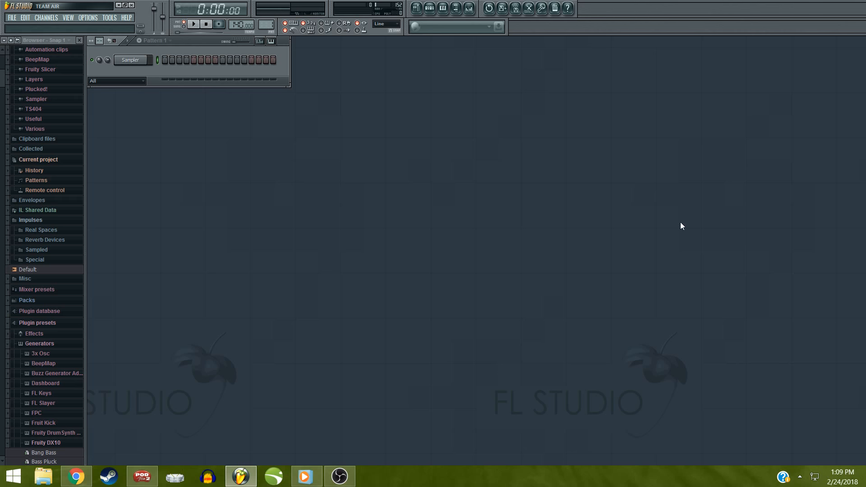
# Open the recent project "BOE Venture the Gateway.flp" and move the channel rack away from the workspace corner
pyautogui.click(18, 19)
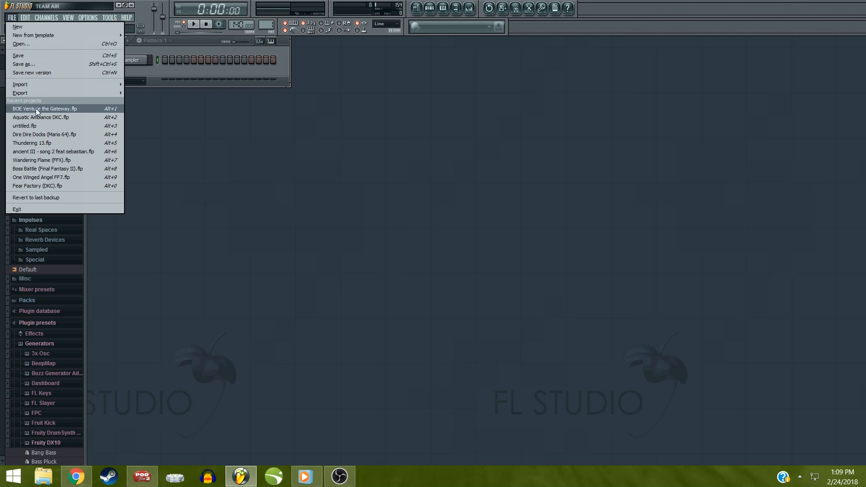
pyautogui.click(81, 107)
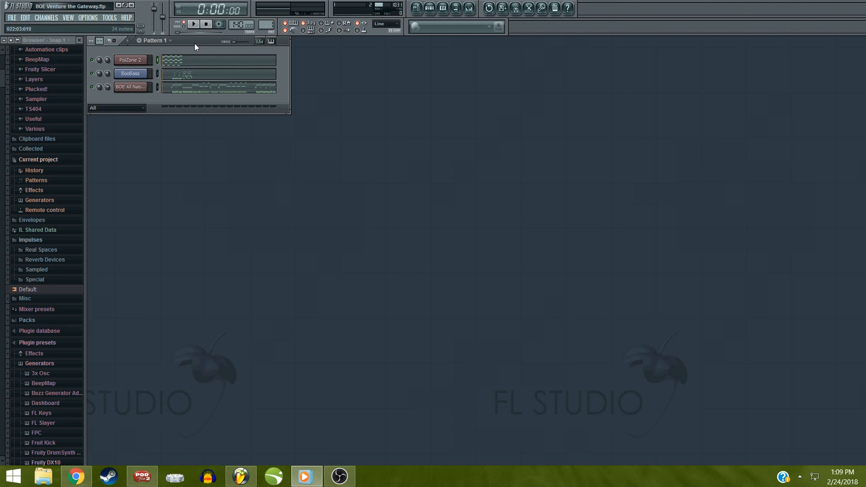
pyautogui.moveTo(194, 43); pyautogui.dragTo(218, 84)
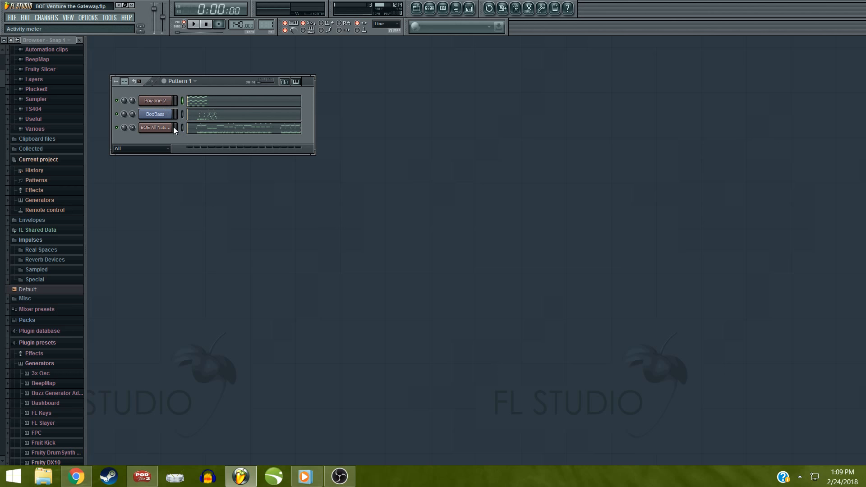
pyautogui.rightClick(166, 113)
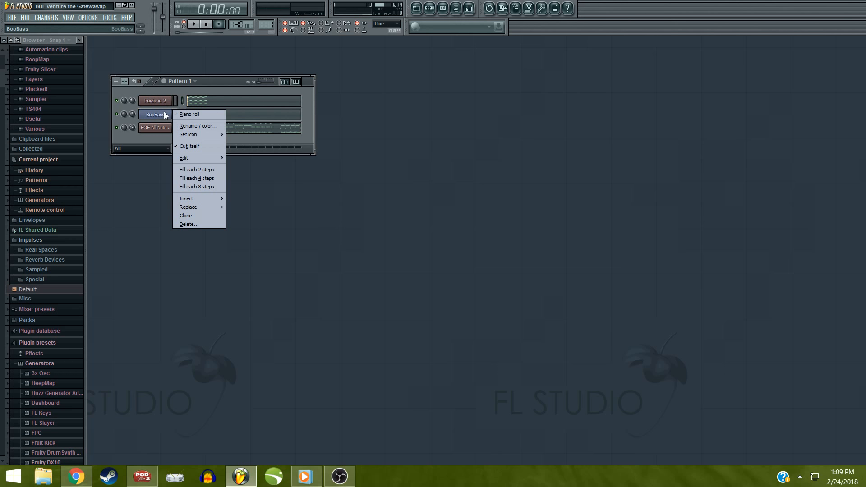
pyautogui.click(216, 81)
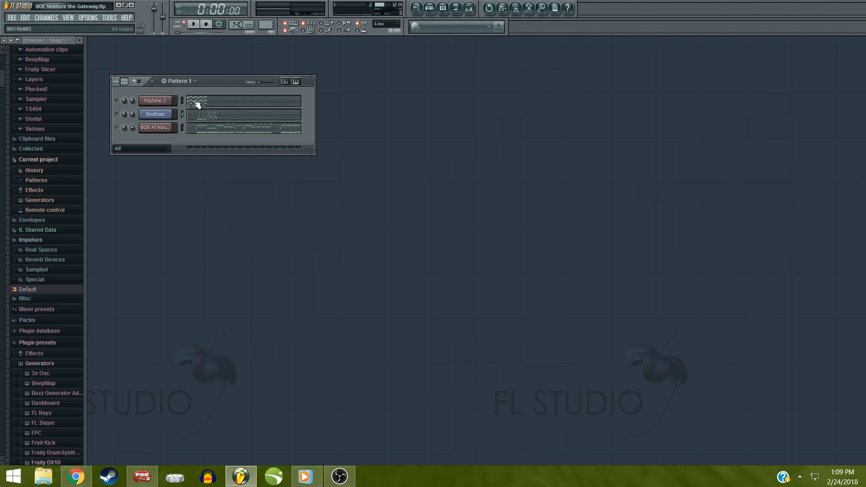
pyautogui.rightClick(165, 117)
pyautogui.click(189, 114)
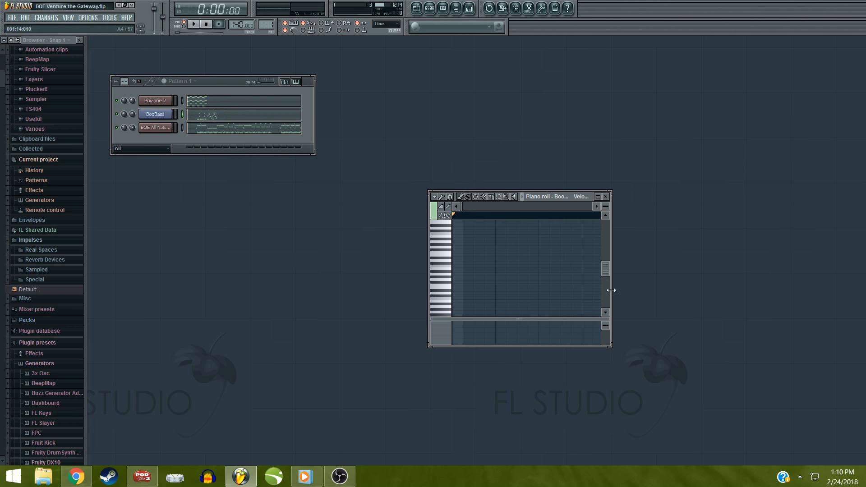
pyautogui.click(606, 197)
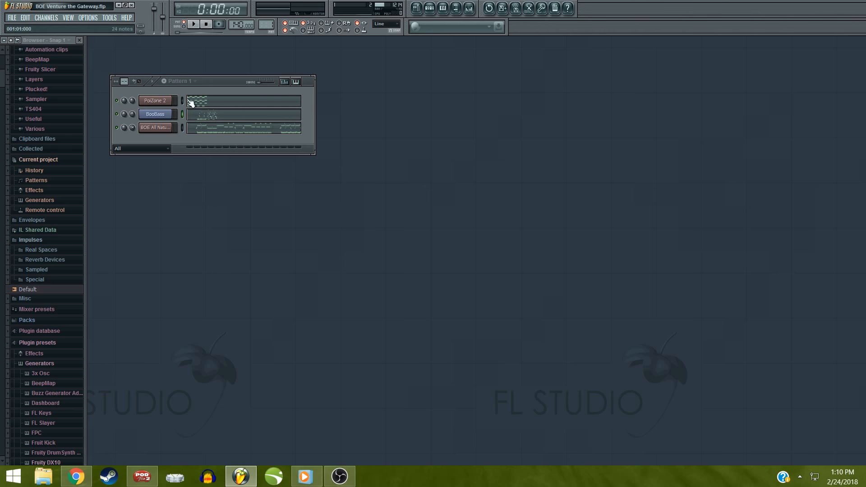
# Open the BooBass channel's piano roll, enlarge its window and place it over the channel rack
pyautogui.rightClick(170, 115)
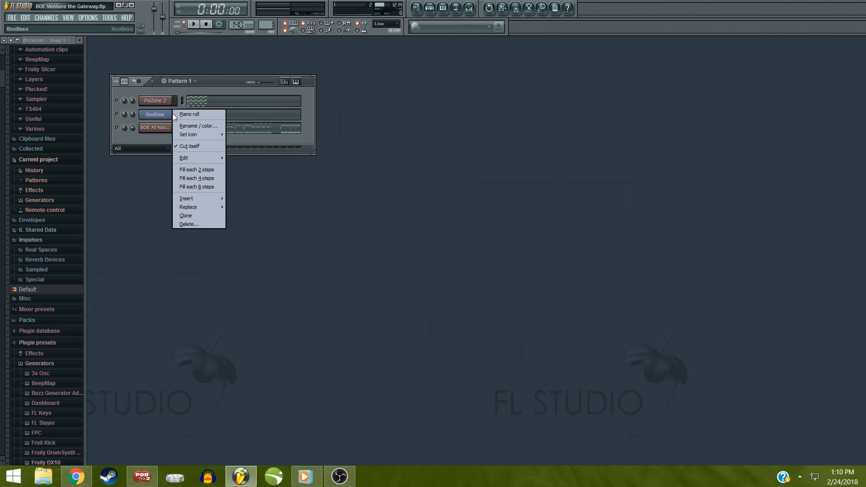
pyautogui.click(189, 114)
pyautogui.moveTo(571, 198); pyautogui.dragTo(617, 130)
pyautogui.moveTo(610, 182); pyautogui.dragTo(861, 196)
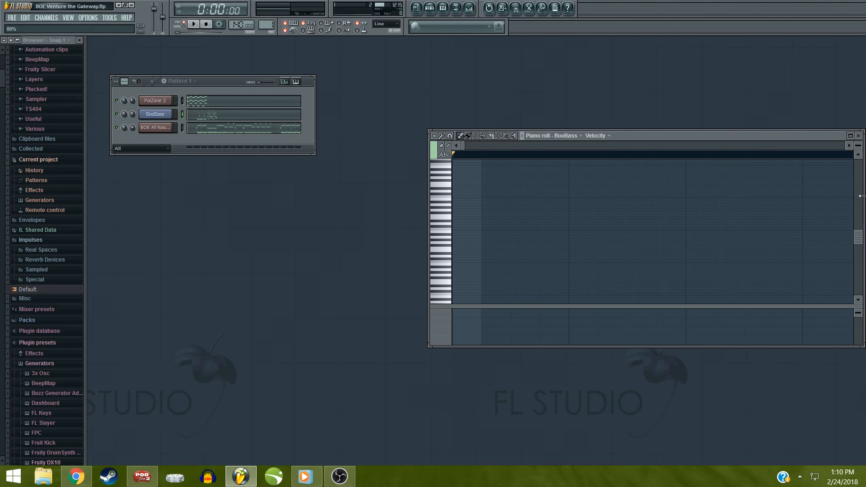
pyautogui.moveTo(786, 135); pyautogui.dragTo(500, 67)
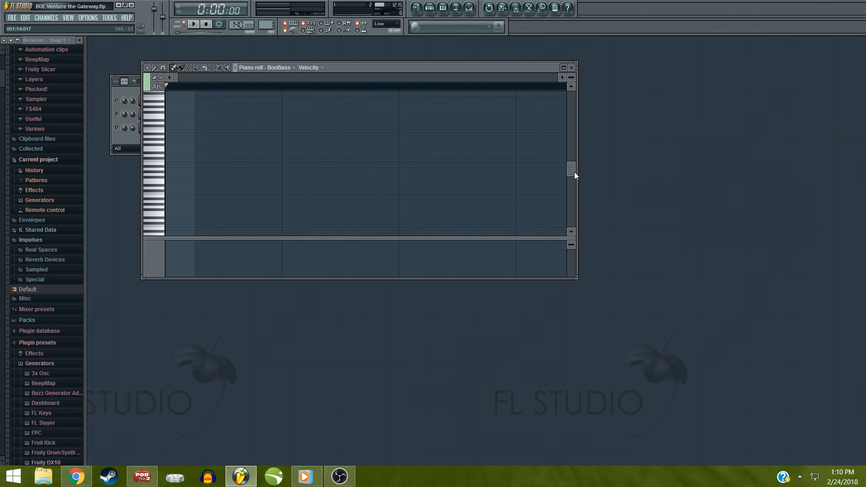
# Set the playback start to bar 9 in the BooBass piano roll and leave only the BooBass channel unmuted
pyautogui.moveTo(575, 172)
pyautogui.mouseDown()
pyautogui.moveTo(574, 221)
pyautogui.moveTo(574, 187)
pyautogui.mouseUp()
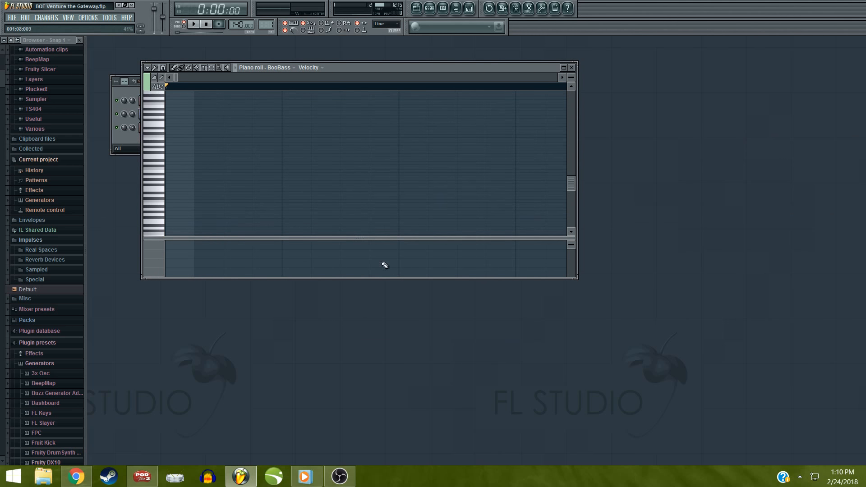
pyautogui.moveTo(179, 76); pyautogui.dragTo(234, 82)
pyautogui.scroll(2, 246, 151)
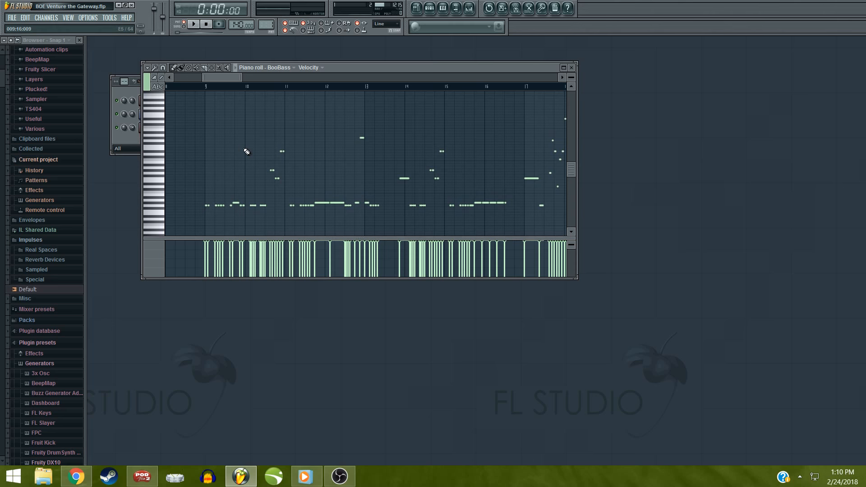
pyautogui.click(208, 90)
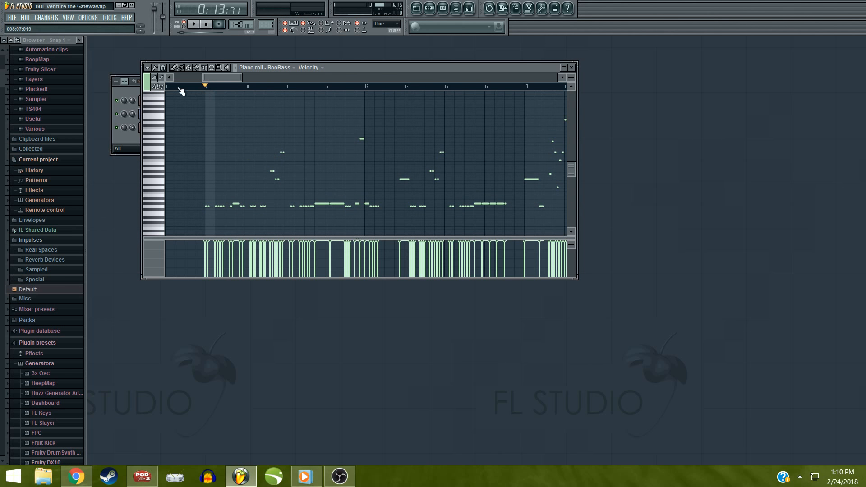
pyautogui.click(124, 91)
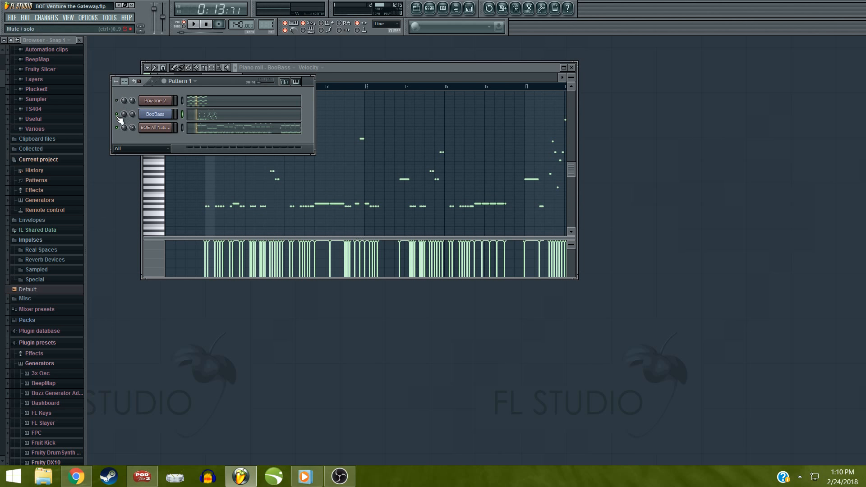
pyautogui.click(397, 70)
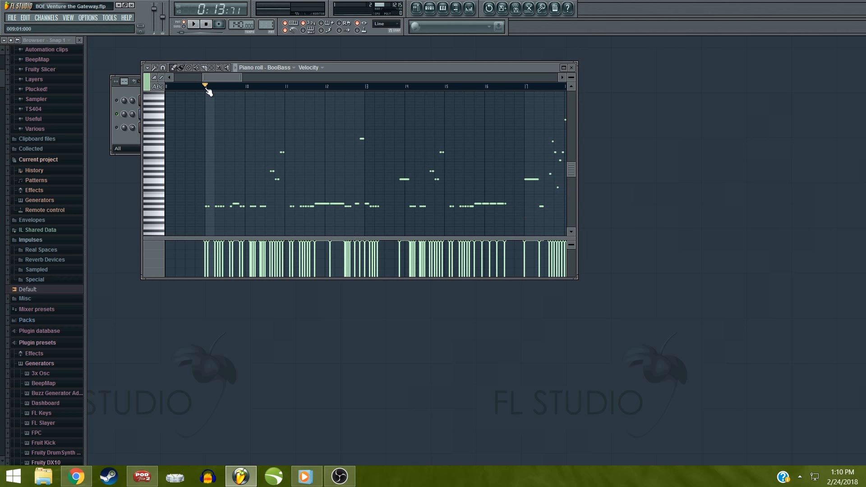
# Play the BooBass part from bar 9, following its notes to the end of the bass line, then stop playback
pyautogui.press('space')
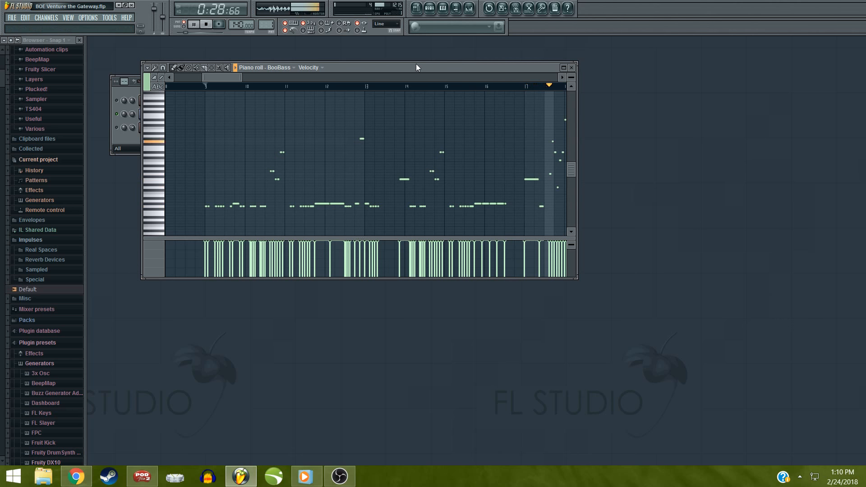
pyautogui.moveTo(231, 77); pyautogui.dragTo(266, 84)
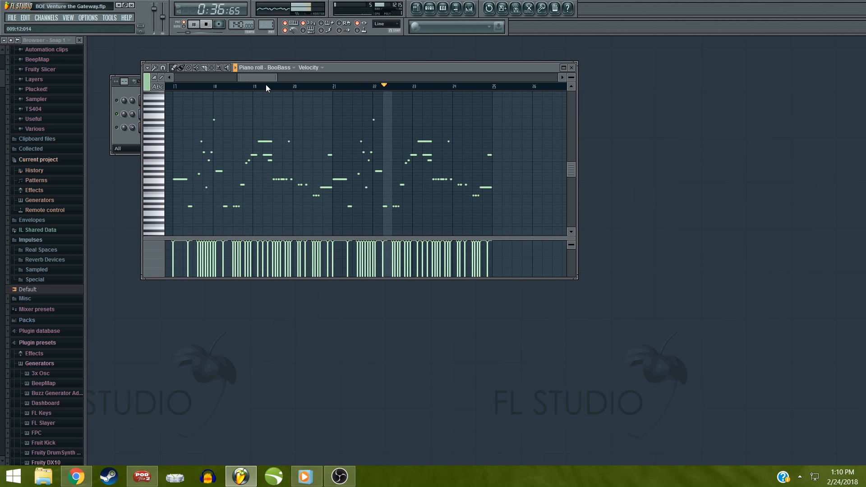
pyautogui.moveTo(266, 85); pyautogui.dragTo(247, 89)
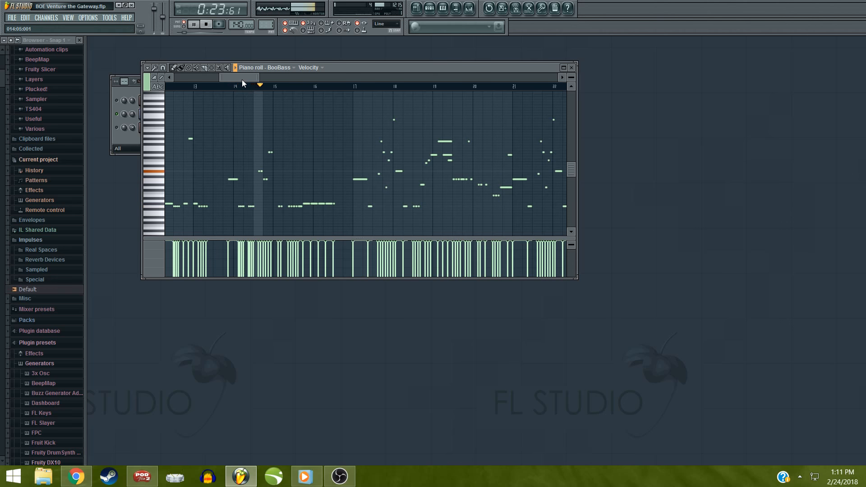
pyautogui.moveTo(240, 77); pyautogui.dragTo(255, 80)
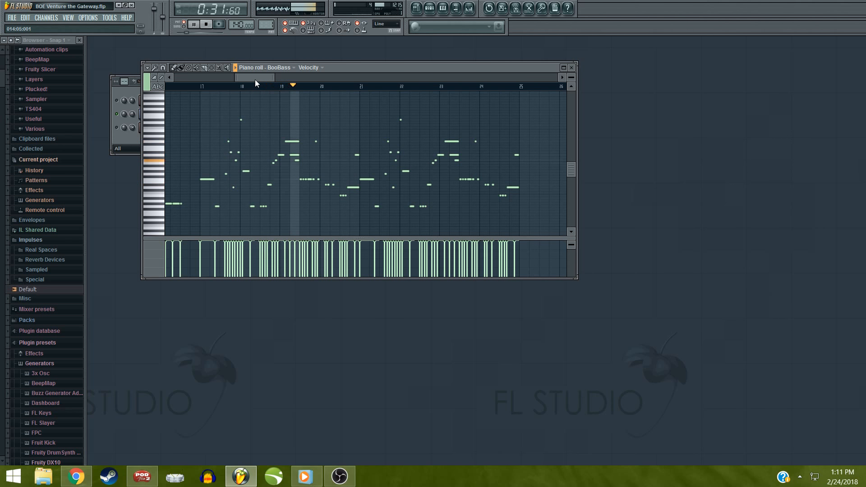
pyautogui.moveTo(255, 80); pyautogui.dragTo(255, 80)
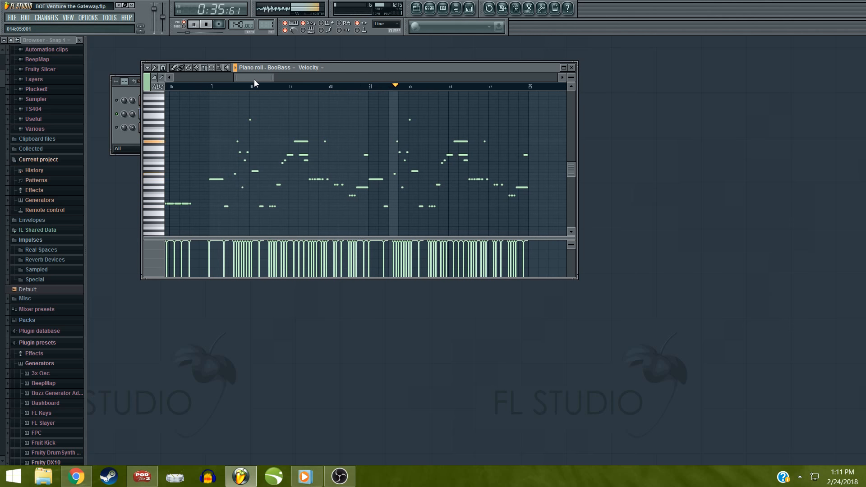
pyautogui.moveTo(253, 79); pyautogui.dragTo(286, 77)
pyautogui.press('space')
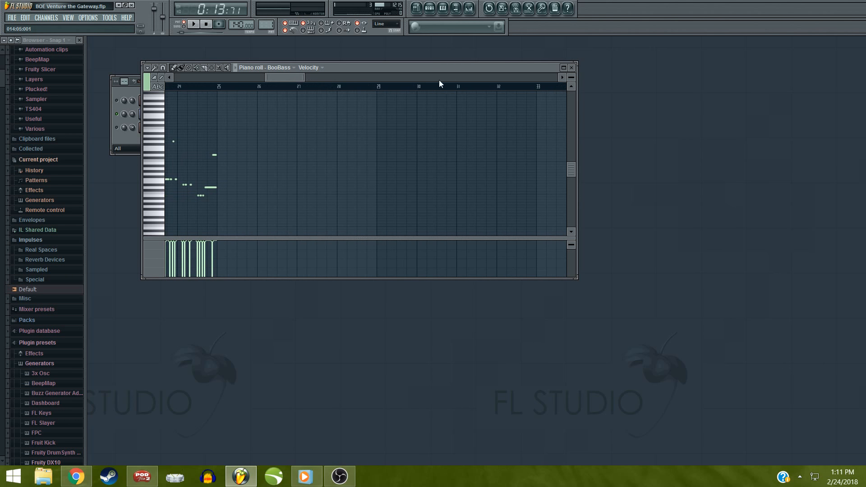
# Unmute the BOE All Natural 2014 channel, mute BooBass, and close the BooBass piano roll
pyautogui.click(572, 68)
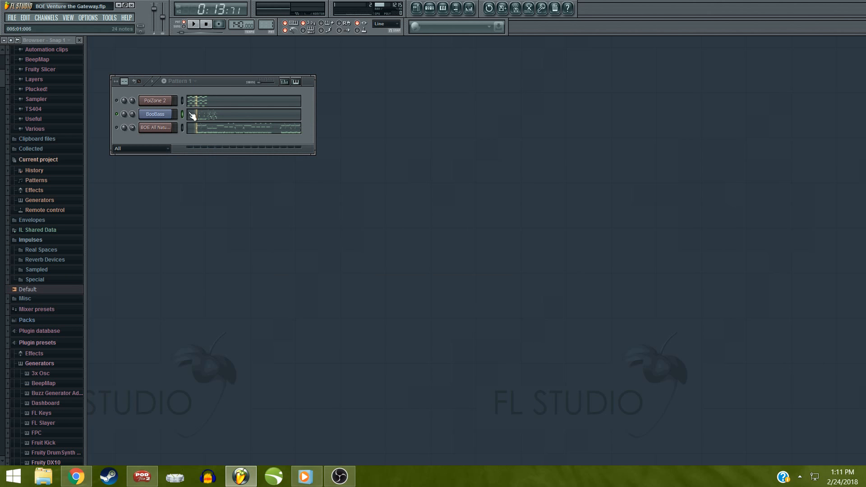
pyautogui.click(116, 127)
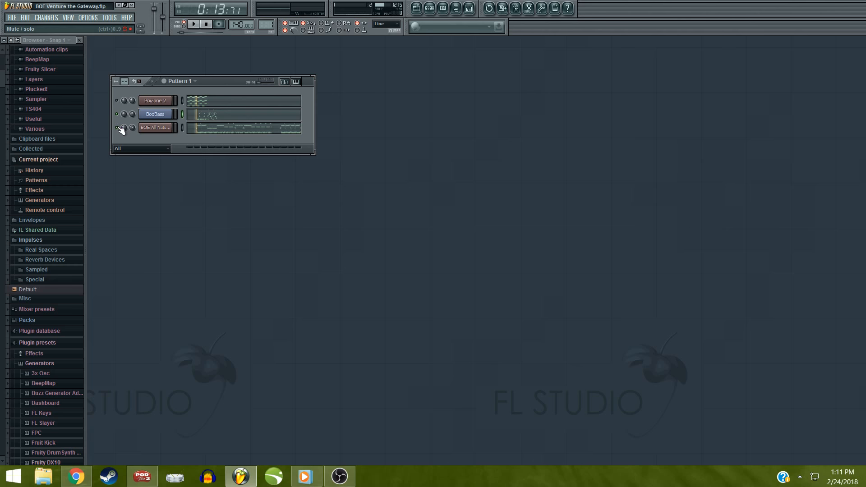
pyautogui.rightClick(156, 115)
pyautogui.click(185, 115)
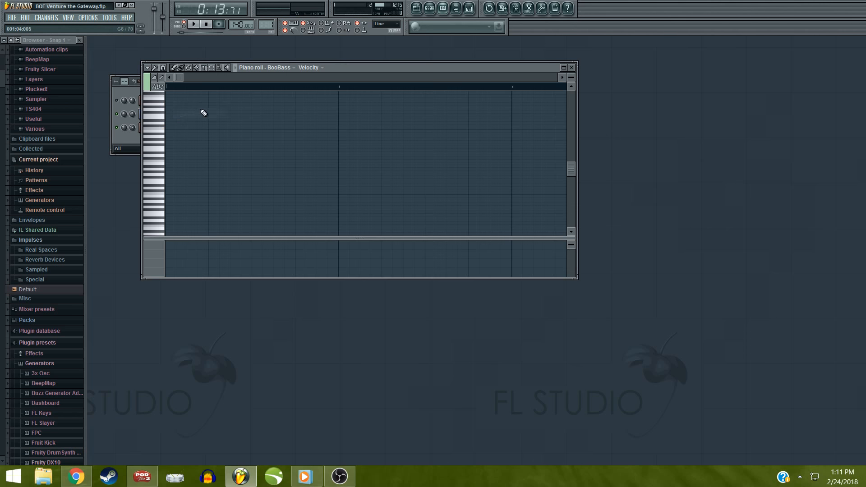
pyautogui.click(119, 113)
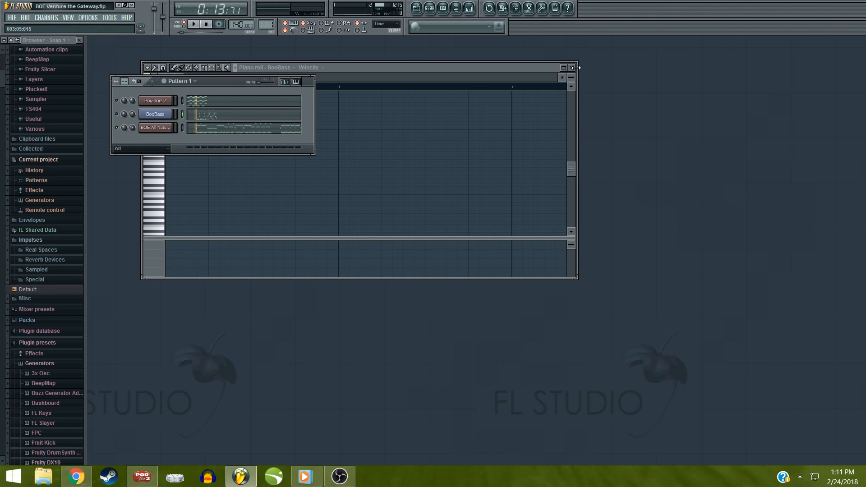
pyautogui.click(574, 67)
# Open the BOE All Natural 2014 piano roll and enlarge its window to show the drum notes from bar 9
pyautogui.rightClick(175, 128)
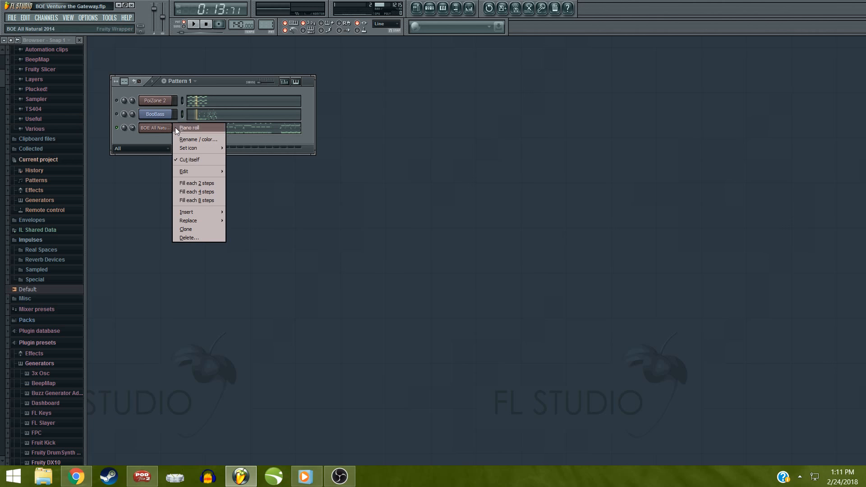
pyautogui.click(185, 128)
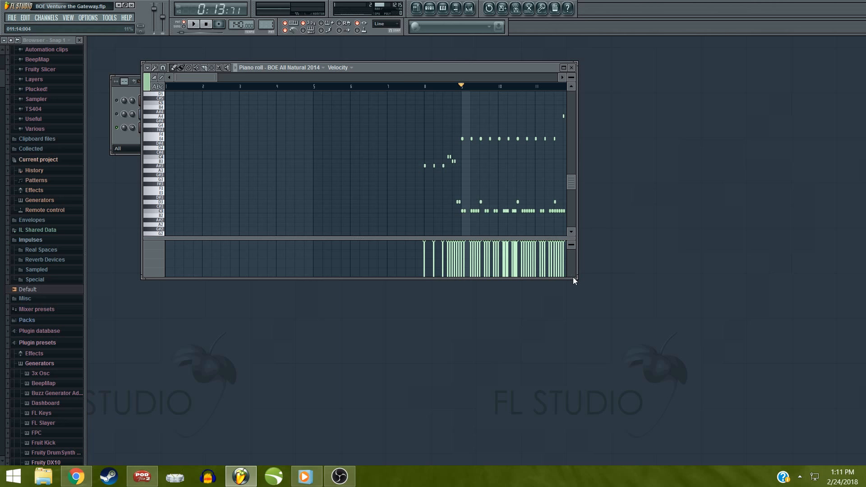
pyautogui.moveTo(580, 284); pyautogui.dragTo(665, 371)
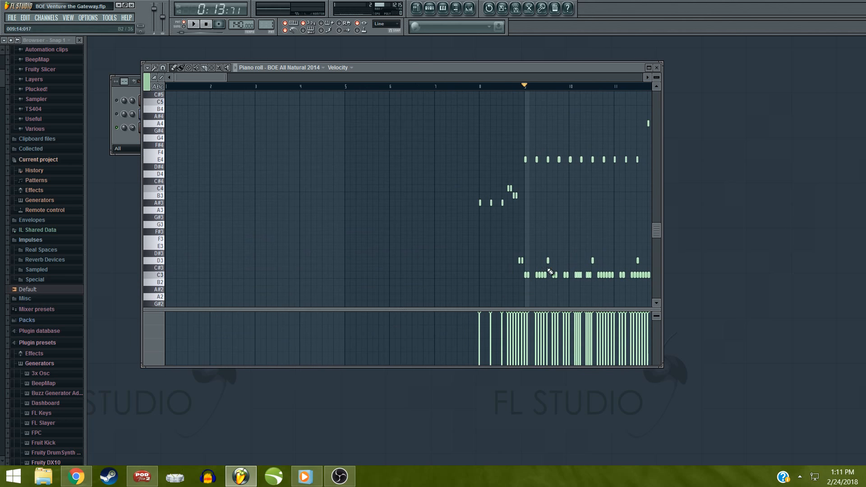
pyautogui.moveTo(218, 76); pyautogui.dragTo(250, 85)
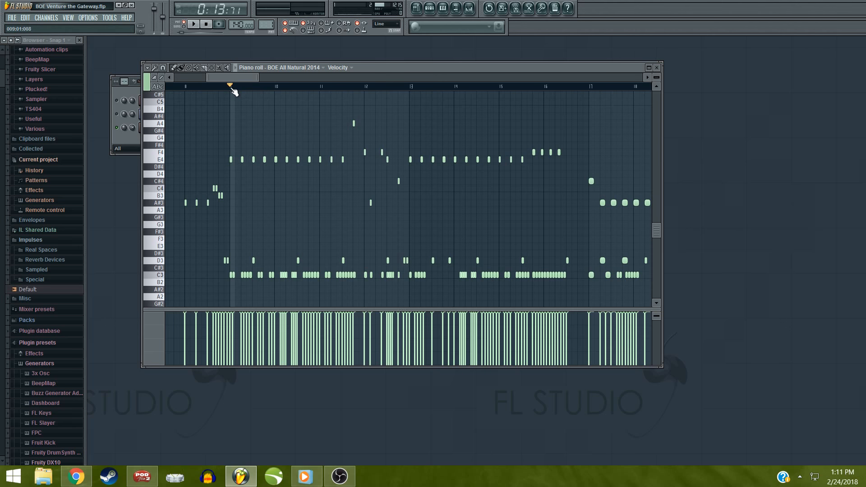
# Play the BOE All Natural 2014 drum part from bar 9 on its own, stop it, and return to bar 9
pyautogui.press('space')
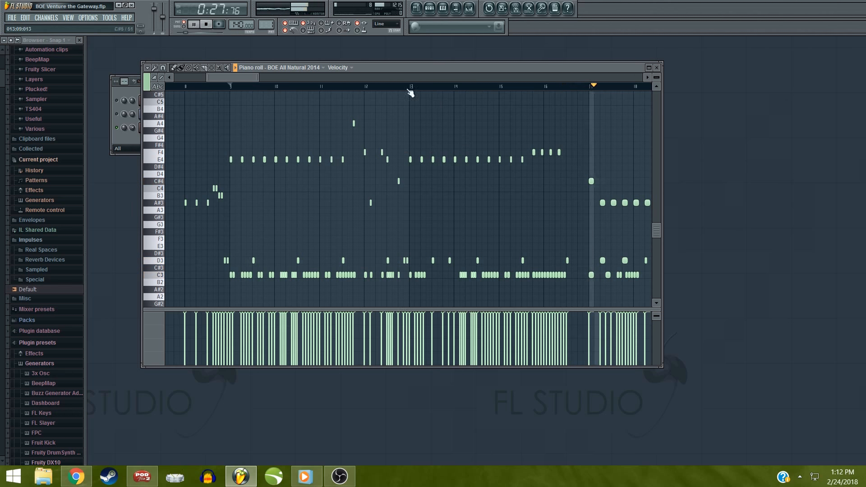
pyautogui.moveTo(250, 77); pyautogui.dragTo(289, 79)
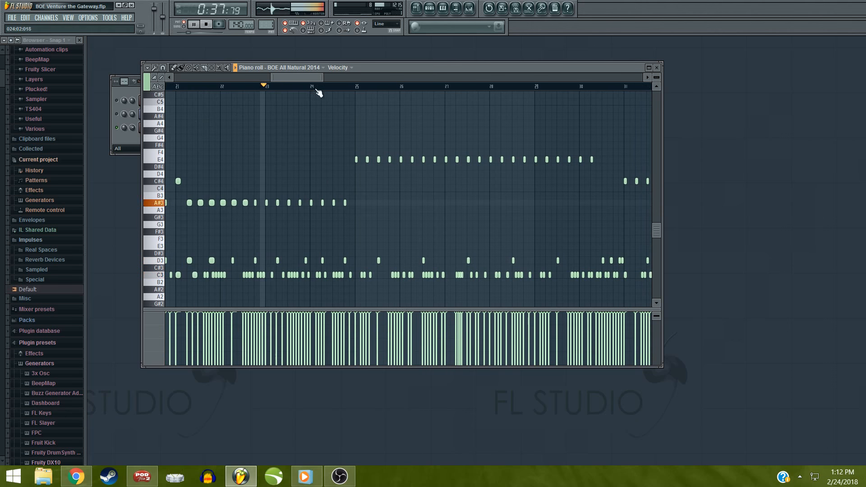
pyautogui.press('space')
pyautogui.moveTo(304, 77); pyautogui.dragTo(238, 88)
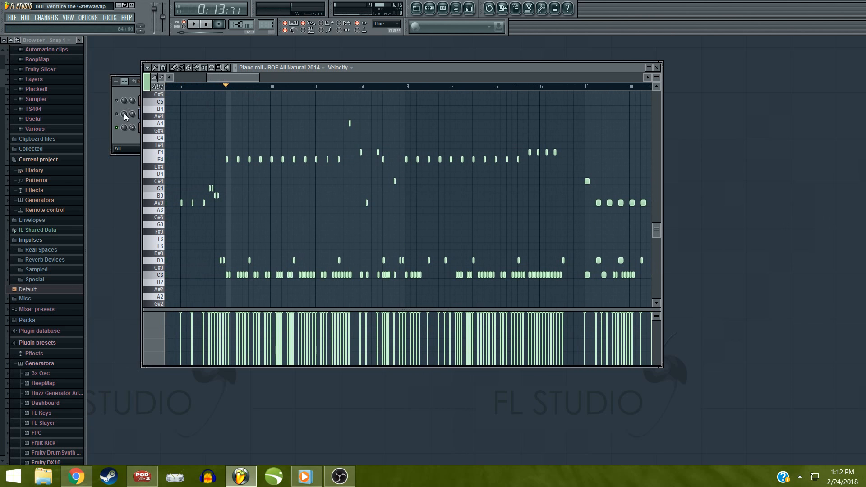
# Unmute the BooBass channel and play the bass and drums together from bar 9, following the drum notes
pyautogui.click(121, 117)
pyautogui.press('space')
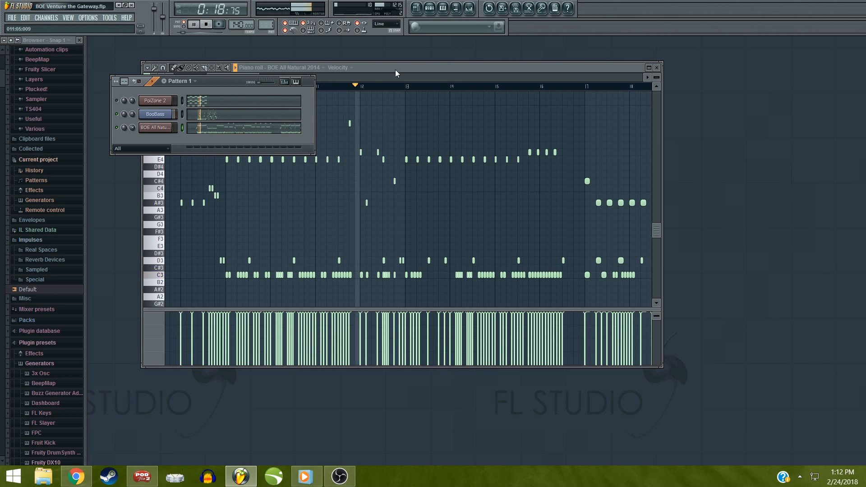
pyautogui.click(464, 68)
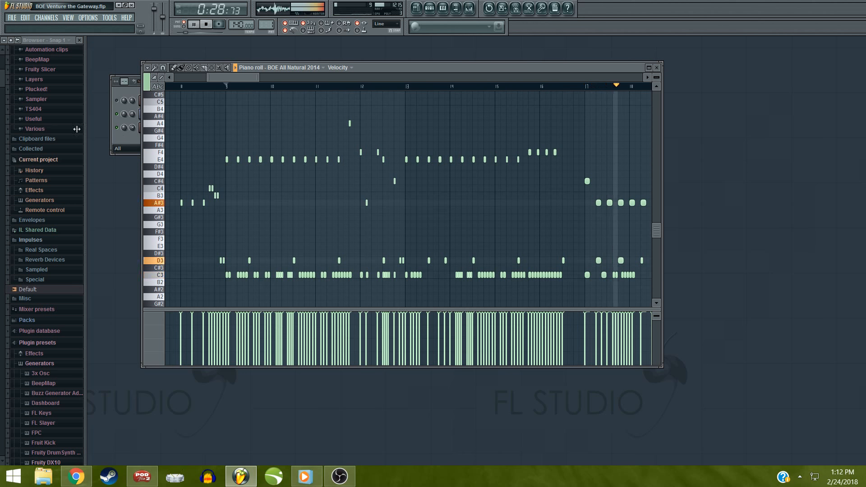
pyautogui.moveTo(244, 75); pyautogui.dragTo(312, 82)
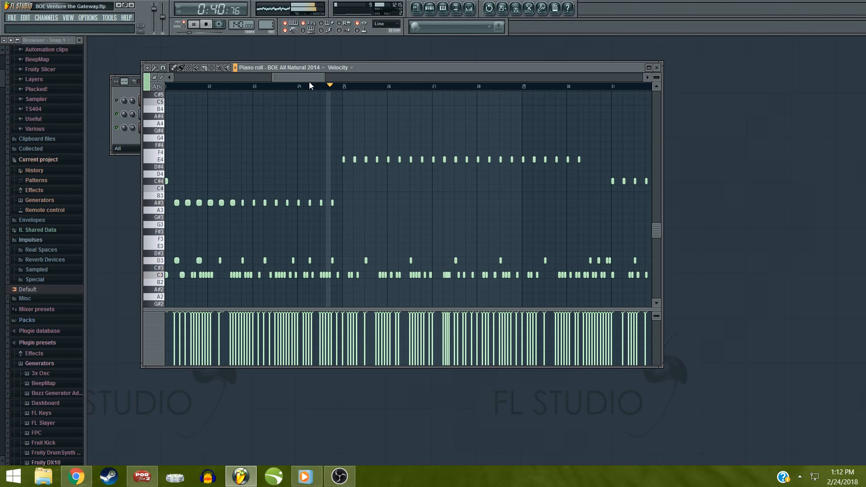
# Stop the playback and close the BOE All Natural 2014 piano roll
pyautogui.press('space')
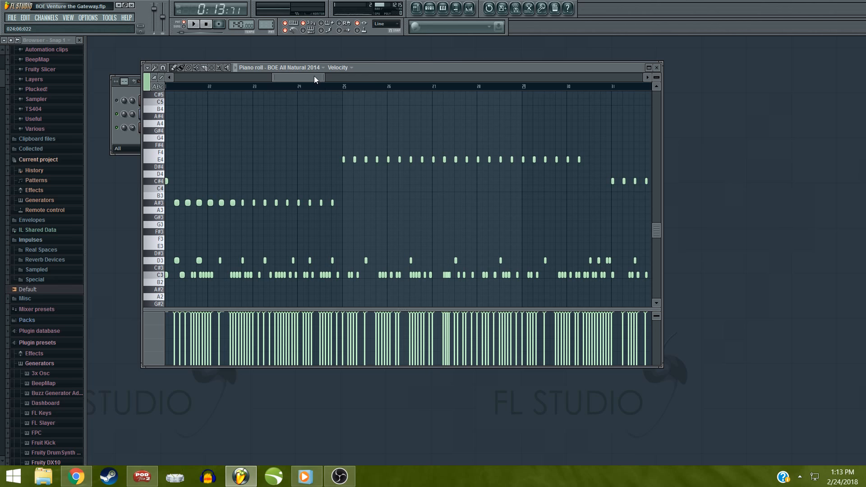
pyautogui.moveTo(315, 77); pyautogui.dragTo(247, 75)
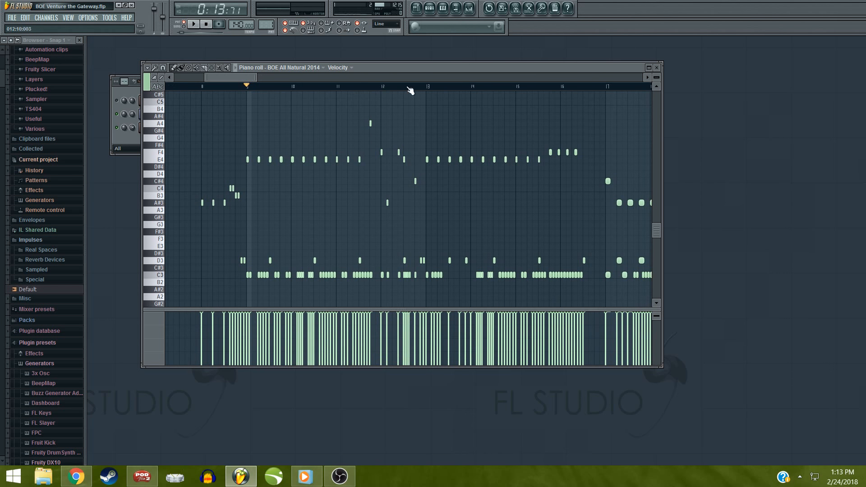
pyautogui.click(657, 68)
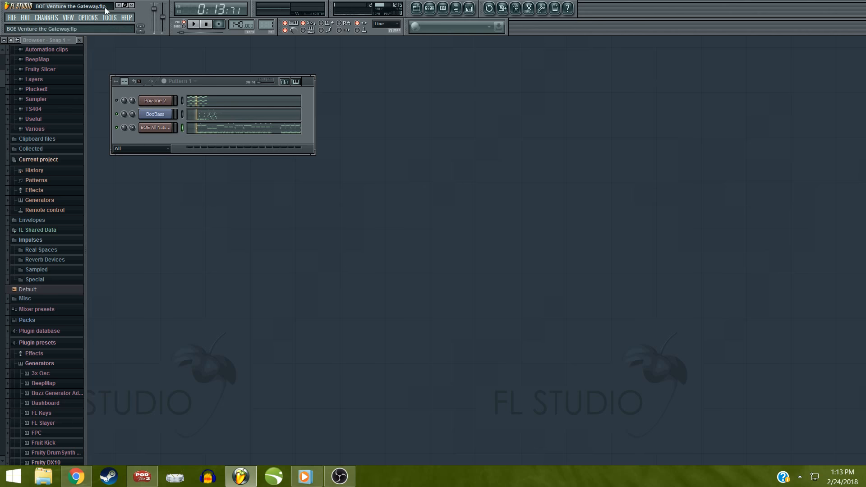
# Switch to Audacity and open the recent project BOE Venture the Gateway.aup
pyautogui.click(119, 6)
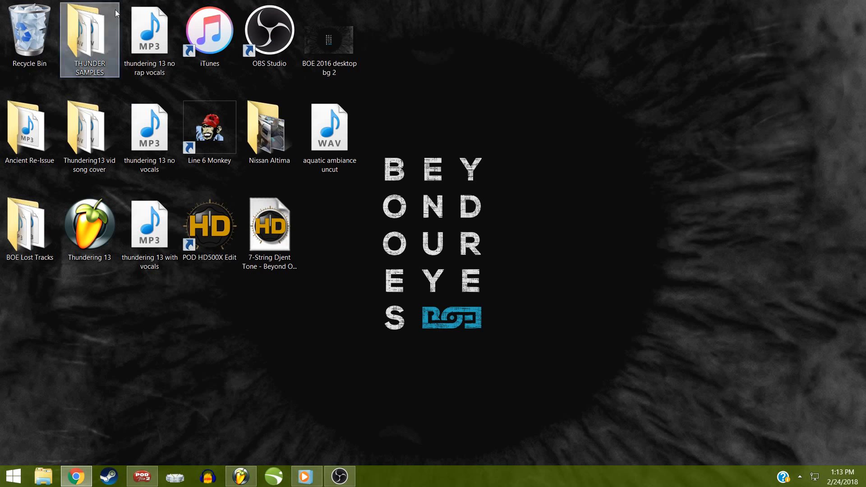
pyautogui.click(208, 476)
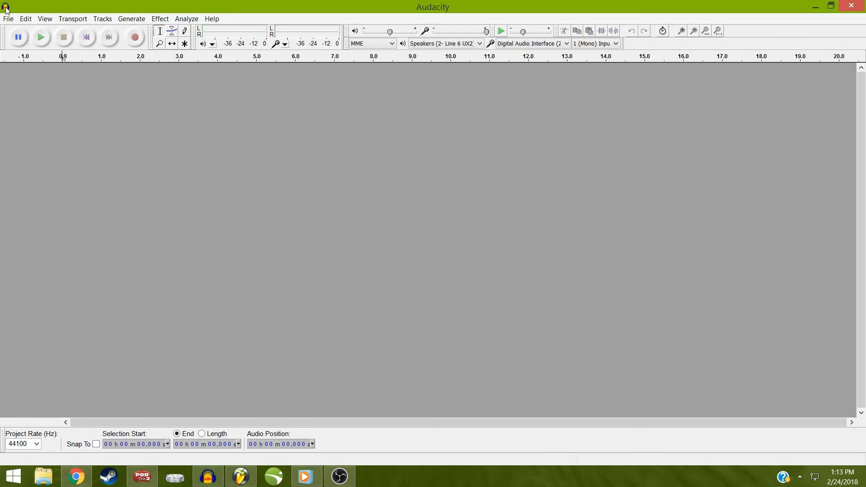
pyautogui.click(8, 18)
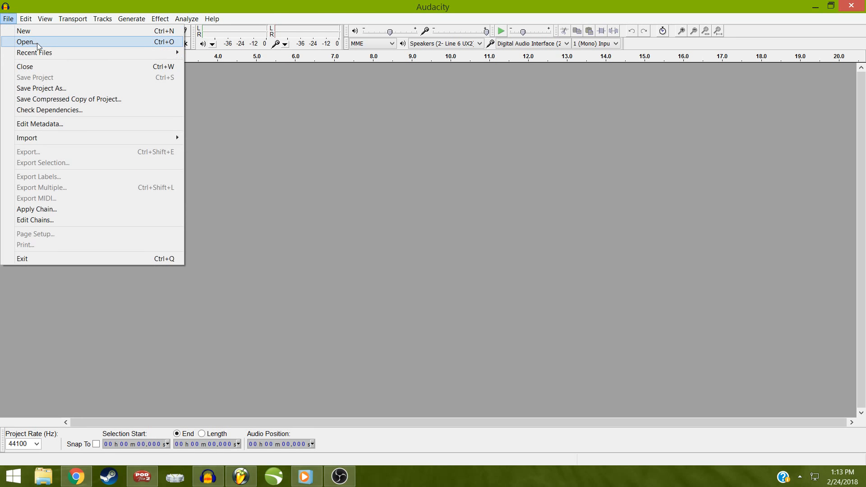
pyautogui.moveTo(106, 53)
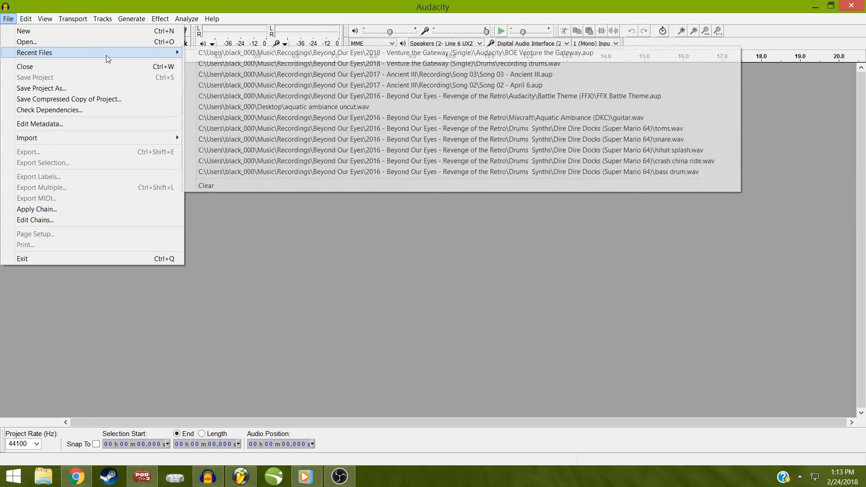
pyautogui.click(203, 53)
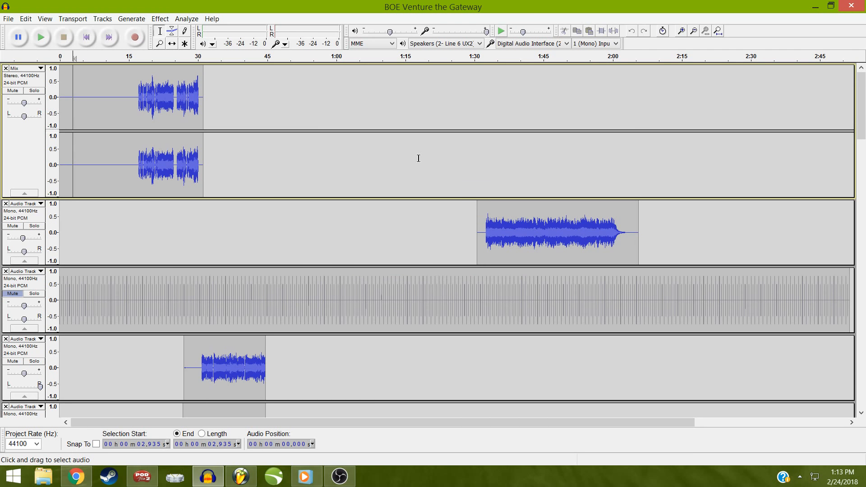
# Mark the start of the first mix's audio at about 17.1 s and examine the recorded tracks below it
pyautogui.click(129, 165)
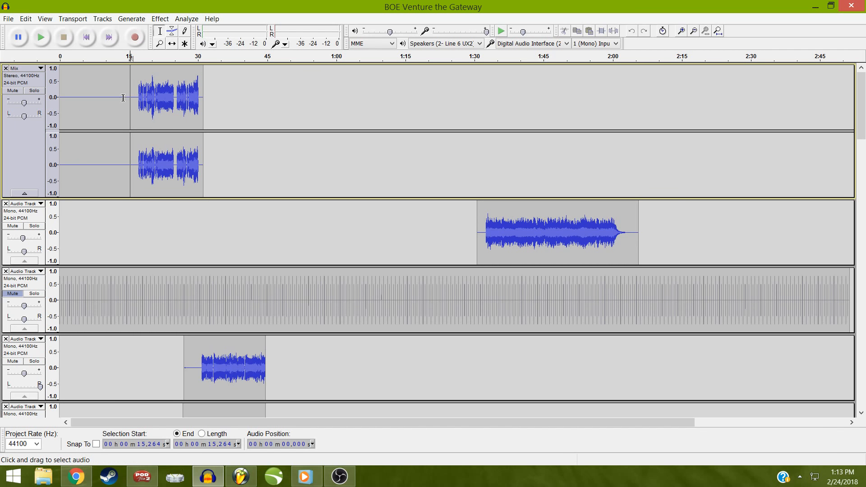
pyautogui.click(138, 101)
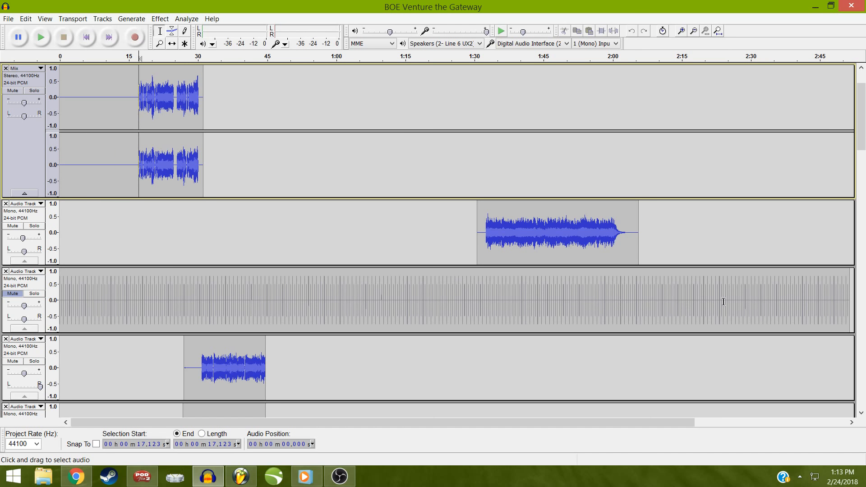
pyautogui.scroll(-2, 854, 179)
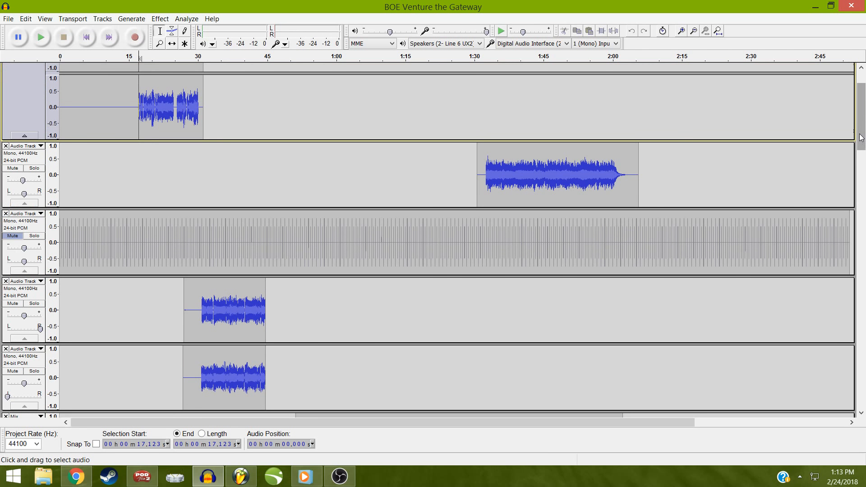
pyautogui.click(861, 158)
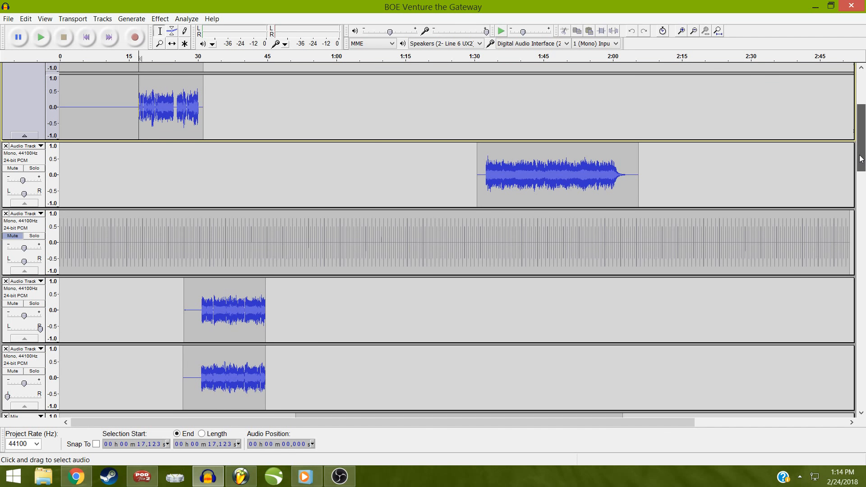
pyautogui.moveTo(861, 159); pyautogui.dragTo(862, 166)
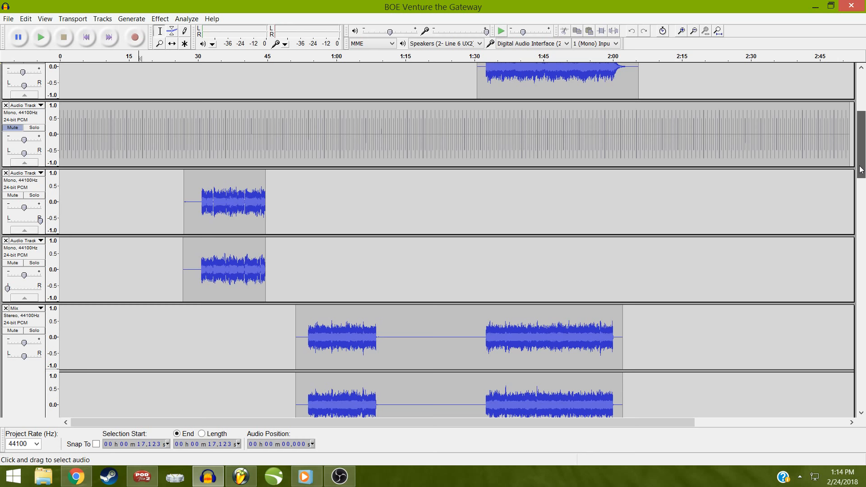
pyautogui.moveTo(861, 171); pyautogui.dragTo(860, 193)
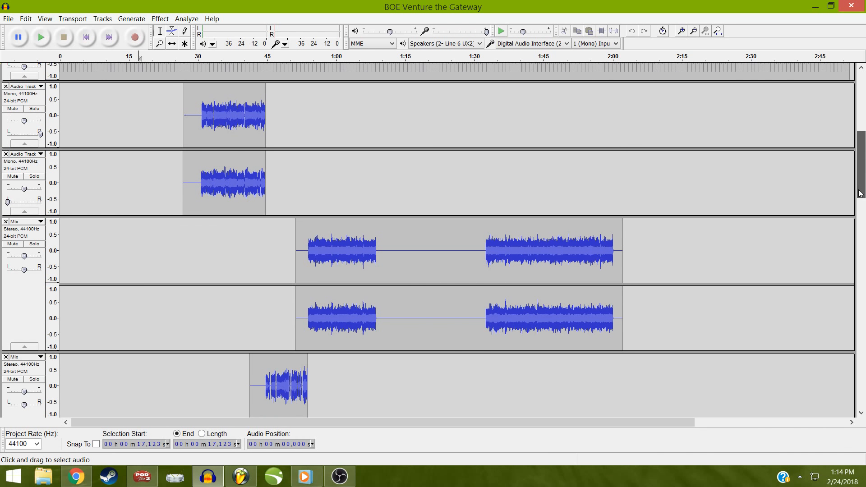
pyautogui.scroll(-3, 860, 193)
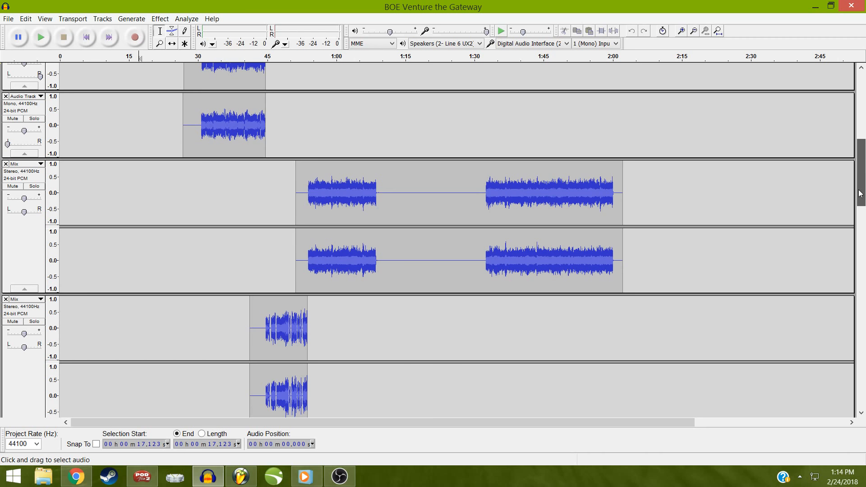
pyautogui.scroll(-3, 860, 193)
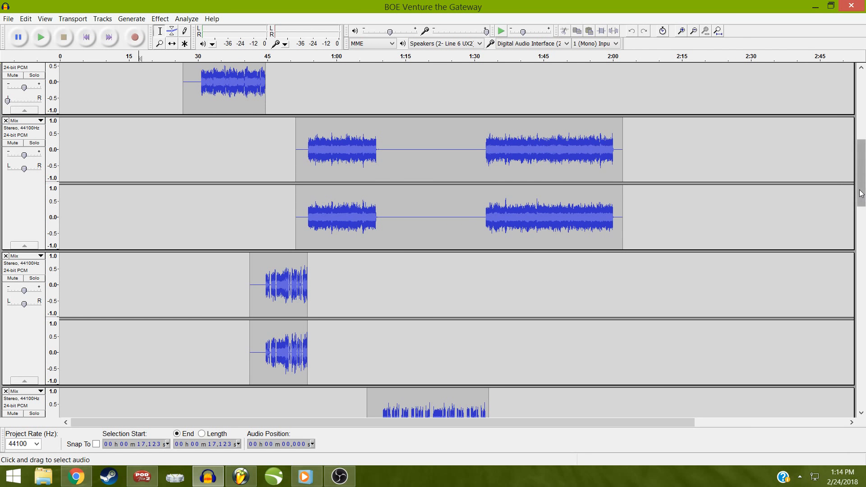
pyautogui.click(860, 222)
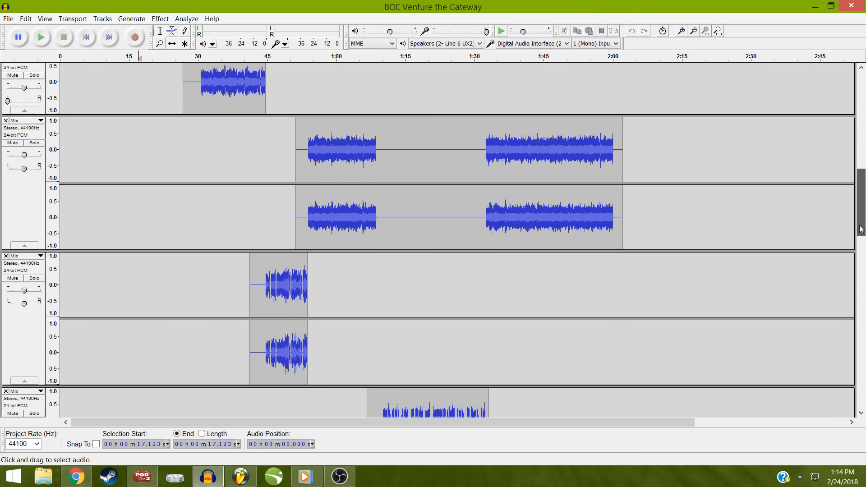
pyautogui.click(856, 264)
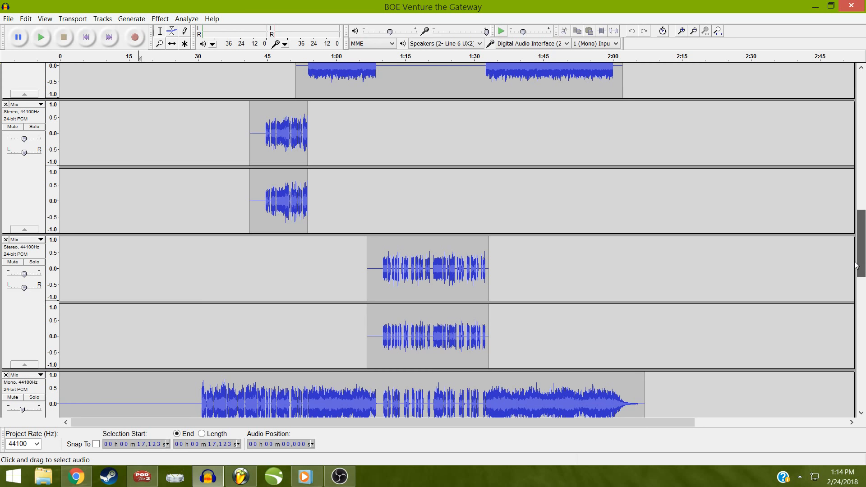
pyautogui.moveTo(856, 265); pyautogui.dragTo(855, 265)
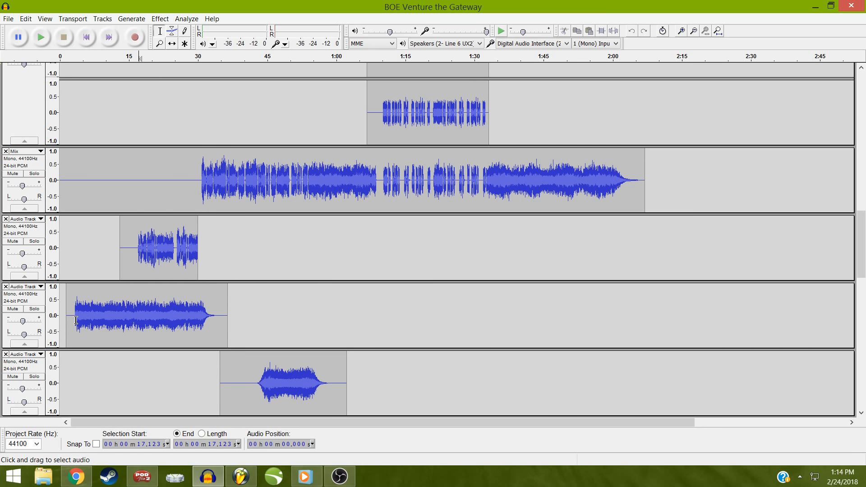
# Select about 3.5 to 33.7 s of the opening audio track and look over the project's last tracks
pyautogui.moveTo(76, 321); pyautogui.dragTo(214, 323)
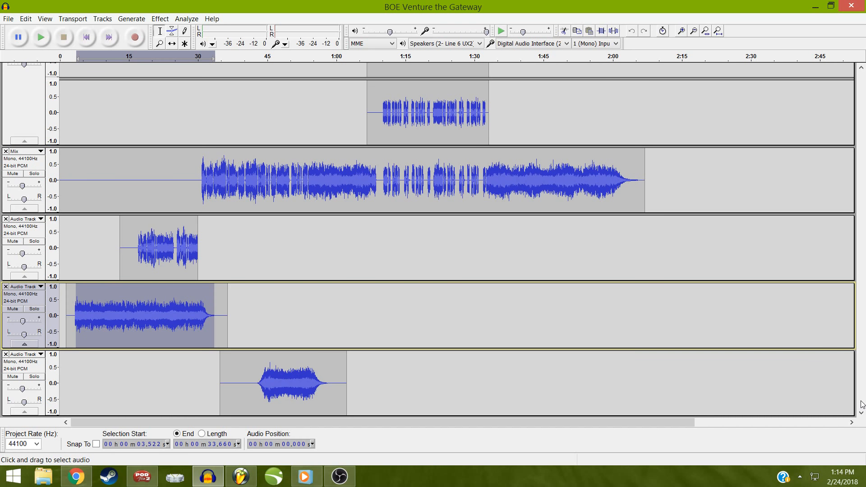
pyautogui.scroll(-10, 113, 244)
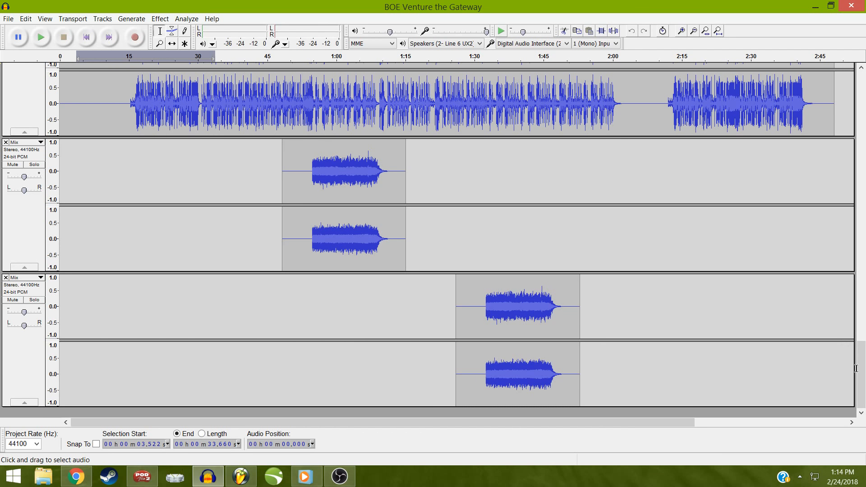
pyautogui.click(861, 298)
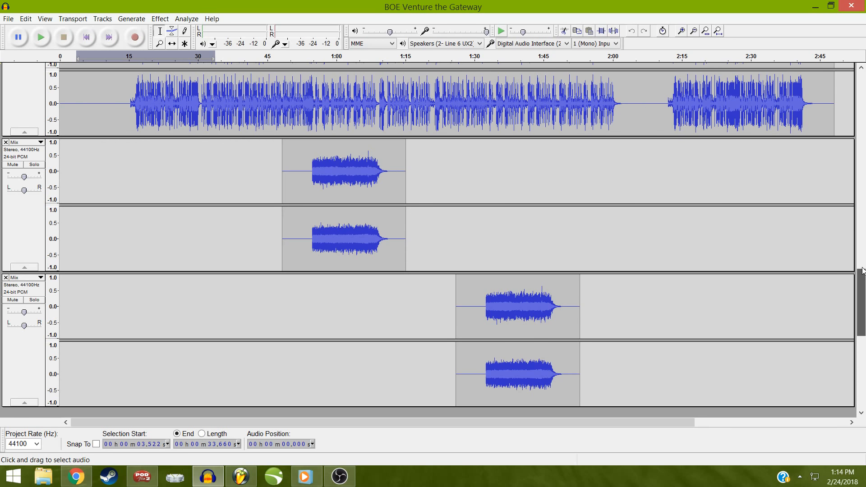
pyautogui.moveTo(862, 298); pyautogui.dragTo(861, 239)
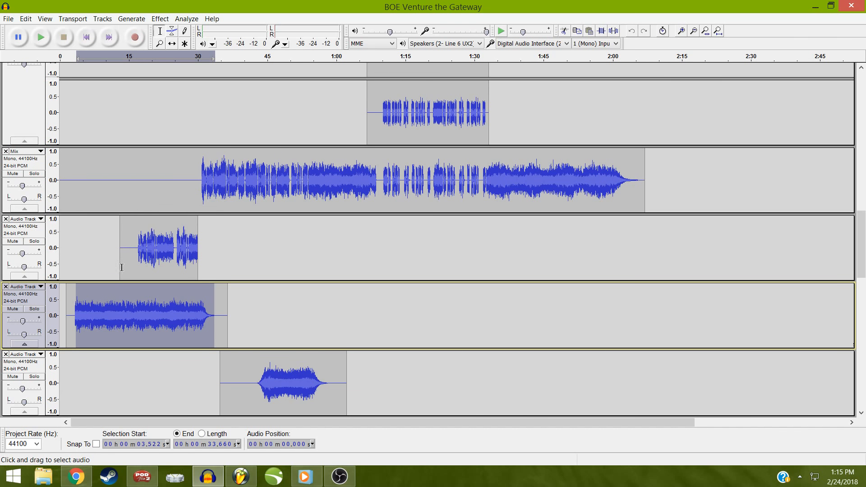
# Solo the opening audio track, play it from about 3.2 s, then stop playback and remove the solo
pyautogui.click(73, 262)
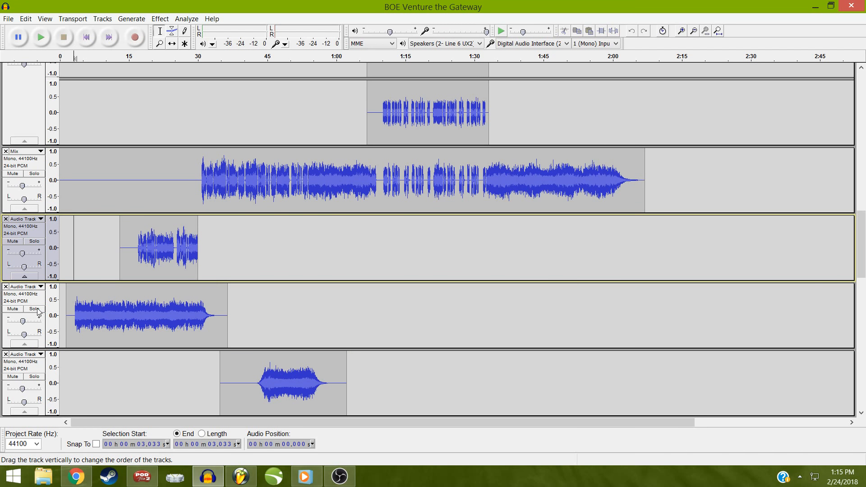
pyautogui.click(75, 315)
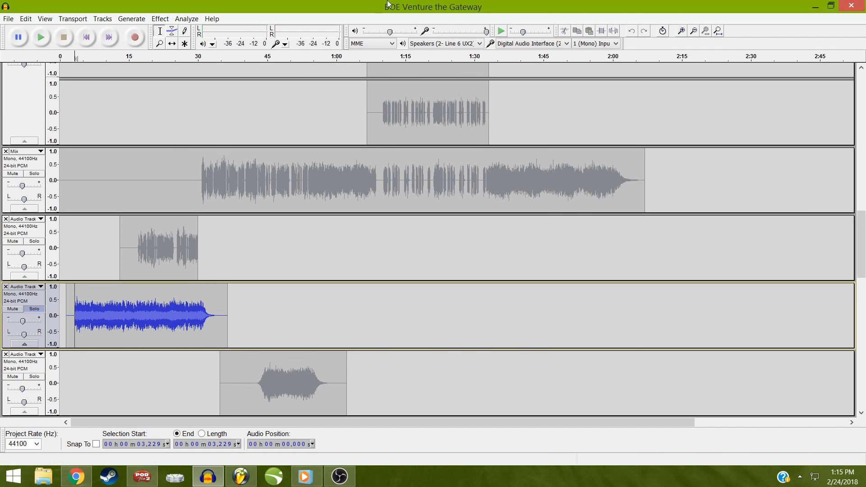
pyautogui.press('space')
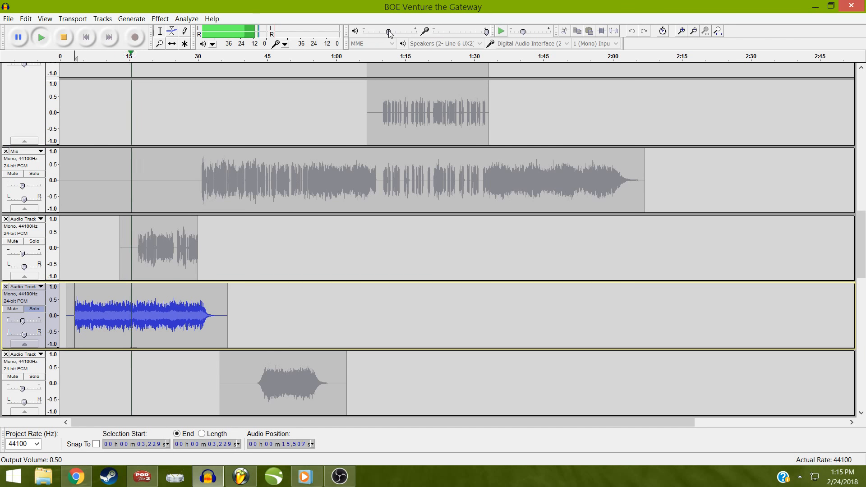
pyautogui.press('space')
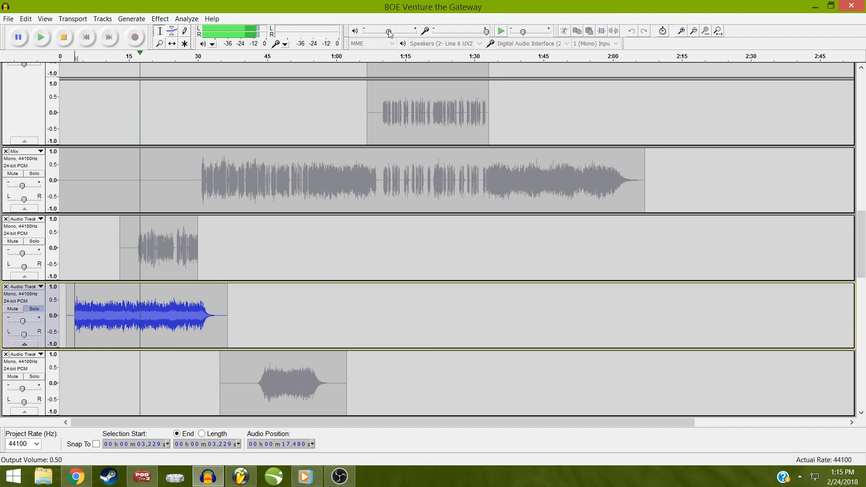
pyautogui.click(34, 309)
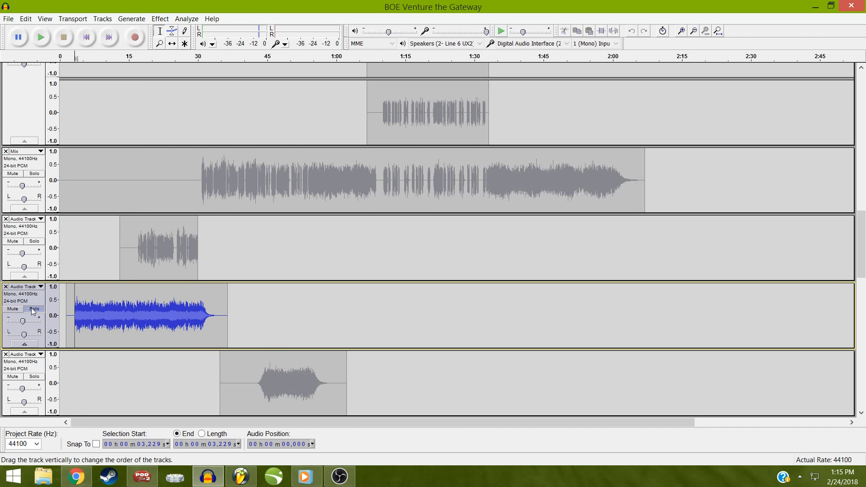
# Solo the audio track above it, play from about 16.8 s, then stop playback and remove the solo
pyautogui.click(40, 242)
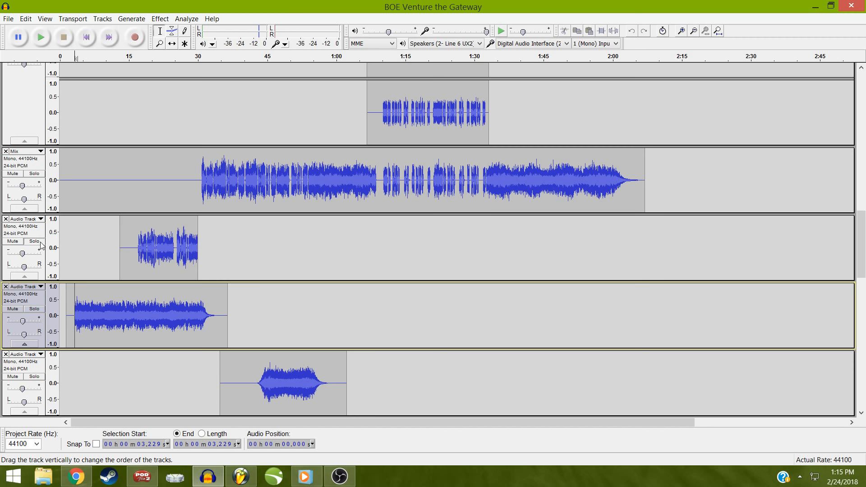
pyautogui.click(40, 245)
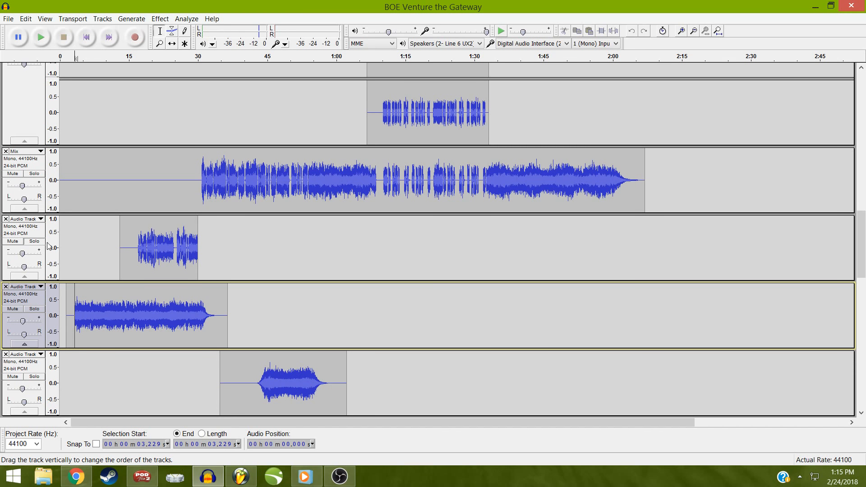
pyautogui.click(137, 256)
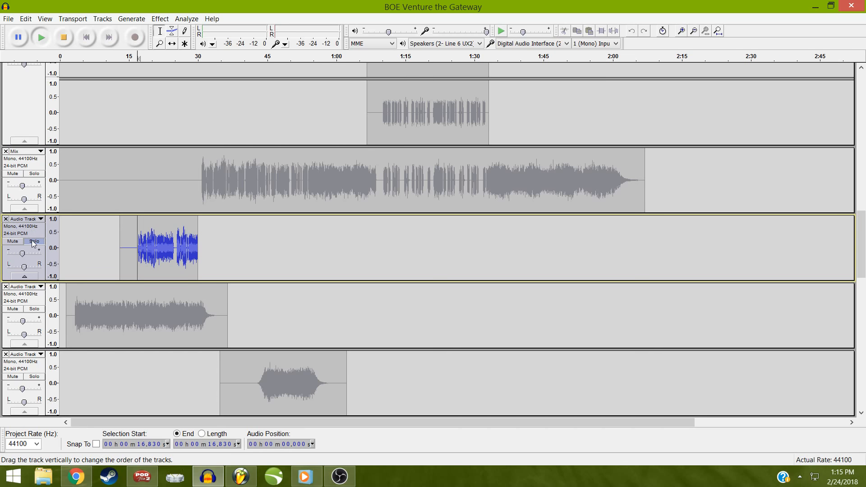
pyautogui.press('space')
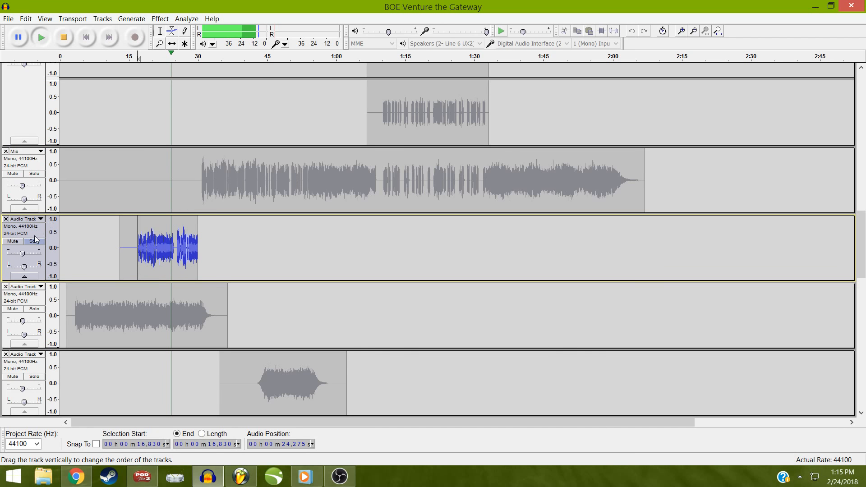
pyautogui.click(35, 242)
pyautogui.press('space')
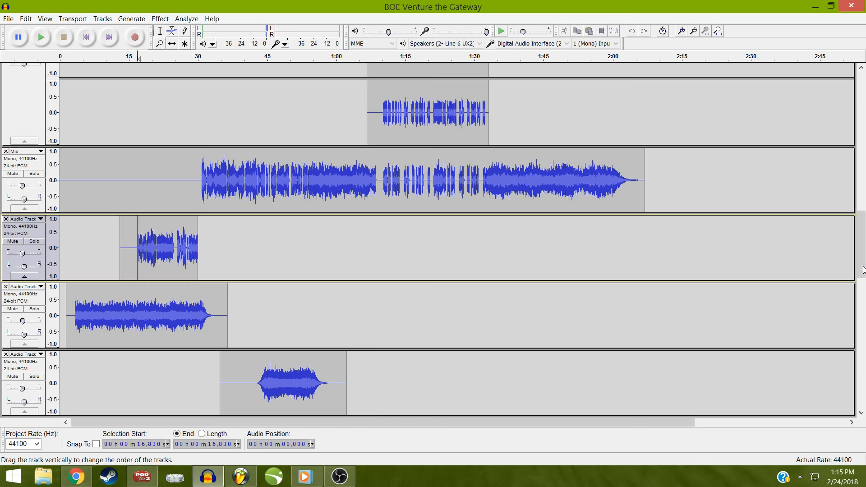
# Look over the final drum and mix tracks and return to the first mix track
pyautogui.moveTo(862, 272); pyautogui.dragTo(861, 408)
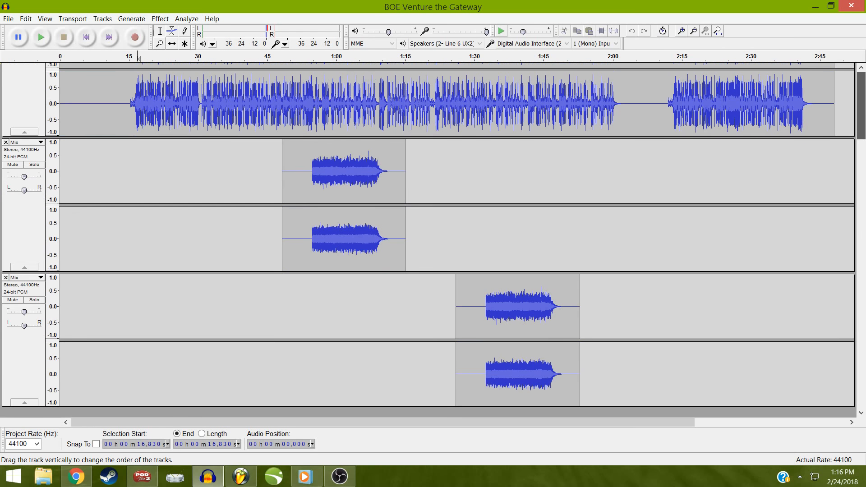
pyautogui.scroll(10, 827, 124)
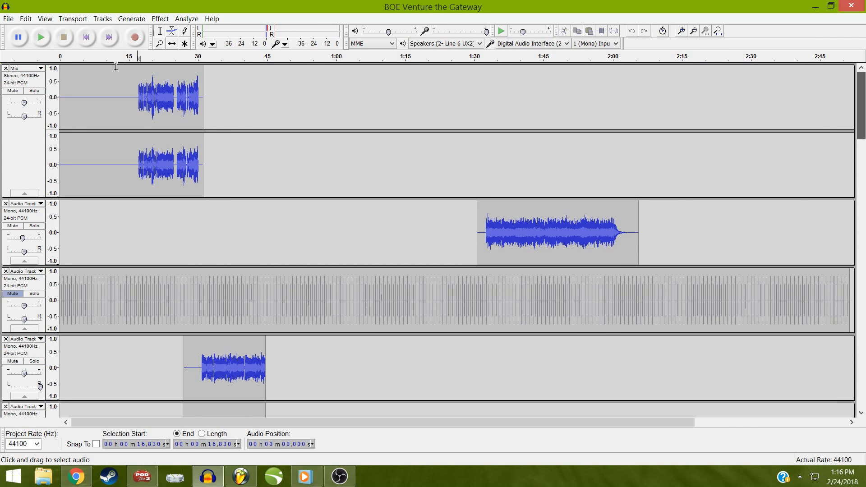
# Solo the first mix track, play it from about 16.8 s, then stop playback
pyautogui.click(34, 91)
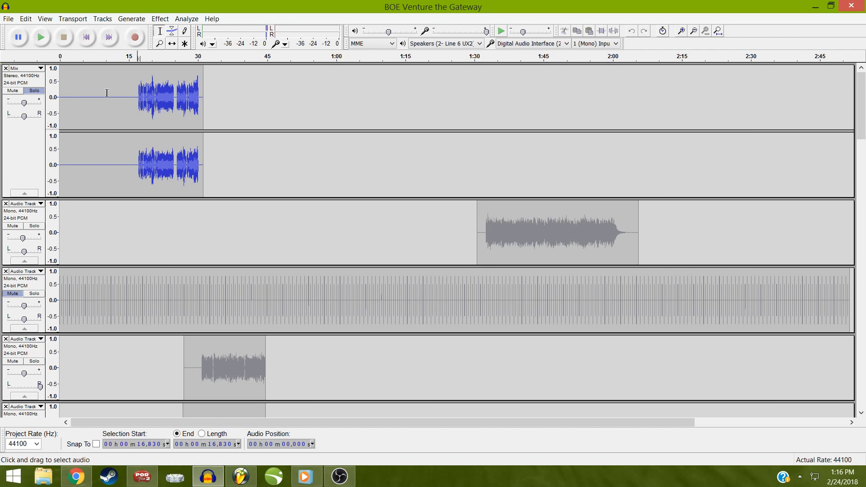
pyautogui.press('space')
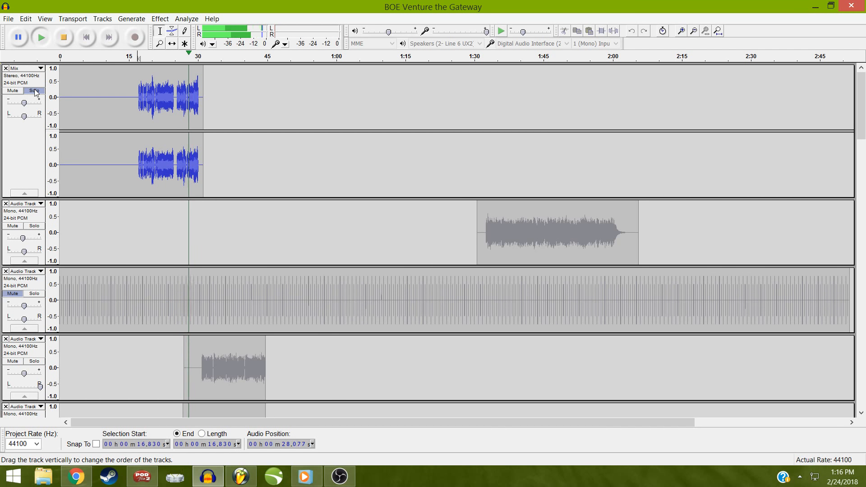
pyautogui.press('space')
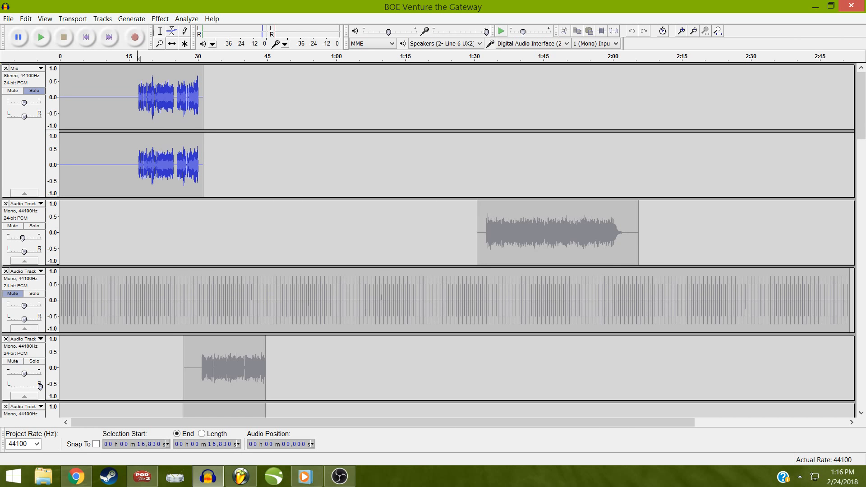
# Switch to Chrome, widen the Beyond Our Eyes website window and open the site's Tones page
pyautogui.hotkey('alt', 'Tab')
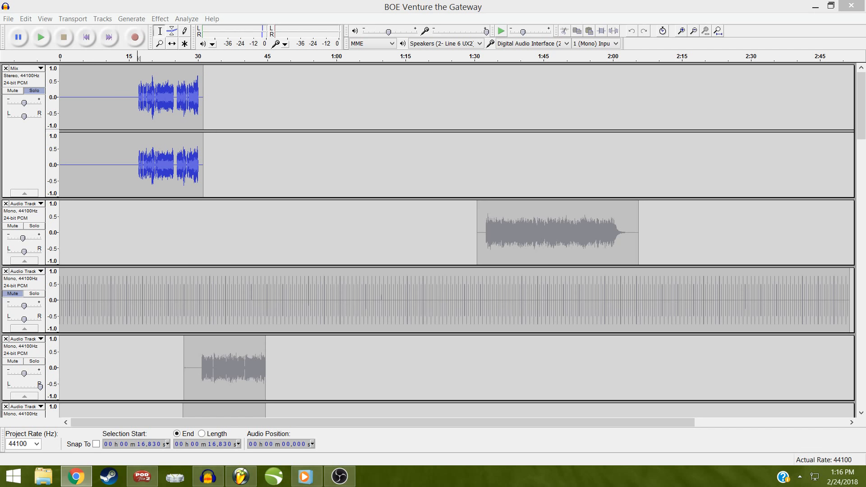
pyautogui.moveTo(865, 21); pyautogui.dragTo(177, 35)
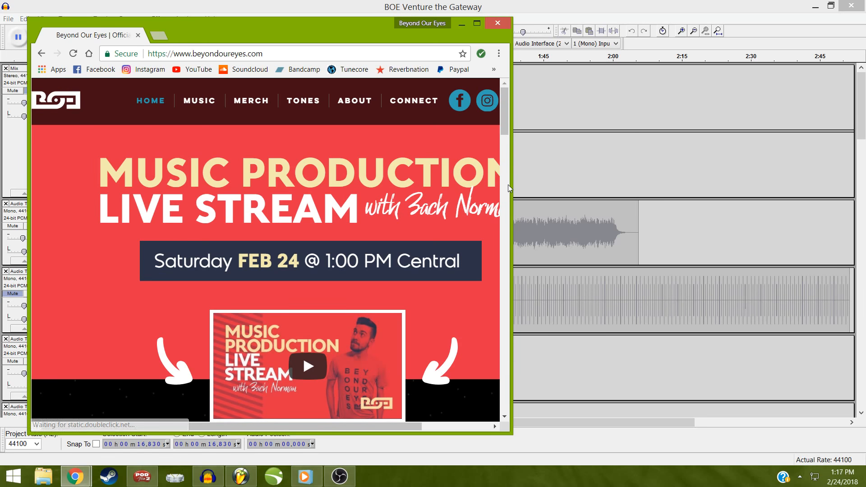
pyautogui.moveTo(507, 188); pyautogui.dragTo(796, 190)
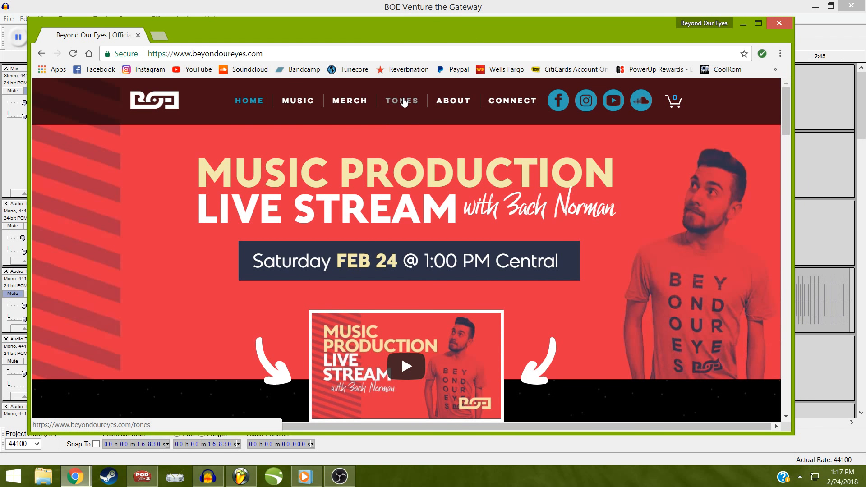
pyautogui.click(402, 101)
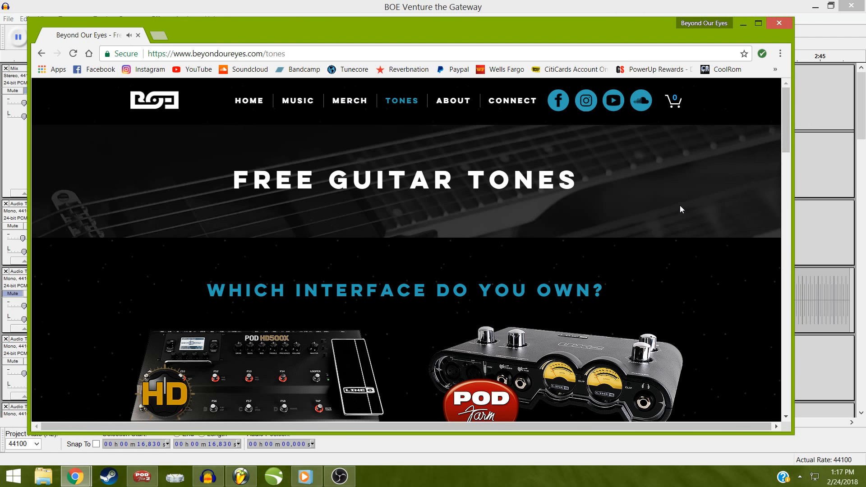
# Pause the "Feed The Ground (Cover)" sample, view the 7-String Djent Tone 2017 entry, dismiss its SoundCloud overlay and close the browser
pyautogui.moveTo(786, 104); pyautogui.dragTo(713, 356)
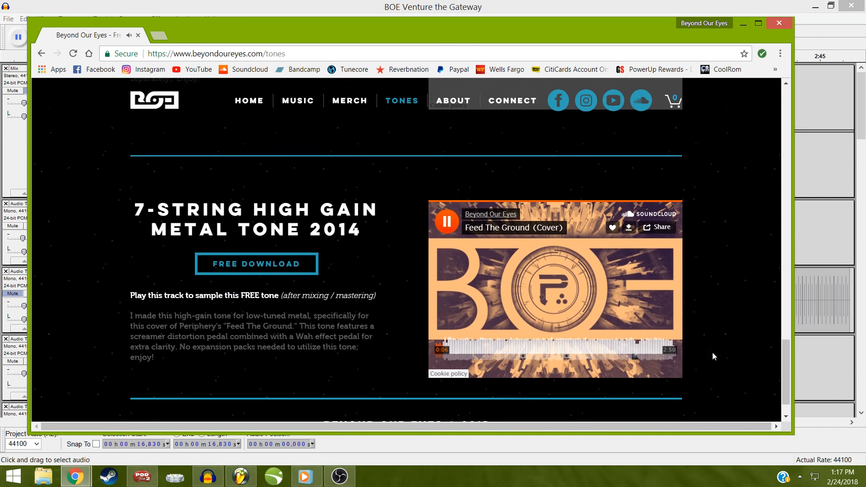
pyautogui.click(445, 224)
pyautogui.moveTo(785, 355); pyautogui.dragTo(737, 194)
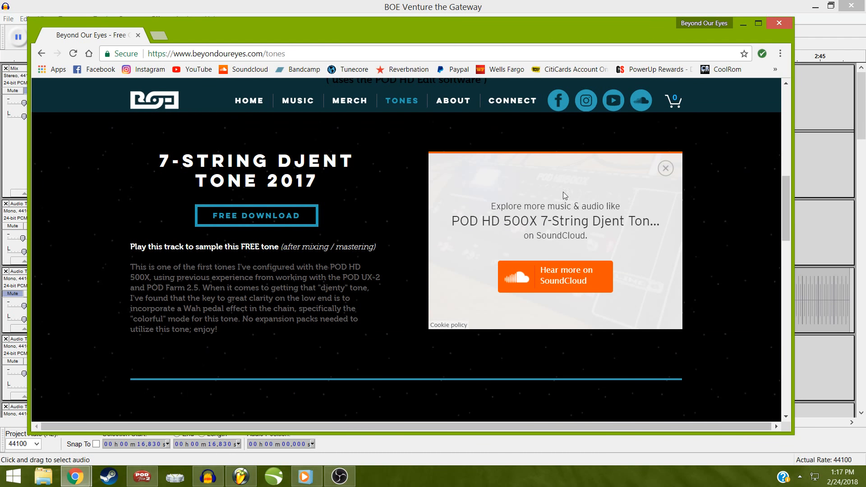
pyautogui.click(666, 168)
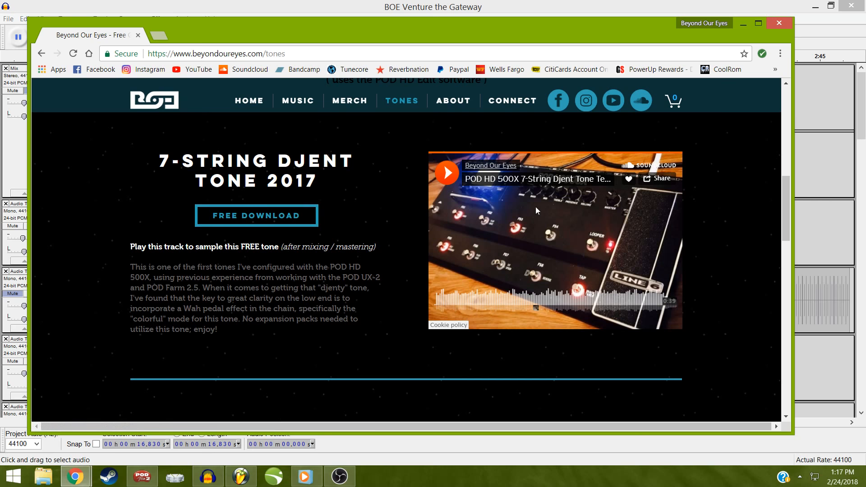
pyautogui.click(779, 23)
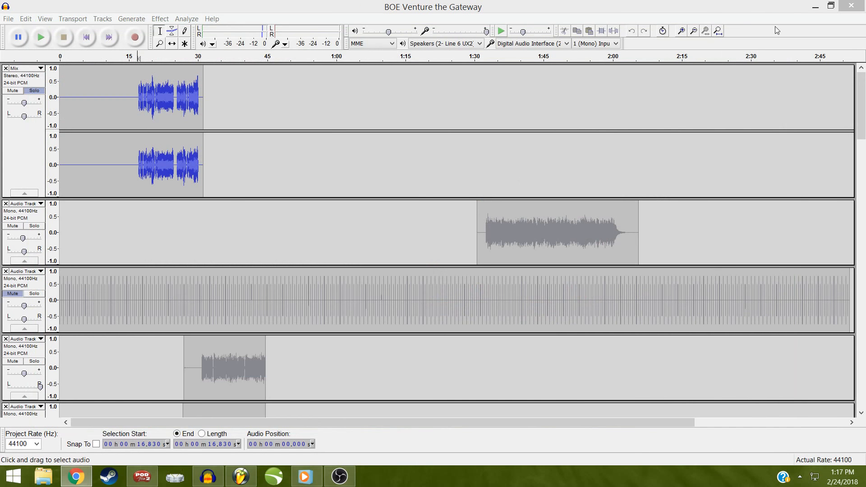
# Return to Audacity, remove the first mix track's solo, play all tracks from about 1.5 s, then stop playback
pyautogui.click(441, 215)
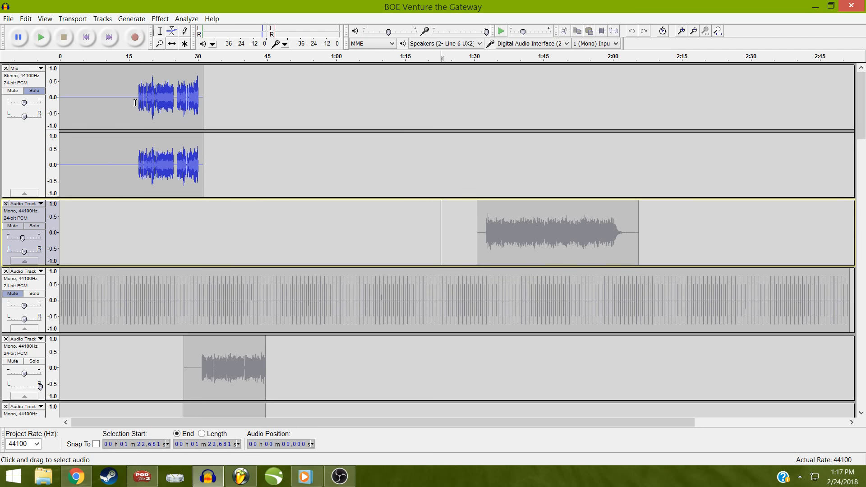
pyautogui.click(66, 99)
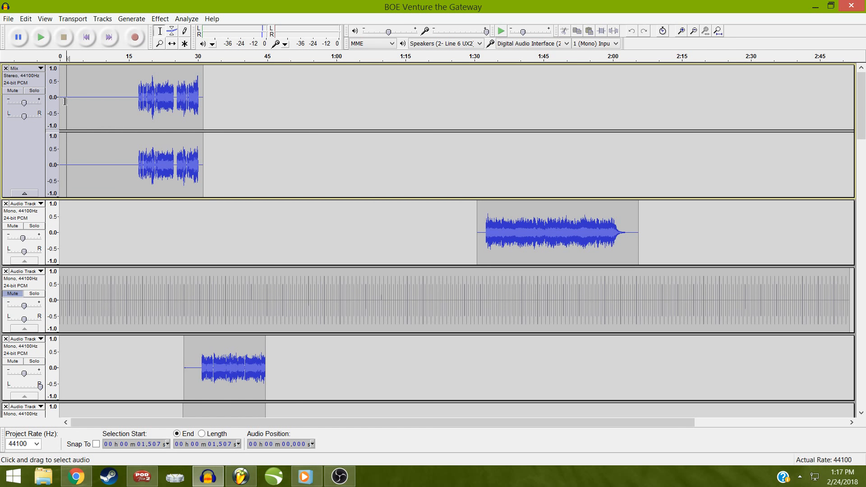
pyautogui.press('space')
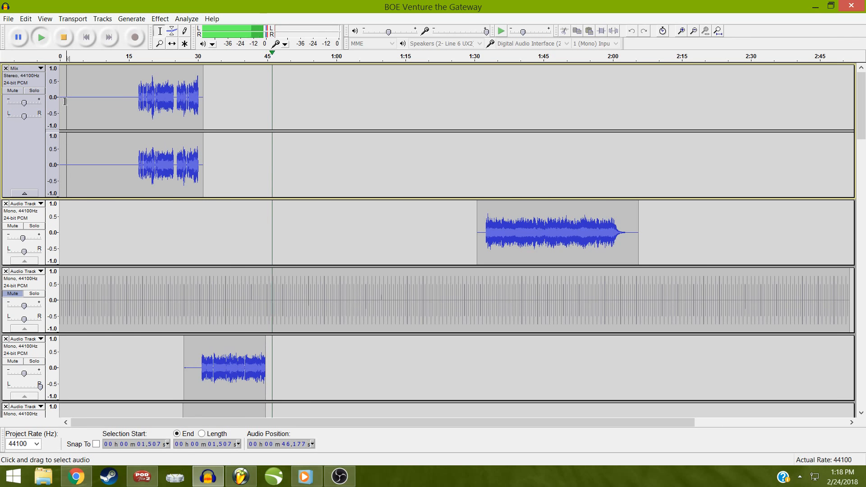
pyautogui.press('space')
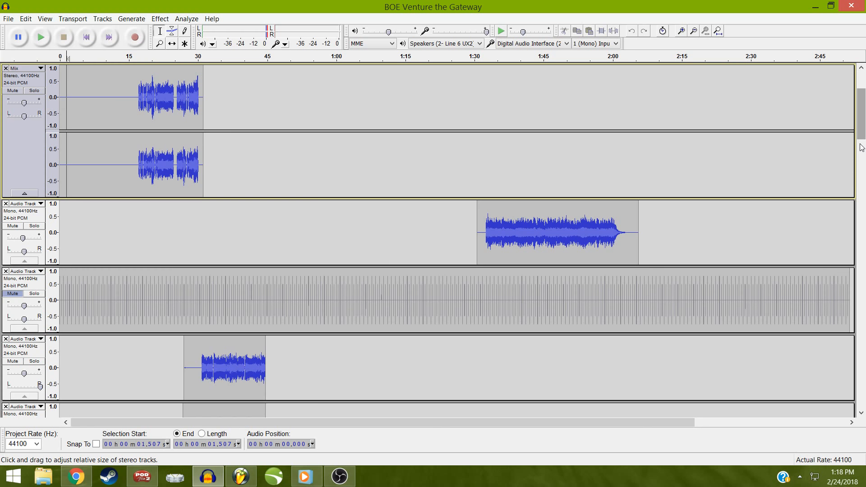
# Move the first mix track one place down, below the single audio track that follows it
pyautogui.scroll(-2, 265, 175)
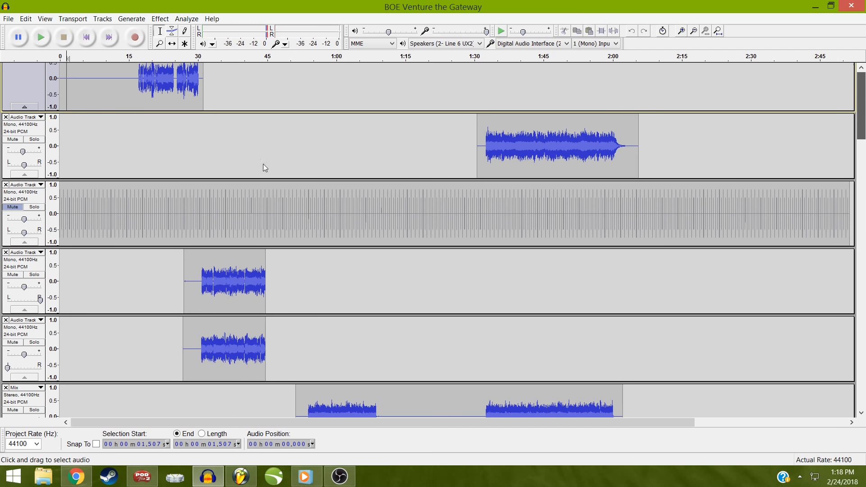
pyautogui.scroll(2, 83, 89)
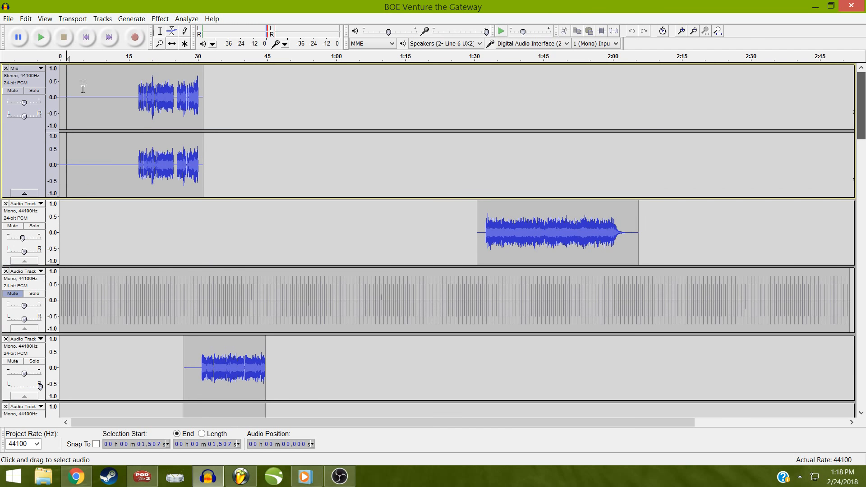
pyautogui.click(34, 68)
pyautogui.press('Escape')
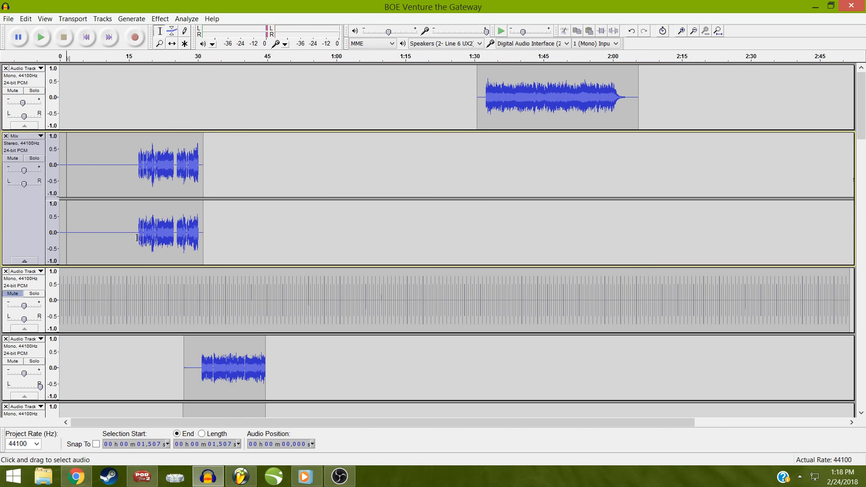
# Place the cursor at about 16.9 s in the mix track and examine its first notes against the click track
pyautogui.click(138, 237)
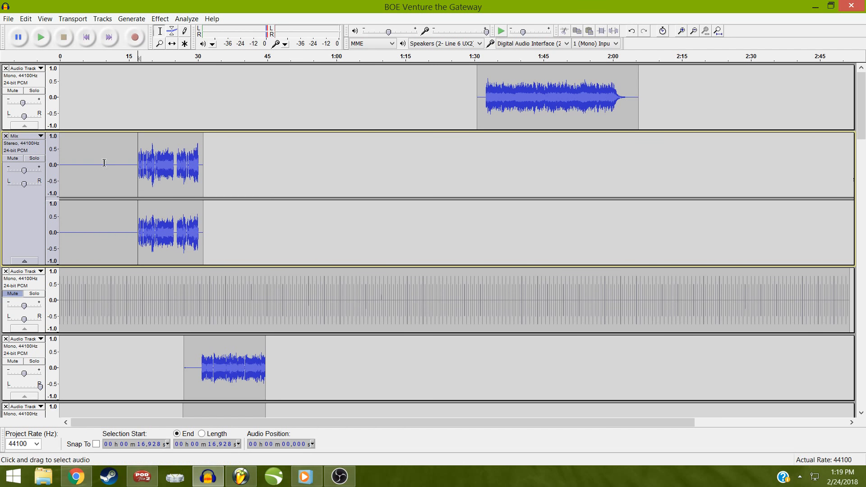
pyautogui.click(680, 31)
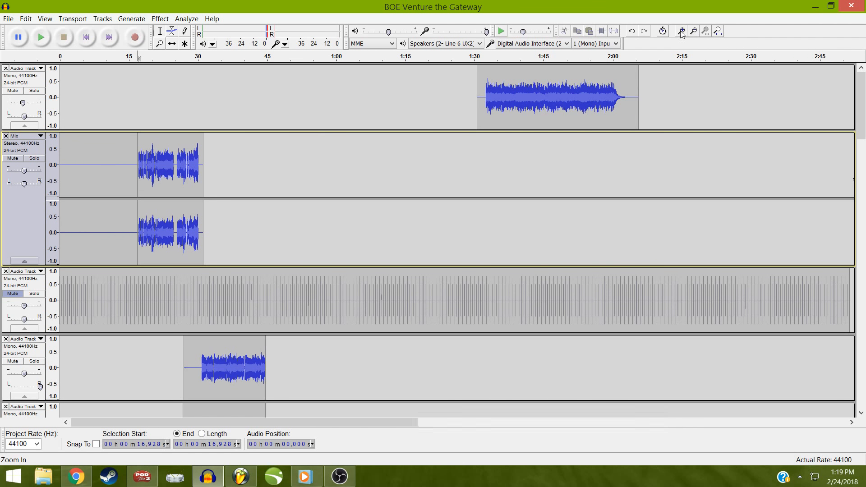
pyautogui.click(681, 33)
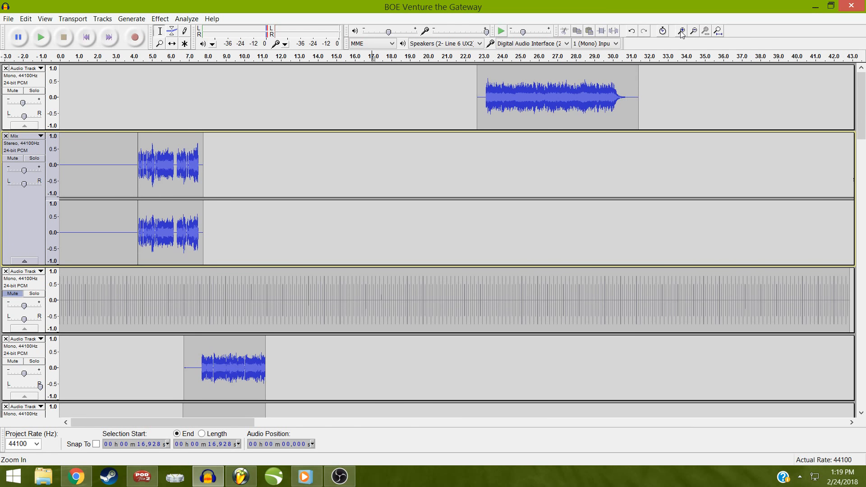
pyautogui.click(681, 33)
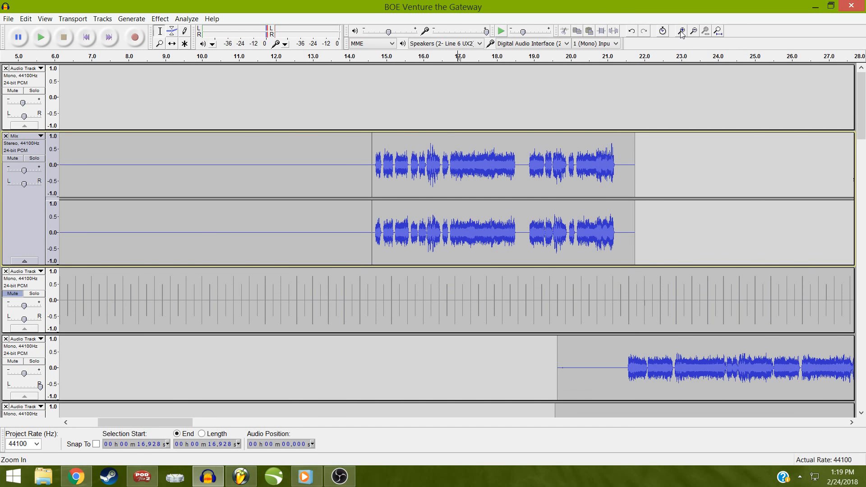
pyautogui.click(682, 33)
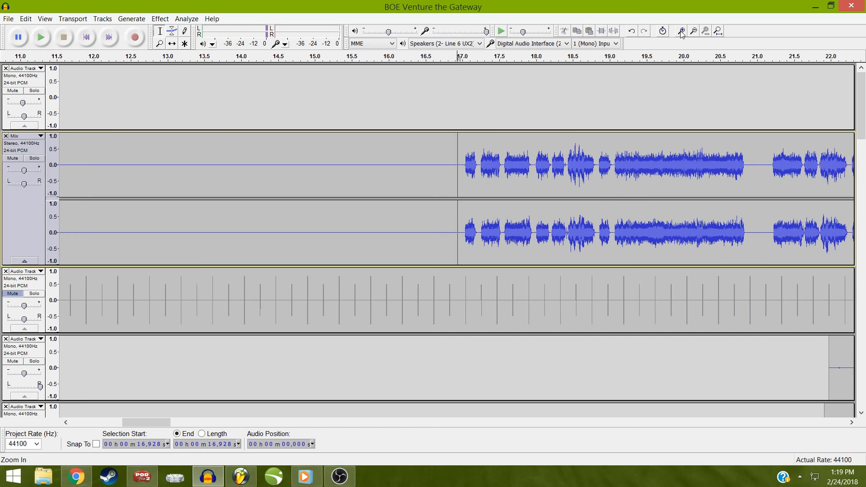
pyautogui.click(681, 33)
pyautogui.click(682, 34)
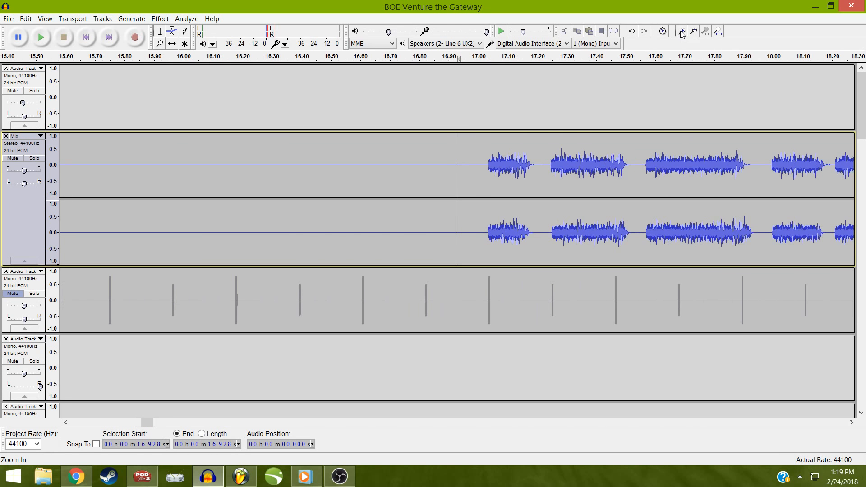
pyautogui.click(681, 33)
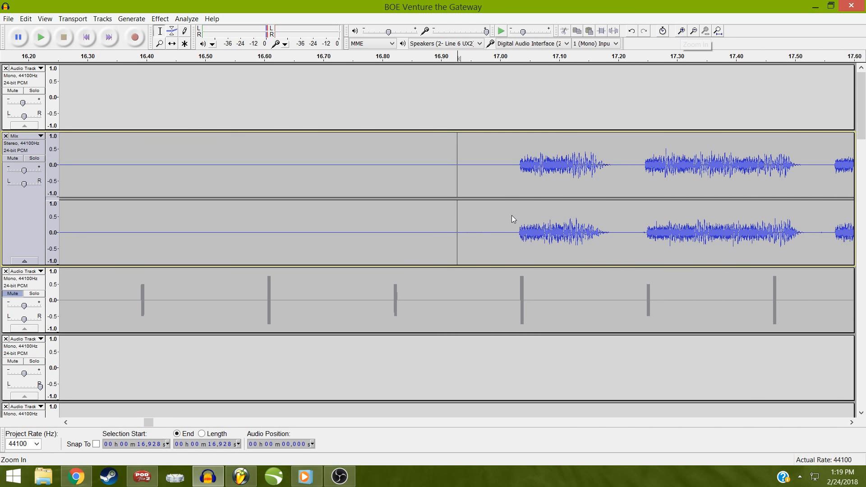
# Solo the mix track, play it from about 17.1 s at its first note, then stop playback
pyautogui.moveTo(532, 220); pyautogui.dragTo(823, 220)
pyautogui.moveTo(865, 203); pyautogui.dragTo(865, 203)
pyautogui.click(346, 173)
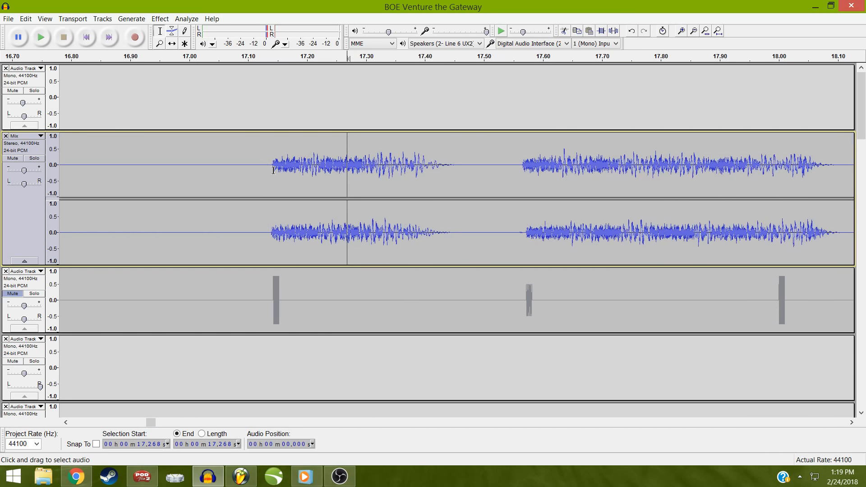
pyautogui.click(270, 173)
pyautogui.click(33, 159)
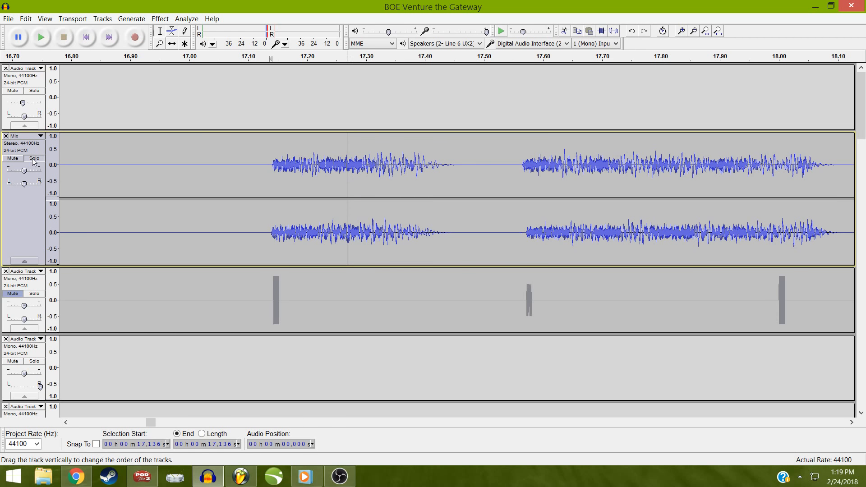
pyautogui.click(33, 160)
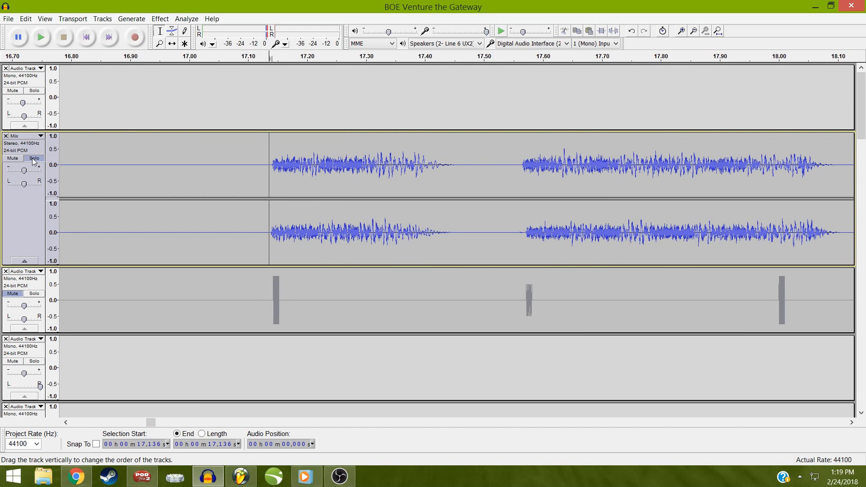
pyautogui.press('space')
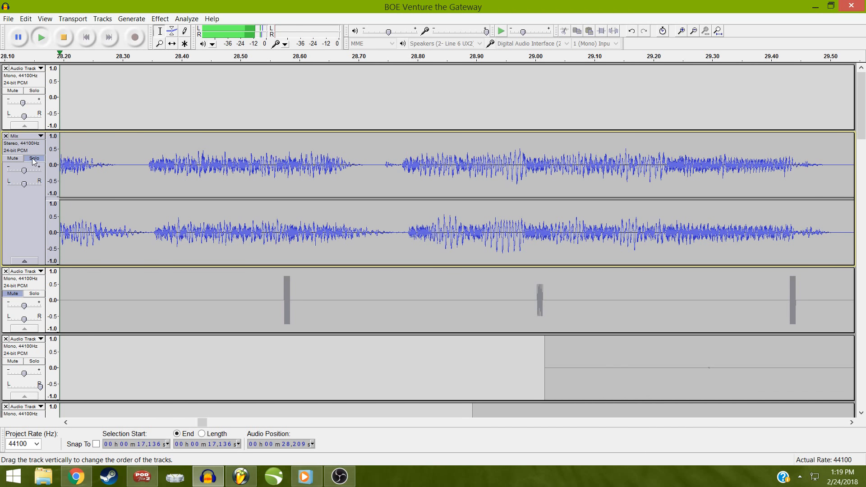
pyautogui.press('space')
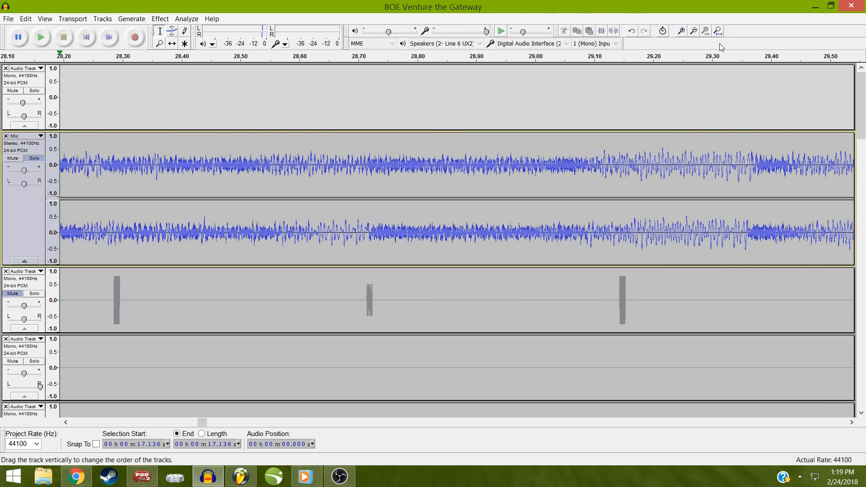
# Silence the gap between the first and second notes of the soloed mix track, from 17.375 to 17.566 s
pyautogui.click(694, 32)
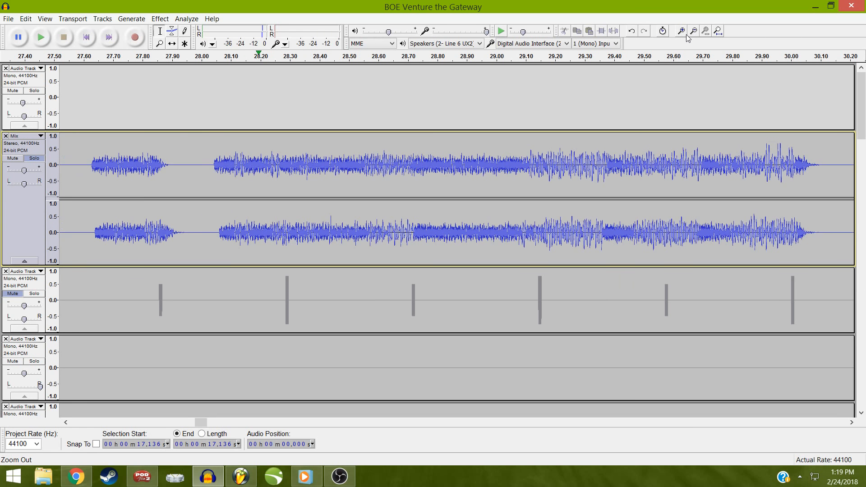
pyautogui.click(164, 423)
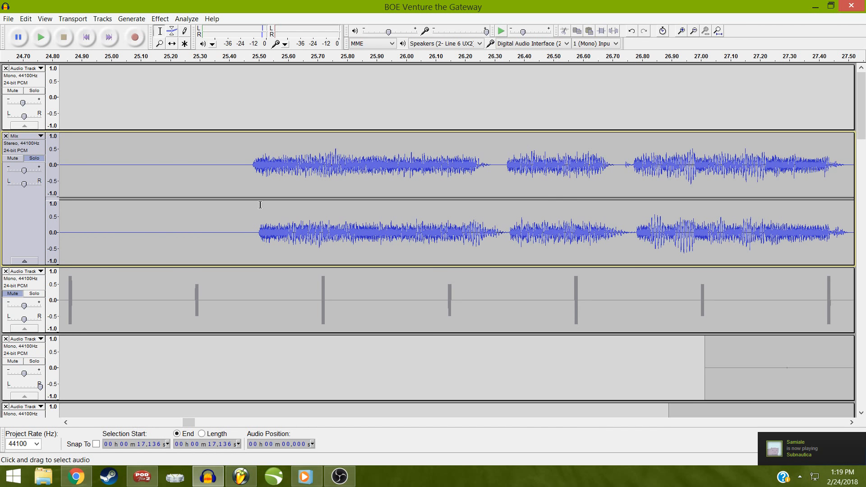
pyautogui.click(141, 422)
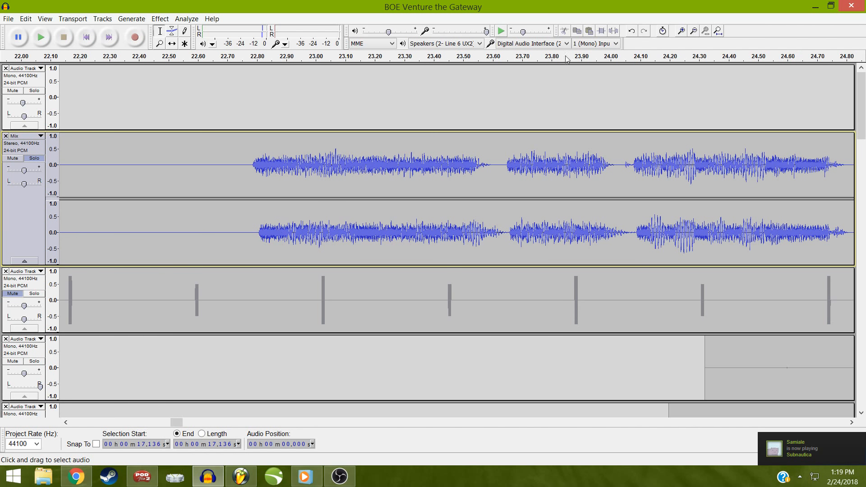
pyautogui.click(717, 31)
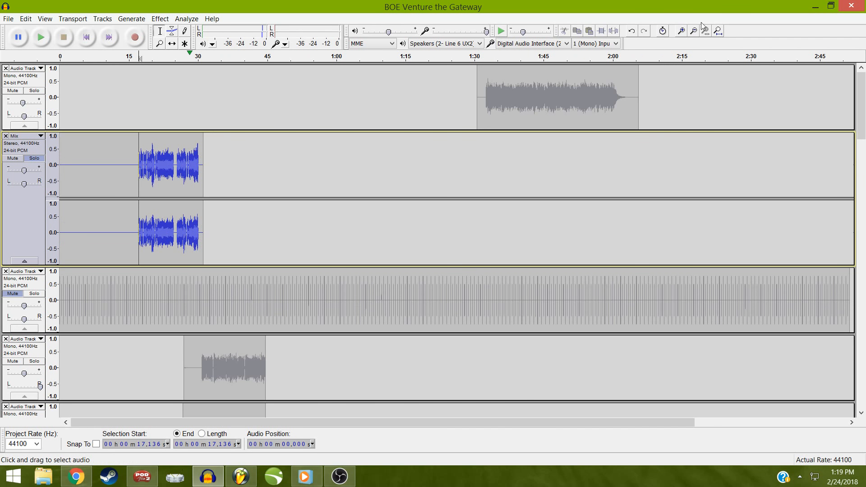
pyautogui.click(681, 31)
pyautogui.click(681, 31)
pyautogui.click(681, 31)
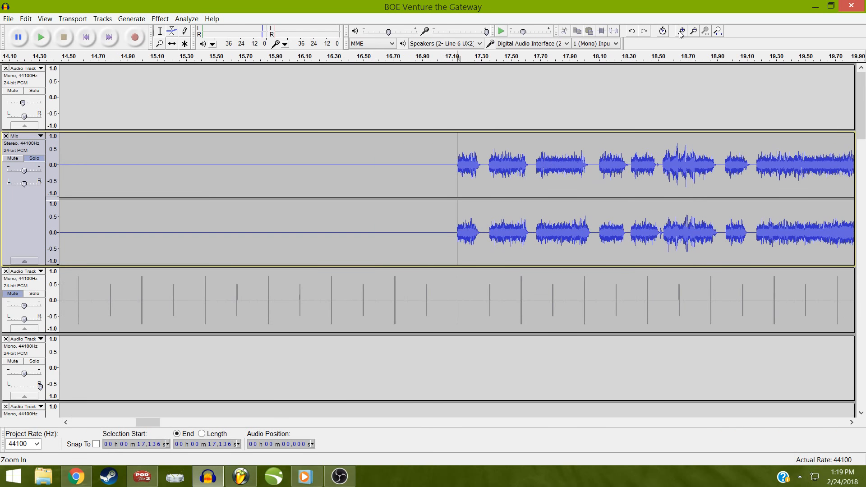
pyautogui.click(681, 31)
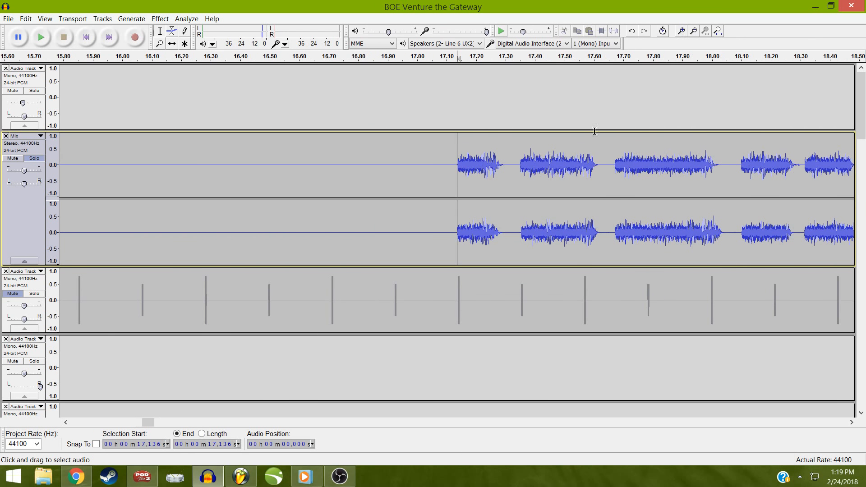
pyautogui.click(683, 32)
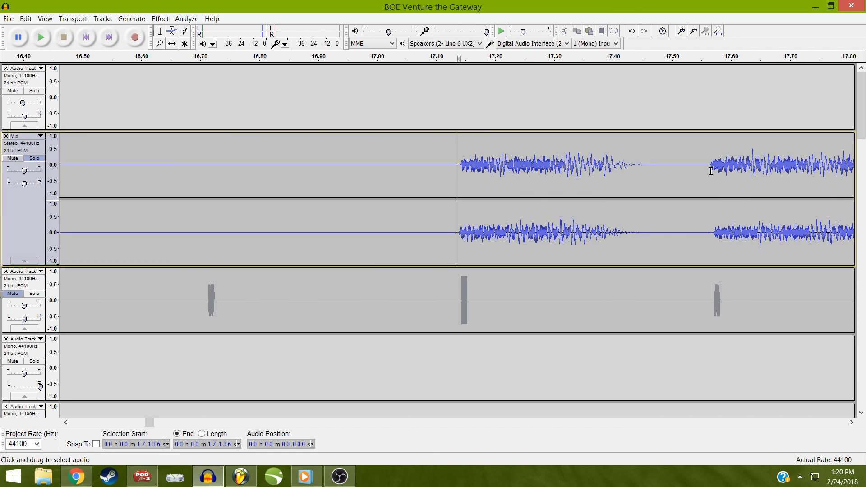
pyautogui.moveTo(711, 167); pyautogui.dragTo(598, 219)
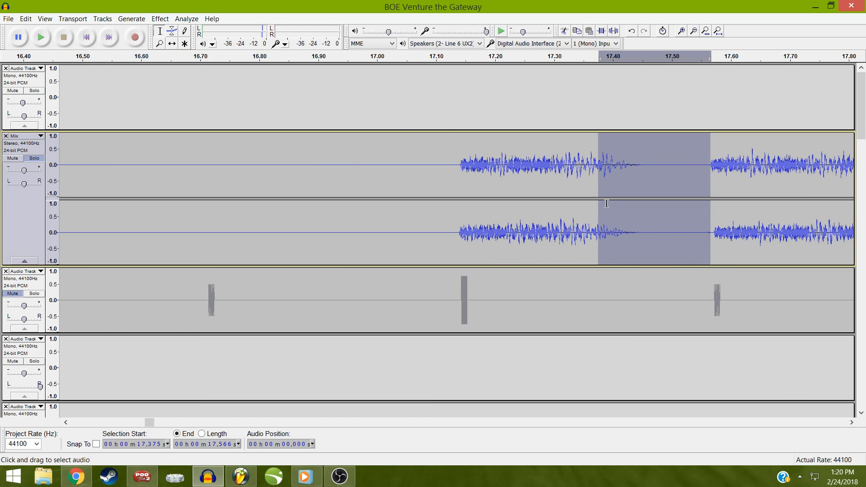
pyautogui.click(126, 20)
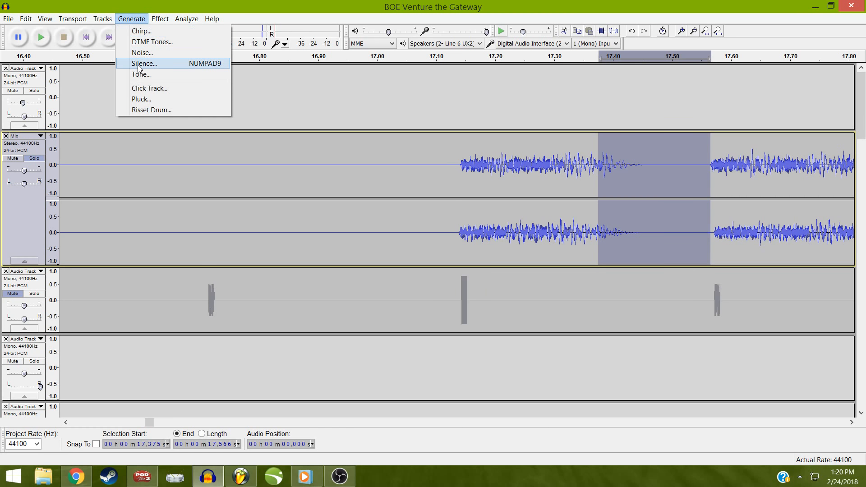
pyautogui.click(143, 64)
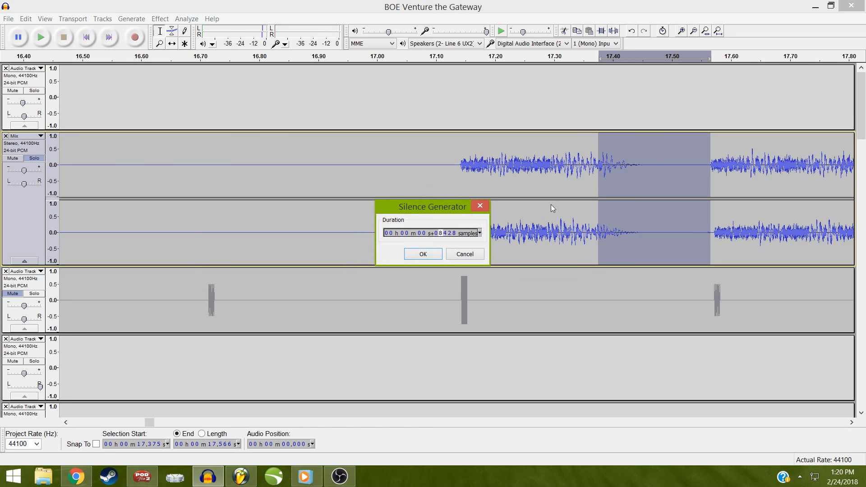
pyautogui.click(417, 253)
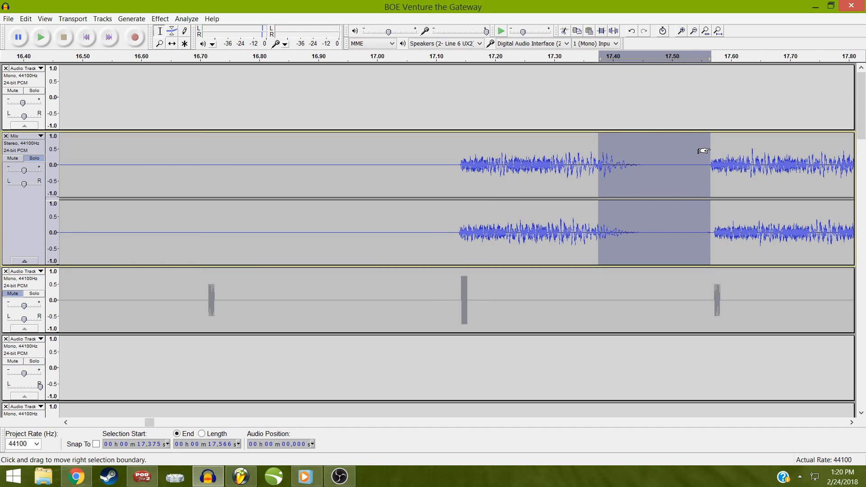
pyautogui.hotkey('ctrl', 'l')
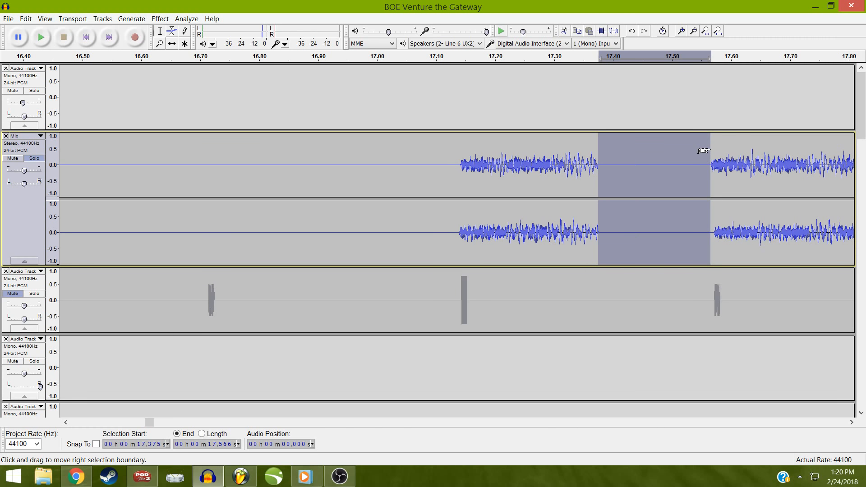
# Apply a Fade Out to the end of the mix track's first note, from 17.360 to 17.375 s
pyautogui.moveTo(710, 151); pyautogui.dragTo(588, 185)
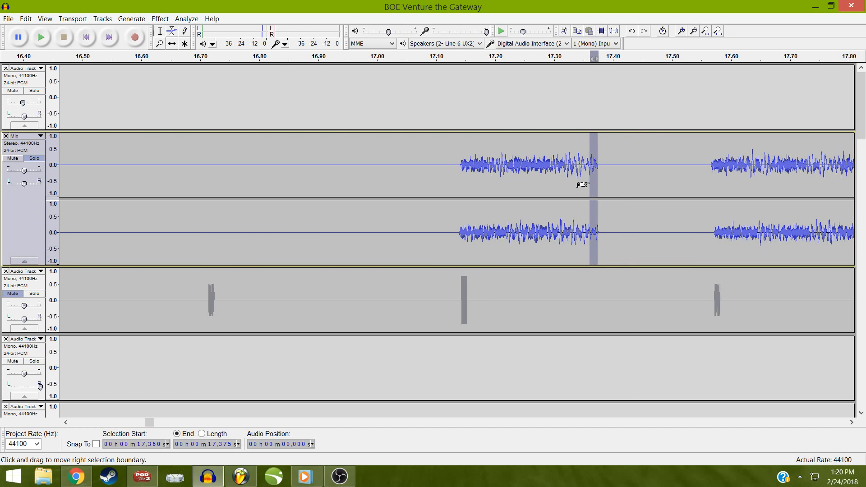
pyautogui.click(158, 20)
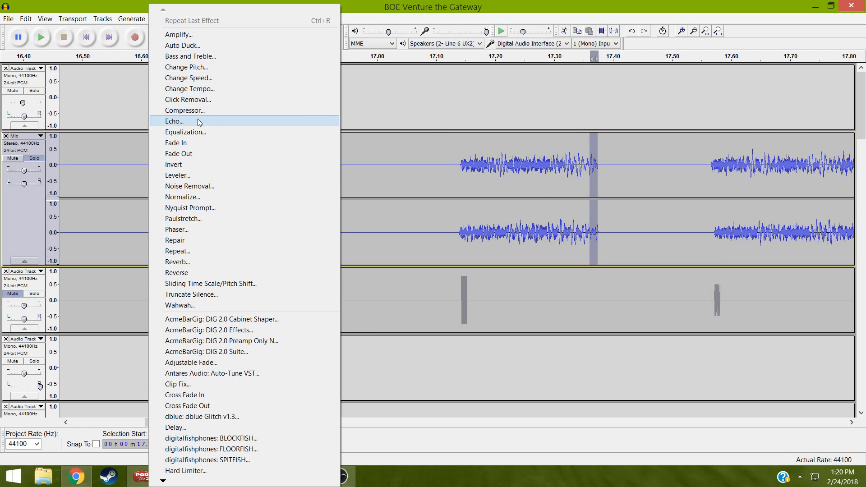
pyautogui.click(202, 154)
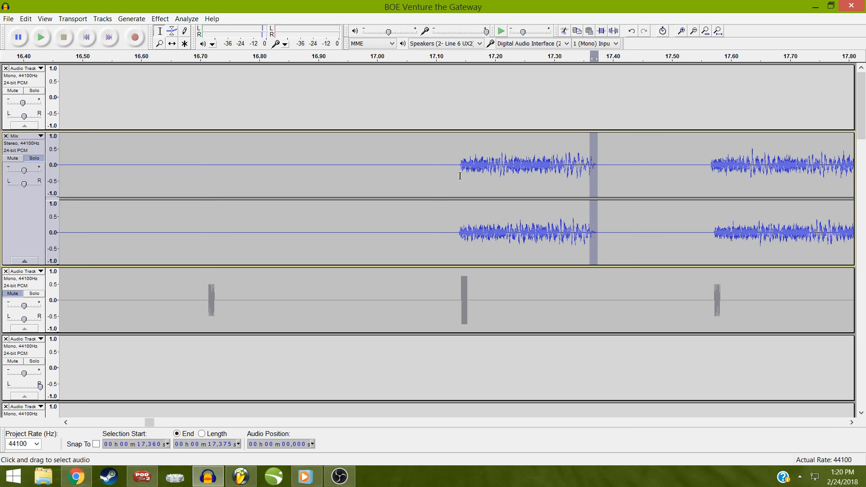
# Examine the following notes of the mix track and select the gap after the second note, from 18.050 to 18.207 s
pyautogui.moveTo(459, 176); pyautogui.dragTo(731, 176)
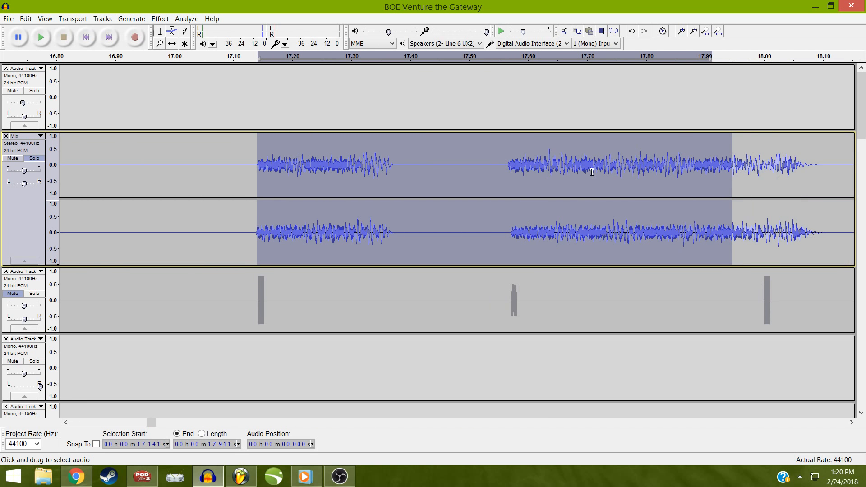
pyautogui.moveTo(591, 172); pyautogui.dragTo(863, 175)
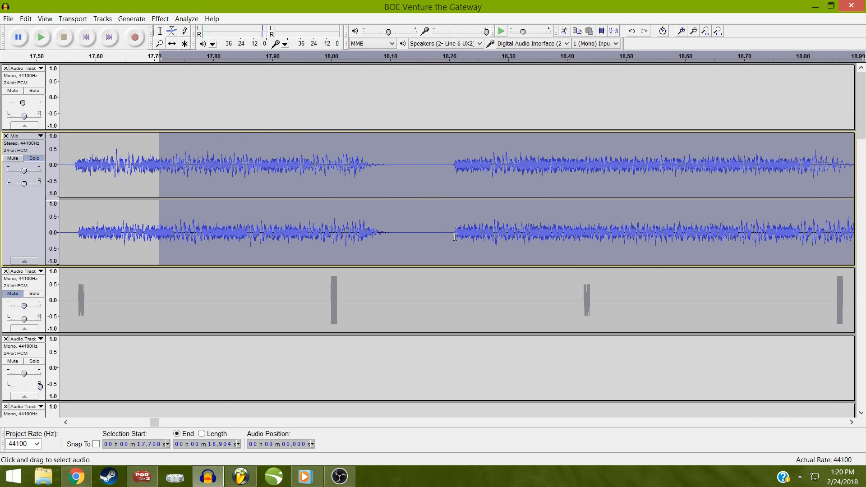
pyautogui.moveTo(454, 236); pyautogui.dragTo(360, 195)
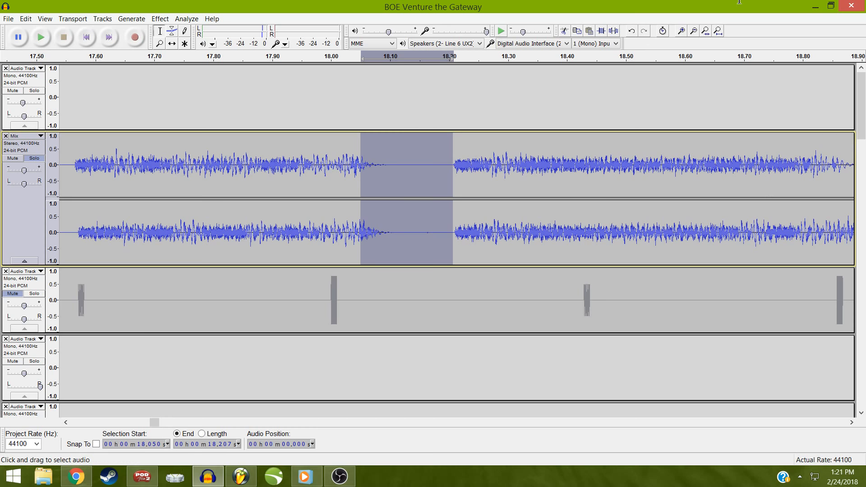
# Select the whole soloed mix track and apply Mix and Render to it
pyautogui.click(719, 31)
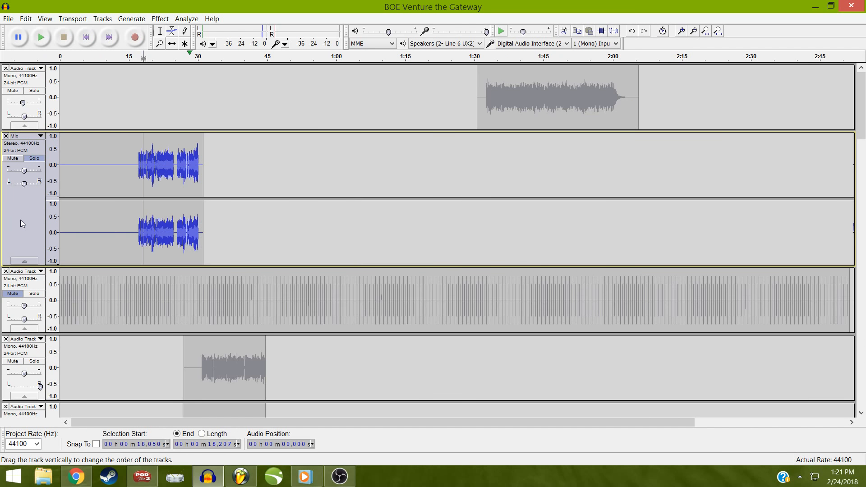
pyautogui.click(21, 221)
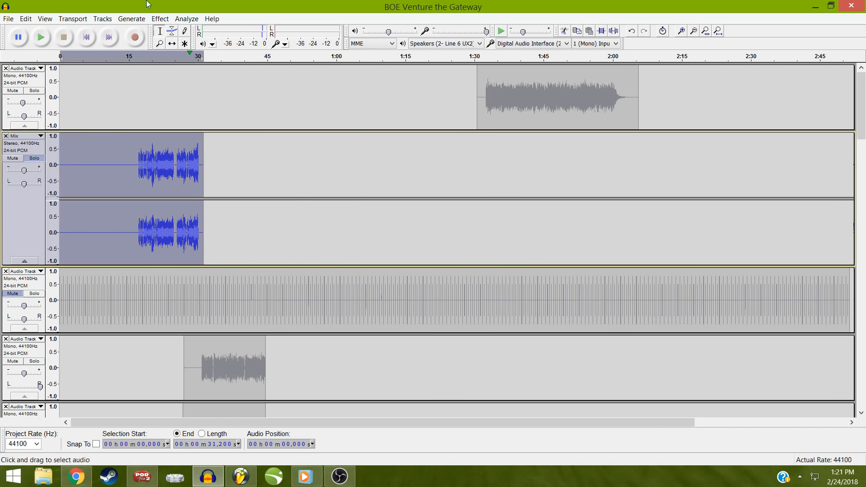
pyautogui.click(103, 18)
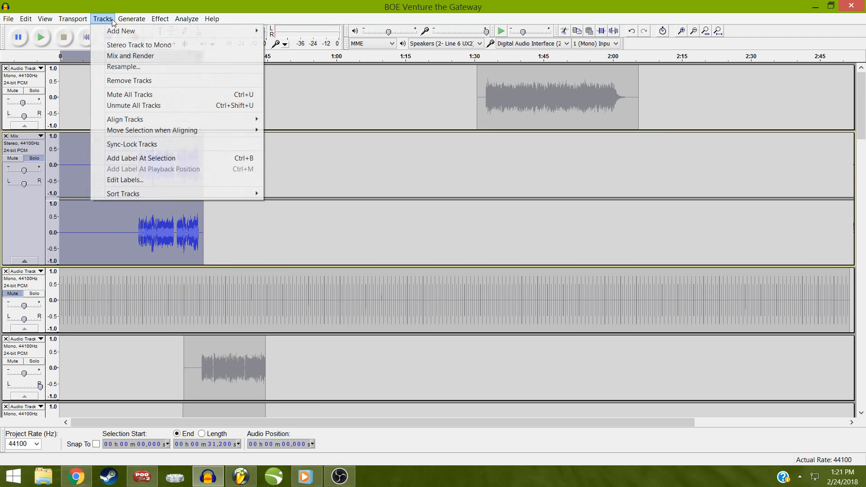
pyautogui.click(117, 55)
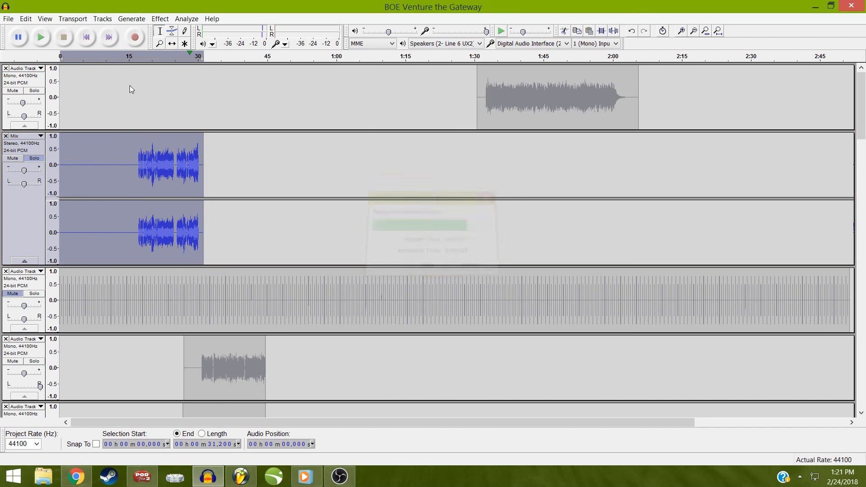
# Reorder the tracks so the newly rendered mix sits above the two other mix tracks at the end of the list
pyautogui.scroll(-5, 131, 243)
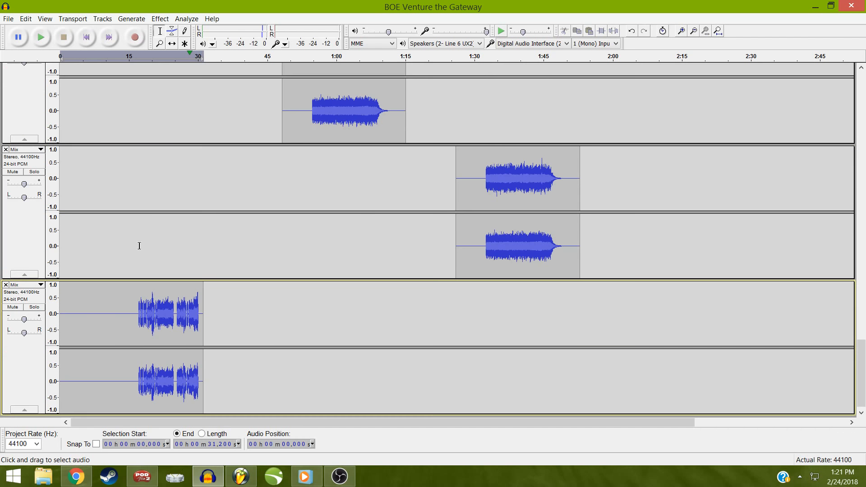
pyautogui.click(35, 151)
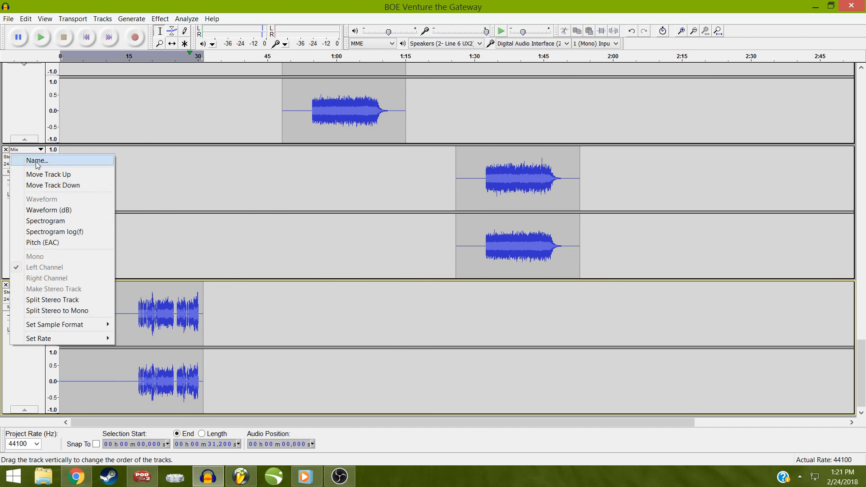
pyautogui.click(41, 186)
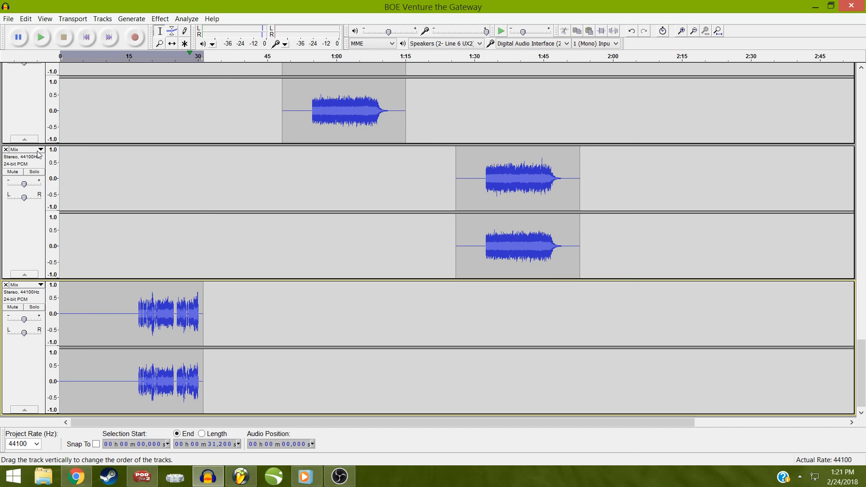
pyautogui.click(39, 150)
pyautogui.click(43, 171)
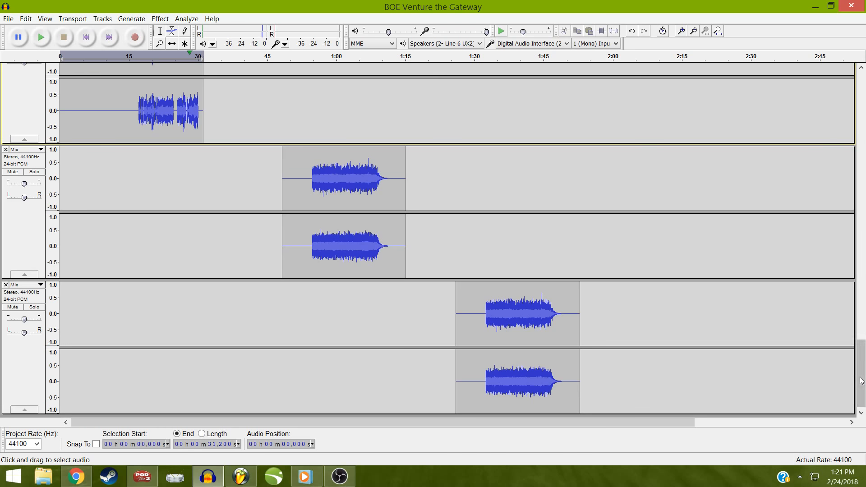
# Compare the rendered mix's opening with the stereo track above, selecting its first note from 17.137 to 17.377 s and second from 17.562 to 18.132 s
pyautogui.moveTo(859, 339); pyautogui.dragTo(863, 334)
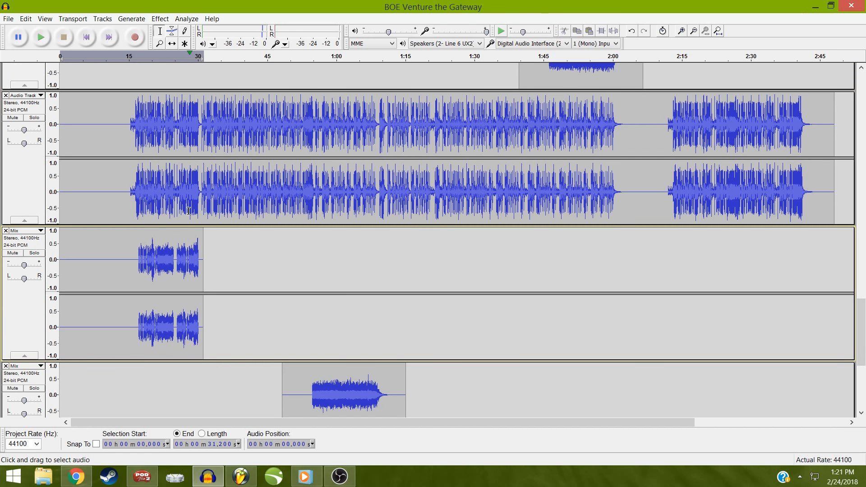
pyautogui.click(138, 253)
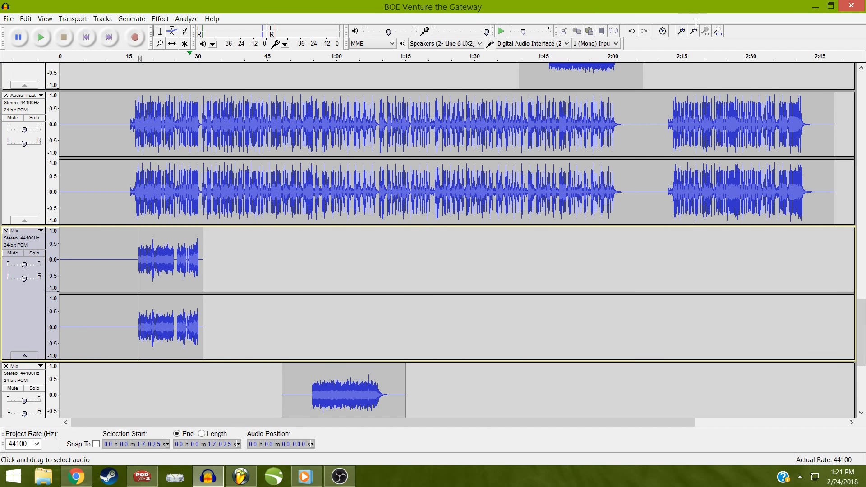
pyautogui.click(681, 30)
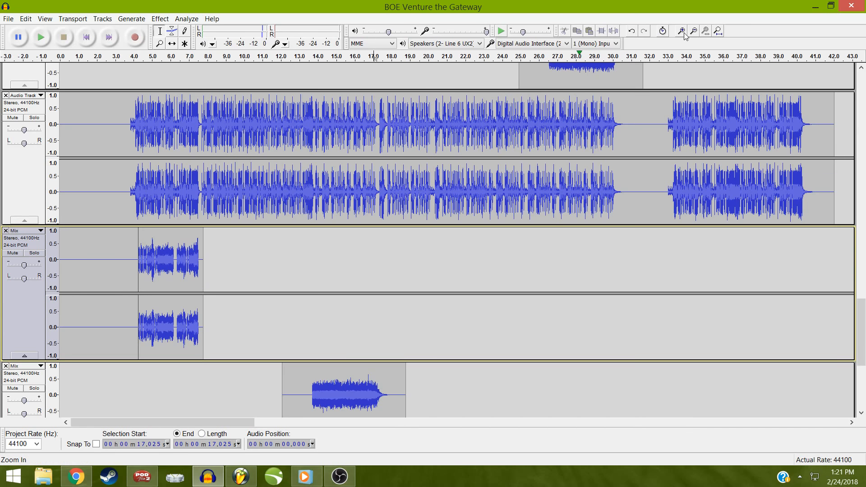
pyautogui.click(682, 32)
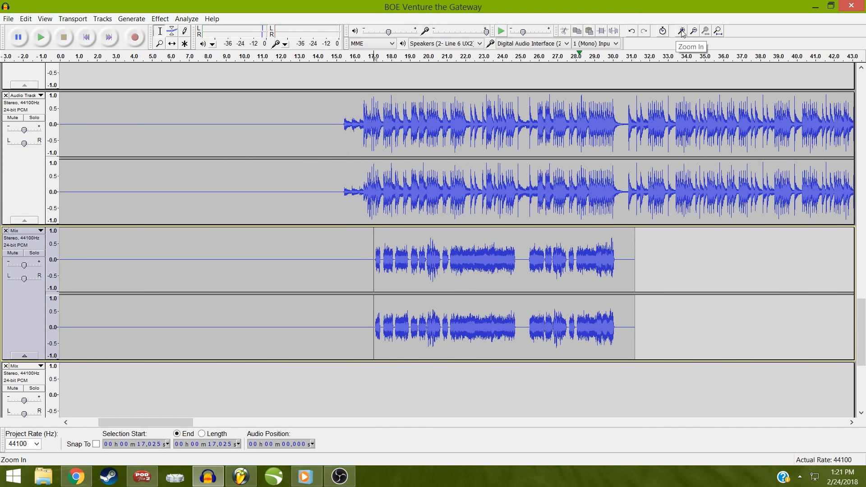
pyautogui.click(682, 32)
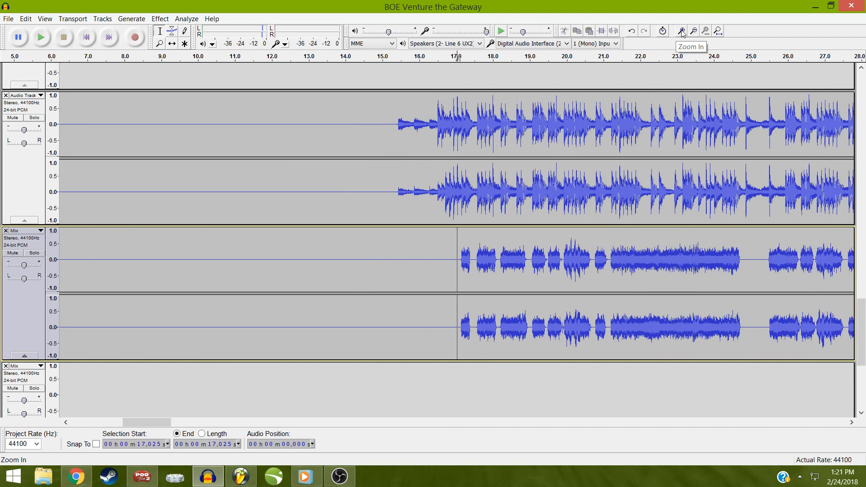
pyautogui.click(681, 31)
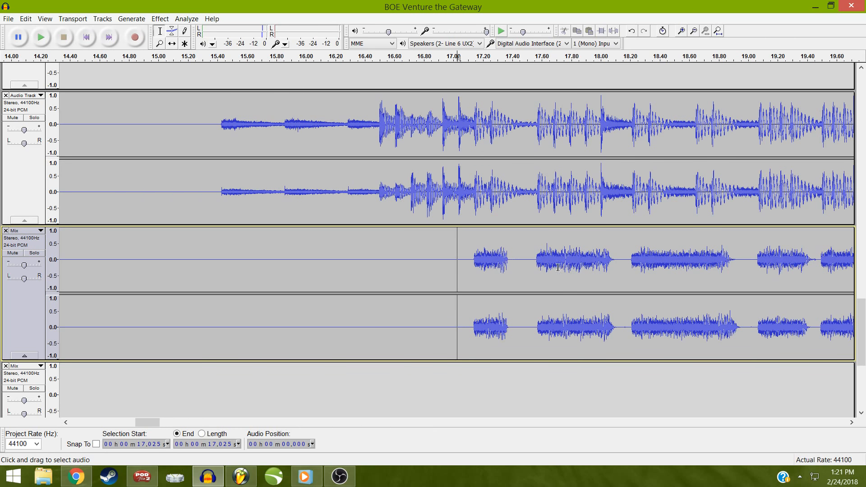
pyautogui.click(681, 30)
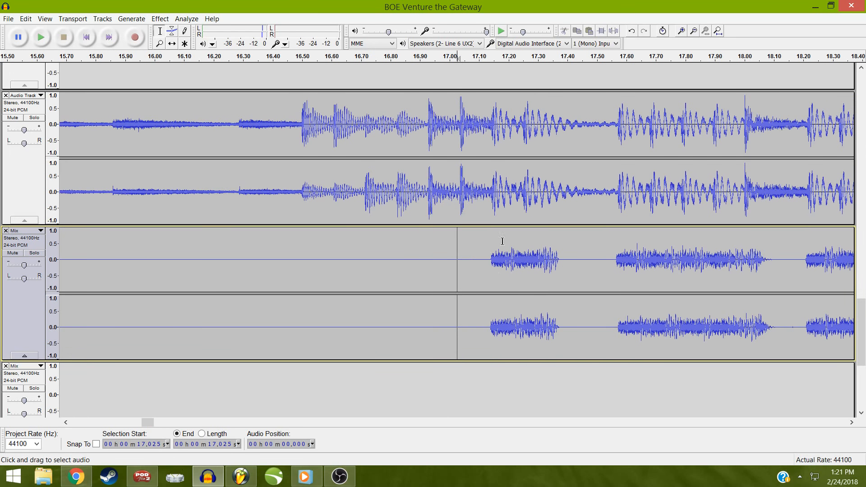
pyautogui.moveTo(489, 263); pyautogui.dragTo(560, 264)
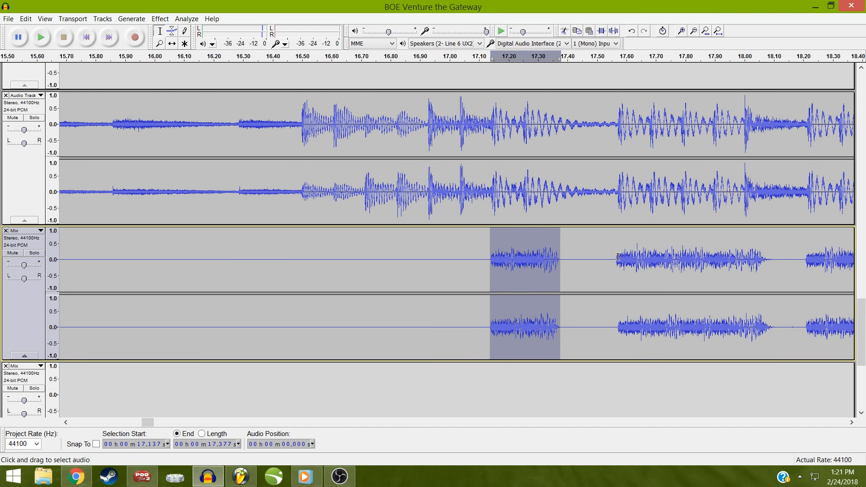
pyautogui.moveTo(615, 261); pyautogui.dragTo(780, 256)
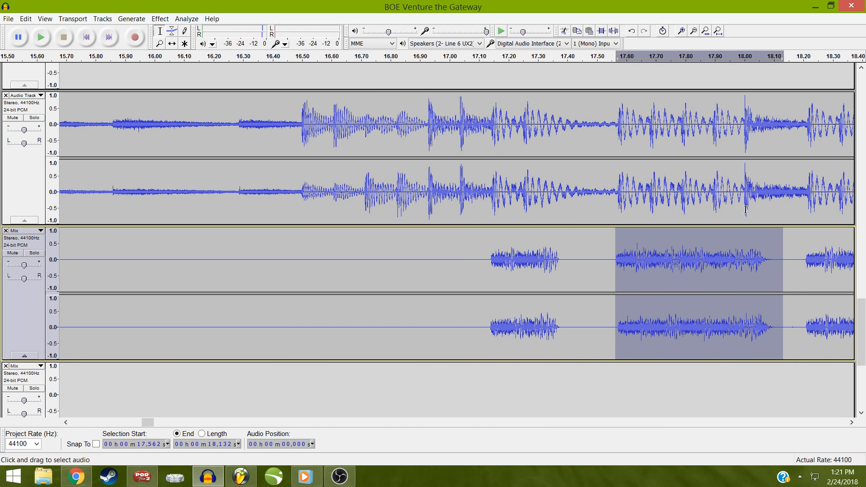
# Silence the gap after the mix's second note from 18.027 to 18.206 s and fade out the note's ending from 17.998 to 18.027 s
pyautogui.click(804, 260)
pyautogui.moveTo(805, 260); pyautogui.dragTo(752, 271)
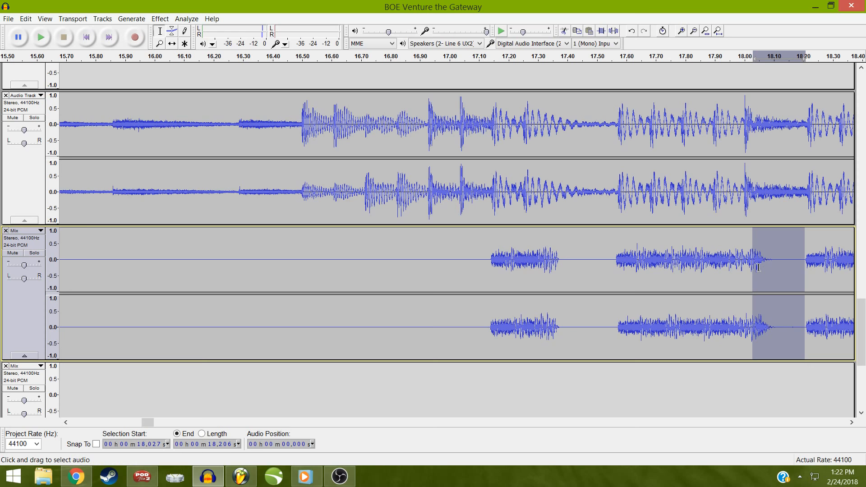
pyautogui.hotkey('ctrl', 'l')
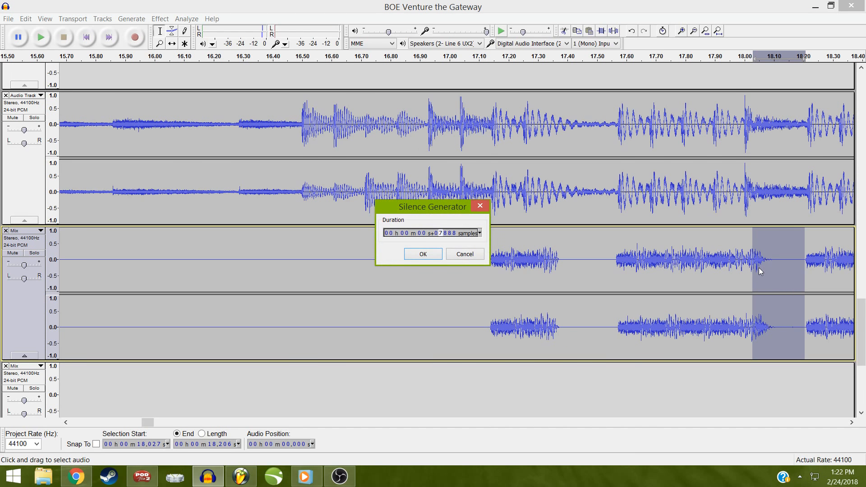
pyautogui.press('Return')
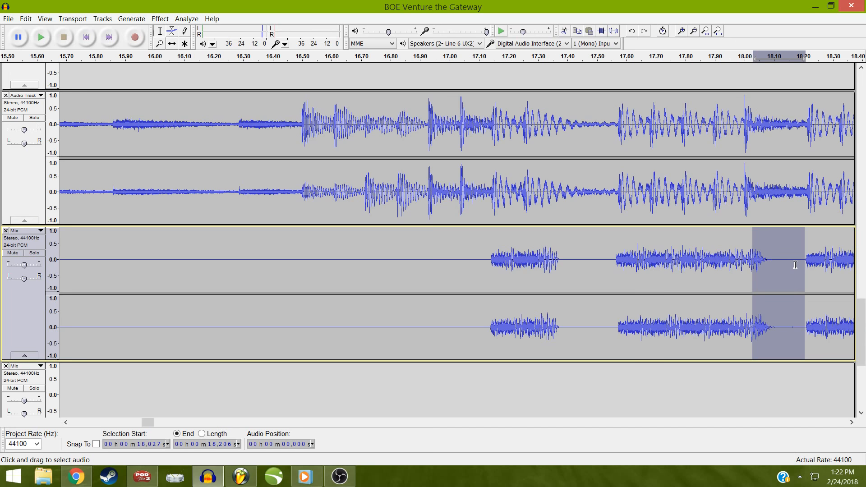
pyautogui.hotkey('ctrl', 'l')
pyautogui.moveTo(803, 239); pyautogui.dragTo(744, 259)
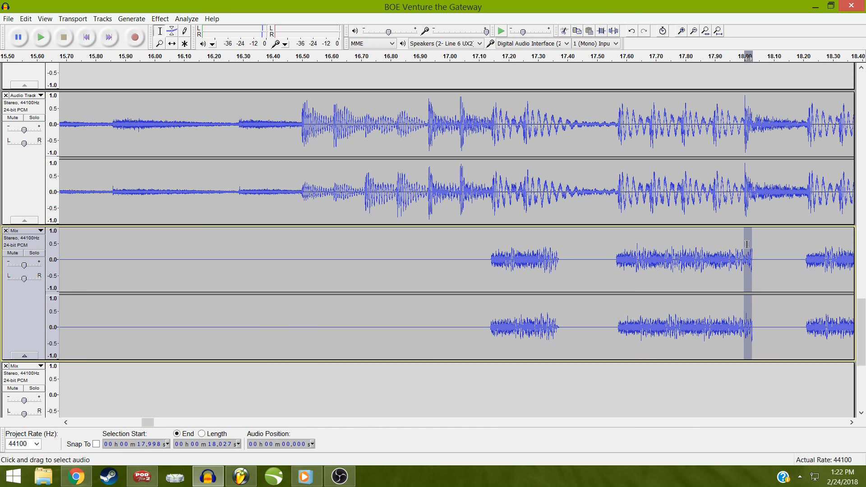
pyautogui.hotkey('ctrl', 'l')
pyautogui.hotkey('ctrl', 'r')
# Silence the gap after the mix's third note from 18.885 to 19.060 s and fade out its ending from 18.849 to 18.894 s
pyautogui.moveTo(782, 266); pyautogui.dragTo(863, 266)
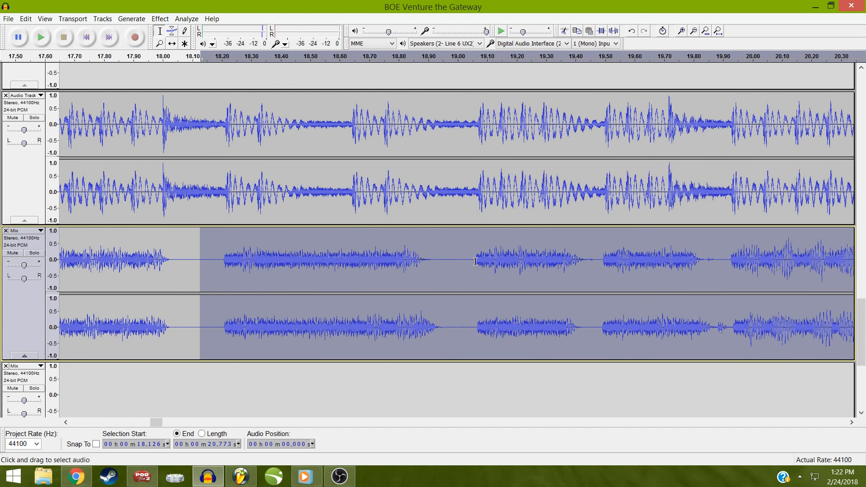
pyautogui.moveTo(476, 261); pyautogui.dragTo(417, 293)
pyautogui.moveTo(419, 293); pyautogui.dragTo(424, 294)
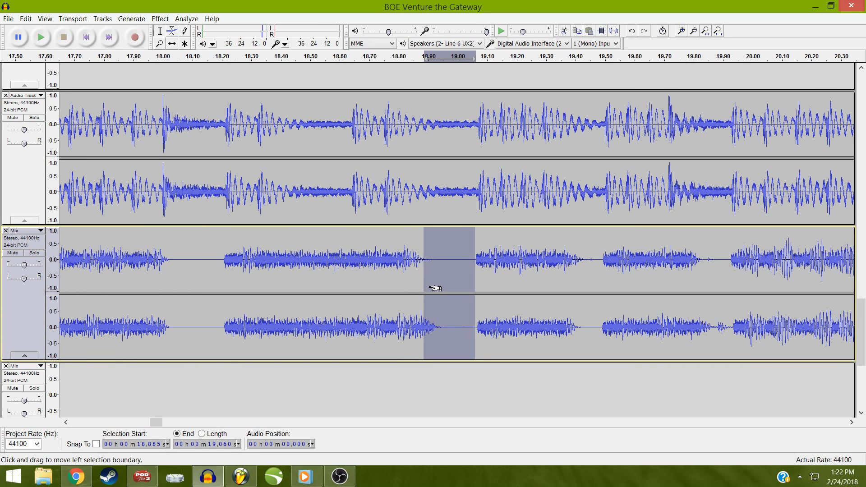
pyautogui.hotkey('alt', 'g')
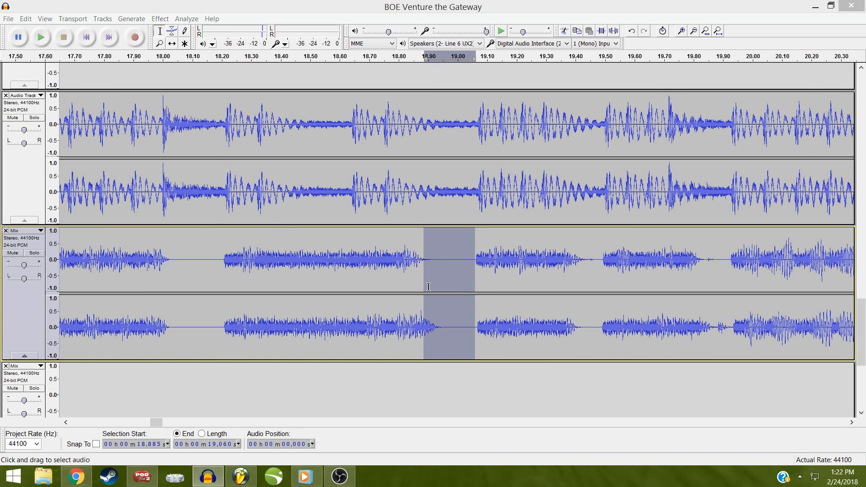
pyautogui.press('s')
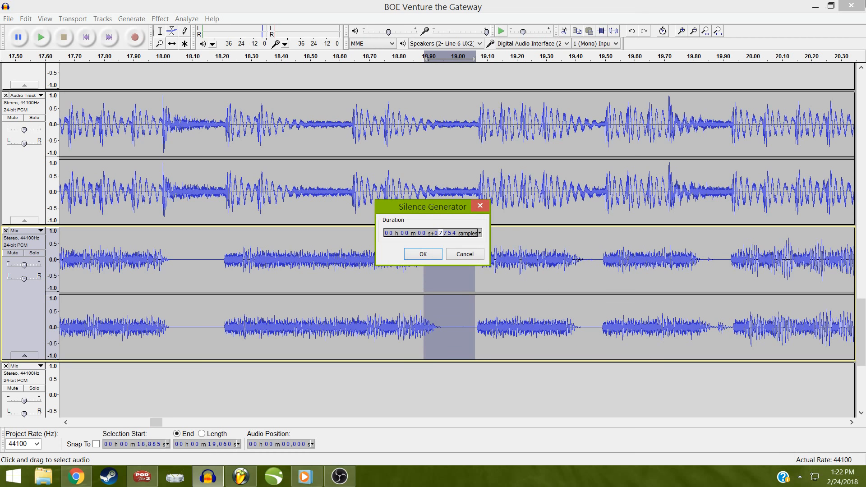
pyautogui.press('Return')
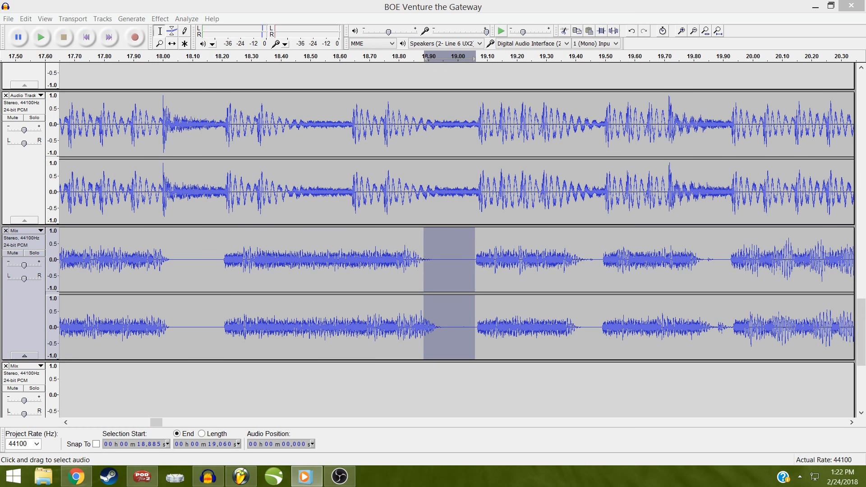
pyautogui.click(432, 315)
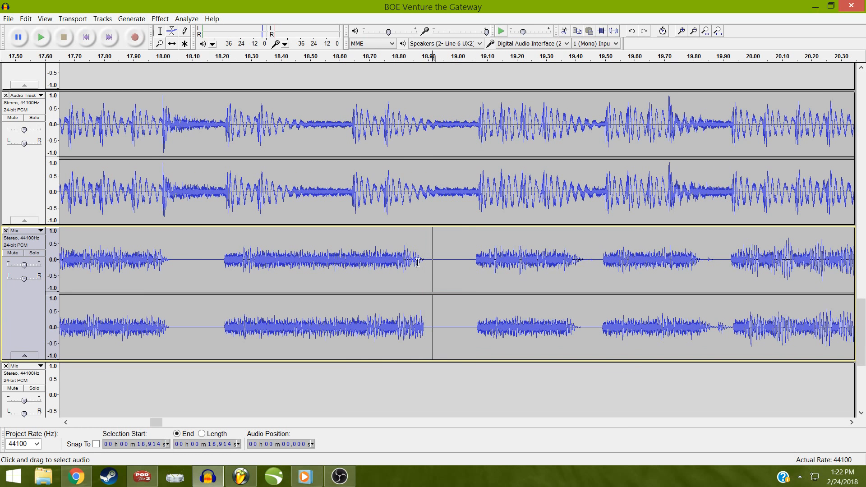
pyautogui.moveTo(413, 266); pyautogui.dragTo(427, 266)
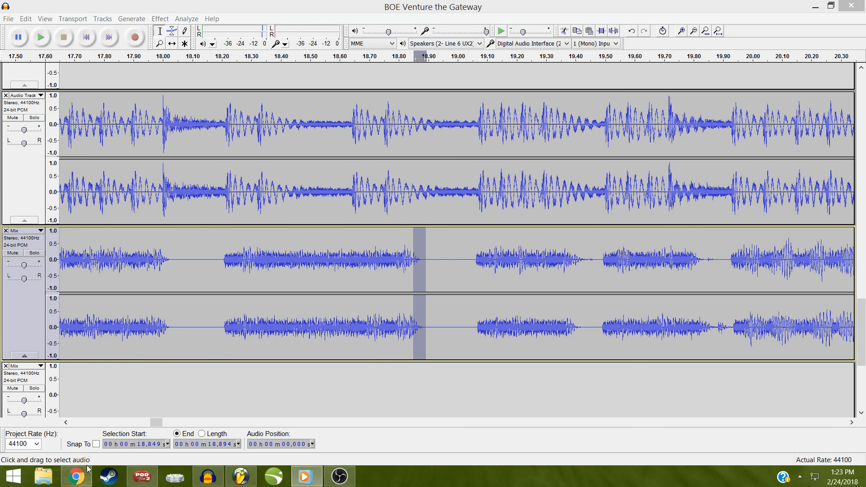
pyautogui.click(44, 478)
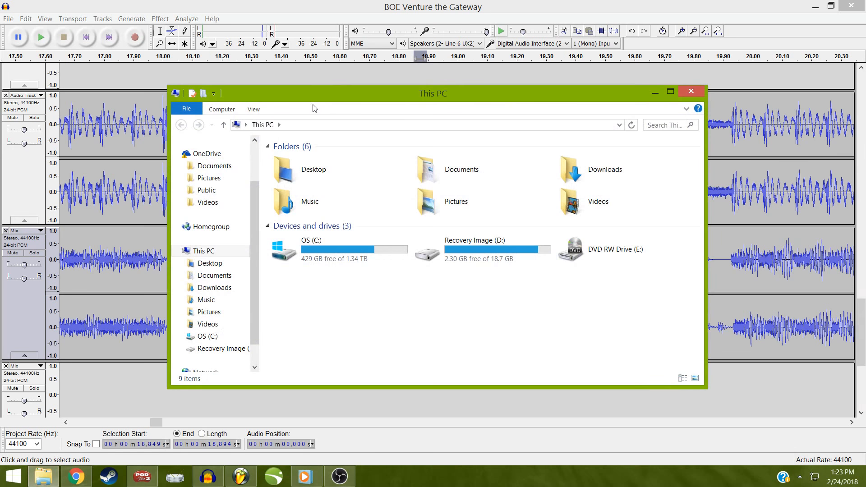
pyautogui.click(43, 478)
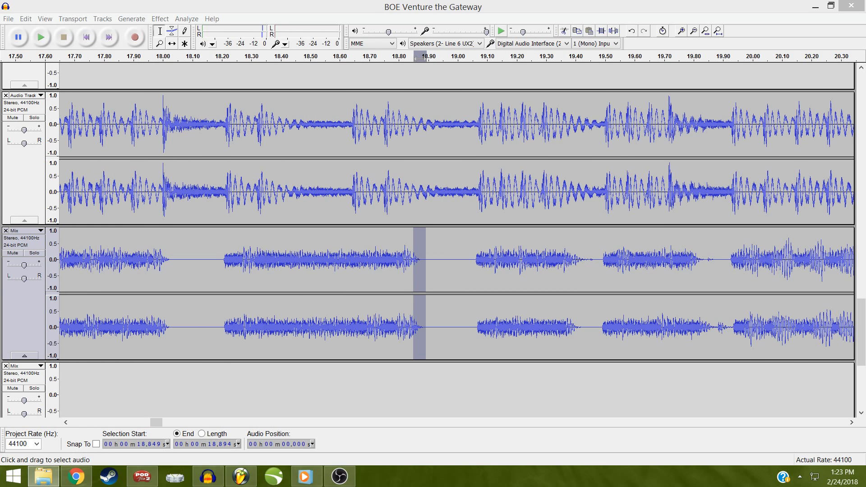
pyautogui.click(662, 279)
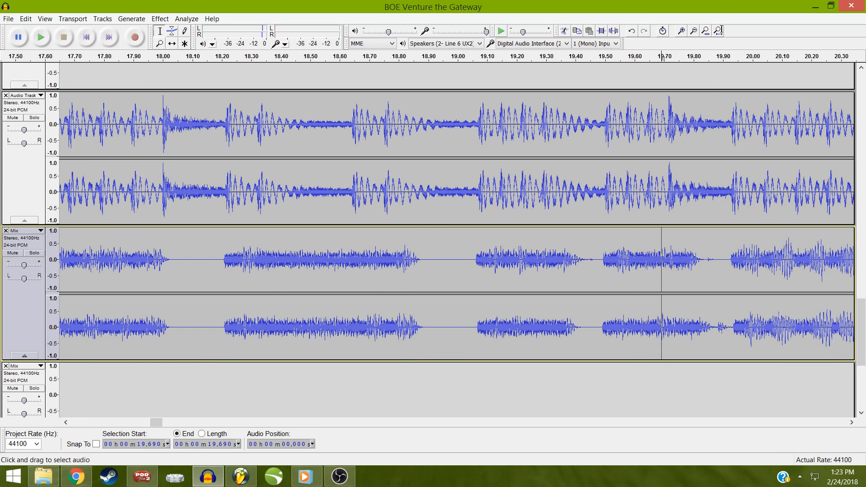
# Review the whole project, marking the recorded mix from 17.025 to 31.200 s and the backing track's next section from 31.200 to 48.924 s
pyautogui.click(718, 30)
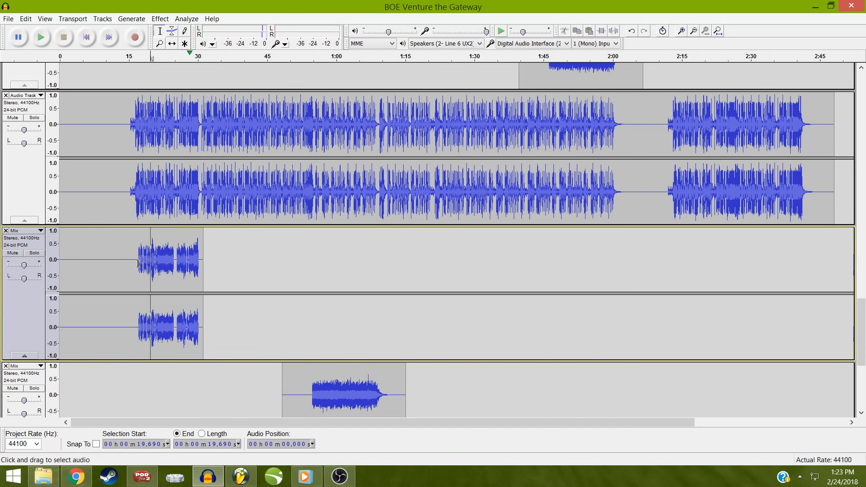
pyautogui.moveTo(138, 262); pyautogui.dragTo(204, 281)
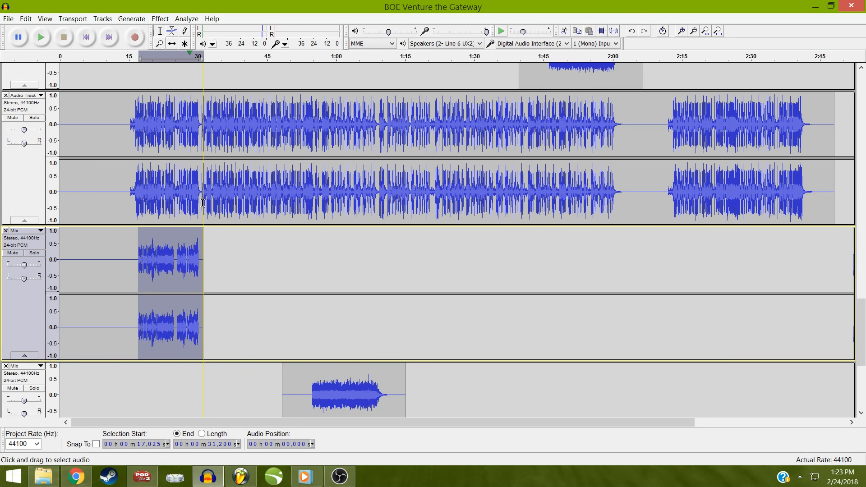
pyautogui.moveTo(204, 199); pyautogui.dragTo(284, 222)
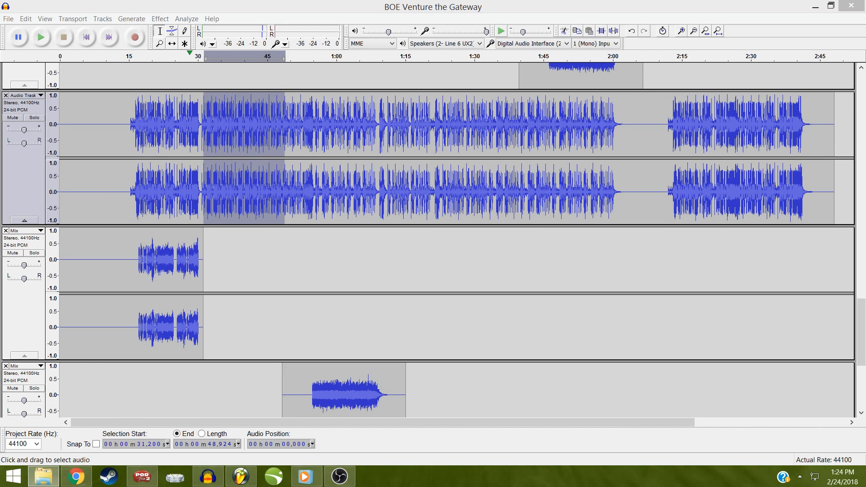
pyautogui.click(206, 149)
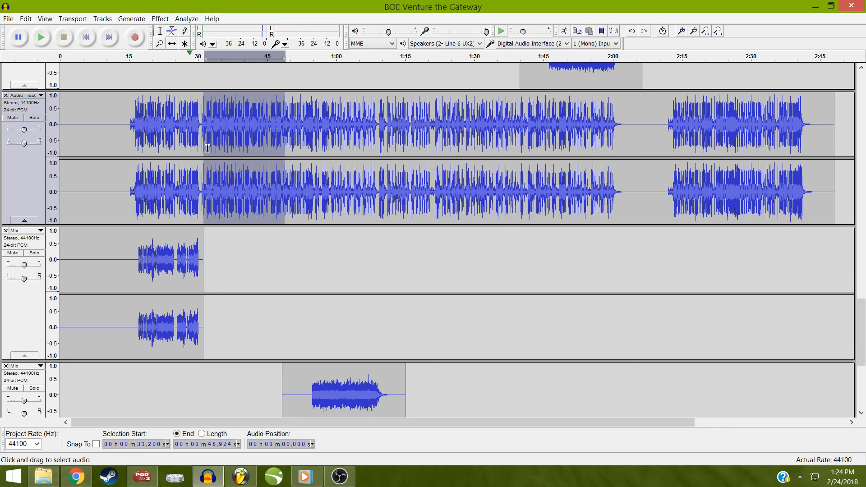
# Silence the gap after the mix's fourth note from 19.400 to 19.491 s and fade out its ending from 19.378 to 19.400 s
pyautogui.click(159, 273)
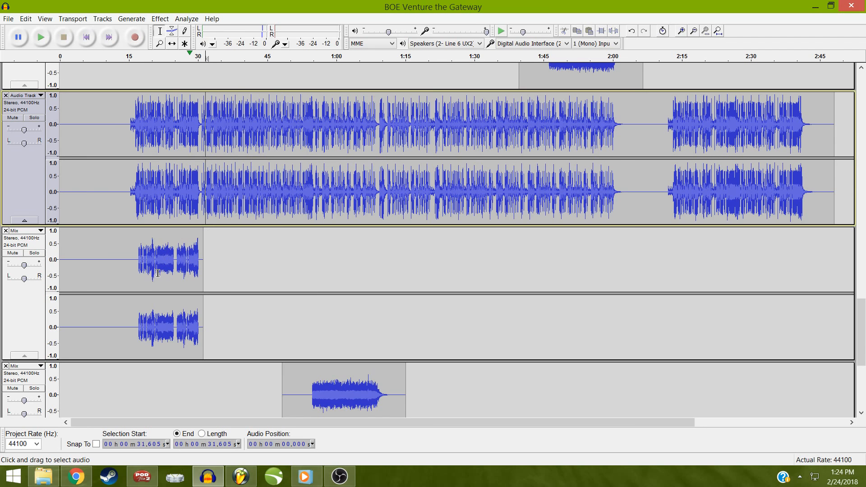
pyautogui.click(682, 31)
pyautogui.click(682, 32)
pyautogui.click(683, 33)
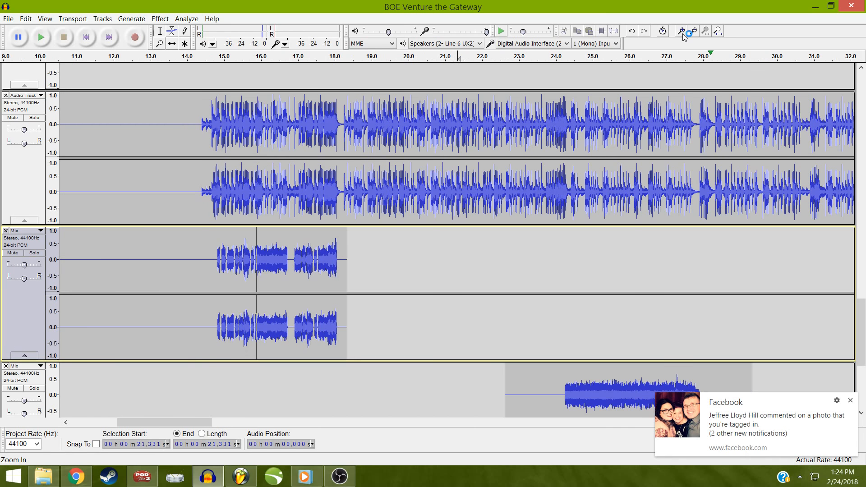
pyautogui.click(682, 32)
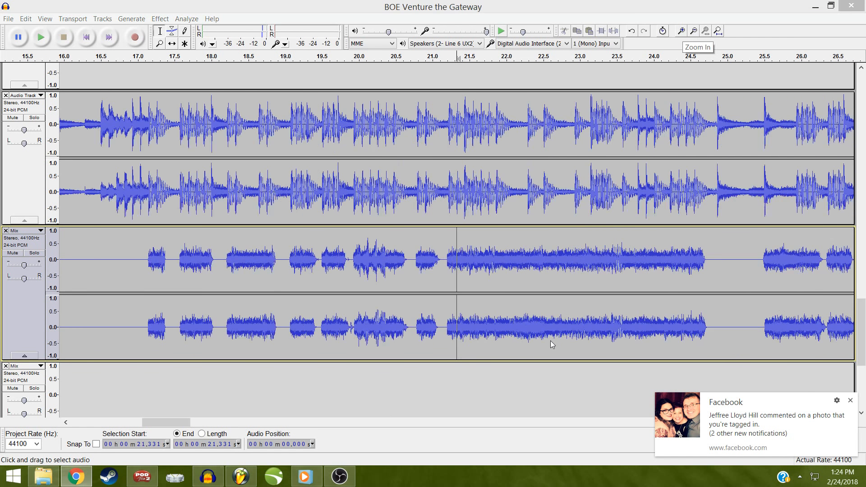
pyautogui.click(267, 264)
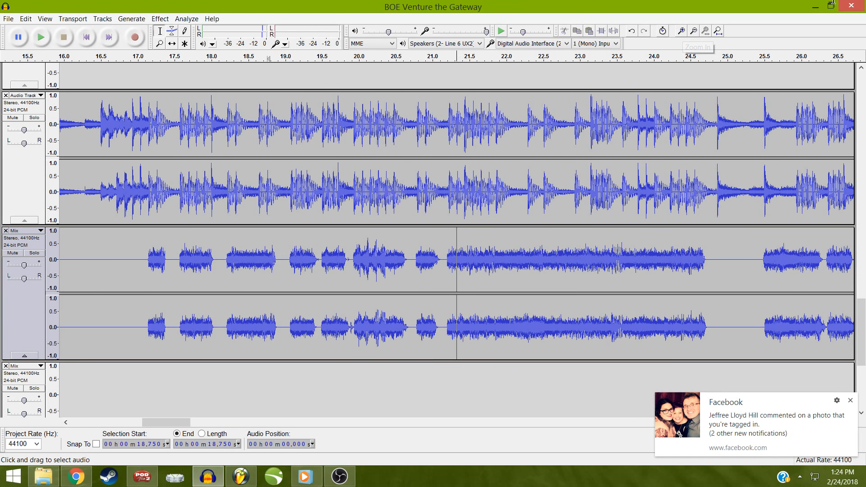
pyautogui.click(681, 30)
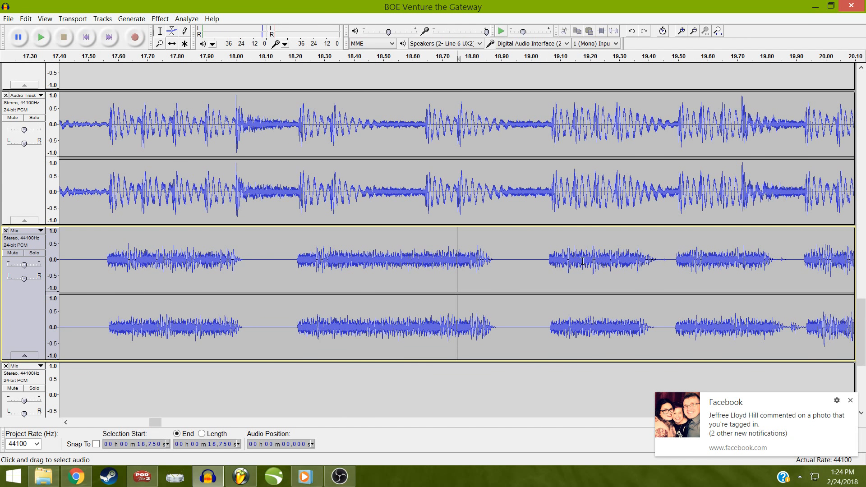
pyautogui.moveTo(675, 258); pyautogui.dragTo(648, 282)
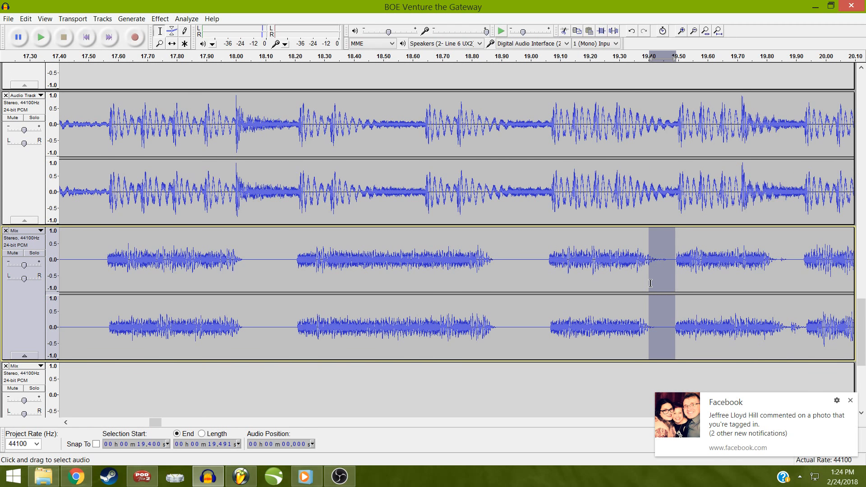
pyautogui.hotkey('ctrl', 'l')
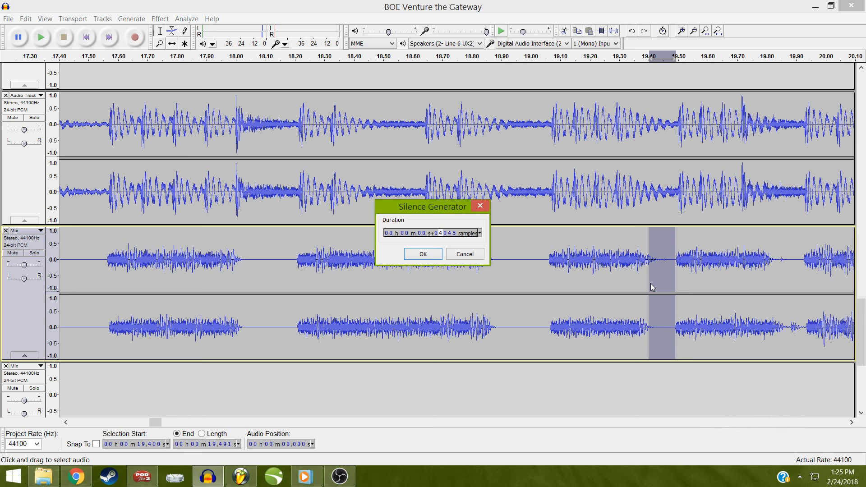
pyautogui.press('Return')
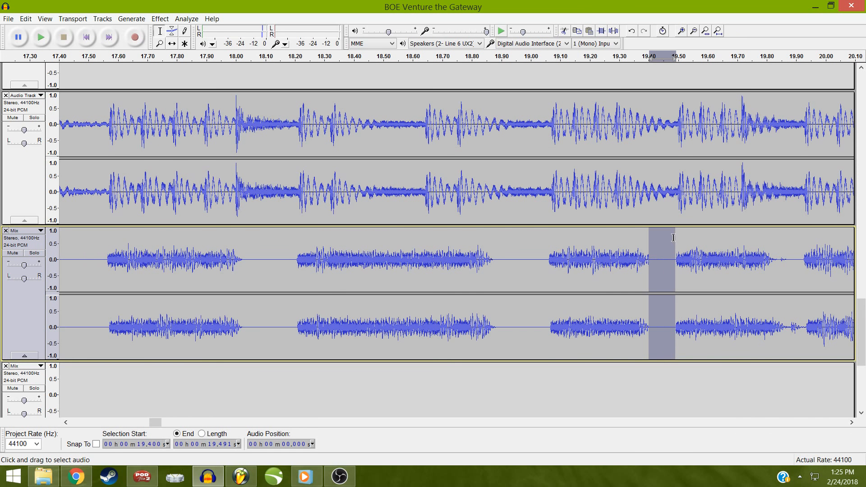
pyautogui.moveTo(674, 243); pyautogui.dragTo(636, 263)
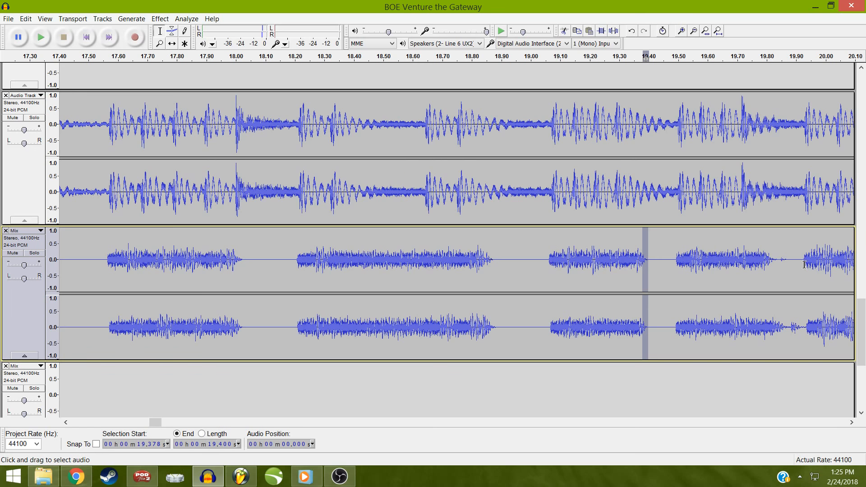
# Silence the gap after the mix's fifth note from 19.828 to 19.927 s and fade out its ending from 19.797 to 19.828 s
pyautogui.moveTo(803, 265); pyautogui.dragTo(775, 310)
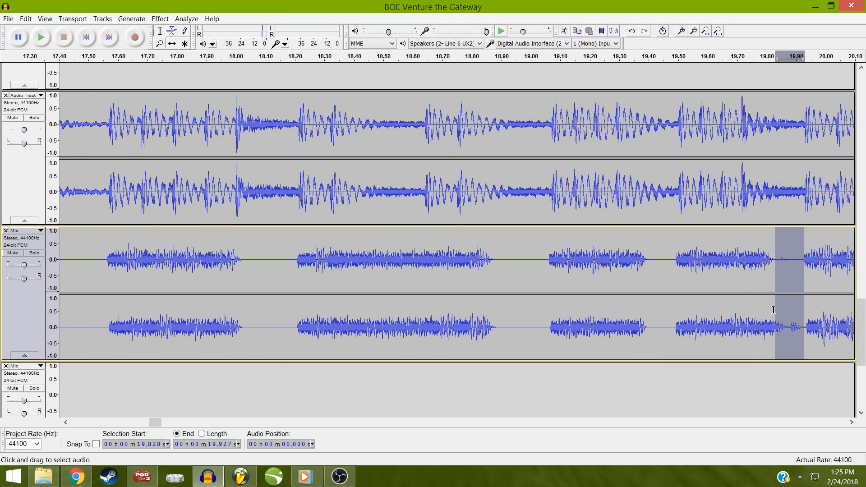
pyautogui.hotkey('ctrl', 'r')
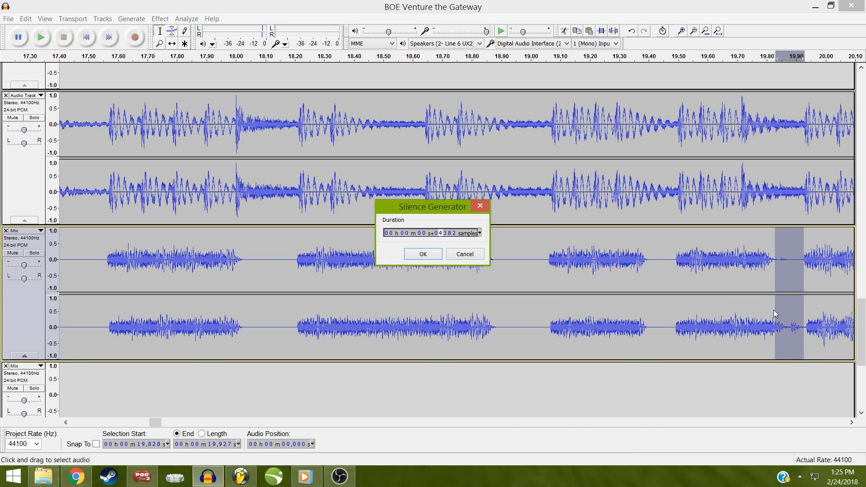
pyautogui.press('Escape')
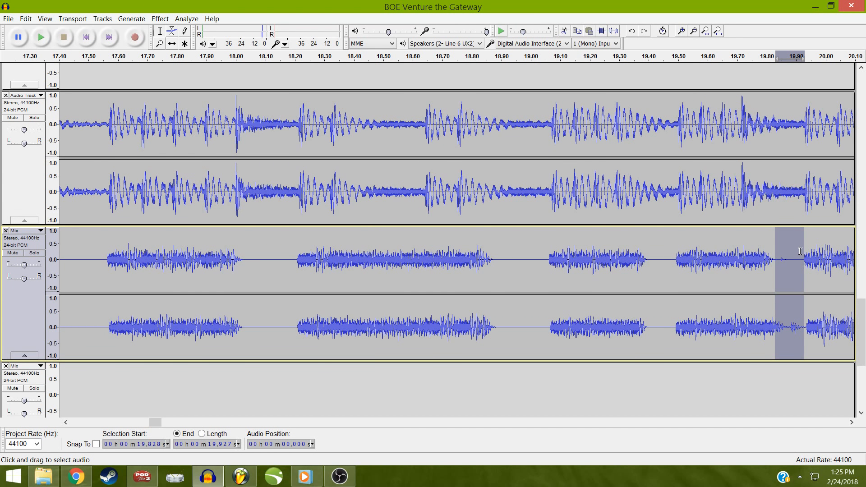
pyautogui.moveTo(803, 242); pyautogui.dragTo(759, 256)
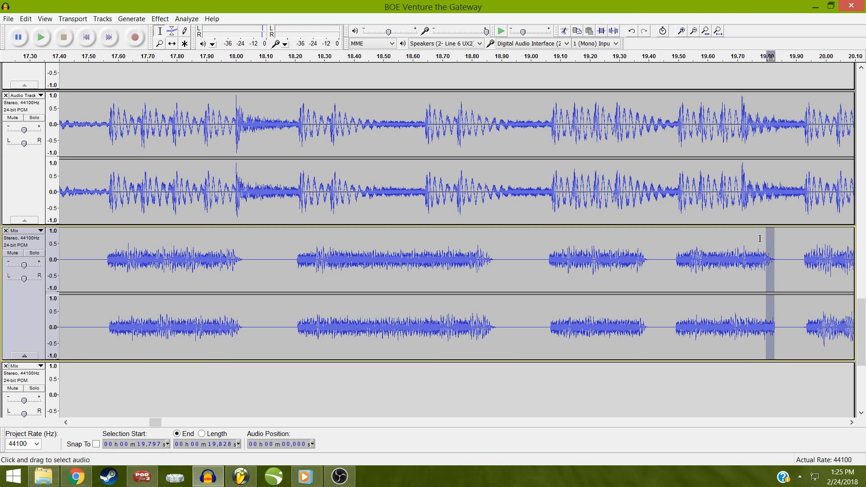
pyautogui.hotkey('ctrl', 'r')
# Silence the mix gap from 21.039 to 21.195 s, just before the long sustained passage
pyautogui.moveTo(513, 272); pyautogui.dragTo(855, 272)
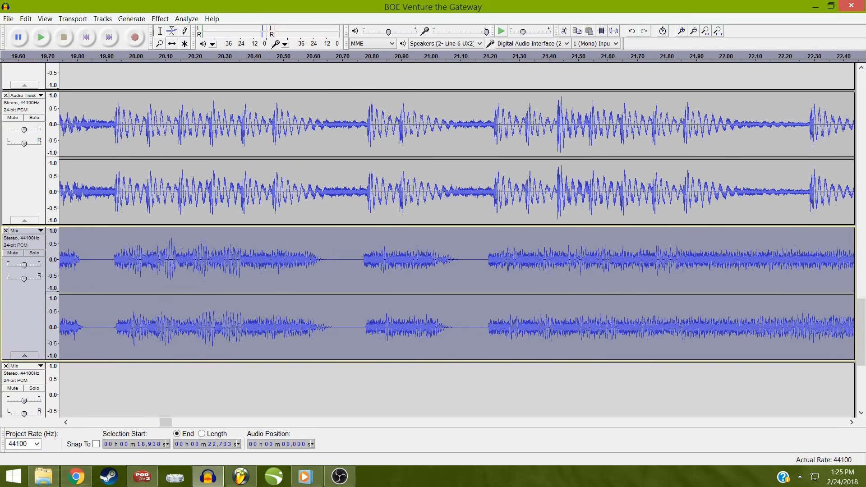
pyautogui.click(454, 257)
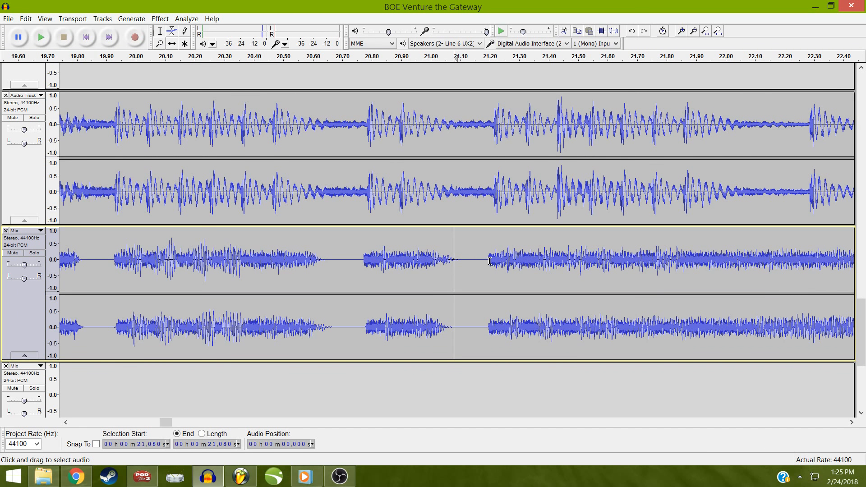
pyautogui.moveTo(488, 260); pyautogui.dragTo(441, 290)
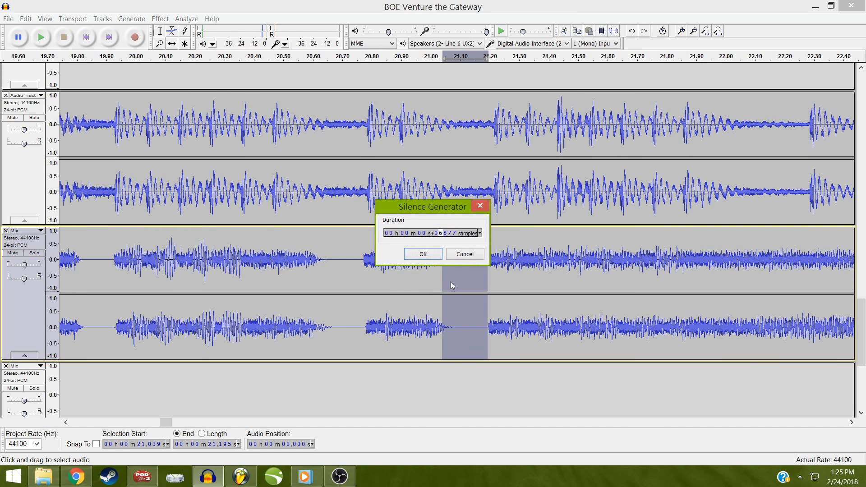
pyautogui.press('Return')
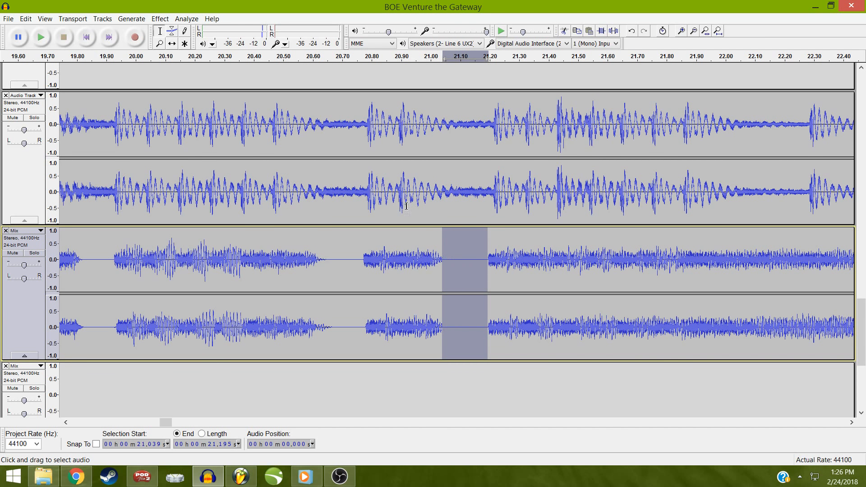
# Fade out the mix's note endings from 21.023 to 21.039 s and 20.603 to 20.630 s, and silence the gap from 20.630 to 20.773 s
pyautogui.moveTo(481, 246); pyautogui.dragTo(438, 253)
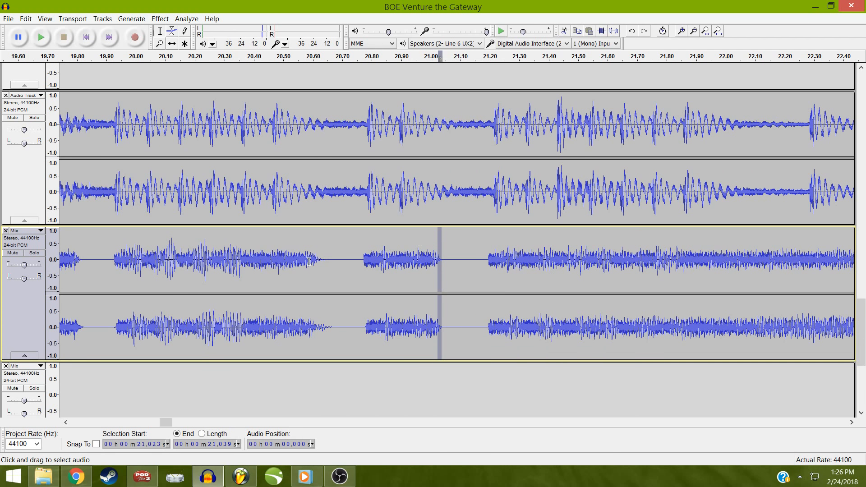
pyautogui.moveTo(363, 261); pyautogui.dragTo(322, 274)
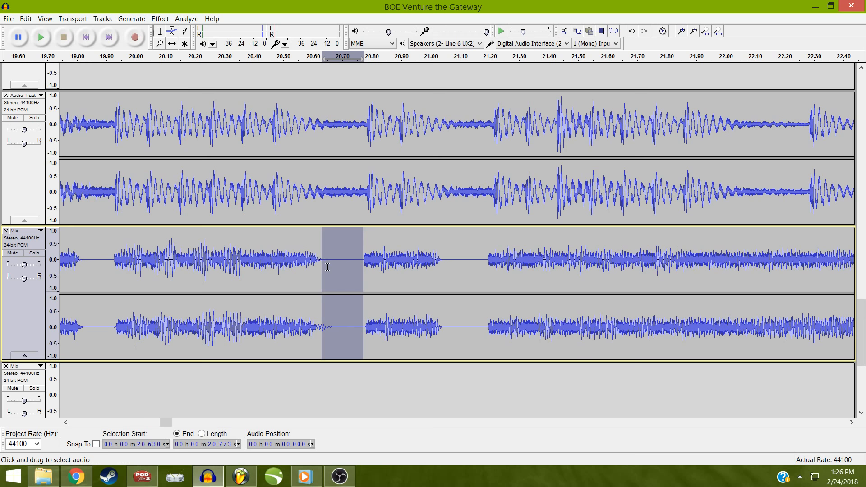
pyautogui.hotkey('alt', 'g')
pyautogui.press('s')
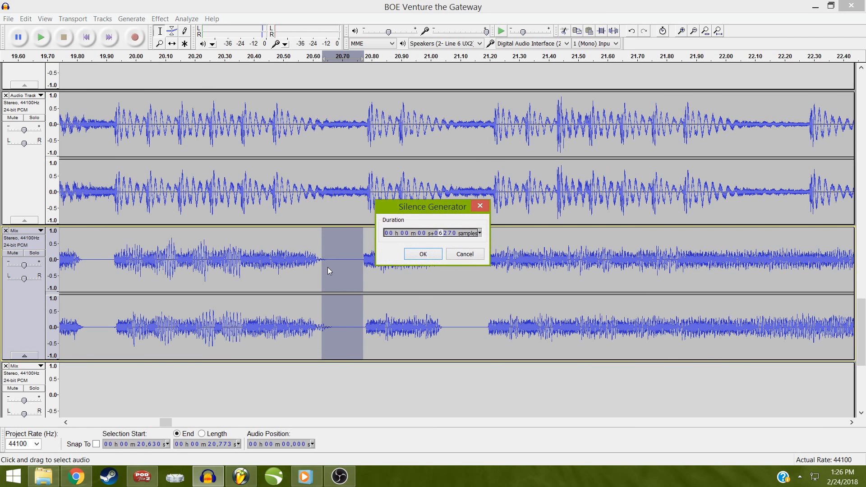
pyautogui.press('Return')
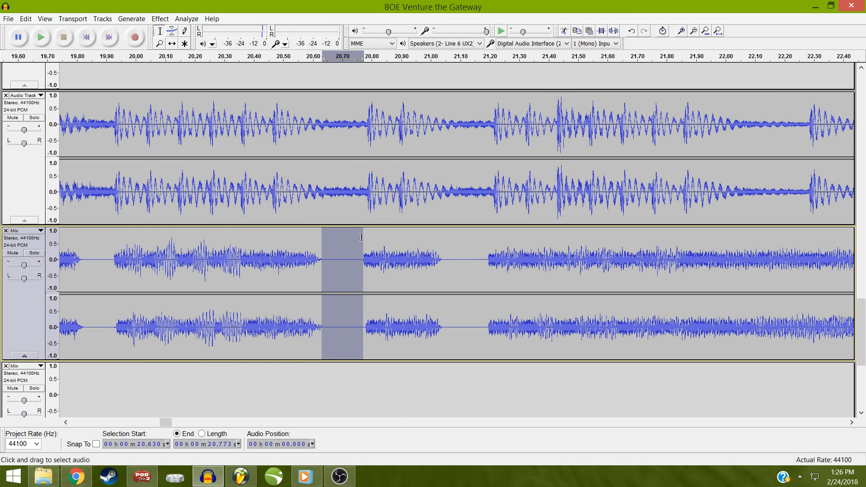
pyautogui.moveTo(352, 245); pyautogui.dragTo(314, 255)
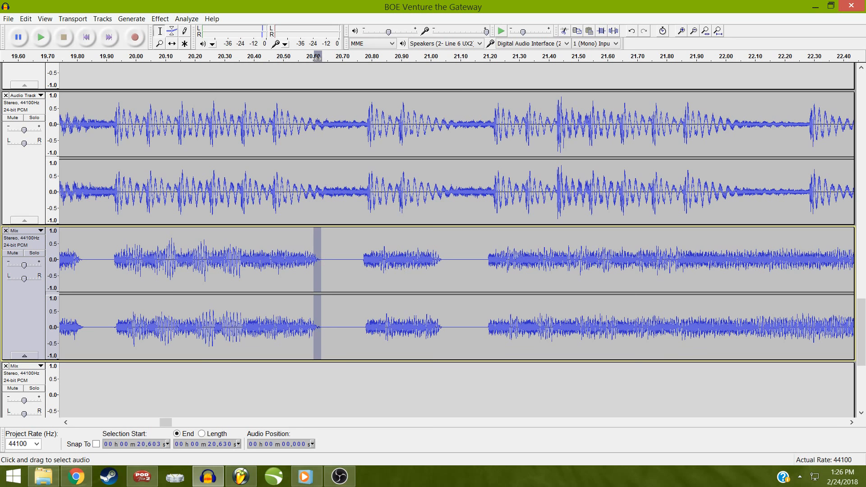
pyautogui.hotkey('alt', 'Tab')
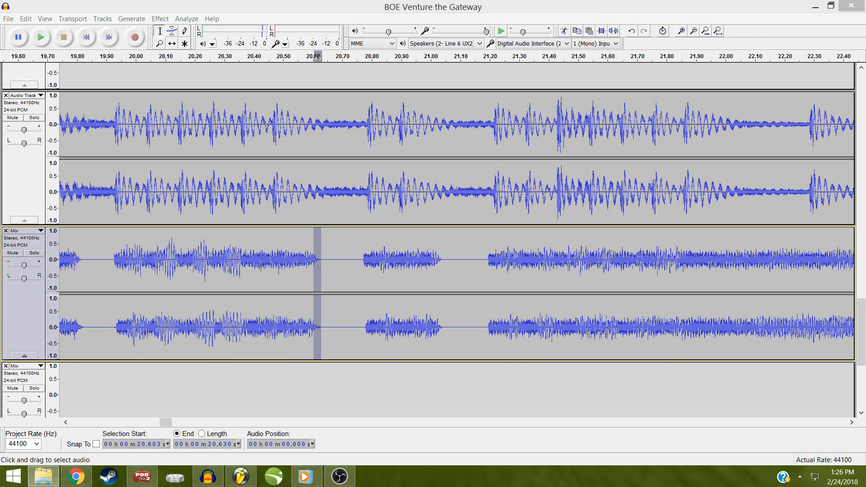
pyautogui.hotkey('alt', 'Tab')
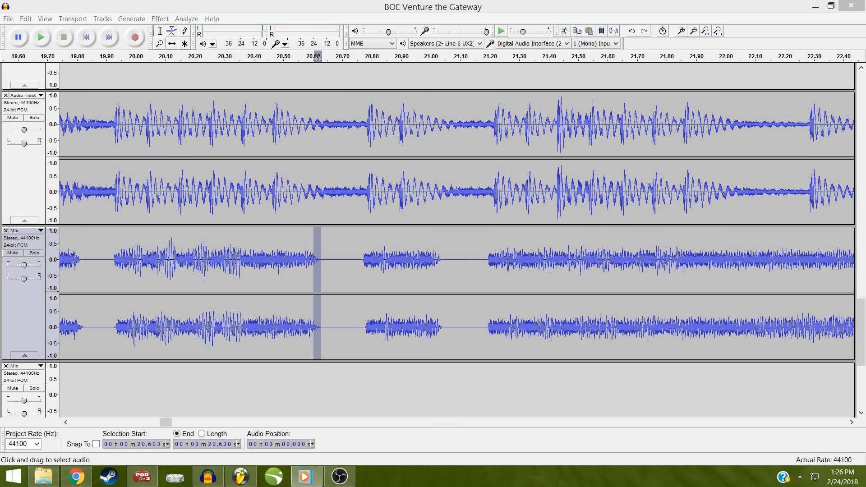
pyautogui.click(395, 5)
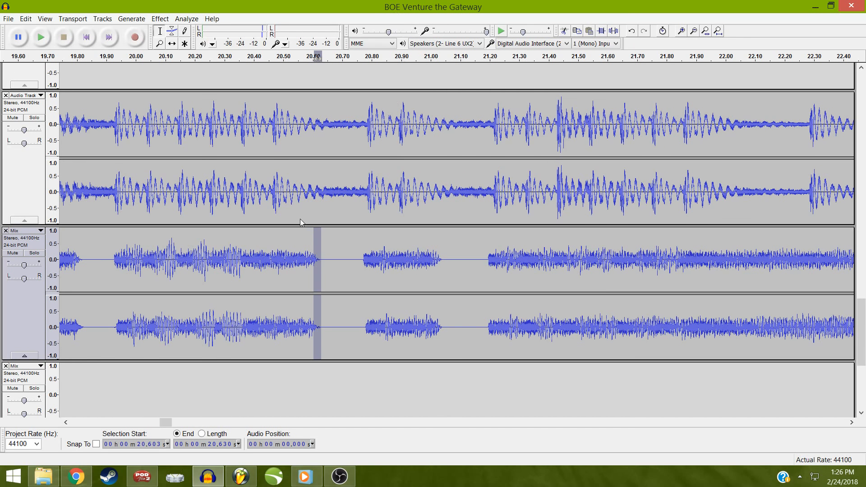
pyautogui.click(317, 261)
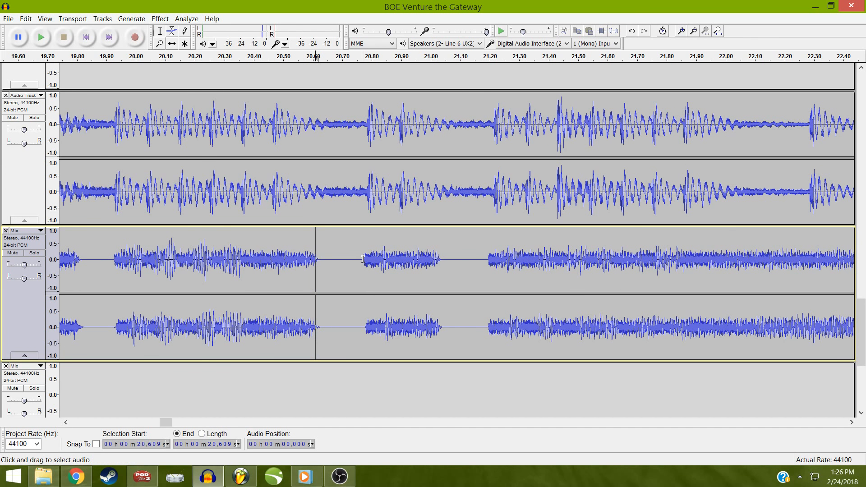
pyautogui.moveTo(363, 260); pyautogui.dragTo(863, 282)
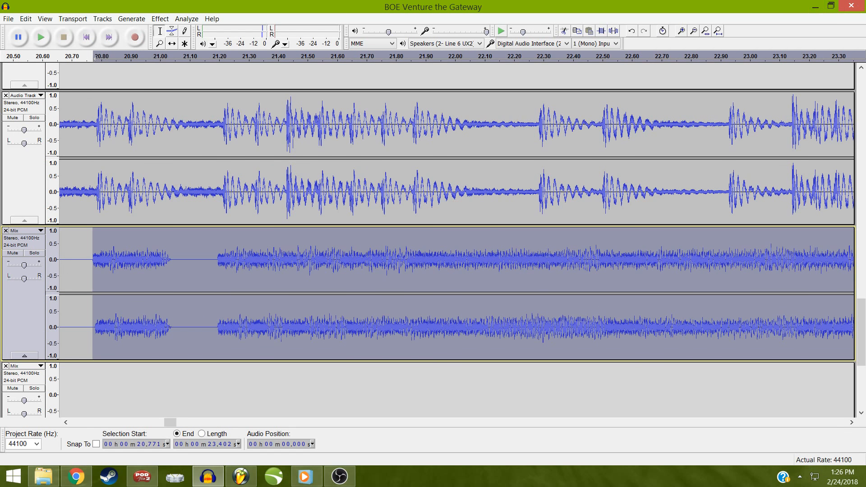
pyautogui.click(865, 112)
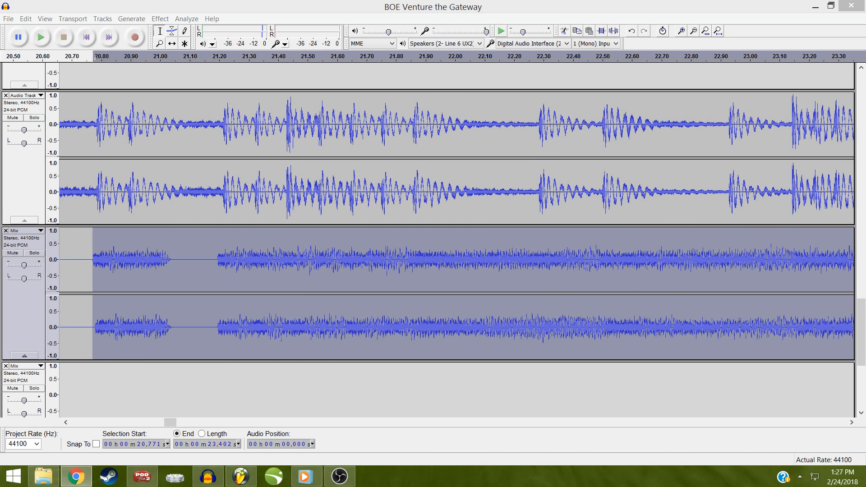
pyautogui.click(161, 254)
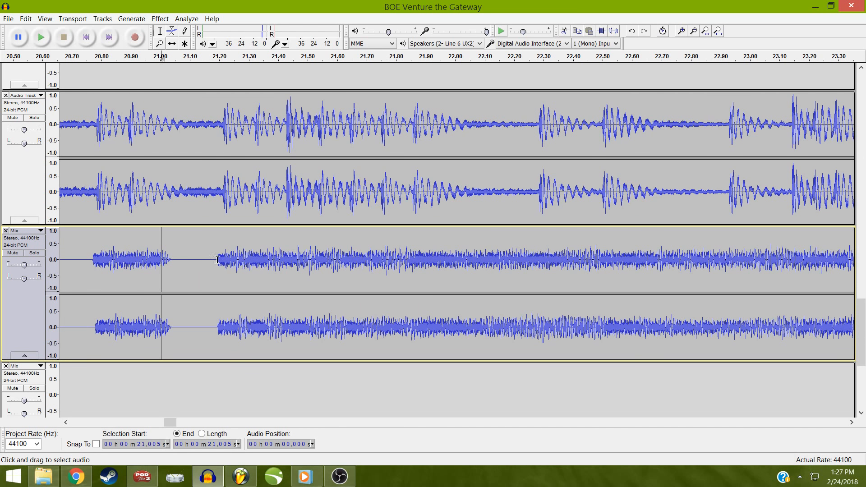
# Silence the mix gap again from 21.034 to 21.195 s and fade out the preceding note's ending from 21.017 to 21.034 s
pyautogui.moveTo(217, 260); pyautogui.dragTo(170, 291)
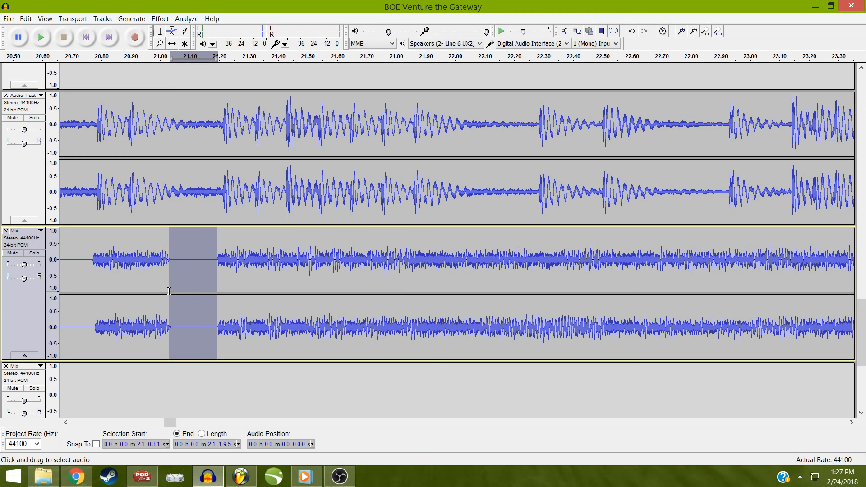
pyautogui.moveTo(169, 291); pyautogui.dragTo(170, 291)
pyautogui.moveTo(216, 265); pyautogui.dragTo(165, 267)
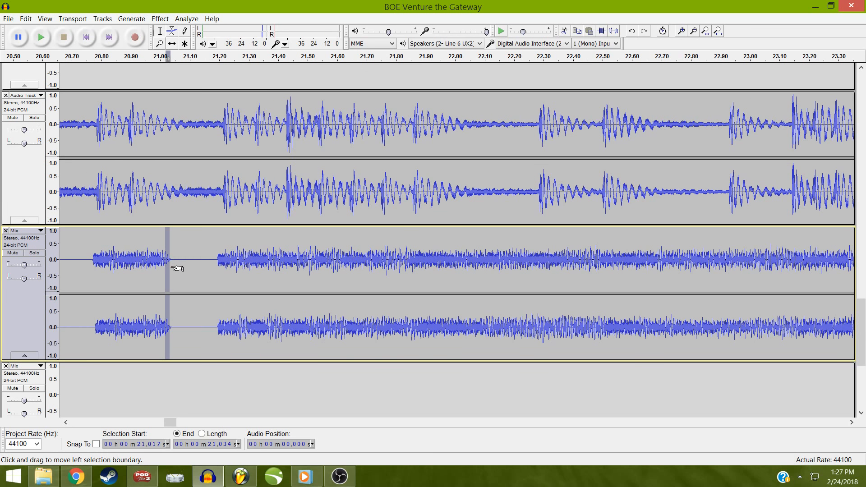
pyautogui.click(206, 261)
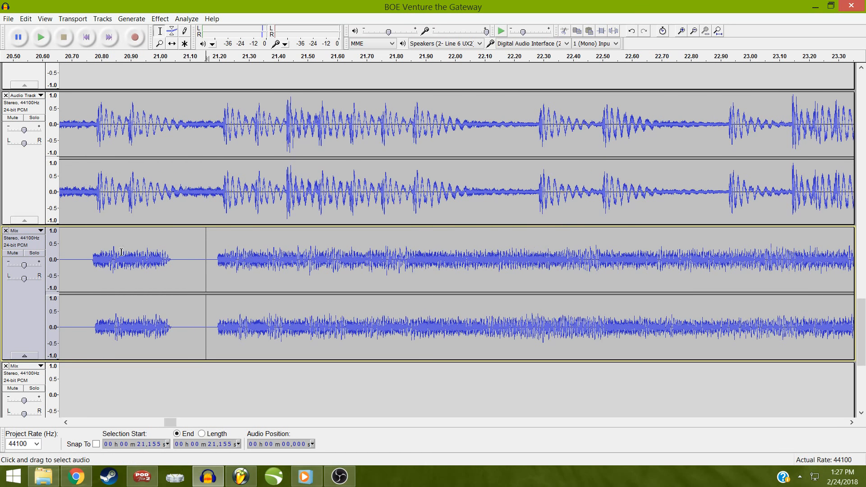
# Silence the mix gap after the long sustained passage from 24.696 to 25.497 s and fade out its ending from 24.665 to 24.696 s
pyautogui.moveTo(89, 257); pyautogui.dragTo(639, 273)
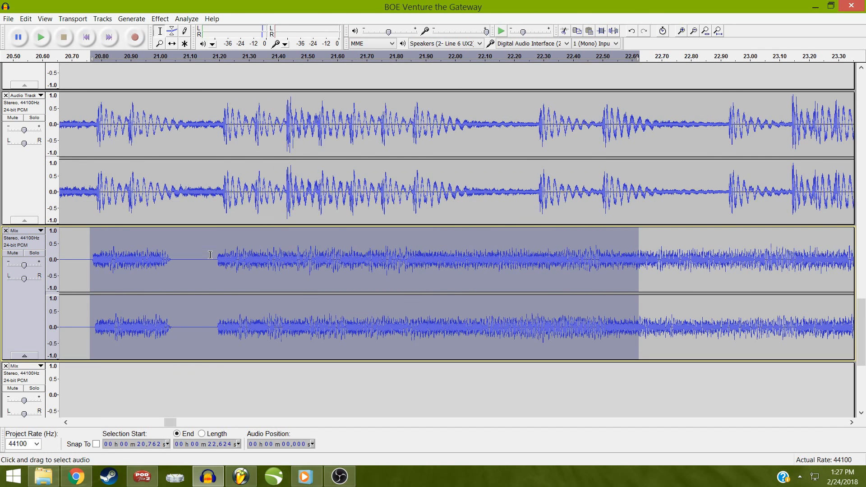
pyautogui.moveTo(208, 255); pyautogui.dragTo(1, 284)
pyautogui.click(369, 259)
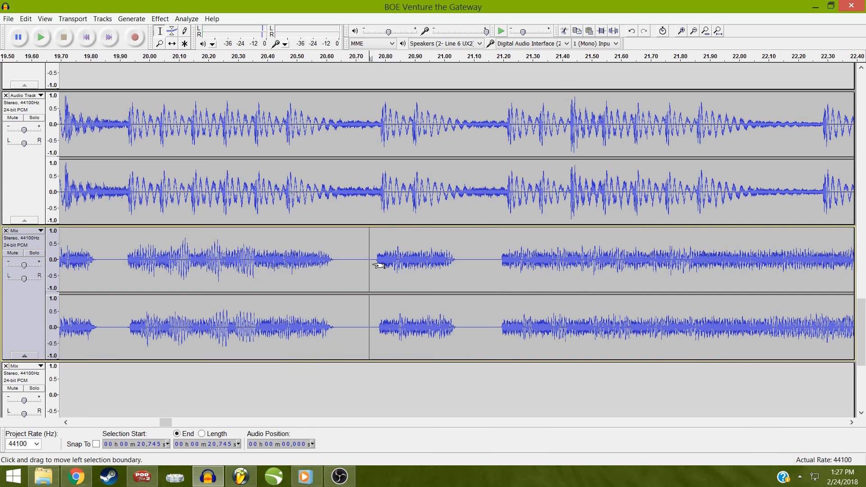
pyautogui.moveTo(379, 260); pyautogui.dragTo(861, 262)
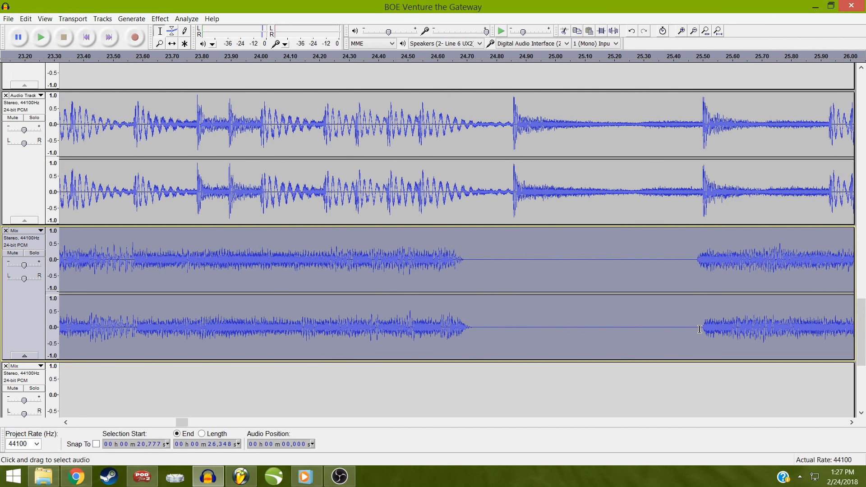
pyautogui.moveTo(702, 328); pyautogui.dragTo(466, 288)
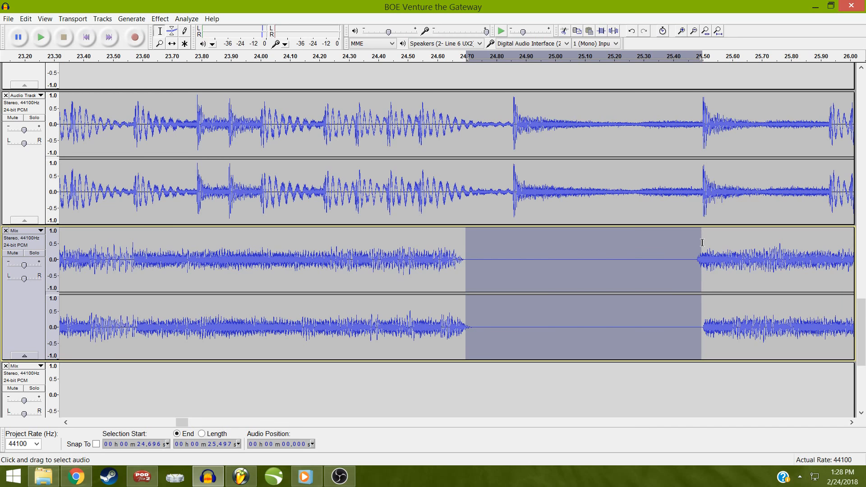
pyautogui.hotkey('ctrl', 'l')
pyautogui.moveTo(691, 247); pyautogui.dragTo(459, 256)
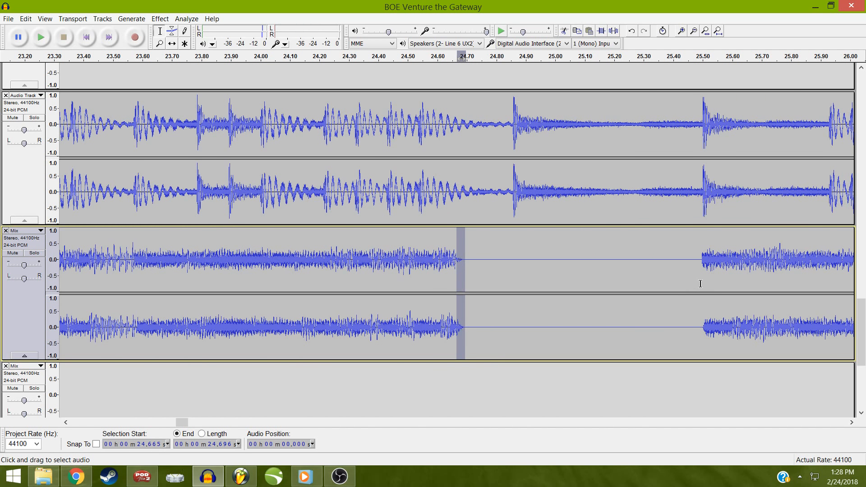
pyautogui.moveTo(700, 311); pyautogui.dragTo(862, 315)
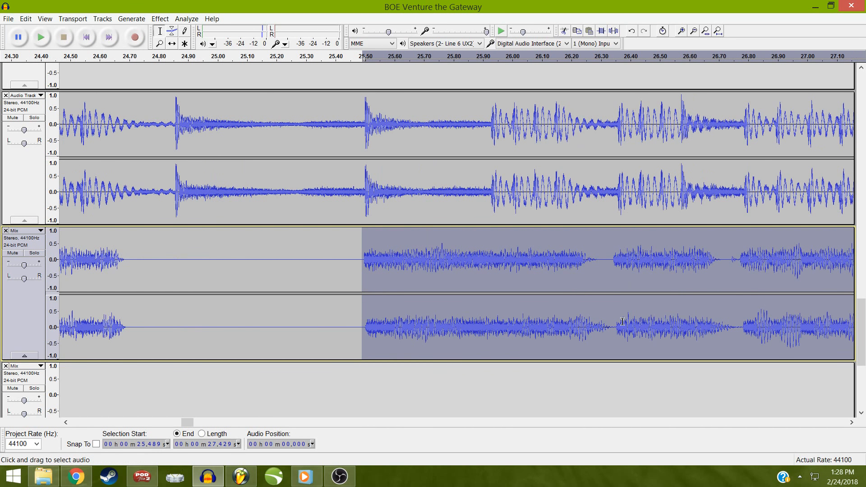
pyautogui.moveTo(615, 327); pyautogui.dragTo(585, 293)
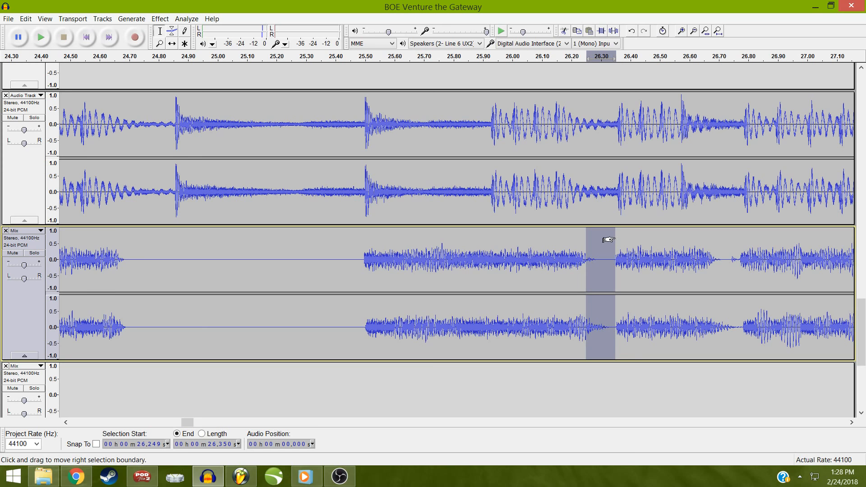
pyautogui.moveTo(609, 239); pyautogui.dragTo(597, 246)
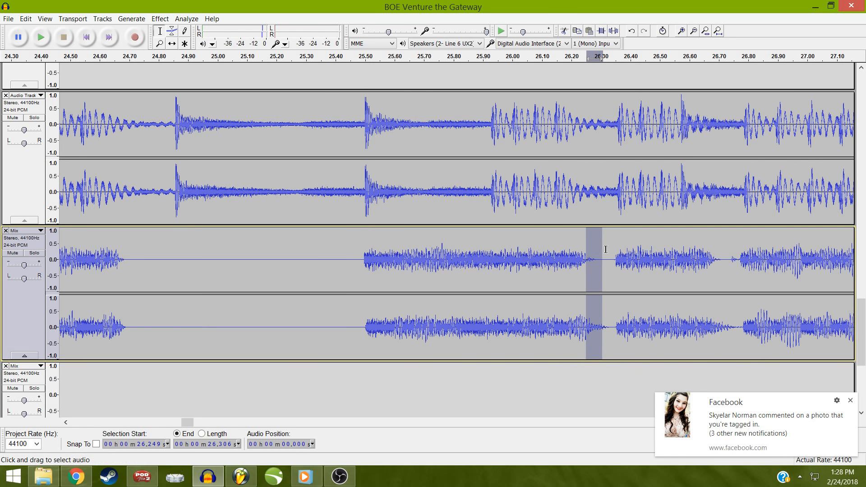
pyautogui.hotkey('ctrl', 'z')
pyautogui.click(605, 259)
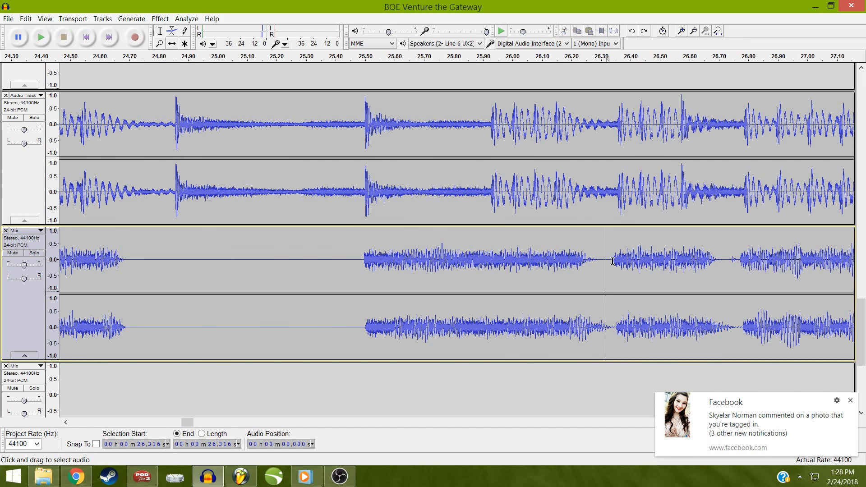
# Silence the mix gap from 26.254 to 26.348 s and fade out the preceding note's ending from 26.238 to 26.254 s
pyautogui.moveTo(612, 260); pyautogui.dragTo(587, 273)
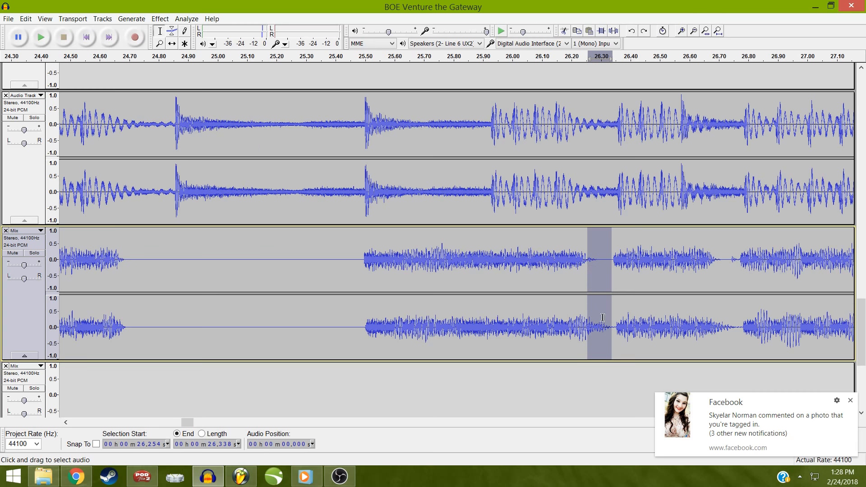
pyautogui.moveTo(611, 260); pyautogui.dragTo(608, 254)
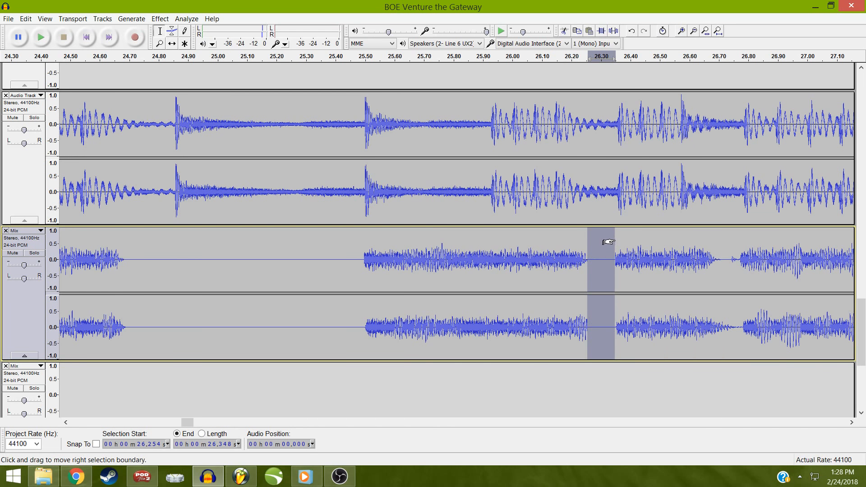
pyautogui.moveTo(602, 241); pyautogui.dragTo(575, 250)
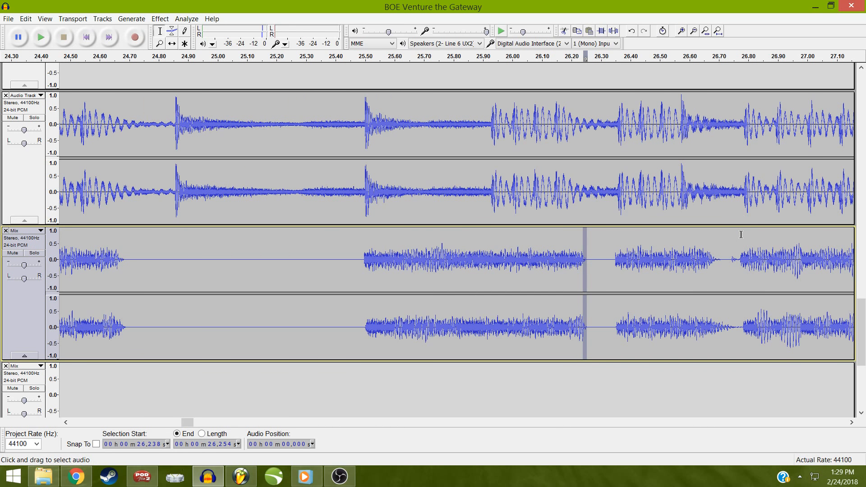
# Silence the mix gap from 26.679 to 26.783 s and fade out the preceding note's ending from 26.659 to 26.679 s
pyautogui.moveTo(740, 253)
pyautogui.mouseDown()
pyautogui.moveTo(718, 257)
pyautogui.moveTo(736, 241)
pyautogui.mouseUp()
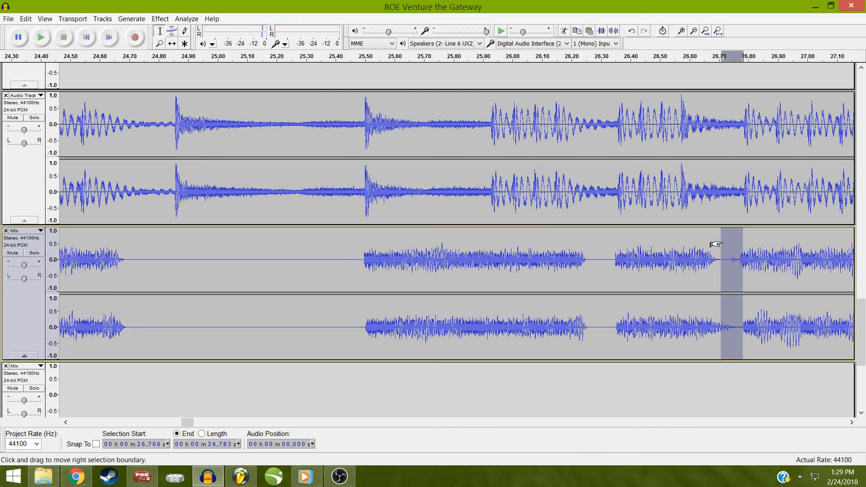
pyautogui.moveTo(722, 252); pyautogui.dragTo(712, 273)
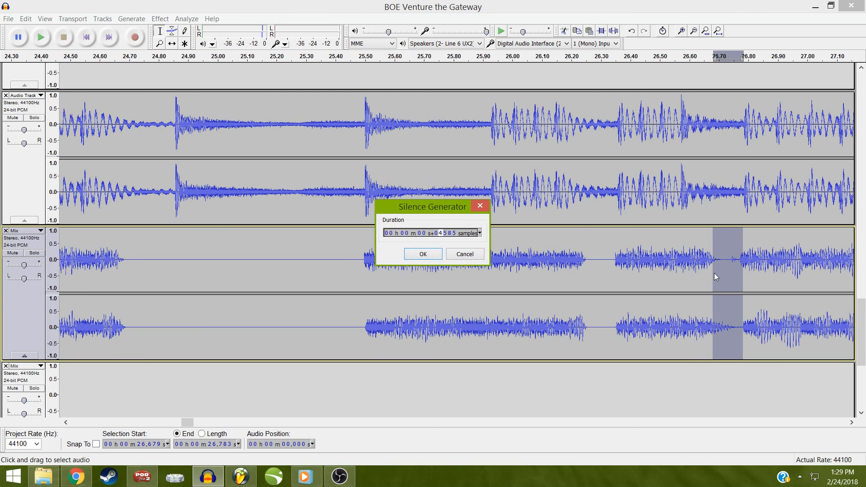
pyautogui.press('Return')
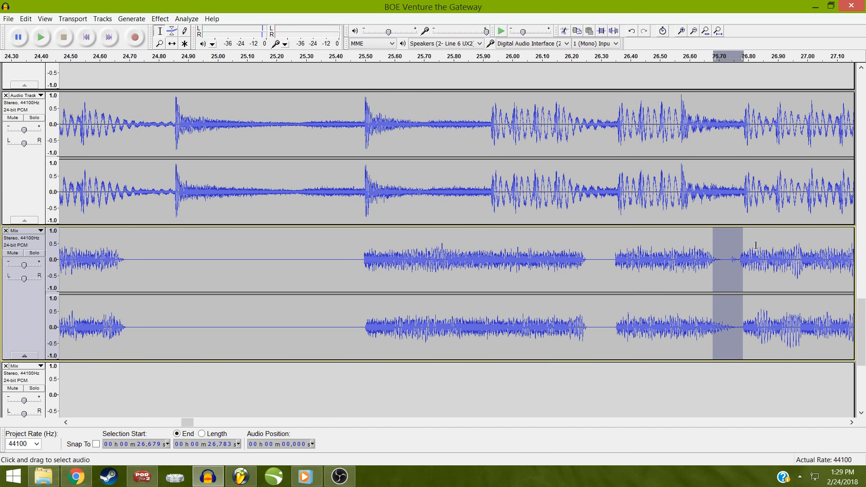
pyautogui.moveTo(735, 244); pyautogui.dragTo(706, 271)
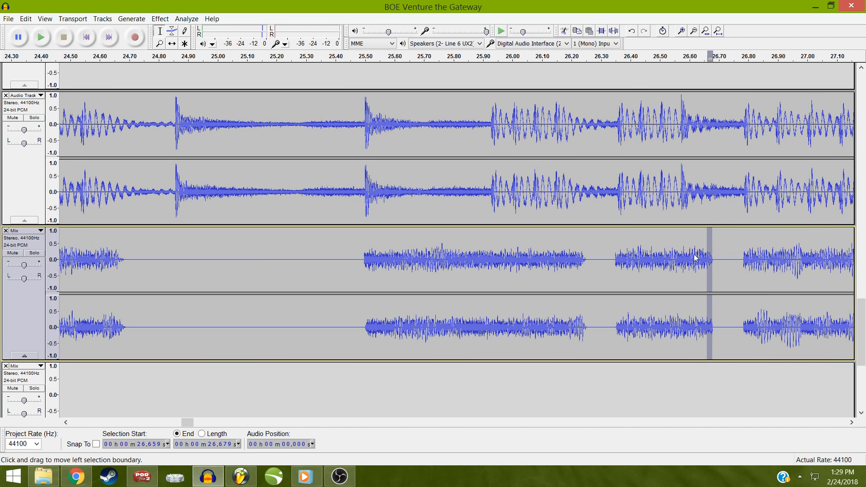
pyautogui.hotkey('ctrl', 'r')
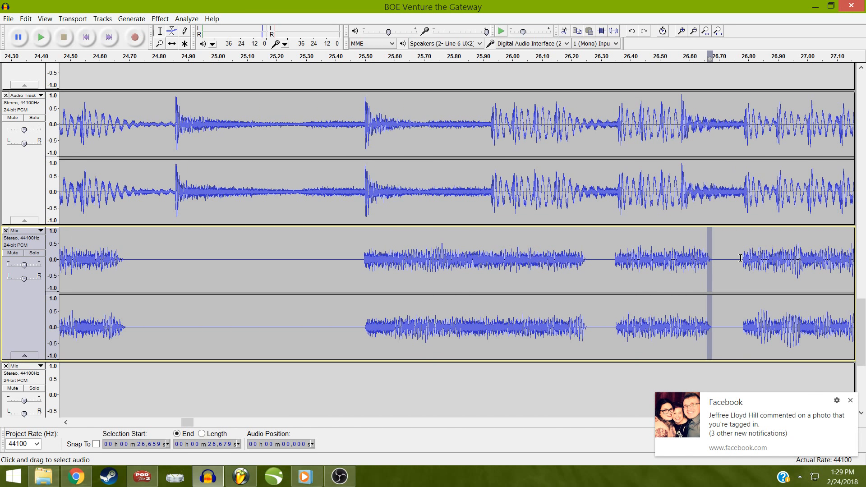
# Silence the next mix gap from 27.461 to 27.636 s
pyautogui.moveTo(740, 258); pyautogui.dragTo(859, 260)
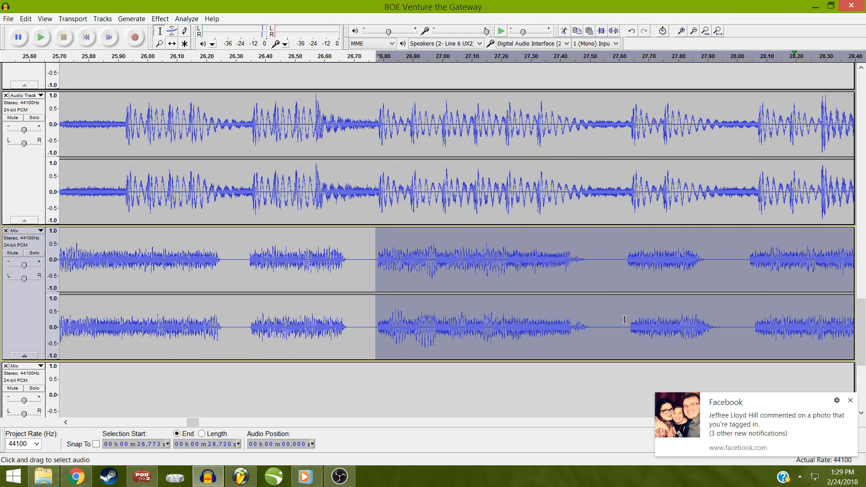
pyautogui.moveTo(629, 330); pyautogui.dragTo(577, 280)
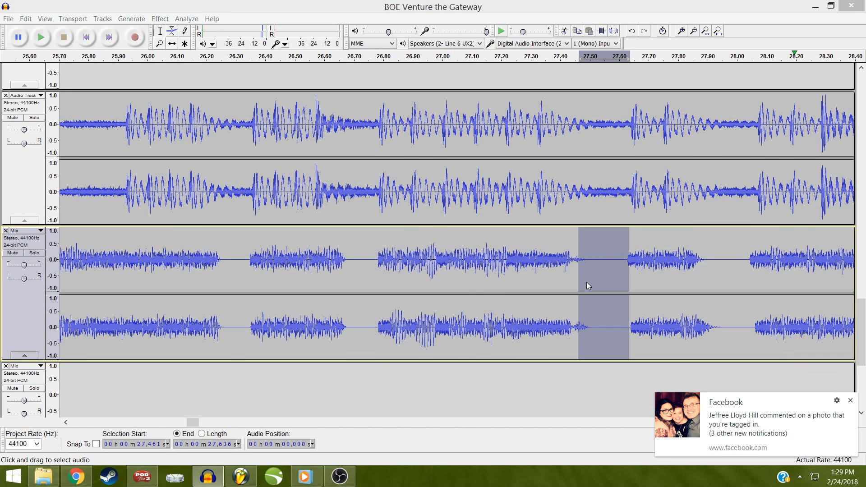
pyautogui.press('Return')
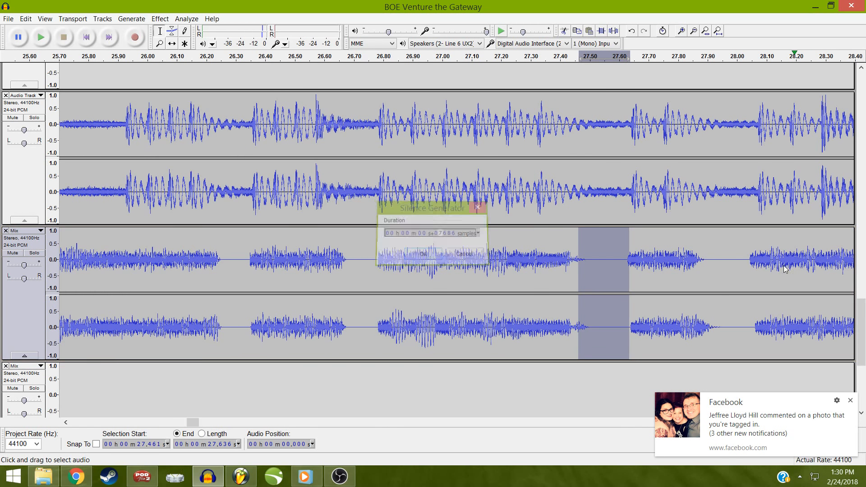
# Fade out the mix note ending from 27.432 to 27.461 s, just before the silenced gap
pyautogui.click(675, 294)
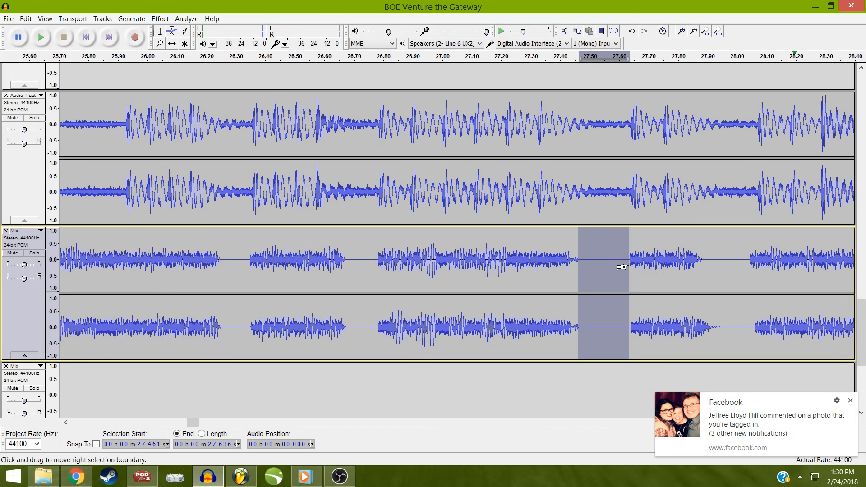
pyautogui.moveTo(615, 271); pyautogui.dragTo(576, 282)
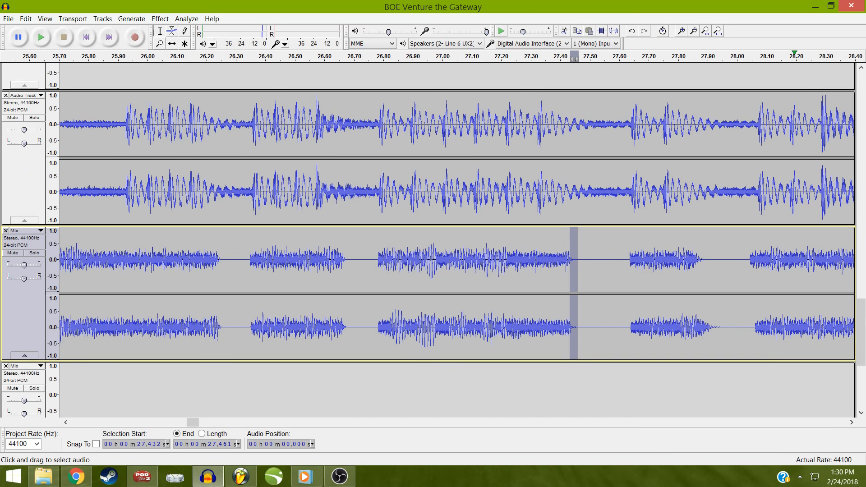
# Try to silence the next mix gap from 27.885 to 28.061 s
pyautogui.moveTo(631, 276); pyautogui.dragTo(857, 276)
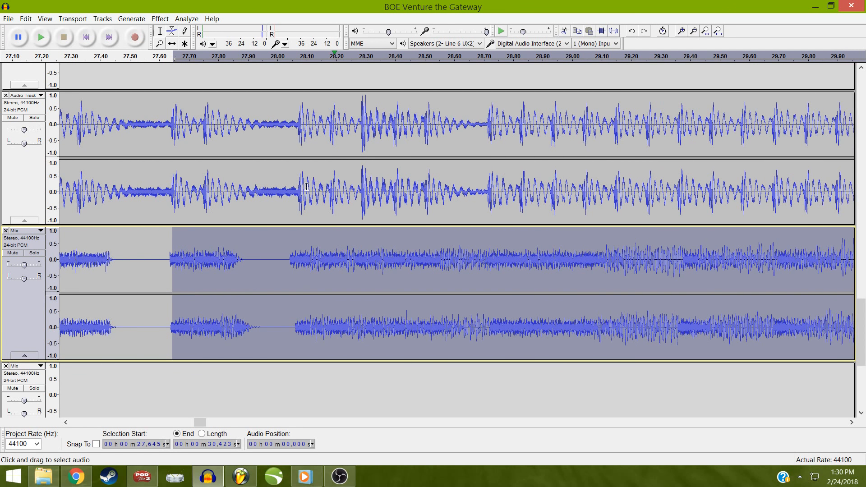
pyautogui.moveTo(295, 232); pyautogui.dragTo(243, 301)
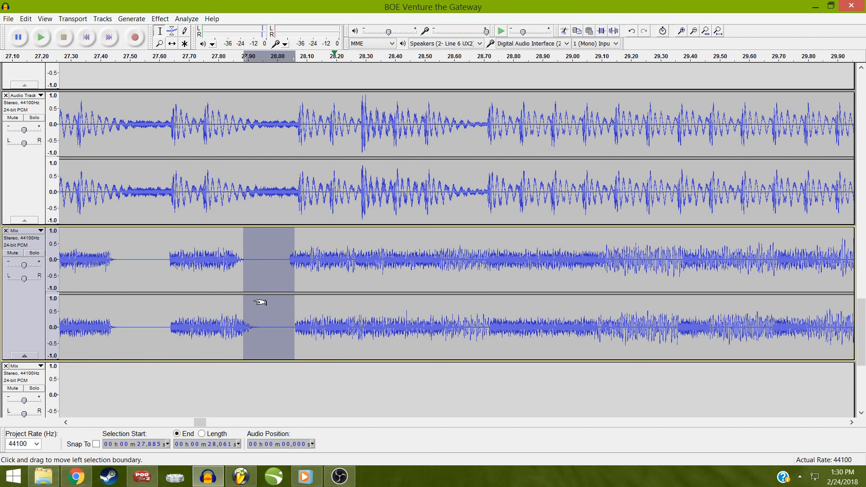
pyautogui.hotkey('ctrl', 'l')
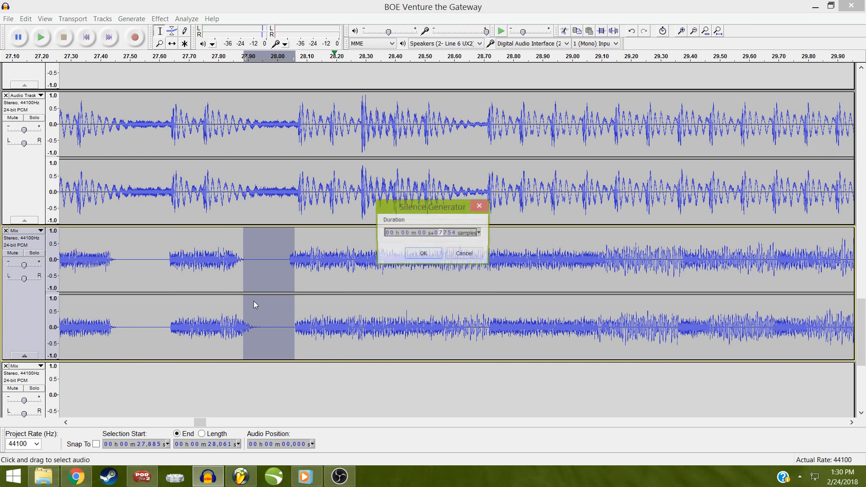
pyautogui.press('Return')
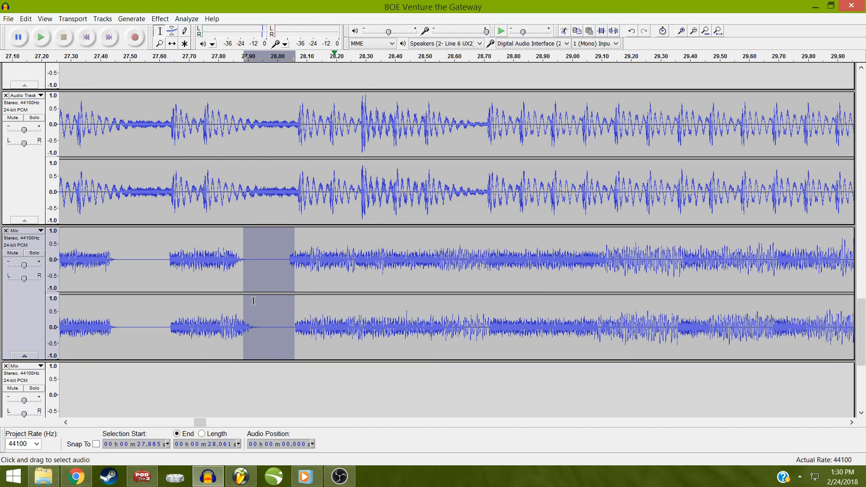
pyautogui.press('Return')
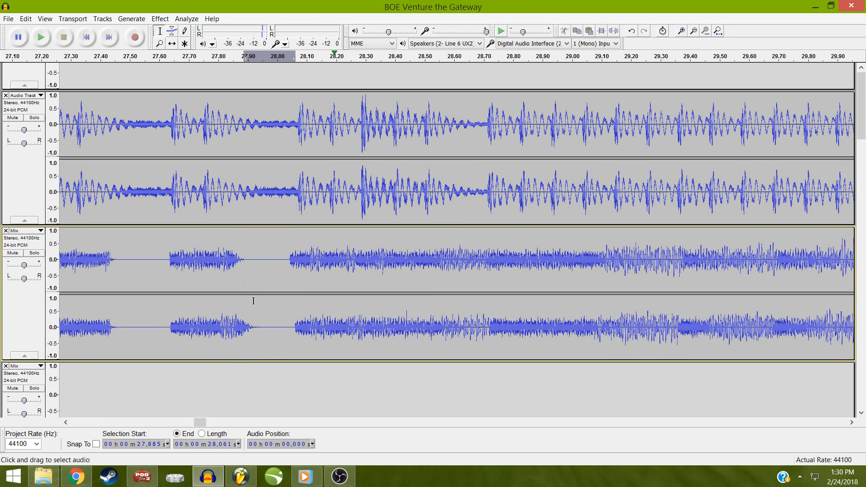
pyautogui.hotkey('ctrl', 'z')
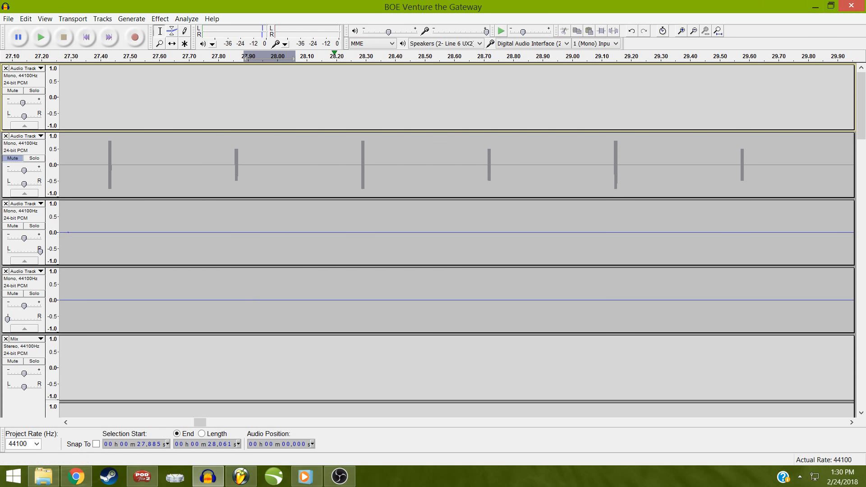
# Look through the project's tracks across the full timeline to find the guitar mix directly below the backing track
pyautogui.hotkey('alt', 'Tab')
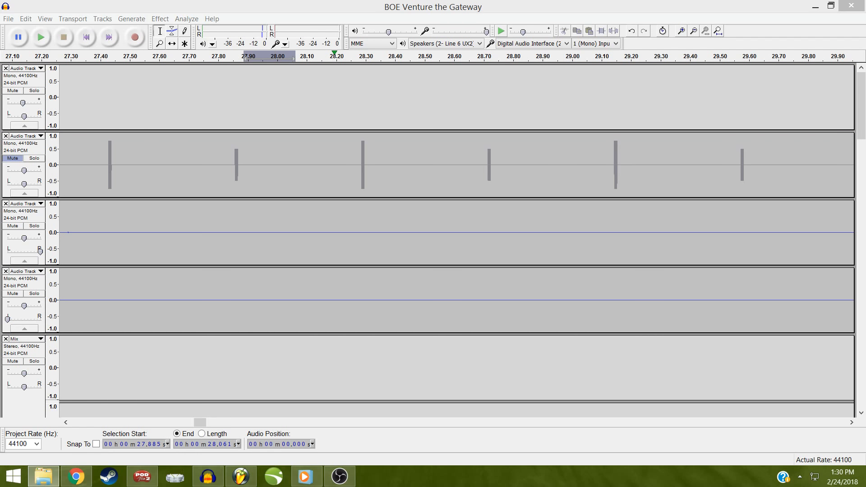
pyautogui.click(539, 4)
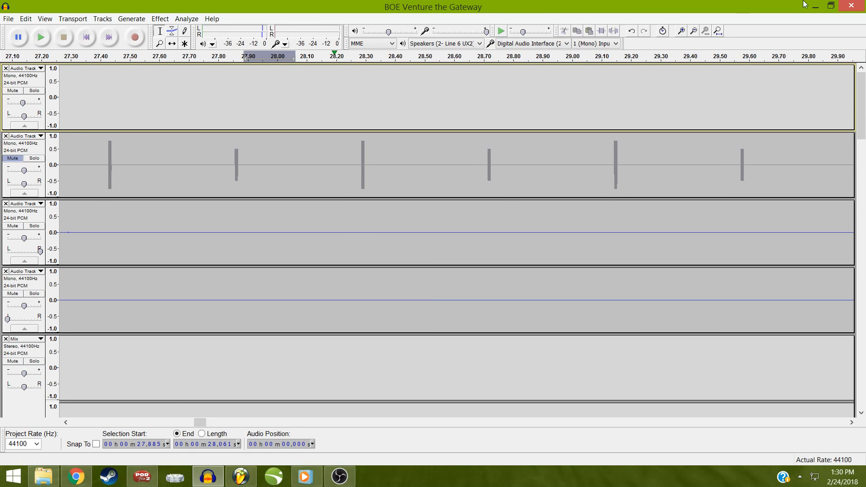
pyautogui.click(718, 31)
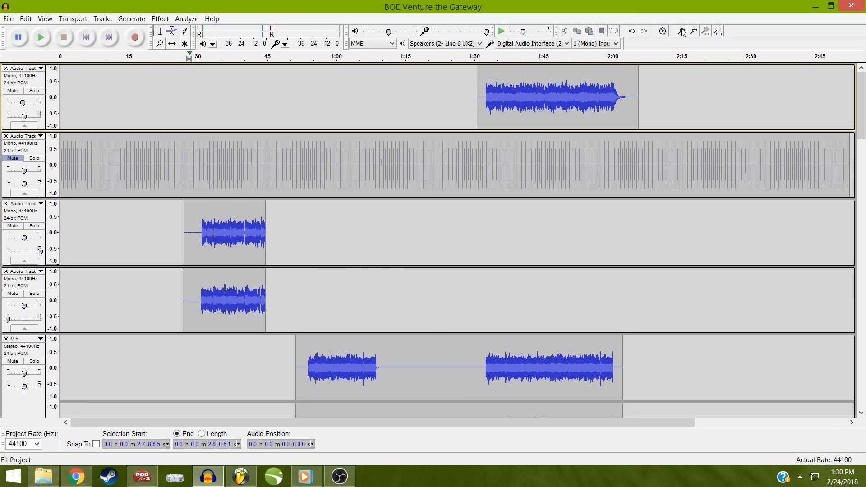
pyautogui.click(307, 357)
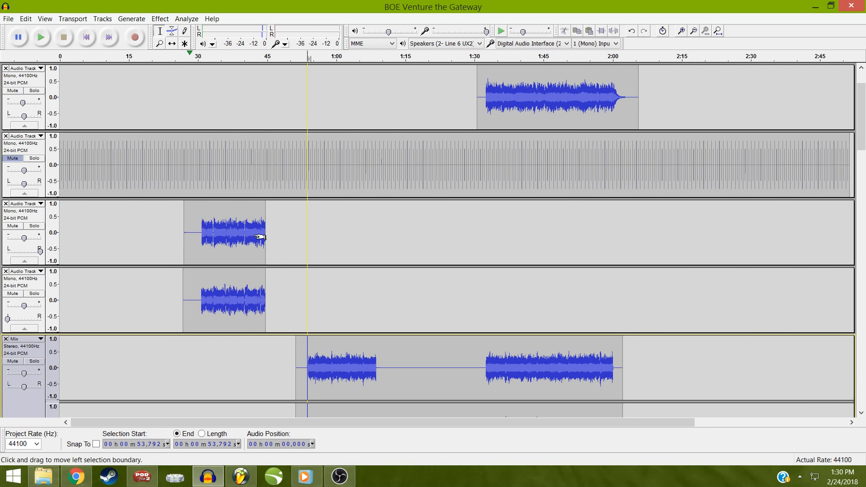
pyautogui.scroll(-2, 259, 237)
pyautogui.click(681, 31)
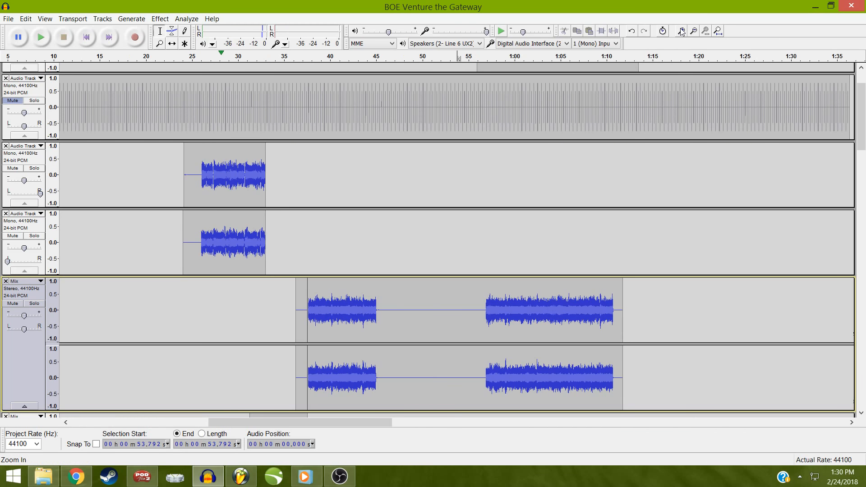
pyautogui.click(681, 30)
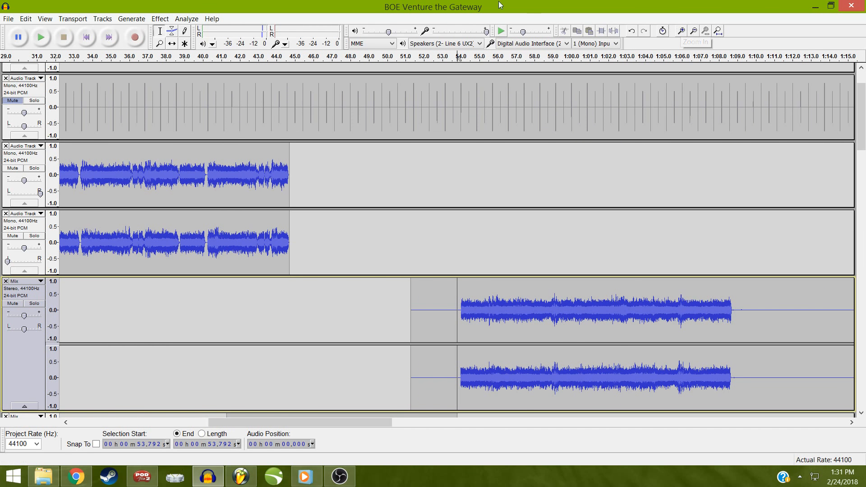
pyautogui.click(191, 183)
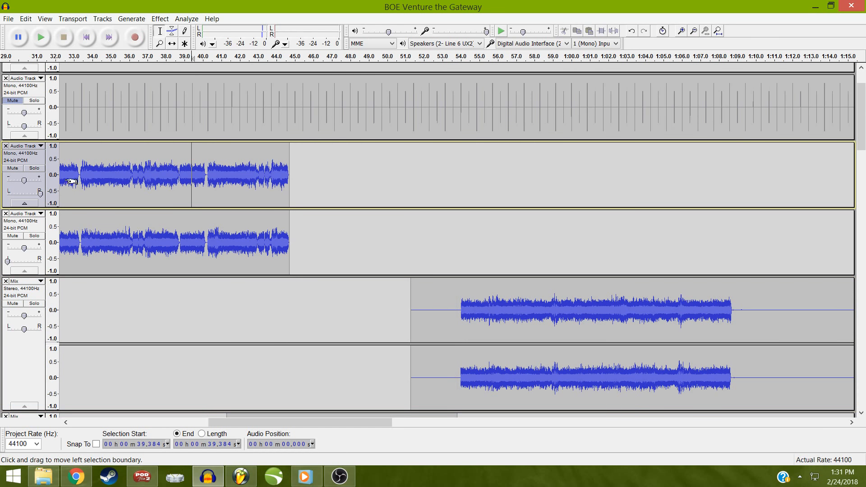
pyautogui.click(84, 182)
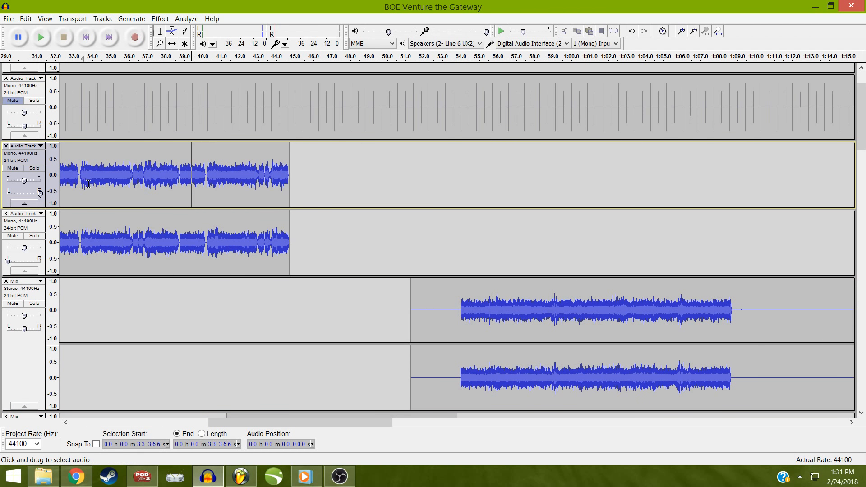
pyautogui.click(681, 31)
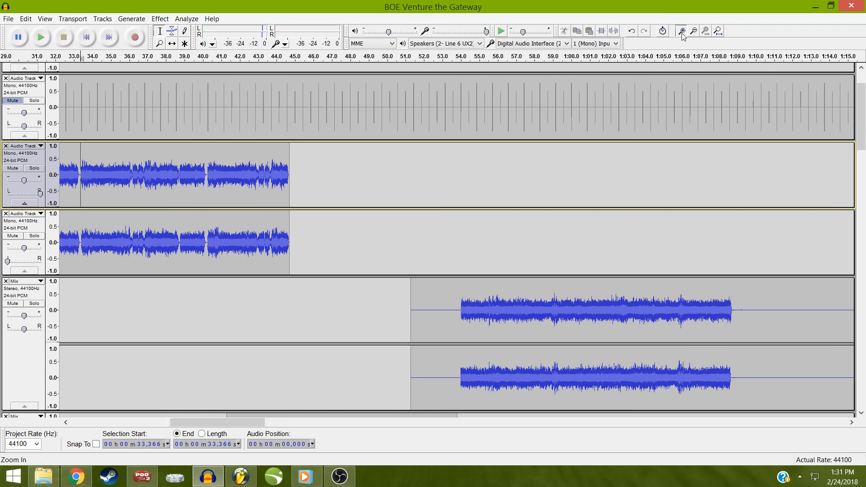
pyautogui.click(682, 31)
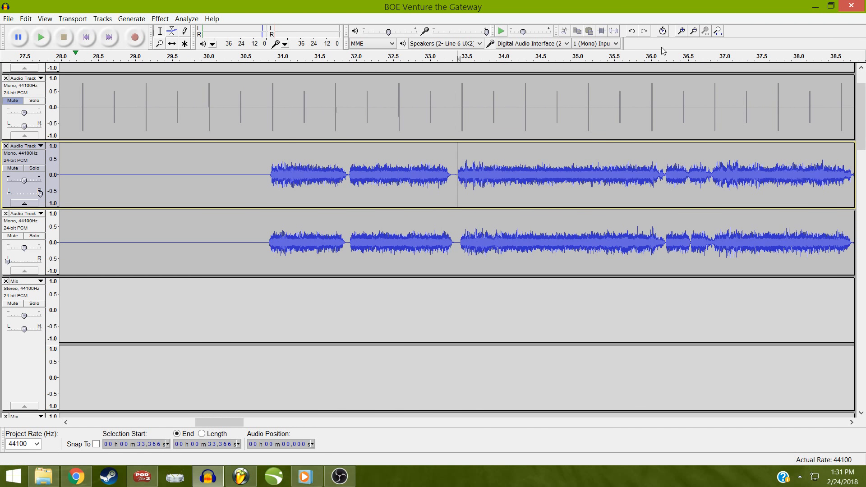
pyautogui.click(717, 33)
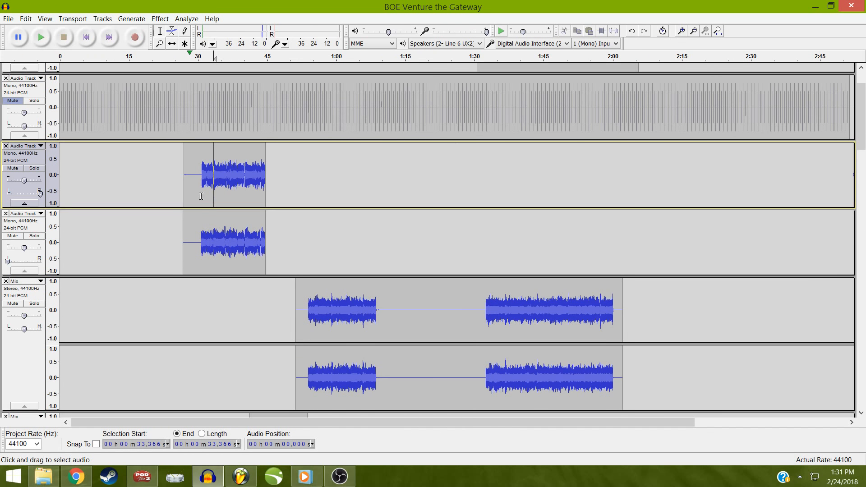
pyautogui.moveTo(200, 192); pyautogui.dragTo(116, 21)
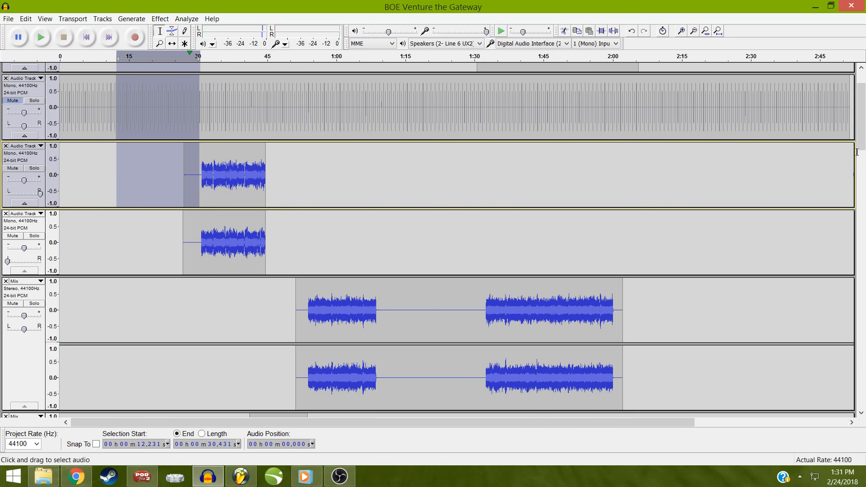
pyautogui.click(859, 181)
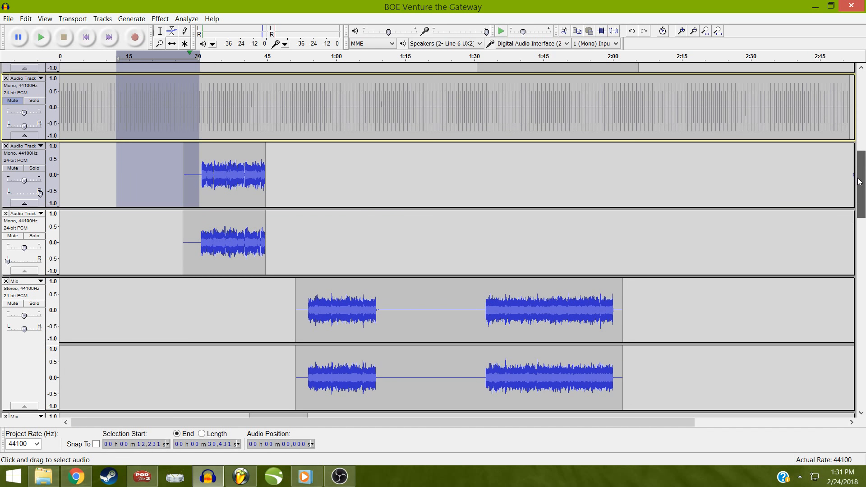
pyautogui.click(854, 389)
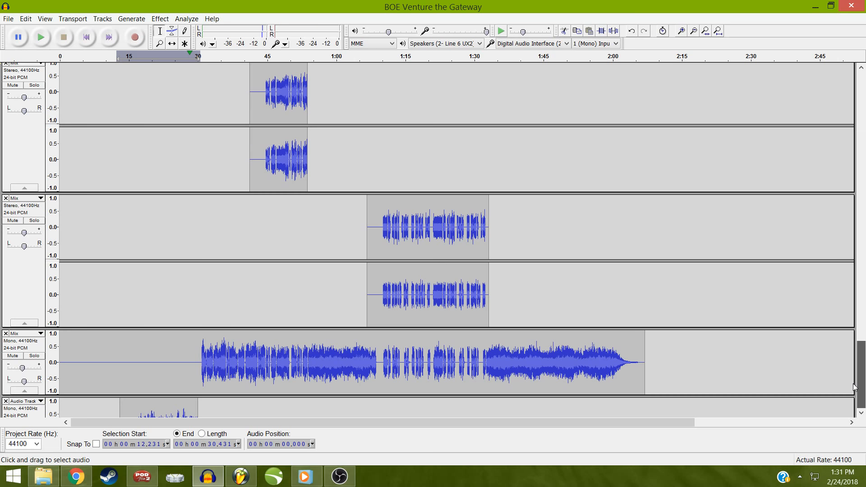
pyautogui.moveTo(852, 383); pyautogui.dragTo(861, 314)
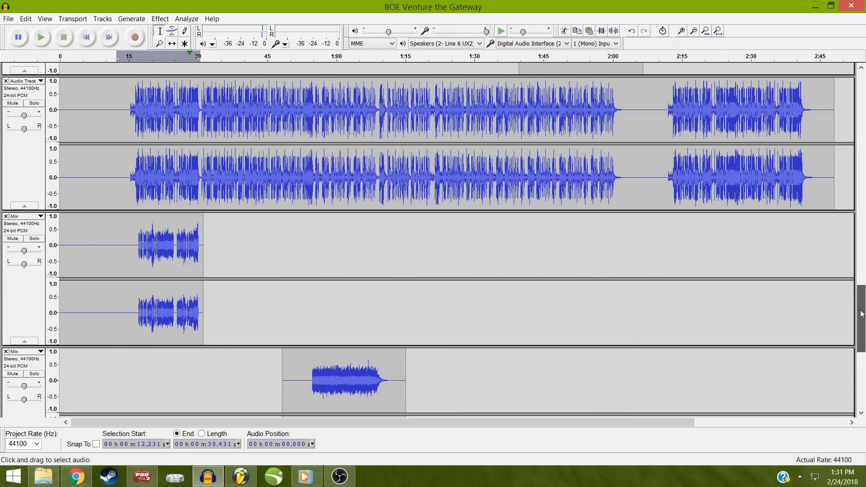
# Delete the section from 30.015 to 31.097 s at the end of the guitar mix below the backing track
pyautogui.click(183, 237)
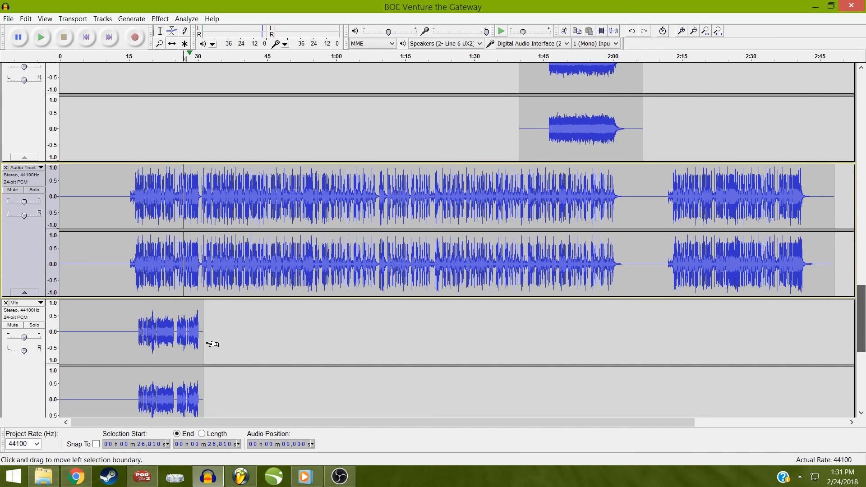
pyautogui.click(190, 335)
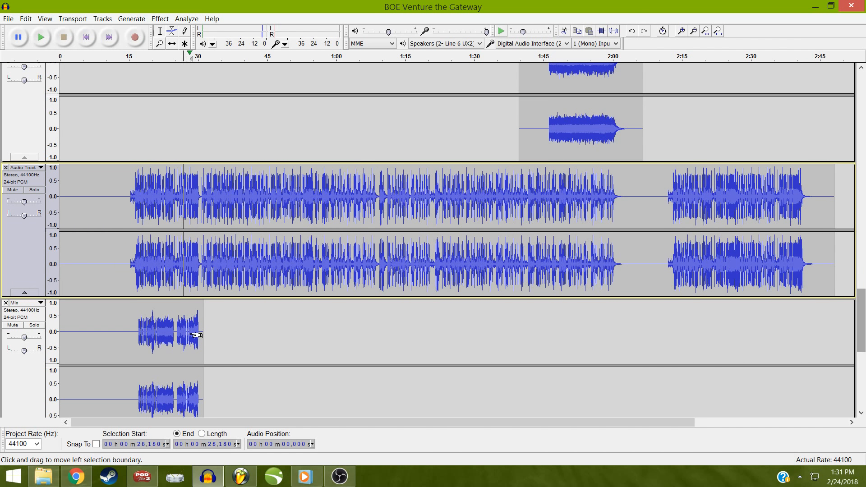
pyautogui.hotkey('alt', 'Tab')
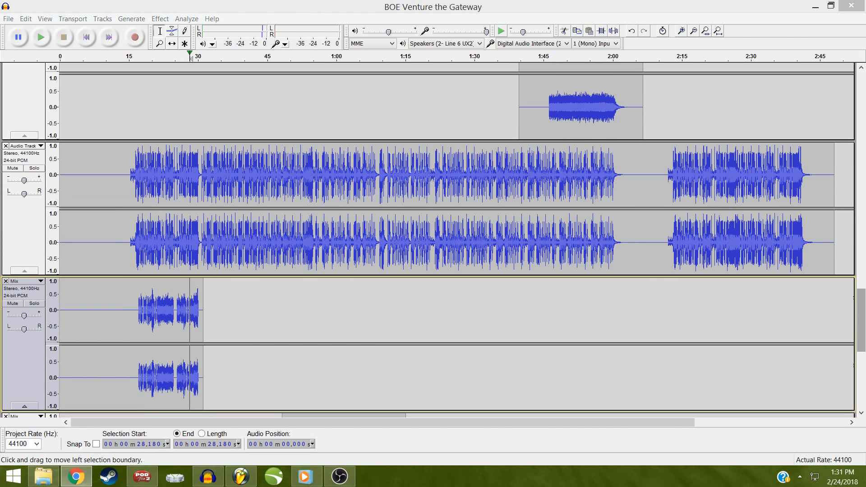
pyautogui.click(680, 33)
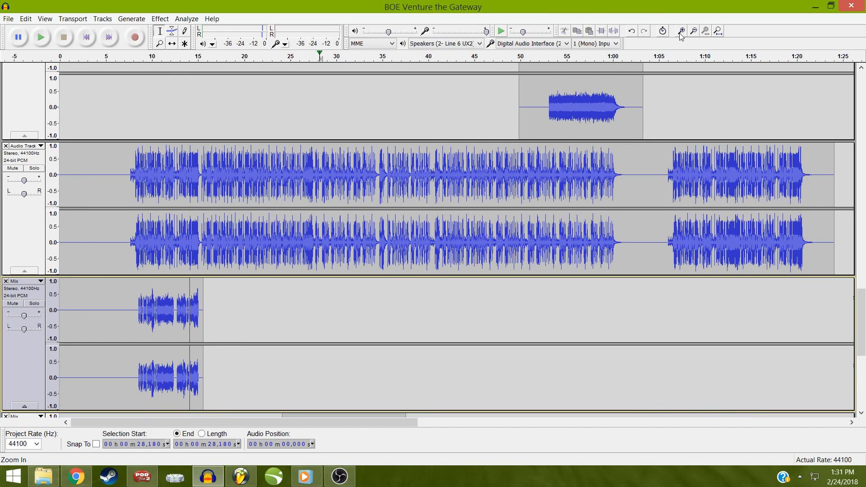
pyautogui.click(681, 33)
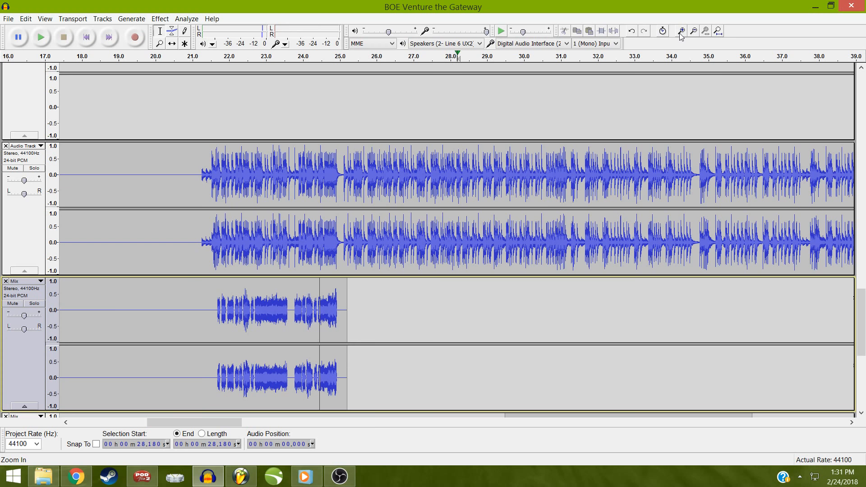
pyautogui.doubleClick(680, 32)
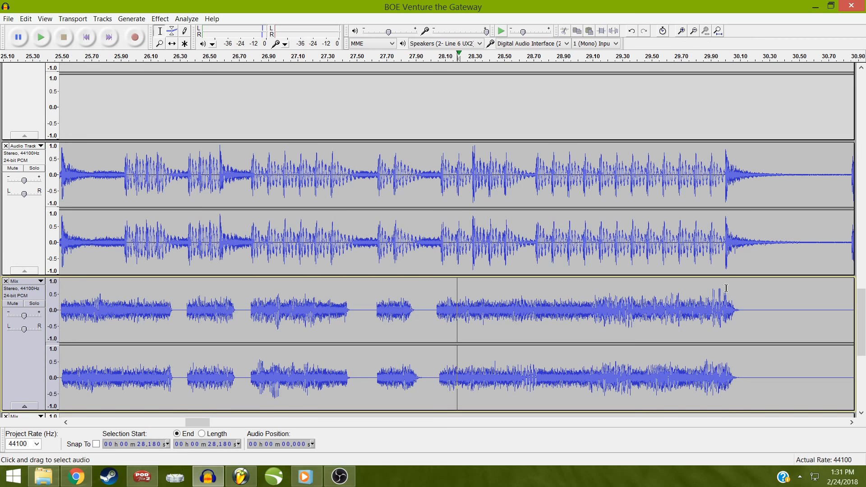
pyautogui.moveTo(726, 283); pyautogui.dragTo(752, 300)
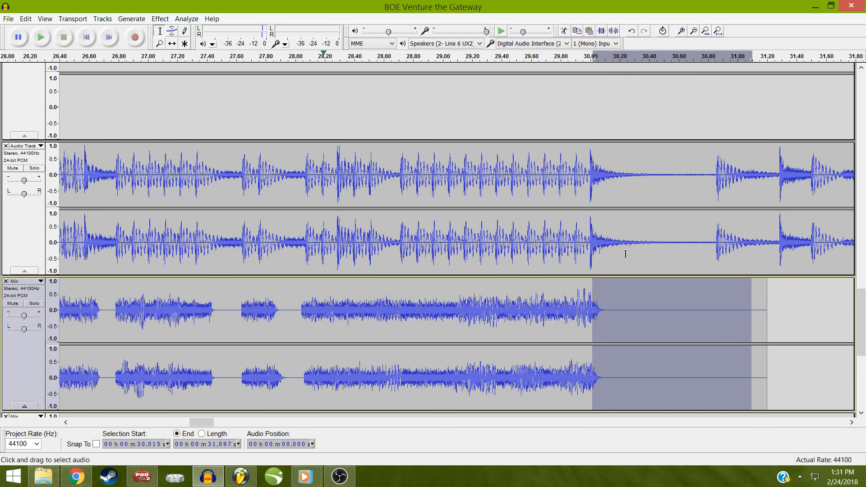
pyautogui.press('Delete')
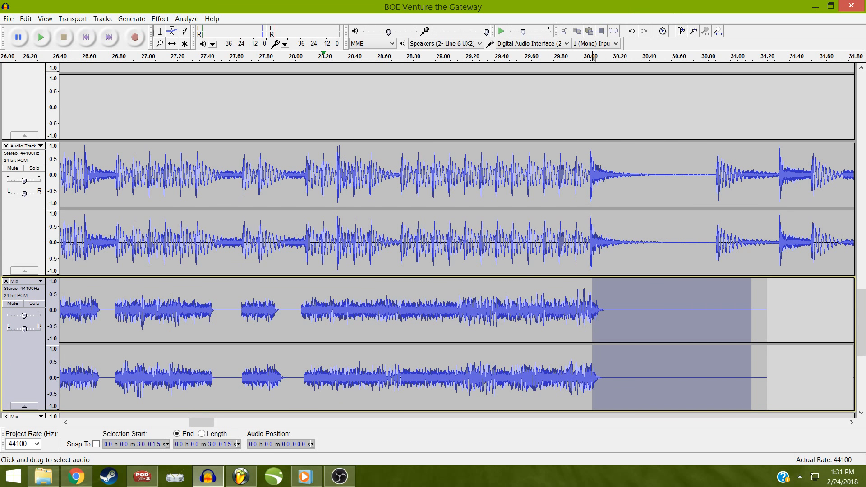
# Fade out the mix's final note ending from 29.996 to 30.015 s and place the cursor at 16.634 s, before its first note
pyautogui.click(680, 30)
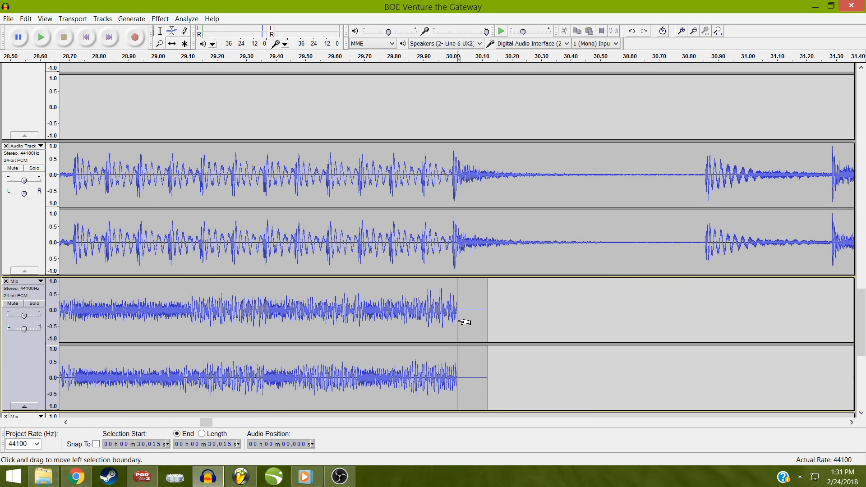
pyautogui.moveTo(456, 325); pyautogui.dragTo(453, 329)
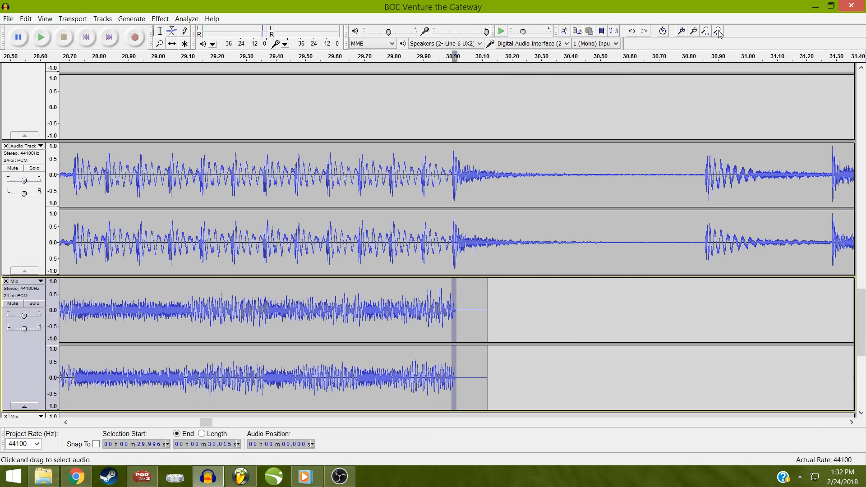
pyautogui.click(718, 32)
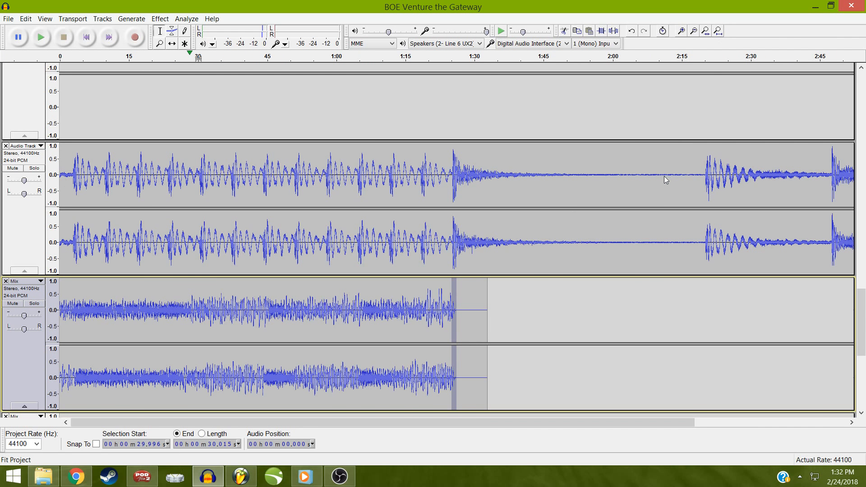
pyautogui.click(137, 309)
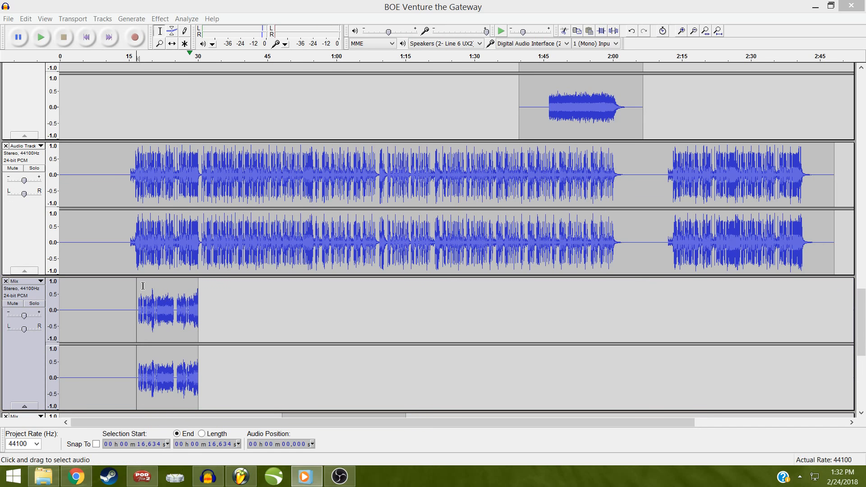
# Solo the long stereo backing track and the guitar mix directly below it, silencing the other tracks
pyautogui.click(134, 312)
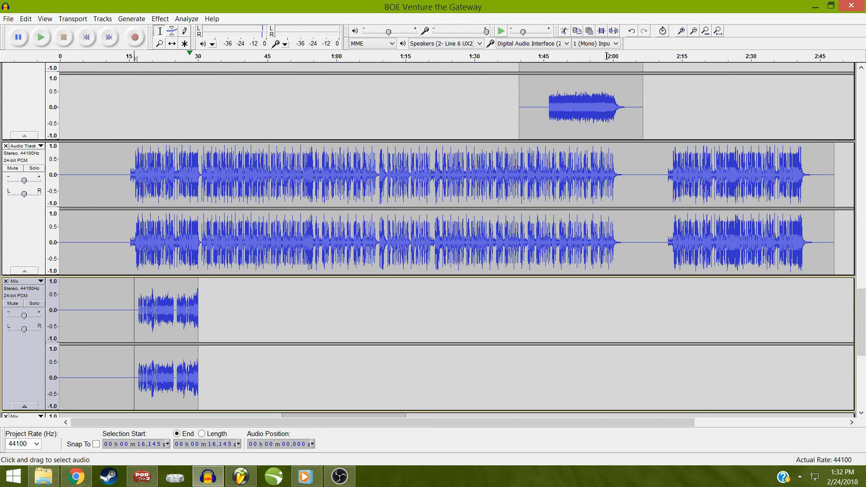
pyautogui.click(681, 31)
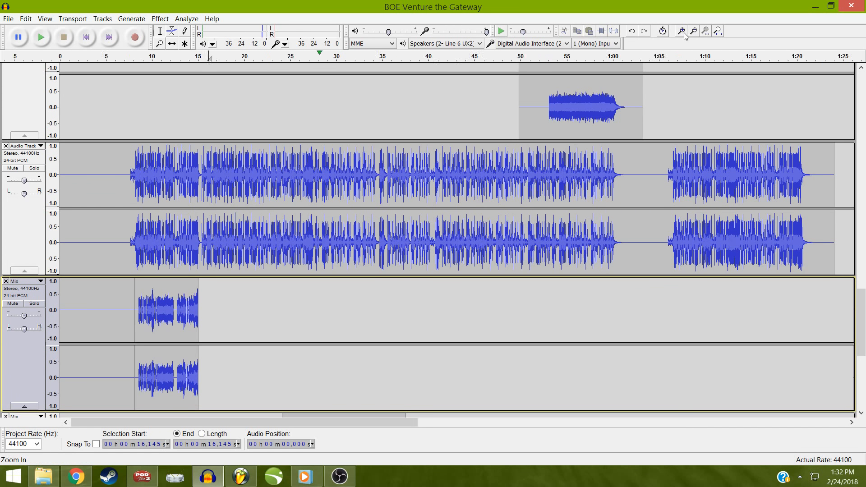
pyautogui.click(681, 32)
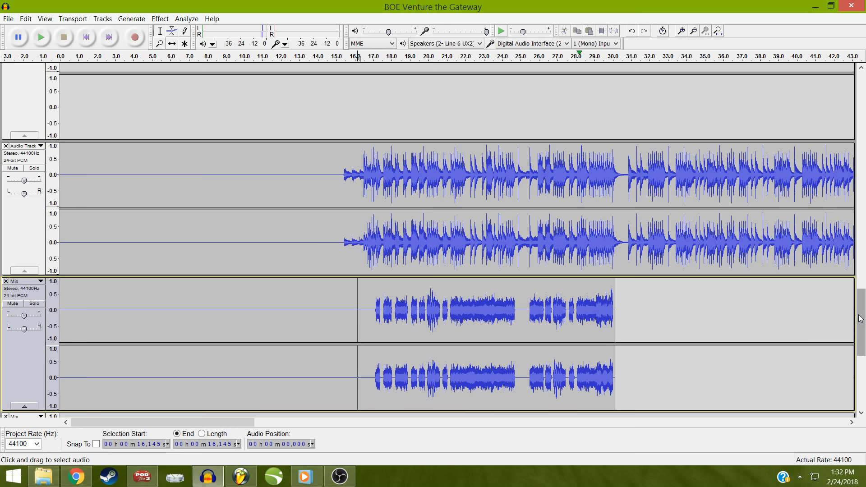
pyautogui.click(856, 280)
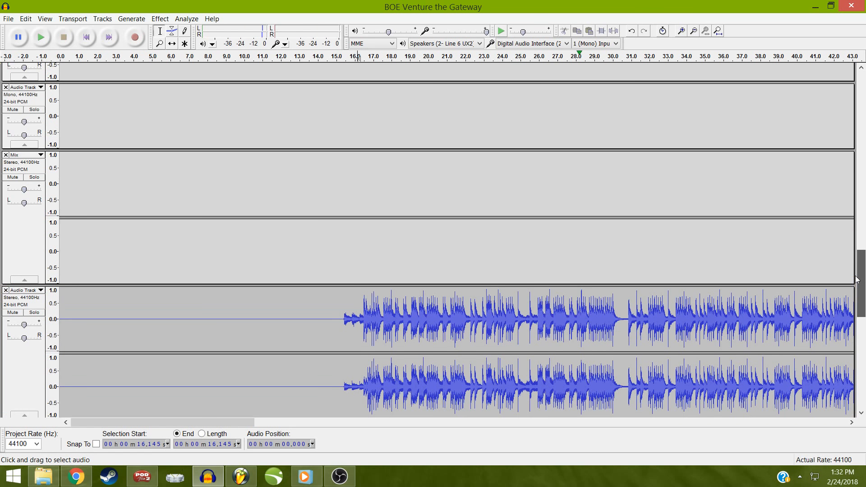
pyautogui.moveTo(857, 265); pyautogui.dragTo(858, 248)
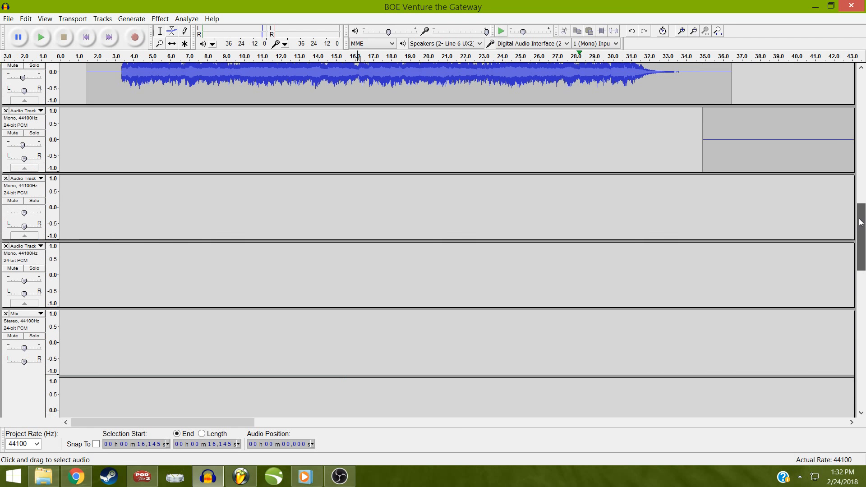
pyautogui.click(862, 308)
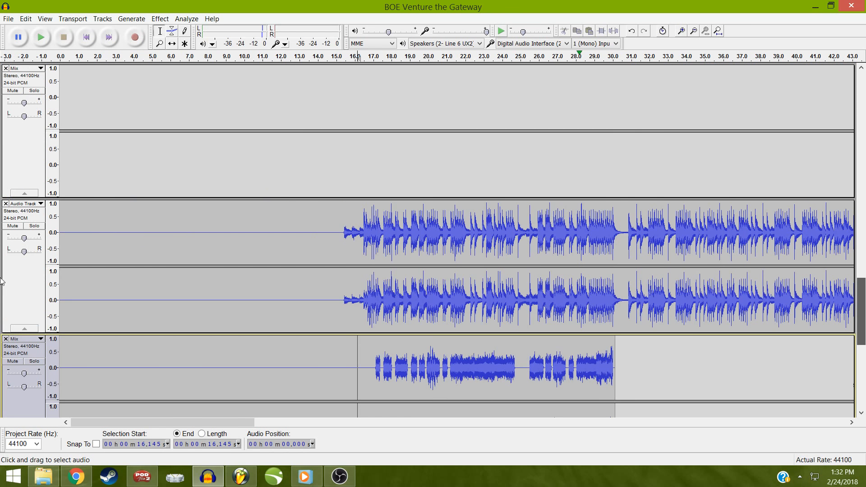
pyautogui.click(35, 227)
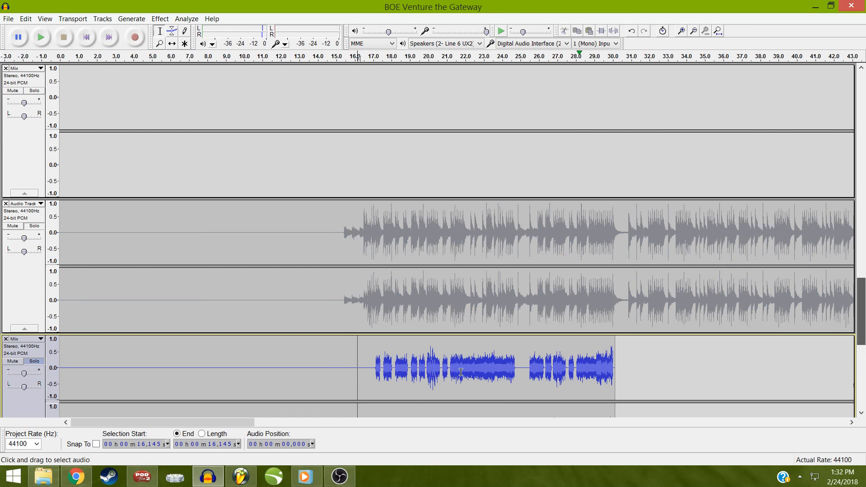
# Play the soloed backing track and guitar mix from 15.338 s, just before the backing track's first sound, then stop playback
pyautogui.click(342, 238)
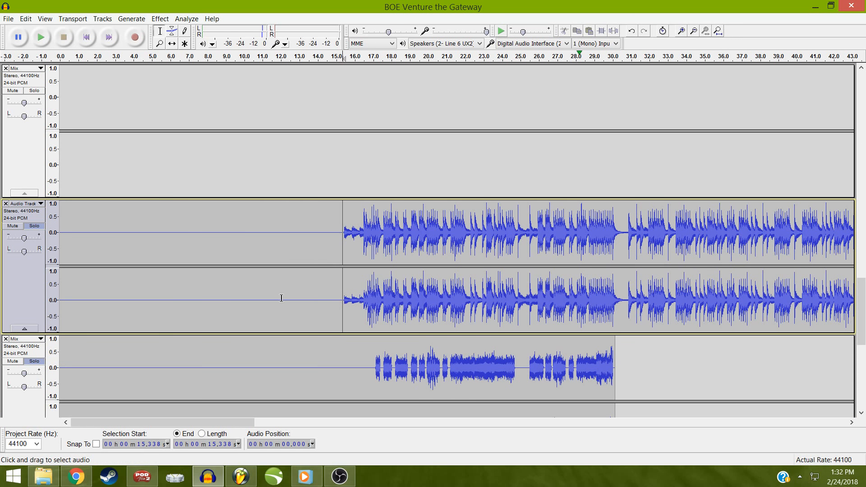
pyautogui.press('space')
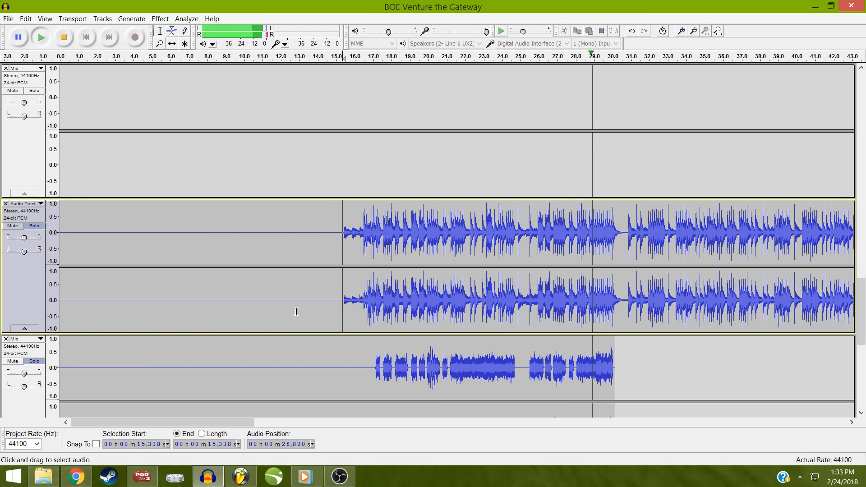
pyautogui.press('space')
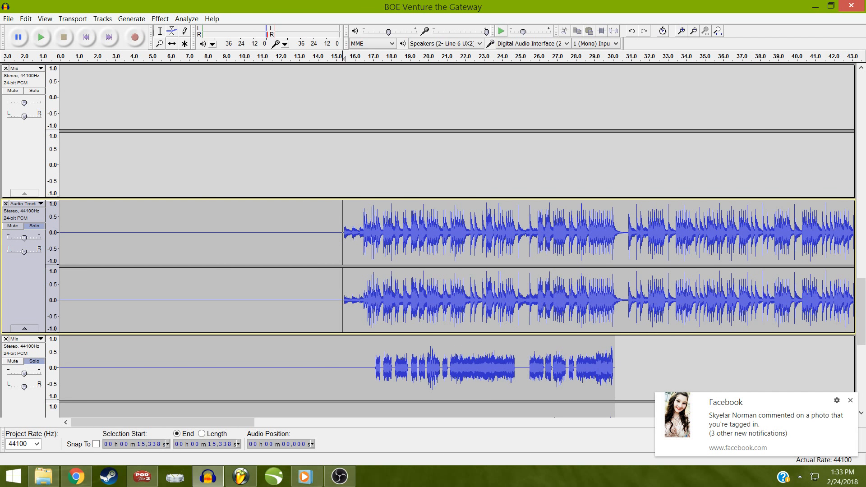
# Fit the whole project timeline in view and look through the tracks for the stereo mix that starts around 1:10
pyautogui.click(523, 260)
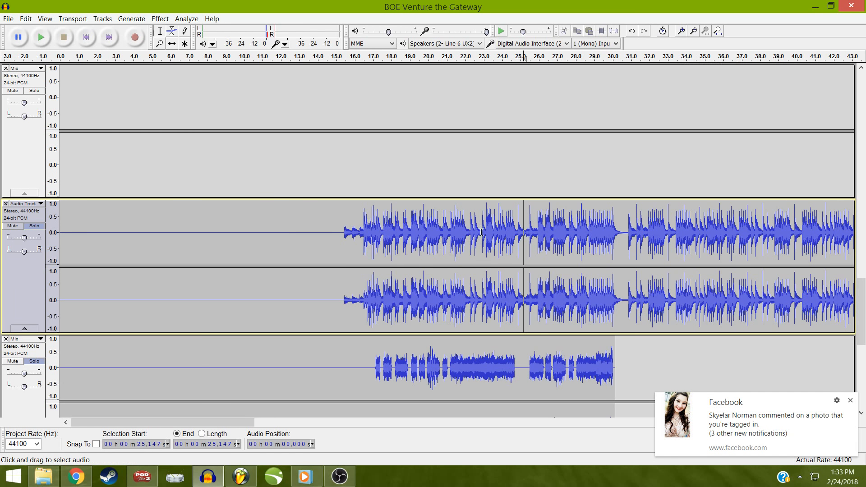
pyautogui.click(718, 31)
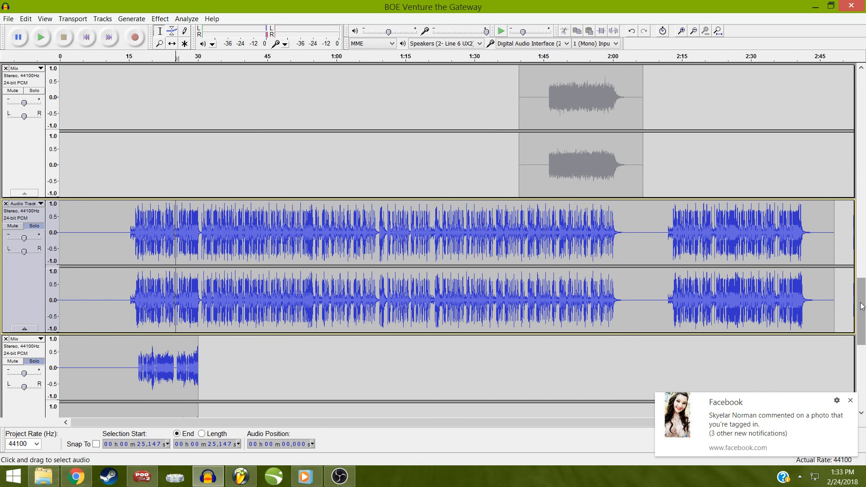
pyautogui.moveTo(860, 305); pyautogui.dragTo(858, 331)
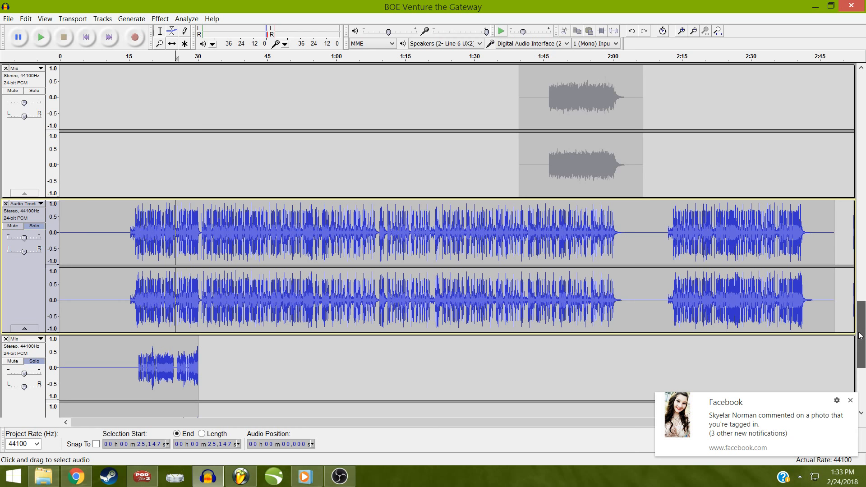
pyautogui.click(851, 401)
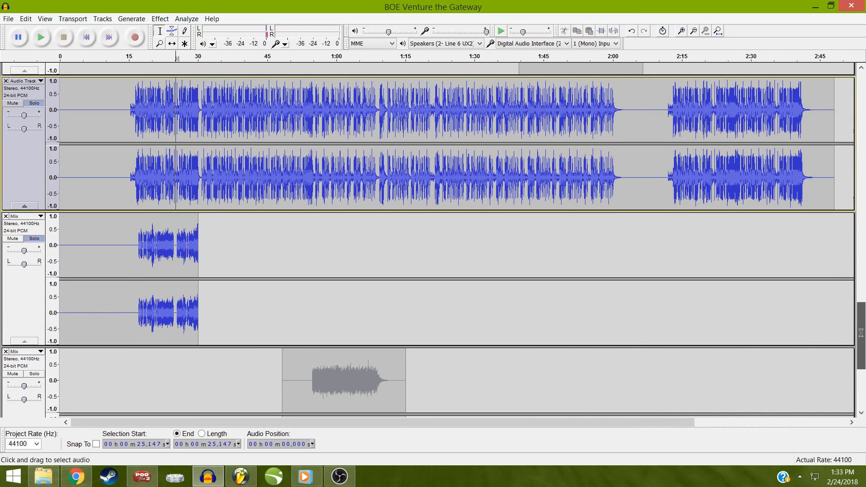
pyautogui.scroll(-1, 863, 253)
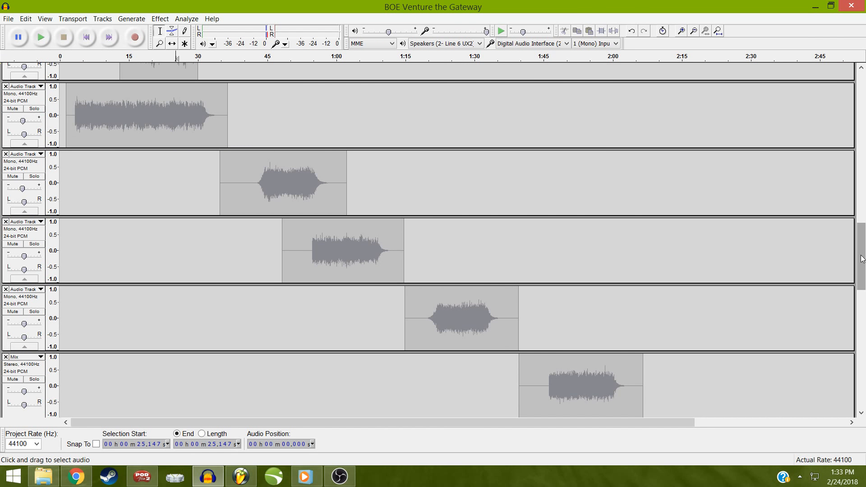
pyautogui.hotkey('alt', 'Tab')
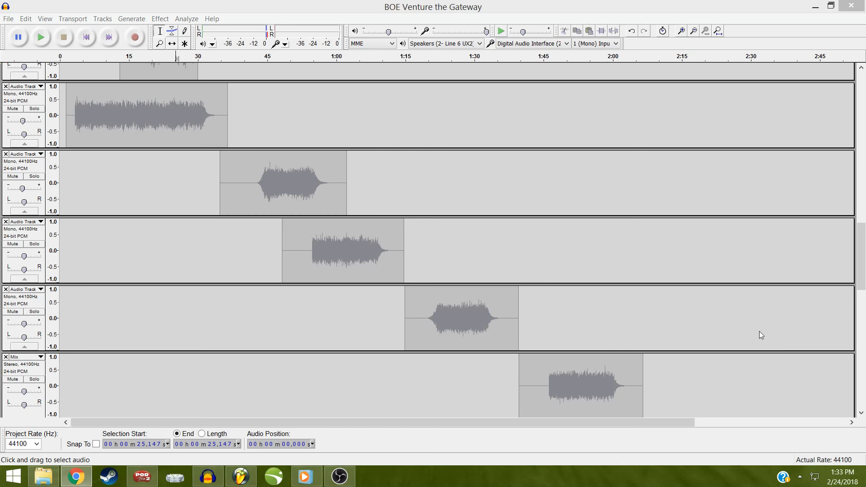
pyautogui.click(861, 266)
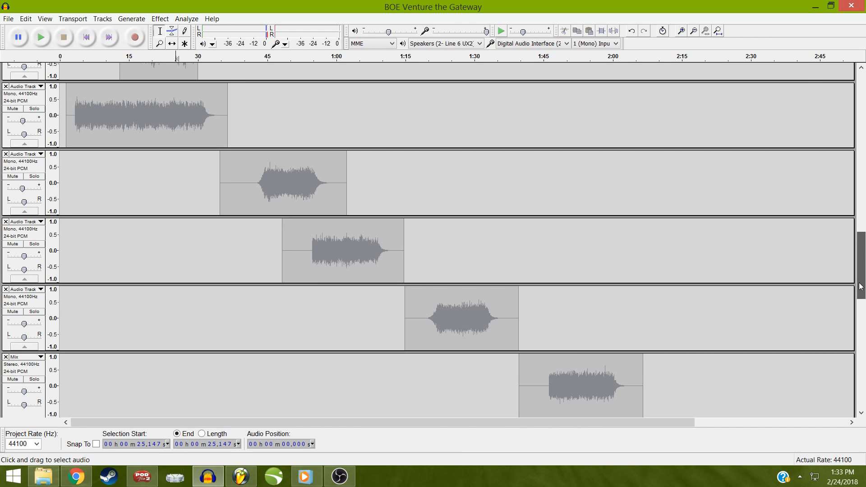
pyautogui.scroll(-1, 861, 286)
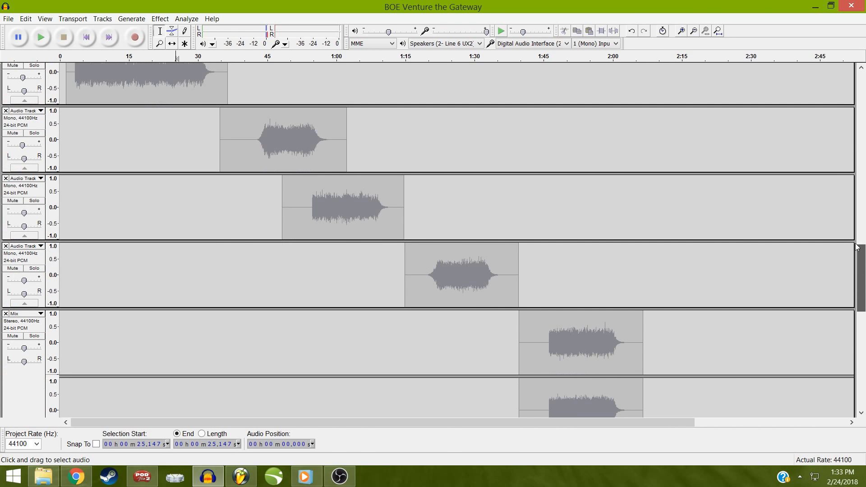
pyautogui.scroll(-1, 856, 245)
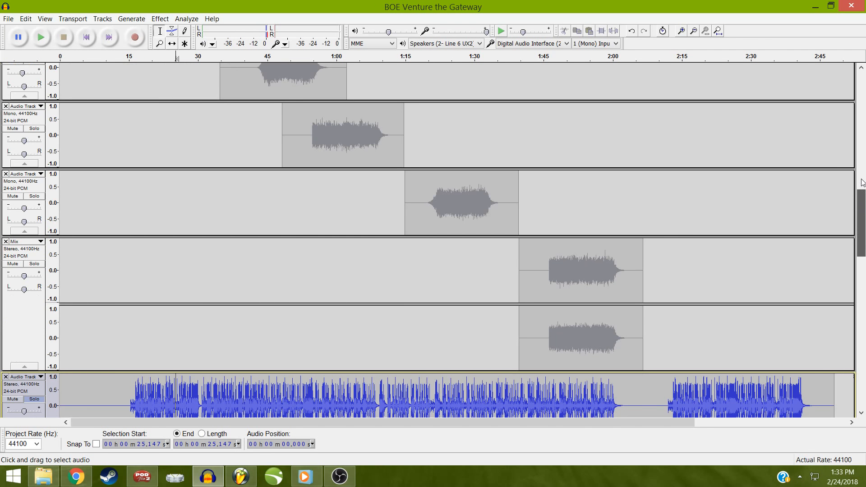
pyautogui.scroll(4, 862, 183)
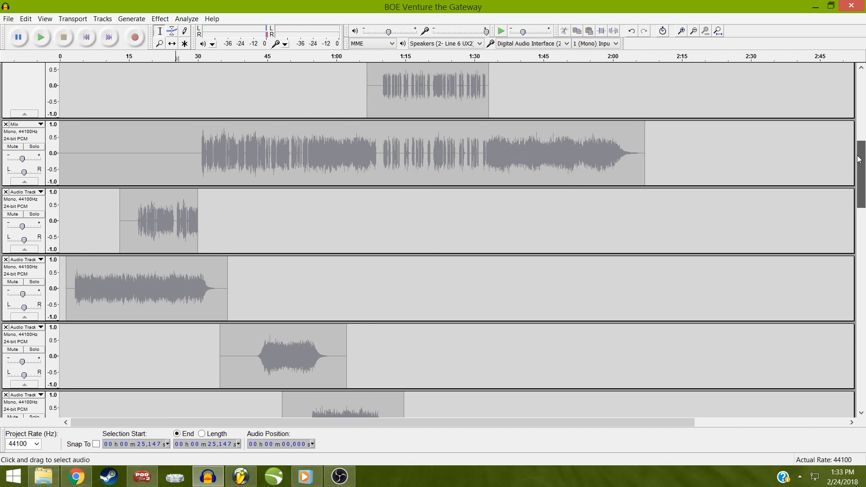
pyautogui.scroll(3, 858, 158)
pyautogui.scroll(2, 377, 288)
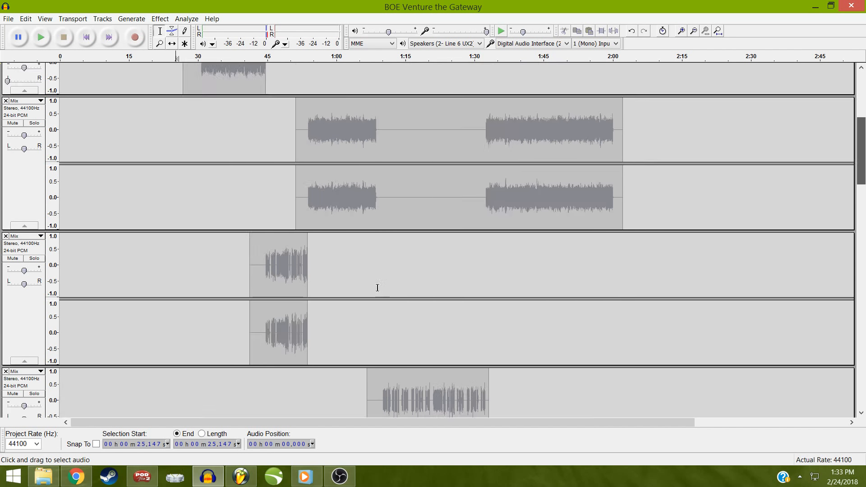
# Solo the stereo mix that starts around 1:10 as well and play it with the backing track from 1 min 09.961 s
pyautogui.click(382, 396)
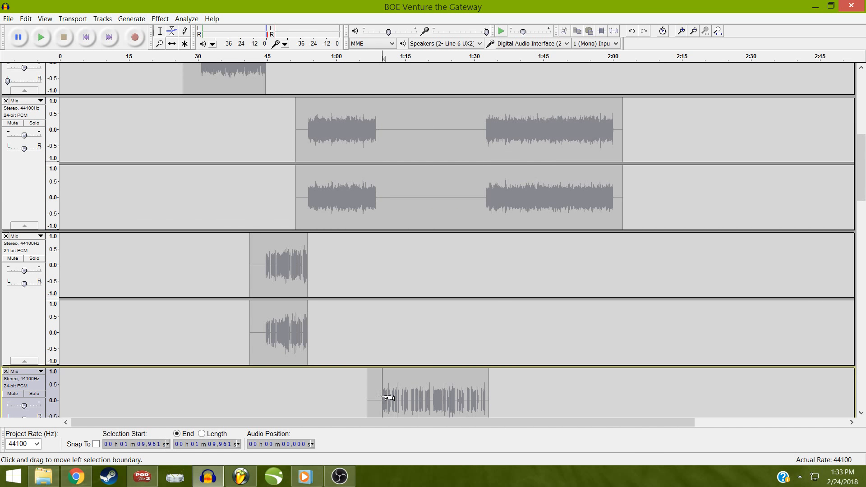
pyautogui.scroll(-2, 46, 396)
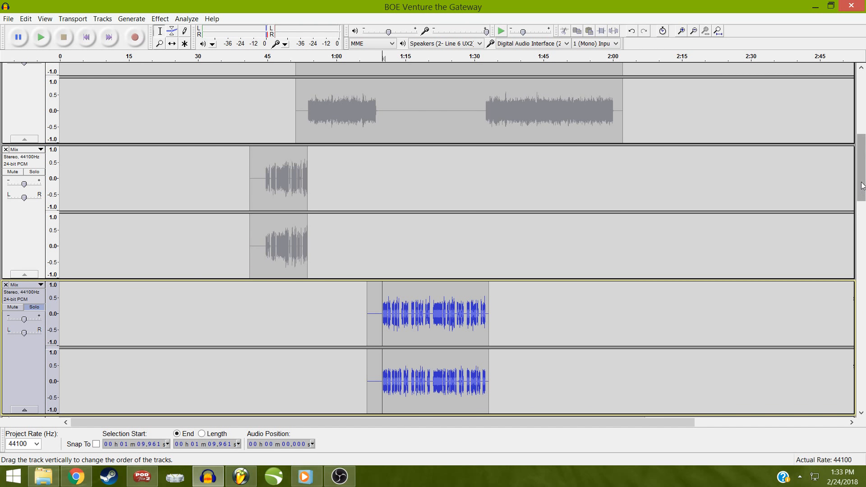
pyautogui.moveTo(859, 182); pyautogui.dragTo(852, 325)
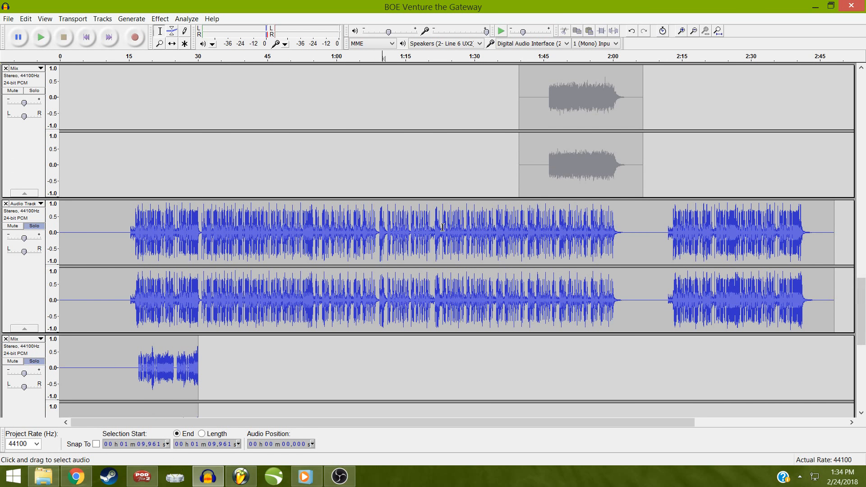
pyautogui.press('space')
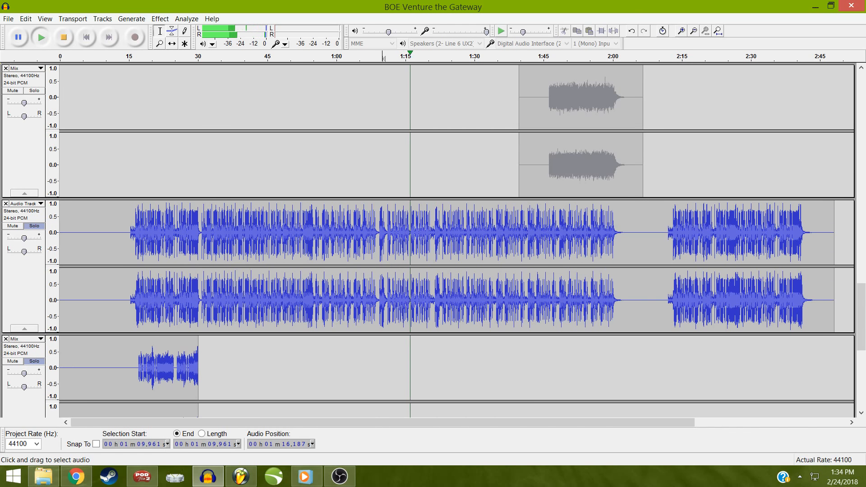
pyautogui.scroll(-1, 432, 231)
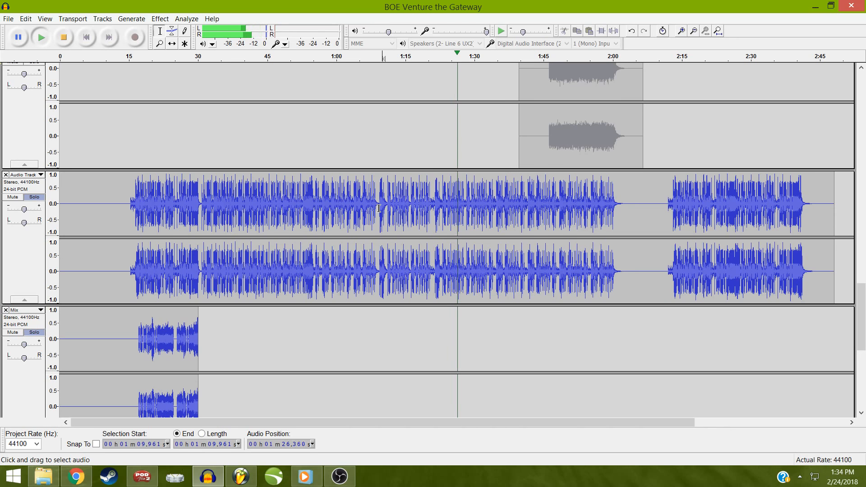
pyautogui.press('space')
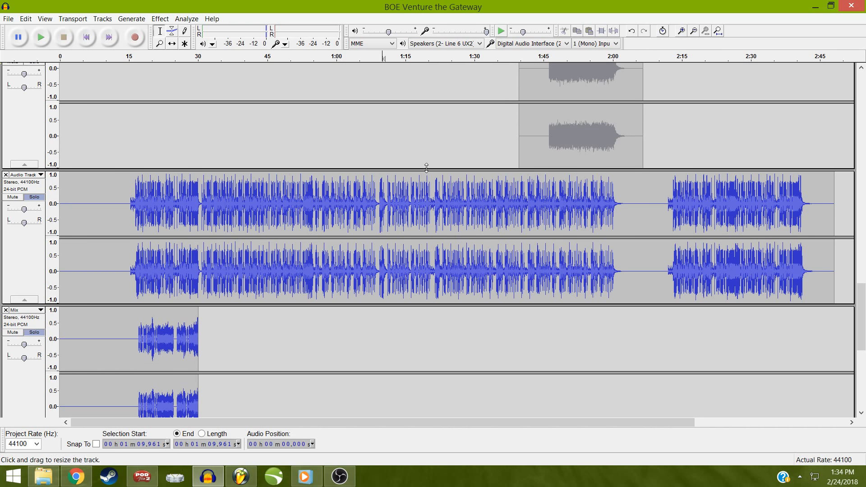
# Place the cursor at 1 min 09.080 s in the backing track and turn off solo on the stereo mix starting around 1:10
pyautogui.click(378, 225)
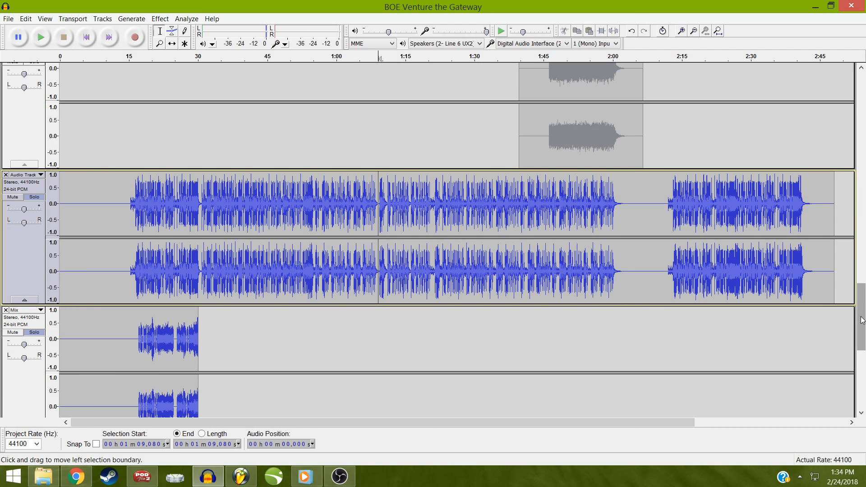
pyautogui.moveTo(861, 320); pyautogui.dragTo(865, 246)
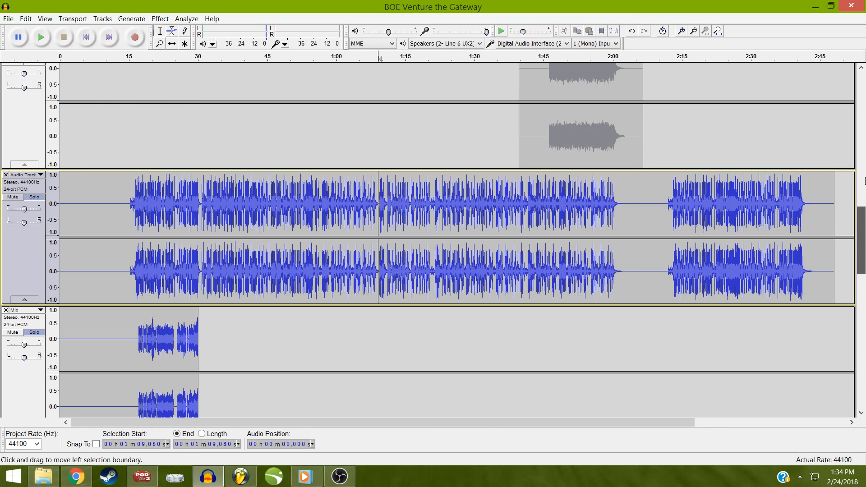
pyautogui.moveTo(863, 179); pyautogui.dragTo(863, 169)
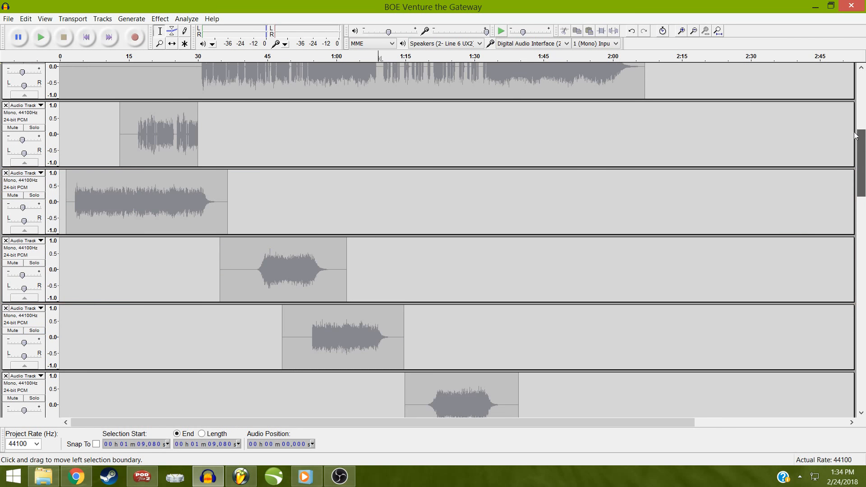
pyautogui.scroll(5, 854, 131)
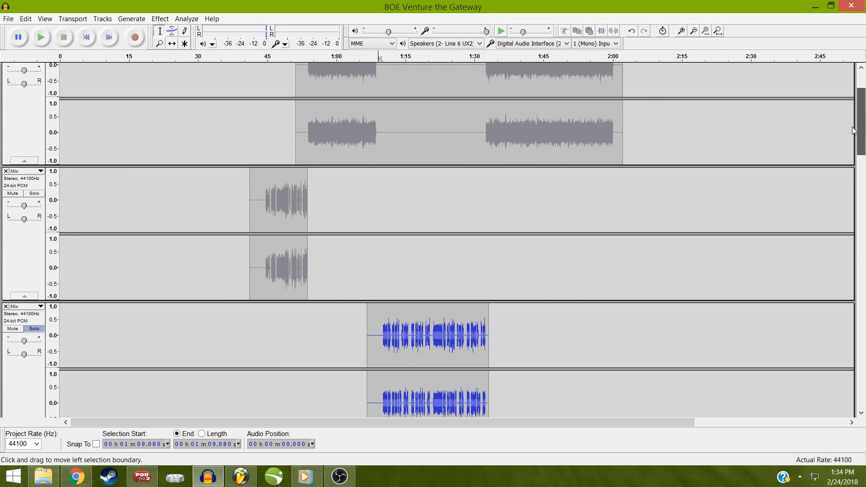
pyautogui.moveTo(852, 127); pyautogui.dragTo(855, 178)
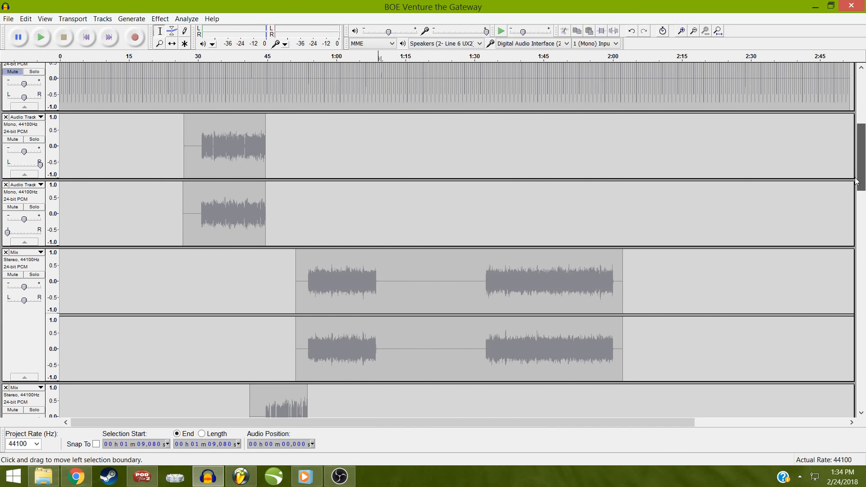
pyautogui.scroll(-2, 856, 182)
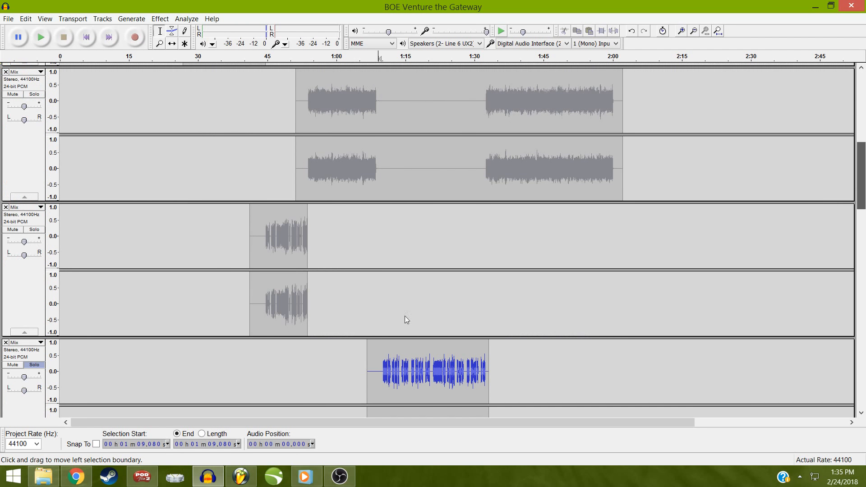
pyautogui.scroll(-1, 113, 316)
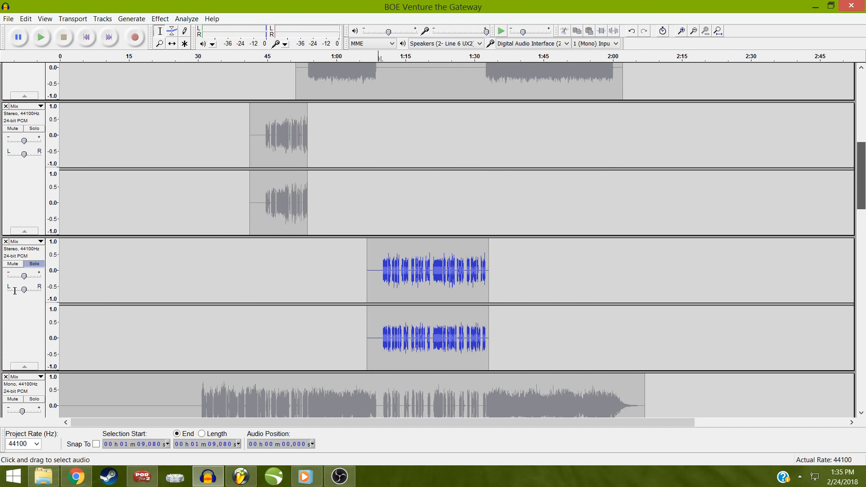
pyautogui.click(33, 263)
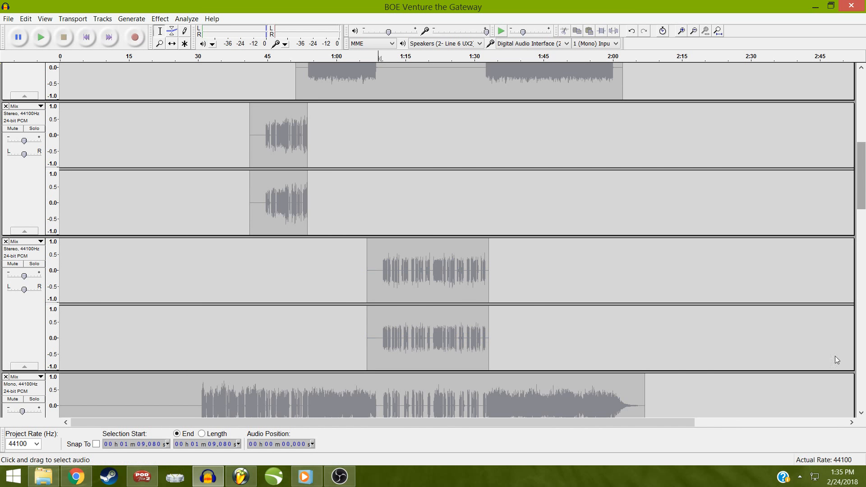
# Turn off solo on the backing track and on the stereo guitar mix directly beneath it
pyautogui.click(863, 355)
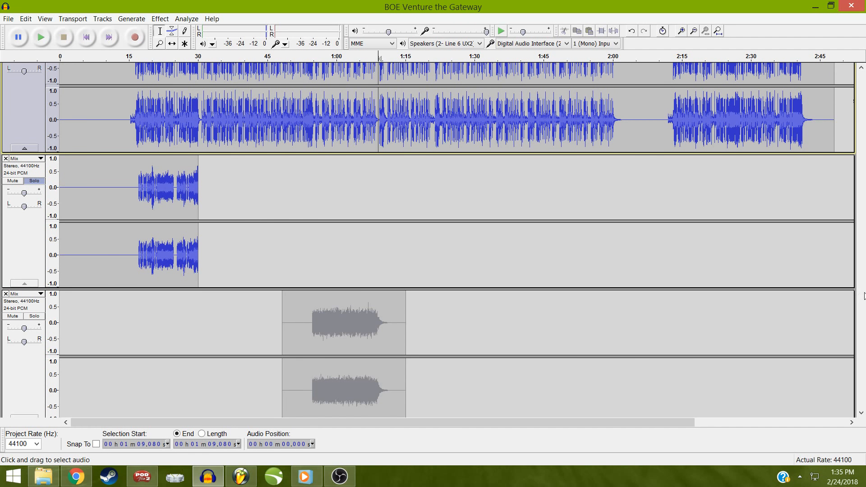
pyautogui.click(862, 293)
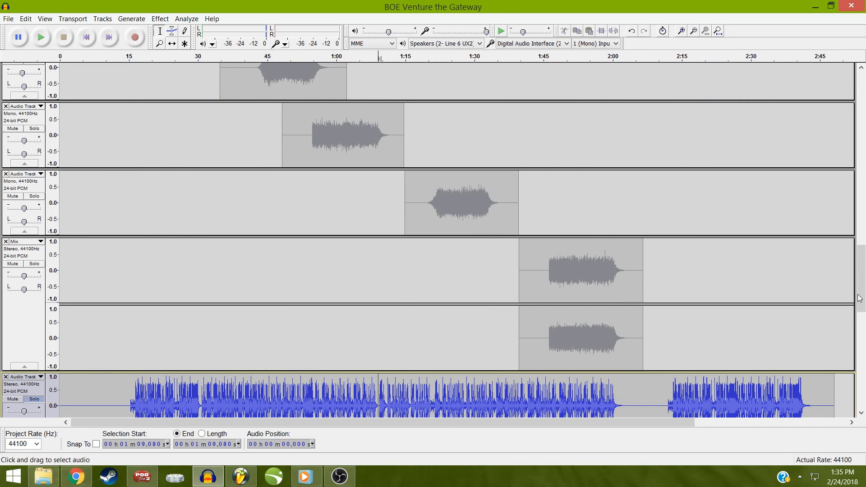
pyautogui.click(861, 325)
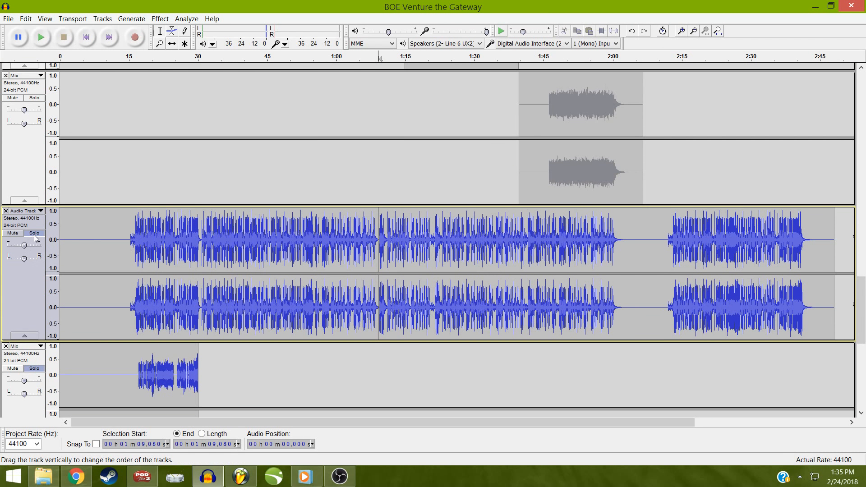
pyautogui.click(36, 238)
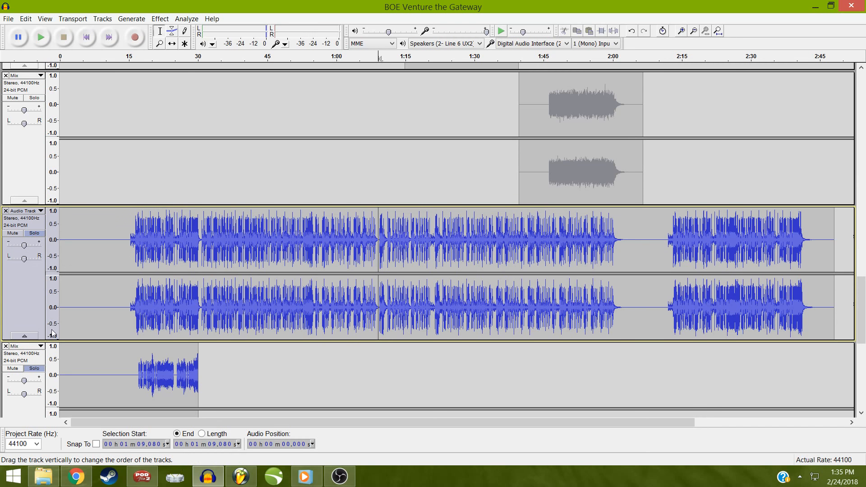
pyautogui.click(36, 372)
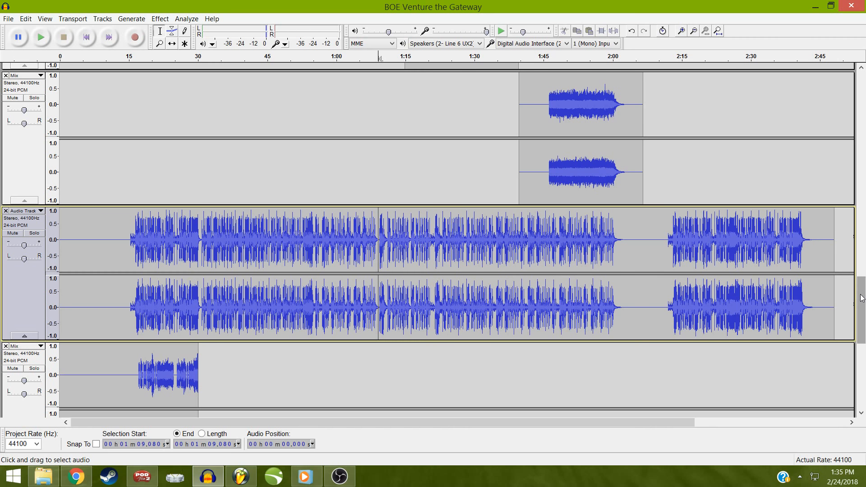
# Look through the mono guitar tracks and place the cursor at 16.830 s, just before the intro guitar track's first note
pyautogui.moveTo(862, 298); pyautogui.dragTo(858, 217)
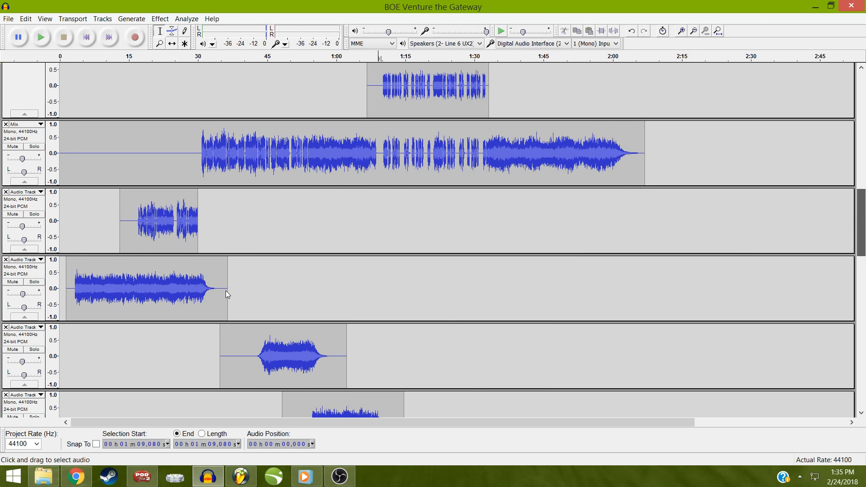
pyautogui.scroll(1, 232, 264)
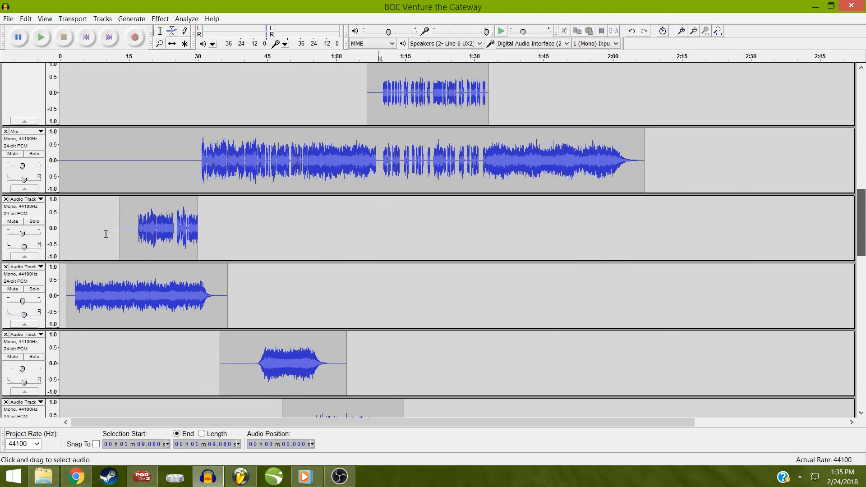
pyautogui.click(137, 228)
pyautogui.hotkey('alt', 'Tab')
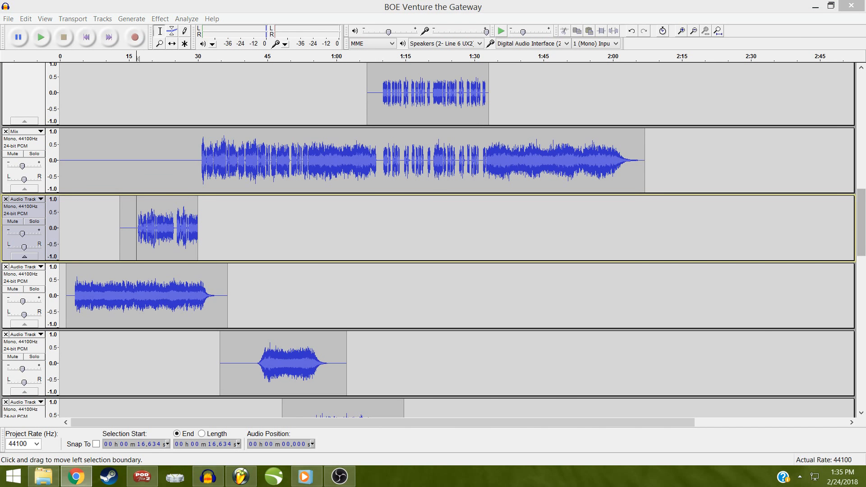
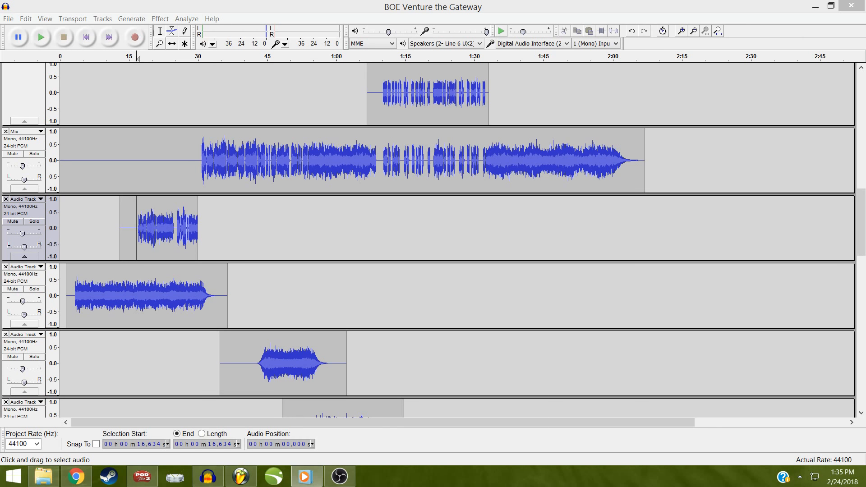
pyautogui.click(267, 2)
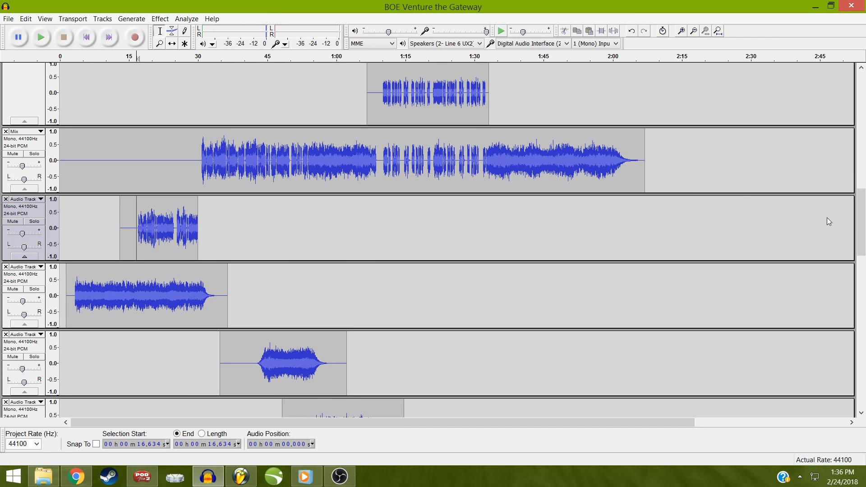
pyautogui.moveTo(861, 208); pyautogui.dragTo(858, 258)
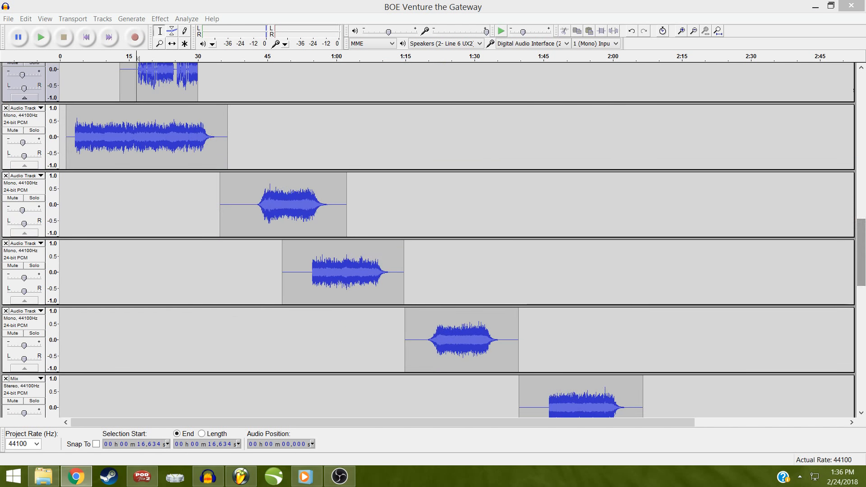
pyautogui.click(307, 269)
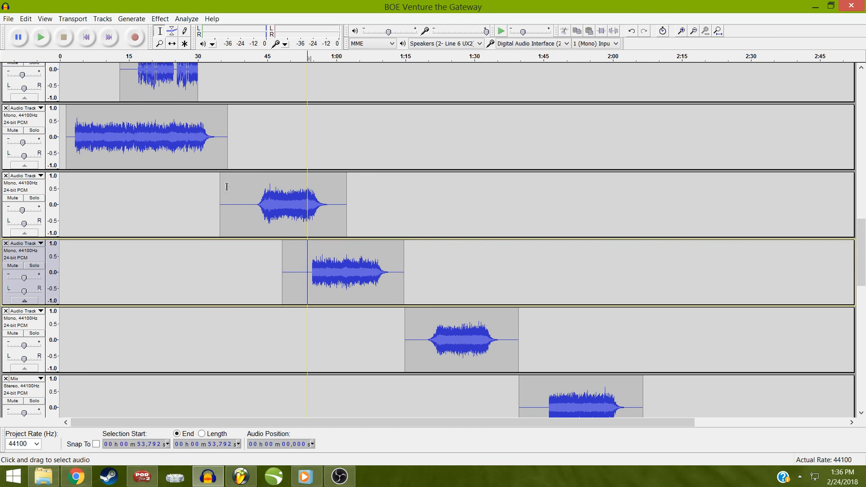
pyautogui.click(138, 91)
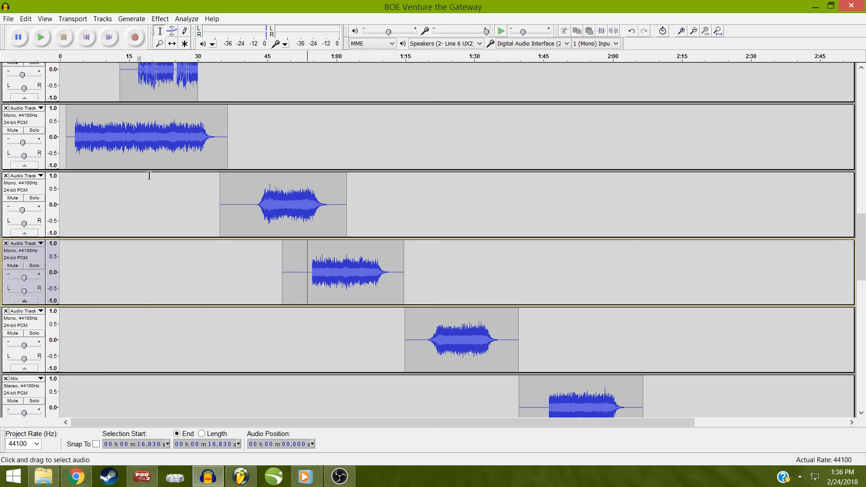
# Return the gain of the long mono mix and of the mono intro guitar track beneath it to the neutral centre position
pyautogui.scroll(2, 23, 83)
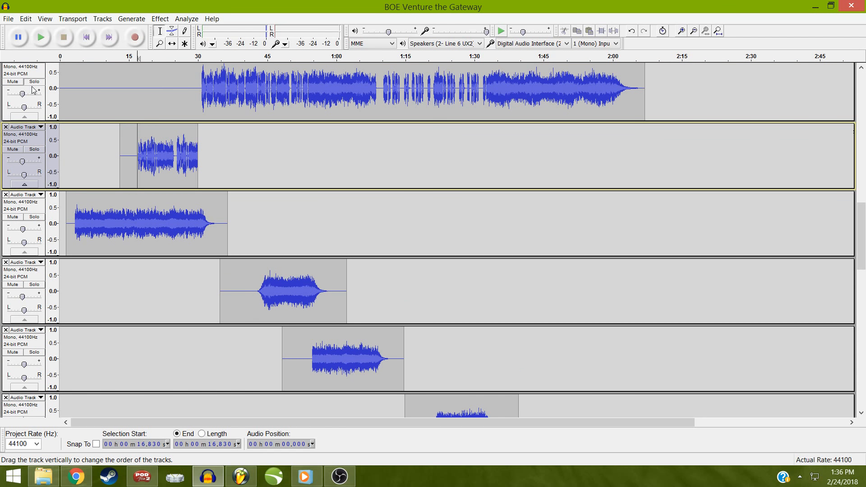
pyautogui.click(33, 84)
pyautogui.click(34, 84)
pyautogui.moveTo(24, 161)
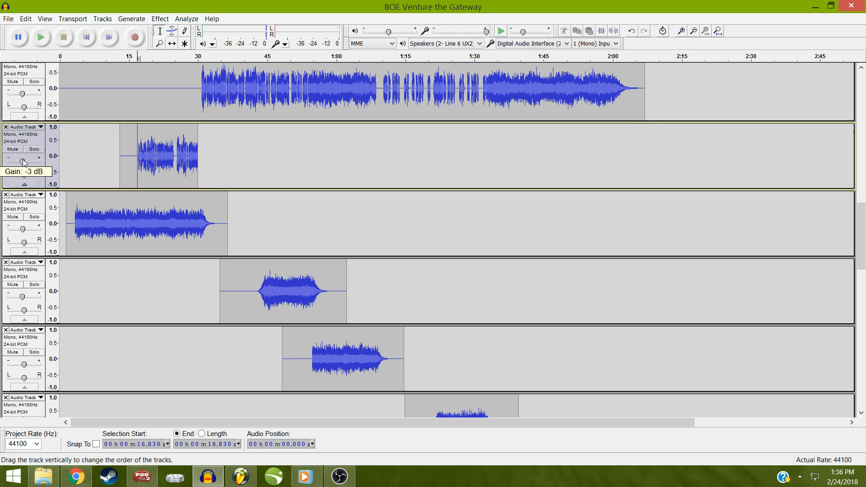
pyautogui.click(24, 93)
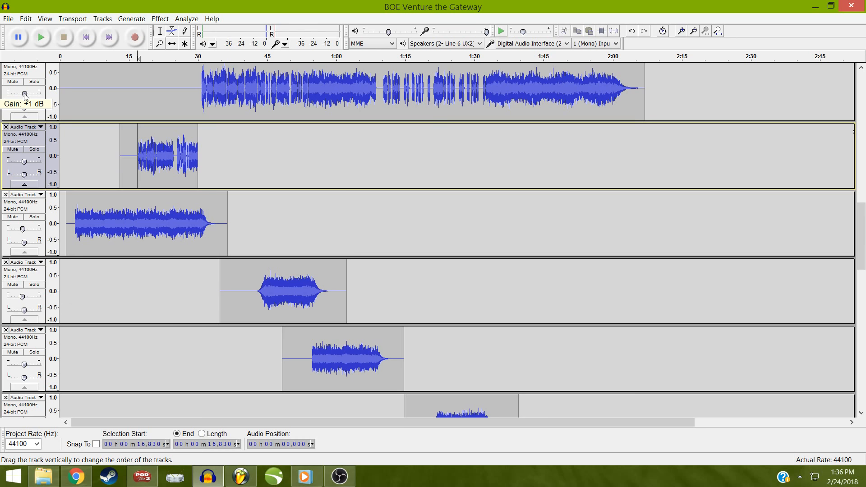
pyautogui.scroll(-1, 25, 96)
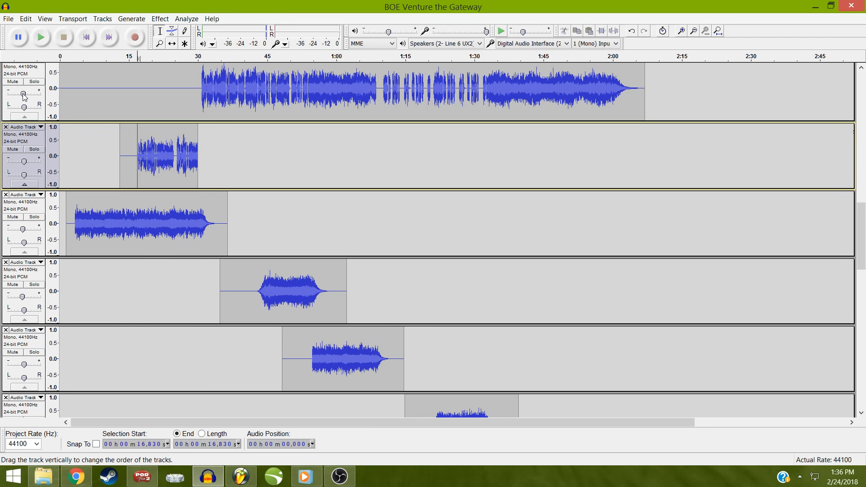
pyautogui.moveTo(24, 96)
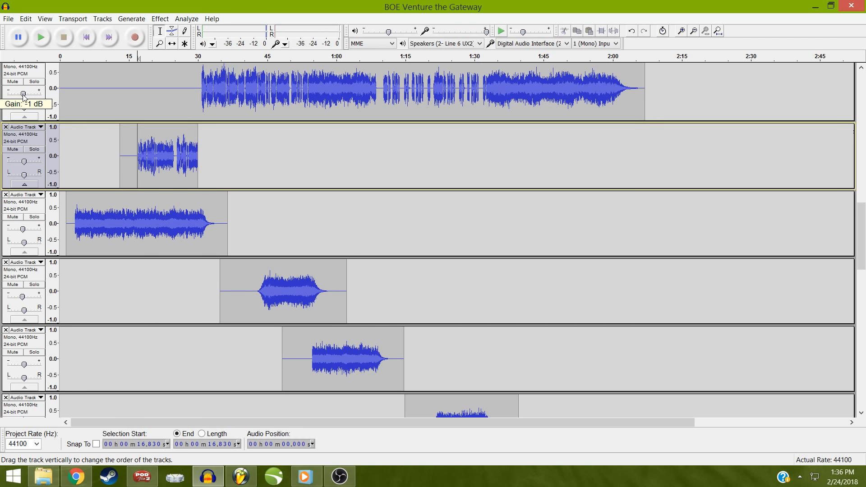
# Select the mono intro guitar track, spanning 13.145 s to 30.015 s, and mix and render it
pyautogui.click(22, 137)
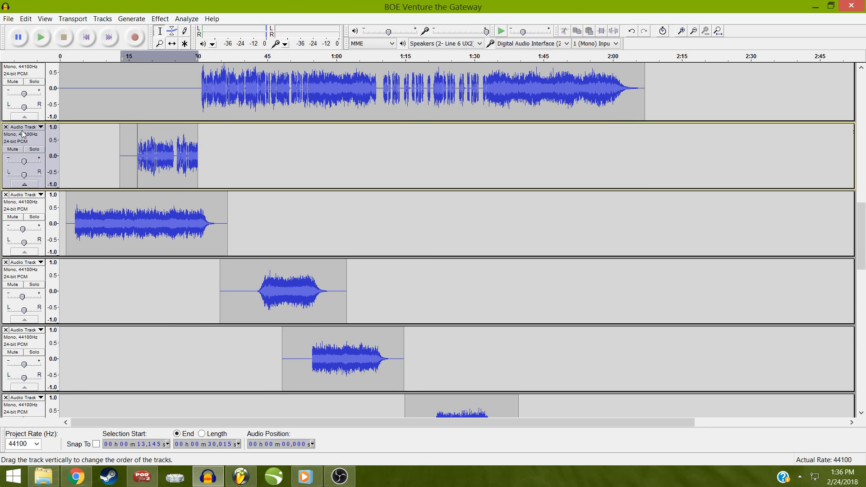
pyautogui.click(103, 19)
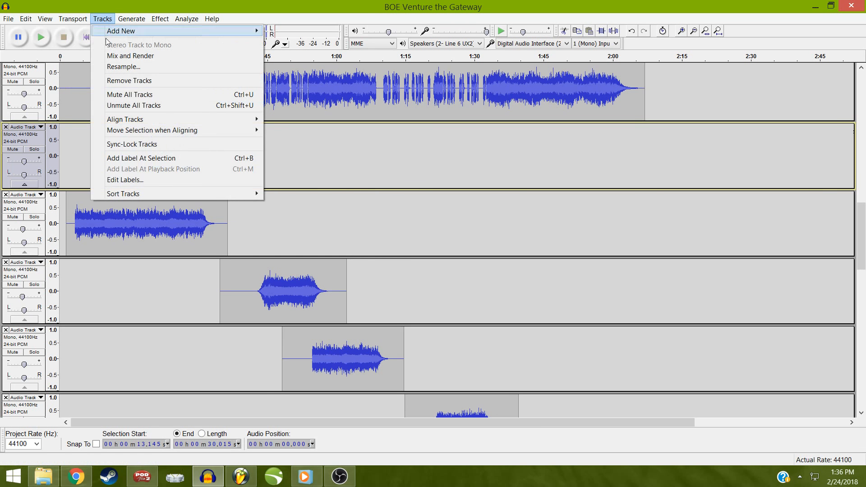
pyautogui.click(105, 55)
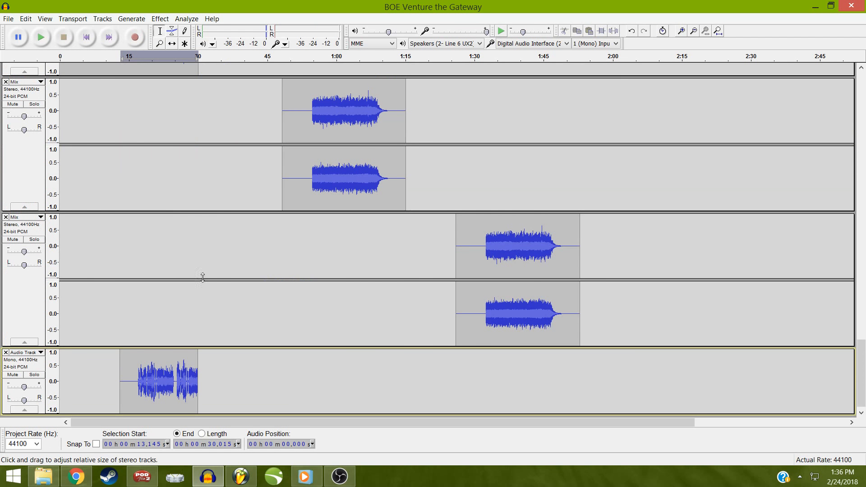
# Move the rendered mono intro guitar track up past the two stereo mixes that start around 0:50 and 1:26
pyautogui.click(39, 217)
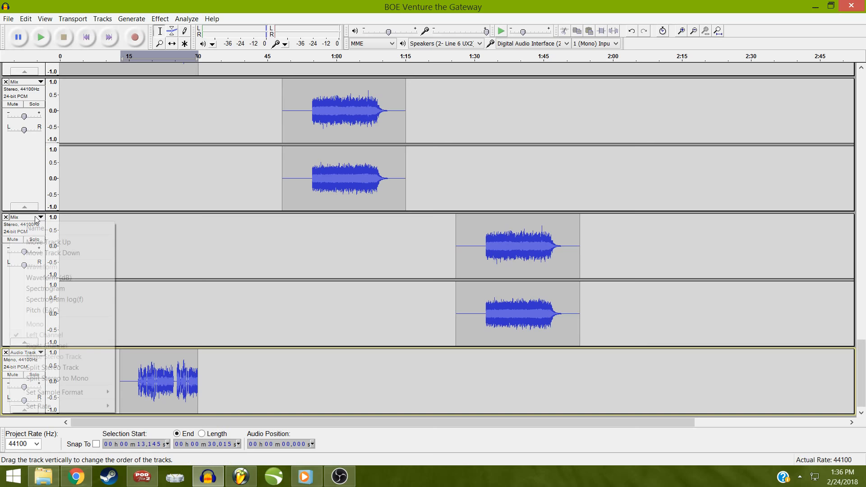
pyautogui.click(53, 253)
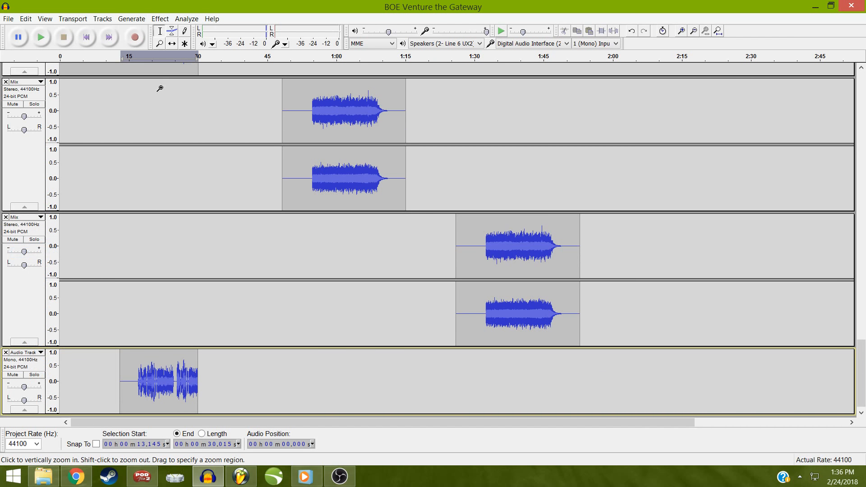
pyautogui.click(101, 18)
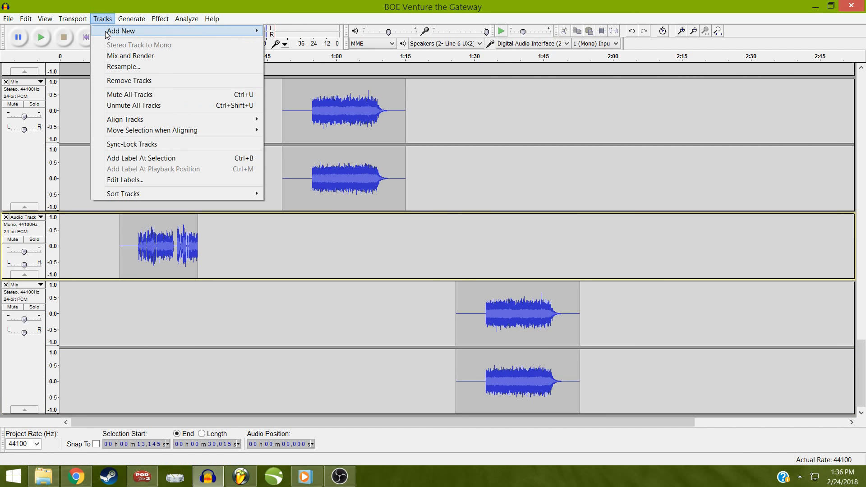
pyautogui.click(39, 225)
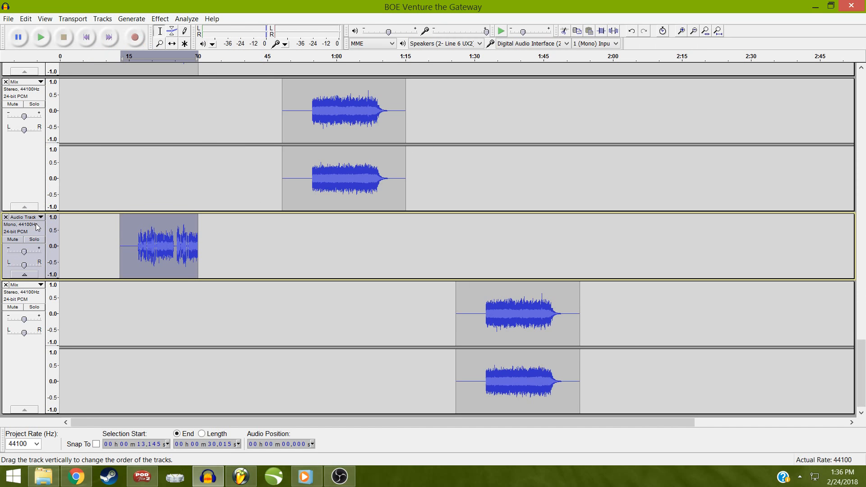
pyautogui.click(40, 217)
pyautogui.click(42, 245)
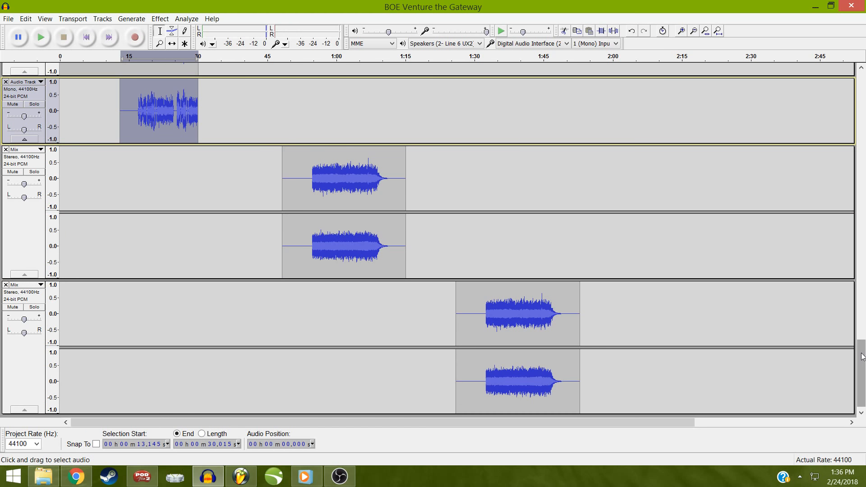
# Select the gap after the first guitar note, 17.374 s to 17.570 s, in the mono track only and fill it with silence
pyautogui.moveTo(856, 321)
pyautogui.mouseDown()
pyautogui.moveTo(853, 280)
pyautogui.moveTo(858, 316)
pyautogui.mouseUp()
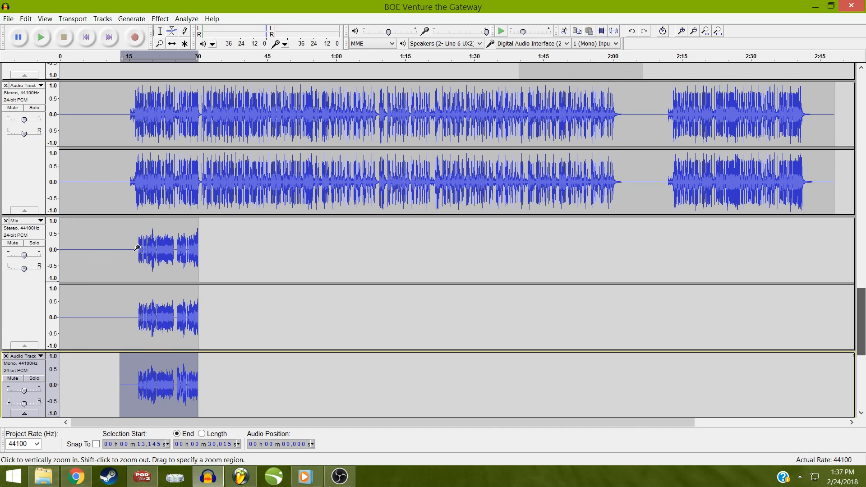
pyautogui.click(138, 257)
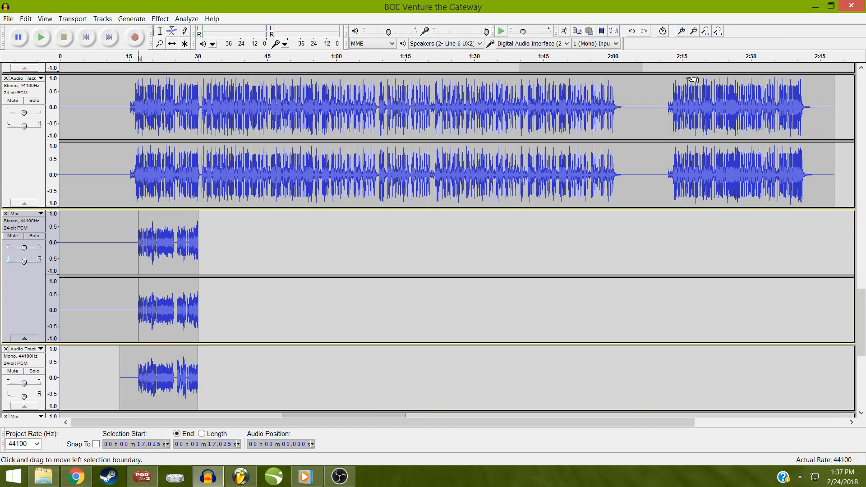
pyautogui.click(682, 31)
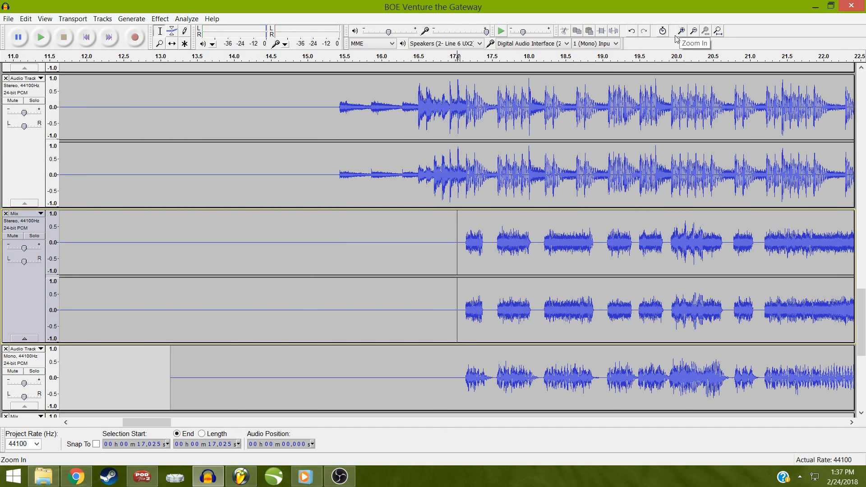
pyautogui.click(466, 314)
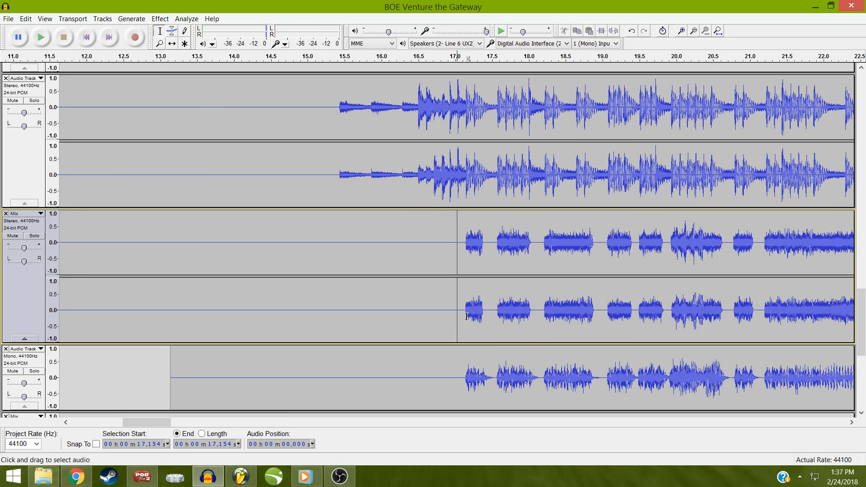
pyautogui.click(683, 33)
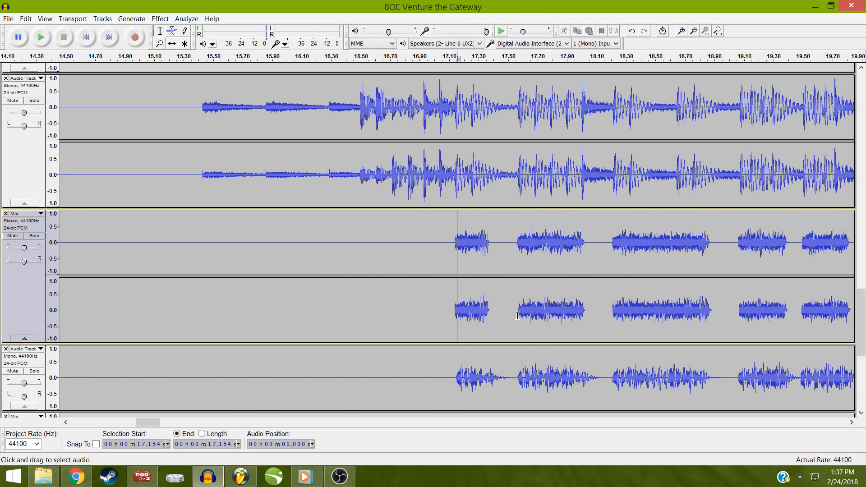
pyautogui.moveTo(517, 314); pyautogui.dragTo(490, 371)
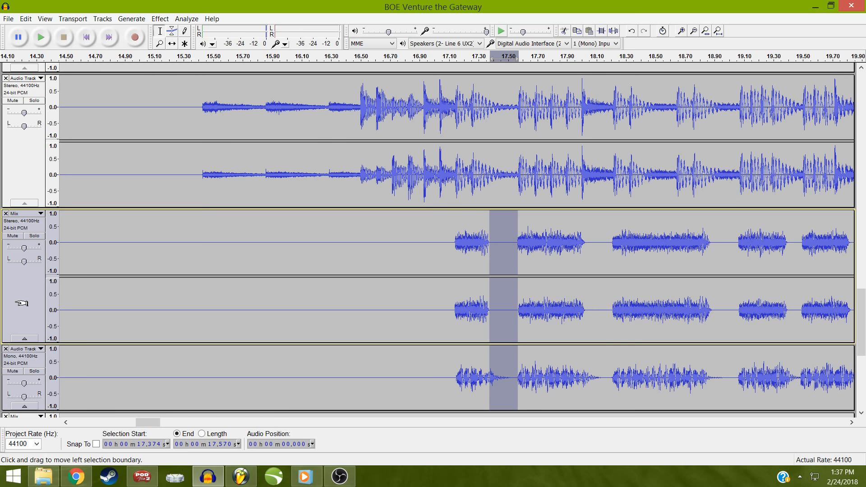
pyautogui.hotkey('shift', 'Down')
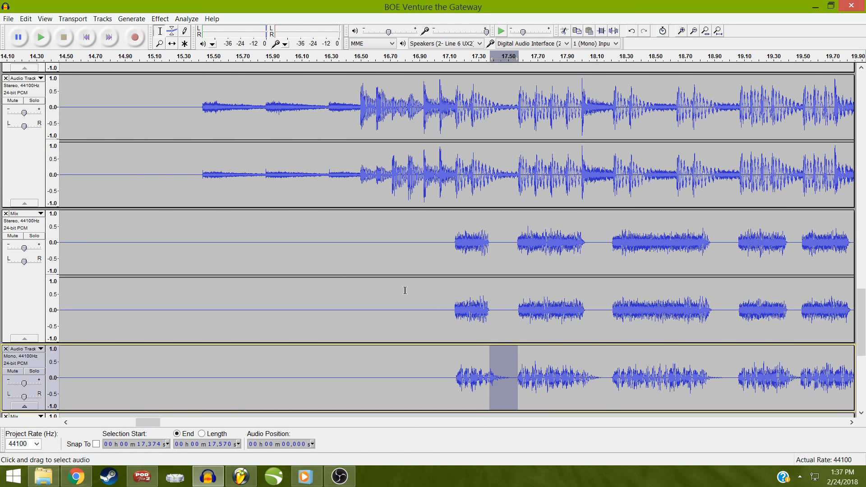
pyautogui.hotkey('ctrl', 'l')
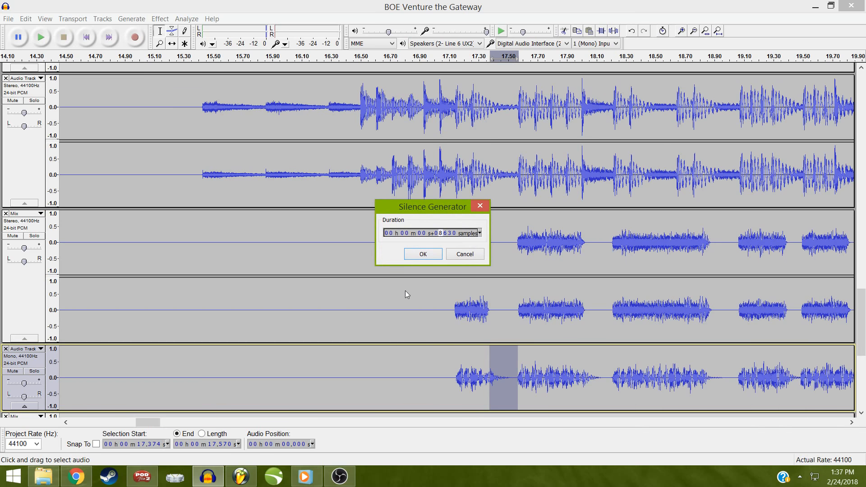
pyautogui.press('Return')
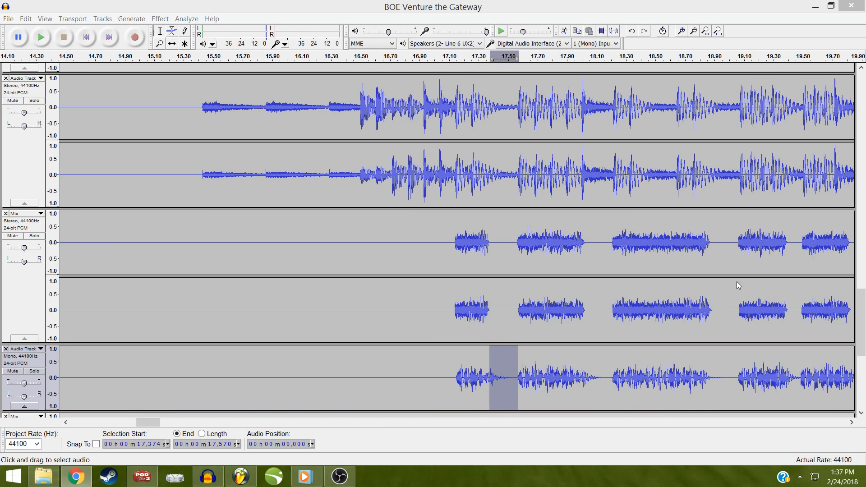
# Select the very end of the first guitar note in the mono track, from 17.356 s to 17.383 s
pyautogui.click(512, 360)
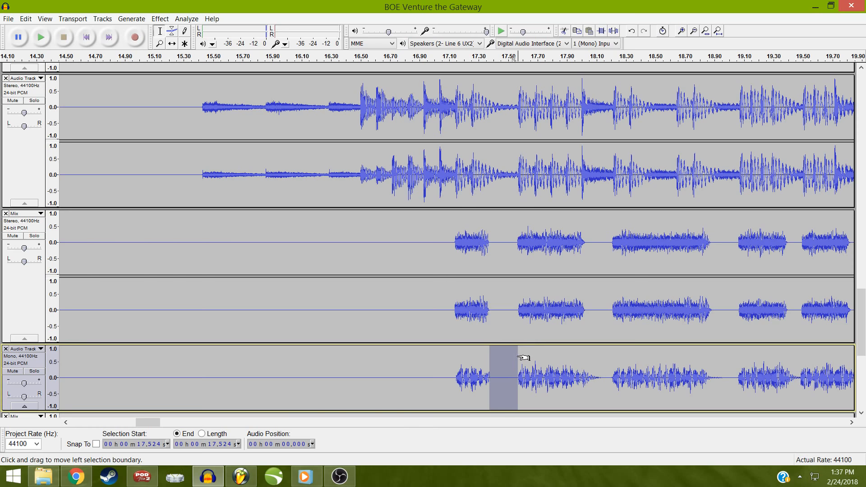
pyautogui.click(519, 356)
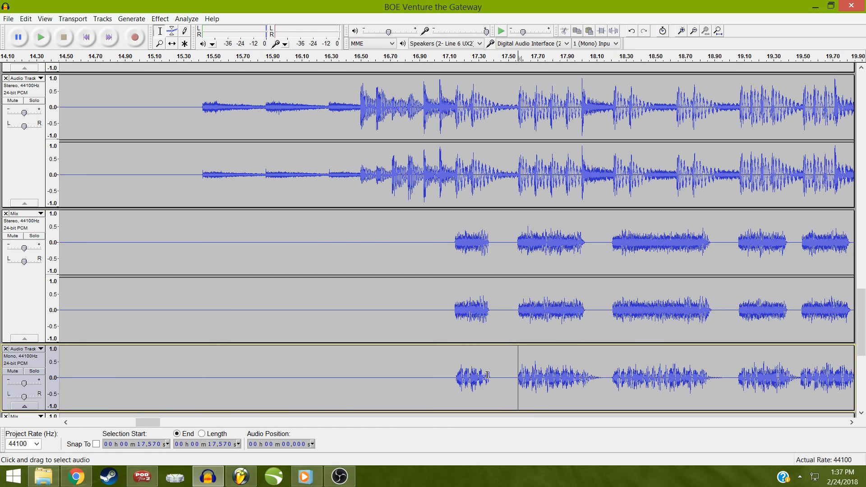
pyautogui.moveTo(487, 379); pyautogui.dragTo(490, 379)
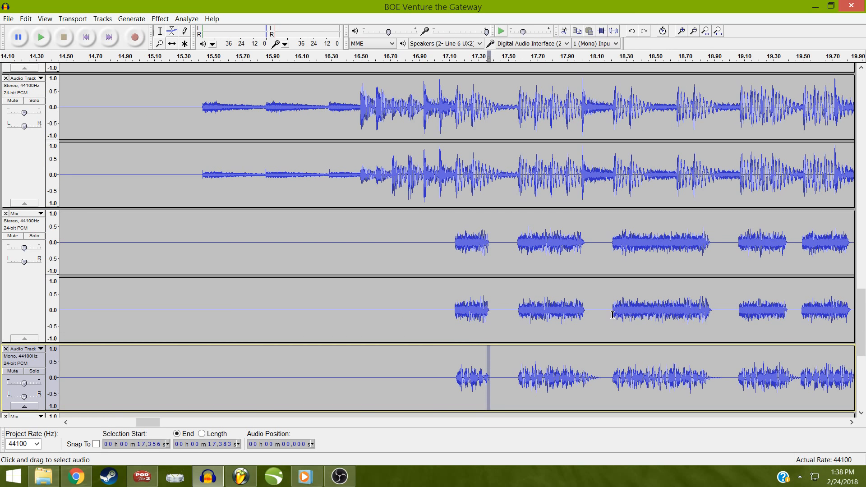
# Silence the gap from 18.019 s to 18.206 s in the mono track only and select the preceding note's end from 17.995 s
pyautogui.moveTo(612, 314); pyautogui.dragTo(583, 374)
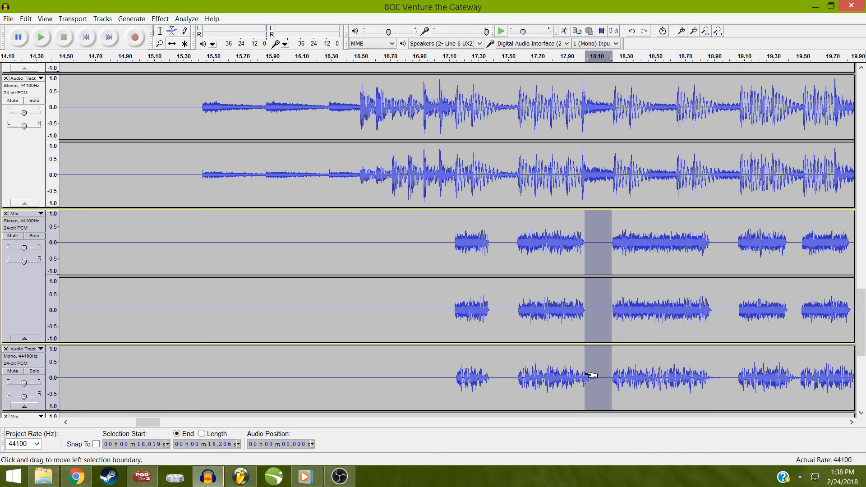
pyautogui.keyDown('ctrl'); pyautogui.click(23, 298); pyautogui.keyUp('ctrl')
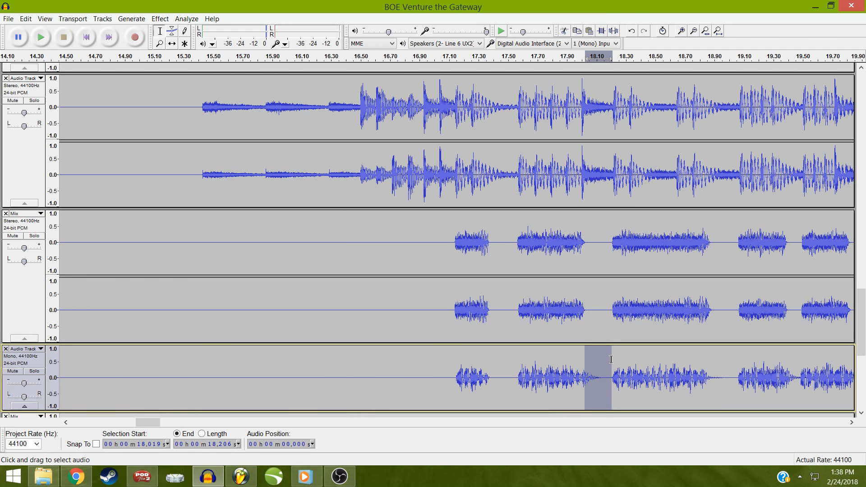
pyautogui.moveTo(607, 372); pyautogui.dragTo(574, 375)
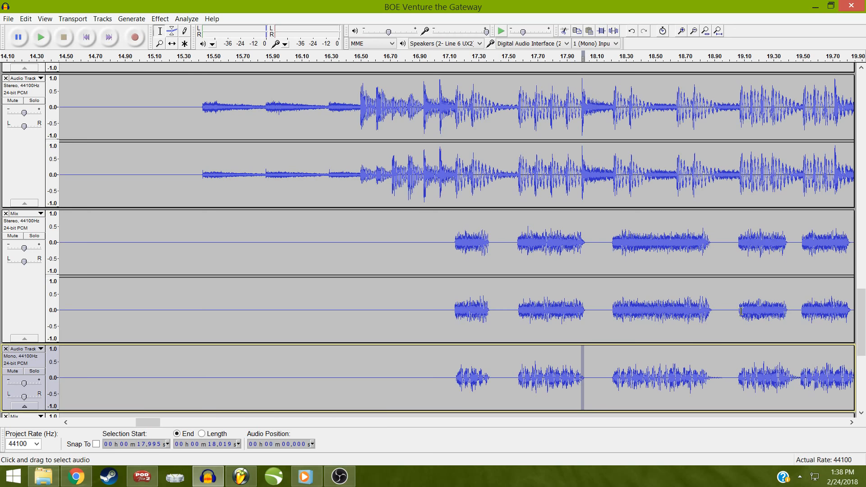
# Silence the gap from 18.869 s to 19.062 s in the mono track only and select the preceding note's end, 18.836 s to 18.875 s
pyautogui.moveTo(738, 311); pyautogui.dragTo(710, 367)
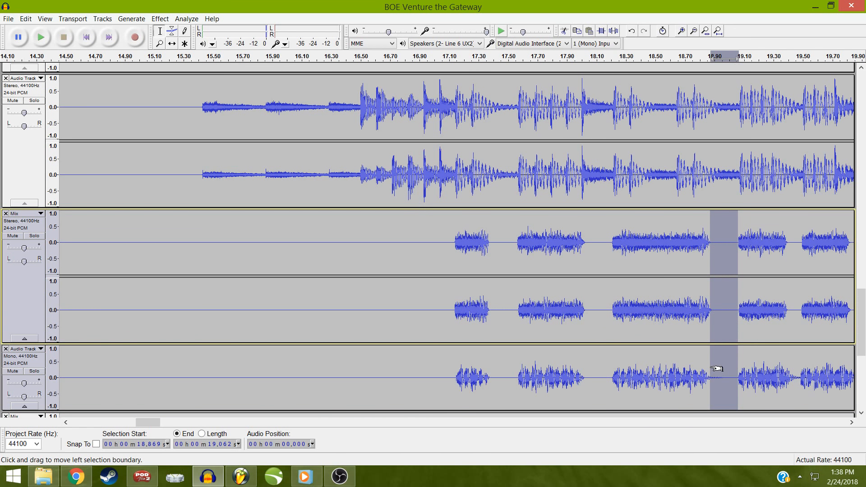
pyautogui.press('Down')
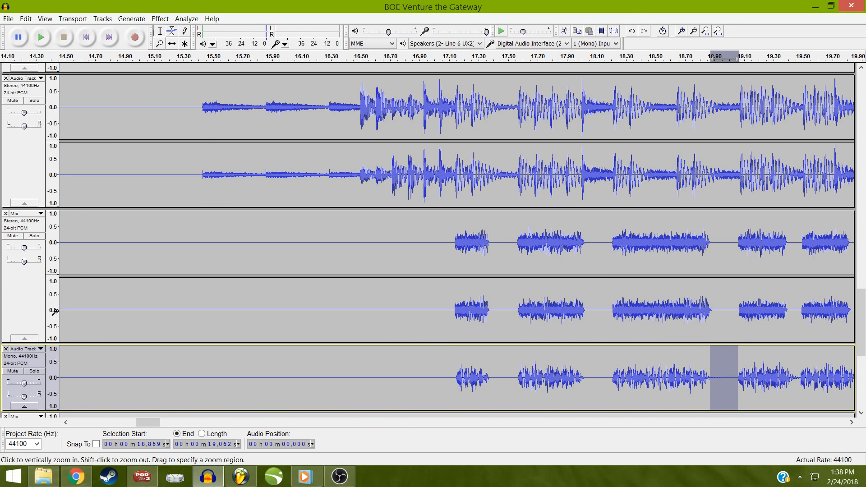
pyautogui.hotkey('ctrl', 'l')
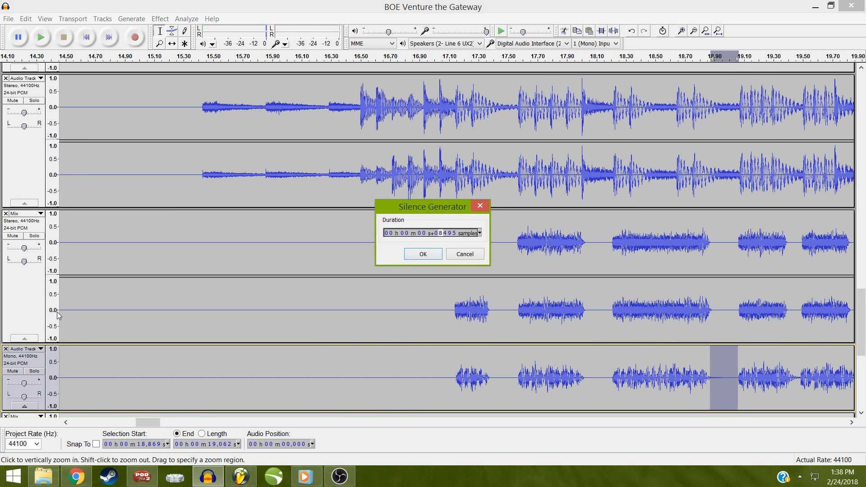
pyautogui.press('Return')
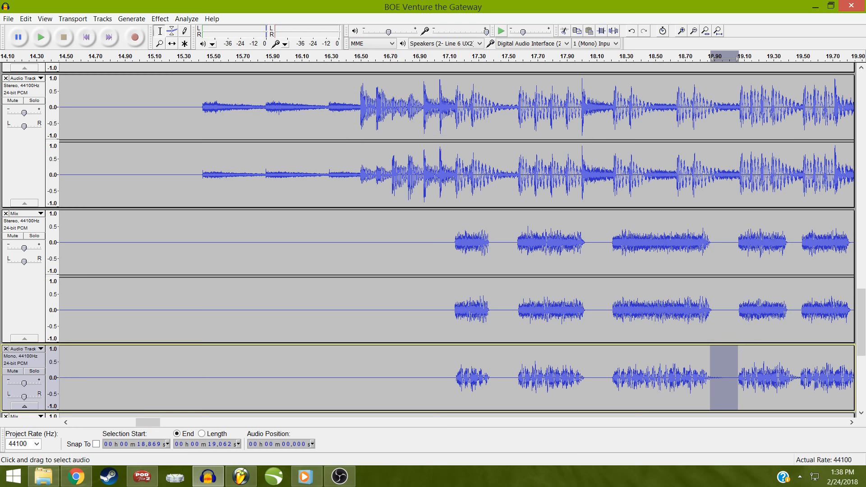
pyautogui.hotkey('alt', 'Tab')
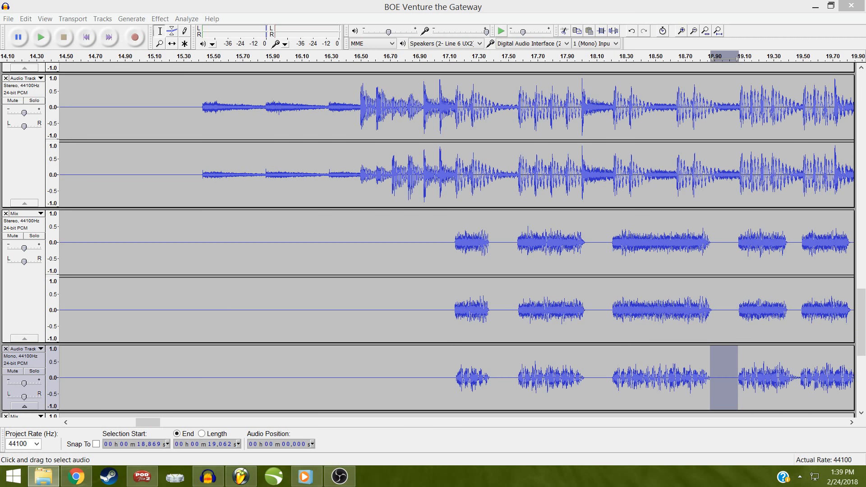
pyautogui.click(636, 387)
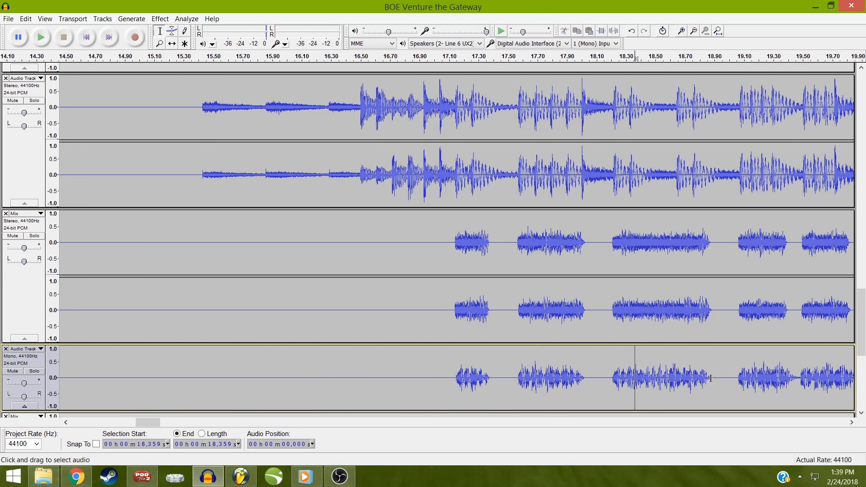
pyautogui.moveTo(711, 381); pyautogui.dragTo(705, 385)
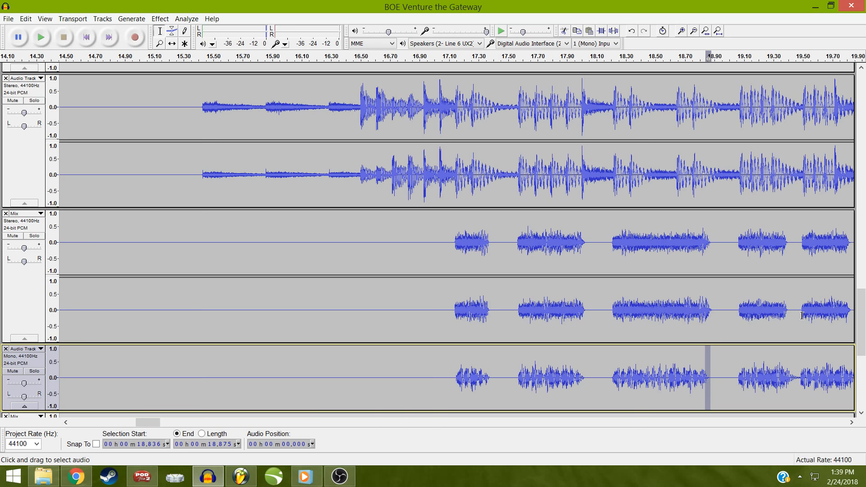
# Silence the gap from 19.392 s to 19.487 s in the mono track only and select the preceding note's end from 19.377 s
pyautogui.moveTo(801, 315); pyautogui.dragTo(789, 371)
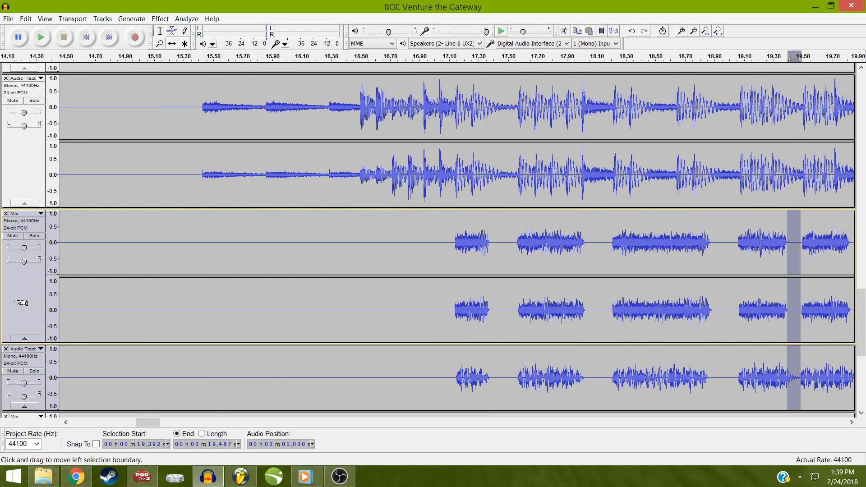
pyautogui.press('Down')
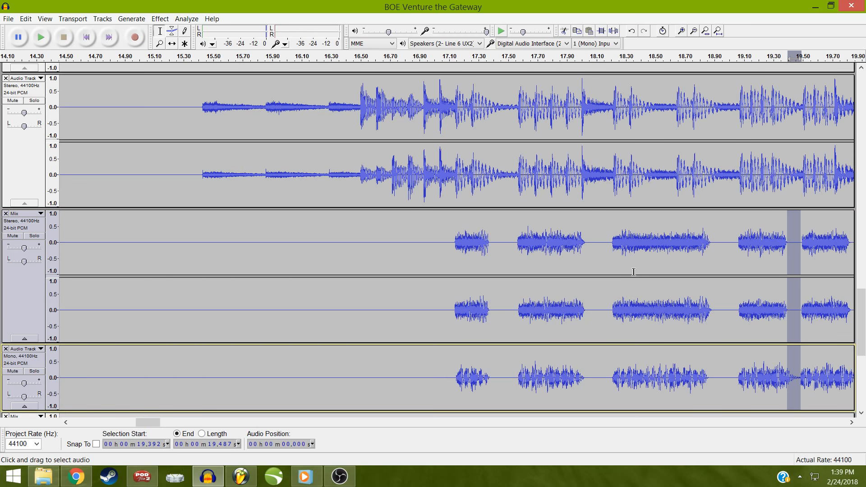
pyautogui.press('Up')
pyautogui.hotkey('shift', 'Down')
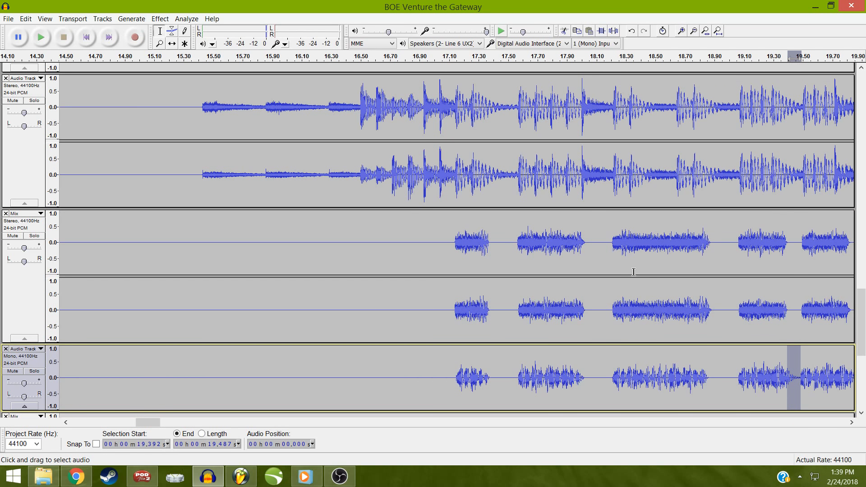
pyautogui.hotkey('ctrl', 'l')
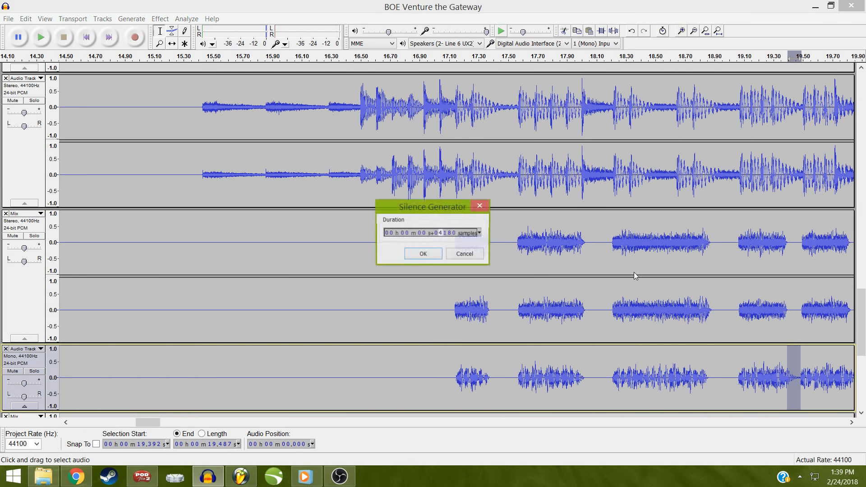
pyautogui.press('Return')
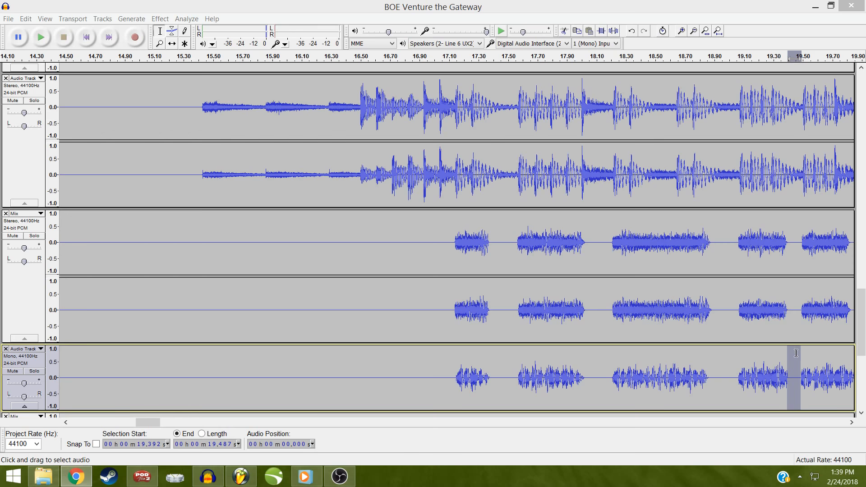
pyautogui.moveTo(794, 352); pyautogui.dragTo(785, 378)
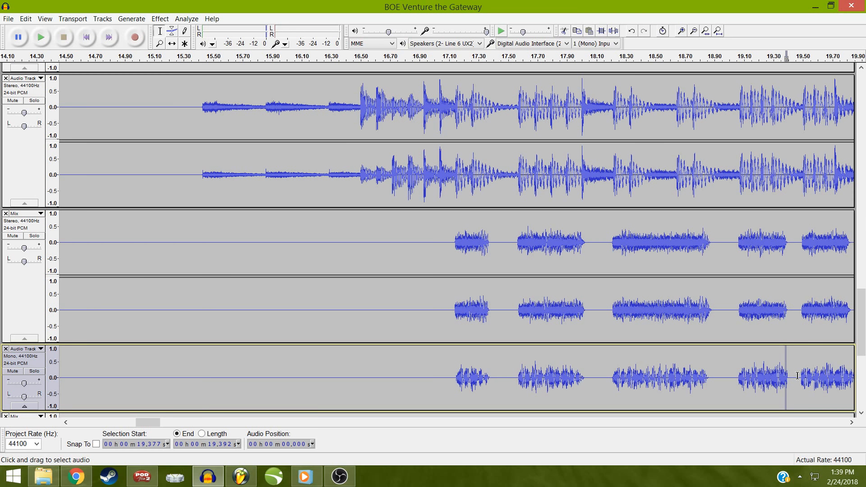
# Silence the gap from 19.823 s to 19.933 s in the mono track only and select the preceding note's end from 19.802 s
pyautogui.moveTo(797, 378); pyautogui.dragTo(857, 378)
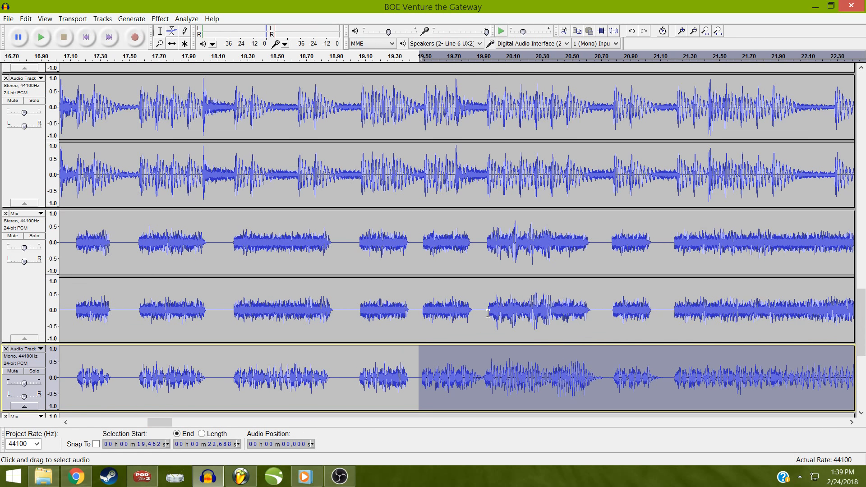
pyautogui.moveTo(488, 313); pyautogui.dragTo(472, 355)
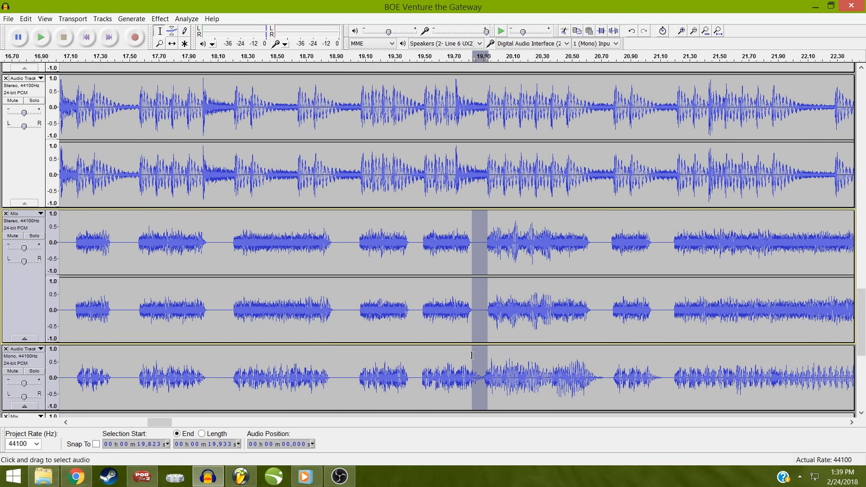
pyautogui.keyDown('ctrl'); pyautogui.click(17, 317); pyautogui.keyUp('ctrl')
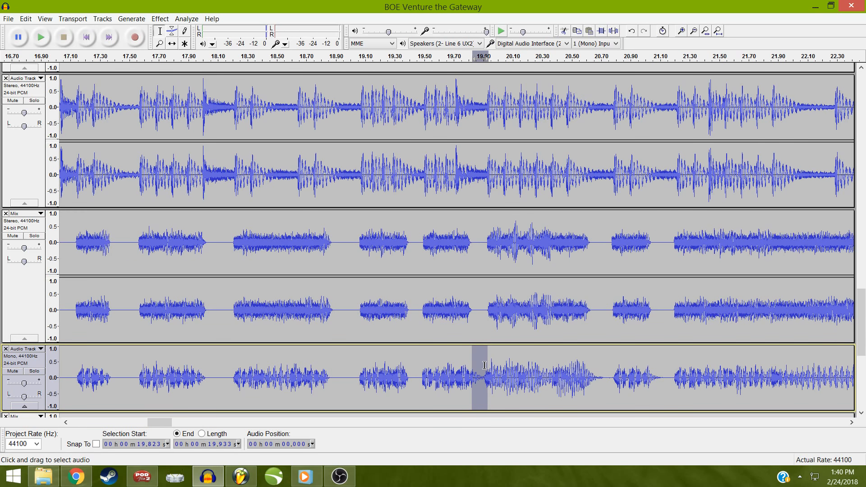
pyautogui.click(681, 31)
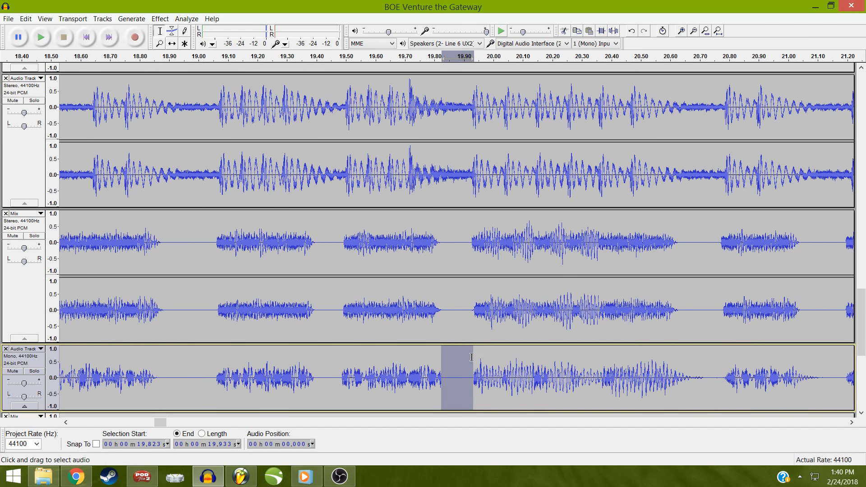
pyautogui.moveTo(469, 363); pyautogui.dragTo(435, 384)
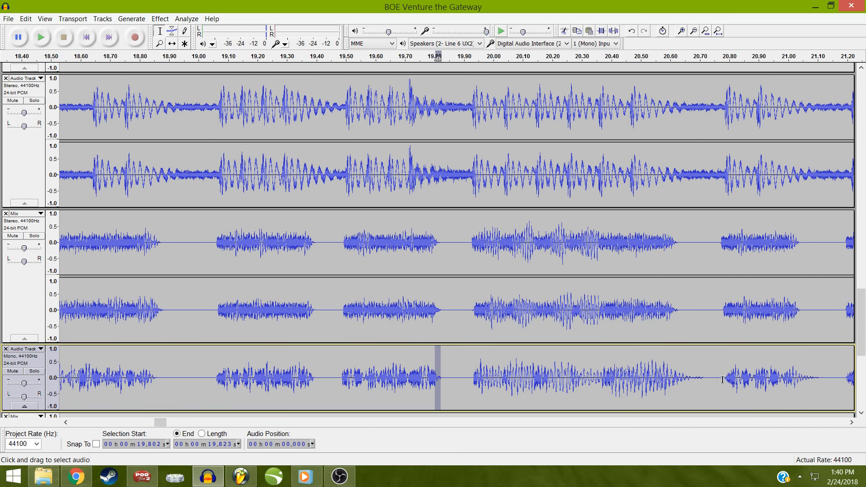
# Silence the gap from 20.629 s to 20.774 s in the mono track only and select the preceding note's end from 20.606 s
pyautogui.moveTo(724, 379); pyautogui.dragTo(678, 336)
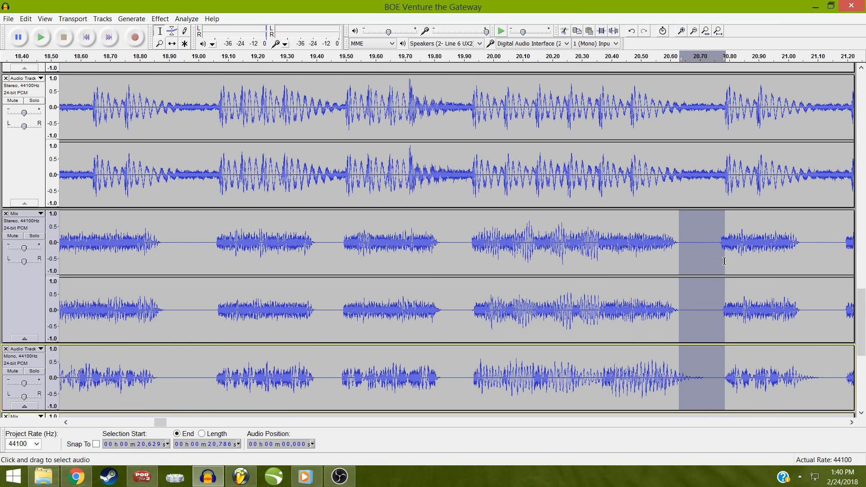
pyautogui.moveTo(724, 261); pyautogui.dragTo(721, 276)
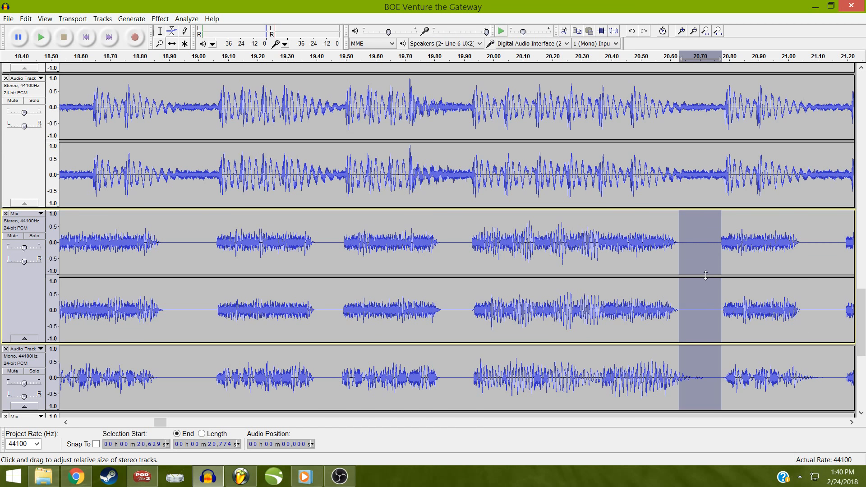
pyautogui.keyDown('shift'); pyautogui.click(36, 301); pyautogui.keyUp('shift')
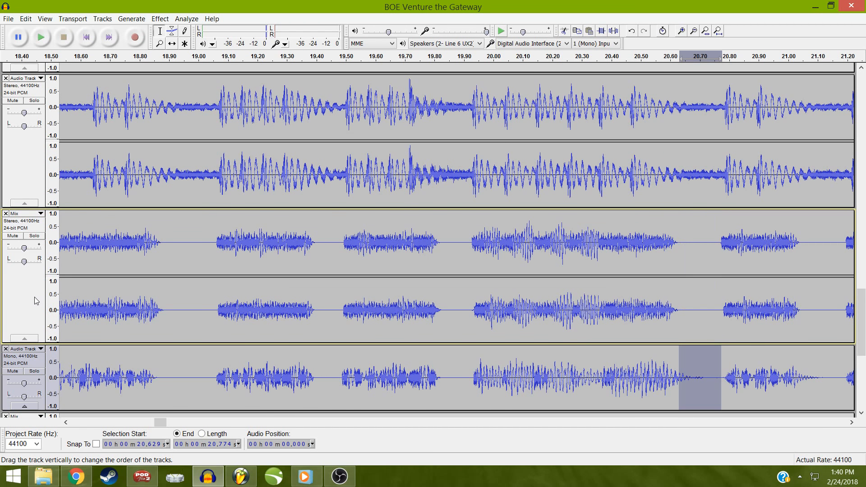
pyautogui.hotkey('ctrl', 's')
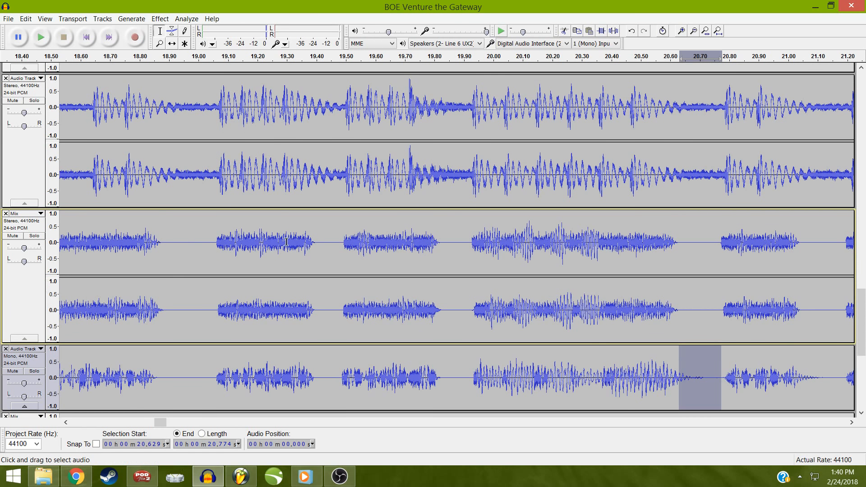
pyautogui.click(717, 361)
pyautogui.moveTo(713, 362); pyautogui.dragTo(676, 378)
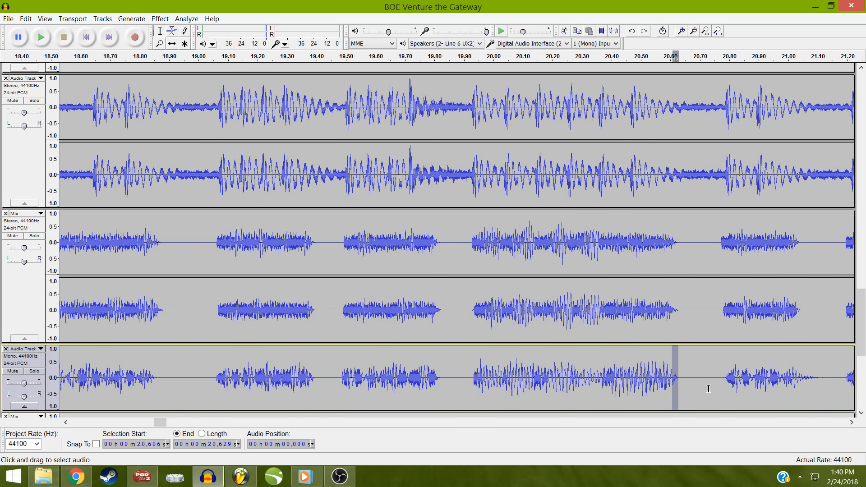
# Select the gap from 21.037 s to 21.192 s across the stereo mix and the mono track and generate silence over it
pyautogui.moveTo(748, 378); pyautogui.dragTo(857, 378)
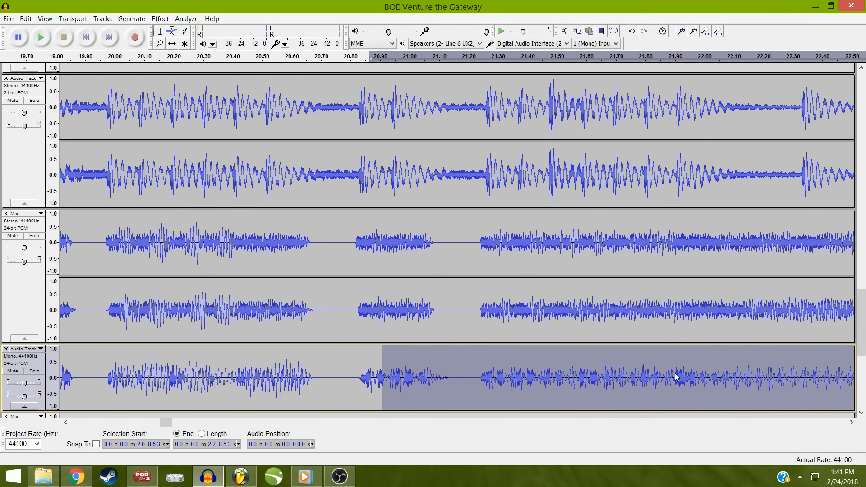
pyautogui.click(469, 378)
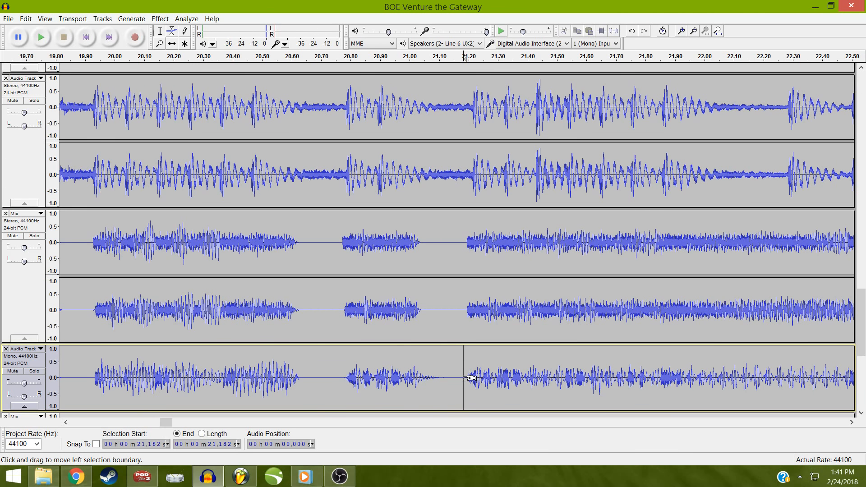
pyautogui.moveTo(466, 377)
pyautogui.mouseDown()
pyautogui.moveTo(442, 310)
pyautogui.moveTo(419, 309)
pyautogui.mouseUp()
pyautogui.click(419, 306)
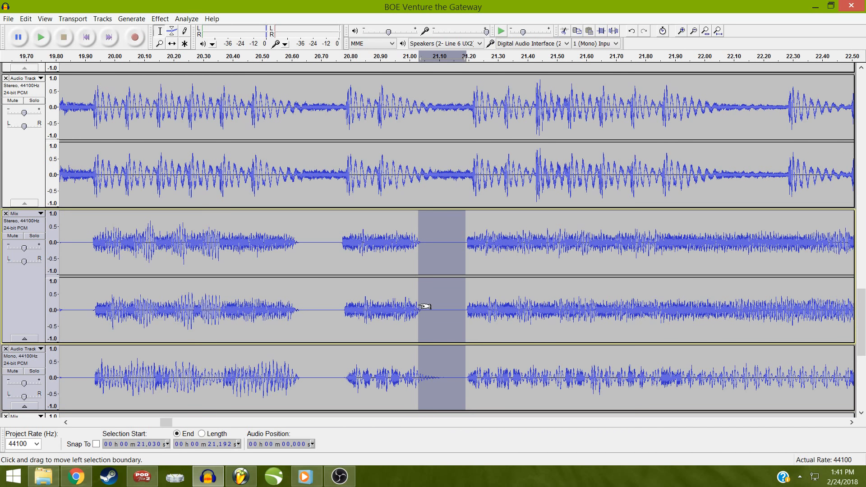
pyautogui.moveTo(420, 306); pyautogui.dragTo(421, 310)
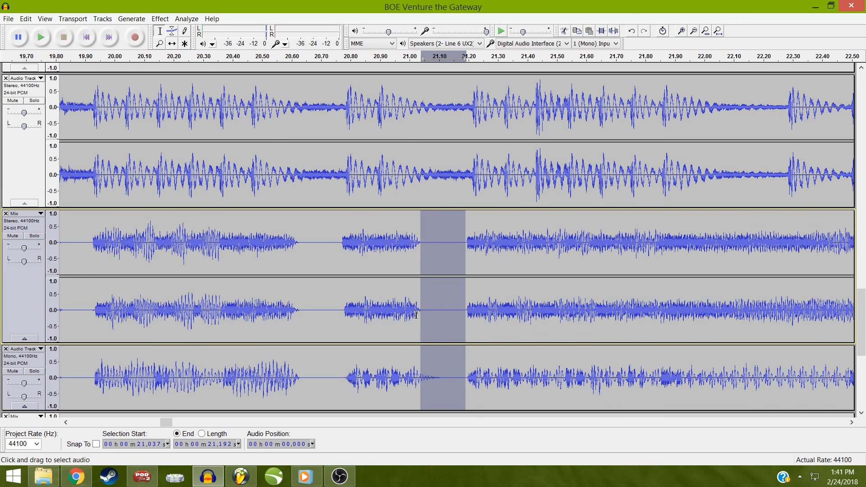
pyautogui.hotkey('ctrl', 'l')
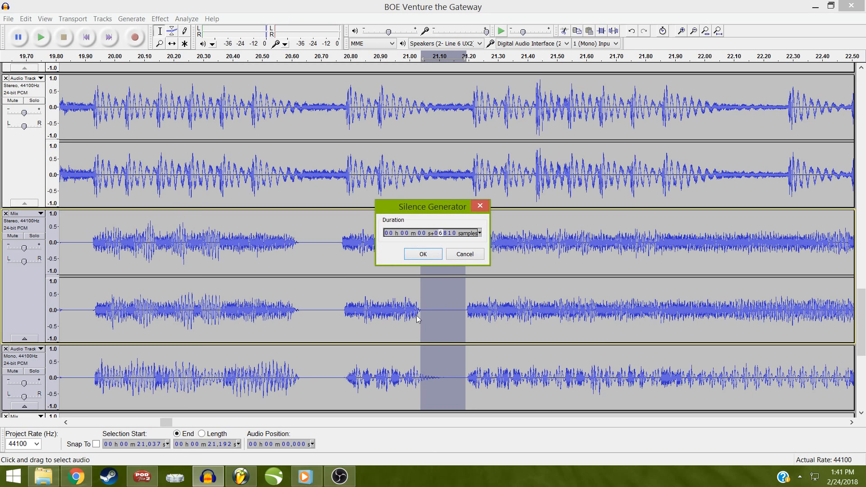
pyautogui.press('Return')
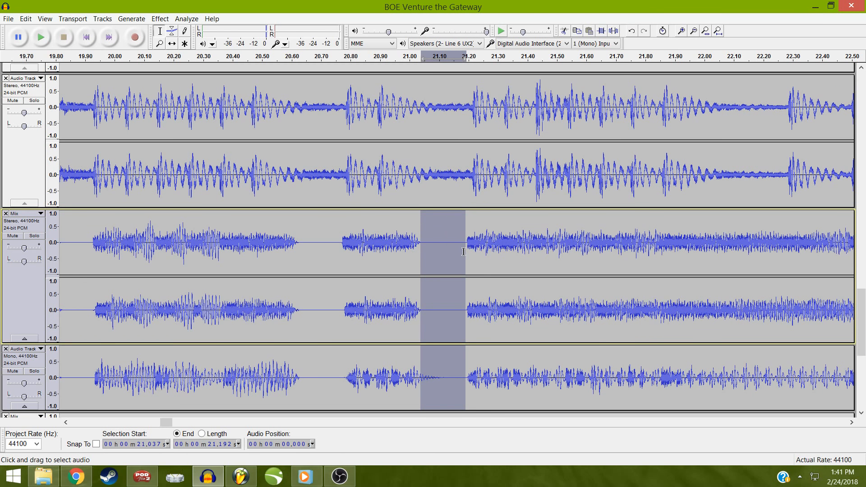
# Select the preceding note's end from 21.022 s to 21.037 s across the stereo mix and the mono track
pyautogui.moveTo(466, 252); pyautogui.dragTo(409, 256)
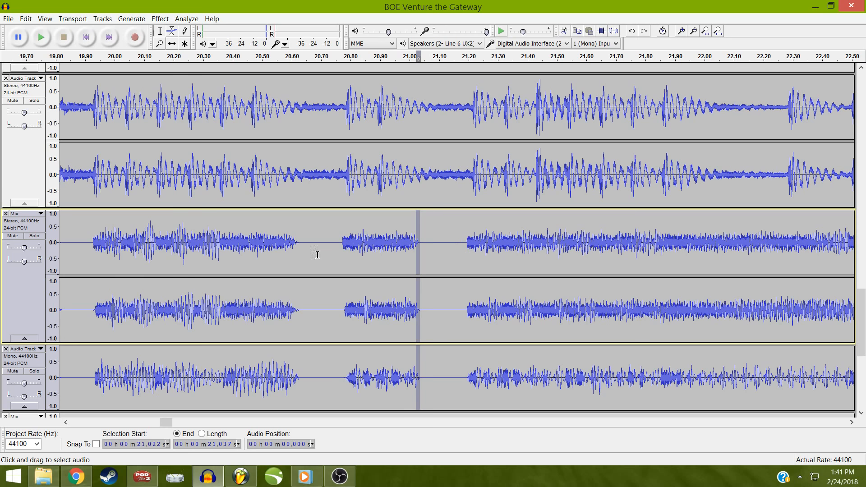
# Silence the gap from 24.690 s to 25.495 s in the mono track only and select the preceding note's end from 24.662 s
pyautogui.moveTo(333, 247); pyautogui.dragTo(591, 356)
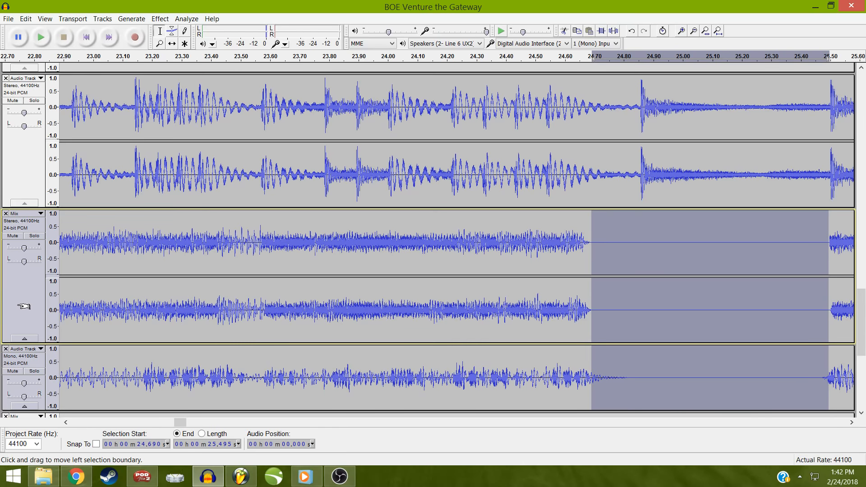
pyautogui.press('Down')
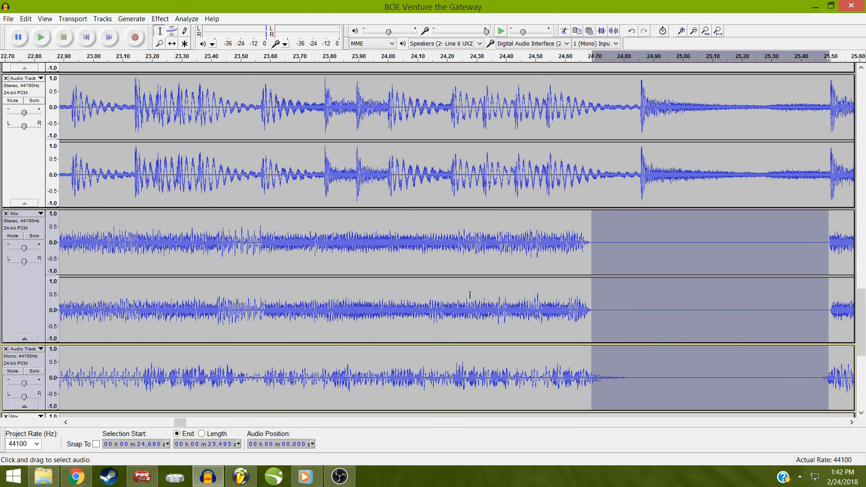
pyautogui.hotkey('shift', 'Down')
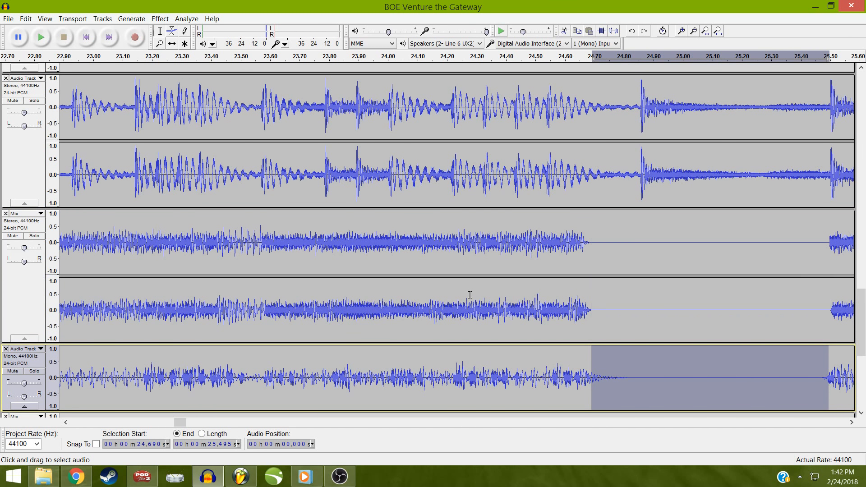
pyautogui.hotkey('ctrl', 'l')
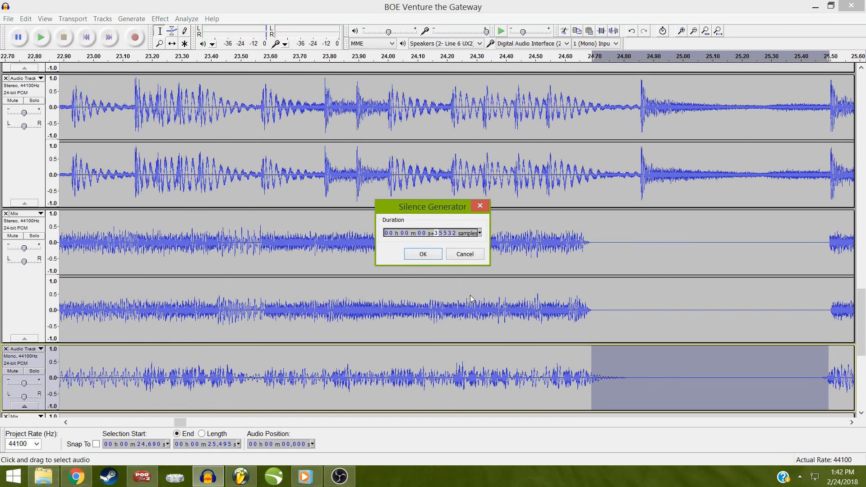
pyautogui.press('Return')
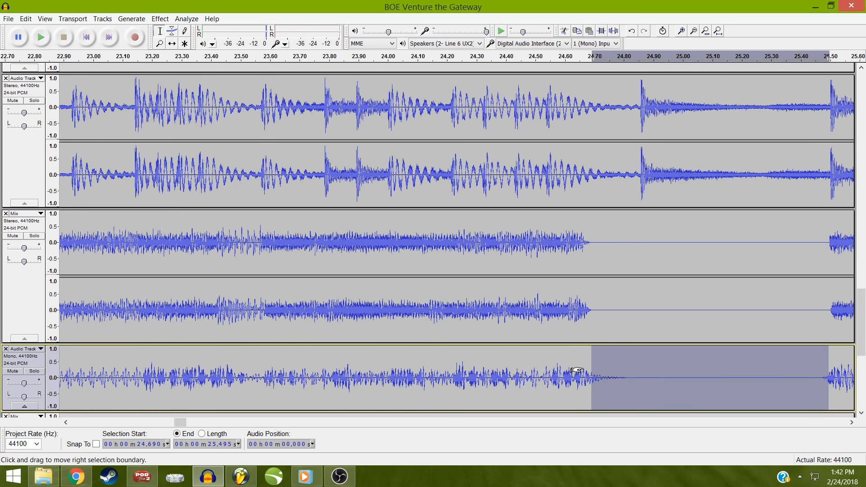
pyautogui.moveTo(582, 370); pyautogui.dragTo(592, 370)
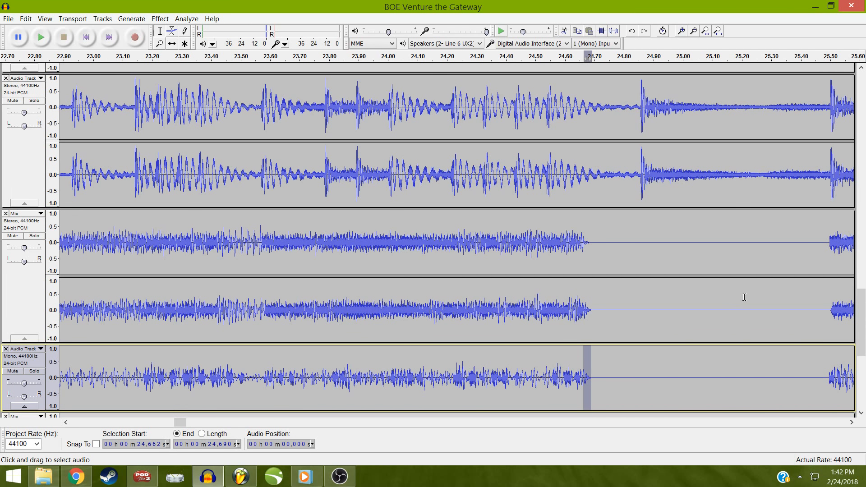
# Silence the gap from 26.252 s to 26.347 s in the mono track only and select the preceding note's end from 26.235 s
pyautogui.click(449, 307)
pyautogui.moveTo(459, 309); pyautogui.dragTo(859, 316)
pyautogui.moveTo(865, 248); pyautogui.dragTo(865, 248)
pyautogui.moveTo(606, 249)
pyautogui.mouseDown()
pyautogui.moveTo(579, 316)
pyautogui.moveTo(571, 350)
pyautogui.moveTo(579, 349)
pyautogui.mouseUp()
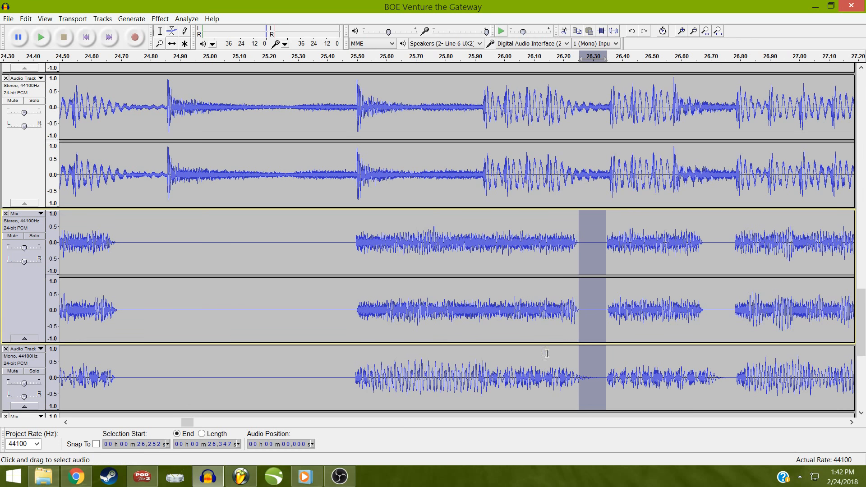
pyautogui.press('Down')
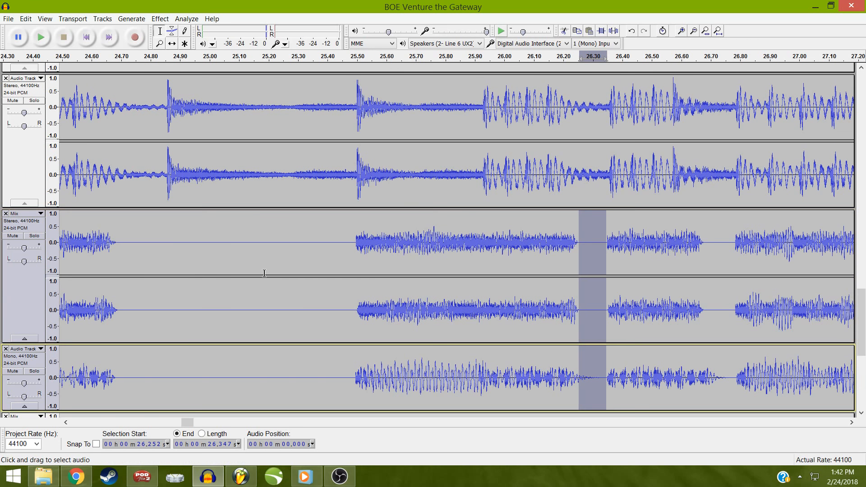
pyautogui.press('Up')
pyautogui.hotkey('shift', 'Down')
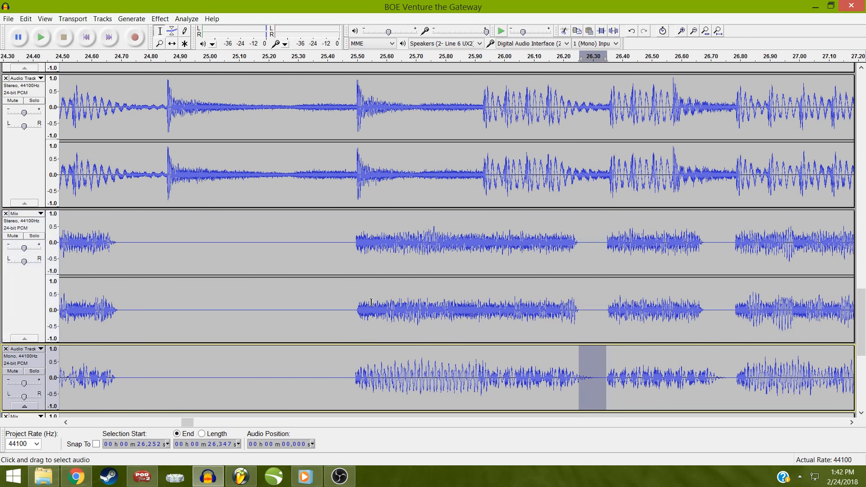
pyautogui.hotkey('ctrl', 'l')
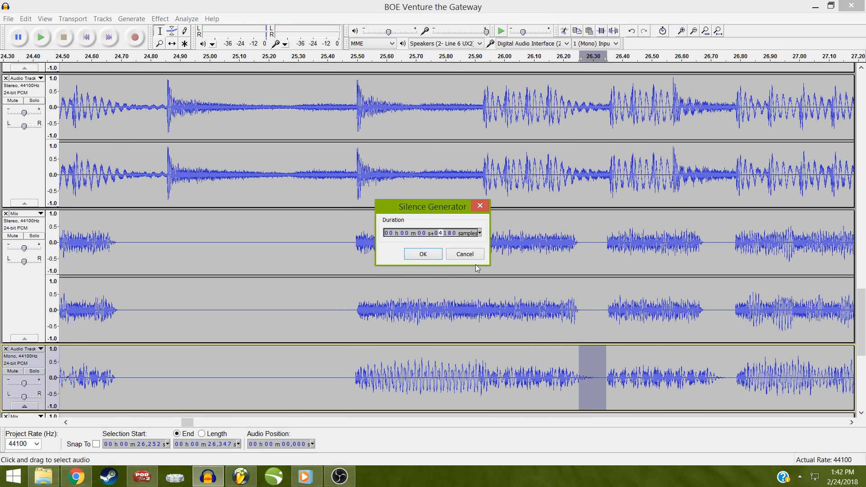
pyautogui.press('Return')
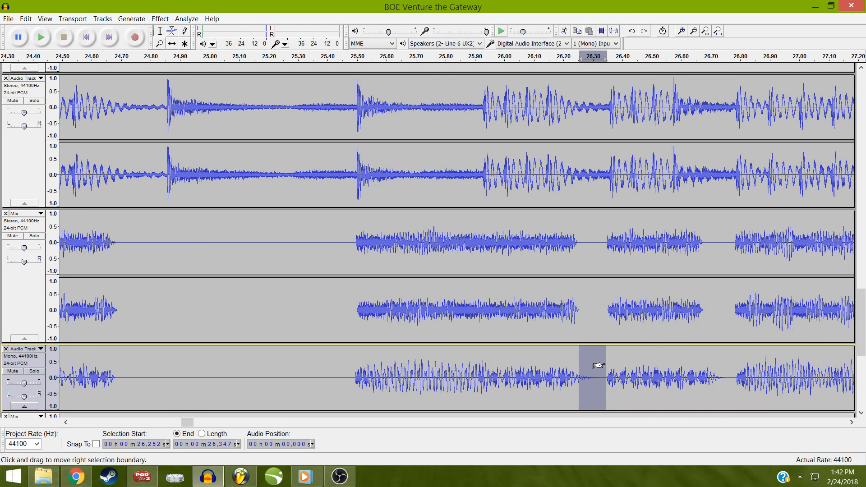
pyautogui.moveTo(604, 366); pyautogui.dragTo(574, 380)
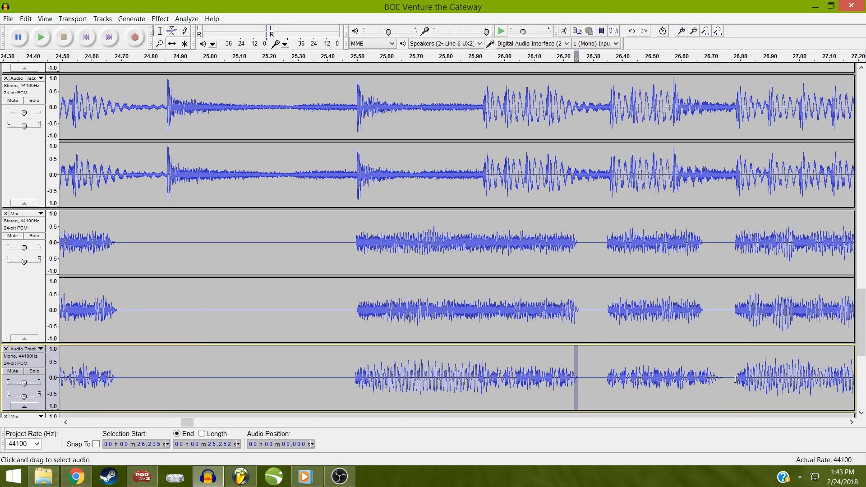
# Silence the gap from 26.676 s to 26.786 s across the stereo mix and mono track and select the preceding note's end from 26.660 s
pyautogui.moveTo(736, 378); pyautogui.dragTo(704, 307)
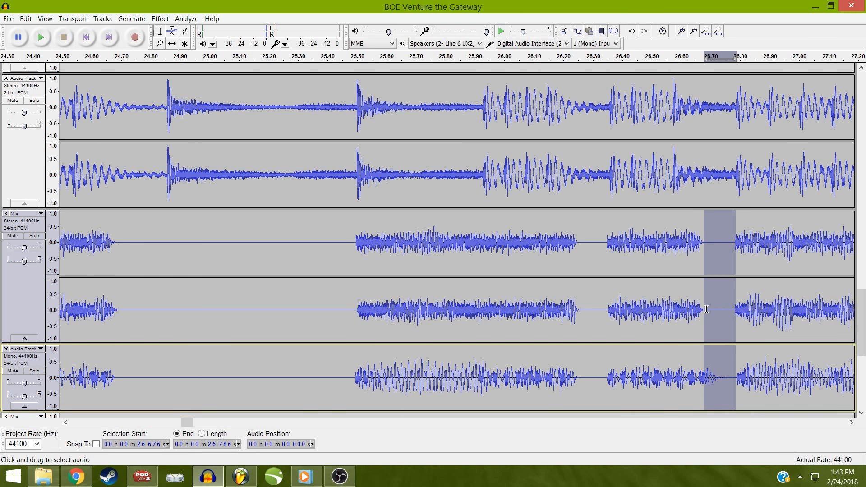
pyautogui.press('Up')
pyautogui.hotkey('ctrl', 'l')
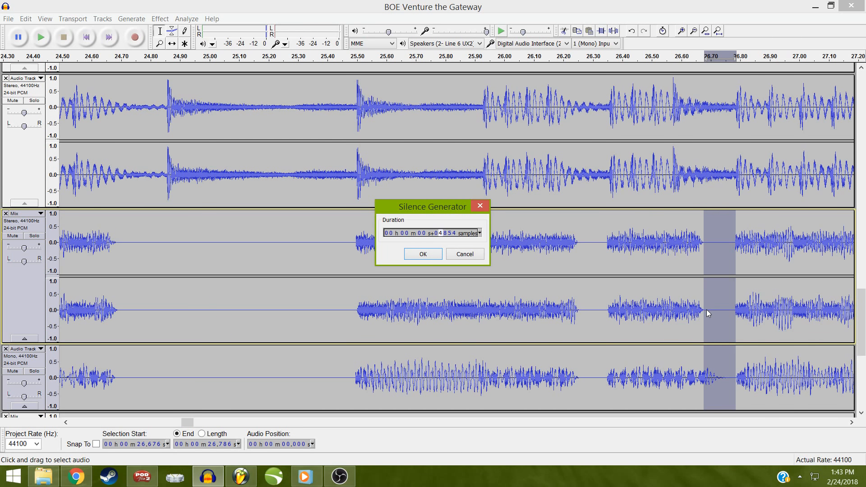
pyautogui.press('Return')
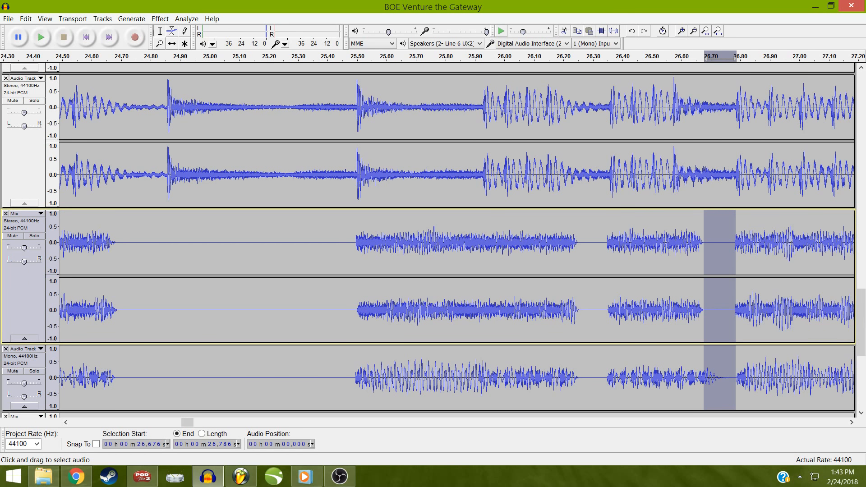
pyautogui.hotkey('ctrl', 'l')
pyautogui.moveTo(734, 293)
pyautogui.mouseDown()
pyautogui.moveTo(690, 307)
pyautogui.moveTo(699, 306)
pyautogui.mouseUp()
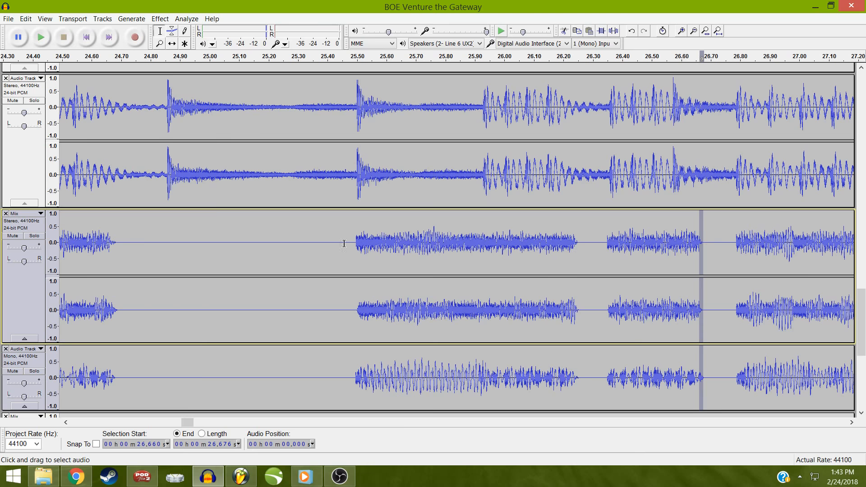
# Silence the gap from 27.458 s to 27.633 s in the stereo mix and mono track and repeat the last effect on the note's end from 27.432 s
pyautogui.moveTo(351, 241); pyautogui.dragTo(863, 246)
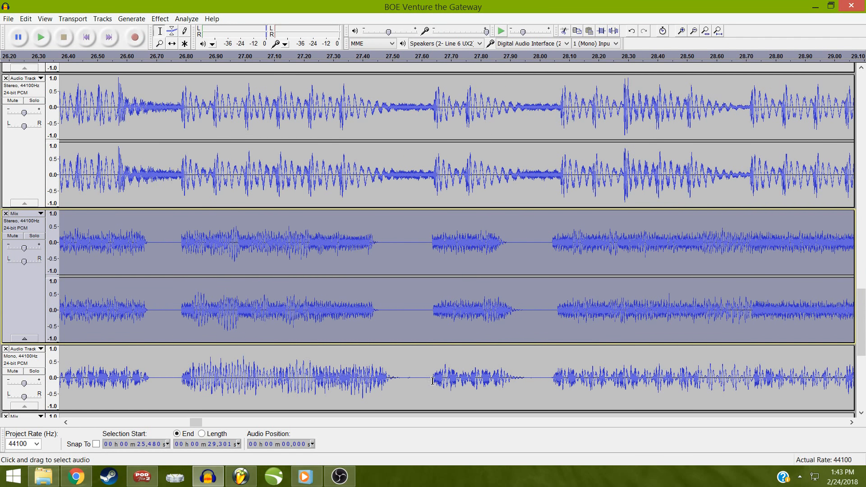
pyautogui.moveTo(431, 374); pyautogui.dragTo(379, 305)
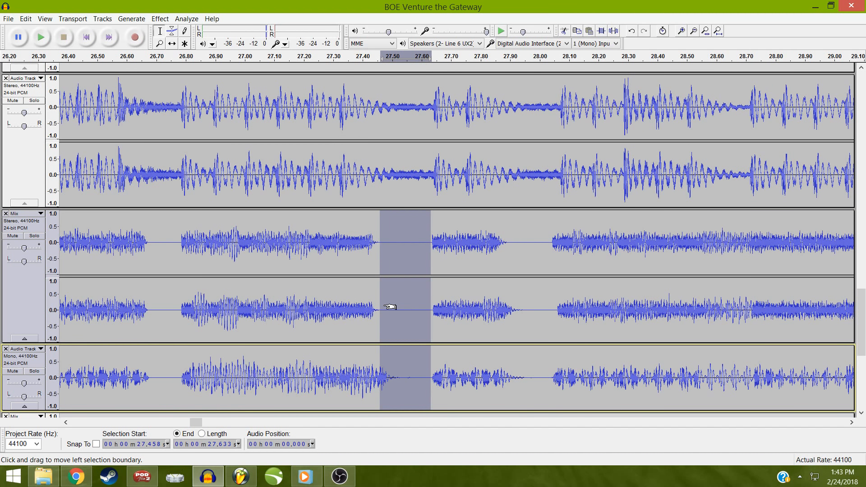
pyautogui.press('Up')
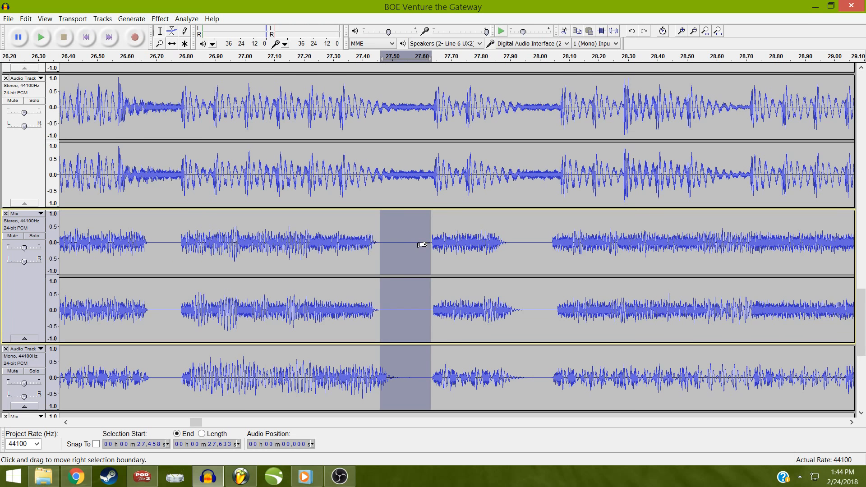
pyautogui.hotkey('alt', 'g')
pyautogui.press('s')
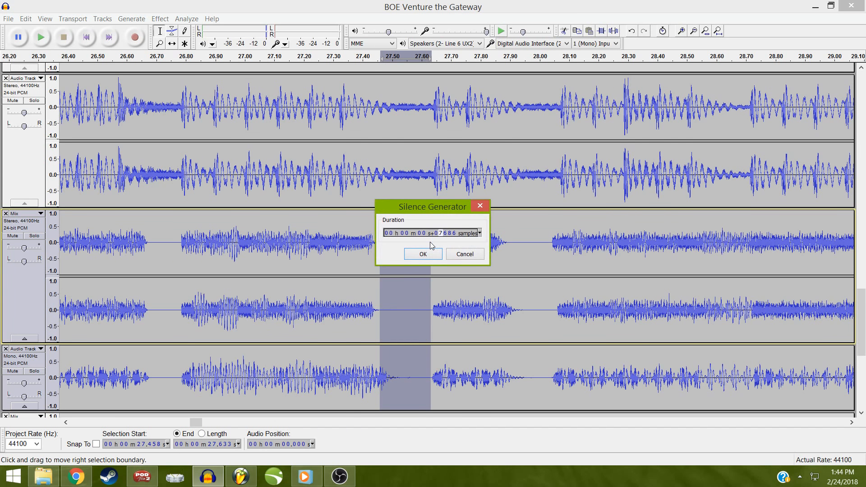
pyautogui.press('Return')
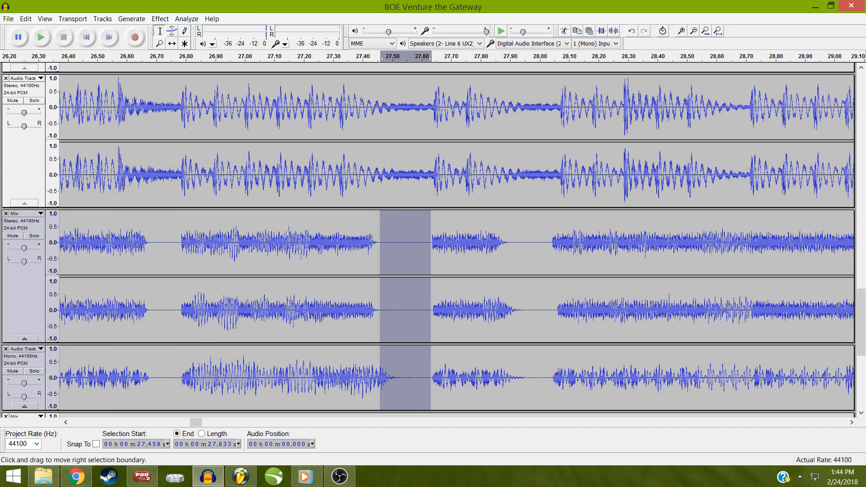
pyautogui.hotkey('alt', 'Tab')
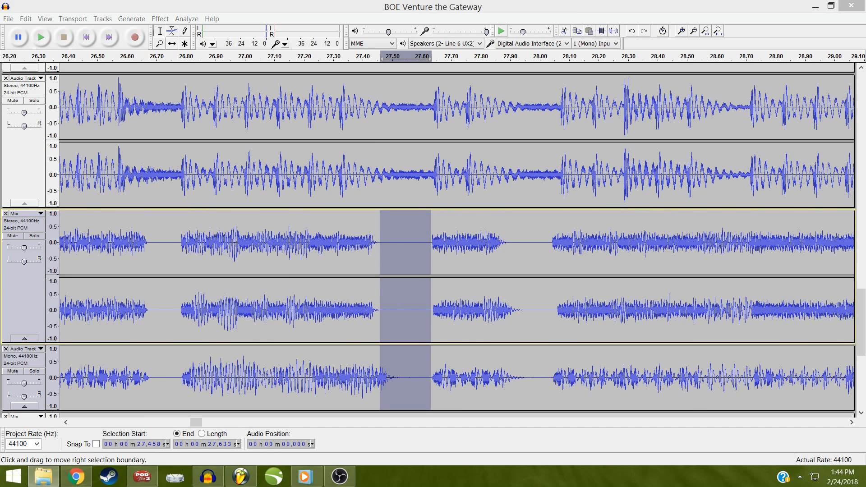
pyautogui.hotkey('alt', 'Tab')
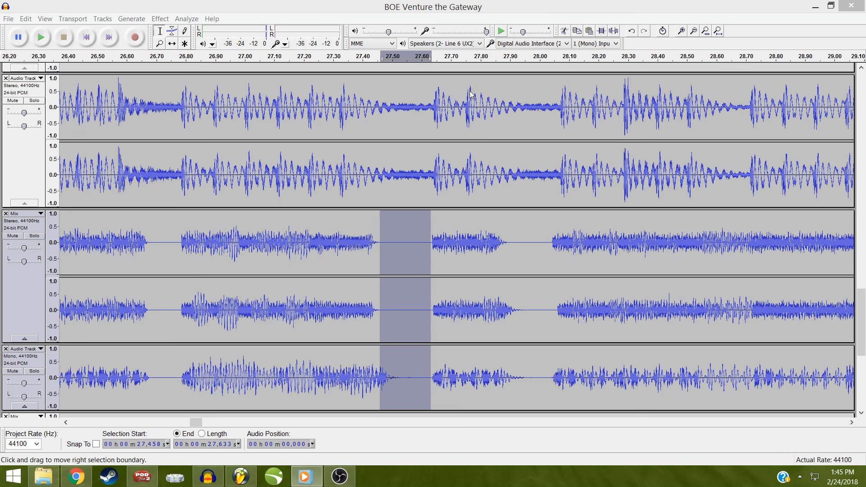
pyautogui.hotkey('alt', 'Tab')
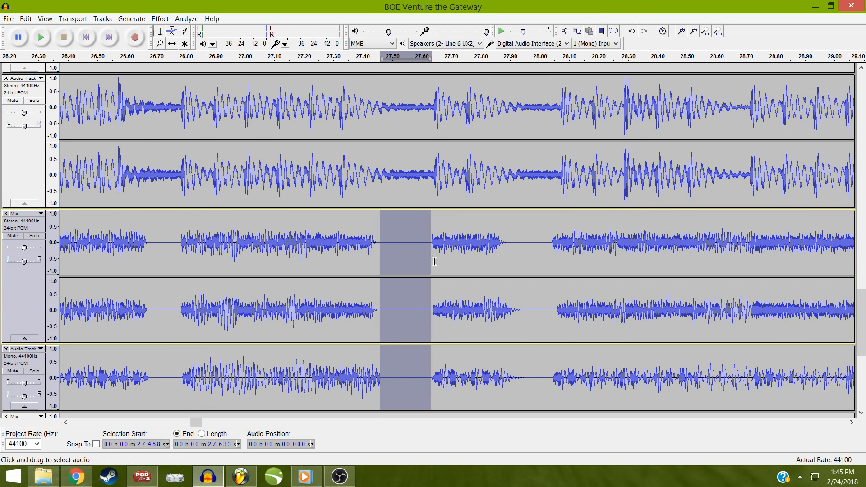
pyautogui.moveTo(423, 257); pyautogui.dragTo(372, 269)
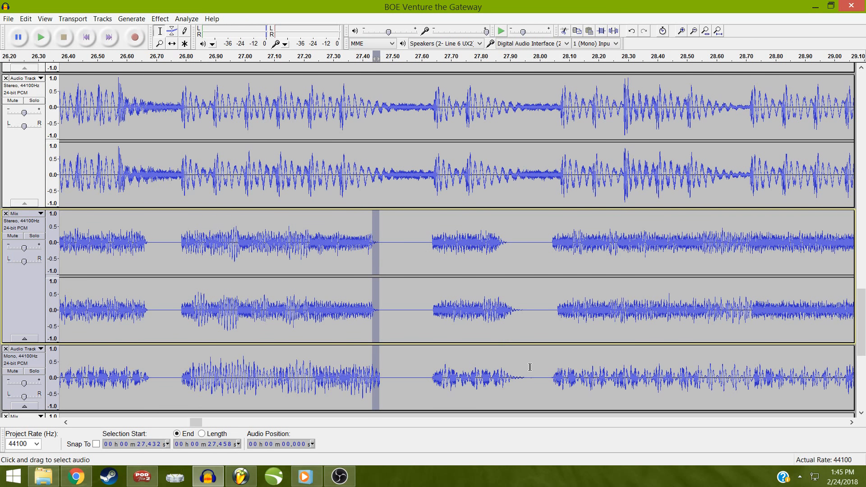
pyautogui.hotkey('ctrl', 'r')
# Silence the gap from 27.903 s to 28.055 s in both guitar tracks and repeat the last effect on the note's end from 27.876 s
pyautogui.moveTo(556, 309); pyautogui.dragTo(510, 375)
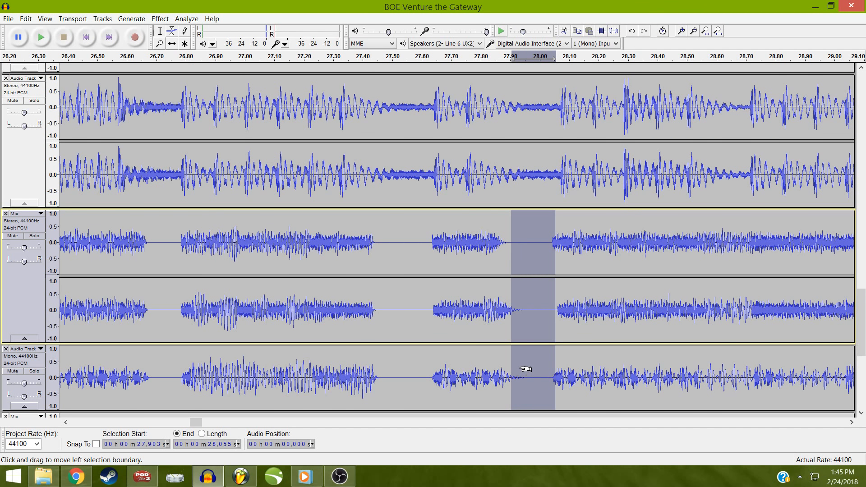
pyautogui.click(525, 369)
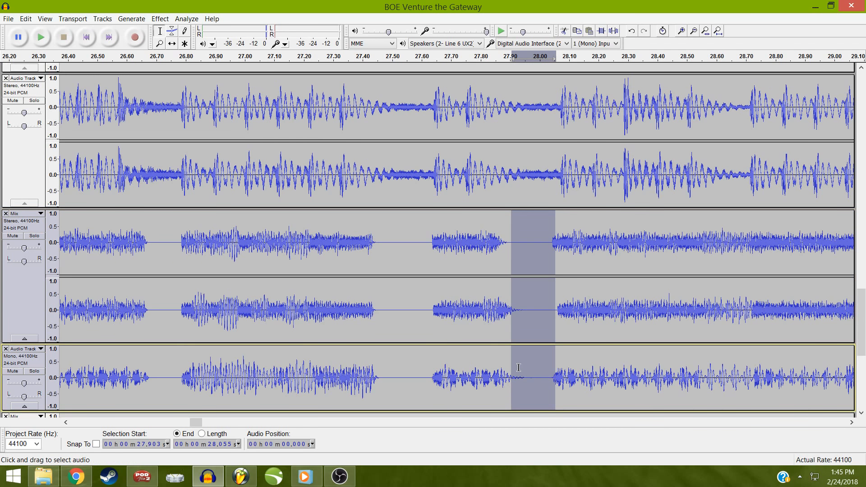
pyautogui.hotkey('ctrl', 'l')
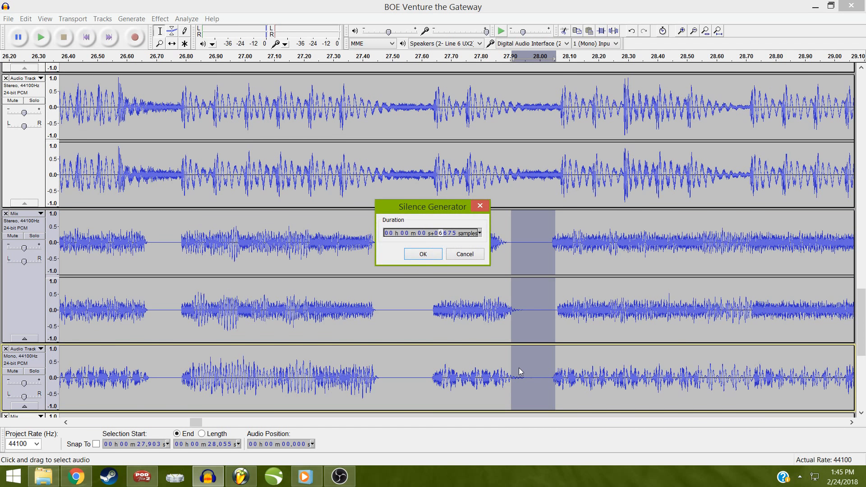
pyautogui.press('Return')
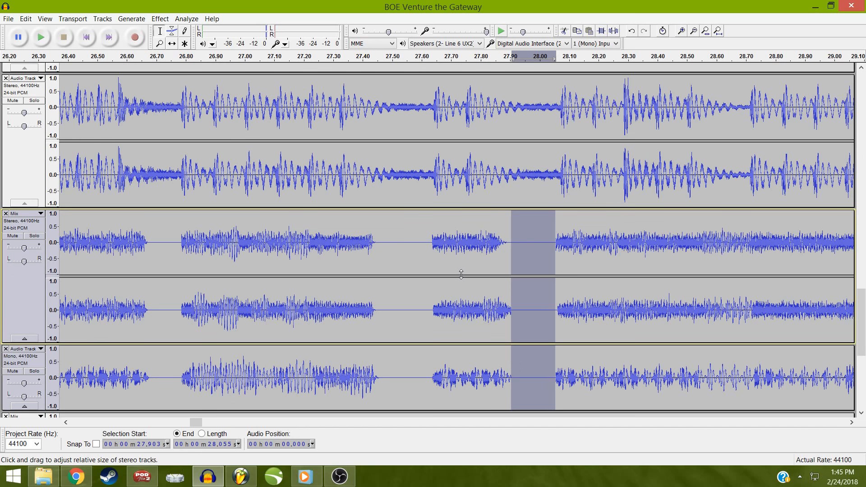
pyautogui.moveTo(549, 241); pyautogui.dragTo(496, 261)
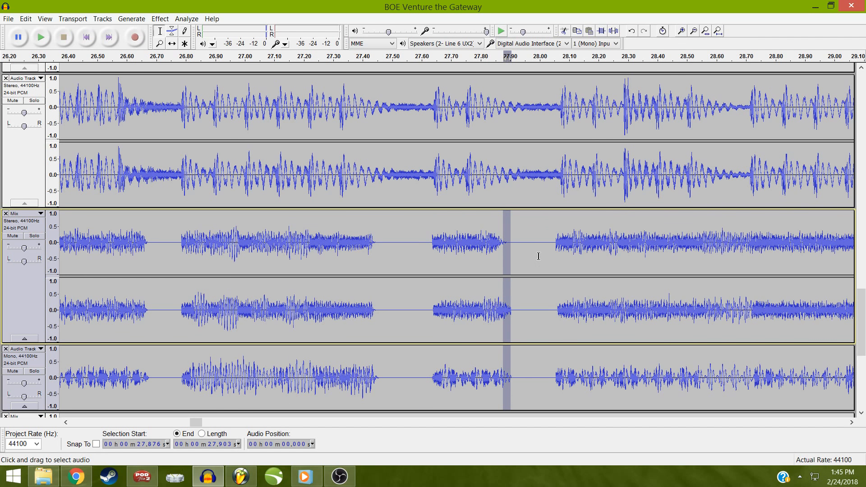
pyautogui.hotkey('ctrl', 'r')
pyautogui.hotkey('ctrl', 'r')
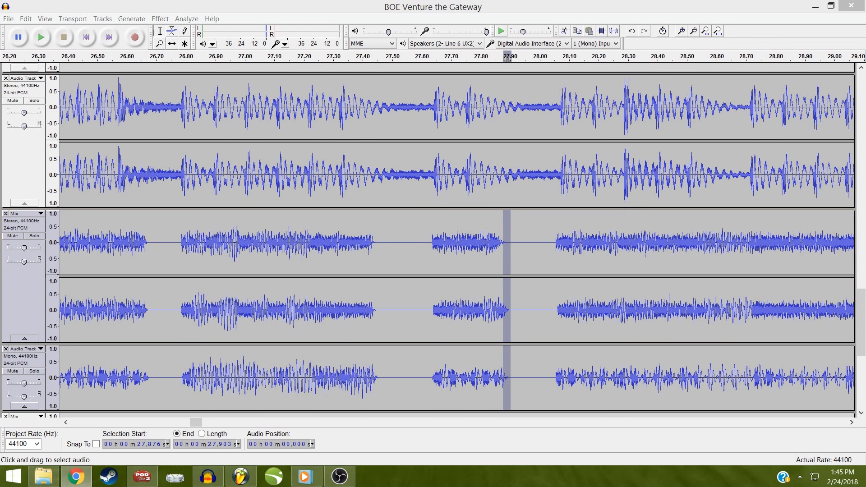
# Select the stereo mix from 28.058 s to 31.227 s to inspect its end and fit the whole project in the window
pyautogui.moveTo(558, 303); pyautogui.dragTo(862, 291)
pyautogui.moveTo(865, 276); pyautogui.dragTo(865, 276)
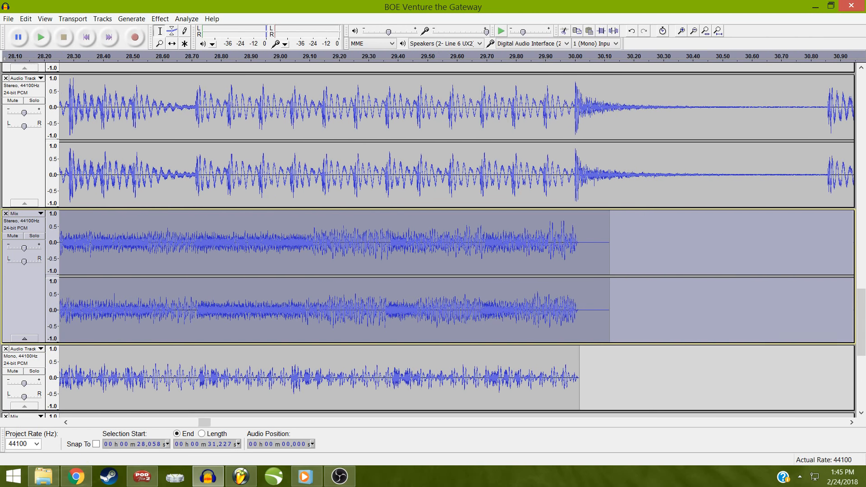
pyautogui.hotkey('alt', 'Tab')
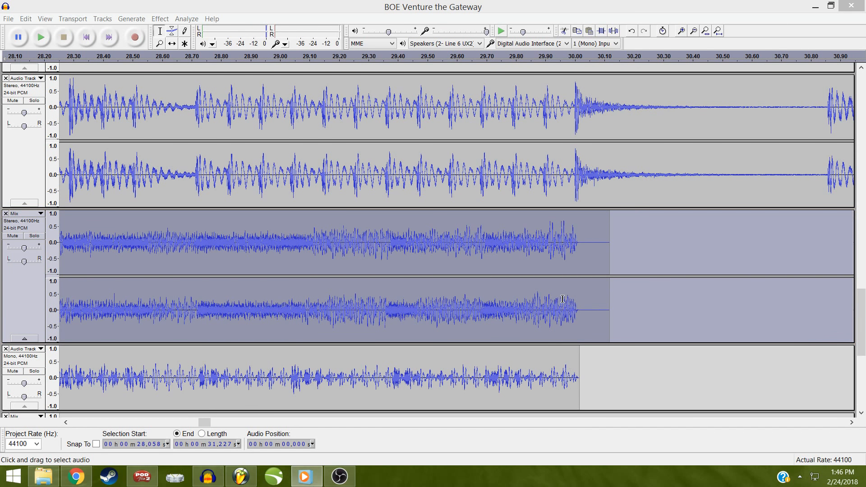
pyautogui.click(718, 30)
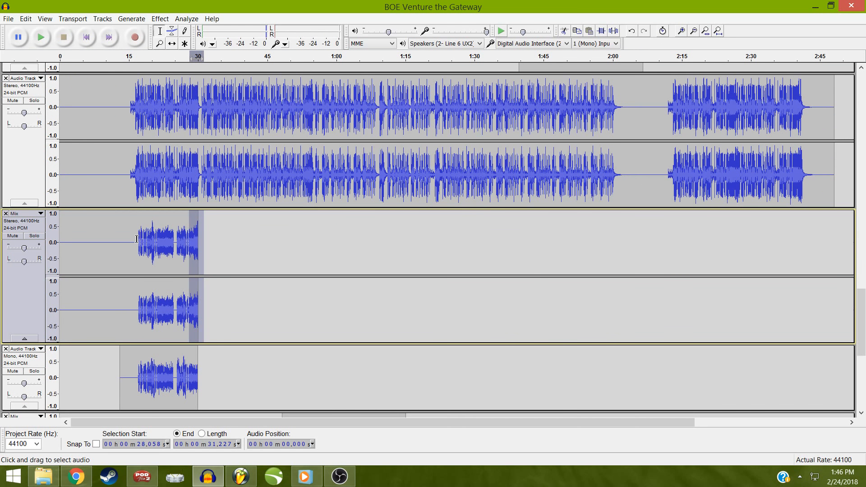
# Lower the mono audio track's gain slightly and play the project from about 14.2 s to check the balance
pyautogui.click(135, 243)
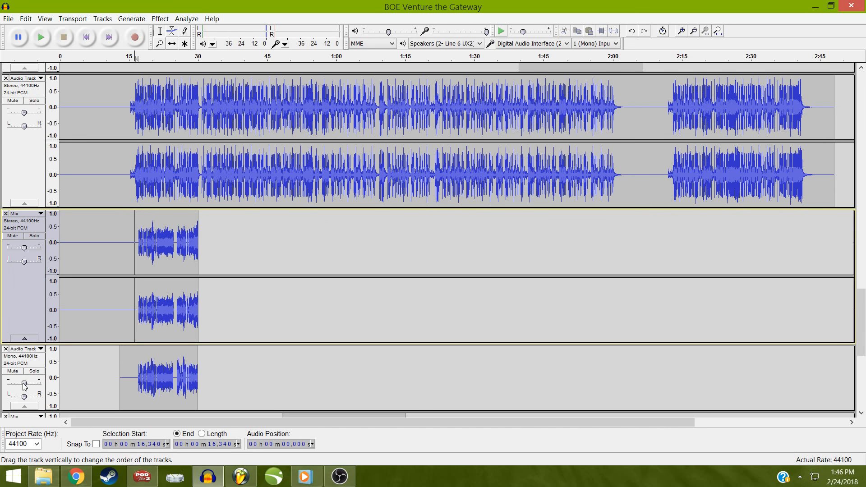
pyautogui.moveTo(25, 386); pyautogui.dragTo(24, 388)
pyautogui.click(125, 189)
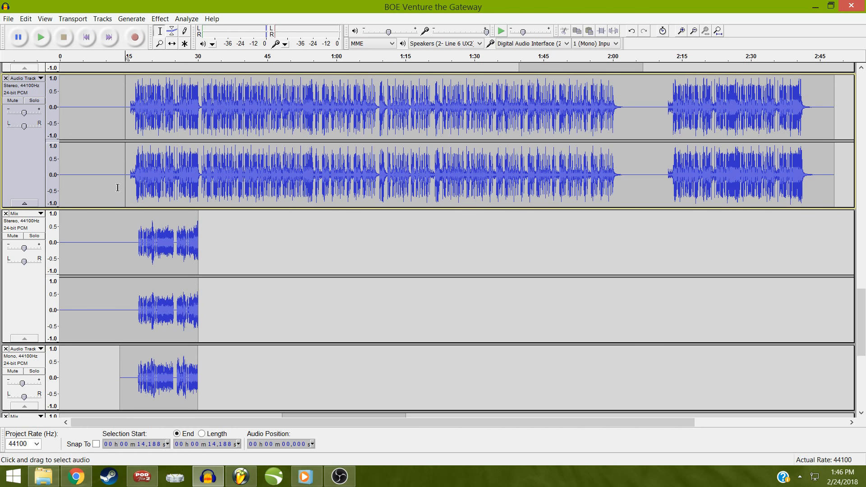
pyautogui.press('space')
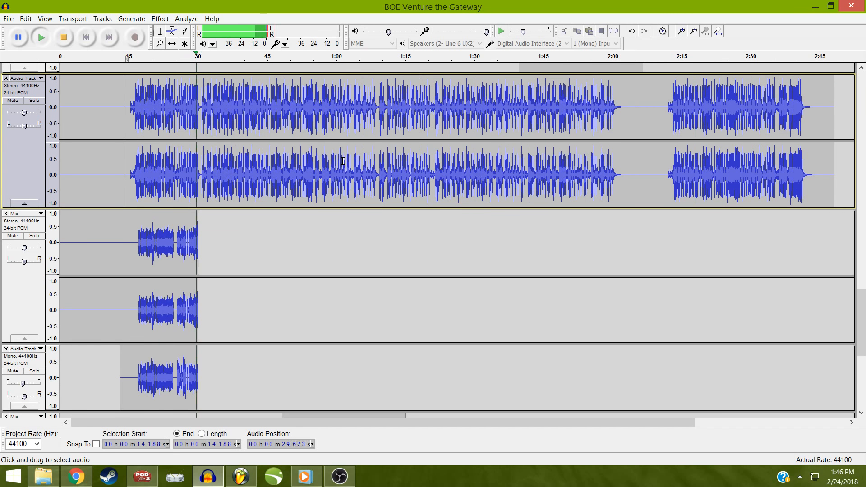
pyautogui.press('space')
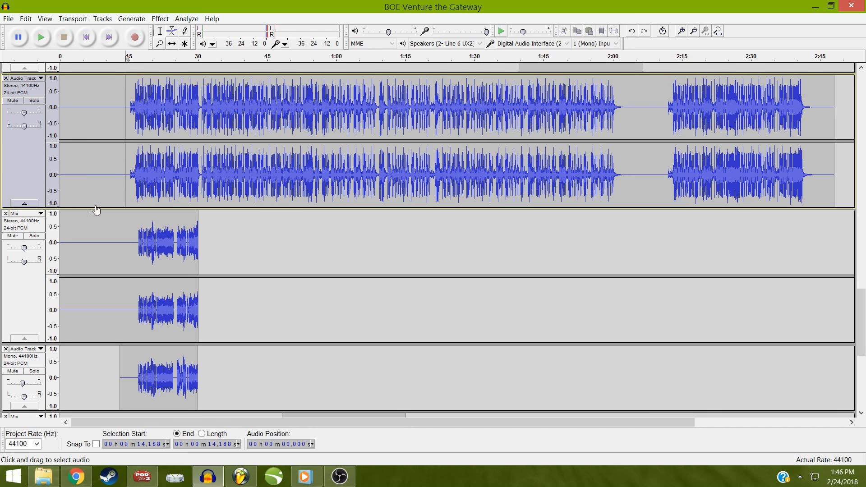
pyautogui.click(36, 223)
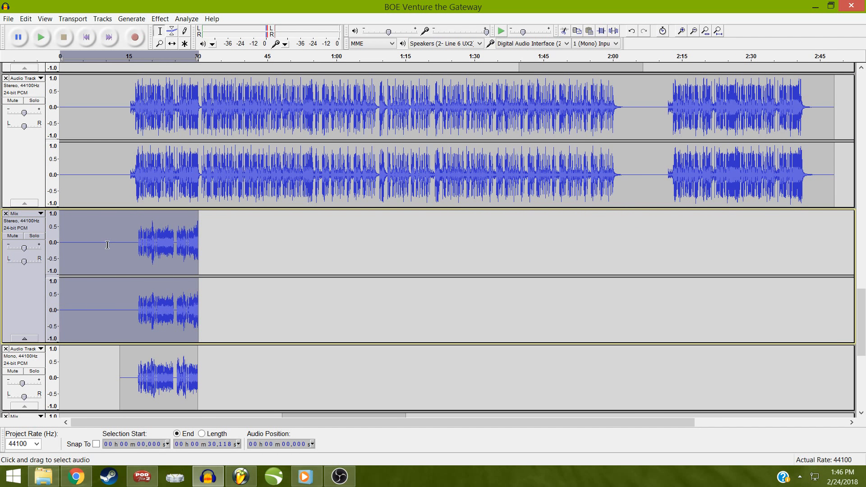
pyautogui.click(148, 249)
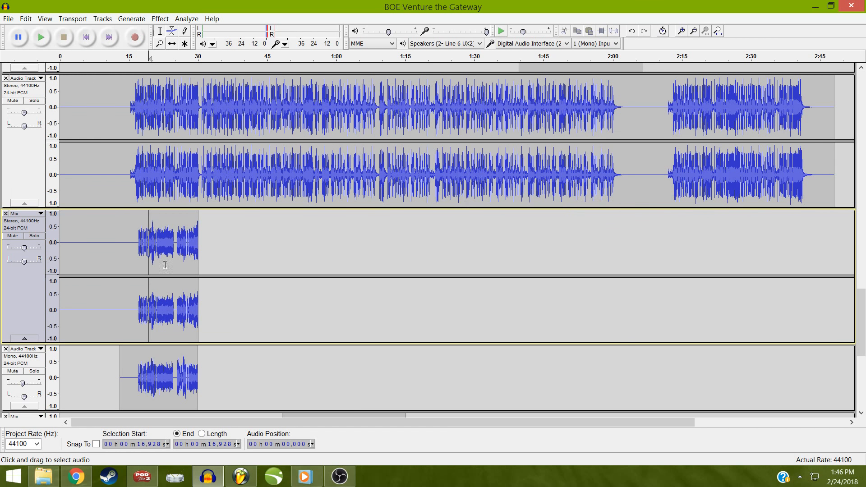
pyautogui.click(139, 238)
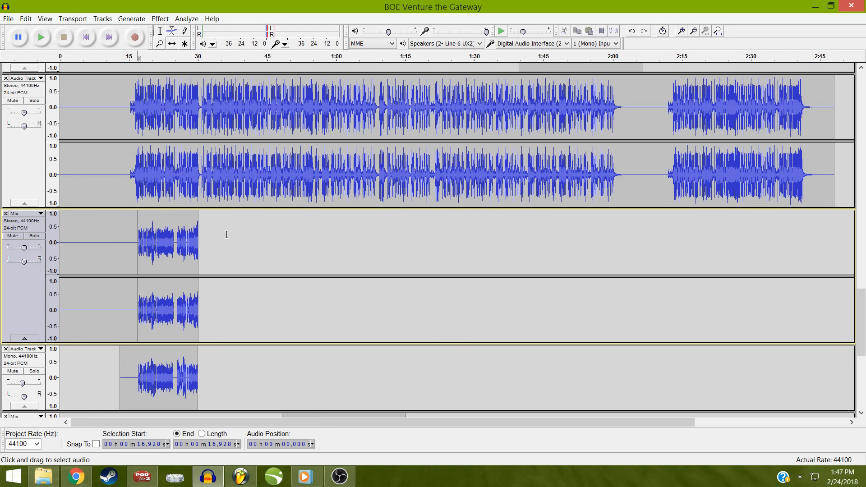
pyautogui.scroll(-5, 226, 234)
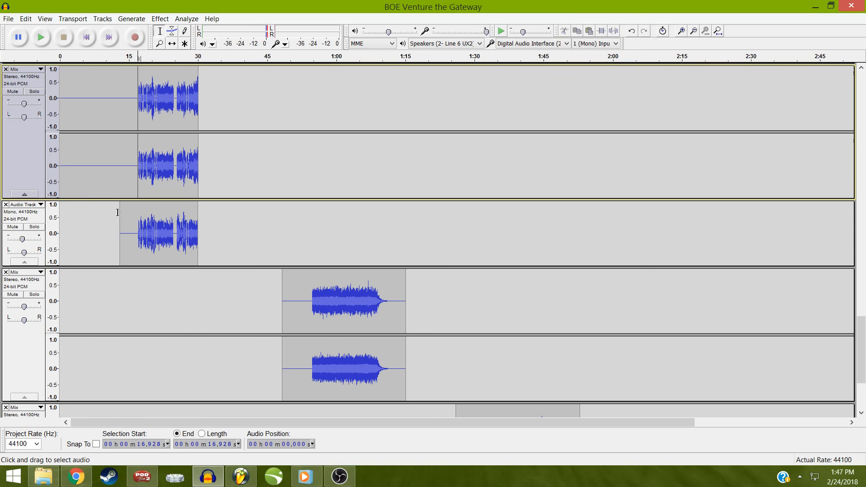
pyautogui.scroll(7, 224, 226)
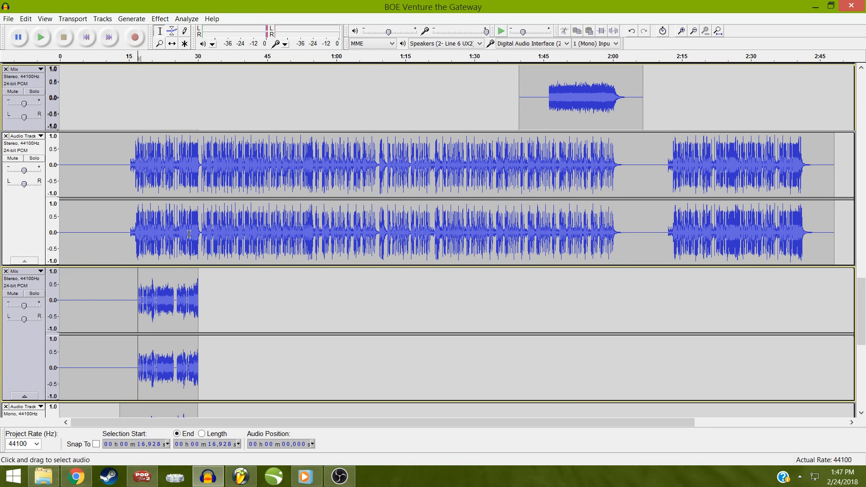
# Play the project from about 28.6 s to hear the transition into the following section
pyautogui.click(191, 202)
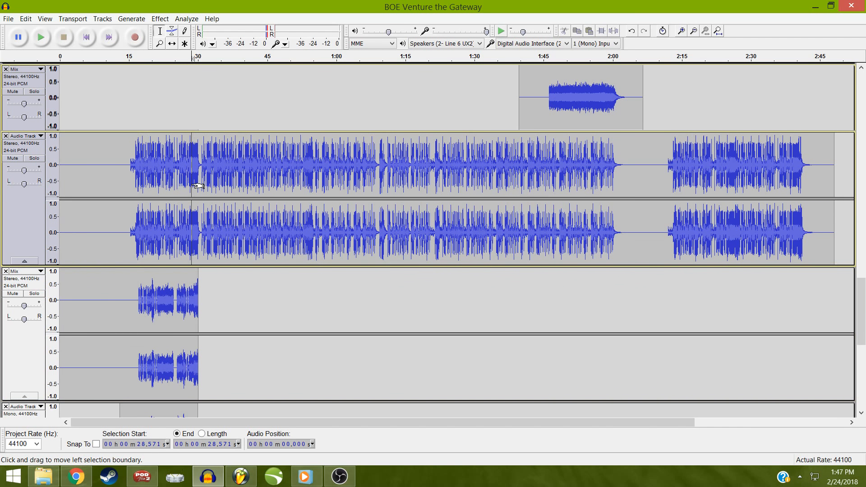
pyautogui.press('space')
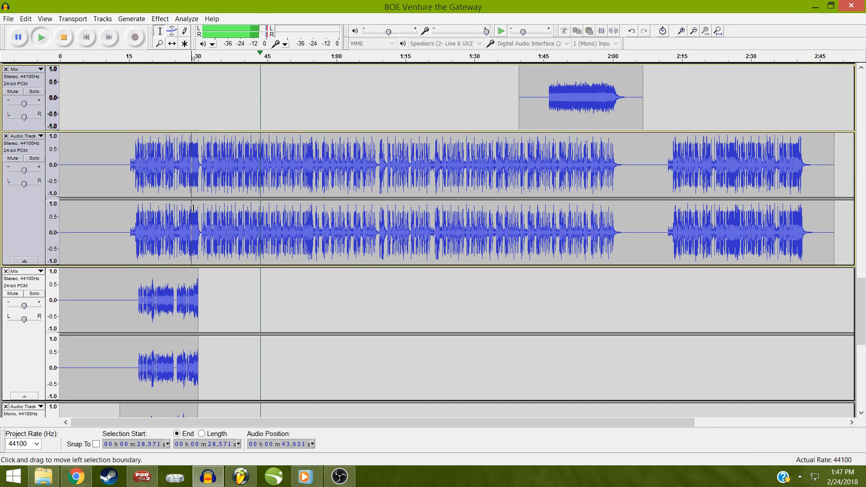
pyautogui.press('space')
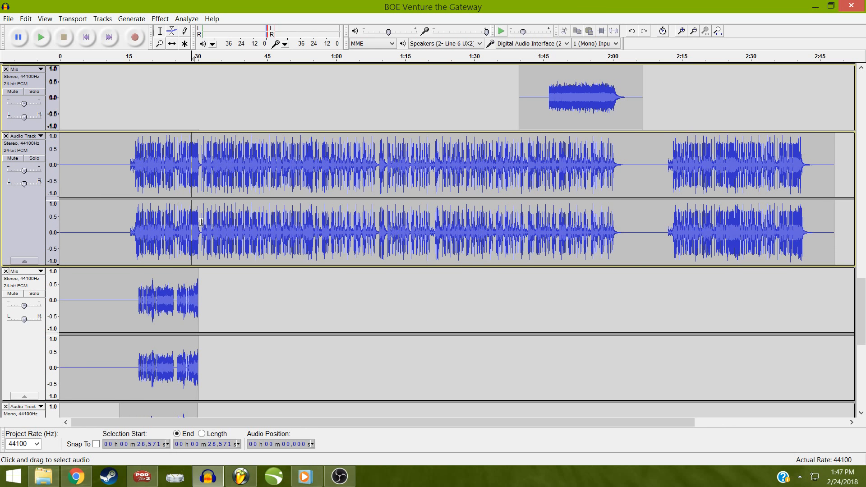
pyautogui.moveTo(197, 218); pyautogui.dragTo(173, 148)
pyautogui.click(183, 176)
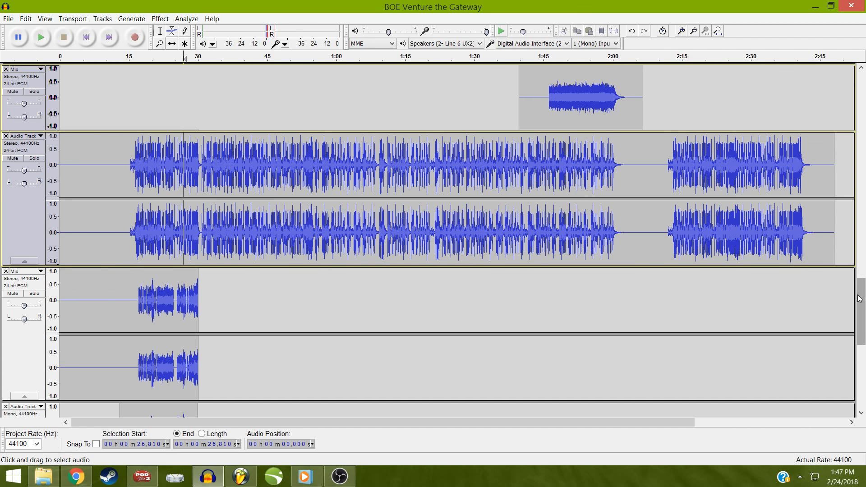
# Solo the right-panned mono track near the start of the project, play it briefly from about 30.7 s, and end the solo
pyautogui.moveTo(844, 113); pyautogui.dragTo(848, 98)
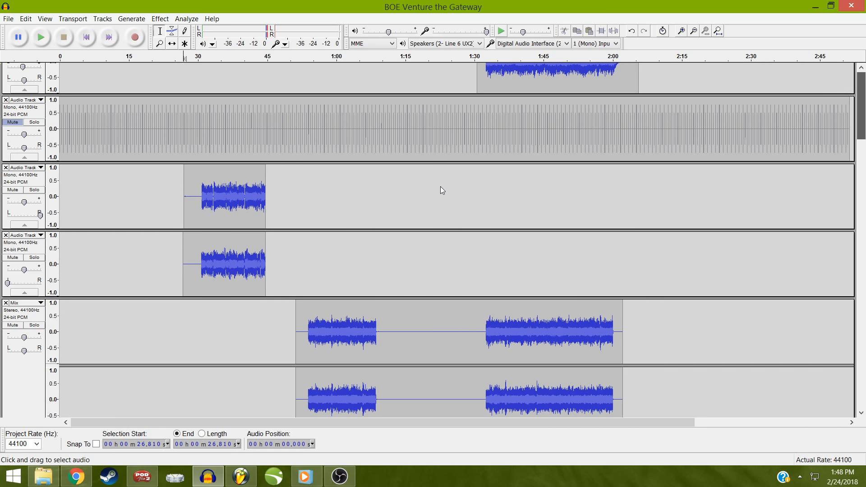
pyautogui.scroll(1, 440, 186)
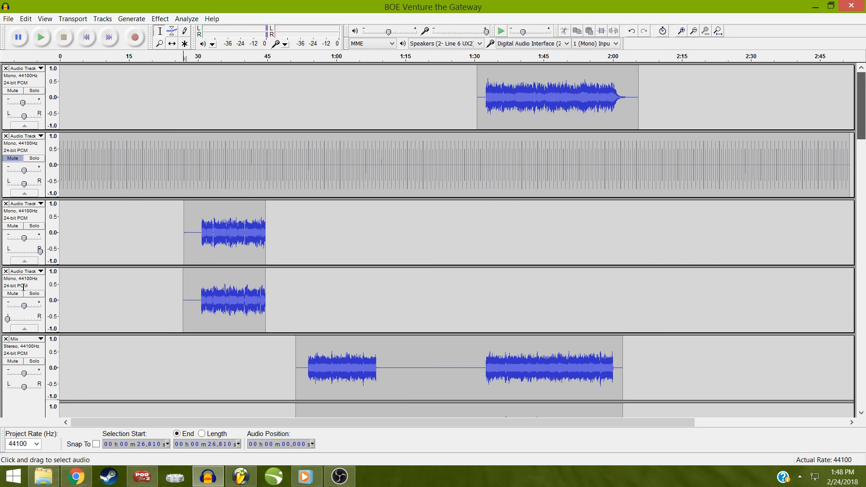
pyautogui.click(23, 212)
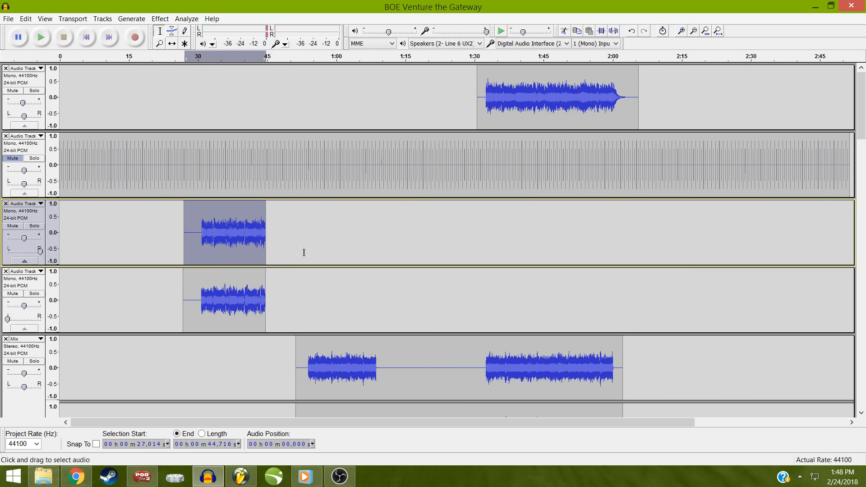
pyautogui.click(202, 237)
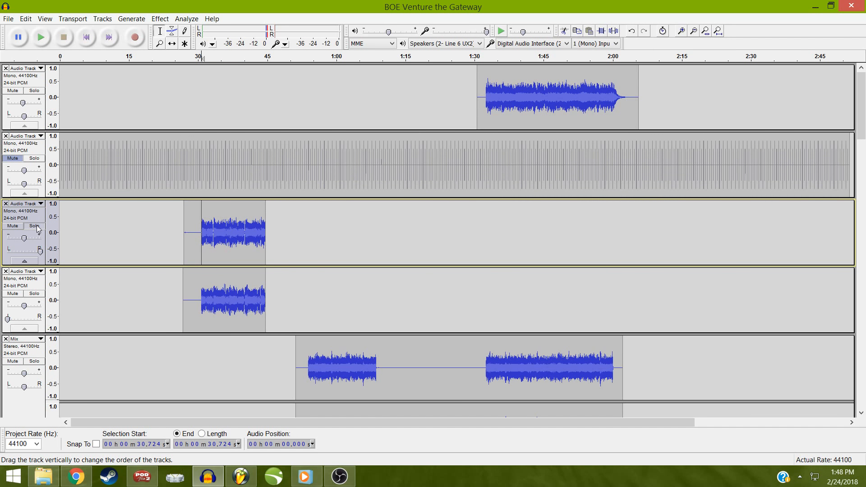
pyautogui.click(38, 228)
pyautogui.press('space')
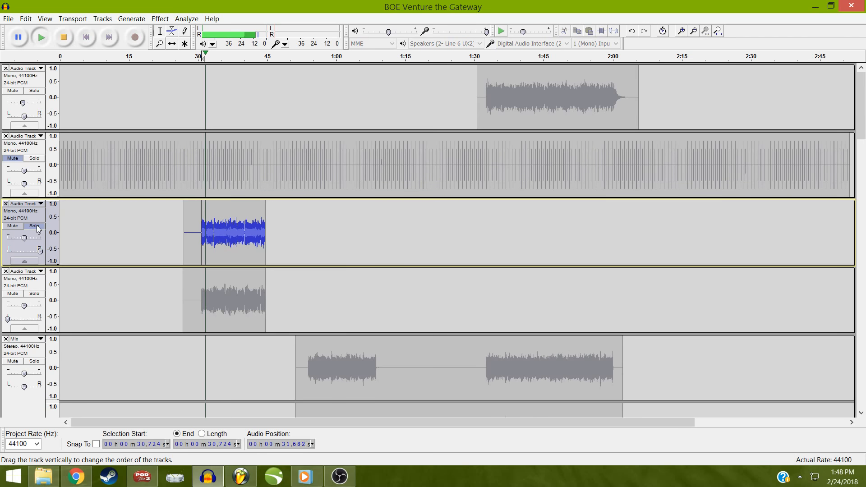
pyautogui.press('space')
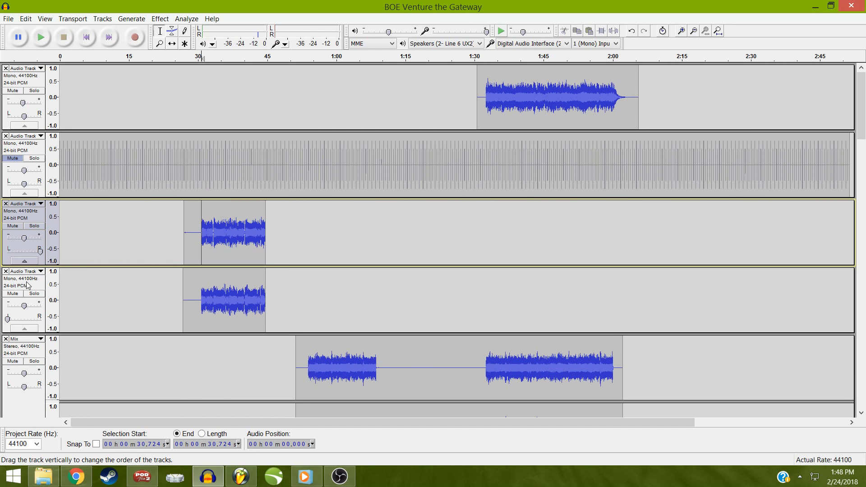
# Mix and render the right-panned and left-panned mono tracks into one stereo track
pyautogui.keyDown('shift'); pyautogui.click(27, 285); pyautogui.keyUp('shift')
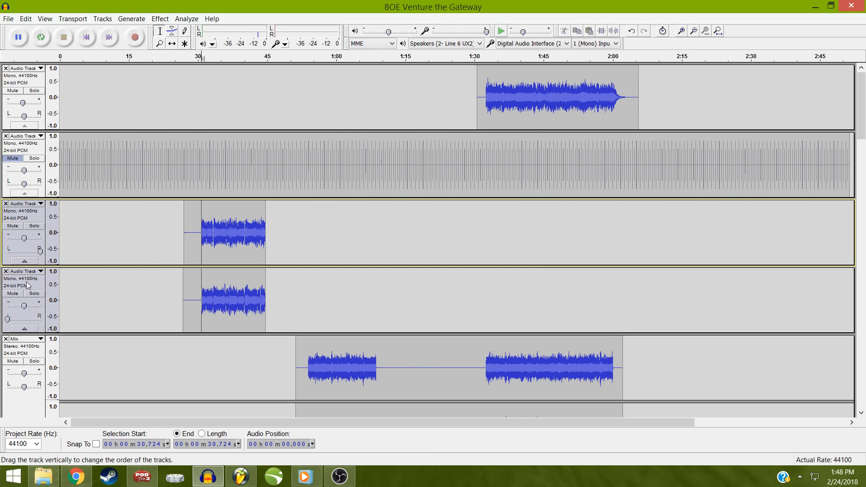
pyautogui.click(102, 18)
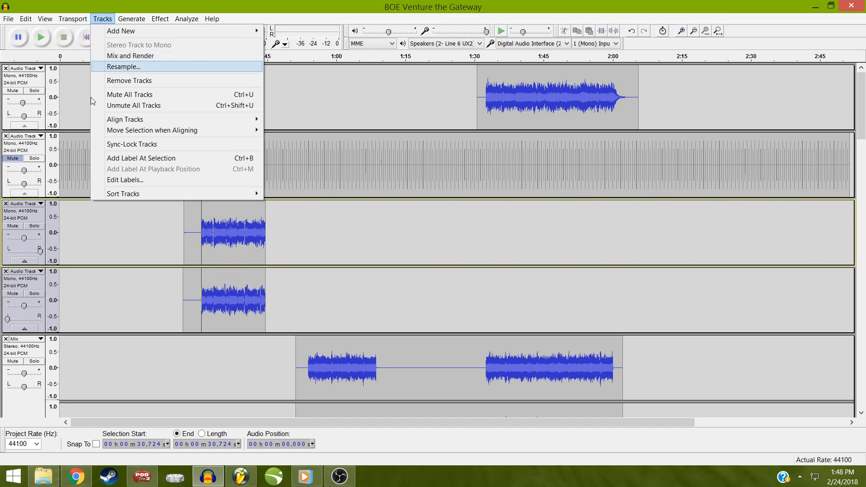
pyautogui.click(125, 58)
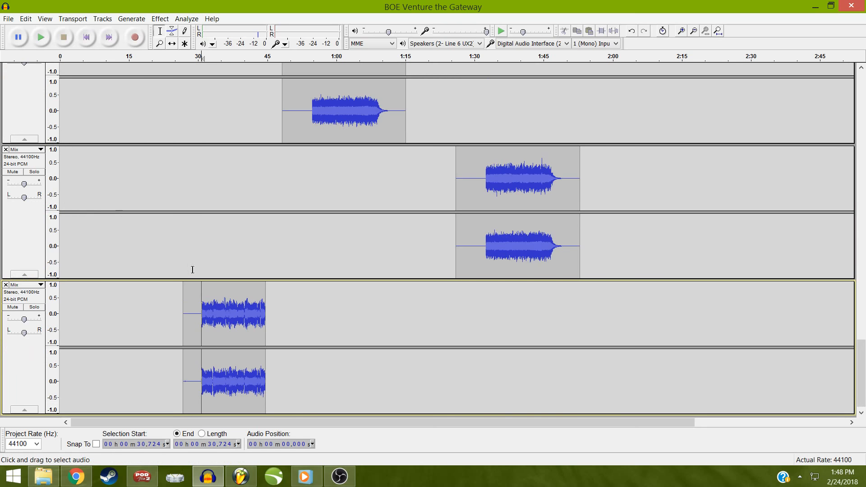
# Move the newly rendered stereo mix up the track order until it sits directly below the long stereo audio track
pyautogui.click(24, 289)
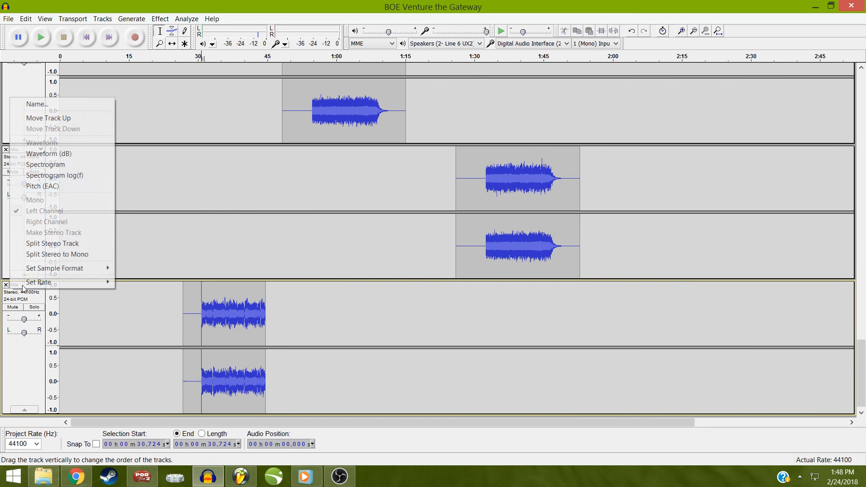
pyautogui.click(67, 116)
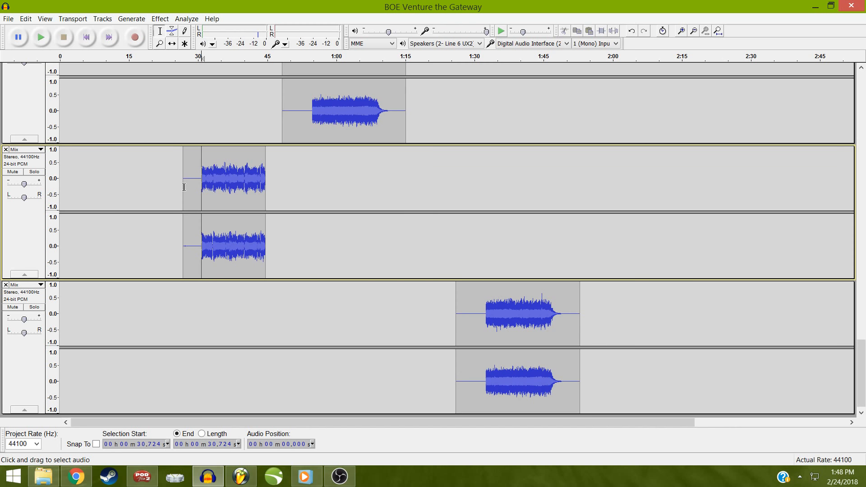
pyautogui.click(39, 151)
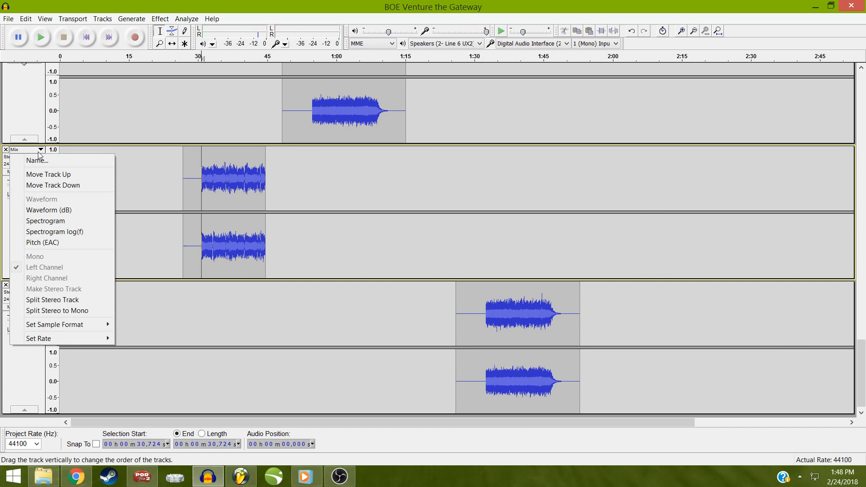
pyautogui.click(50, 174)
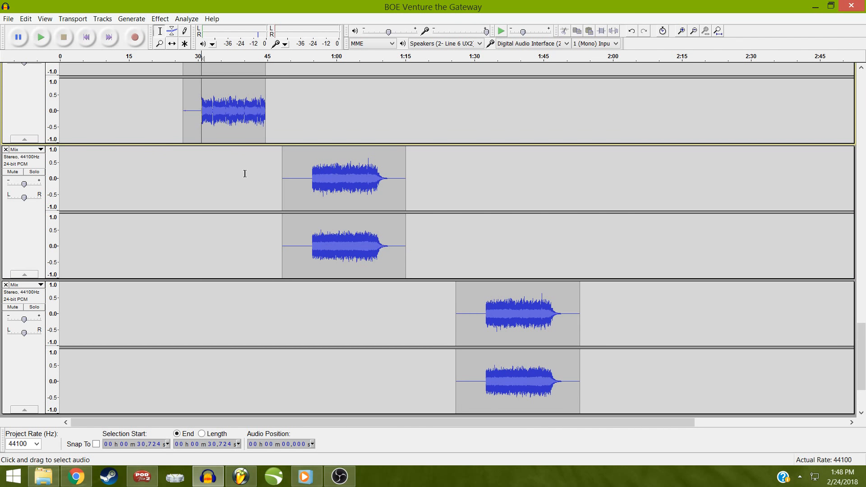
pyautogui.scroll(3, 236, 176)
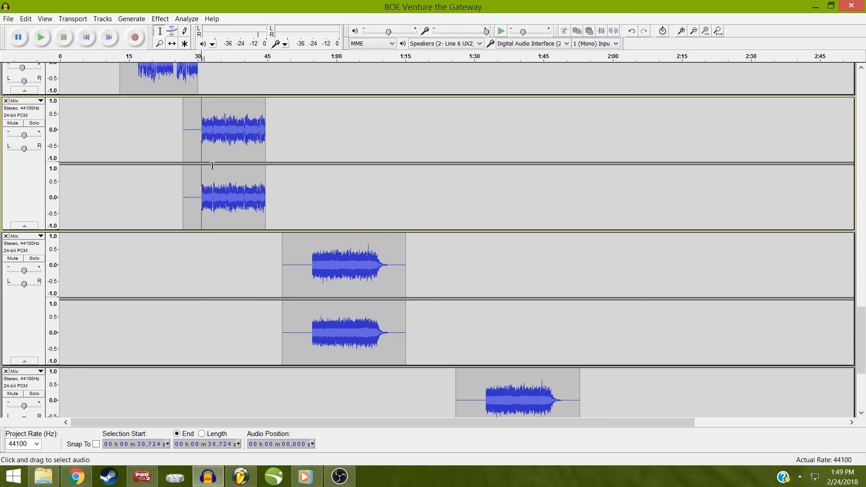
pyautogui.scroll(3, 235, 152)
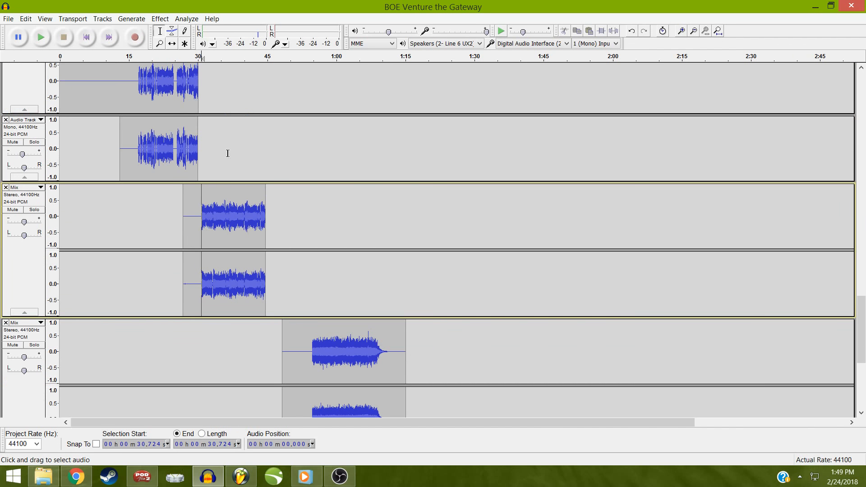
pyautogui.scroll(2, 53, 154)
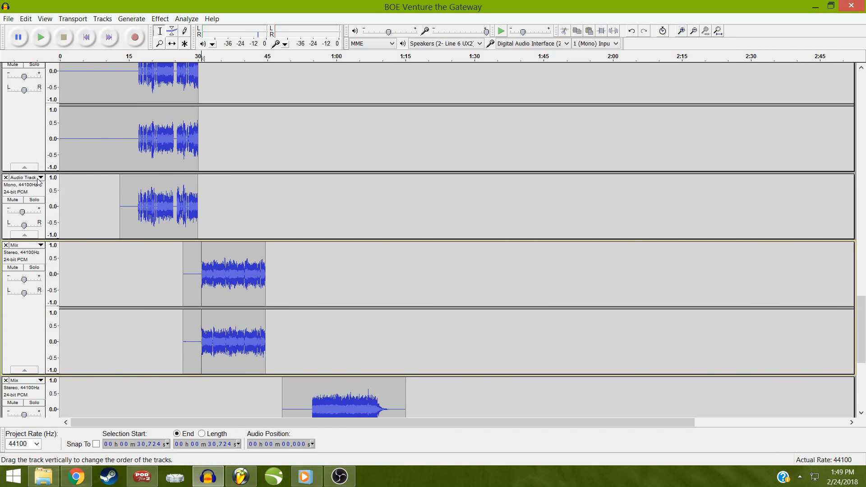
pyautogui.click(39, 177)
pyautogui.click(51, 214)
pyautogui.click(39, 178)
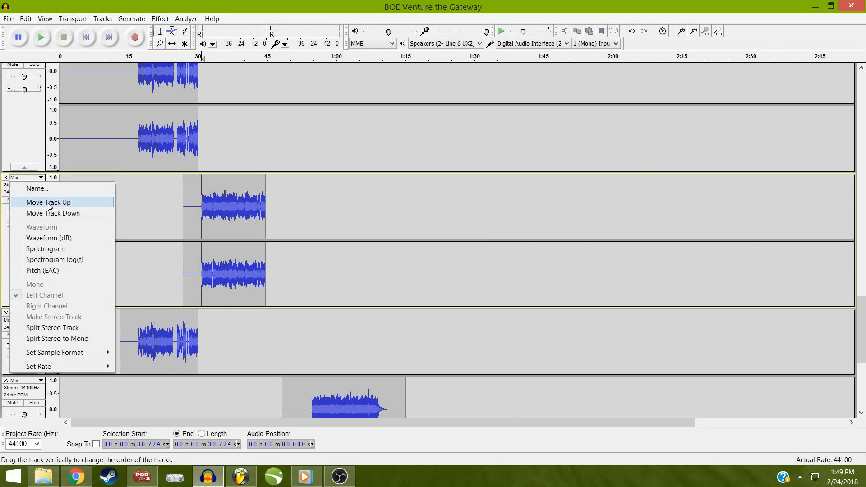
pyautogui.click(51, 202)
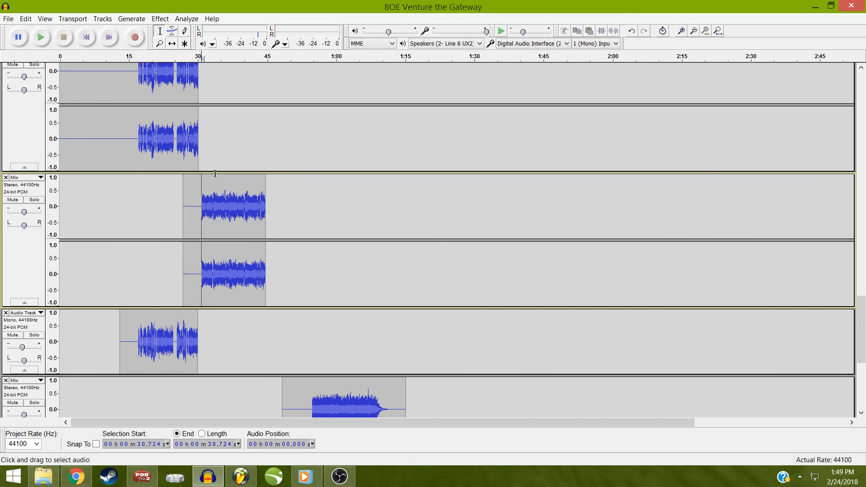
pyautogui.scroll(3, 215, 174)
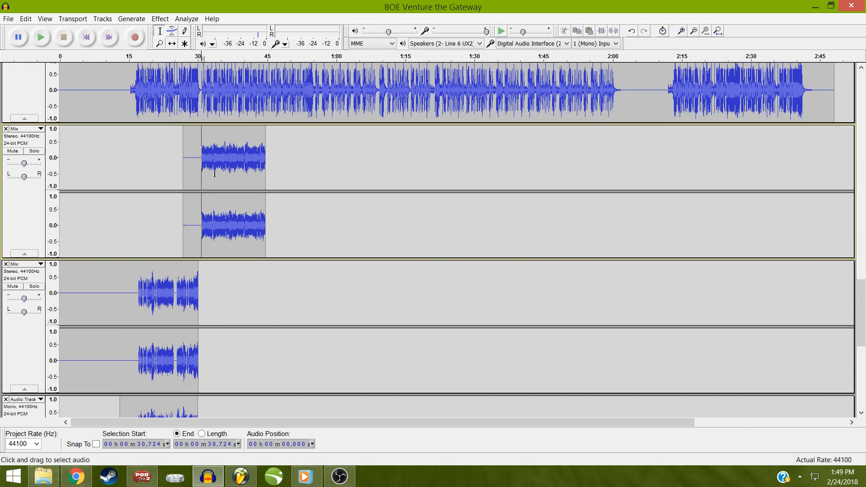
# Solo the stereo mix track directly below the long stereo audio track, play it in short bursts from about 30.8 s, and end the solo
pyautogui.click(682, 31)
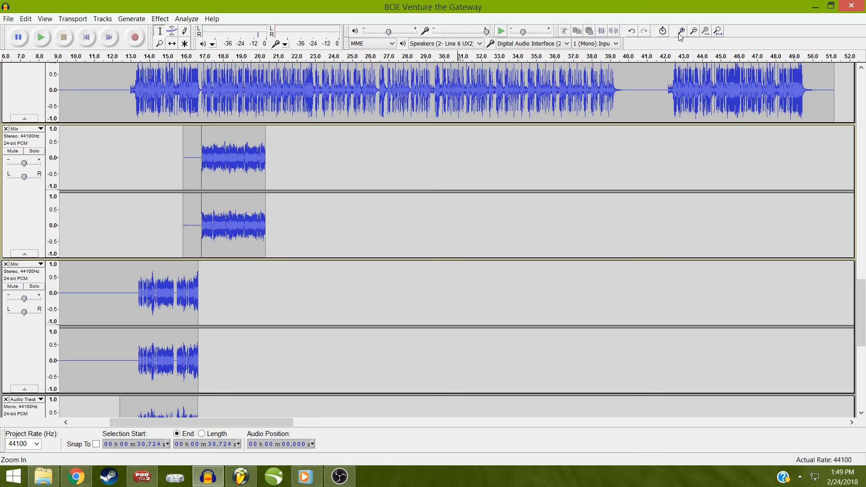
pyautogui.click(681, 31)
pyautogui.click(679, 35)
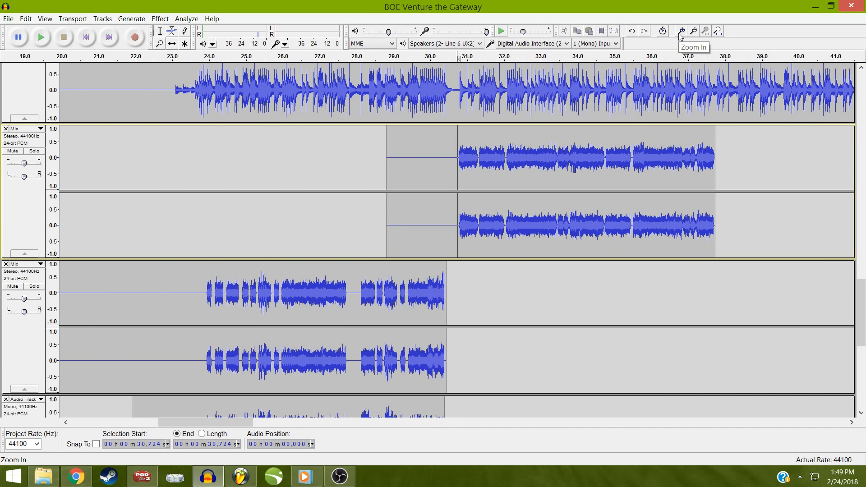
pyautogui.click(680, 36)
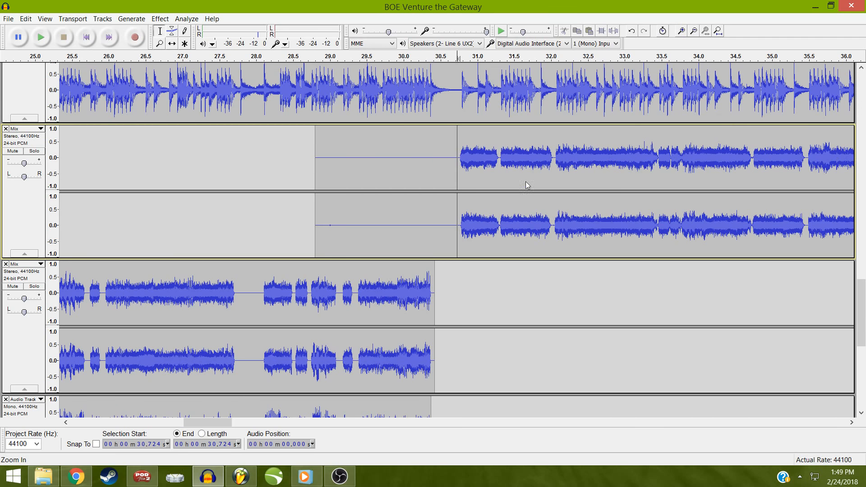
pyautogui.click(463, 158)
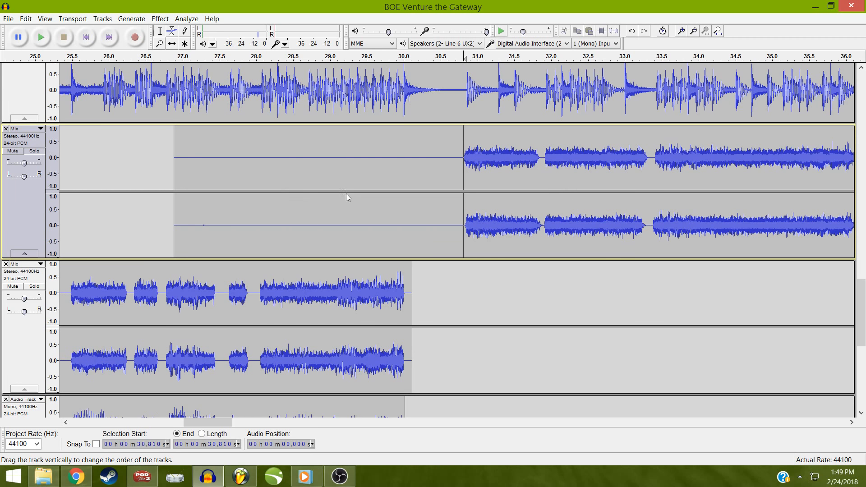
pyautogui.hotkey('shift', 's')
pyautogui.press('space')
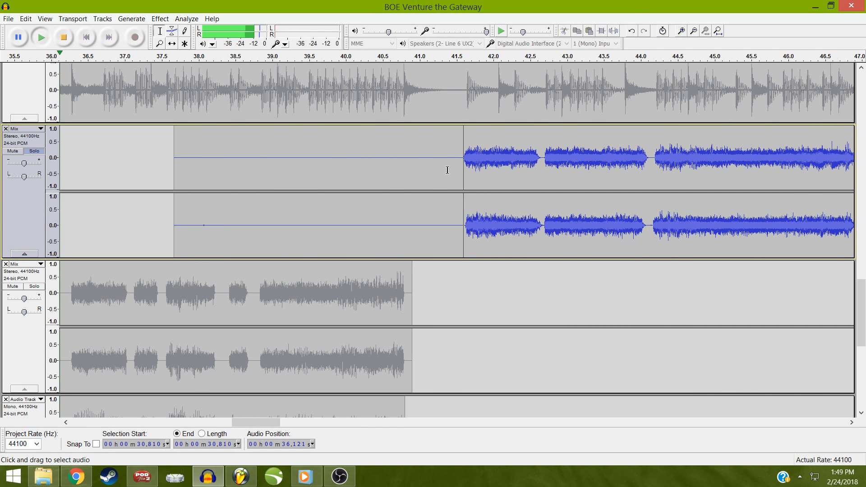
pyautogui.press('space')
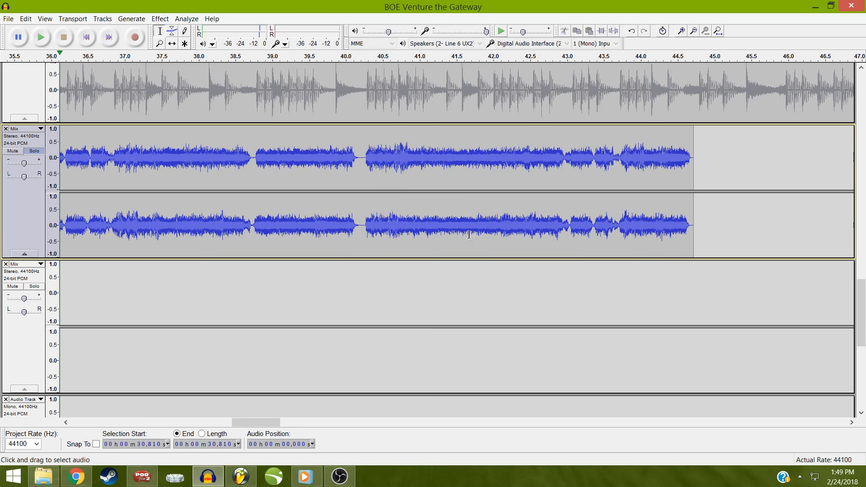
pyautogui.press('space')
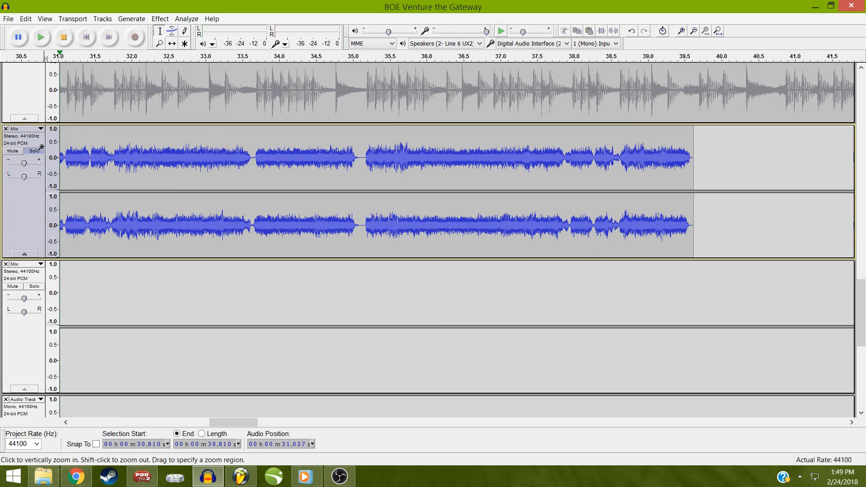
pyautogui.press('space')
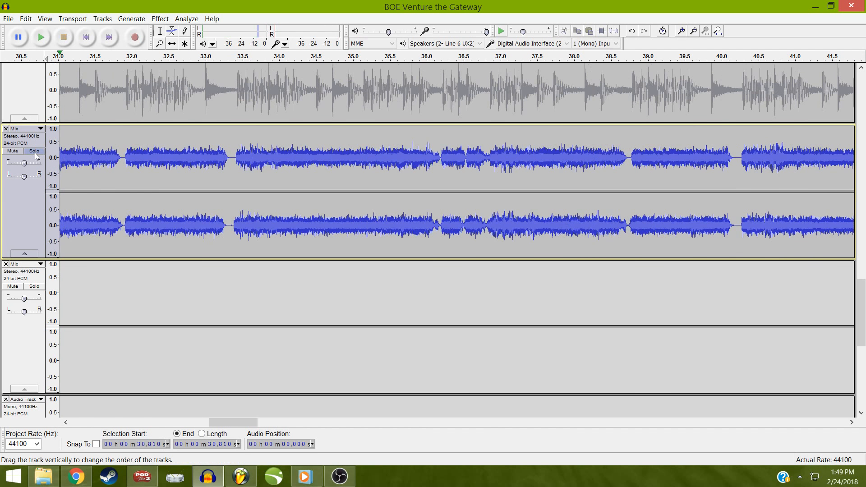
# Replace the stereo mix track's audio from 30.739 s to 30.846 s with generated silence, just ahead of its first full note
pyautogui.moveTo(121, 158); pyautogui.dragTo(18, 175)
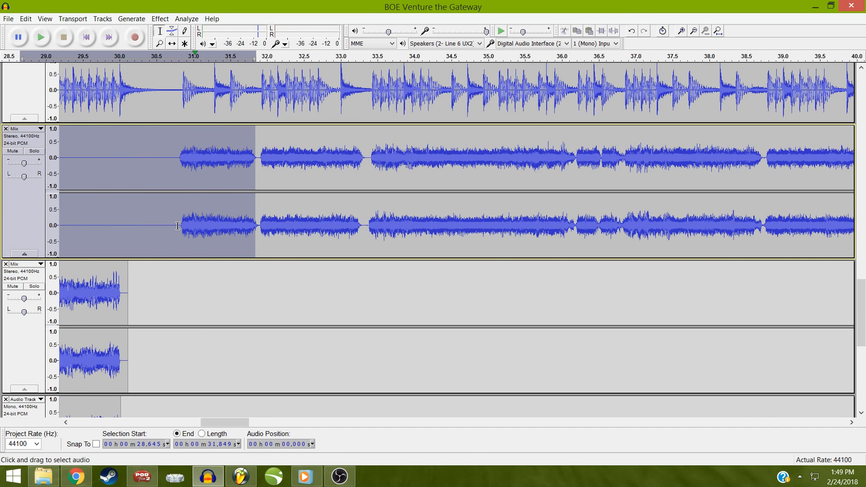
pyautogui.click(180, 223)
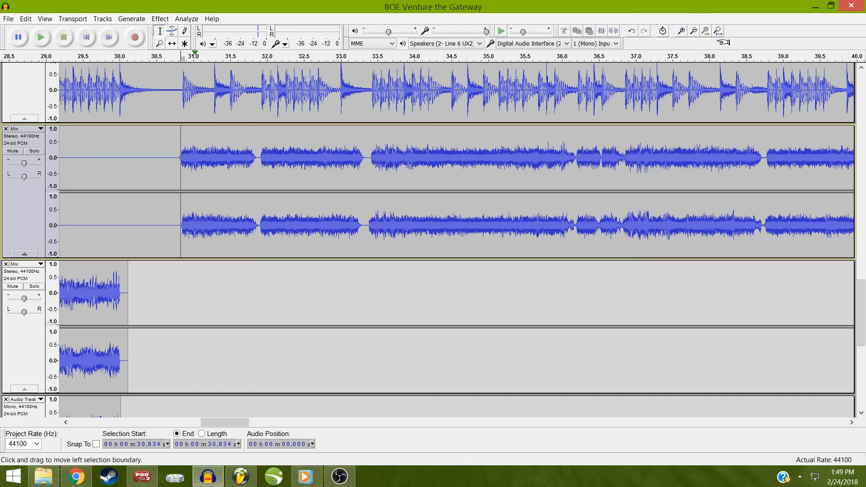
pyautogui.click(681, 30)
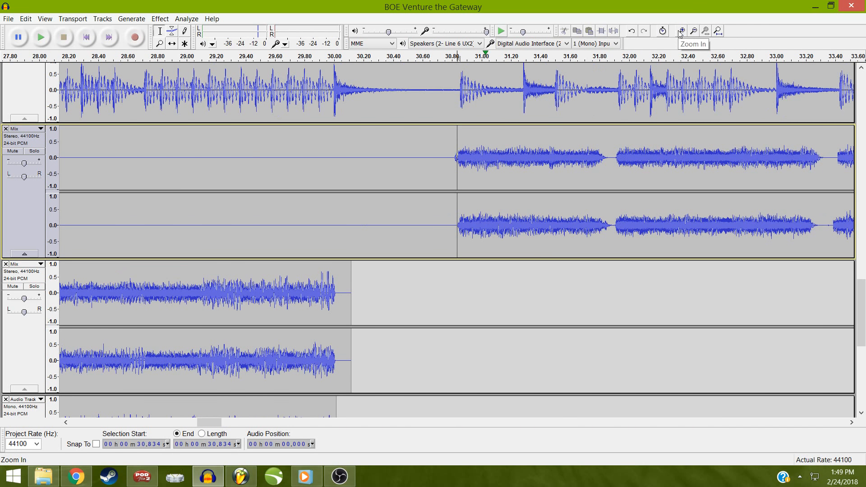
pyautogui.click(681, 30)
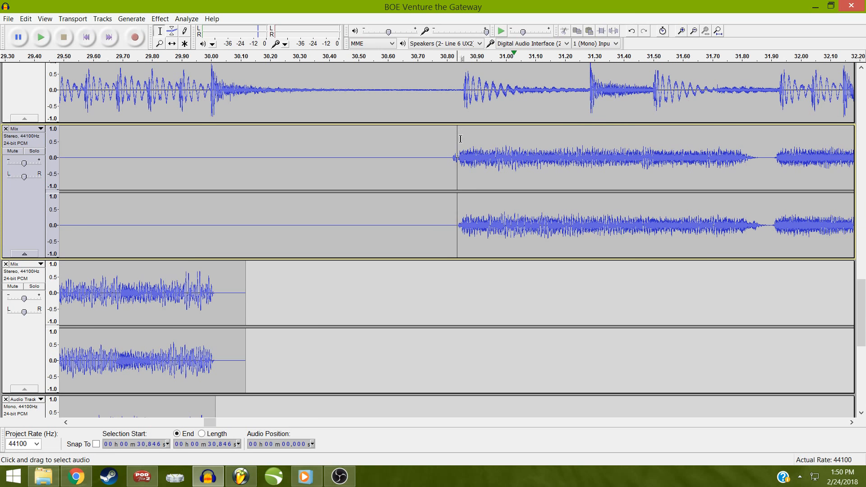
pyautogui.moveTo(459, 131); pyautogui.dragTo(431, 121)
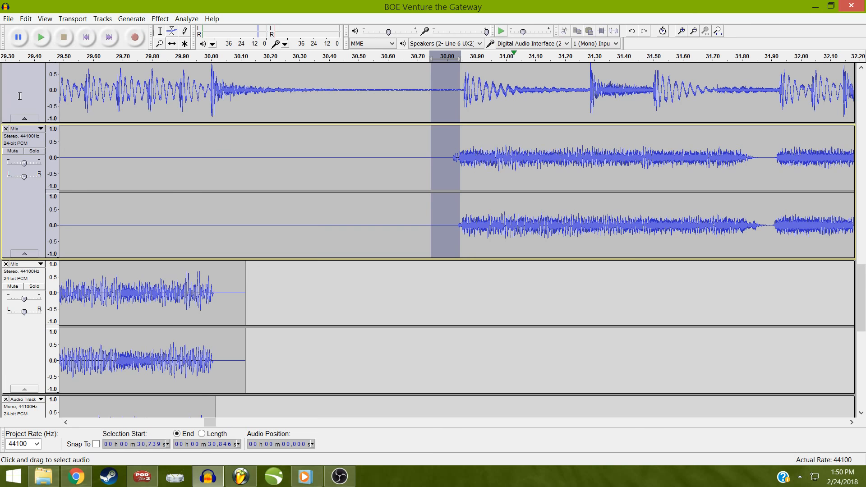
pyautogui.scroll(2, 259, 211)
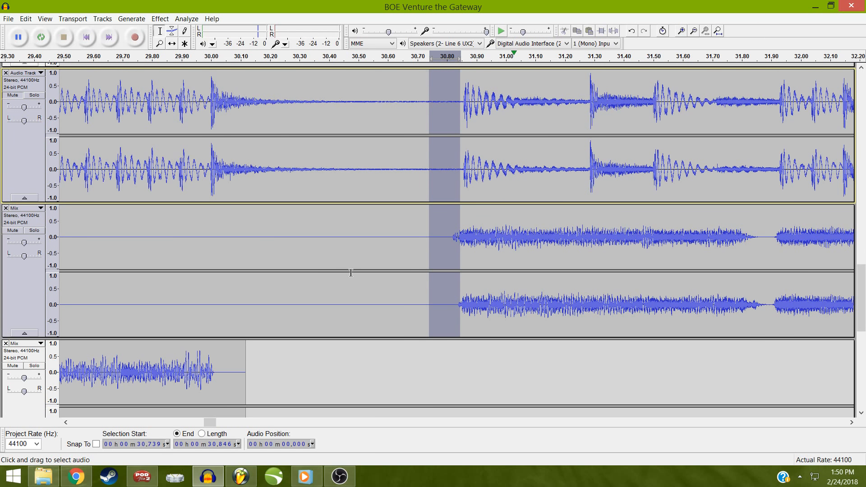
pyautogui.hotkey('shift', 'u')
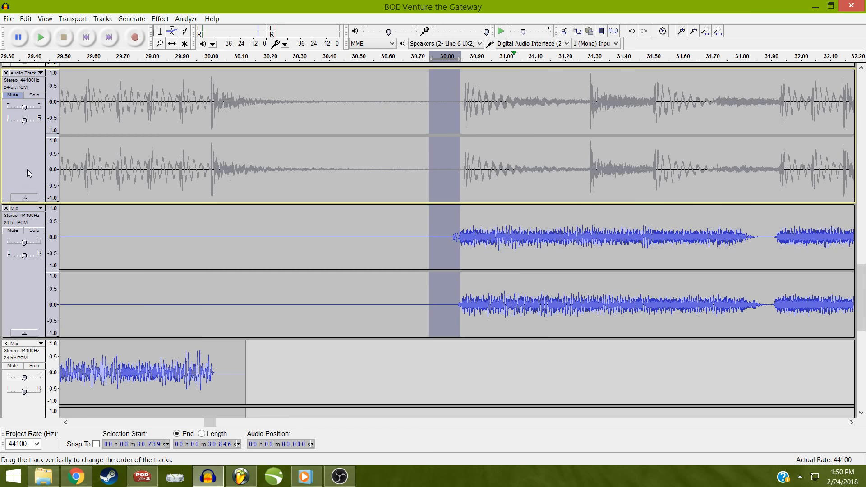
pyautogui.hotkey('shift', 'u')
pyautogui.press('Return')
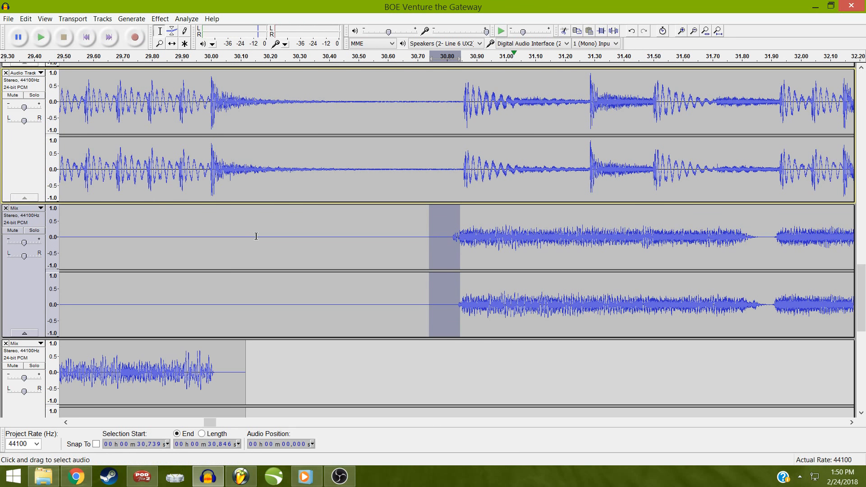
pyautogui.hotkey('alt', 'g')
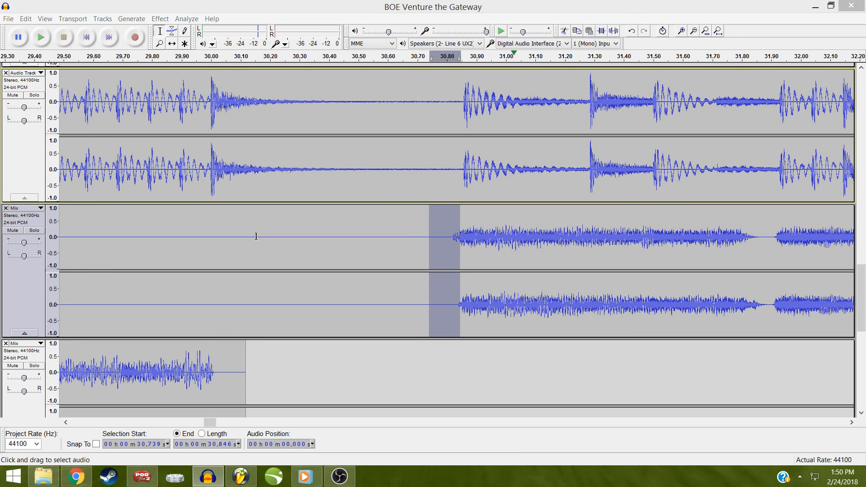
pyautogui.press('s')
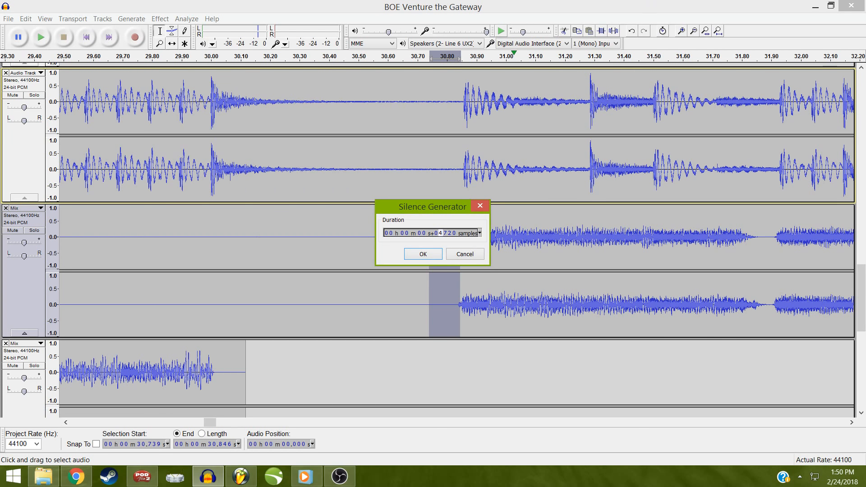
pyautogui.press('Return')
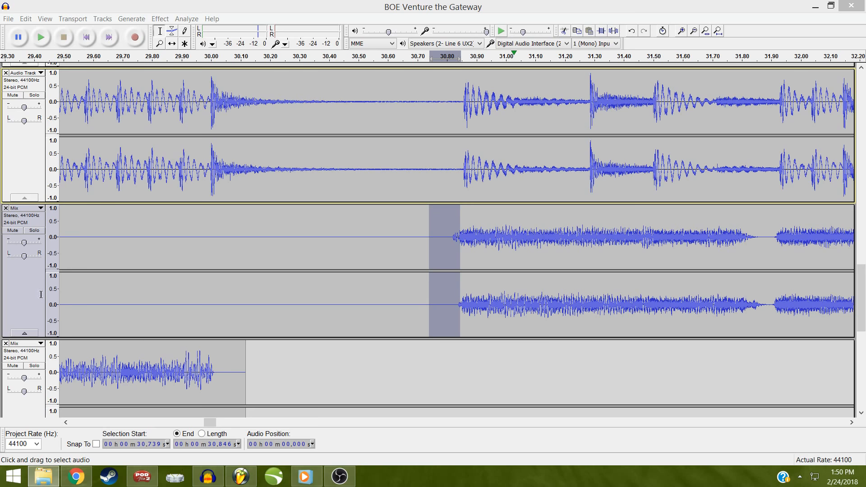
# Duplicate the entire stereo mix track that starts at about 26.9 s and place the cursor at 30.846 s in the original
pyautogui.click(37, 308)
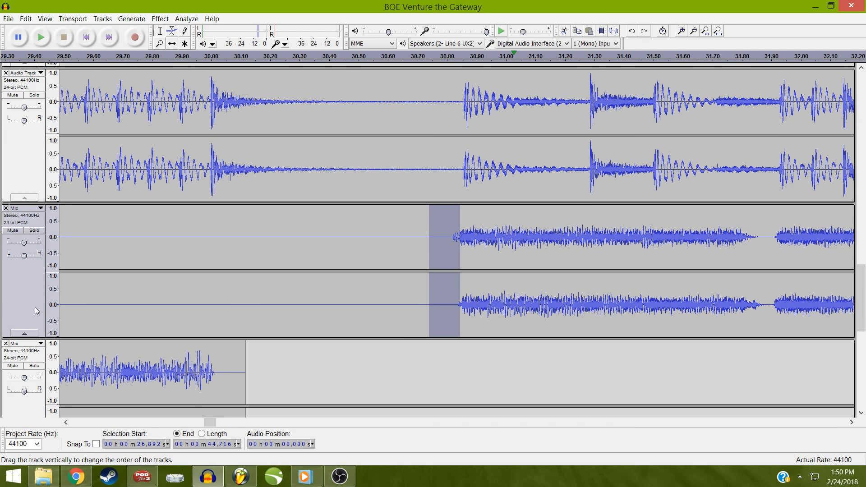
pyautogui.click(32, 305)
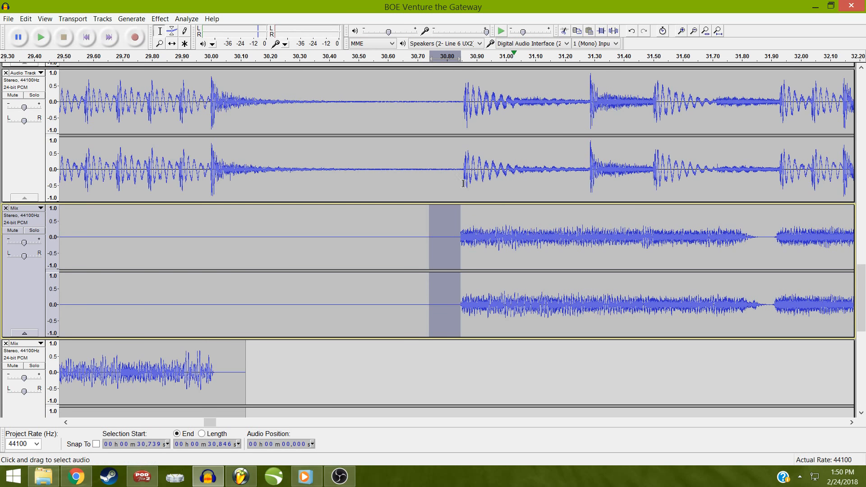
pyautogui.click(21, 292)
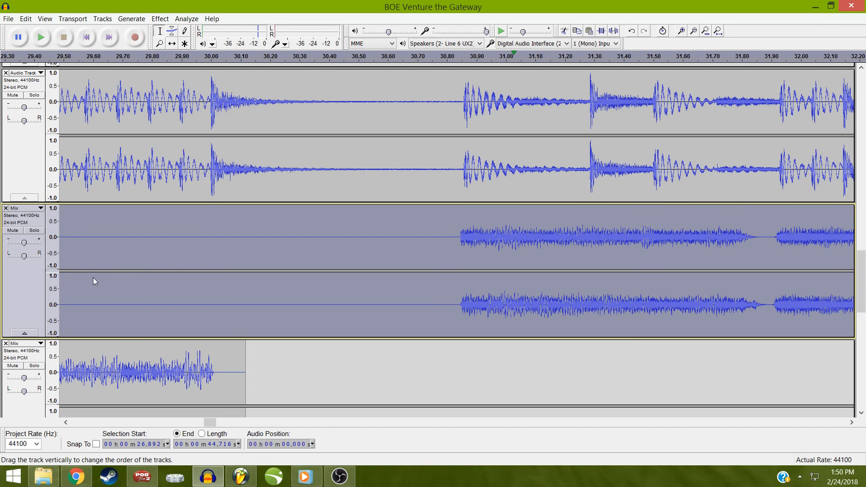
pyautogui.click(460, 239)
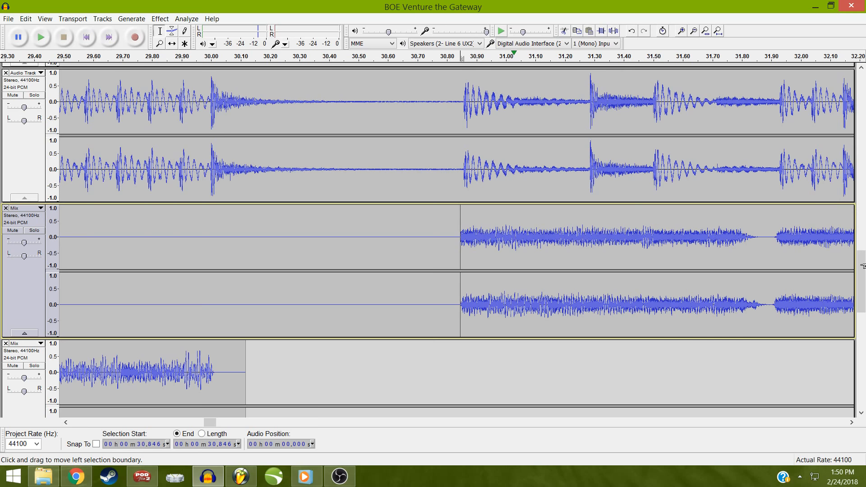
# Move the duplicated stereo mix track up one place from the end of the track order
pyautogui.click(862, 404)
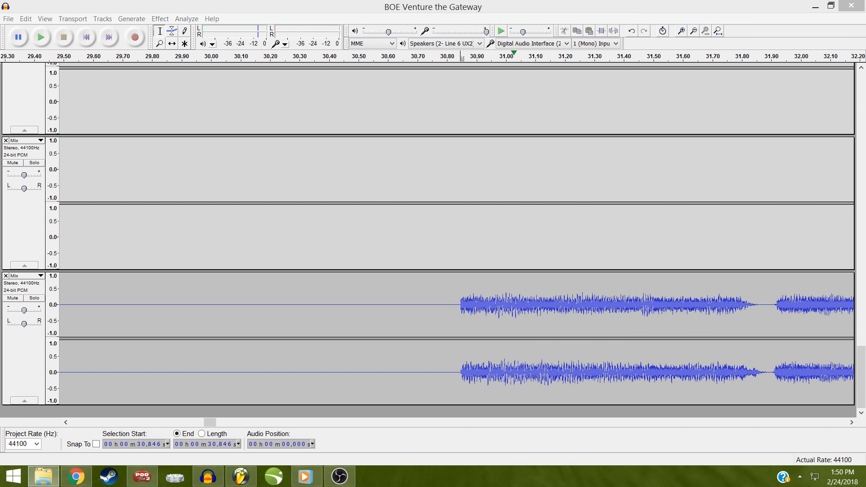
pyautogui.click(401, 5)
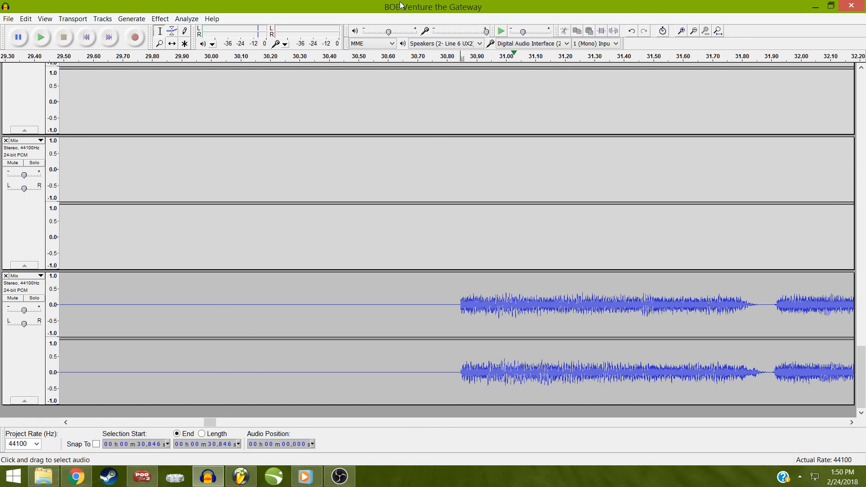
pyautogui.click(461, 311)
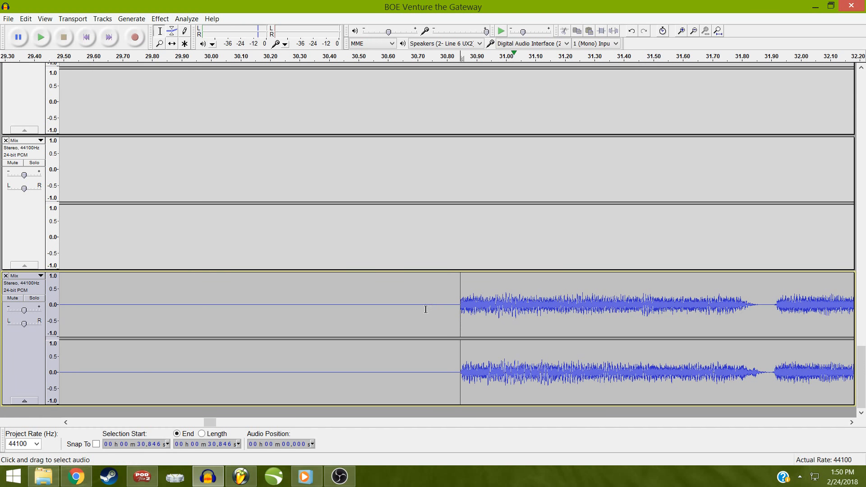
pyautogui.click(40, 275)
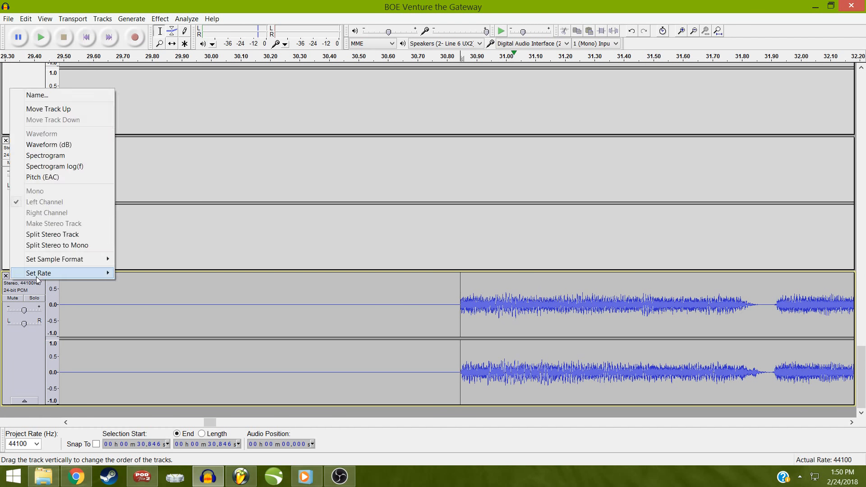
pyautogui.click(70, 112)
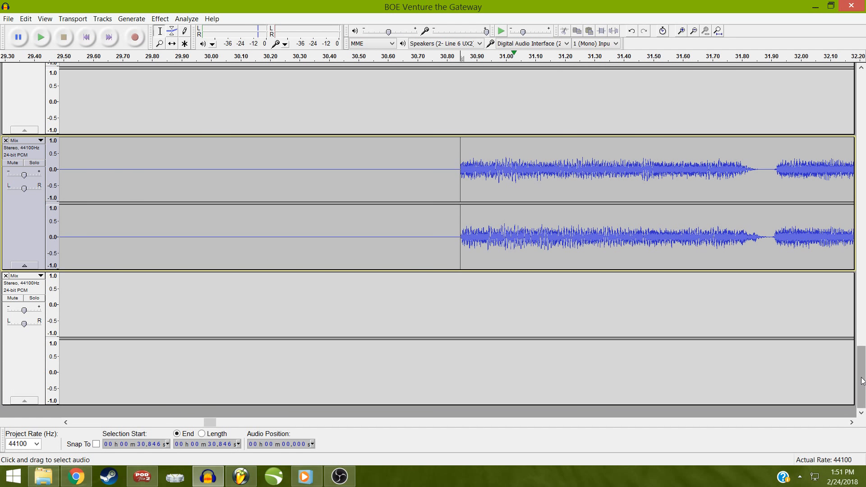
# Place the cursor at 31.907 s in the original stereo mix track, just before its second note
pyautogui.moveTo(861, 381); pyautogui.dragTo(861, 331)
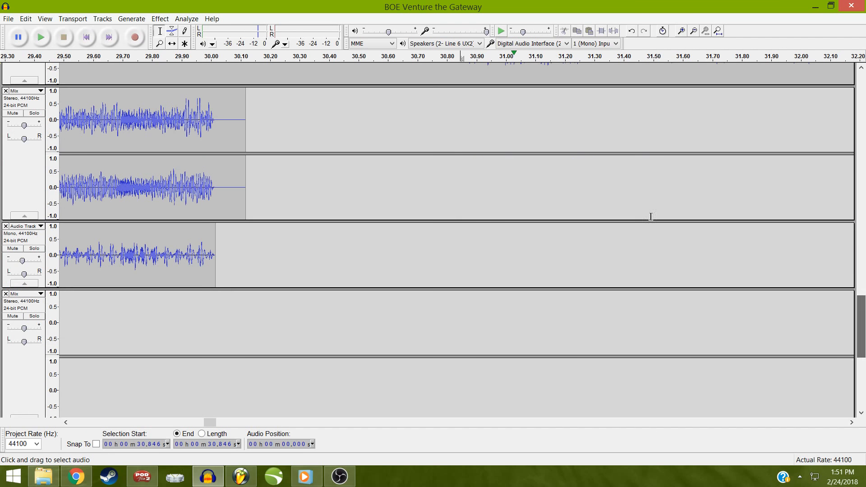
pyautogui.click(718, 33)
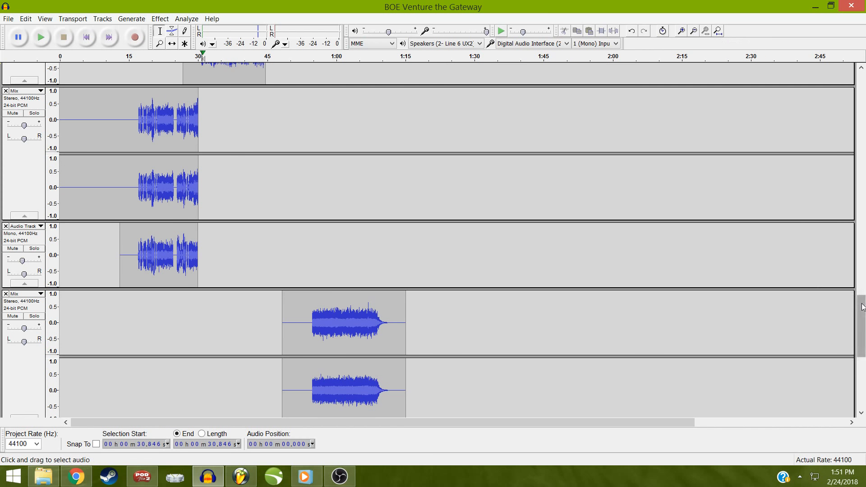
pyautogui.moveTo(862, 307); pyautogui.dragTo(862, 268)
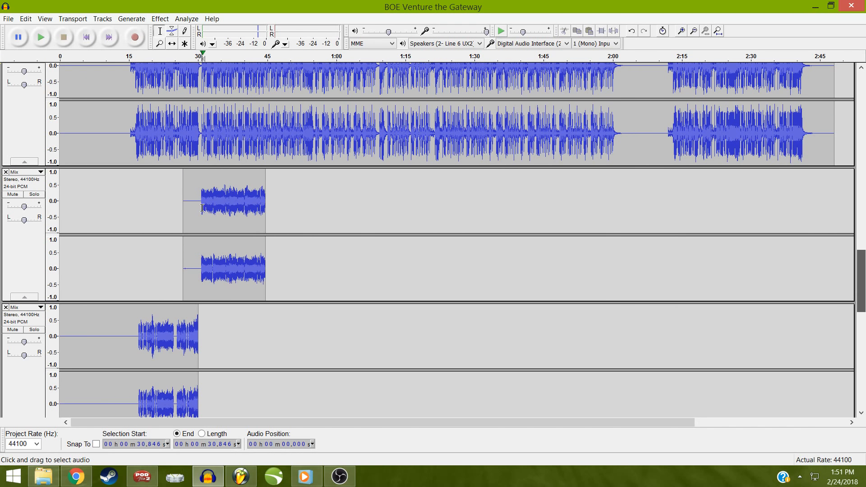
pyautogui.click(202, 208)
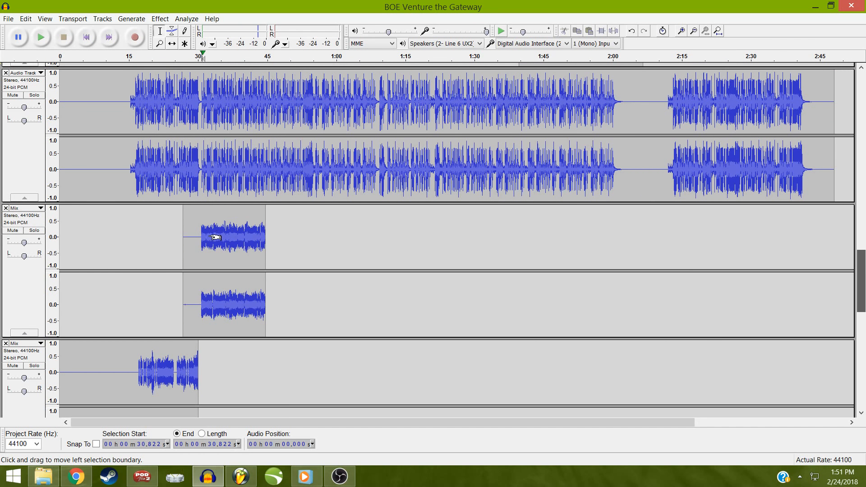
pyautogui.click(682, 30)
pyautogui.click(682, 31)
pyautogui.click(681, 30)
pyautogui.click(682, 30)
pyautogui.click(682, 31)
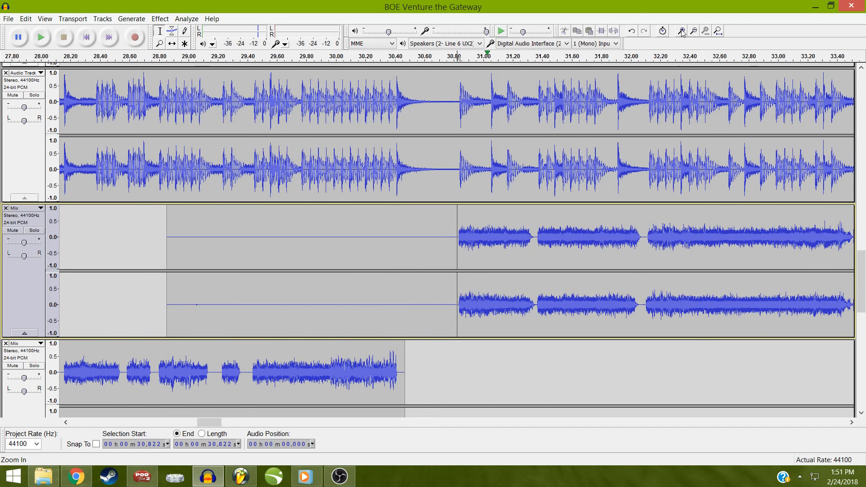
pyautogui.click(682, 31)
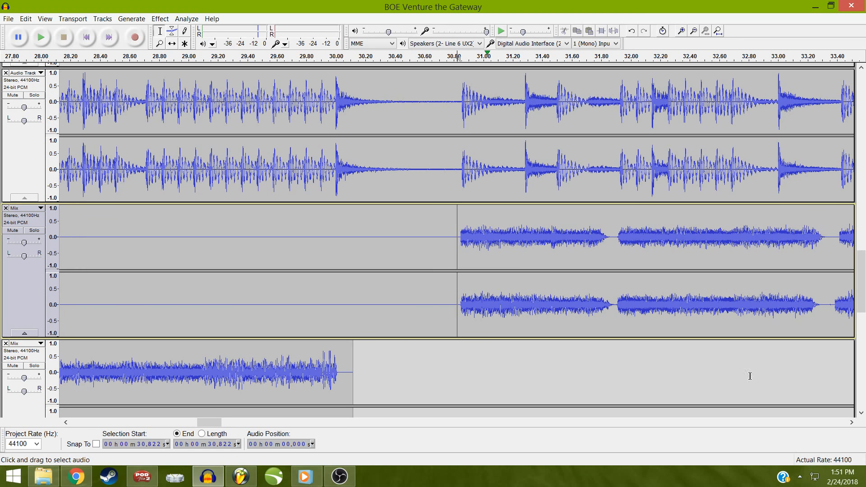
pyautogui.click(617, 242)
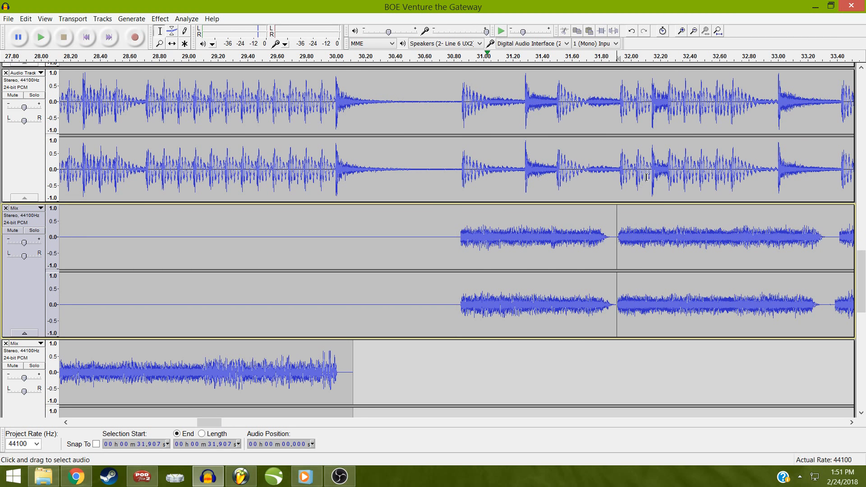
pyautogui.click(682, 31)
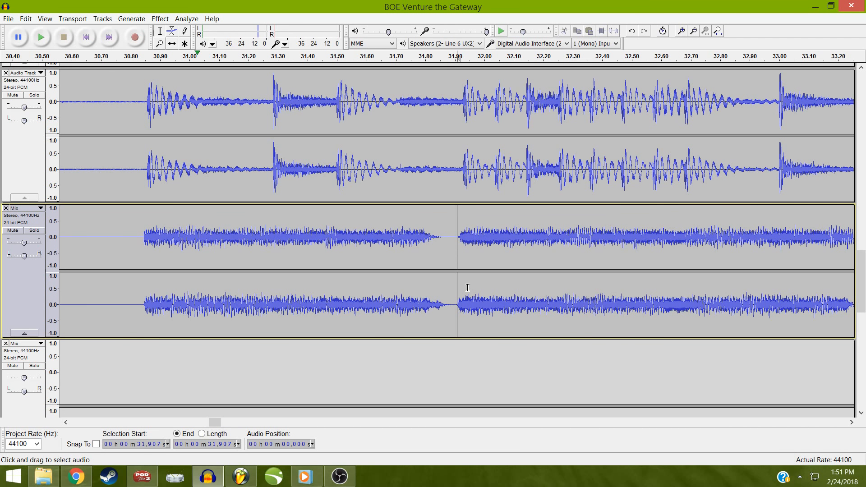
# Split the original stereo mix track at 31.892 s, in the gap before its second note
pyautogui.click(452, 243)
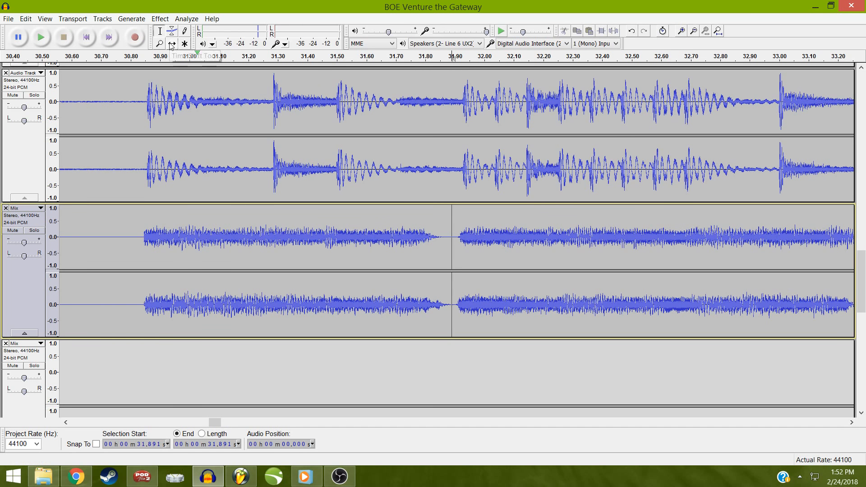
pyautogui.click(25, 18)
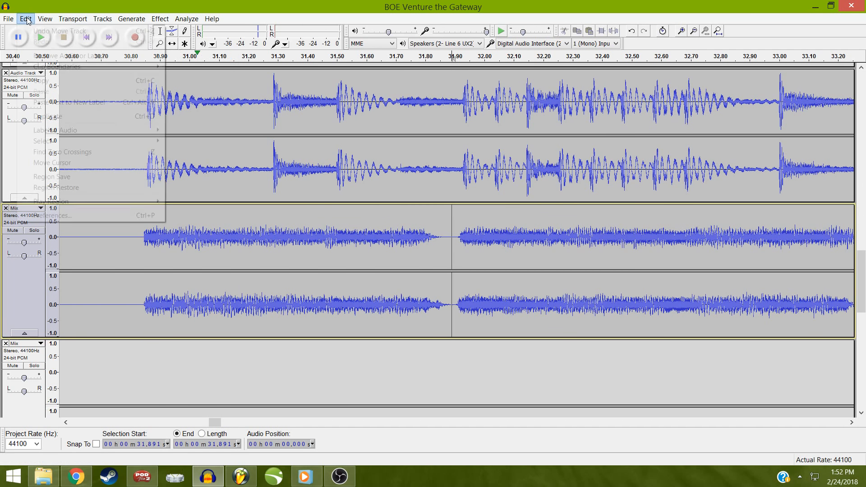
pyautogui.moveTo(45, 144)
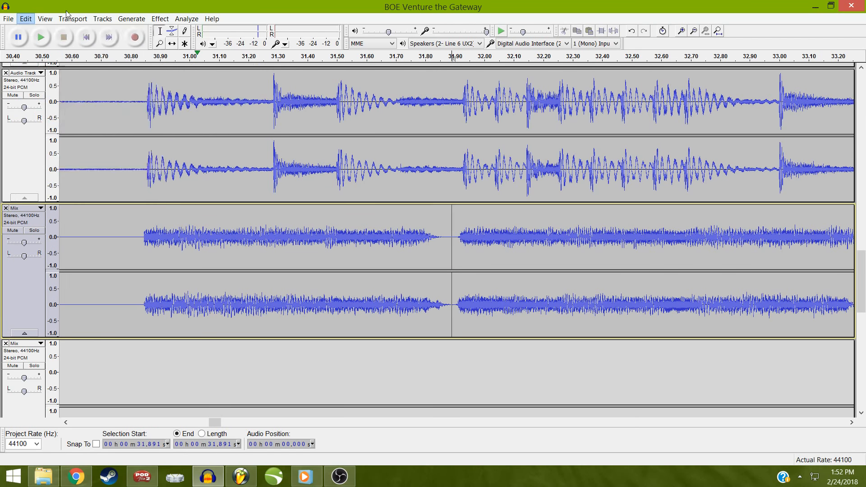
pyautogui.moveTo(46, 23)
pyautogui.moveTo(102, 20)
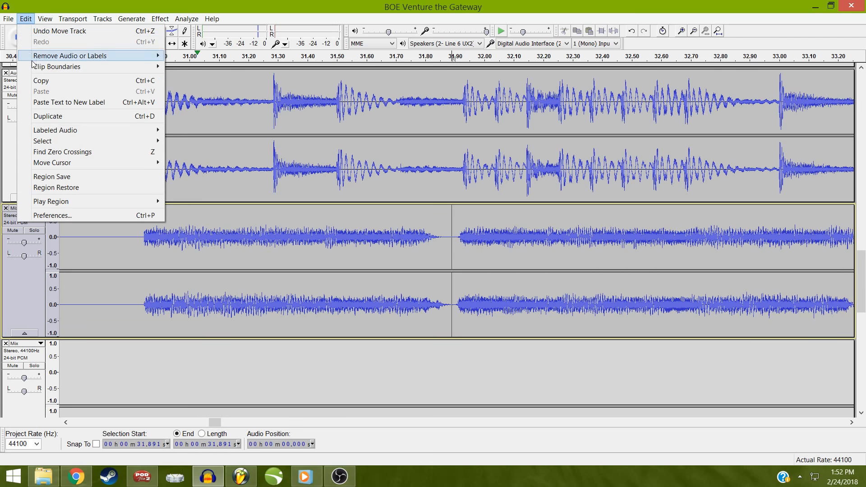
pyautogui.moveTo(34, 68)
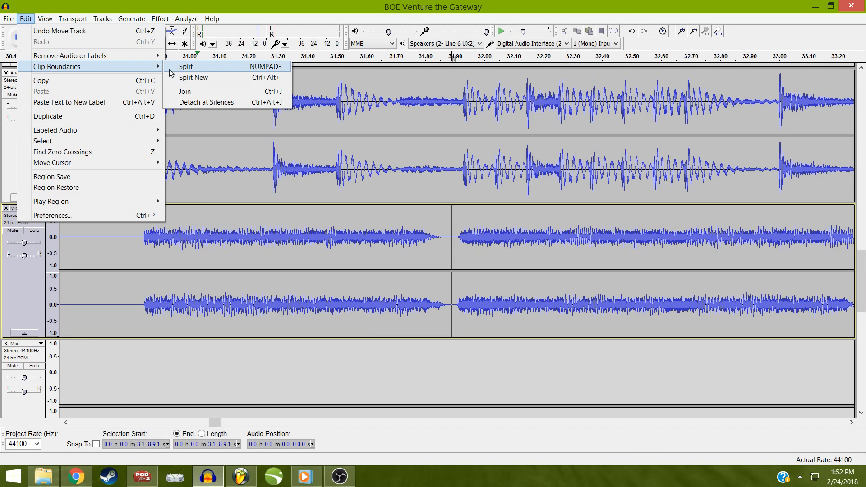
pyautogui.click(446, 239)
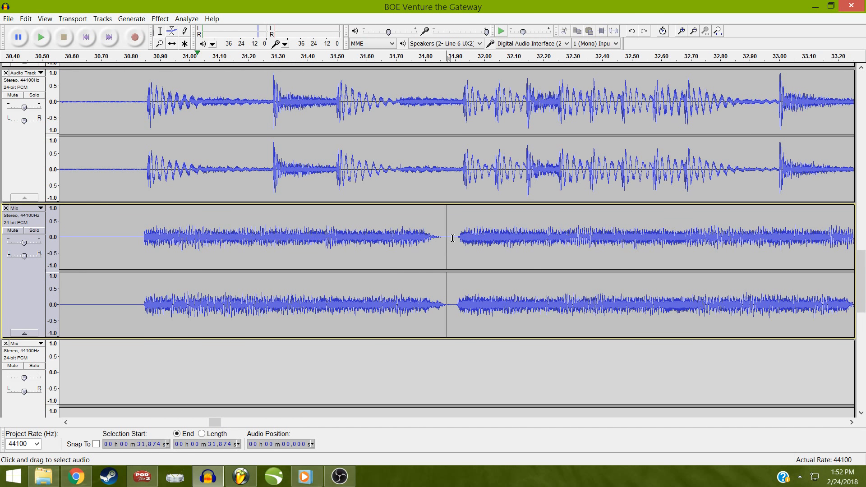
pyautogui.click(453, 238)
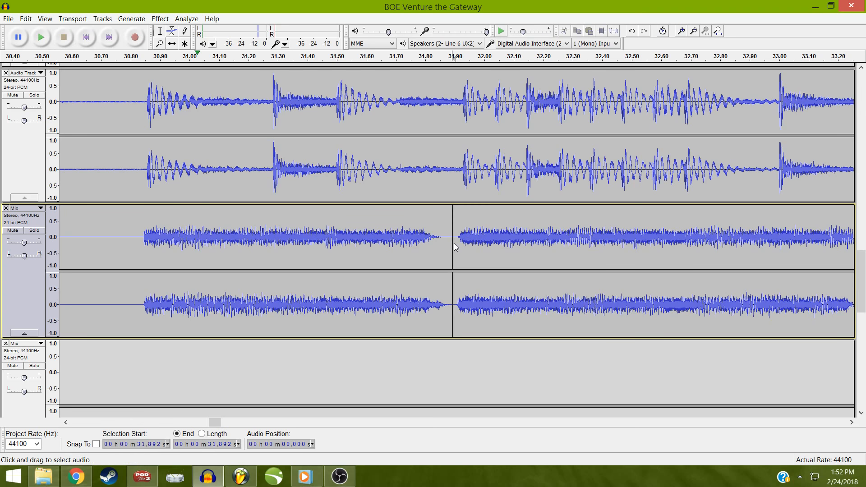
# Try to shift the mix clip after the 31.892 s split slightly later, and undo both the shift and the split
pyautogui.press('F5')
pyautogui.moveTo(482, 233)
pyautogui.mouseDown()
pyautogui.moveTo(493, 232)
pyautogui.moveTo(486, 237)
pyautogui.mouseUp()
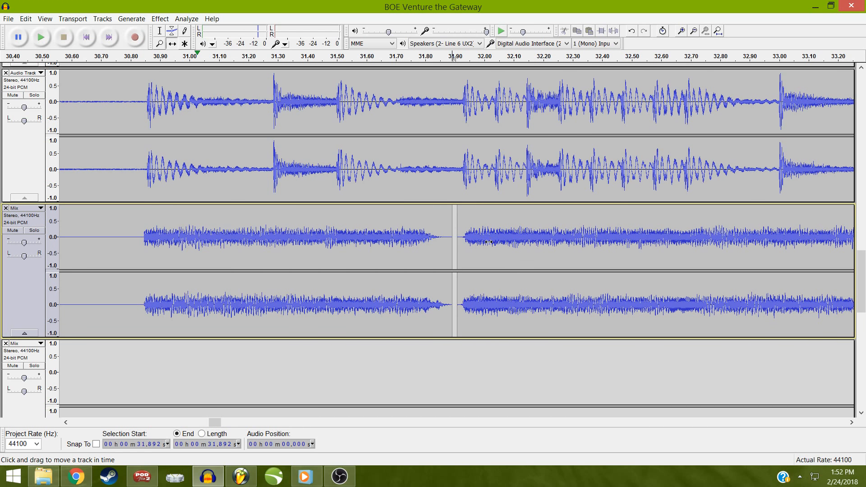
pyautogui.hotkey('ctrl', 'z')
pyautogui.moveTo(564, 271); pyautogui.dragTo(540, 253)
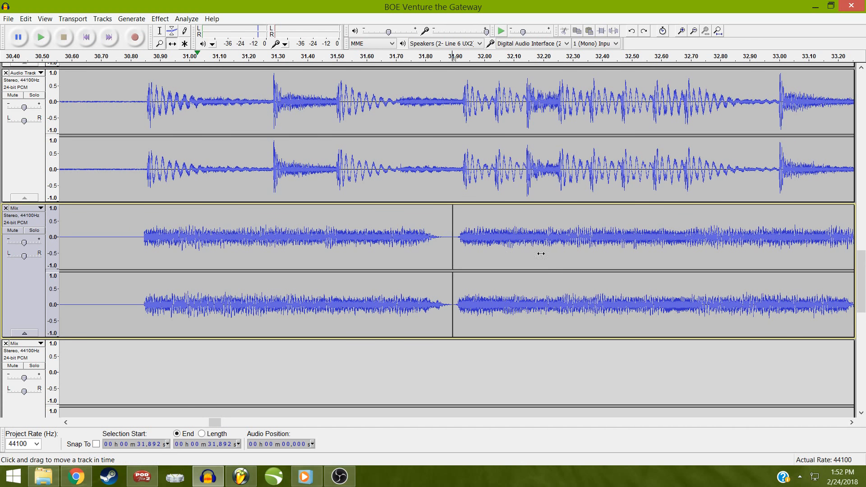
pyautogui.click(159, 31)
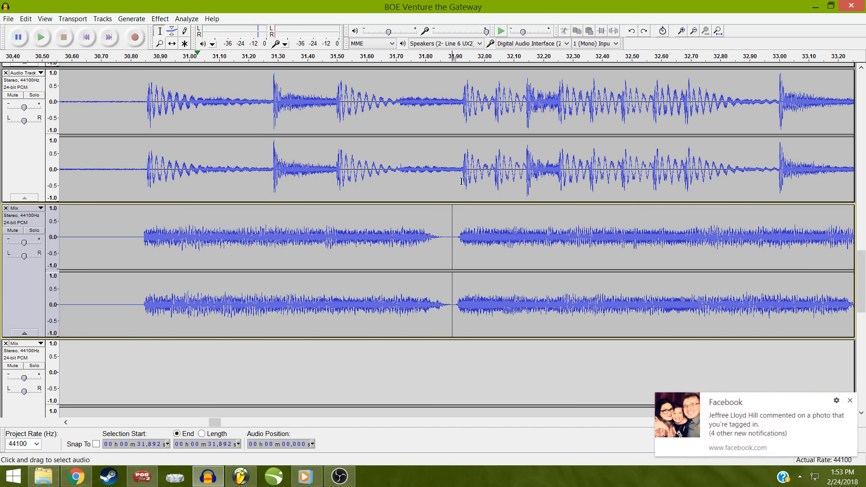
pyautogui.moveTo(461, 181); pyautogui.dragTo(435, 259)
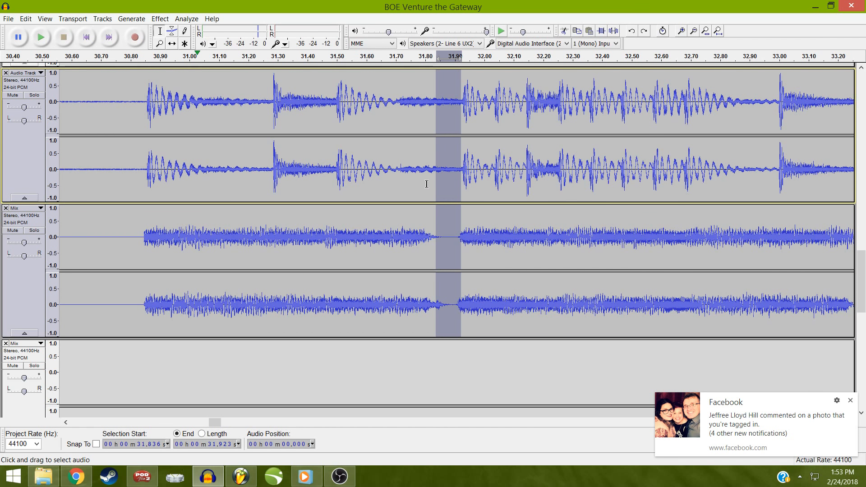
pyautogui.click(435, 236)
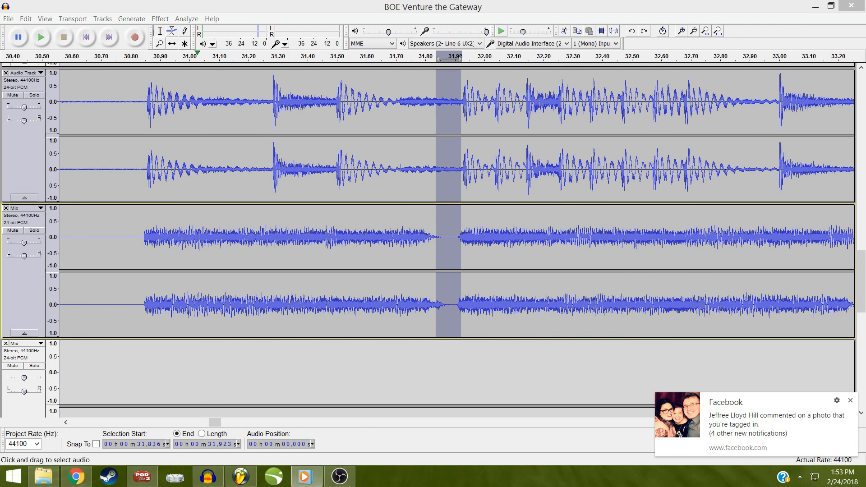
pyautogui.click(265, 259)
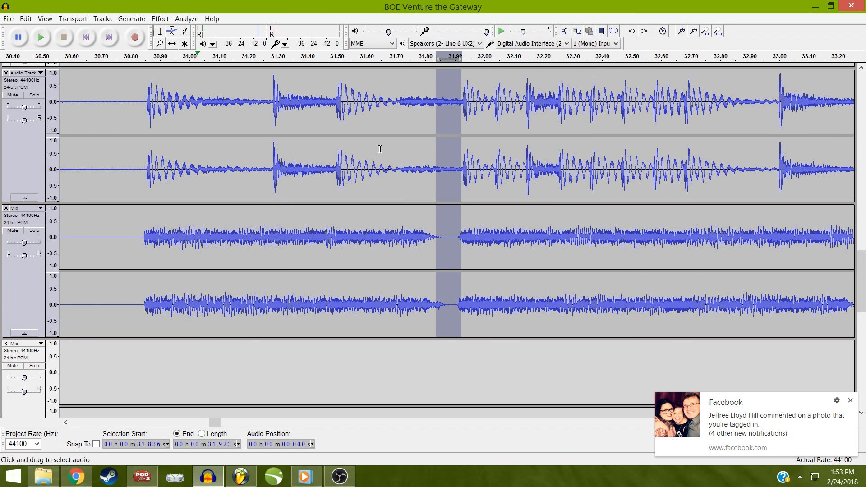
# Play a short stretch of the song from 30.851 s to check the first notes
pyautogui.click(145, 184)
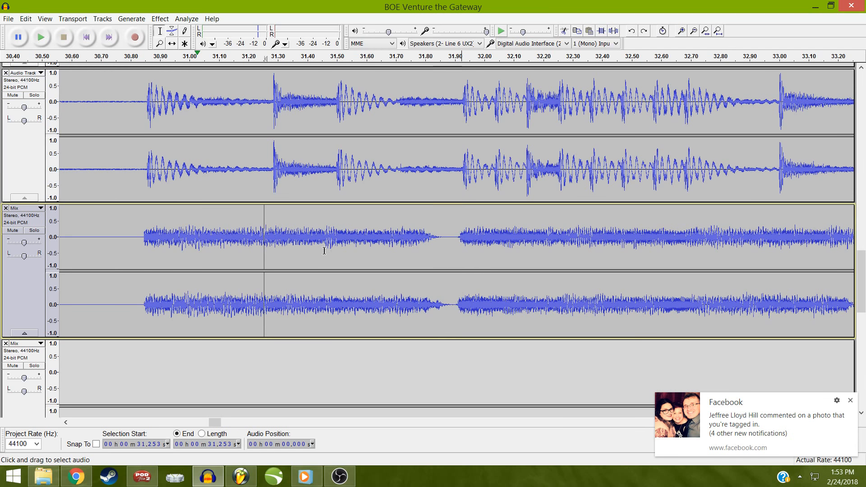
pyautogui.click(145, 183)
pyautogui.press('space')
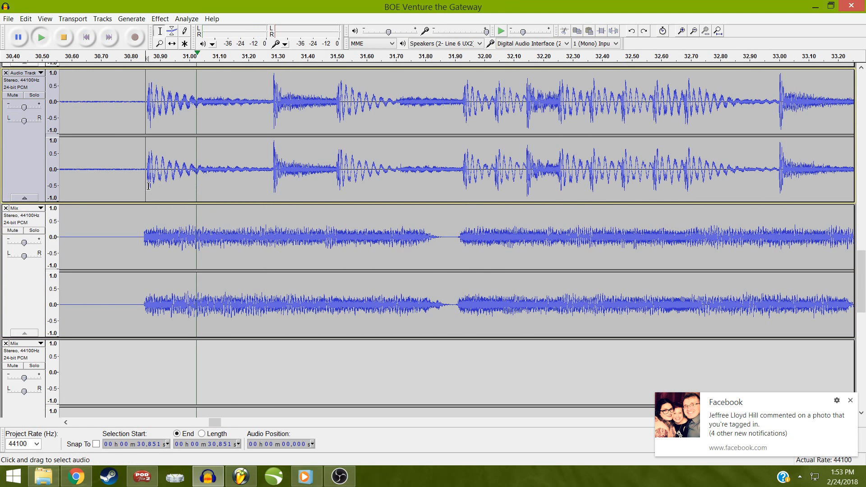
pyautogui.press('space')
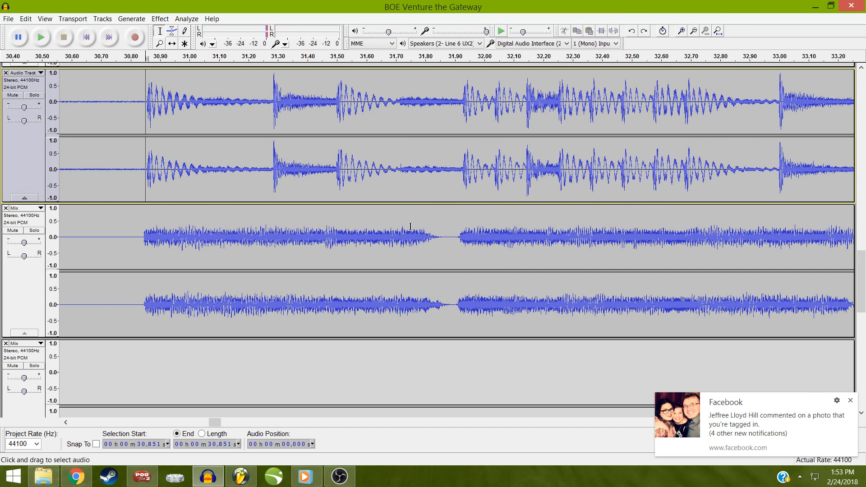
# Replace the original stereo mix track's audio from 31.753 s to 31.923 s with silence, and repeat the last effect on 31.738 s to 31.753 s
pyautogui.moveTo(411, 234); pyautogui.dragTo(461, 193)
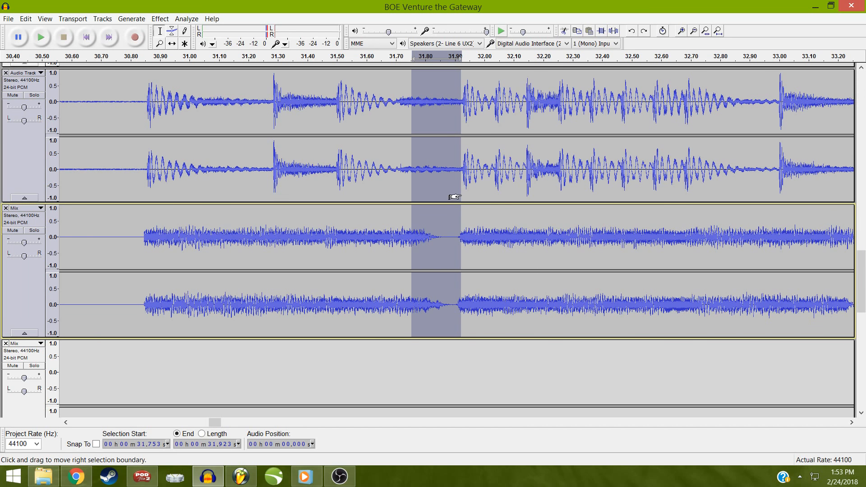
pyautogui.keyDown('shift'); pyautogui.click(31, 176); pyautogui.keyUp('shift')
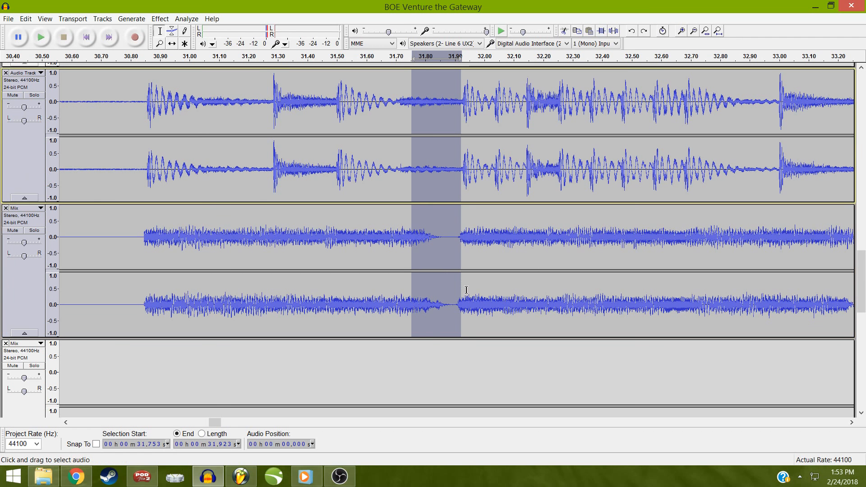
pyautogui.press('Return')
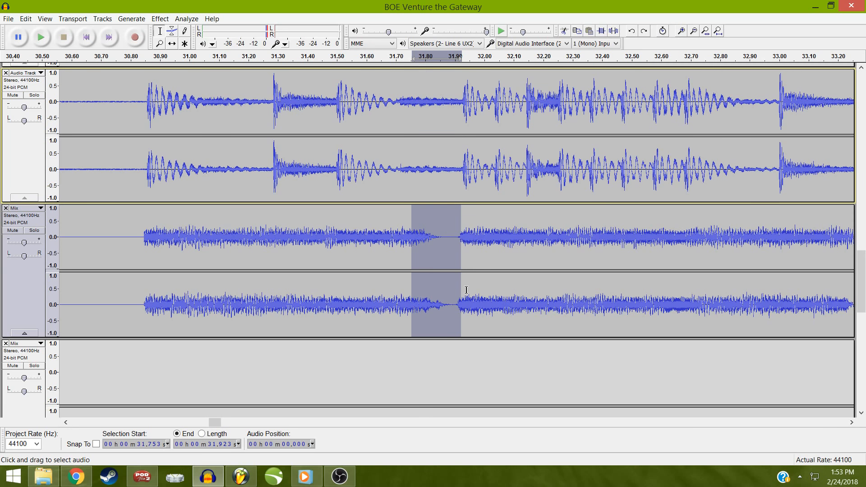
pyautogui.hotkey('ctrl', 'l')
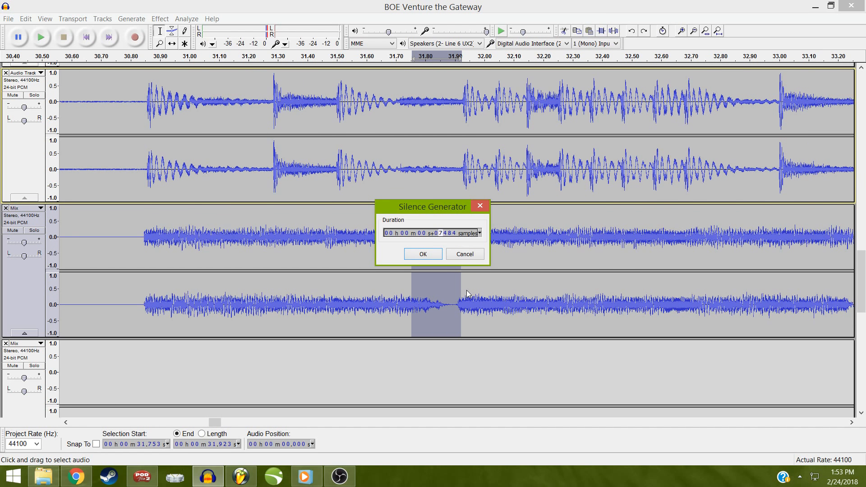
pyautogui.press('Return')
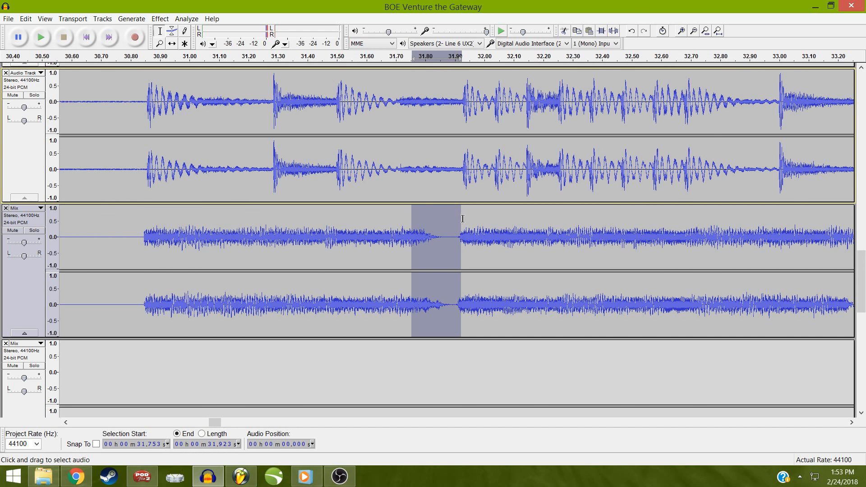
pyautogui.moveTo(462, 226); pyautogui.dragTo(406, 244)
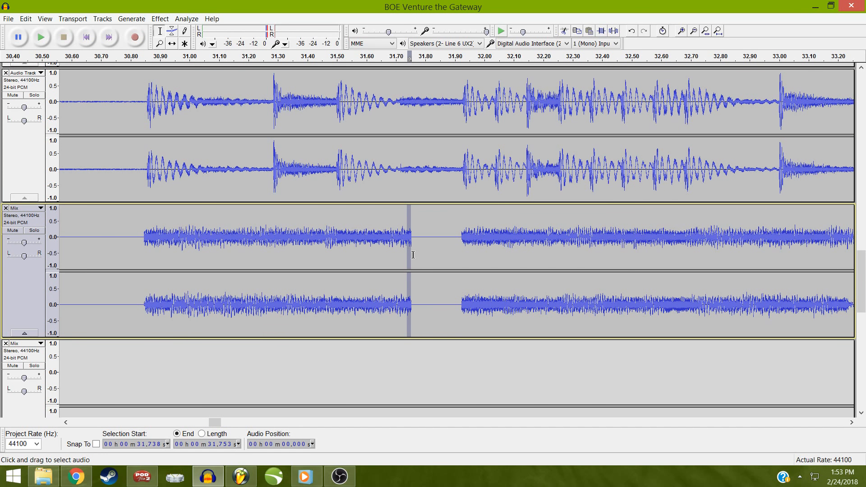
pyautogui.hotkey('ctrl', 'r')
# Mute the duplicated stereo mix track, second from the end of the track order, and return to the edited original
pyautogui.moveTo(434, 244); pyautogui.dragTo(863, 405)
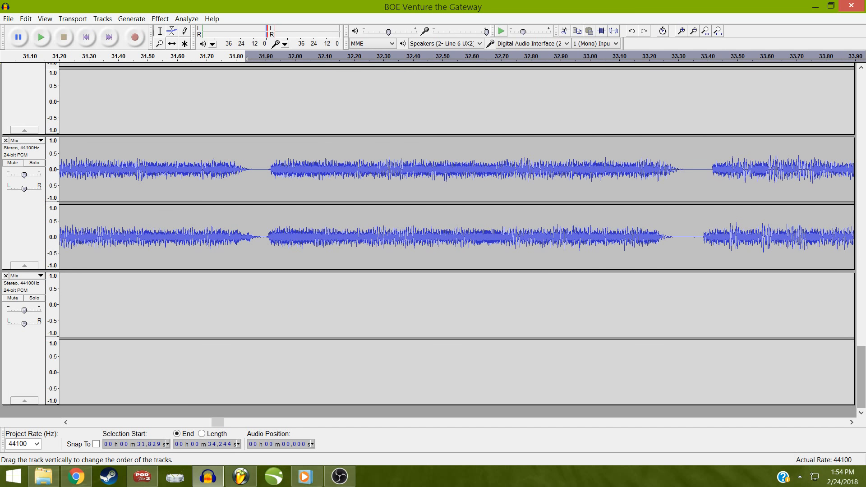
pyautogui.click(13, 163)
pyautogui.moveTo(861, 381); pyautogui.dragTo(860, 246)
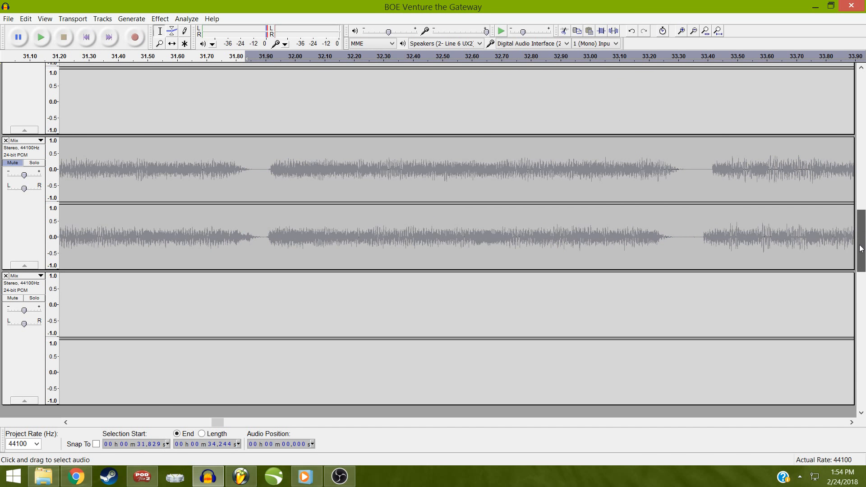
pyautogui.scroll(-5, 861, 284)
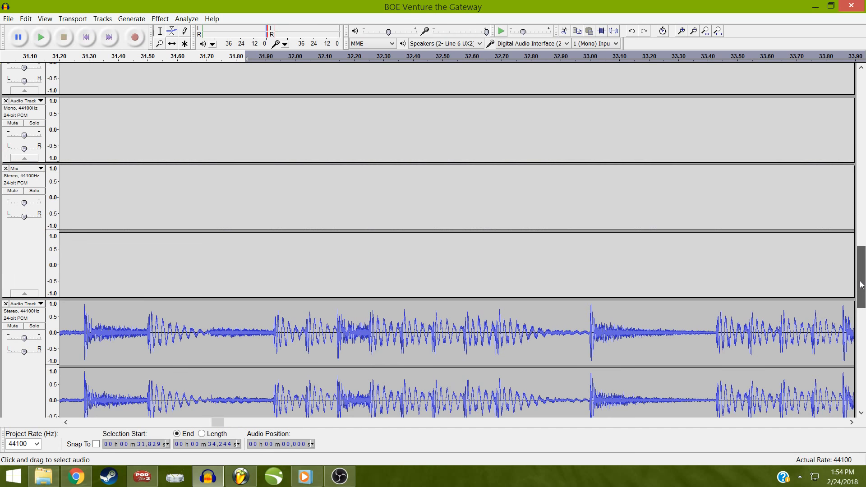
pyautogui.moveTo(862, 285); pyautogui.dragTo(862, 301)
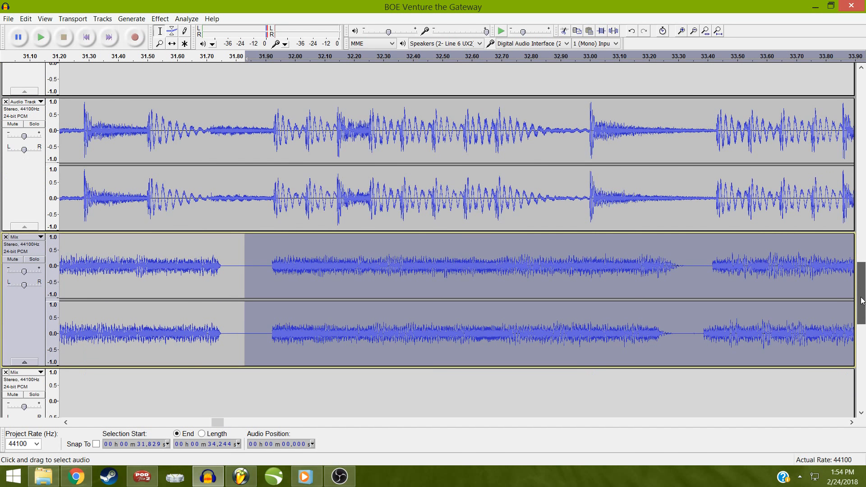
pyautogui.scroll(-3, 608, 262)
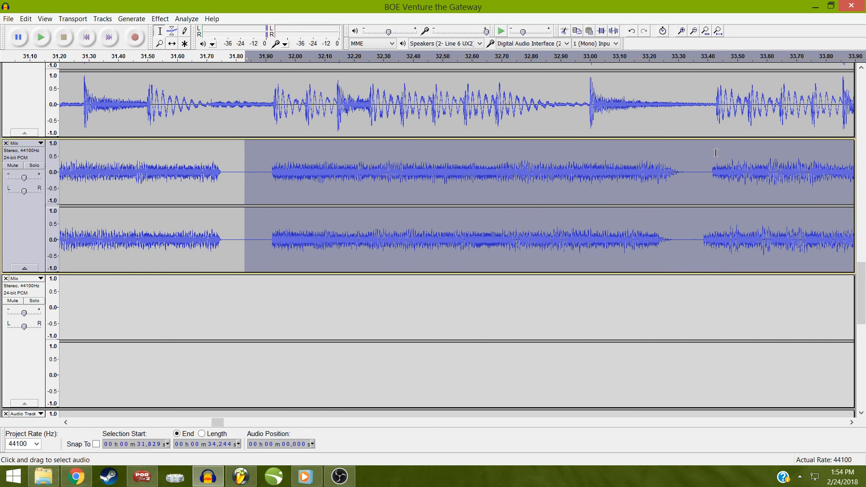
pyautogui.moveTo(716, 152); pyautogui.dragTo(659, 136)
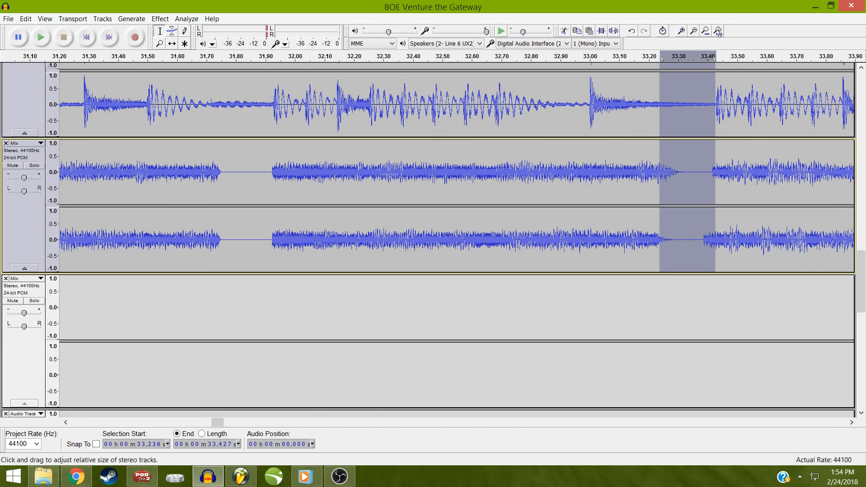
pyautogui.press('Up')
pyautogui.keyDown('shift'); pyautogui.click(19, 157); pyautogui.keyUp('shift')
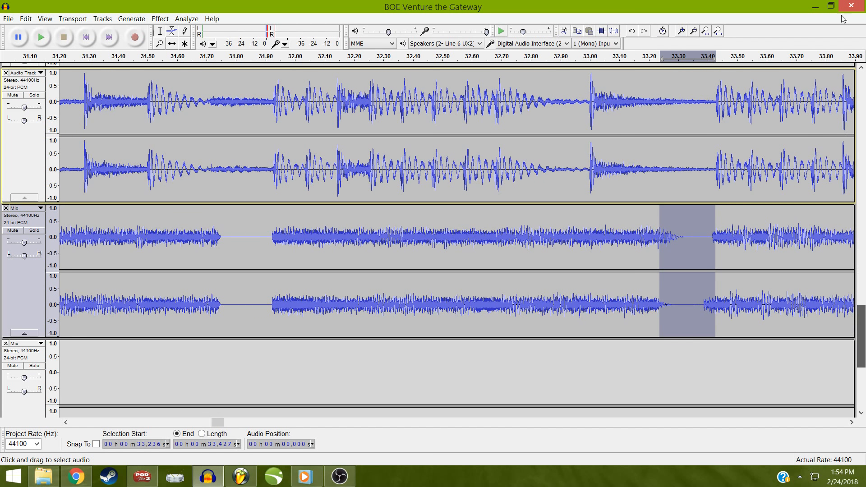
# Move the full-length mono mix track down the track order, past the first two mono audio tracks below it
pyautogui.click(717, 30)
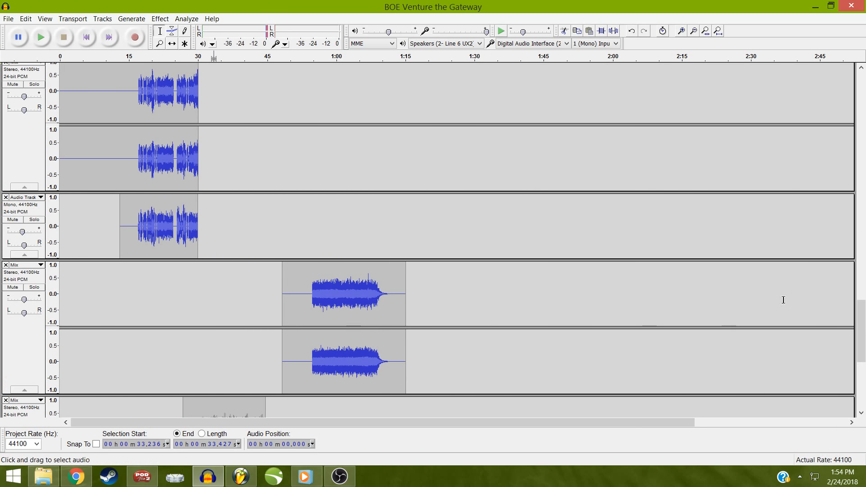
pyautogui.moveTo(864, 333); pyautogui.dragTo(860, 377)
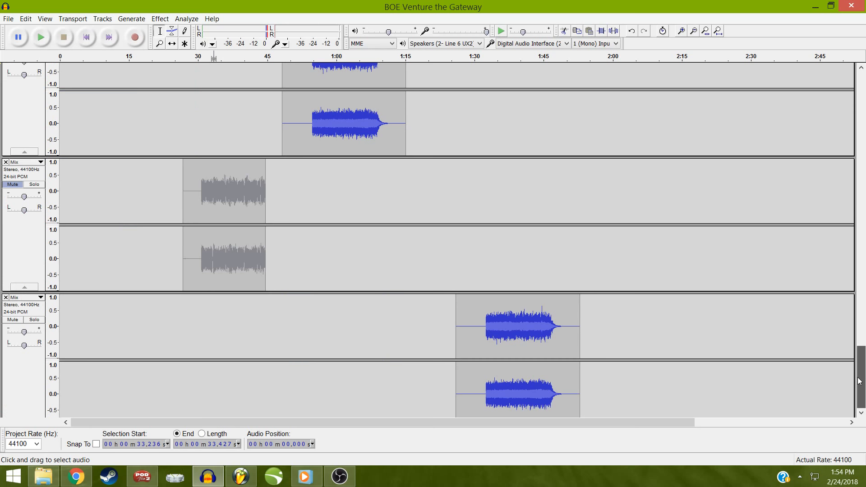
pyautogui.moveTo(860, 381); pyautogui.dragTo(861, 201)
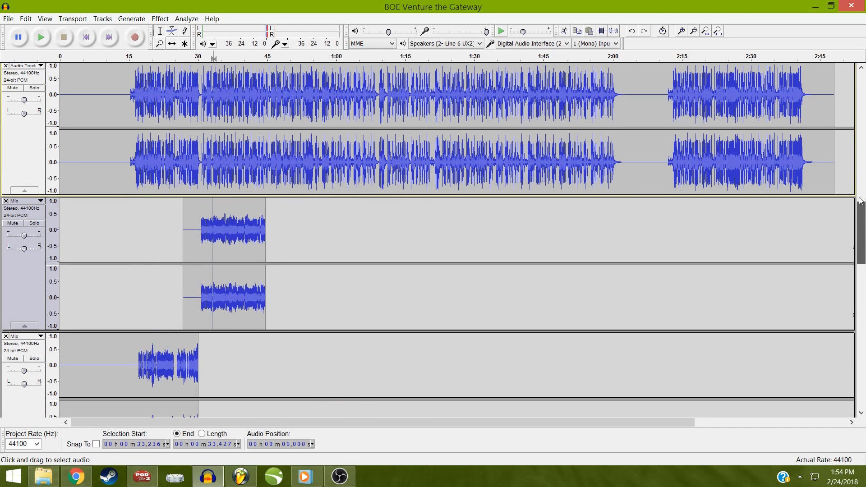
pyautogui.moveTo(862, 230); pyautogui.dragTo(862, 142)
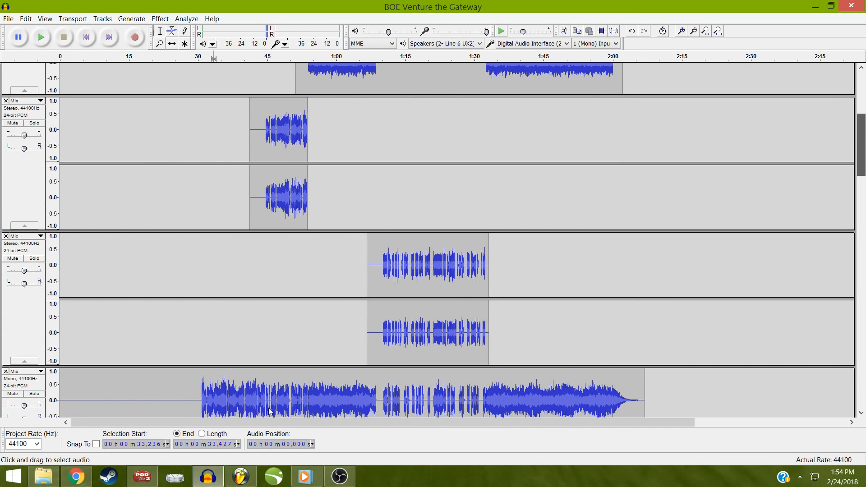
pyautogui.click(25, 373)
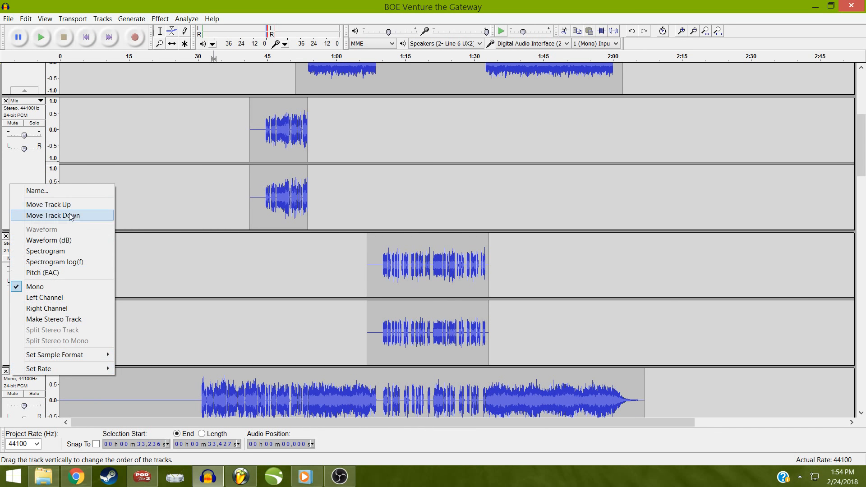
pyautogui.press('Escape')
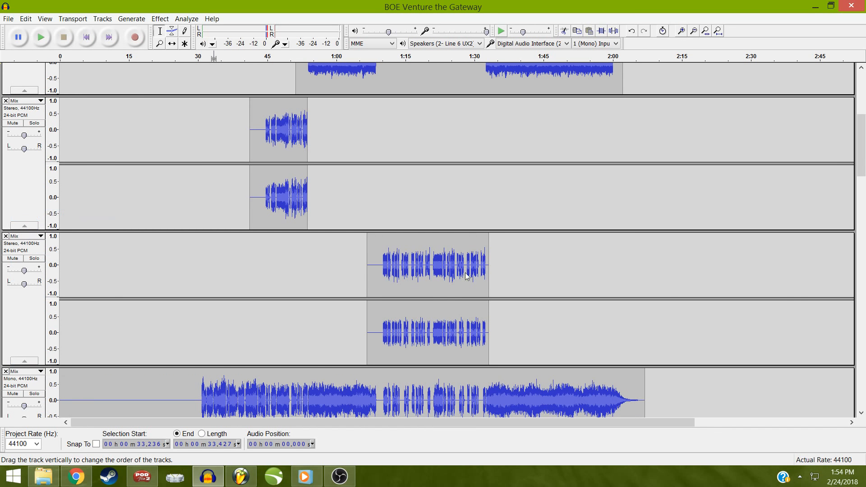
pyautogui.click(861, 400)
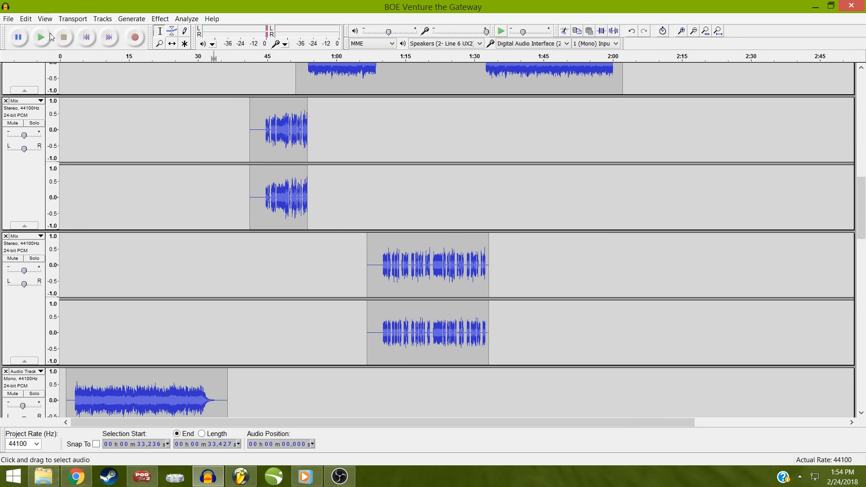
pyautogui.scroll(-5, 79, 108)
pyautogui.click(25, 86)
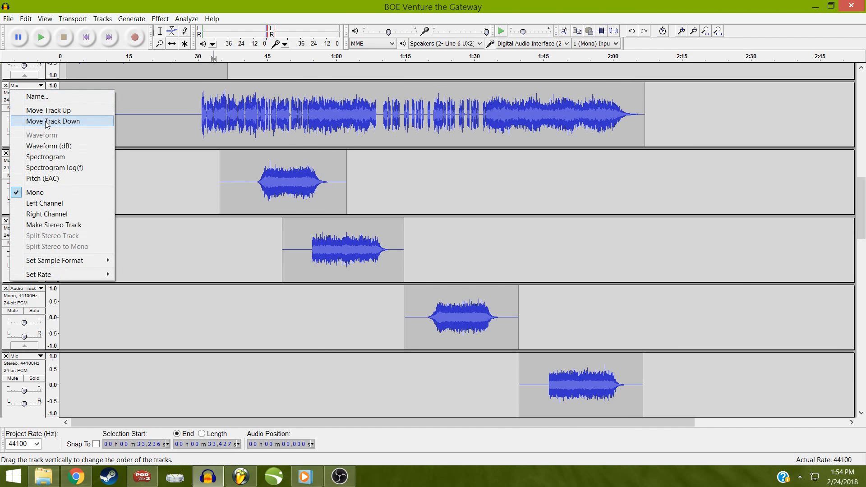
pyautogui.press('Escape')
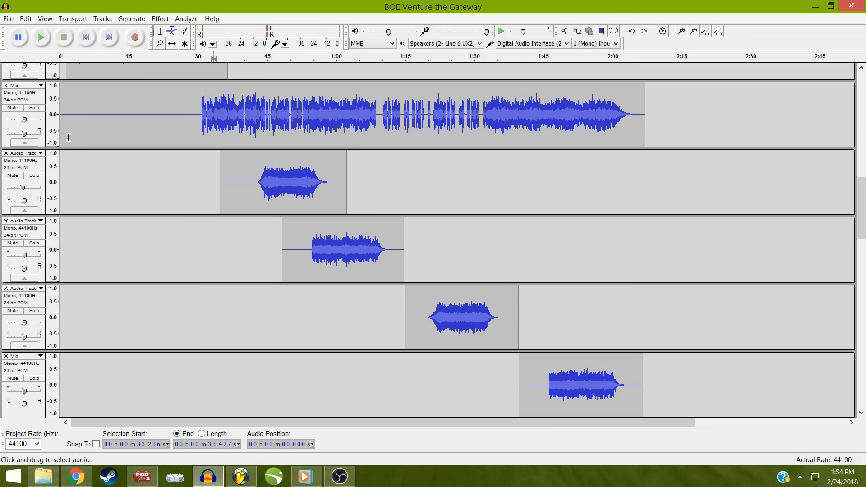
# Move the mono mix track further down, past the remaining mono audio tracks and the stereo mix track below them
pyautogui.click(38, 154)
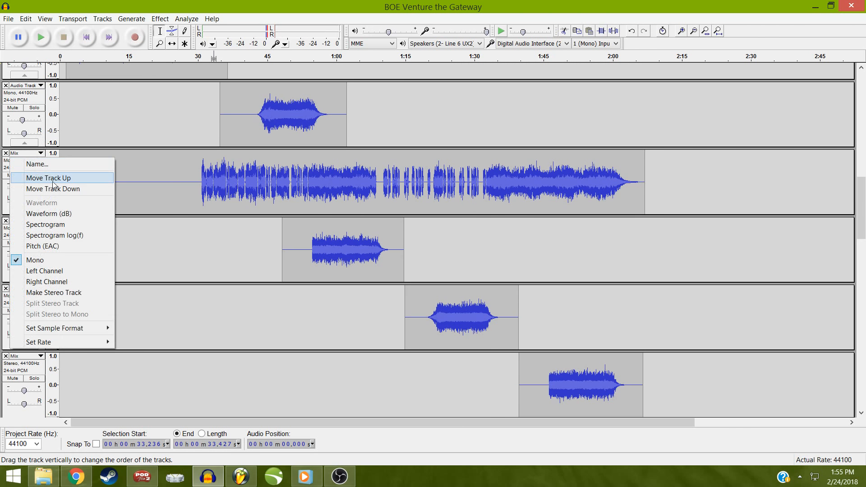
pyautogui.click(52, 188)
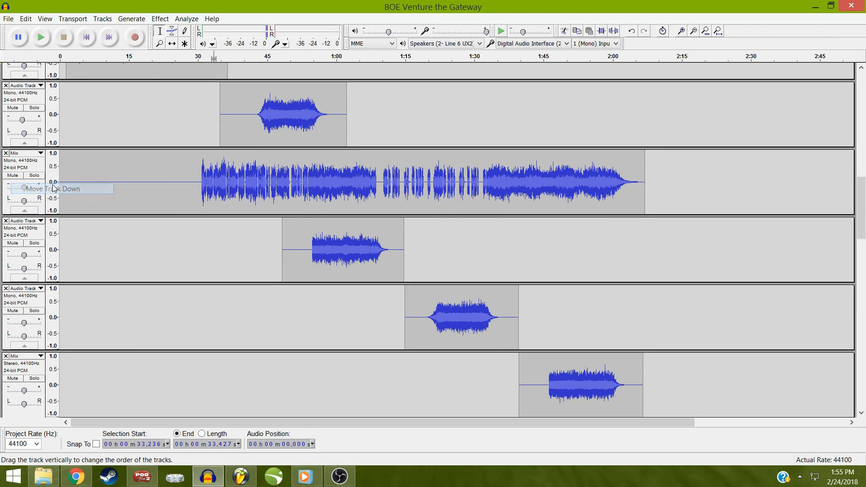
pyautogui.click(38, 221)
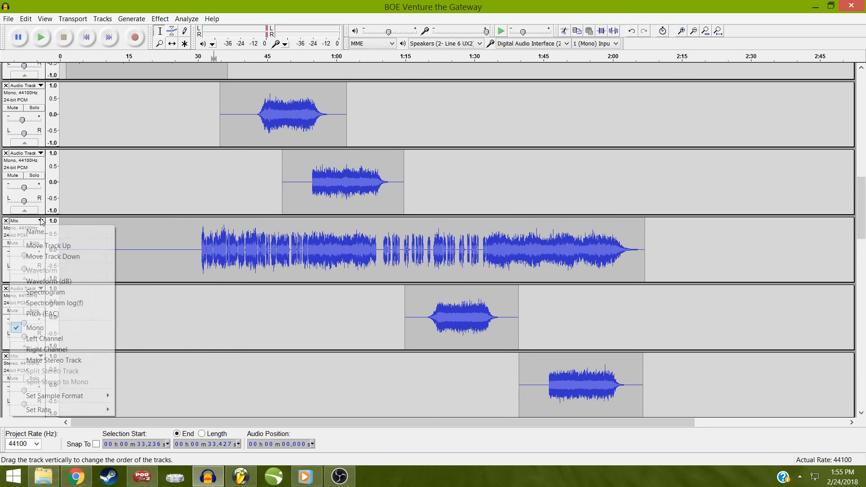
pyautogui.click(52, 255)
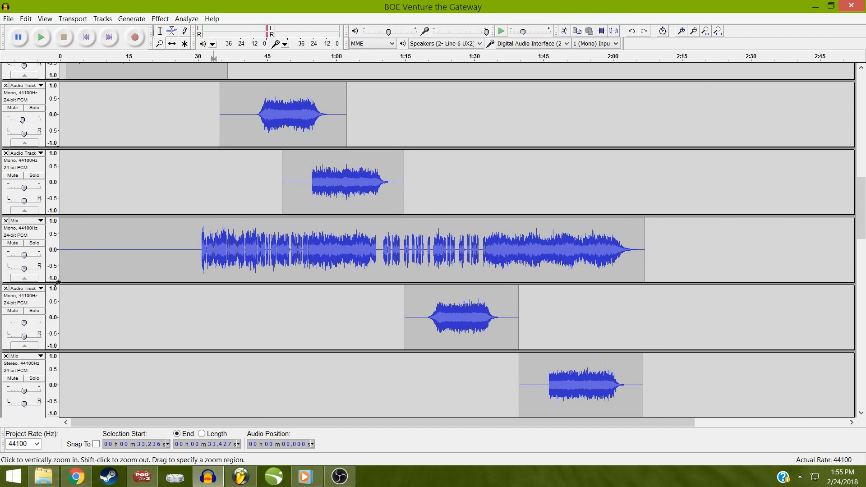
pyautogui.click(36, 289)
pyautogui.click(90, 135)
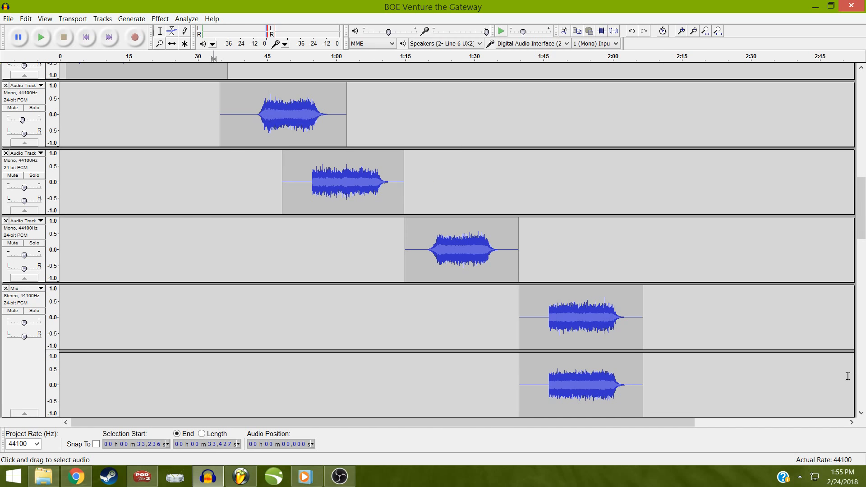
# Move the mono mix track below the full-length stereo audio track, directly above the edited stereo mix track
pyautogui.click(863, 380)
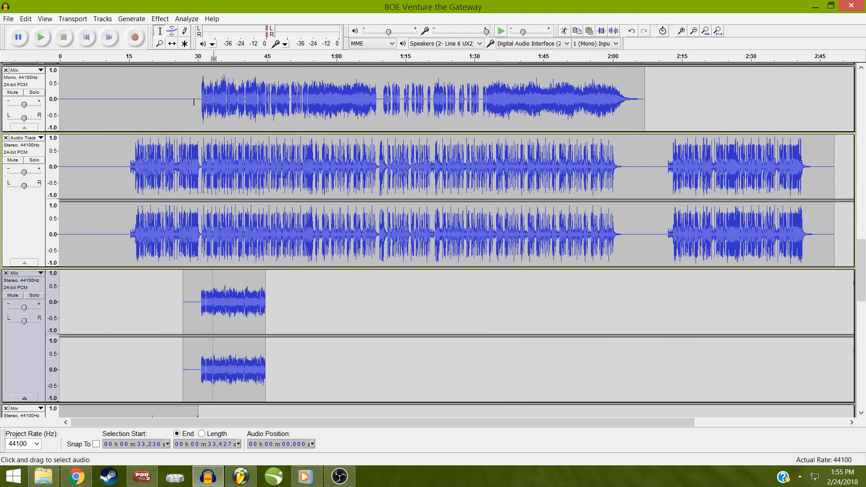
pyautogui.click(201, 100)
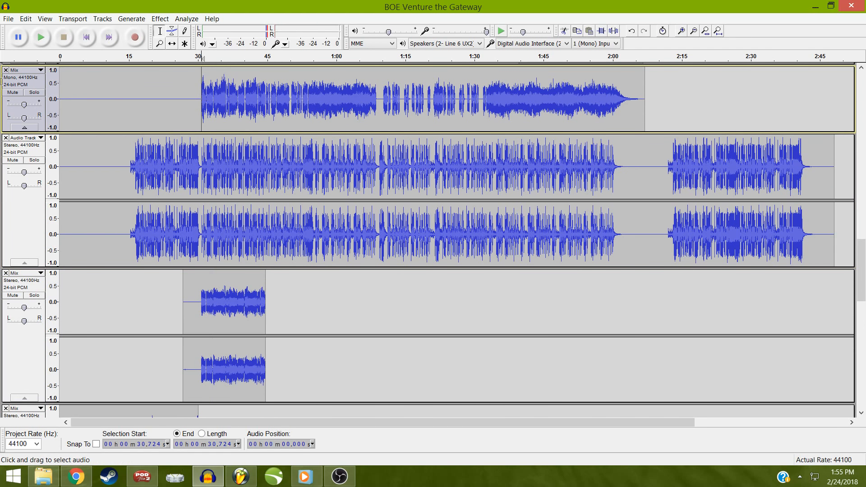
pyautogui.click(28, 70)
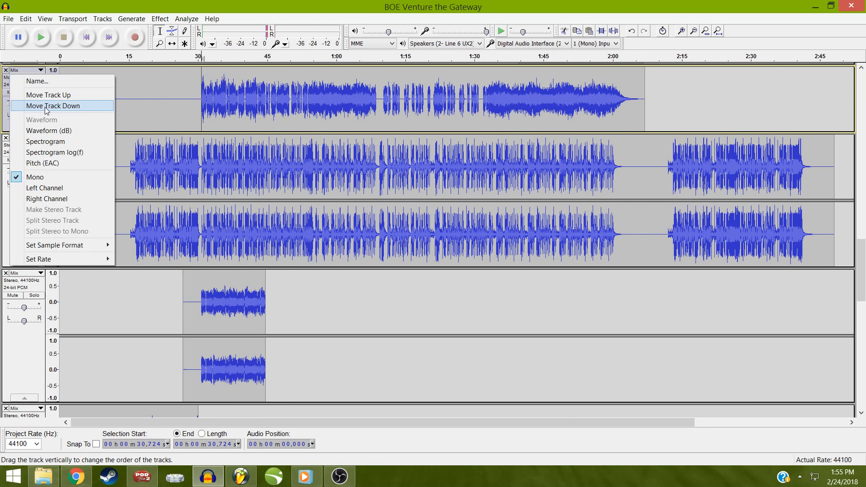
pyautogui.click(52, 106)
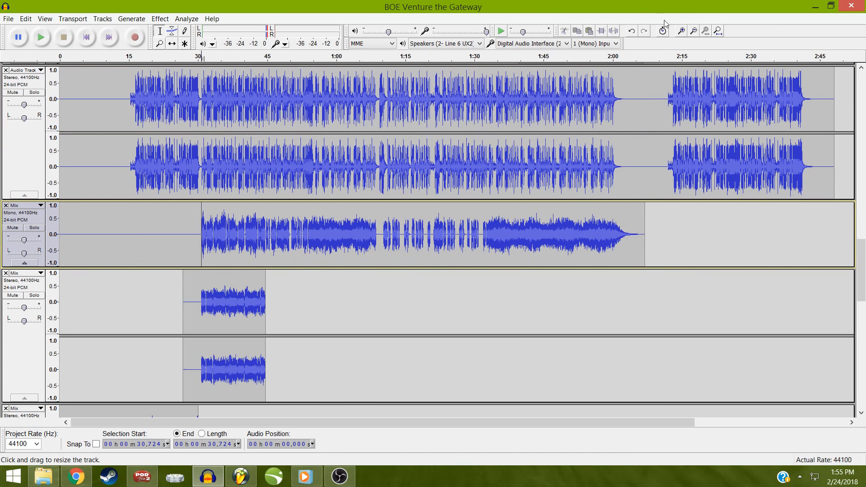
# Replace the mono mix track's audio from 31.750 s to 31.922 s with silence, and repeat the last effect on 31.735 s to 31.750 s
pyautogui.click(681, 31)
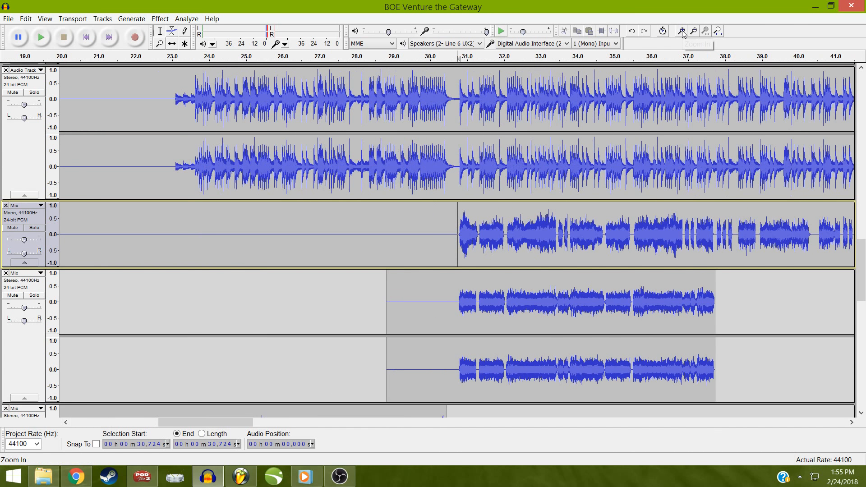
pyautogui.click(682, 31)
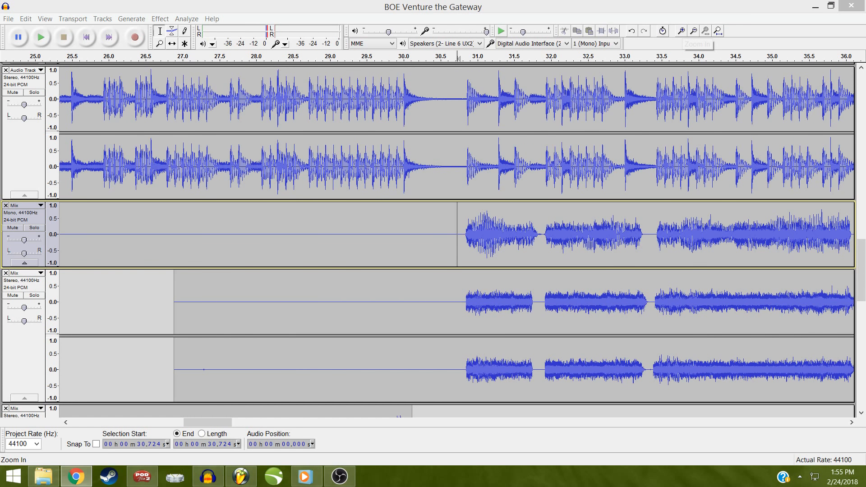
pyautogui.click(544, 315)
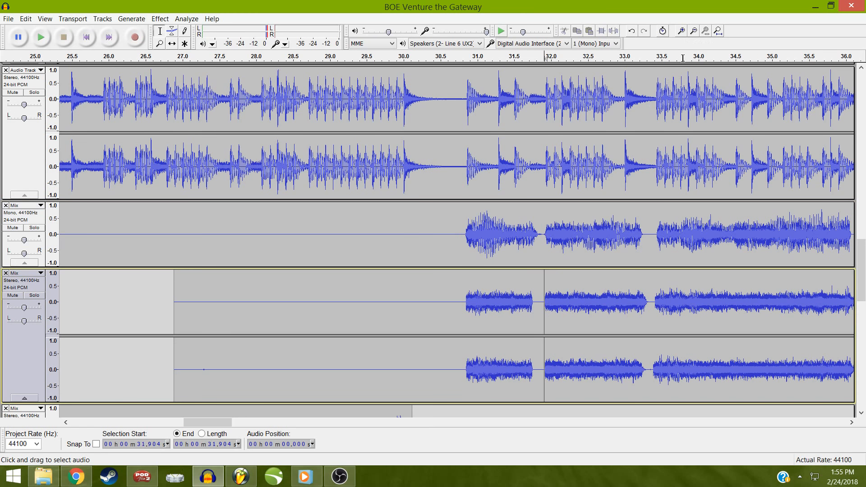
pyautogui.click(682, 34)
pyautogui.click(682, 34)
pyautogui.click(683, 33)
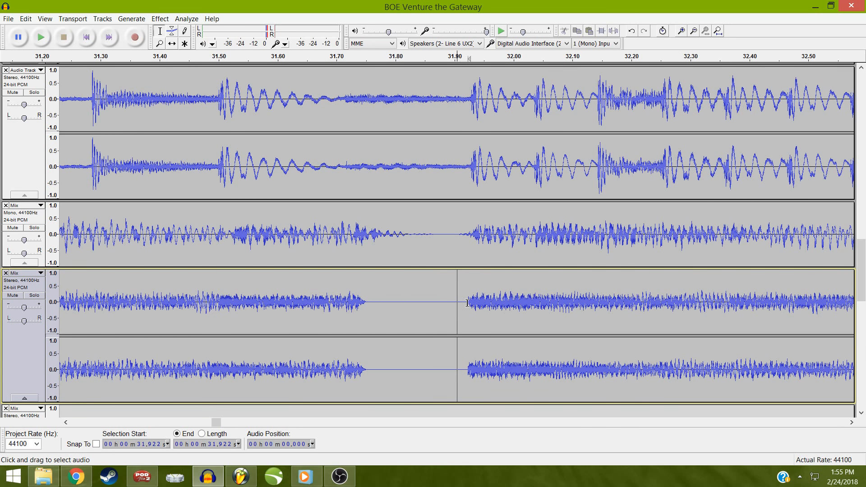
pyautogui.moveTo(467, 303)
pyautogui.mouseDown()
pyautogui.moveTo(454, 251)
pyautogui.moveTo(366, 255)
pyautogui.mouseUp()
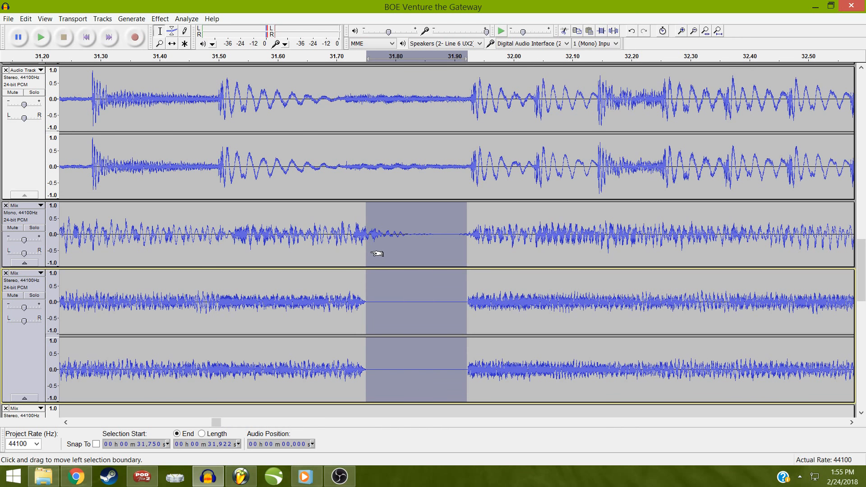
pyautogui.click(370, 253)
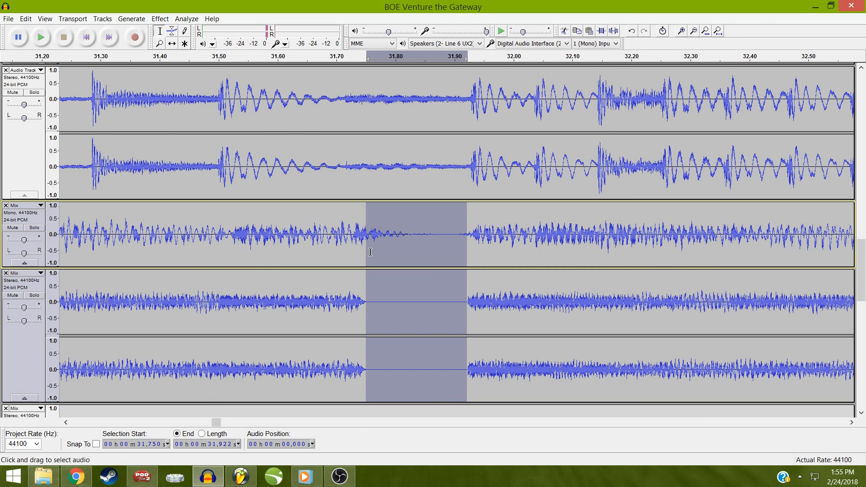
pyautogui.hotkey('ctrl', 'r')
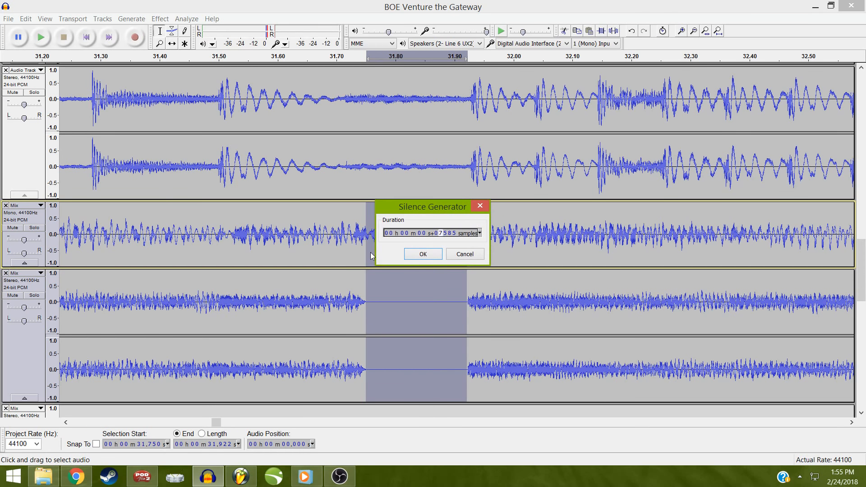
pyautogui.click(422, 254)
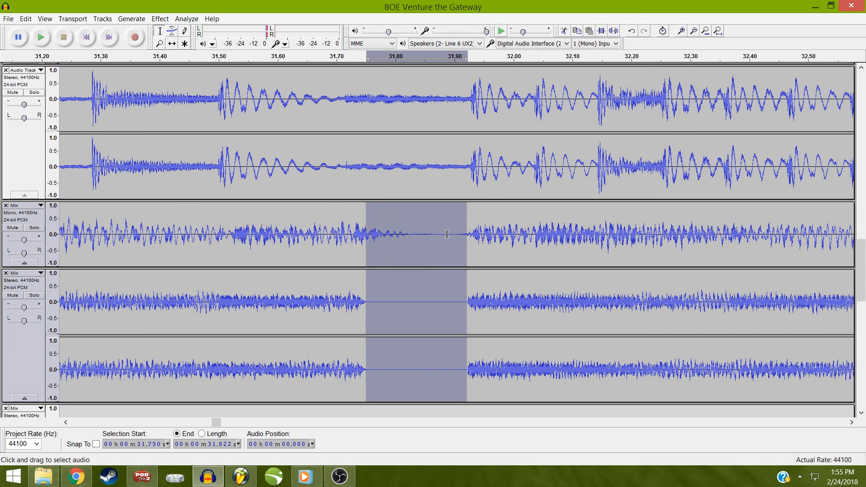
pyautogui.hotkey('ctrl', 'l')
pyautogui.keyDown('ctrl'); pyautogui.click(34, 376); pyautogui.keyUp('ctrl')
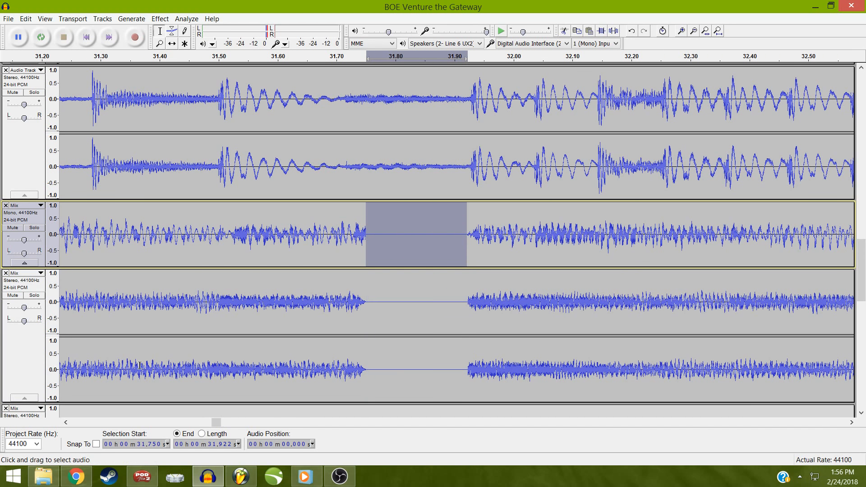
pyautogui.moveTo(459, 234); pyautogui.dragTo(365, 244)
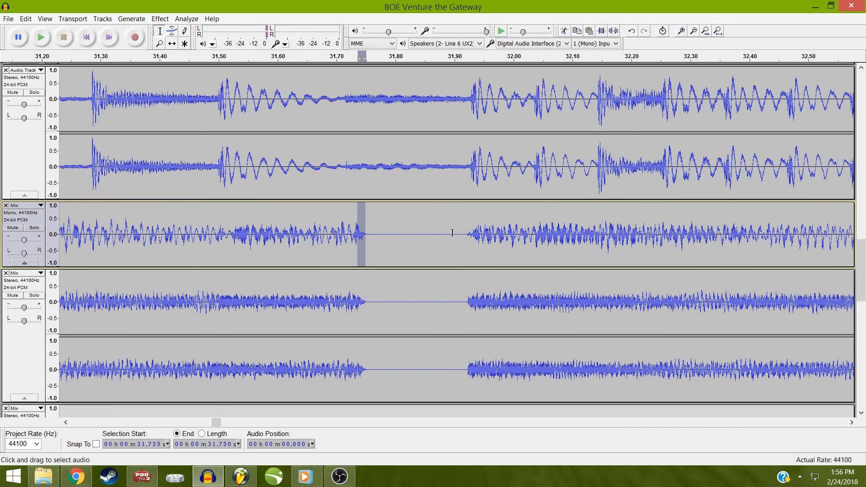
# Replace the audio from 33.240 s to 33.426 s with silence in both the mono mix track and the stereo mix track below it
pyautogui.moveTo(452, 232); pyautogui.dragTo(861, 315)
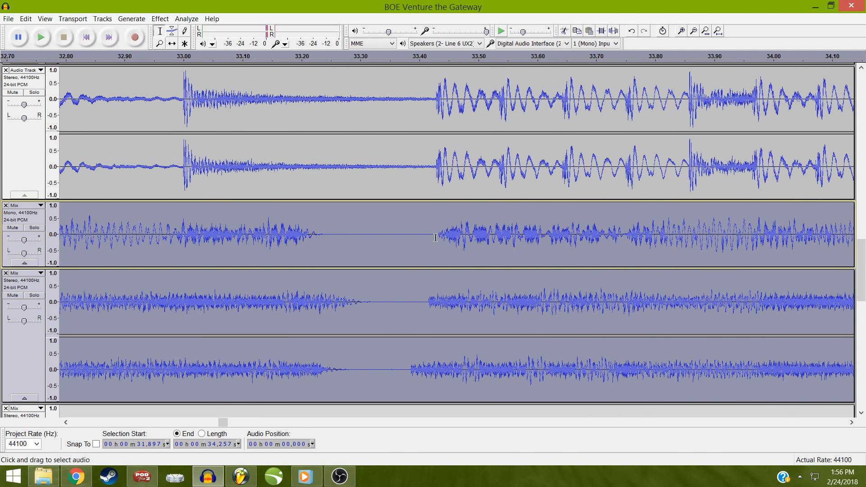
pyautogui.moveTo(435, 233); pyautogui.dragTo(325, 321)
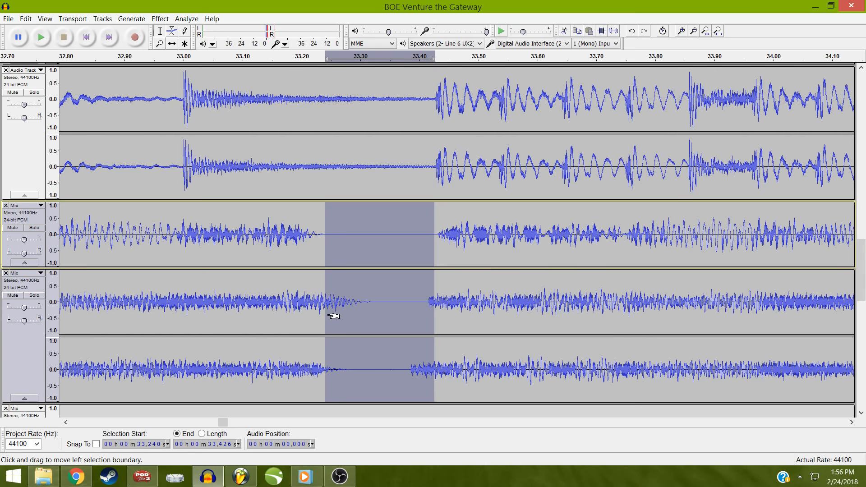
pyautogui.click(328, 314)
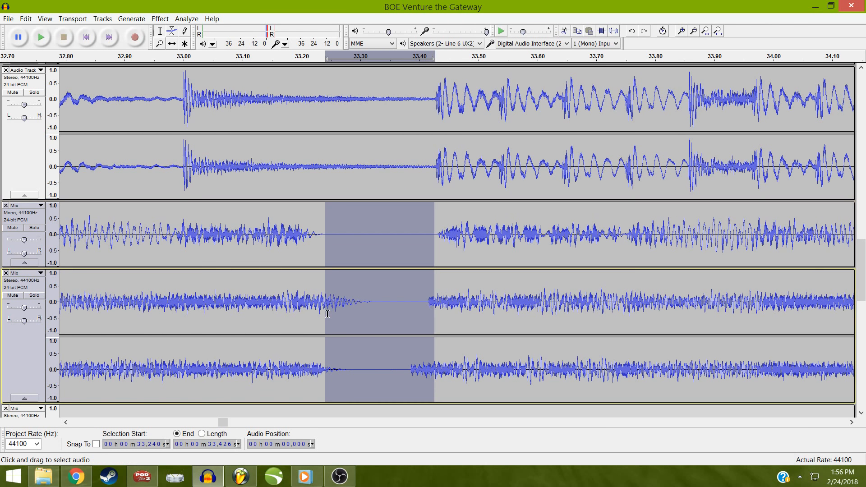
pyautogui.hotkey('ctrl', 'l')
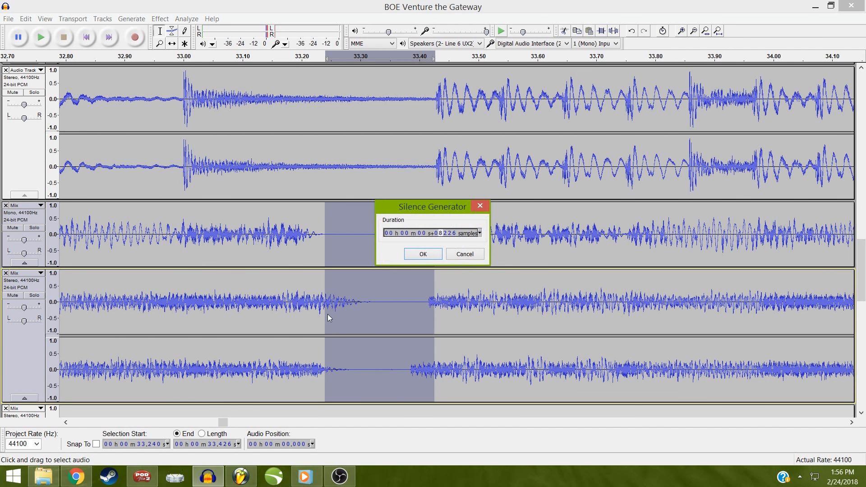
pyautogui.press('Return')
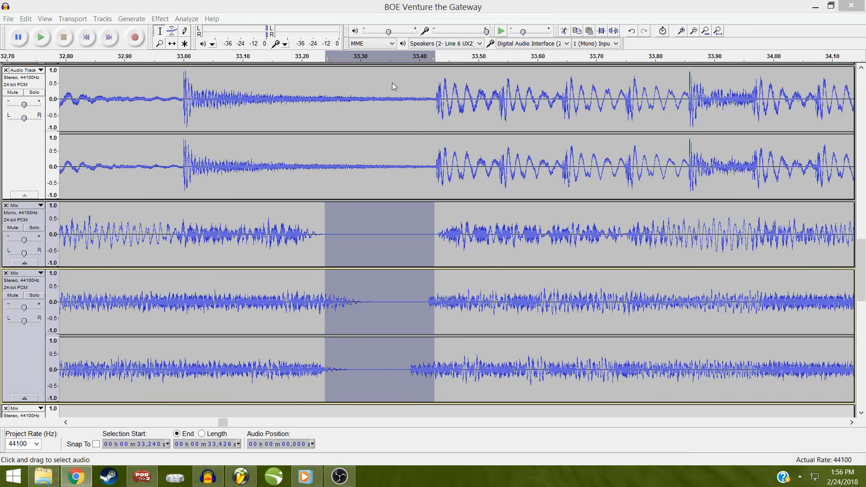
# Repeat the last fade-out effect on 33.214 s to 33.240 s in both the mono mix track and the stereo mix track below it
pyautogui.click(408, 5)
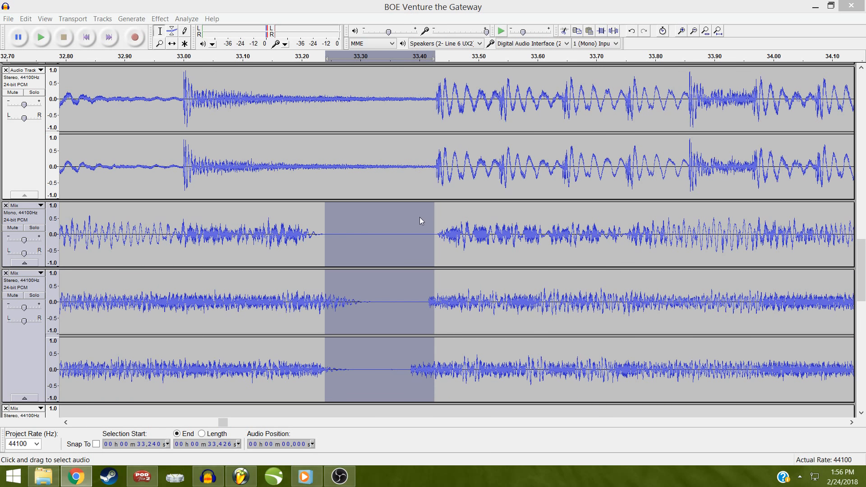
pyautogui.moveTo(432, 233); pyautogui.dragTo(303, 242)
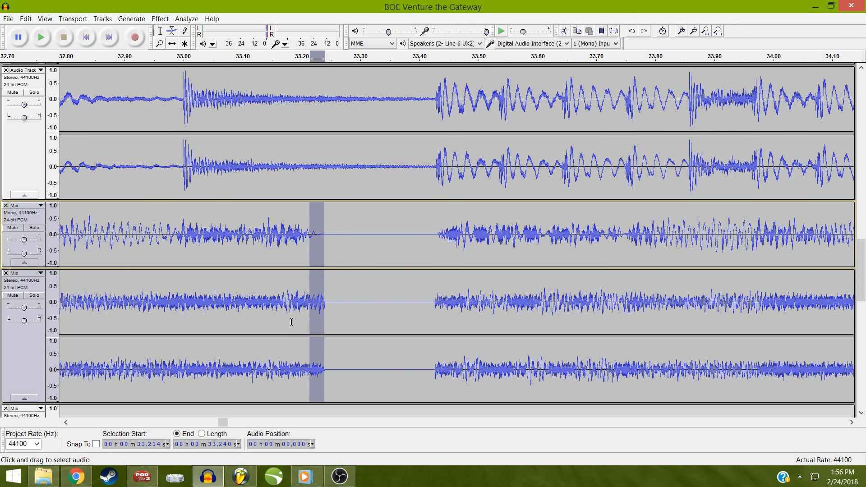
pyautogui.hotkey('ctrl', 'r')
pyautogui.hotkey('ctrl', 'r')
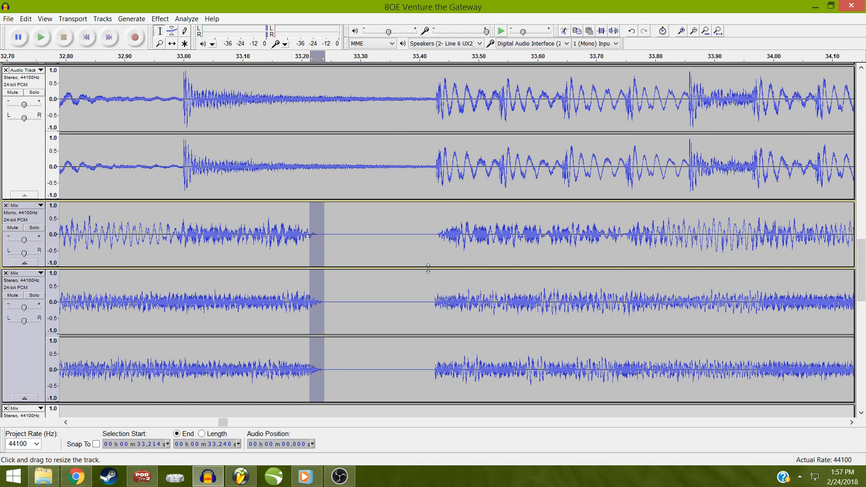
# Replace 36.060 s to 36.212 s with silence in both mix tracks, and repeat the fade-out on 36.041 s to 36.060 s
pyautogui.moveTo(398, 246); pyautogui.dragTo(863, 316)
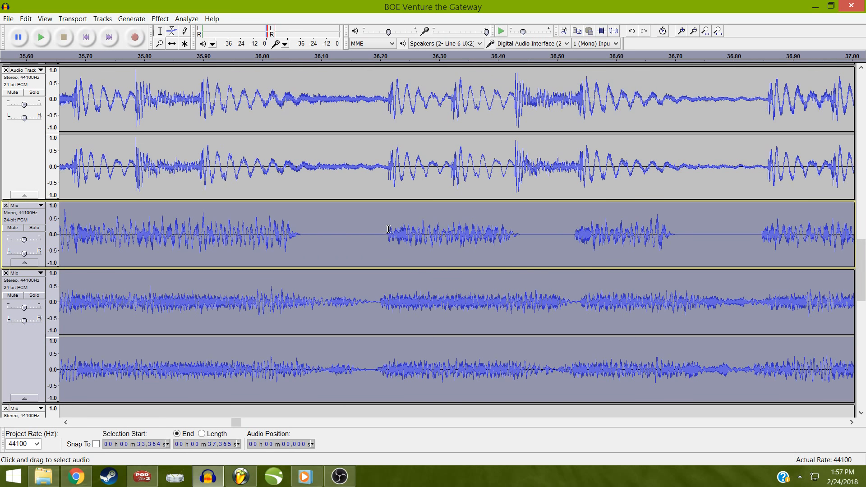
pyautogui.moveTo(386, 236); pyautogui.dragTo(298, 339)
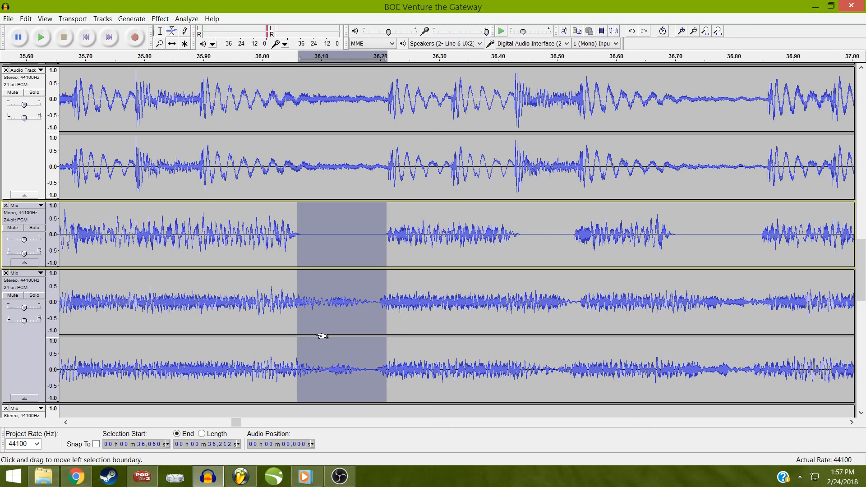
pyautogui.click(315, 335)
pyautogui.hotkey('alt', 'g')
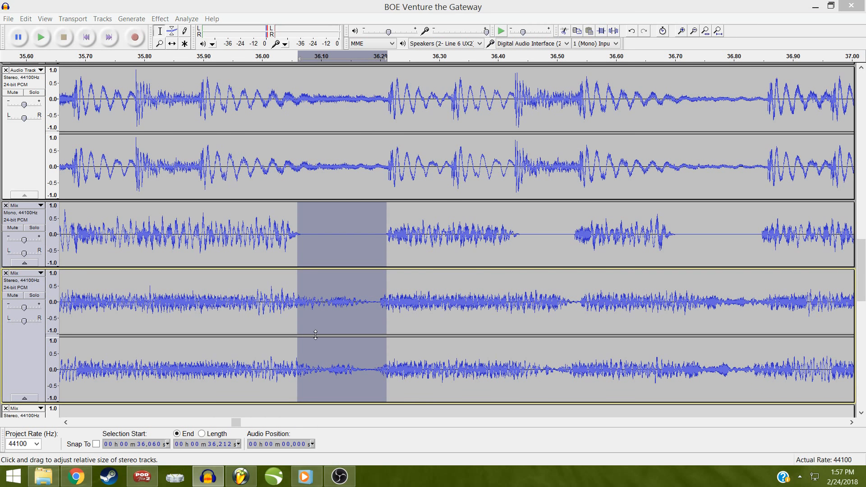
pyautogui.press('s')
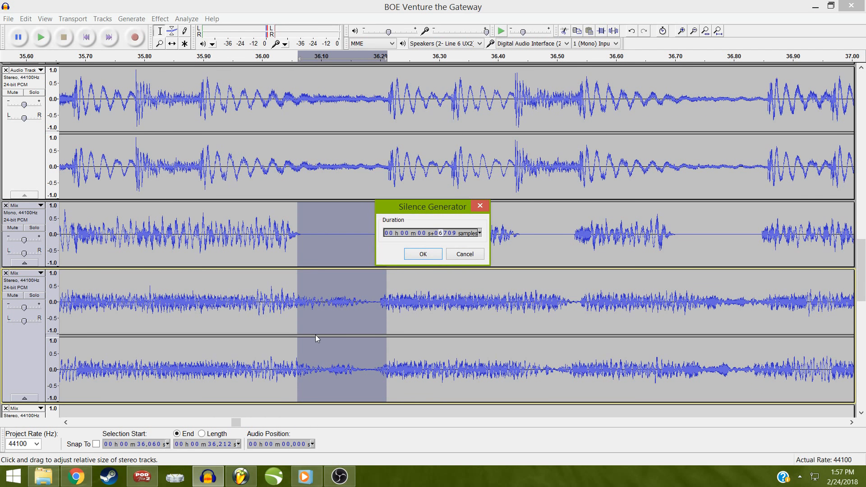
pyautogui.press('Return')
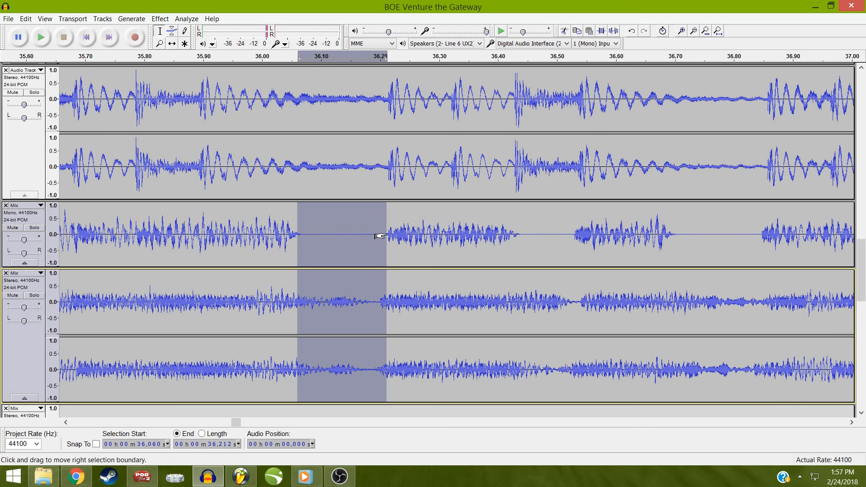
pyautogui.hotkey('ctrl', 'l')
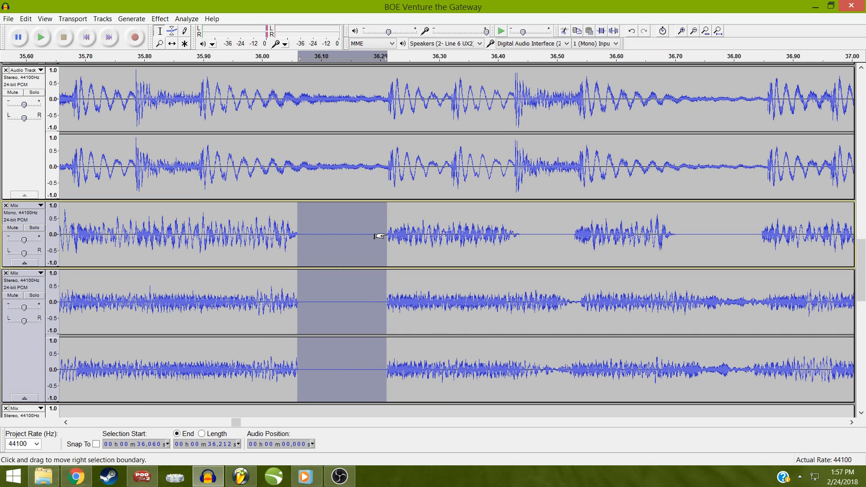
pyautogui.moveTo(378, 236); pyautogui.dragTo(287, 237)
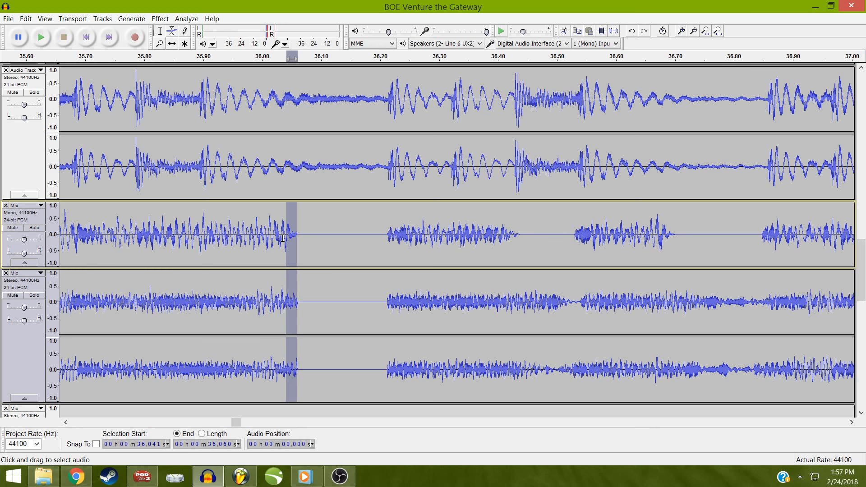
pyautogui.hotkey('ctrl', 'r')
# Replace 36.431 s to 36.534 s with silence in both mix tracks, and repeat the fade-out on 36.420 s to 36.431 s
pyautogui.click(576, 212)
pyautogui.moveTo(576, 212); pyautogui.dragTo(516, 303)
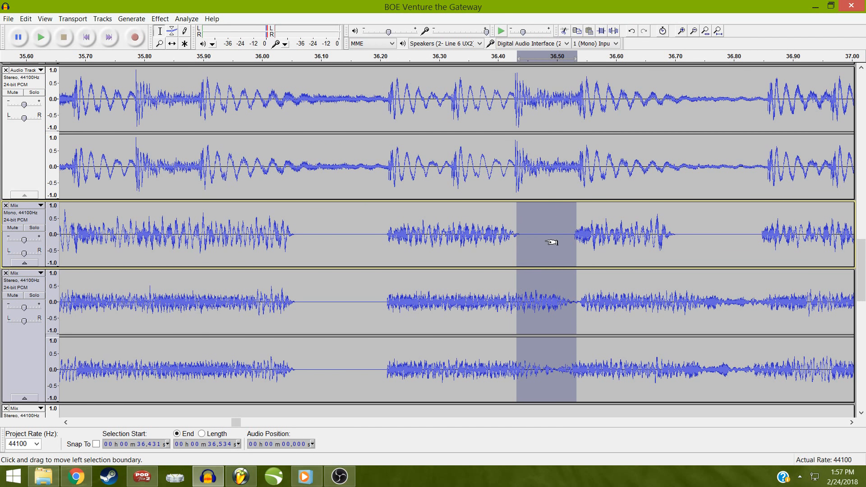
pyautogui.press('Down')
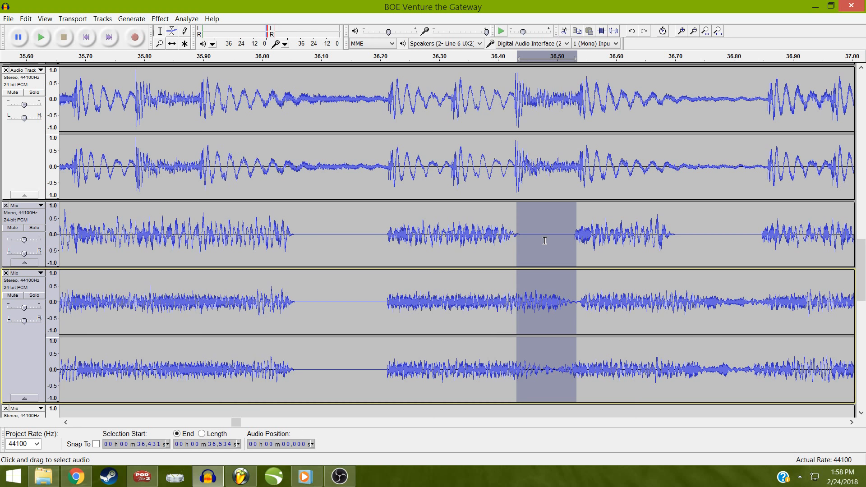
pyautogui.hotkey('ctrl', 'l')
pyautogui.press('Up')
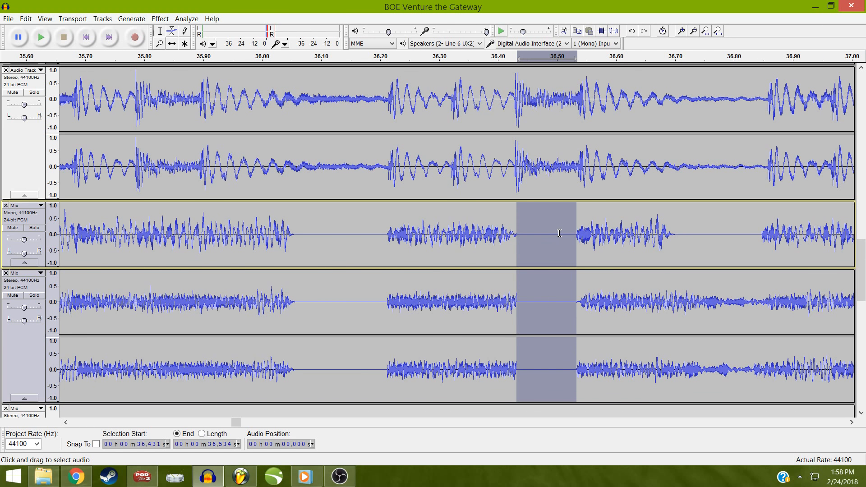
pyautogui.moveTo(566, 224); pyautogui.dragTo(510, 253)
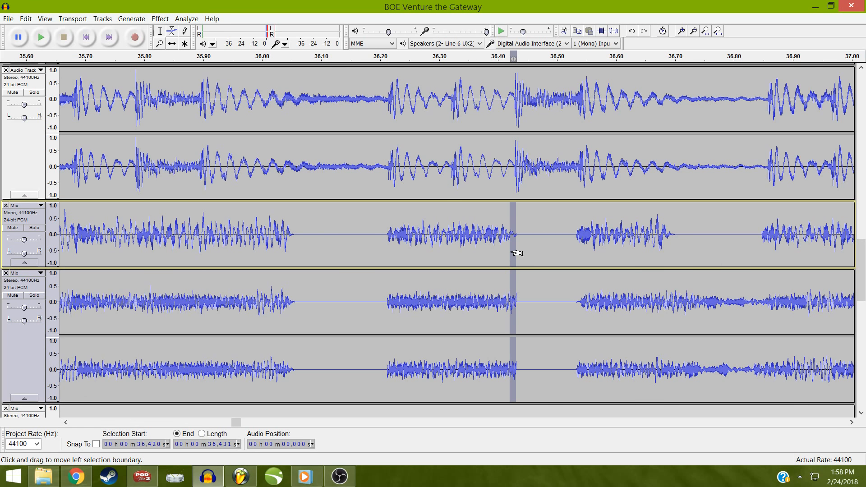
pyautogui.hotkey('ctrl', 'r')
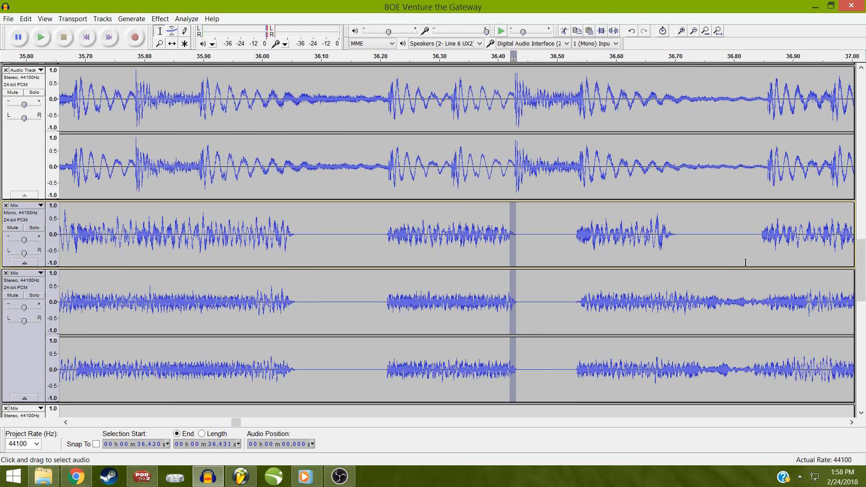
# Replace 36.700 s to 36.853 s with silence in both mix tracks, and repeat the fade-out on 36.686 s to 36.700 s
pyautogui.click(765, 190)
pyautogui.moveTo(764, 190); pyautogui.dragTo(675, 308)
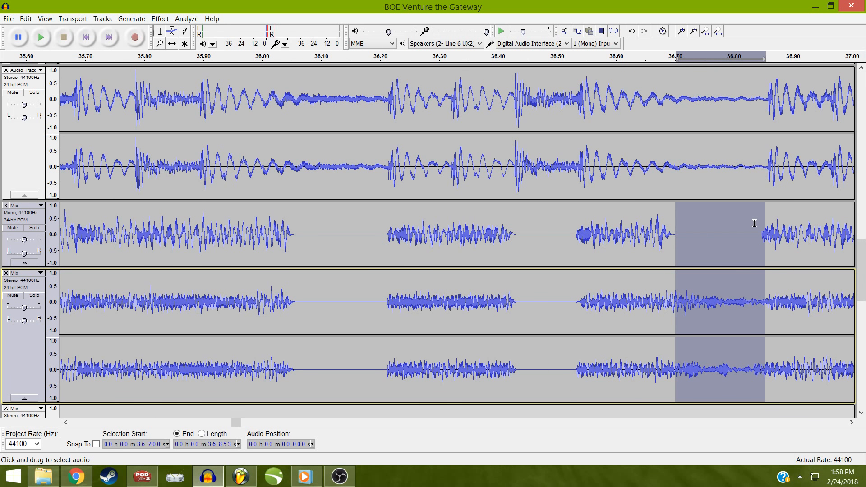
pyautogui.hotkey('ctrl', 'l')
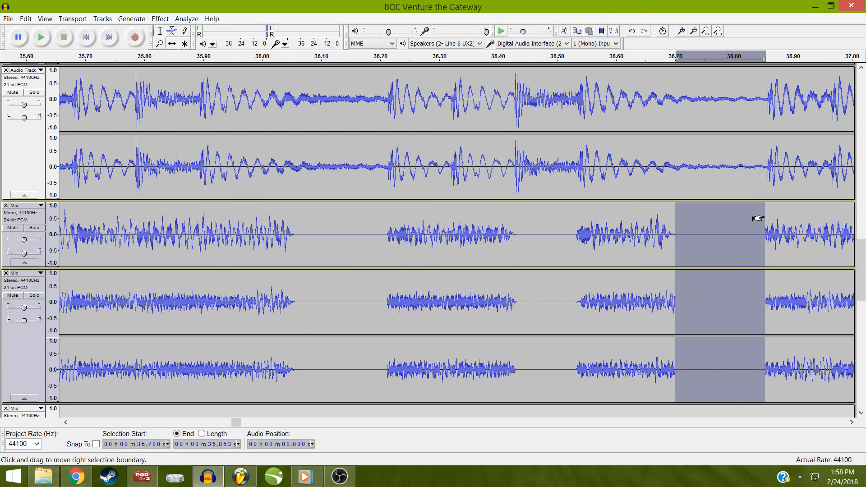
pyautogui.moveTo(758, 219); pyautogui.dragTo(667, 242)
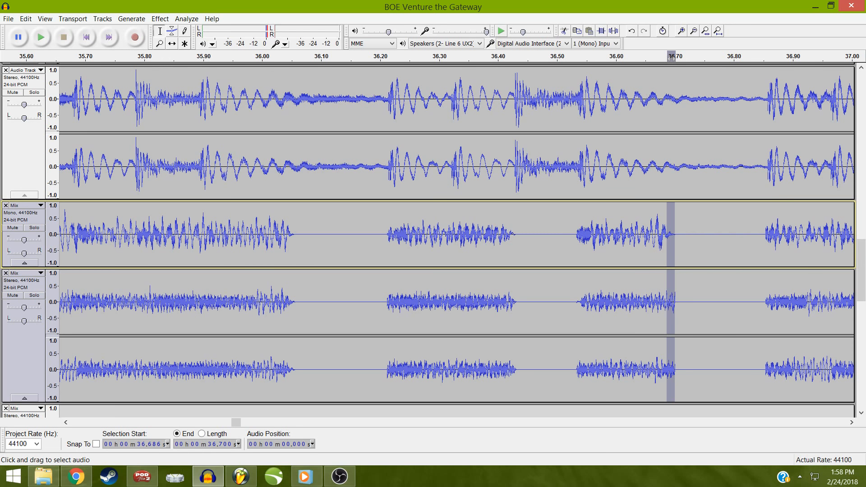
pyautogui.hotkey('ctrl', 'r')
pyautogui.hotkey('alt', 'Tab')
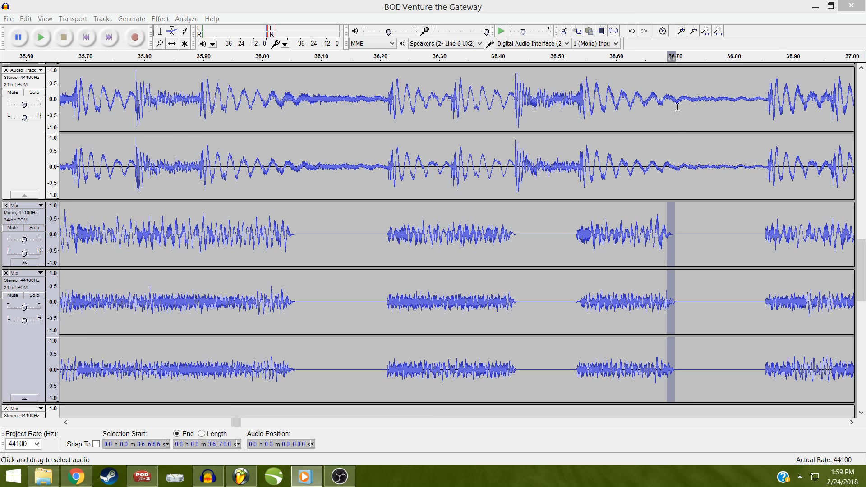
pyautogui.click(643, 10)
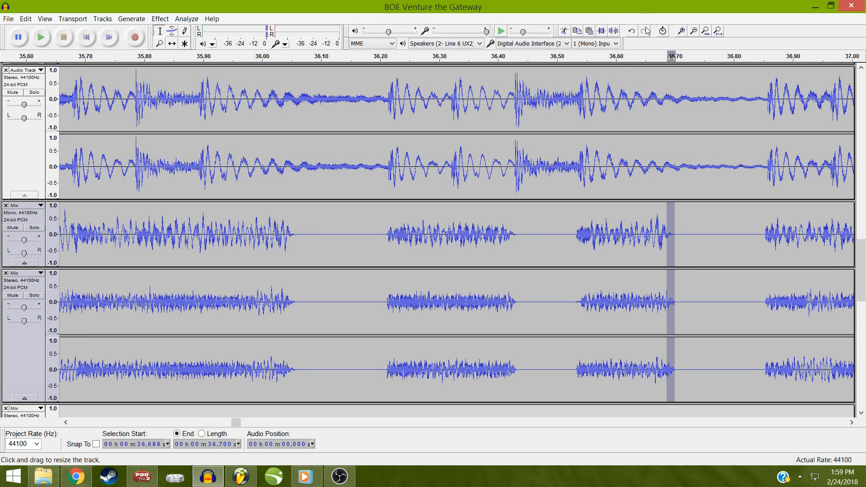
pyautogui.click(638, 263)
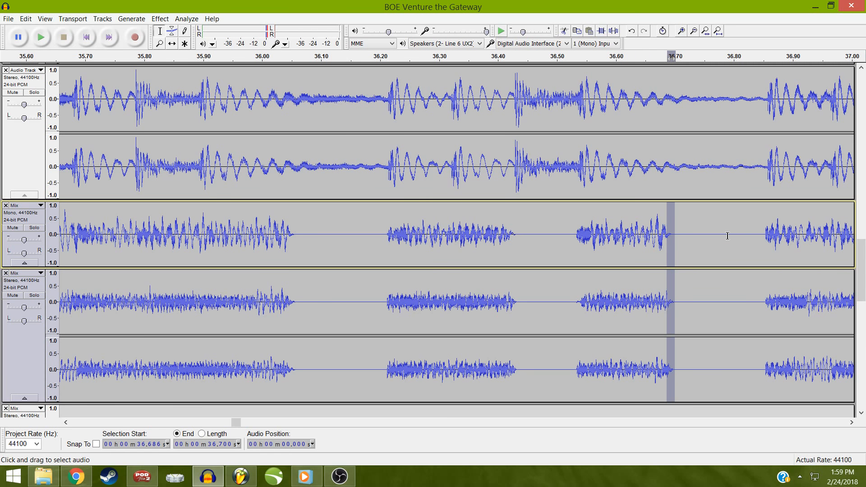
# Replace 38.580 s to 38.782 s with silence in both mix tracks, and repeat the fade-out on 38.564 s to 38.580 s
pyautogui.moveTo(725, 235); pyautogui.dragTo(854, 237)
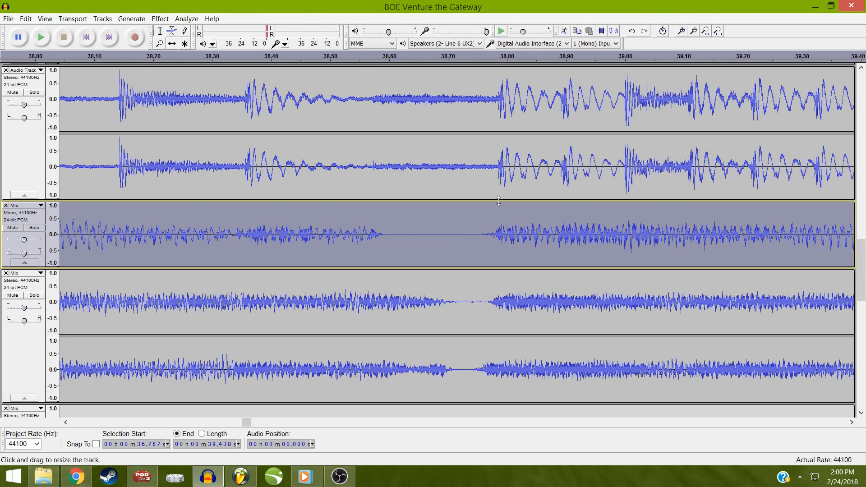
pyautogui.moveTo(496, 211); pyautogui.dragTo(377, 302)
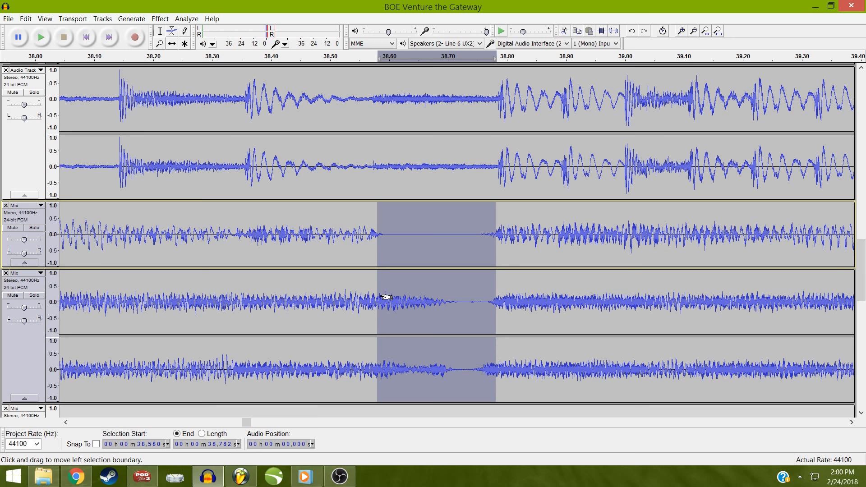
pyautogui.click(381, 297)
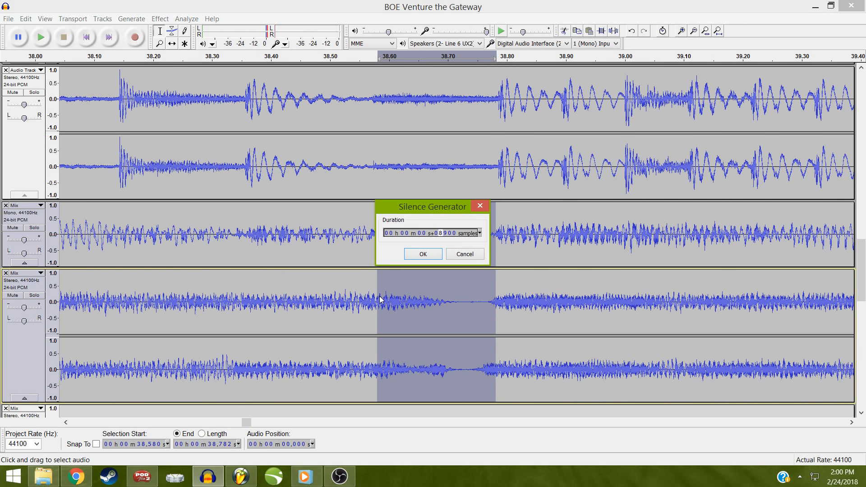
pyautogui.press('Return')
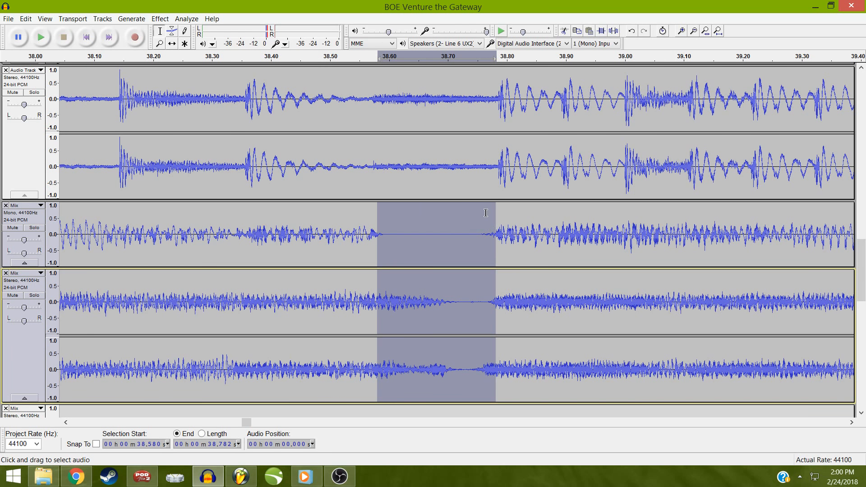
pyautogui.hotkey('ctrl', 'l')
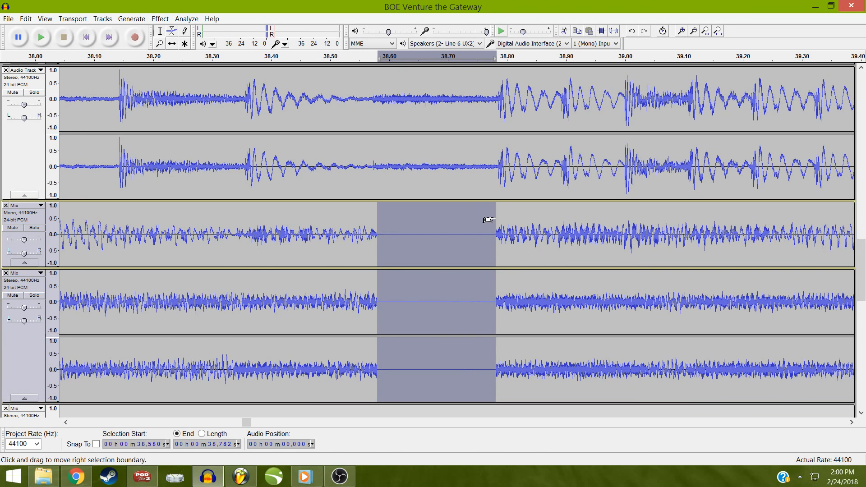
pyautogui.moveTo(489, 220); pyautogui.dragTo(362, 248)
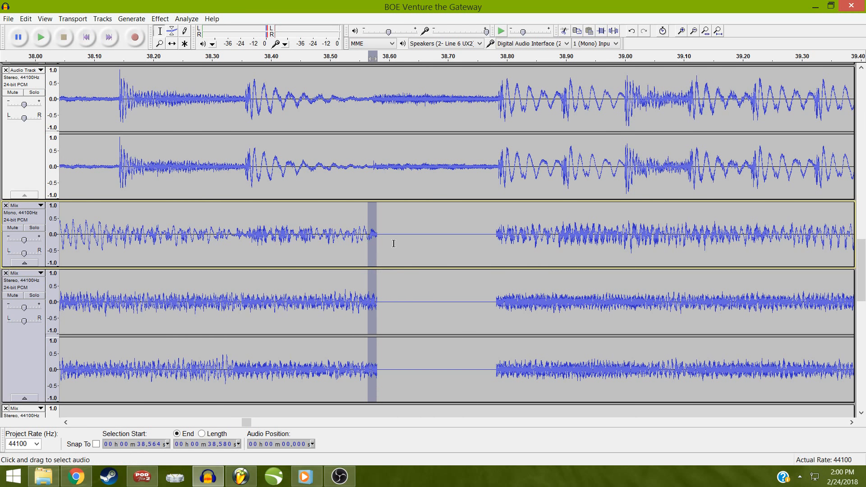
pyautogui.hotkey('ctrl', 'r')
# Replace 40.075 s to 40.279 s with silence in both mix tracks, and repeat the fade-out on 40.049 s to 40.075 s
pyautogui.moveTo(475, 236); pyautogui.dragTo(861, 236)
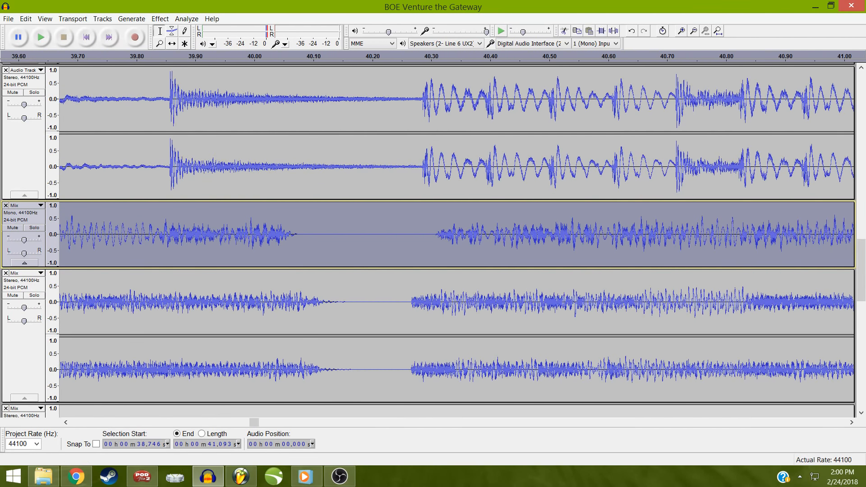
pyautogui.click(430, 237)
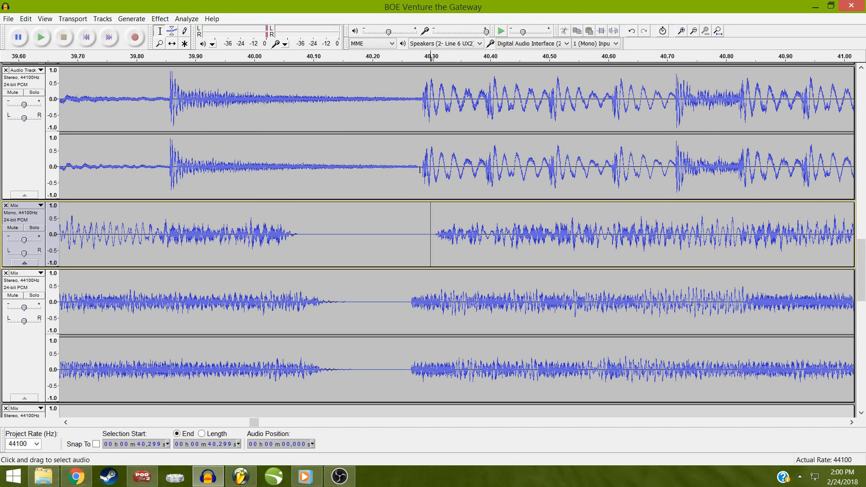
pyautogui.moveTo(418, 170); pyautogui.dragTo(299, 314)
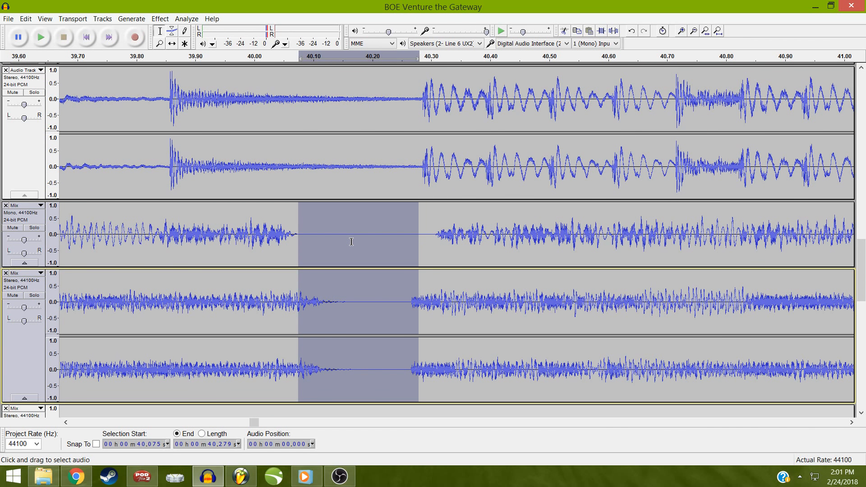
pyautogui.hotkey('ctrl', 'r')
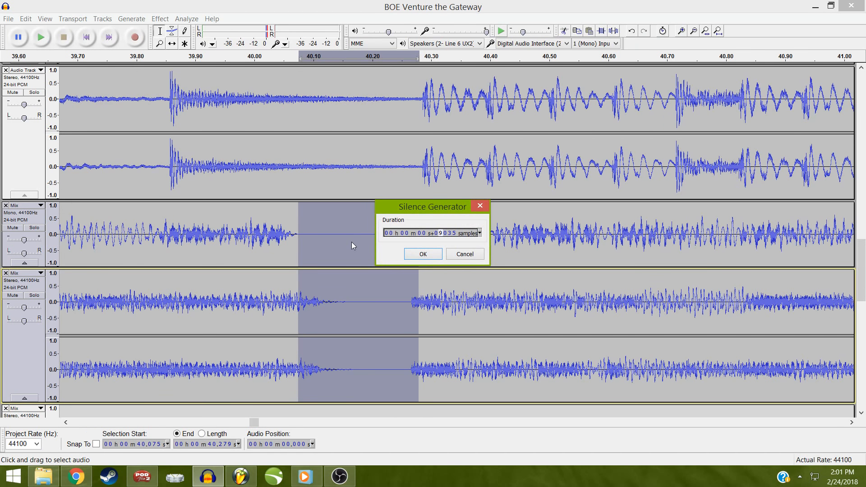
pyautogui.press('Return')
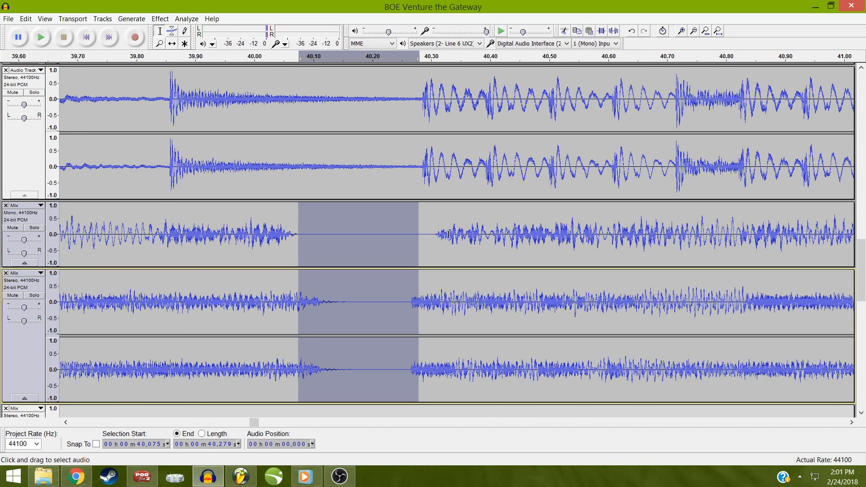
pyautogui.hotkey('ctrl', 'l')
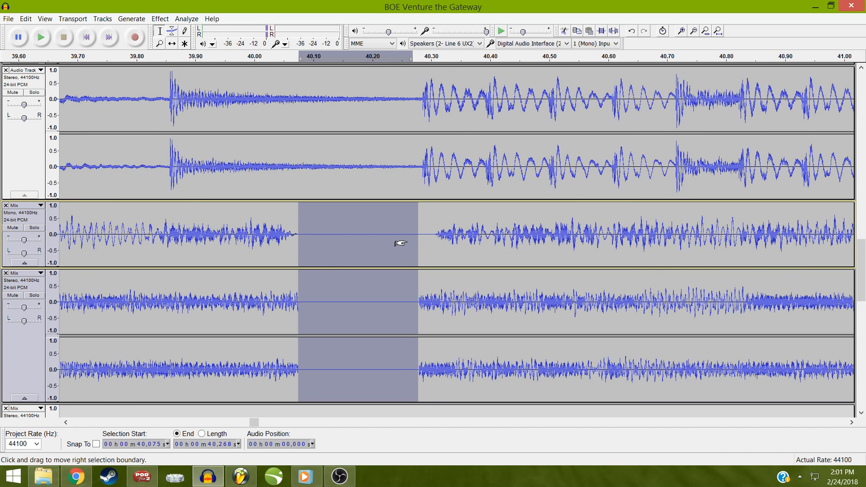
pyautogui.moveTo(398, 242); pyautogui.dragTo(276, 251)
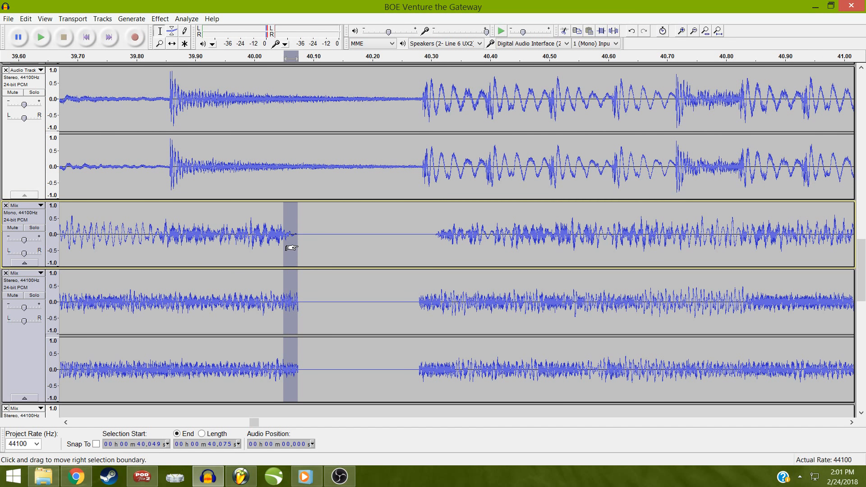
pyautogui.hotkey('ctrl', 'r')
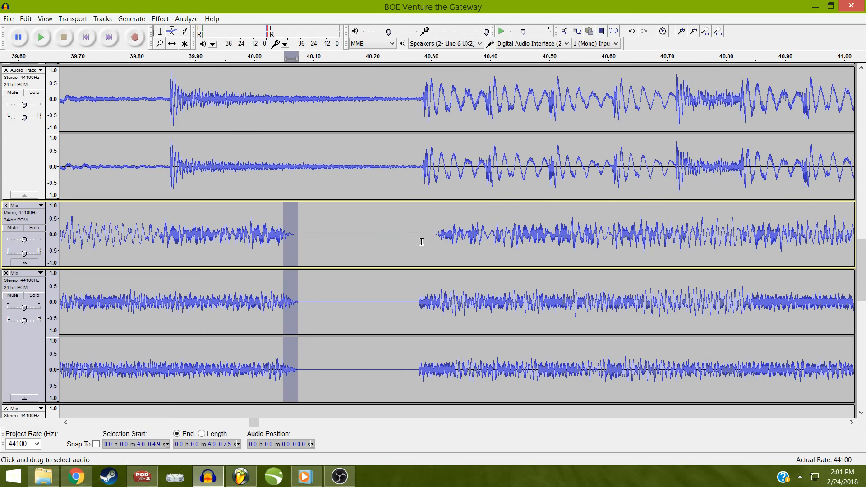
# Replace 42.923 s to 43.068 s with silence in both mix tracks, and repeat the fade-out on 42.904 s to 42.923 s
pyautogui.moveTo(409, 242); pyautogui.dragTo(859, 298)
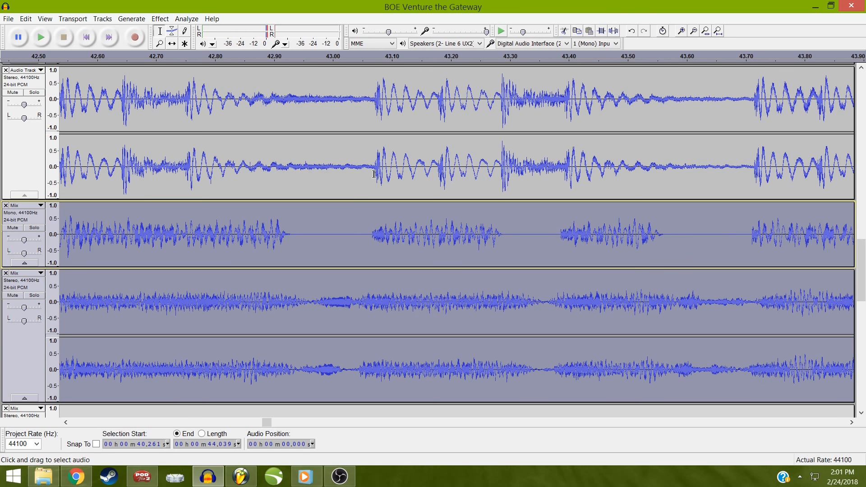
pyautogui.moveTo(373, 175); pyautogui.dragTo(287, 302)
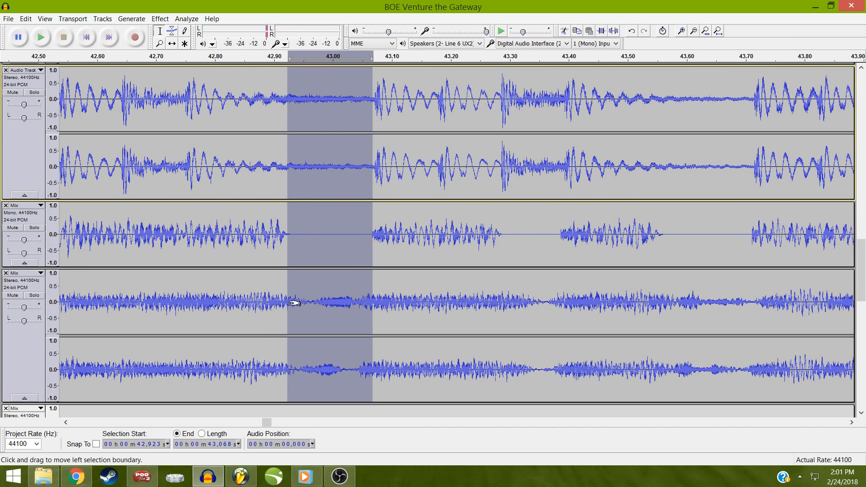
pyautogui.keyDown('ctrl'); pyautogui.click(34, 182); pyautogui.keyUp('ctrl')
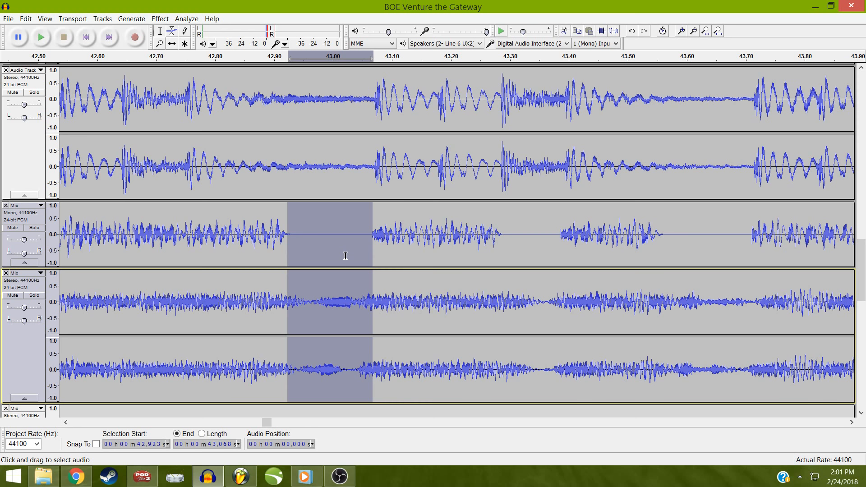
pyautogui.hotkey('ctrl', 'l')
pyautogui.press('Return')
pyautogui.hotkey('ctrl', 'l')
pyautogui.moveTo(363, 238); pyautogui.dragTo(274, 244)
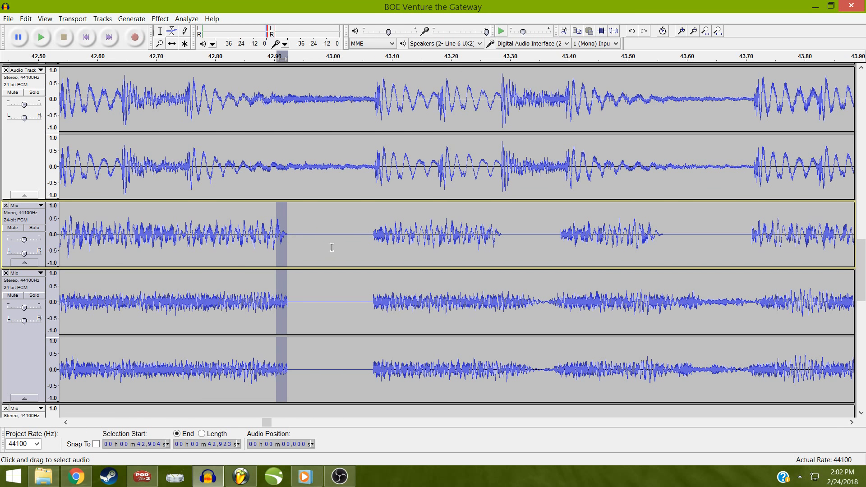
pyautogui.hotkey('ctrl', 'r')
# Save the project
pyautogui.hotkey('alt', 'Tab')
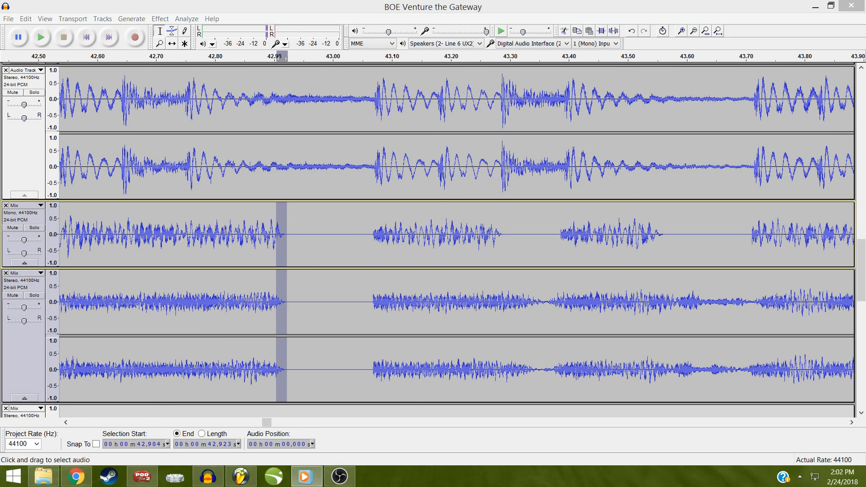
pyautogui.click(386, 7)
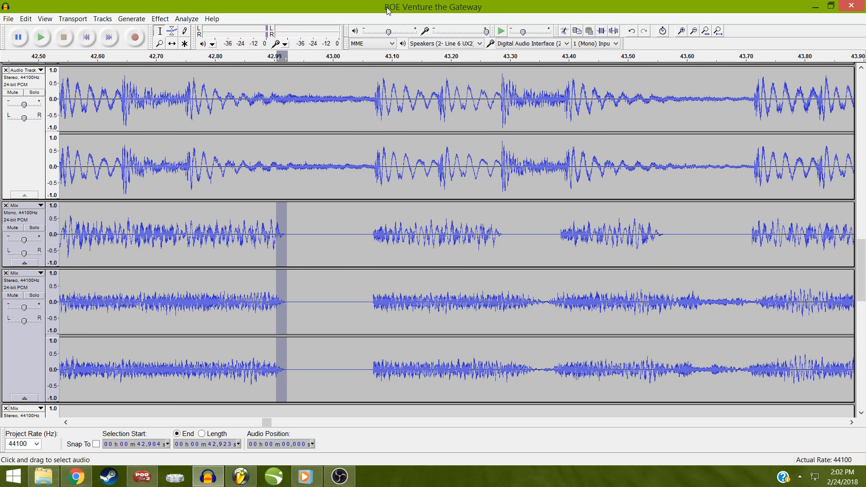
pyautogui.click(8, 19)
pyautogui.click(30, 80)
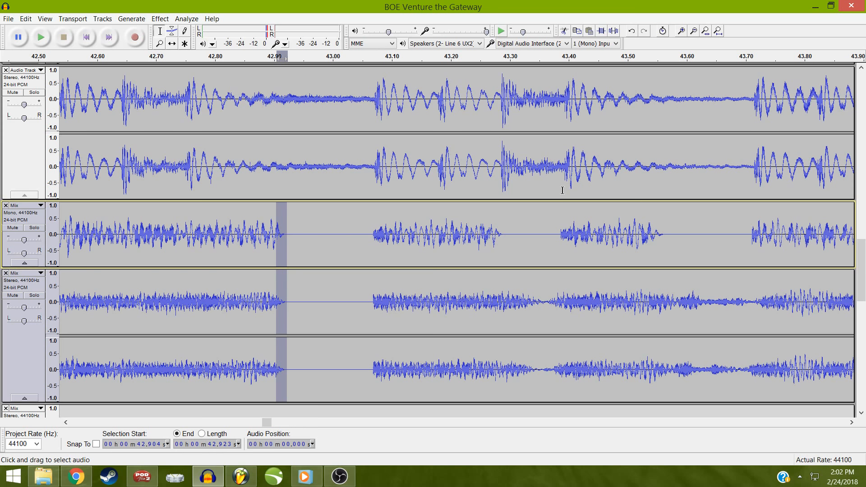
# Replace 43.296 s to 43.389 s with silence in both mix tracks, and repeat the fade-out on 43.287 s to 43.298 s
pyautogui.moveTo(562, 190); pyautogui.dragTo(508, 292)
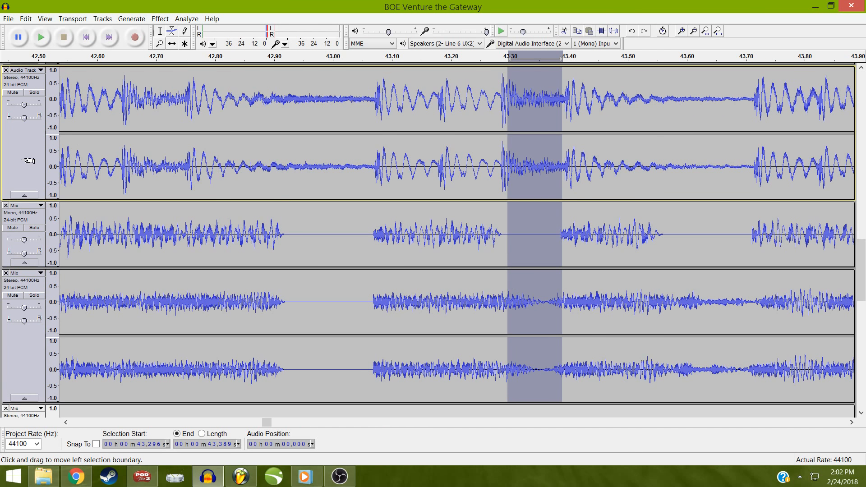
pyautogui.keyDown('shift'); pyautogui.click(576, 302); pyautogui.keyUp('shift')
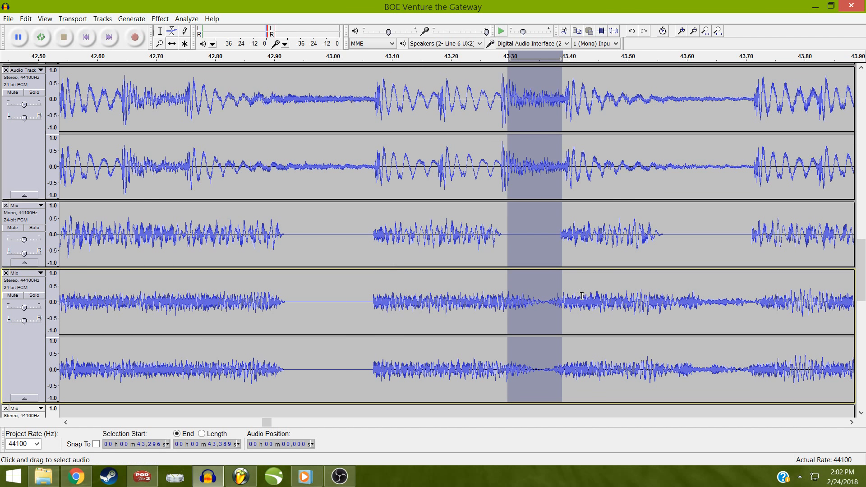
pyautogui.hotkey('shift', 'Down')
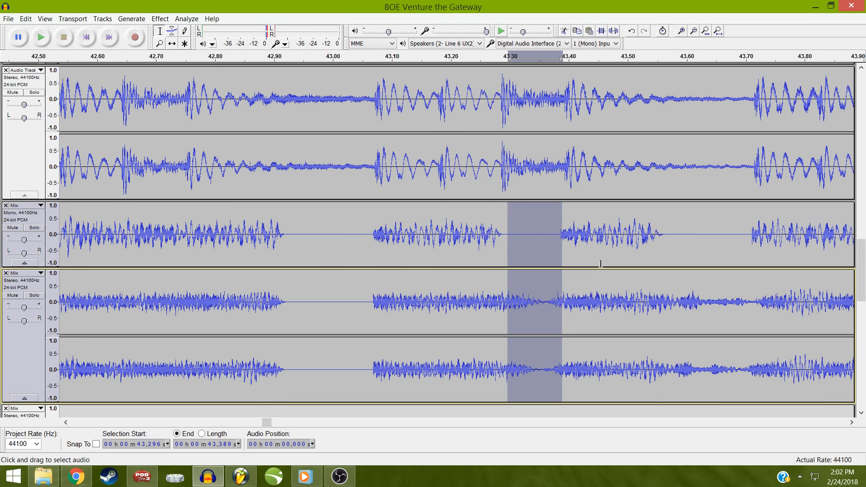
pyautogui.hotkey('ctrl', 'l')
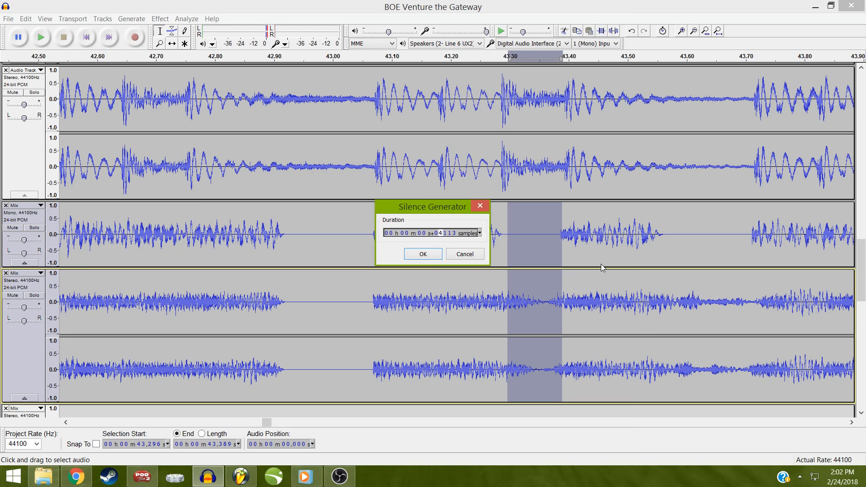
pyautogui.press('Return')
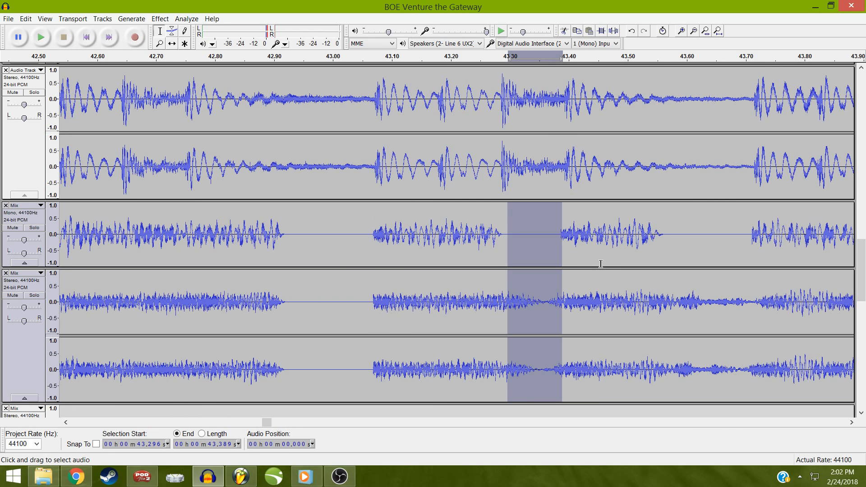
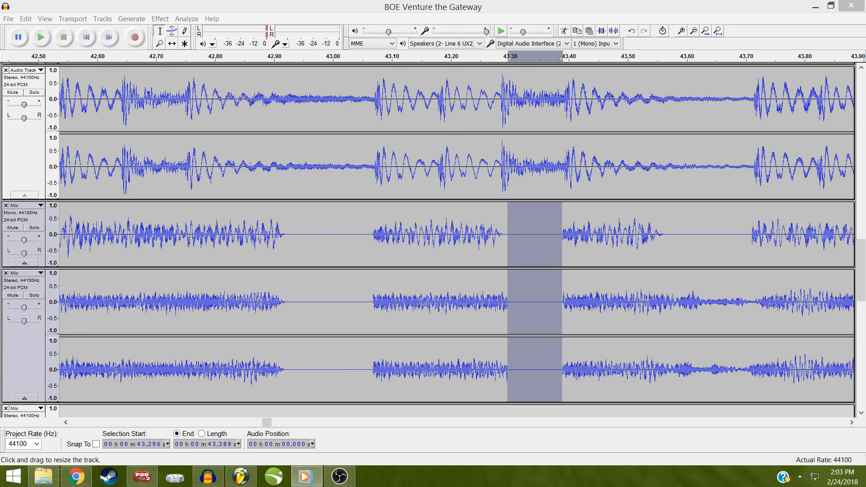
pyautogui.click(545, 239)
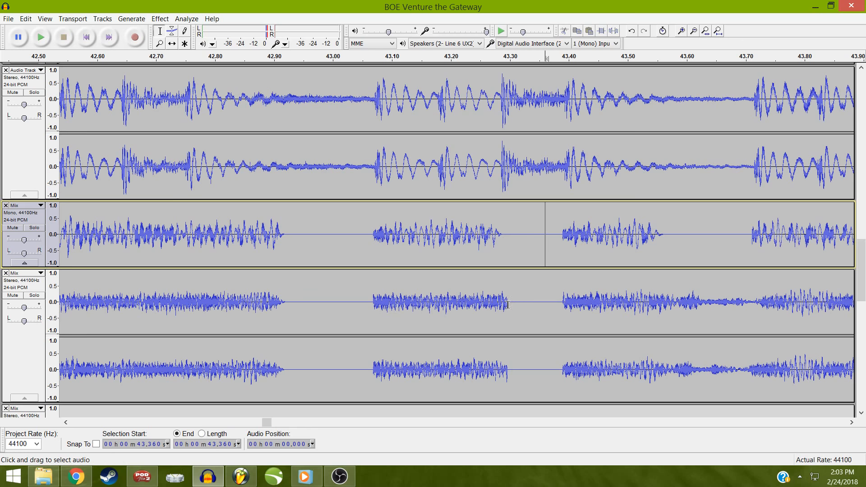
pyautogui.moveTo(508, 304); pyautogui.dragTo(500, 263)
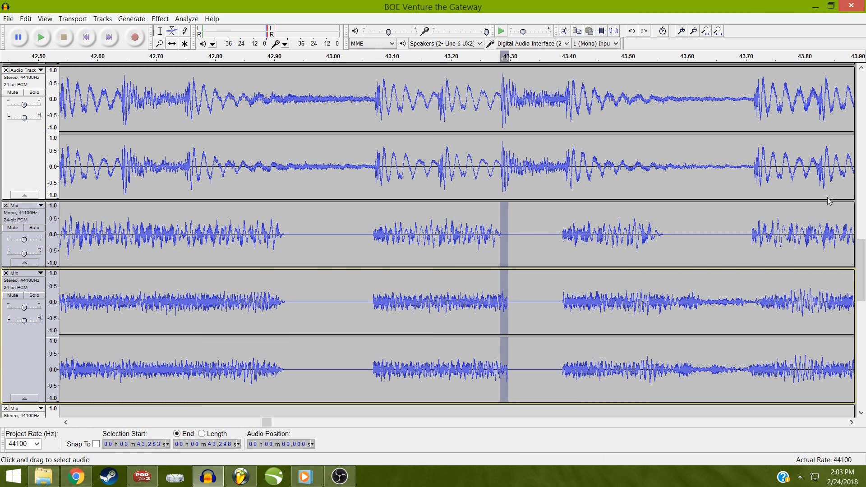
pyautogui.click(502, 235)
pyautogui.moveTo(502, 234); pyautogui.dragTo(503, 255)
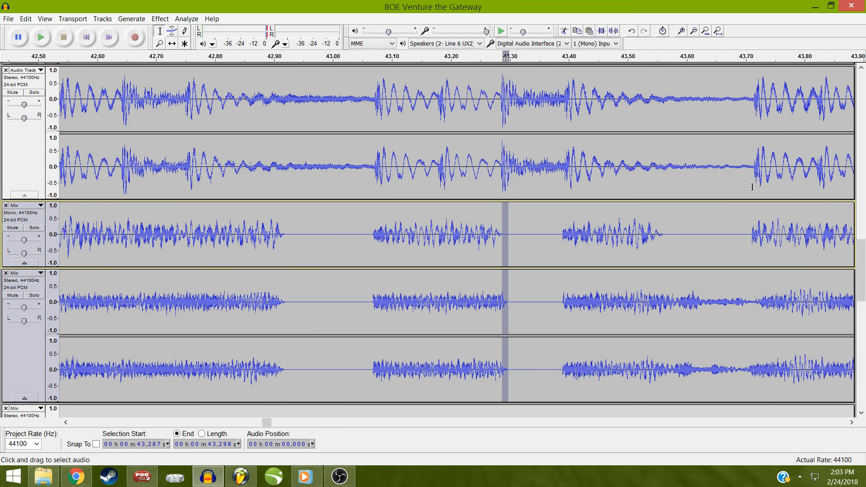
# Replace 43.560 s to 43.709 s with silence in both mix tracks, and repeat the fade-out on 43.541 s to 43.560 s
pyautogui.click(751, 216)
pyautogui.moveTo(750, 216); pyautogui.dragTo(663, 319)
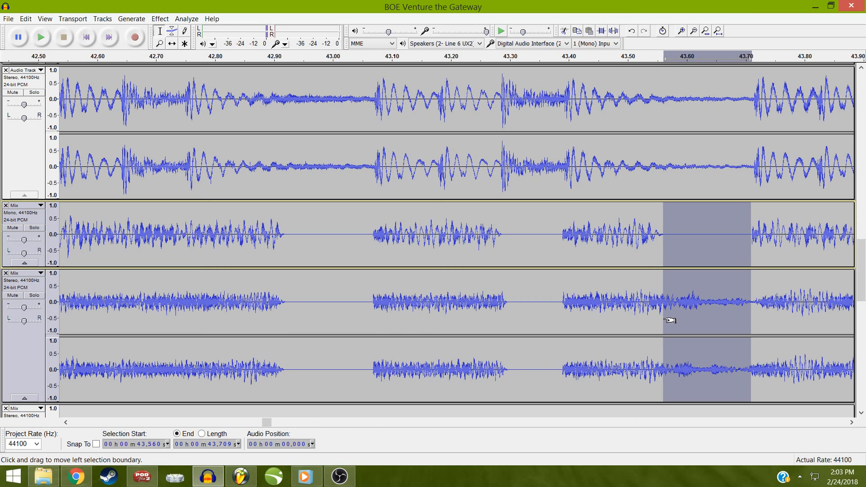
pyautogui.click(663, 320)
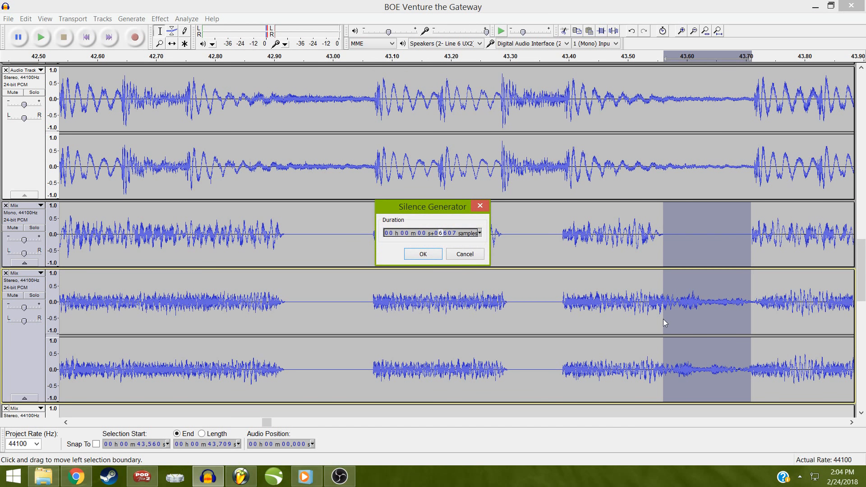
pyautogui.press('Return')
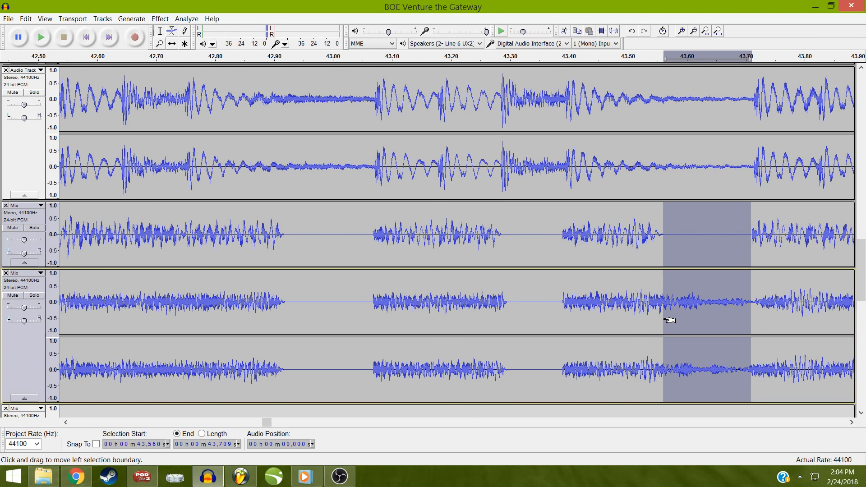
pyautogui.click(652, 246)
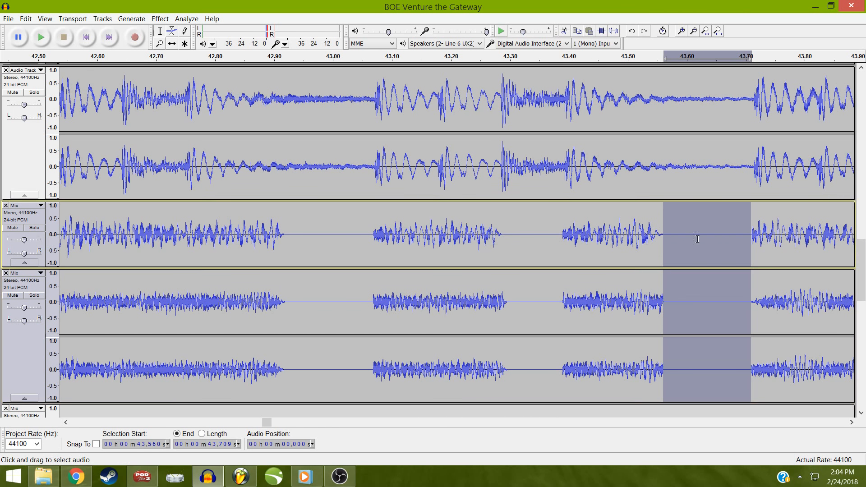
pyautogui.moveTo(744, 231); pyautogui.dragTo(644, 253)
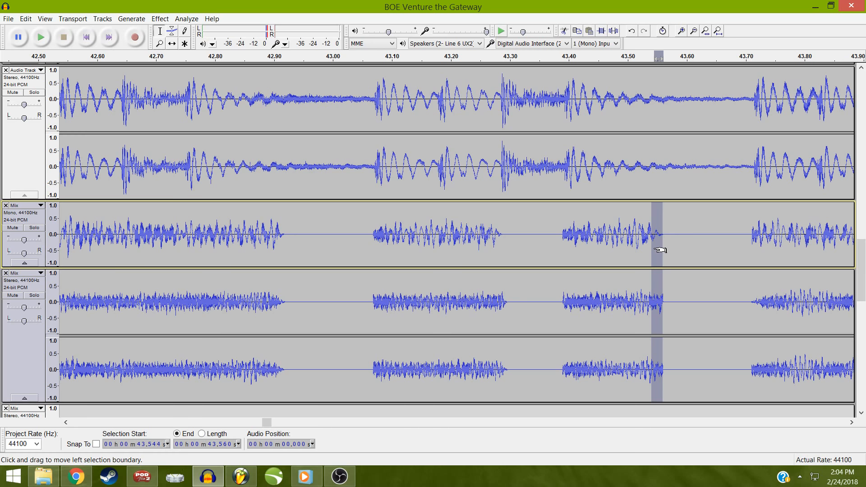
pyautogui.moveTo(653, 250); pyautogui.dragTo(652, 257)
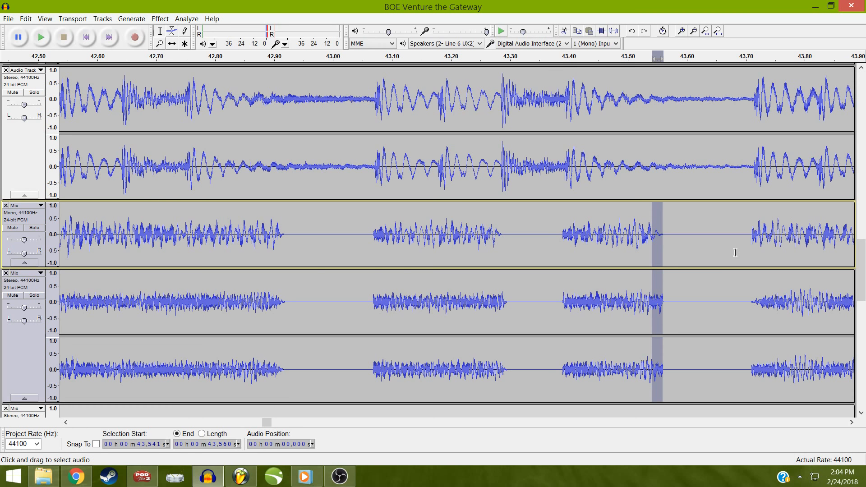
pyautogui.hotkey('ctrl', 'r')
# Replace 44.594 s to 44.787 s with silence in both mix tracks, and repeat the fade-out on 44.579 s to 44.594 s
pyautogui.moveTo(742, 247); pyautogui.dragTo(857, 247)
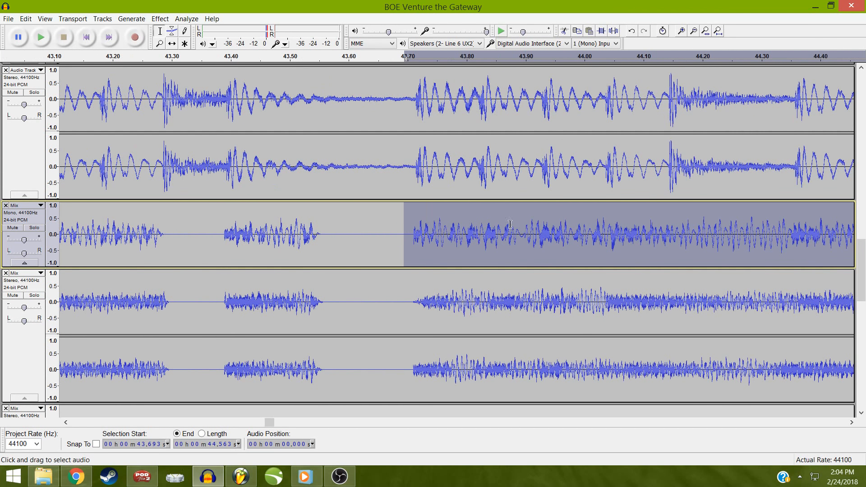
pyautogui.moveTo(413, 234); pyautogui.dragTo(856, 234)
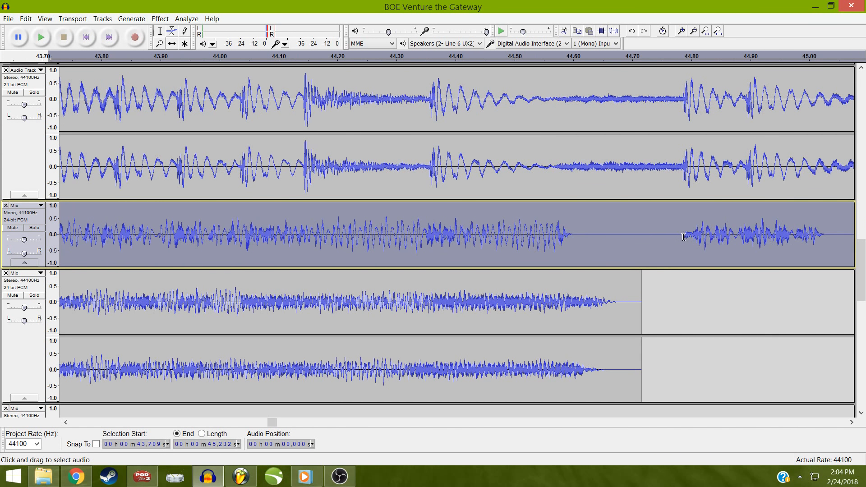
pyautogui.moveTo(683, 238); pyautogui.dragTo(566, 307)
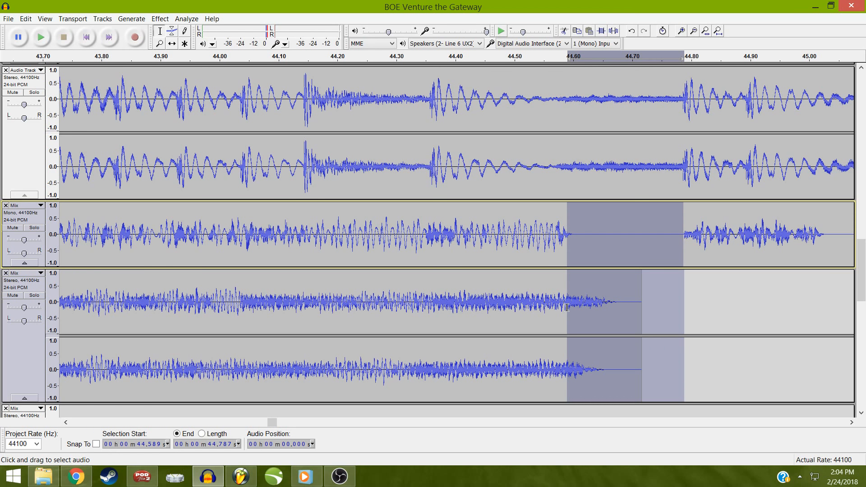
pyautogui.moveTo(567, 307); pyautogui.dragTo(571, 304)
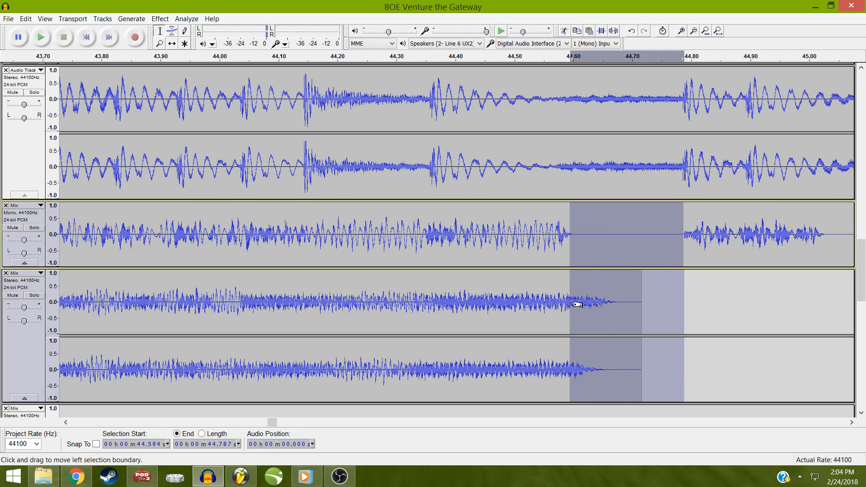
pyautogui.click(575, 305)
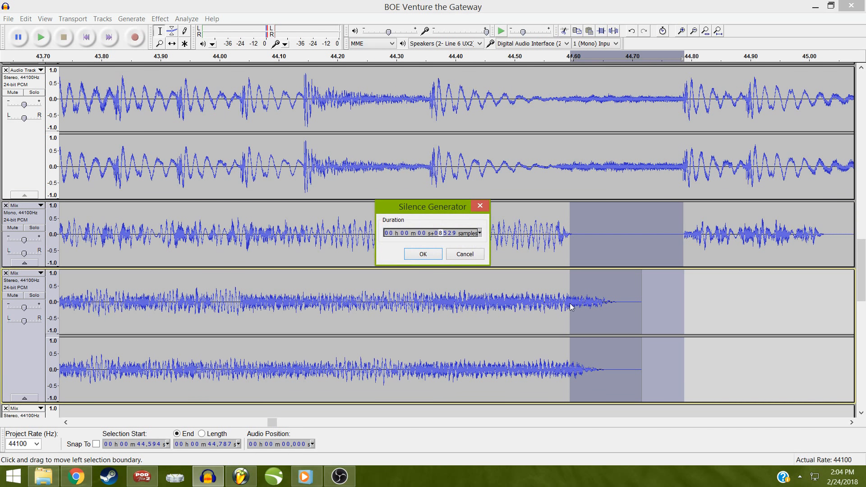
pyautogui.press('Return')
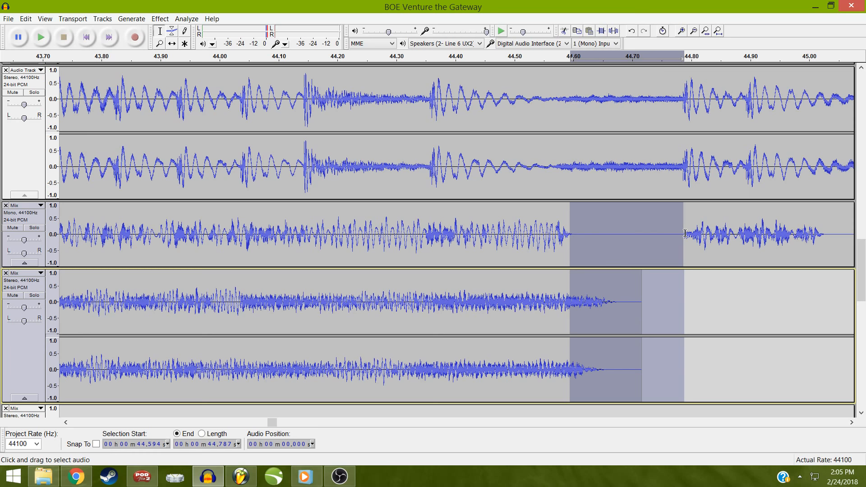
pyautogui.moveTo(671, 236); pyautogui.dragTo(560, 249)
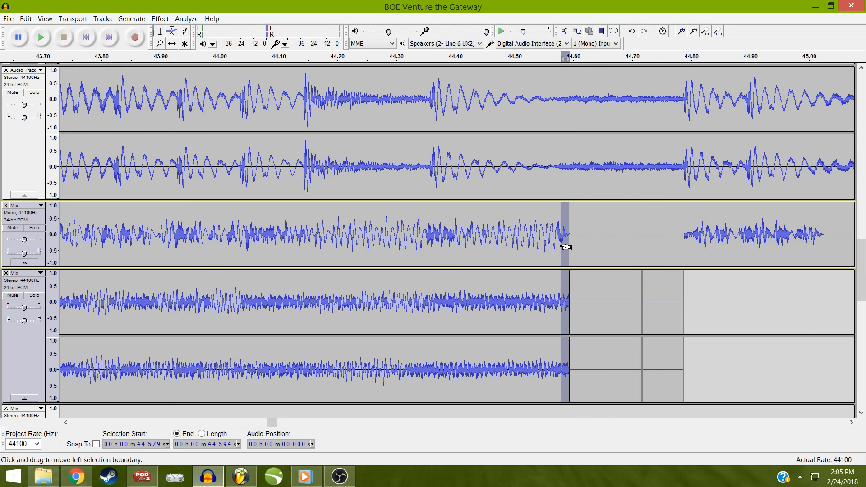
pyautogui.hotkey('ctrl', 'r')
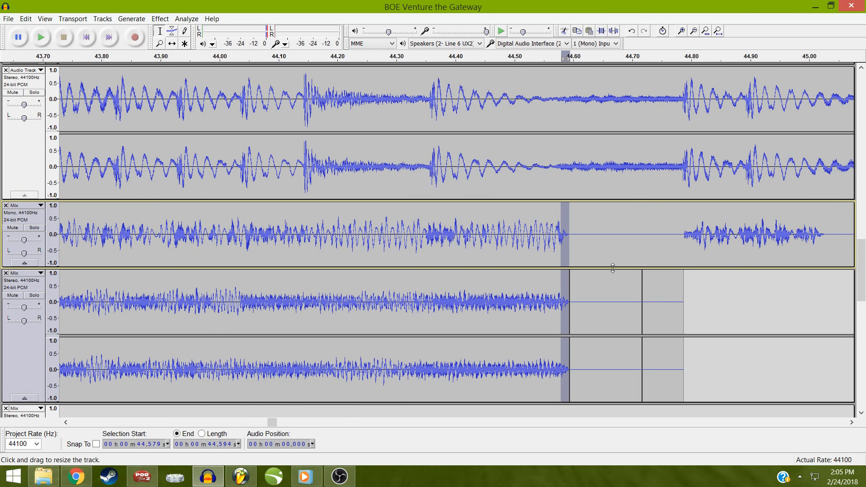
# Apply the fade-out once more to both mix tracks, covering 44.572 s to 44.594 s
pyautogui.click(625, 250)
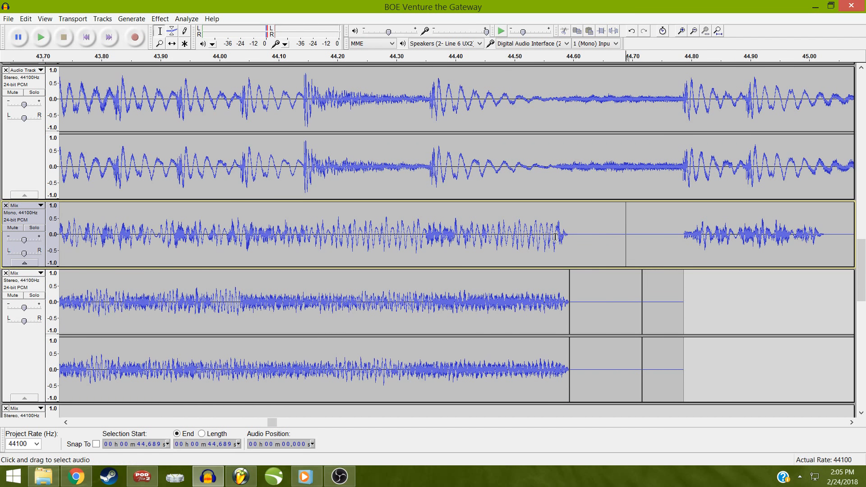
pyautogui.moveTo(557, 238)
pyautogui.mouseDown()
pyautogui.moveTo(569, 293)
pyautogui.moveTo(570, 273)
pyautogui.mouseUp()
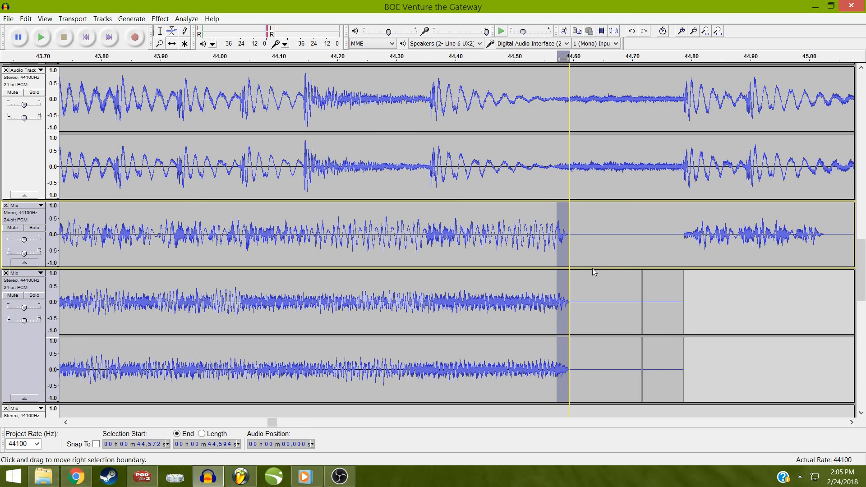
pyautogui.click(596, 238)
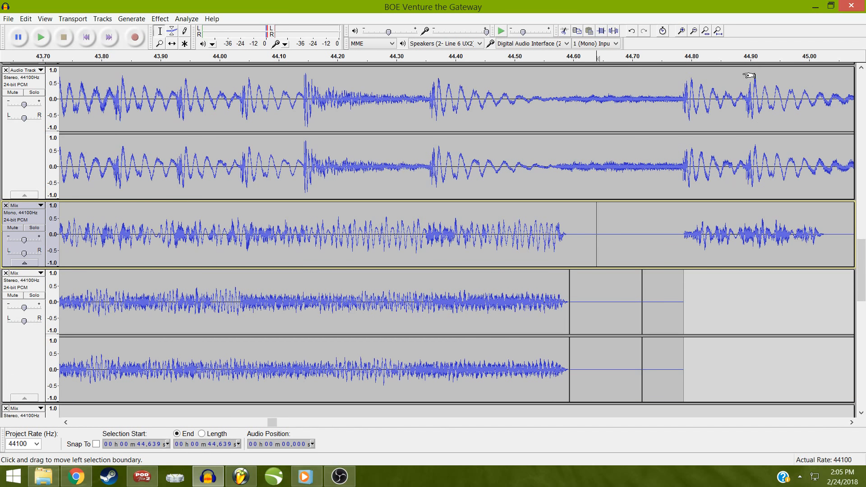
# Delete the trailing silence of the stereo mix track from 44.698 s to 44.822 s
pyautogui.moveTo(704, 313); pyautogui.dragTo(629, 316)
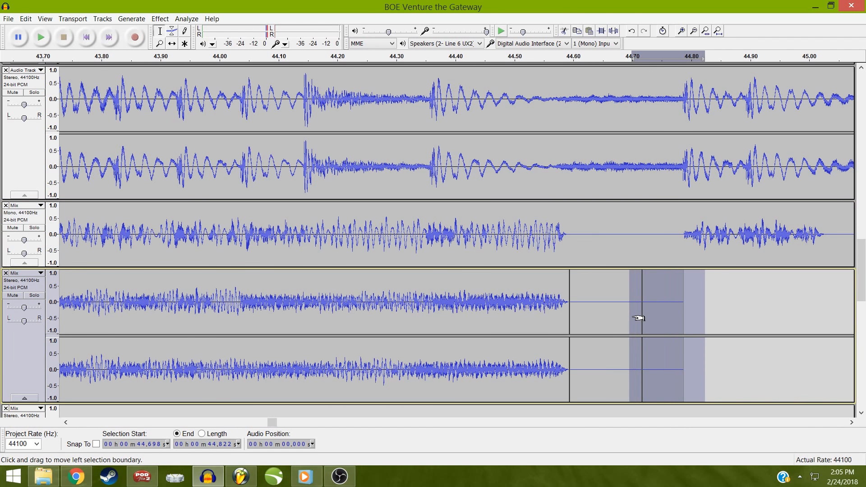
pyautogui.press('Delete')
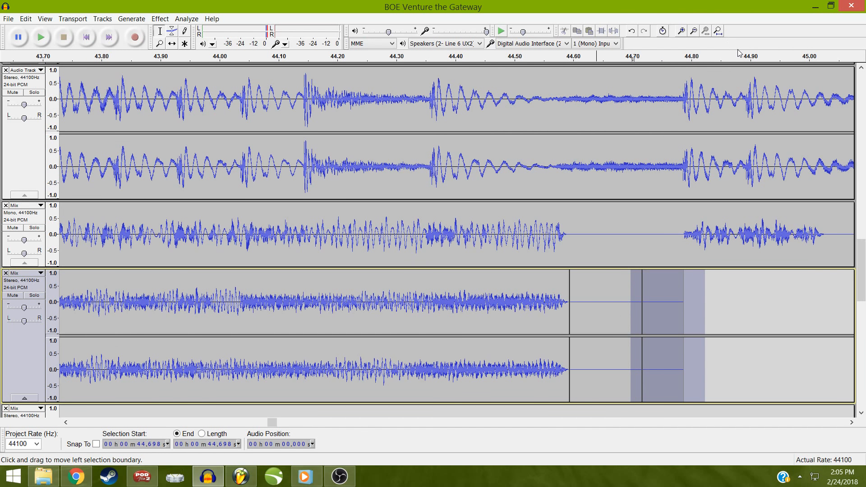
# Solo the muted stereo mix track and play it from 30.137 s, restoring its mute after listening
pyautogui.click(718, 31)
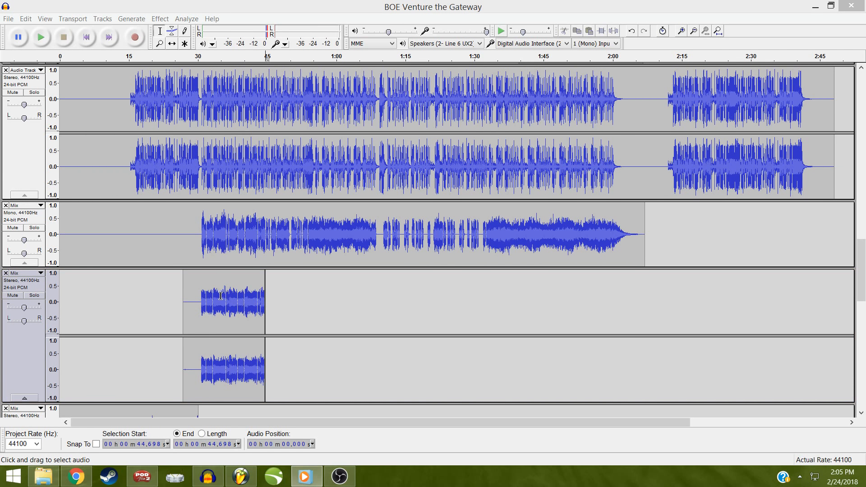
pyautogui.click(198, 304)
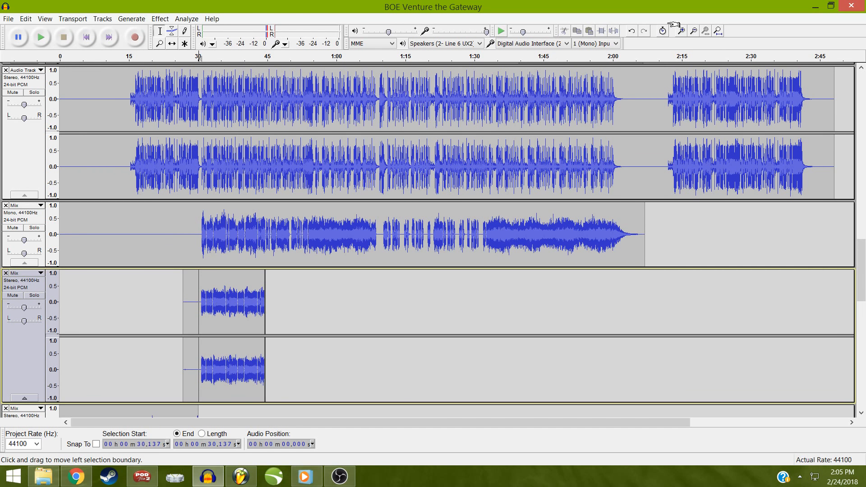
pyautogui.click(680, 31)
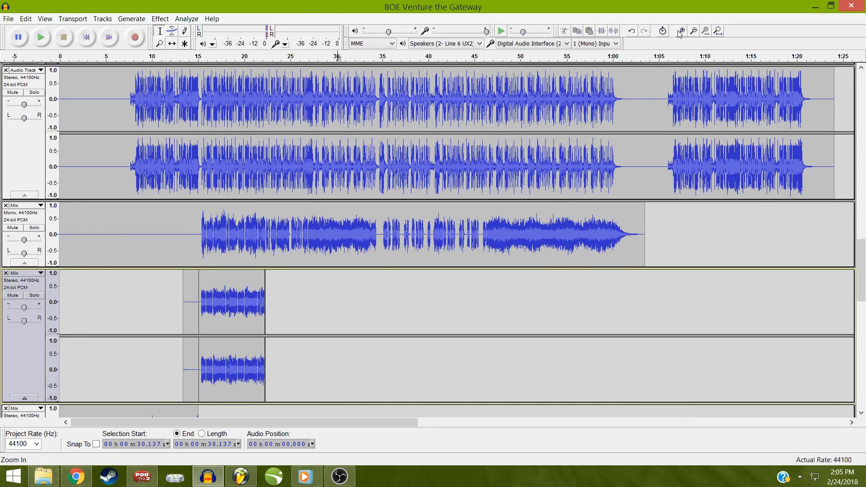
pyautogui.click(679, 32)
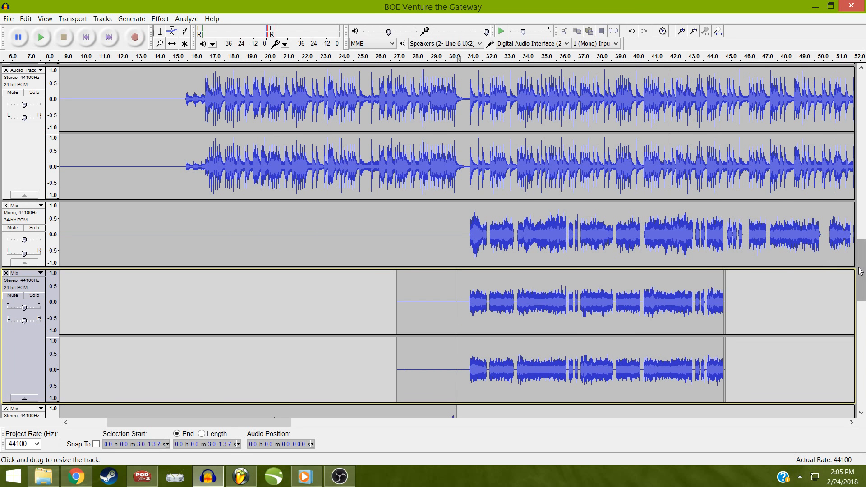
pyautogui.moveTo(861, 298); pyautogui.dragTo(857, 399)
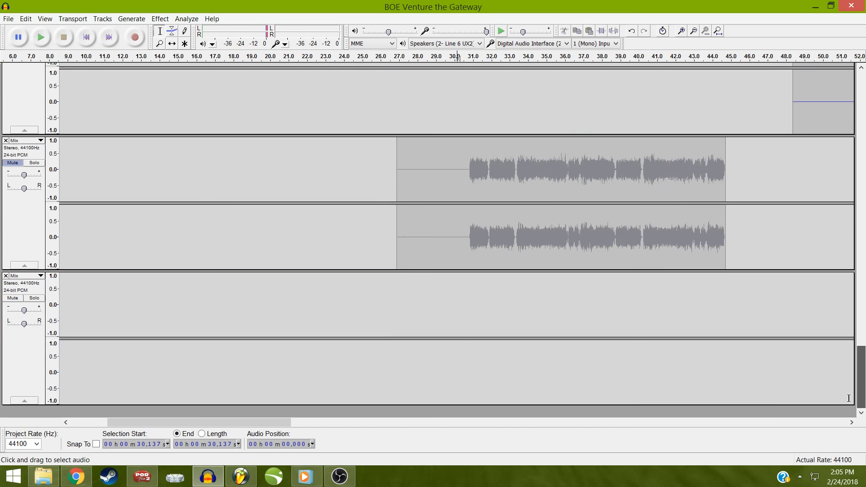
pyautogui.click(30, 165)
pyautogui.press('space')
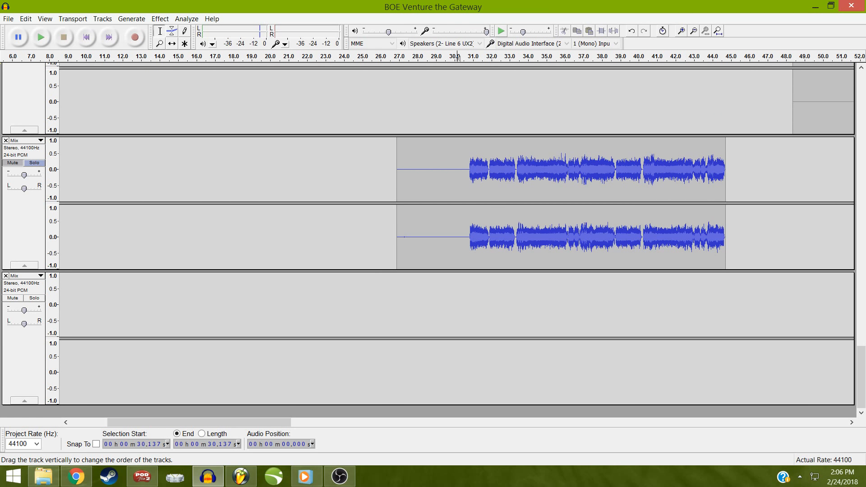
pyautogui.click(12, 162)
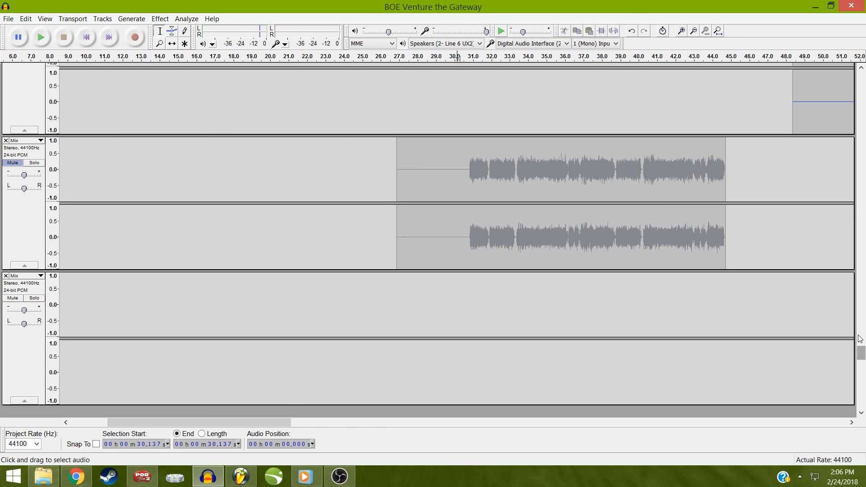
# Play the gap-edited stereo mix track soloed from 30.749 s, and turn its solo off after listening
pyautogui.moveTo(861, 326); pyautogui.dragTo(860, 289)
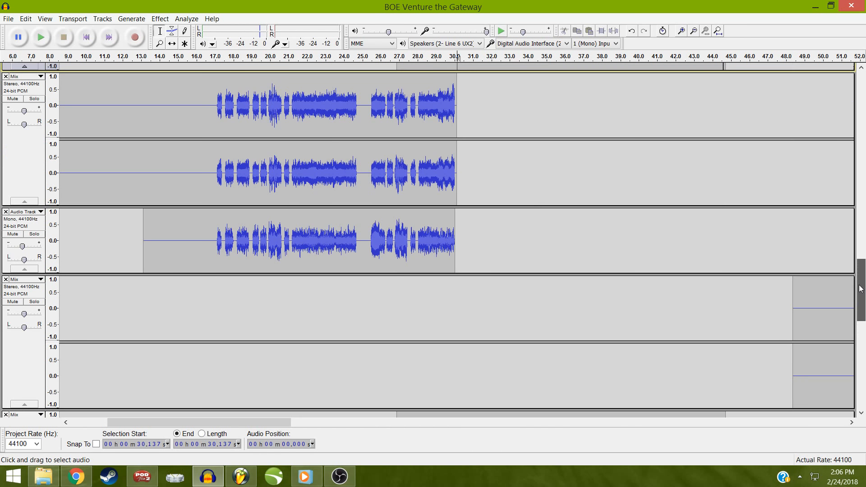
pyautogui.scroll(5, 858, 276)
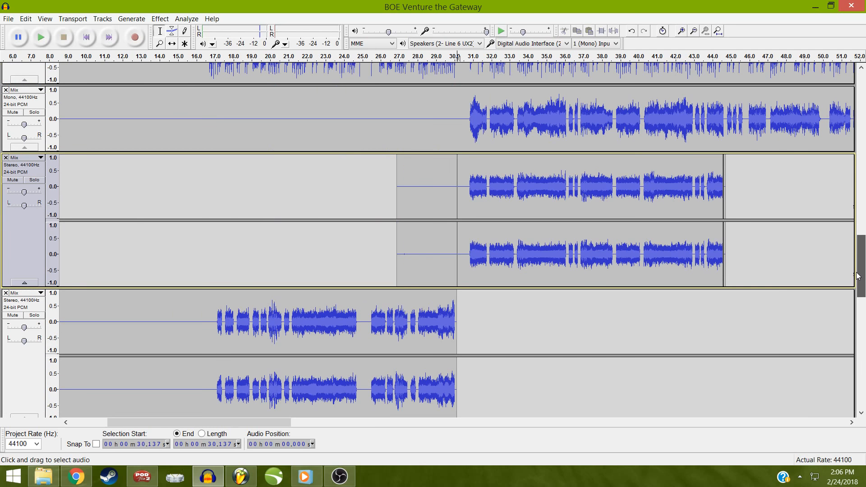
pyautogui.scroll(2, 857, 275)
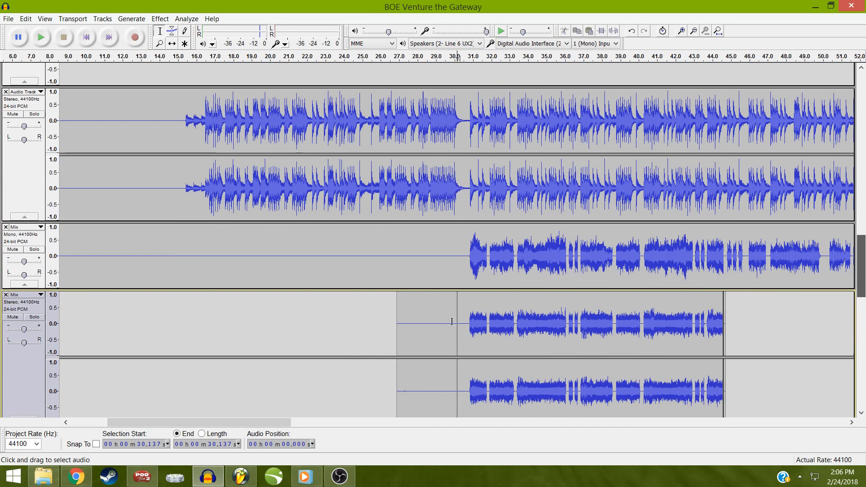
pyautogui.click(468, 329)
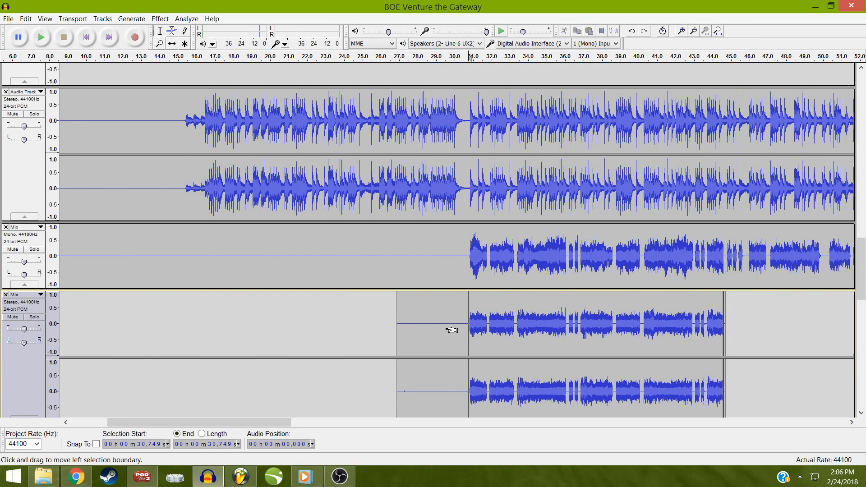
pyautogui.scroll(-1, 34, 318)
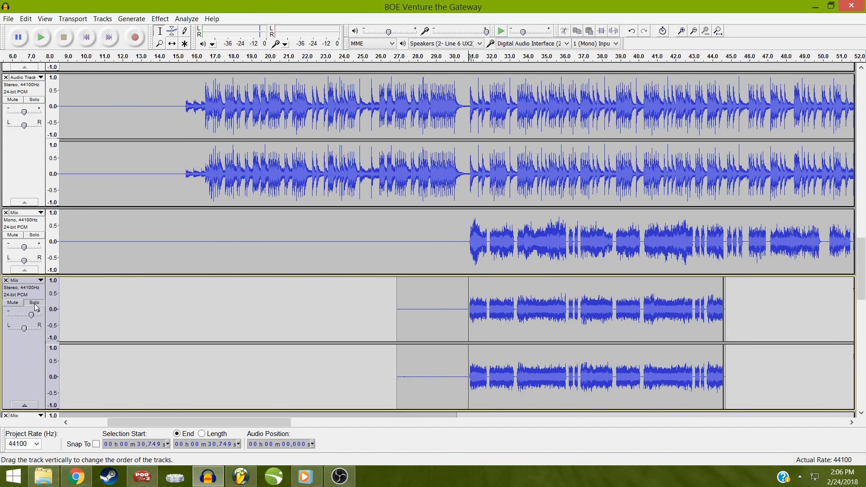
pyautogui.click(34, 302)
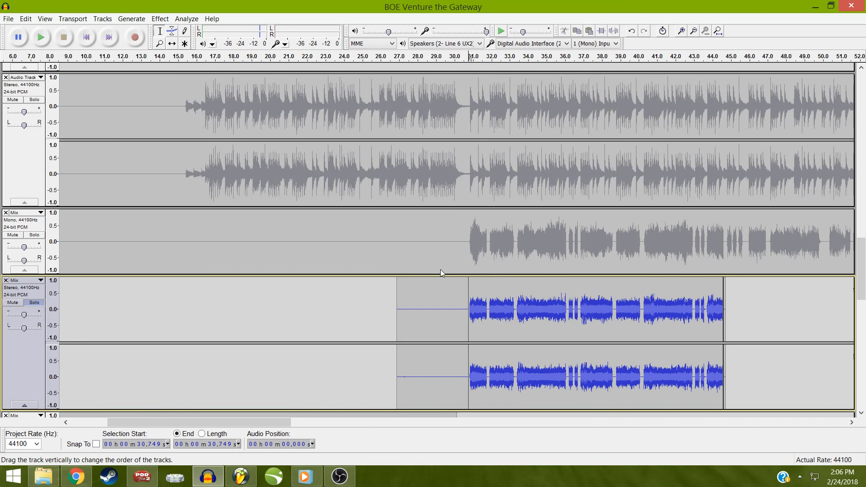
pyautogui.press('space')
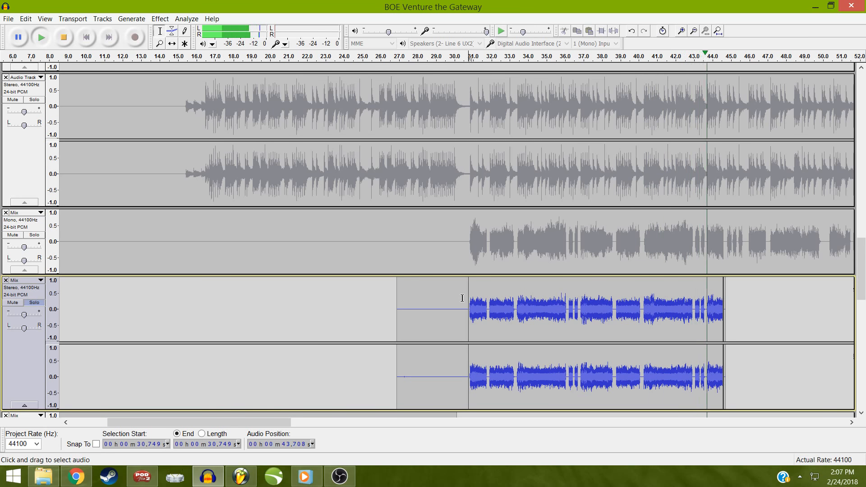
pyautogui.press('space')
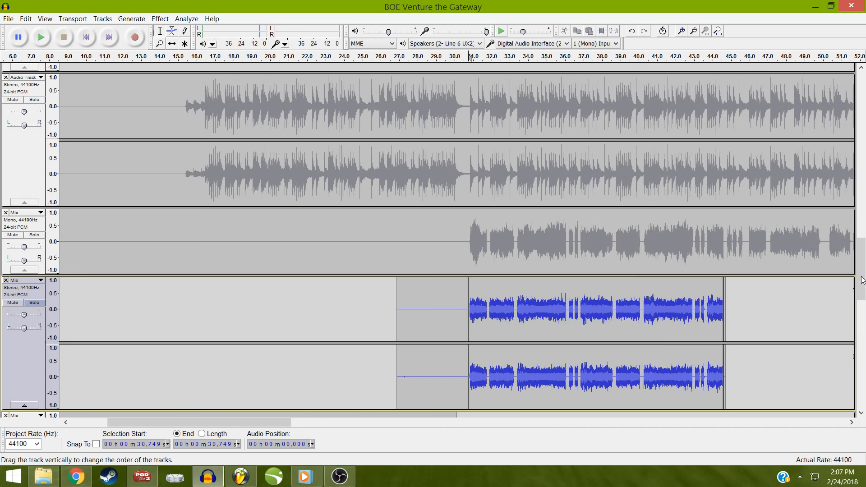
pyautogui.hotkey('ctrl', 'shift', 'k')
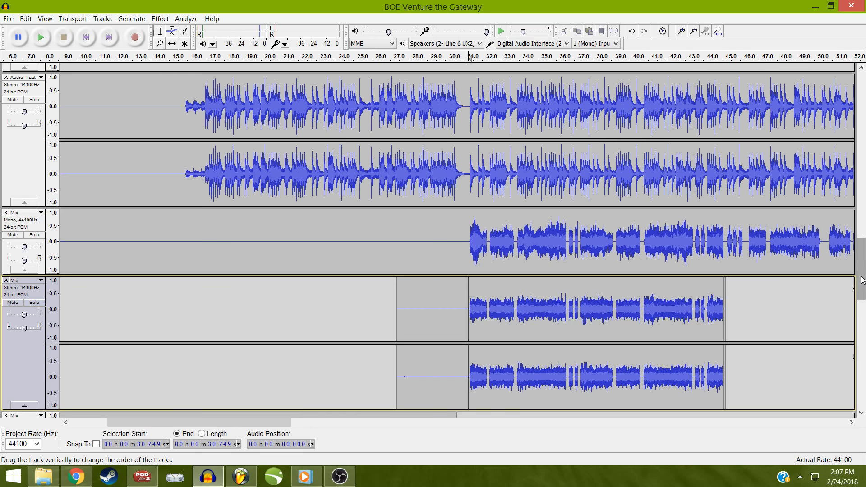
# Play all unmuted tracks together from 30.749 s to hear the edited section in the full mix
pyautogui.click(861, 377)
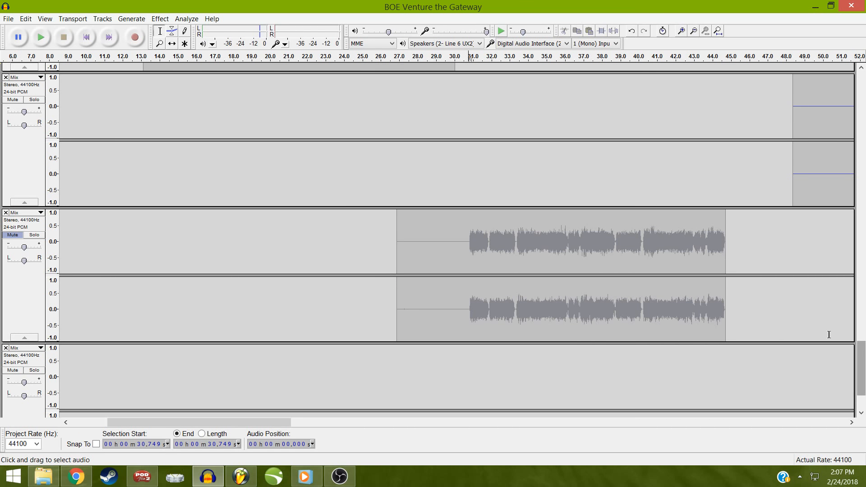
pyautogui.click(861, 230)
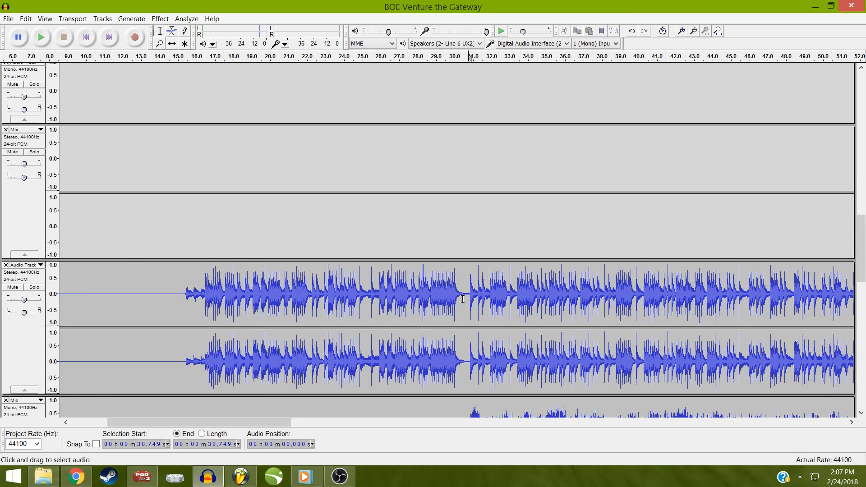
pyautogui.press('space')
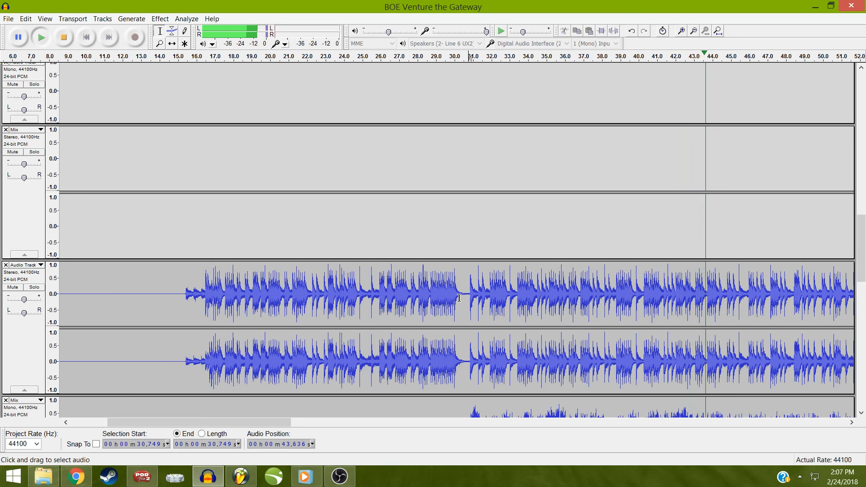
pyautogui.press('space')
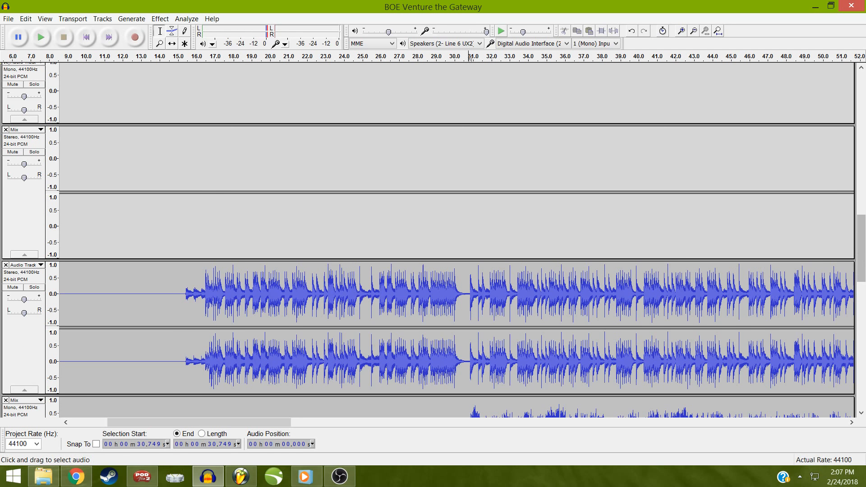
# Mute the mono click track near the start of the track list
pyautogui.click(857, 143)
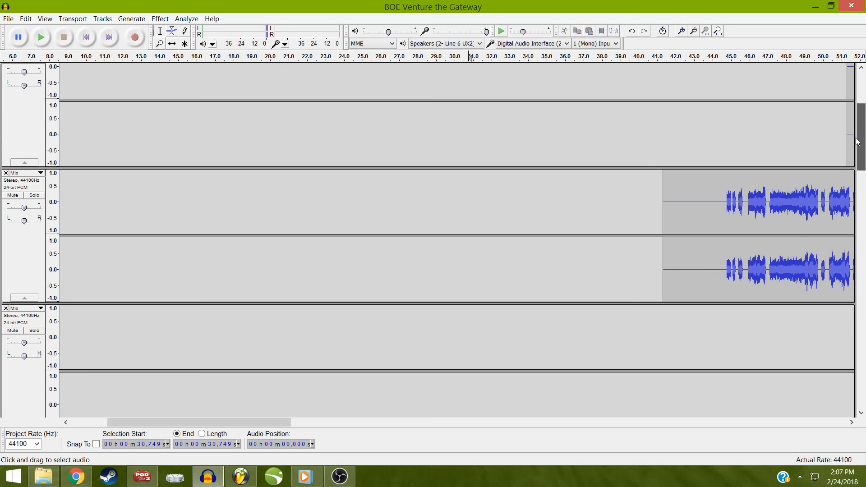
pyautogui.moveTo(856, 138); pyautogui.dragTo(855, 115)
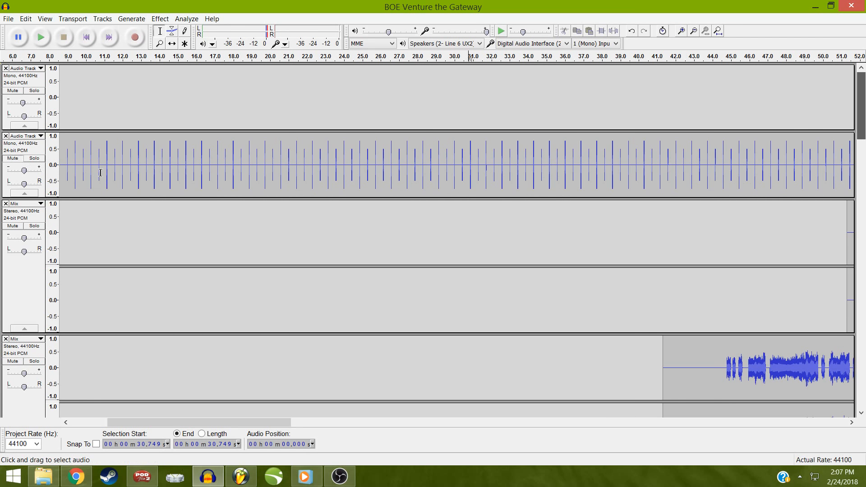
pyautogui.hotkey('shift', 'u')
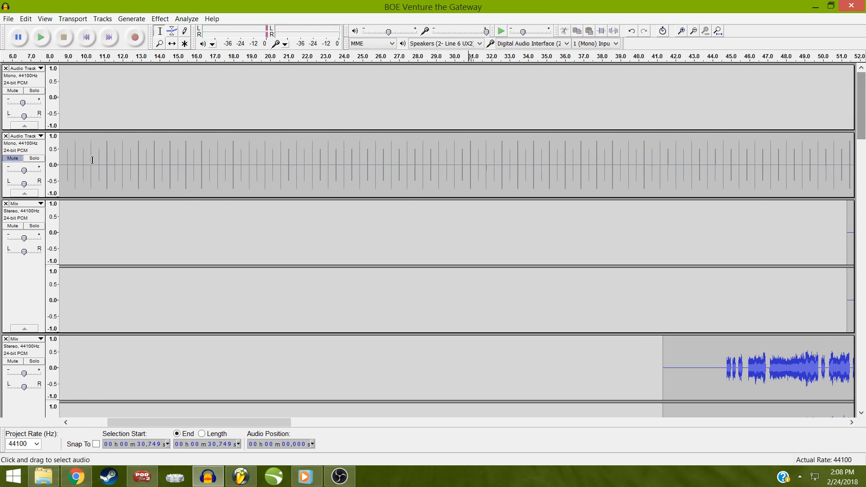
# Listen to the full mix without the click track, starting playback at 11.106 s
pyautogui.click(106, 161)
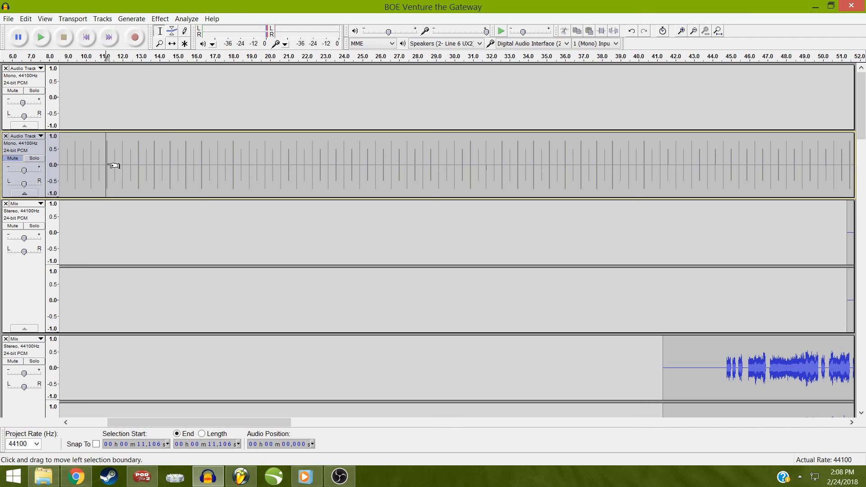
pyautogui.press('space')
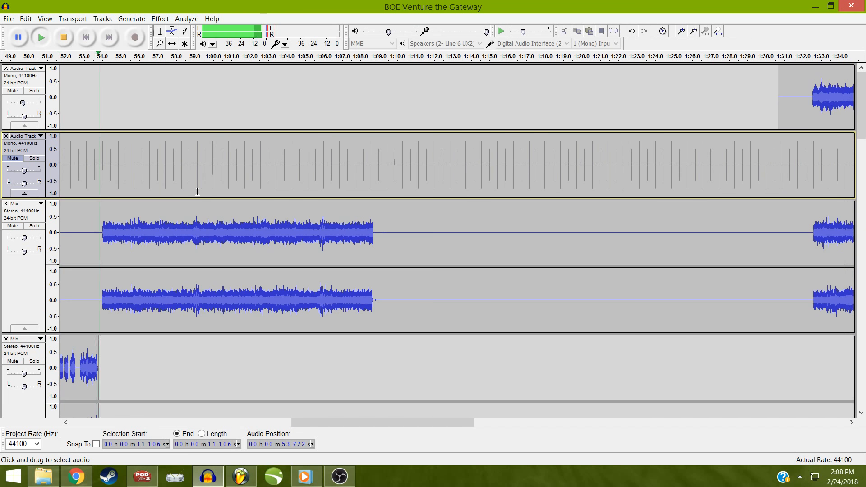
pyautogui.press('space')
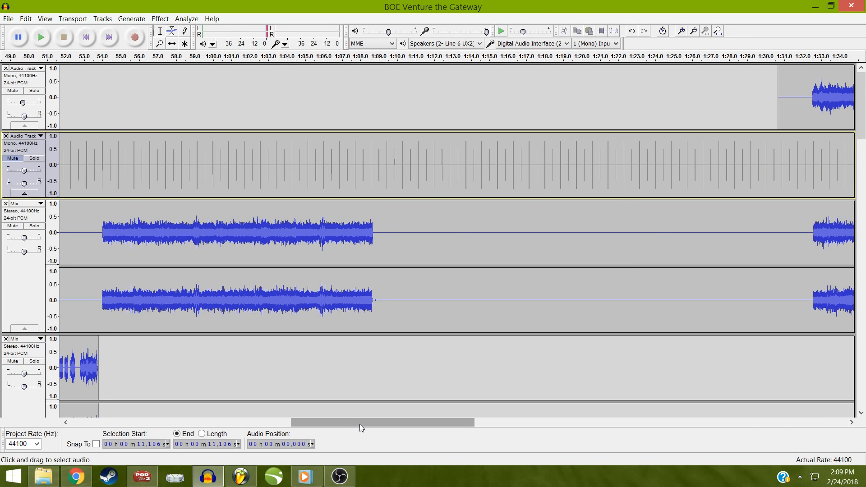
# Play the full mix from 42.955 s, just before the short vocal-like bursts in the second stereo mix track, and stop after listening
pyautogui.moveTo(339, 420); pyautogui.dragTo(324, 421)
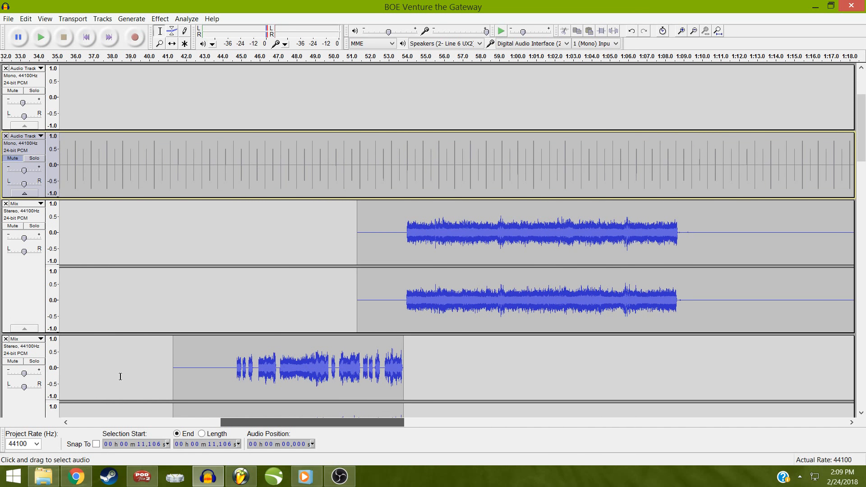
pyautogui.scroll(-4, 113, 357)
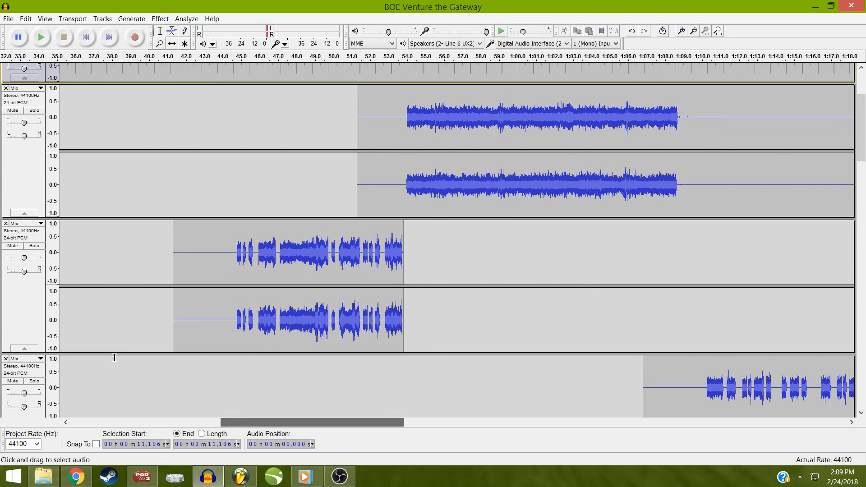
pyautogui.click(206, 261)
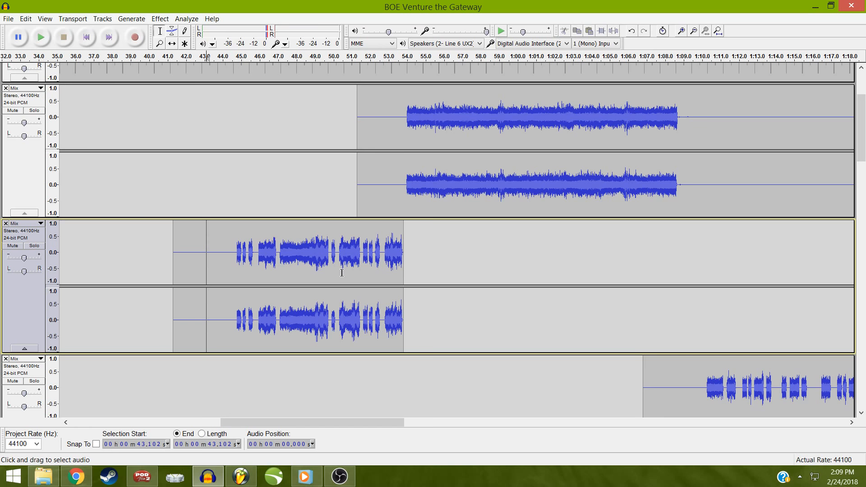
pyautogui.click(197, 251)
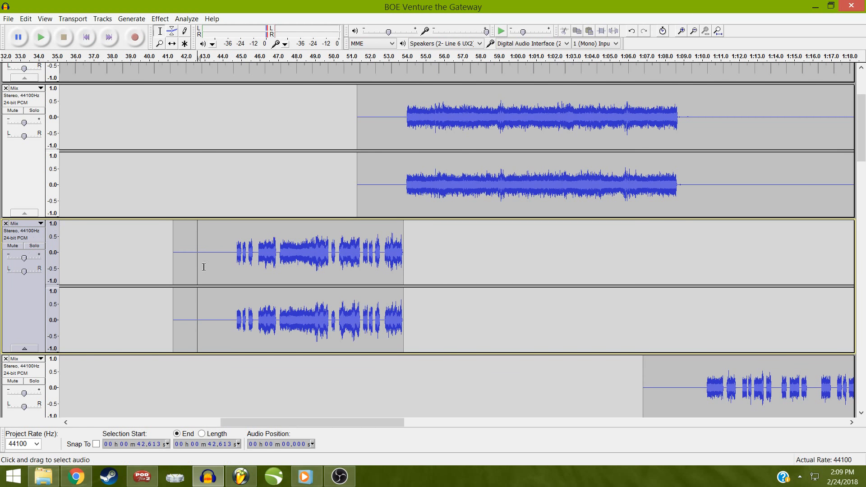
pyautogui.click(232, 257)
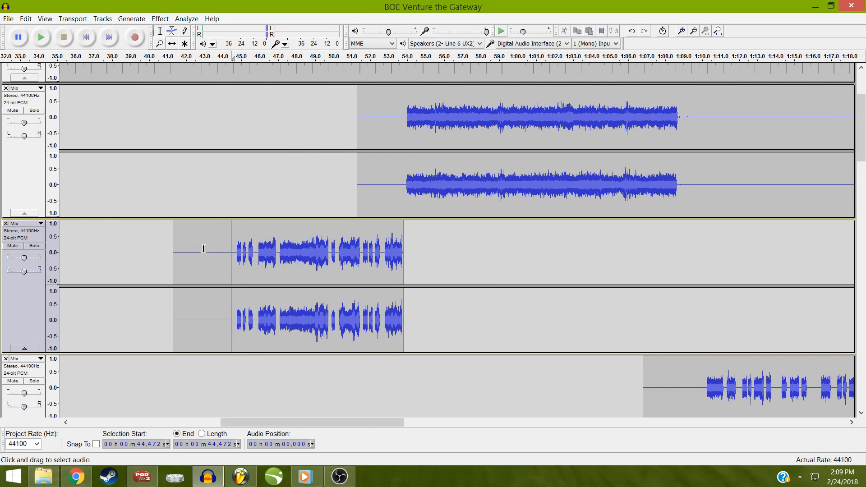
pyautogui.click(203, 248)
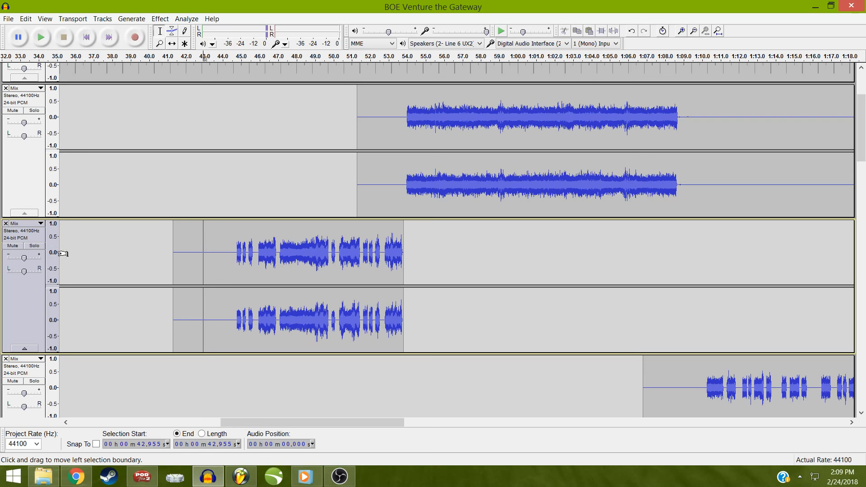
pyautogui.press('space')
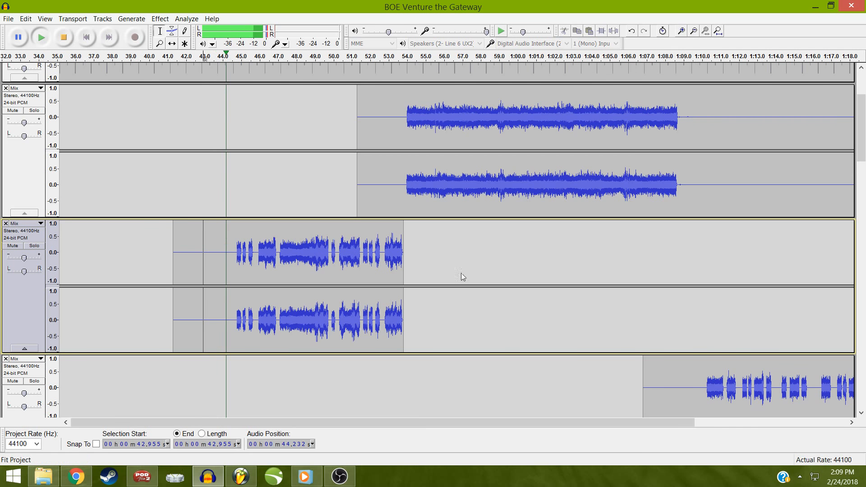
pyautogui.hotkey('ctrl', 'f')
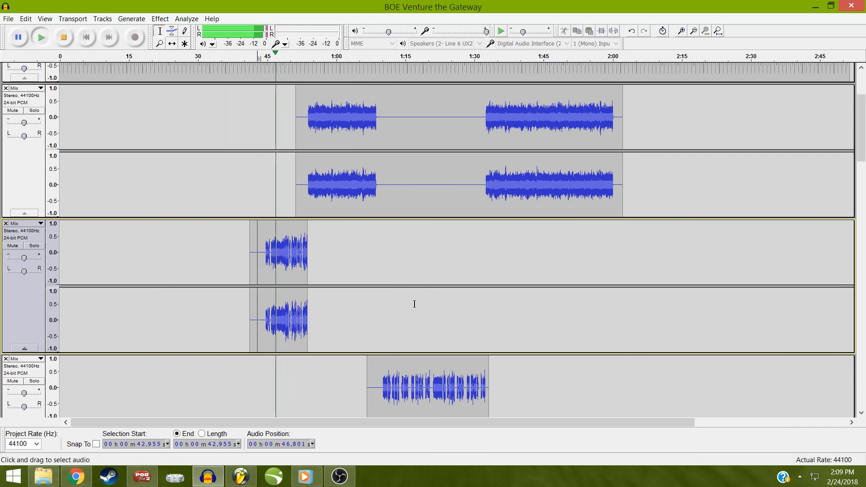
pyautogui.click(683, 31)
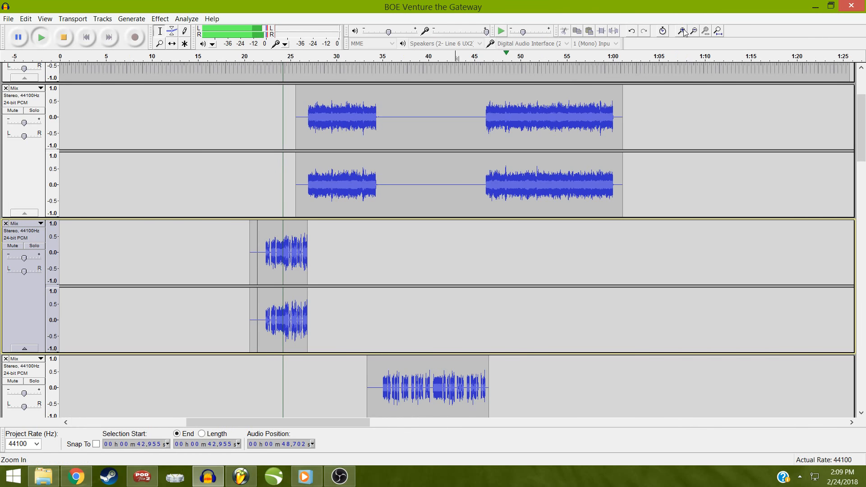
pyautogui.click(682, 31)
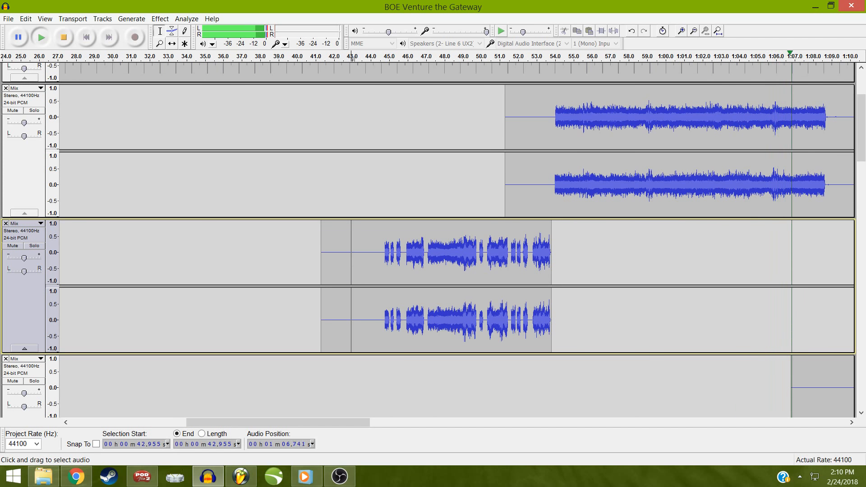
pyautogui.click(525, 8)
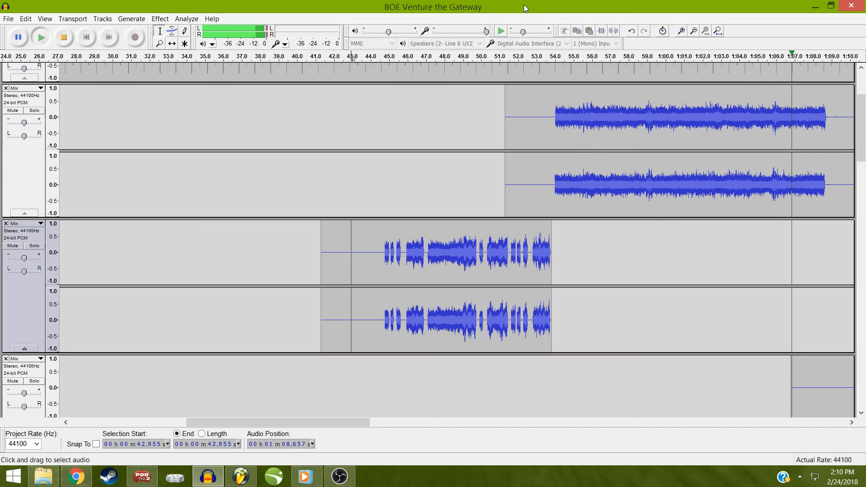
pyautogui.press('space')
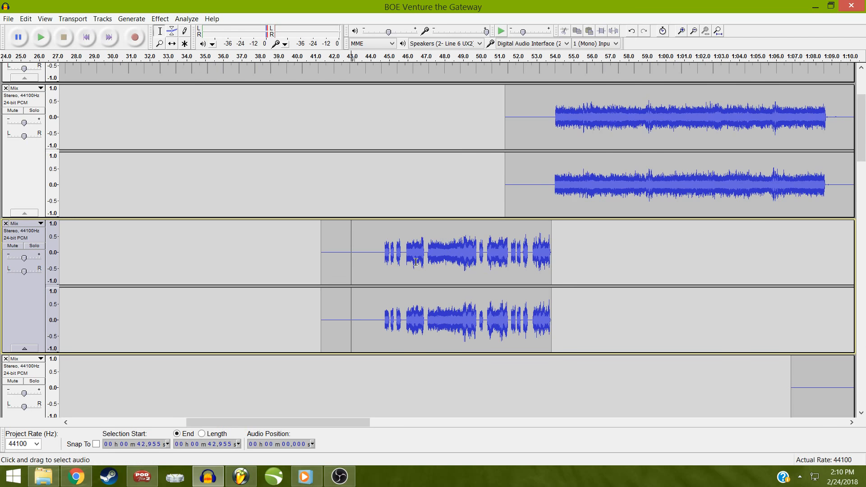
pyautogui.moveTo(416, 262); pyautogui.dragTo(456, 252)
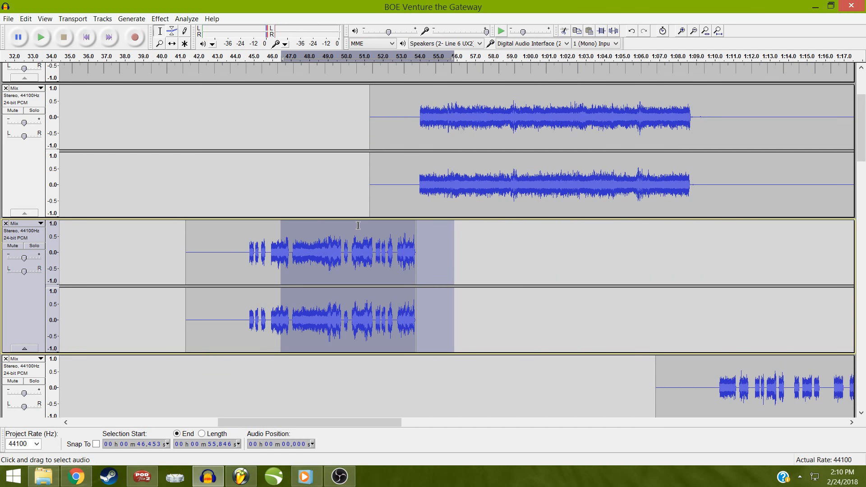
pyautogui.click(354, 201)
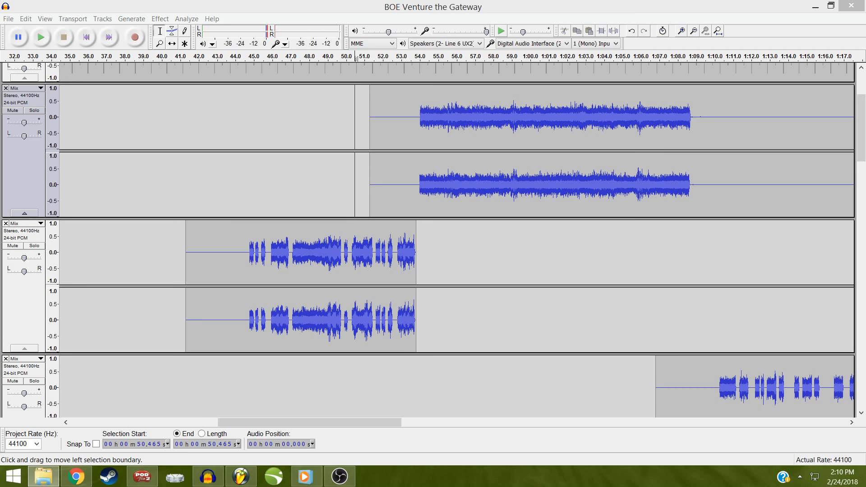
# Switch to File Explorer and look through the song folders inside the Beyond Our Eyes recordings folder
pyautogui.moveTo(865, 111); pyautogui.dragTo(387, 42)
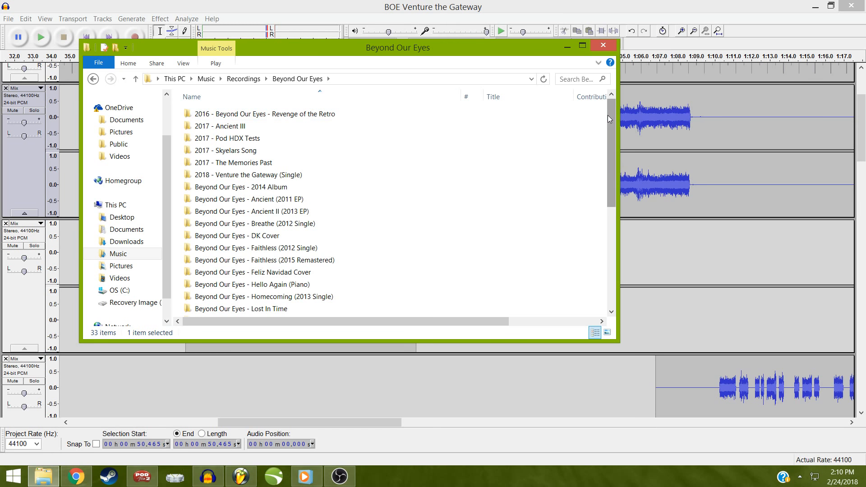
pyautogui.moveTo(607, 115); pyautogui.dragTo(592, 239)
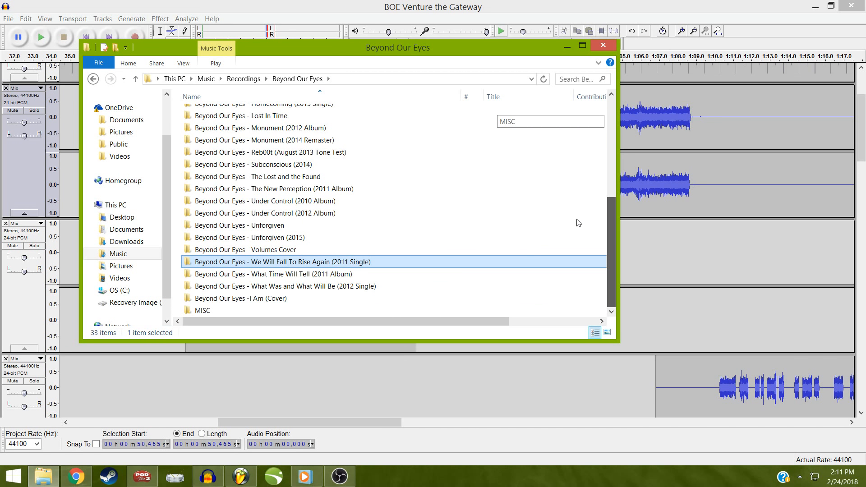
pyautogui.scroll(5, 575, 222)
pyautogui.scroll(2, 564, 134)
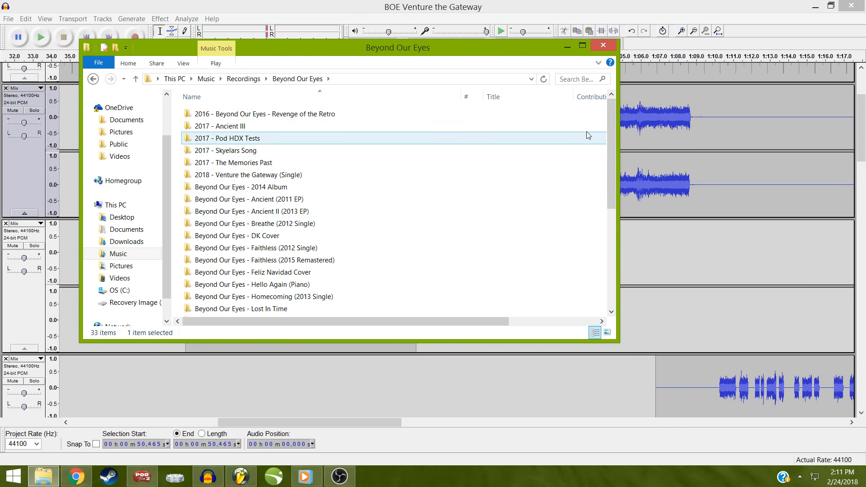
pyautogui.moveTo(614, 141); pyautogui.dragTo(616, 239)
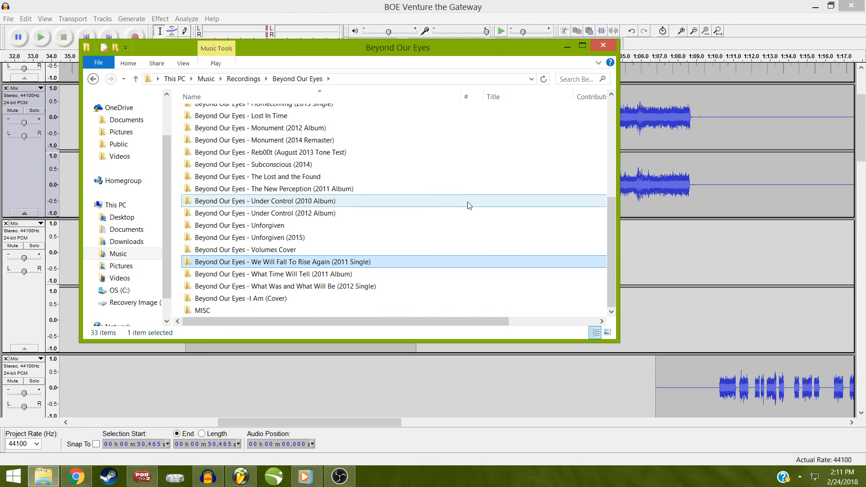
pyautogui.moveTo(613, 255)
pyautogui.mouseDown()
pyautogui.moveTo(622, 144)
pyautogui.moveTo(602, 258)
pyautogui.mouseUp()
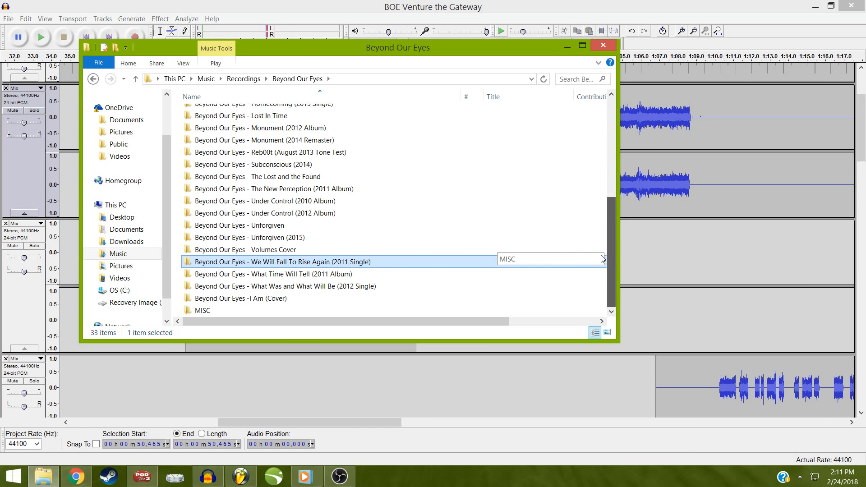
# Play "11 - Beyond Our Eyes - Outlook" from the NEW 2014 album's Complete Songs MP3 folder as a reference, and return to Audacity
pyautogui.click(243, 79)
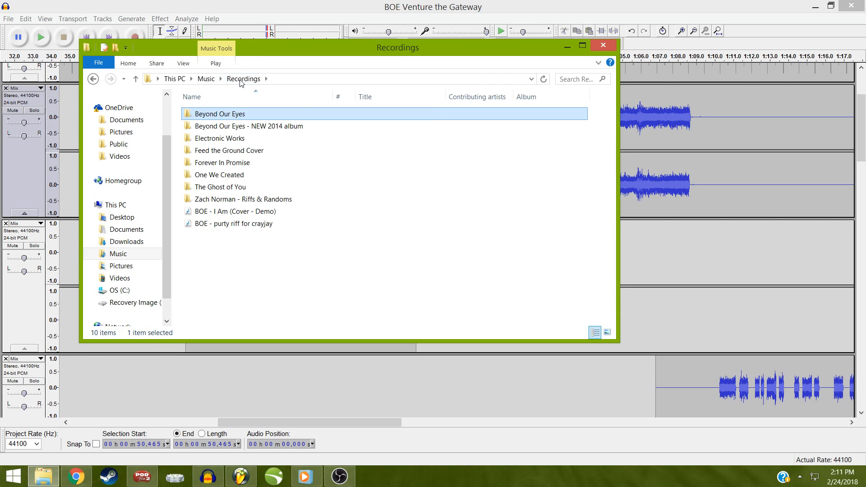
pyautogui.doubleClick(252, 131)
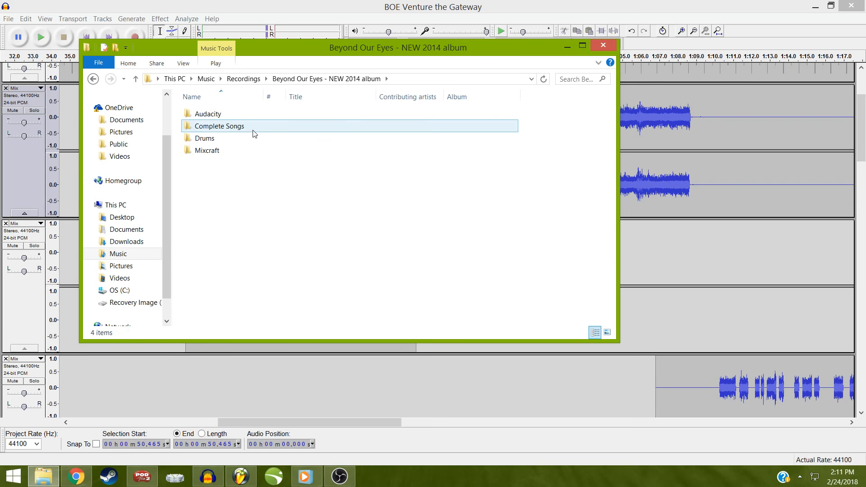
pyautogui.doubleClick(254, 130)
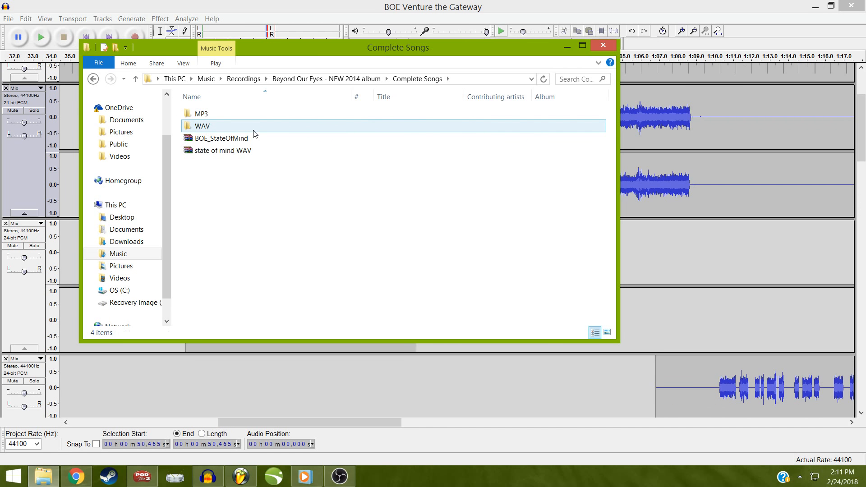
pyautogui.click(224, 127)
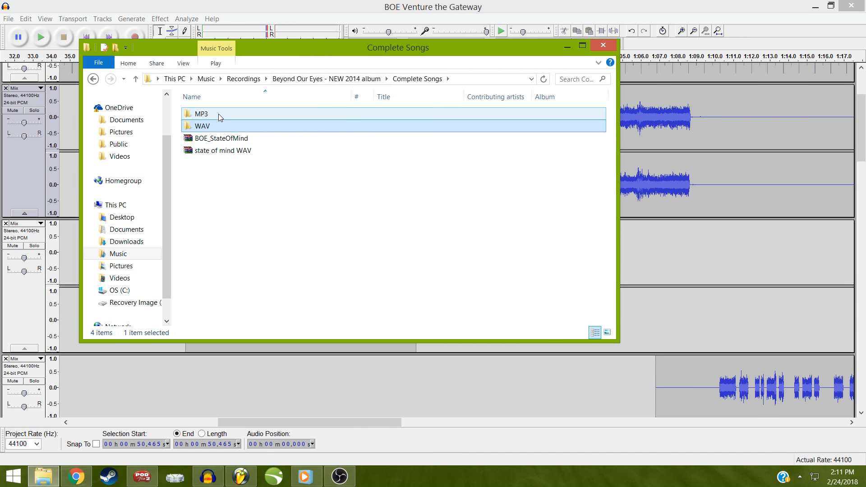
pyautogui.doubleClick(219, 116)
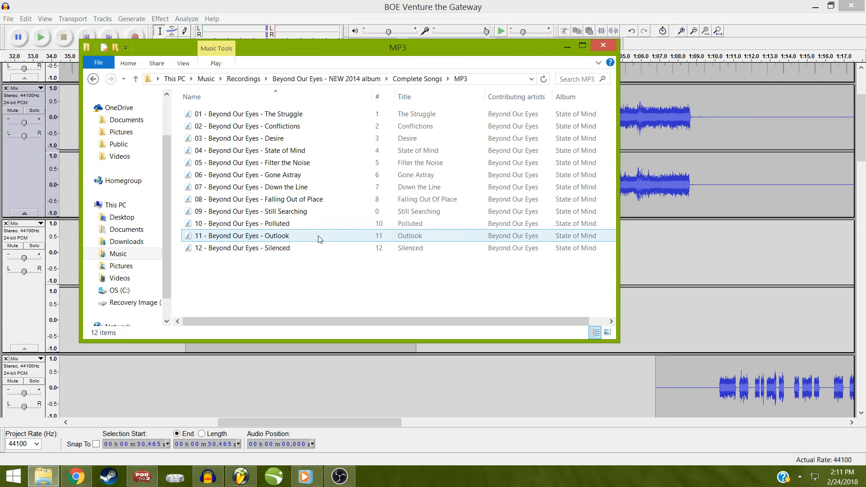
pyautogui.doubleClick(319, 238)
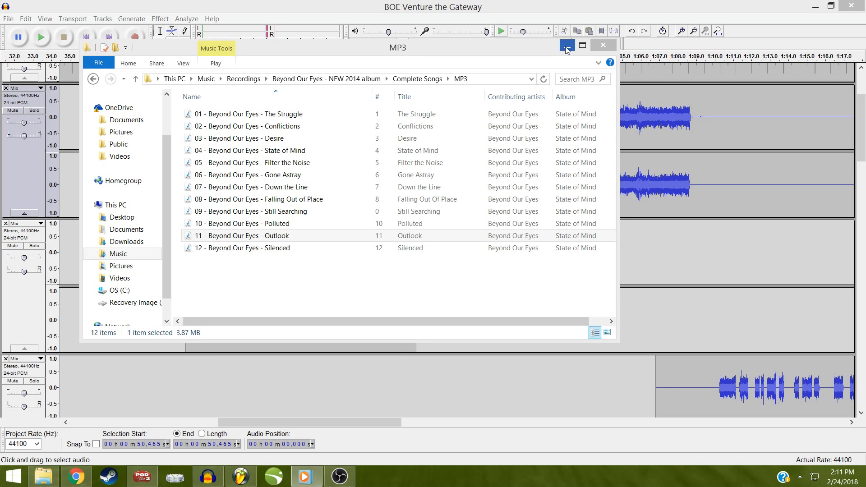
pyautogui.click(598, 48)
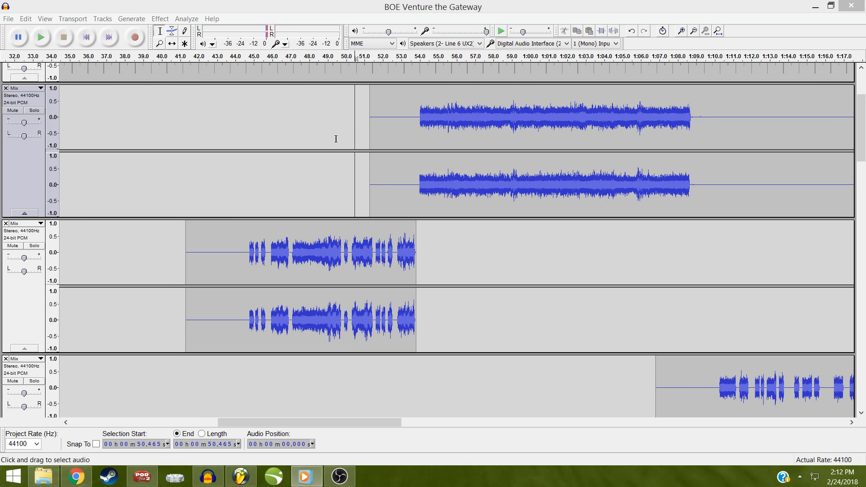
# Fit the whole project in view and select the first stereo mix track's clip, extending the selection to the two stereo mix tracks below
pyautogui.click(397, 207)
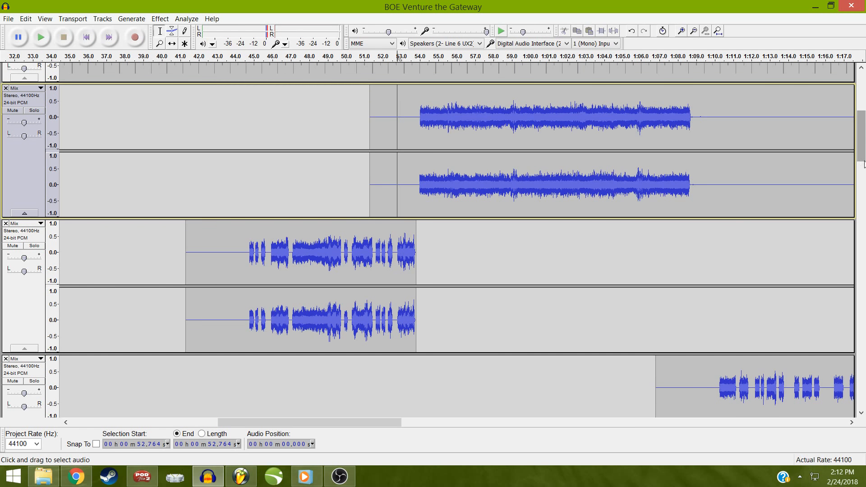
pyautogui.scroll(-3, 863, 166)
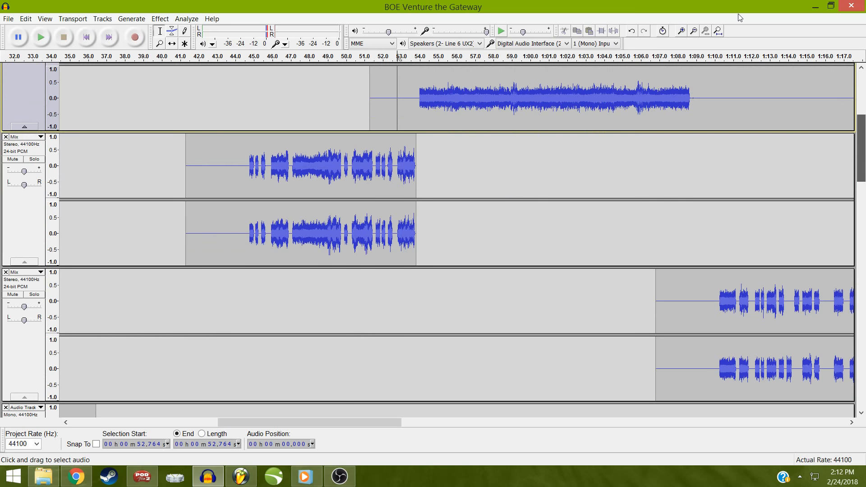
pyautogui.click(718, 31)
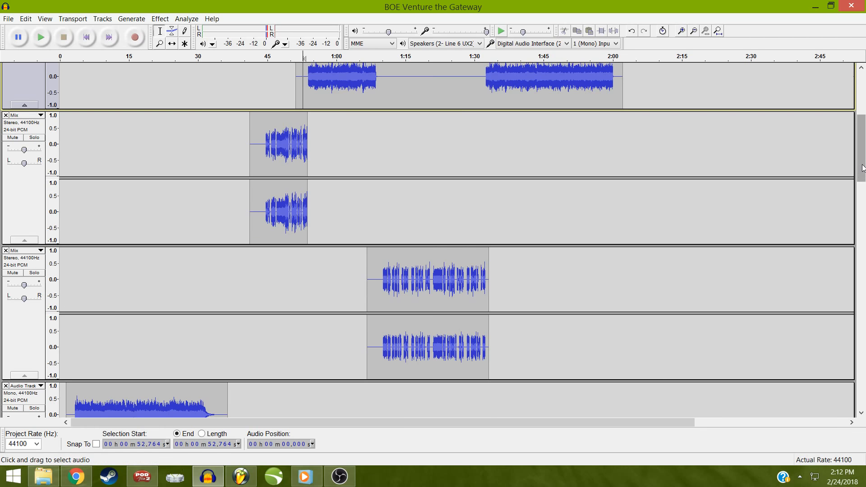
pyautogui.click(862, 103)
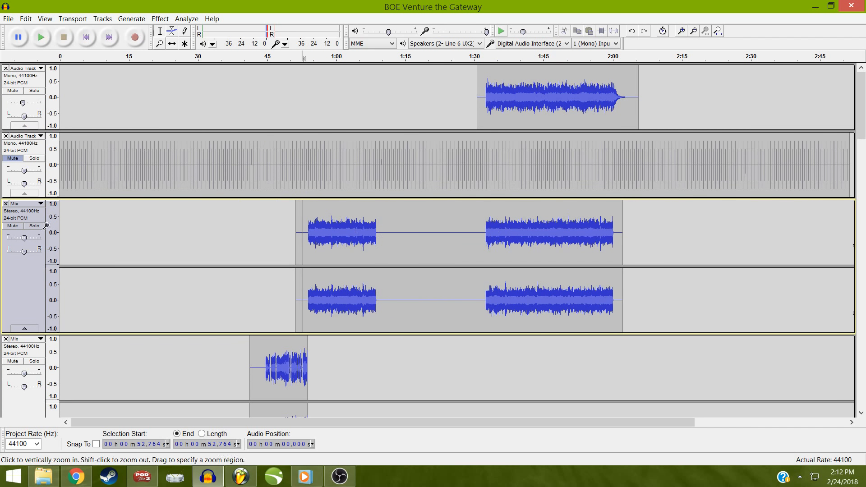
pyautogui.doubleClick(529, 285)
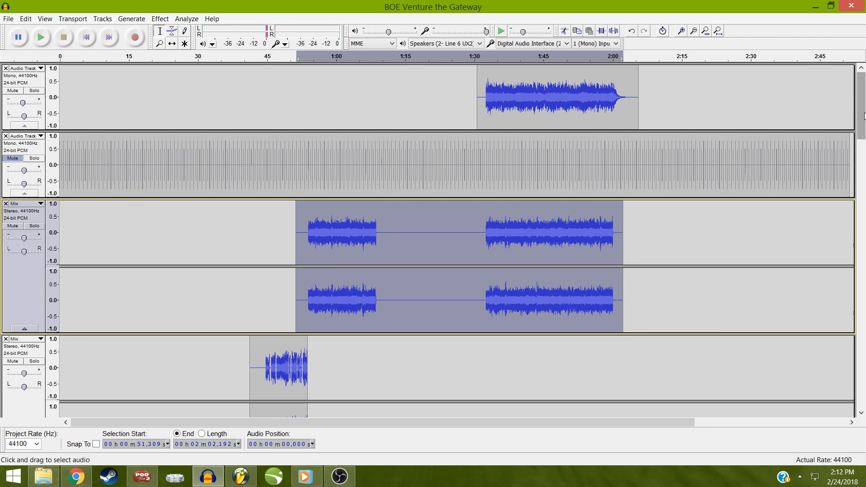
pyautogui.moveTo(861, 134); pyautogui.dragTo(862, 154)
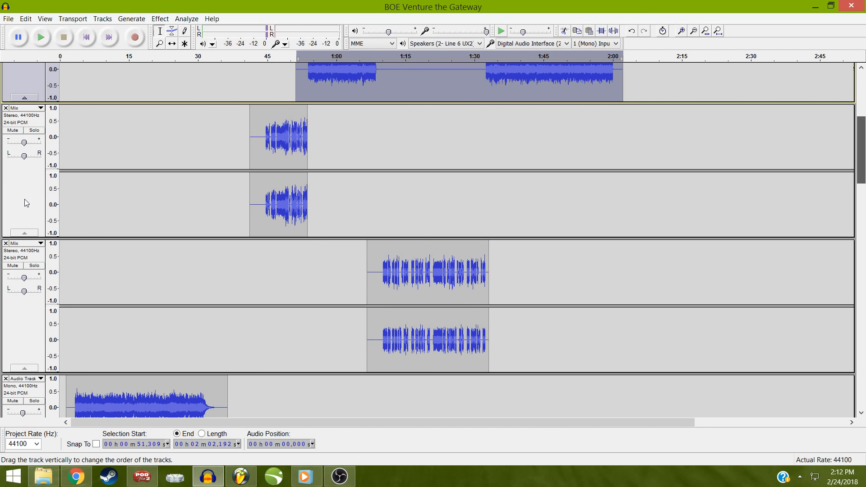
pyautogui.keyDown('shift'); pyautogui.click(25, 199); pyautogui.keyUp('shift')
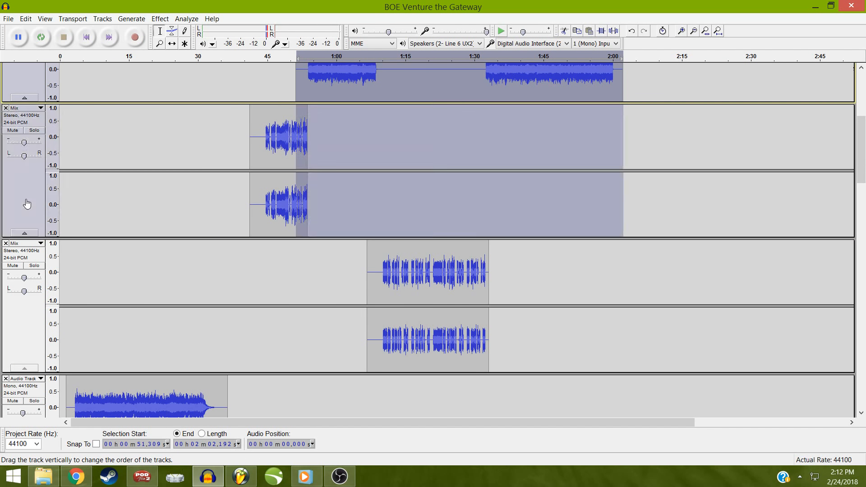
pyautogui.keyDown('shift'); pyautogui.click(36, 260); pyautogui.keyUp('shift')
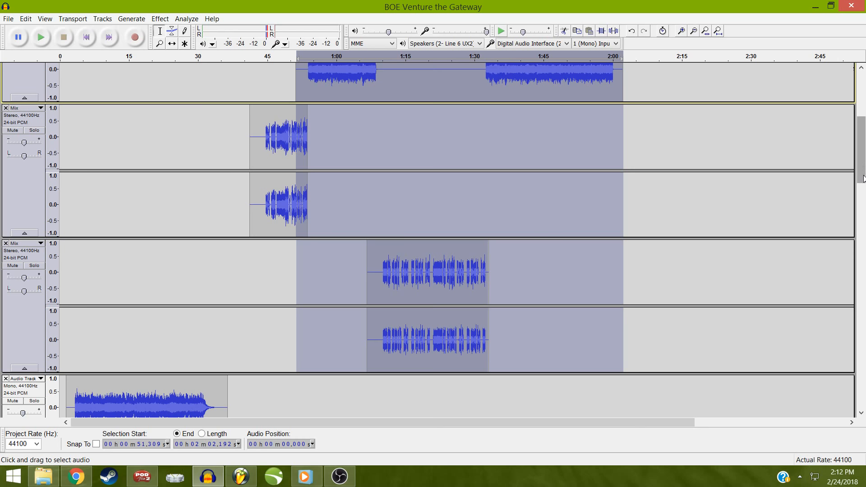
# Look through the remaining tracks below the three selected stereo mix tracks
pyautogui.moveTo(863, 177); pyautogui.dragTo(863, 198)
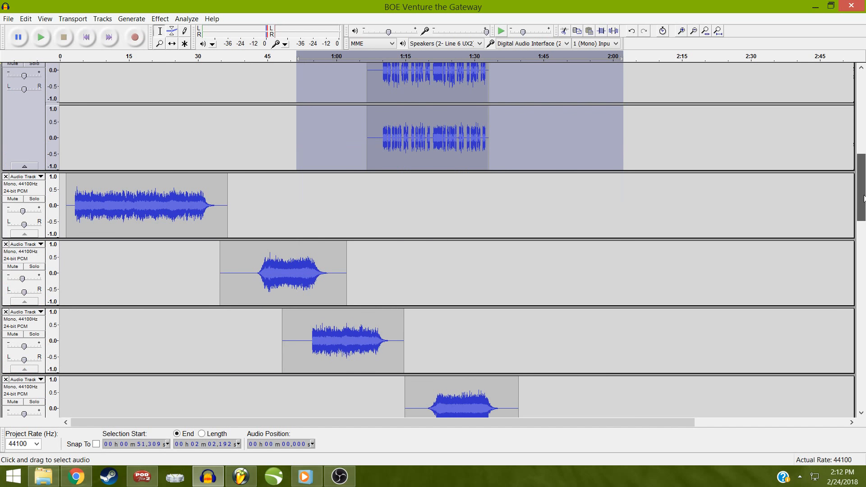
pyautogui.moveTo(863, 199); pyautogui.dragTo(863, 199)
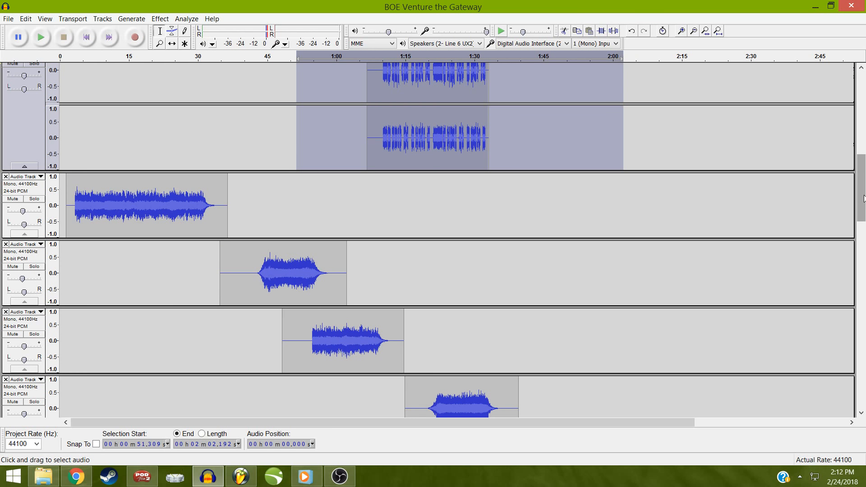
pyautogui.click(864, 230)
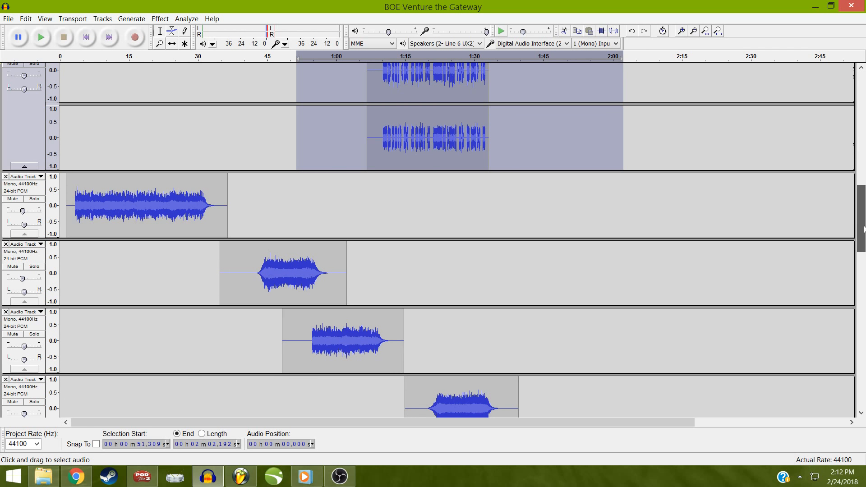
pyautogui.moveTo(863, 231); pyautogui.dragTo(862, 239)
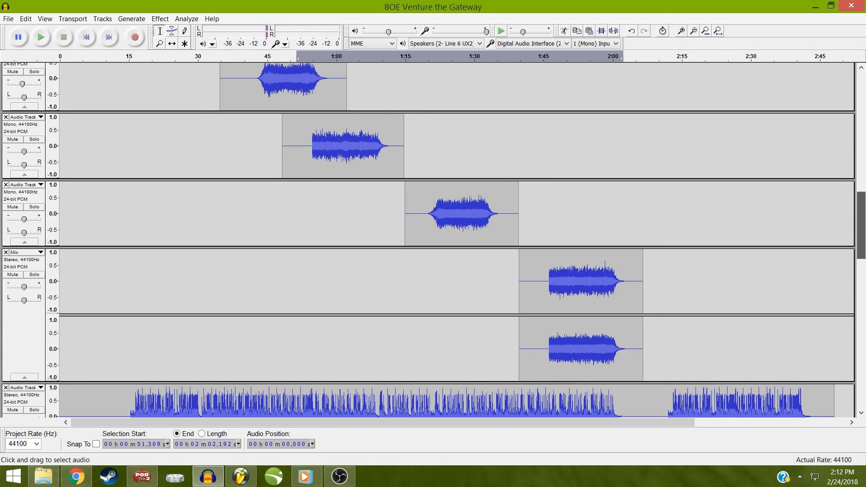
pyautogui.moveTo(862, 239); pyautogui.dragTo(862, 326)
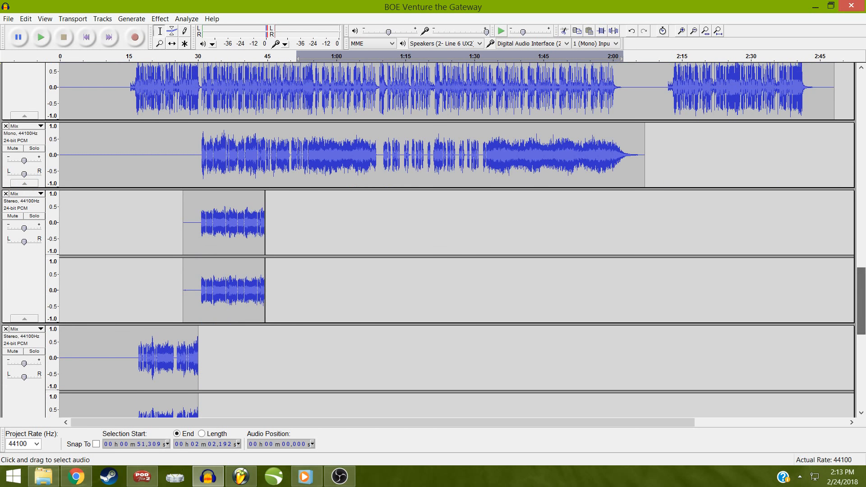
# Switch to File Explorer and move the MP3 folder window out of the way of the Audacity project
pyautogui.hotkey('alt', 'Tab')
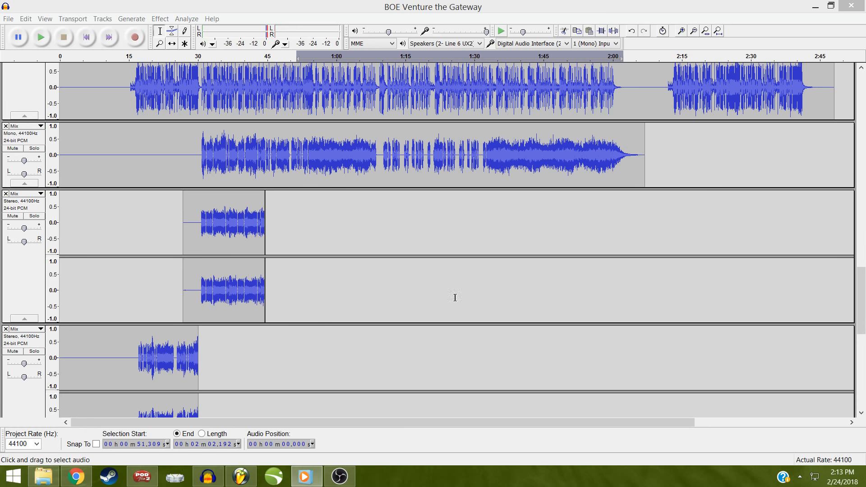
pyautogui.click(43, 476)
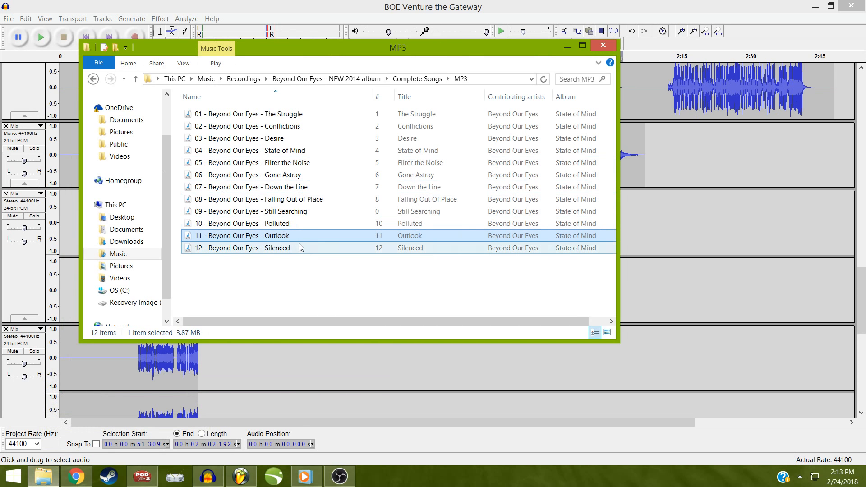
pyautogui.moveTo(383, 52); pyautogui.dragTo(865, 120)
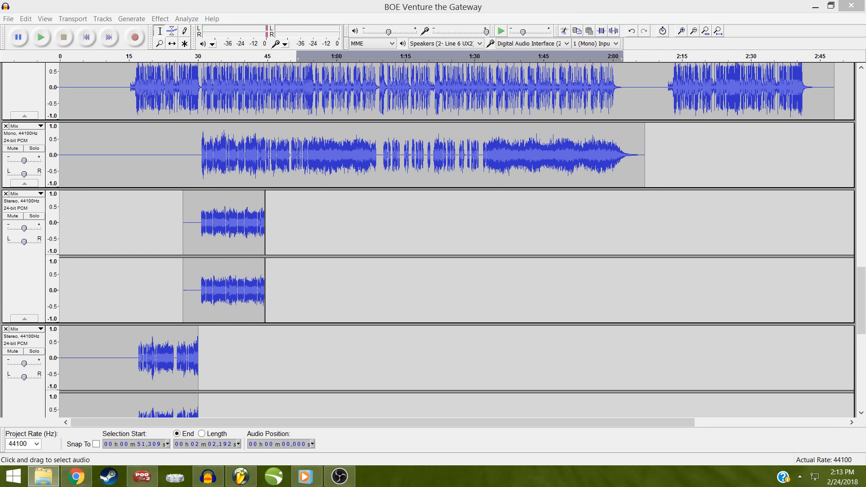
pyautogui.click(666, 270)
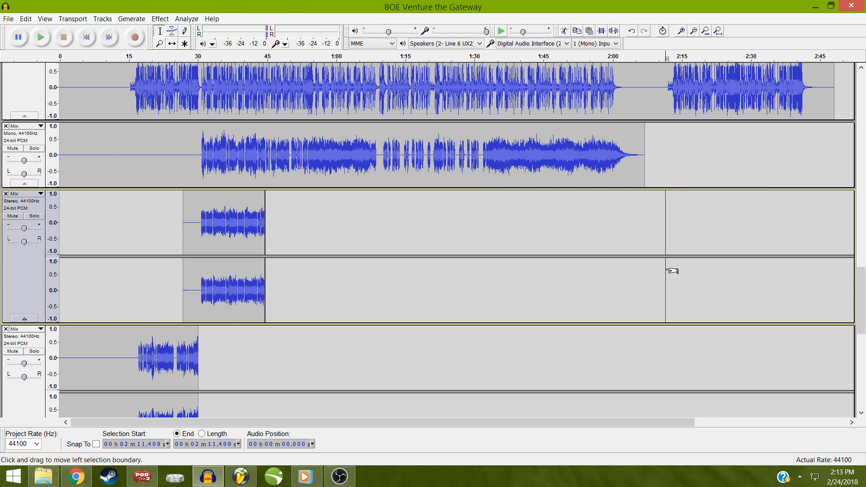
pyautogui.click(619, 223)
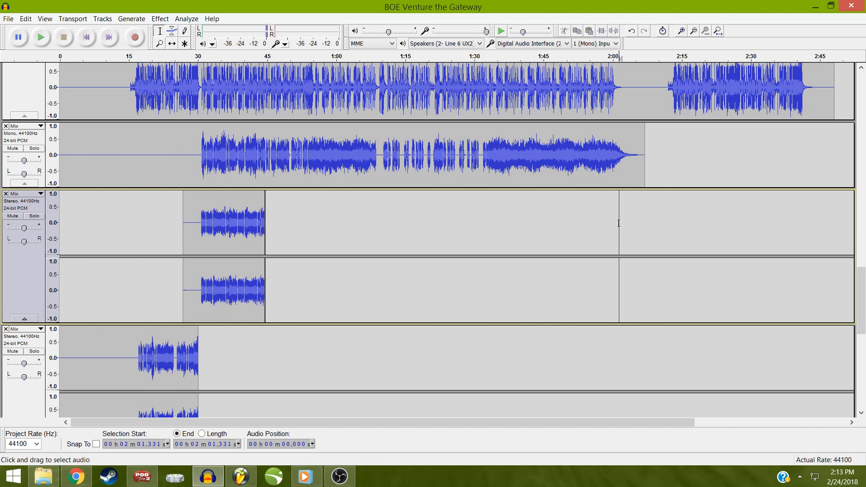
pyautogui.click(609, 151)
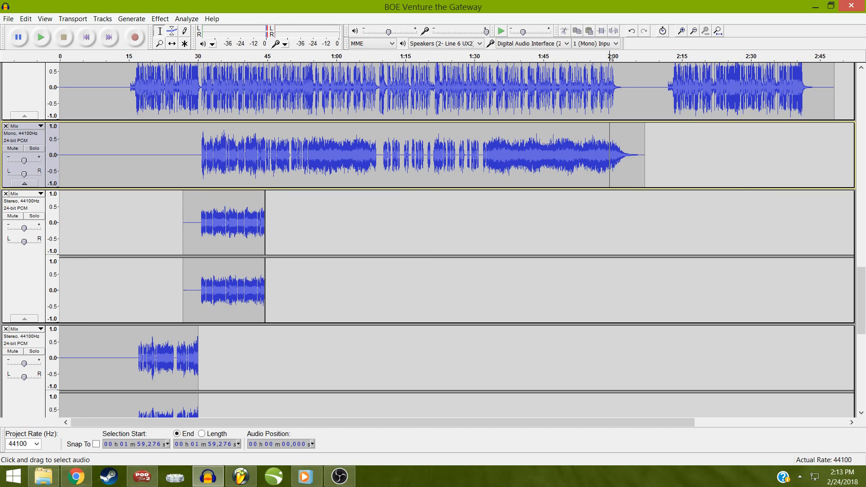
pyautogui.hotkey('alt', 'Tab')
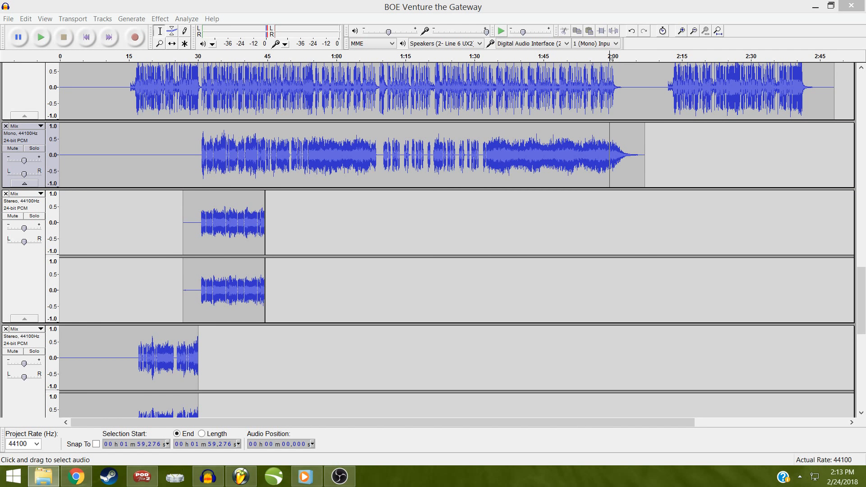
# Play the mix in Audacity from 29.843 s, just before the mono mix track's audio begins, and stop after listening
pyautogui.click(573, 8)
pyautogui.click(198, 155)
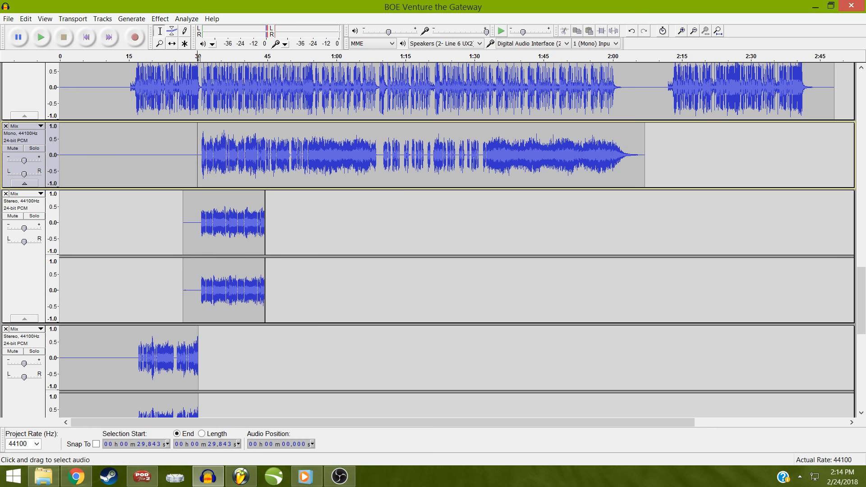
pyautogui.press('space')
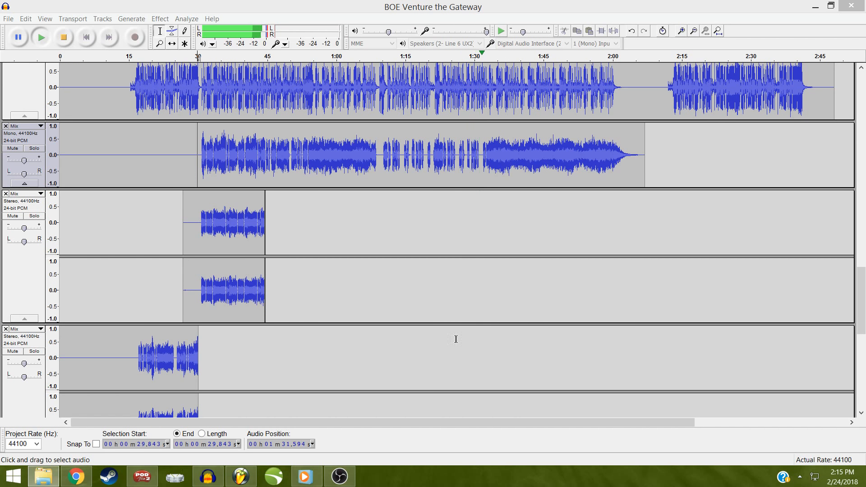
pyautogui.click(144, 8)
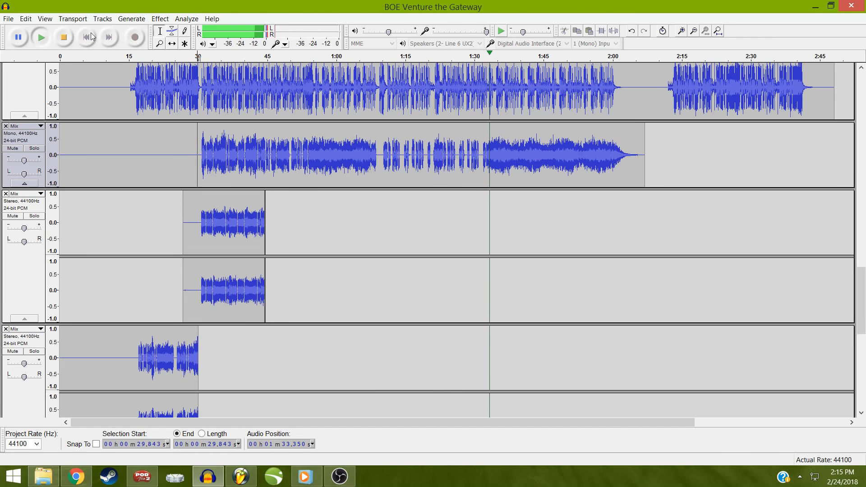
pyautogui.click(64, 40)
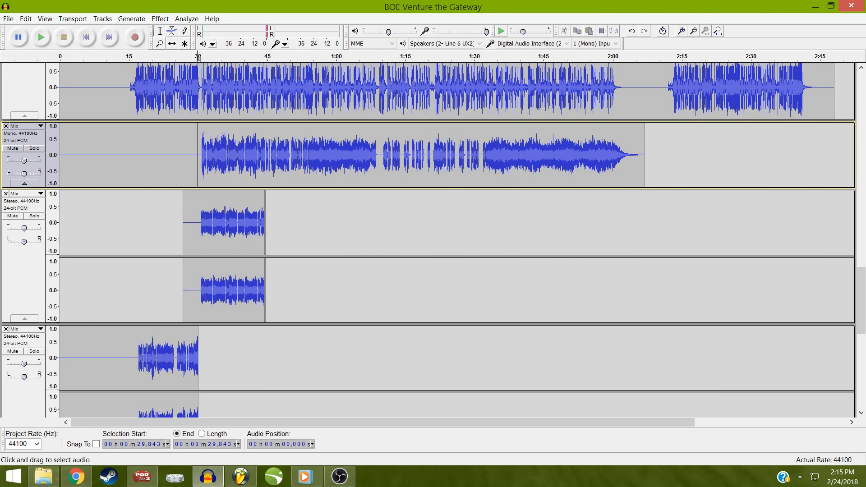
# Listen to "Beyond Our Eyes - Longing (Instrumental)" in the media player as a reference, pause it and close the player
pyautogui.hotkey('alt', 'Tab')
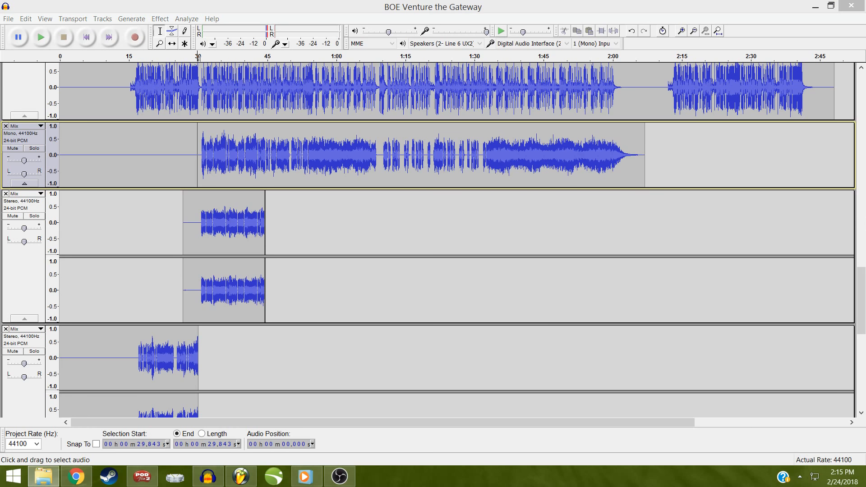
pyautogui.hotkey('alt', 'Tab')
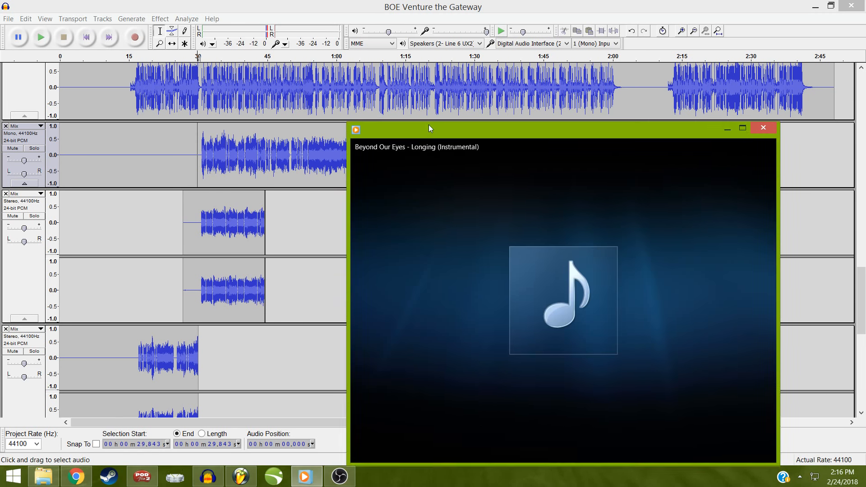
pyautogui.moveTo(429, 124); pyautogui.dragTo(420, 64)
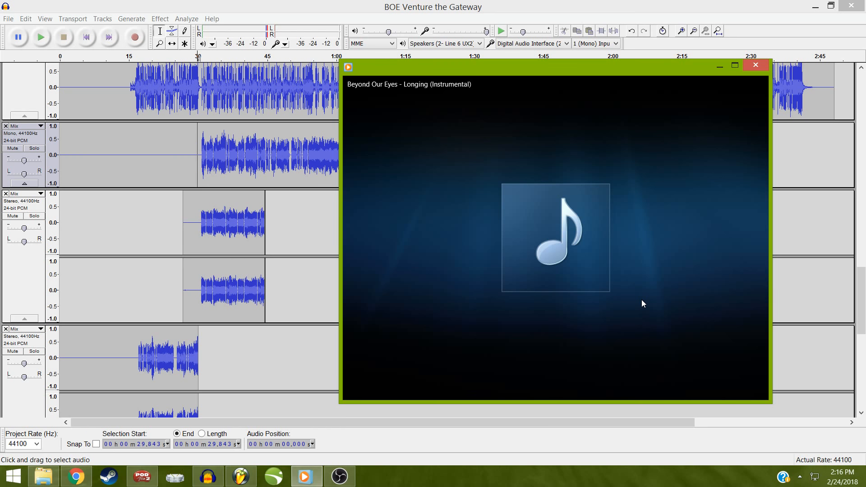
pyautogui.moveTo(645, 350)
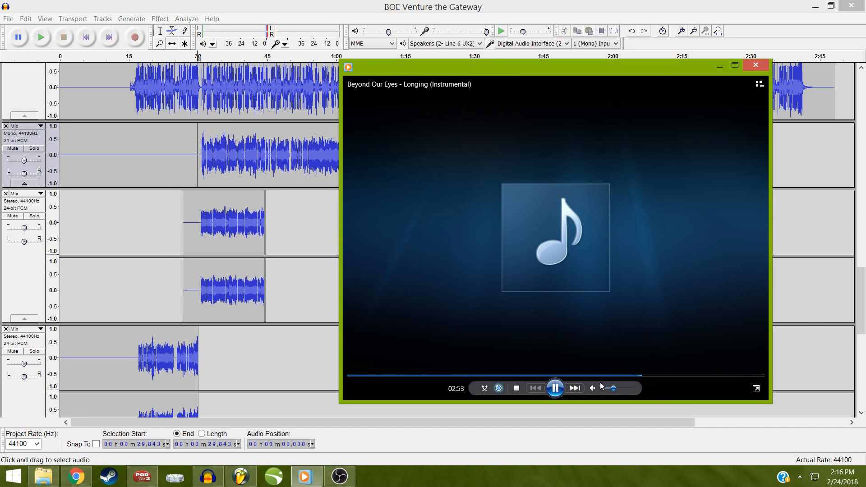
pyautogui.click(559, 388)
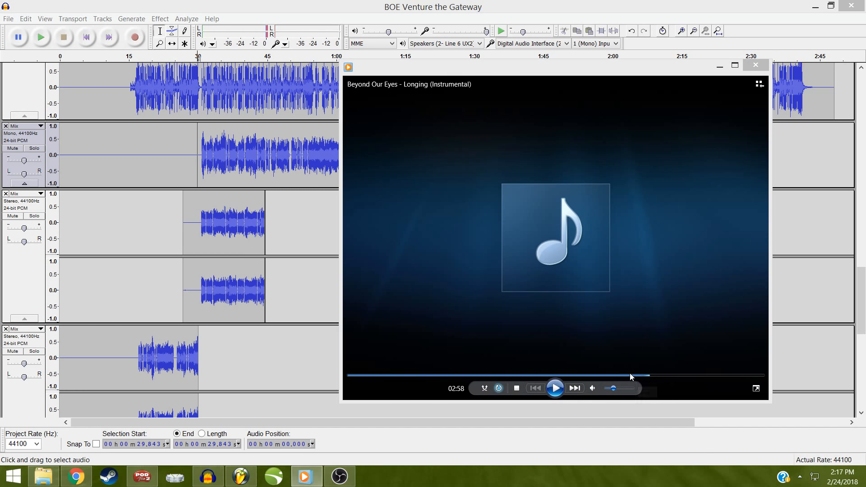
pyautogui.click(761, 63)
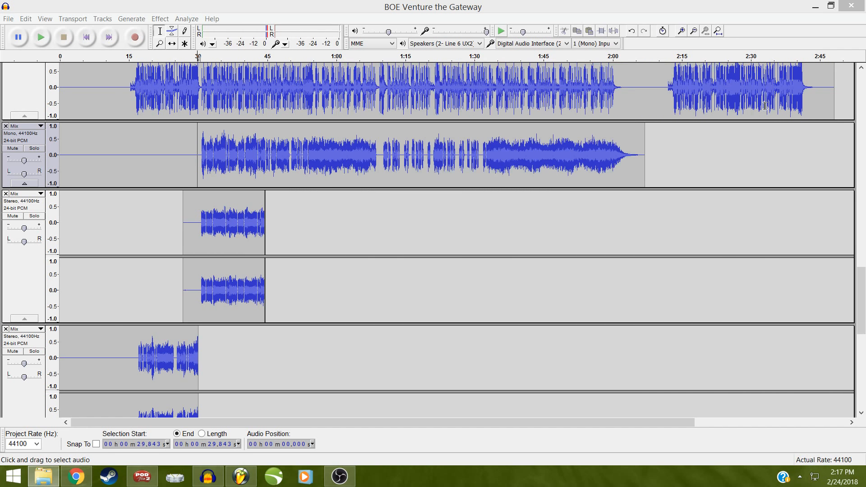
# Listen to the last stereo Mix track soloed from 1:31.683, stop playback and turn its solo off
pyautogui.click(269, 158)
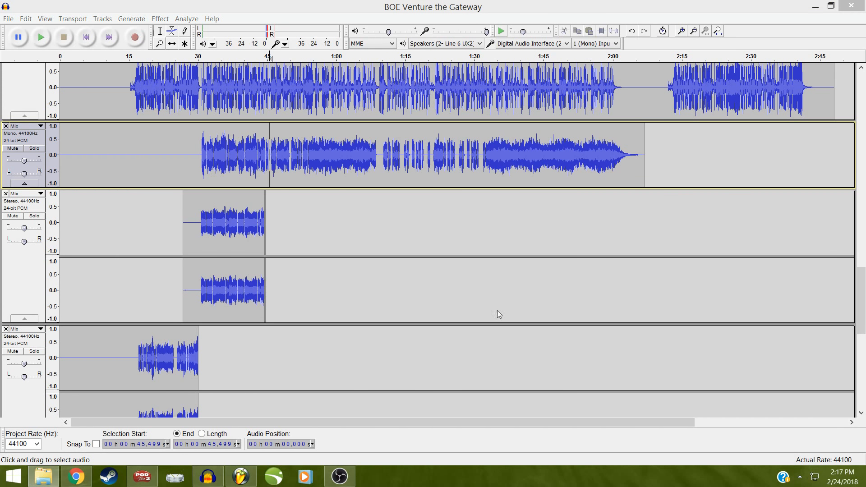
pyautogui.click(526, 167)
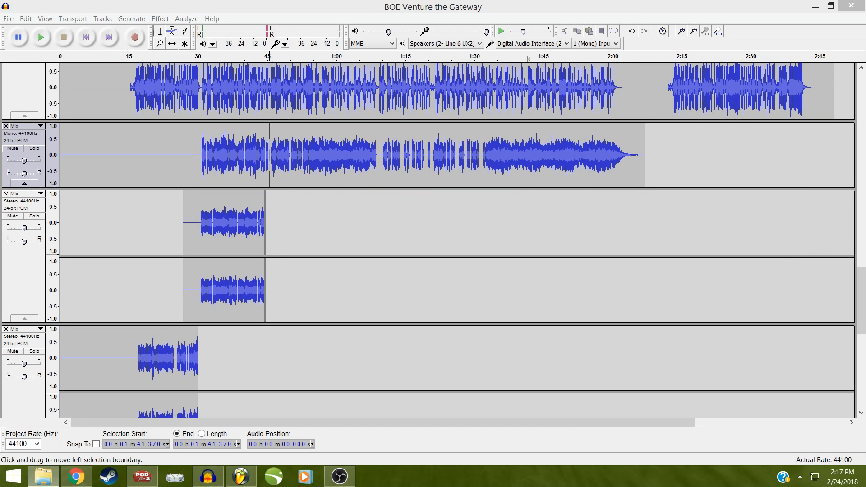
pyautogui.moveTo(860, 315); pyautogui.dragTo(856, 403)
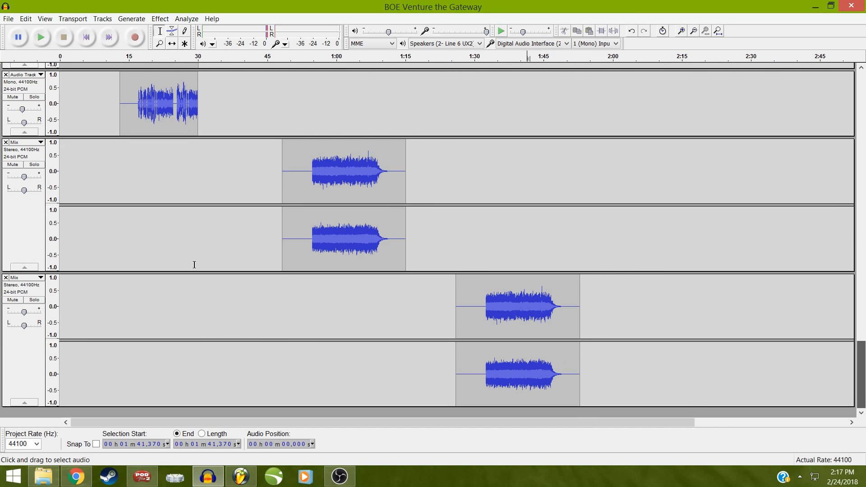
pyautogui.click(486, 308)
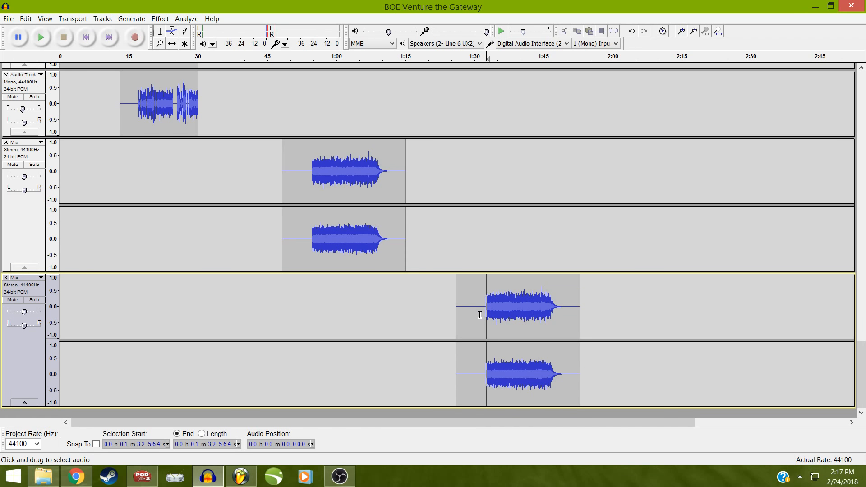
pyautogui.click(482, 308)
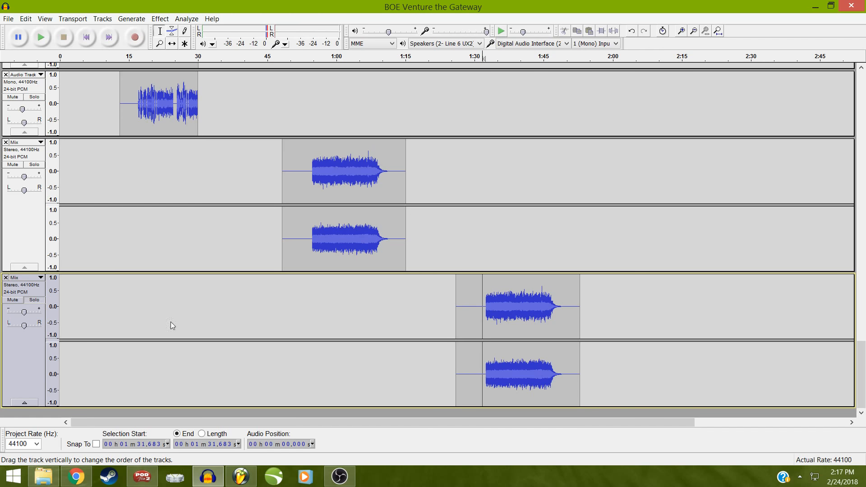
pyautogui.press('space')
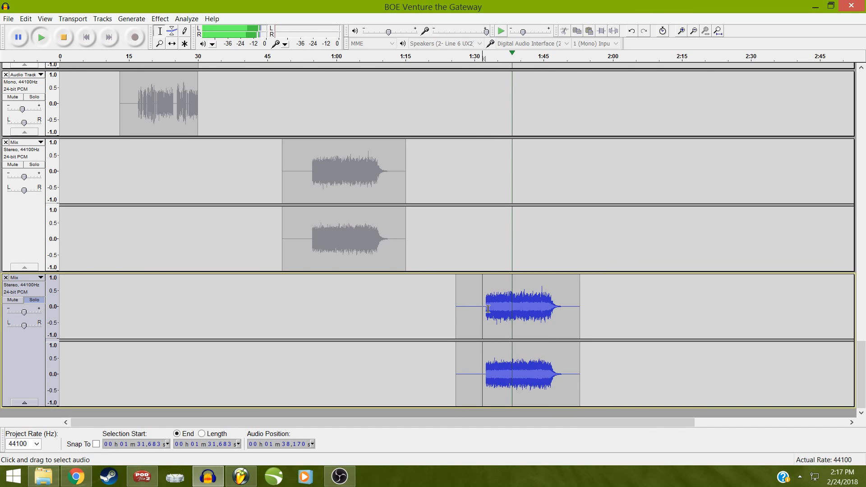
pyautogui.press('space')
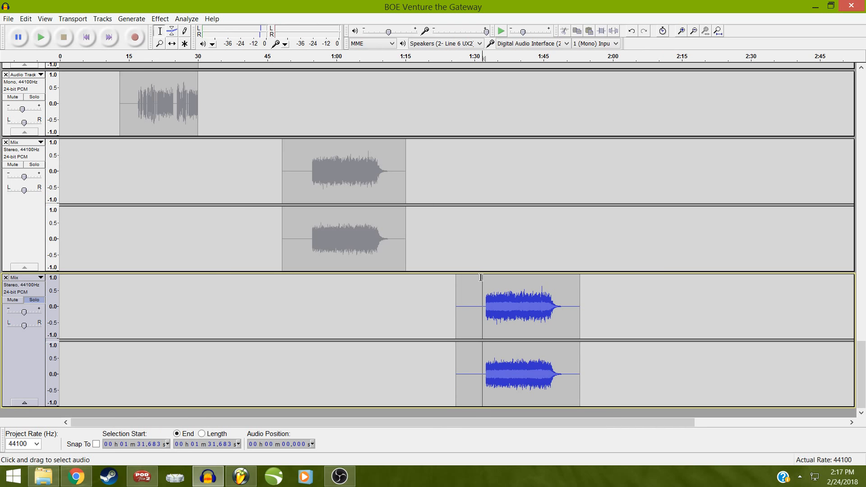
pyautogui.click(35, 300)
# Mix and render the two lowest stereo Mix tracks and the one above the stereo Audio Track into one stereo track
pyautogui.hotkey('ctrl', 'z')
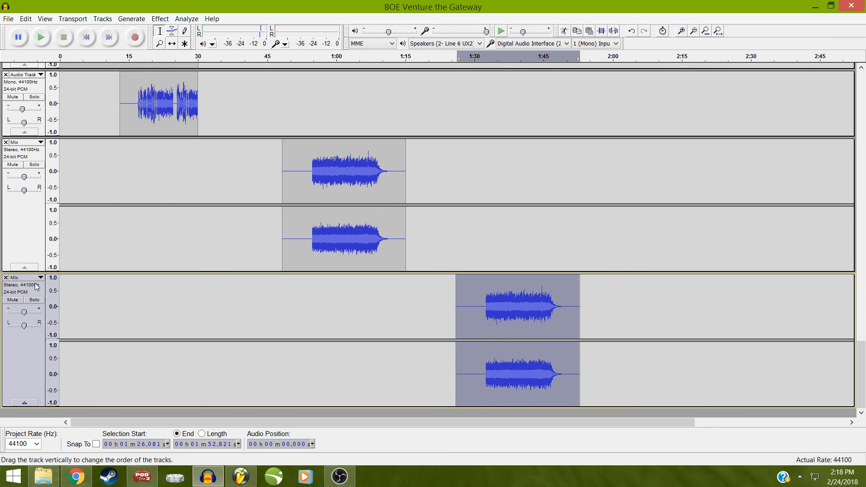
pyautogui.keyDown('shift'); pyautogui.click(22, 246); pyautogui.keyUp('shift')
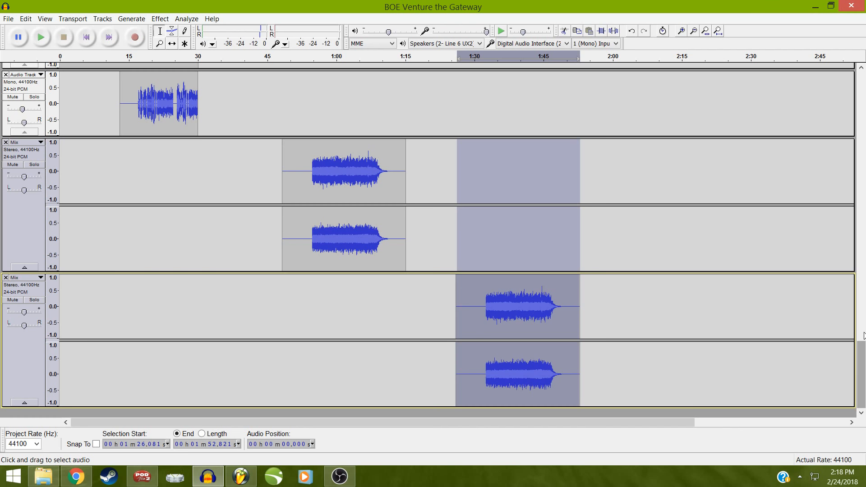
pyautogui.moveTo(863, 368); pyautogui.dragTo(862, 227)
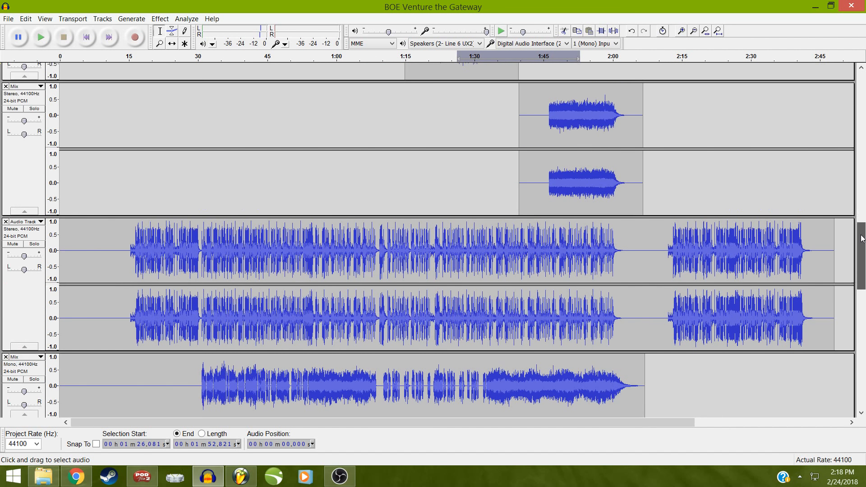
pyautogui.scroll(3, 22, 187)
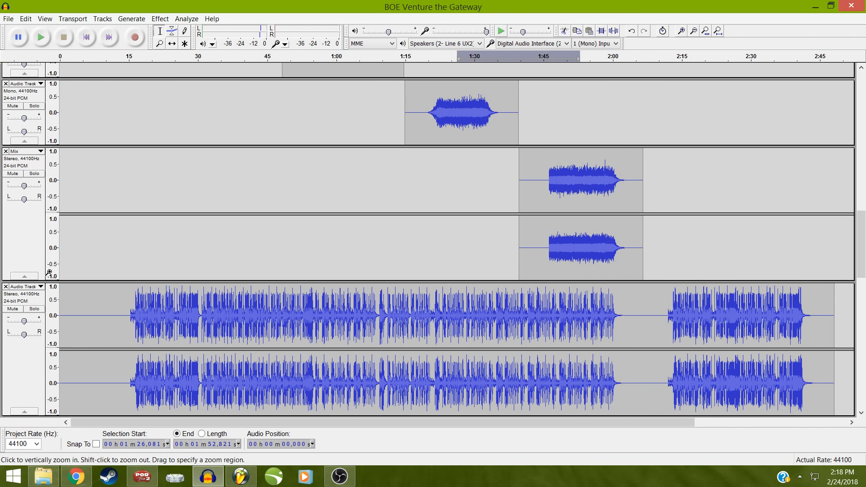
pyautogui.click(32, 244)
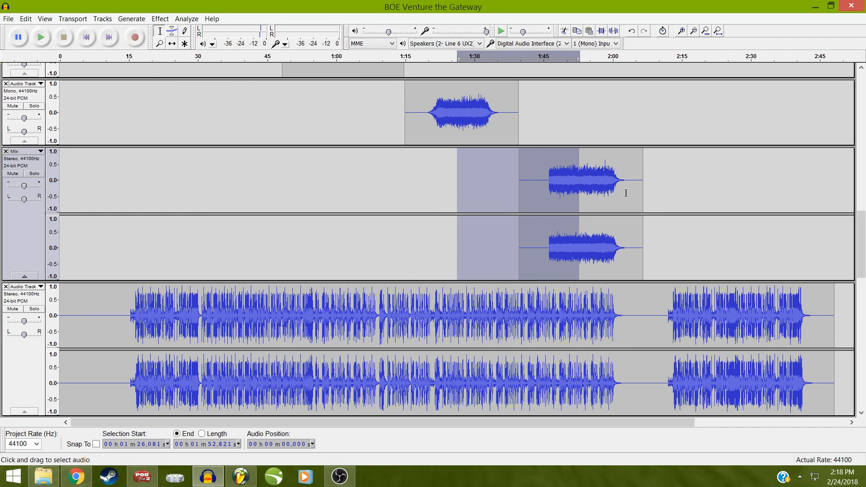
pyautogui.click(105, 20)
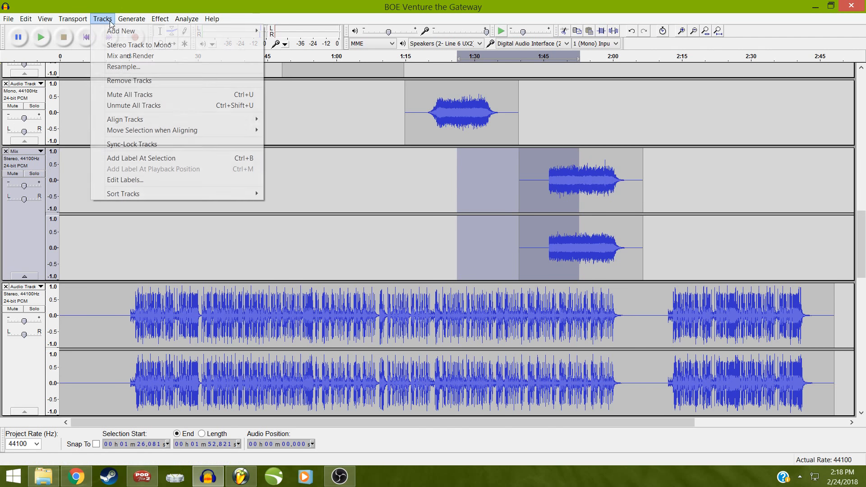
pyautogui.click(143, 55)
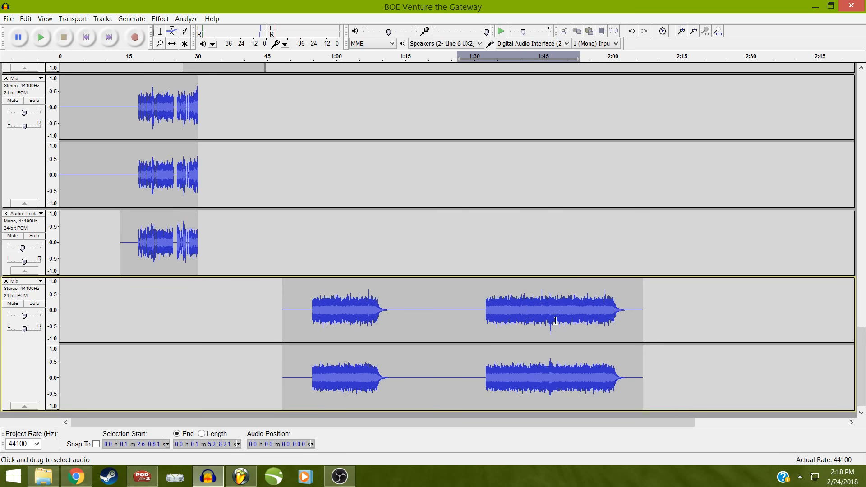
# Generate silence in the newly rendered stereo Mix track from 0 to 51.309 s
pyautogui.moveTo(296, 318); pyautogui.dragTo(2, 328)
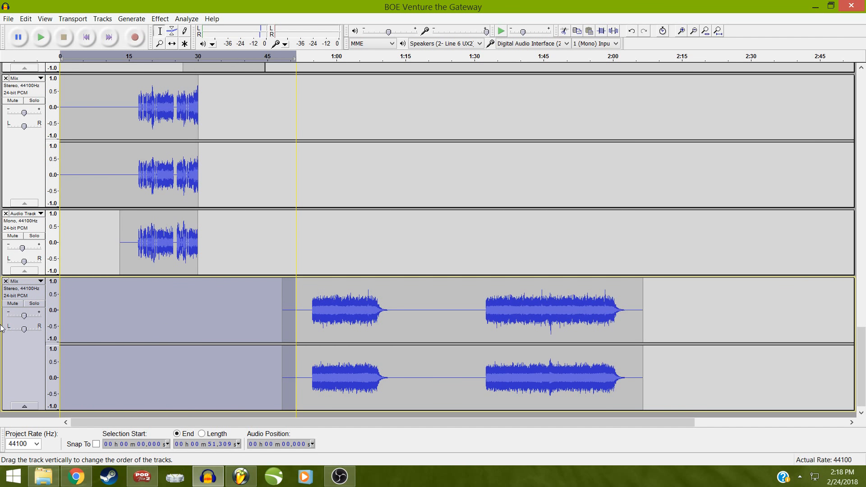
pyautogui.hotkey('ctrl', 'l')
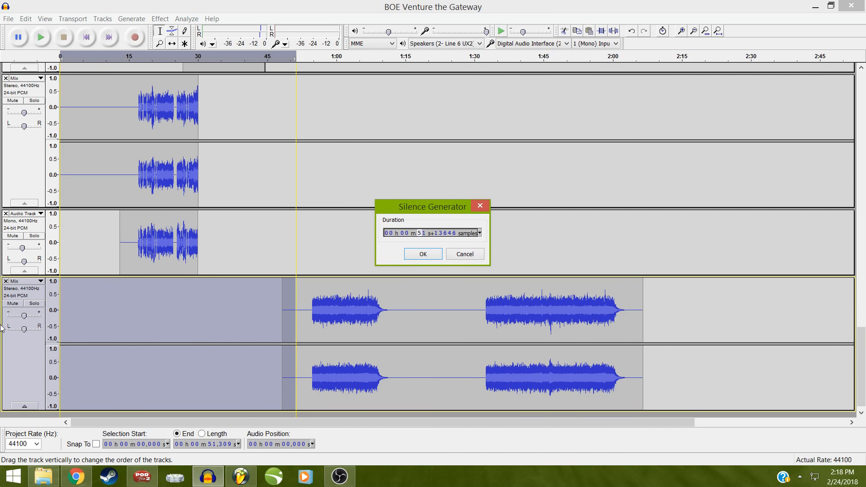
pyautogui.press('Return')
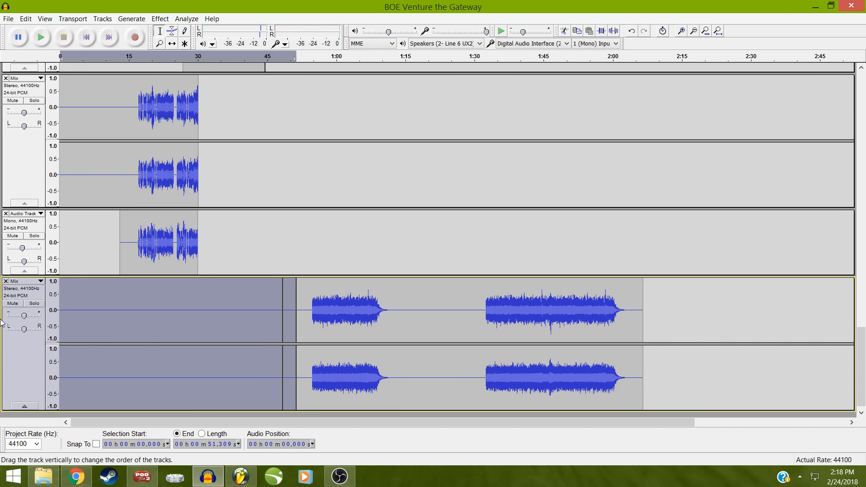
# Select the whole padded stereo Mix track and mix and render it into one continuous clip
pyautogui.click(11, 360)
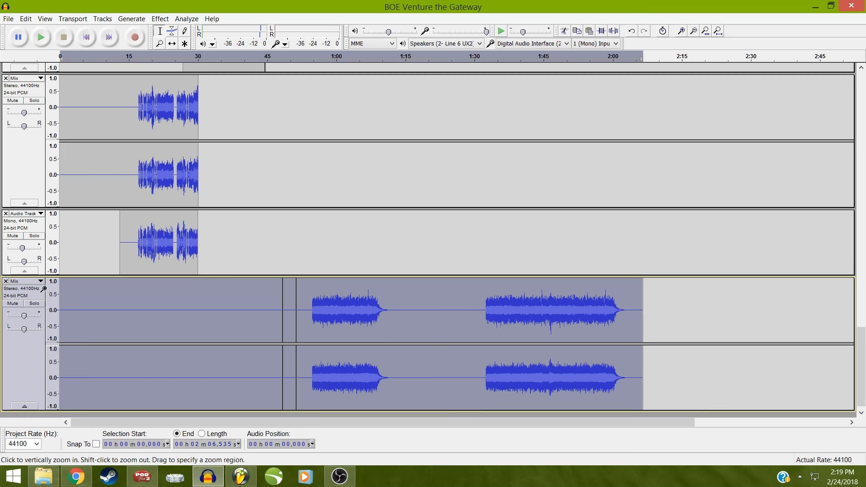
pyautogui.click(101, 20)
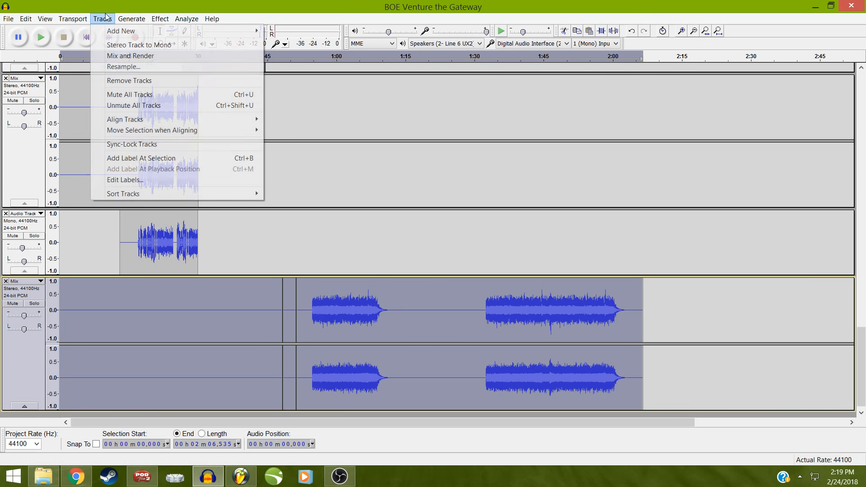
pyautogui.click(123, 58)
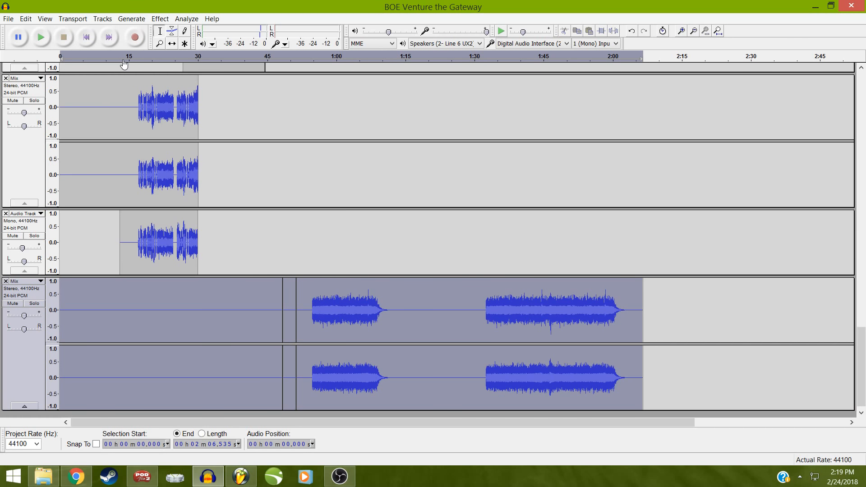
pyautogui.hotkey('ctrl', 'z')
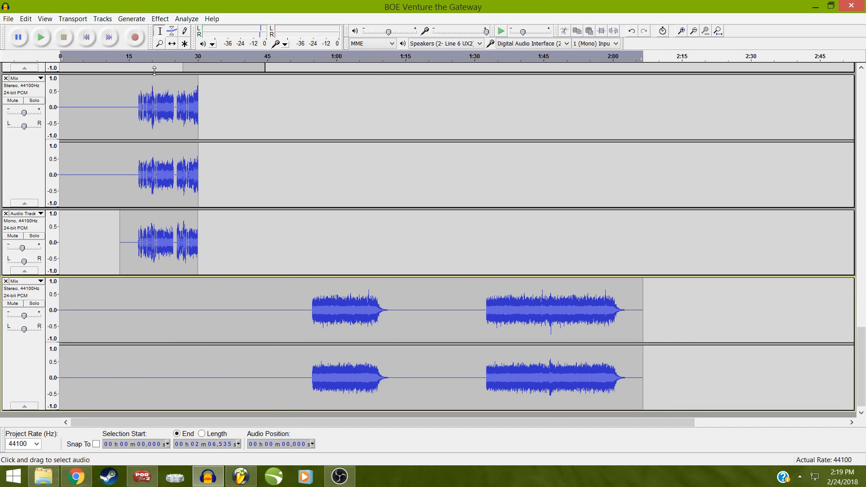
# Raise the gain of the mono Audio Track above the last Mix track slightly, then mix and render the mono track
pyautogui.moveTo(138, 242); pyautogui.dragTo(1, 231)
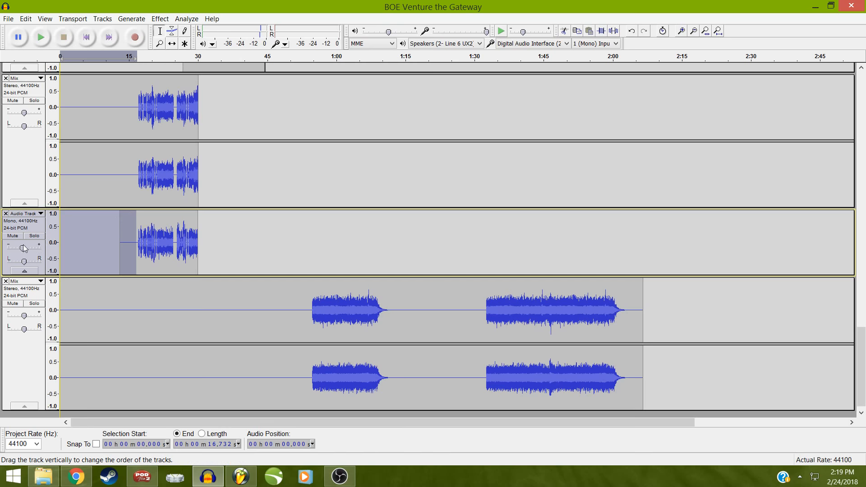
pyautogui.moveTo(23, 250)
pyautogui.moveTo(22, 250); pyautogui.dragTo(25, 247)
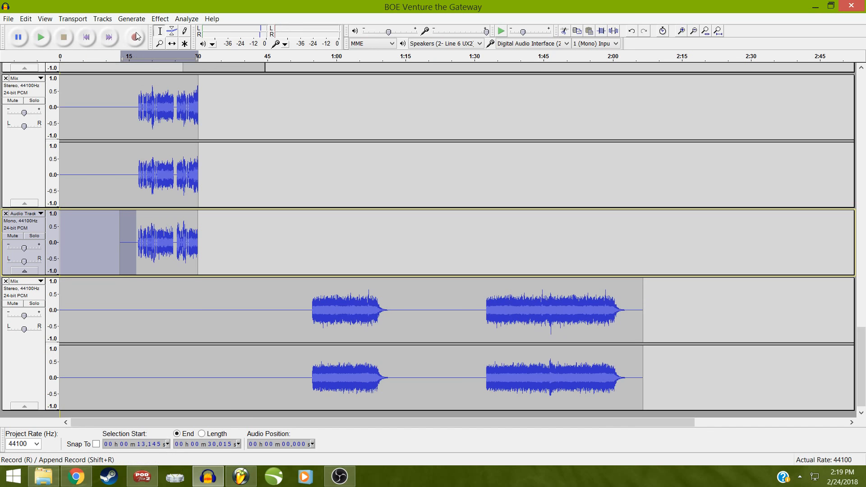
pyautogui.click(103, 18)
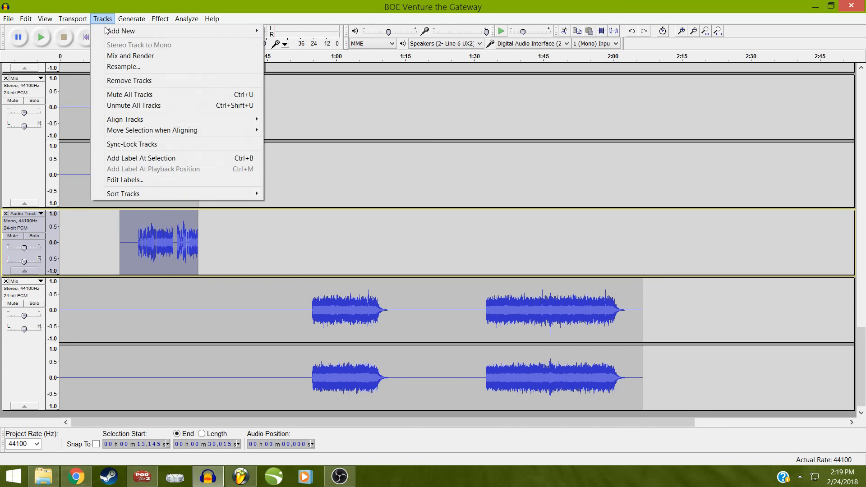
pyautogui.click(125, 61)
# Generate silence in the mono Audio Track from 0 to 16.438 s
pyautogui.click(128, 243)
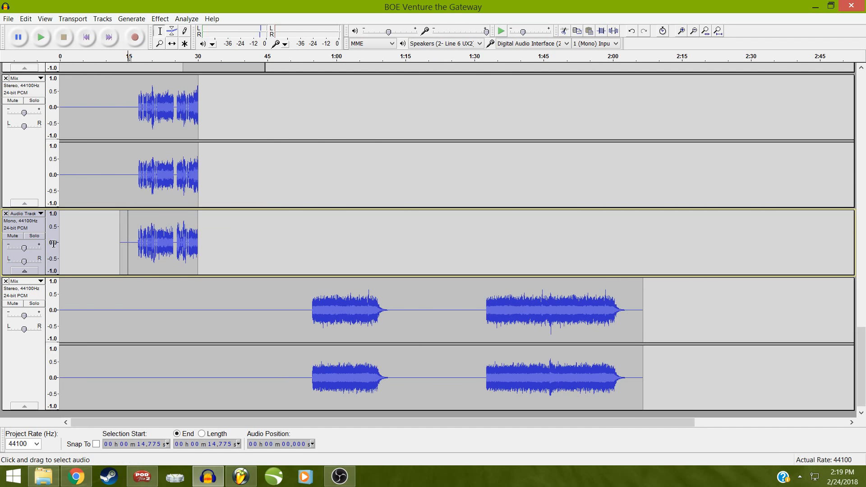
pyautogui.click(28, 244)
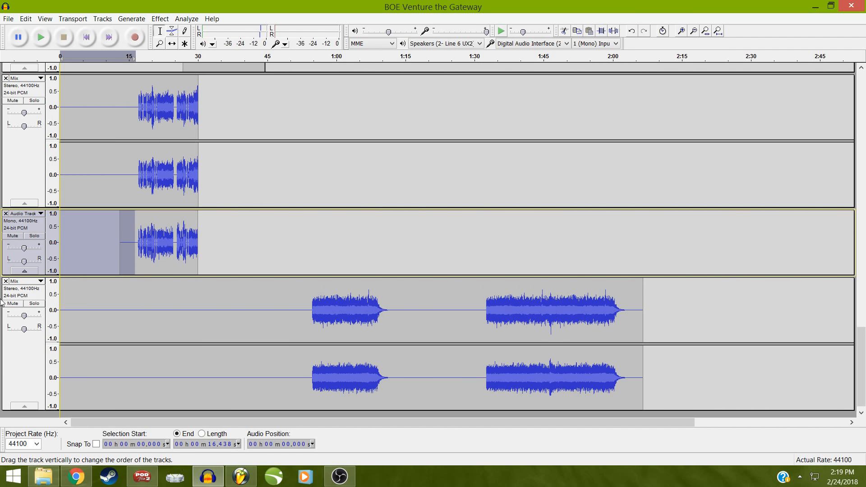
pyautogui.hotkey('alt', 'g')
pyautogui.press('s')
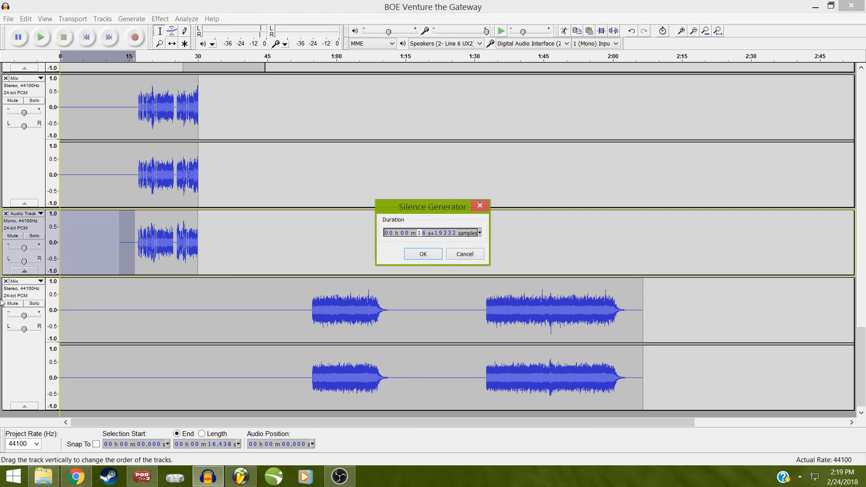
pyautogui.press('Escape')
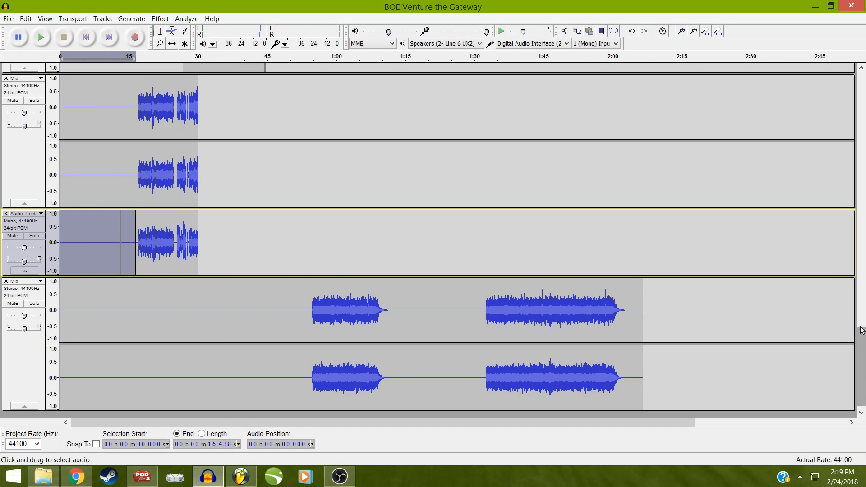
# Select together the two stereo Mix tracks whose audio ends near 30 s and 45 s
pyautogui.moveTo(862, 328); pyautogui.dragTo(862, 302)
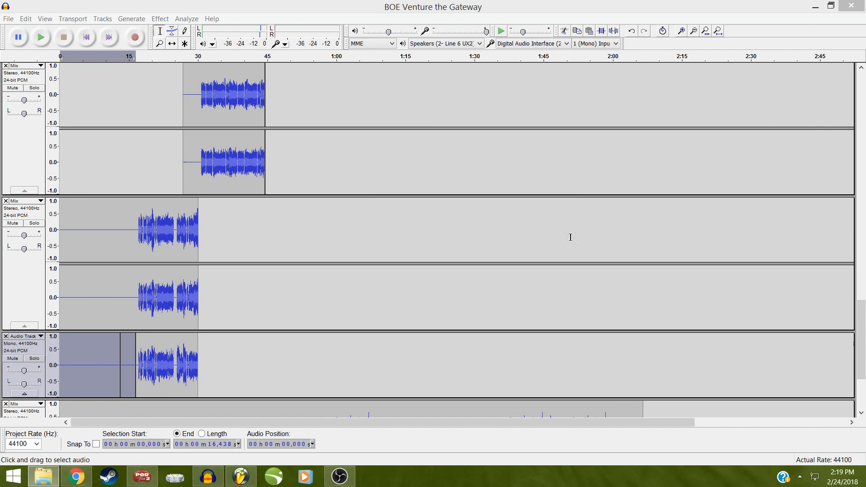
pyautogui.click(26, 289)
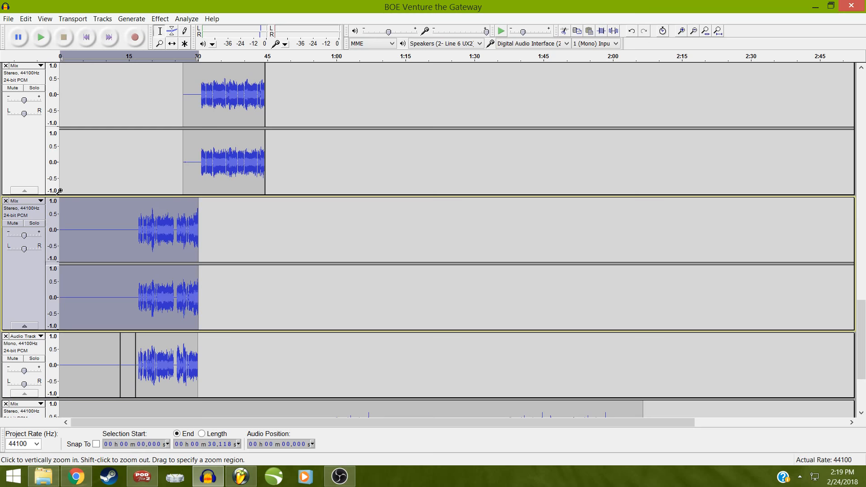
pyautogui.keyDown('shift'); pyautogui.click(28, 159); pyautogui.keyUp('shift')
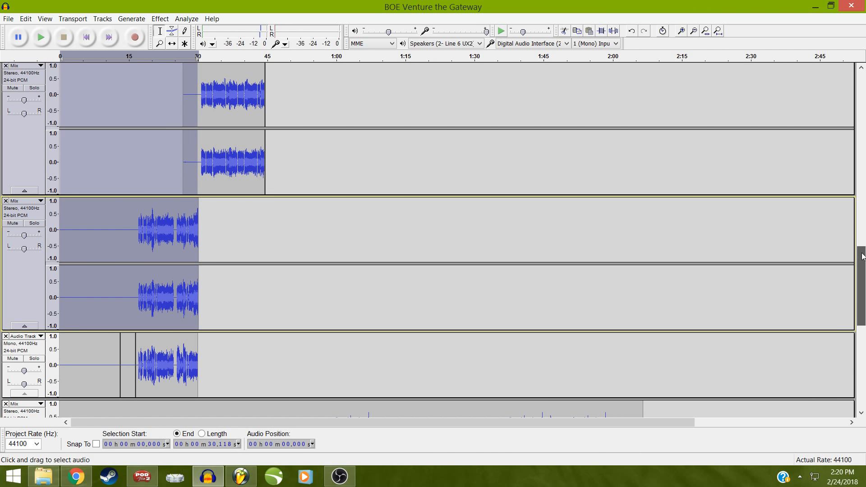
pyautogui.scroll(5, 451, 239)
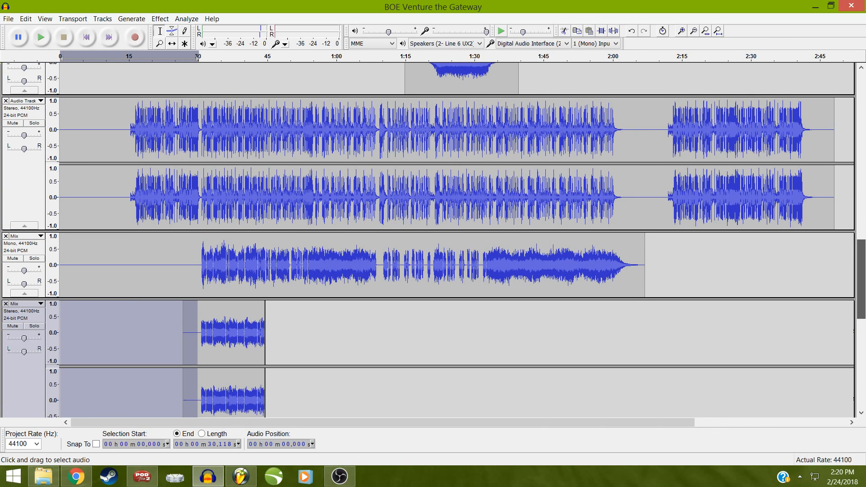
pyautogui.scroll(1, 451, 239)
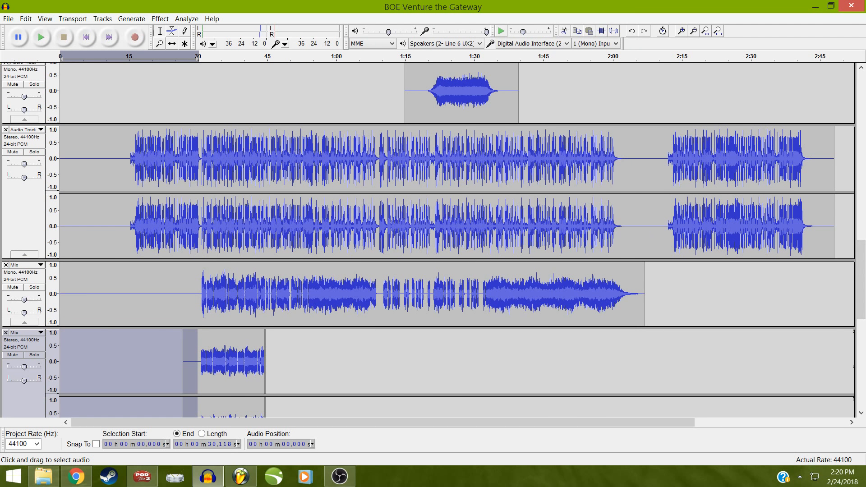
# Switch to the media player playing "Obsolete" and move its window out of the way of the Audacity project
pyautogui.hotkey('alt', 'Tab')
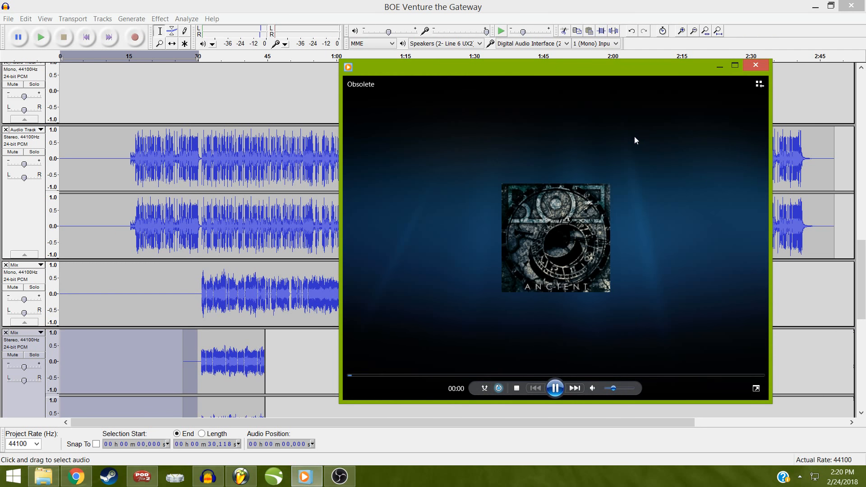
pyautogui.moveTo(539, 72); pyautogui.dragTo(865, 89)
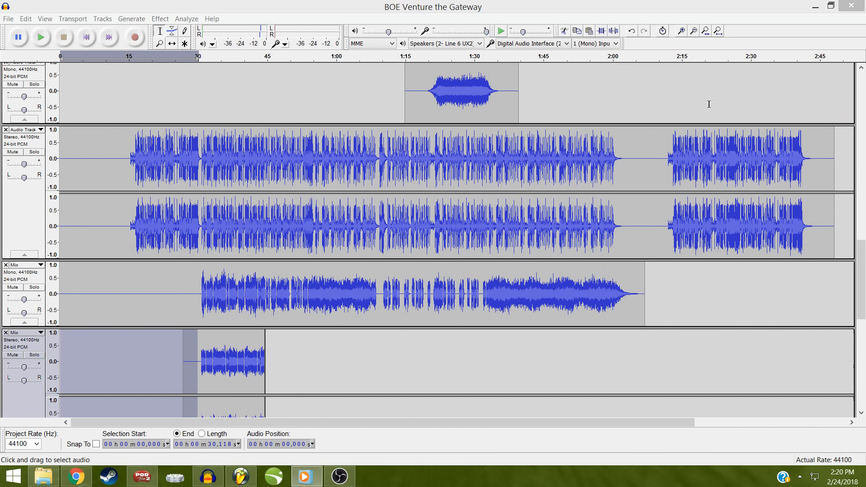
# Back in Audacity, add the three upper stereo Mix tracks to the track selection and mix and render all selected stereo tracks
pyautogui.click(361, 6)
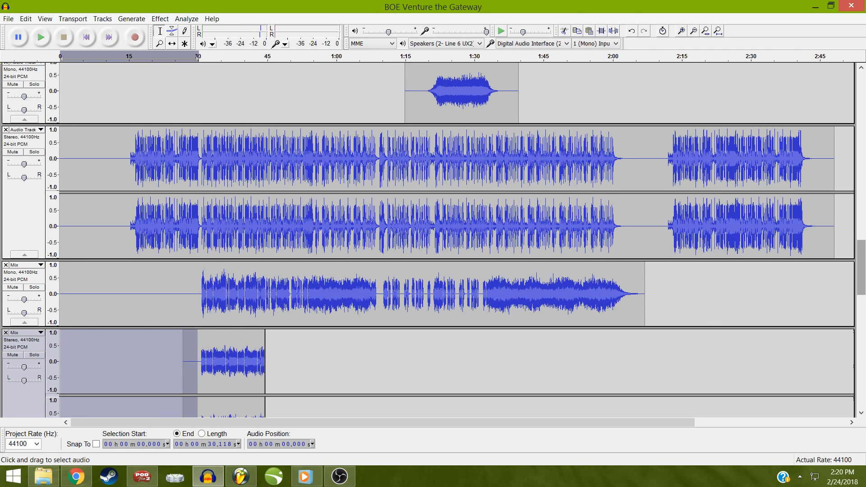
pyautogui.scroll(3, 451, 239)
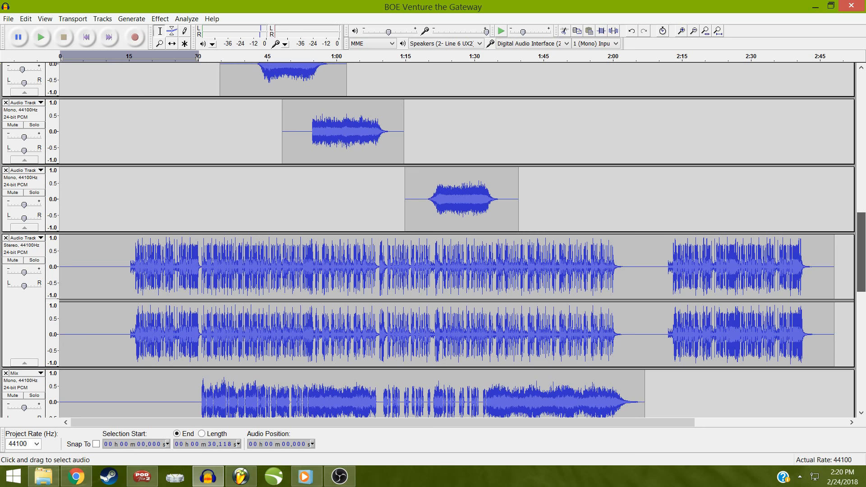
pyautogui.scroll(1, 451, 239)
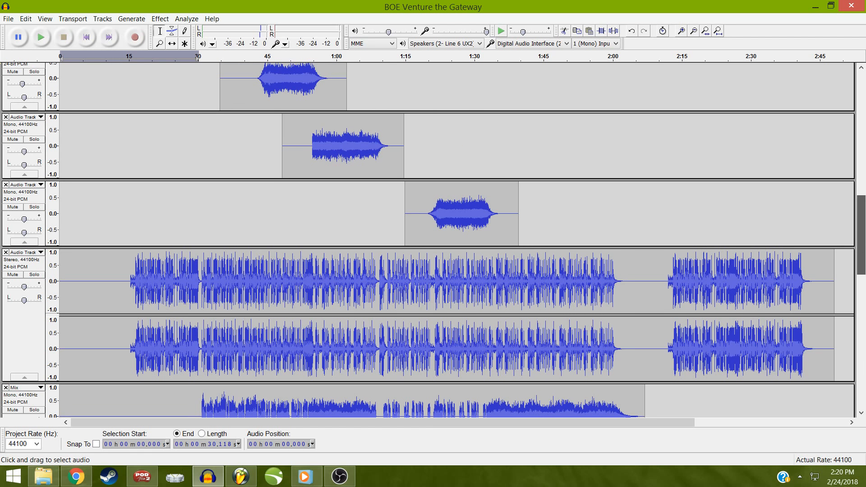
pyautogui.scroll(2, 451, 239)
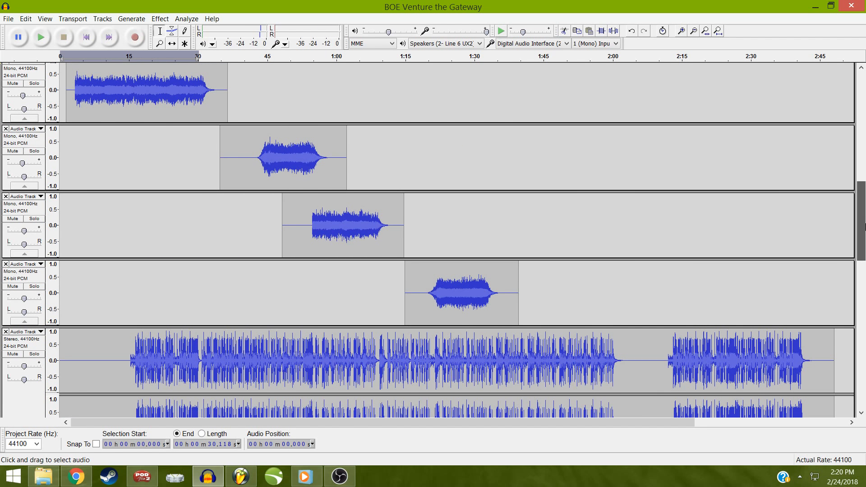
pyautogui.scroll(2, 451, 239)
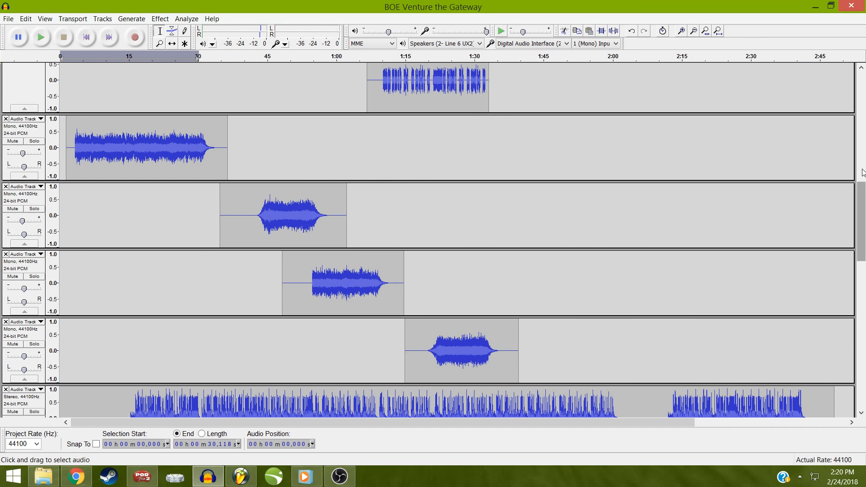
pyautogui.moveTo(862, 204); pyautogui.dragTo(862, 169)
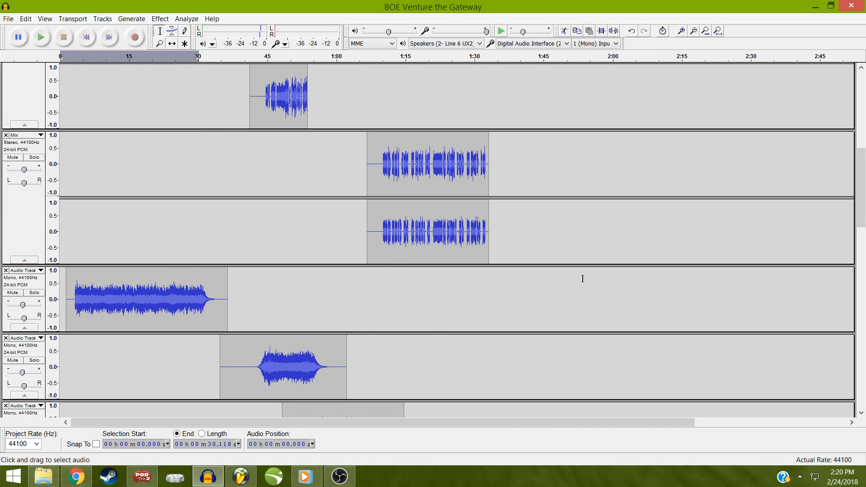
pyautogui.keyDown('shift'); pyautogui.click(26, 215); pyautogui.keyUp('shift')
pyautogui.moveTo(861, 199); pyautogui.dragTo(861, 159)
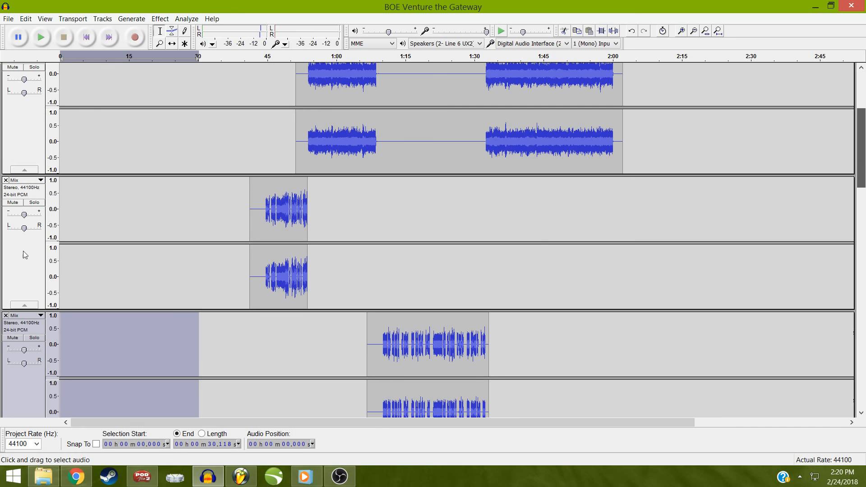
pyautogui.keyDown('shift'); pyautogui.click(41, 260); pyautogui.keyUp('shift')
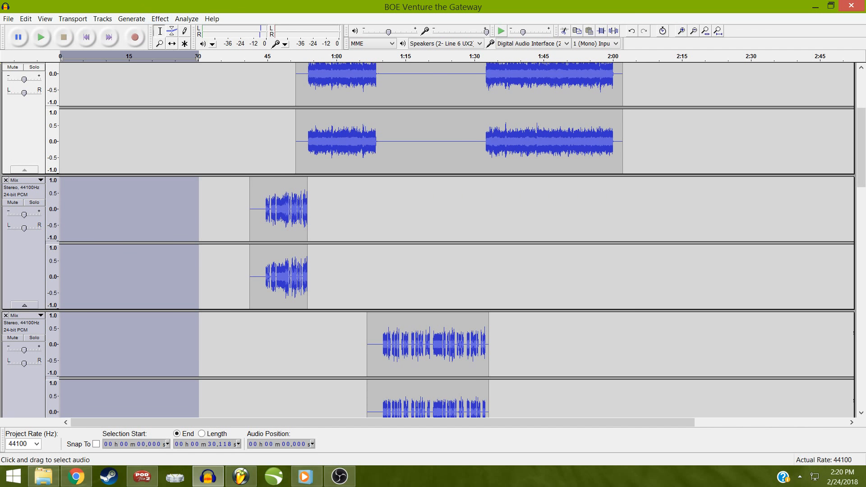
pyautogui.moveTo(861, 147); pyautogui.dragTo(861, 119)
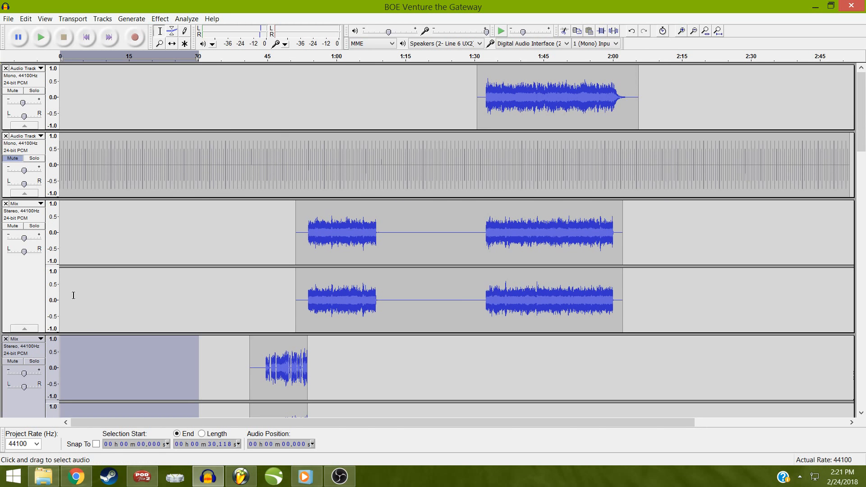
pyautogui.click(36, 307)
pyautogui.click(102, 19)
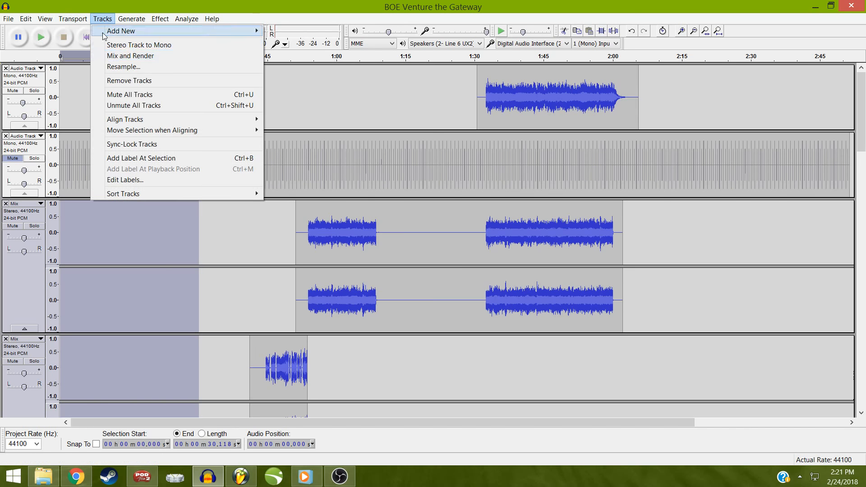
pyautogui.click(111, 56)
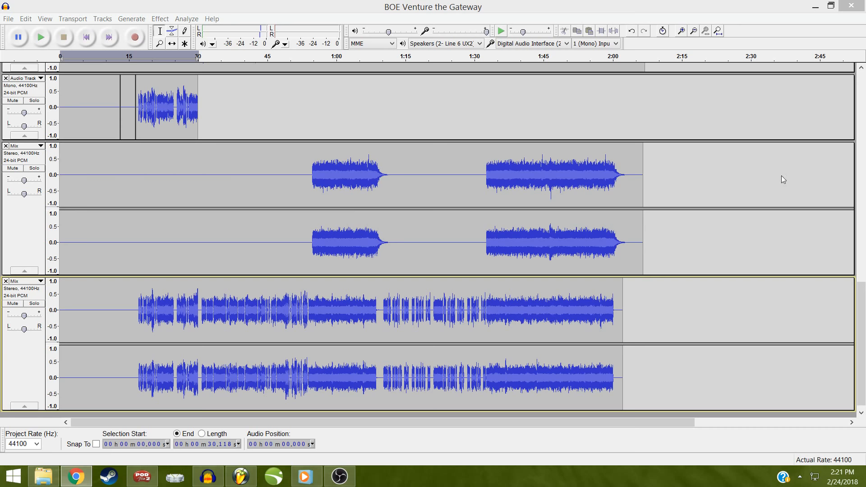
# Raise the gain of the mono Audio Track directly below the click track slightly, and set the mono track beneath it to 0 dB
pyautogui.click(784, 191)
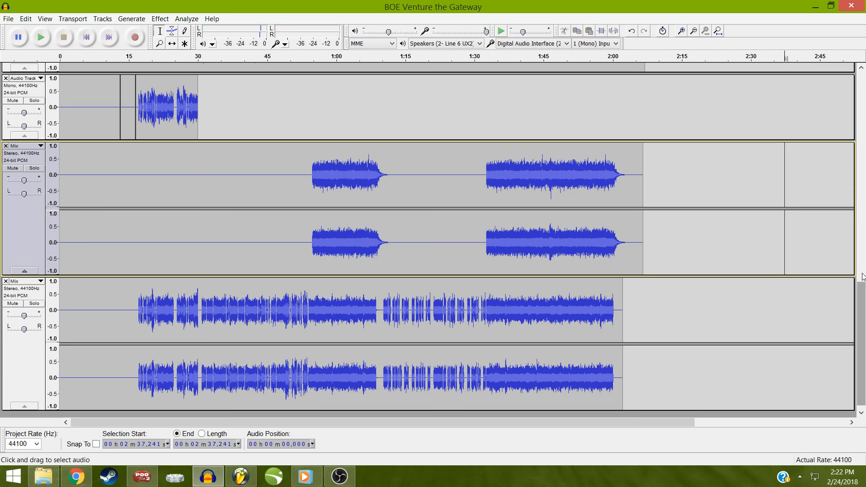
pyautogui.moveTo(863, 275); pyautogui.dragTo(864, 97)
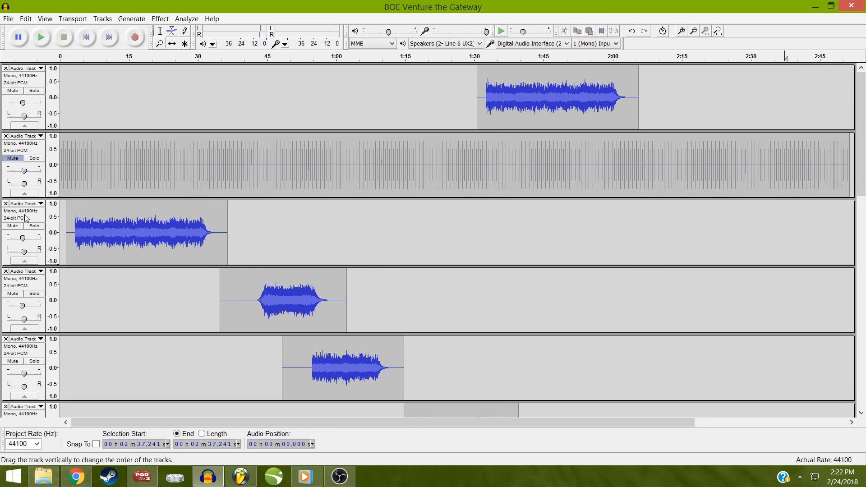
pyautogui.click(26, 218)
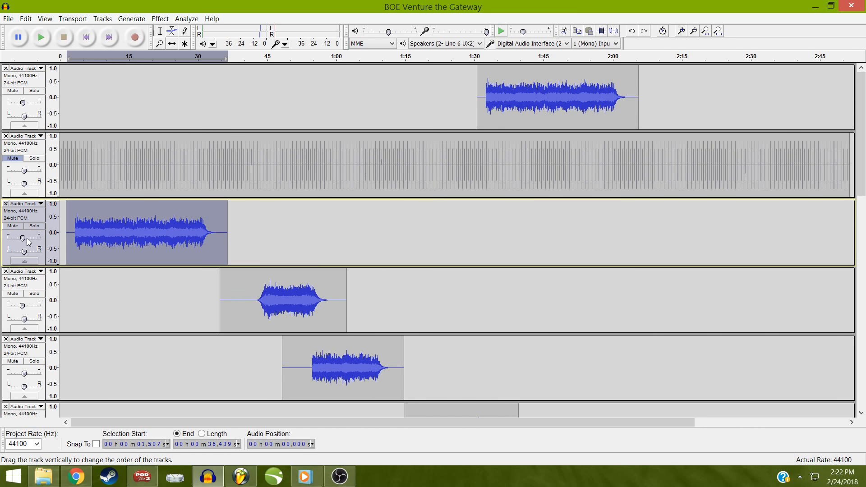
pyautogui.moveTo(23, 239)
pyautogui.scroll(1, 23, 239)
pyautogui.moveTo(24, 307)
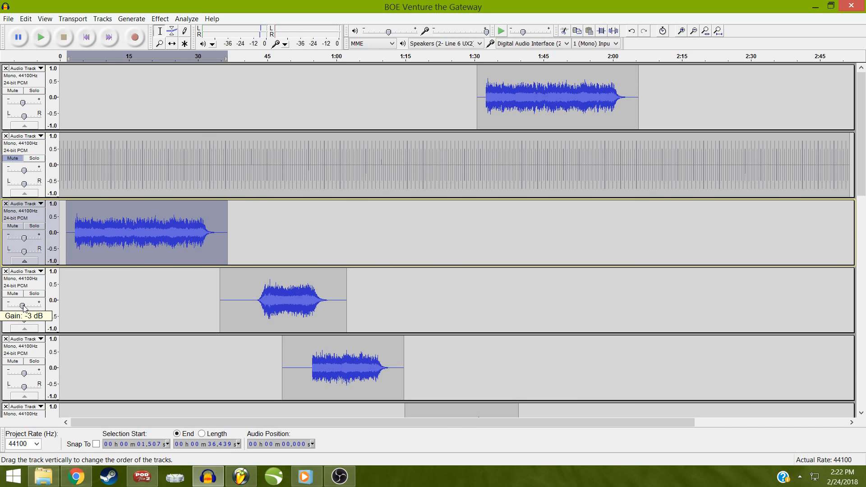
pyautogui.scroll(1, 25, 309)
pyautogui.scroll(1, 26, 309)
pyautogui.scroll(1, 26, 310)
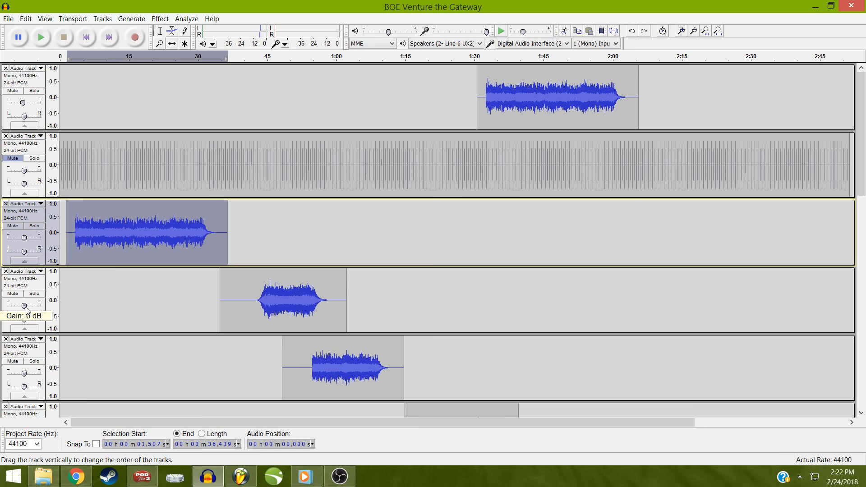
pyautogui.click(31, 349)
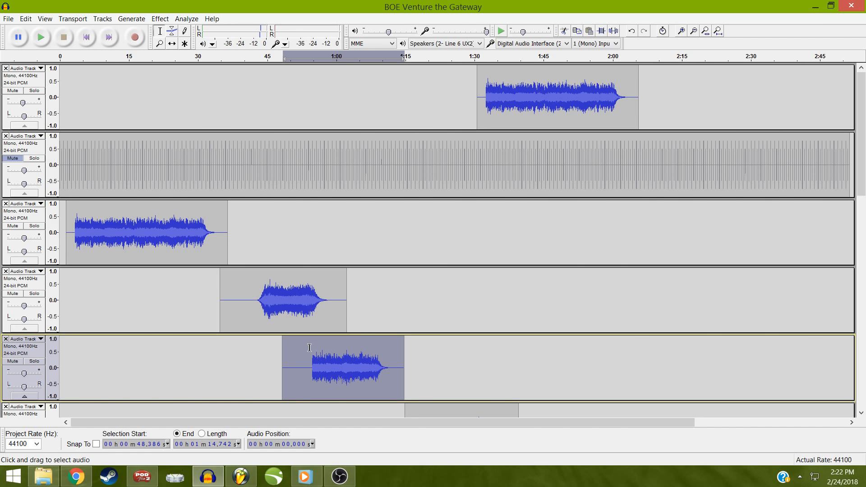
pyautogui.click(322, 311)
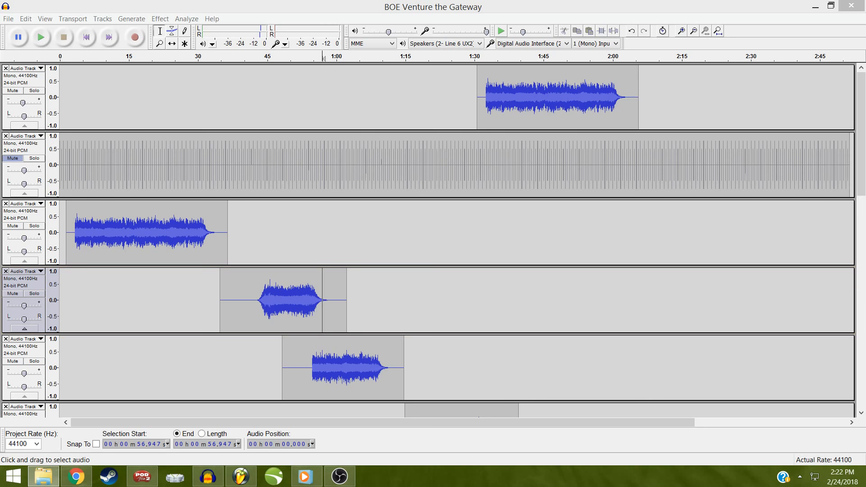
pyautogui.click(363, 5)
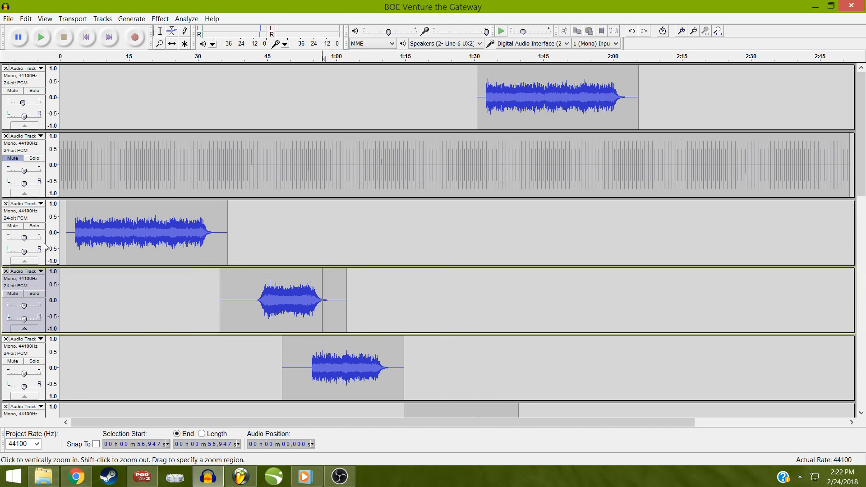
# Mix and render together the three mono Audio Tracks whose audio begins near 3 s, 43 s and 1:20
pyautogui.click(34, 220)
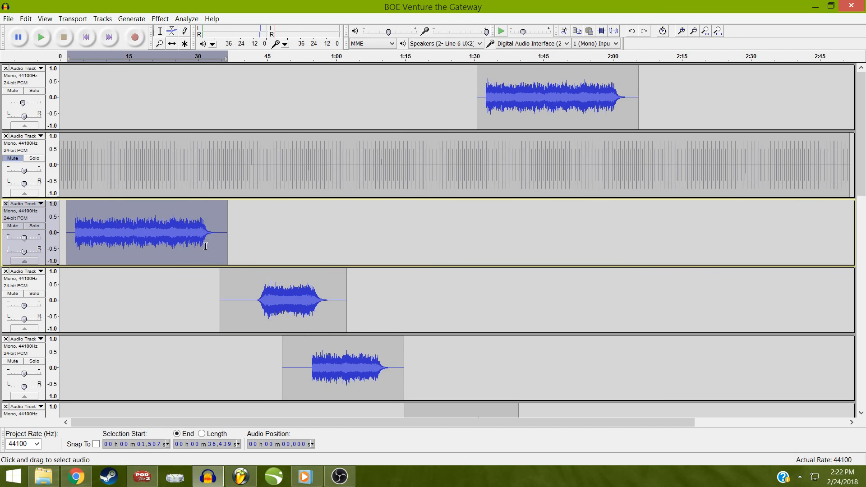
pyautogui.keyDown('shift'); pyautogui.click(31, 288); pyautogui.keyUp('shift')
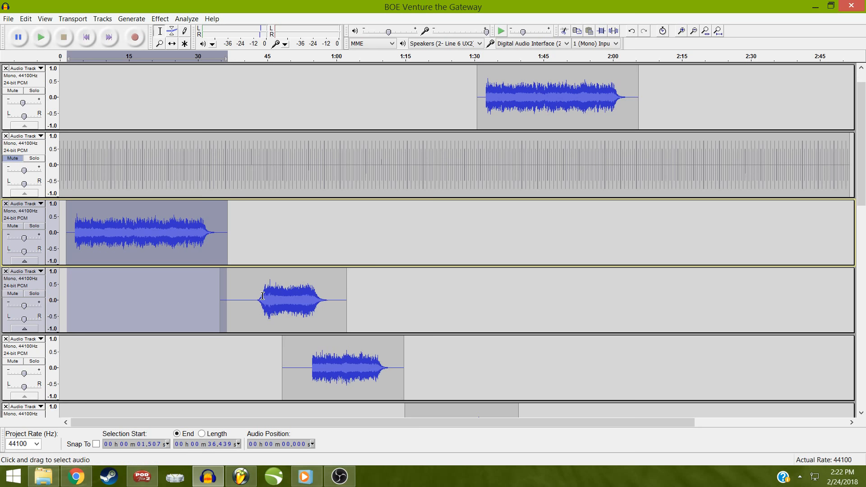
pyautogui.scroll(-1, 263, 296)
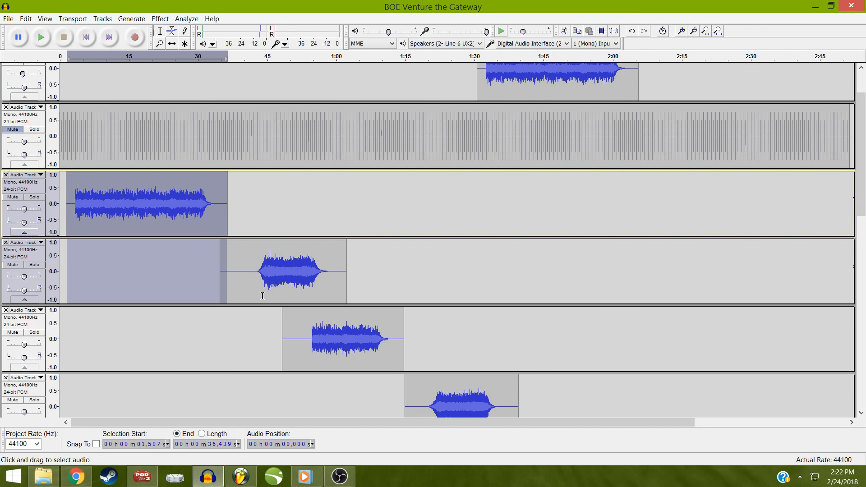
pyautogui.scroll(-1, 263, 296)
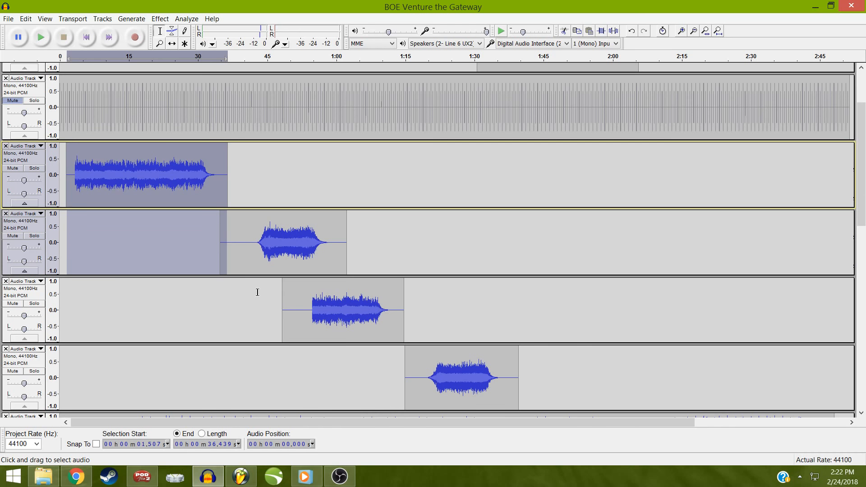
pyautogui.scroll(-1, 257, 292)
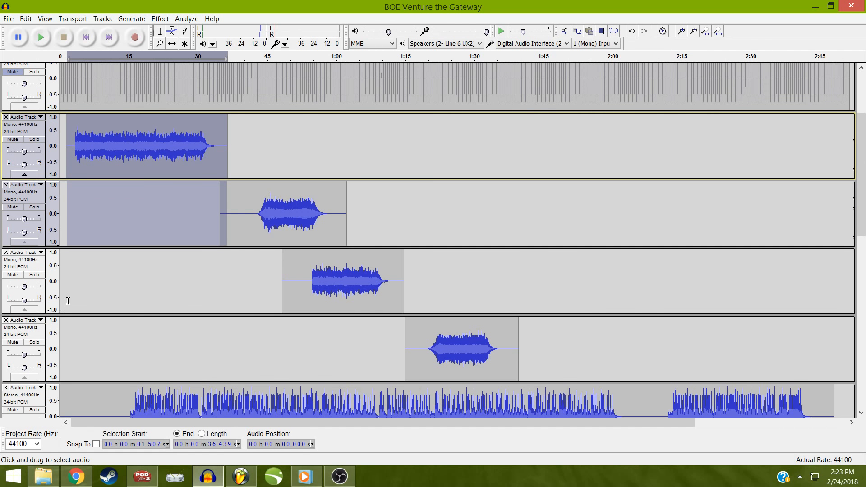
pyautogui.scroll(-1, 72, 305)
pyautogui.click(18, 302)
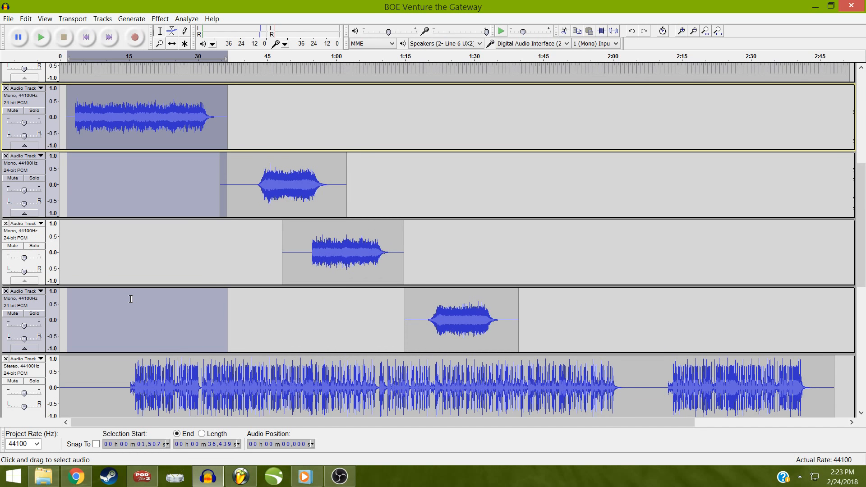
pyautogui.scroll(-5, 131, 299)
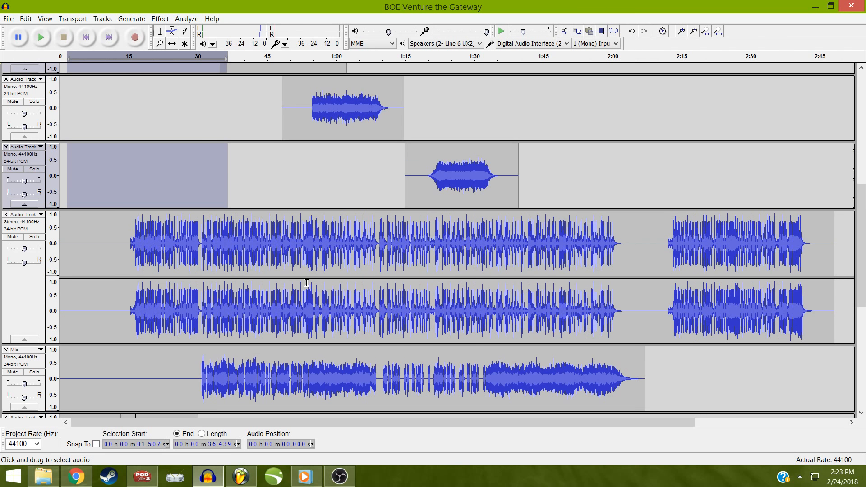
pyautogui.scroll(-2, 306, 283)
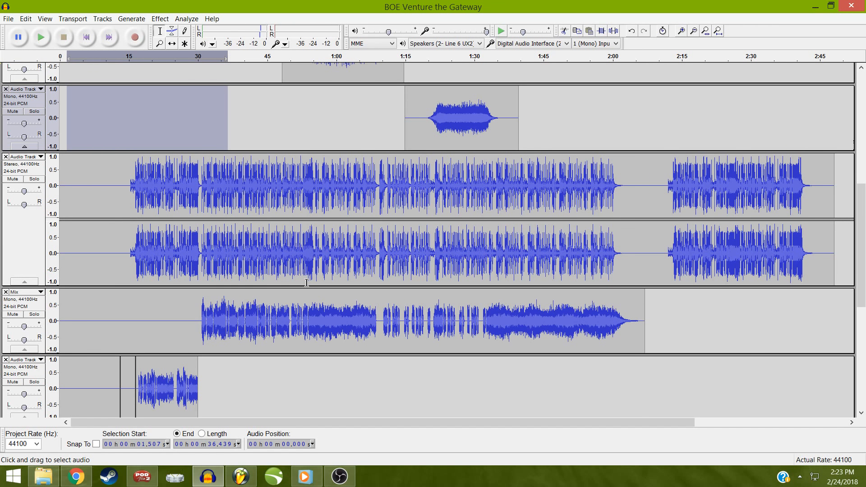
pyautogui.click(110, 21)
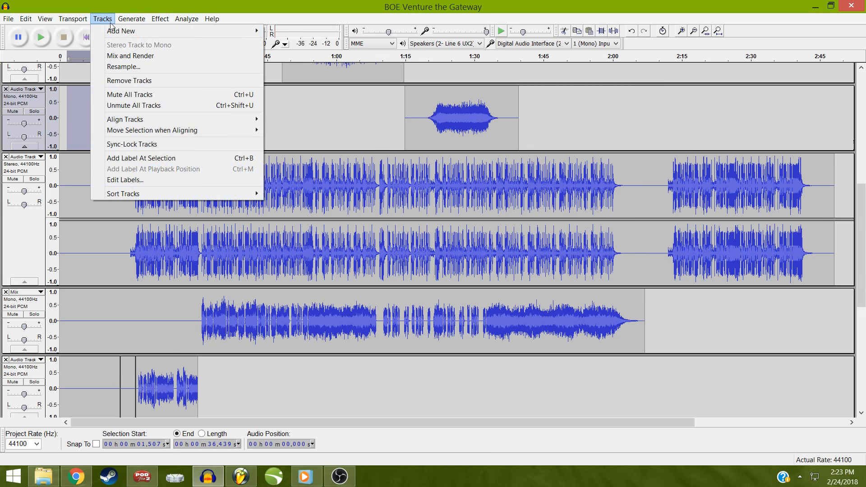
pyautogui.click(119, 55)
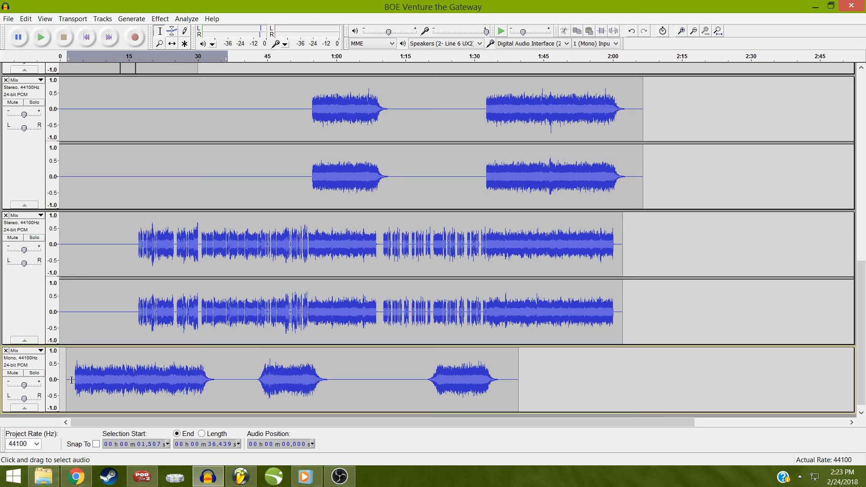
# Generate silence from 0 to 2.642 s in the mono Mix track, and mix and render that track into one continuous clip
pyautogui.moveTo(71, 380); pyautogui.dragTo(50, 391)
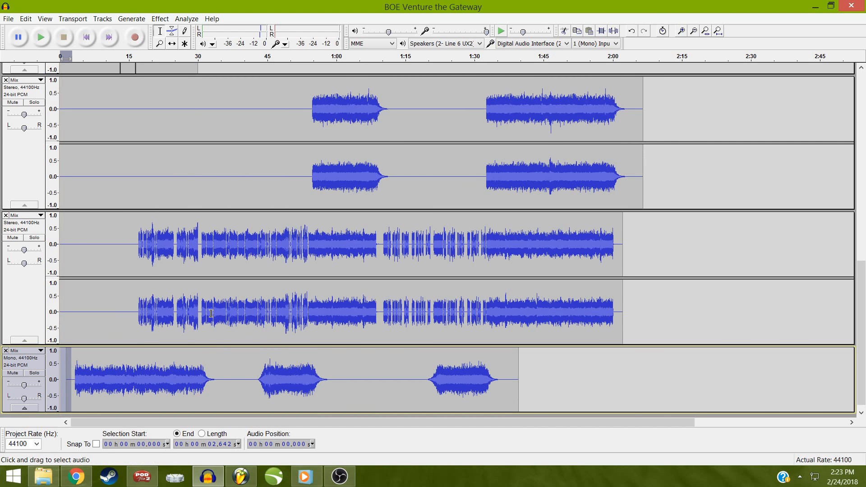
pyautogui.hotkey('ctrl', 'l')
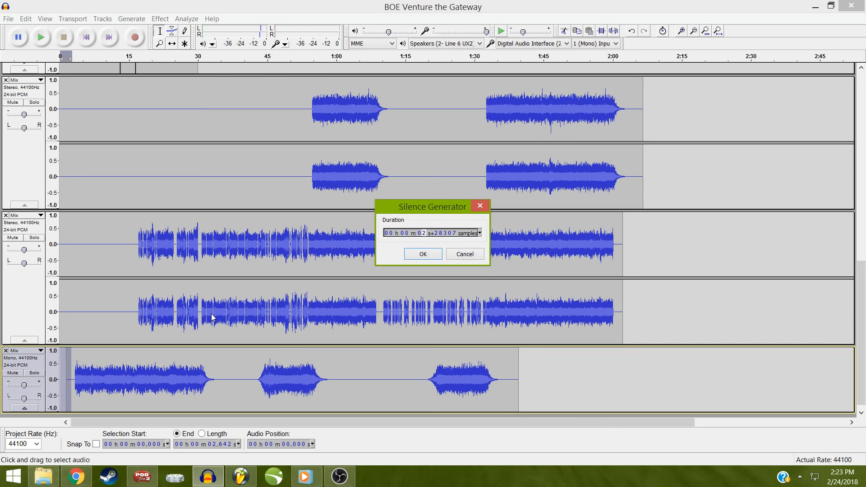
pyautogui.press('Return')
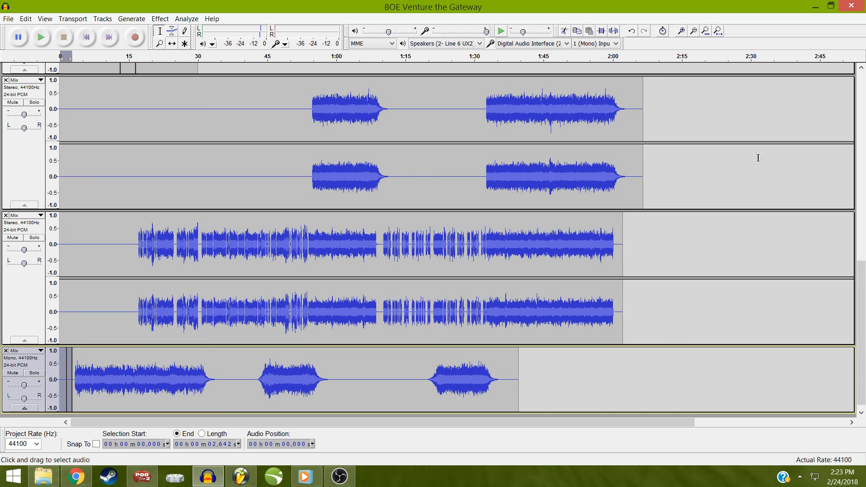
pyautogui.click(33, 362)
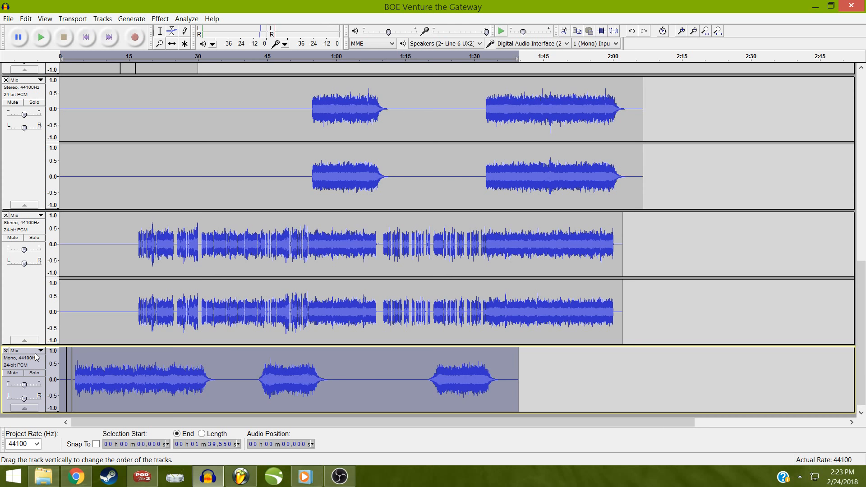
pyautogui.click(109, 19)
pyautogui.click(114, 55)
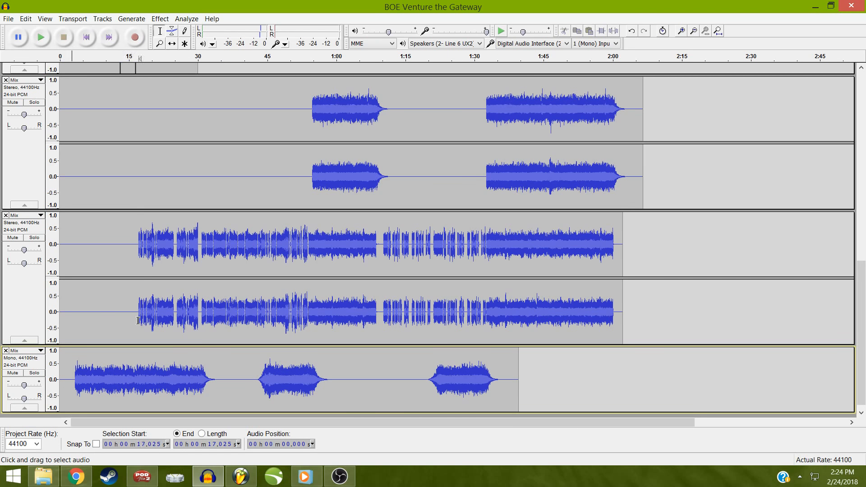
# Examine the silent lead-ins of the stereo and mono Mix tracks up to where their audio begins
pyautogui.moveTo(138, 321); pyautogui.dragTo(80, 55)
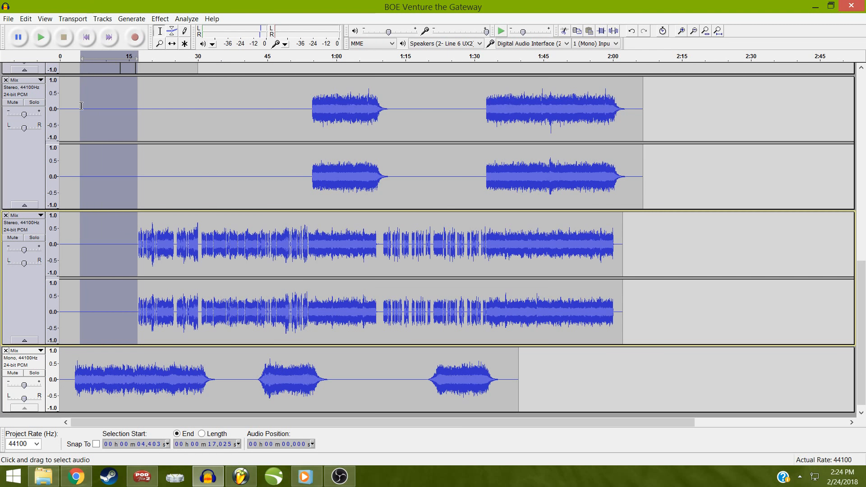
pyautogui.moveTo(215, 130); pyautogui.dragTo(59, 46)
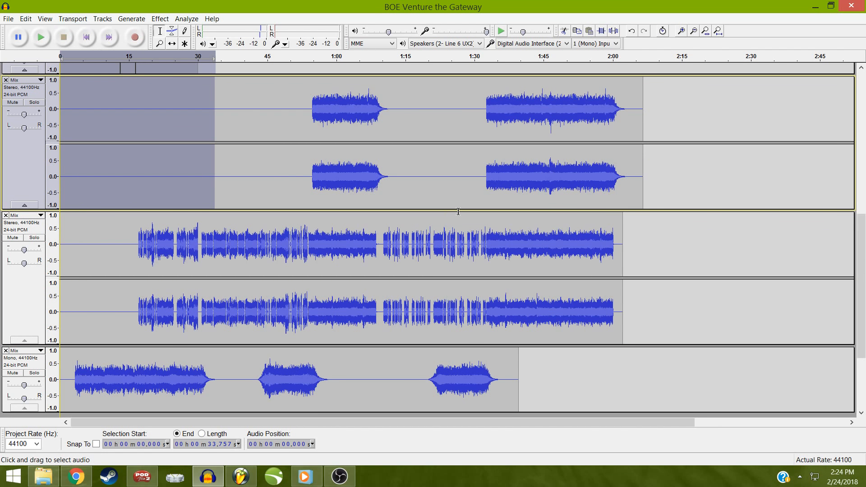
pyautogui.scroll(4, 445, 223)
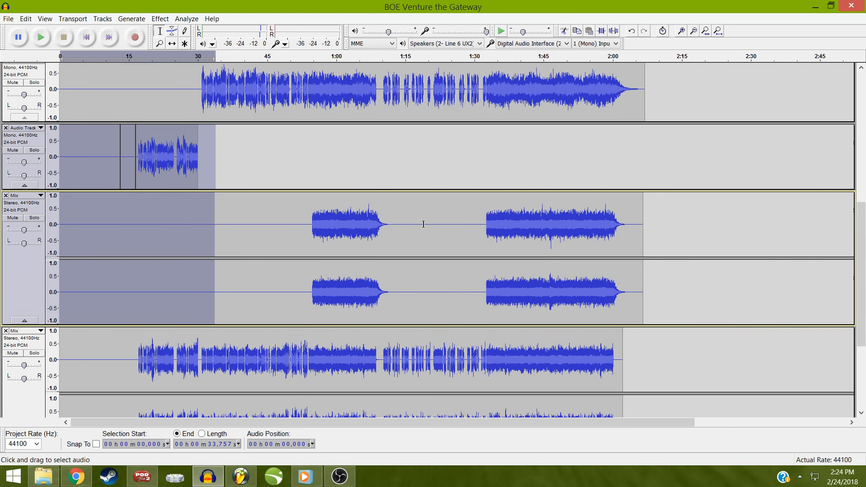
pyautogui.scroll(1, 423, 224)
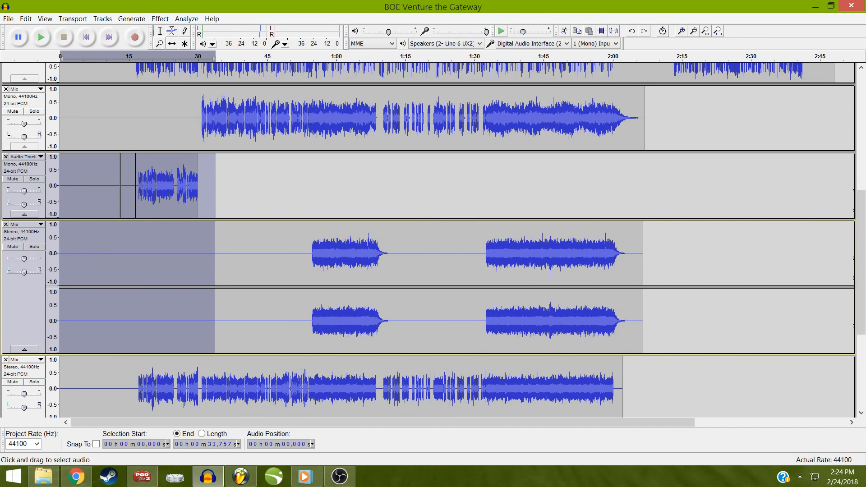
pyautogui.scroll(1, 642, 239)
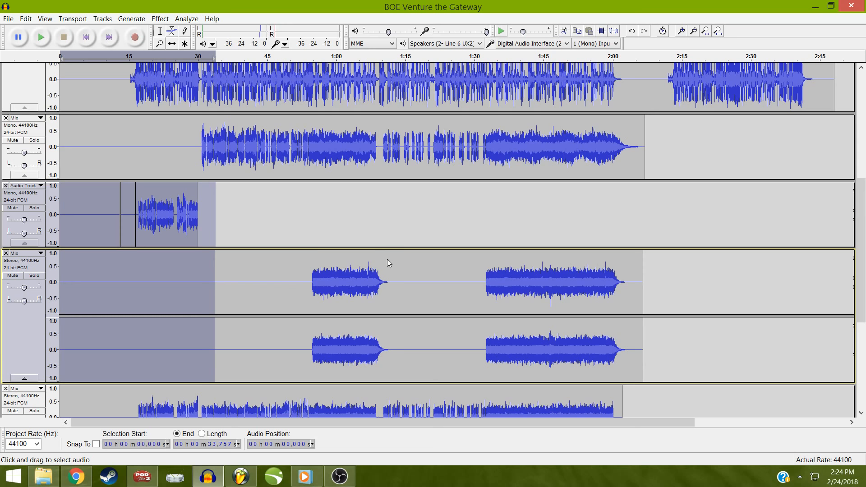
pyautogui.scroll(1, 388, 261)
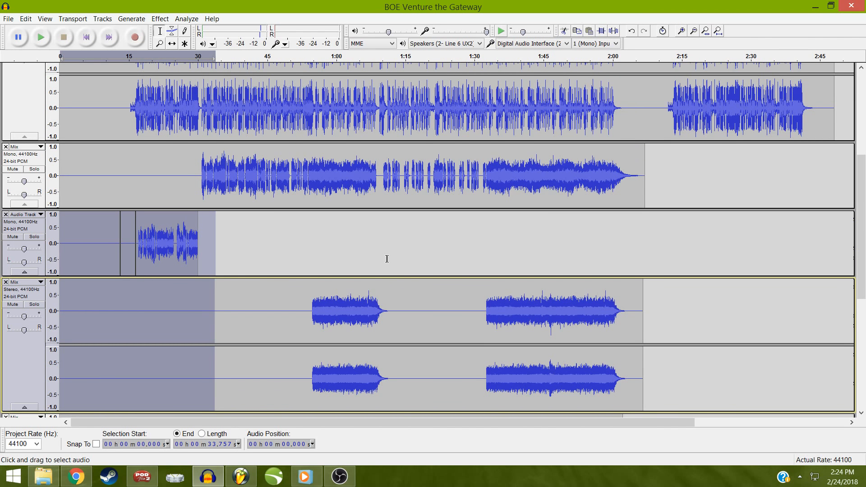
pyautogui.scroll(2, 387, 258)
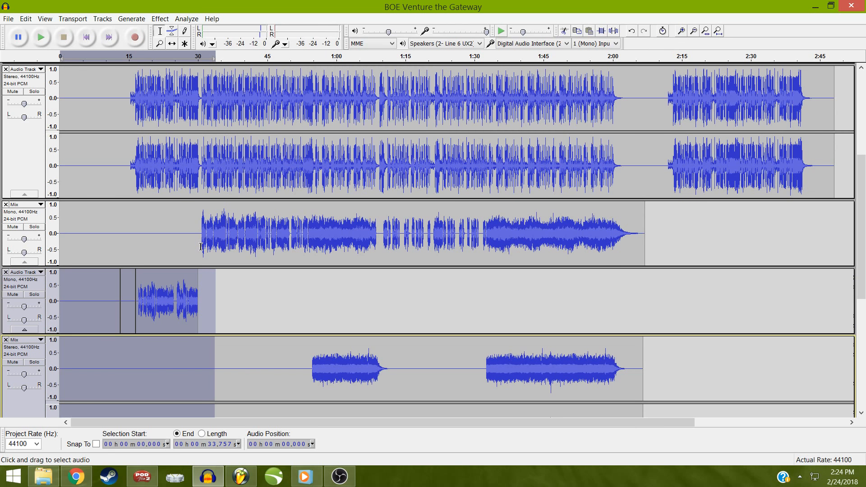
pyautogui.moveTo(201, 245); pyautogui.dragTo(183, 246)
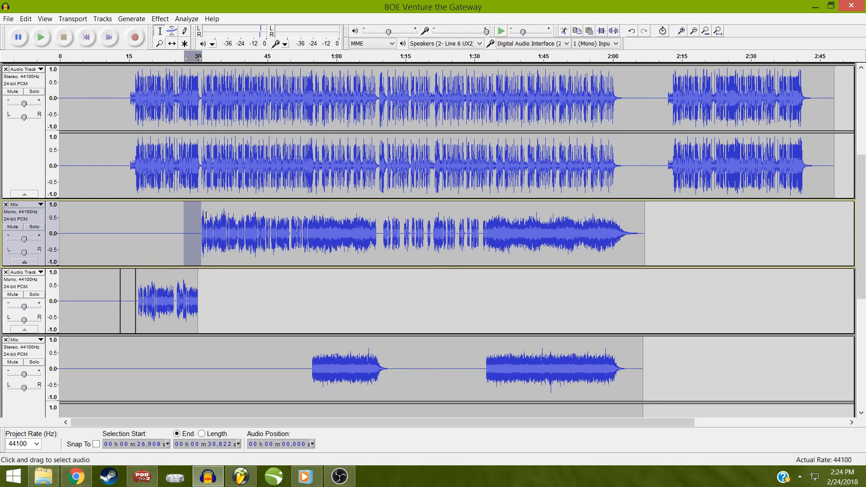
# Mix and render the mono Audio Track ending near 30 s into one continuous clip
pyautogui.click(25, 289)
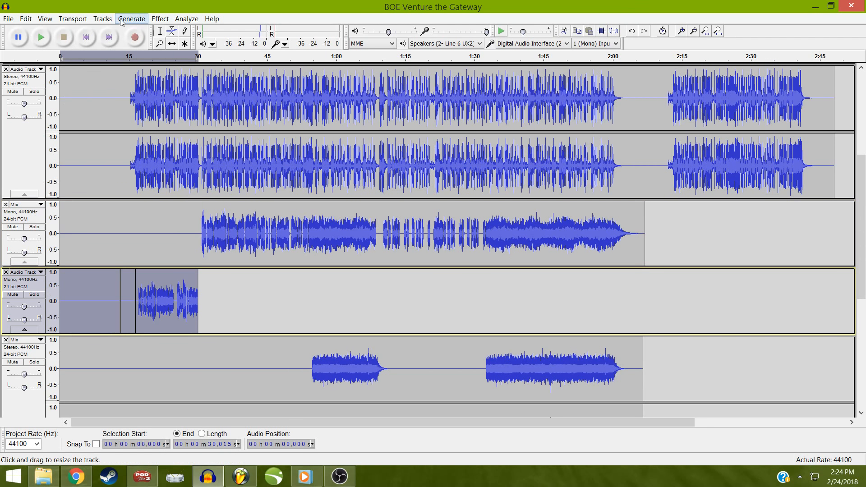
pyautogui.click(102, 18)
pyautogui.click(130, 55)
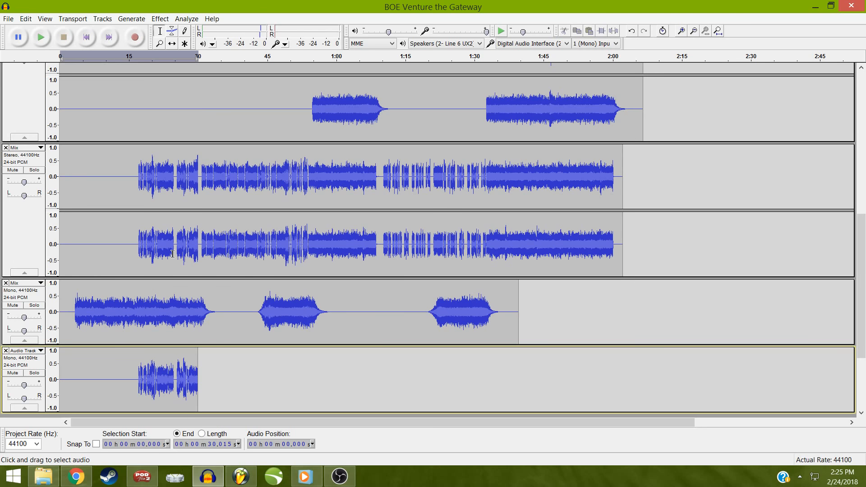
# Select the full-length stereo Audio Track, keep its pan centred, and mix and render it
pyautogui.scroll(3, 172, 254)
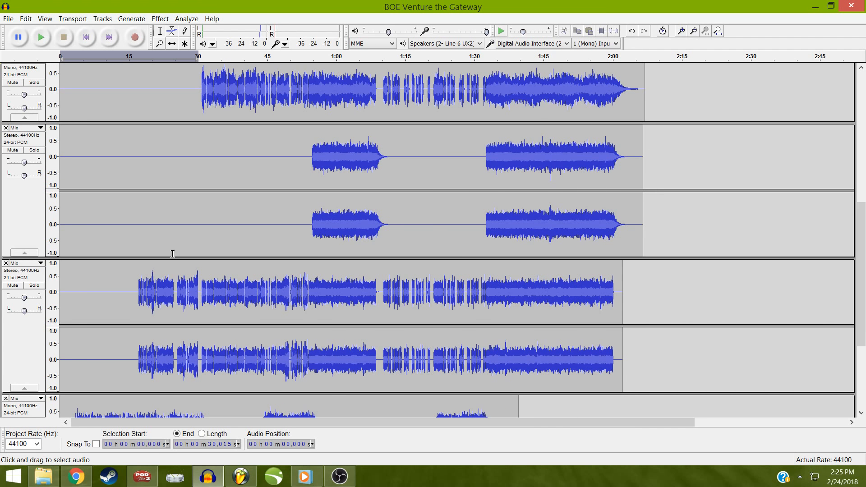
pyautogui.scroll(1, 172, 254)
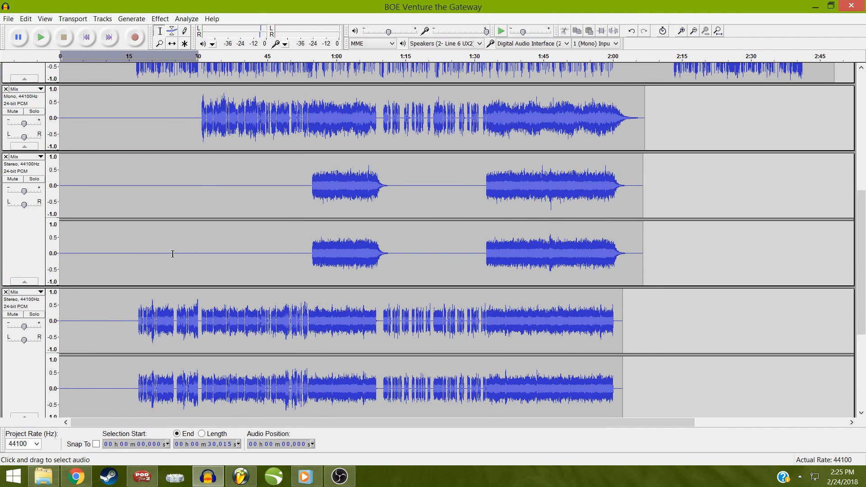
pyautogui.scroll(1, 172, 254)
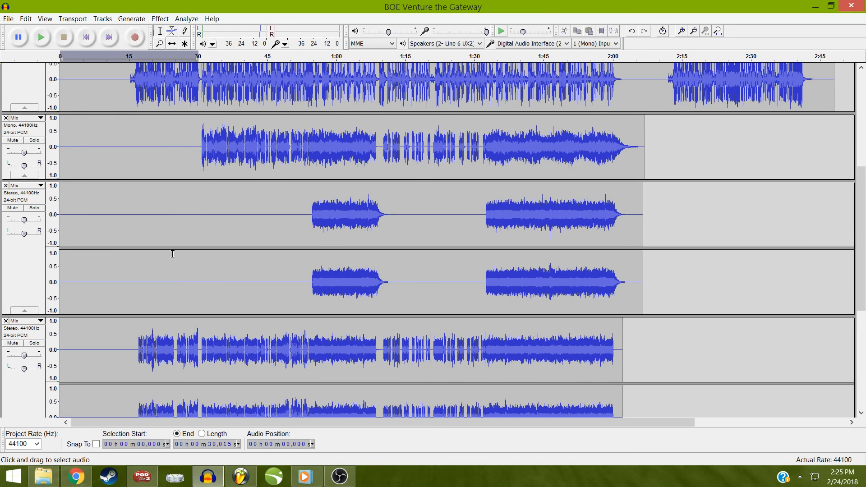
pyautogui.scroll(2, 172, 254)
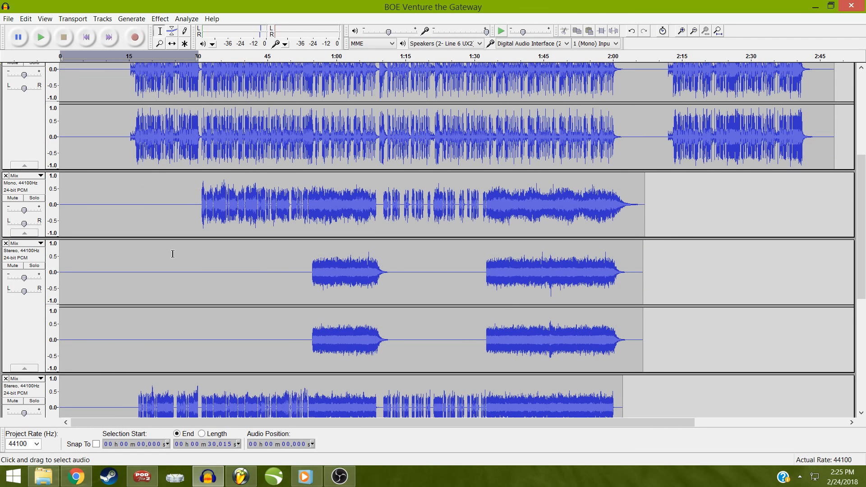
pyautogui.scroll(1, 172, 254)
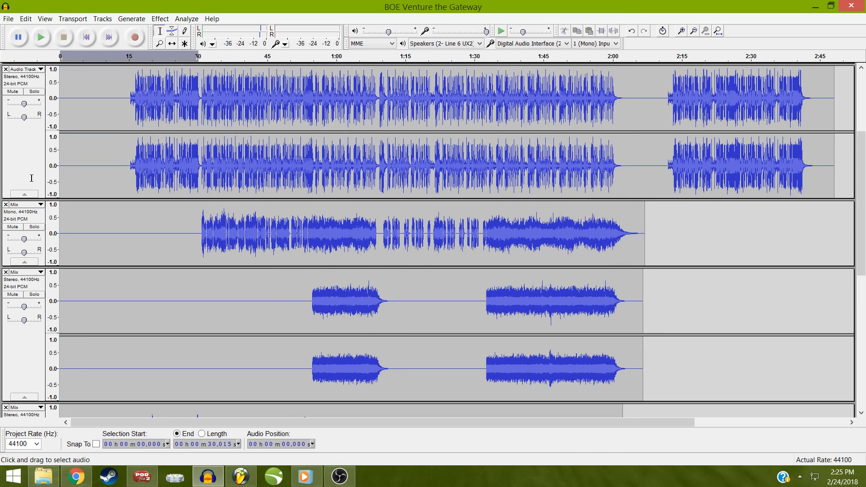
pyautogui.scroll(2, 35, 169)
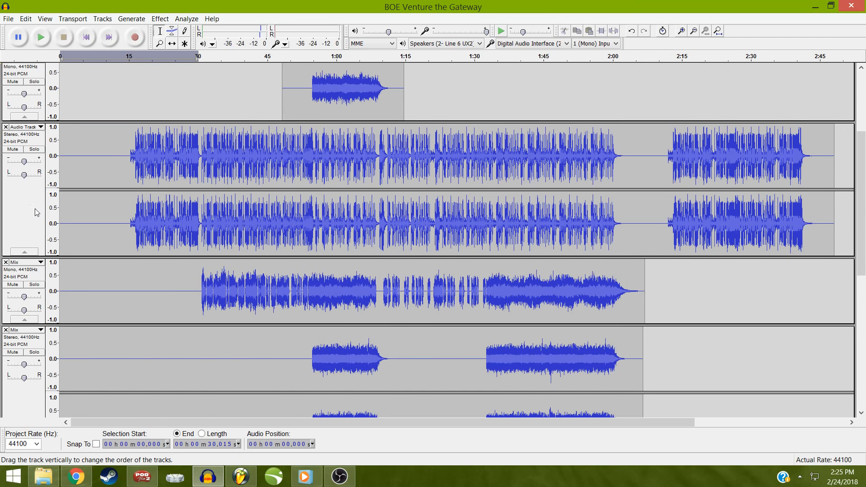
pyautogui.moveTo(24, 174)
pyautogui.mouseDown()
pyautogui.moveTo(36, 175)
pyautogui.moveTo(25, 178)
pyautogui.mouseUp()
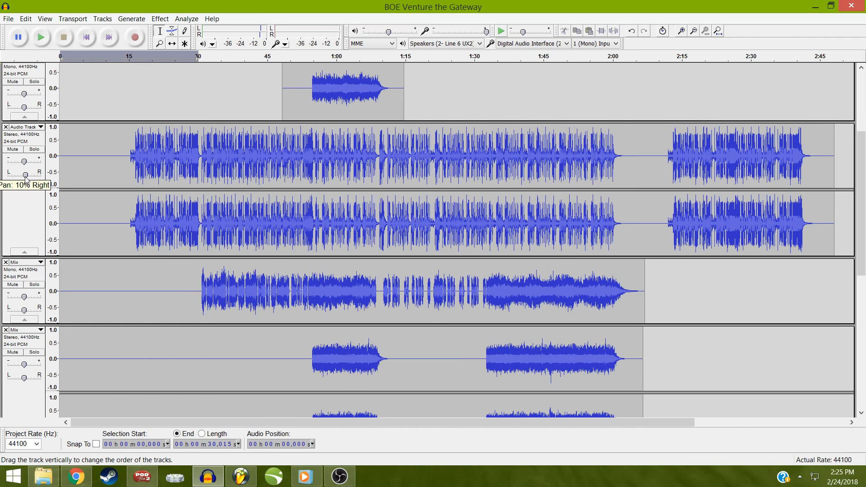
pyautogui.click(36, 216)
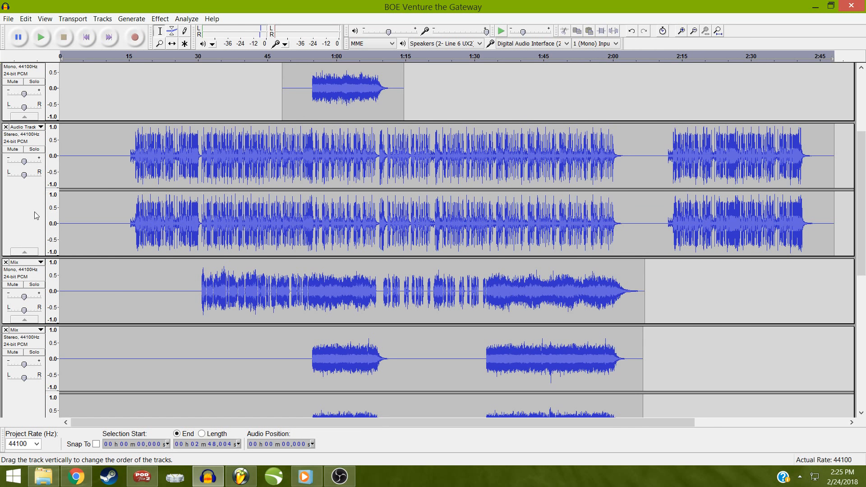
pyautogui.click(36, 215)
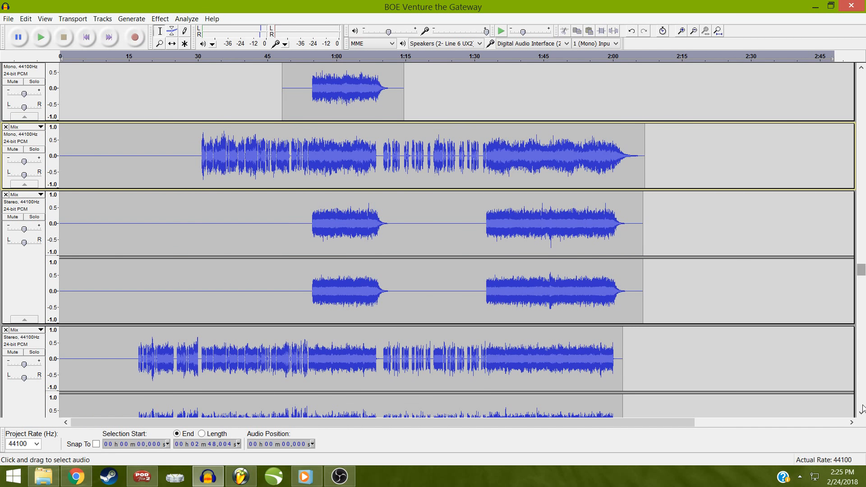
pyautogui.scroll(-5, 862, 408)
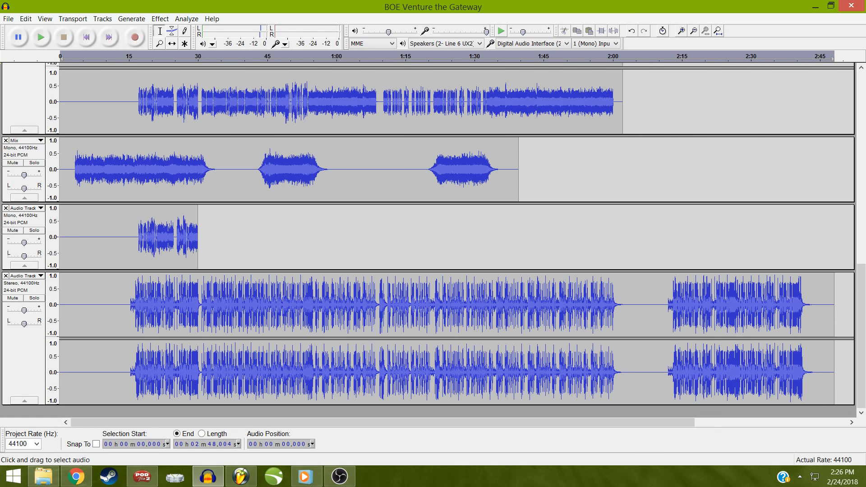
pyautogui.hotkey('alt', 'Tab')
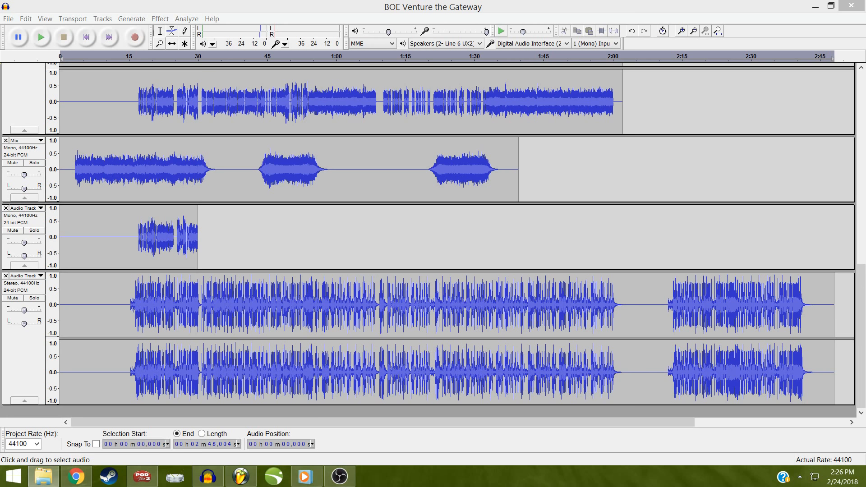
pyautogui.hotkey('alt', 'Tab')
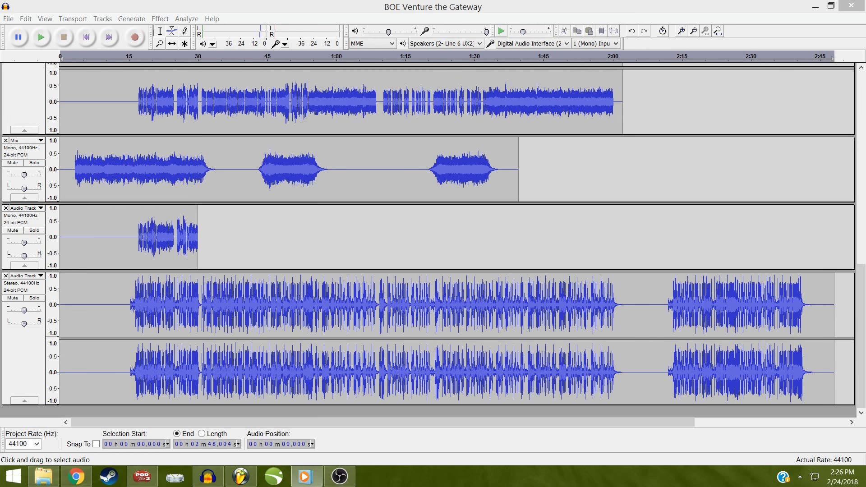
pyautogui.hotkey('alt', 'Tab')
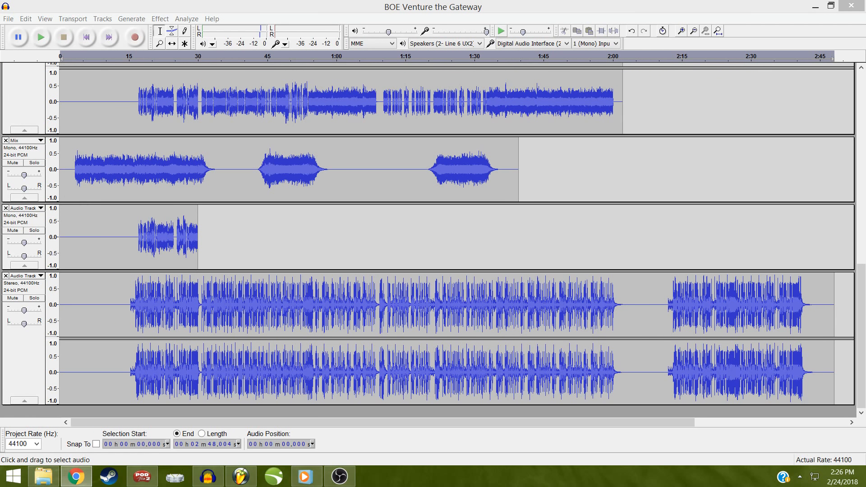
pyautogui.click(502, 225)
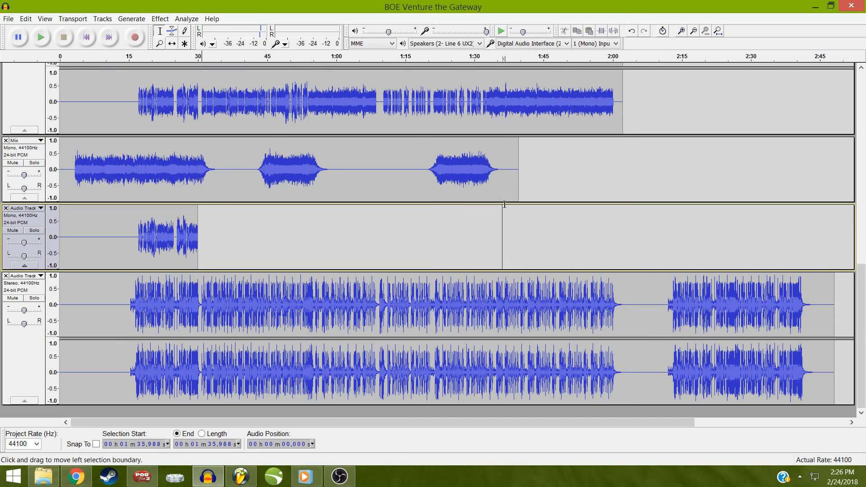
# Duplicate the entire mono Audio Track whose clip ends near 30 s
pyautogui.click(14, 220)
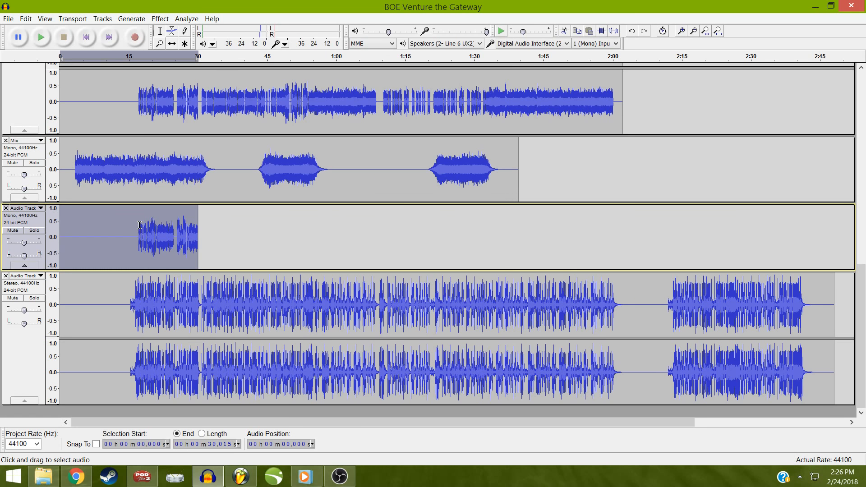
pyautogui.click(247, 244)
pyautogui.hotkey('ctrl', 'd')
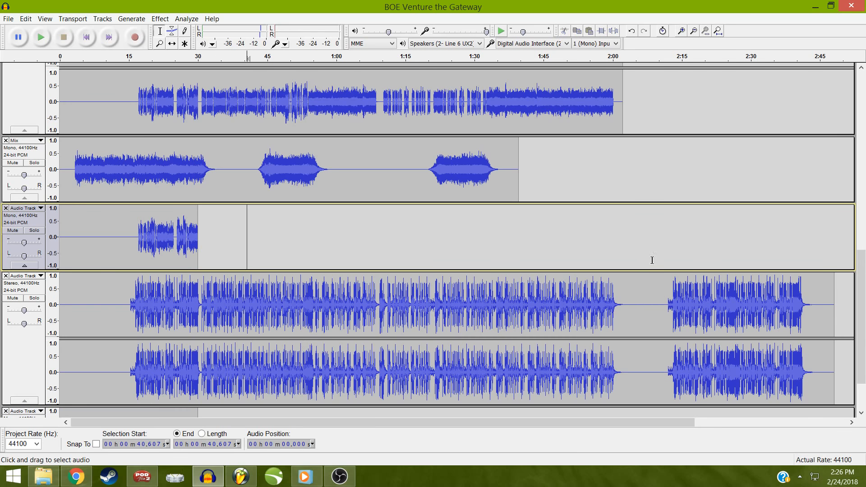
# Mark 2:13.268 in the original mono Audio Track and time-shift its clip so the audio starts near that point, alongside the stereo track's final section
pyautogui.click(674, 248)
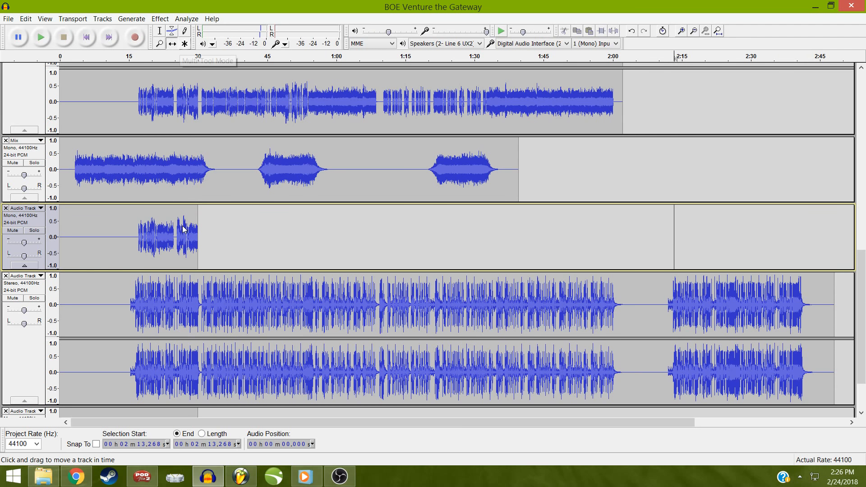
pyautogui.moveTo(147, 235); pyautogui.dragTo(690, 235)
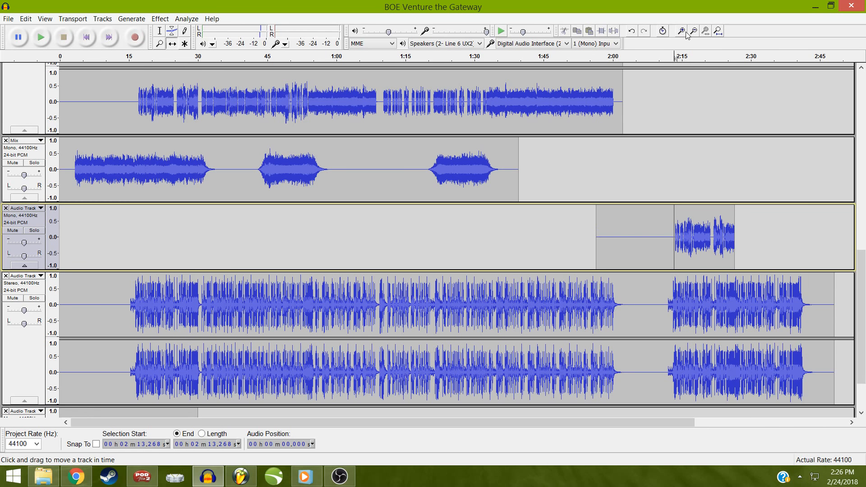
pyautogui.click(685, 31)
pyautogui.click(685, 32)
pyautogui.click(685, 32)
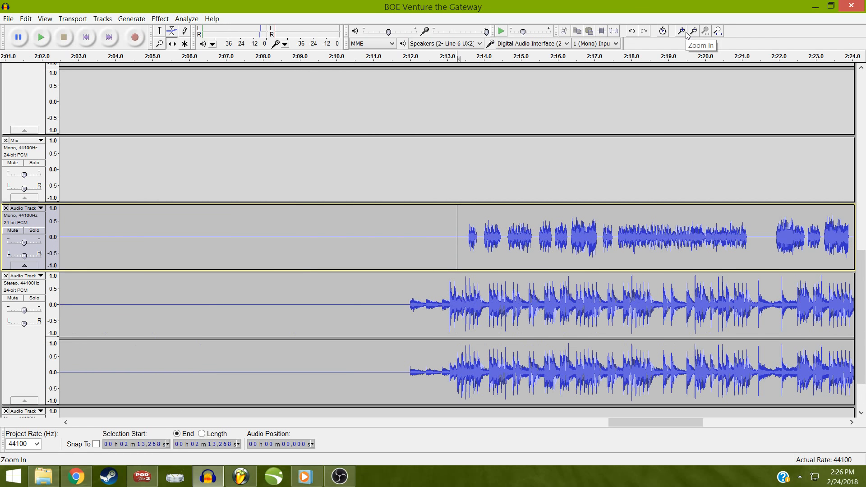
# Shift the clip in the mono Audio Track later so its first note lines up with the stereo track's hit near 2:13.7
pyautogui.click(682, 33)
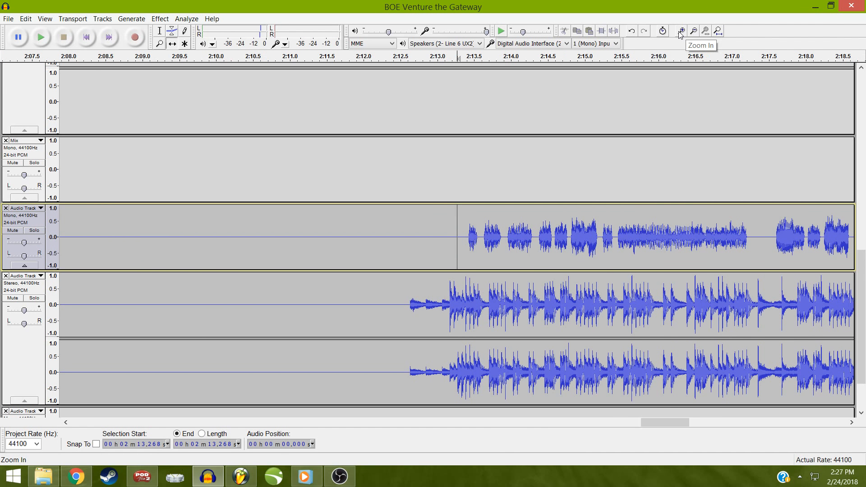
pyautogui.click(680, 33)
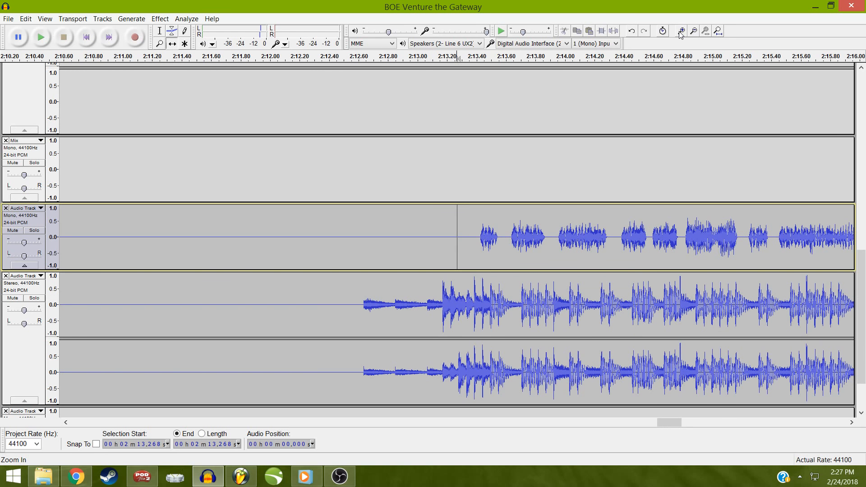
pyautogui.click(681, 32)
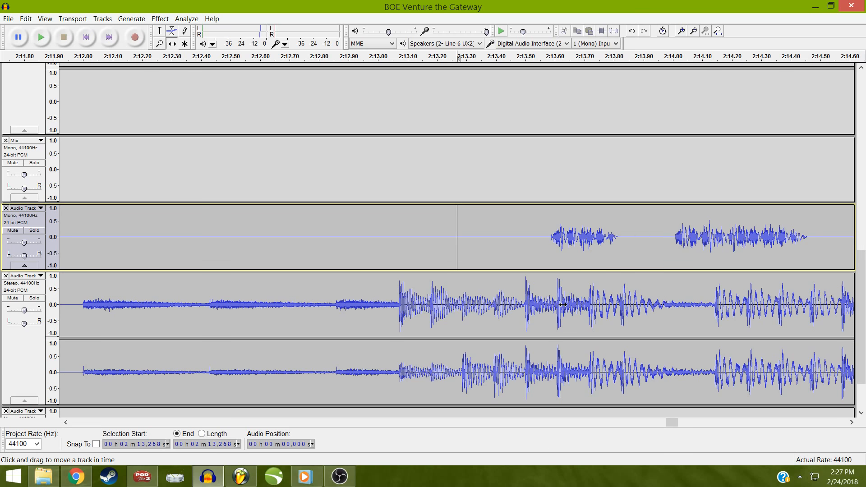
pyautogui.moveTo(566, 248); pyautogui.dragTo(603, 247)
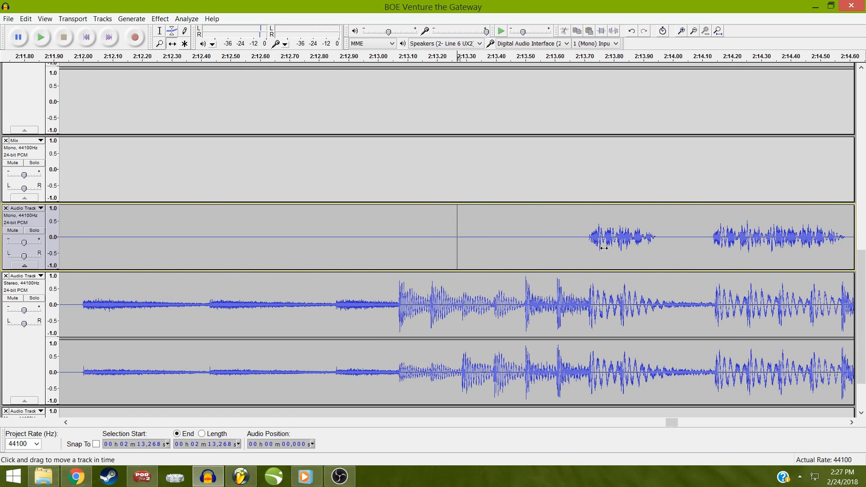
# Compare the mono clip's notes with the stereo track's hits from about 2:14 to 2:20 to check their timing
pyautogui.press('F1')
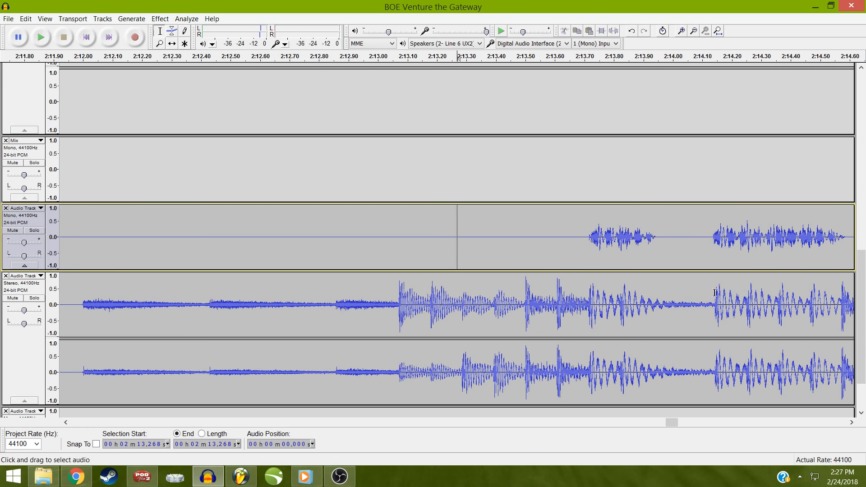
pyautogui.click(714, 292)
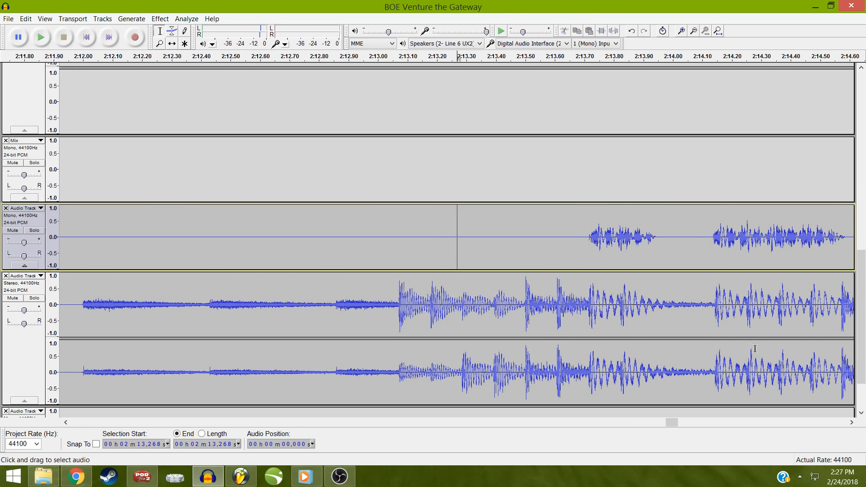
pyautogui.click(754, 423)
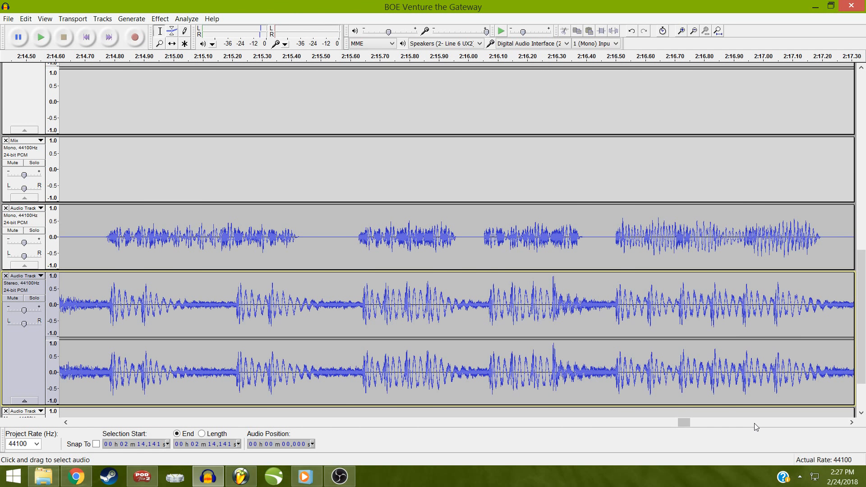
pyautogui.click(615, 252)
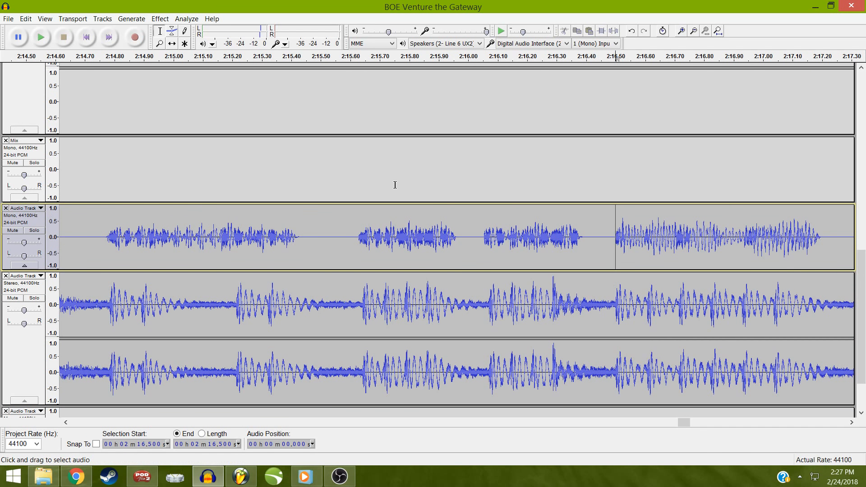
pyautogui.click(732, 423)
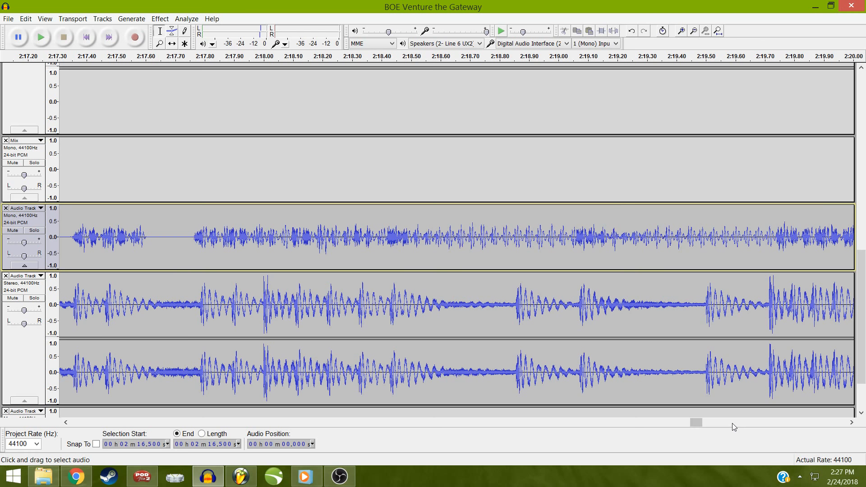
# Play the whole mix from 2:12.779 to hear the shifted mono clip against the stereo track
pyautogui.click(719, 35)
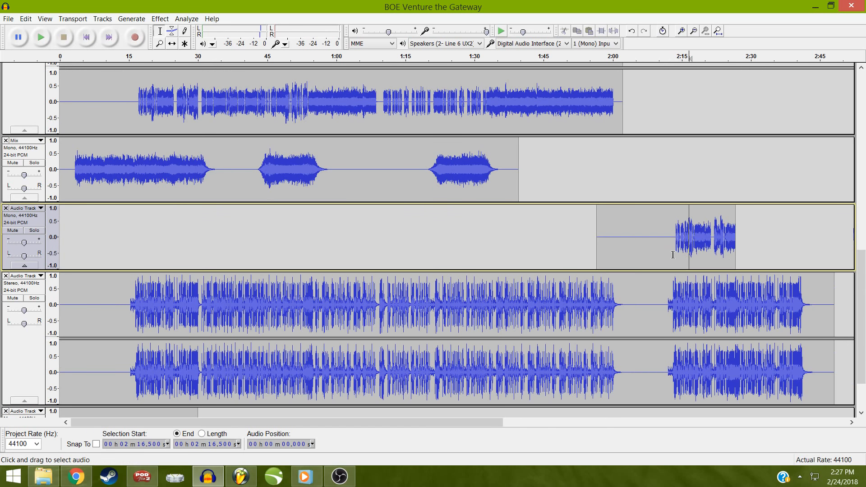
pyautogui.click(672, 254)
pyautogui.press('space')
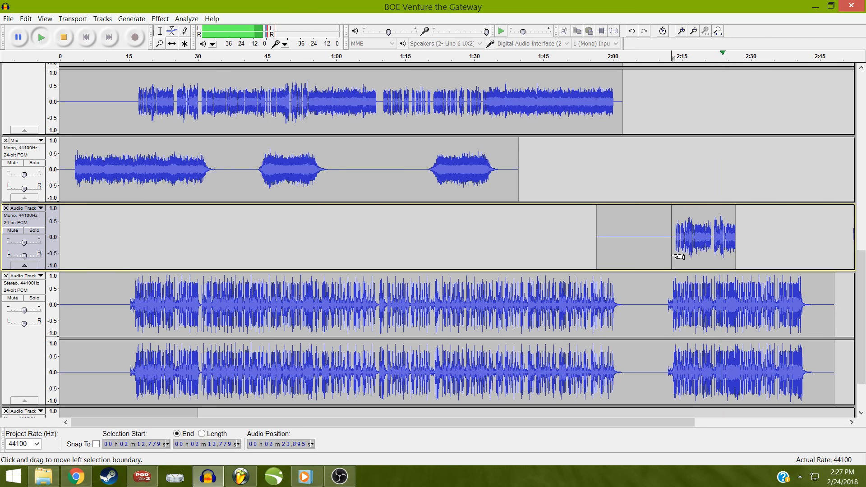
pyautogui.press('space')
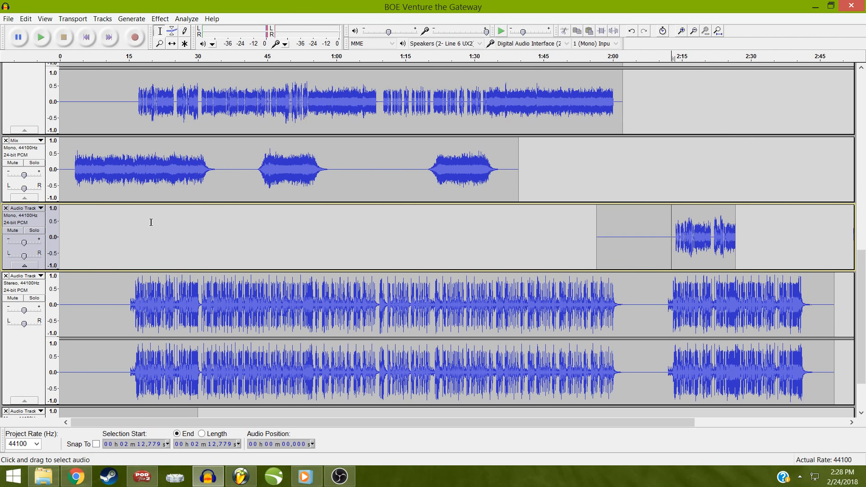
# Move the mono Audio Track's clip later on the timeline so its first note begins at about 2:28
pyautogui.click(13, 217)
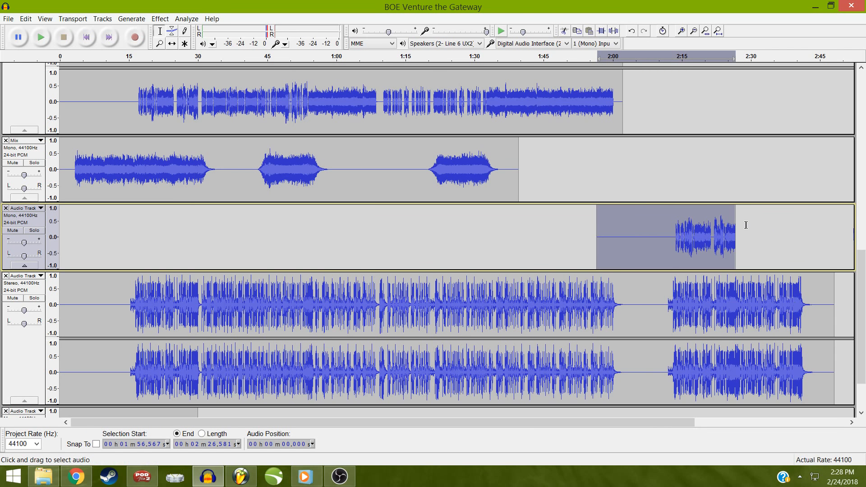
pyautogui.click(739, 257)
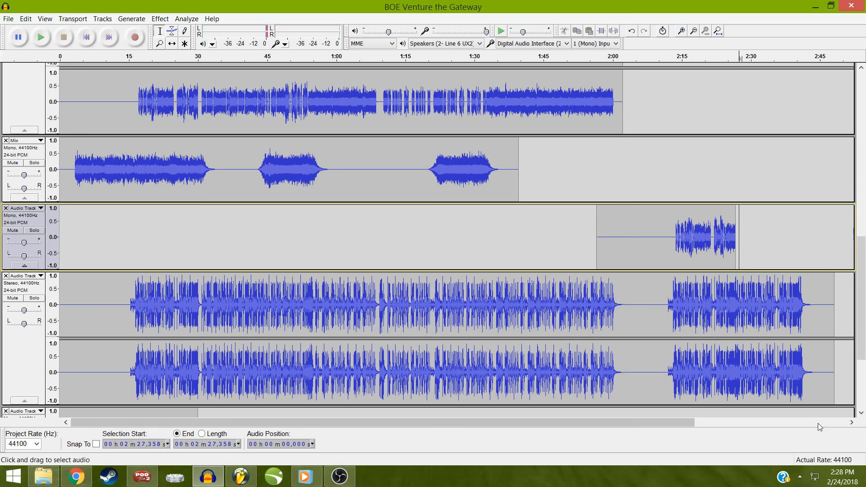
pyautogui.press('F5')
pyautogui.moveTo(682, 246); pyautogui.dragTo(743, 233)
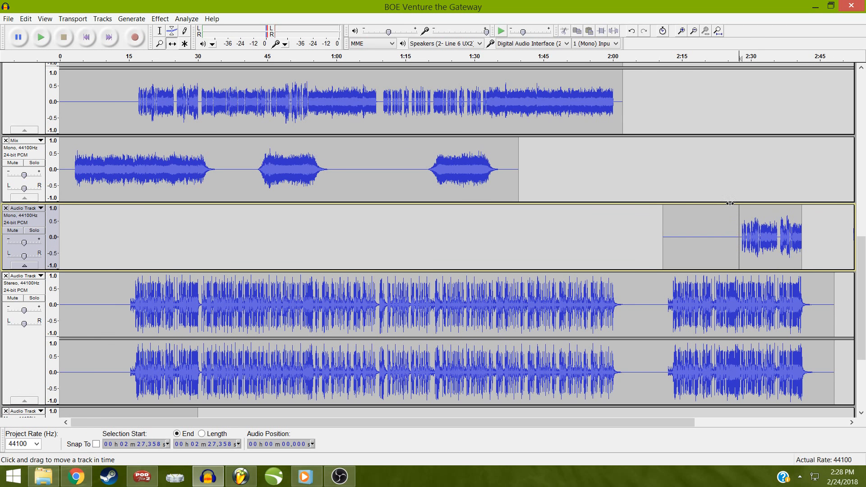
# Shift the mono clip slightly earlier so its first note starts at about 2:27.4, near the stereo track's hit
pyautogui.click(681, 31)
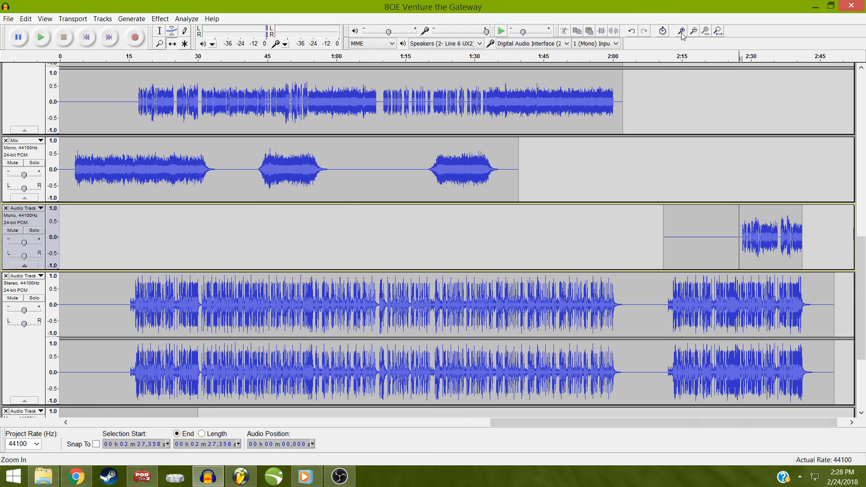
pyautogui.click(681, 31)
pyautogui.click(682, 32)
pyautogui.click(682, 33)
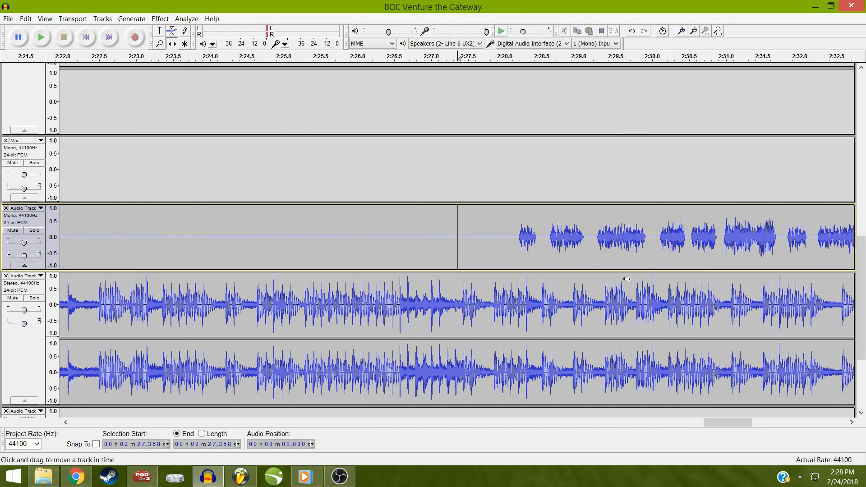
pyautogui.moveTo(605, 245); pyautogui.dragTo(551, 259)
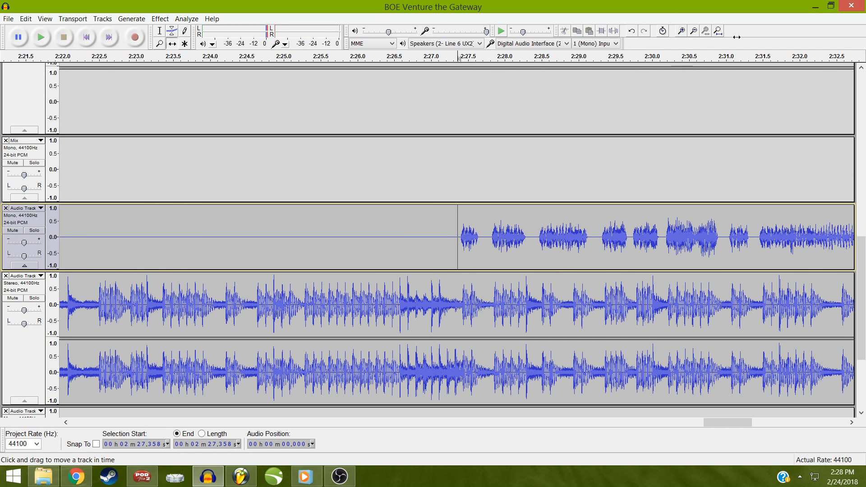
# Place the cursor at 2:27.425 on the stereo track's hit and nudge the mono clip so its first note starts there
pyautogui.click(682, 33)
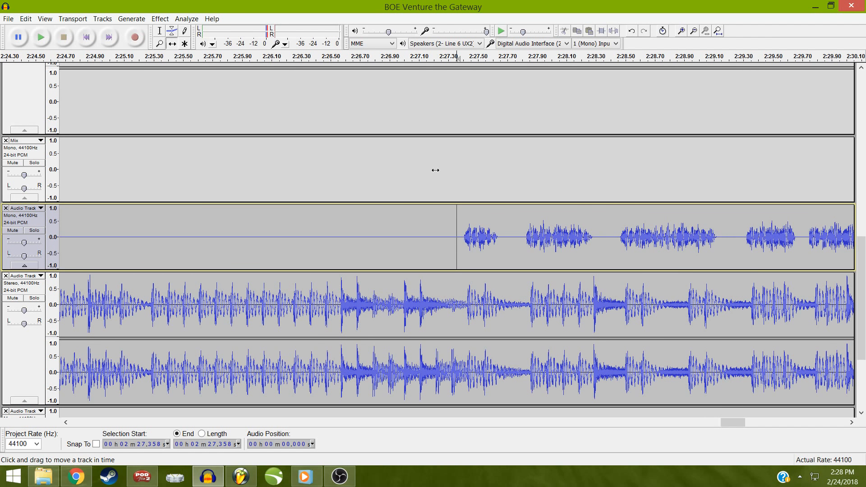
pyautogui.press('F1')
pyautogui.hotkey('ctrl', 'z')
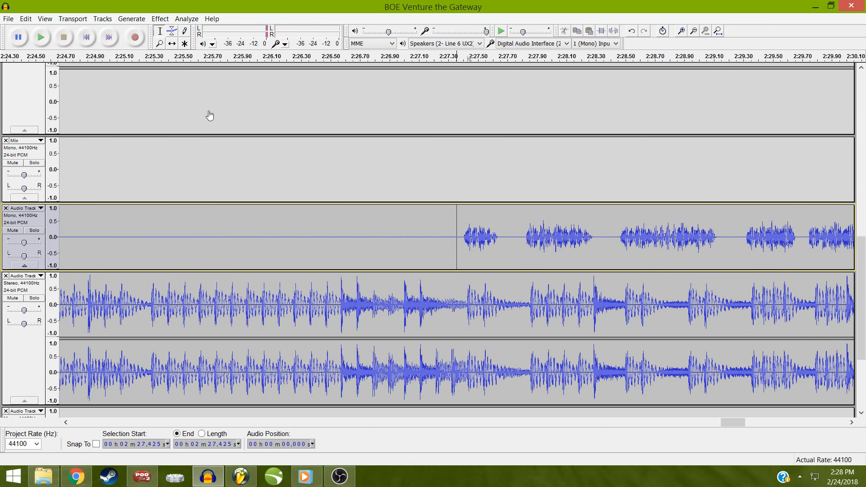
pyautogui.click(40, 295)
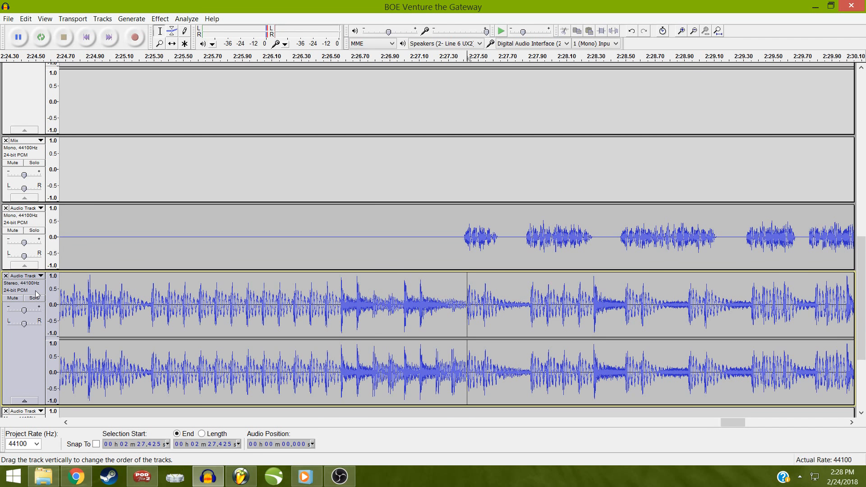
pyautogui.keyDown('shift'); pyautogui.click(36, 224); pyautogui.keyUp('shift')
pyautogui.keyDown('shift'); pyautogui.click(37, 291); pyautogui.keyUp('shift')
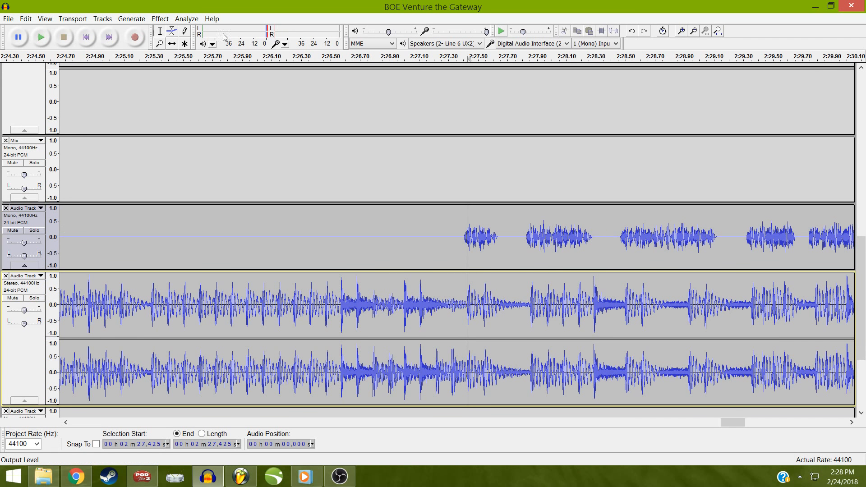
pyautogui.click(171, 43)
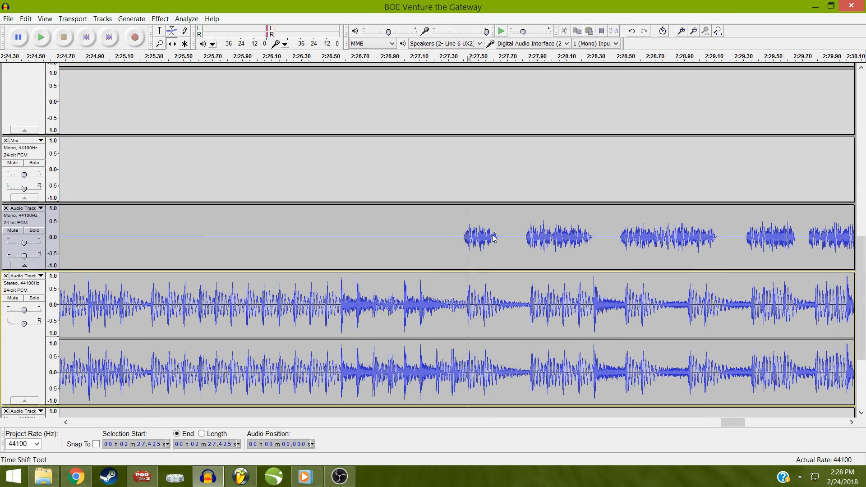
pyautogui.moveTo(492, 235); pyautogui.dragTo(544, 190)
# Play the mix from 2:27.425 to check the repositioned mono clip, and fit the whole project in view
pyautogui.press('space')
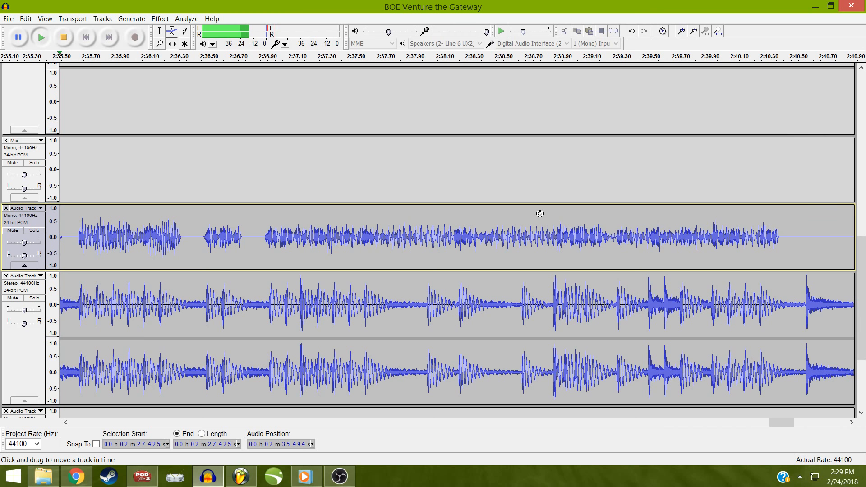
pyautogui.press('space')
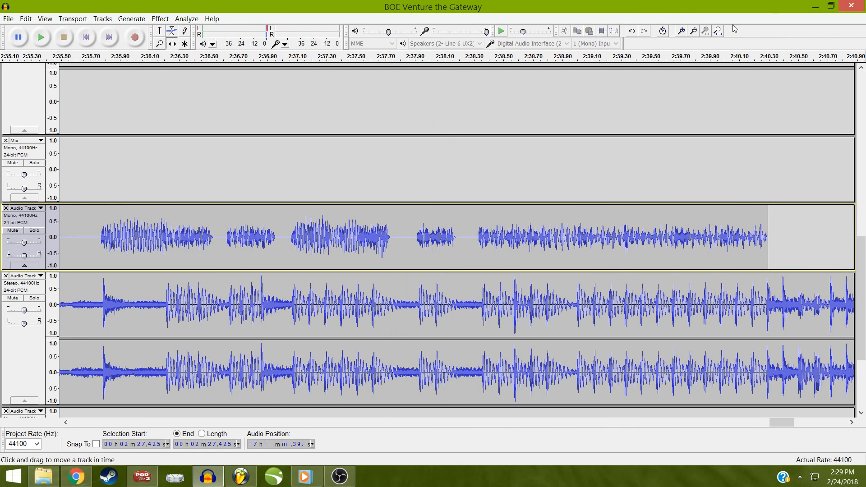
pyautogui.click(718, 31)
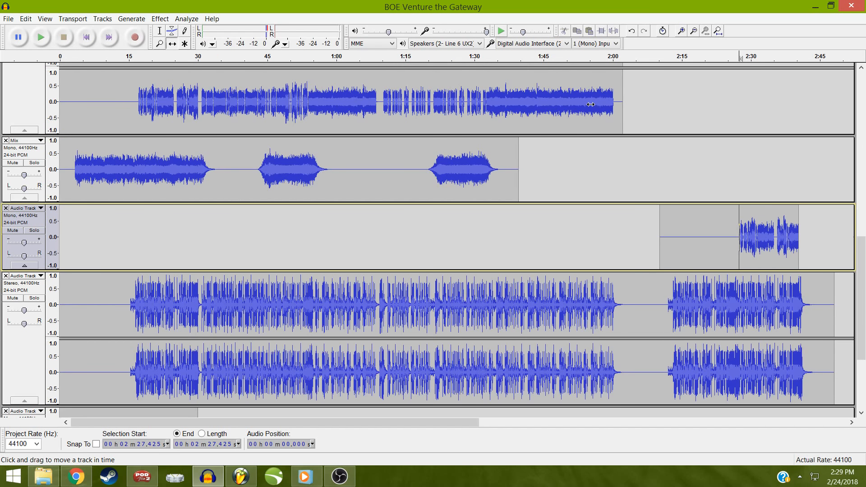
# Move the mono Mix track up so it sits above the stereo Mix track
pyautogui.click(18, 218)
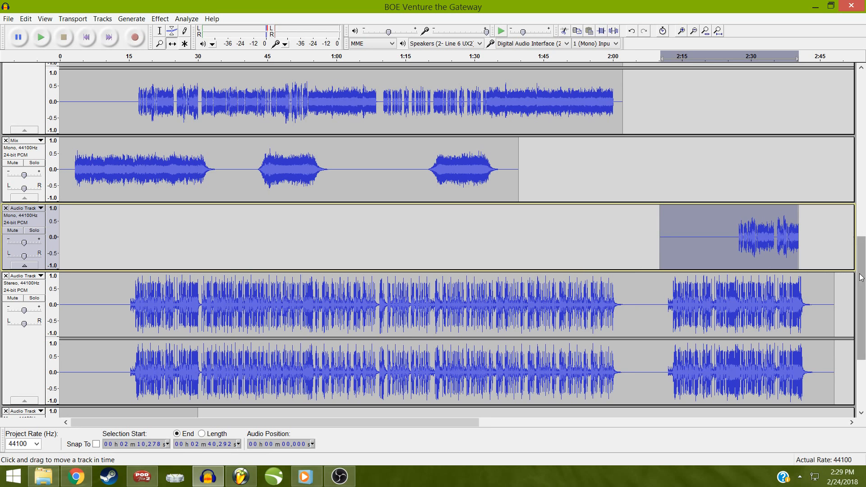
pyautogui.moveTo(861, 273)
pyautogui.mouseDown()
pyautogui.moveTo(861, 288)
pyautogui.moveTo(863, 275)
pyautogui.mouseUp()
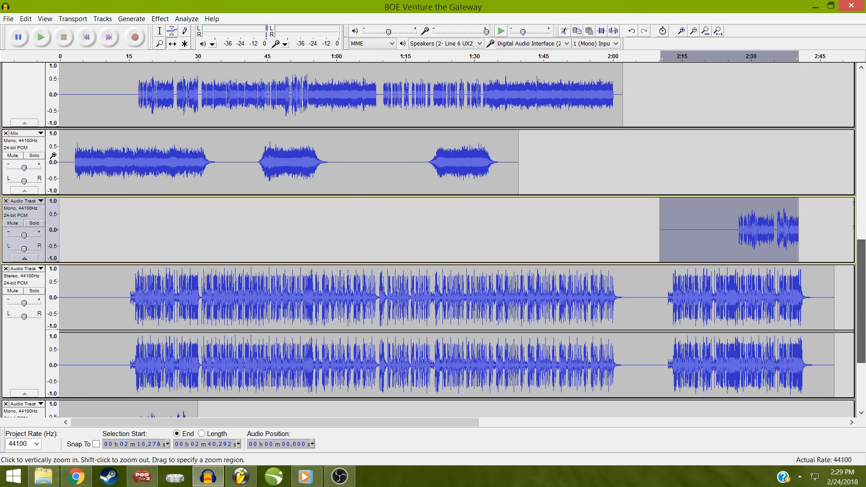
pyautogui.click(31, 108)
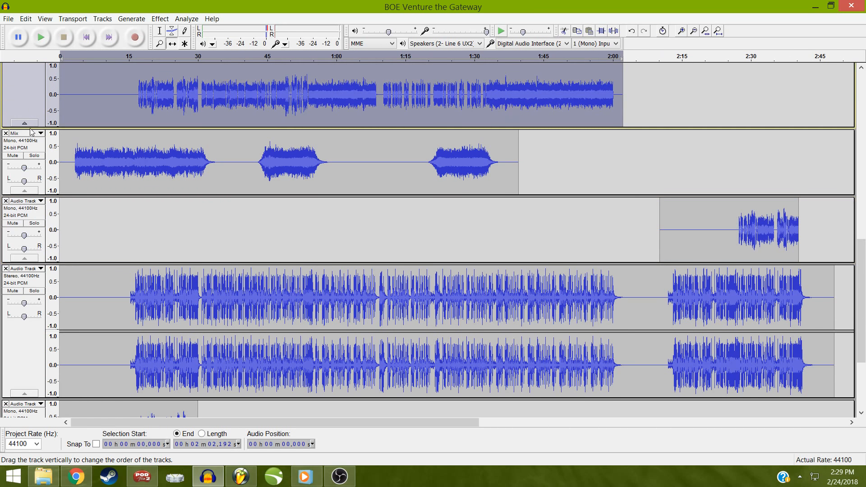
pyautogui.click(33, 133)
pyautogui.click(39, 158)
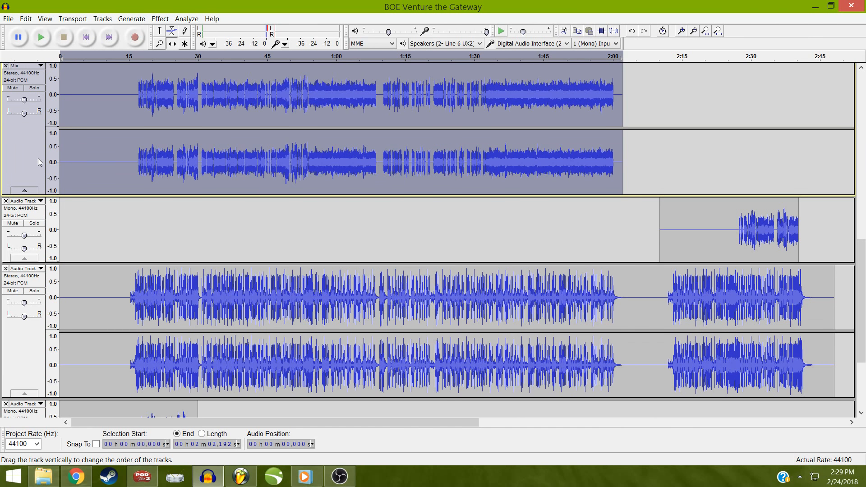
# Select the whole stereo Mix track, and set the cursor in the mono Audio Track at the Mix clip's end, 2:02.192
pyautogui.press('Home')
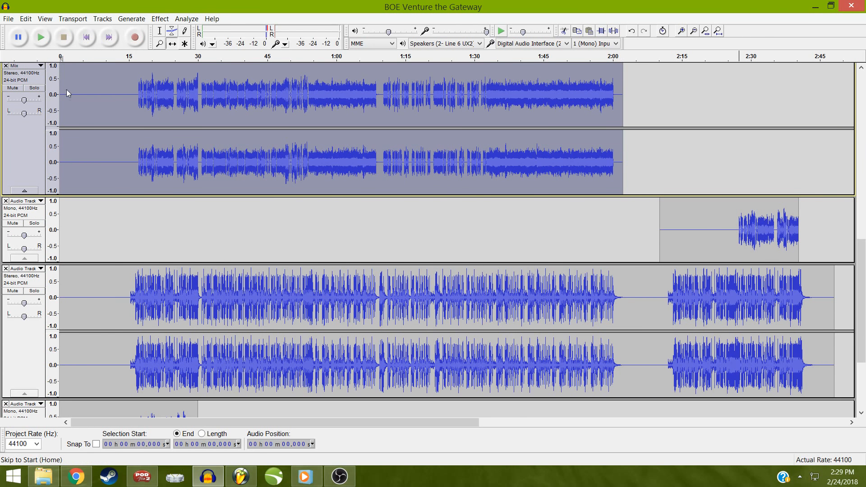
pyautogui.click(29, 152)
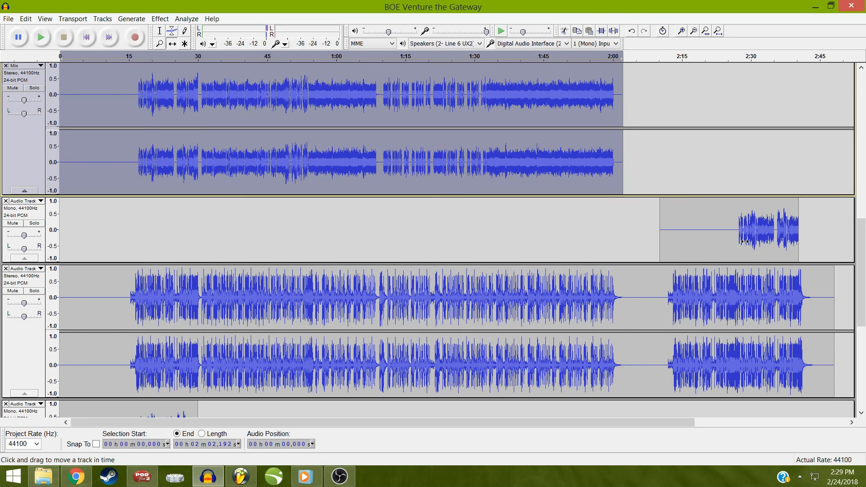
pyautogui.press('F1')
pyautogui.click(623, 241)
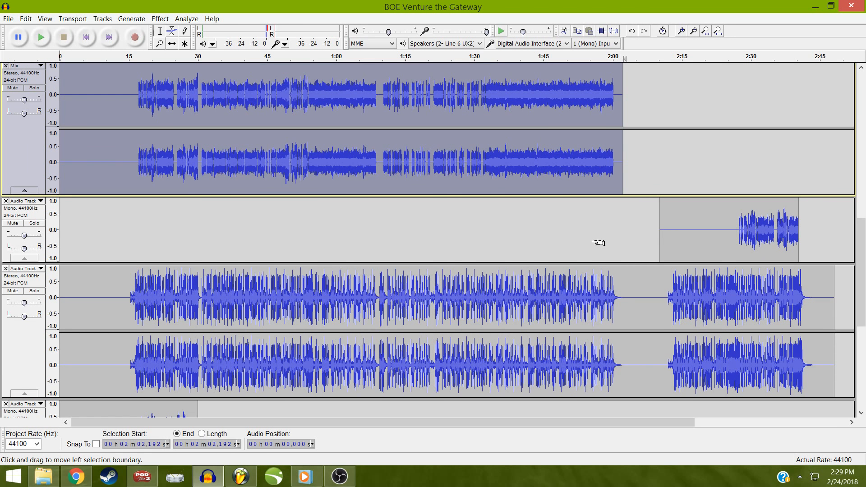
pyautogui.press('F5')
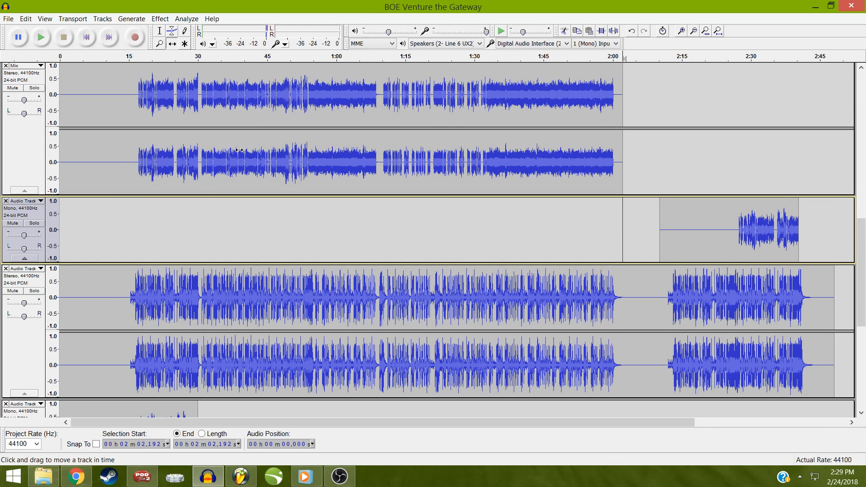
pyautogui.press('F1')
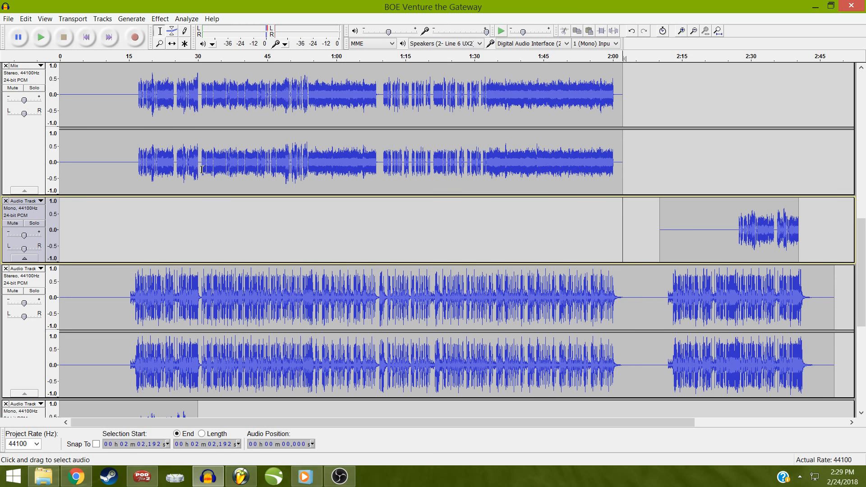
# Delete the stereo Mix track's audio from 0:30.528 to 2:05.602 and shift the remaining clip to start at 2:10.278, in line with the mono clip
pyautogui.moveTo(200, 169); pyautogui.dragTo(632, 155)
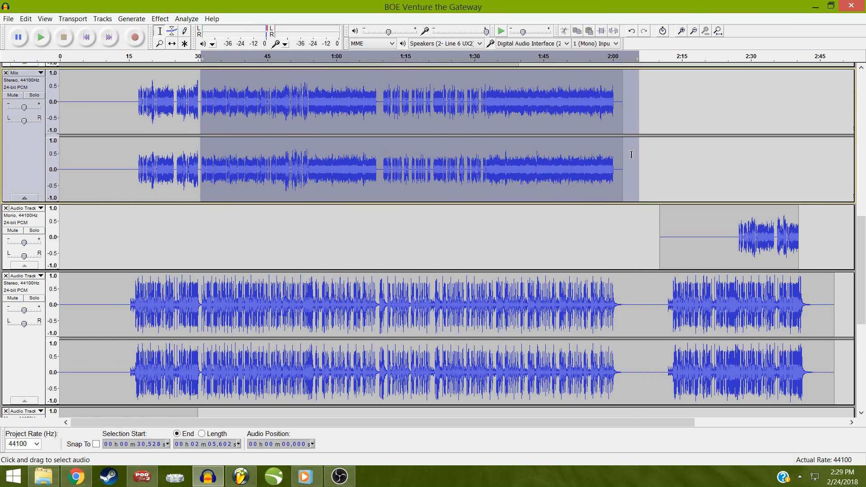
pyautogui.press('Delete')
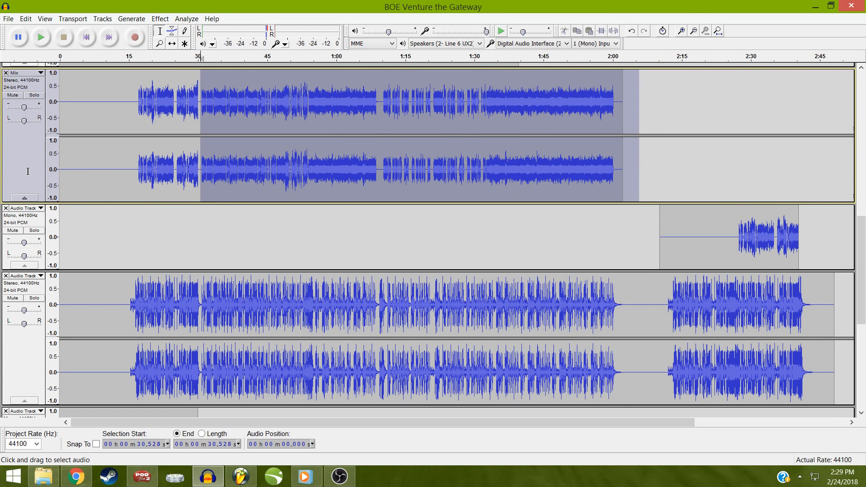
pyautogui.hotkey('shift', 'Home')
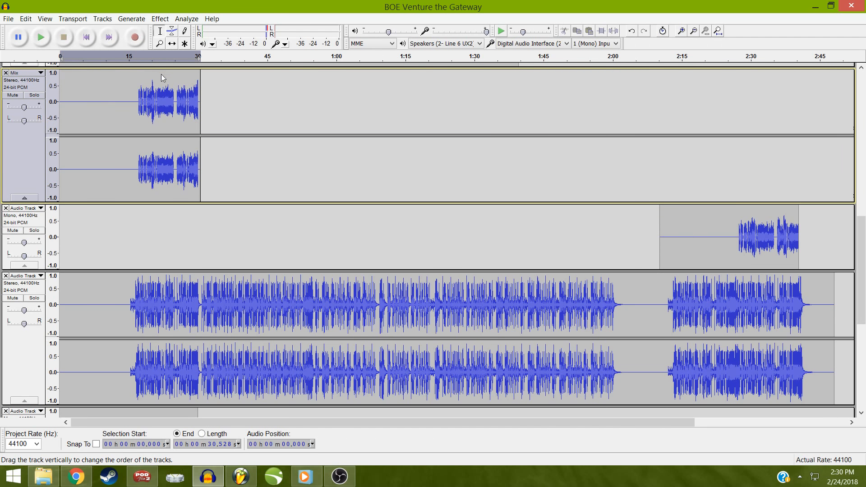
pyautogui.press('F5')
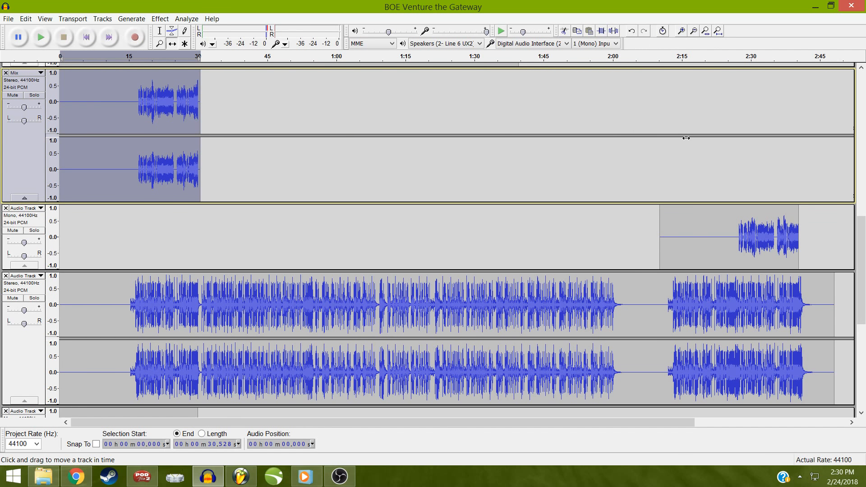
pyautogui.moveTo(685, 138); pyautogui.dragTo(716, 138)
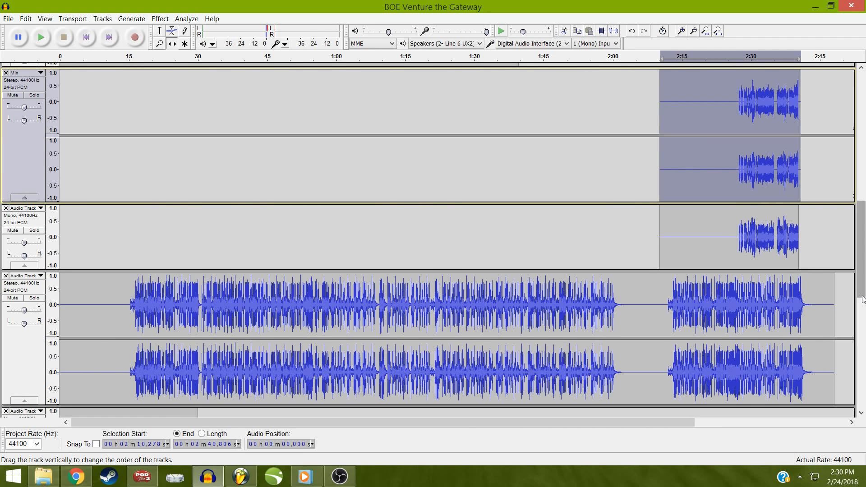
# Shift the duplicated stereo Mix clip in the lowest track to start at 1:56.567, in line with the mono Audio Track's clip
pyautogui.click(861, 327)
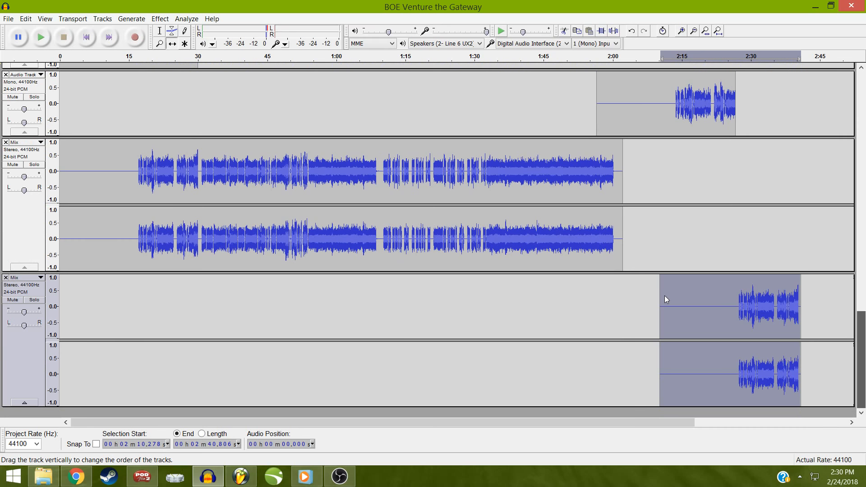
pyautogui.moveTo(667, 299); pyautogui.dragTo(605, 307)
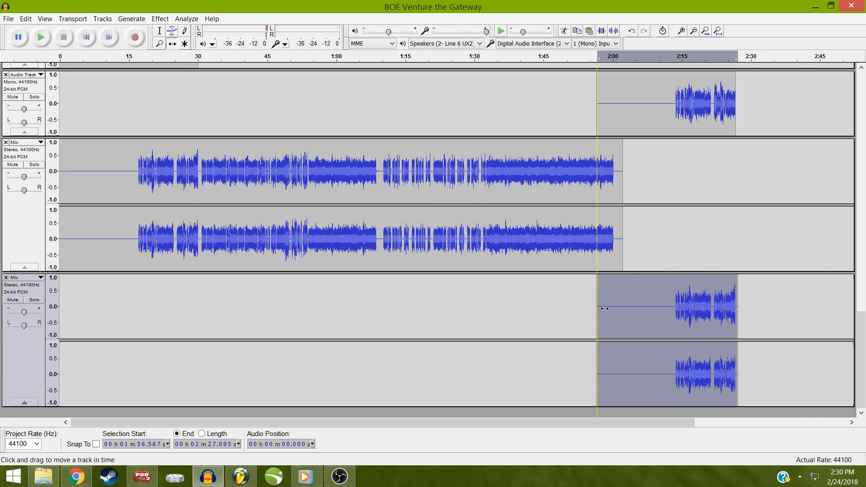
# Set the cursor at 2:13.072 in the lower mono Audio Track and play the mix from there
pyautogui.click(158, 31)
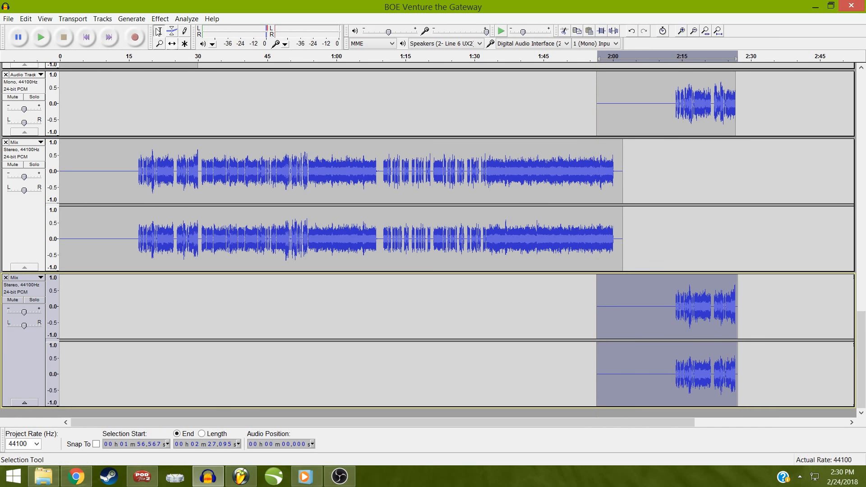
pyautogui.click(673, 121)
pyautogui.click(675, 122)
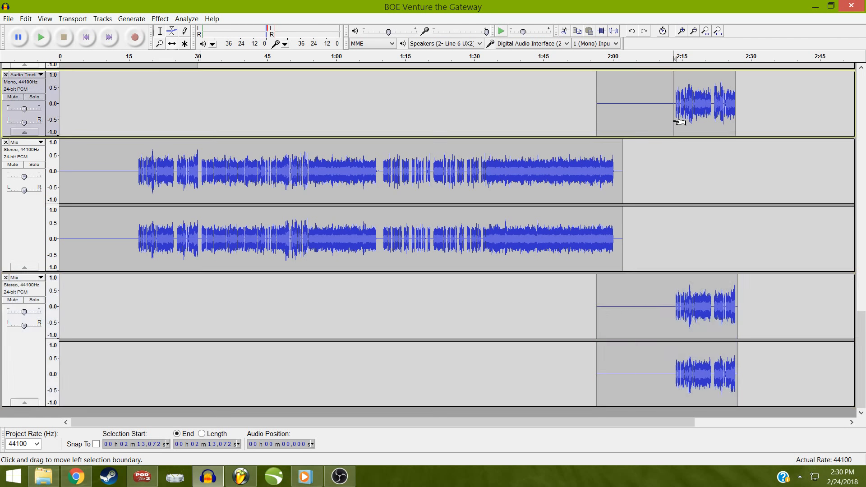
pyautogui.press('space')
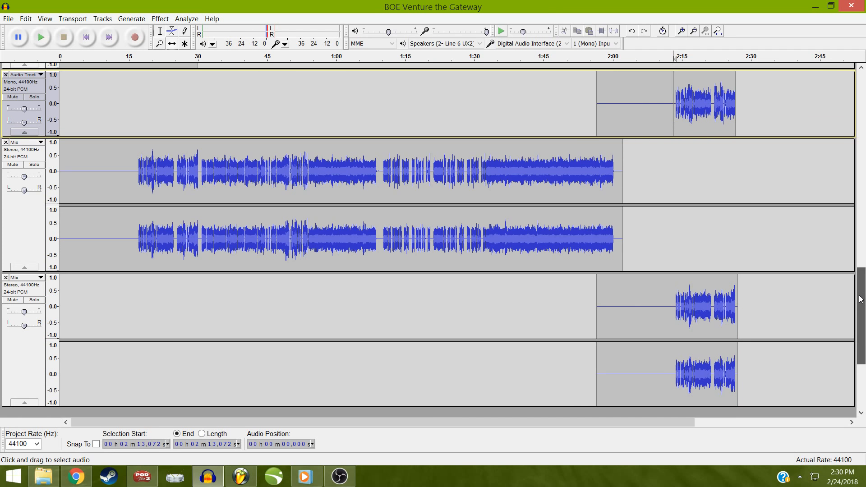
# Examine the stacked Mix and Audio tracks to compare where their clips sit near the end of the song
pyautogui.scroll(3, 860, 299)
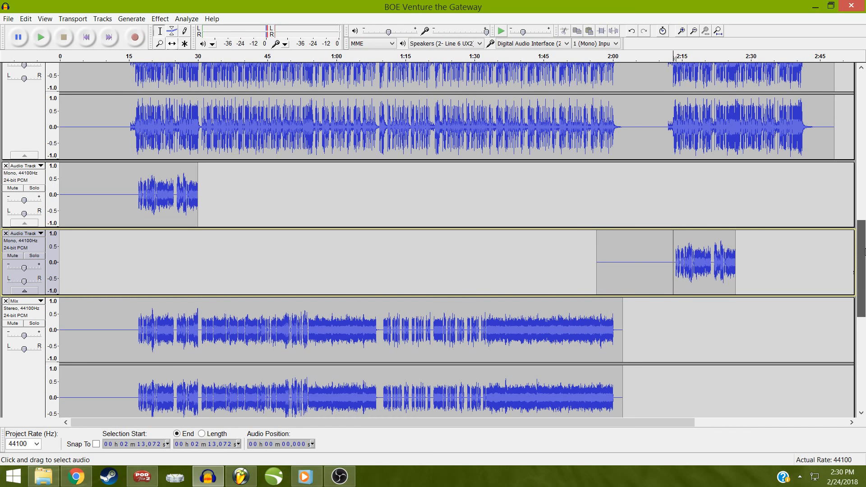
pyautogui.scroll(3, 863, 252)
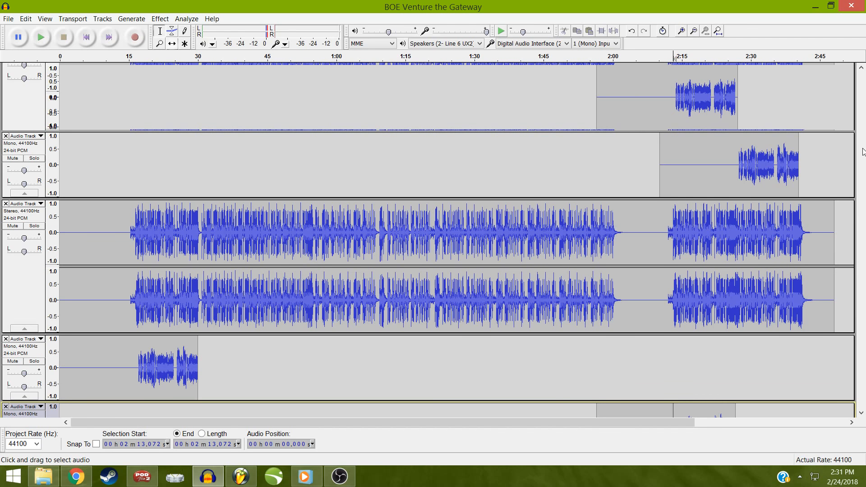
pyautogui.click(861, 162)
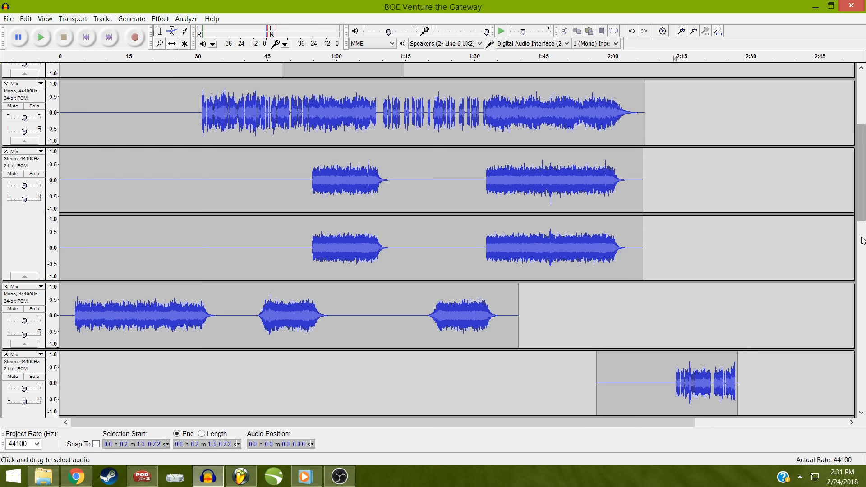
pyautogui.click(862, 259)
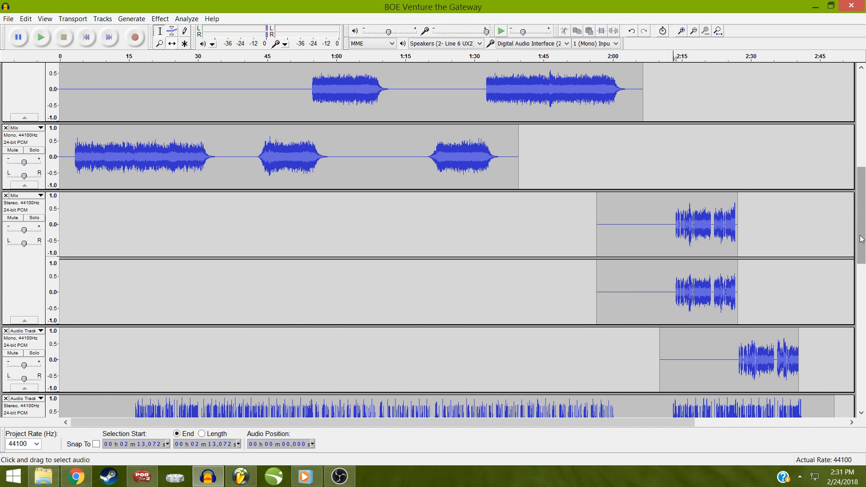
pyautogui.click(862, 273)
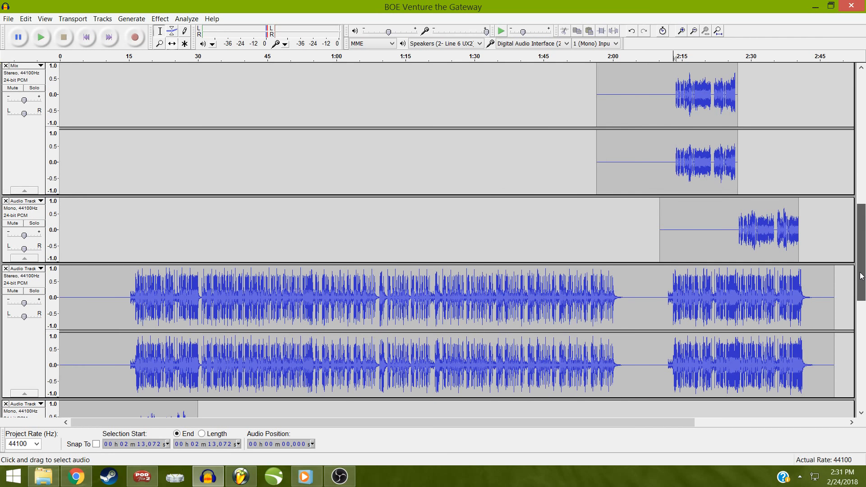
pyautogui.moveTo(849, 344); pyautogui.dragTo(855, 397)
pyautogui.scroll(-3, 855, 400)
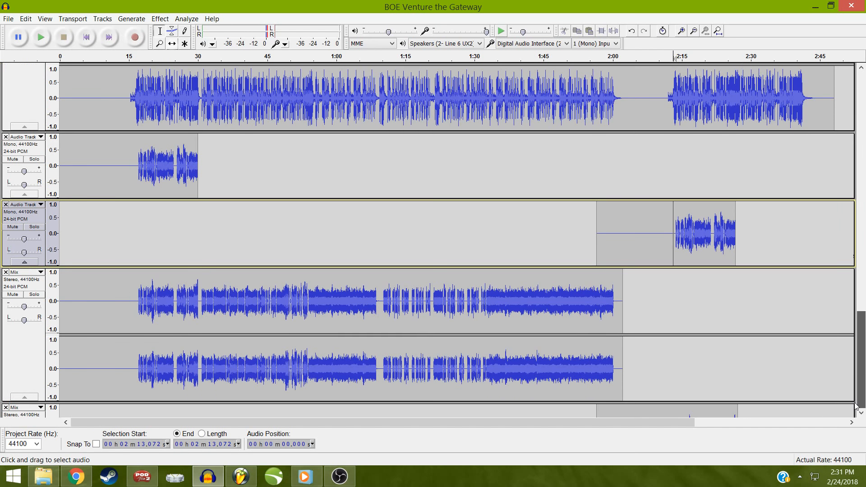
pyautogui.scroll(-3, 856, 408)
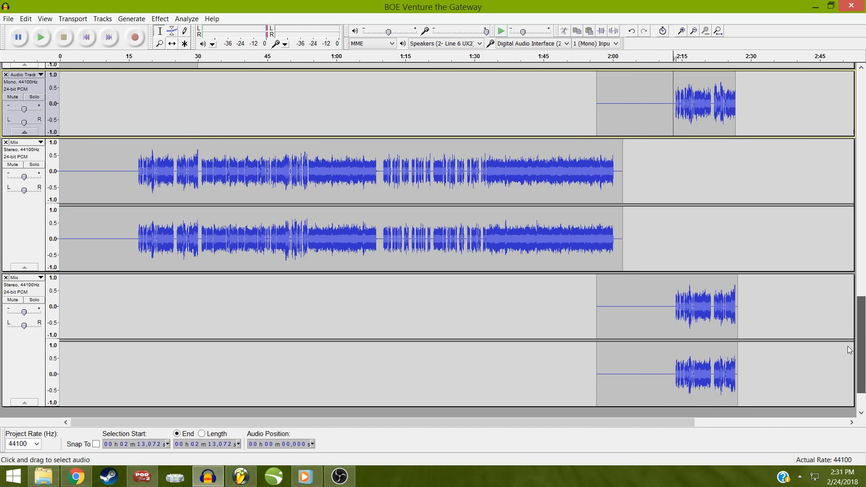
pyautogui.scroll(1, 848, 345)
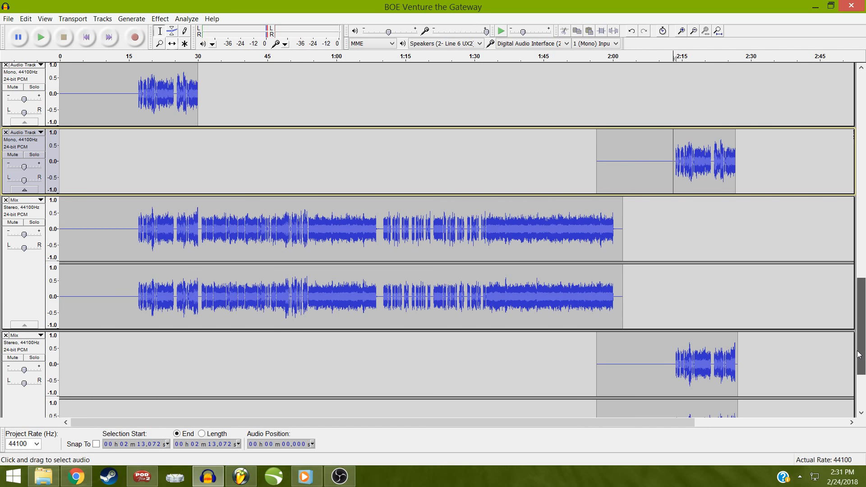
pyautogui.scroll(1, 848, 351)
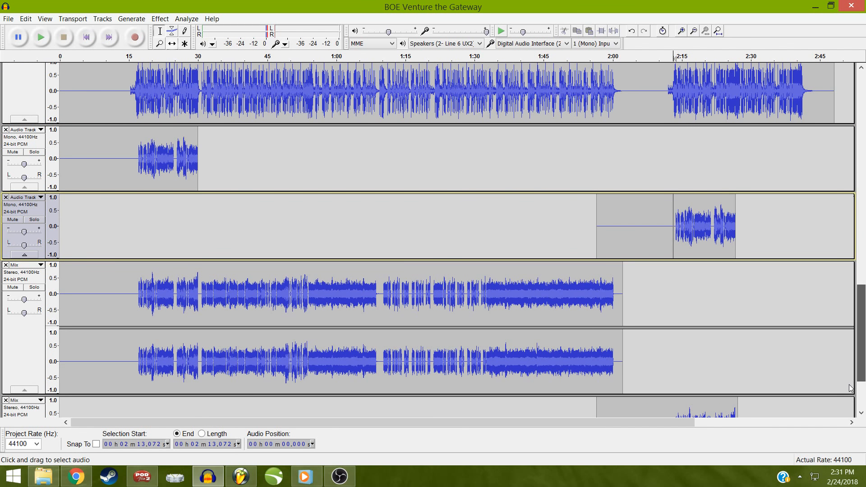
pyautogui.scroll(-1, 851, 389)
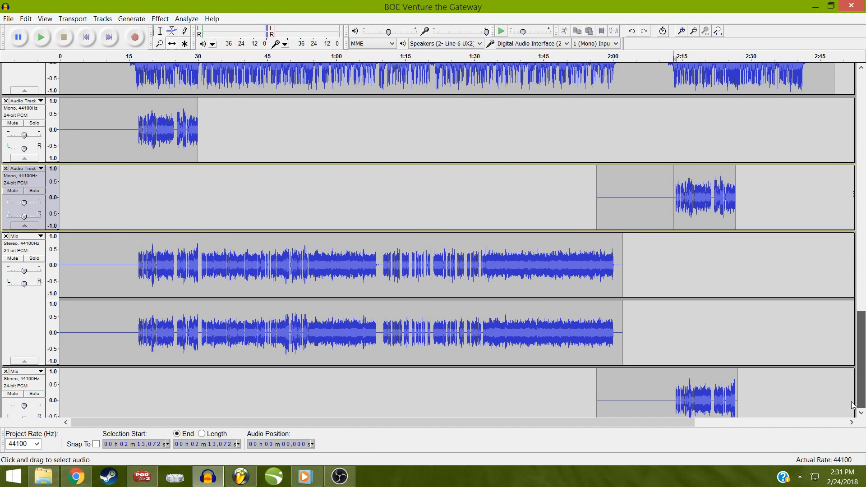
pyautogui.scroll(-1, 853, 406)
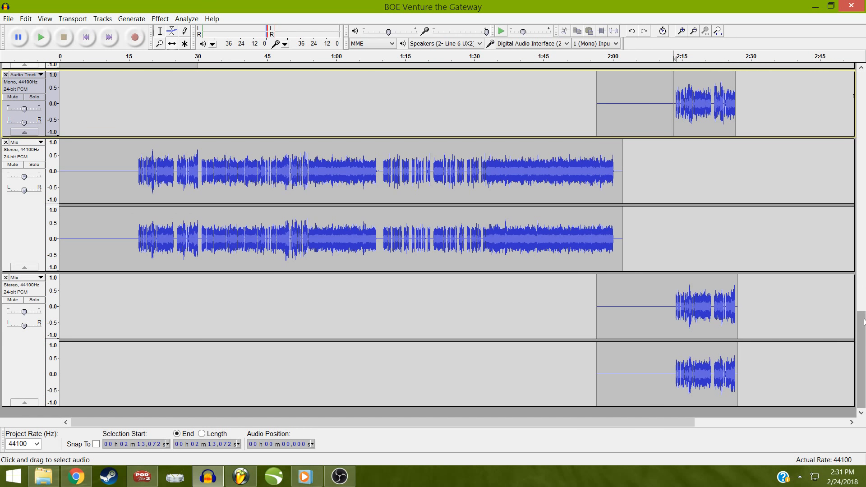
pyautogui.moveTo(863, 319); pyautogui.dragTo(862, 309)
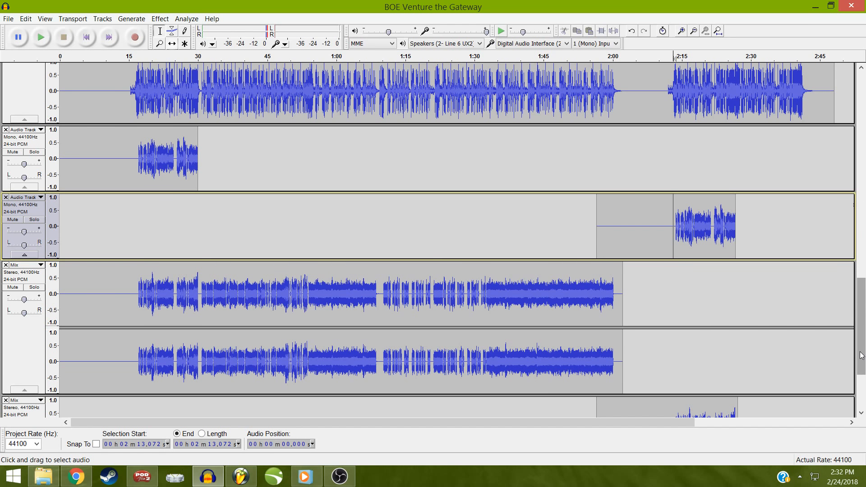
pyautogui.moveTo(861, 352); pyautogui.dragTo(860, 388)
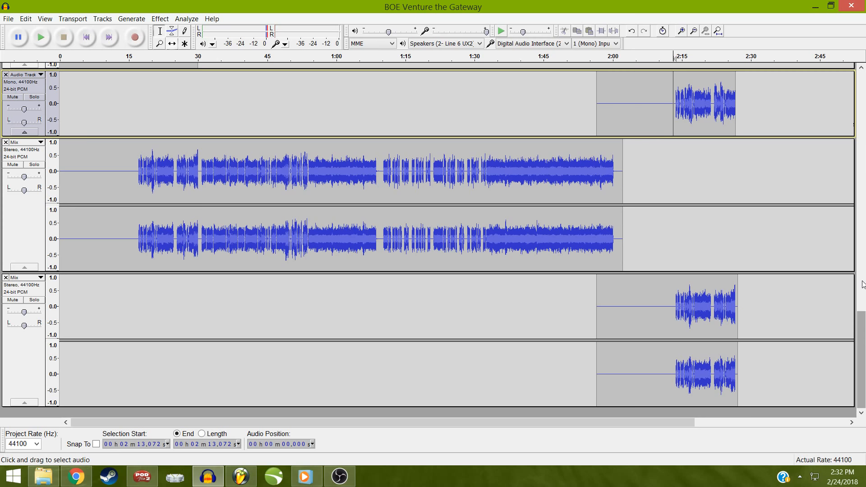
# Shift the upper stereo Mix clip to start at 2:10.278, in line with the mono Audio Track's clip below it
pyautogui.moveTo(862, 282); pyautogui.dragTo(862, 226)
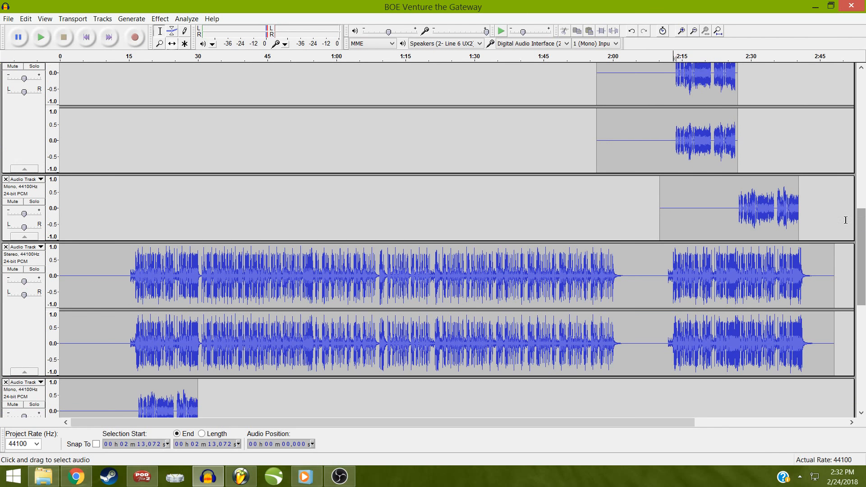
pyautogui.click(171, 43)
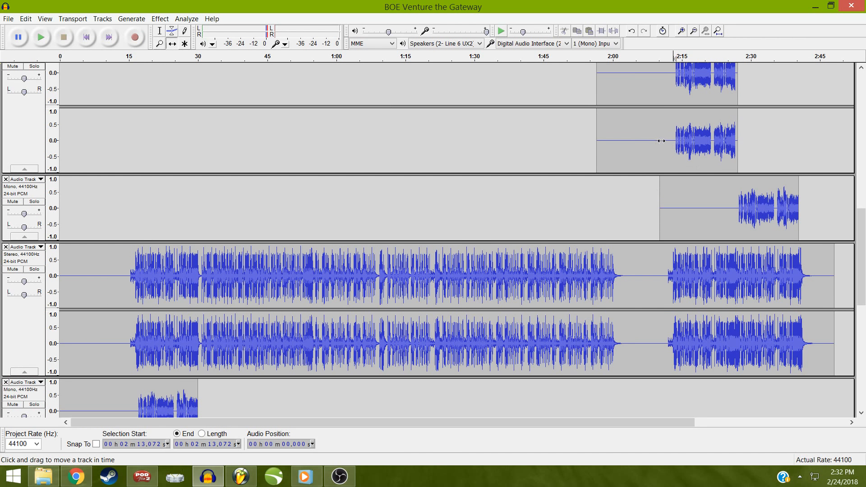
pyautogui.moveTo(717, 138); pyautogui.dragTo(726, 159)
pyautogui.scroll(1, 721, 141)
# Set the cursor at 2:10.278 in the mono Audio Track and play the mix through the song's ending
pyautogui.moveTo(650, 290); pyautogui.dragTo(660, 248)
pyautogui.click(660, 253)
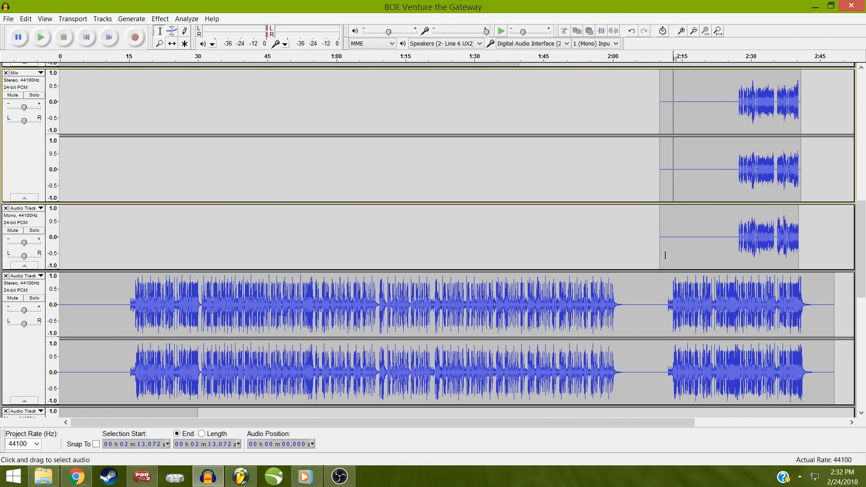
pyautogui.press('space')
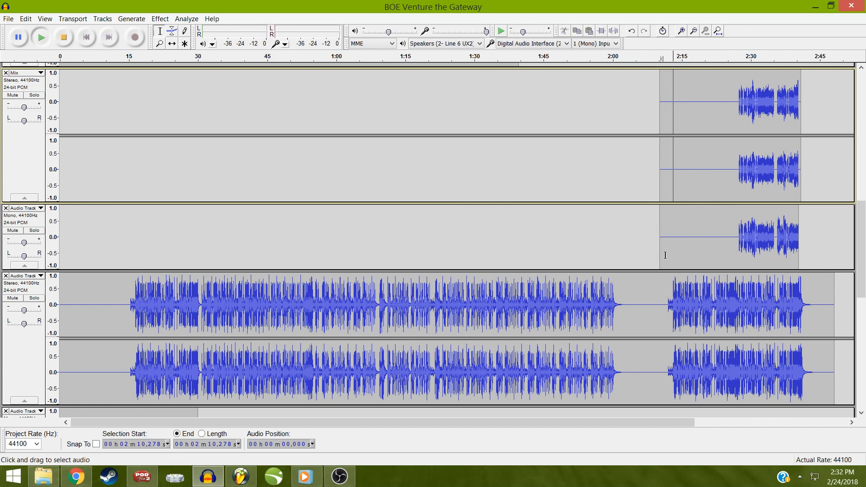
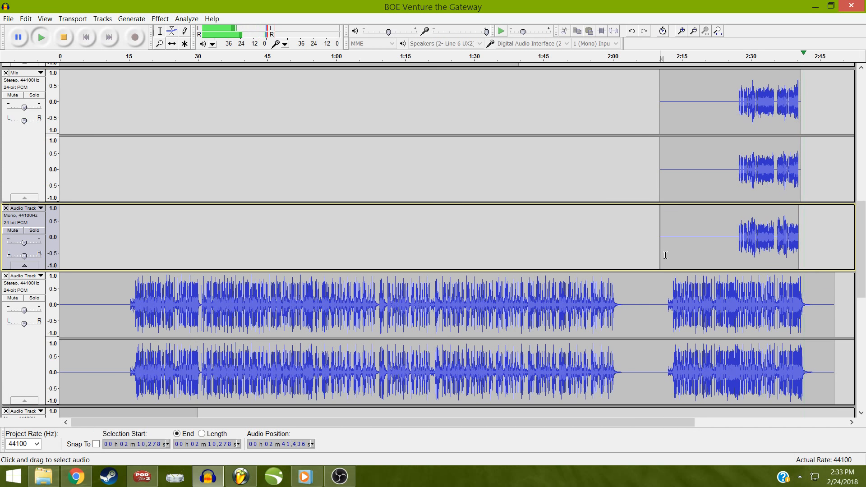
pyautogui.press('space')
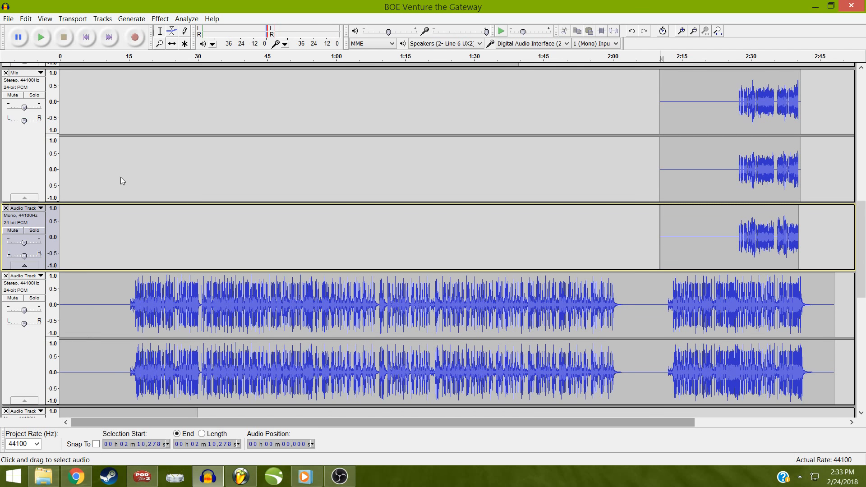
# Select the upper stereo Mix clip from 2:10.278 to 2:40.806 and extend the selection to the lowest stereo Mix track
pyautogui.click(16, 153)
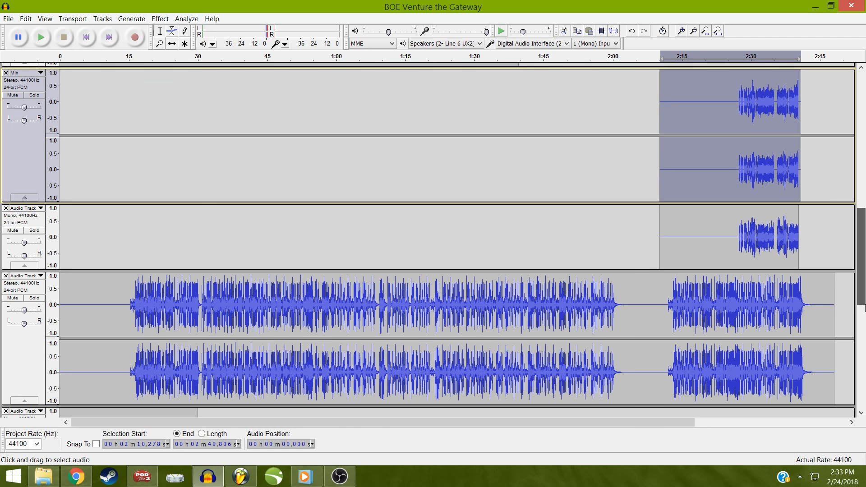
pyautogui.scroll(-1, 864, 306)
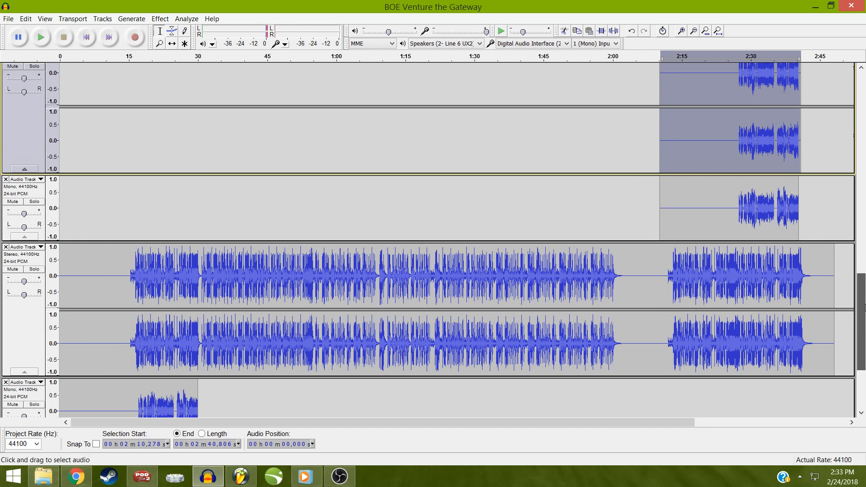
pyautogui.scroll(-8, 864, 306)
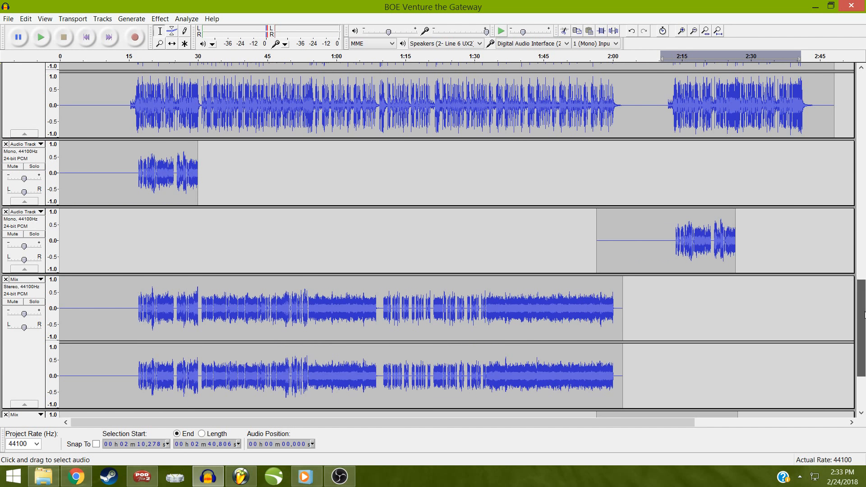
pyautogui.scroll(-1, 863, 377)
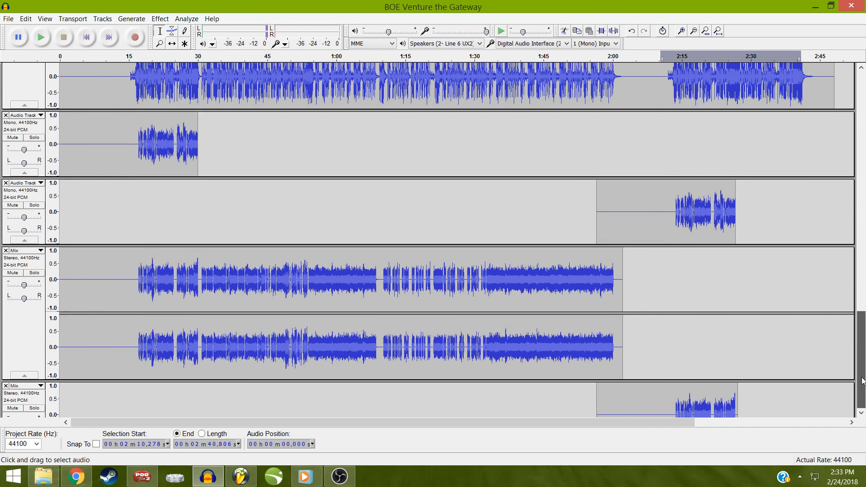
pyautogui.scroll(-4, 863, 377)
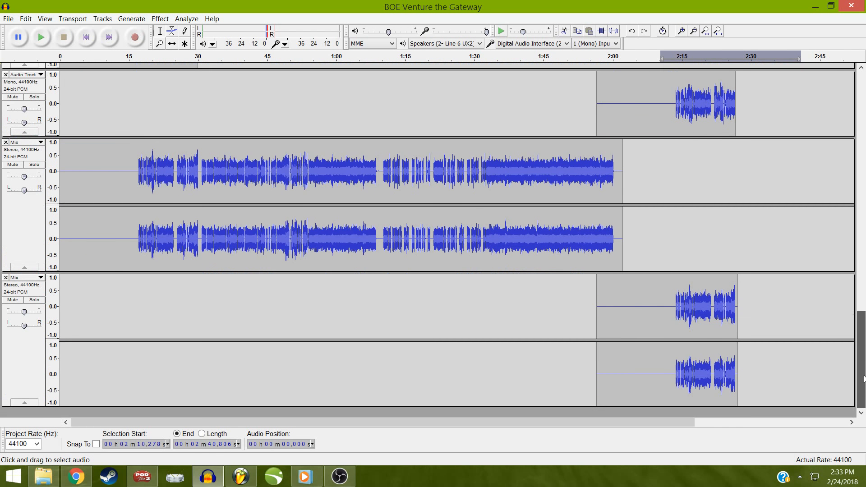
pyautogui.keyDown('shift'); pyautogui.click(28, 290); pyautogui.keyUp('shift')
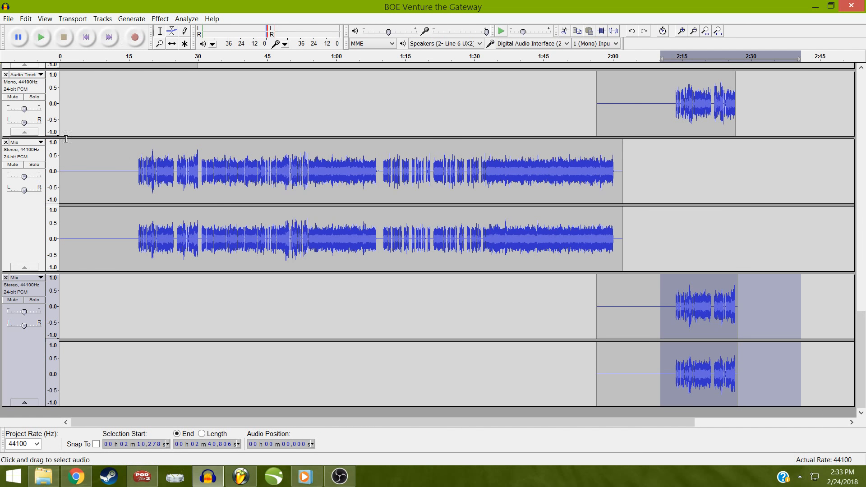
# Add the upper stereo Mix track to the selection and mix and render both stereo Mix tracks into one track
pyautogui.keyDown('shift'); pyautogui.click(21, 233); pyautogui.keyUp('shift')
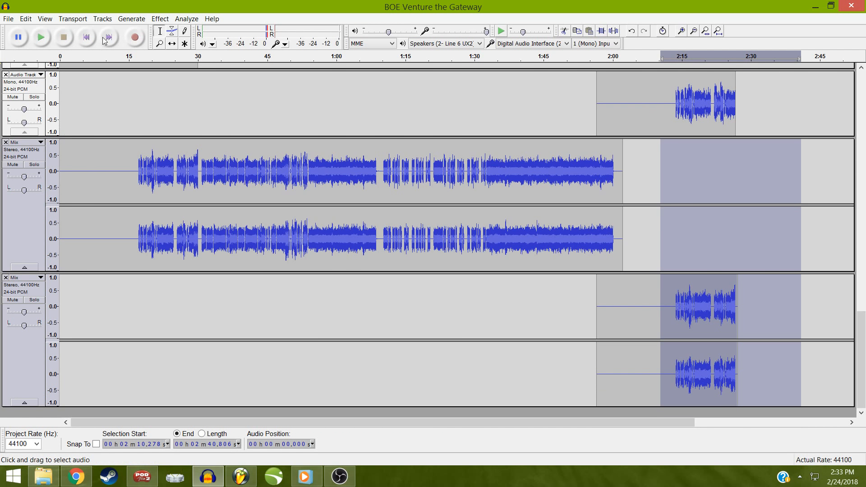
pyautogui.click(103, 18)
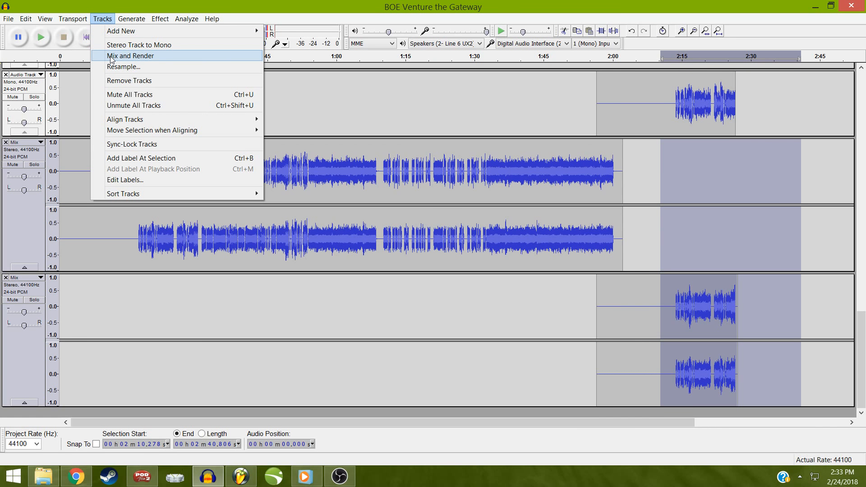
pyautogui.click(111, 57)
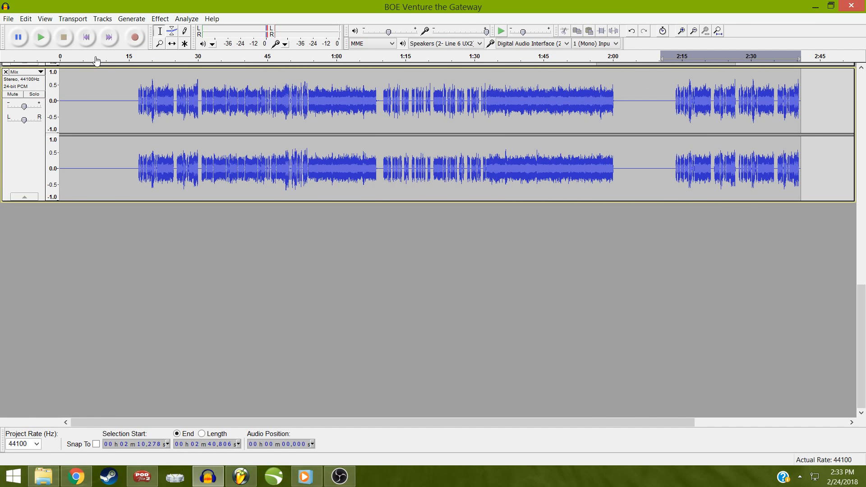
# Set the cursor at 0:14.775 in the full-length stereo Audio Track and play the mix through the song
pyautogui.click(135, 113)
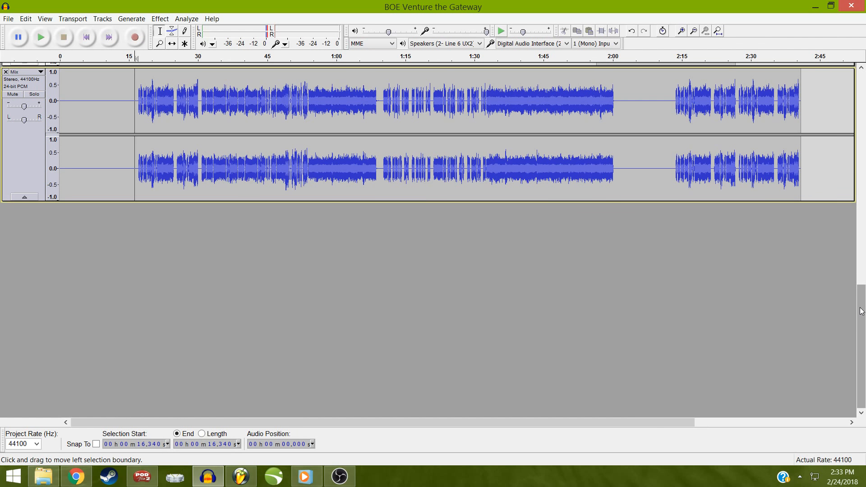
pyautogui.moveTo(857, 272); pyautogui.dragTo(856, 257)
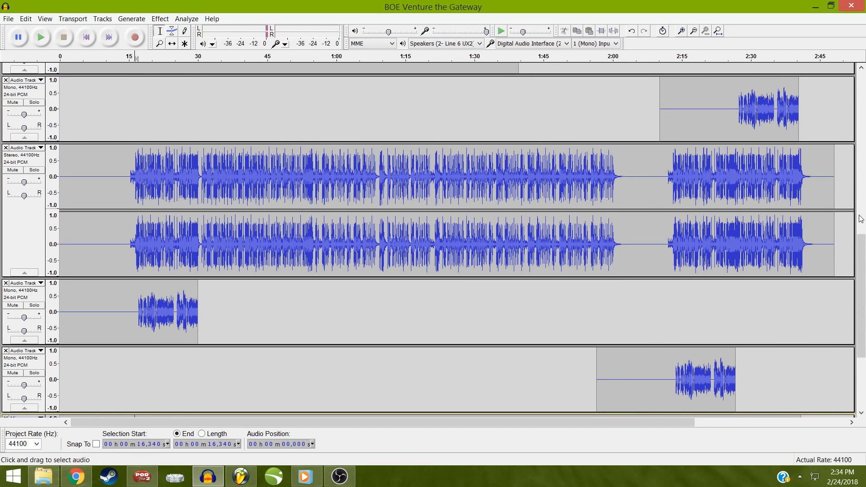
pyautogui.moveTo(861, 269); pyautogui.dragTo(862, 292)
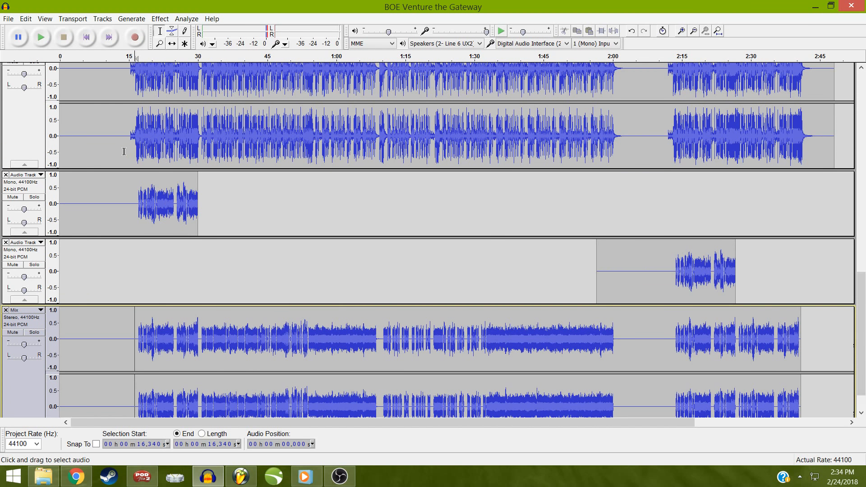
pyautogui.click(127, 150)
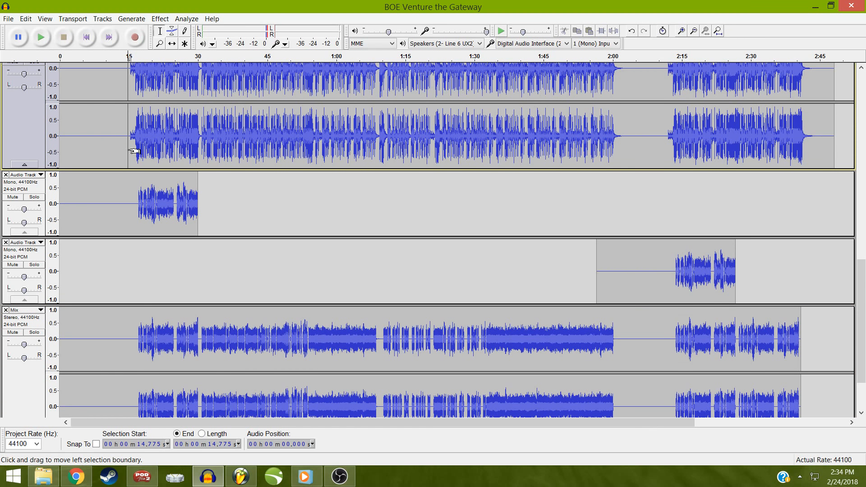
pyautogui.scroll(1, 134, 151)
pyautogui.press('space')
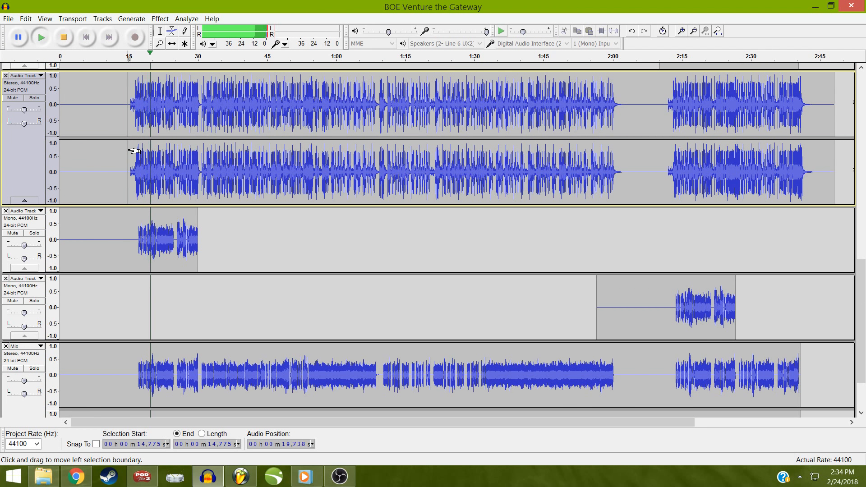
pyautogui.press('space')
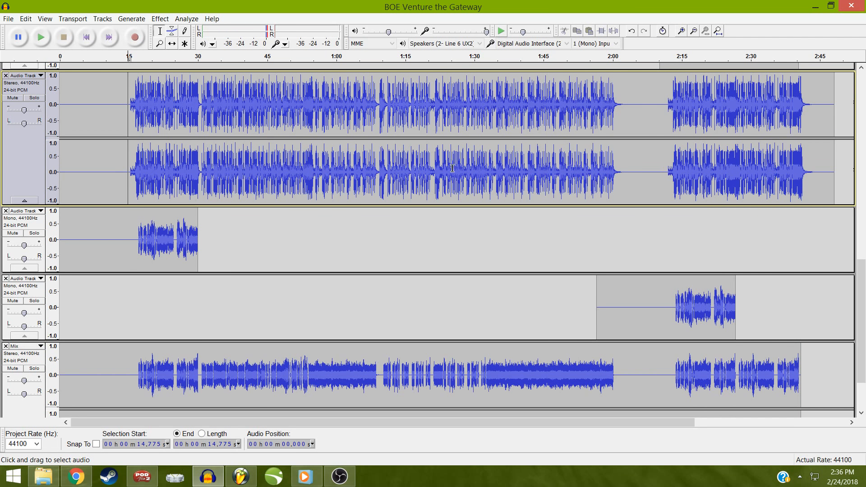
# Examine the mono Audio Tracks and the higher Mix tracks, checking where the mono Mix part begins near 0:30
pyautogui.click(40, 293)
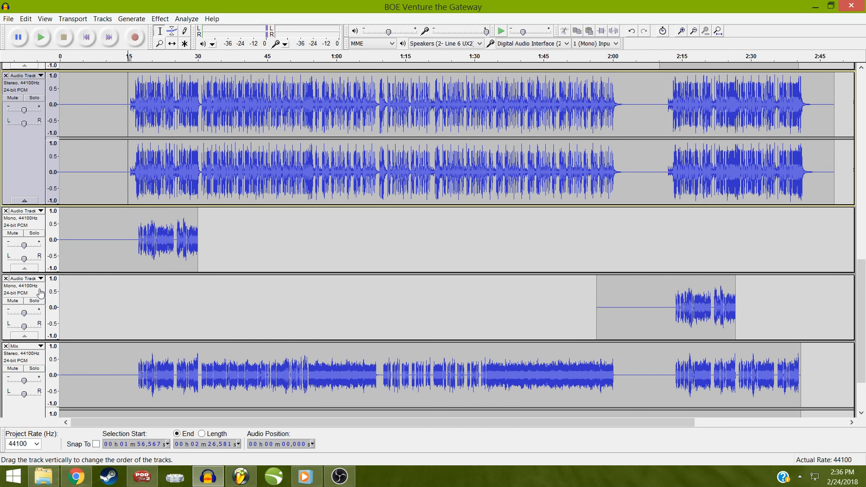
pyautogui.keyDown('shift'); pyautogui.click(30, 222); pyautogui.keyUp('shift')
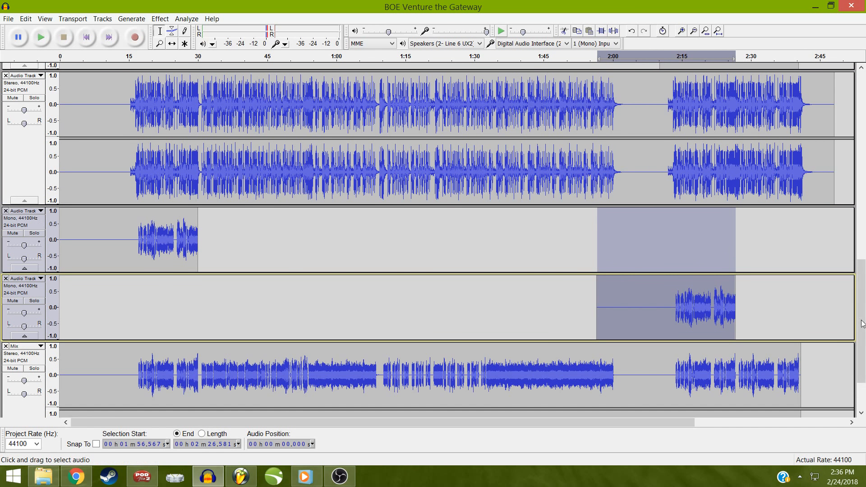
pyautogui.moveTo(861, 324); pyautogui.dragTo(856, 219)
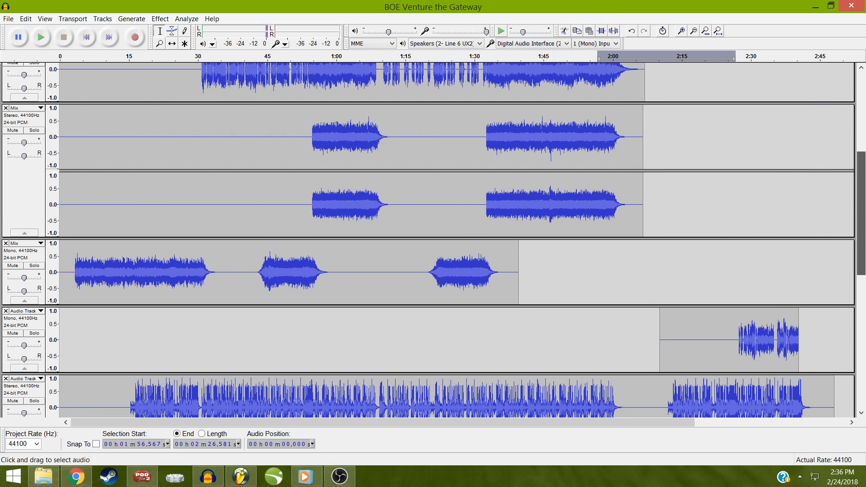
pyautogui.hotkey('alt', 'Tab')
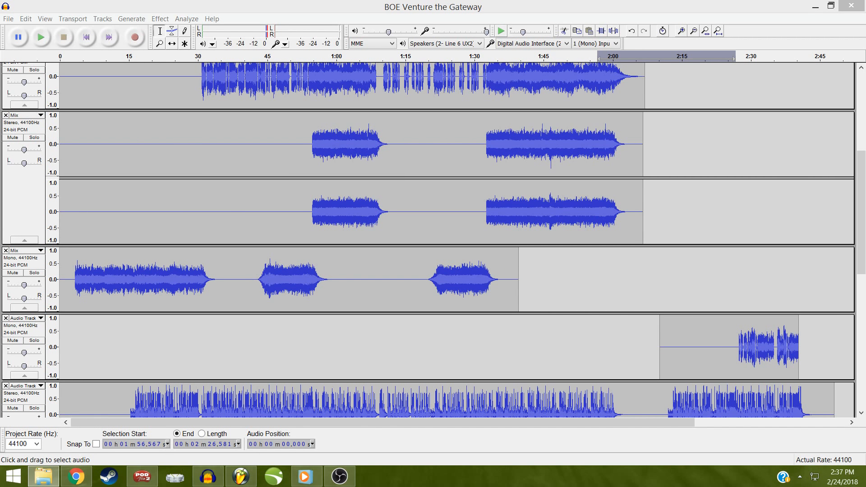
pyautogui.click(575, 11)
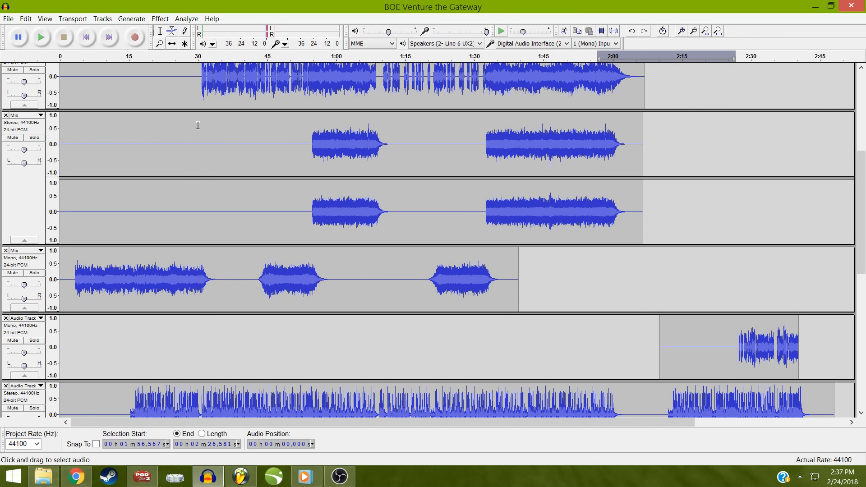
pyautogui.click(203, 144)
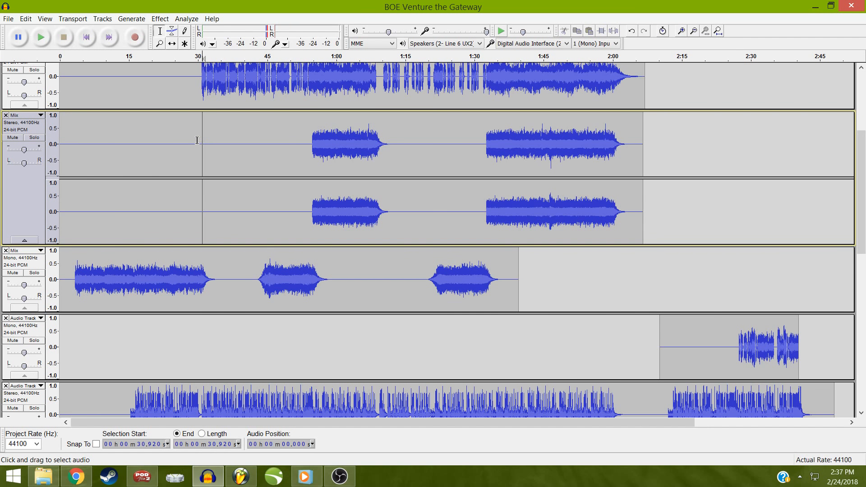
pyautogui.scroll(2, 28, 63)
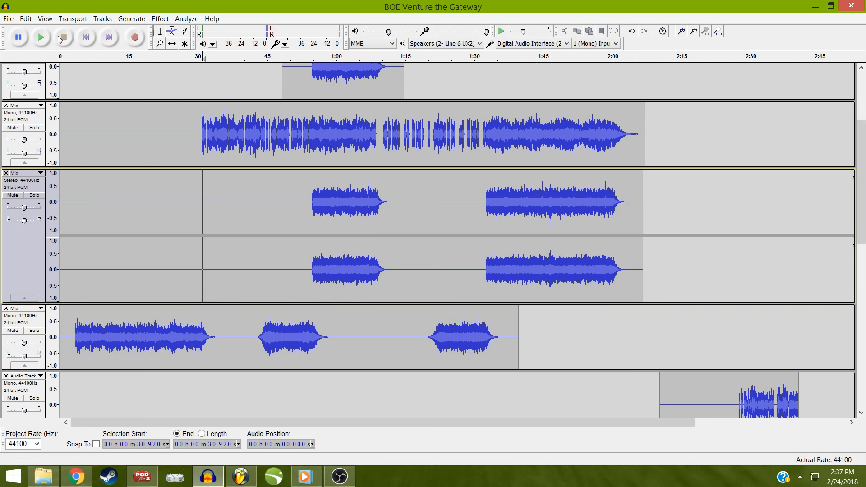
pyautogui.scroll(1, 64, 48)
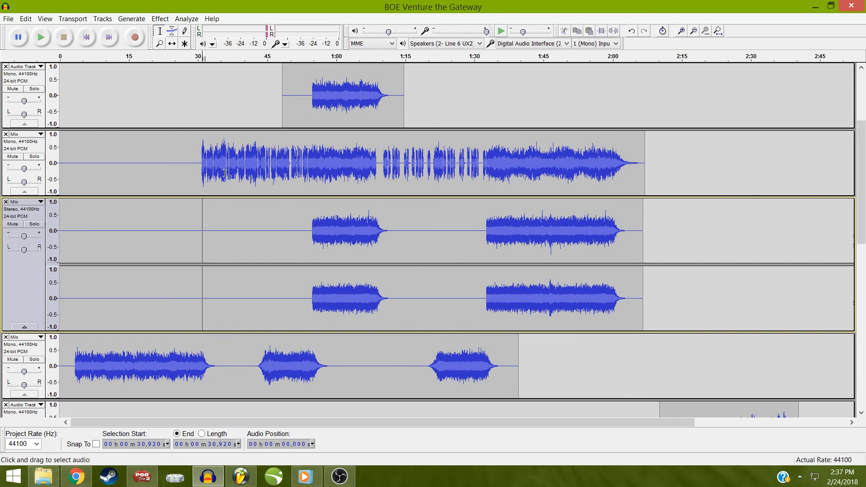
pyautogui.click(200, 174)
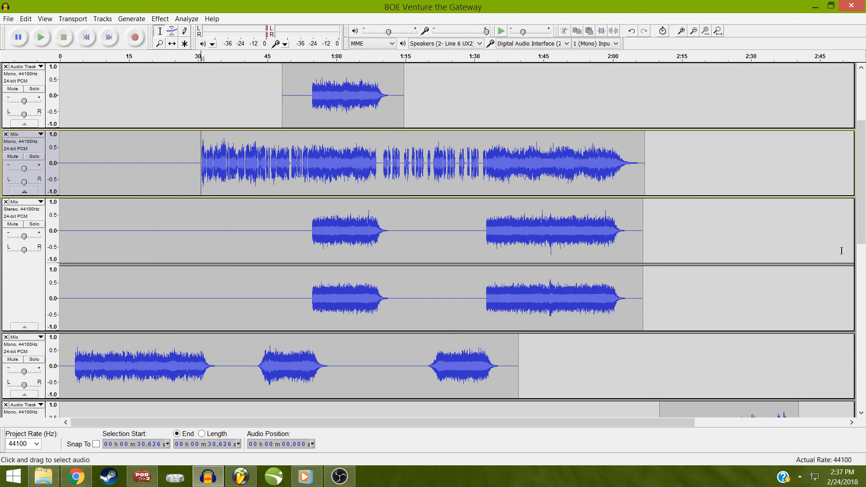
# Duplicate the topmost mono Audio Track's clip spanning 1:30.670 to 2:05.602 and clear the selection
pyautogui.moveTo(861, 201); pyautogui.dragTo(861, 129)
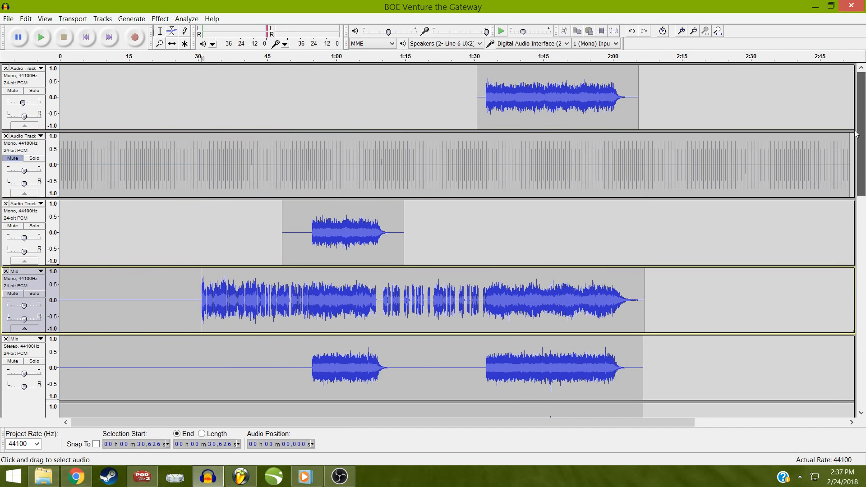
pyautogui.click(25, 82)
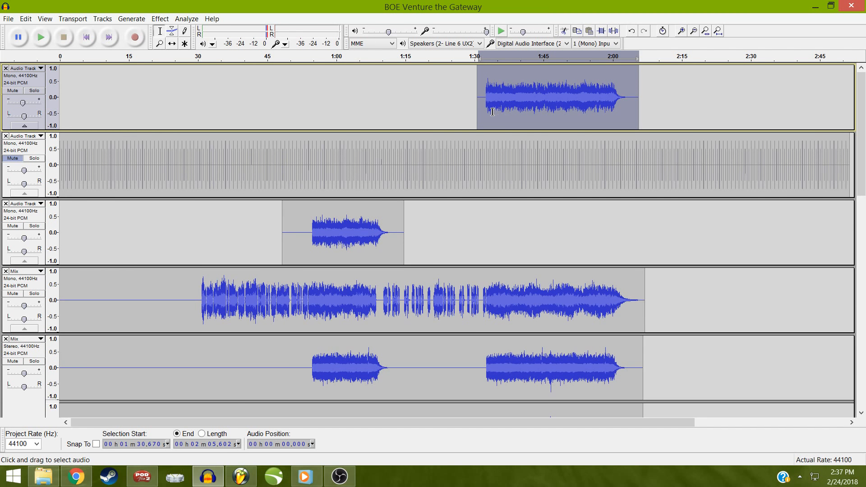
pyautogui.click(519, 171)
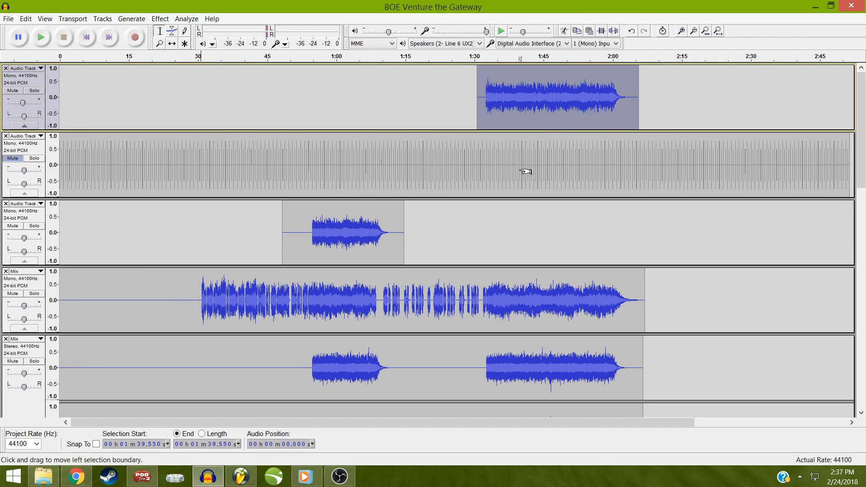
pyautogui.click(519, 170)
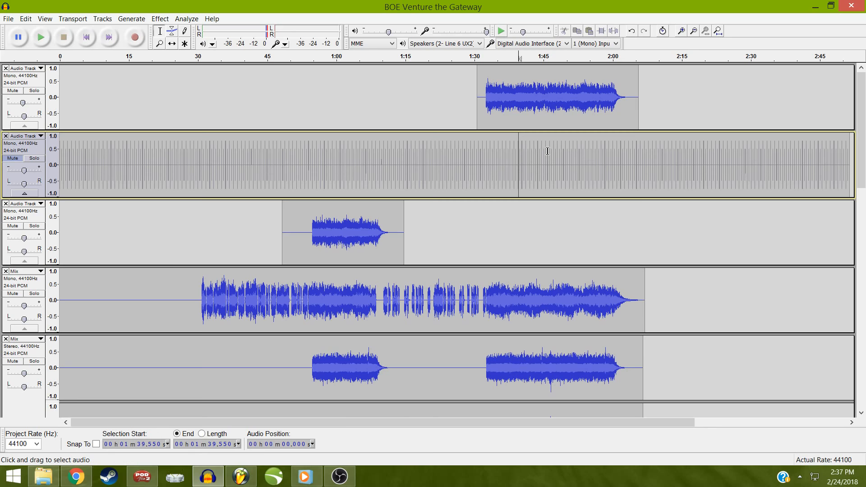
# Shift the duplicated mono clip at the end of the track list to start at about 2:11, aligned with the Mix's final section
pyautogui.scroll(-4, 805, 250)
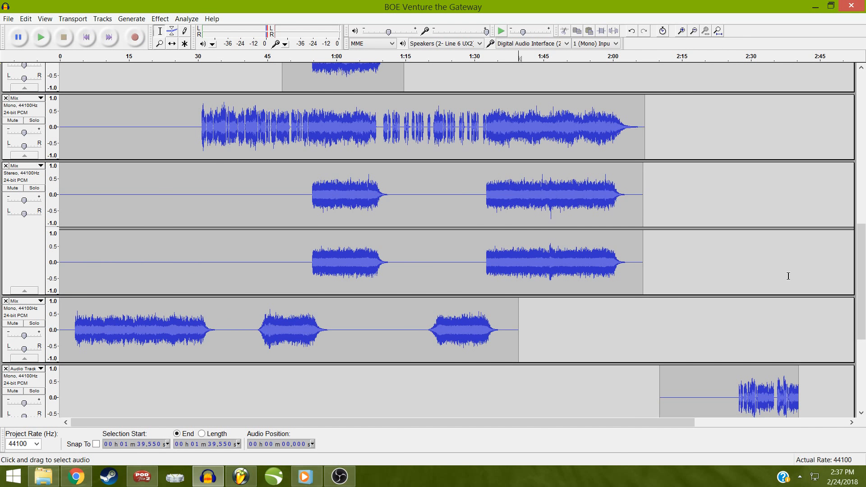
pyautogui.scroll(-7, 788, 276)
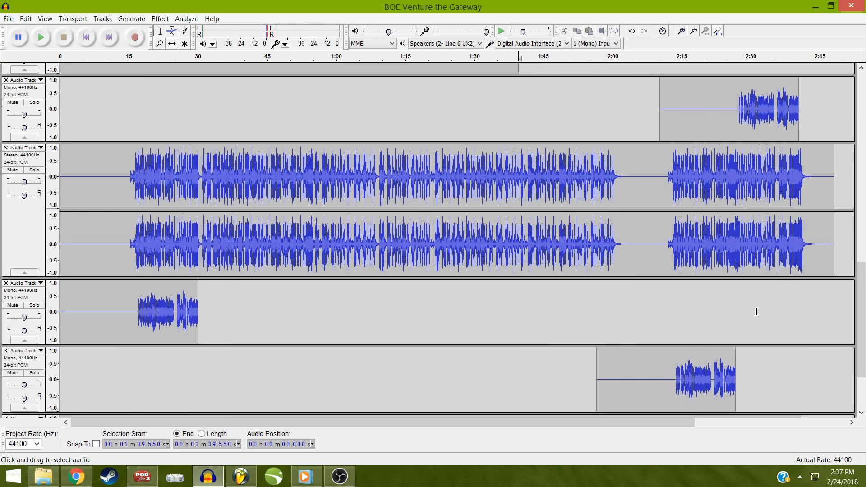
pyautogui.scroll(-3, 757, 311)
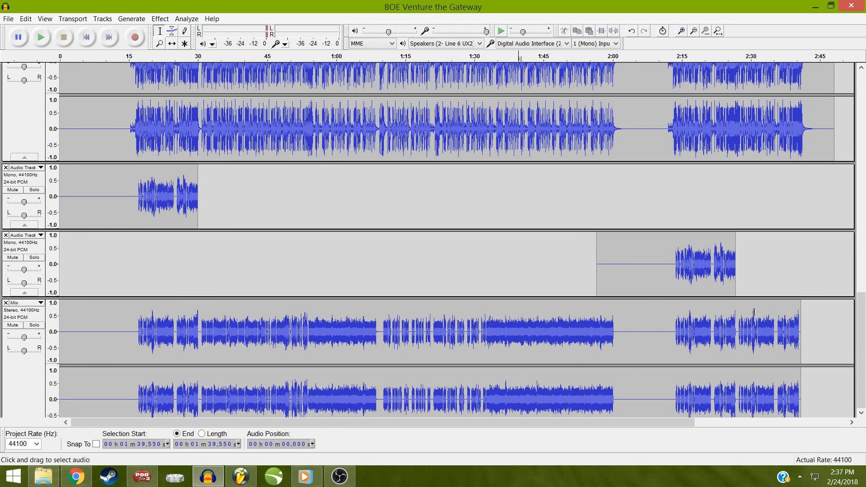
pyautogui.scroll(-3, 756, 312)
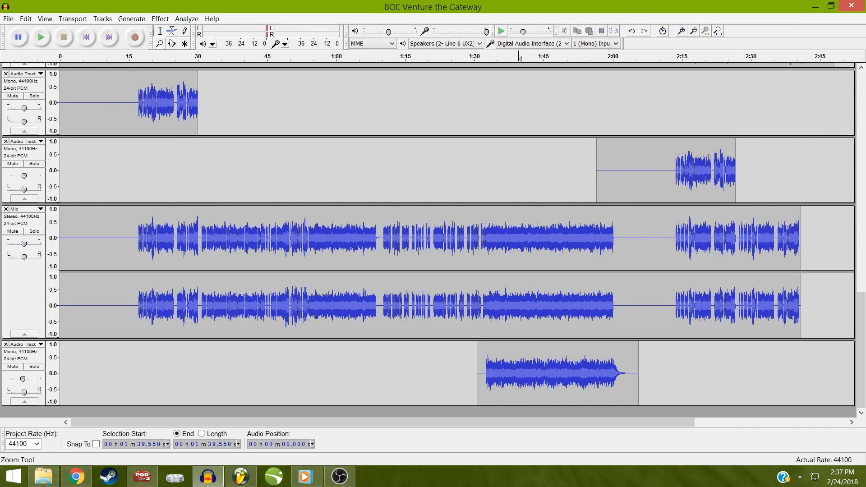
pyautogui.click(172, 43)
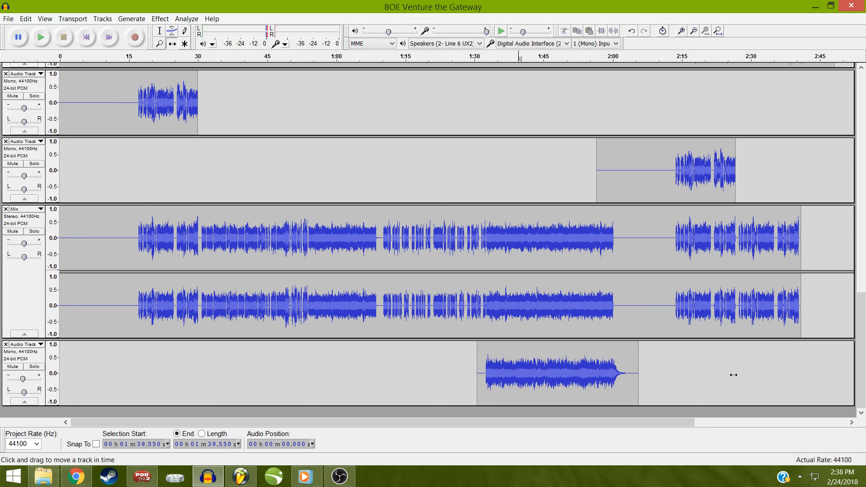
pyautogui.moveTo(551, 370); pyautogui.dragTo(739, 370)
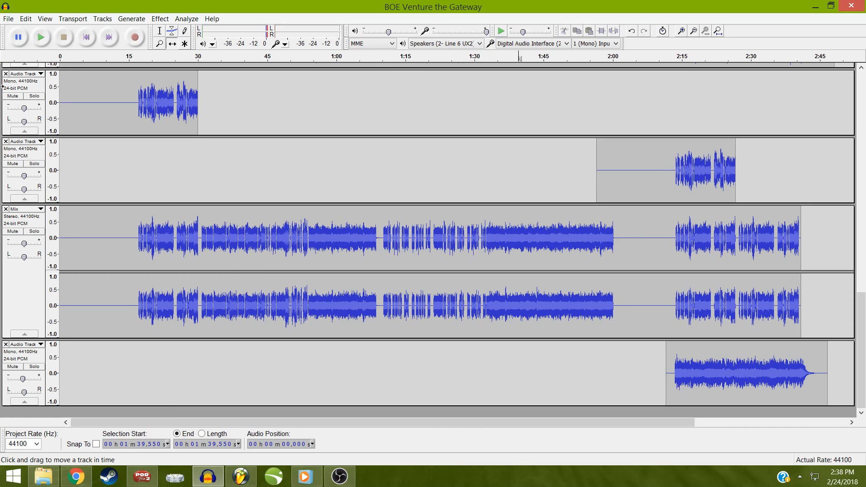
# Move the duplicated mono track up above the Mix and the two short mono tracks, directly beneath the full-length stereo Audio Track
pyautogui.click(39, 209)
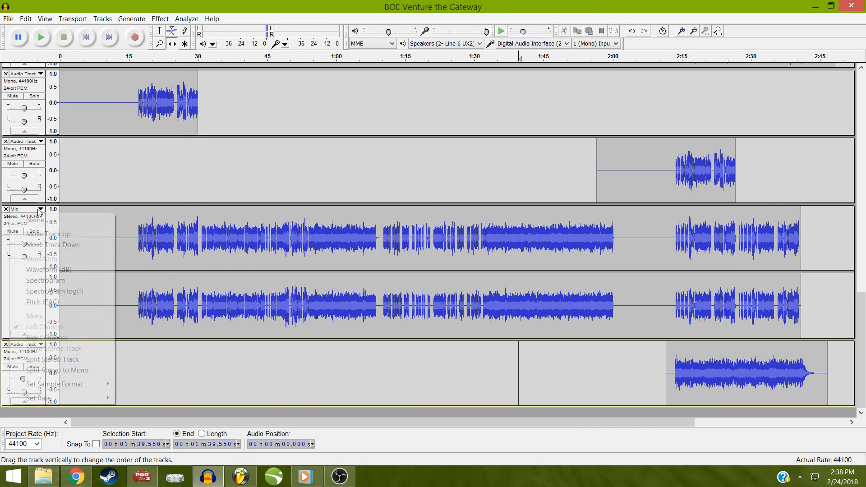
pyautogui.click(41, 209)
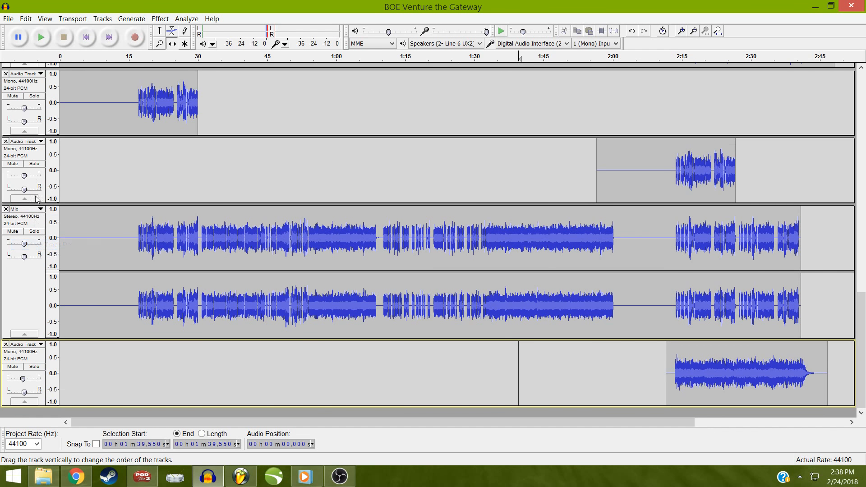
pyautogui.click(41, 143)
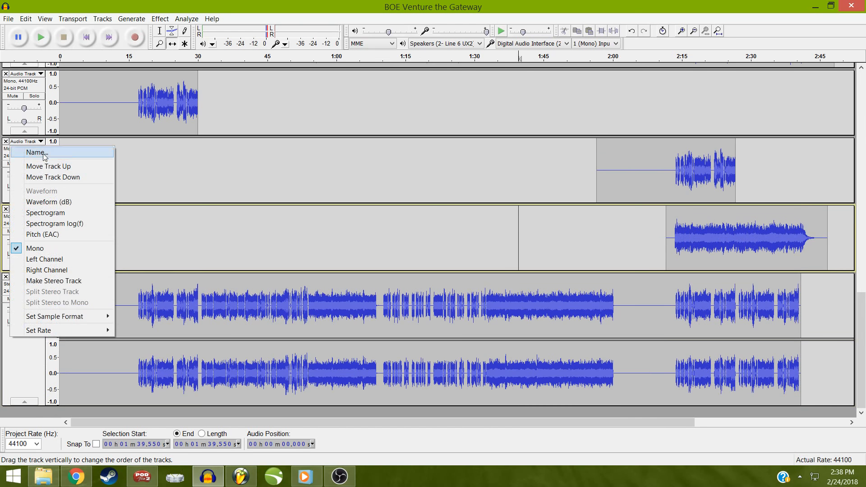
pyautogui.click(33, 176)
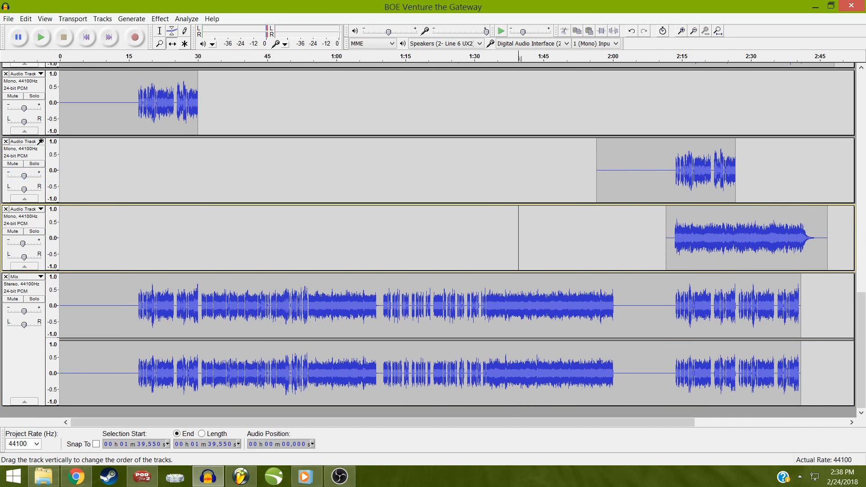
pyautogui.click(39, 76)
pyautogui.click(49, 110)
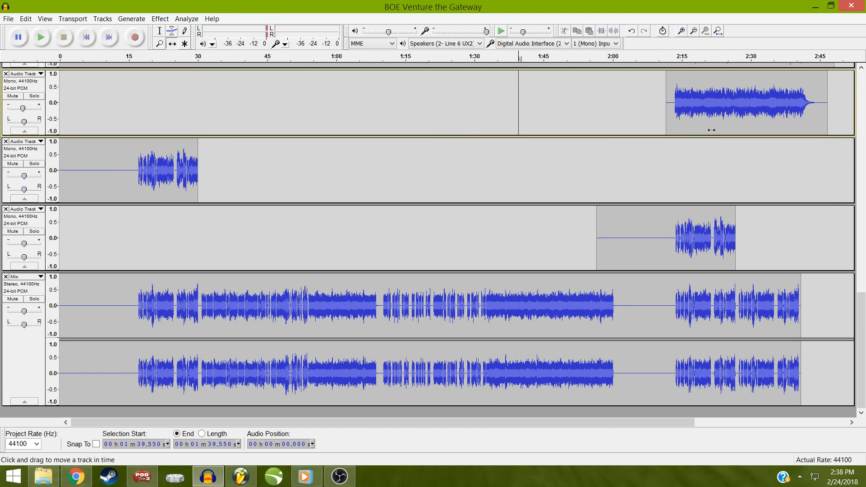
# Shift the duplicated mono clip slightly later so its sound starts at about 2:13.70, matched against the stereo Audio Track above
pyautogui.moveTo(861, 297); pyautogui.dragTo(861, 233)
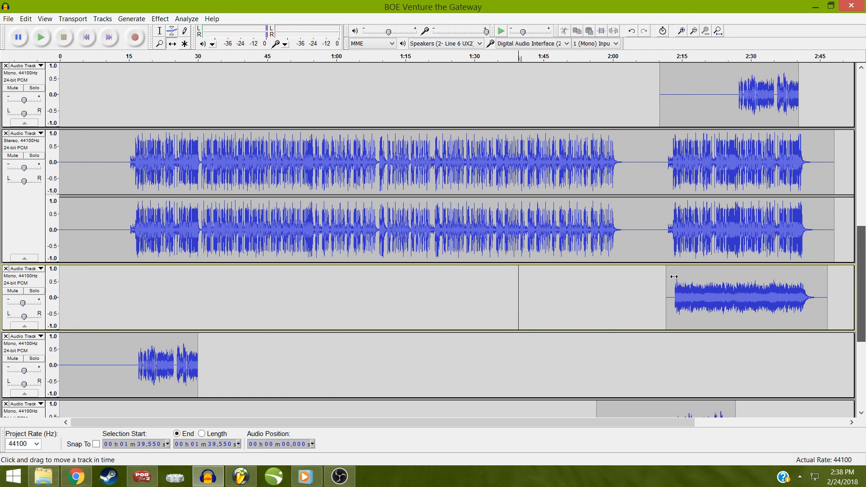
pyautogui.press('F1')
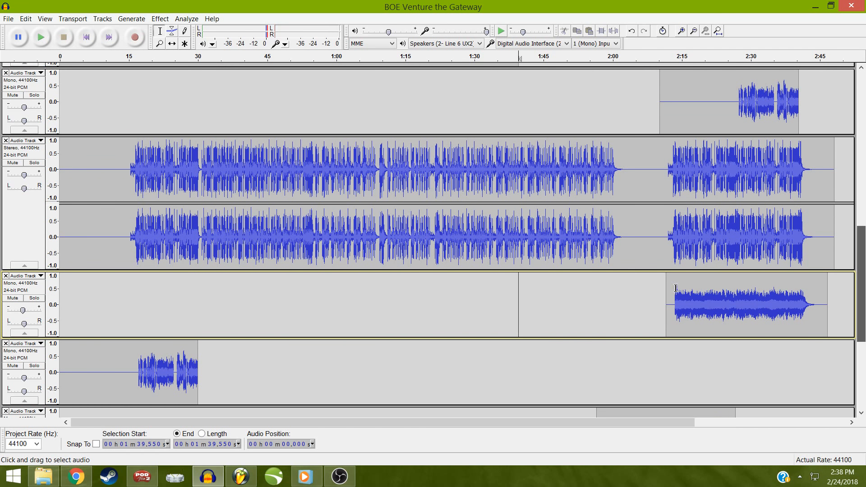
pyautogui.click(675, 302)
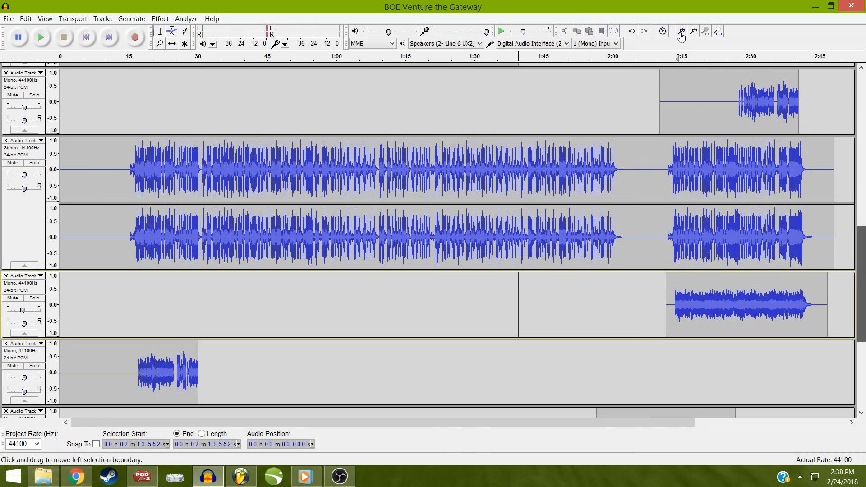
pyautogui.click(682, 36)
pyautogui.click(681, 36)
pyautogui.click(682, 36)
pyautogui.click(682, 36)
pyautogui.click(681, 36)
pyautogui.click(681, 36)
pyautogui.click(681, 36)
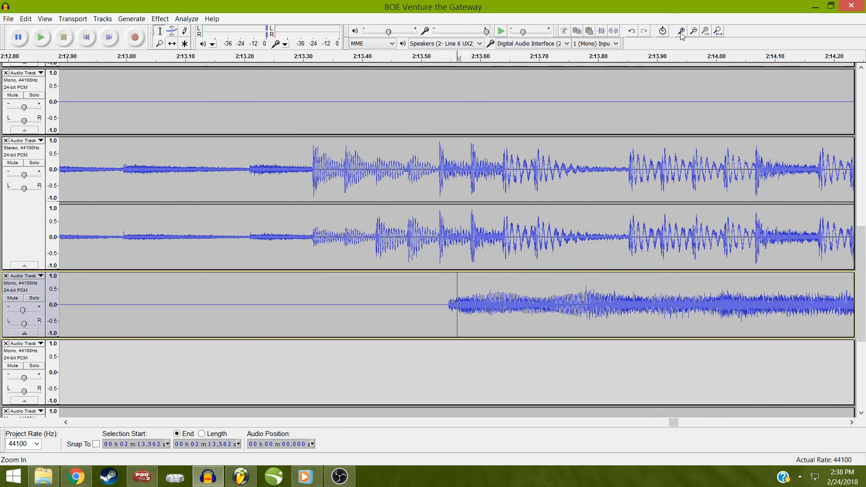
pyautogui.click(690, 33)
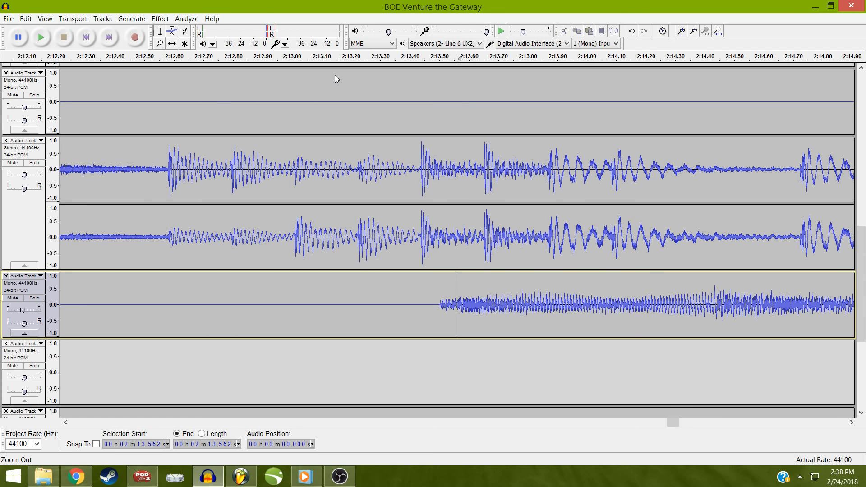
pyautogui.click(172, 43)
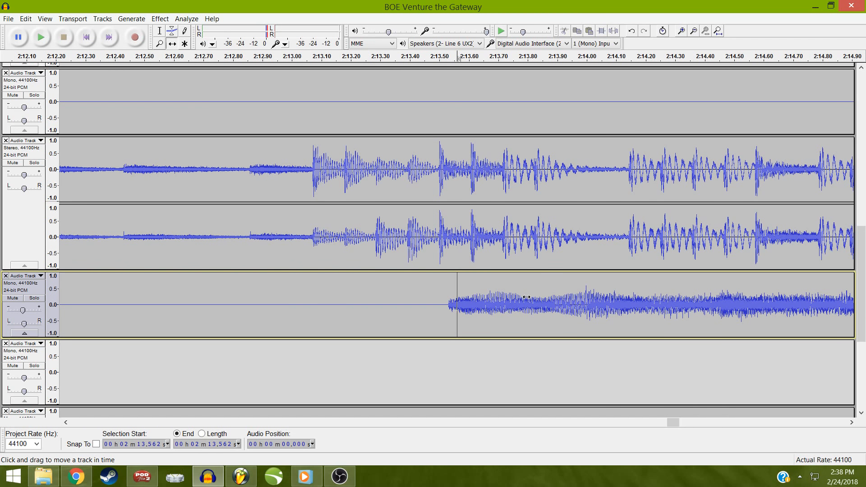
pyautogui.moveTo(526, 298); pyautogui.dragTo(571, 295)
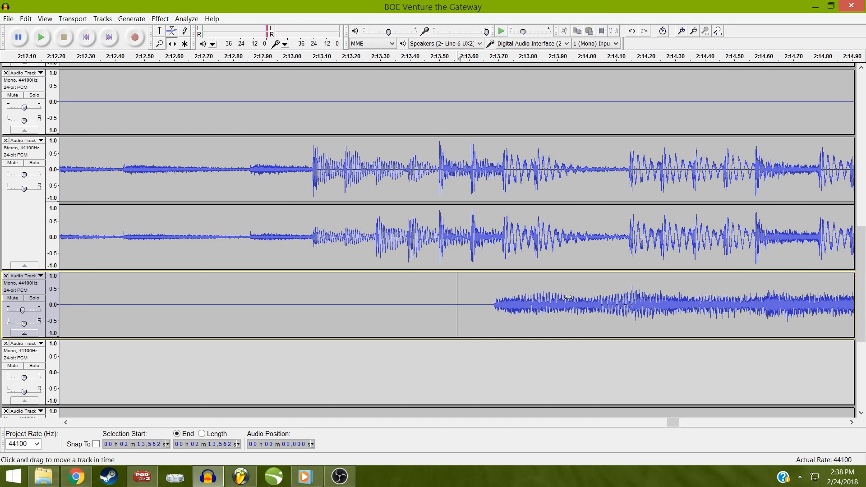
pyautogui.moveTo(572, 298)
pyautogui.mouseDown()
pyautogui.moveTo(583, 297)
pyautogui.moveTo(569, 300)
pyautogui.mouseUp()
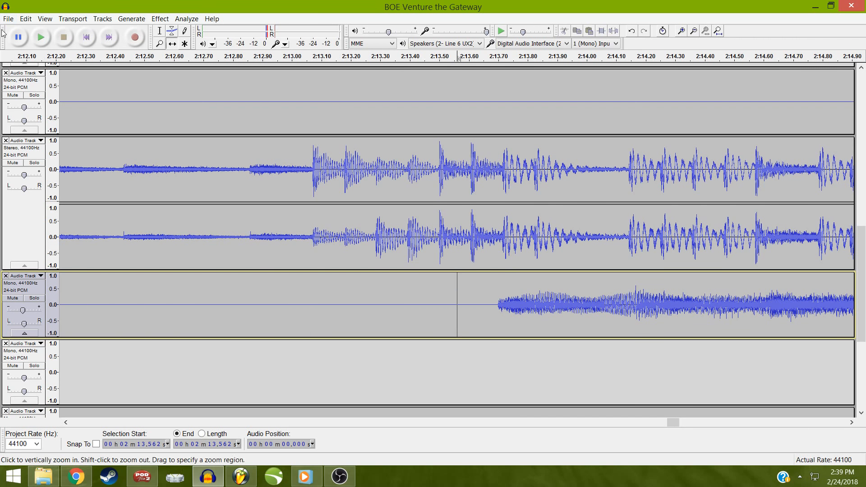
# Examine how the shifted mono clip lines up with the stereo Audio Track between about 2:08 and 2:19
pyautogui.click(160, 30)
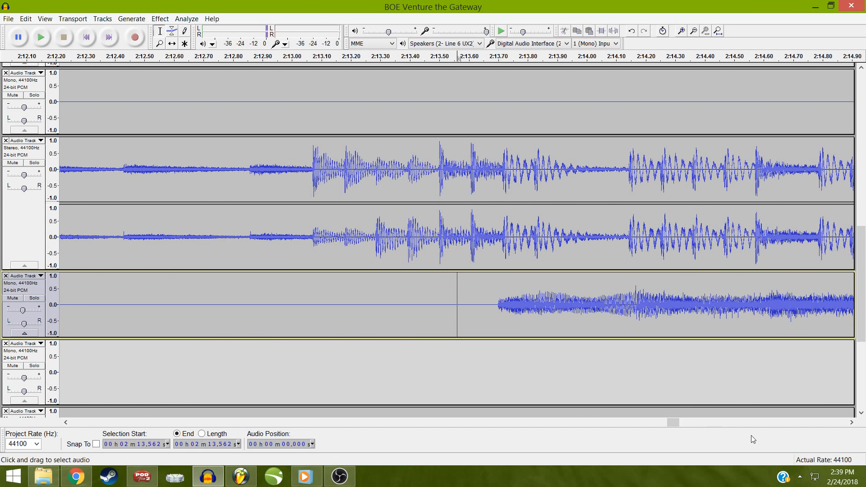
pyautogui.click(743, 422)
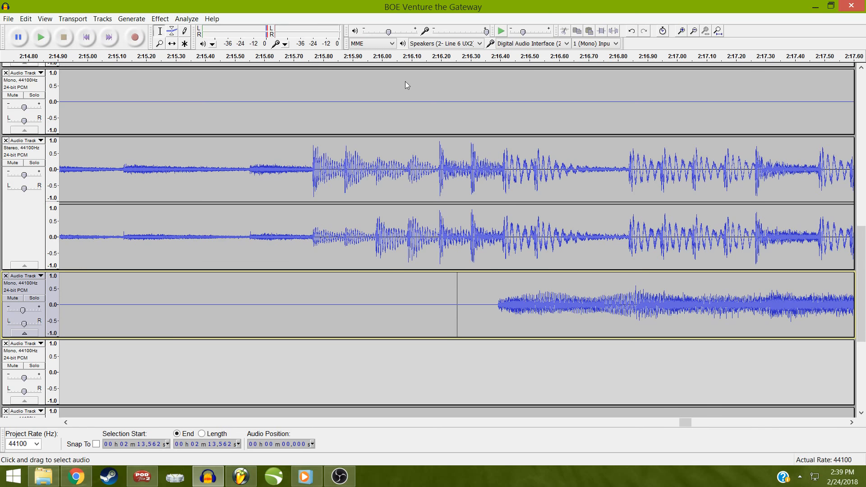
pyautogui.click(172, 44)
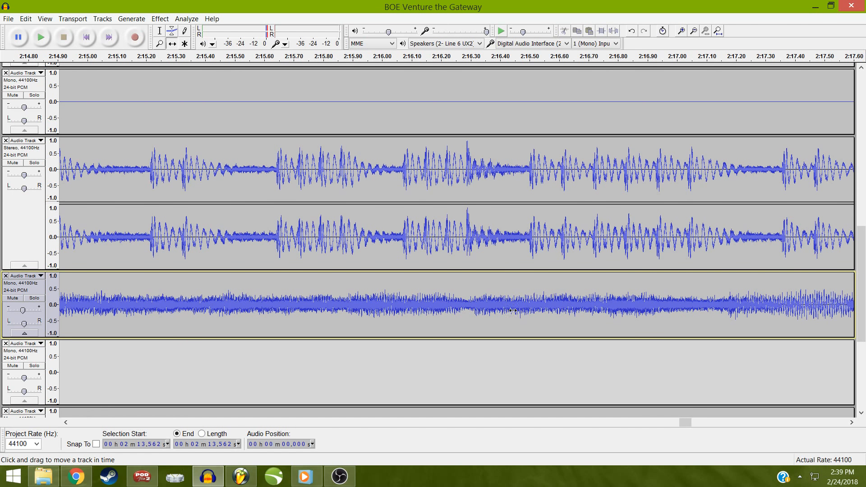
pyautogui.click(718, 30)
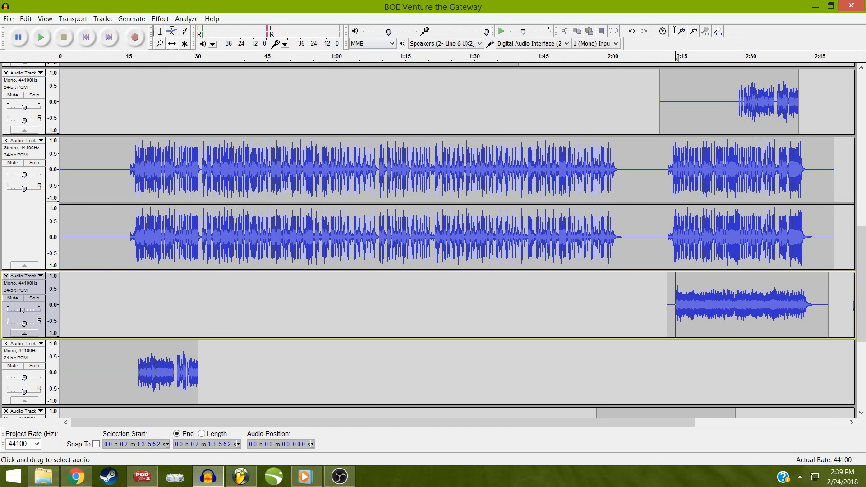
pyautogui.click(680, 30)
pyautogui.click(681, 30)
pyautogui.click(681, 31)
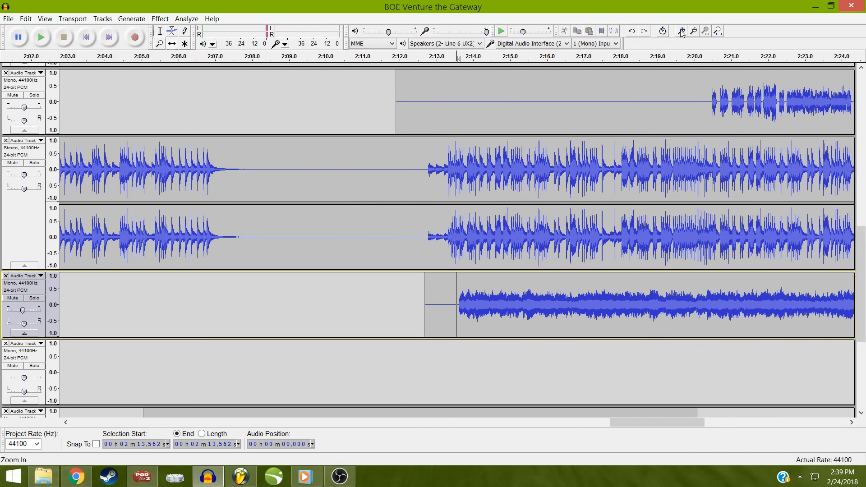
pyautogui.click(681, 31)
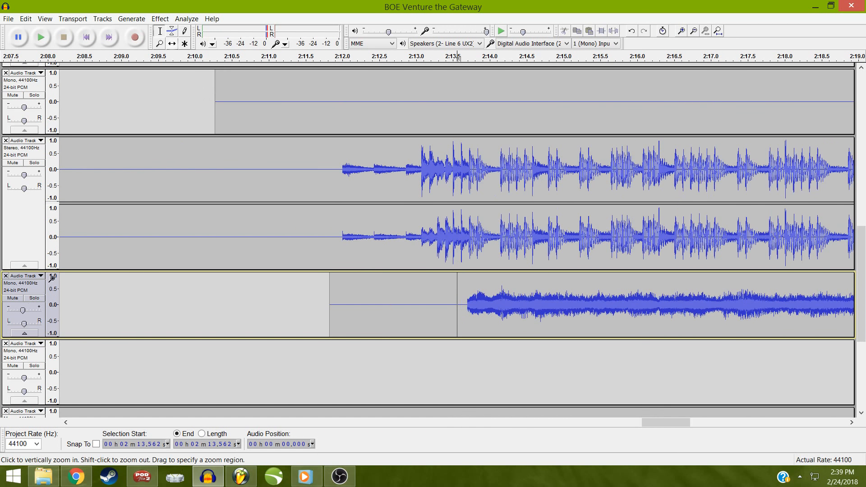
# Solo the stereo Audio Track and the duplicated mono track and play them from 2:13.653 to check their timing
pyautogui.click(35, 298)
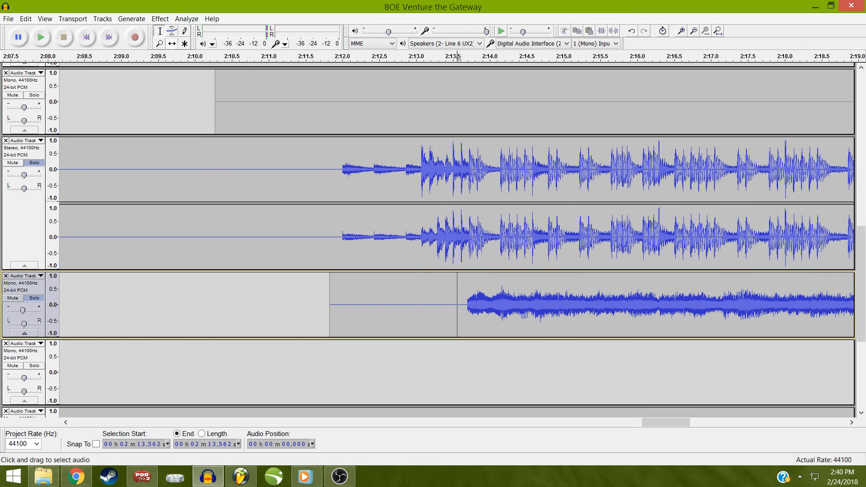
pyautogui.hotkey('alt', 'Tab')
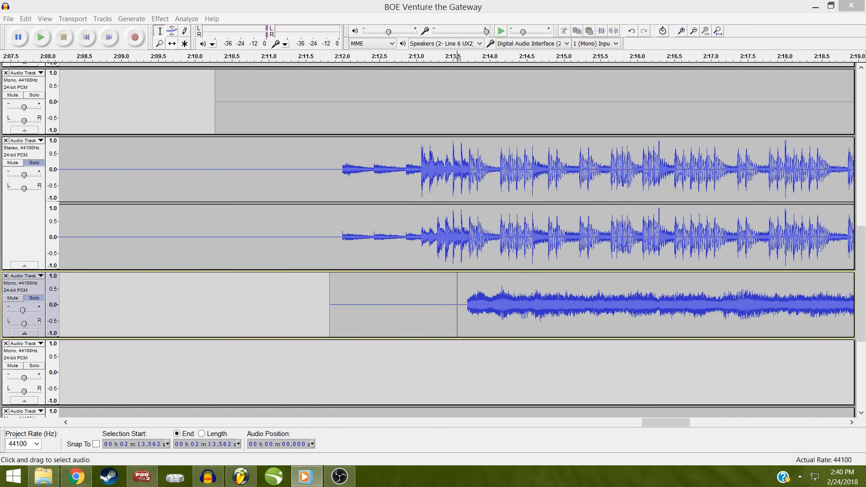
pyautogui.click(465, 250)
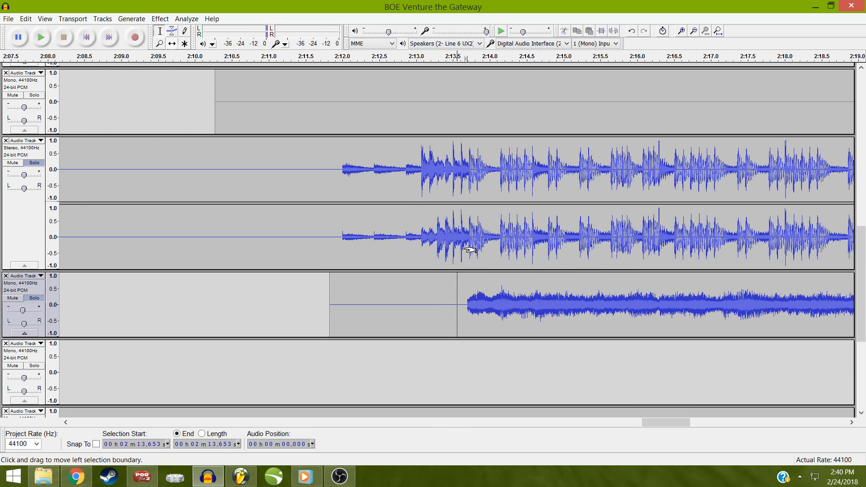
pyautogui.click(465, 249)
pyautogui.press('space')
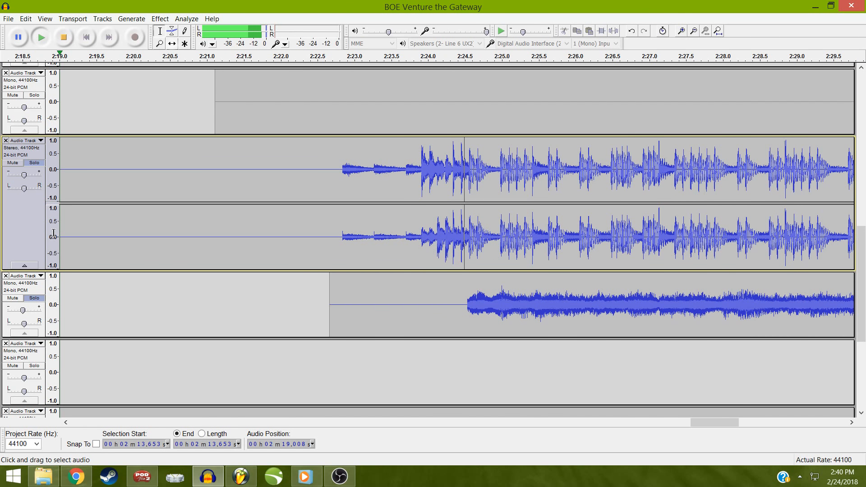
pyautogui.press('space')
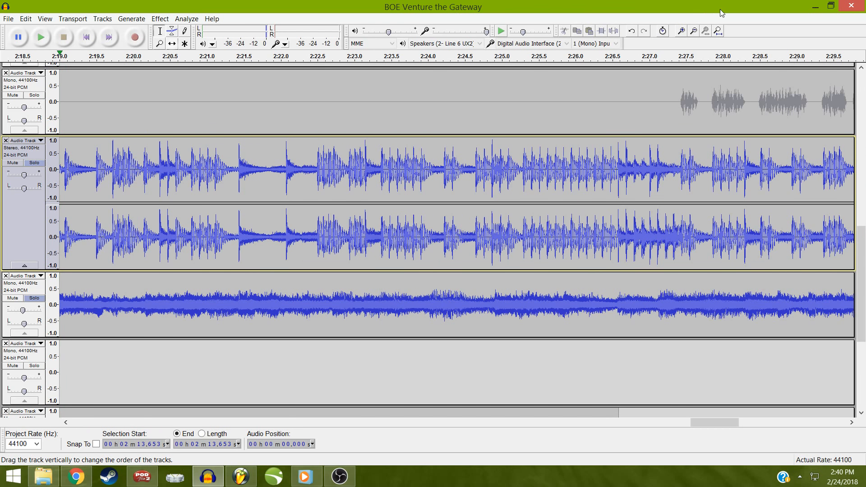
# Place the cursor at 2:11.836 and compare the start of the mono clip with the stereo track's final section
pyautogui.click(717, 31)
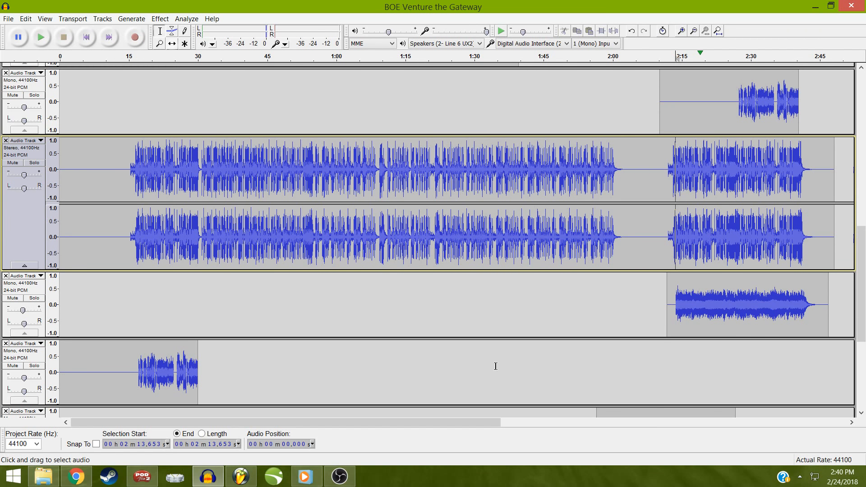
pyautogui.click(668, 240)
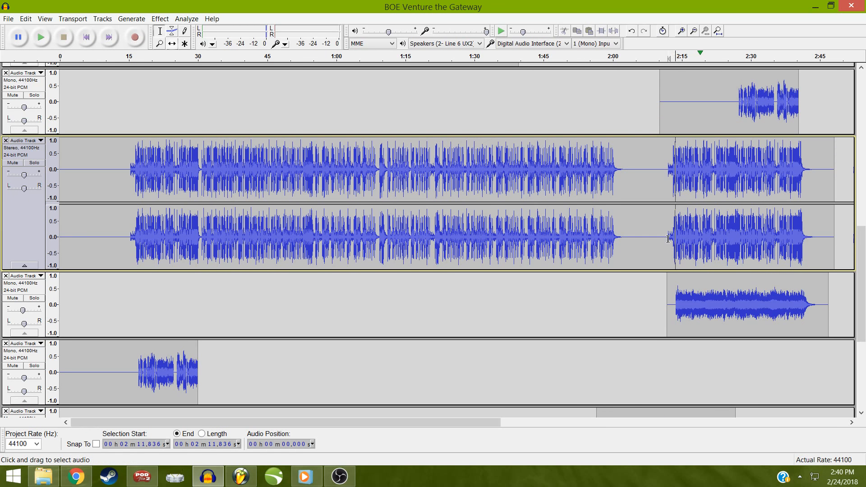
pyautogui.click(681, 31)
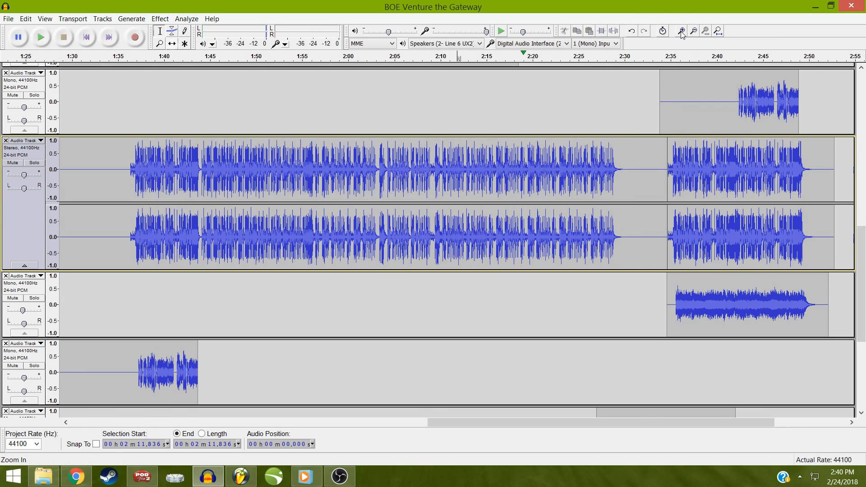
pyautogui.click(681, 31)
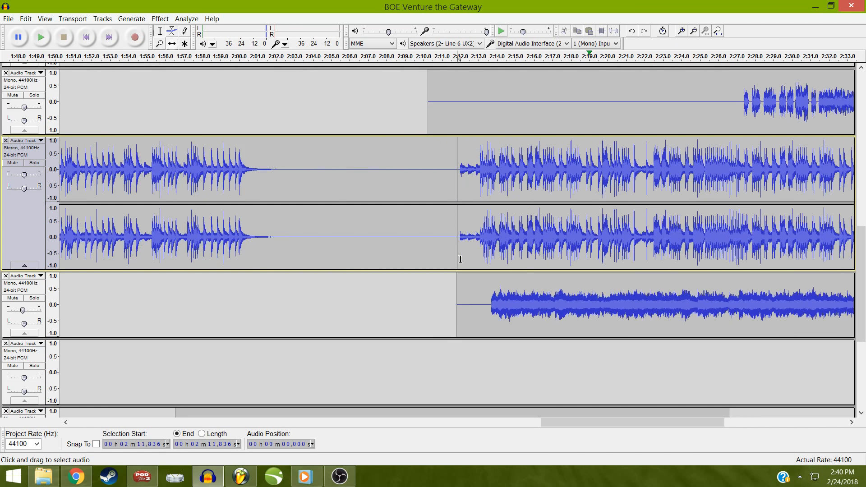
pyautogui.click(718, 31)
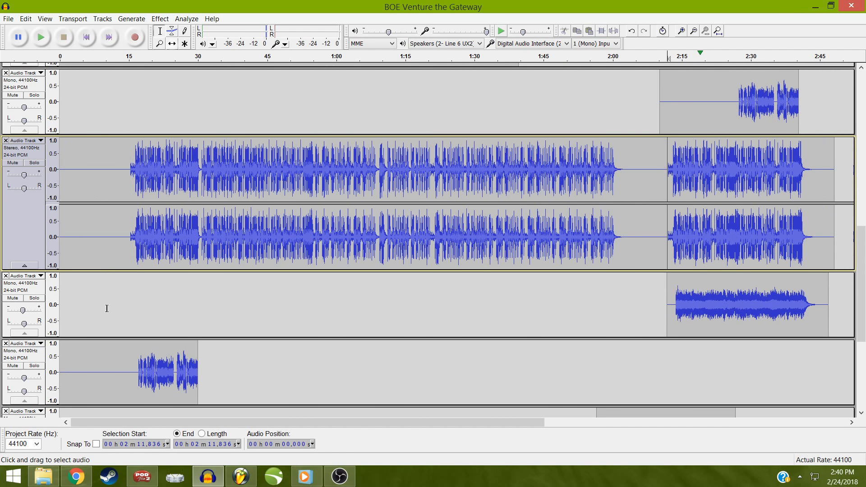
# Select the duplicated mono track's clip and save the project
pyautogui.click(38, 287)
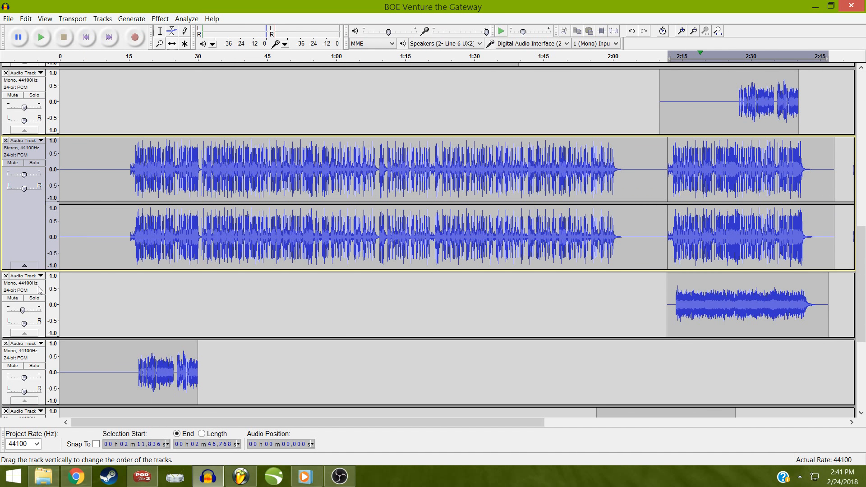
pyautogui.click(7, 21)
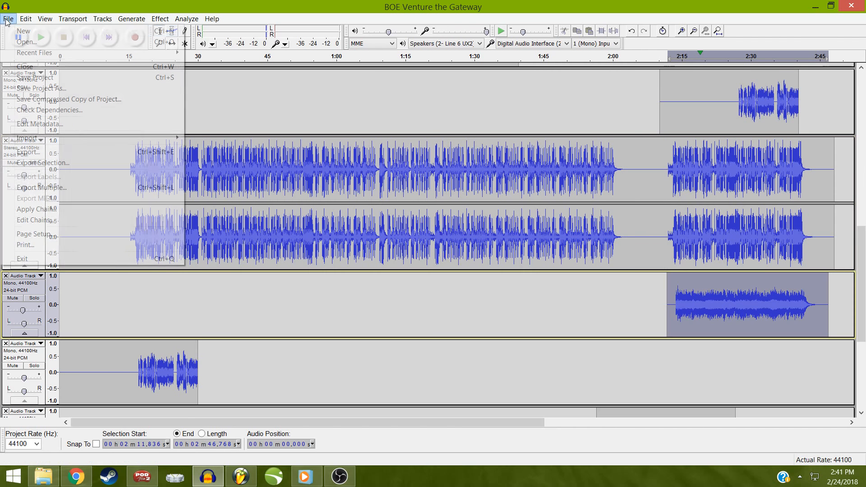
pyautogui.click(22, 83)
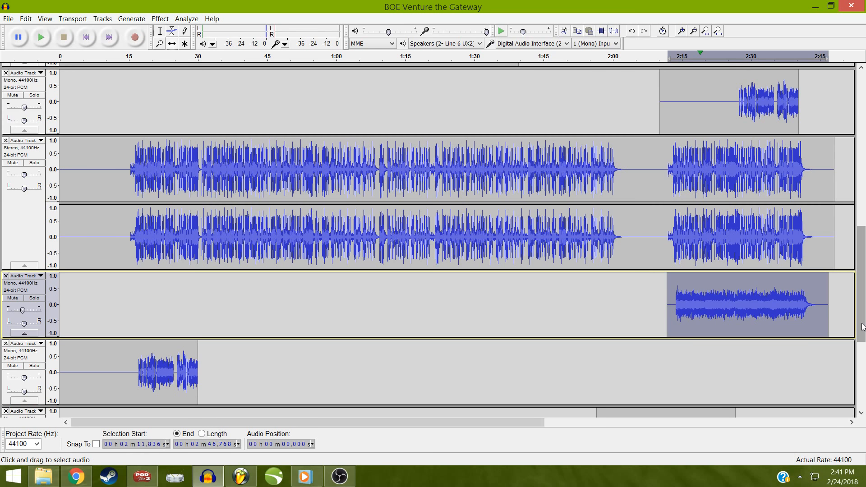
# Add the topmost and third mono Audio Tracks to the selection and set the topmost track's gain to 0 dB
pyautogui.moveTo(862, 280); pyautogui.dragTo(864, 301)
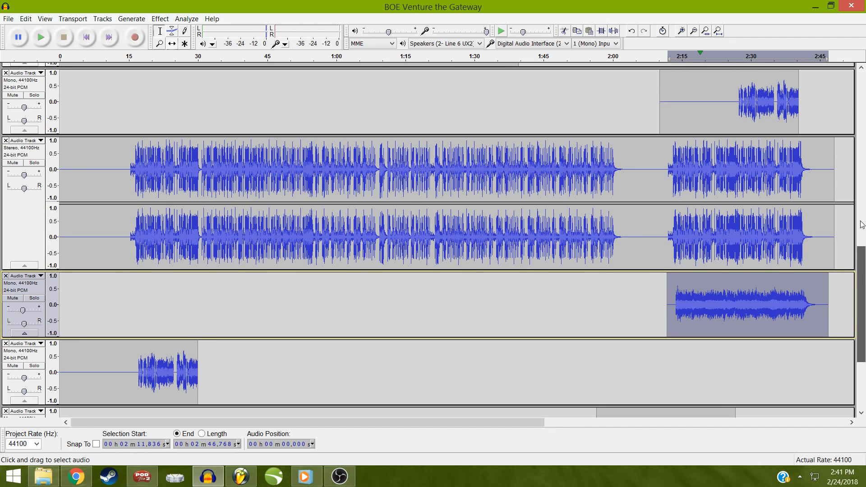
pyautogui.moveTo(861, 221); pyautogui.dragTo(862, 134)
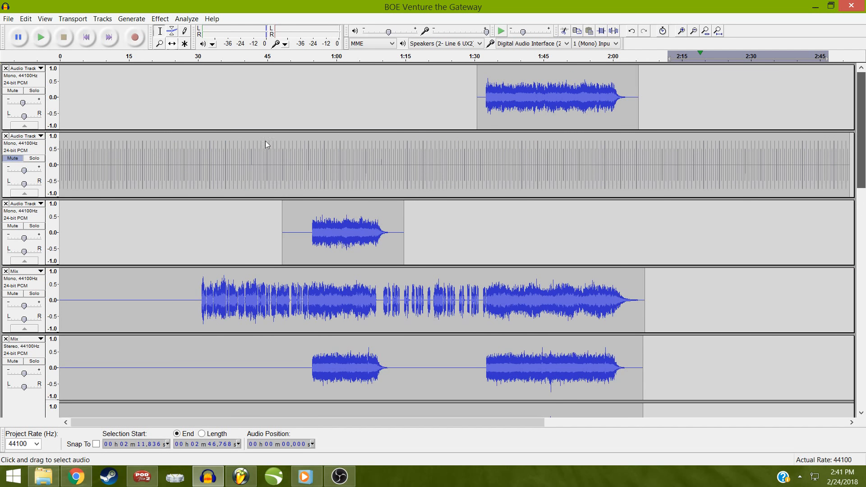
pyautogui.keyDown('shift'); pyautogui.click(42, 84); pyautogui.keyUp('shift')
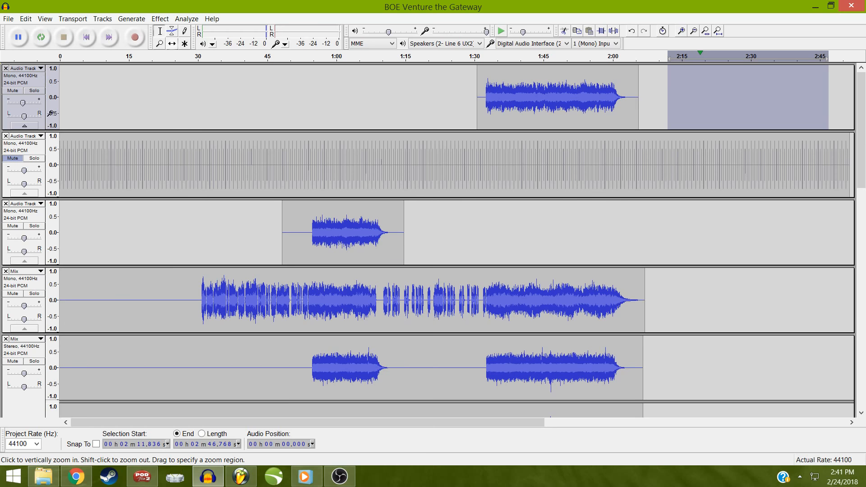
pyautogui.keyDown('ctrl'); pyautogui.click(34, 223); pyautogui.keyUp('ctrl')
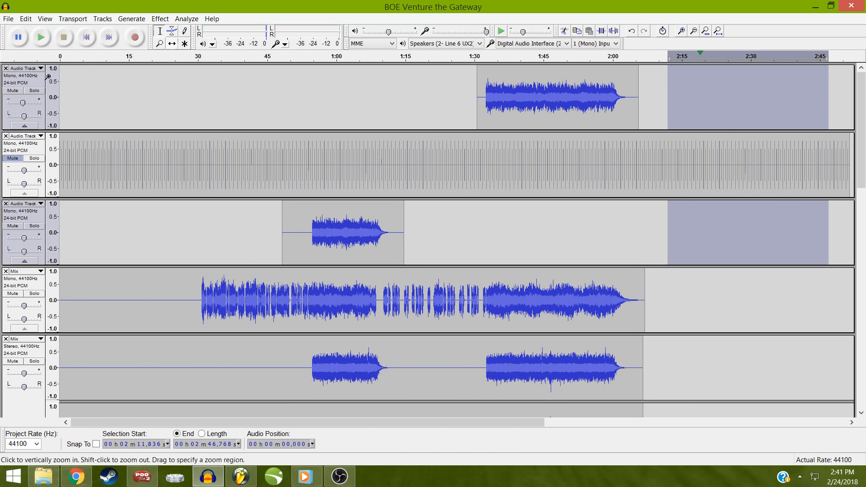
pyautogui.moveTo(24, 104)
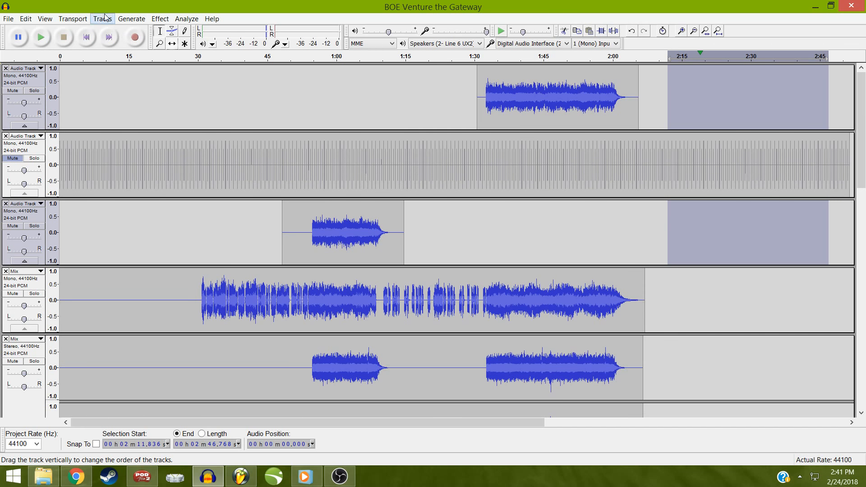
# Mix and render the three selected mono Audio Tracks into a single mono track
pyautogui.moveTo(859, 153); pyautogui.dragTo(850, 341)
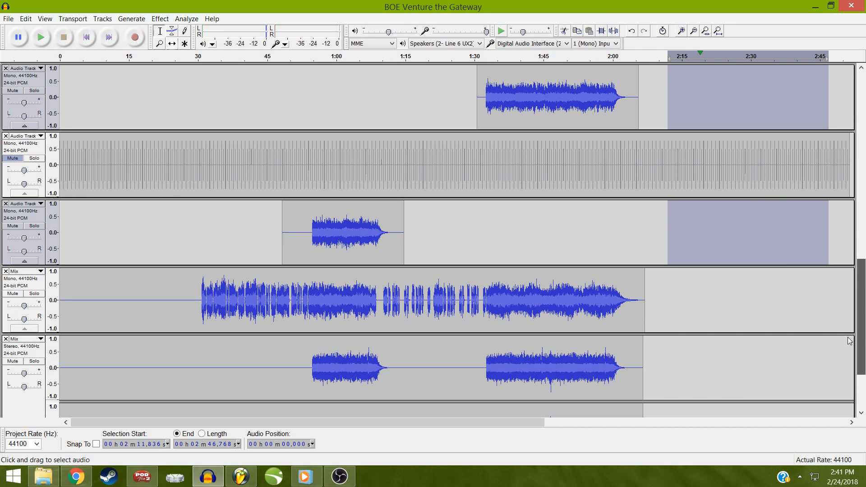
pyautogui.click(860, 379)
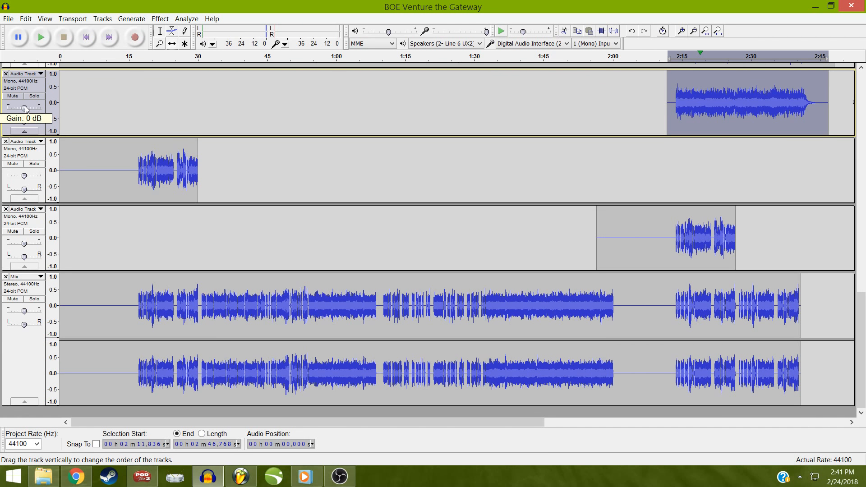
pyautogui.click(103, 19)
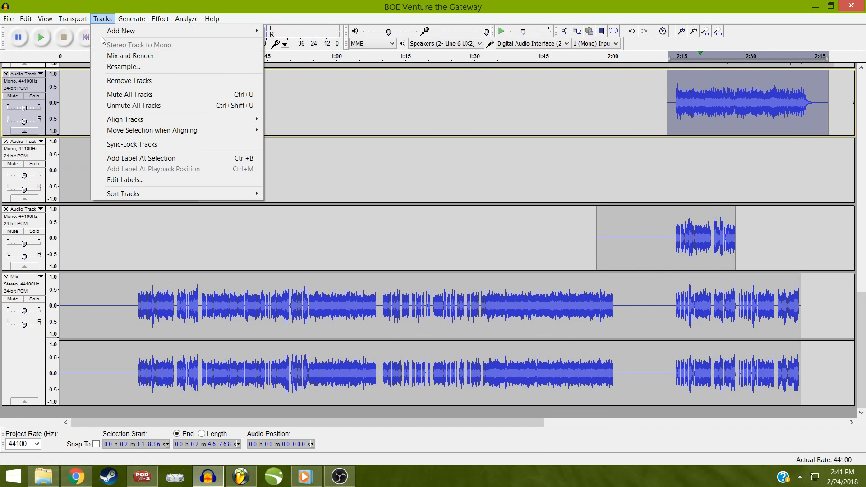
pyautogui.click(104, 57)
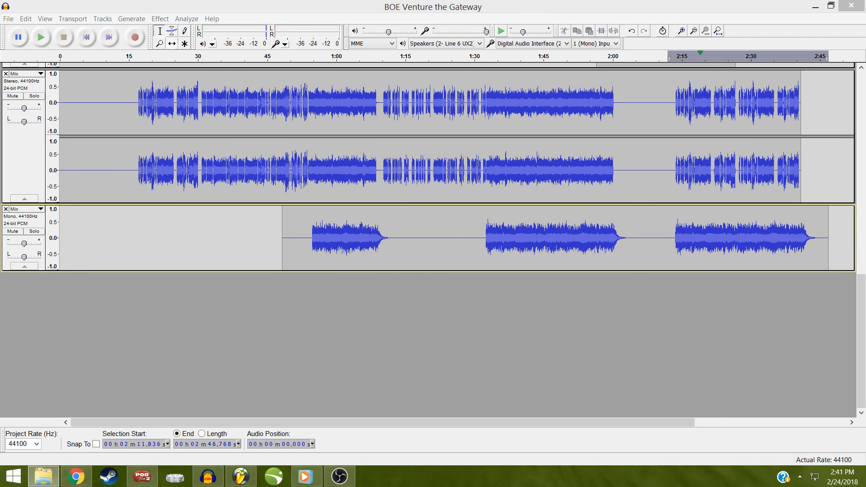
pyautogui.click(427, 7)
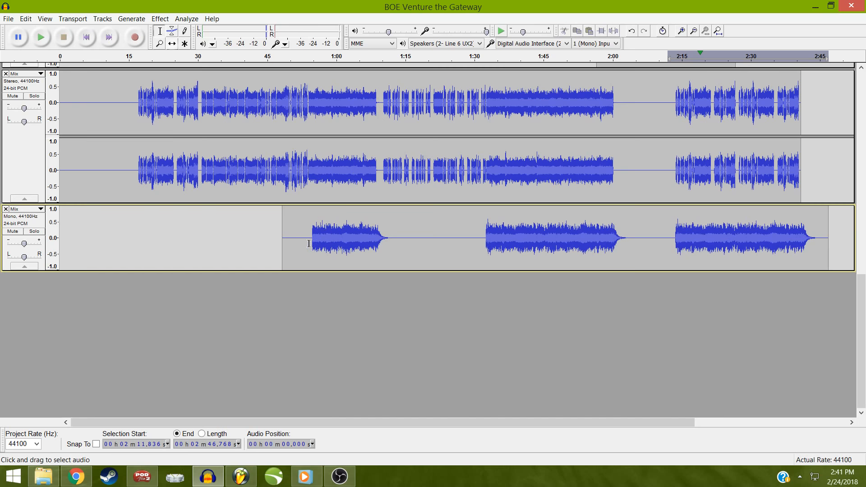
# Generate silence from 0 to 53.816 s at the start of the newly rendered mono Mix track
pyautogui.moveTo(309, 244); pyautogui.dragTo(13, 254)
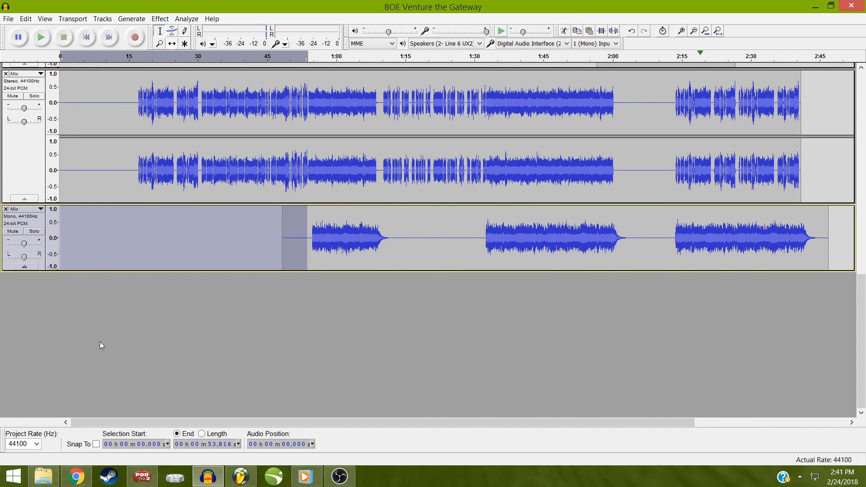
pyautogui.click(132, 19)
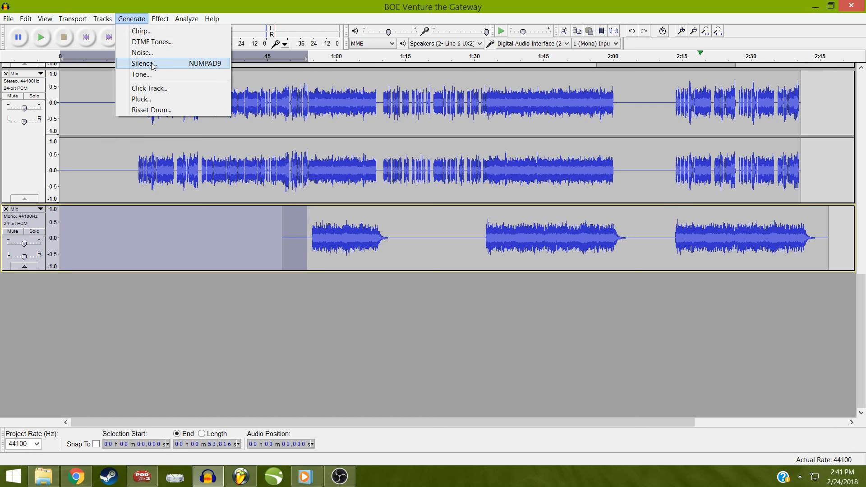
pyautogui.click(143, 64)
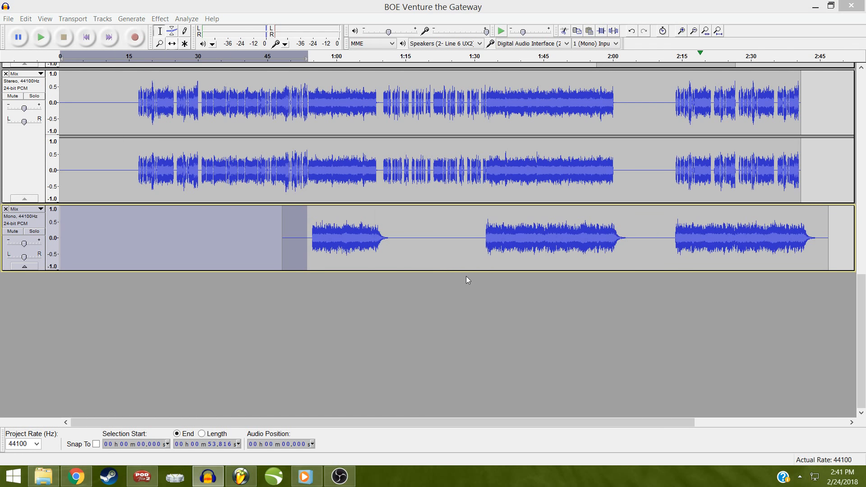
pyautogui.click(422, 254)
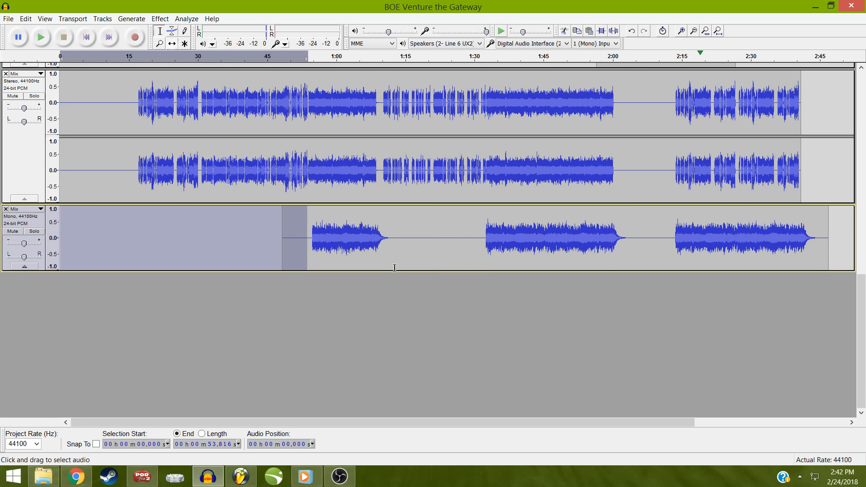
pyautogui.scroll(4, 387, 269)
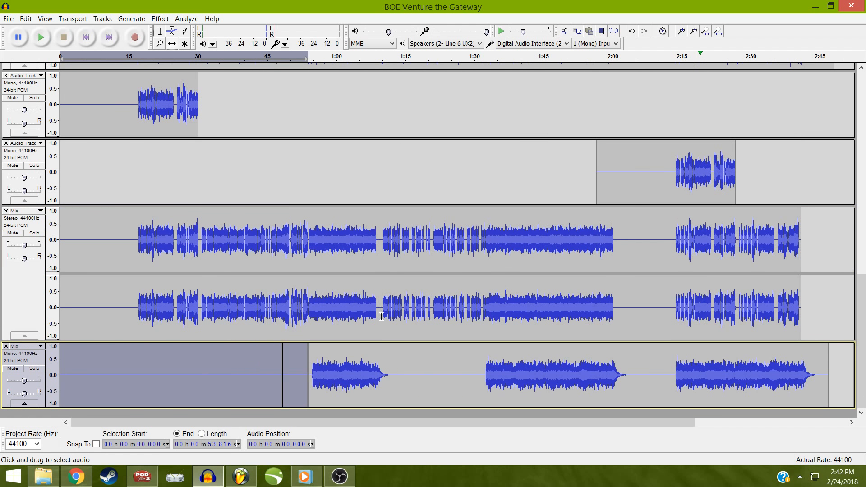
# Select the whole silence-padded mono Mix track and mix and render it into one continuous clip
pyautogui.click(361, 369)
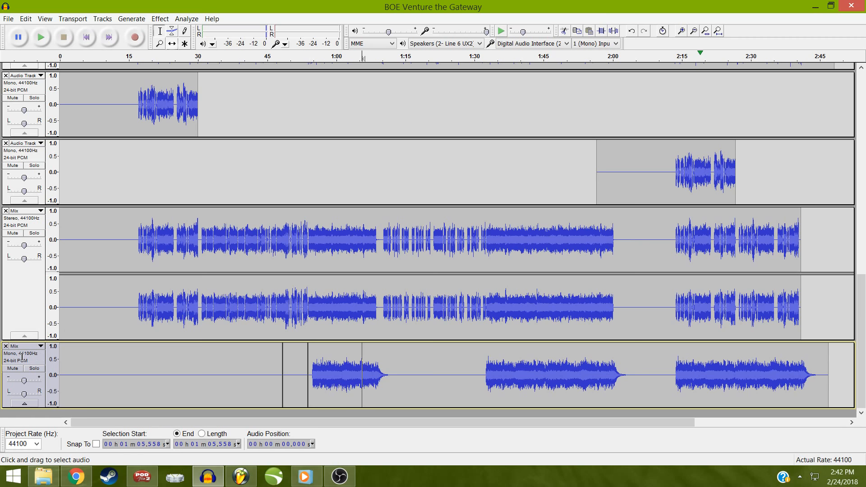
pyautogui.click(7, 311)
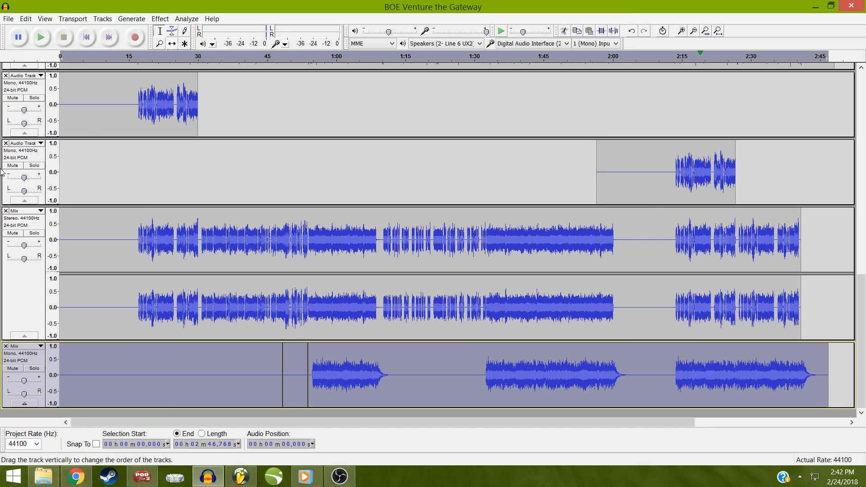
pyautogui.click(109, 17)
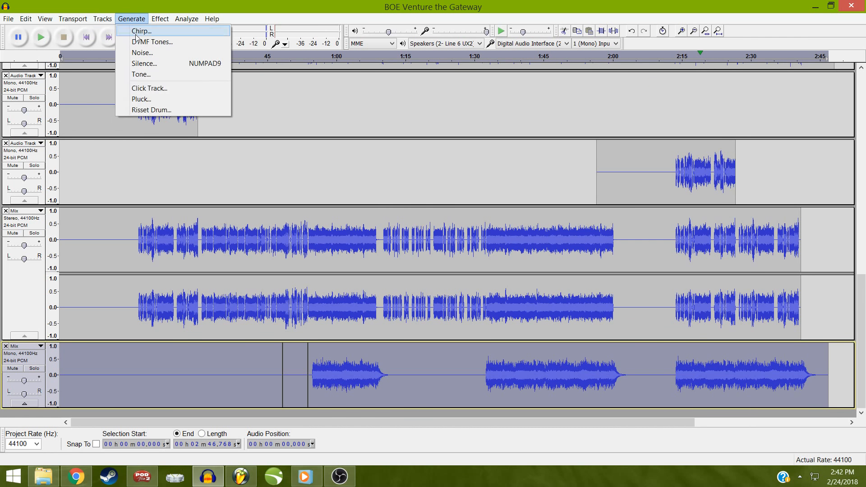
pyautogui.click(107, 54)
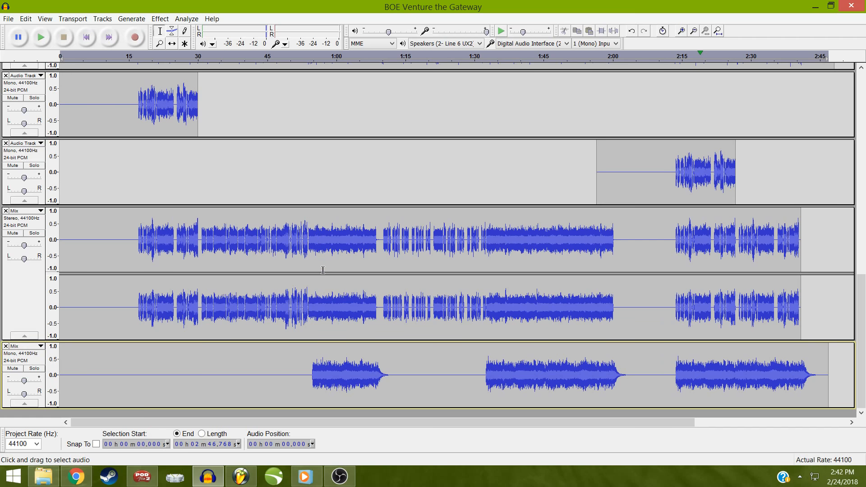
pyautogui.click(310, 382)
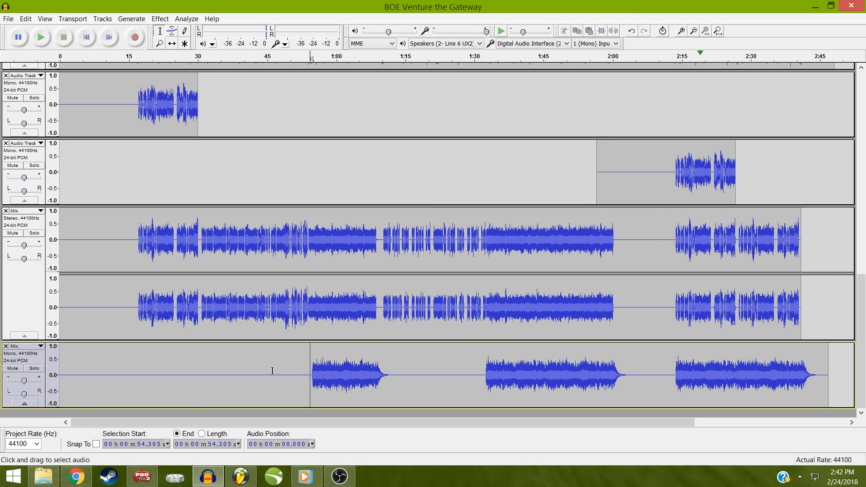
pyautogui.moveTo(299, 372); pyautogui.dragTo(827, 373)
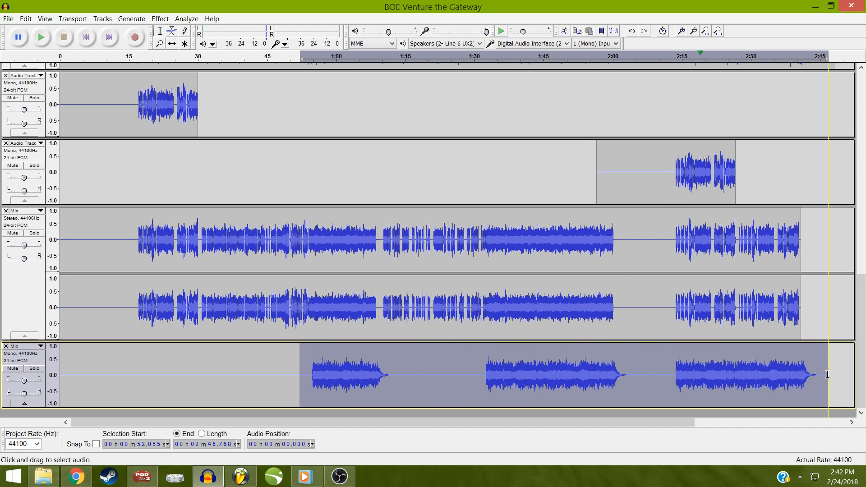
pyautogui.click(799, 372)
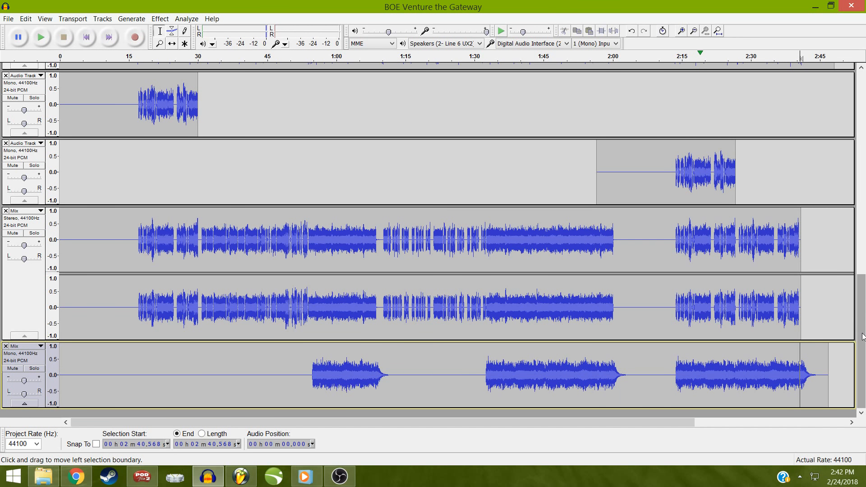
# Mix and render the two mono Audio Tracks below the stereo Audio Track together with the mono Mix track starting near 0:31
pyautogui.click(863, 278)
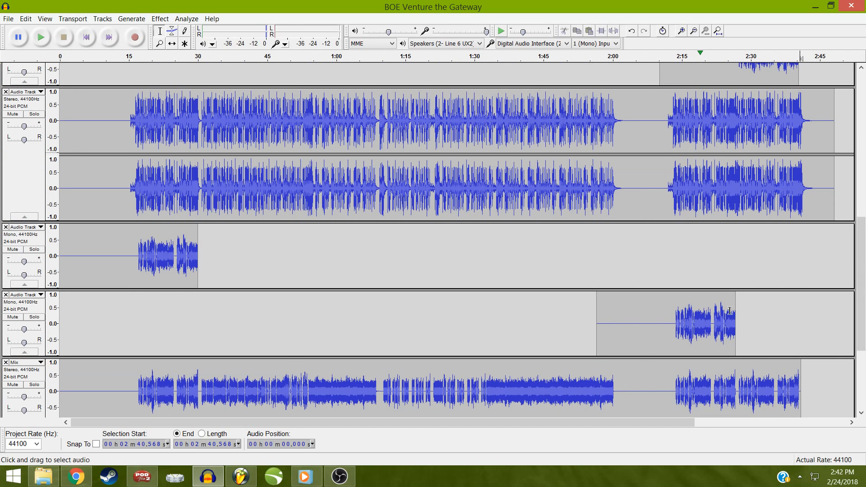
pyautogui.click(24, 310)
pyautogui.keyDown('shift'); pyautogui.click(29, 242); pyautogui.keyUp('shift')
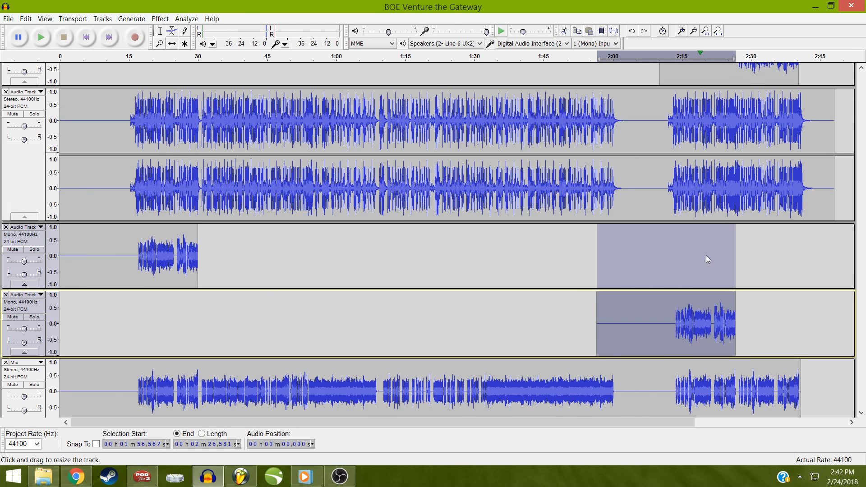
pyautogui.scroll(5, 705, 256)
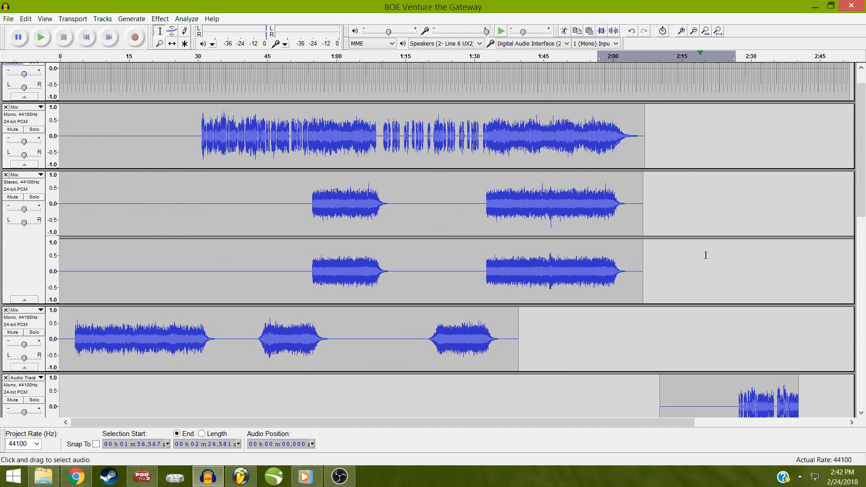
pyautogui.keyDown('shift'); pyautogui.click(30, 122); pyautogui.keyUp('shift')
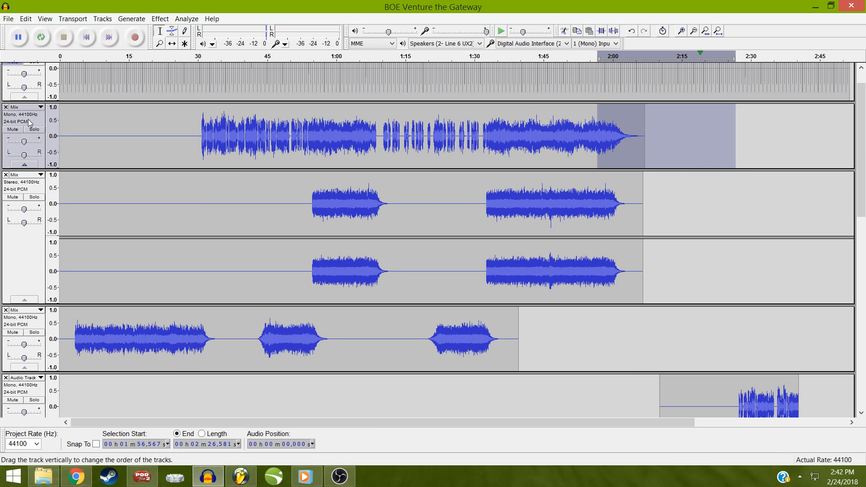
pyautogui.click(102, 19)
pyautogui.click(110, 55)
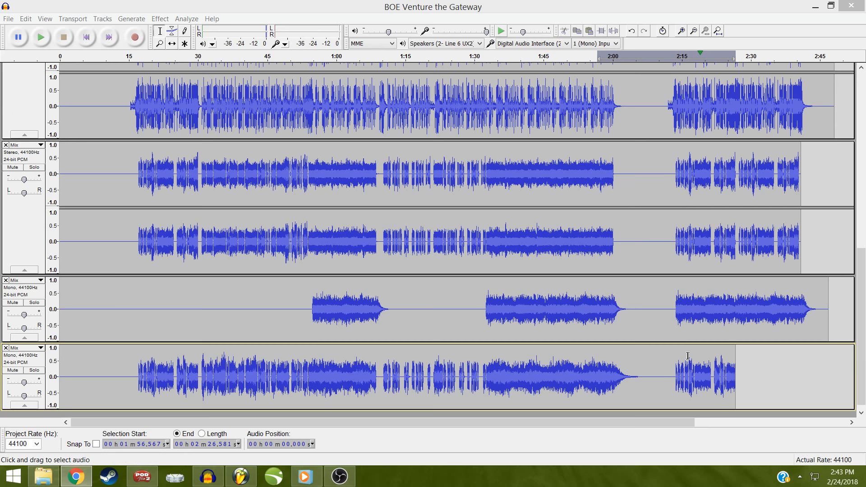
# Mix and render the remaining mono Audio Track clip at 2:10.278 with the bottom mono Mix track, and save the project
pyautogui.click(859, 210)
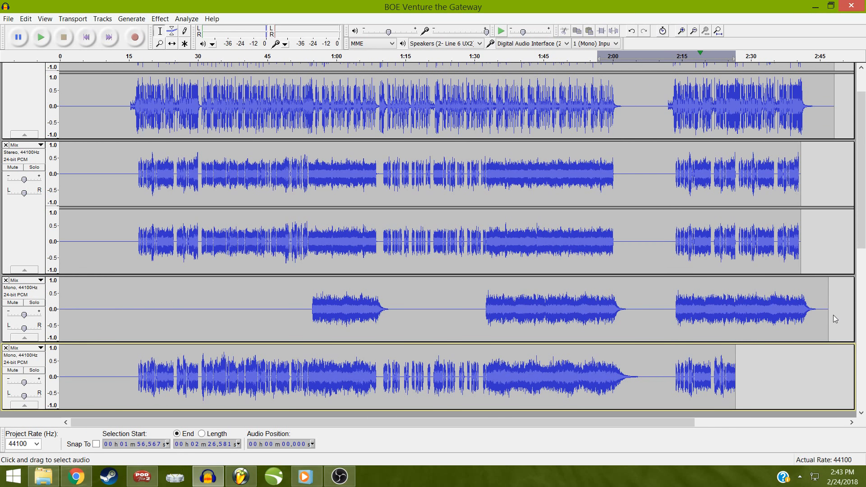
pyautogui.scroll(5, 832, 315)
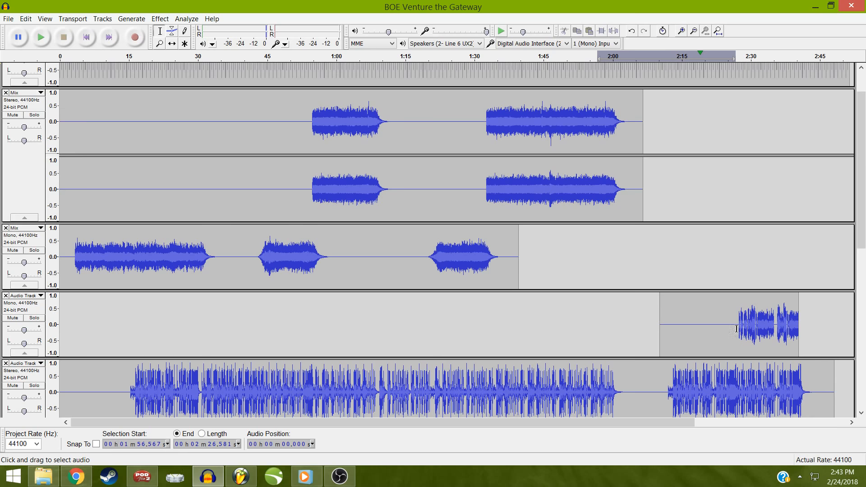
pyautogui.click(39, 309)
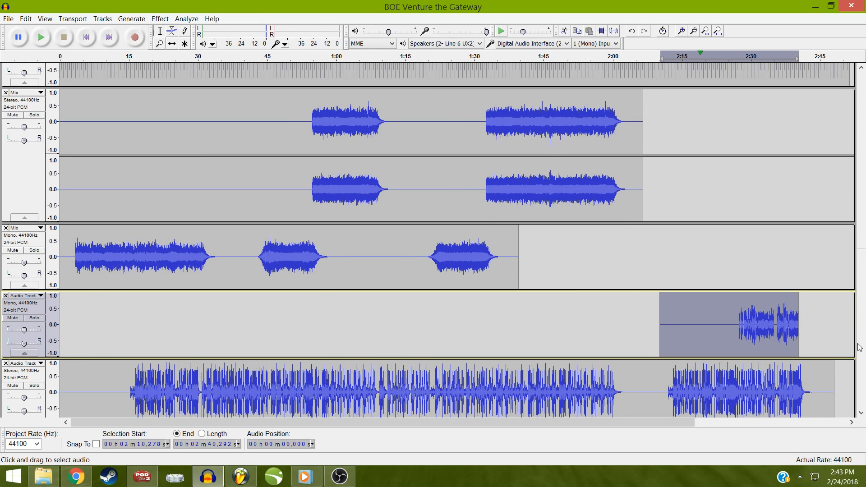
pyautogui.scroll(-5, 496, 306)
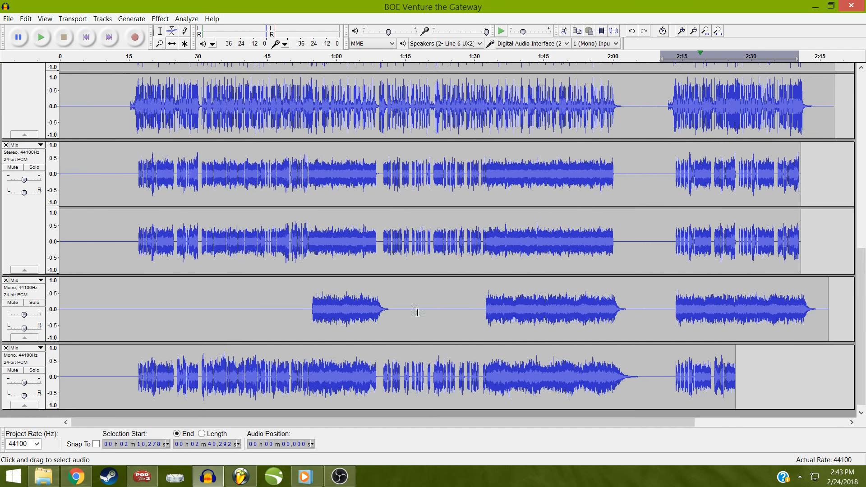
pyautogui.click(36, 361)
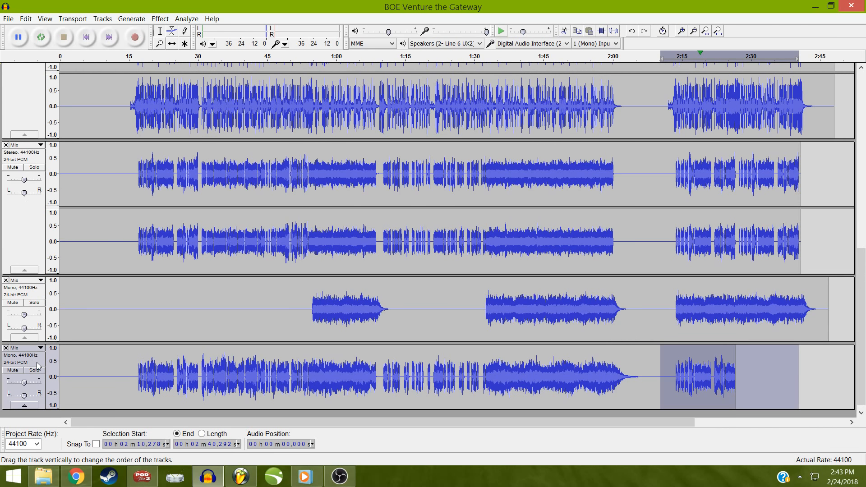
pyautogui.click(103, 19)
pyautogui.click(107, 56)
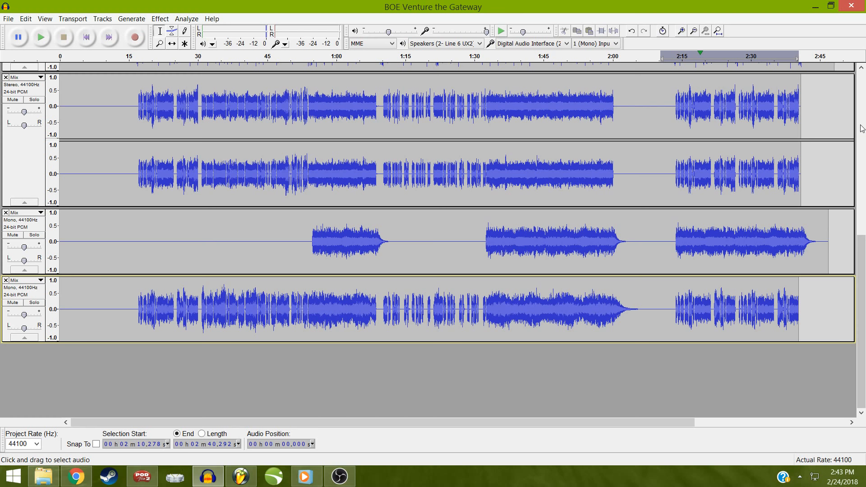
pyautogui.click(8, 19)
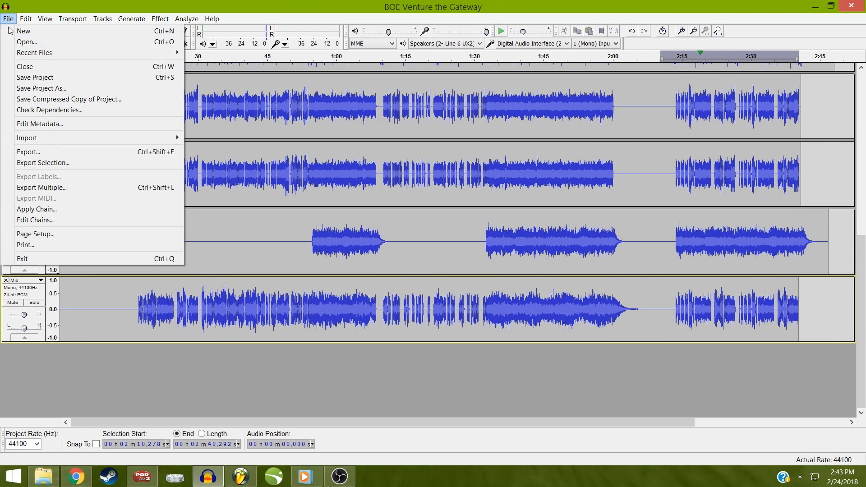
pyautogui.click(21, 77)
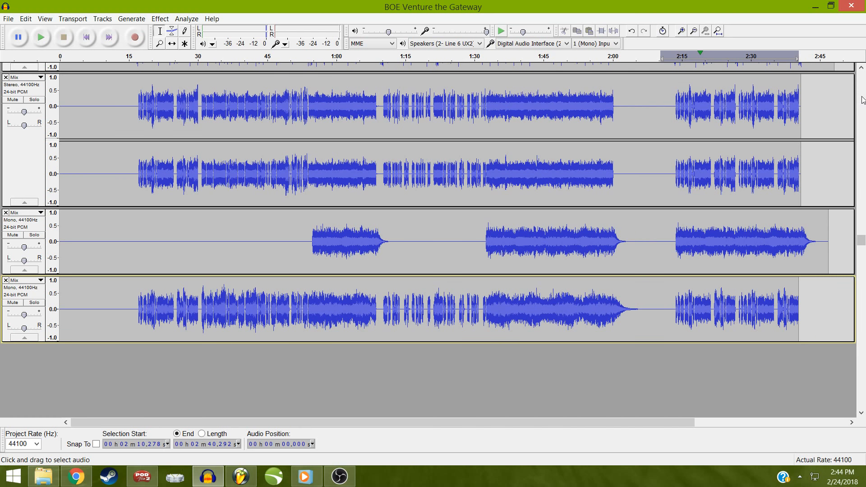
# Rename the bottom mono Mix track as Bass Guitar
pyautogui.click(862, 100)
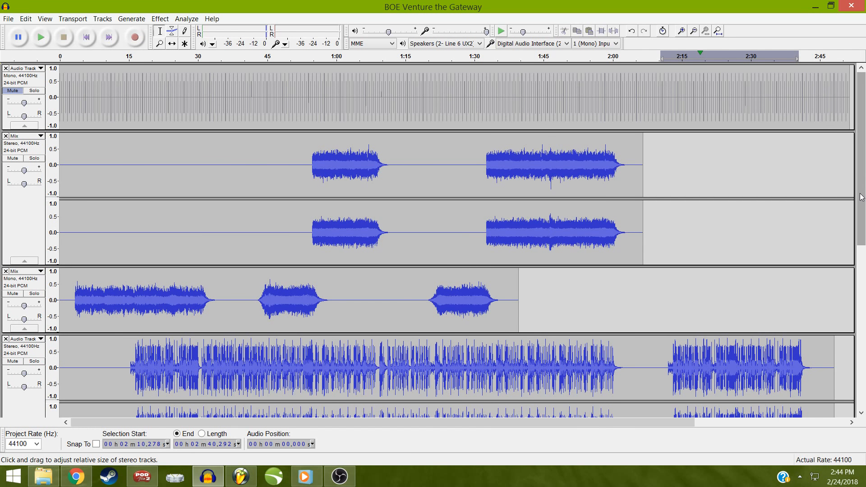
pyautogui.moveTo(860, 194); pyautogui.dragTo(860, 352)
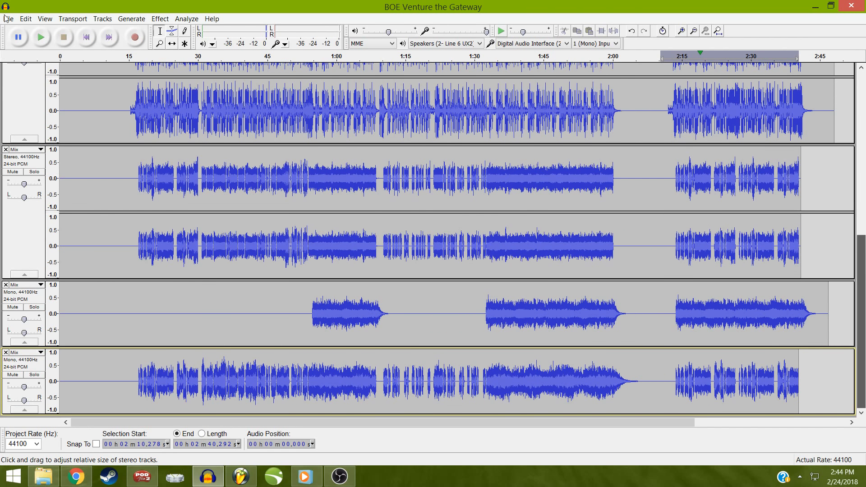
pyautogui.click(7, 18)
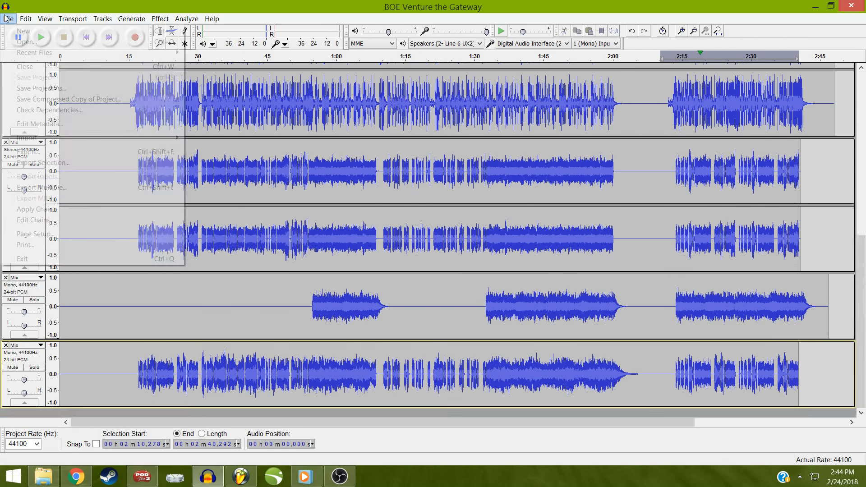
pyautogui.click(139, 9)
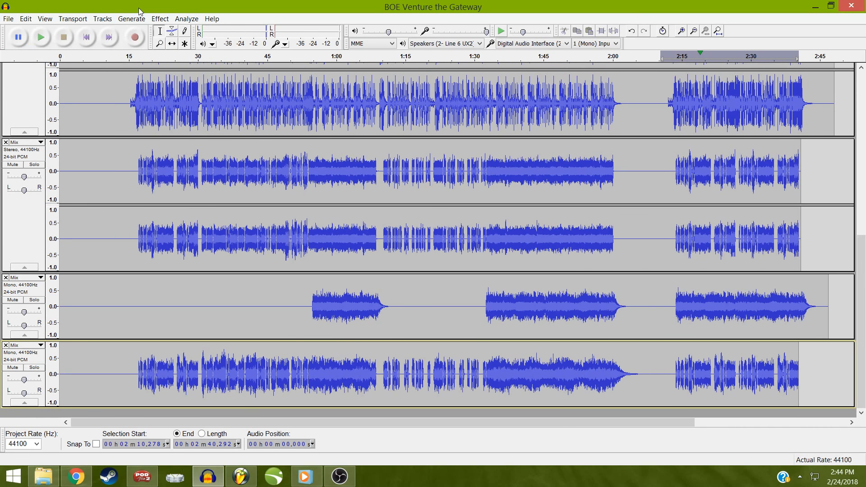
pyautogui.click(39, 345)
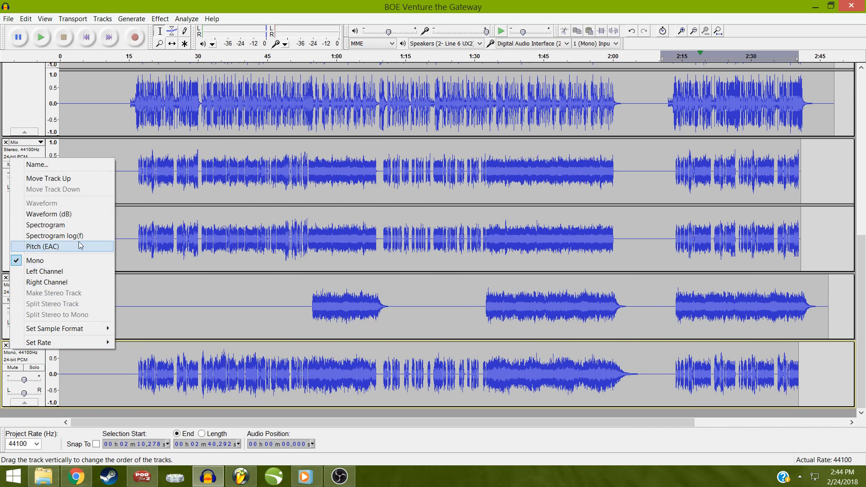
pyautogui.click(53, 166)
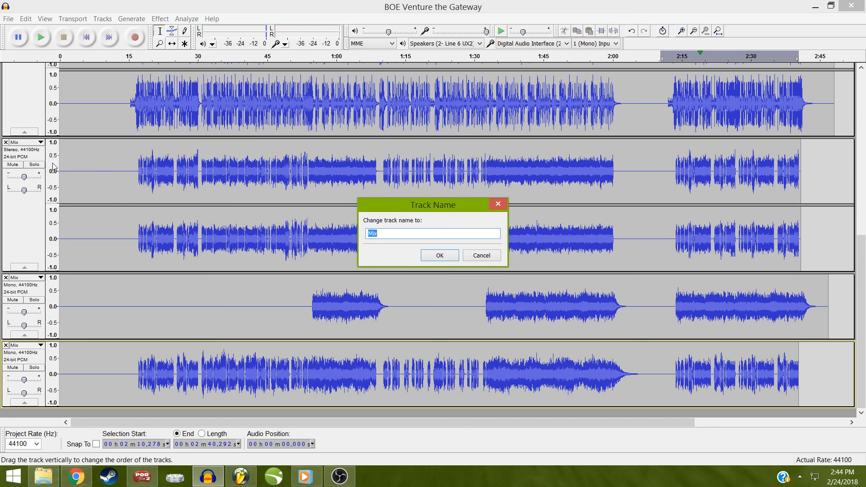
pyautogui.write('Bass Guitar')
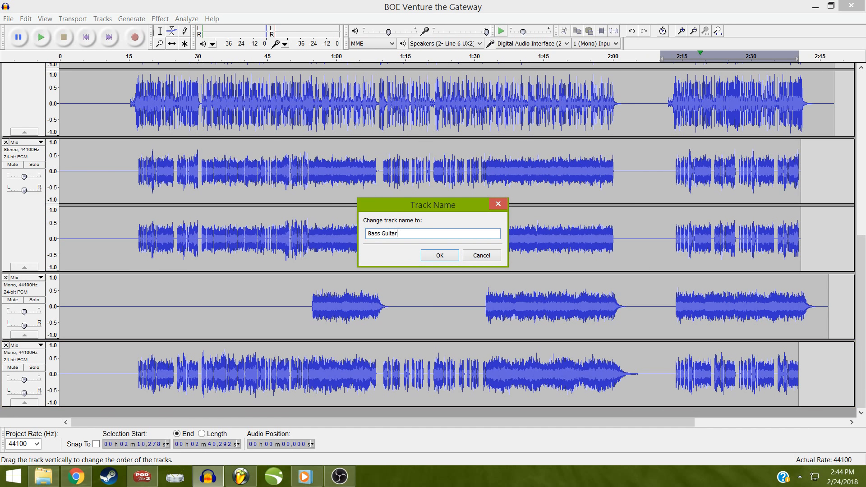
pyautogui.press('Return')
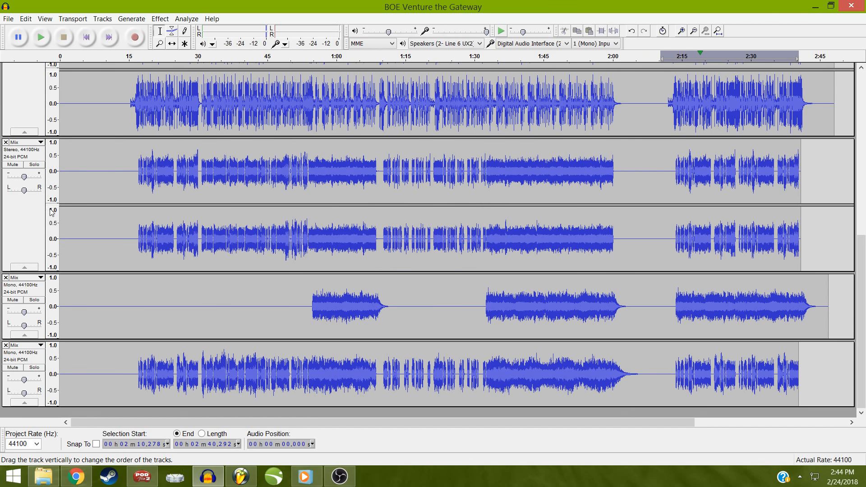
# Rename the mono Mix track directly above Bass Guitar as Lead 3
pyautogui.click(41, 280)
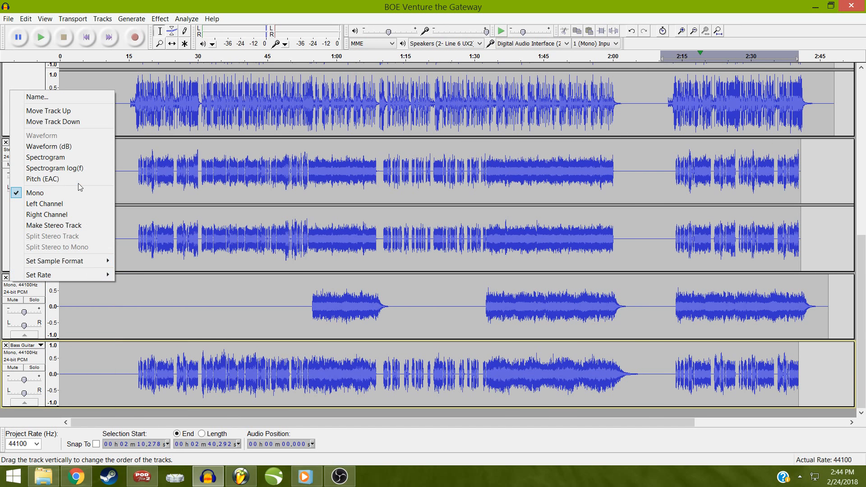
pyautogui.click(37, 97)
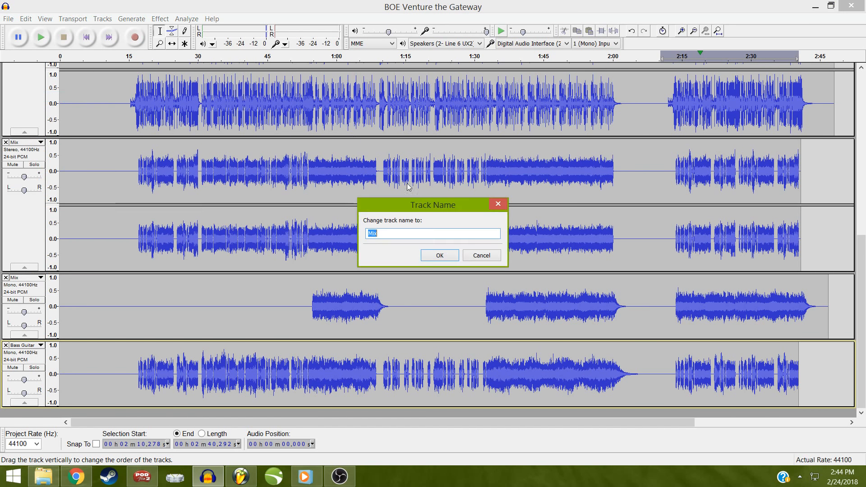
pyautogui.moveTo(417, 206); pyautogui.dragTo(455, 303)
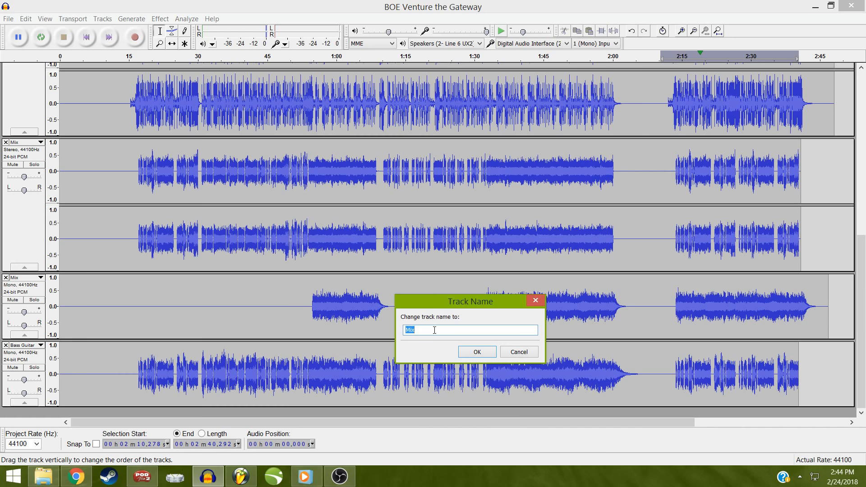
pyautogui.write('Lead Chorus')
pyautogui.press('BackSpace')
pyautogui.press('BackSpace')
pyautogui.press('BackSpace')
pyautogui.press('BackSpace')
pyautogui.press('BackSpace')
pyautogui.press('BackSpace')
pyautogui.press('BackSpace')
pyautogui.press('BackSpace')
pyautogui.press('BackSpace')
pyautogui.press('BackSpace')
pyautogui.press('BackSpace')
pyautogui.write('Lead 3')
pyautogui.press('Return')
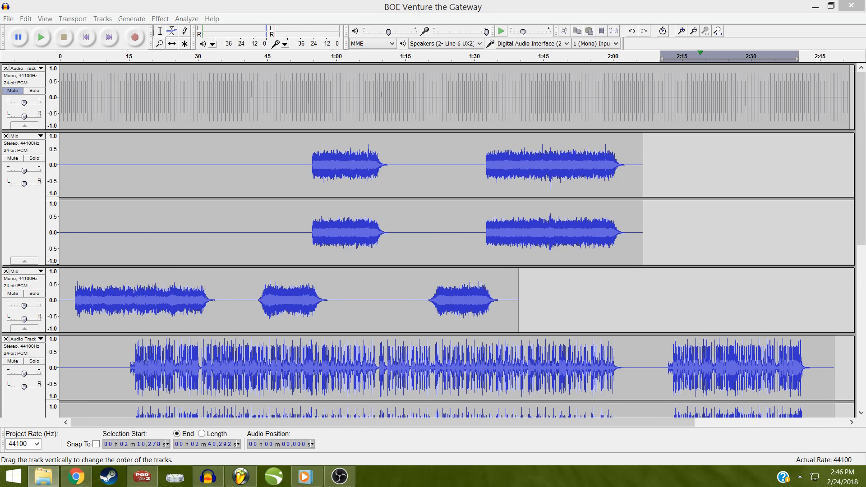
# Rename the upper stereo Mix track, directly below the muted mono Audio Track, as Lead 2
pyautogui.click(534, 10)
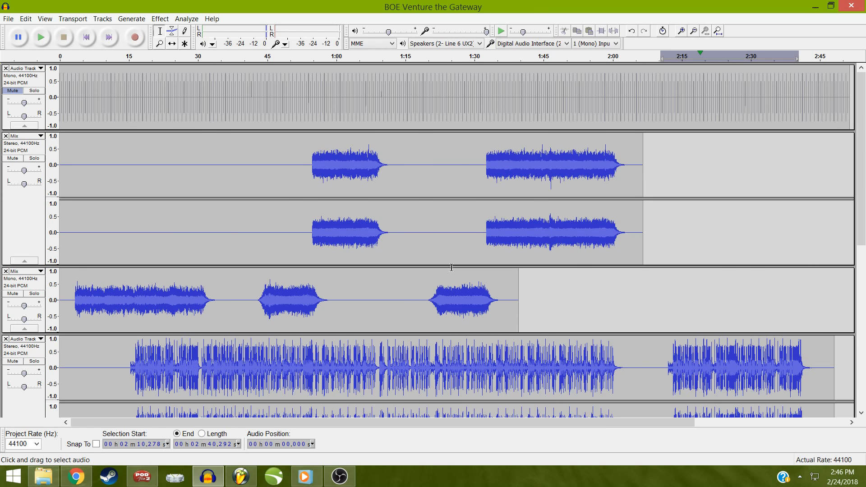
pyautogui.click(439, 244)
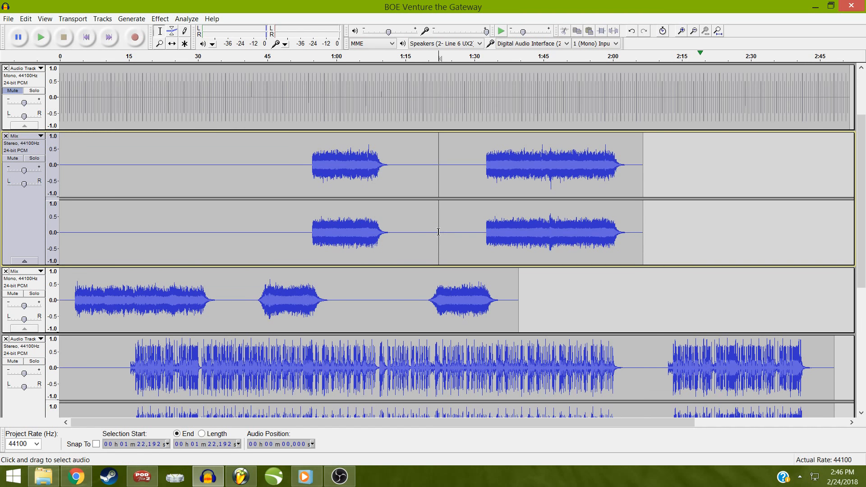
pyautogui.scroll(-3, 428, 228)
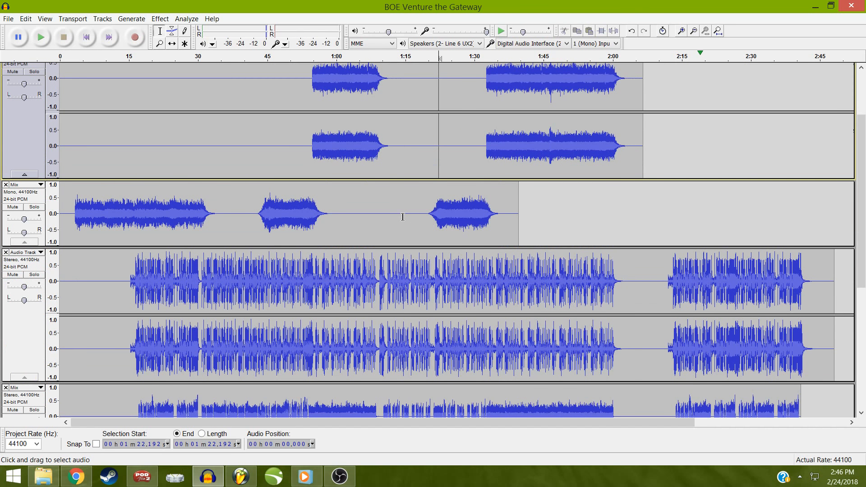
pyautogui.scroll(3, 402, 217)
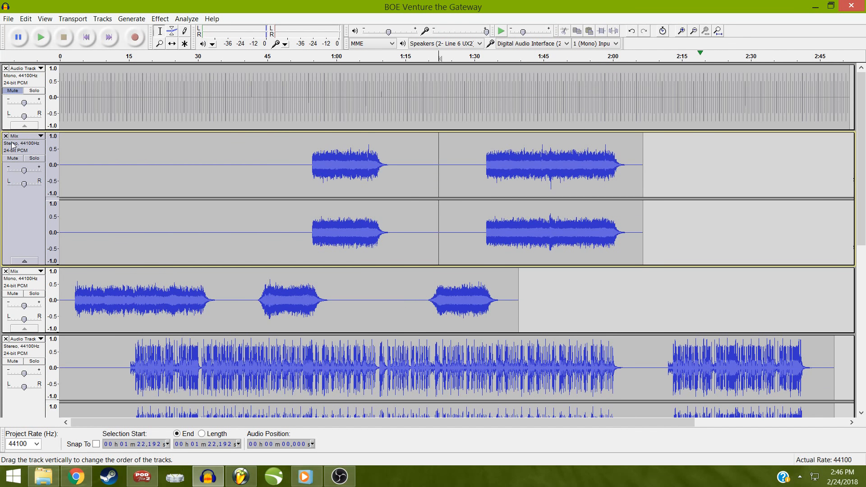
pyautogui.click(39, 136)
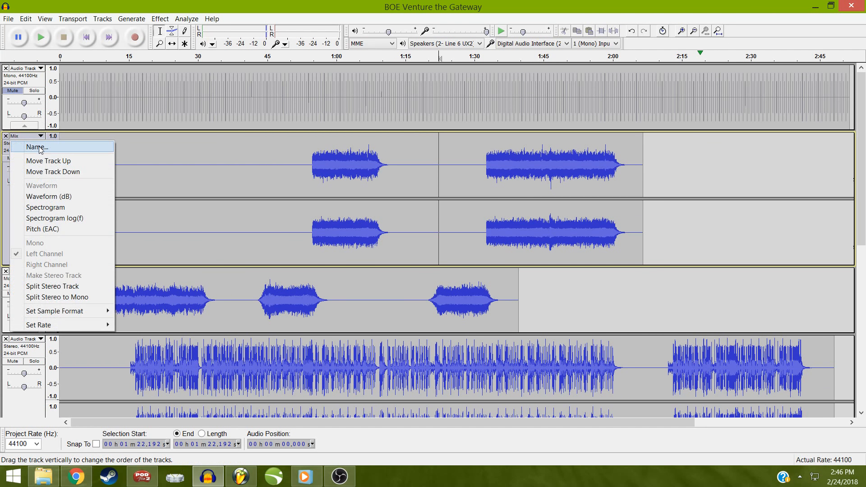
pyautogui.click(41, 146)
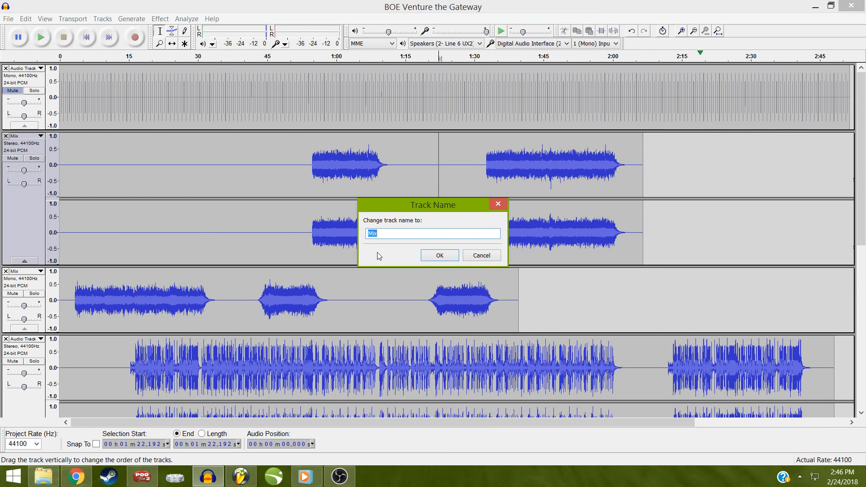
pyautogui.write('Lead 2')
pyautogui.press('Return')
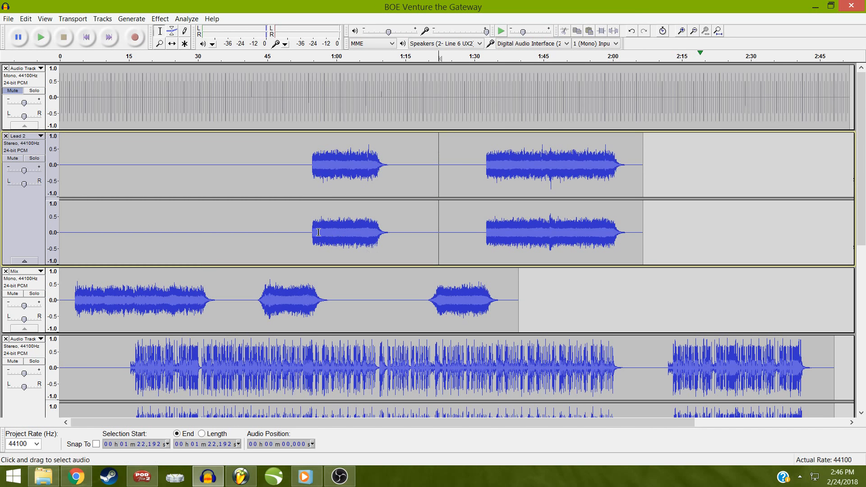
pyautogui.click(23, 271)
pyautogui.click(70, 91)
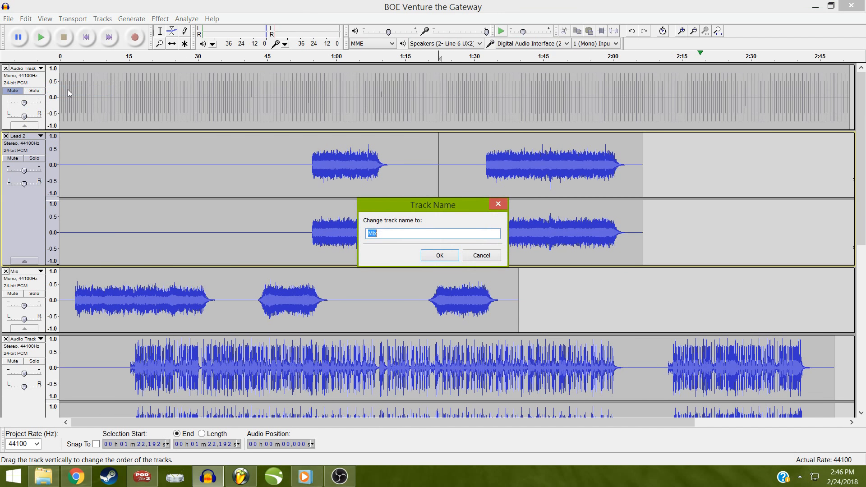
pyautogui.click(481, 256)
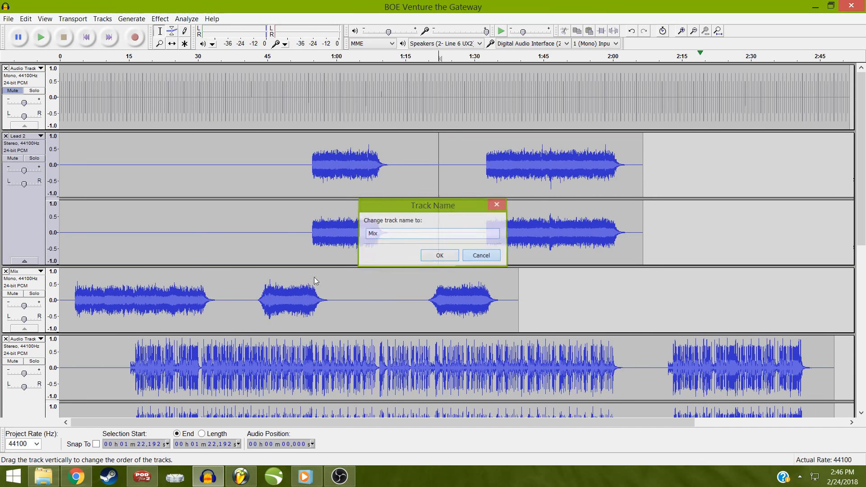
# Duplicate the whole mono Mix track below Lead 2 and generate silence from 0 to 39.335 s in the original
pyautogui.click(18, 287)
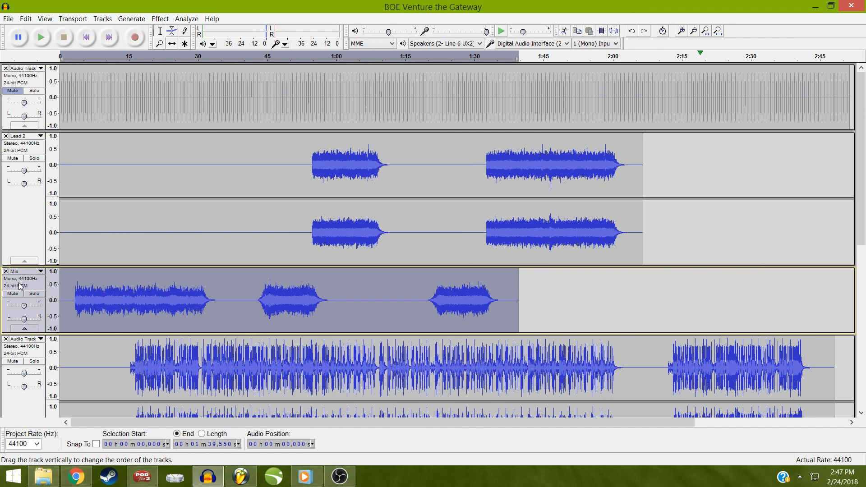
pyautogui.click(247, 307)
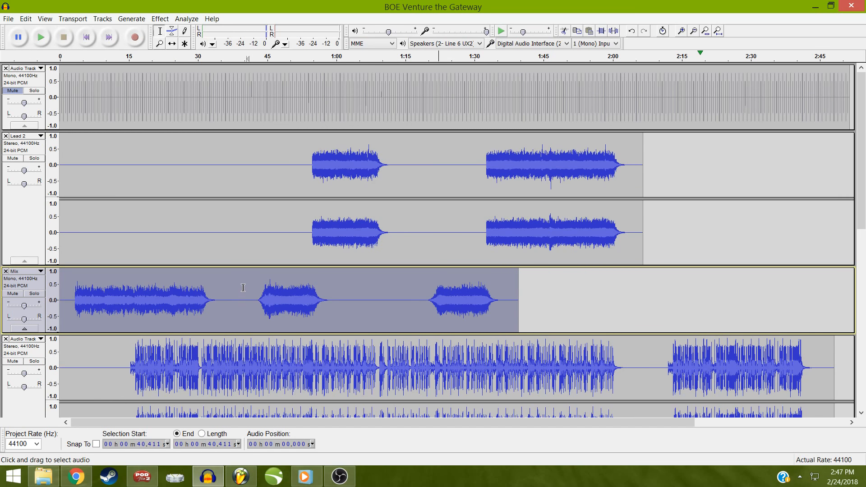
pyautogui.moveTo(241, 289); pyautogui.dragTo(28, 295)
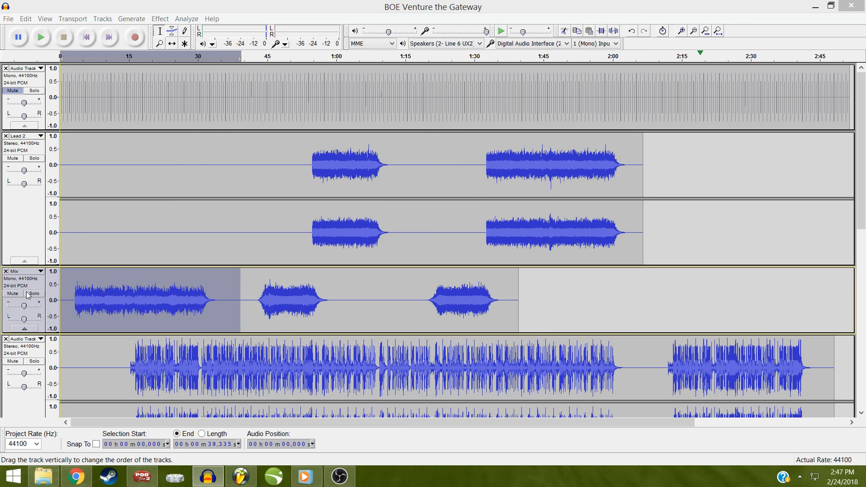
pyautogui.press('Return')
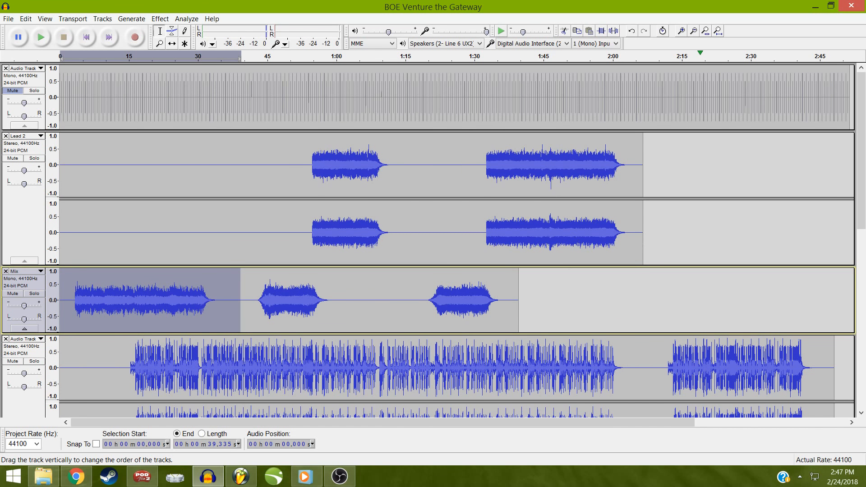
pyautogui.hotkey('alt', 'Tab')
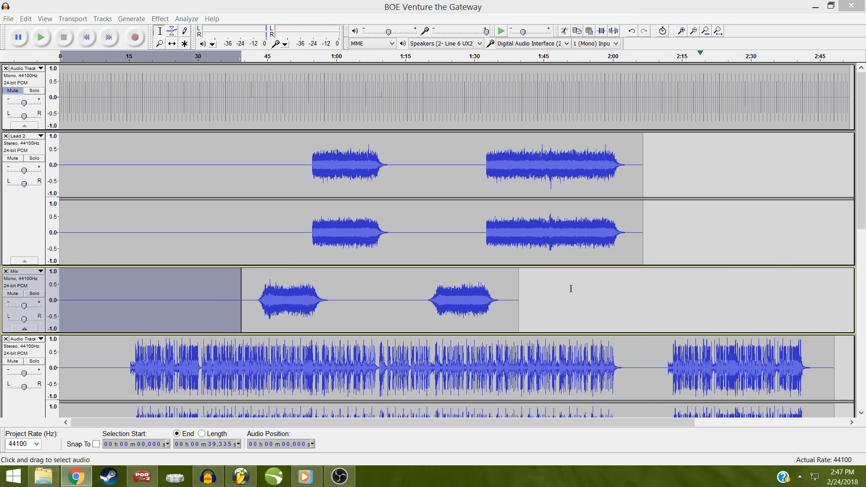
pyautogui.click(243, 306)
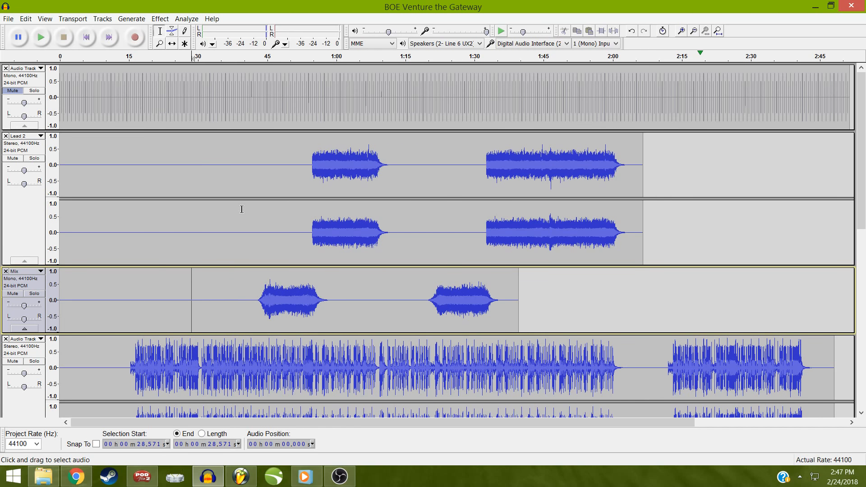
pyautogui.click(304, 233)
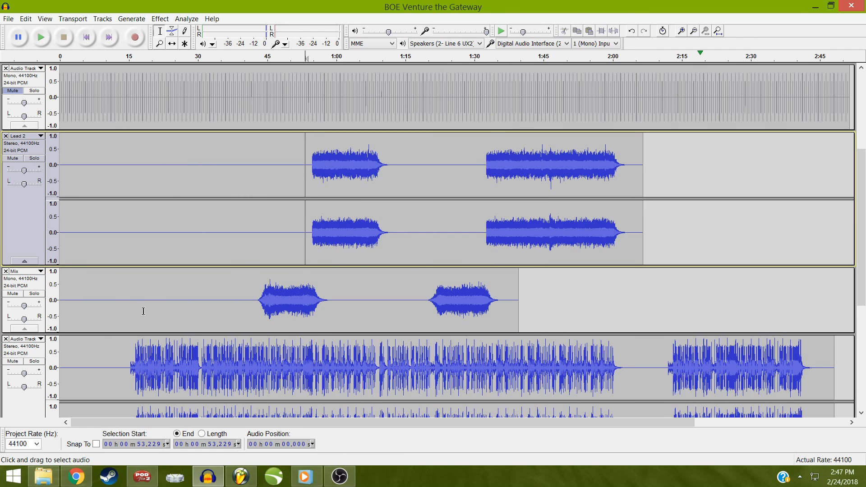
# Generate silence from 0 to 39.530 s in the duplicated mono Mix track at the end of the track list
pyautogui.scroll(-4, 144, 311)
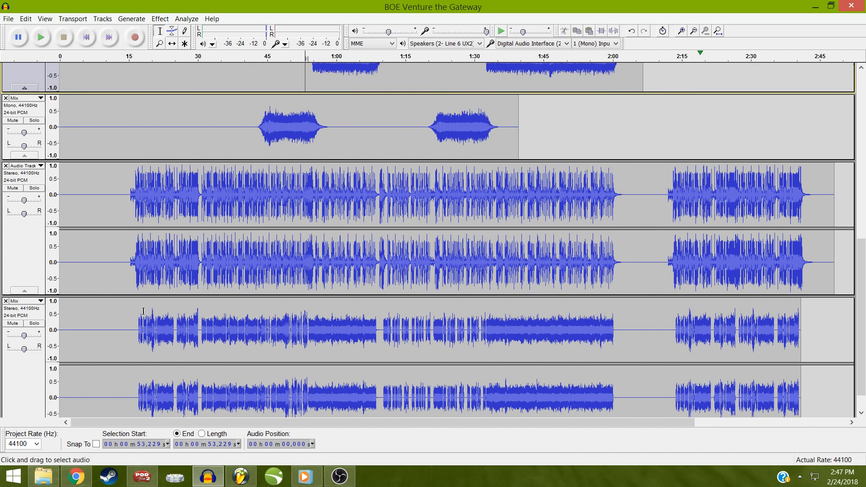
pyautogui.scroll(-5, 143, 311)
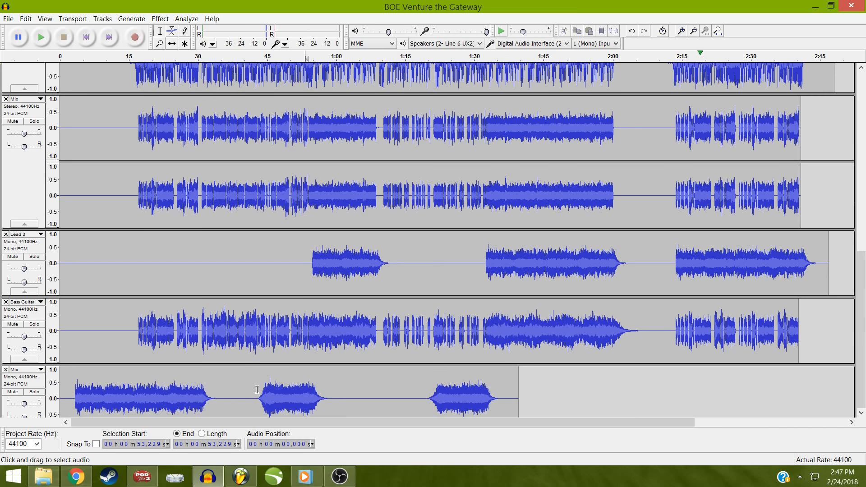
pyautogui.scroll(-1, 257, 389)
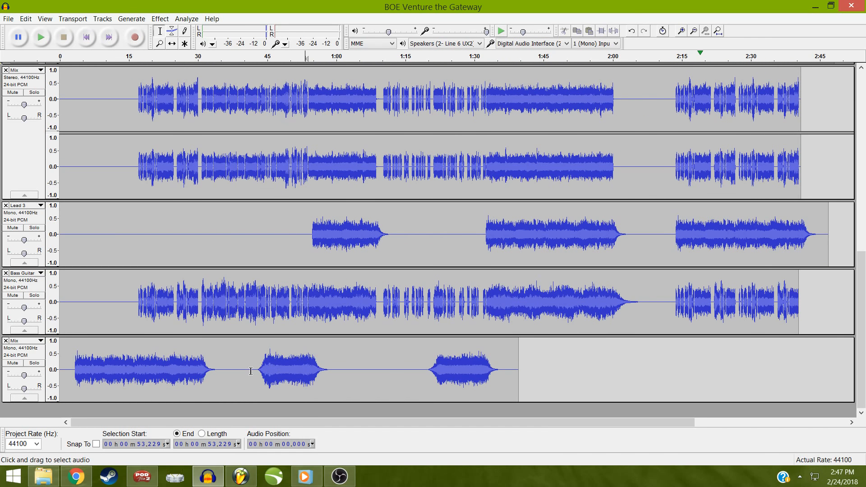
pyautogui.moveTo(251, 371); pyautogui.dragTo(514, 374)
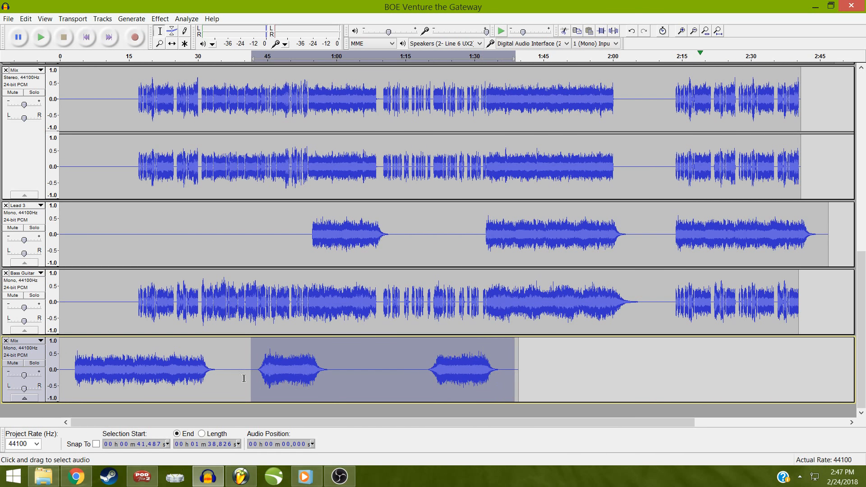
pyautogui.moveTo(242, 374); pyautogui.dragTo(46, 369)
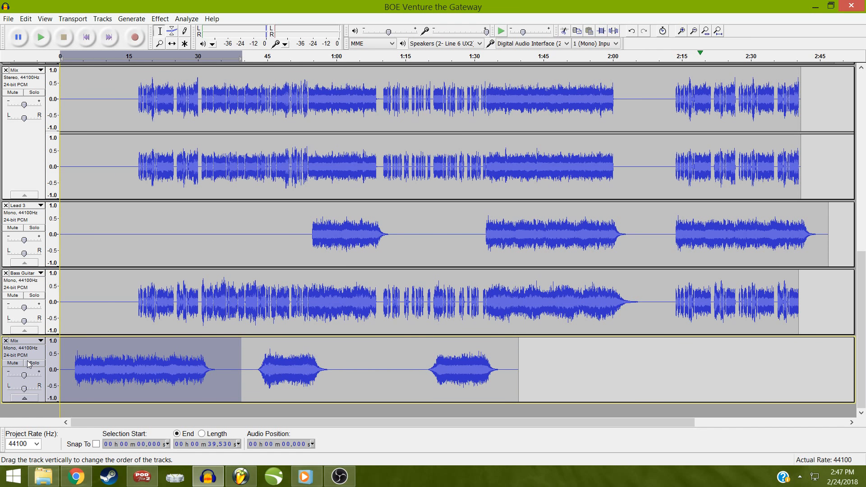
pyautogui.hotkey('ctrl', 'l')
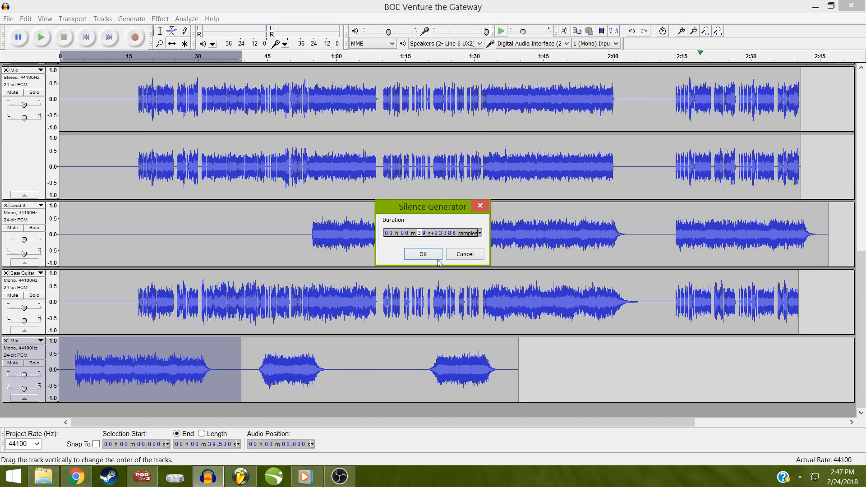
pyautogui.click(422, 254)
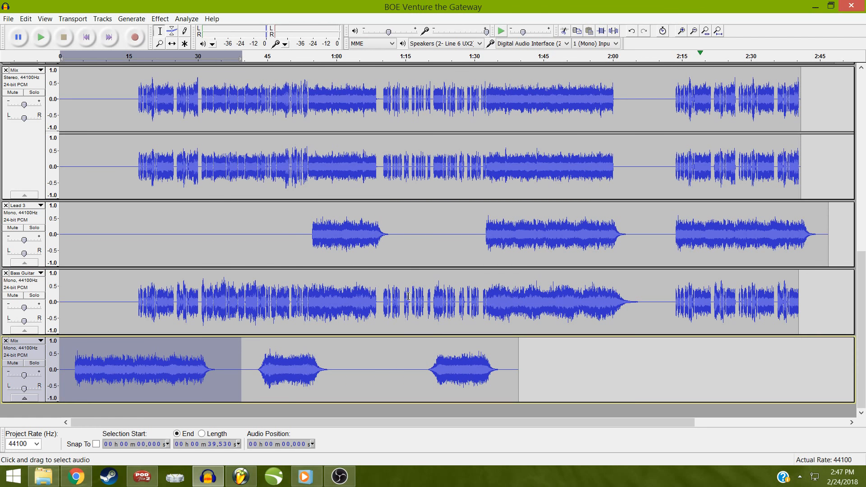
# Try silencing the selected opening section of the bottom mono Mix track and rendering the whole track
pyautogui.hotkey('ctrl', 'l')
pyautogui.click(38, 361)
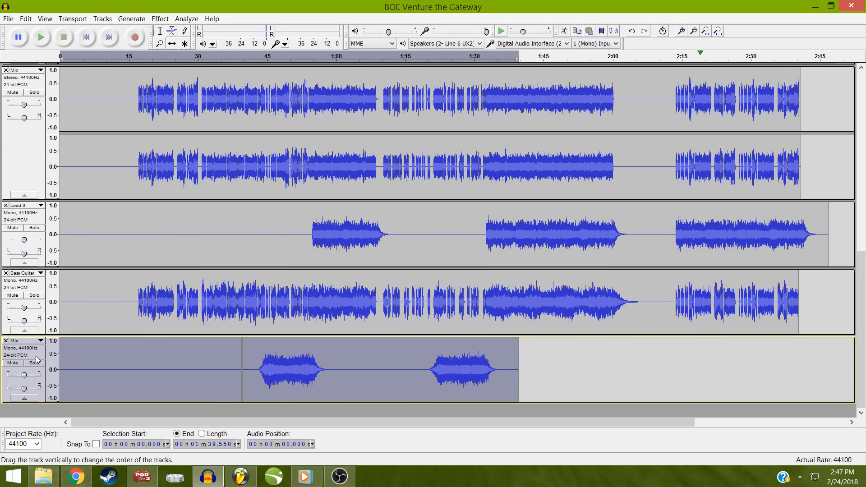
pyautogui.click(102, 18)
pyautogui.click(122, 56)
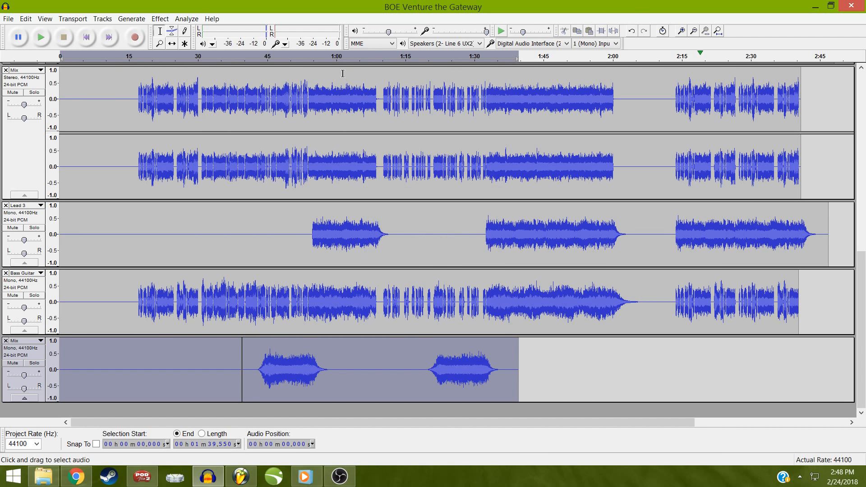
pyautogui.press('Return')
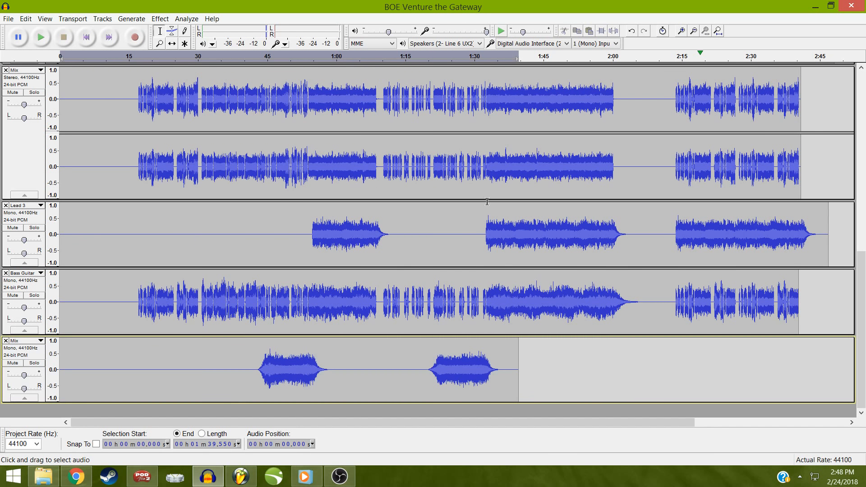
# Undo the last render and the last silence on the bottom mono Mix track
pyautogui.click(862, 111)
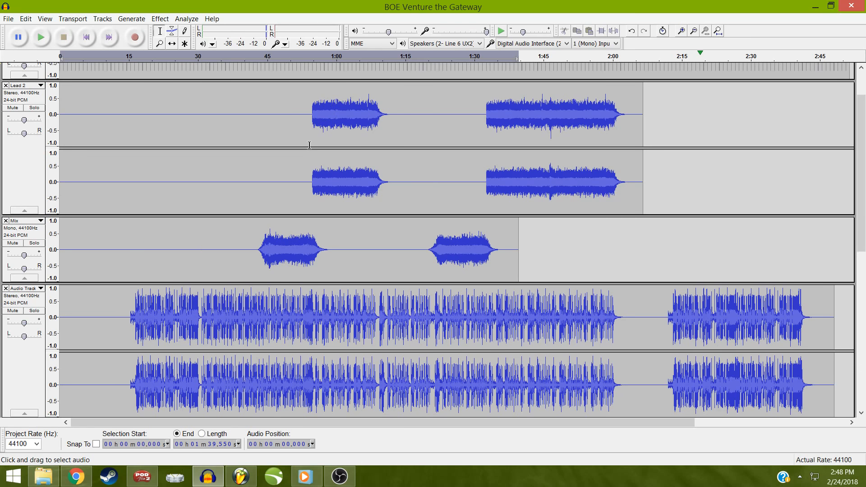
pyautogui.scroll(1, 252, 241)
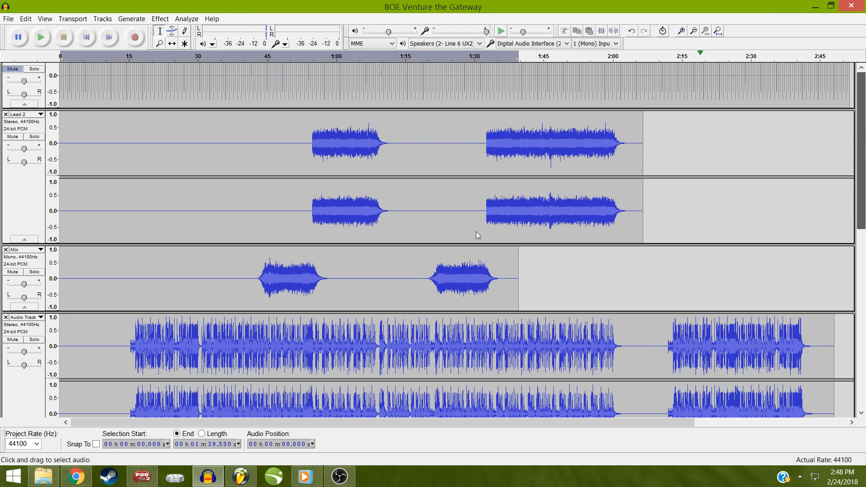
pyautogui.scroll(1, 513, 191)
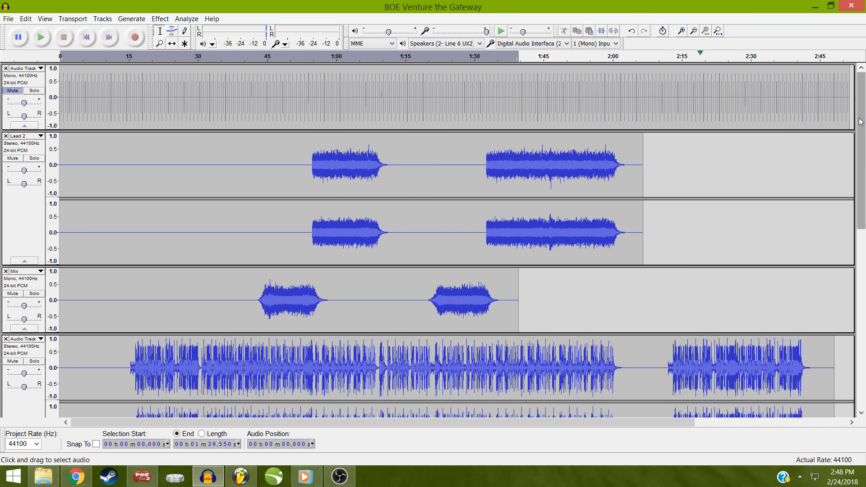
pyautogui.moveTo(863, 146); pyautogui.dragTo(854, 285)
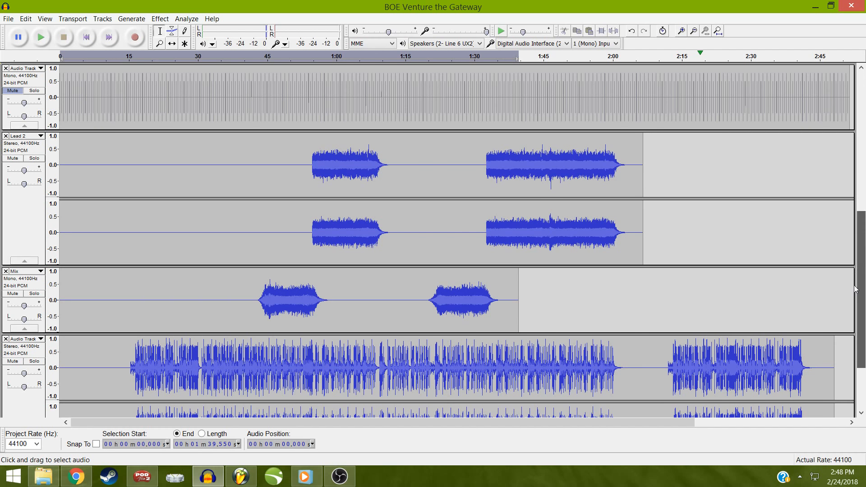
pyautogui.moveTo(852, 318); pyautogui.dragTo(853, 348)
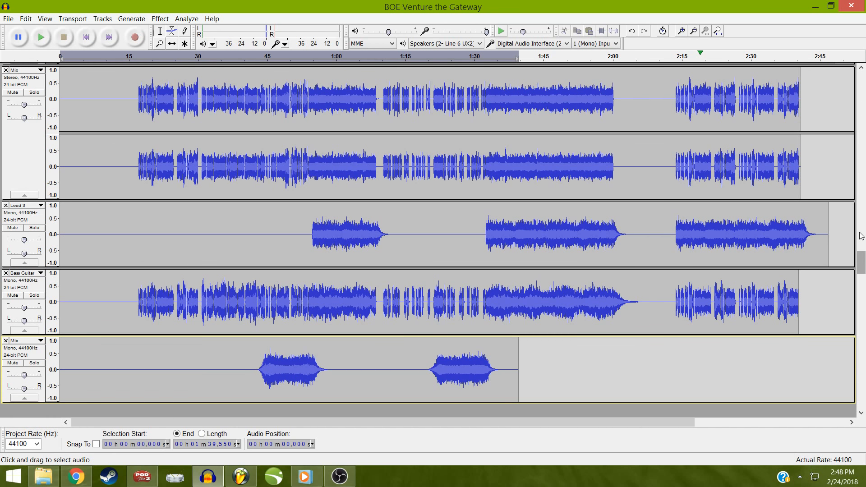
pyautogui.scroll(-3, 861, 235)
pyautogui.moveTo(861, 235); pyautogui.dragTo(861, 227)
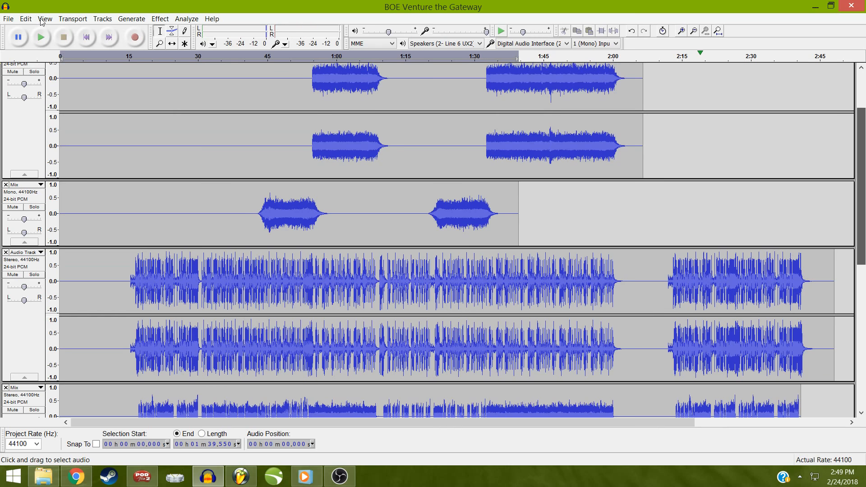
pyautogui.click(25, 19)
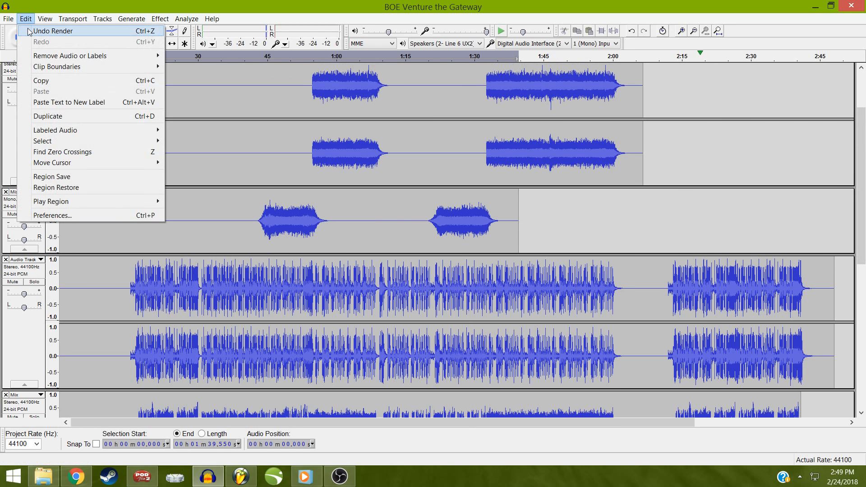
pyautogui.click(28, 28)
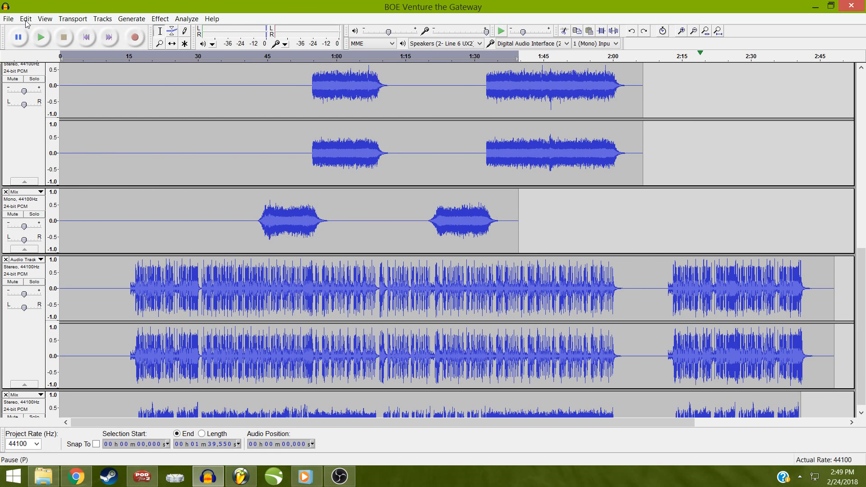
pyautogui.click(26, 19)
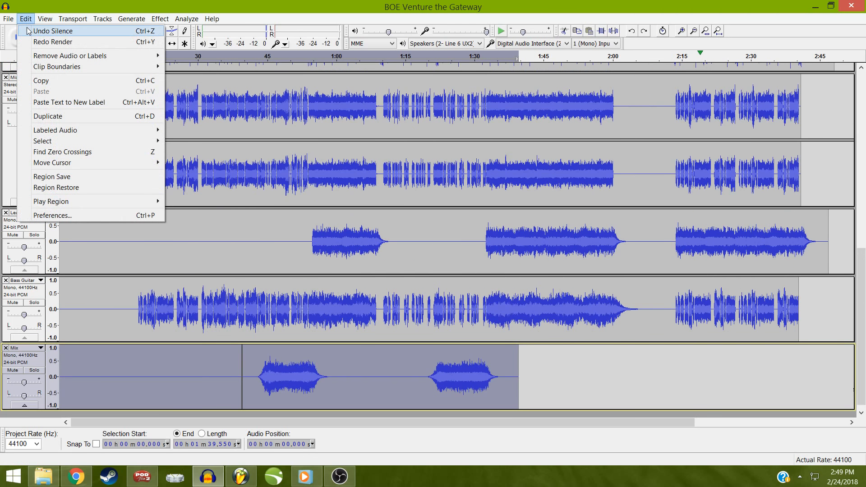
pyautogui.click(28, 28)
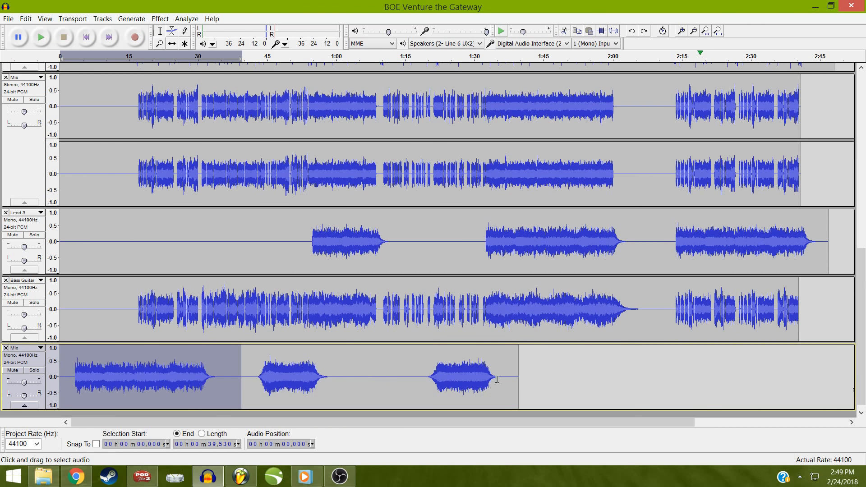
# Delete everything from about 41.1 s to the end of the bottom mono Mix track, keeping only its first part
pyautogui.moveTo(546, 375); pyautogui.dragTo(259, 377)
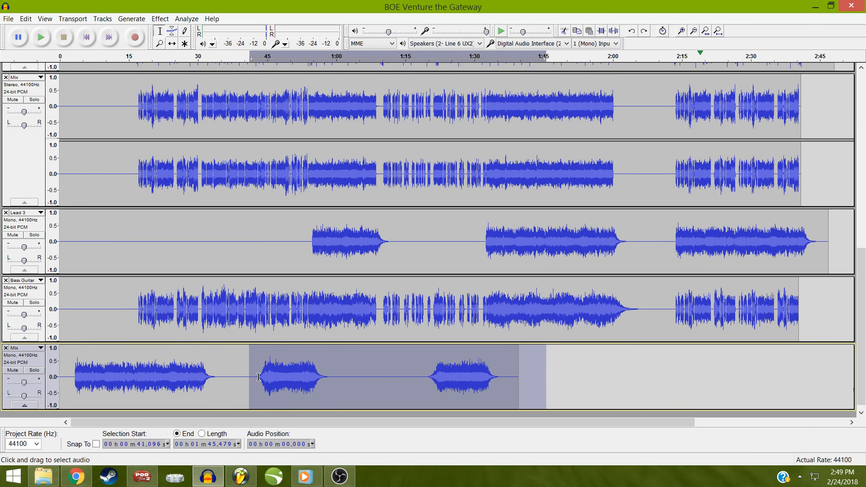
pyautogui.press('Delete')
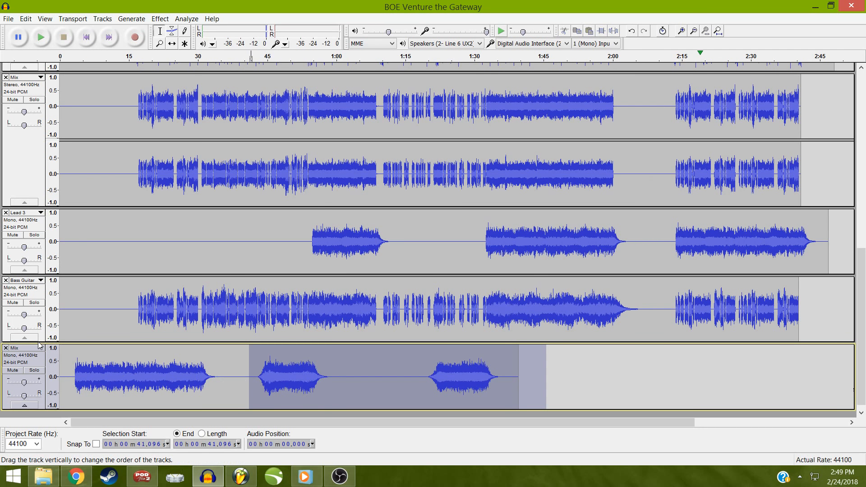
pyautogui.press('Delete')
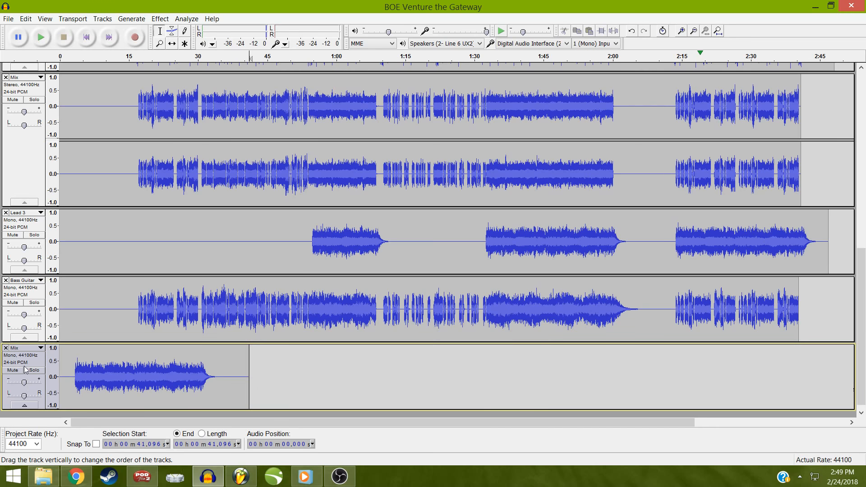
# Mix and render the bottom mono Mix track together with Lead 3 into a single track
pyautogui.click(25, 361)
pyautogui.keyDown('shift'); pyautogui.click(32, 225); pyautogui.keyUp('shift')
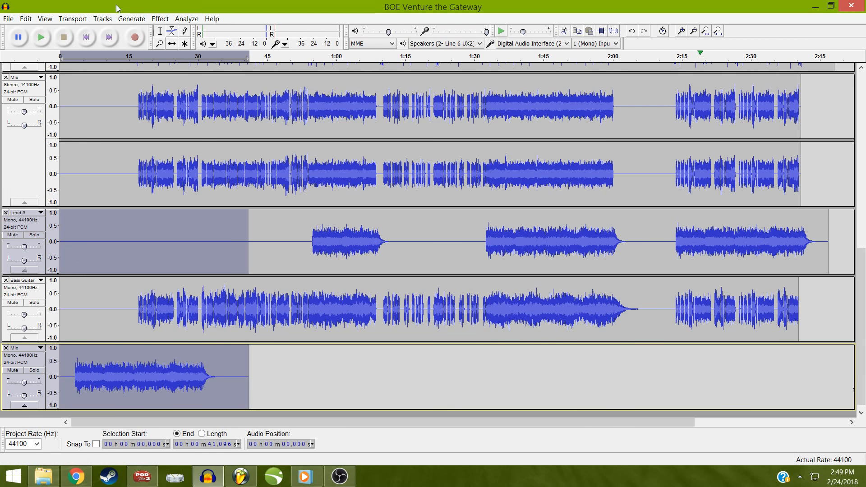
pyautogui.click(102, 19)
pyautogui.click(120, 56)
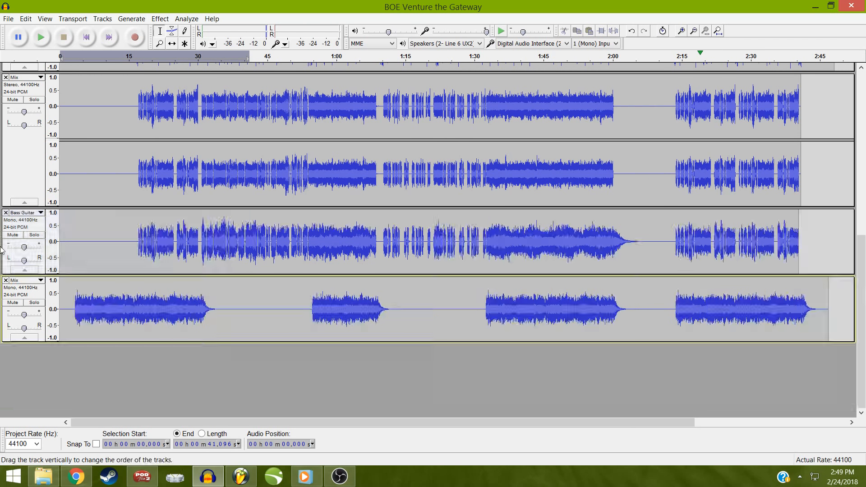
# Rename the combined mono Mix track below Bass Guitar as Lead 1
pyautogui.click(40, 293)
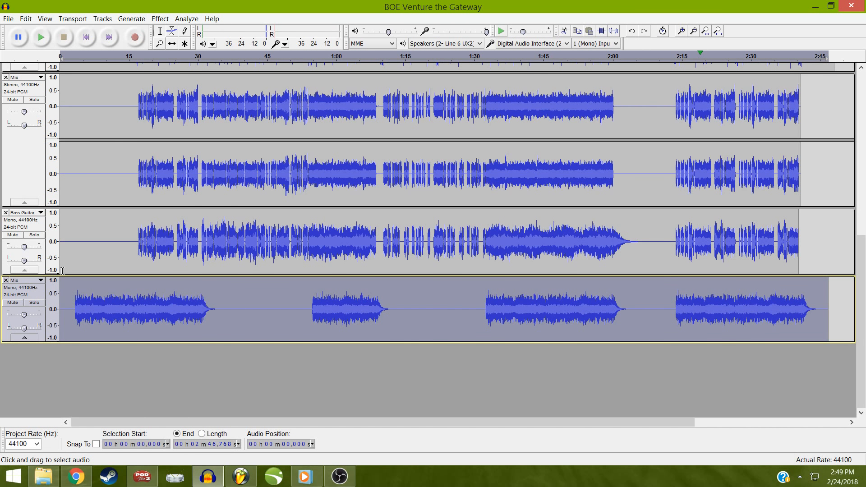
pyautogui.click(28, 280)
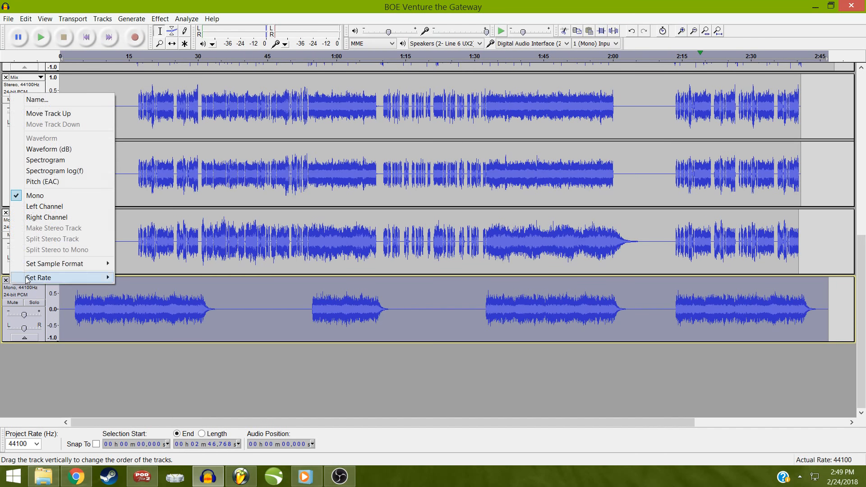
pyautogui.click(56, 99)
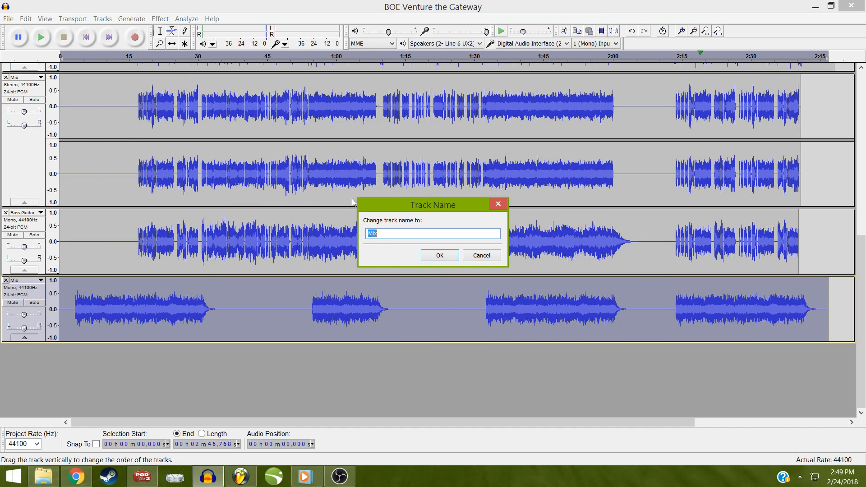
pyautogui.write('Lead 1')
pyautogui.press('Return')
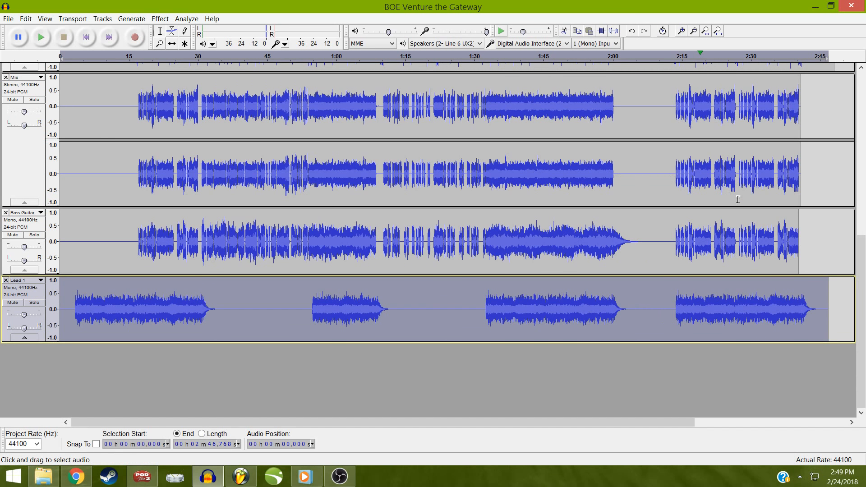
# Rename the mono Mix track directly below the stereo Lead 2 track as Lead 2
pyautogui.moveTo(864, 363); pyautogui.dragTo(862, 109)
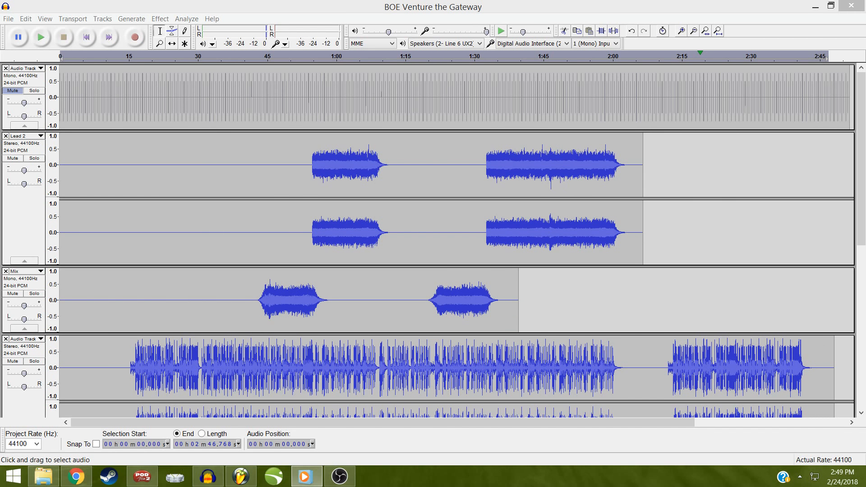
pyautogui.click(430, 300)
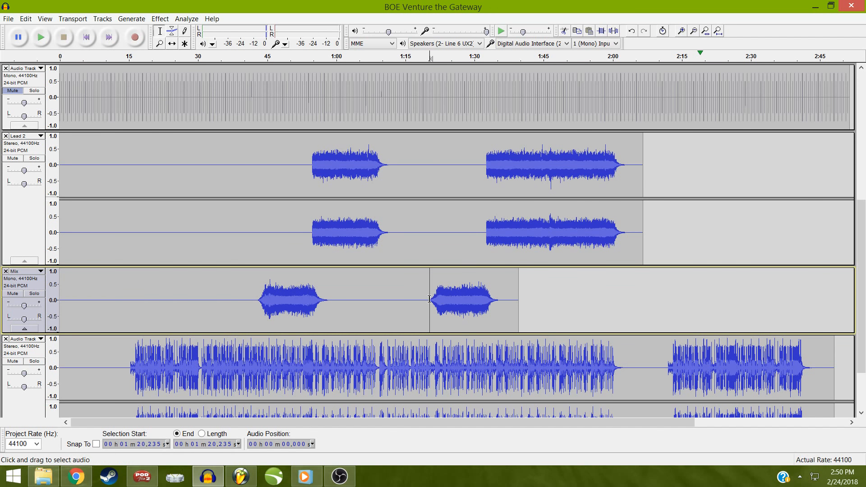
pyautogui.scroll(-6, 451, 239)
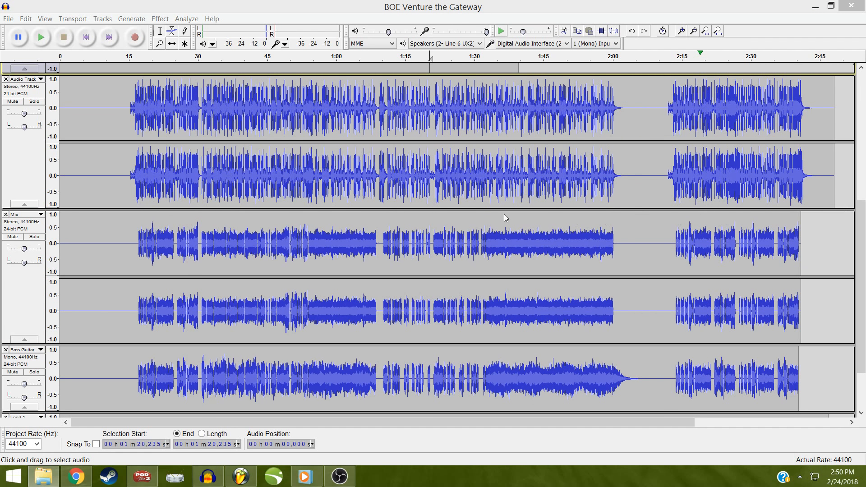
pyautogui.click(364, 245)
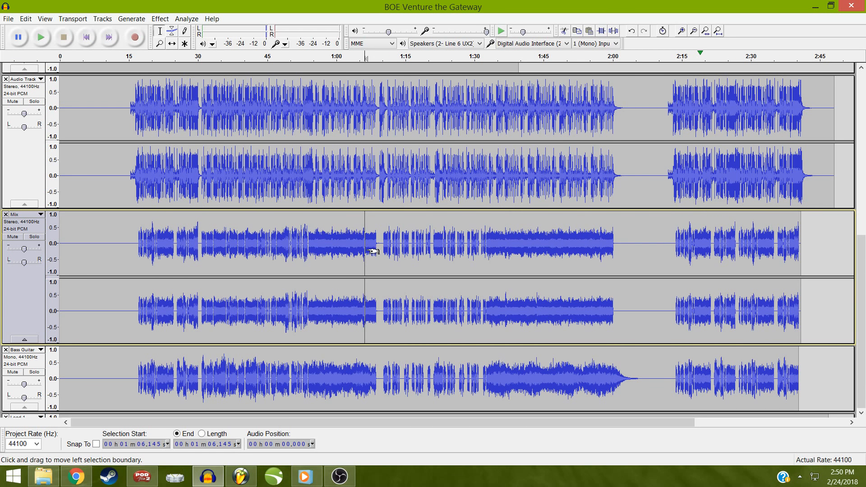
pyautogui.scroll(-3, 372, 251)
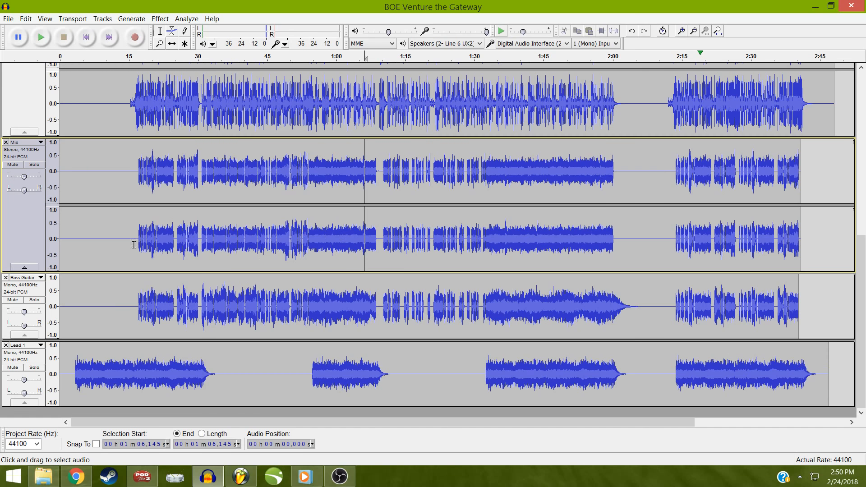
pyautogui.click(861, 89)
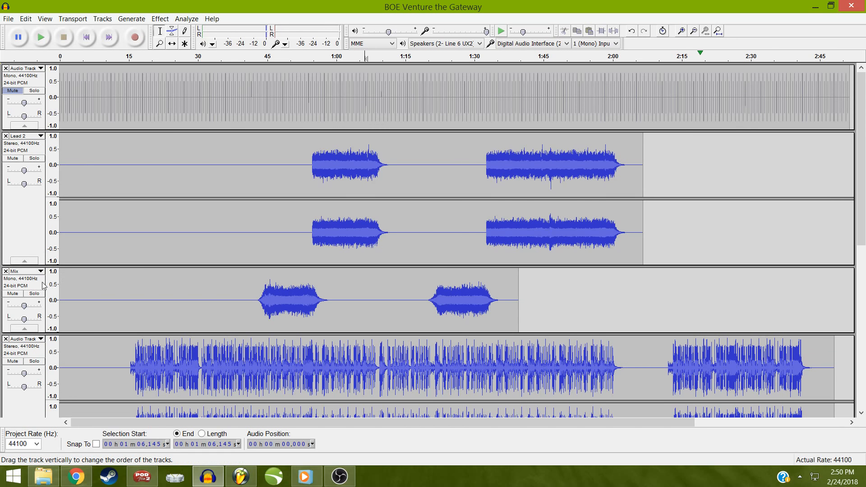
pyautogui.click(22, 271)
pyautogui.click(50, 88)
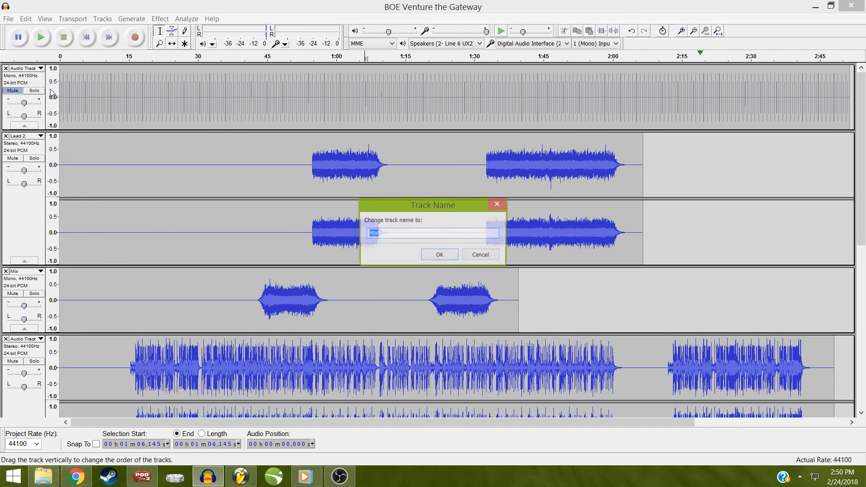
pyautogui.write('Lea')
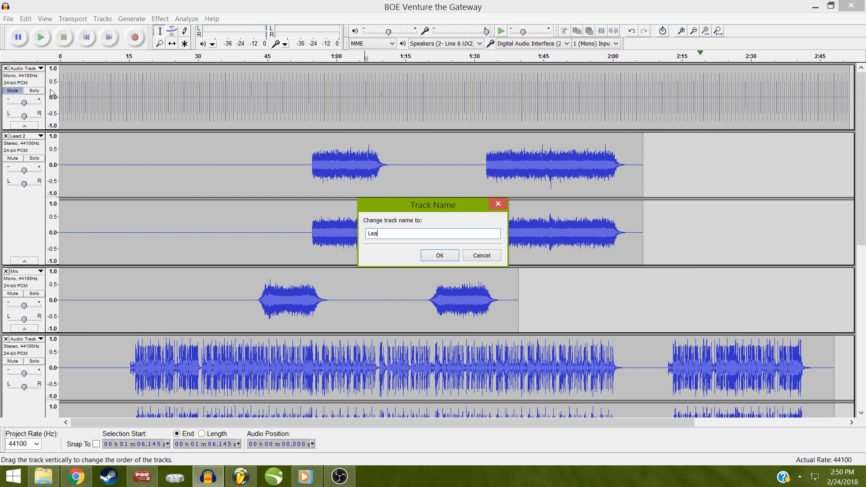
pyautogui.write('d 2')
pyautogui.press('Return')
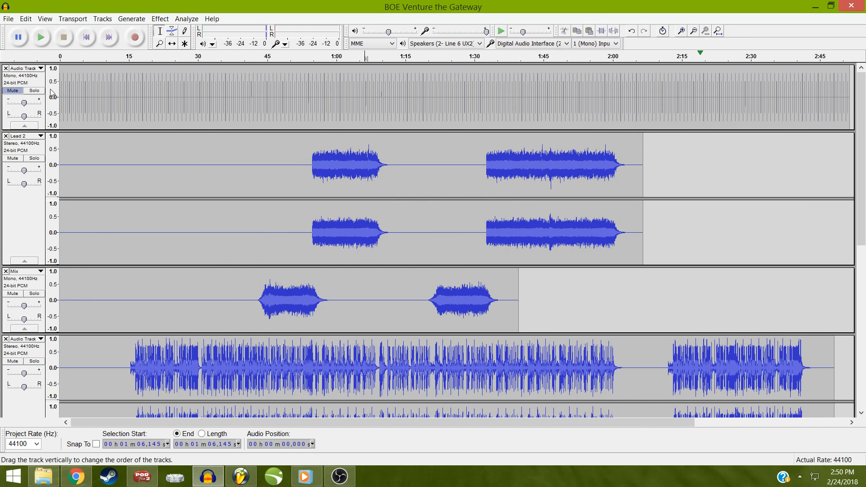
# Rename the stereo Lead 2 track as Rhythym Lead and place the cursor at 43.053 s in the mono Lead 2 track
pyautogui.rightClick(41, 150)
pyautogui.click(39, 145)
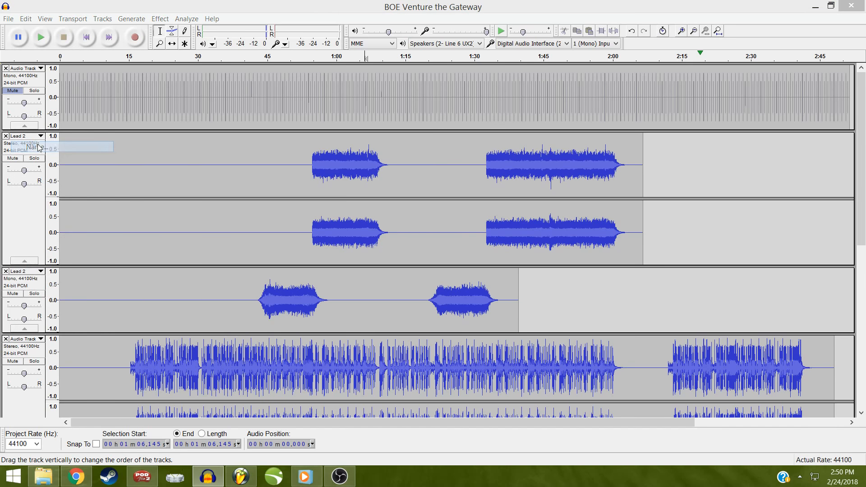
pyautogui.write('Rhythym Lead')
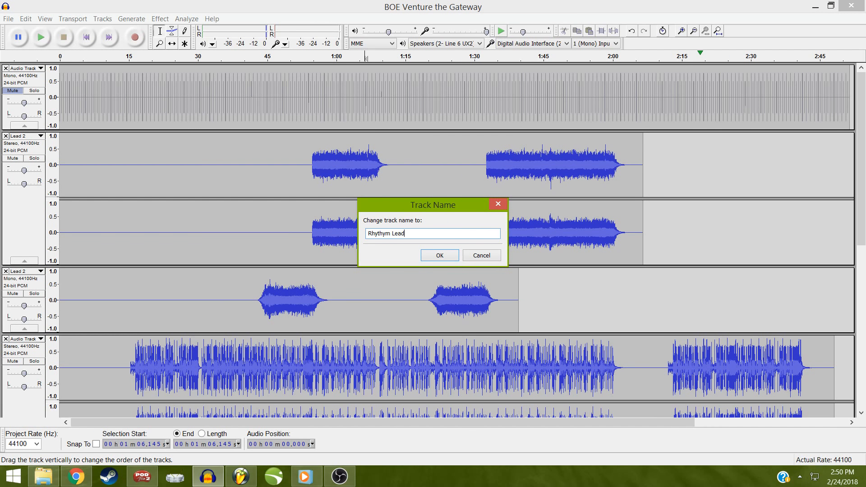
pyautogui.press('Return')
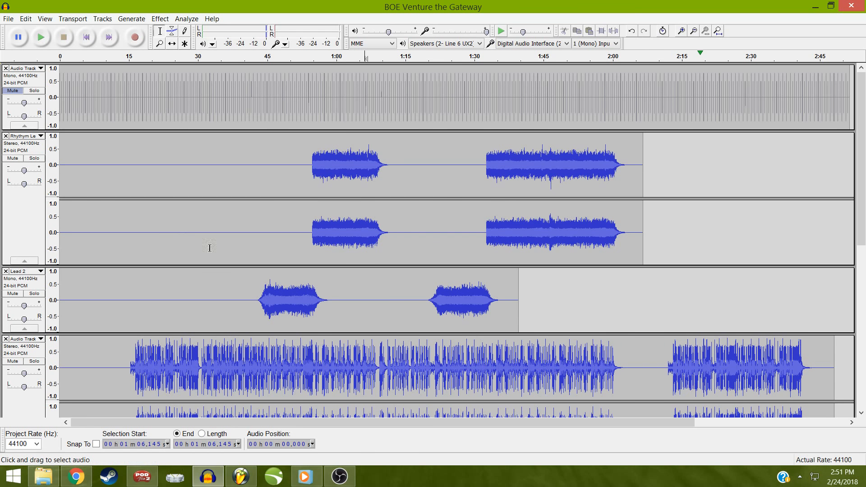
pyautogui.click(258, 299)
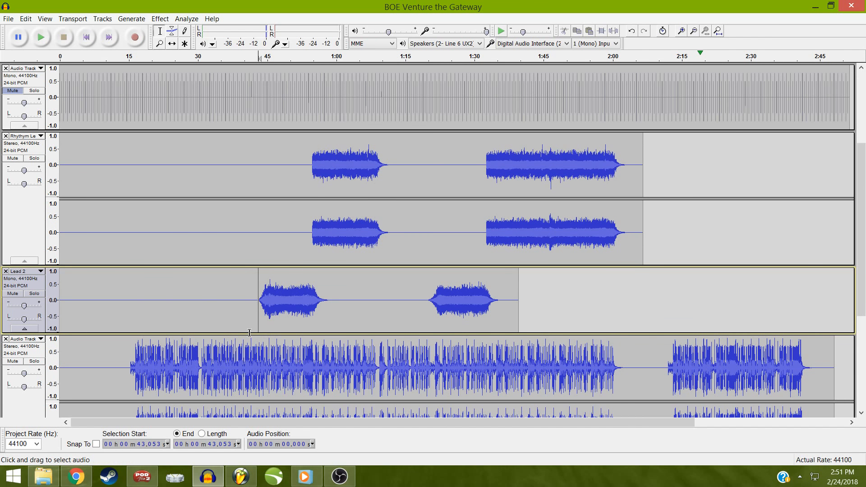
# Rename the stereo Mix track directly above Bass Guitar as Guitar
pyautogui.scroll(-3, 249, 333)
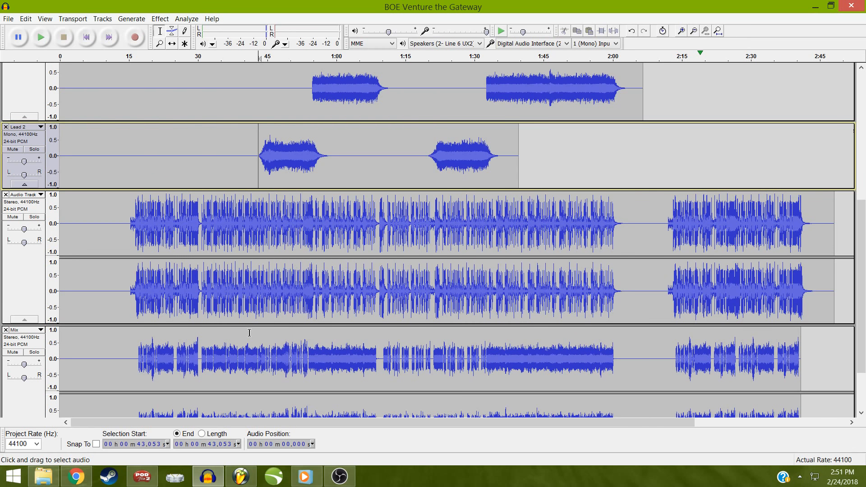
pyautogui.scroll(-3, 249, 333)
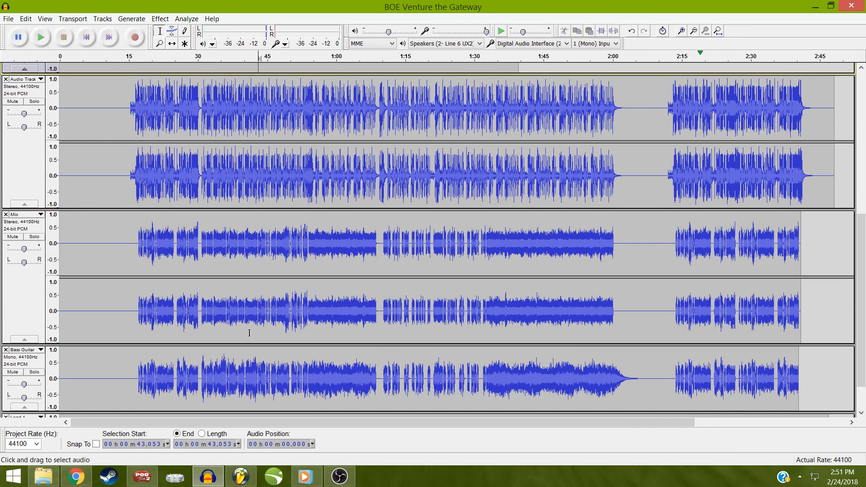
pyautogui.scroll(-1, 249, 333)
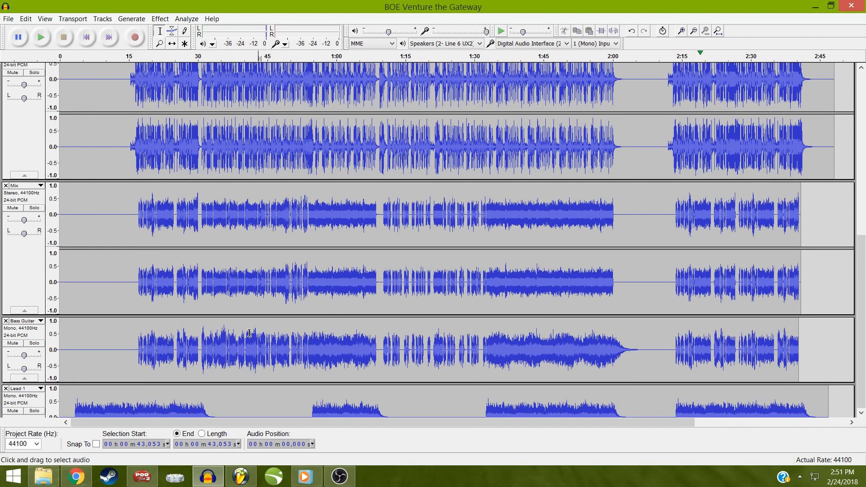
pyautogui.scroll(-2, 249, 333)
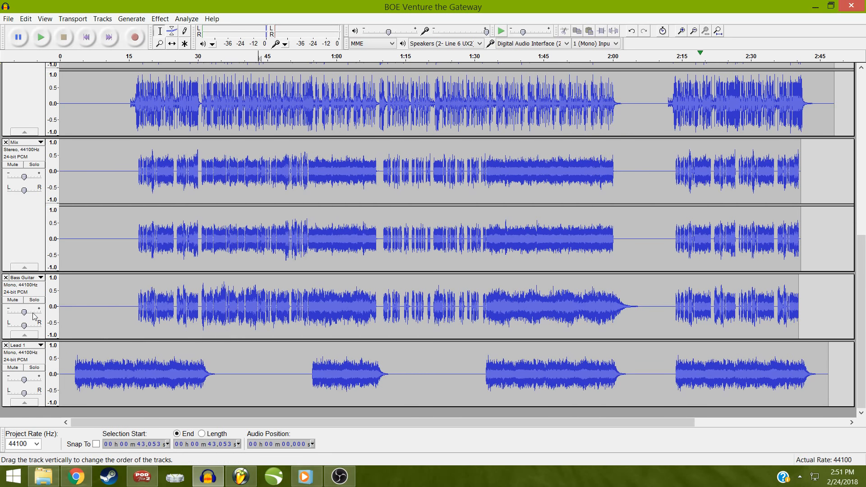
pyautogui.click(40, 142)
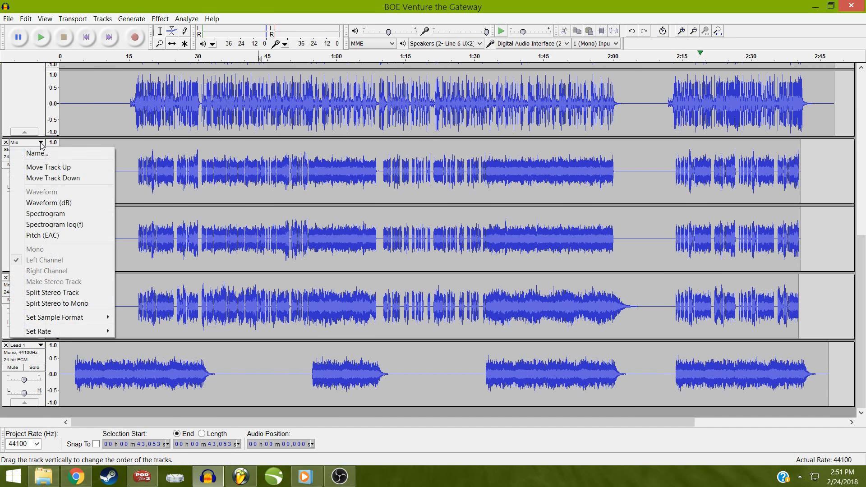
pyautogui.click(42, 153)
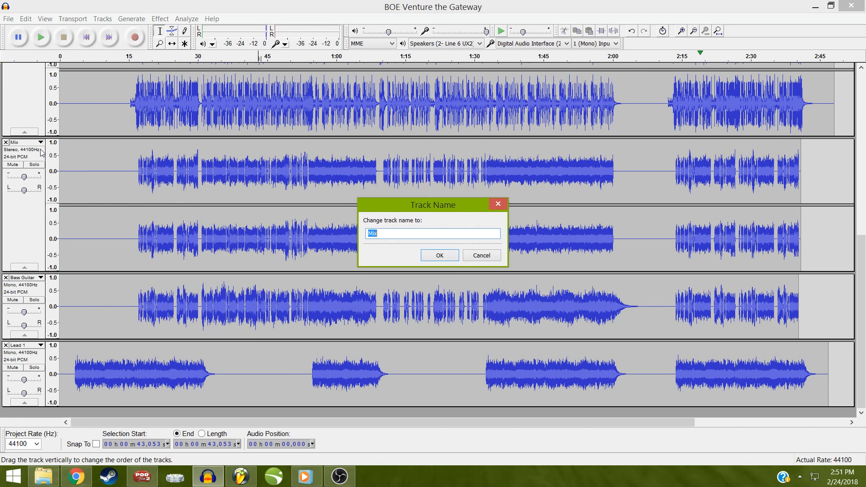
pyautogui.write('Guitar')
pyautogui.press('Escape')
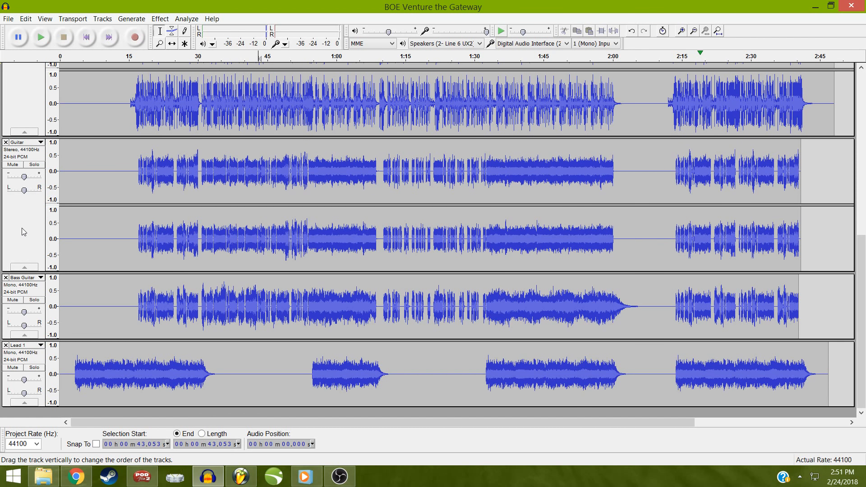
# Examine where the Guitar part and the first Lead 2 phrase begin relative to the other tracks
pyautogui.hotkey('ctrl', 'a')
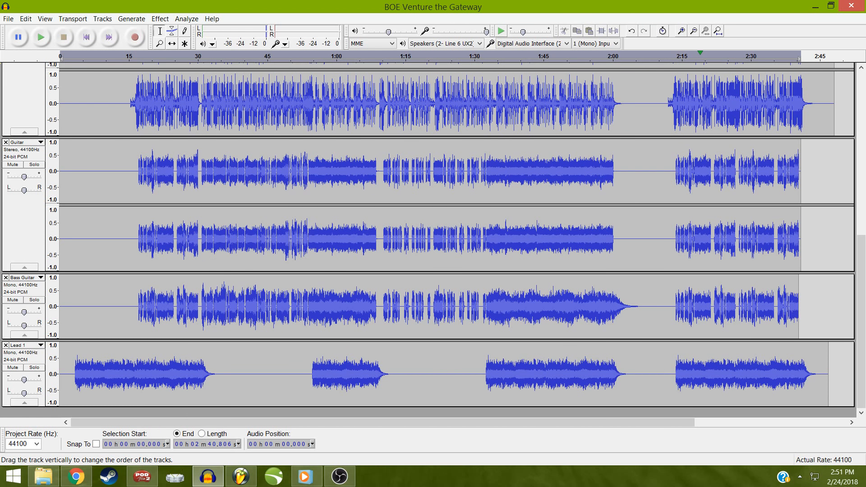
pyautogui.click(23, 226)
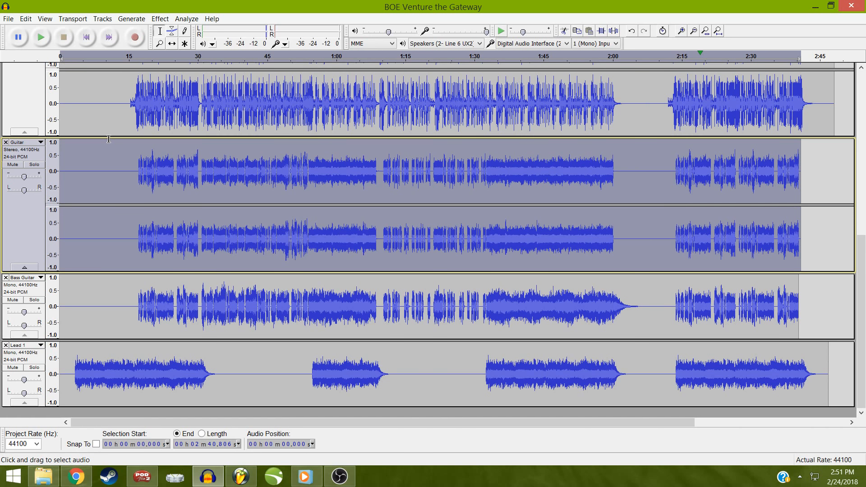
pyautogui.click(134, 168)
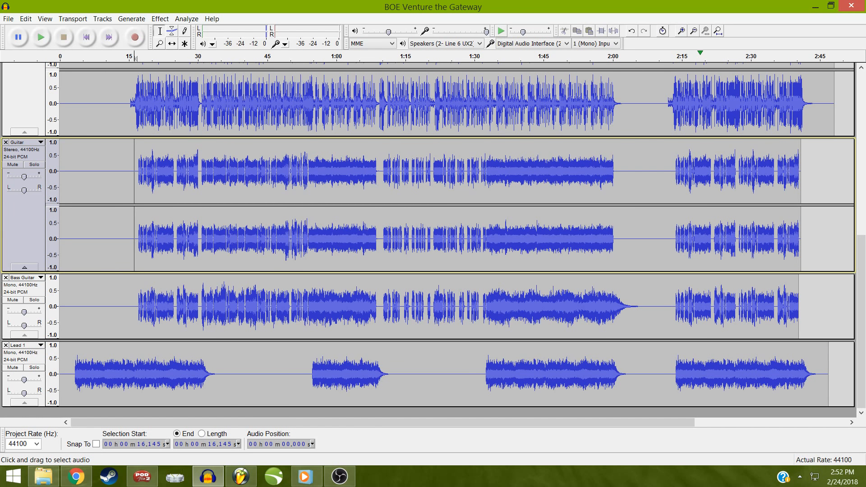
pyautogui.click(351, 248)
pyautogui.click(132, 240)
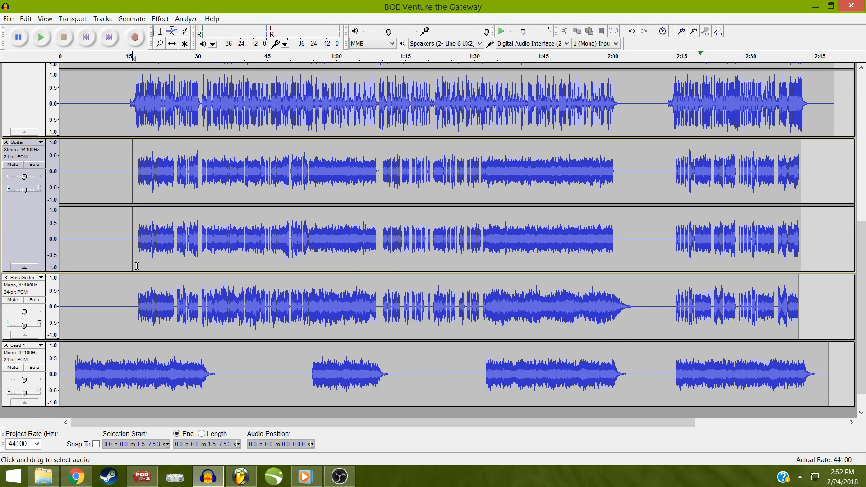
pyautogui.scroll(1, 137, 266)
pyautogui.scroll(5, 137, 266)
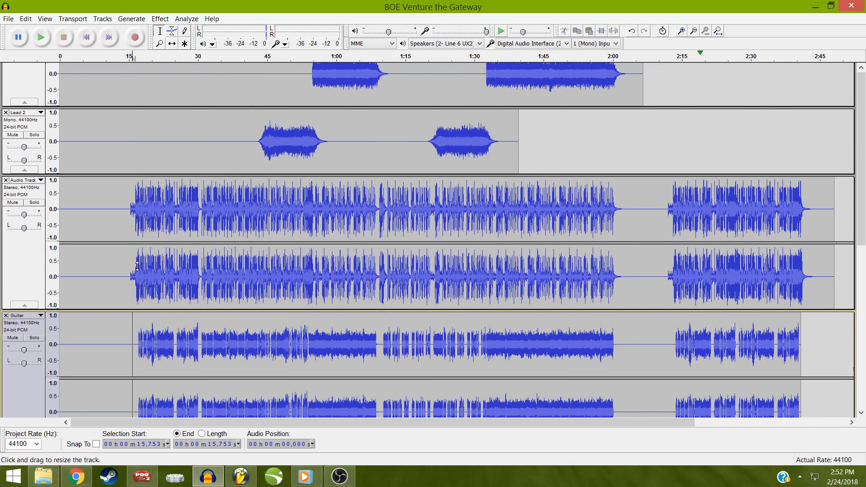
pyautogui.scroll(6, 137, 266)
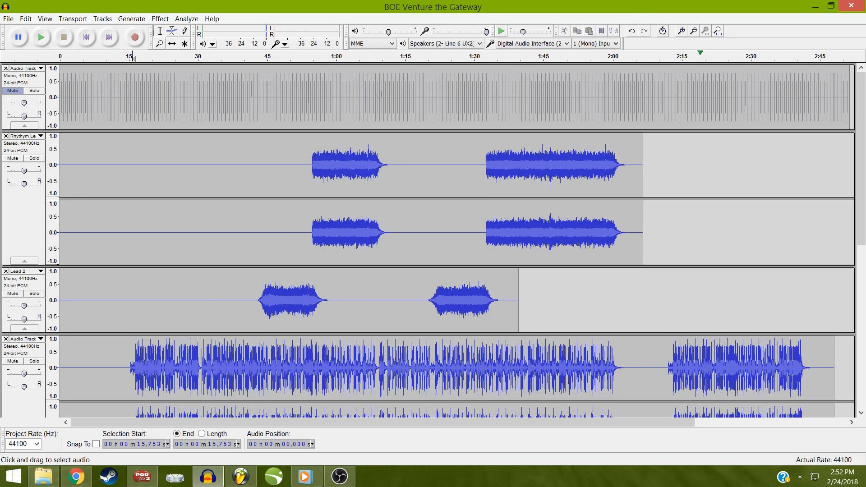
pyautogui.click(260, 302)
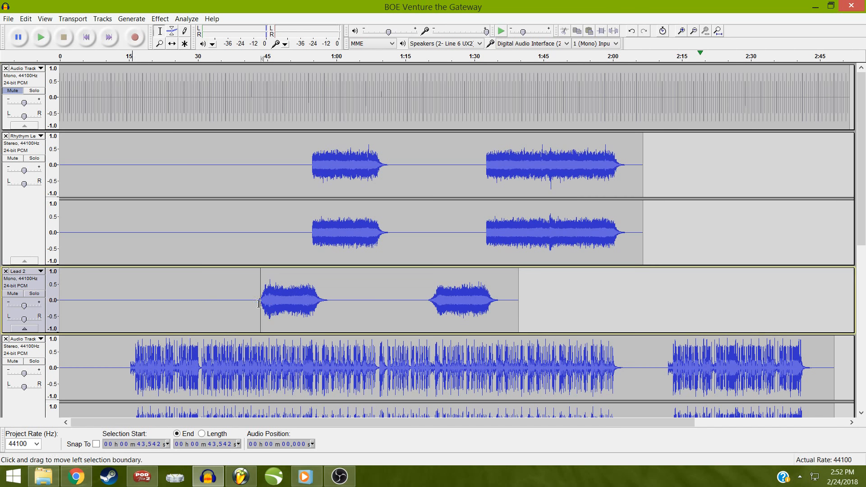
pyautogui.click(257, 306)
pyautogui.scroll(-1, 229, 278)
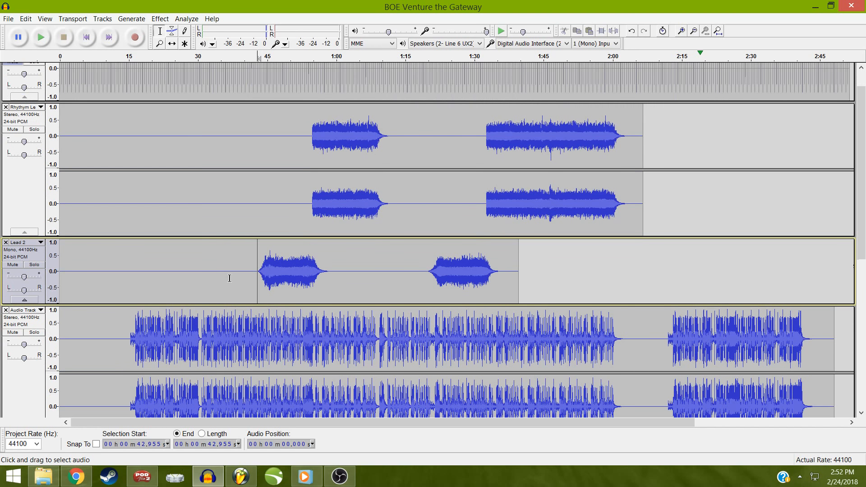
pyautogui.scroll(-4, 230, 278)
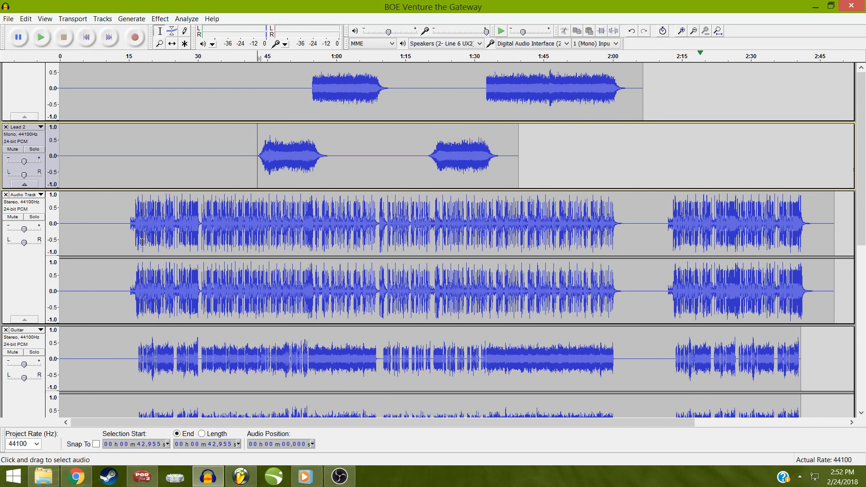
pyautogui.scroll(5, 142, 250)
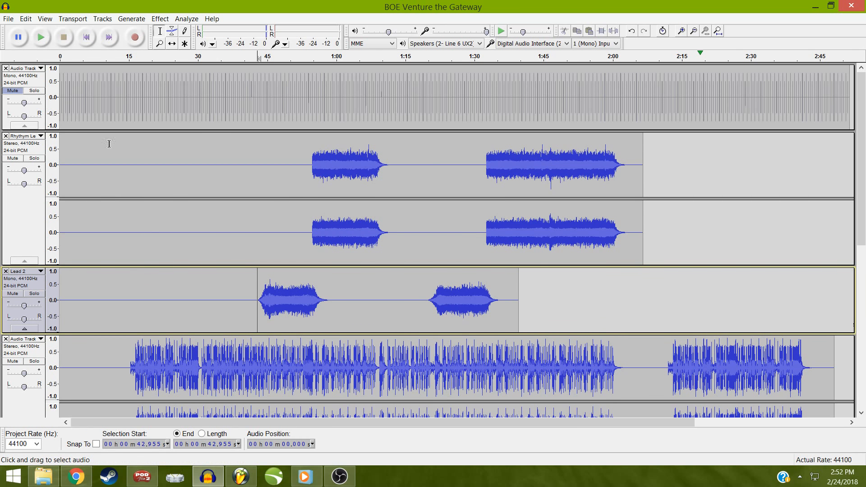
# Save the project with the newly named tracks
pyautogui.click(9, 21)
pyautogui.click(14, 74)
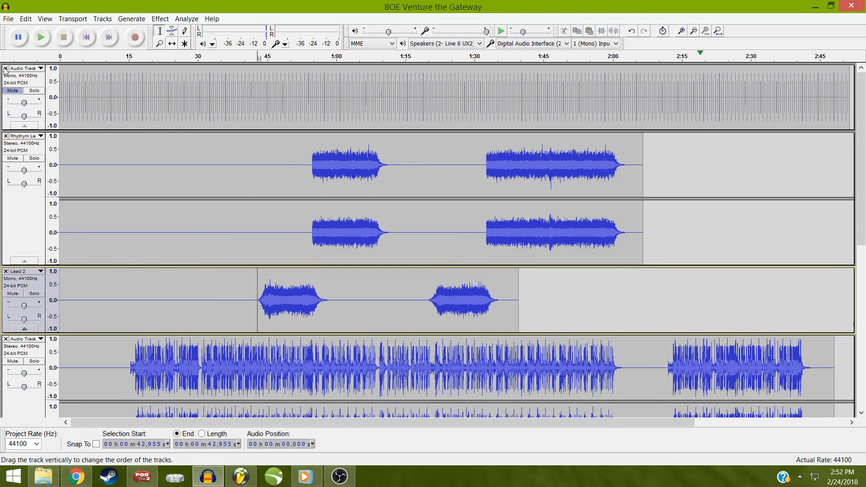
pyautogui.click(8, 19)
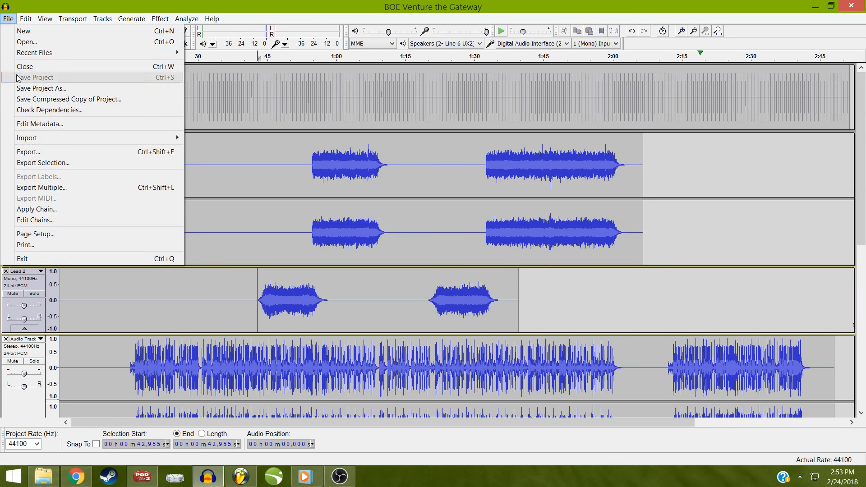
pyautogui.moveTo(45, 18)
pyautogui.click(71, 4)
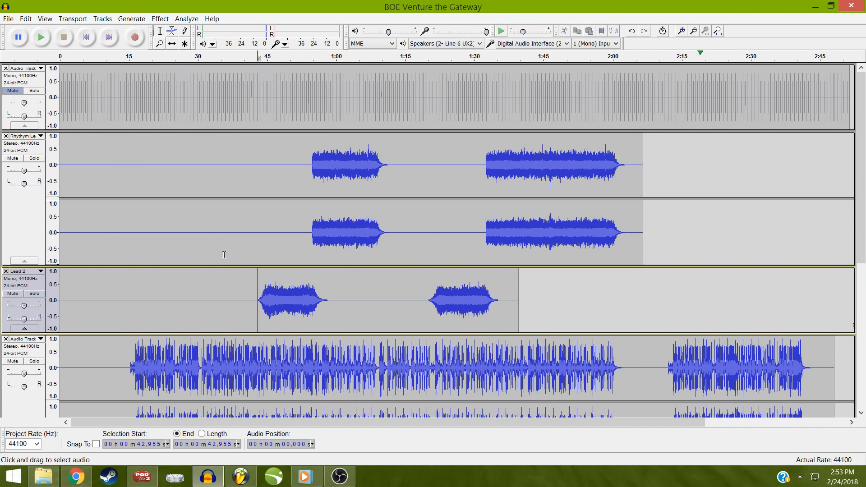
# Remove the mono and stereo tracks named Audio Track, and slightly lower the gain of Rhythym Lead and Lead 2
pyautogui.scroll(-1, 254, 234)
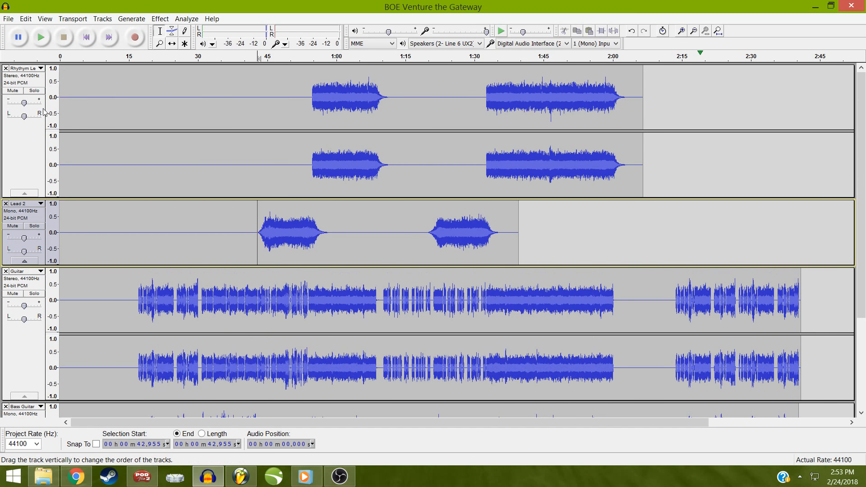
pyautogui.moveTo(25, 104); pyautogui.dragTo(20, 107)
pyautogui.moveTo(24, 237); pyautogui.dragTo(23, 238)
# Slightly raise the gain of the Guitar track and slightly lower the gain of Bass Guitar and Lead 1
pyautogui.click(33, 332)
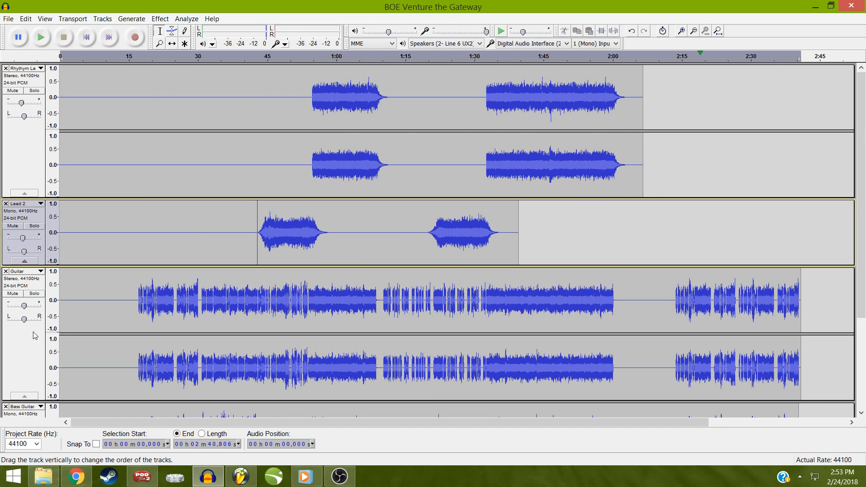
pyautogui.moveTo(26, 306); pyautogui.dragTo(27, 308)
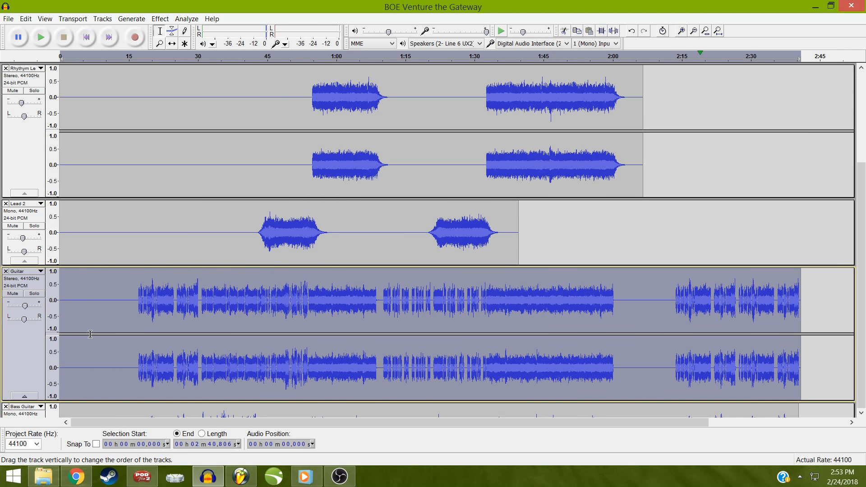
pyautogui.scroll(-3, 90, 335)
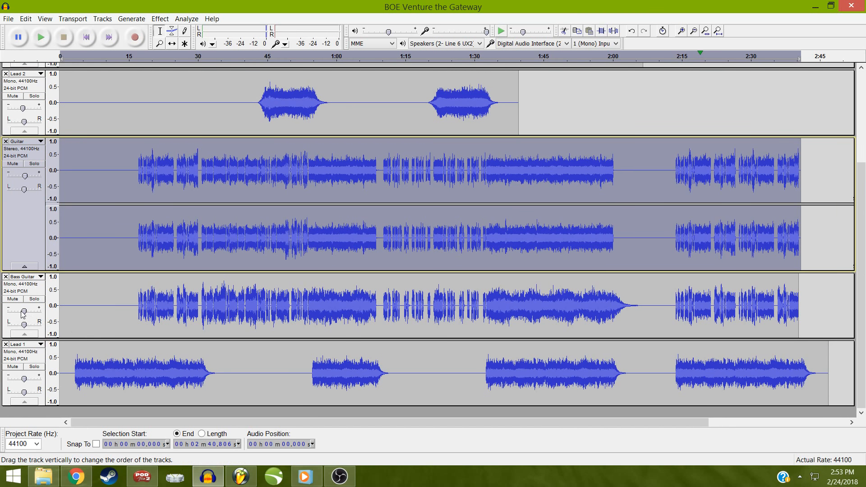
pyautogui.moveTo(23, 311)
pyautogui.moveTo(23, 311); pyautogui.dragTo(21, 312)
pyautogui.moveTo(25, 381); pyautogui.dragTo(22, 382)
# Select the audio of all remaining tracks and mix and render it into one stereo track
pyautogui.click(86, 37)
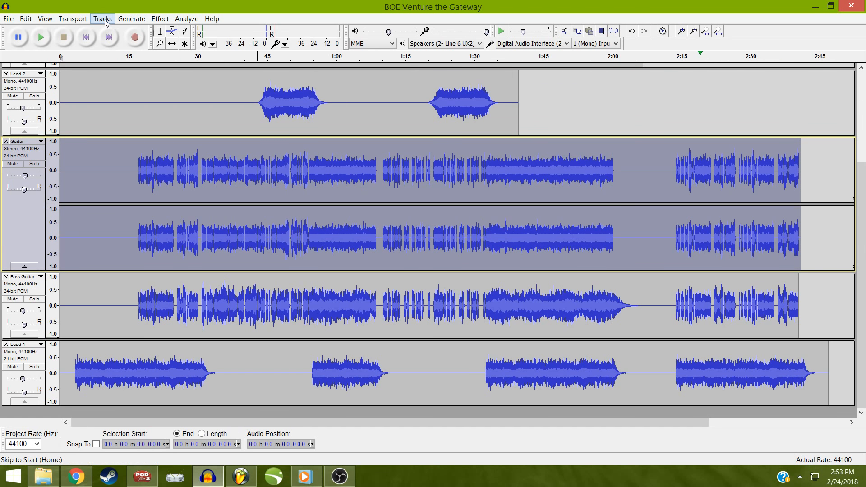
pyautogui.click(8, 19)
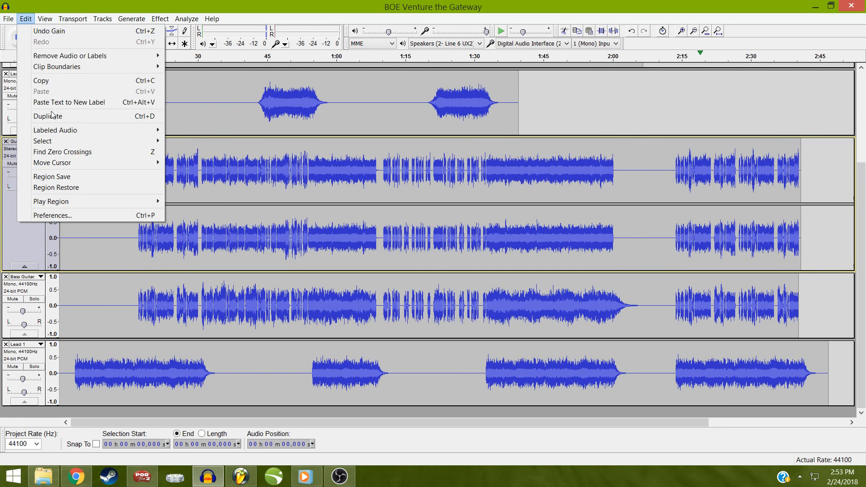
pyautogui.moveTo(136, 143)
pyautogui.click(174, 142)
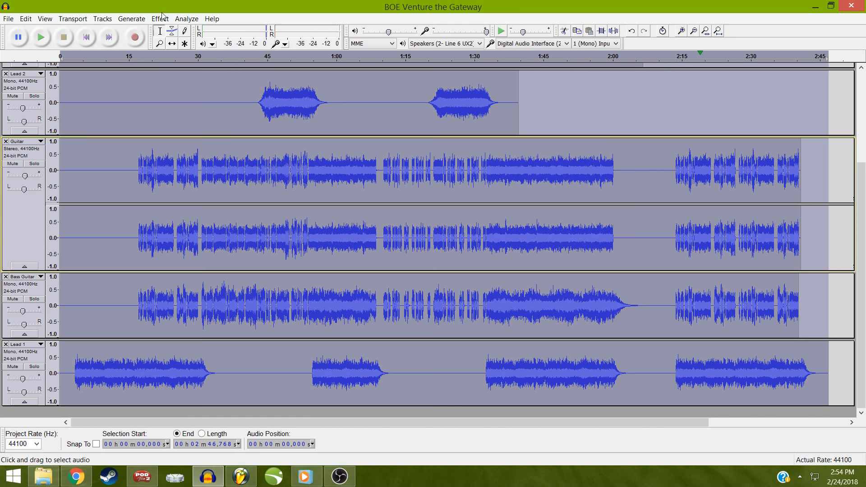
pyautogui.click(104, 19)
pyautogui.click(112, 56)
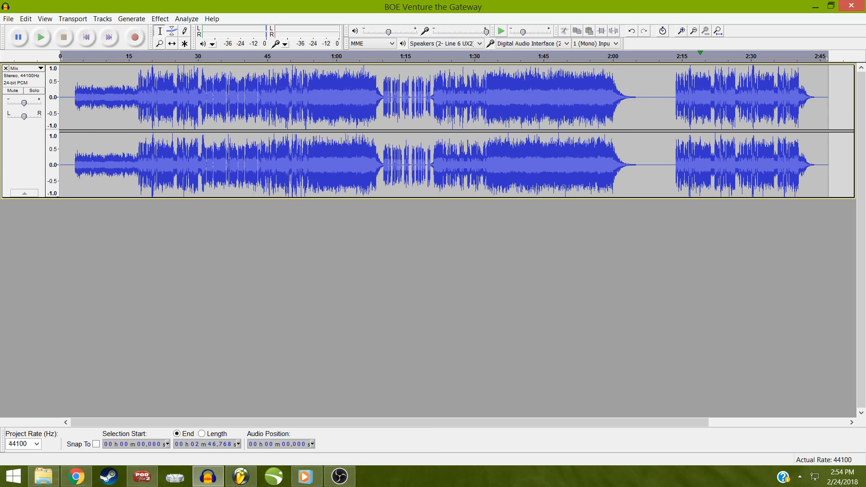
pyautogui.hotkey('alt', 'Tab')
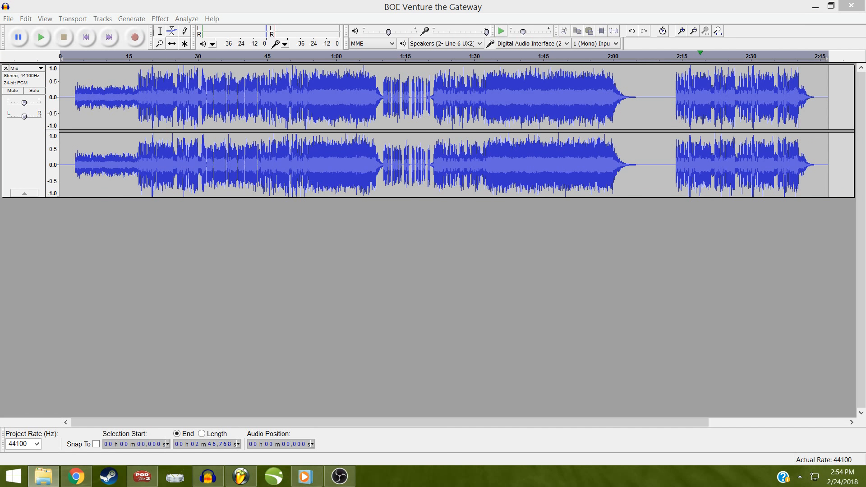
pyautogui.hotkey('alt', 'Tab')
pyautogui.hotkey('alt', 'Tab')
pyautogui.click(512, 309)
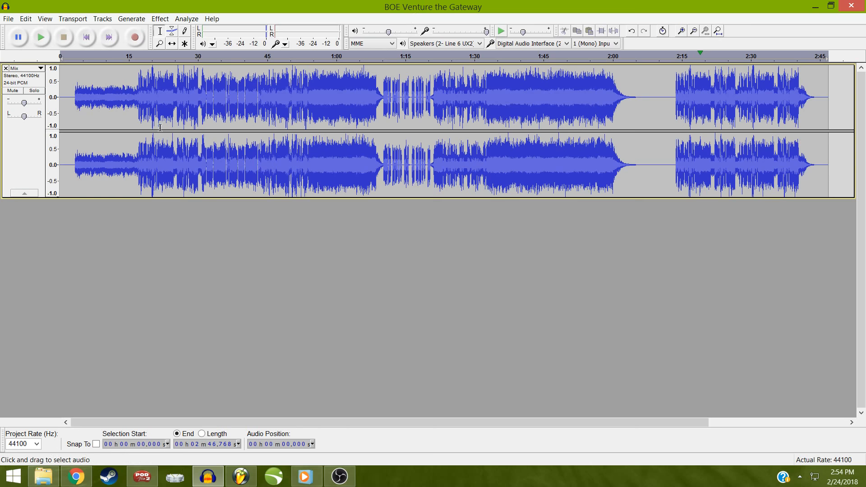
# Clear the selection and return the cursor to the start of the mix
pyautogui.click(84, 45)
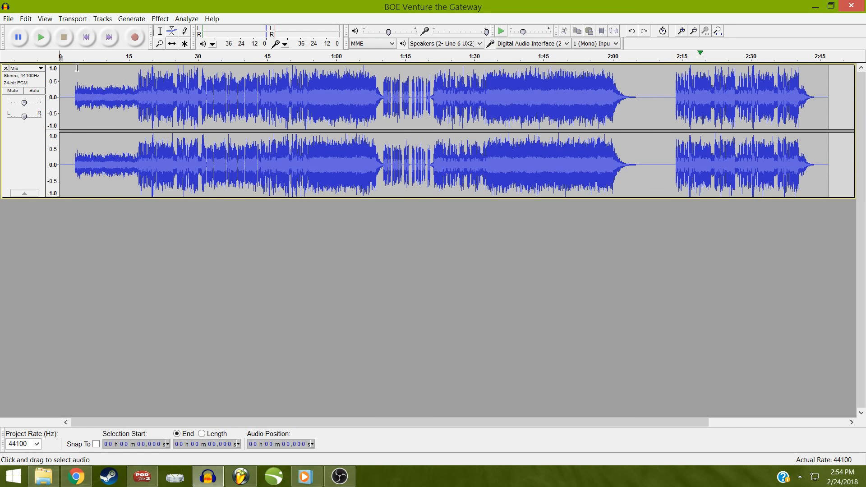
pyautogui.click(73, 94)
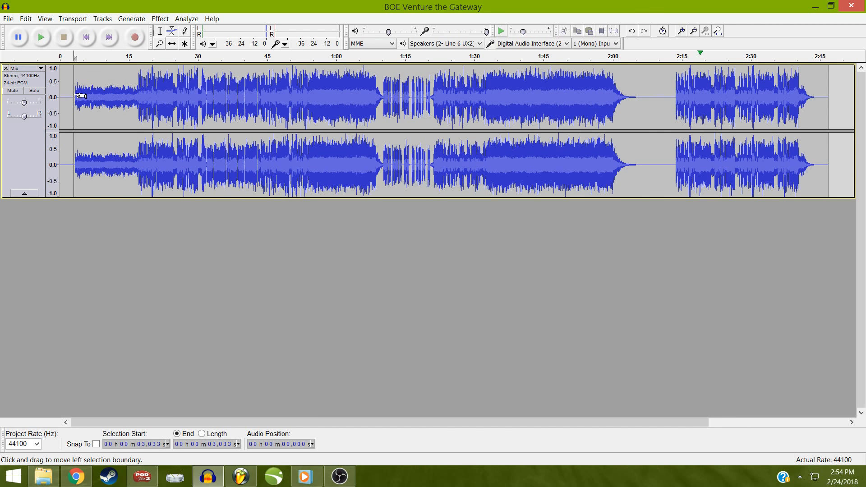
pyautogui.click(87, 46)
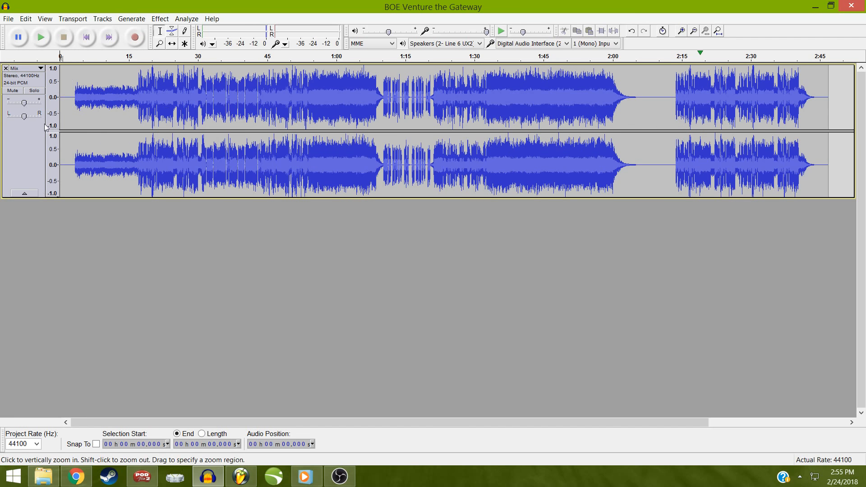
# Start exporting the mix as a 16-bit WAV file named "BOE Venture the Gateway FOR DRUMS"
pyautogui.click(9, 18)
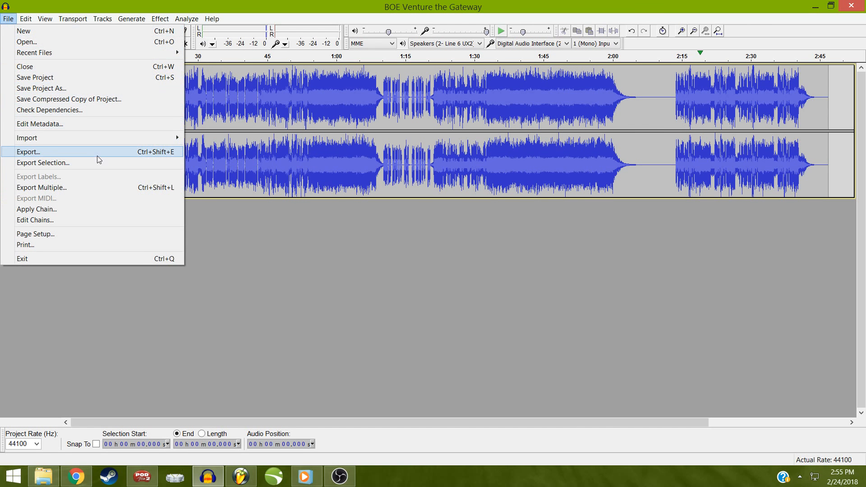
pyautogui.click(96, 155)
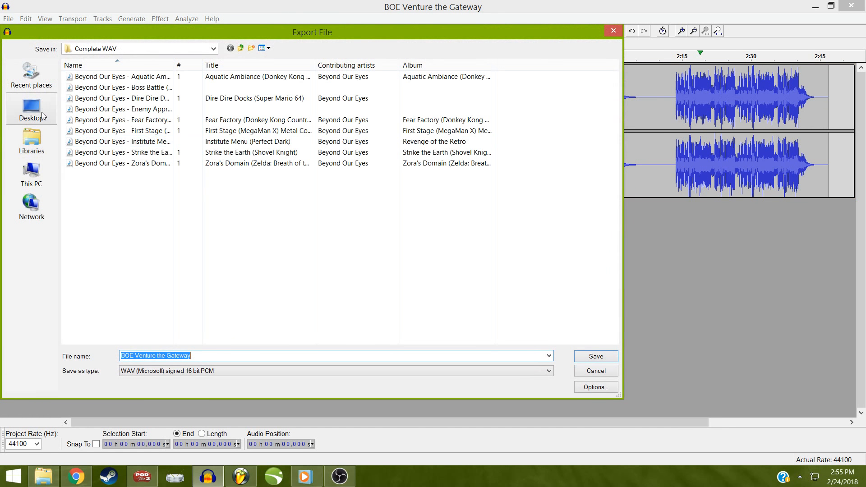
pyautogui.click(42, 116)
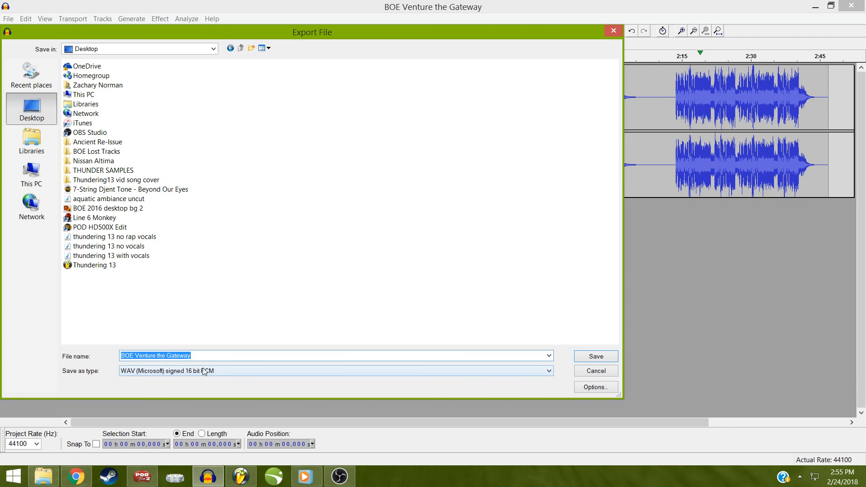
pyautogui.press('Right')
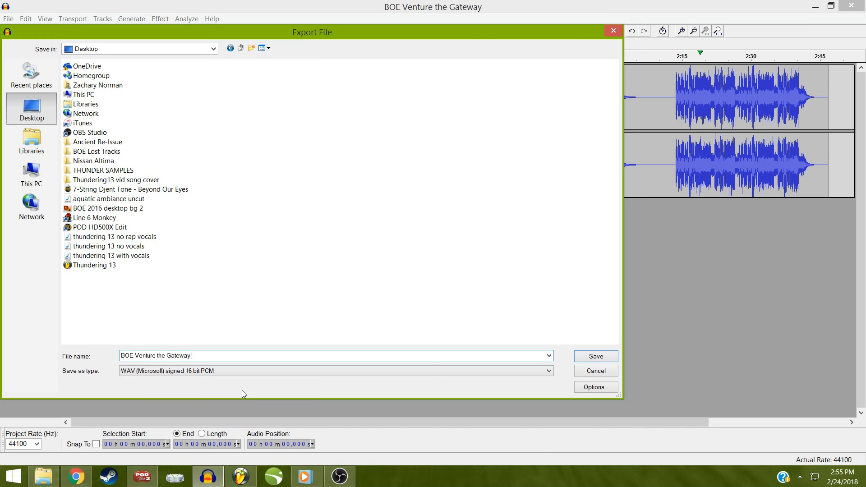
pyautogui.write('f')
pyautogui.write('F')
pyautogui.write('OR')
pyautogui.write(' DRUMS')
# Save the export in the Drums folder of "2018 - Venture the Gateway (Single)" under Recordings, Beyond Our Eyes, accepting the metadata as it is
pyautogui.click(45, 145)
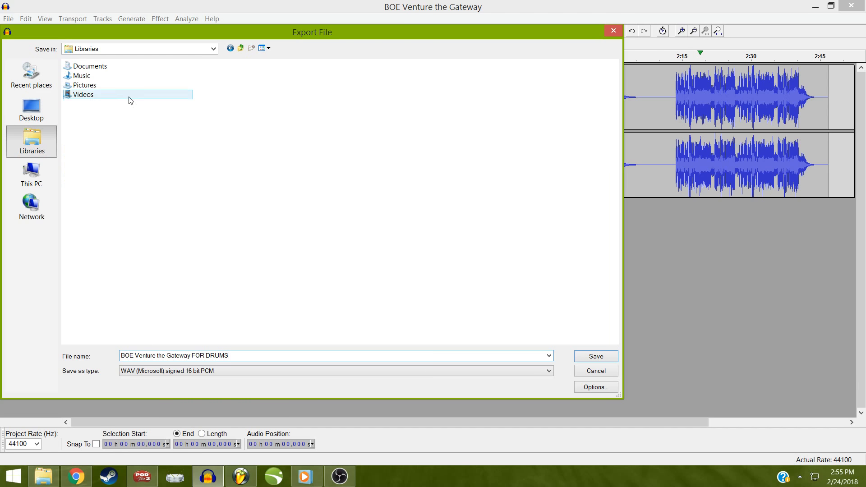
pyautogui.doubleClick(114, 77)
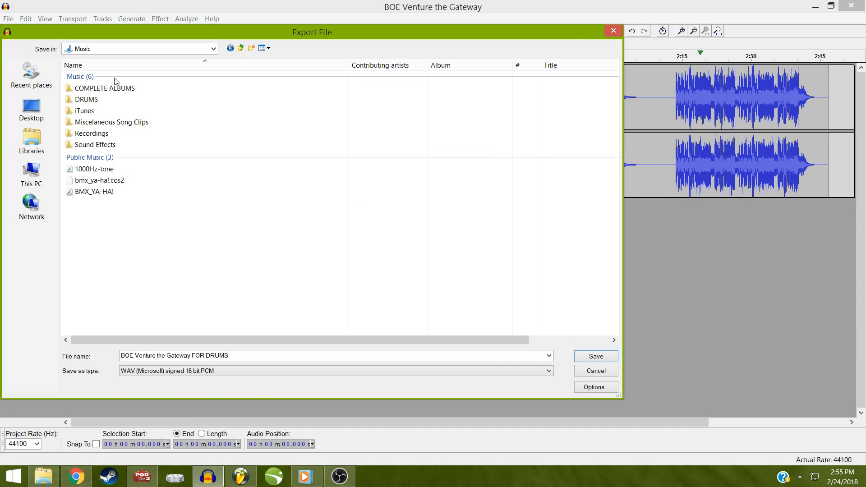
pyautogui.doubleClick(109, 134)
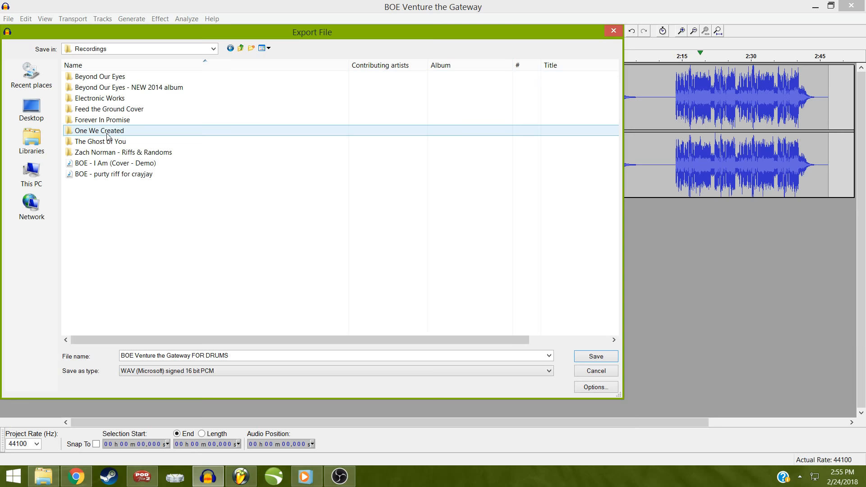
pyautogui.doubleClick(134, 78)
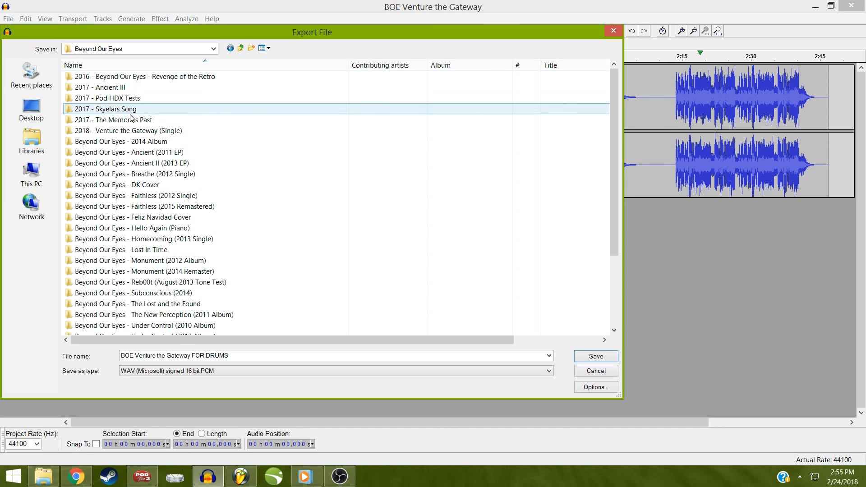
pyautogui.doubleClick(131, 131)
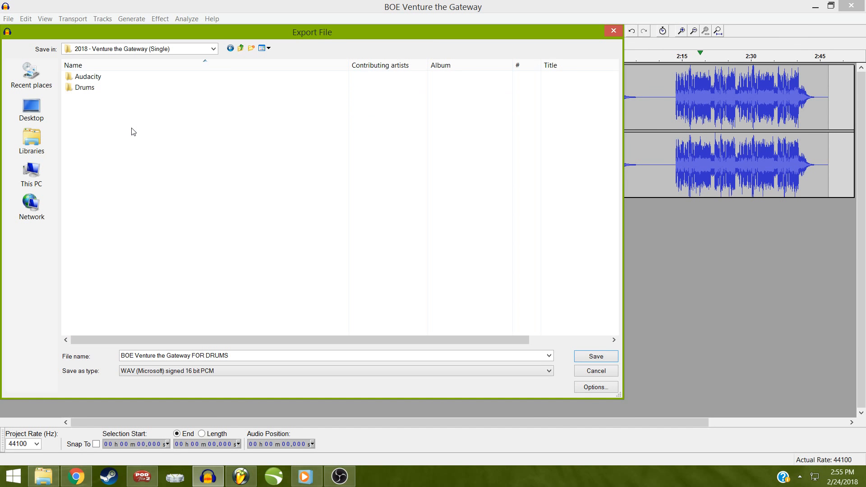
pyautogui.doubleClick(110, 88)
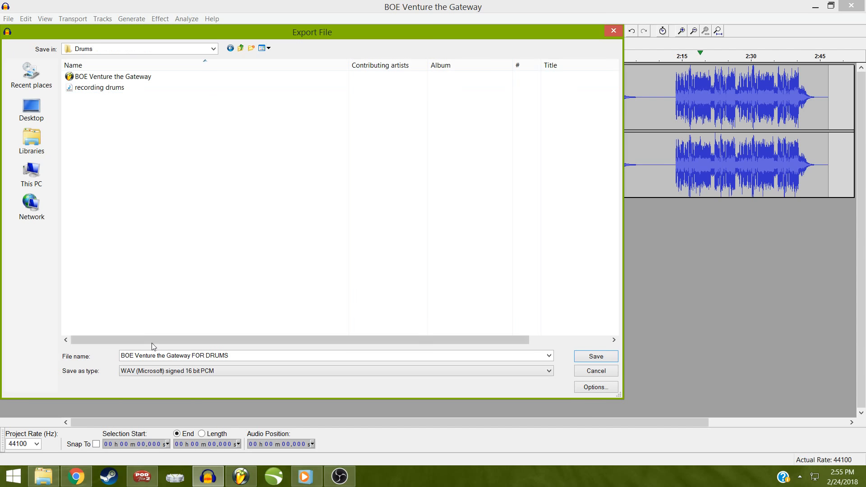
pyautogui.click(611, 356)
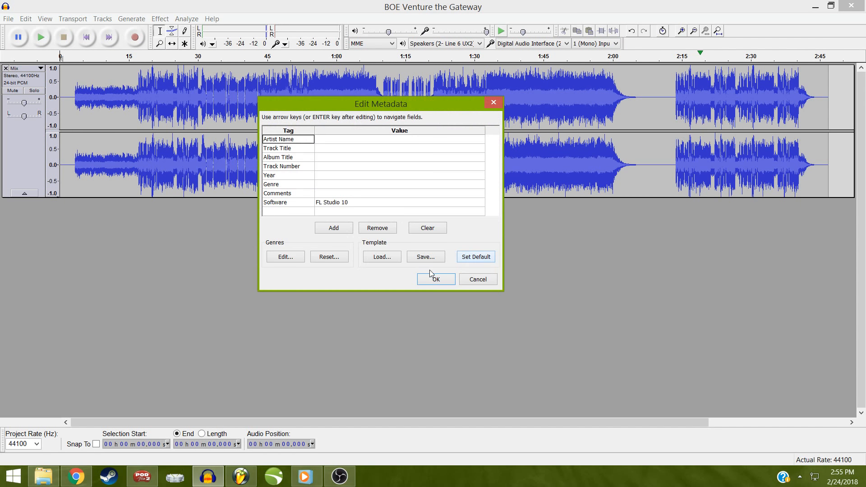
pyautogui.click(435, 279)
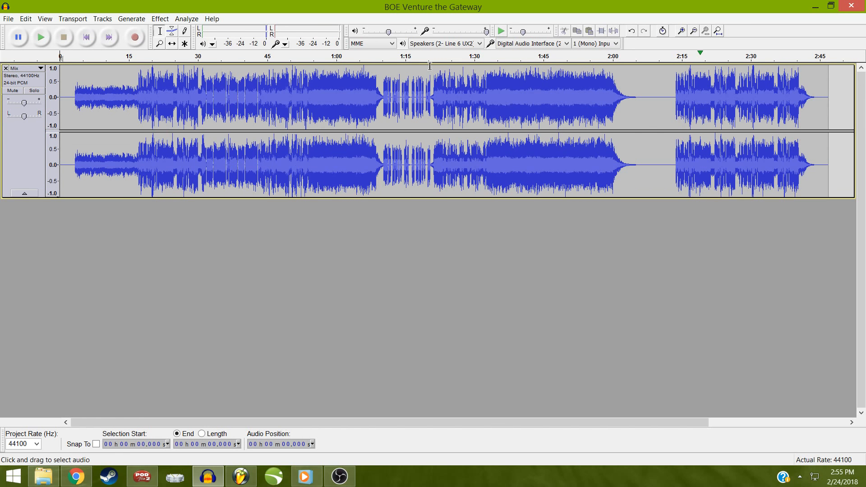
# Close the Audacity project without saving changes and switch to FL Studio
pyautogui.click(850, 6)
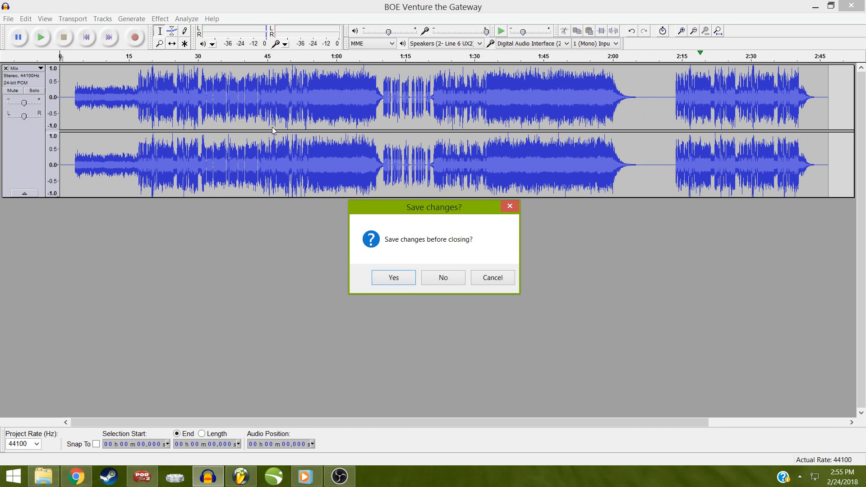
pyautogui.click(464, 277)
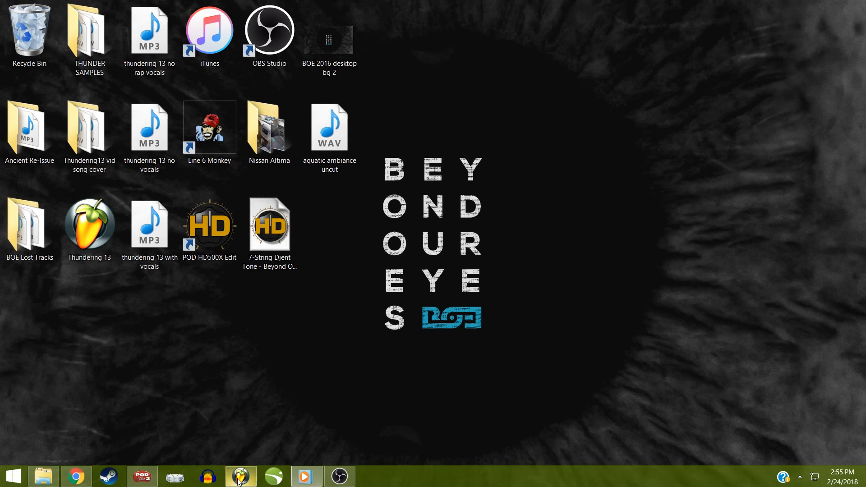
pyautogui.click(239, 479)
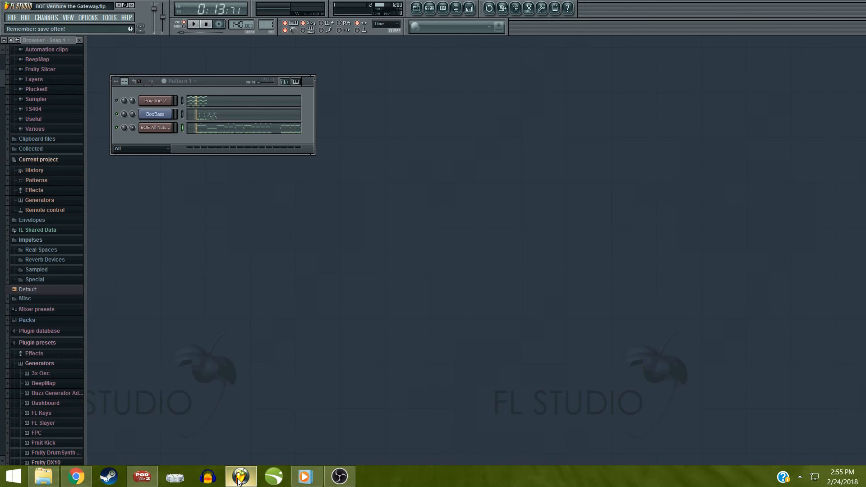
# Insert an Audio Clip channel above the bottom drum channel and bring its channel settings beside the step sequencer
pyautogui.rightClick(149, 129)
pyautogui.moveTo(199, 212)
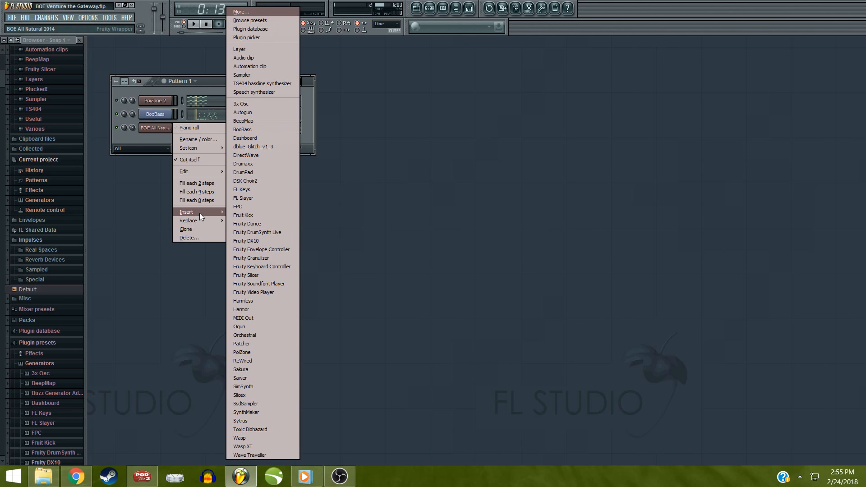
pyautogui.click(248, 58)
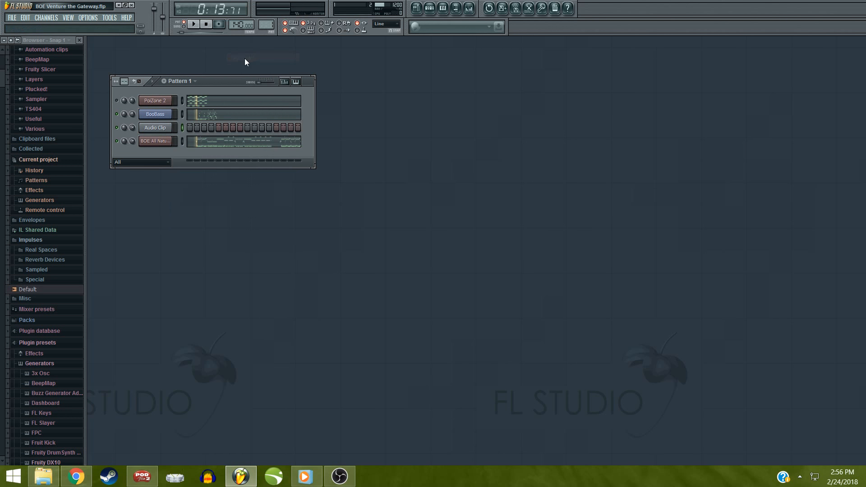
pyautogui.click(166, 129)
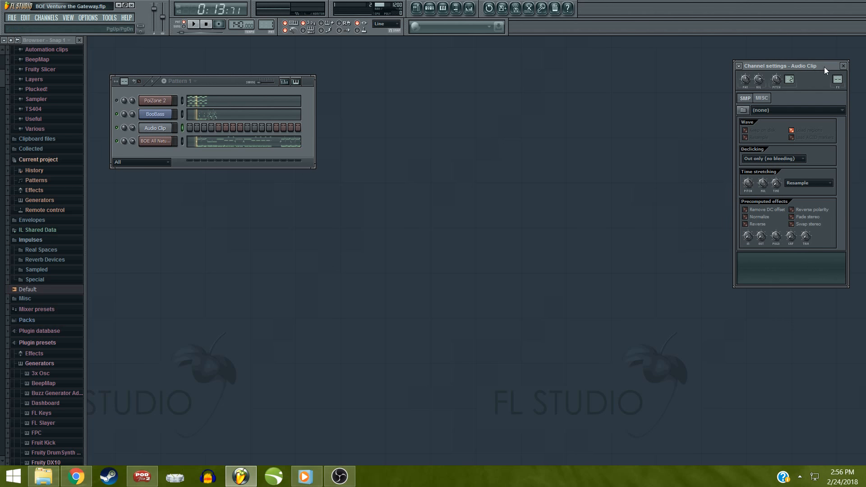
pyautogui.moveTo(823, 66); pyautogui.dragTo(411, 74)
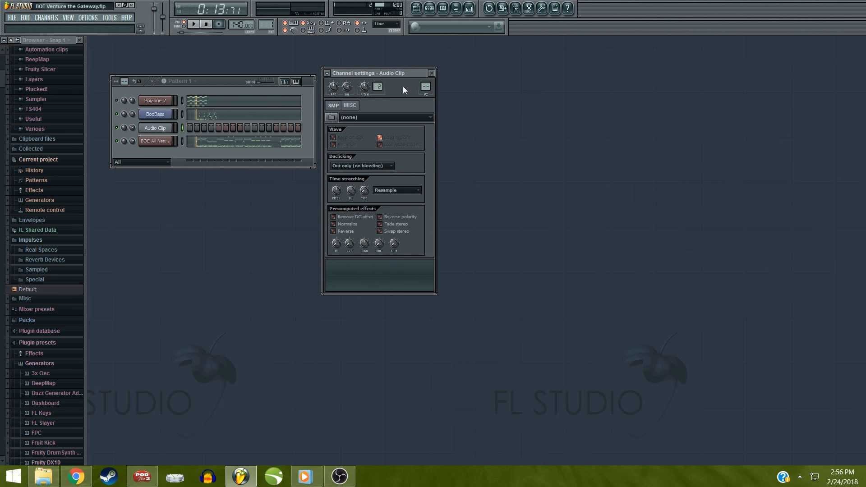
# Load "BOE Venture the Gateway FOR DRUMS" from the Drums folder of "2018 - Venture the Gateway (Single)" into the Audio Clip channel
pyautogui.click(342, 117)
pyautogui.click(298, 166)
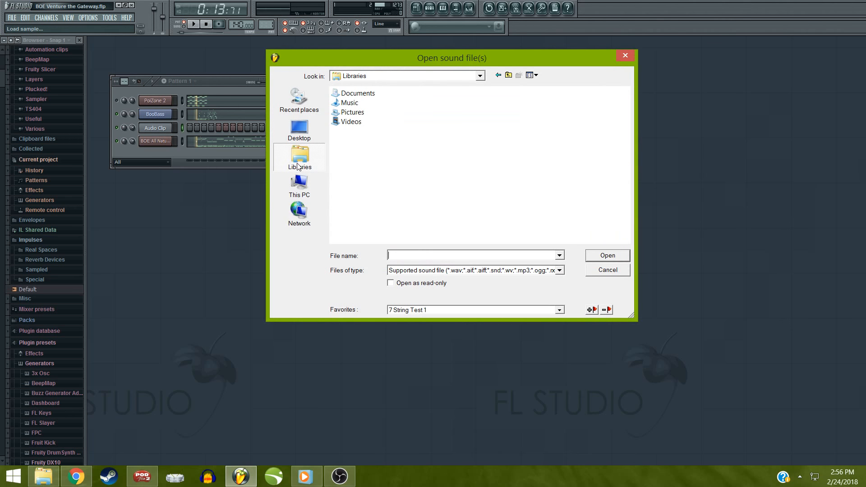
pyautogui.doubleClick(350, 103)
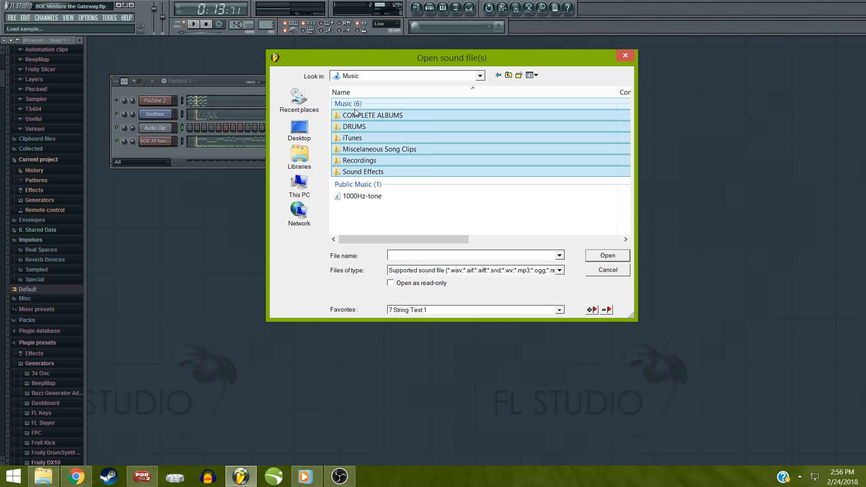
pyautogui.doubleClick(365, 164)
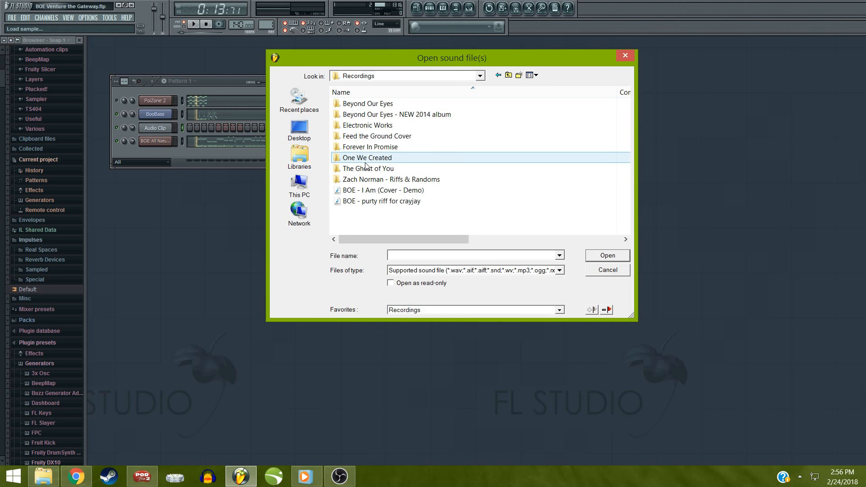
pyautogui.doubleClick(394, 108)
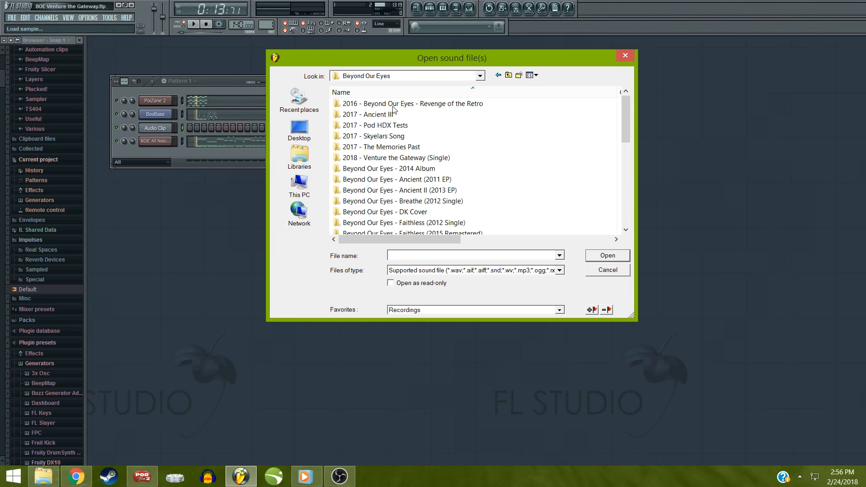
pyautogui.doubleClick(448, 158)
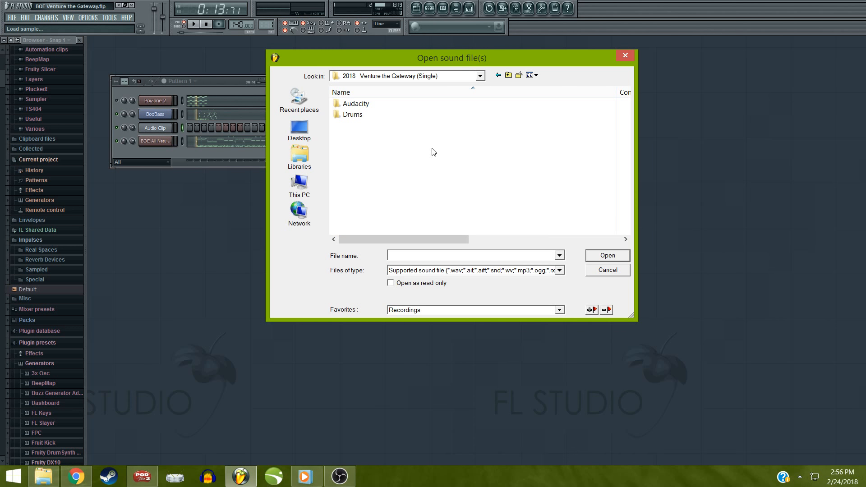
pyautogui.doubleClick(354, 103)
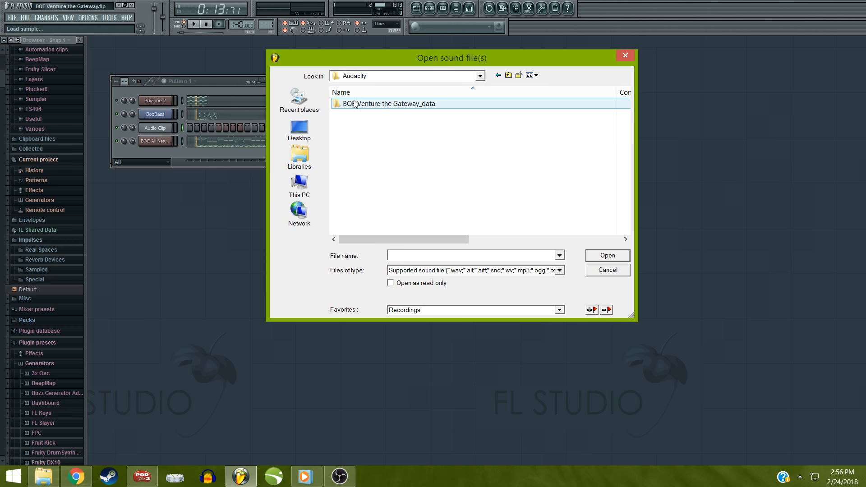
pyautogui.click(508, 75)
pyautogui.click(396, 117)
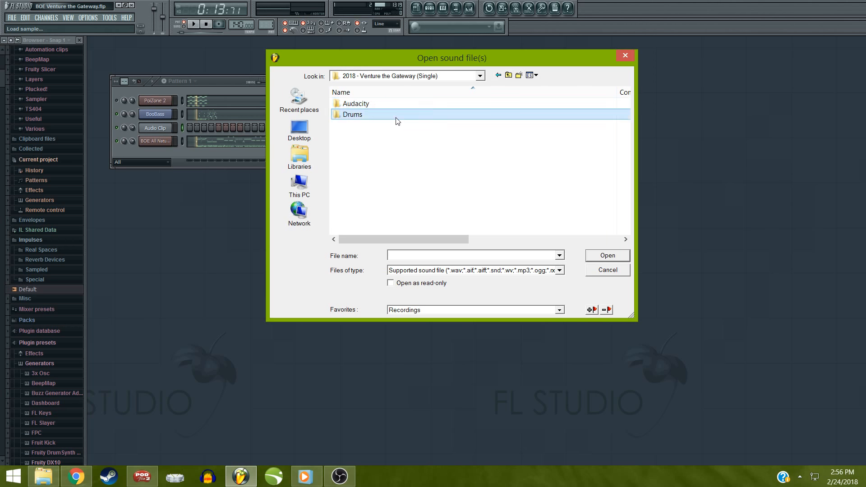
pyautogui.doubleClick(396, 116)
pyautogui.click(406, 105)
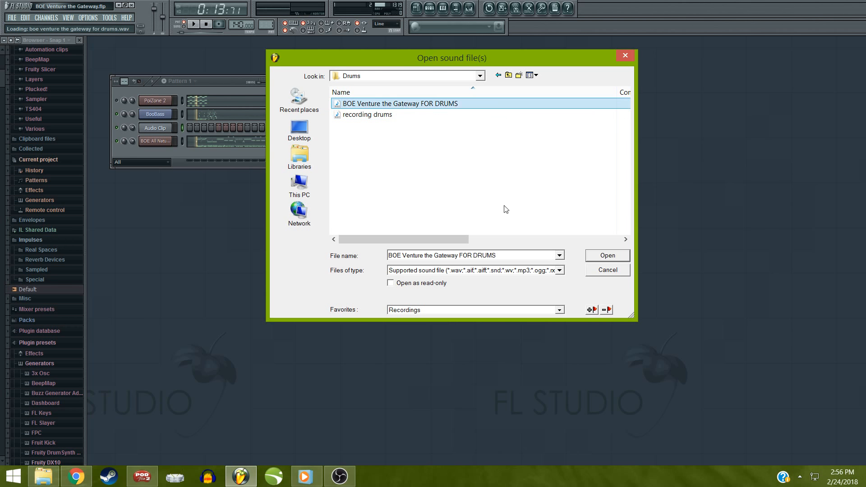
pyautogui.click(607, 255)
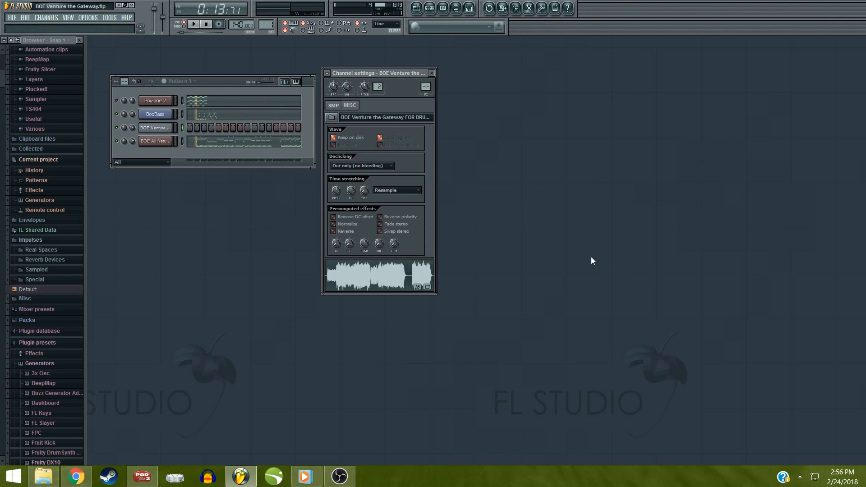
# Show the playlist and place the FOR DRUMS audio clip on Track 3, starting at bar 1
pyautogui.click(72, 19)
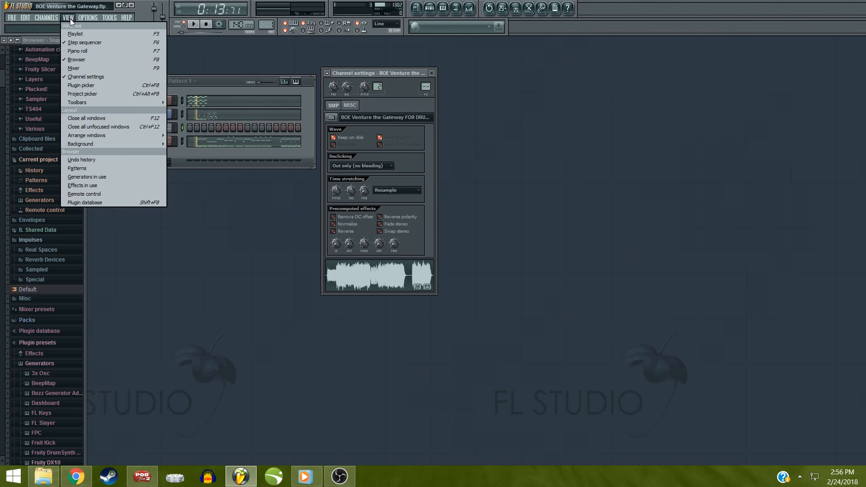
pyautogui.click(79, 33)
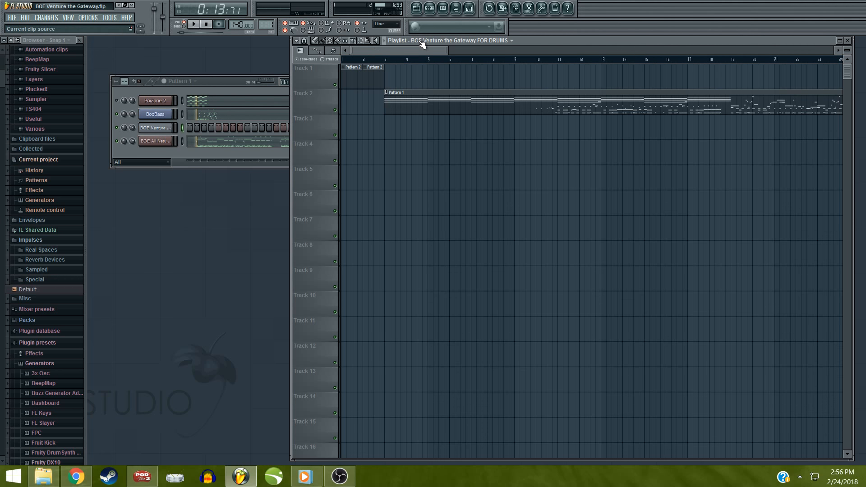
pyautogui.click(388, 130)
pyautogui.moveTo(406, 131); pyautogui.dragTo(326, 131)
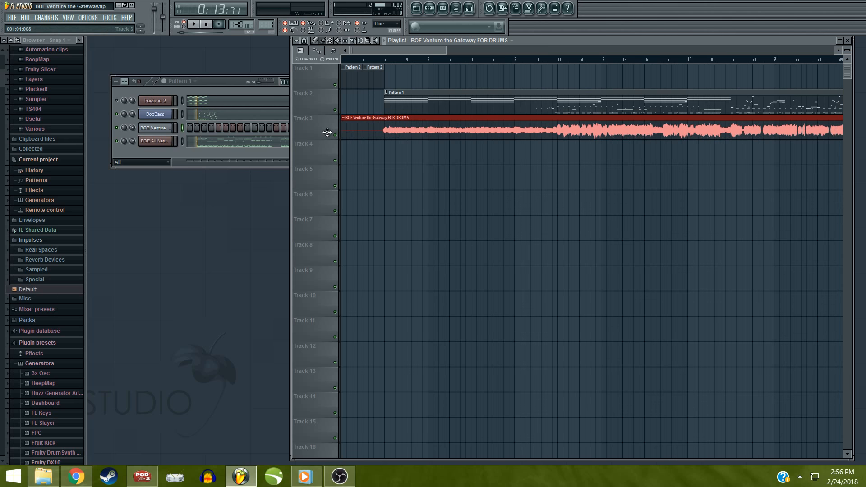
pyautogui.moveTo(446, 47); pyautogui.dragTo(362, 53)
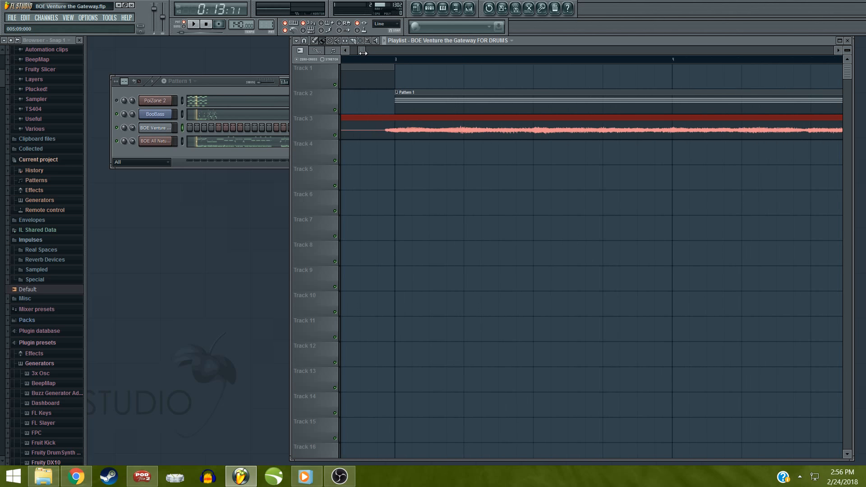
# Turn off playlist grid snapping and shift the FOR DRUMS clip on Track 3 so its waveform starts with Pattern 1 at bar 3
pyautogui.click(305, 40)
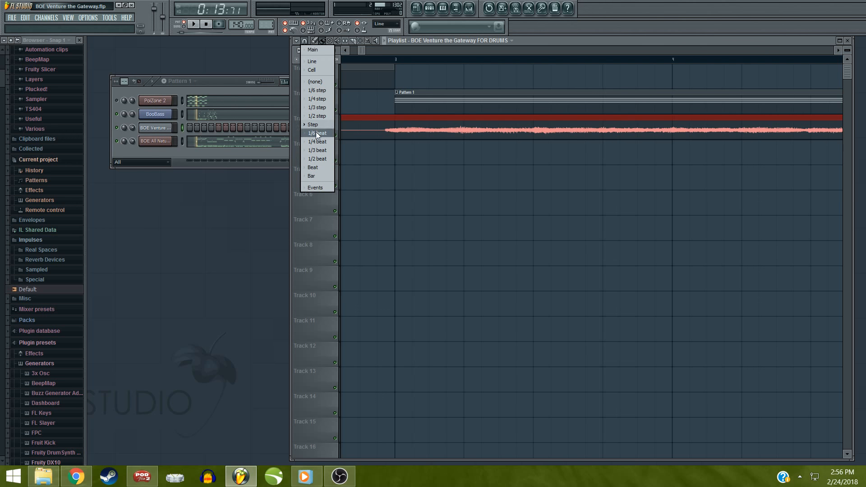
pyautogui.click(318, 81)
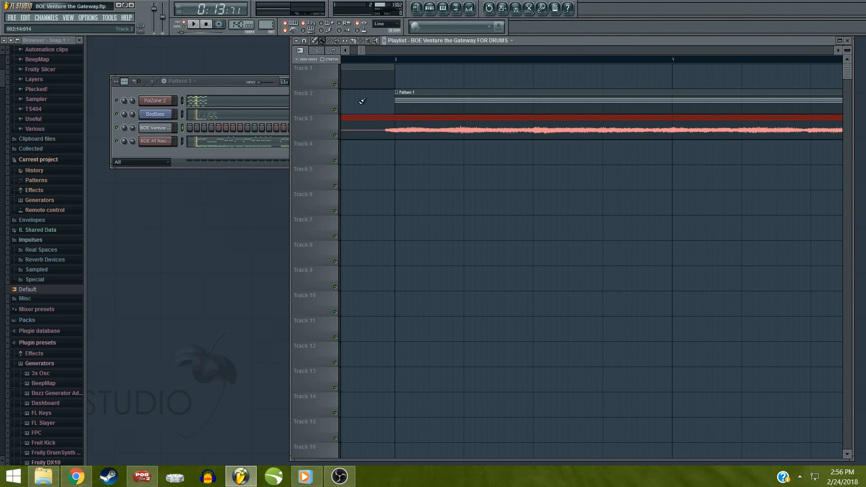
pyautogui.moveTo(392, 123); pyautogui.dragTo(404, 124)
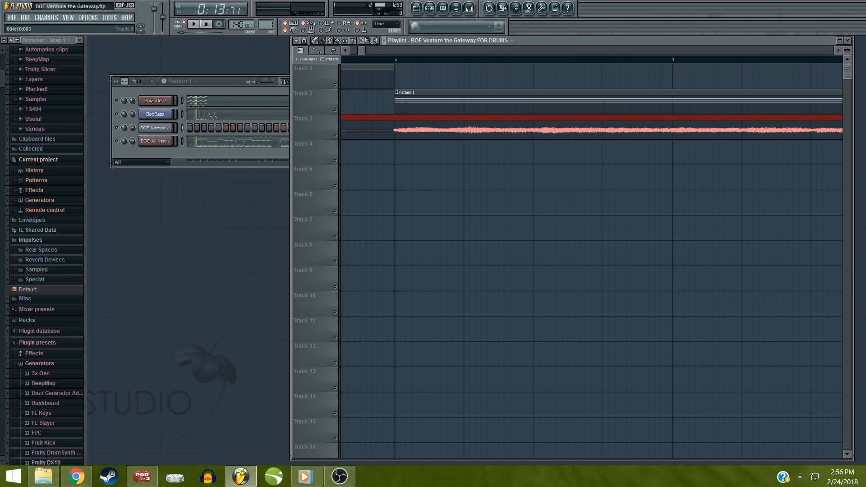
# Set the playback position to the start of bar 3 and play the song briefly to check the clip against the drums
pyautogui.hotkey('alt', 'Tab')
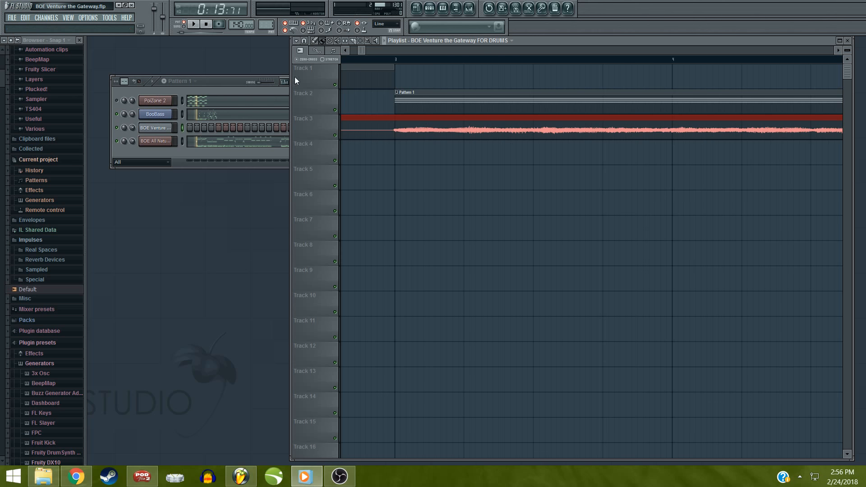
pyautogui.click(123, 115)
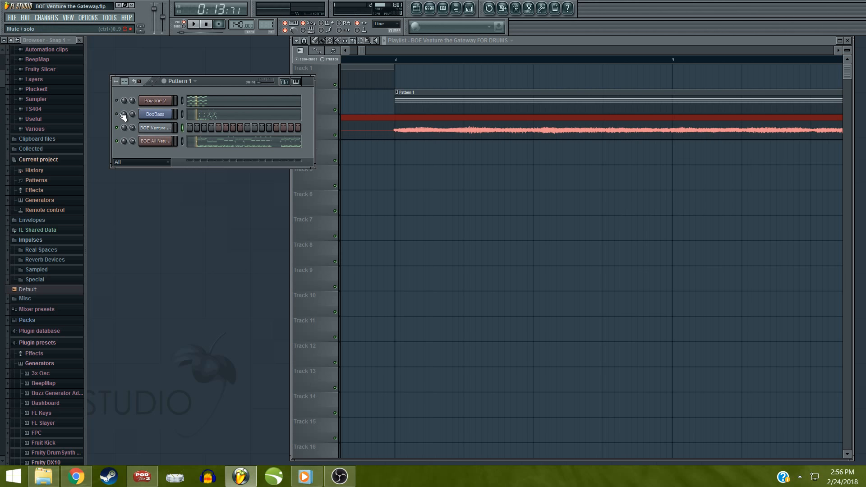
pyautogui.click(398, 62)
pyautogui.moveTo(398, 64); pyautogui.dragTo(397, 64)
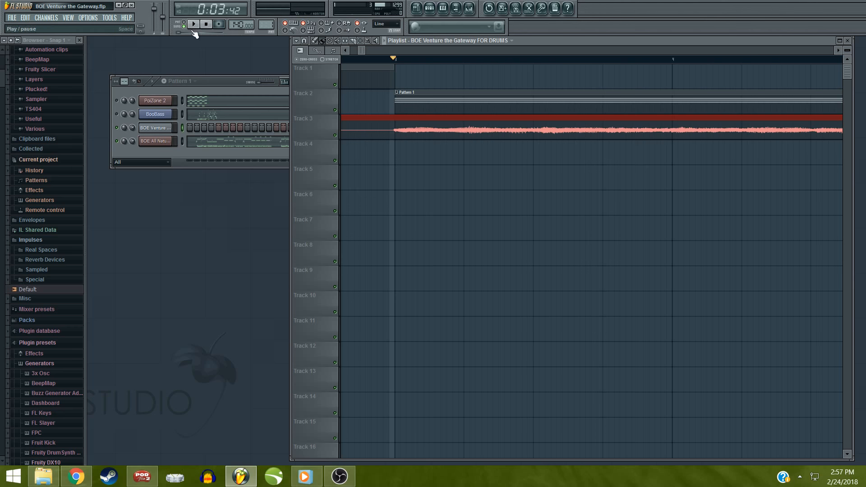
pyautogui.press('space')
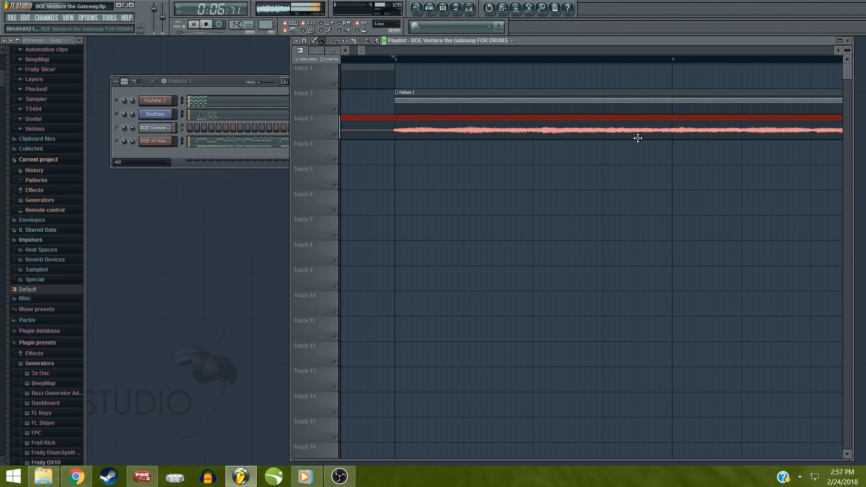
pyautogui.press('space')
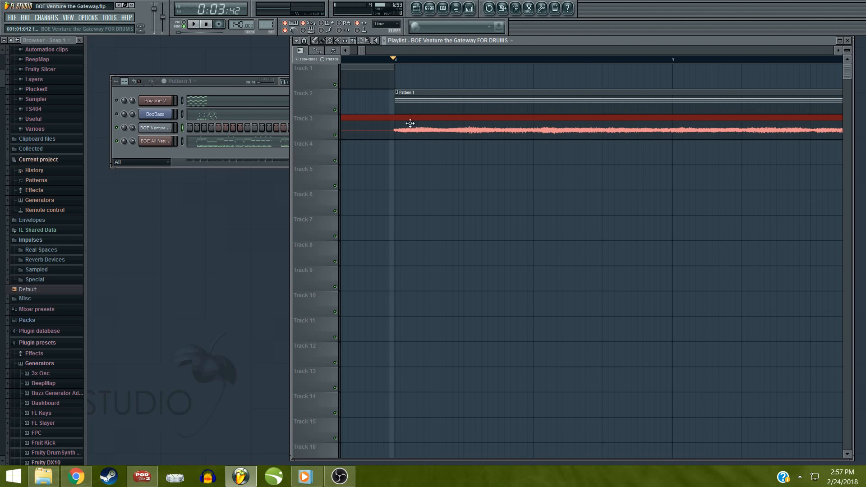
# Nudge the FOR DRUMS clip slightly earlier so its waveform starts just before bar 3, replaying from bar 3 to check the timing
pyautogui.moveTo(365, 49); pyautogui.dragTo(359, 49)
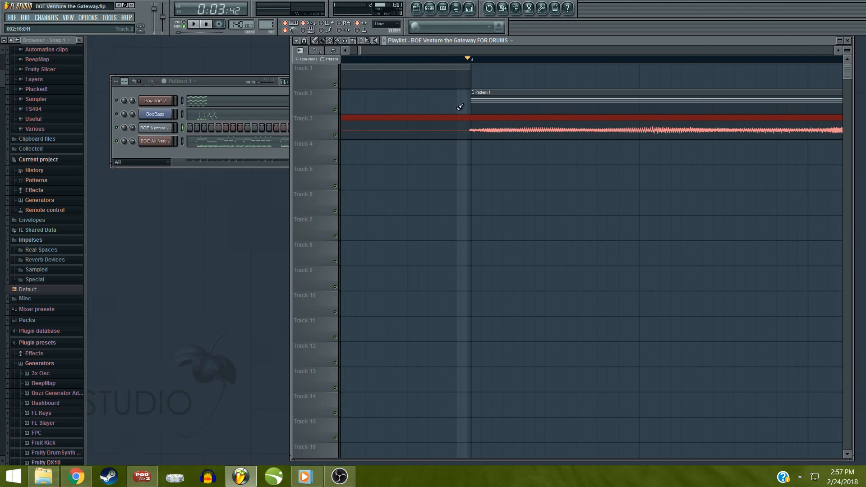
pyautogui.moveTo(511, 131); pyautogui.dragTo(504, 130)
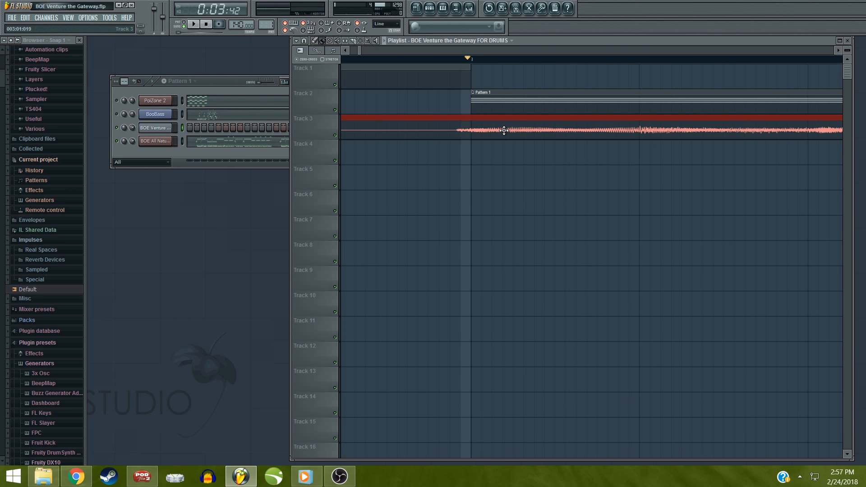
pyautogui.press('space')
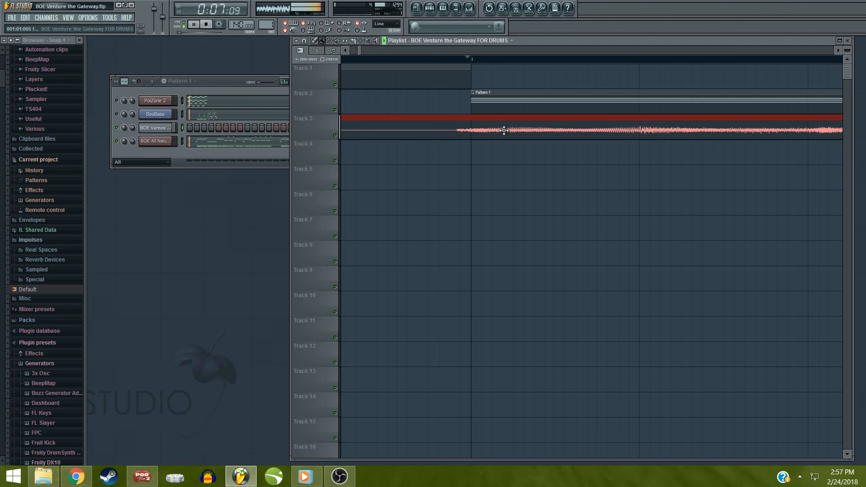
pyautogui.press('space')
pyautogui.moveTo(504, 130); pyautogui.dragTo(501, 132)
pyautogui.press('space')
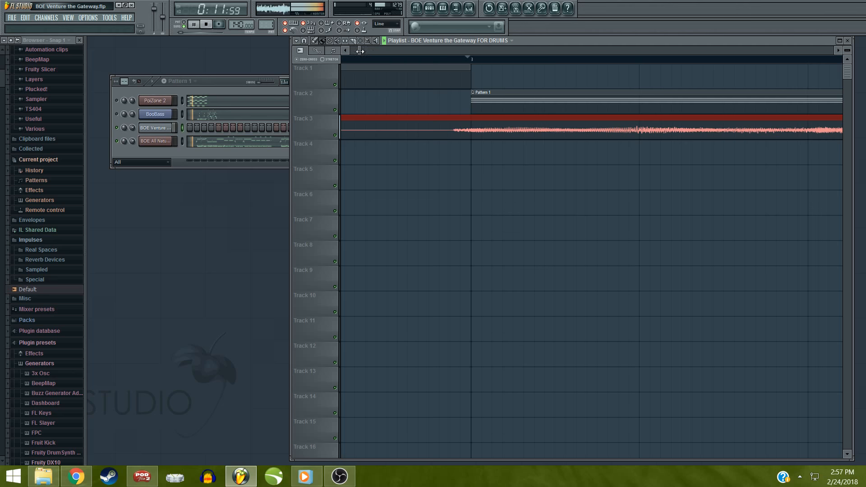
# Lower the volume of the FOR DRUMS audio clip channel while the song plays, and stop playback
pyautogui.moveTo(361, 50); pyautogui.dragTo(420, 55)
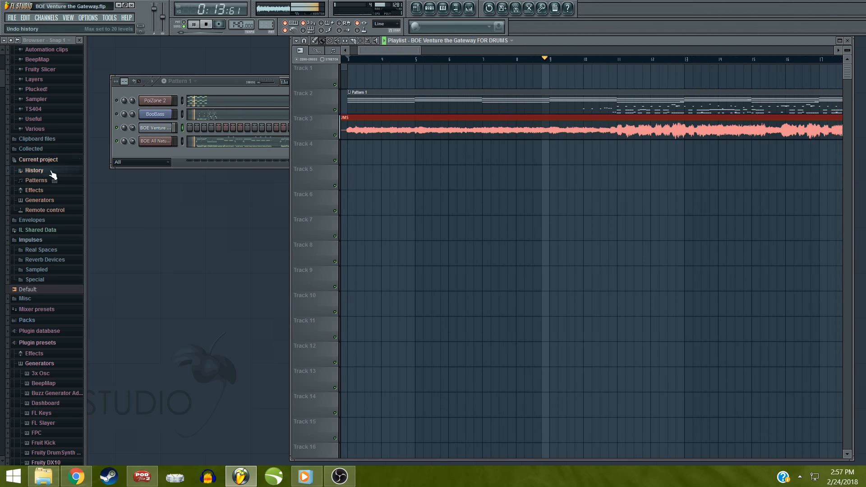
pyautogui.click(137, 153)
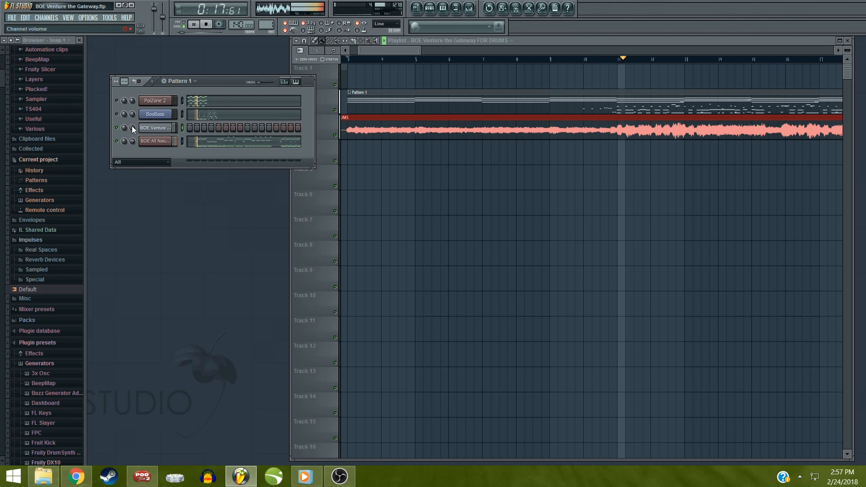
pyautogui.moveTo(132, 126); pyautogui.dragTo(131, 140)
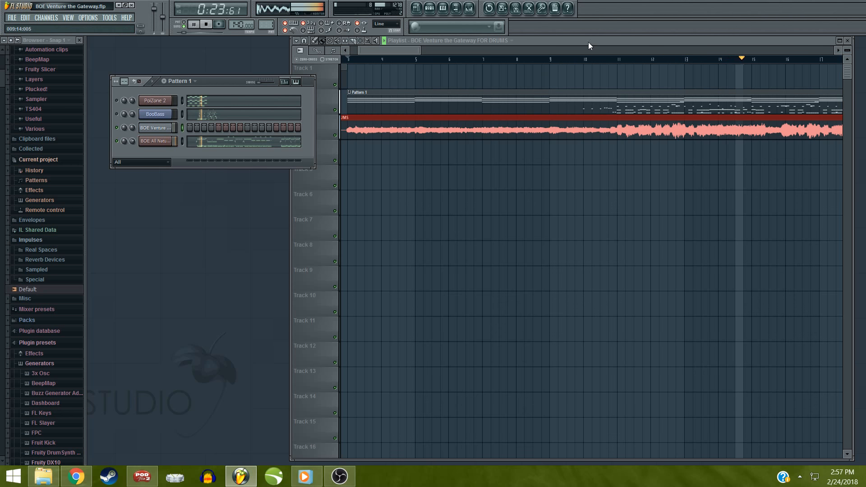
pyautogui.moveTo(587, 42); pyautogui.dragTo(576, 45)
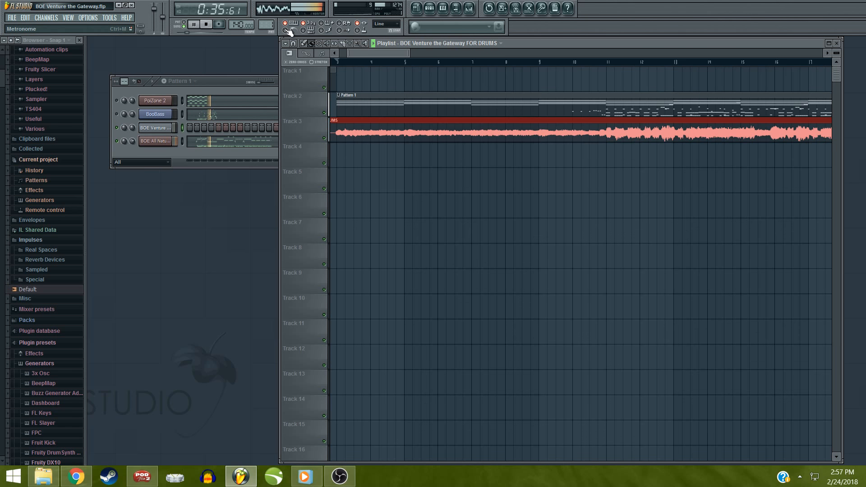
pyautogui.press('space')
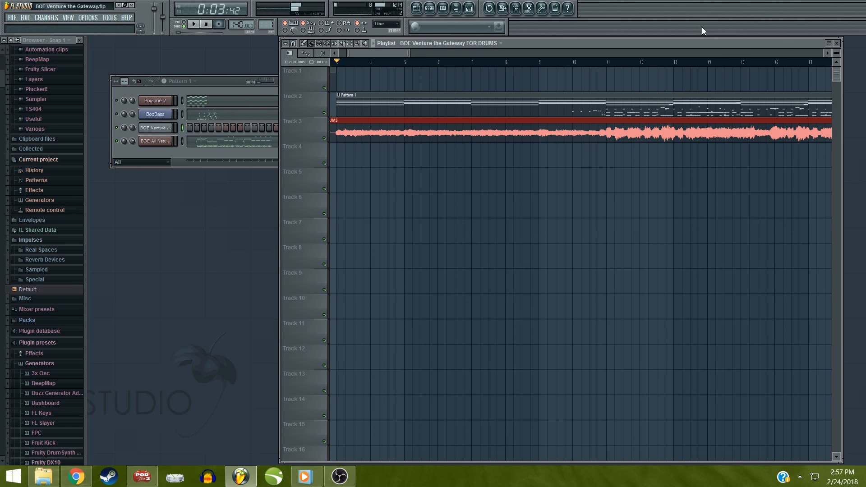
# Close the playlist and the FOR DRUMS clip's channel settings, leaving the step sequencer open
pyautogui.click(836, 43)
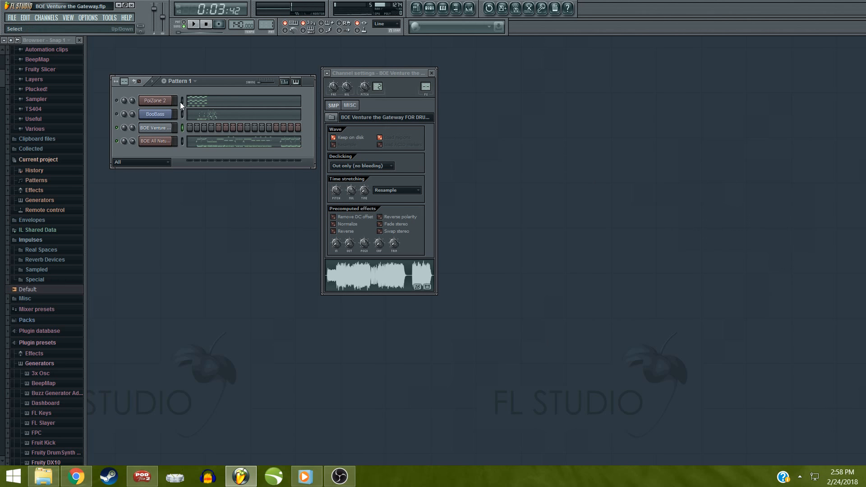
pyautogui.click(432, 73)
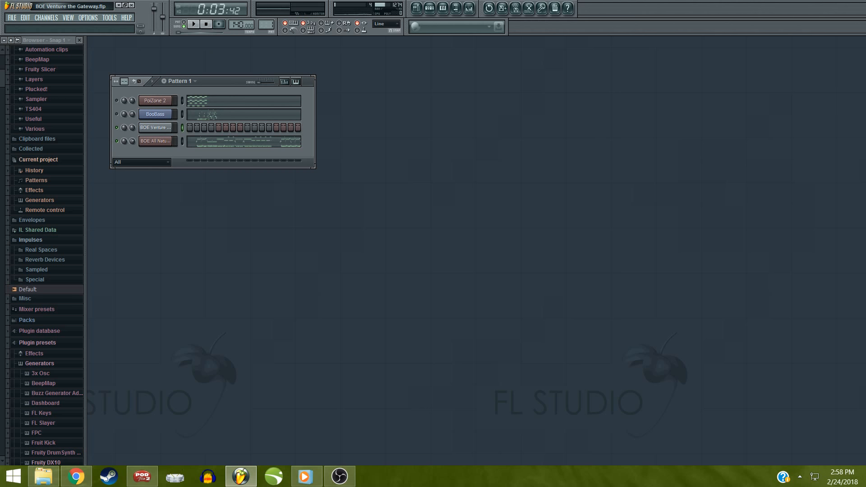
pyautogui.hotkey('alt', 'Tab')
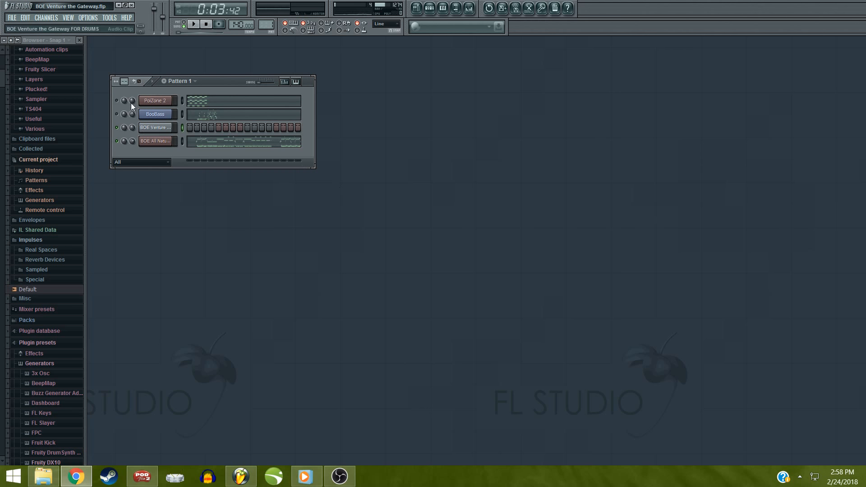
# Switch the Soundgoodizer on the mixer's Master track to preset A, and close the effect and the mixer
pyautogui.click(71, 19)
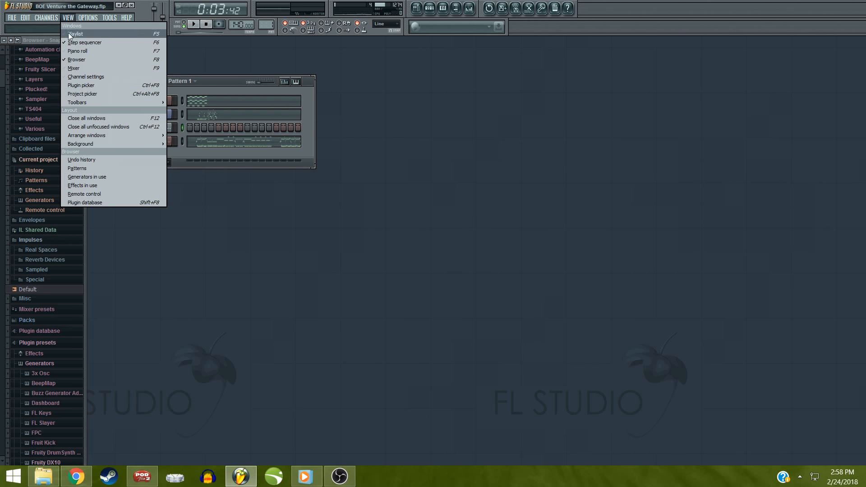
pyautogui.click(73, 69)
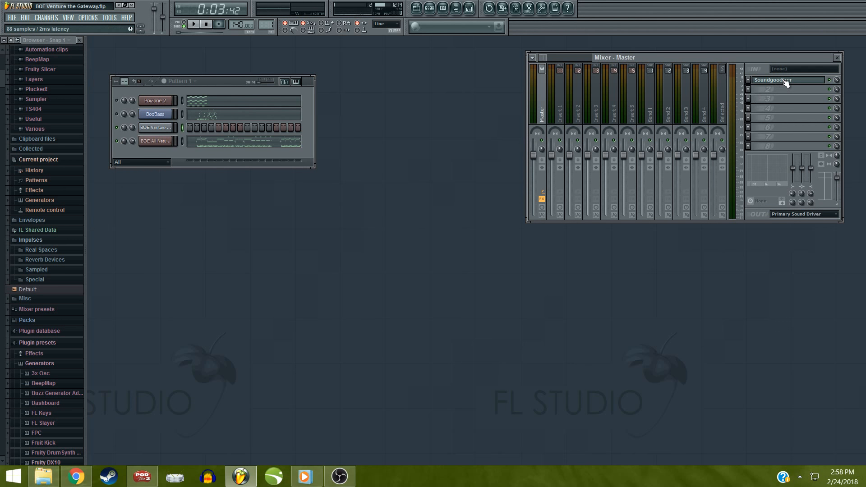
pyautogui.moveTo(797, 57); pyautogui.dragTo(791, 75)
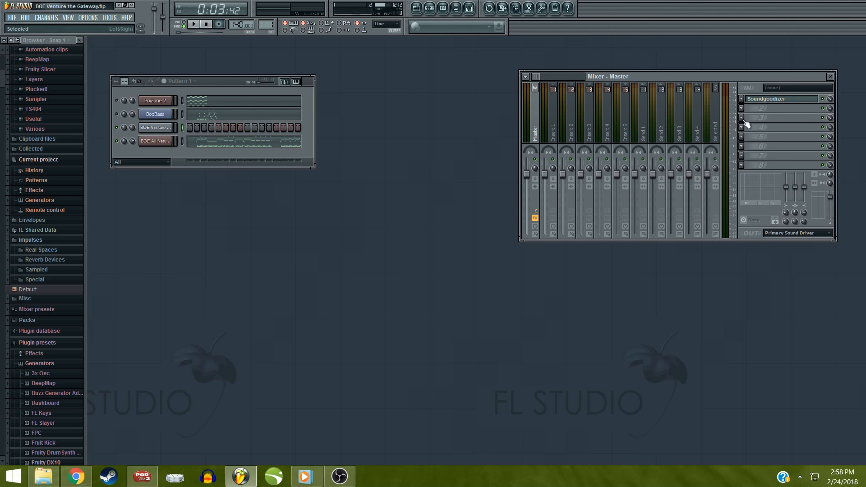
pyautogui.click(809, 100)
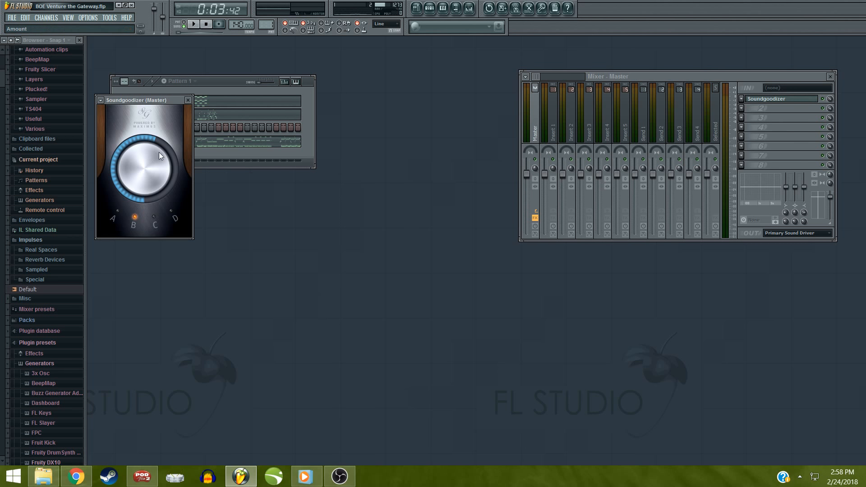
pyautogui.click(118, 211)
pyautogui.click(189, 101)
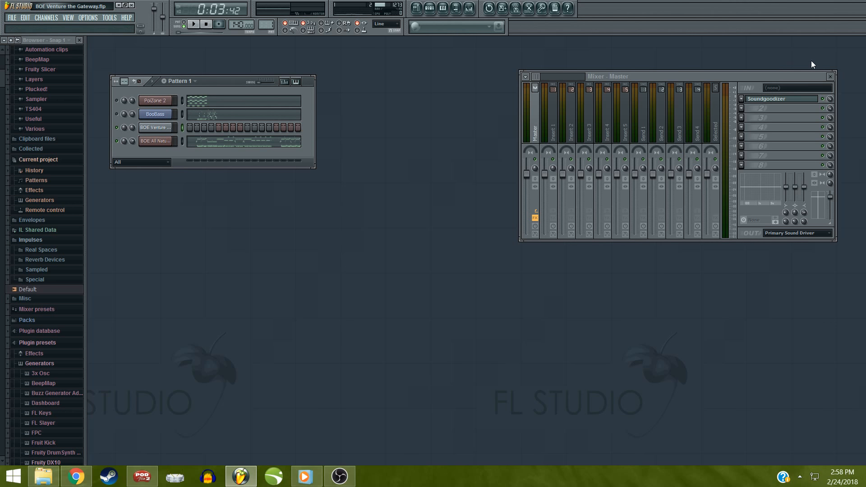
pyautogui.click(830, 78)
# Switch playback to pattern mode and open the piano roll of the BOE All Natural 2014 drum channel
pyautogui.moveTo(216, 80); pyautogui.dragTo(214, 66)
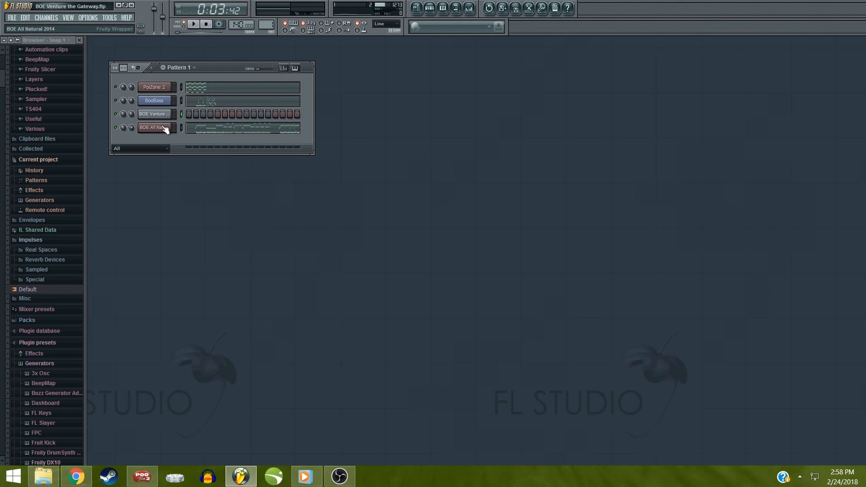
pyautogui.click(183, 24)
pyautogui.rightClick(170, 128)
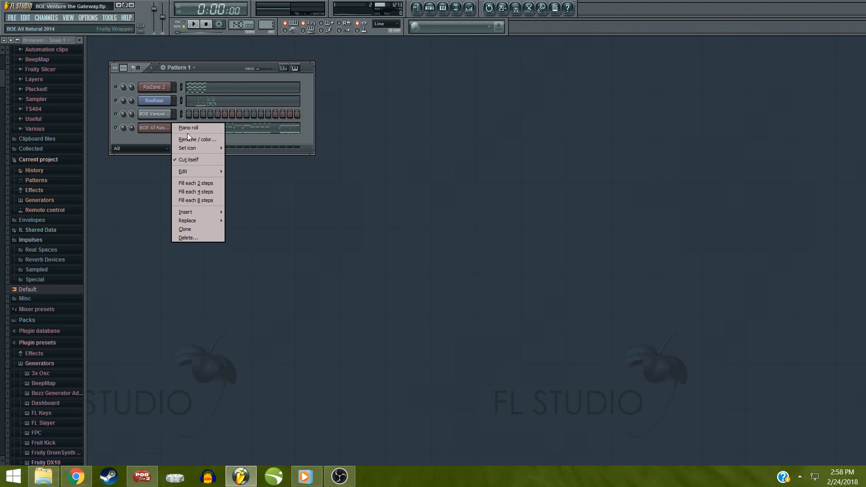
pyautogui.click(191, 129)
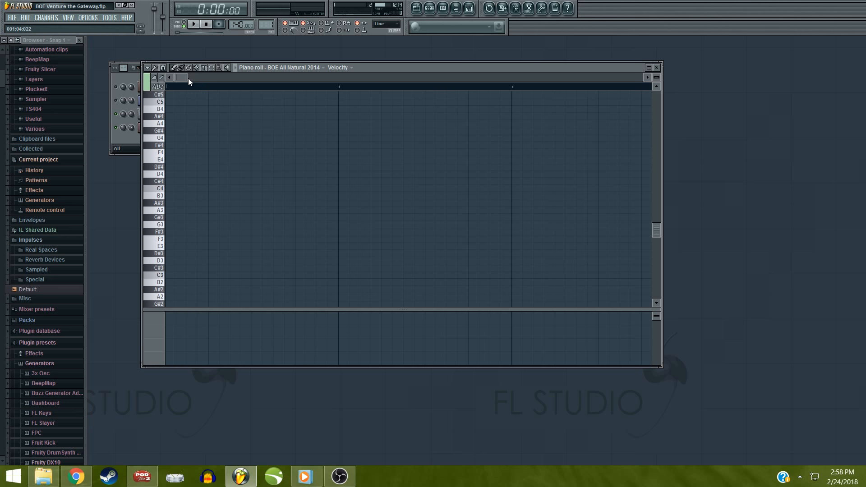
# Show the drum notes from bar 8 onward and set the piano roll's grid snapping to Step
pyautogui.moveTo(187, 78); pyautogui.dragTo(224, 103)
pyautogui.moveTo(213, 75); pyautogui.dragTo(205, 83)
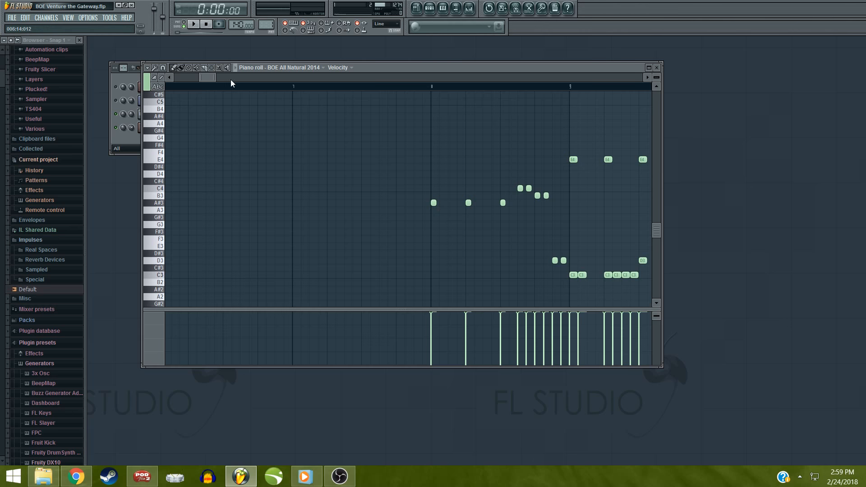
pyautogui.moveTo(209, 76); pyautogui.dragTo(218, 78)
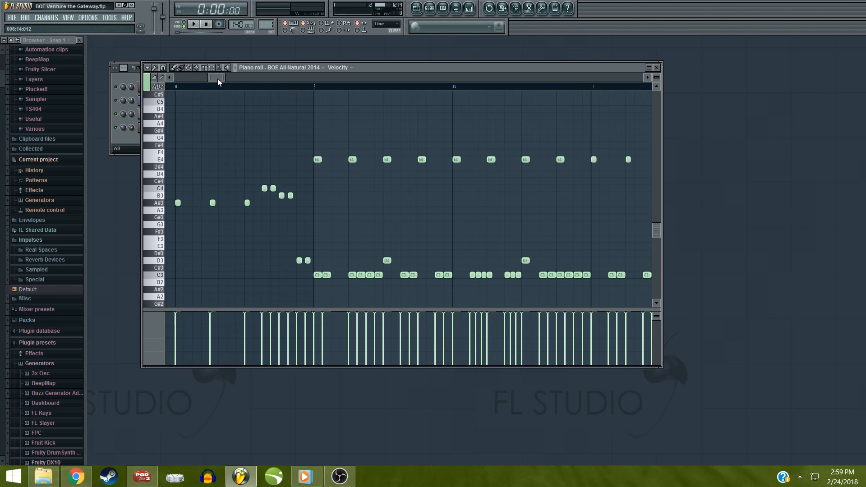
pyautogui.click(162, 68)
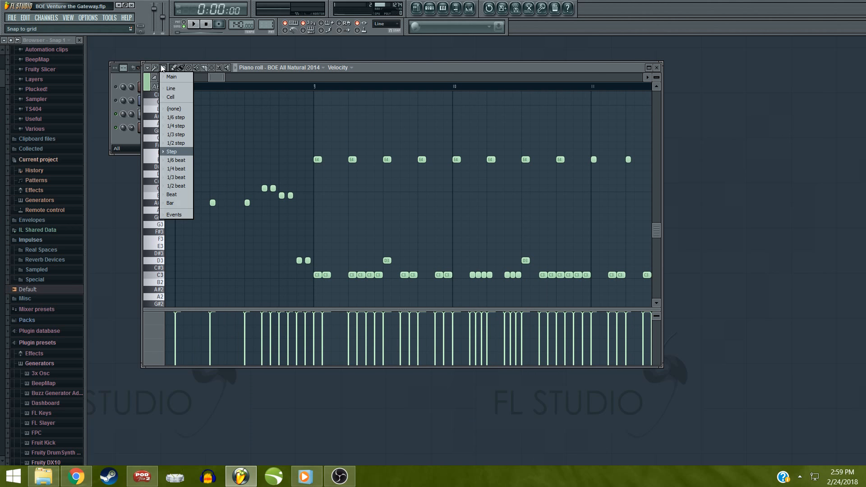
pyautogui.click(170, 151)
# Play the drum pattern from bar 8 to review the fill and the beat that starts at bar 9
pyautogui.moveTo(224, 76); pyautogui.dragTo(218, 81)
pyautogui.moveTo(222, 82); pyautogui.dragTo(213, 83)
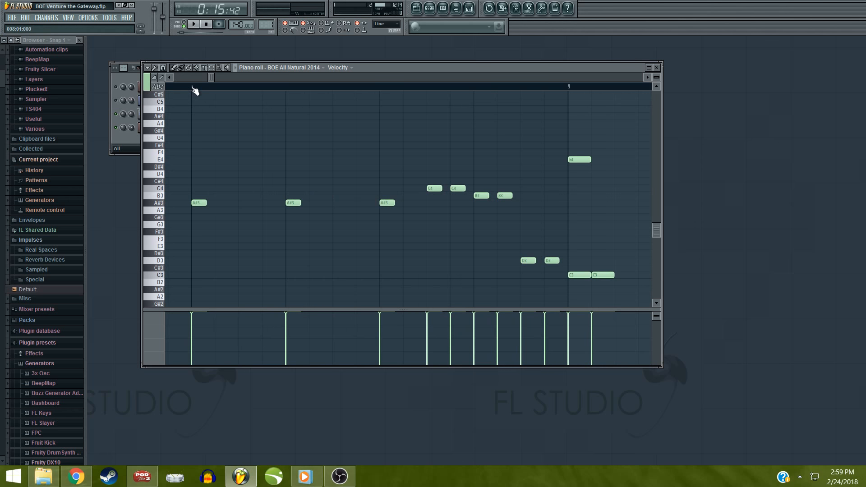
pyautogui.press('space')
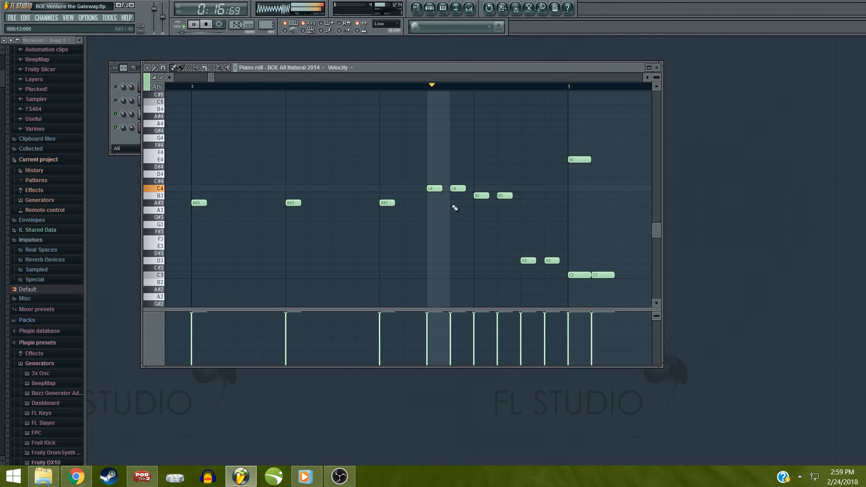
pyautogui.press('space')
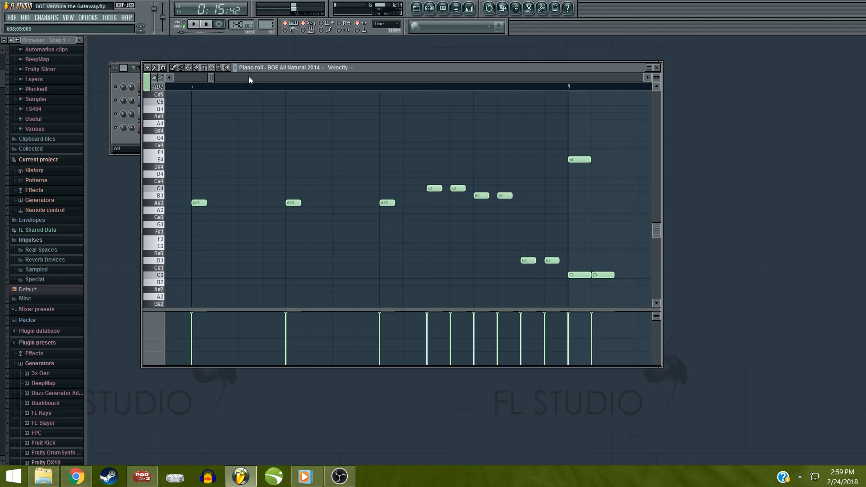
pyautogui.moveTo(214, 77); pyautogui.dragTo(216, 77)
pyautogui.press('space')
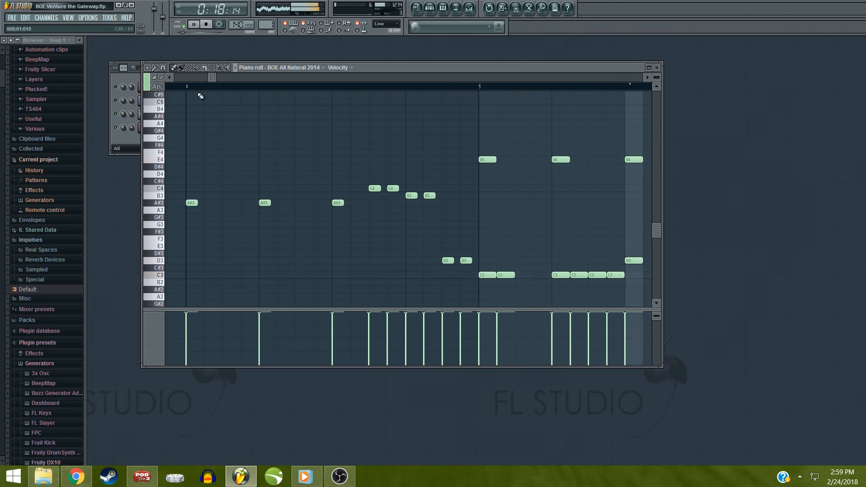
# Select the drum fill notes in bar 8, lower their velocities unevenly with the first hit softest, and play the fill back
pyautogui.press('space')
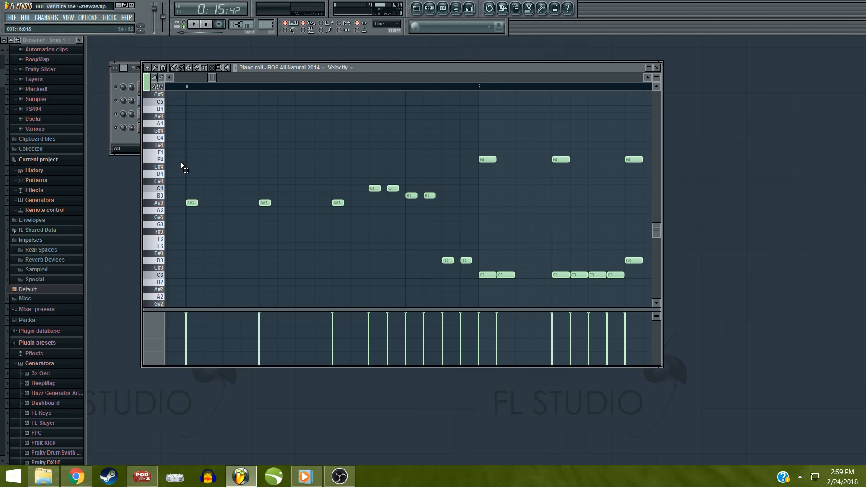
pyautogui.moveTo(181, 156); pyautogui.dragTo(470, 275)
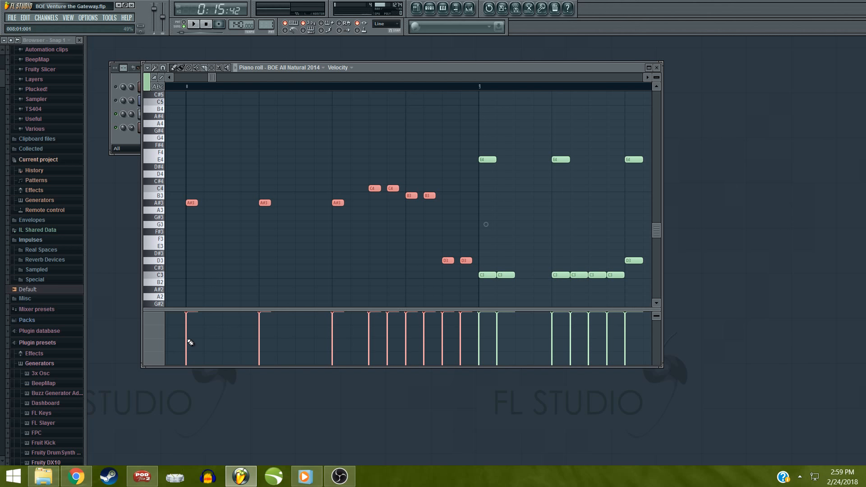
pyautogui.moveTo(190, 342)
pyautogui.mouseDown()
pyautogui.moveTo(191, 314)
pyautogui.moveTo(190, 334)
pyautogui.mouseUp()
pyautogui.moveTo(264, 331); pyautogui.dragTo(264, 325)
pyautogui.moveTo(371, 320)
pyautogui.mouseDown()
pyautogui.moveTo(382, 323)
pyautogui.moveTo(388, 306)
pyautogui.moveTo(371, 314)
pyautogui.mouseUp()
pyautogui.click(390, 323)
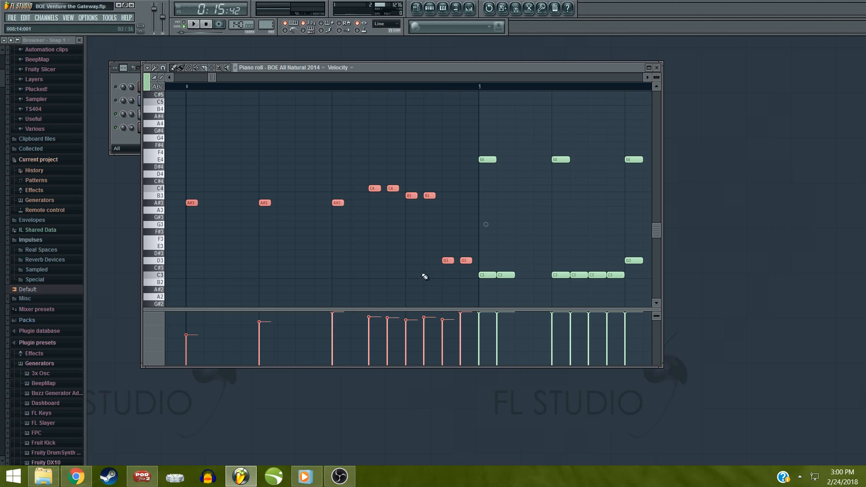
pyautogui.press('space')
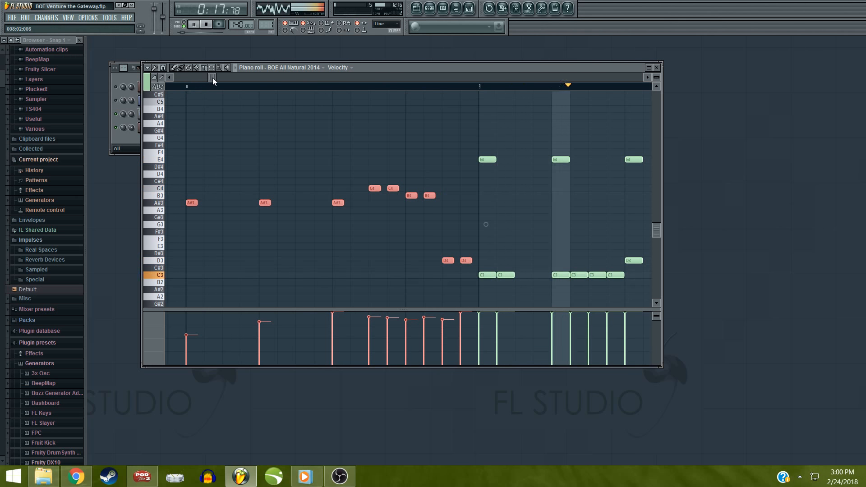
pyautogui.press('space')
# Deselect the fill notes and play the beat in bars 9 and 10 repeatedly to review its cymbal, snare and kick hits
pyautogui.moveTo(213, 77); pyautogui.dragTo(219, 77)
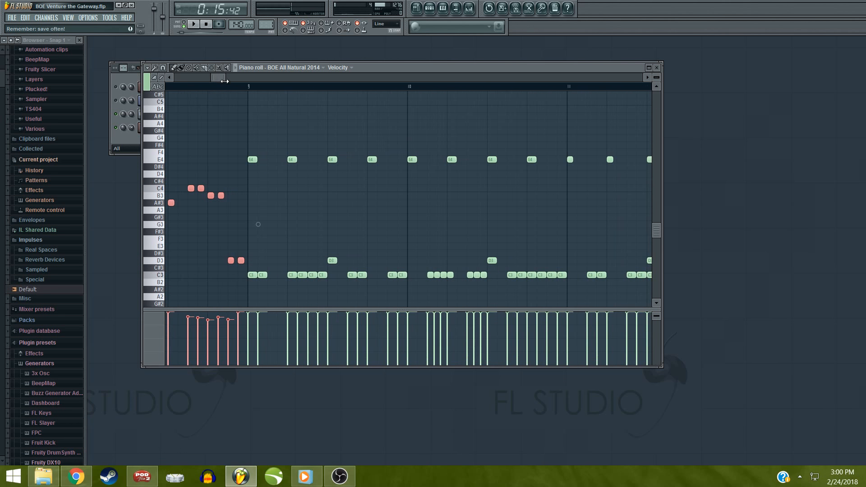
pyautogui.press('space')
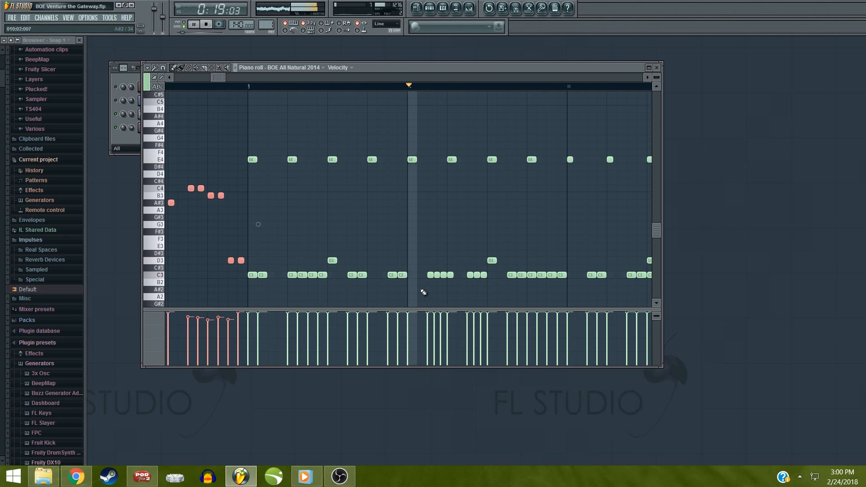
pyautogui.press('space')
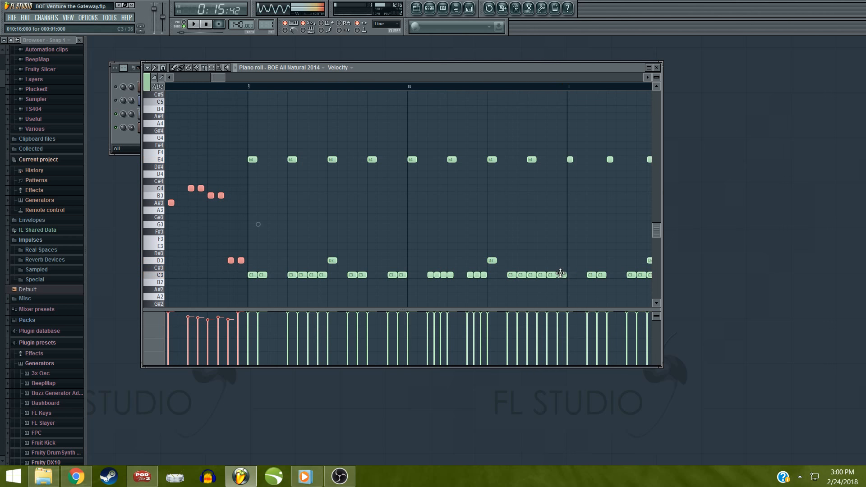
pyautogui.press('space')
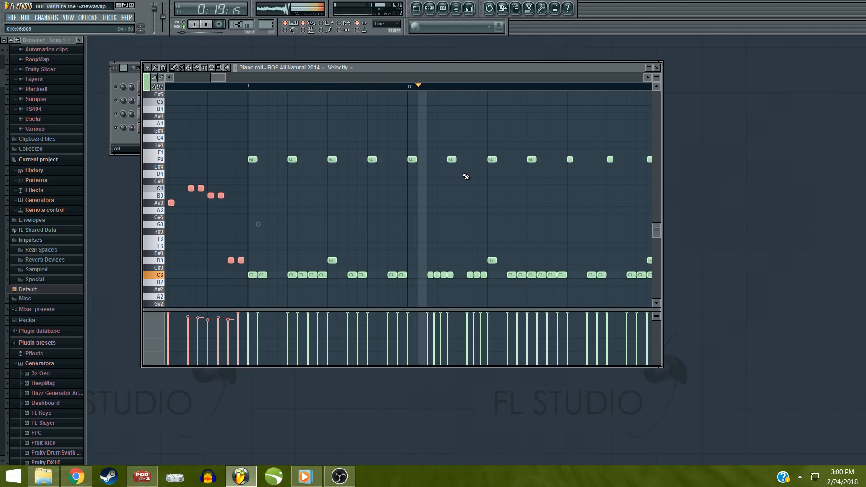
pyautogui.press('space')
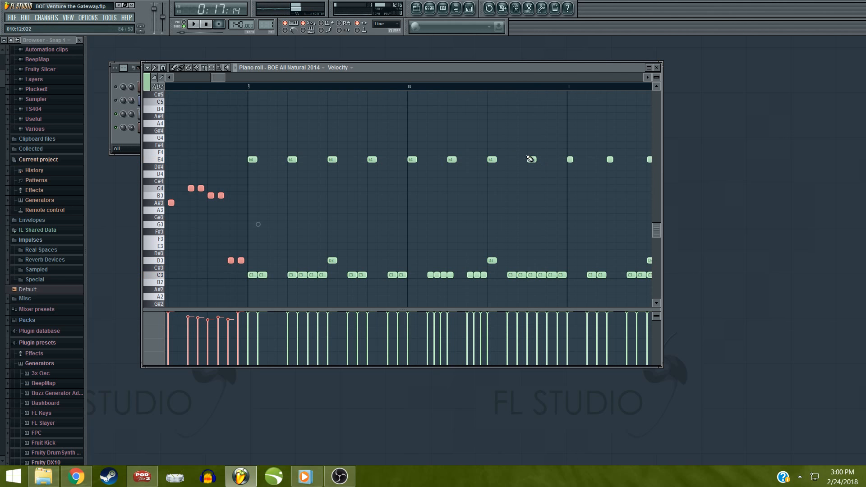
pyautogui.click(532, 160)
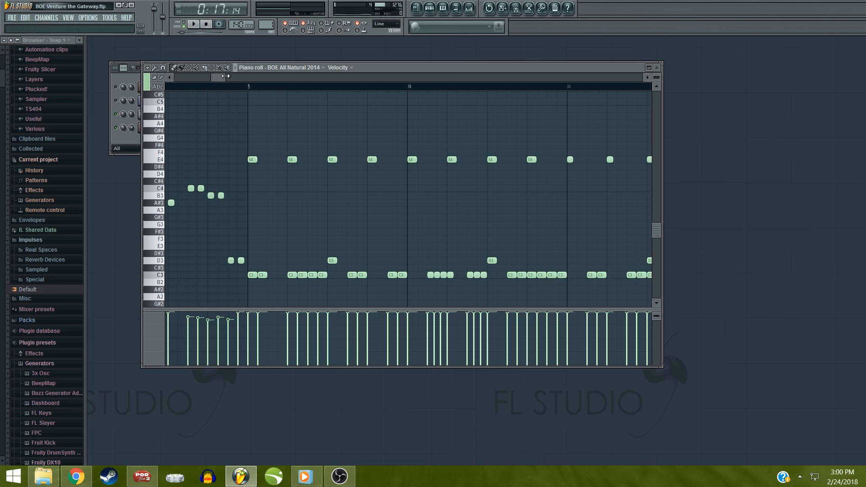
pyautogui.moveTo(218, 75); pyautogui.dragTo(219, 75)
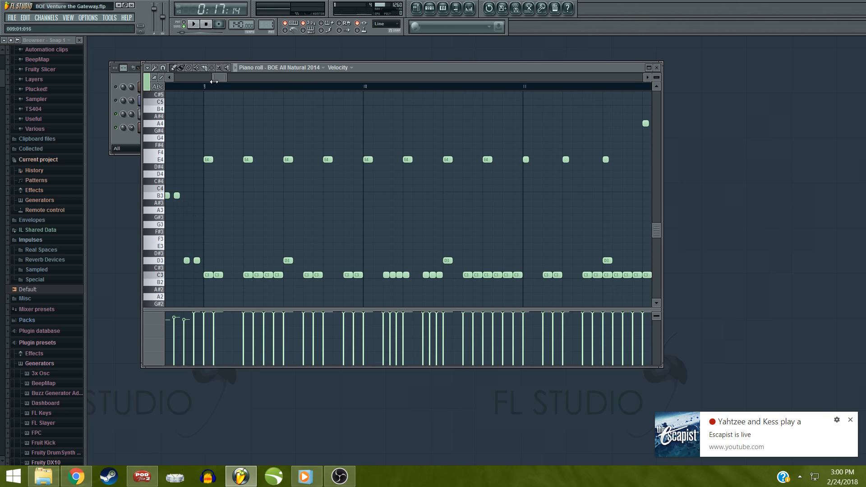
pyautogui.moveTo(218, 76); pyautogui.dragTo(218, 89)
pyautogui.scroll(1, 233, 135)
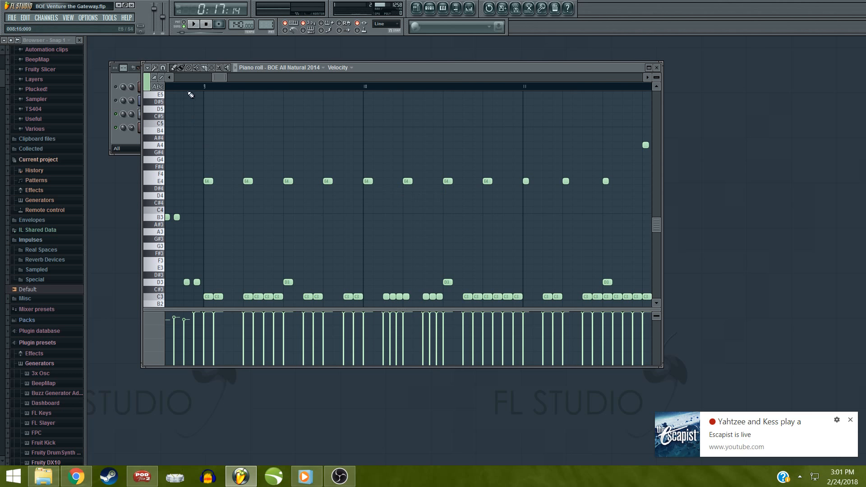
pyautogui.press('space')
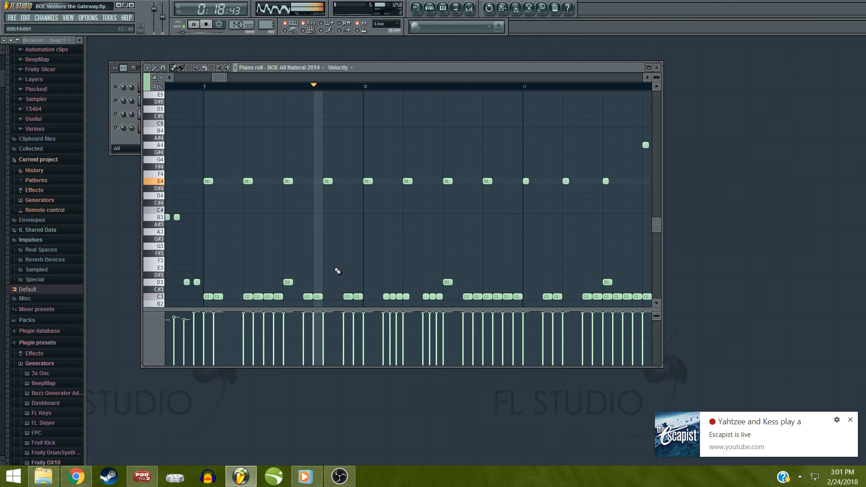
pyautogui.press('space')
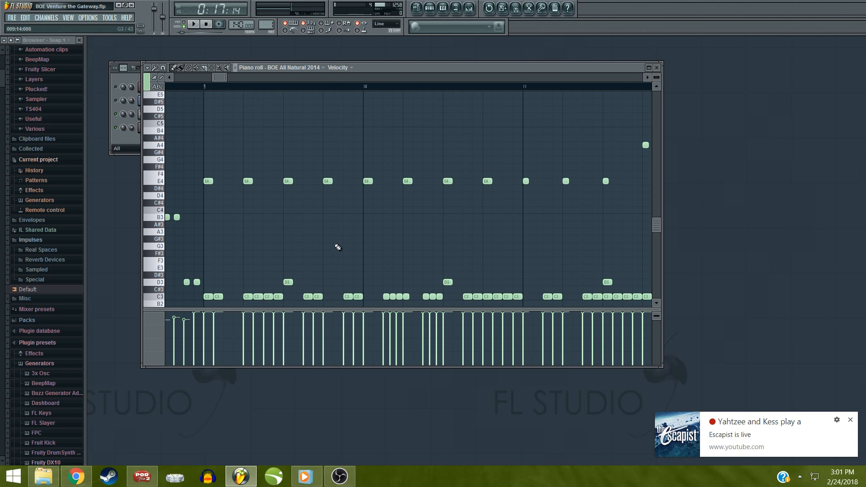
# Try an A#3 hit late in bar 9, audition the pattern and shift the hit to step 12
pyautogui.click(304, 239)
pyautogui.moveTo(303, 232)
pyautogui.mouseDown()
pyautogui.moveTo(308, 186)
pyautogui.moveTo(304, 243)
pyautogui.moveTo(305, 224)
pyautogui.mouseUp()
pyautogui.click(306, 223)
pyautogui.press('space')
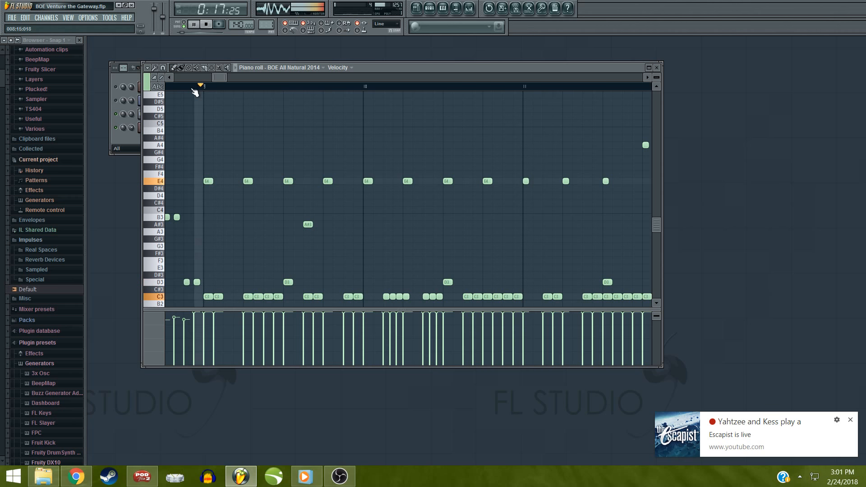
pyautogui.press('space')
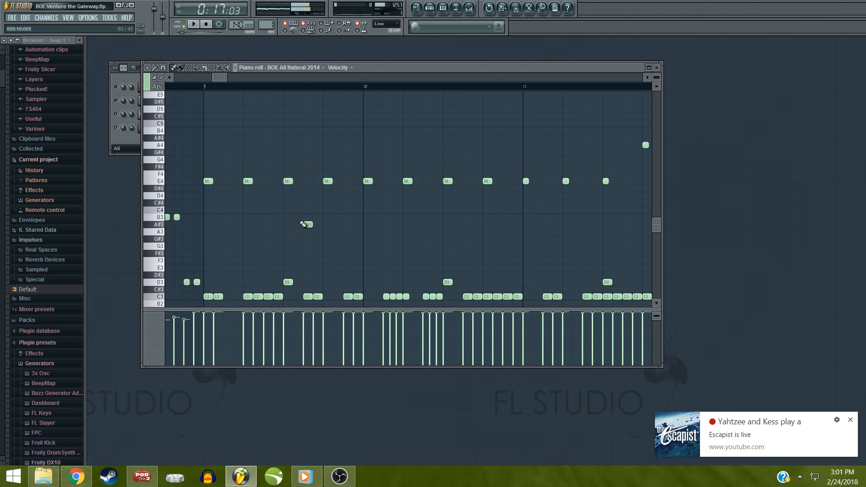
pyautogui.moveTo(307, 224); pyautogui.dragTo(318, 224)
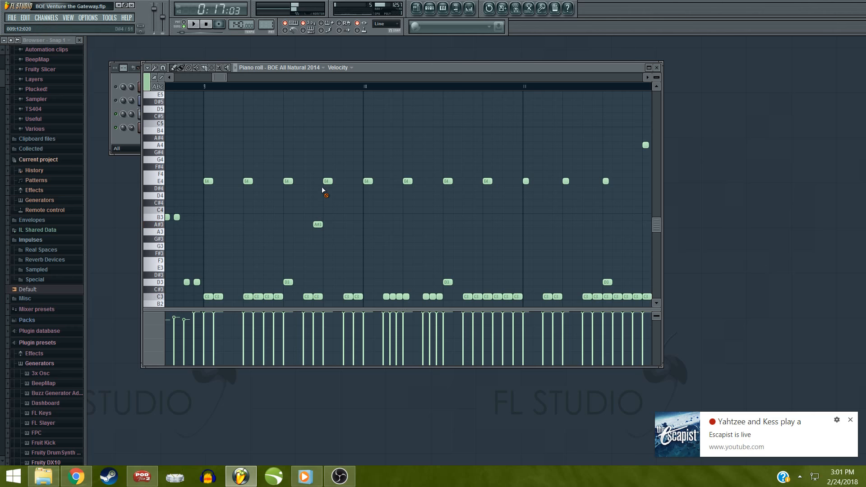
# Try F4 hits on steps 15 and 16 of bar 9, replacing the E4 hits on step 13 and at the start of bar 10
pyautogui.moveTo(348, 169); pyautogui.dragTo(347, 173)
pyautogui.click(357, 172)
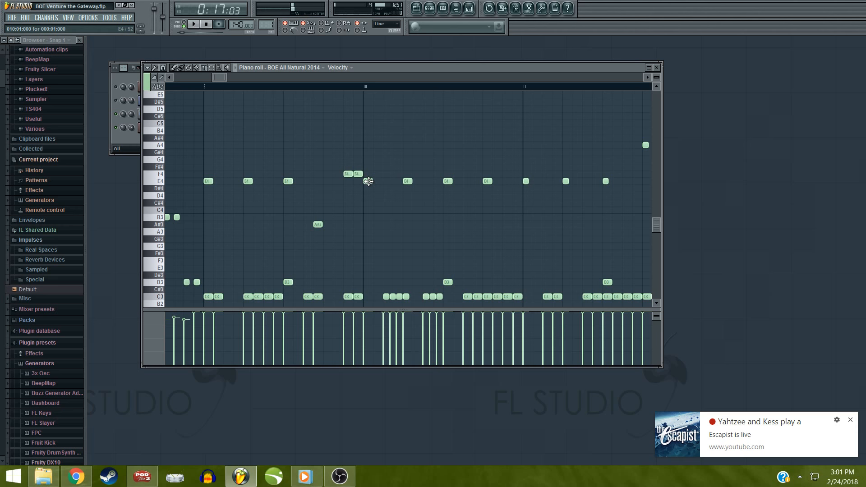
pyautogui.rightClick(368, 181)
pyautogui.press('space')
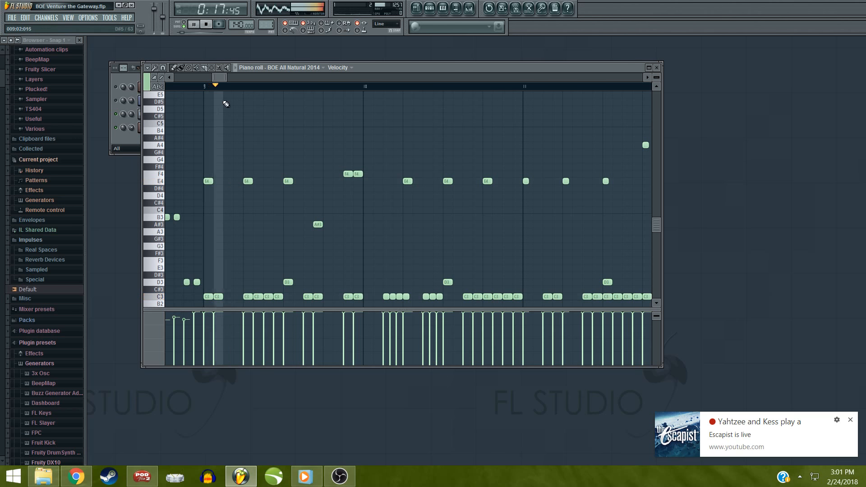
pyautogui.press('space')
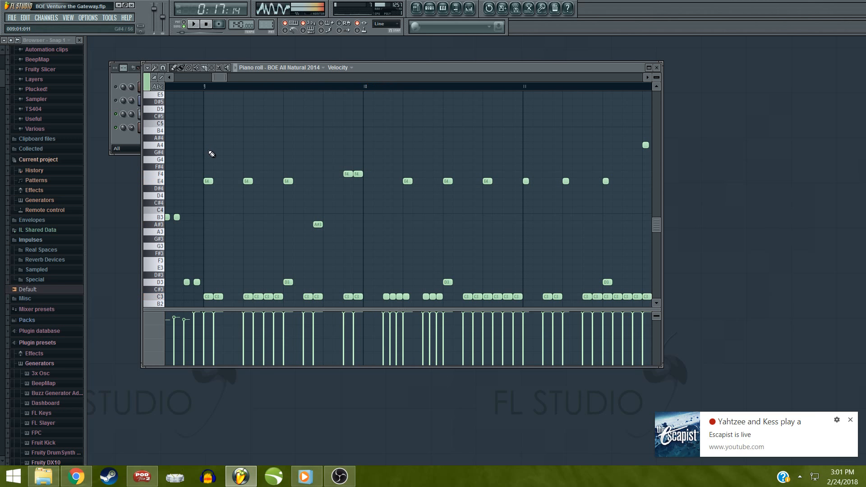
# Try a single E4 hit on step 16 and then on step 15 of bar 9 instead of the F4 pair, playing each version
pyautogui.rightClick(357, 174)
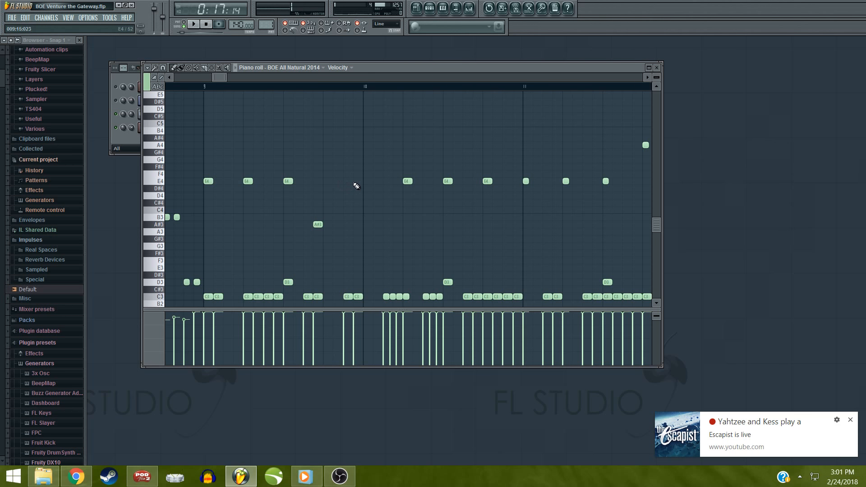
pyautogui.click(355, 183)
pyautogui.press('space')
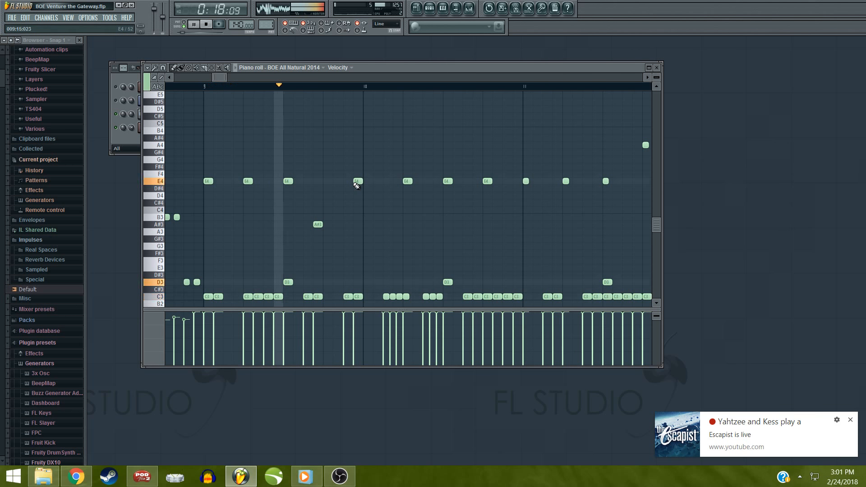
pyautogui.press('space')
pyautogui.rightClick(357, 182)
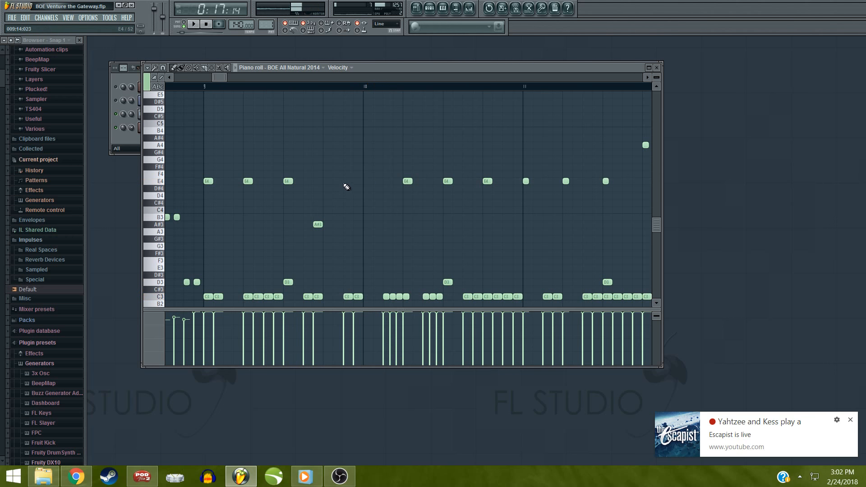
pyautogui.click(345, 183)
pyautogui.press('space')
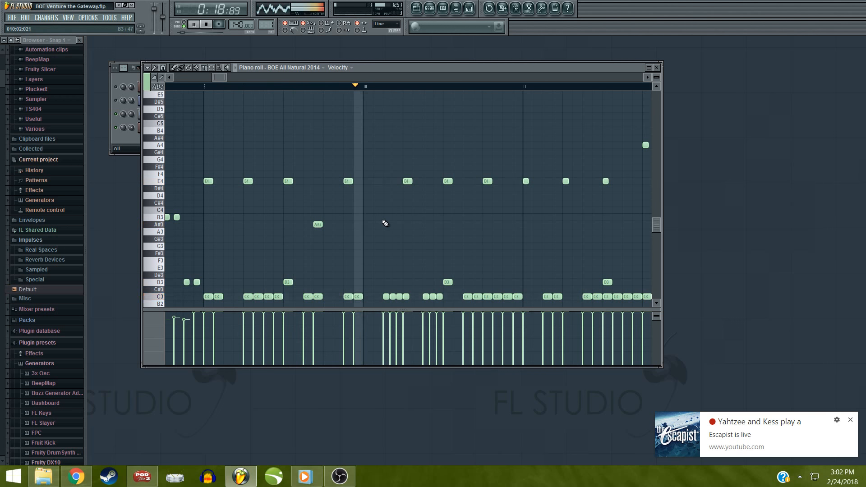
pyautogui.press('space')
# Remove the trial E4 and A#3 hits from bar 9 and restore E4 on step 13 and on the first step of bar 10
pyautogui.rightClick(350, 182)
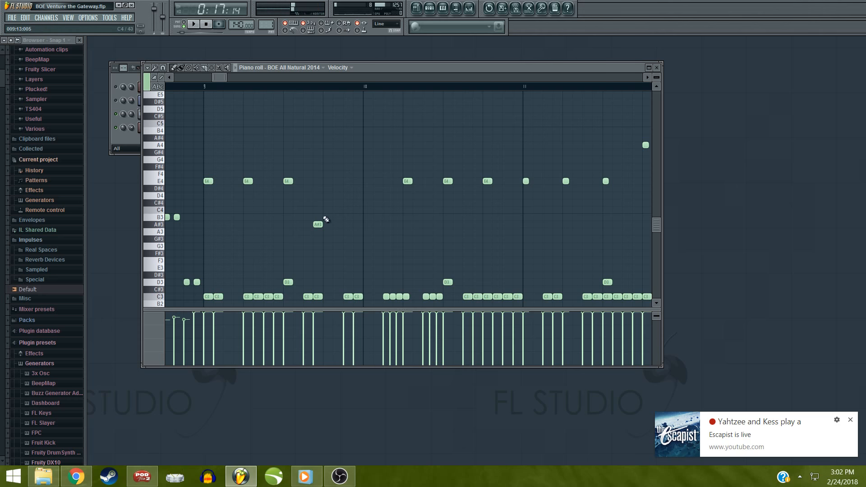
pyautogui.rightClick(318, 223)
pyautogui.click(325, 183)
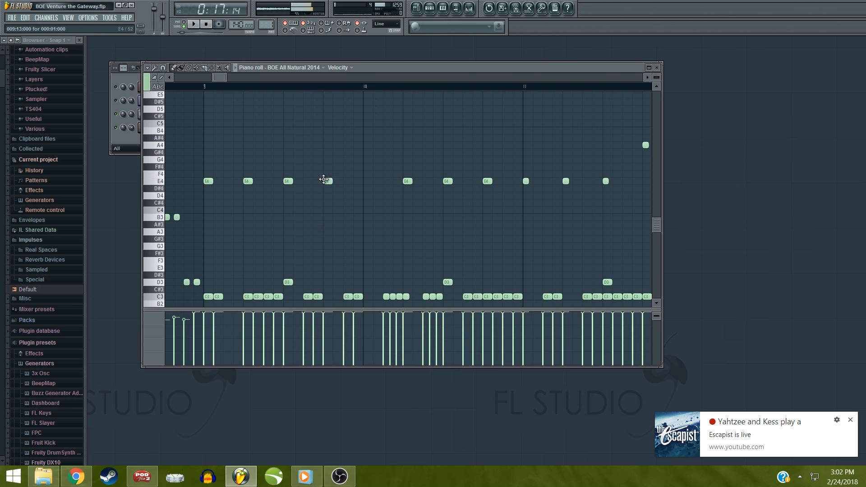
pyautogui.click(366, 183)
pyautogui.press('space')
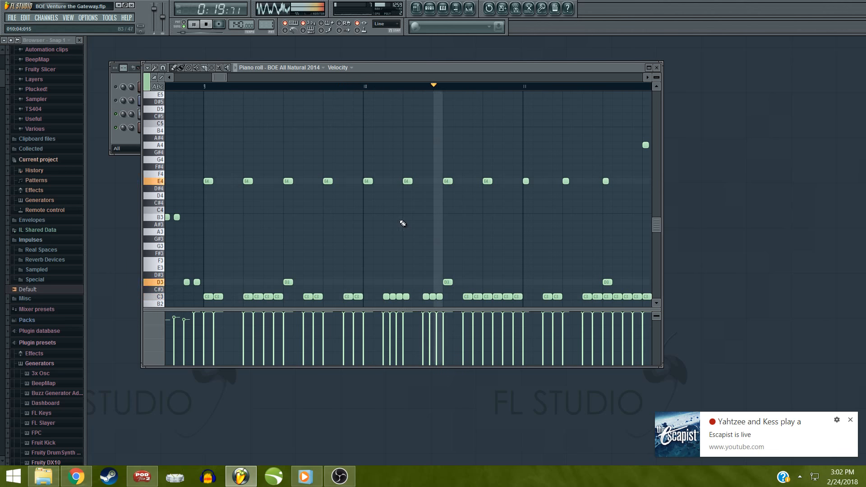
pyautogui.press('space')
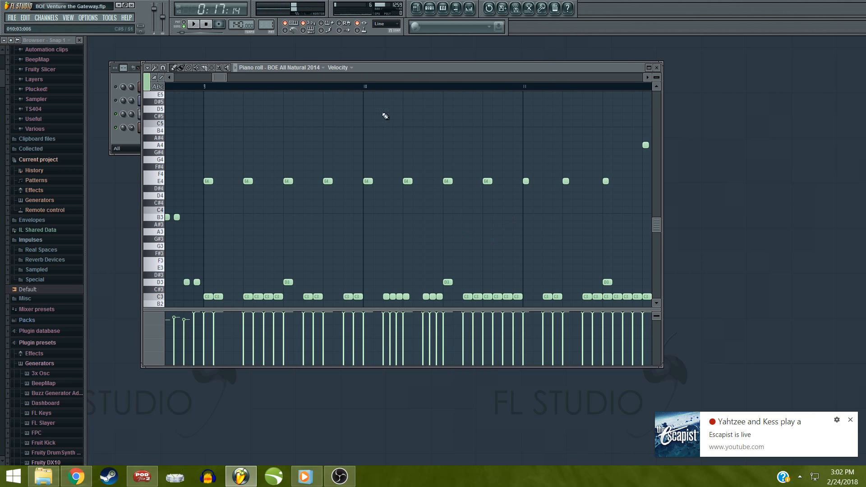
# Play the beat from bar 10 to review how it leads into bar 11
pyautogui.click(375, 89)
pyautogui.press('space')
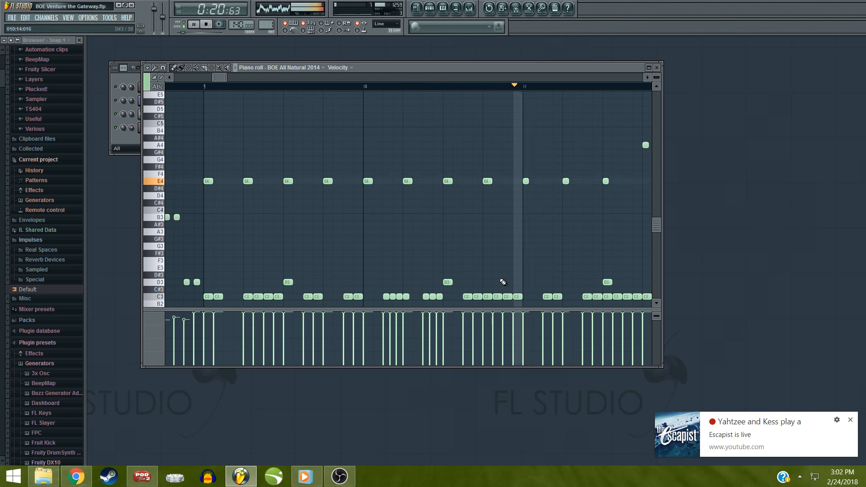
pyautogui.press('space')
pyautogui.moveTo(216, 77); pyautogui.dragTo(221, 76)
pyautogui.press('space')
pyautogui.press('space')
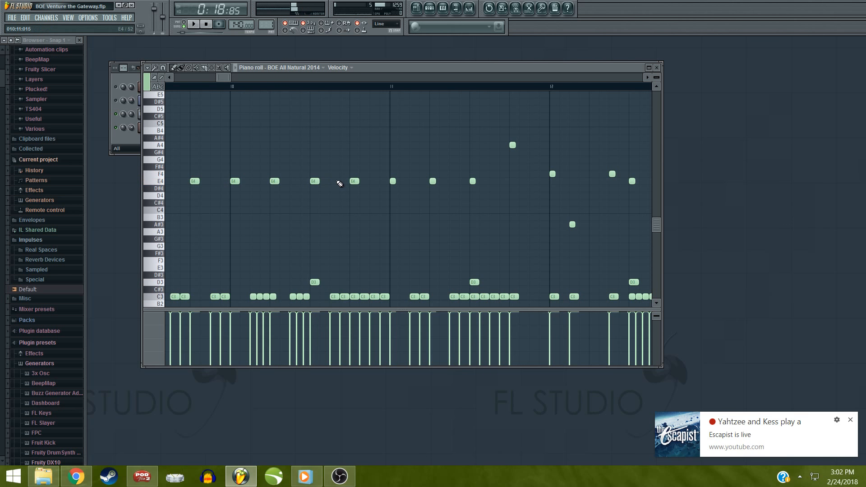
# Add an A#3 hit on step 11 of bar 10 and try F4 hits on steps 15 and 16 in place of E4 on step 13
pyautogui.click(334, 225)
pyautogui.click(352, 174)
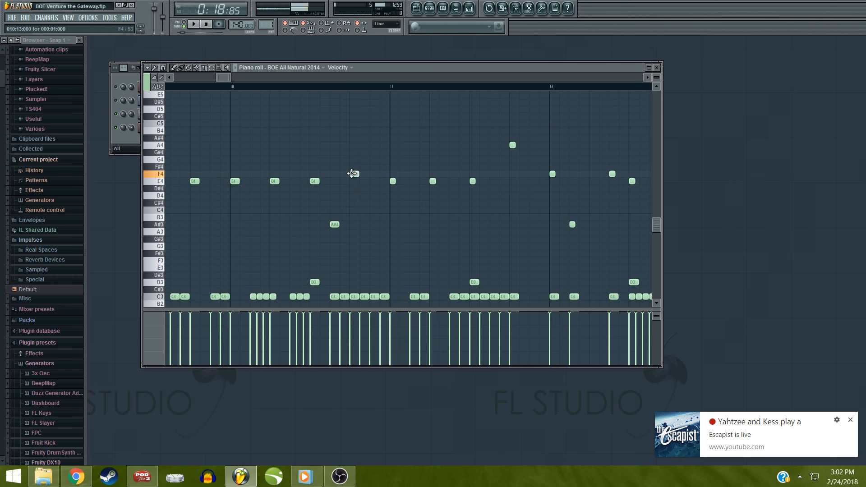
pyautogui.moveTo(353, 174); pyautogui.dragTo(361, 177)
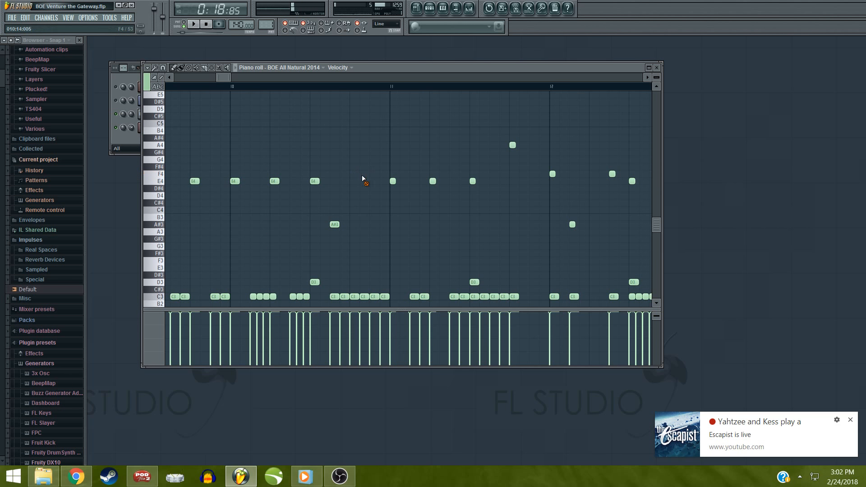
pyautogui.click(374, 174)
pyautogui.click(385, 174)
pyautogui.rightClick(392, 181)
pyautogui.hotkey('ctrl', 'z')
# Play bar 10, remove its two trial F4 hits and put the E4 hit back on step 13
pyautogui.press('space')
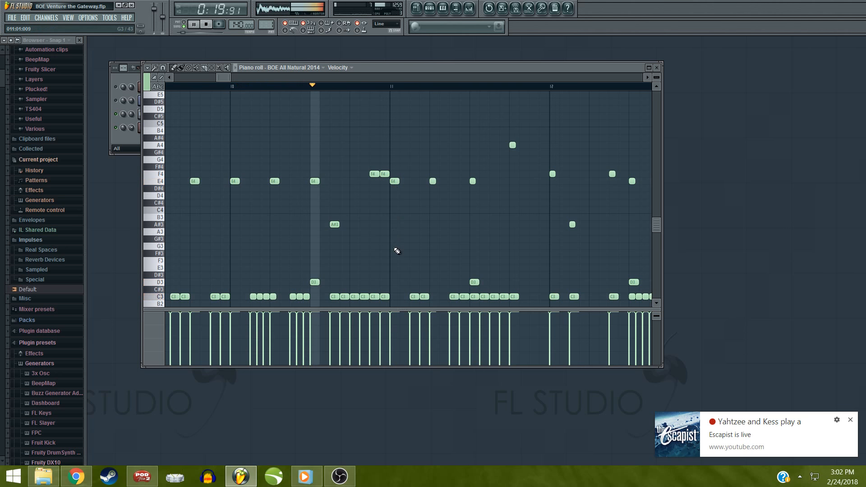
pyautogui.press('space')
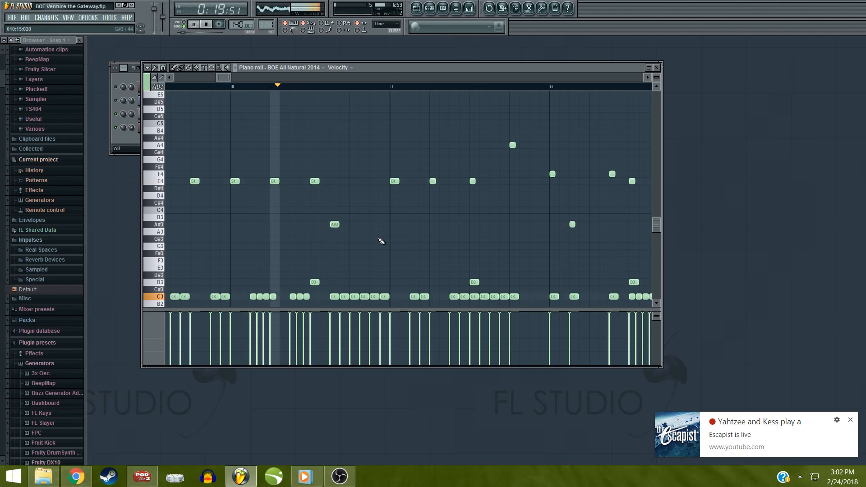
pyautogui.click(354, 181)
pyautogui.press('space')
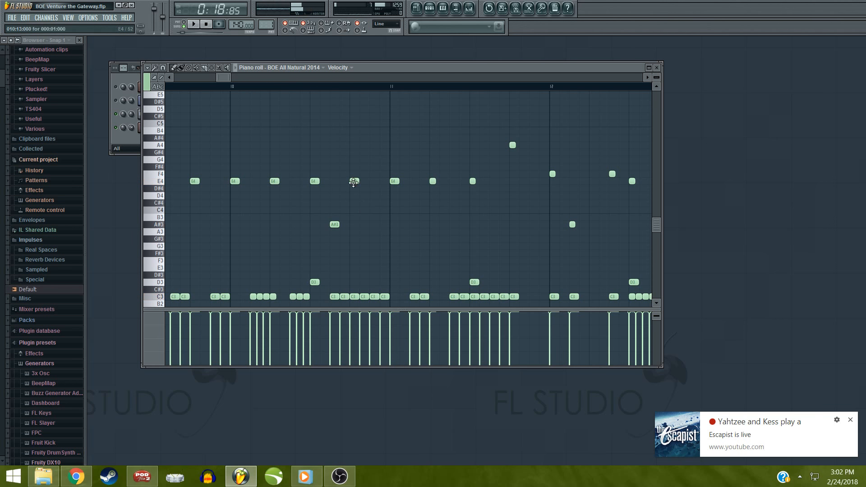
# Move bar 10's step 13 hit from E4 up to G4, add an A#3 hit on step 15, and play the result
pyautogui.moveTo(350, 179); pyautogui.dragTo(350, 160)
pyautogui.click(372, 224)
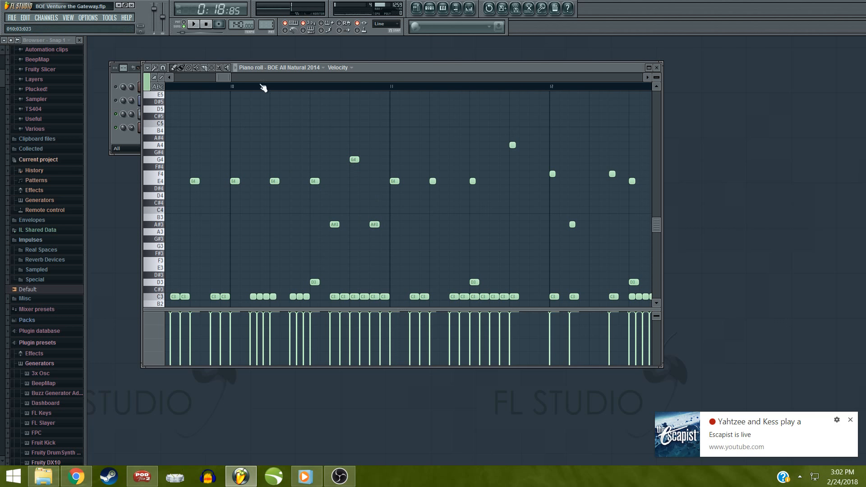
pyautogui.press('space')
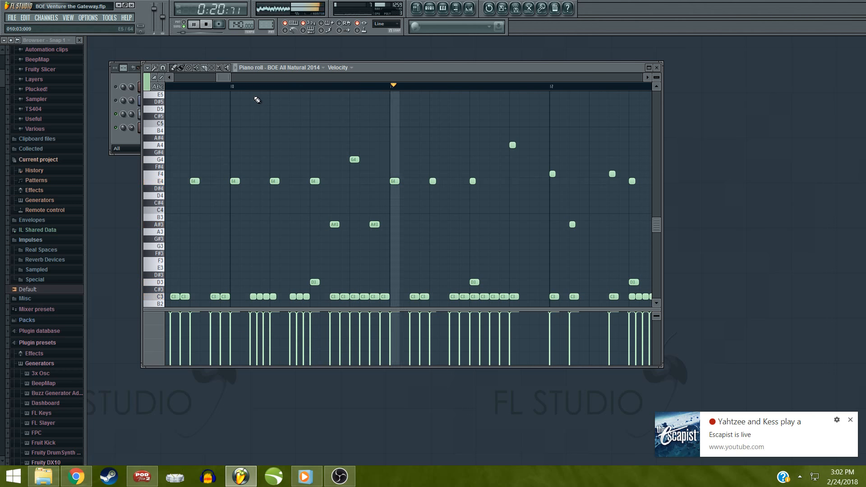
pyautogui.press('space')
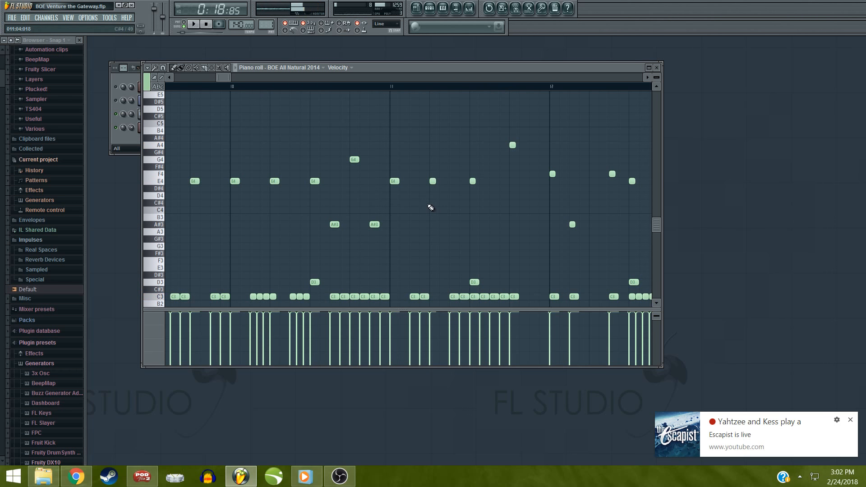
pyautogui.press('space')
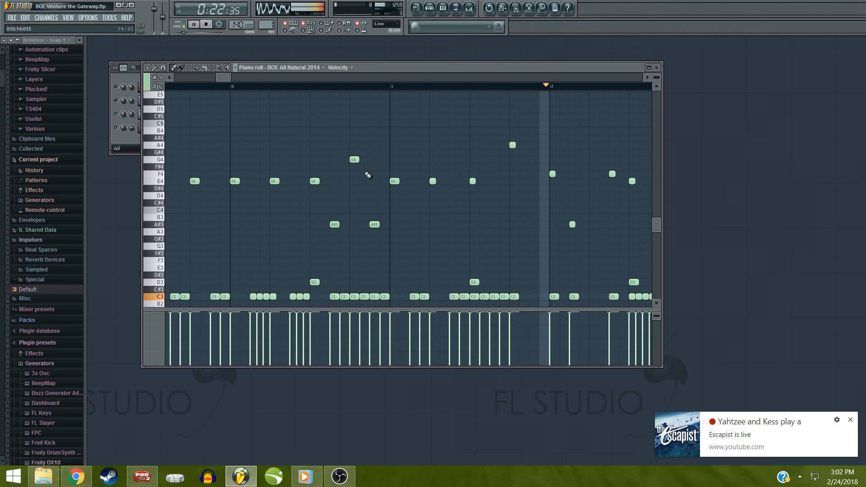
# Return the G4 hit on step 13 of bar 10 to E4 and replay the beat from bar 10
pyautogui.moveTo(350, 162); pyautogui.dragTo(350, 183)
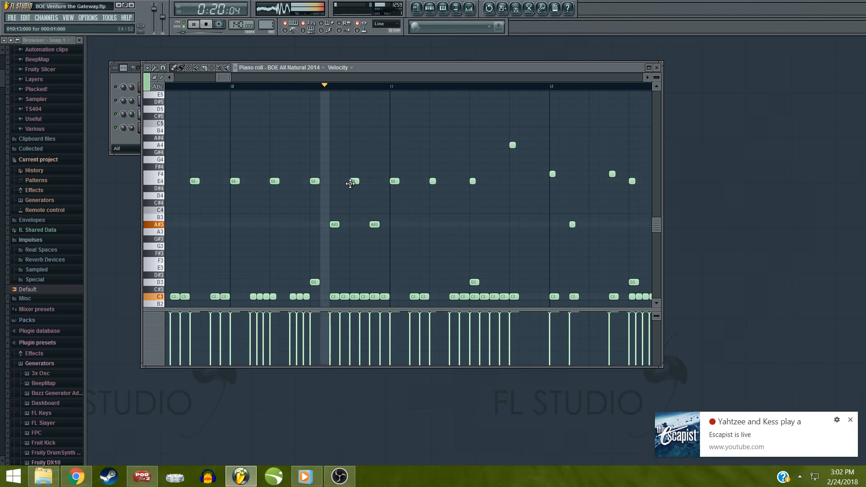
pyautogui.press('space')
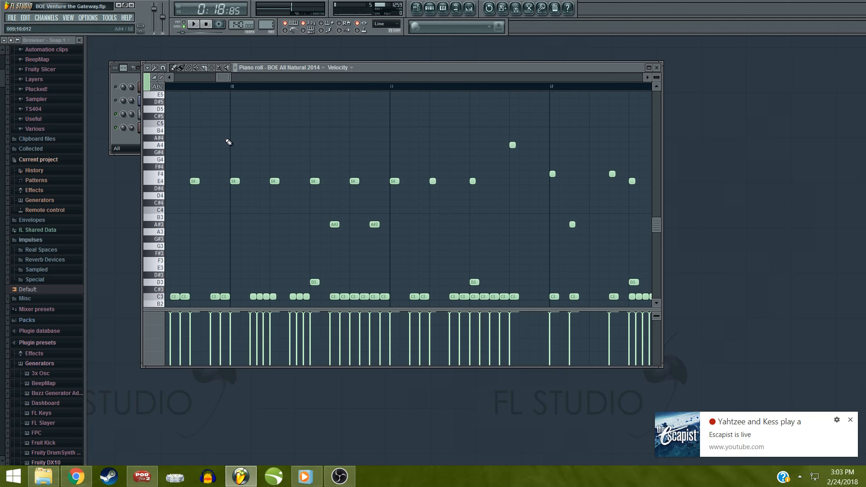
pyautogui.press('space')
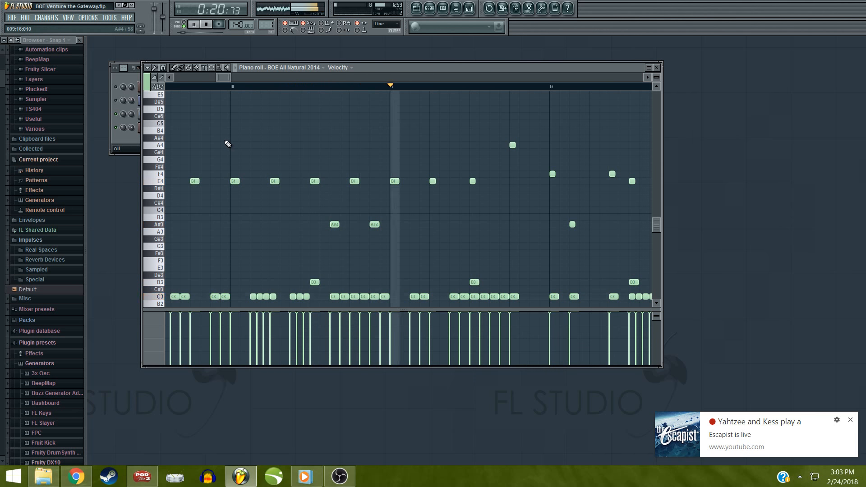
pyautogui.press('space')
# Try the beat without the A#3 hit on step 11 of bar 10, and put that hit back
pyautogui.rightClick(335, 224)
pyautogui.press('space')
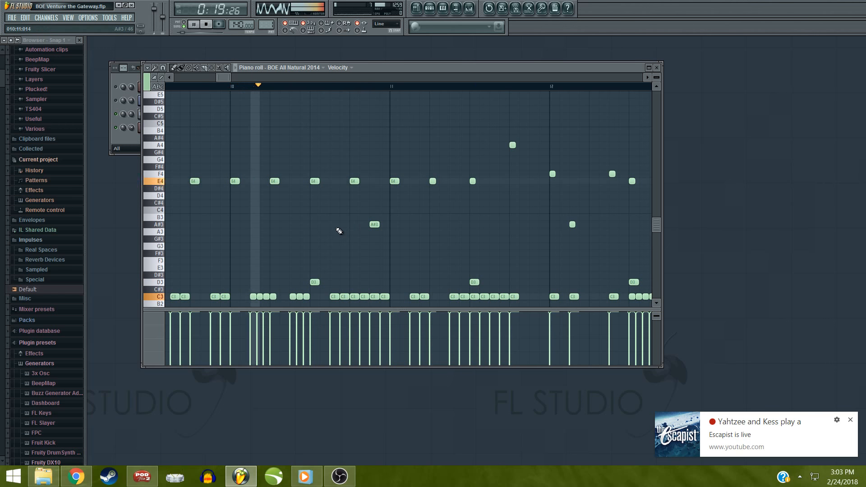
pyautogui.click(334, 225)
pyautogui.press('space')
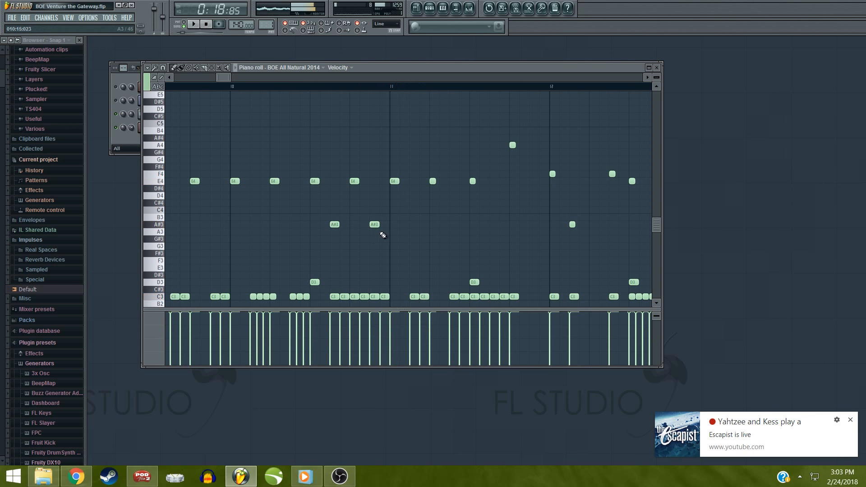
# Play bar 10 and try it without its A#3 note on step 15 and the E4 note that opens bar 11
pyautogui.press('space')
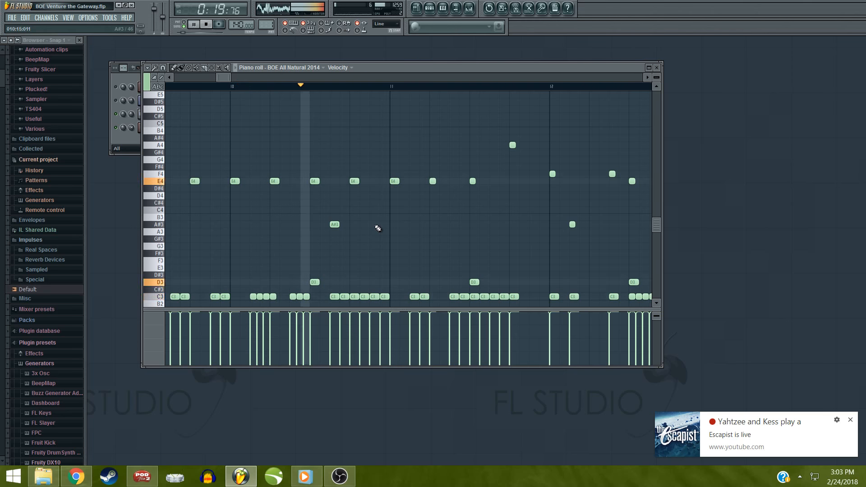
pyautogui.press('space')
pyautogui.press('space')
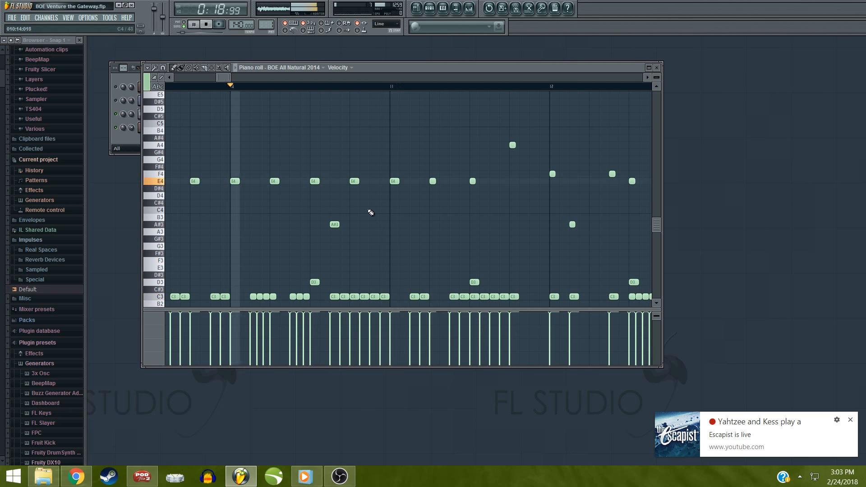
pyautogui.press('space')
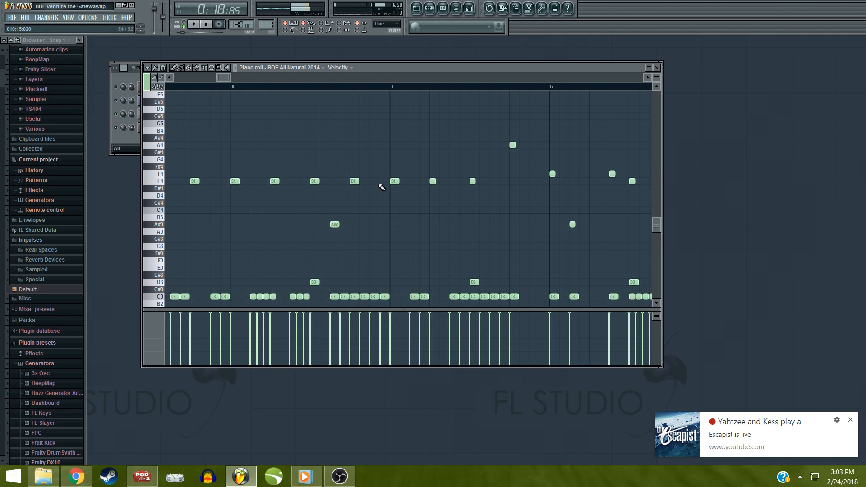
pyautogui.rightClick(395, 181)
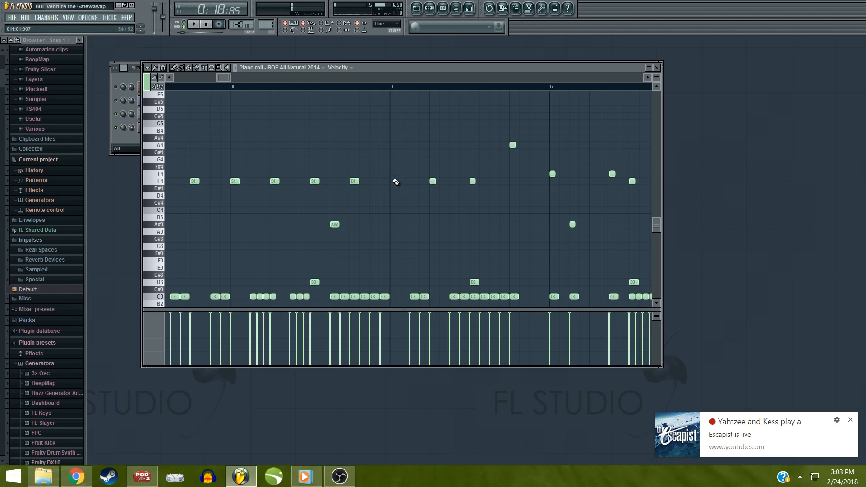
pyautogui.click(395, 181)
# Remove the A#3 note on step 11 of bar 10, place an A#3 on step 15 and play the passage
pyautogui.press('space')
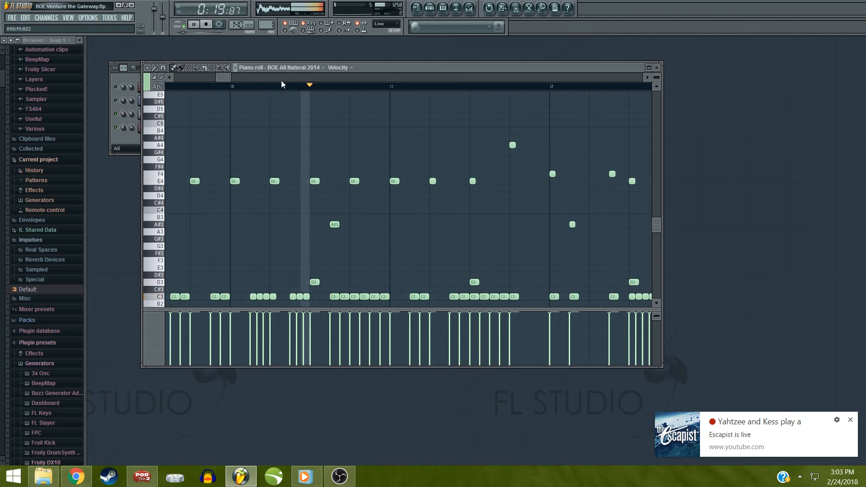
pyautogui.moveTo(224, 78); pyautogui.dragTo(228, 78)
pyautogui.press('space')
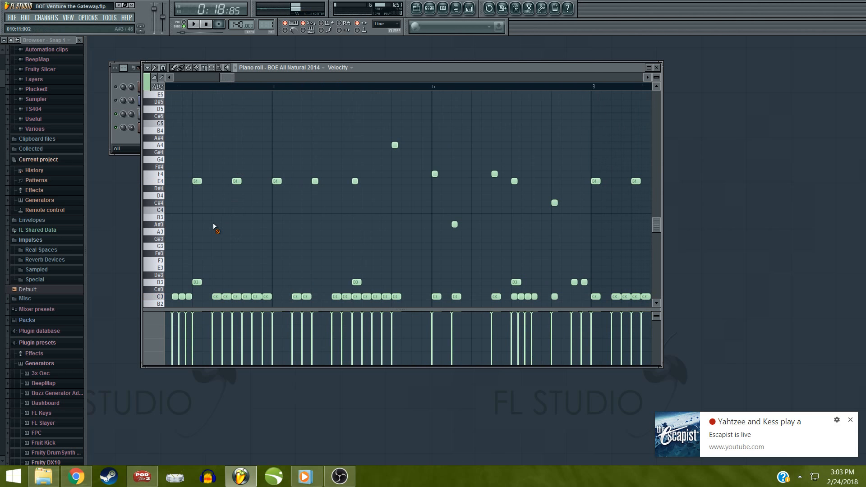
pyautogui.click(253, 228)
pyautogui.press('space')
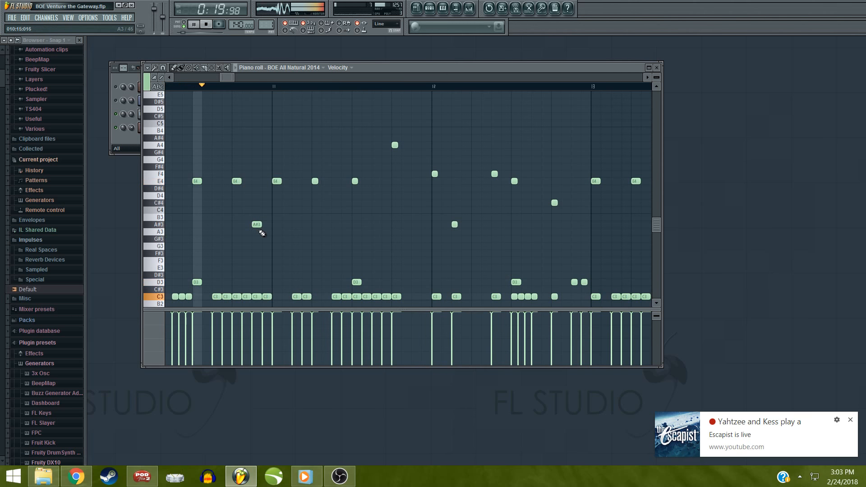
pyautogui.press('space')
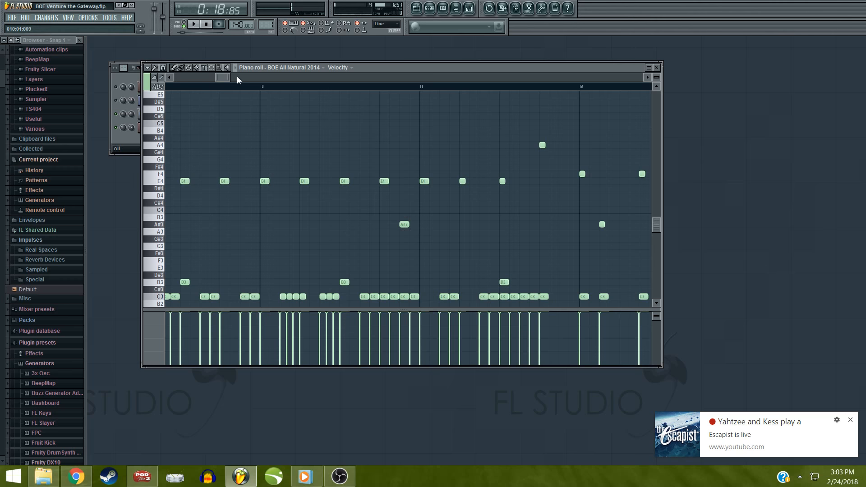
# Replace the last two C3 notes of bar 10, on steps 15 and 16, with D3 notes
pyautogui.press('space')
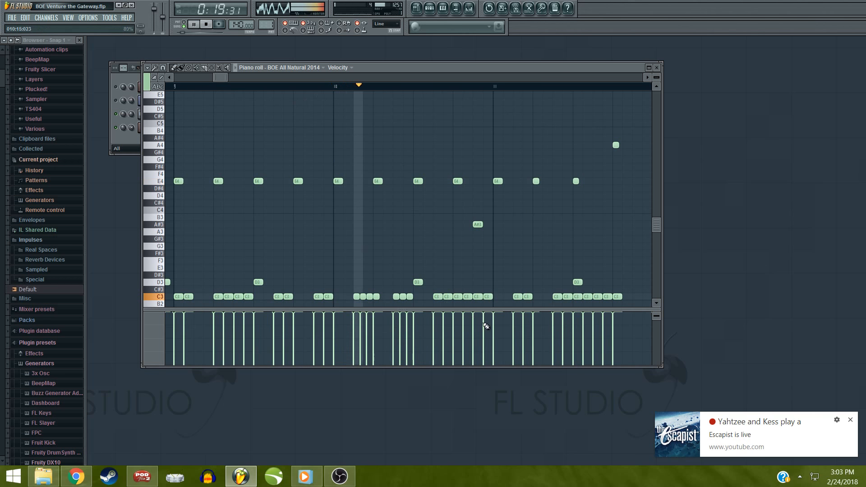
pyautogui.press('space')
pyautogui.click(475, 283)
pyautogui.moveTo(495, 282); pyautogui.dragTo(487, 283)
pyautogui.rightClick(487, 297)
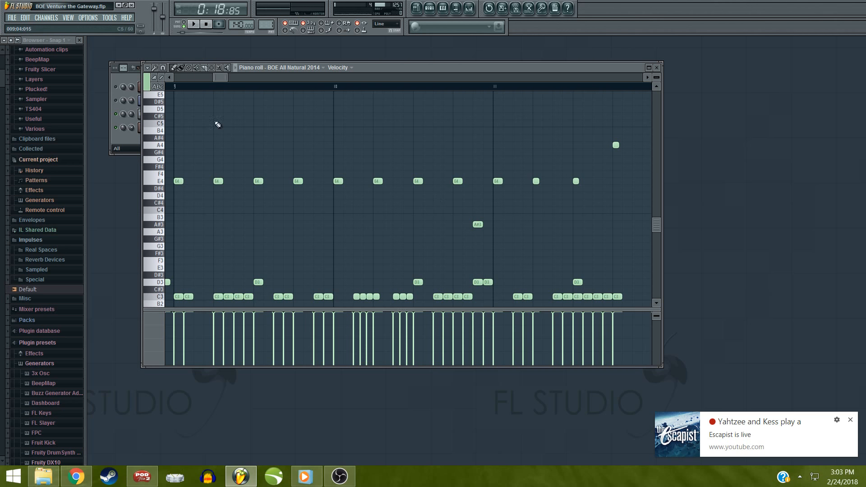
# Delete the A#3 on step 15 of bar 10, swap the E4 on step 13 for an A#3, and play it back
pyautogui.press('space')
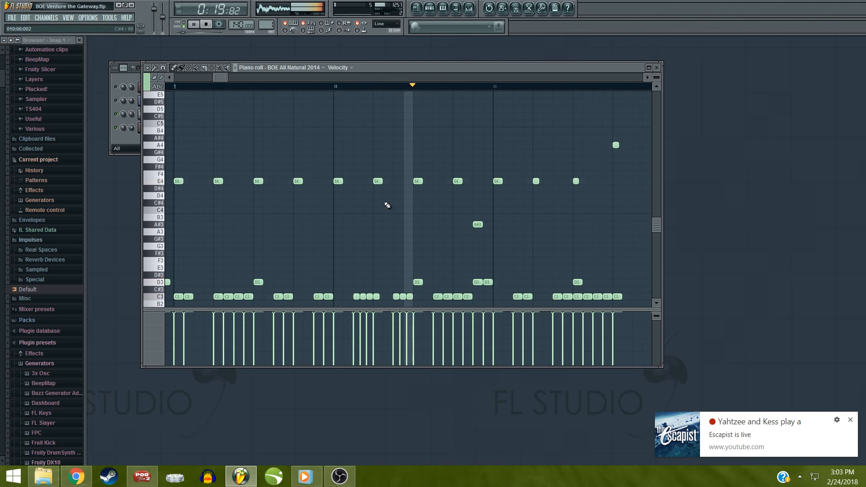
pyautogui.press('space')
pyautogui.rightClick(477, 224)
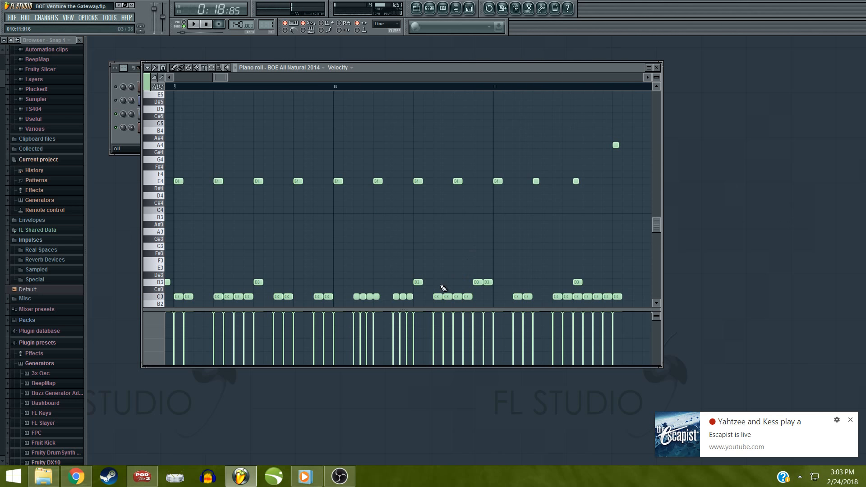
pyautogui.click(456, 224)
pyautogui.press('space')
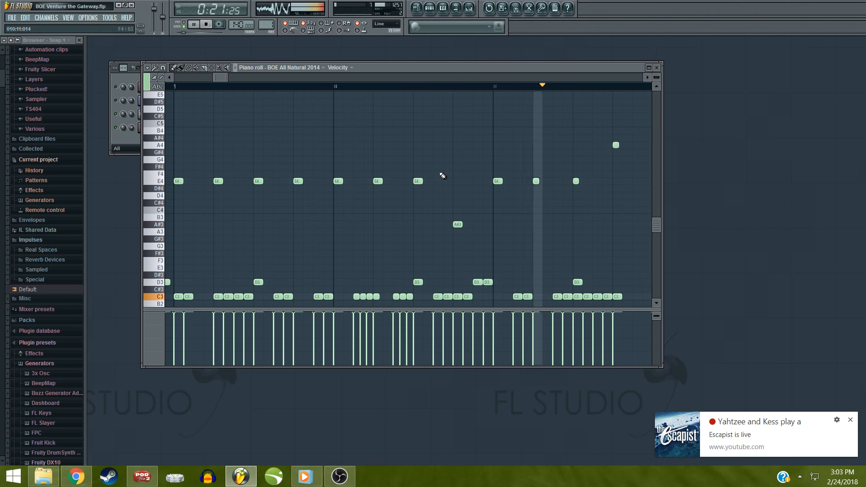
pyautogui.press('space')
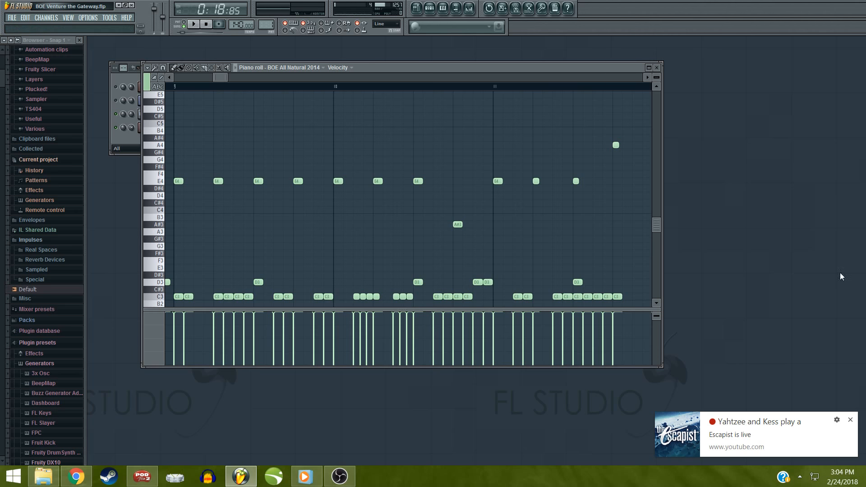
# Dismiss the live-stream notification and reposition the piano roll window
pyautogui.click(851, 421)
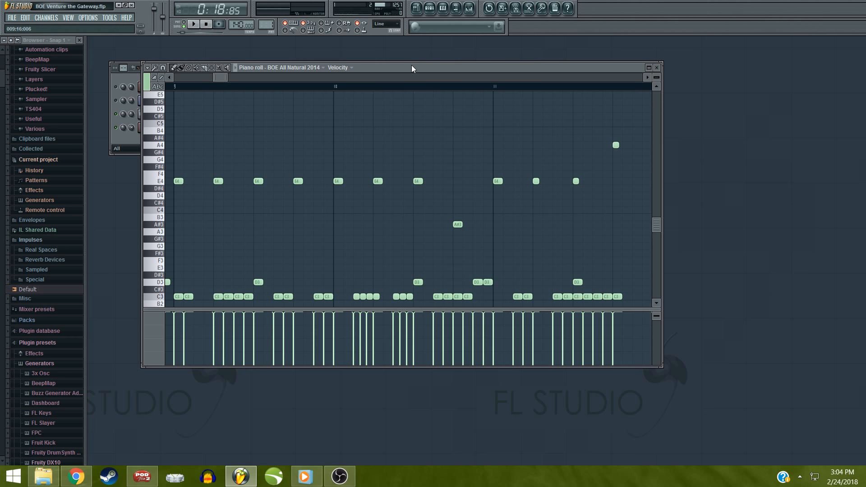
pyautogui.moveTo(412, 65); pyautogui.dragTo(375, 60)
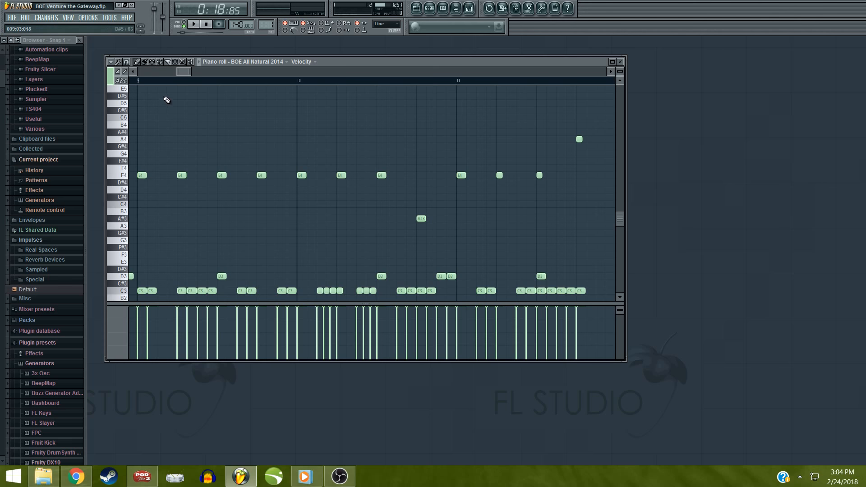
# Play from bar 9, restore C3 on steps 15 and 16 of bar 10, and replace the A#3 on step 13 with E4
pyautogui.press('space')
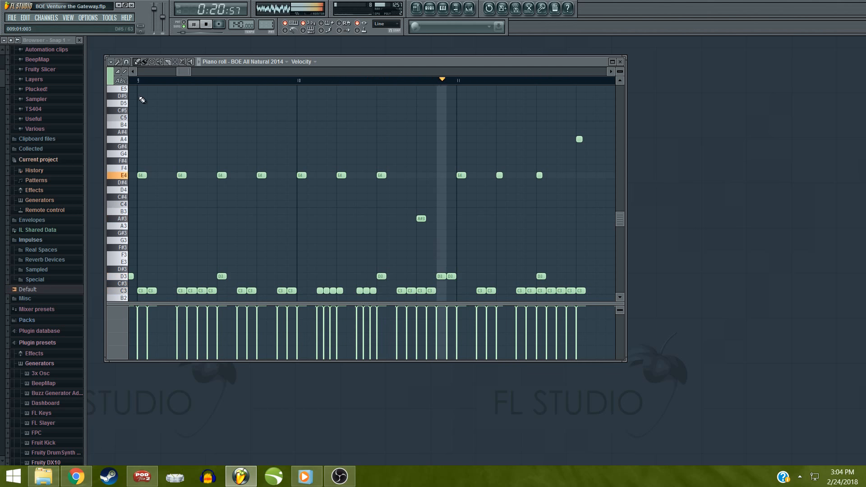
pyautogui.press('space')
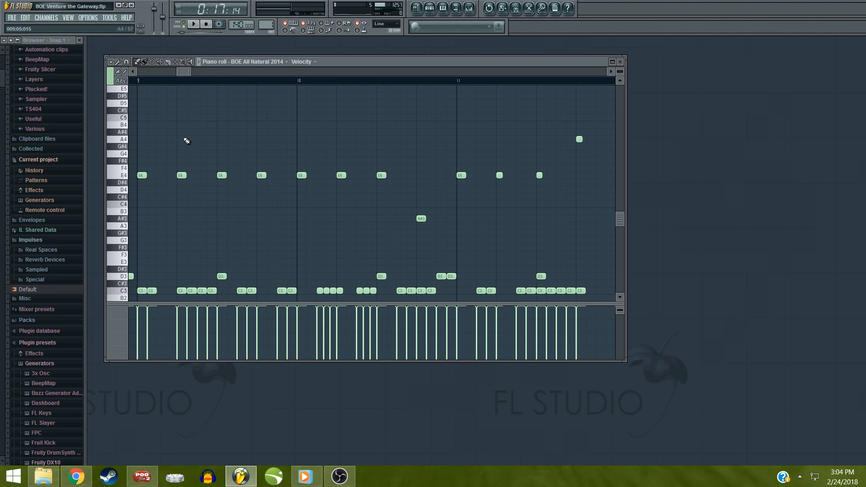
pyautogui.rightClick(450, 276)
pyautogui.rightClick(441, 276)
pyautogui.click(441, 290)
pyautogui.click(450, 290)
pyautogui.rightClick(422, 219)
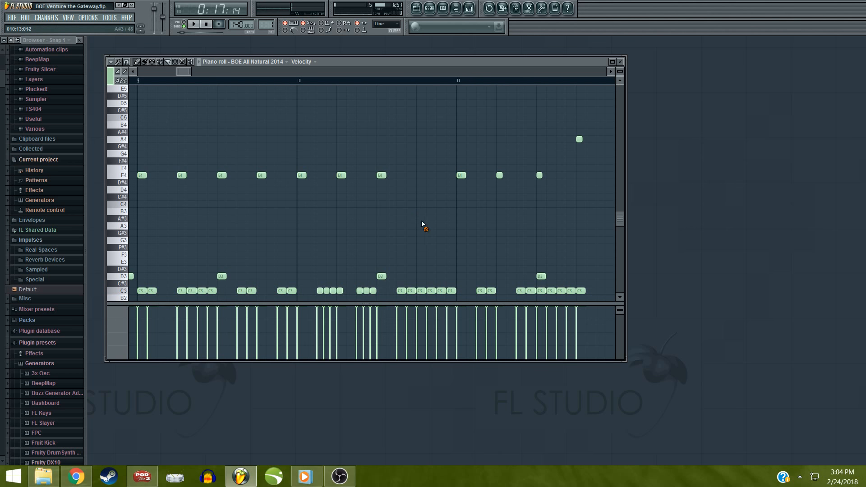
pyautogui.click(418, 174)
# Play from bar 14 and replace its last two C3 notes, on steps 15 and 16, with D3 notes
pyautogui.moveTo(185, 73); pyautogui.dragTo(205, 85)
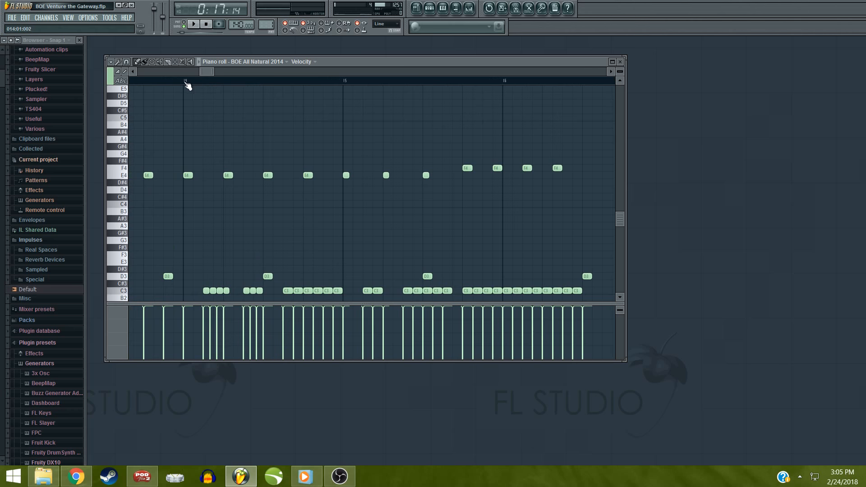
pyautogui.click(187, 81)
pyautogui.press('space')
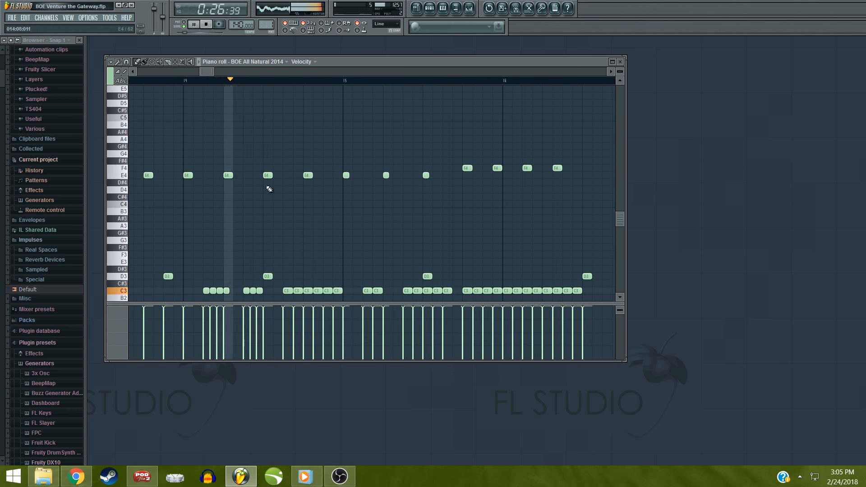
pyautogui.press('space')
pyautogui.click(327, 276)
pyautogui.click(337, 276)
pyautogui.rightClick(338, 290)
pyautogui.rightClick(328, 290)
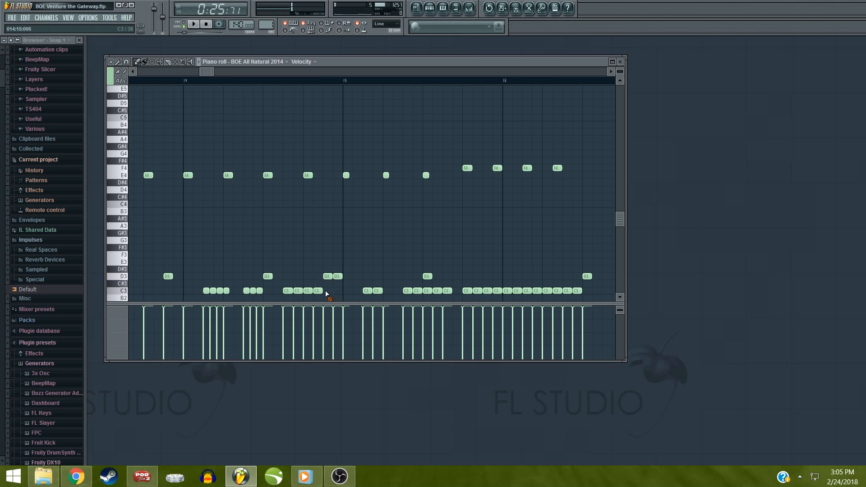
# In bar 14, replace the E4 on step 13 with an A#3, add an F4 on step 11, and play the fill
pyautogui.press('space')
pyautogui.press('space')
pyautogui.click(306, 220)
pyautogui.click(287, 160)
pyautogui.moveTo(285, 150); pyautogui.dragTo(286, 158)
pyautogui.press('space')
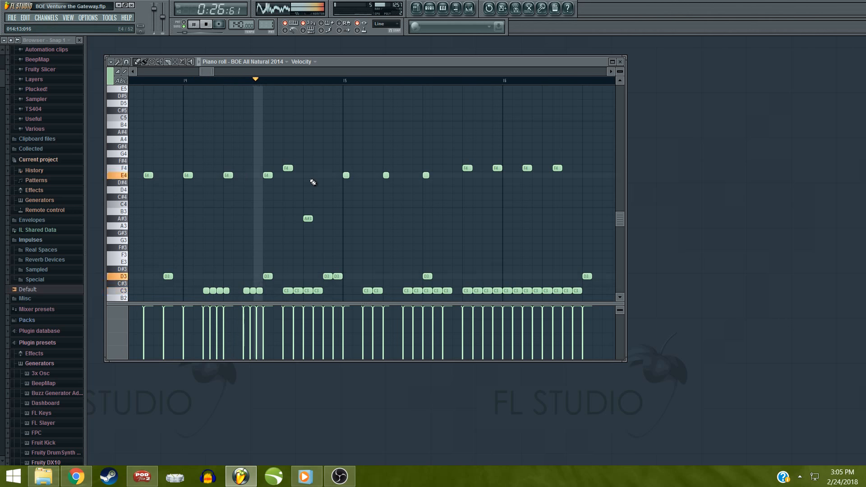
pyautogui.press('space')
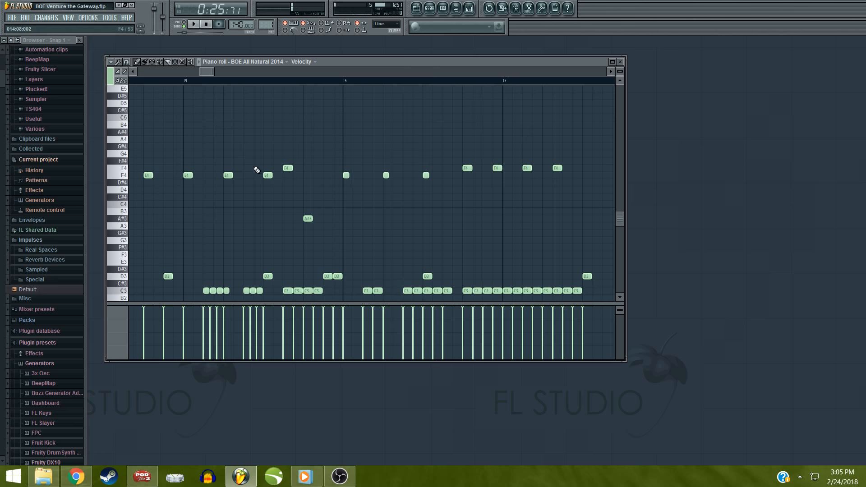
pyautogui.click(286, 169)
pyautogui.click(294, 183)
pyautogui.press('space')
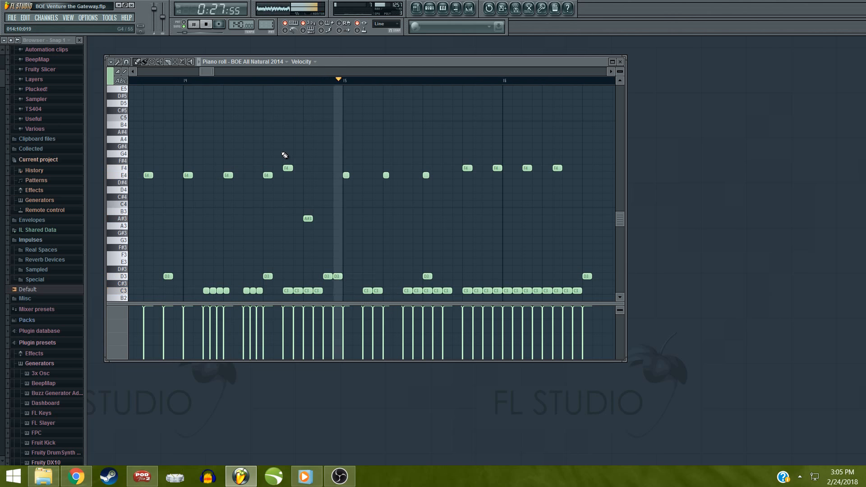
pyautogui.press('space')
# Play from bar 9, add a G4 note on step 15 of bar 10, and listen through the following bars
pyautogui.moveTo(207, 71); pyautogui.dragTo(182, 76)
pyautogui.click(213, 82)
pyautogui.press('space')
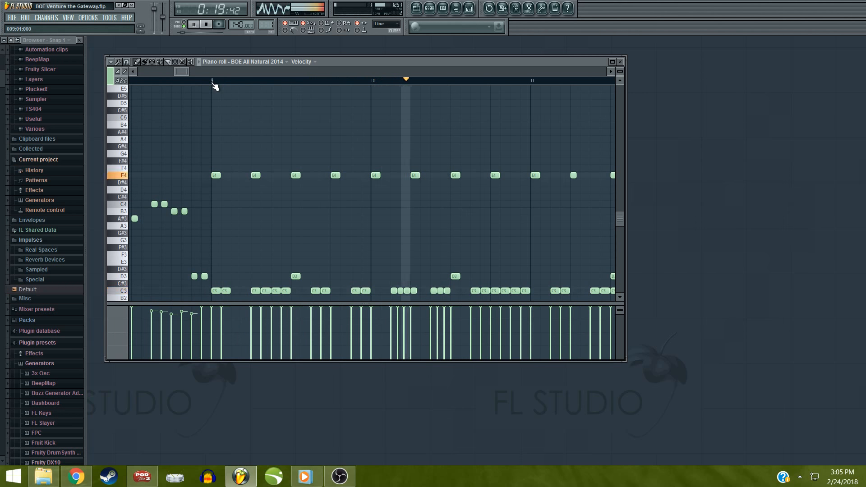
pyautogui.press('space')
pyautogui.moveTo(180, 69); pyautogui.dragTo(183, 71)
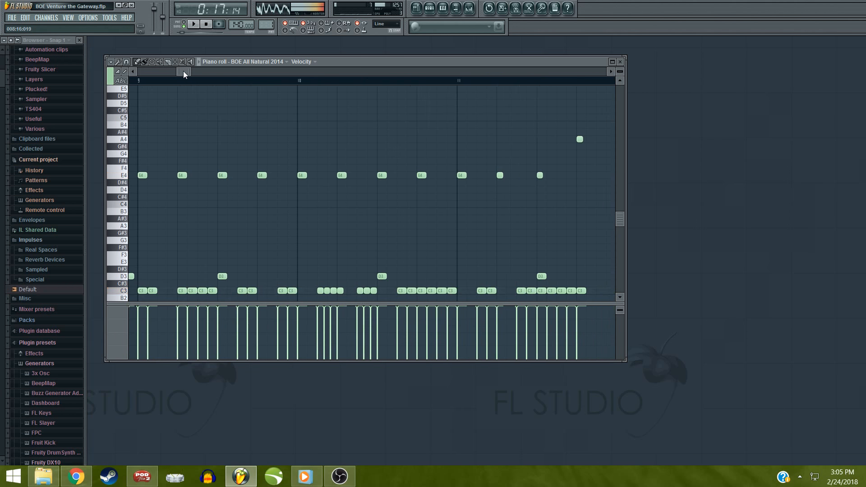
pyautogui.click(441, 153)
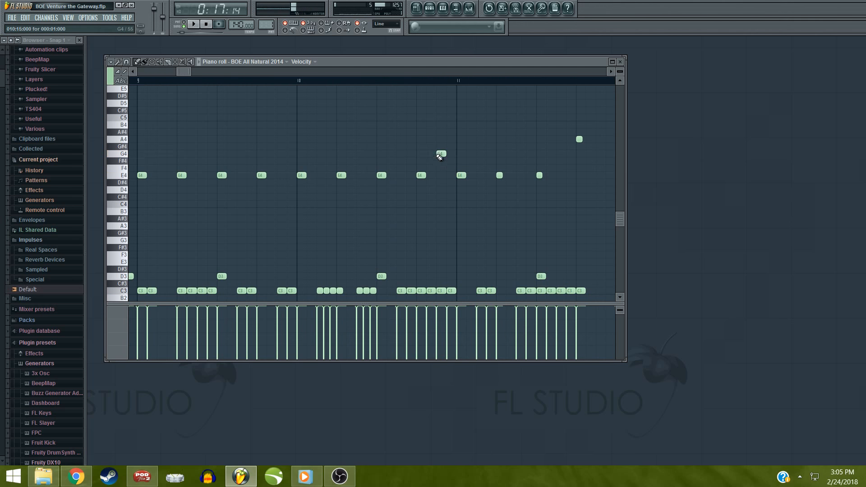
pyautogui.press('space')
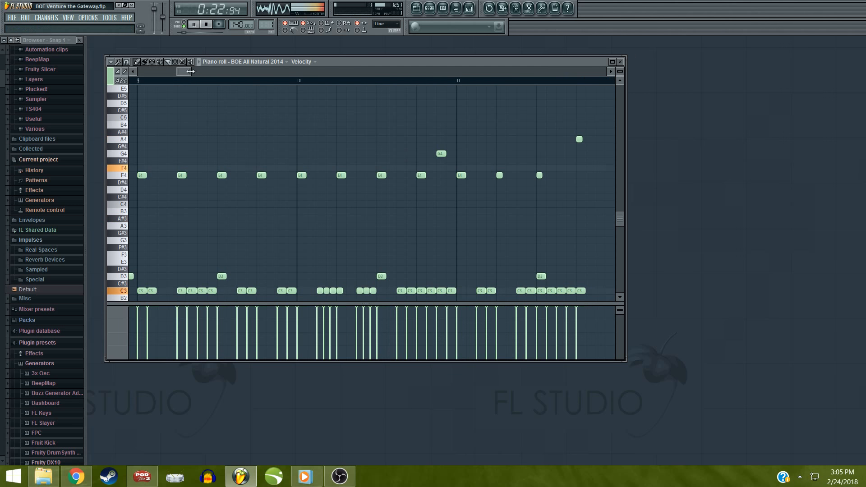
pyautogui.moveTo(184, 74); pyautogui.dragTo(198, 75)
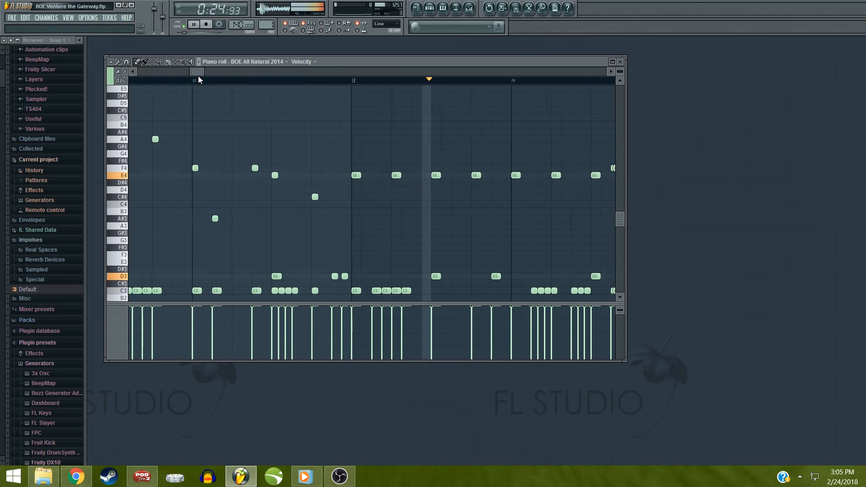
pyautogui.press('space')
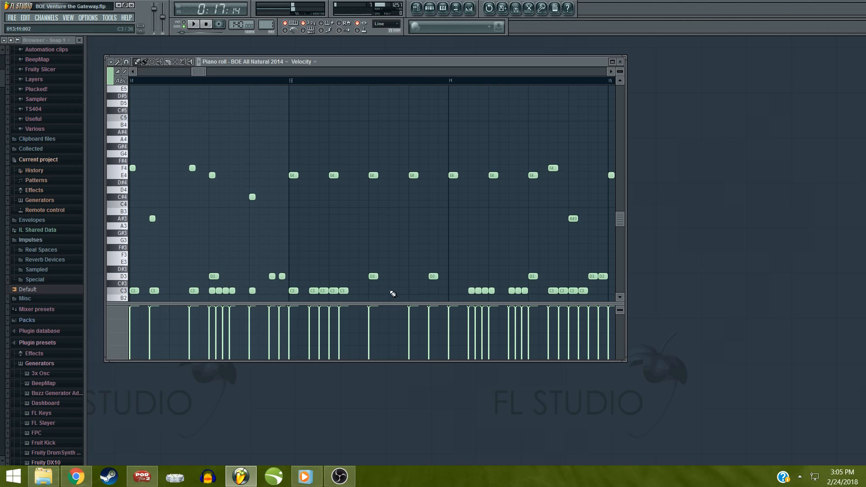
# Set the piano roll's grid snap to 1/3 step and play the drum part from bar 13
pyautogui.click(391, 291)
pyautogui.rightClick(395, 291)
pyautogui.click(126, 62)
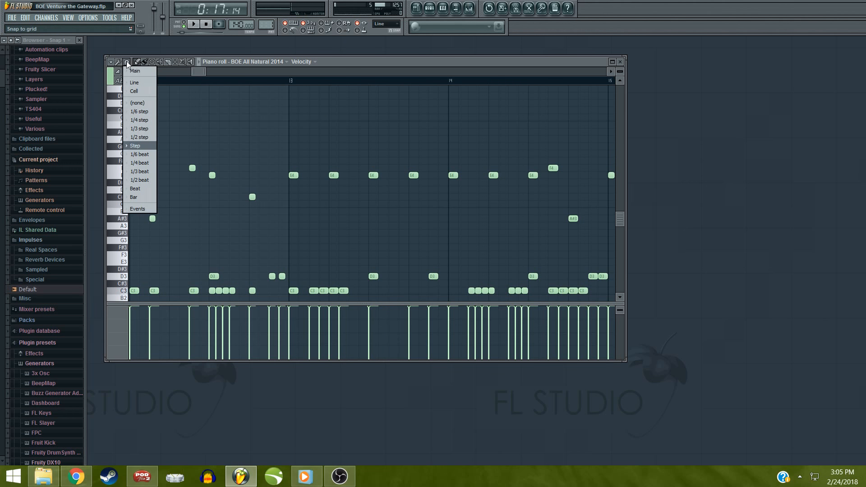
pyautogui.click(136, 125)
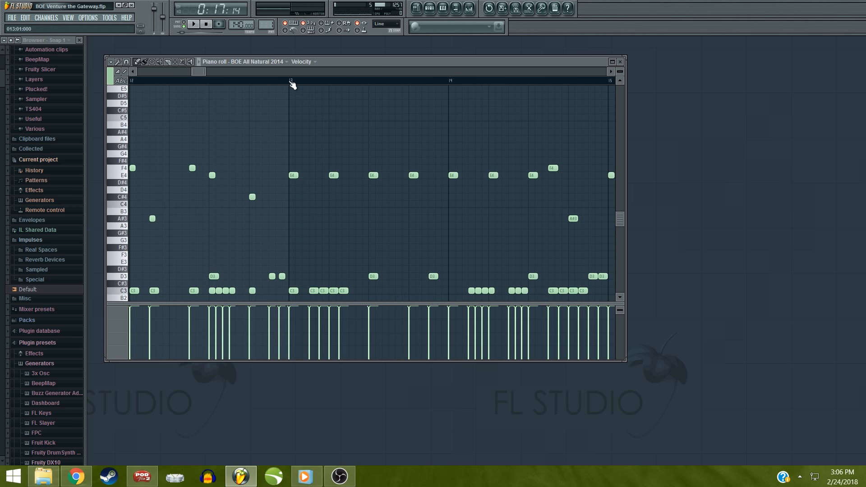
pyautogui.click(293, 85)
pyautogui.press('space')
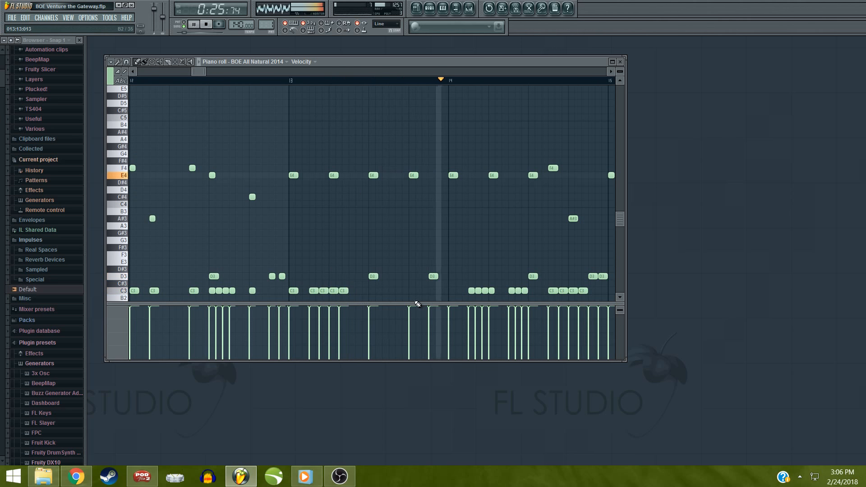
pyautogui.press('space')
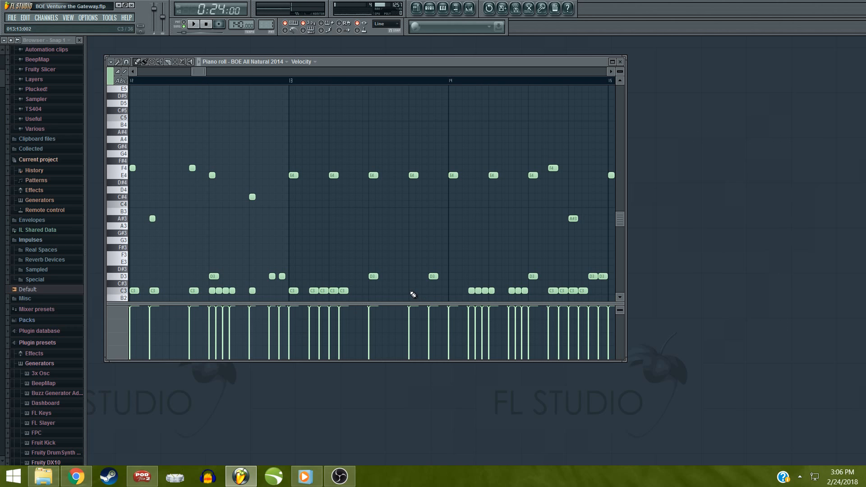
# Add a run of four C3 notes, spaced two-thirds of a step apart, from step 11 to step 13 of bar 13
pyautogui.click(412, 290)
pyautogui.moveTo(205, 73); pyautogui.dragTo(203, 72)
pyautogui.click(343, 291)
pyautogui.click(331, 291)
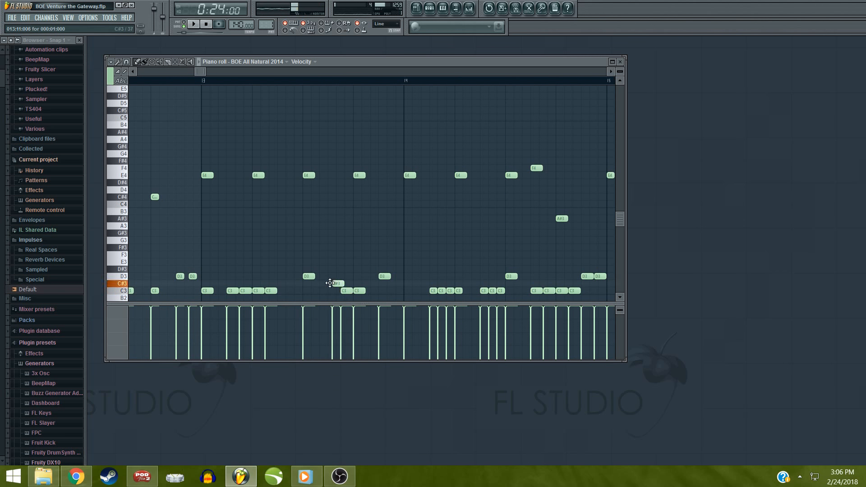
pyautogui.press('space')
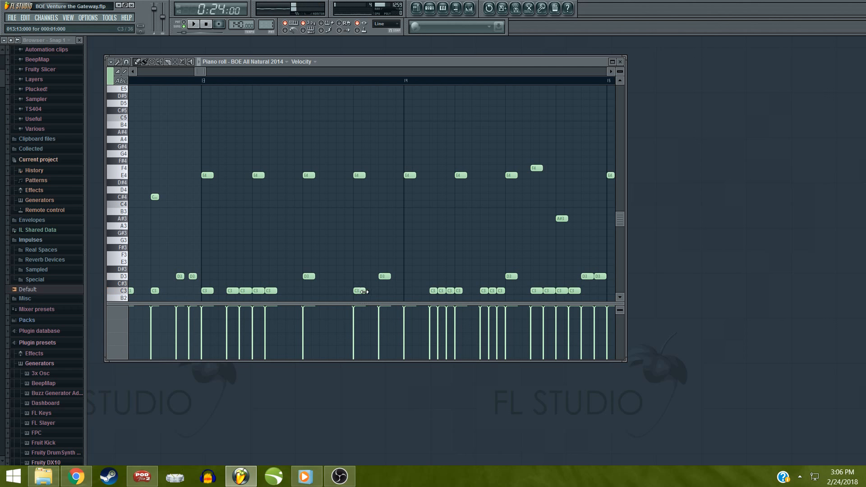
pyautogui.click(348, 291)
pyautogui.click(340, 291)
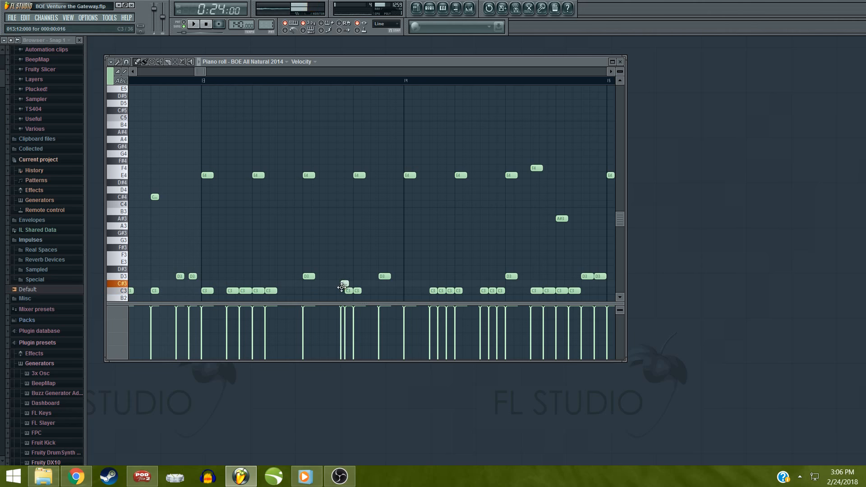
pyautogui.moveTo(331, 281); pyautogui.dragTo(329, 292)
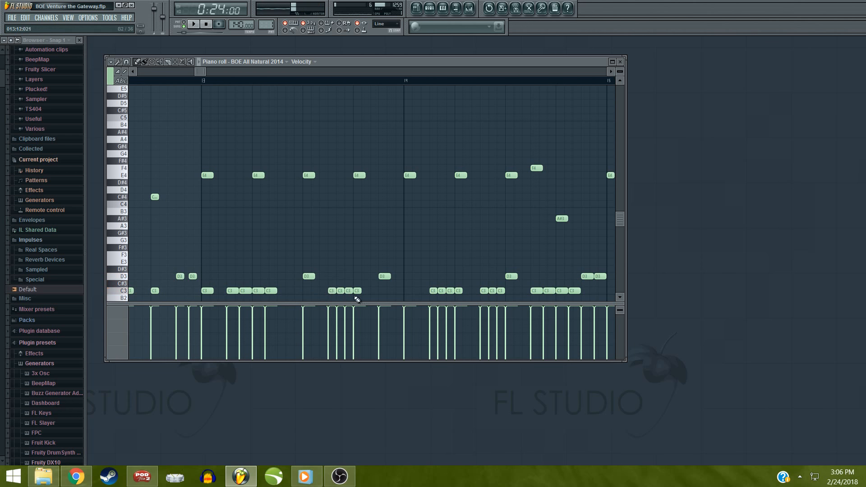
# Play from bar 13 while trying the second note of its four-note C3 run on step 12 and moving it back
pyautogui.press('space')
pyautogui.press('space')
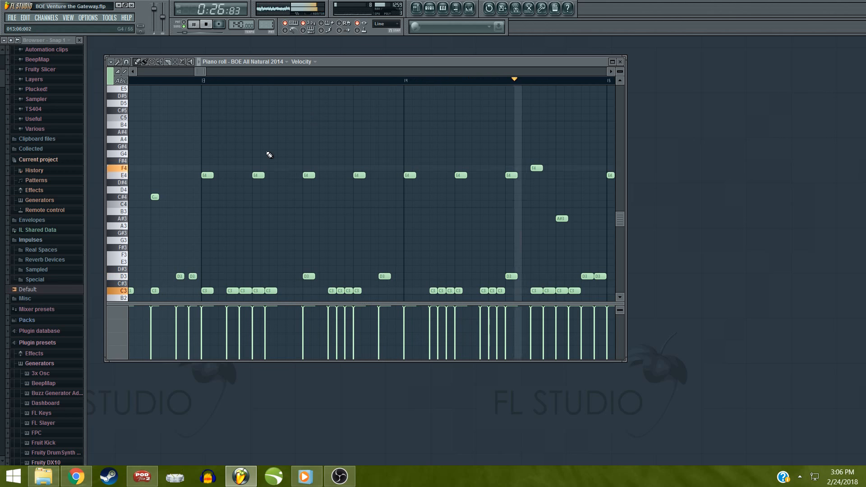
pyautogui.press('space')
pyautogui.press('space')
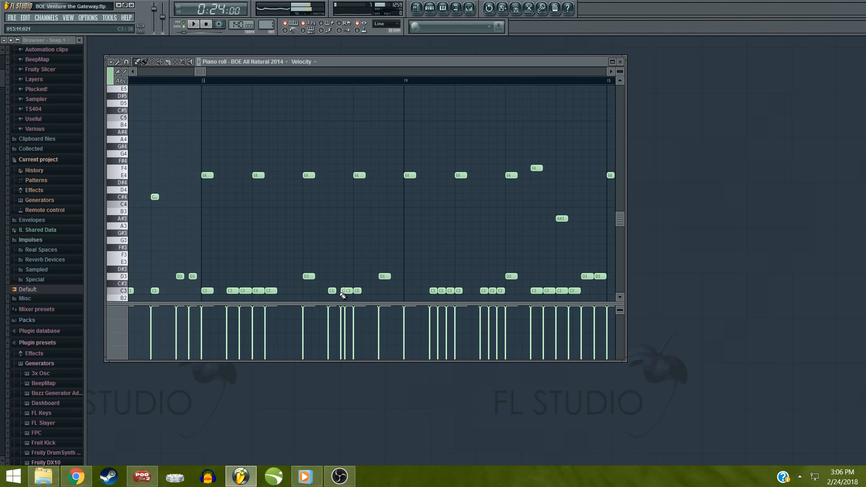
pyautogui.moveTo(342, 289); pyautogui.dragTo(339, 291)
pyautogui.press('space')
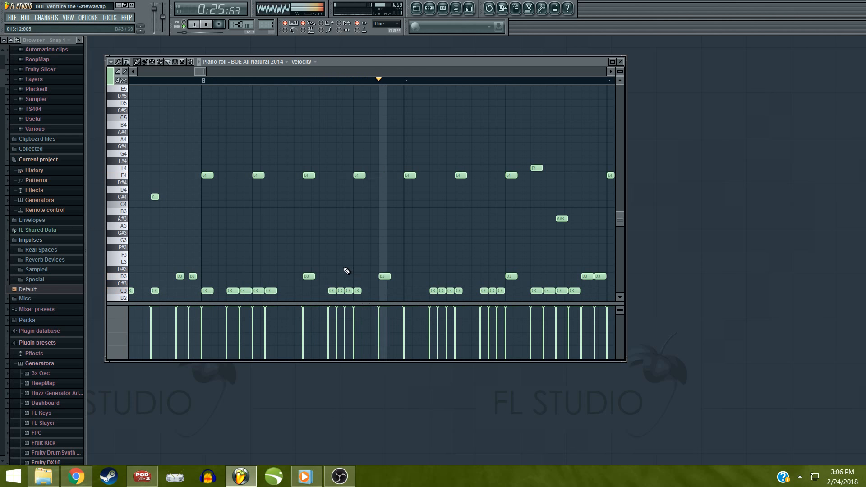
pyautogui.press('space')
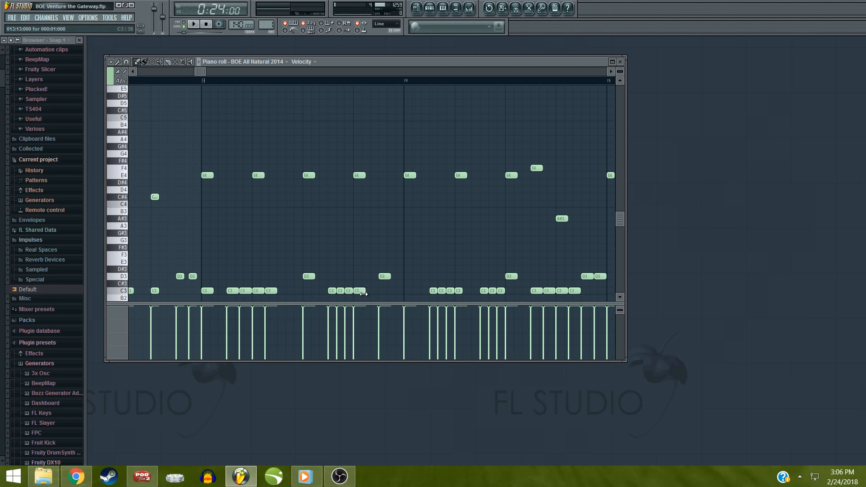
# Lengthen the C3 on step 13 of bar 13 to a full step, add a C3 on step 14, and play from bar 13
pyautogui.click(368, 290)
pyautogui.press('space')
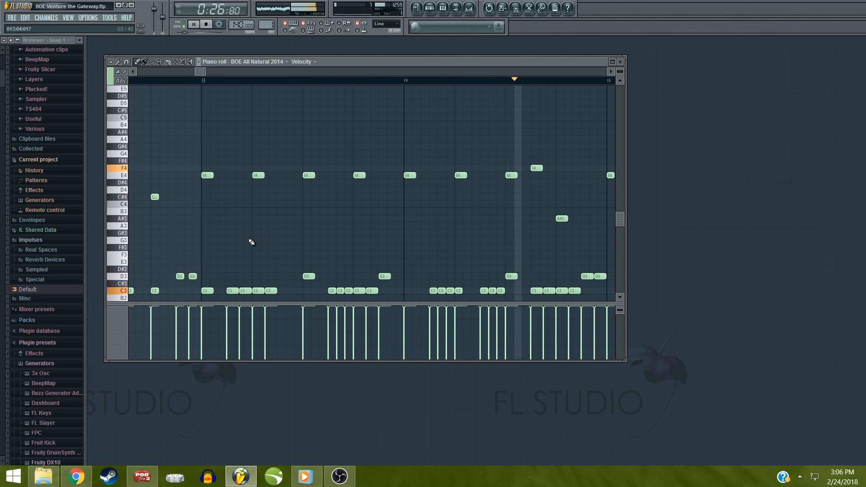
pyautogui.press('space')
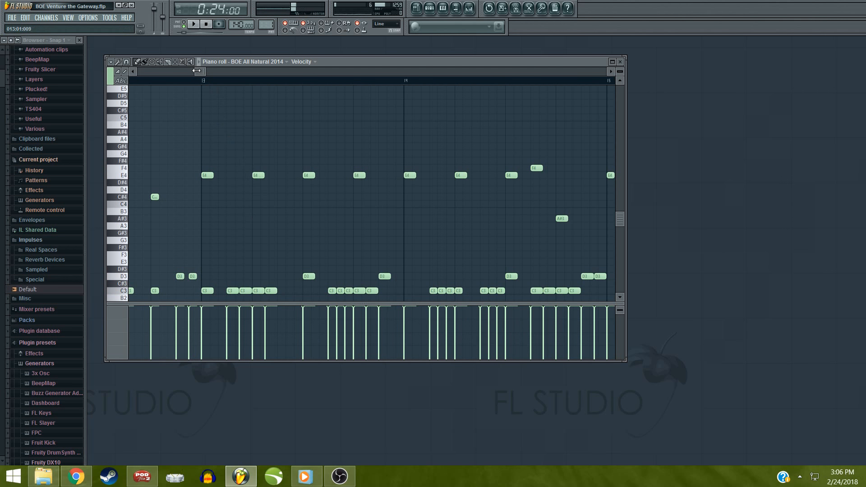
# Play the drum part from bar 12 and delete the C3 note on step 14 of bar 13
pyautogui.moveTo(196, 71); pyautogui.dragTo(190, 75)
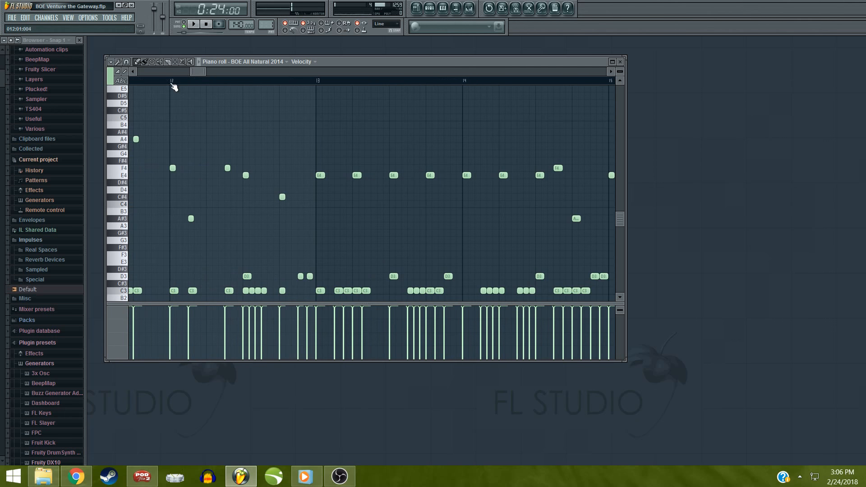
pyautogui.click(173, 82)
pyautogui.press('space')
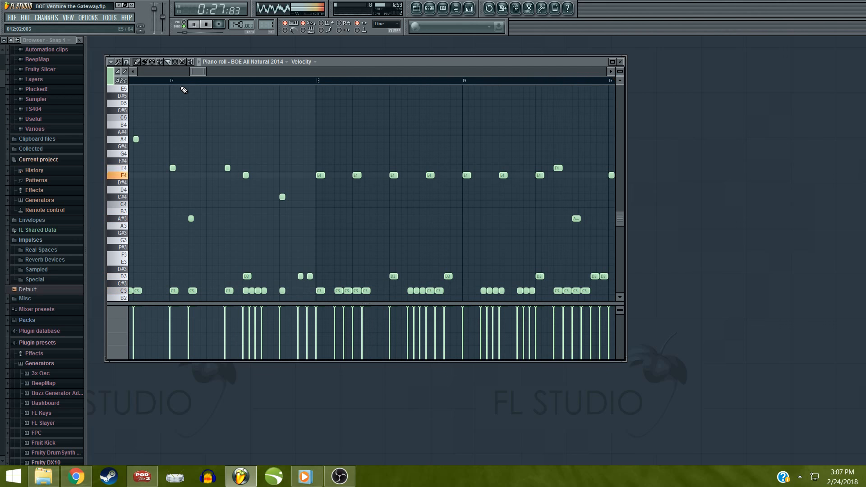
pyautogui.press('space')
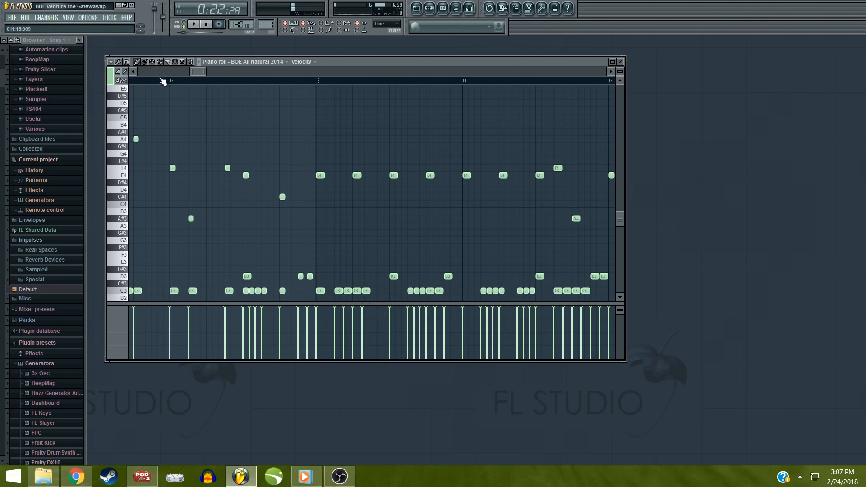
pyautogui.press('space')
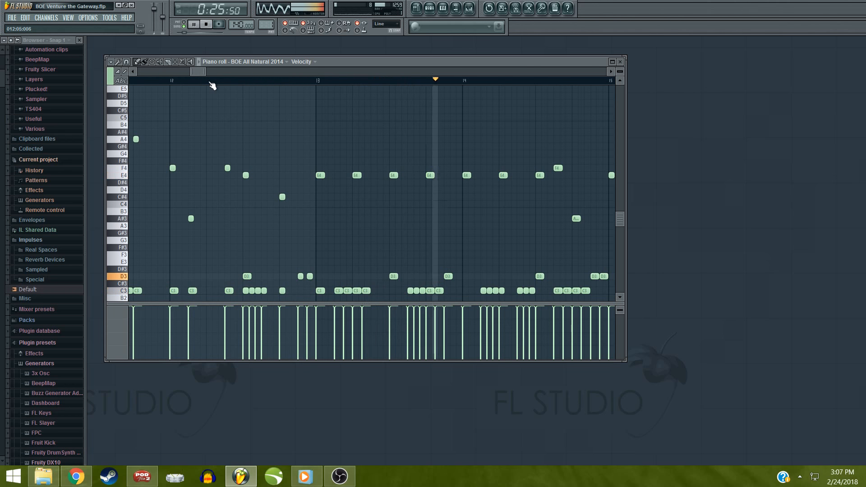
pyautogui.press('space')
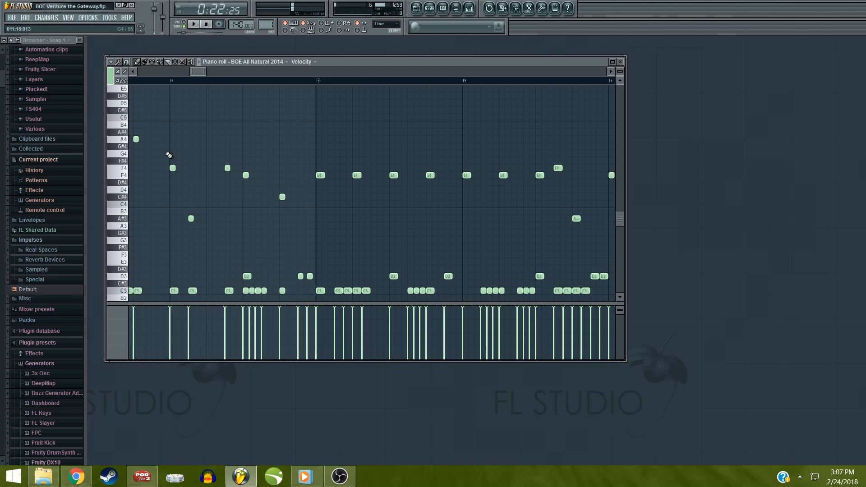
# Play the drum part from bar 12 and again from bar 14, listening through to bar 15
pyautogui.press('space')
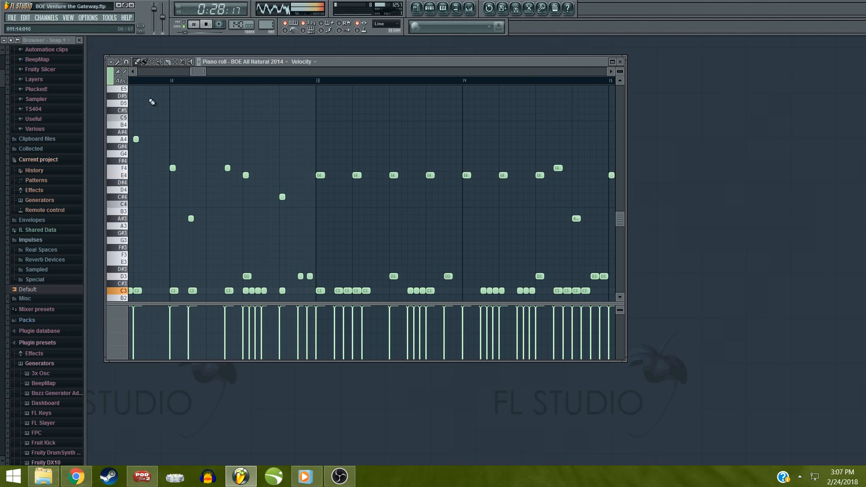
pyautogui.press('space')
pyautogui.moveTo(197, 71); pyautogui.dragTo(208, 70)
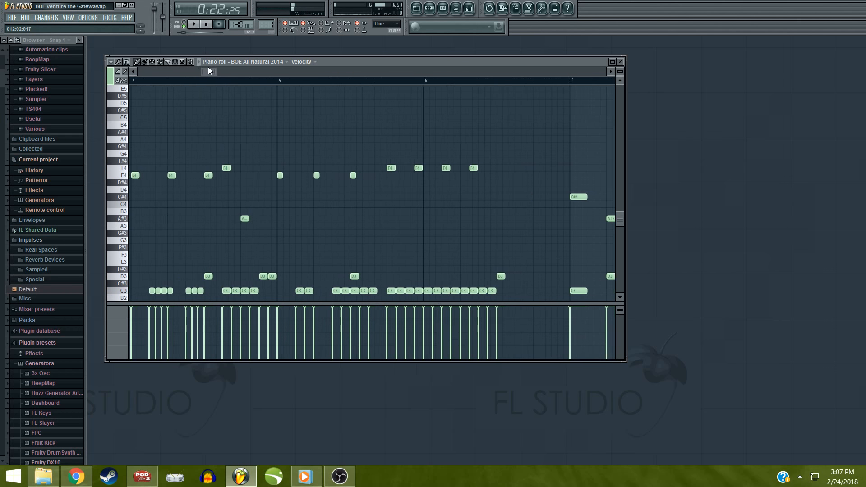
pyautogui.press('space')
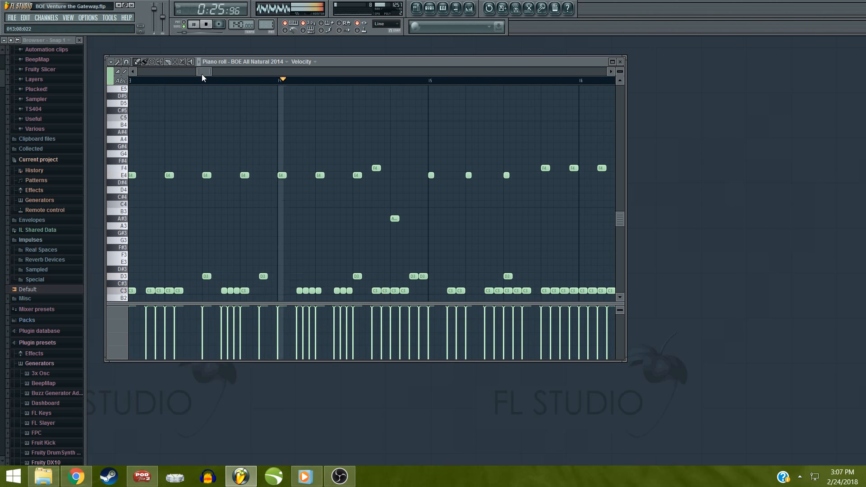
pyautogui.moveTo(204, 71); pyautogui.dragTo(207, 72)
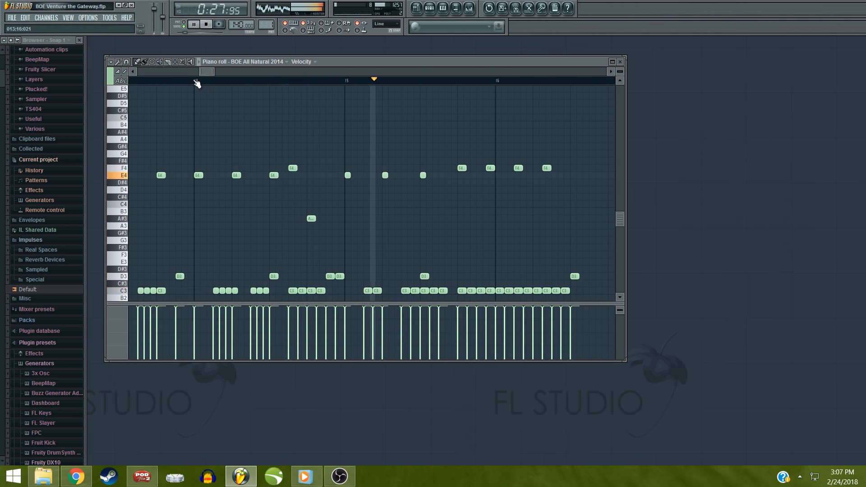
pyautogui.click(197, 81)
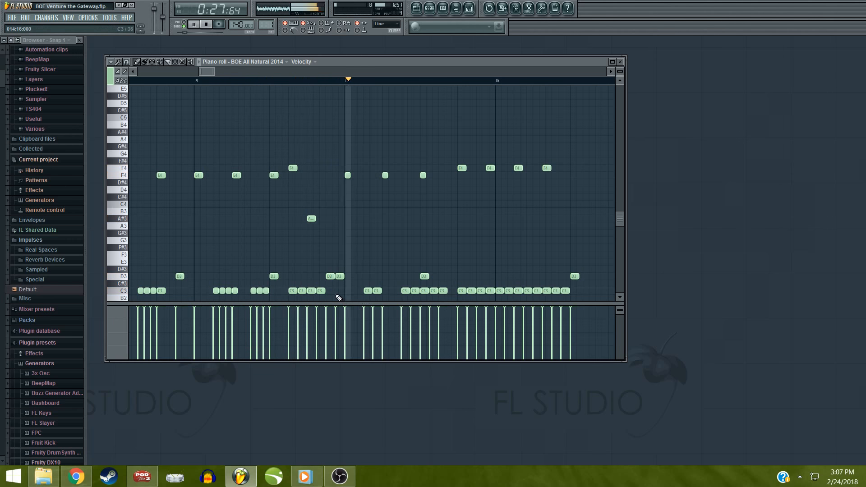
pyautogui.press('space')
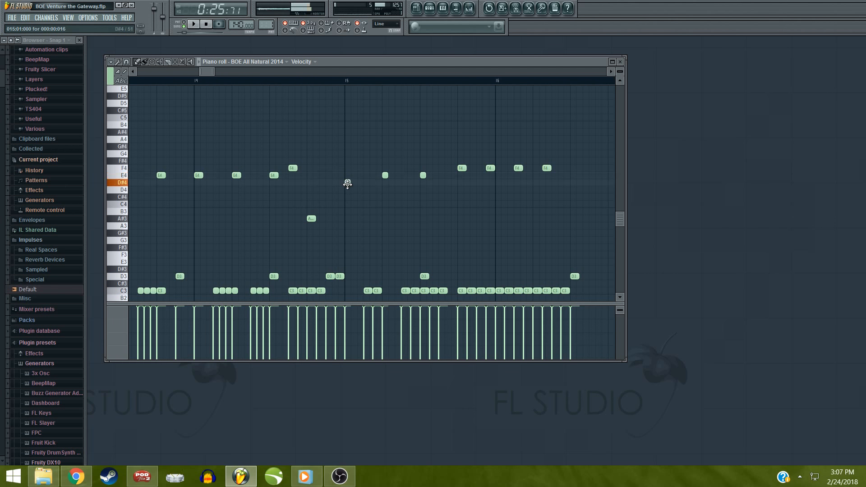
# Move bar 15's three E4 notes on steps 1, 5 and 9 down to C#4 and play from bar 14
pyautogui.moveTo(347, 188); pyautogui.dragTo(346, 198)
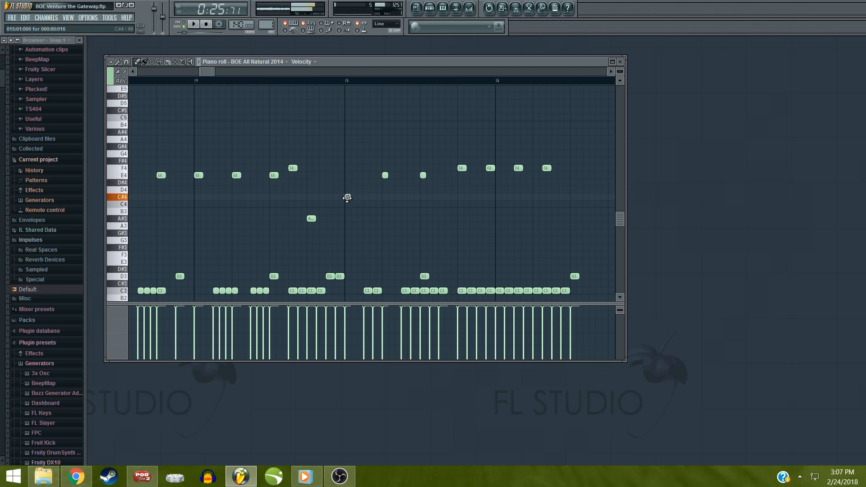
pyautogui.click(383, 198)
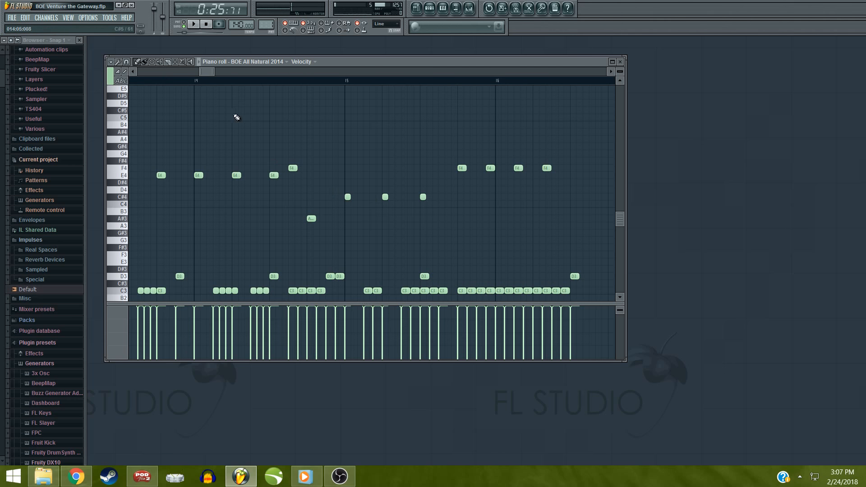
pyautogui.press('space')
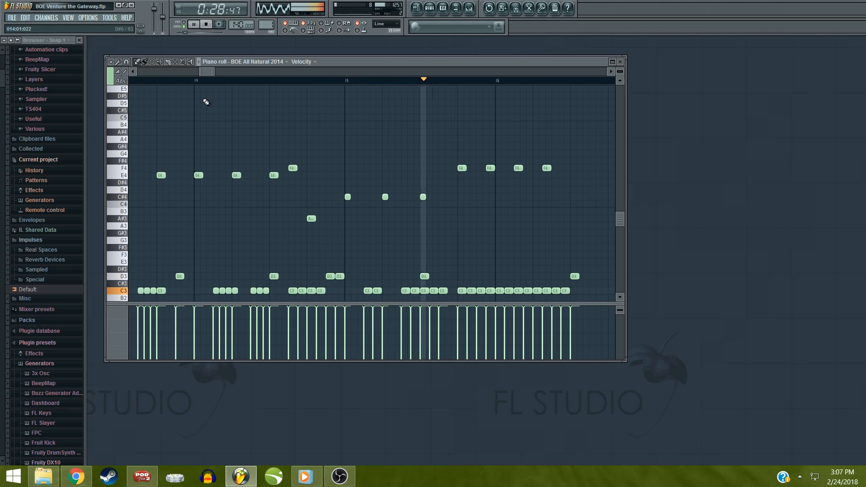
pyautogui.press('space')
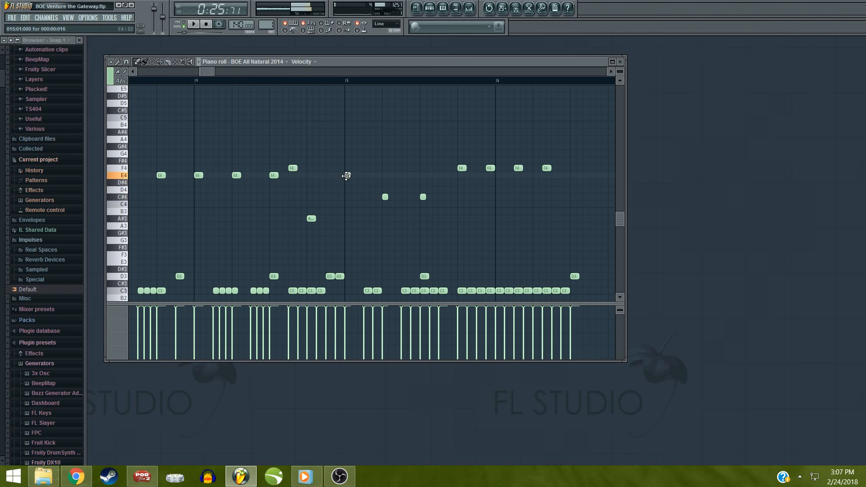
# Move the C#4 note on step 1 of bar 15 up to E4 and play from bar 14
pyautogui.click(386, 196)
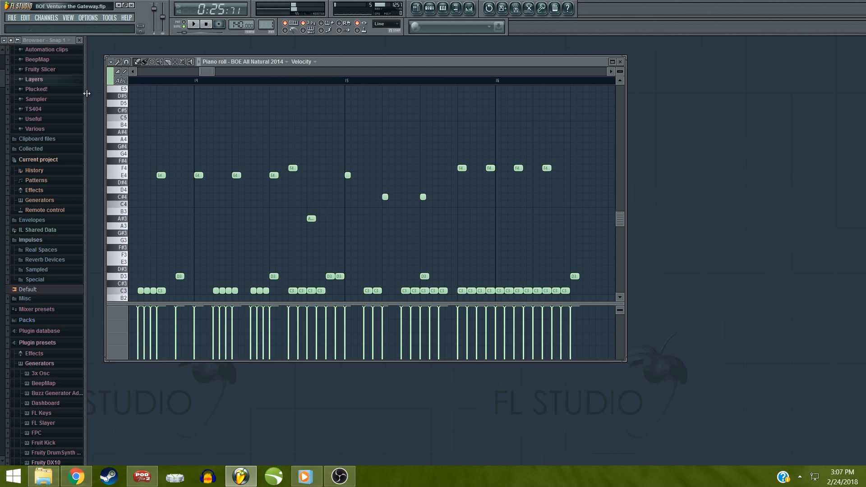
pyautogui.press('space')
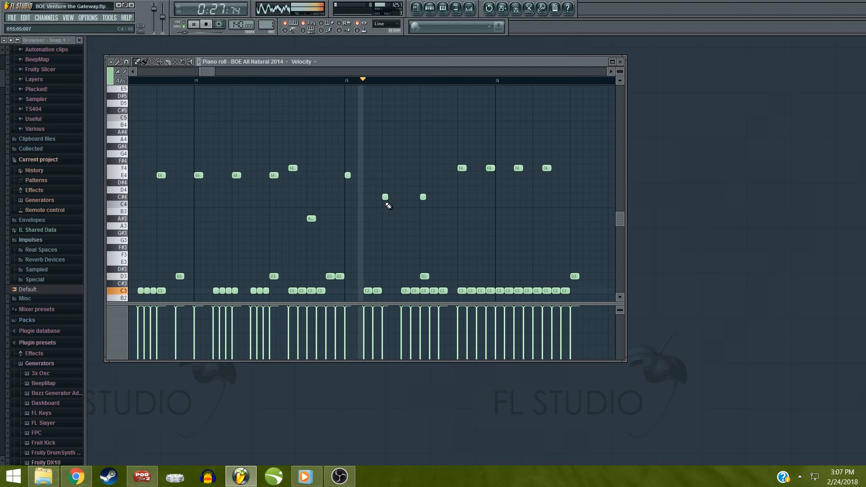
pyautogui.press('space')
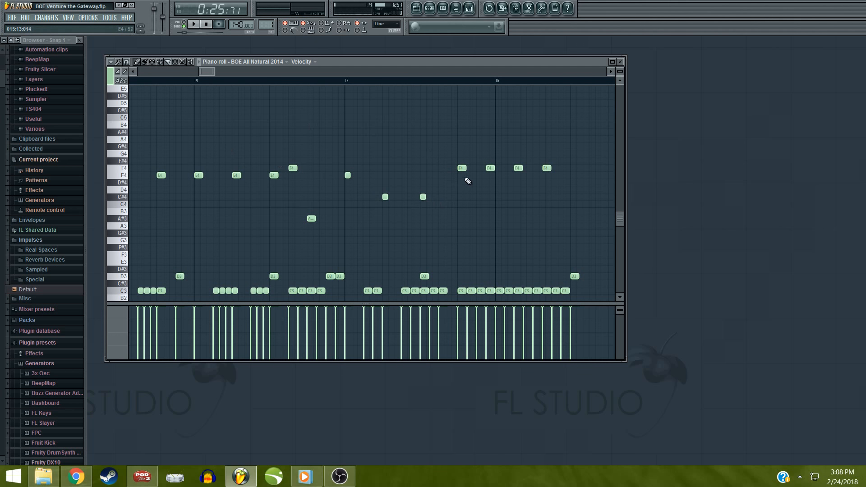
# Replay the drum part from bar 14 and listen to the transition into bar 15
pyautogui.click(462, 86)
pyautogui.click(197, 84)
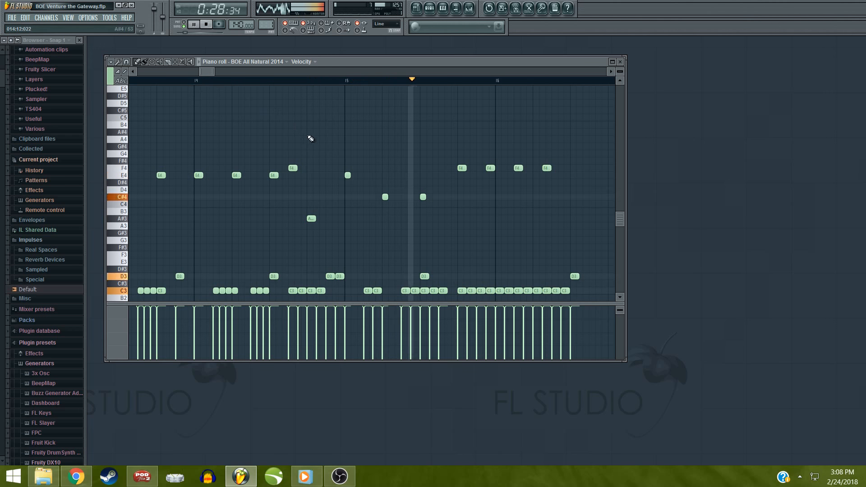
pyautogui.press('space')
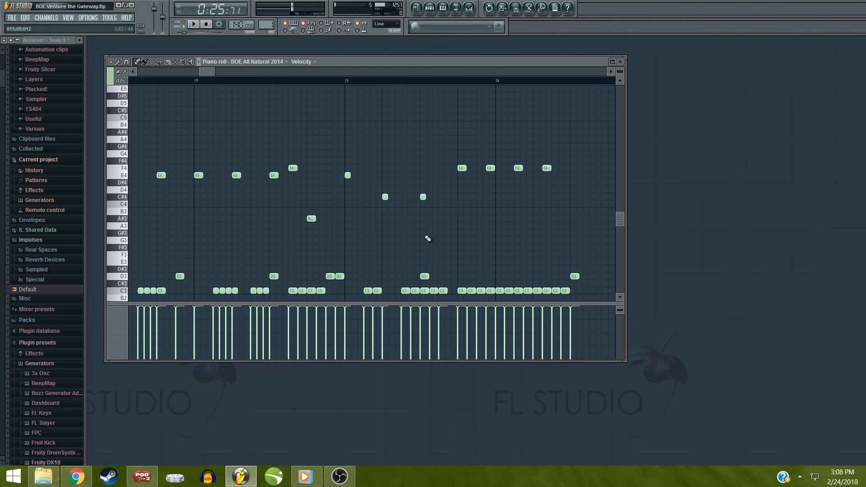
pyautogui.press('space')
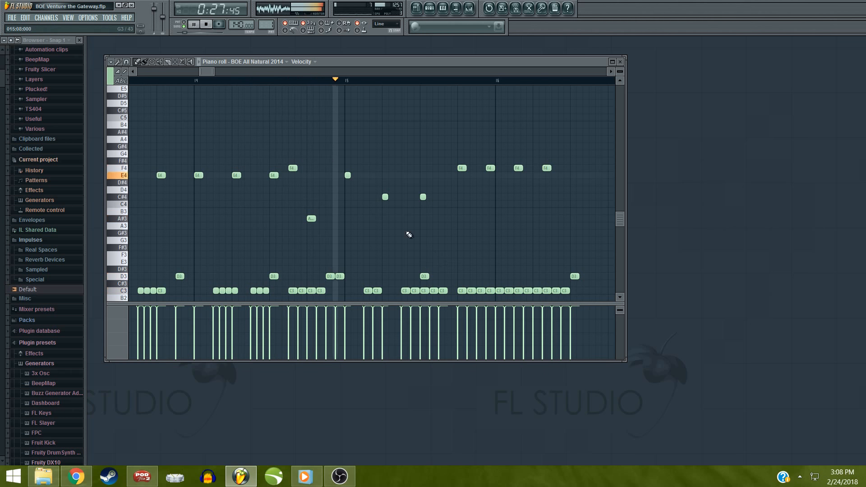
pyautogui.press('space')
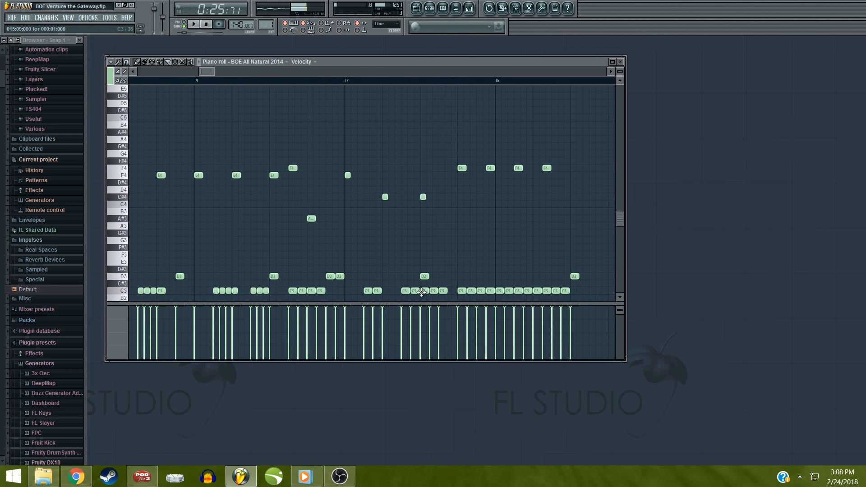
# In bar 15, delete the C3 notes on steps 9 and 11, add D3 notes on steps 11 and 12, and play from bar 14
pyautogui.click(439, 276)
pyautogui.click(447, 277)
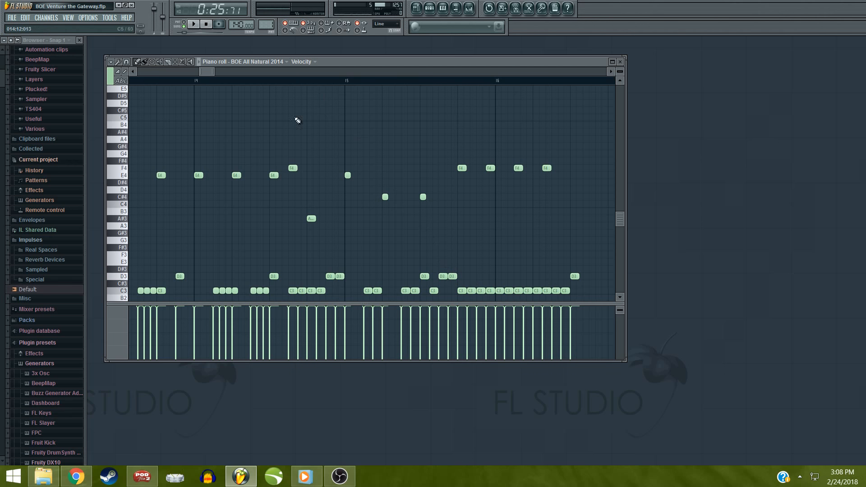
pyautogui.click(194, 81)
pyautogui.press('space')
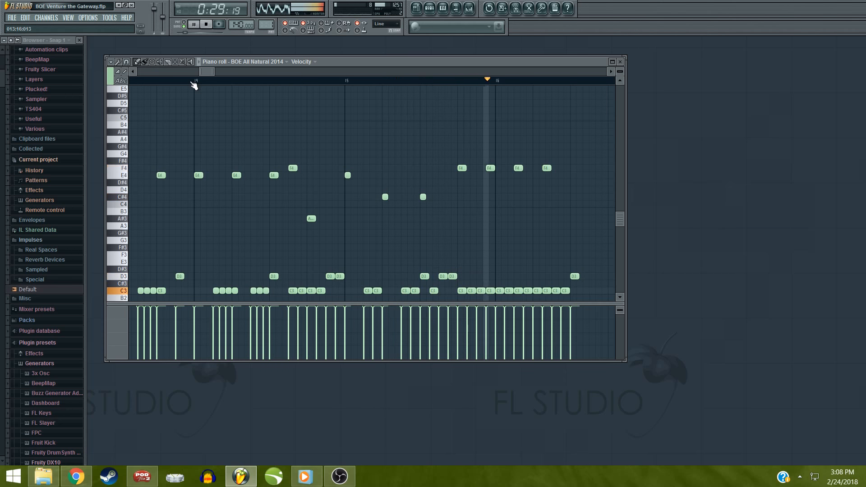
pyautogui.press('space')
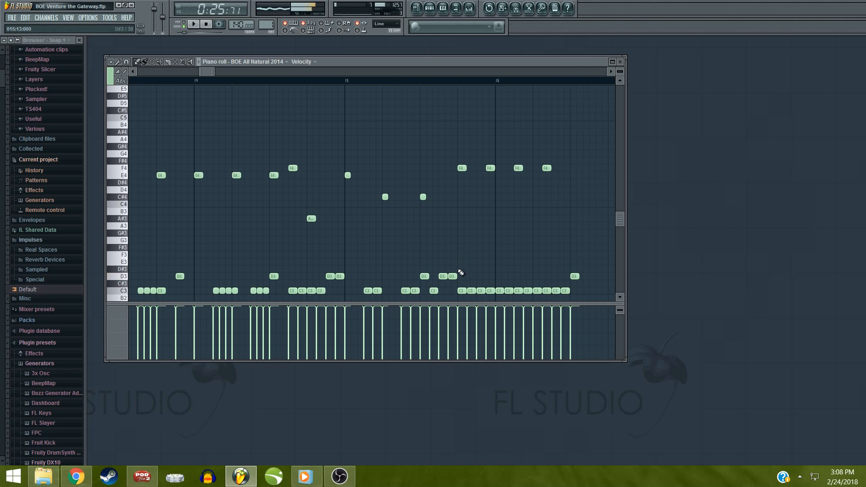
# Delete the D3 note on step 12 of bar 15, add it back and play from bar 14
pyautogui.rightClick(454, 276)
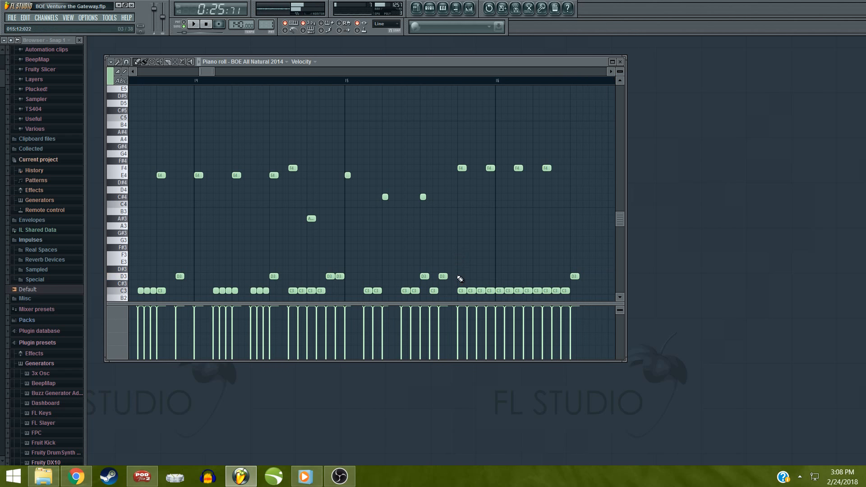
pyautogui.click(127, 62)
pyautogui.click(148, 145)
pyautogui.click(441, 277)
pyautogui.moveTo(461, 276)
pyautogui.mouseDown()
pyautogui.moveTo(451, 283)
pyautogui.moveTo(447, 274)
pyautogui.mouseUp()
pyautogui.press('space')
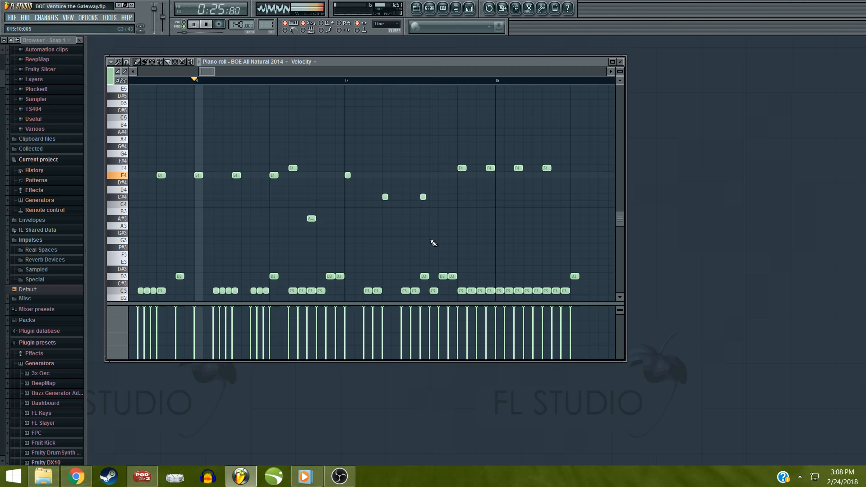
# Try bar 15 without the C#4 note on step 9, playing repeatedly from bar 14
pyautogui.rightClick(423, 197)
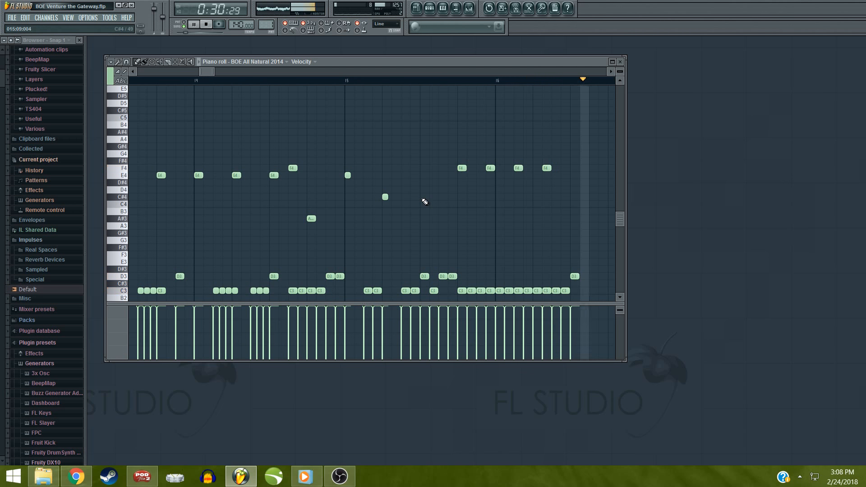
pyautogui.press('space')
pyautogui.press('space')
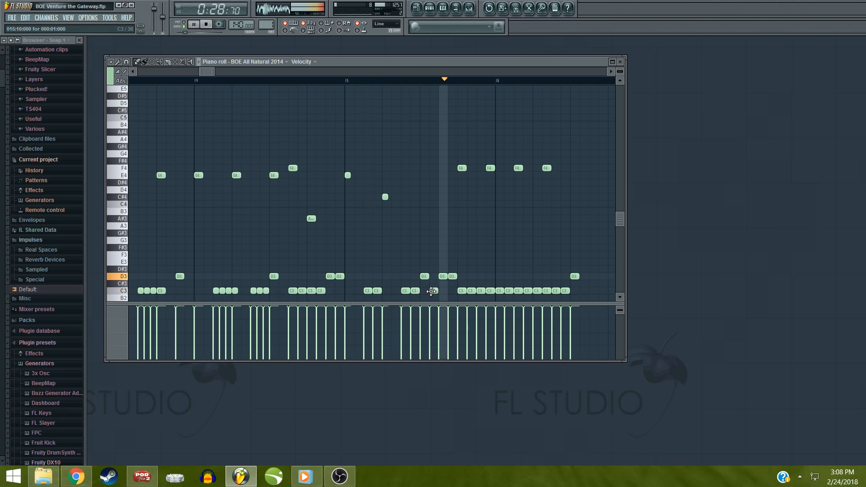
pyautogui.press('space')
pyautogui.press('space')
pyautogui.press('space')
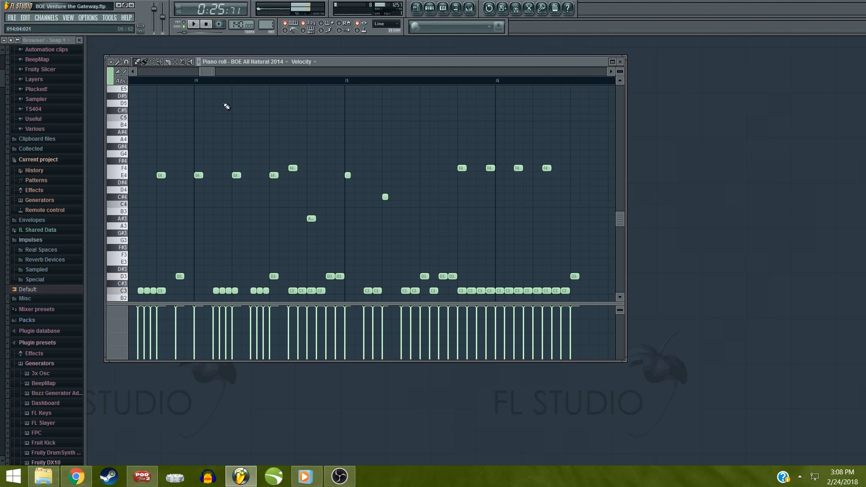
pyautogui.press('space')
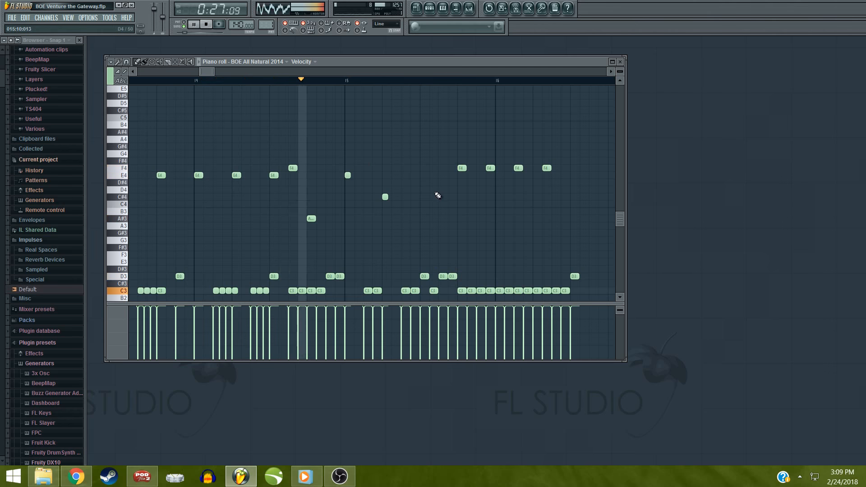
pyautogui.press('space')
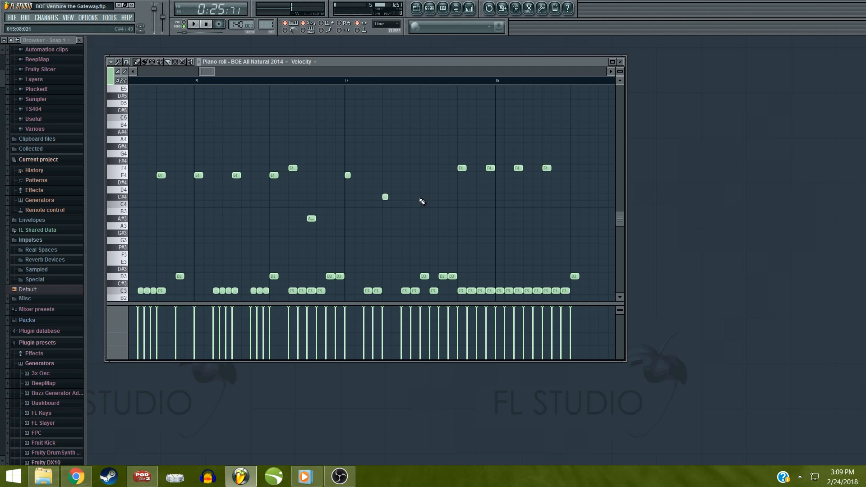
# In bar 15, add the C#4 note back on step 9, replace the D3 note on step 11 with C3, and play from bar 14
pyautogui.press('space')
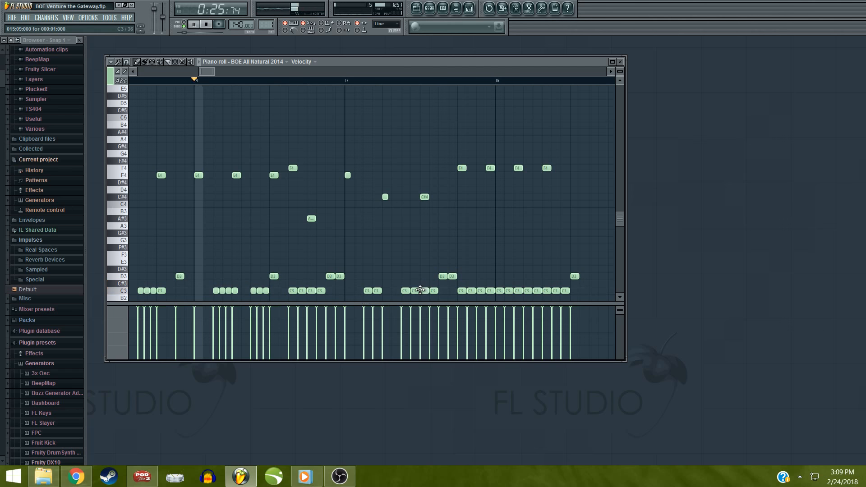
pyautogui.press('space')
pyautogui.rightClick(443, 276)
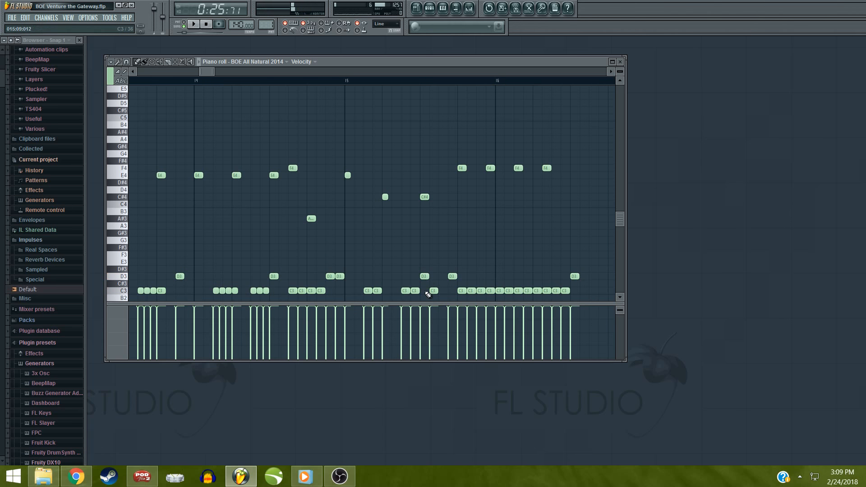
pyautogui.click(443, 283)
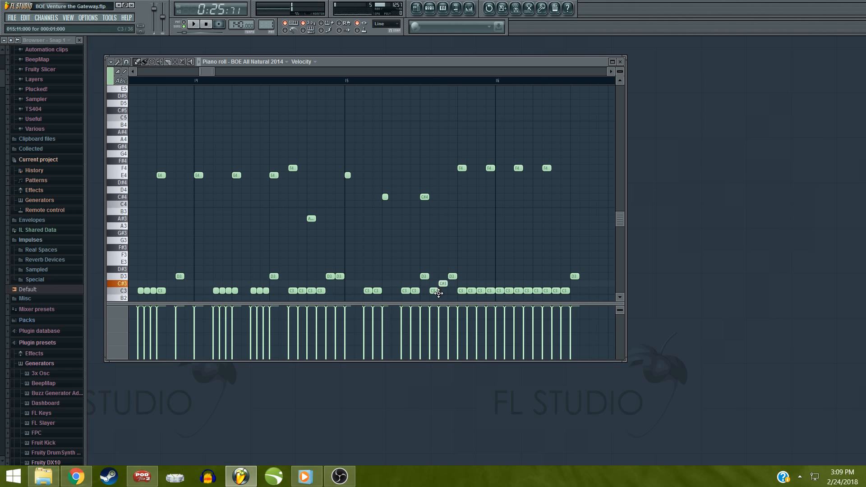
pyautogui.rightClick(442, 283)
pyautogui.press('space')
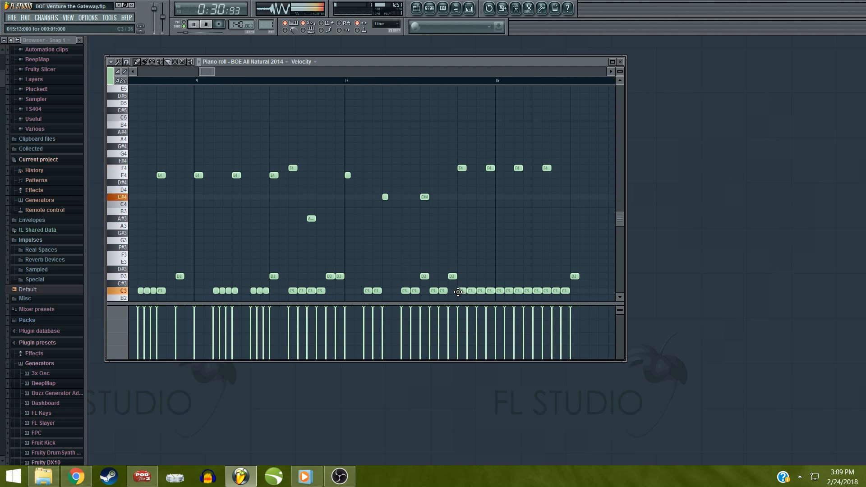
pyautogui.press('space')
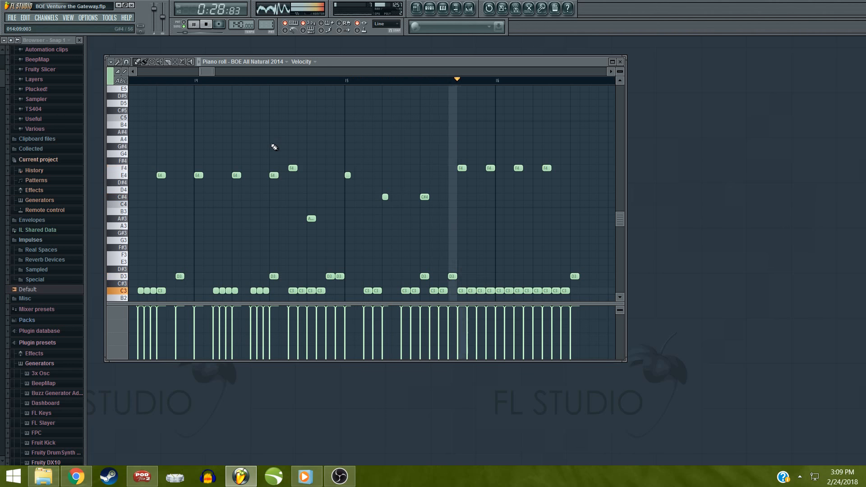
pyautogui.press('space')
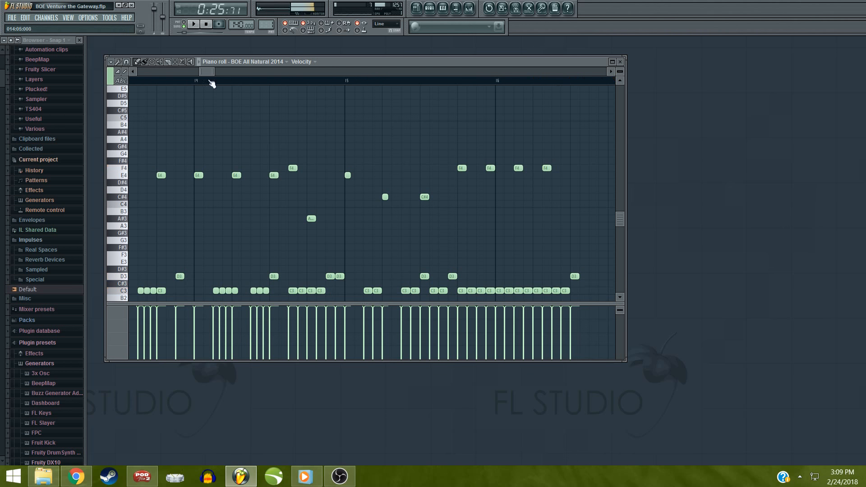
# Play the drum part from bar 17 several times and listen to bars 17 and 18
pyautogui.moveTo(207, 75); pyautogui.dragTo(223, 85)
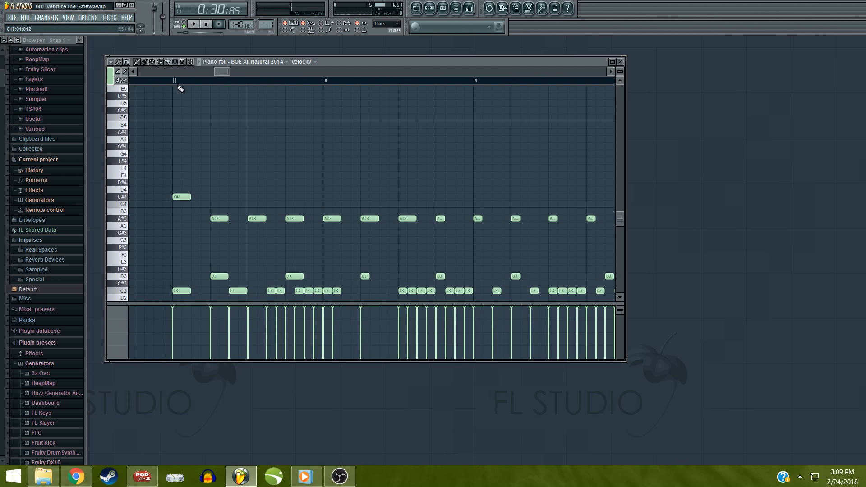
pyautogui.press('space')
pyautogui.press('space')
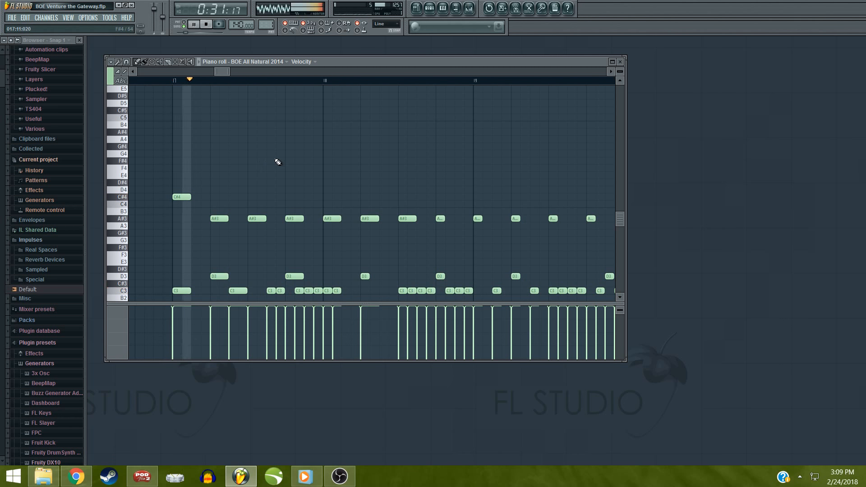
pyautogui.press('space')
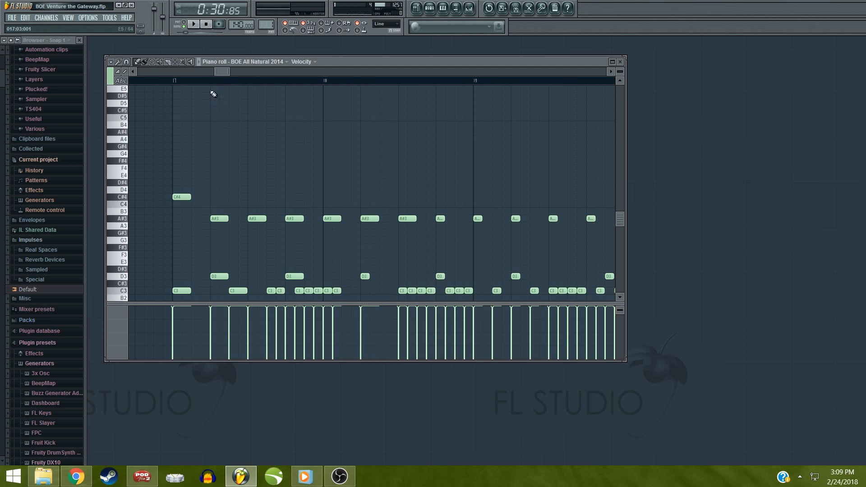
pyautogui.press('space')
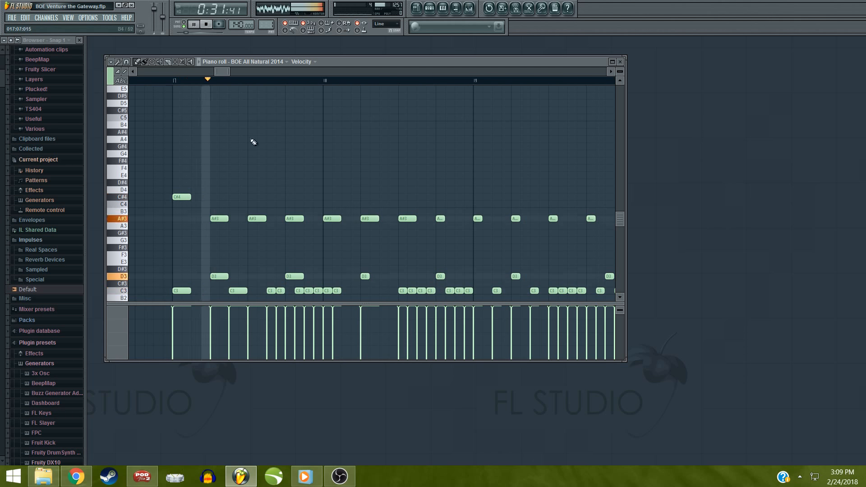
pyautogui.press('space')
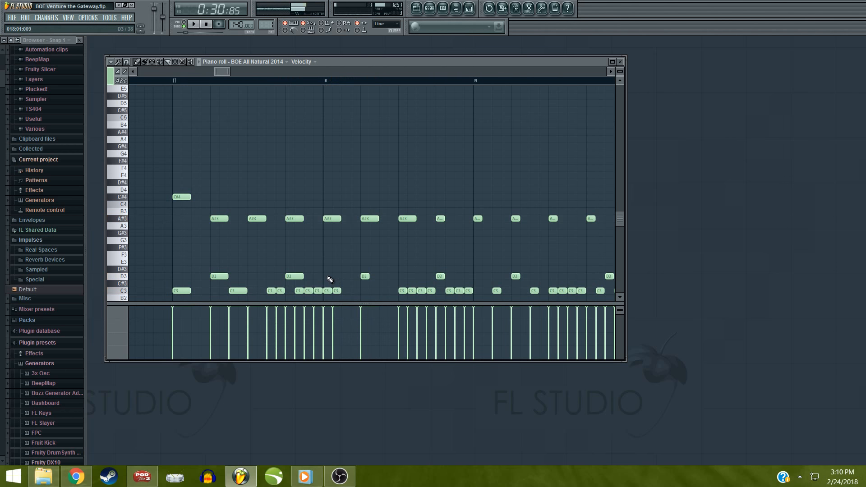
pyautogui.press('space')
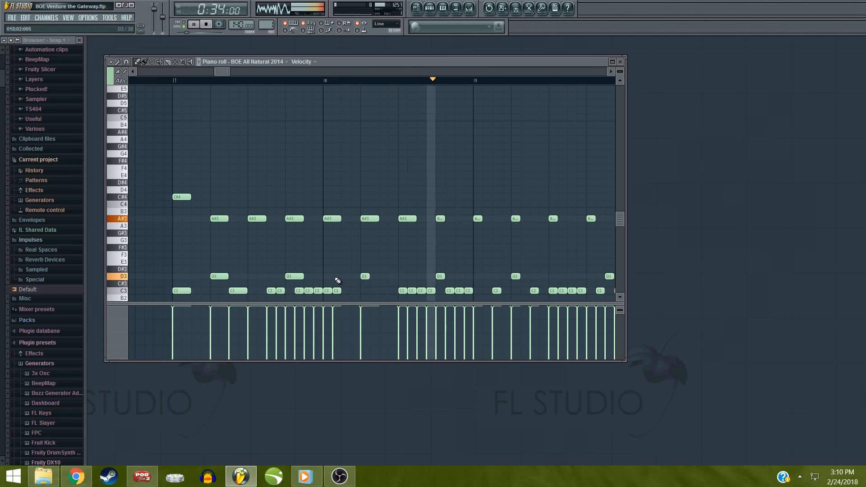
# Replace the C3 note on step 16 of bar 18 with a D3 note and play from bar 17
pyautogui.press('space')
pyautogui.press('space')
pyautogui.rightClick(469, 291)
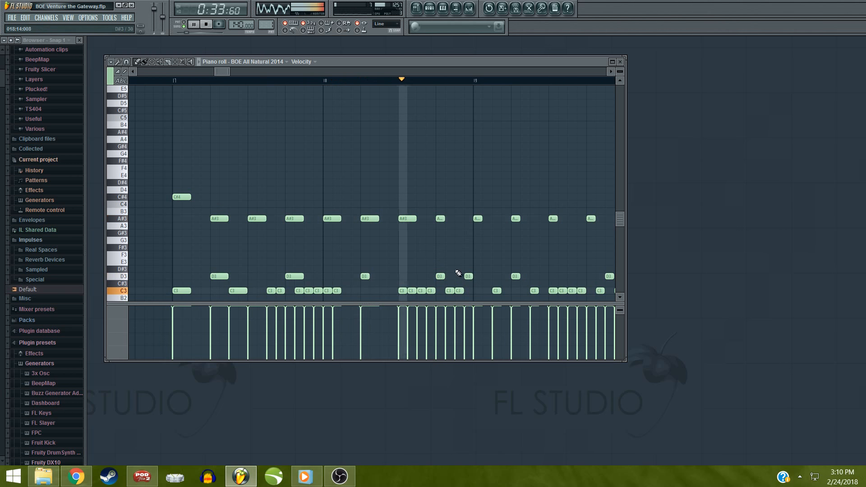
pyautogui.click(468, 276)
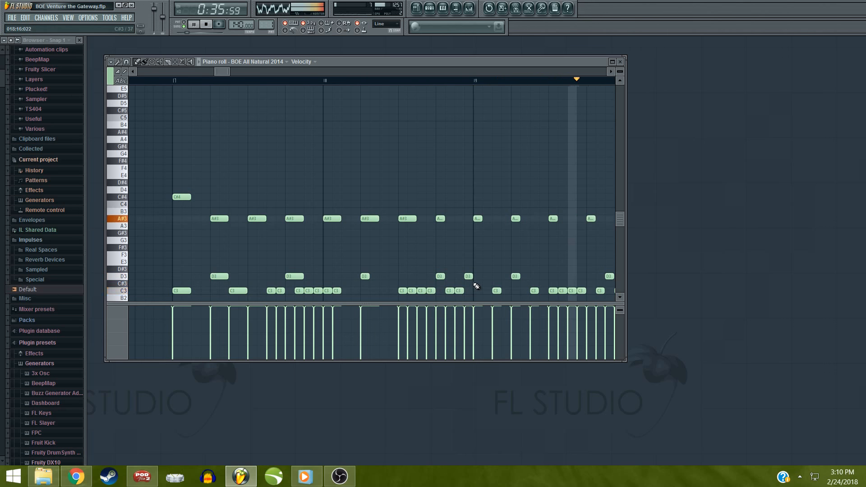
pyautogui.press('space')
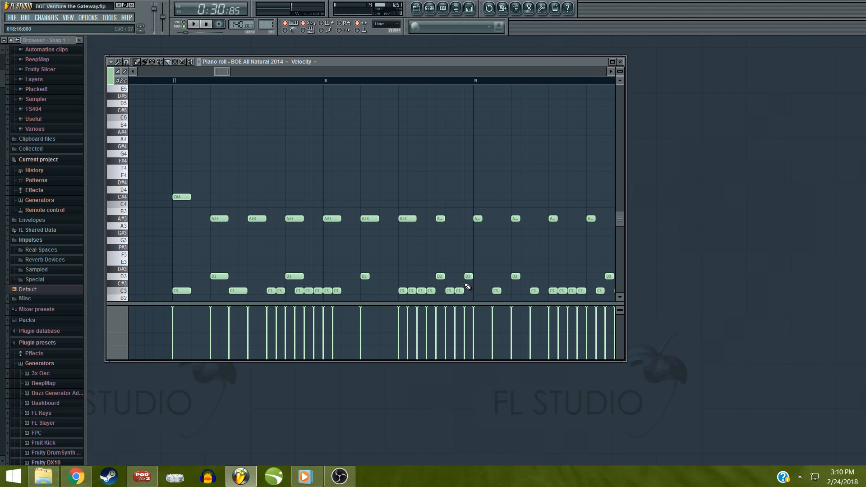
pyautogui.press('space')
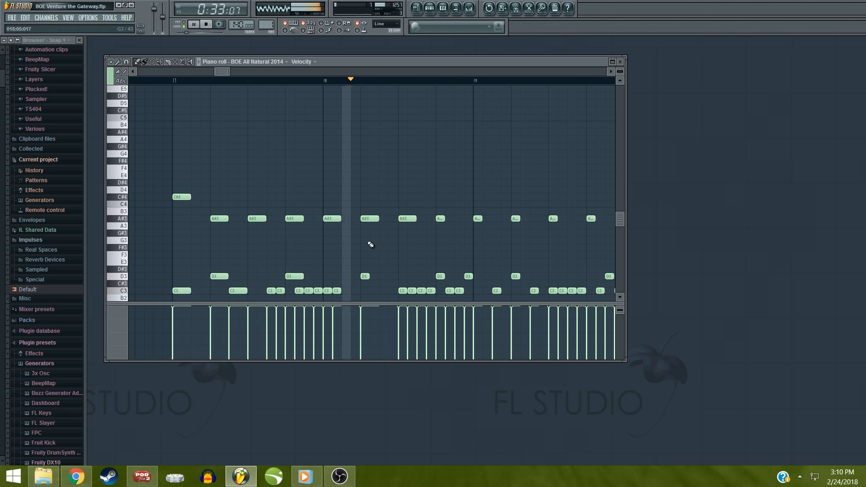
pyautogui.press('space')
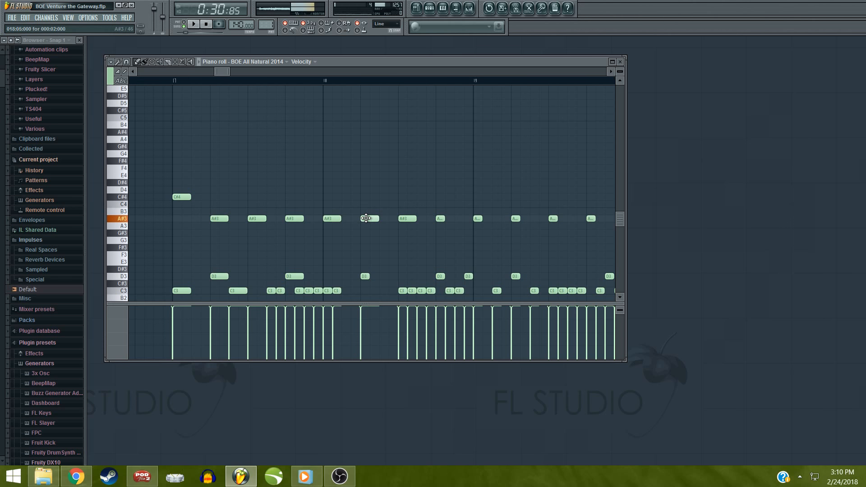
# Try the A#3 note from step 5 of bar 18 on G4, play from bar 17, and return it to A#3
pyautogui.moveTo(367, 195); pyautogui.dragTo(367, 171)
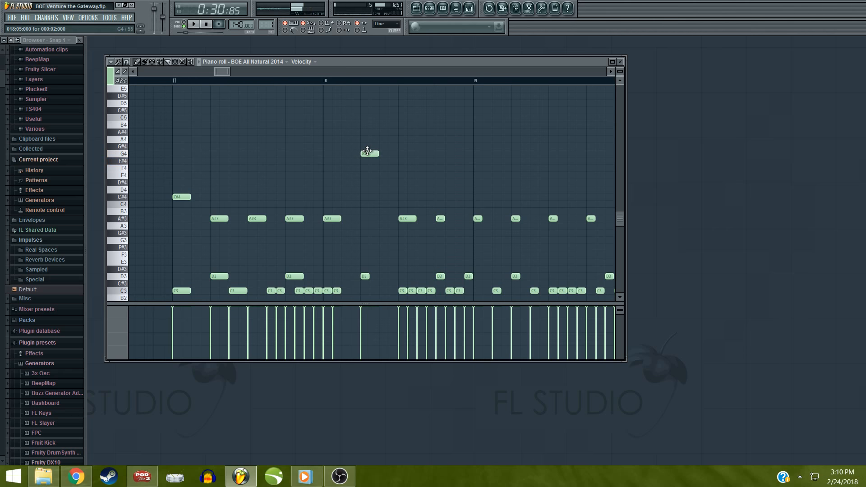
pyautogui.press('space')
pyautogui.press('space')
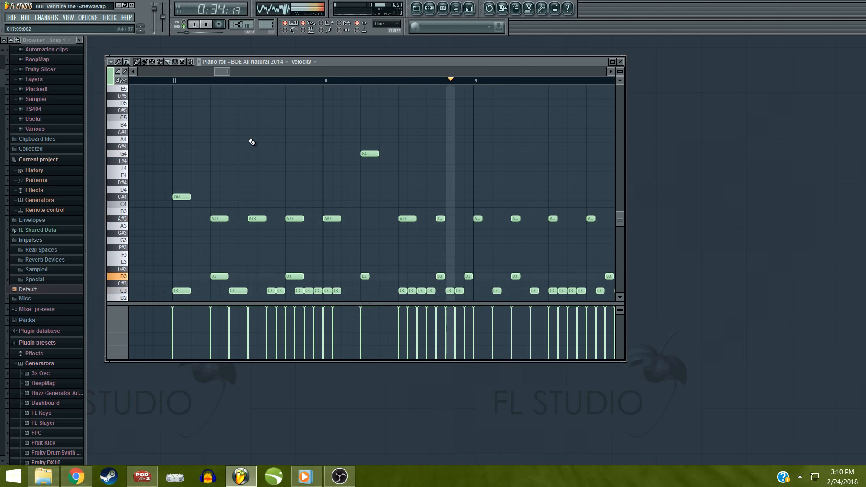
pyautogui.press('space')
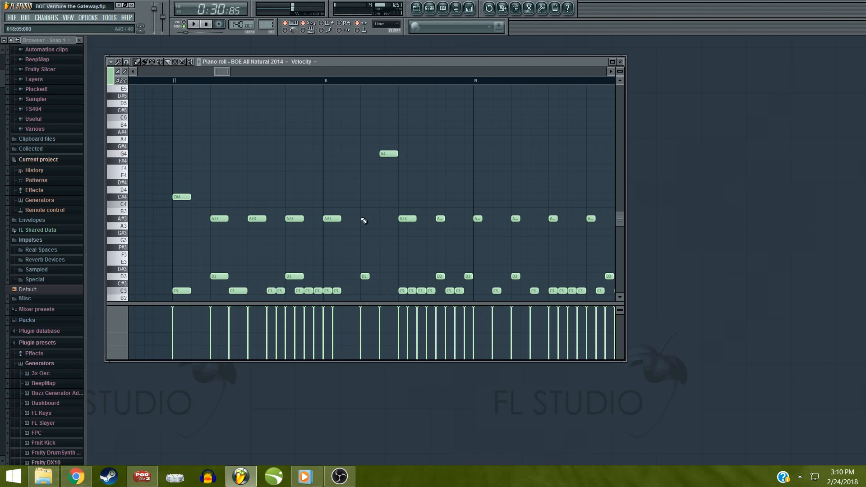
pyautogui.press('space')
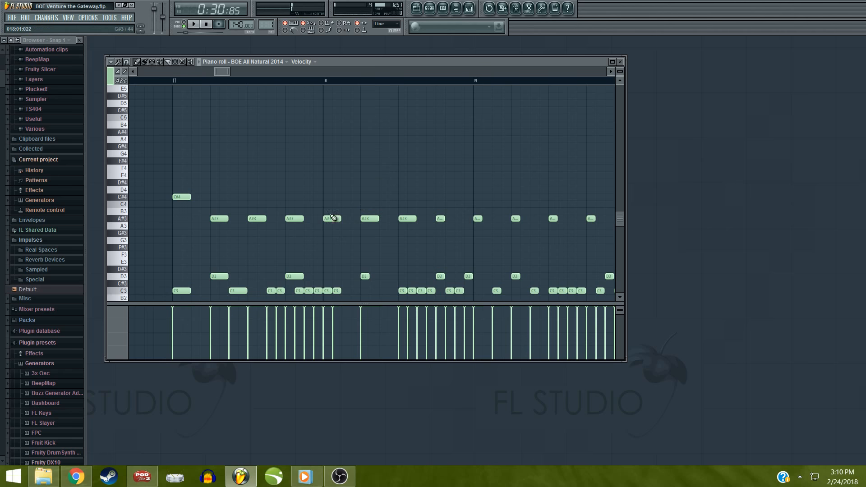
# Replay the opening of bar 17 and check how the A#3 cymbal hits sound
pyautogui.press('space')
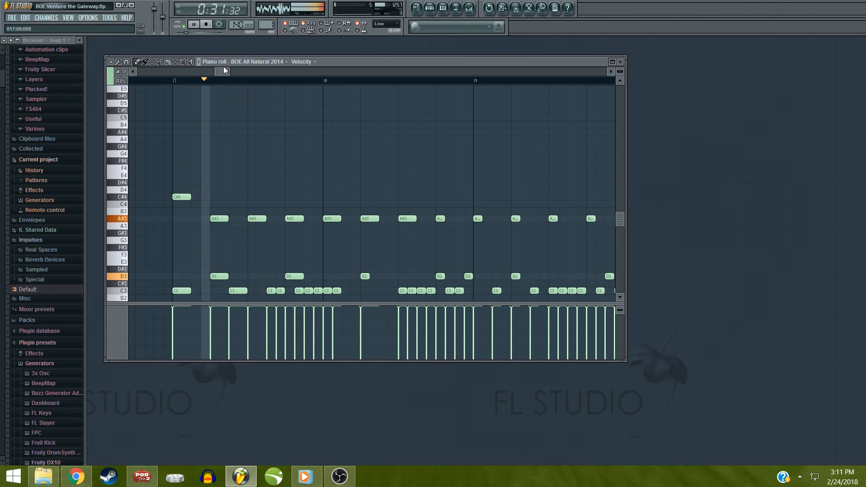
pyautogui.press('space')
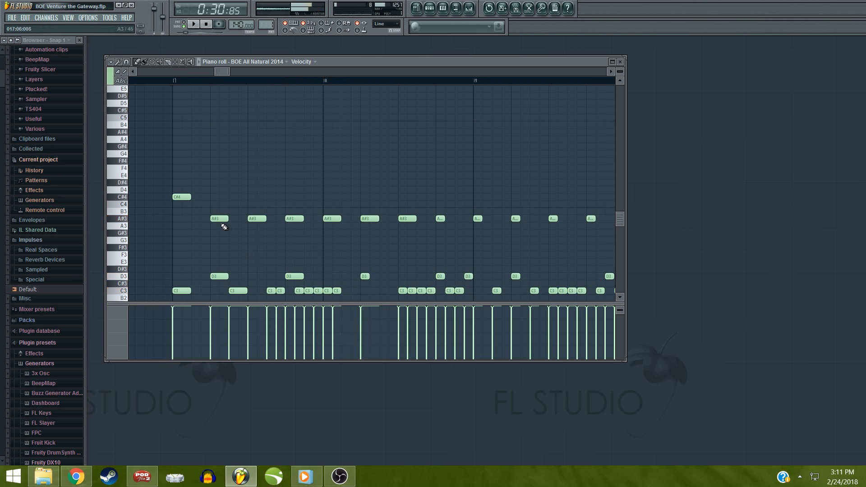
pyautogui.press('space')
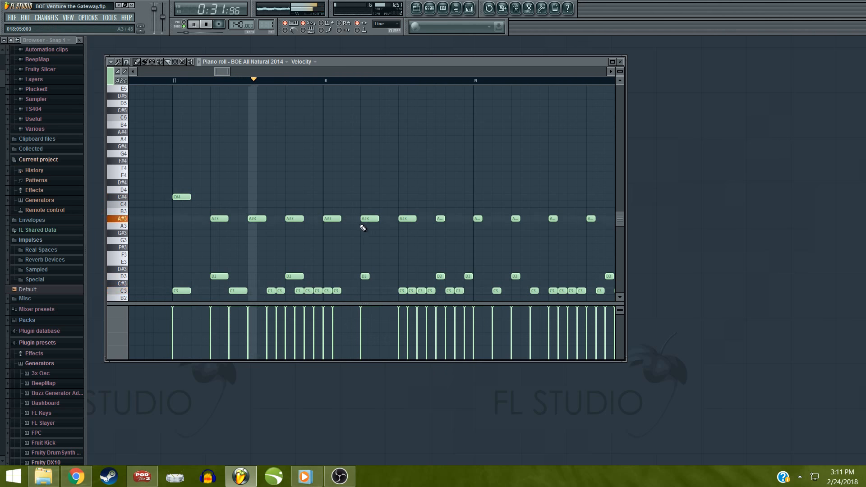
pyautogui.press('space')
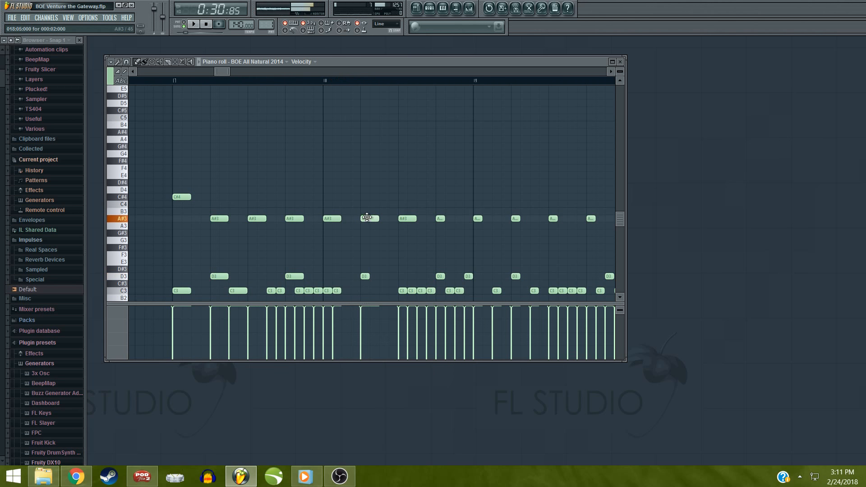
# Move the A#3 note on step 5 of bar 18 up to E4 and play from bar 17
pyautogui.moveTo(363, 189); pyautogui.dragTo(363, 167)
pyautogui.press('space')
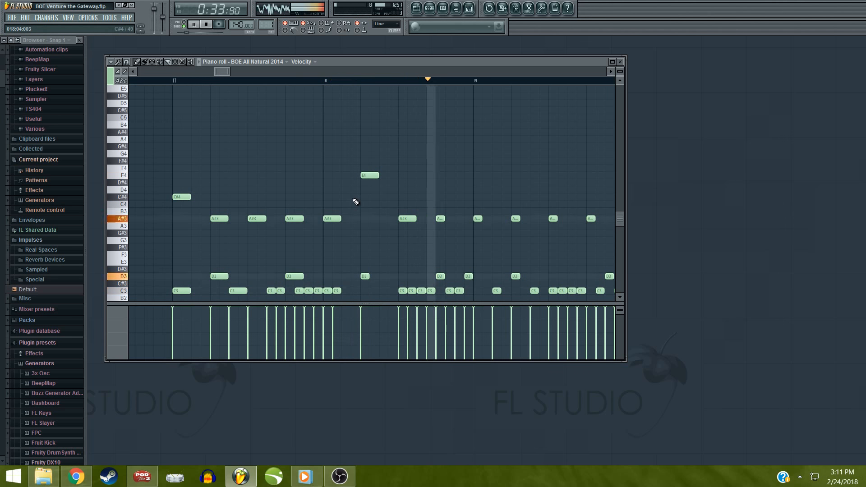
pyautogui.press('space')
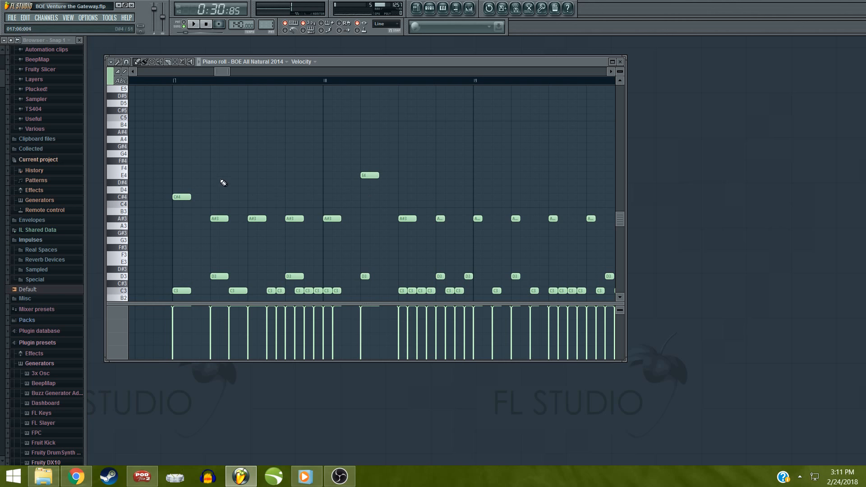
pyautogui.press('space')
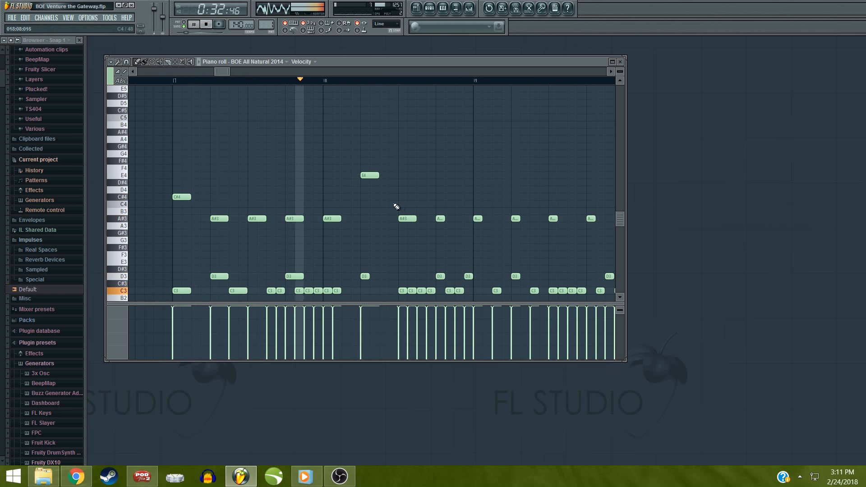
# Try an E4, F4, E4 run on steps 5, 7 and 9 of bar 18, and restore the A#3 notes
pyautogui.press('space')
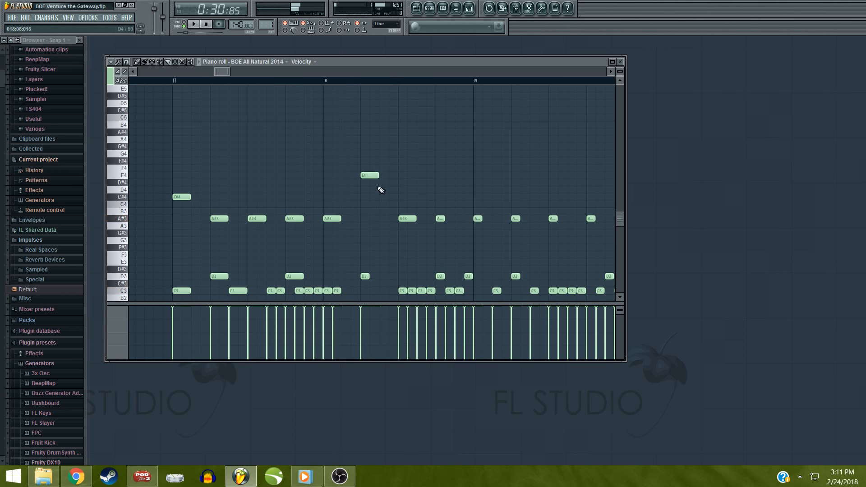
pyautogui.press('space')
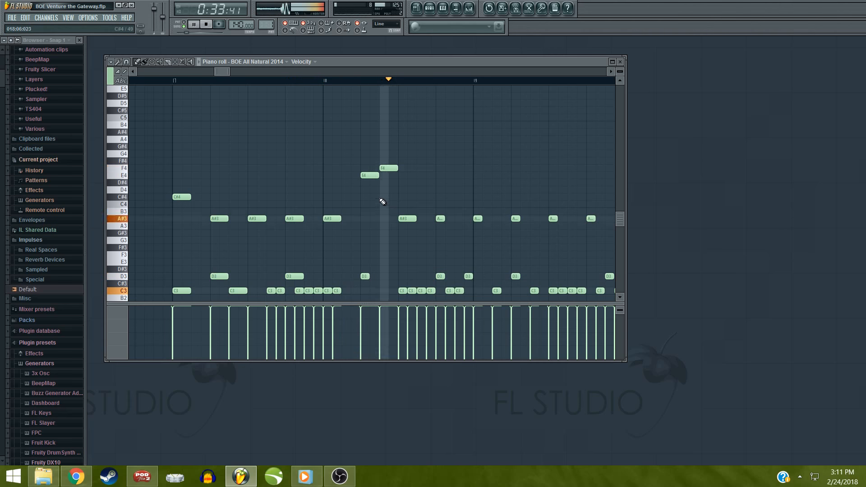
pyautogui.press('space')
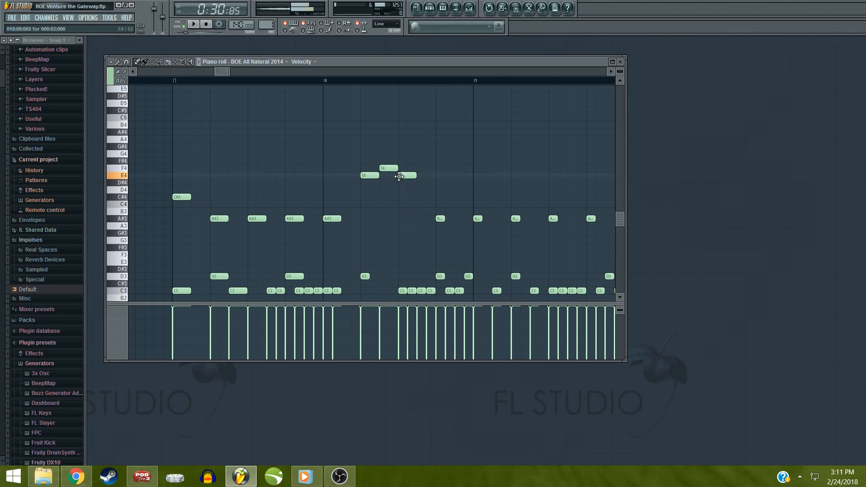
pyautogui.press('space')
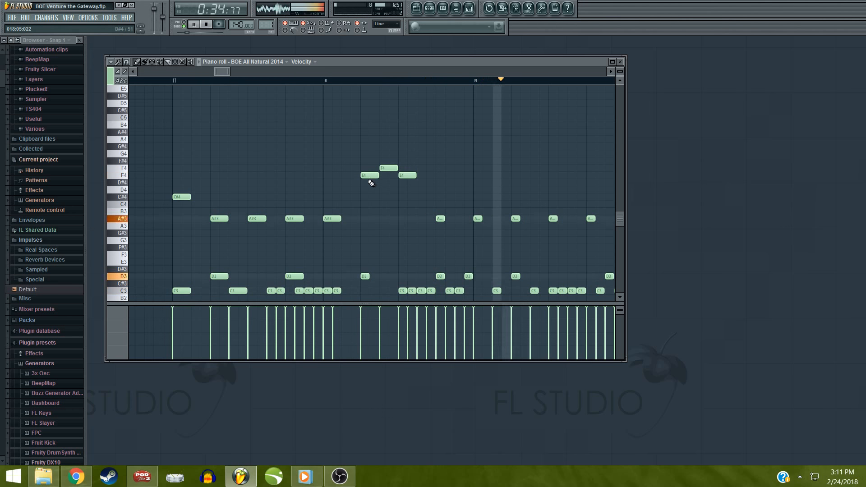
pyautogui.press('space')
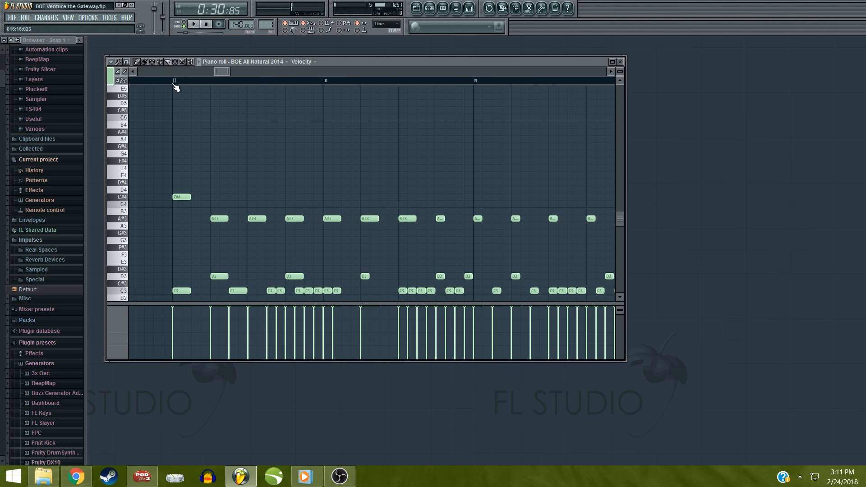
# Play the drum part from bar 17 through bar 20 and replay its opening, listening to the kick and cymbal pattern
pyautogui.press('space')
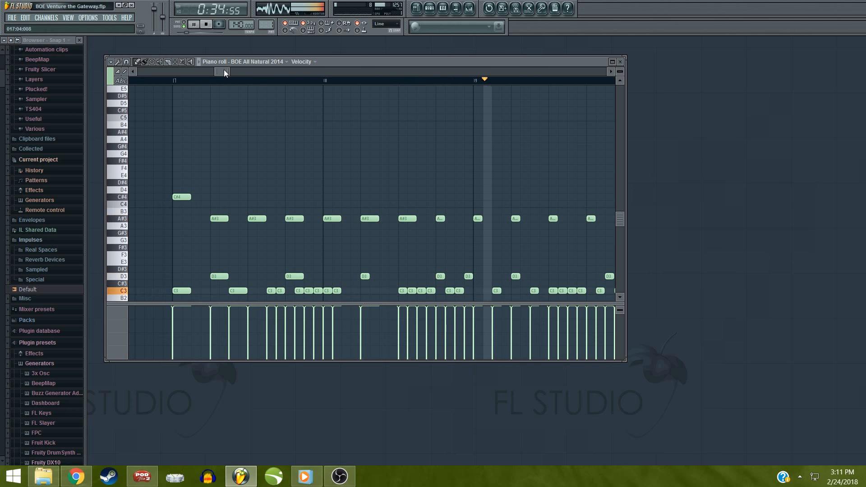
pyautogui.moveTo(224, 69); pyautogui.dragTo(225, 72)
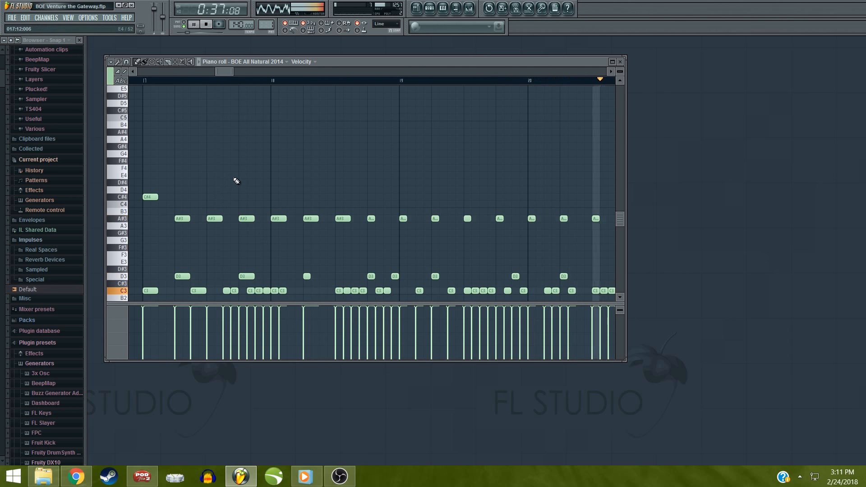
pyautogui.press('space')
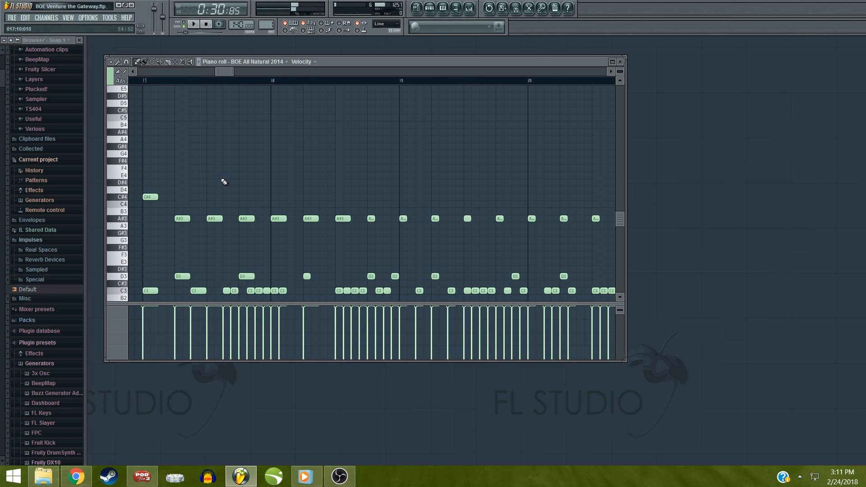
pyautogui.press('space')
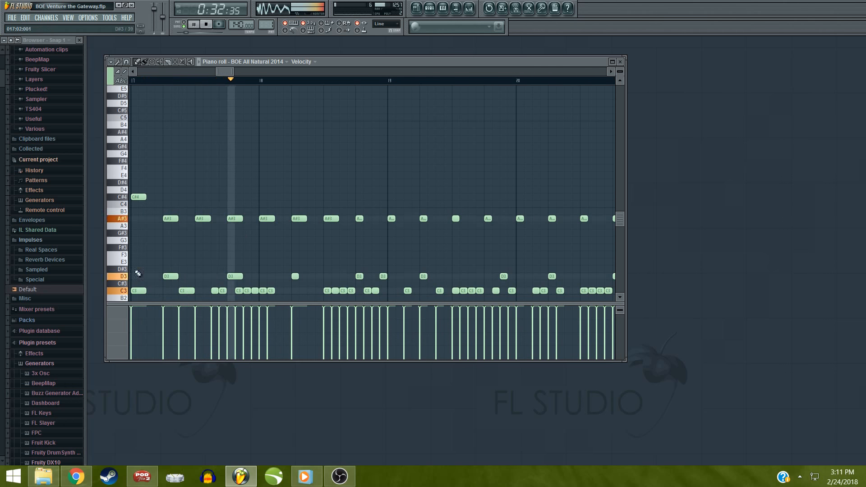
pyautogui.press('space')
pyautogui.press('space')
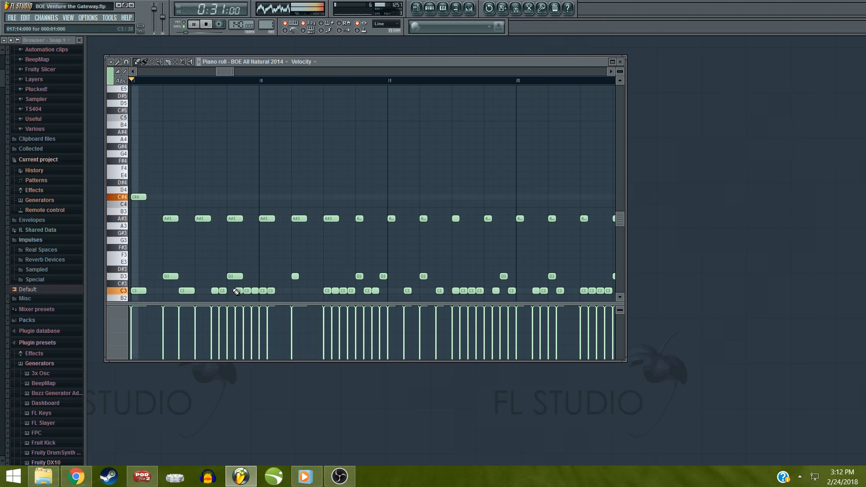
# Delete the C3 kick notes on steps 12 and 14 of bar 17, playing from bar 17 after each removal
pyautogui.press('space')
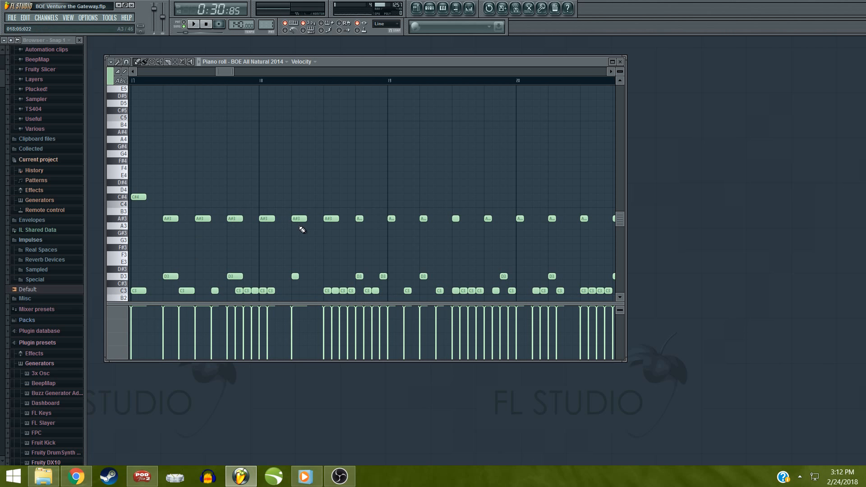
pyautogui.press('space')
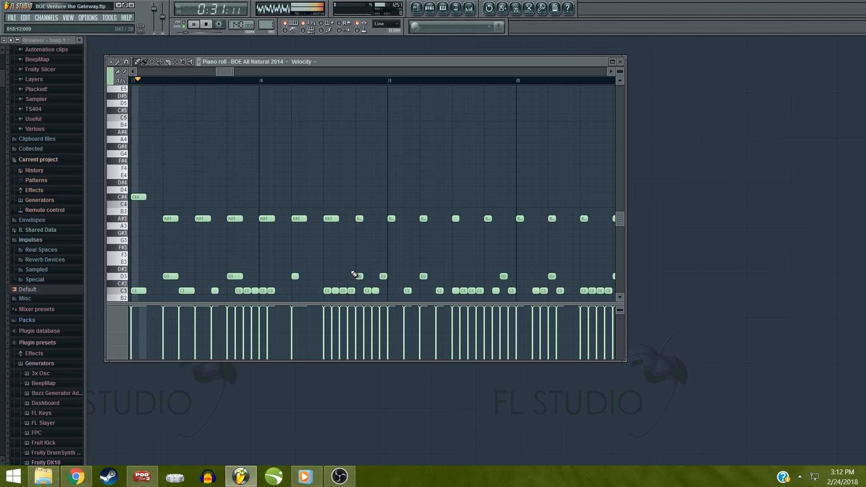
pyautogui.press('space')
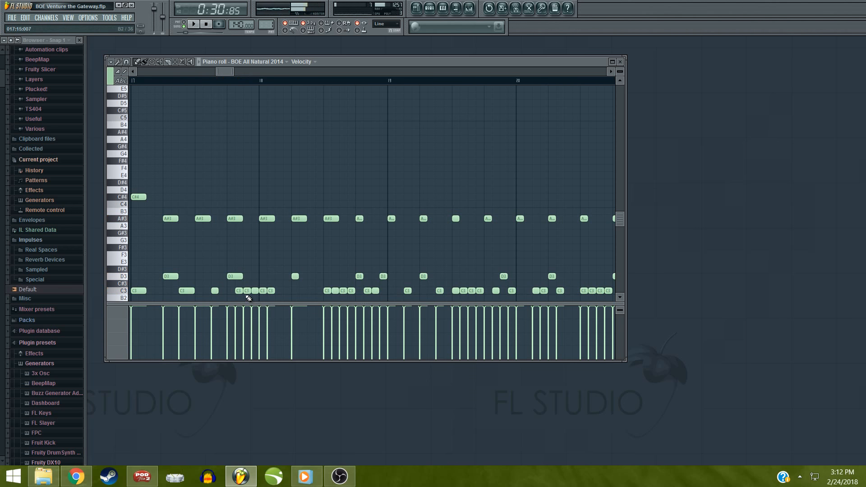
pyautogui.press('space')
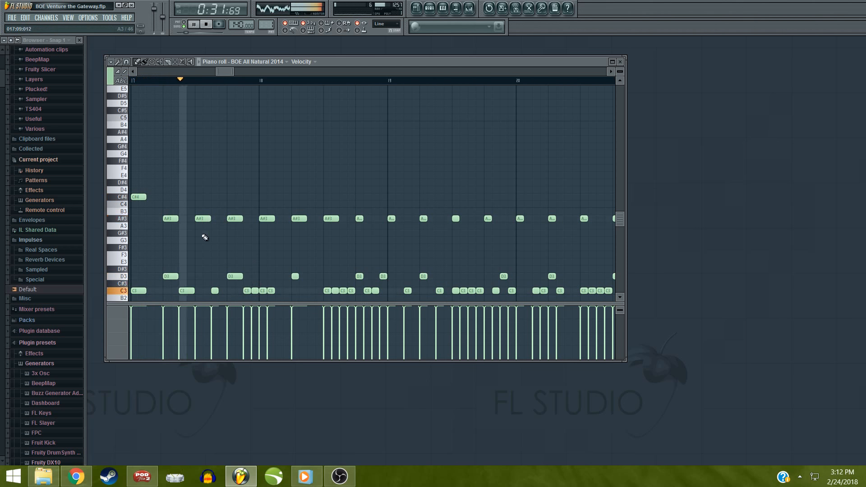
pyautogui.press('space')
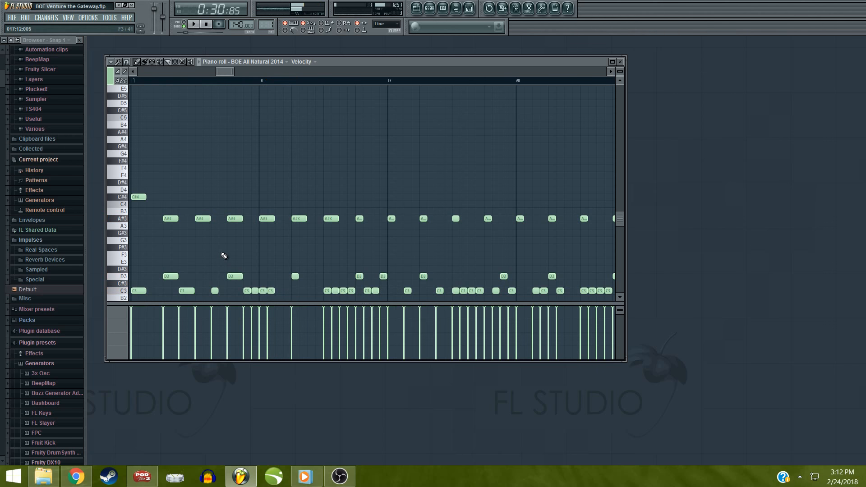
# Replay from bar 17 several times and check how the kick pattern leads through bar 18
pyautogui.press('space')
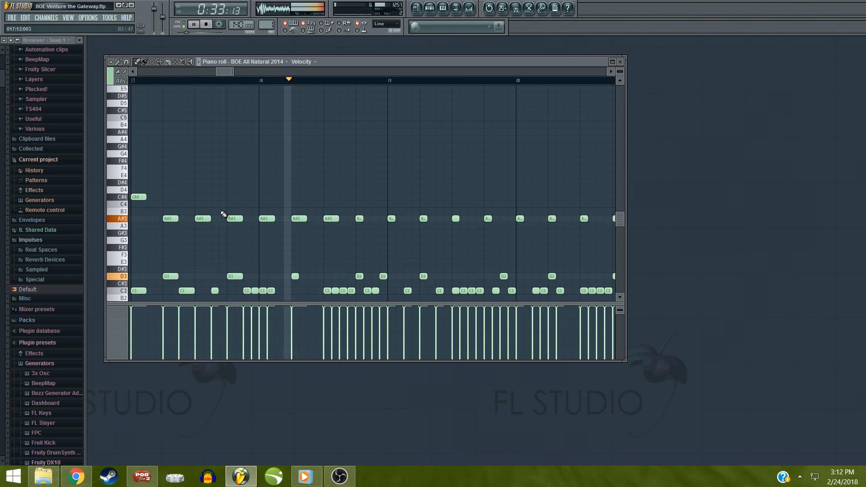
pyautogui.press('space')
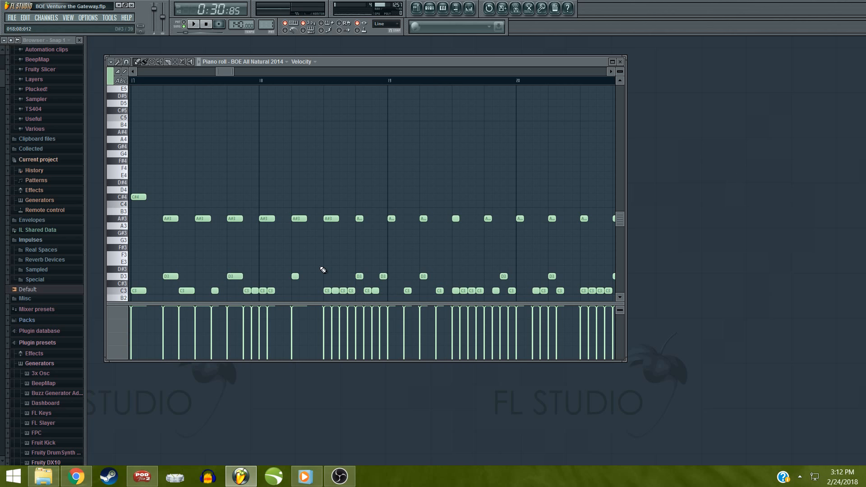
pyautogui.press('space')
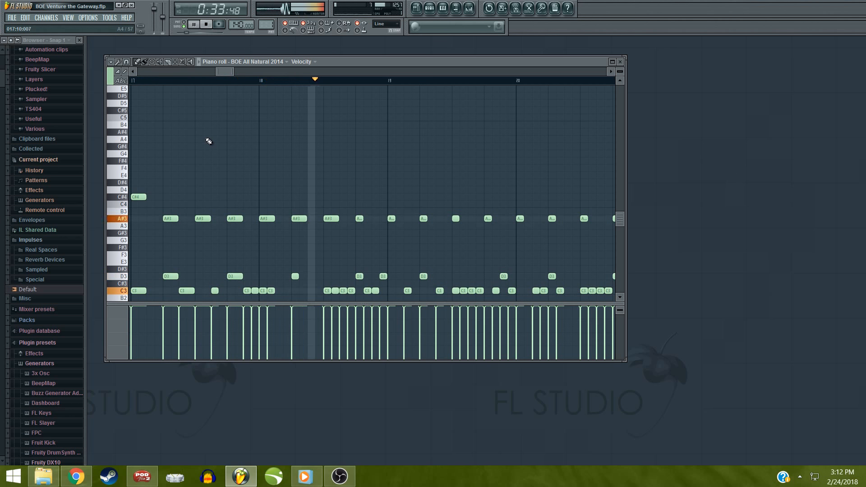
pyautogui.press('space')
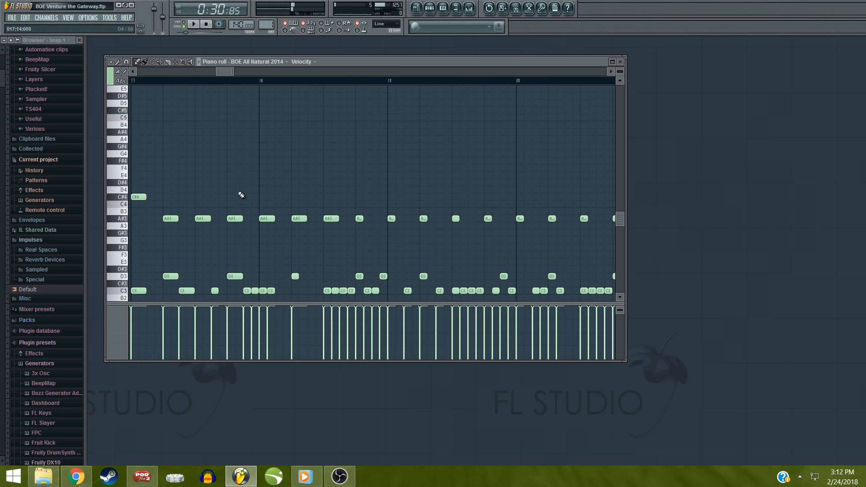
pyautogui.click(11, 18)
pyautogui.moveTo(372, 62); pyautogui.dragTo(376, 55)
pyautogui.press('space')
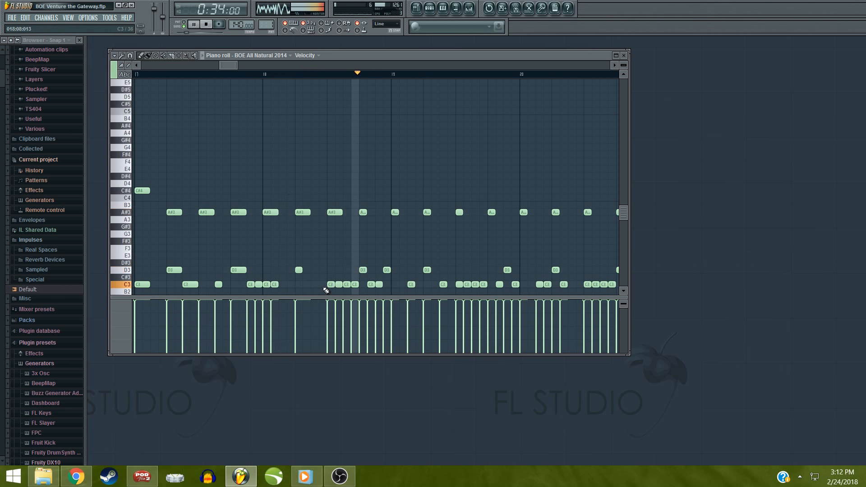
# Add a one-step C3 kick note on step 4 of bar 18 and play from bar 17
pyautogui.click(288, 284)
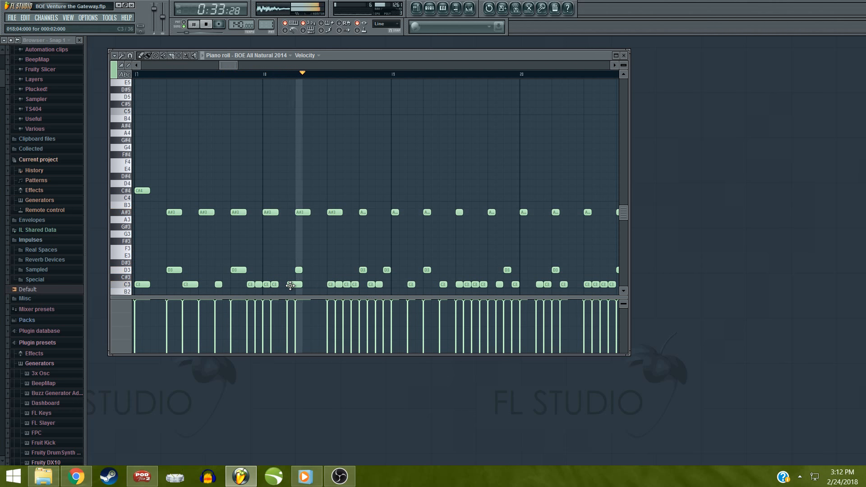
pyautogui.press('space')
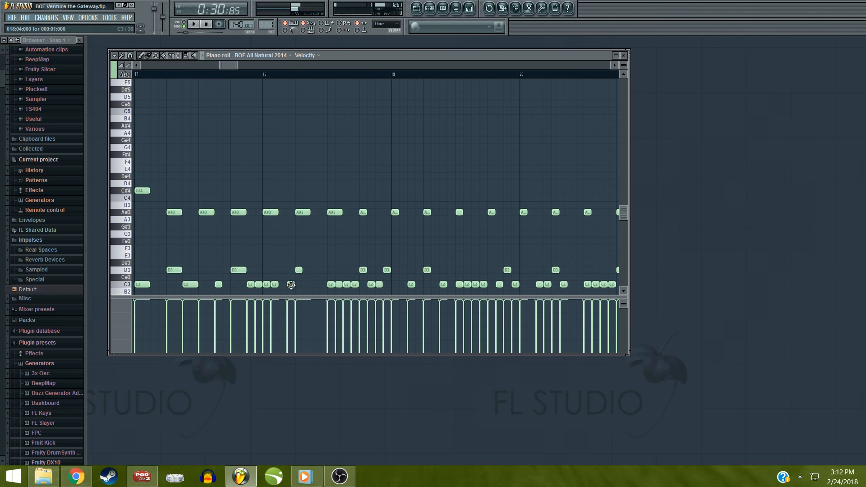
pyautogui.press('space')
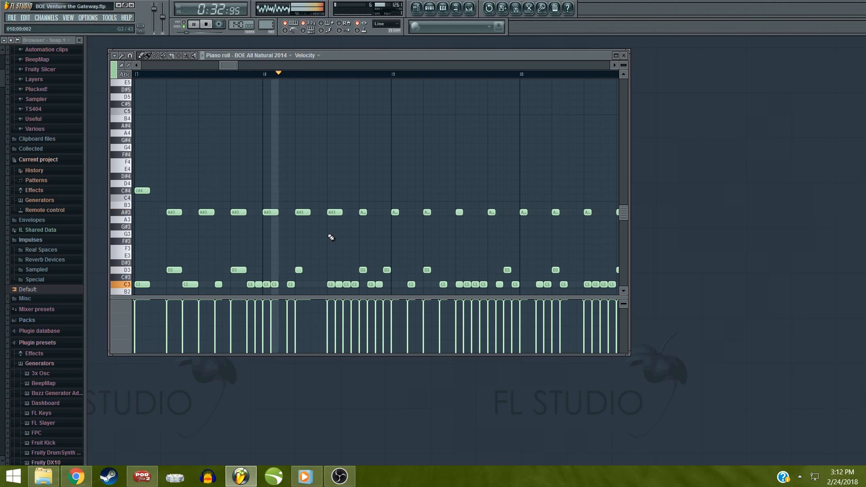
pyautogui.press('space')
# Try a C3 kick note on step 7 of bar 18, remove it and replay from bar 17
pyautogui.click(313, 284)
pyautogui.press('space')
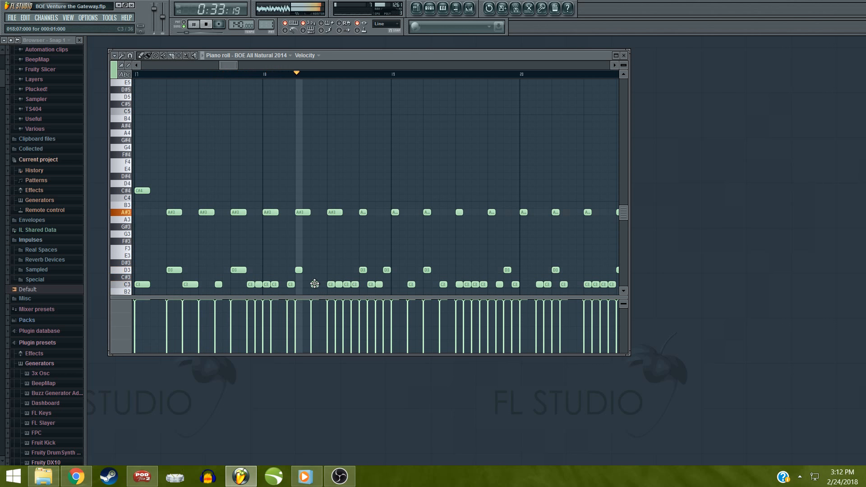
pyautogui.press('space')
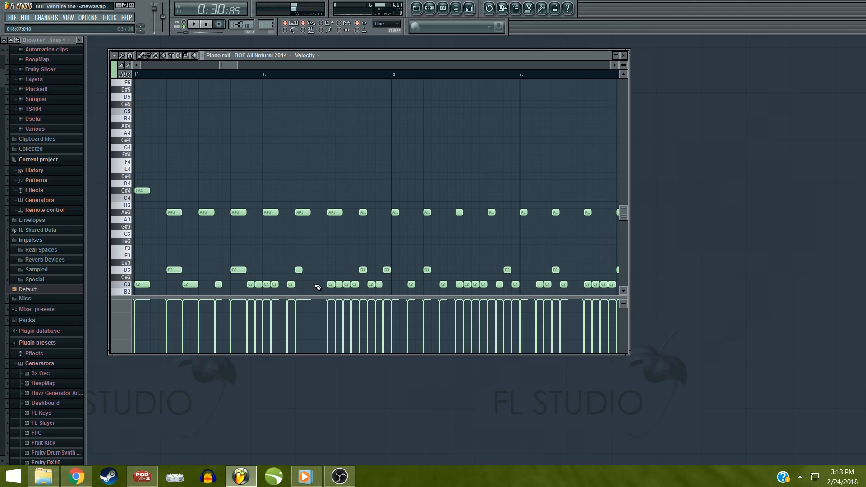
pyautogui.press('space')
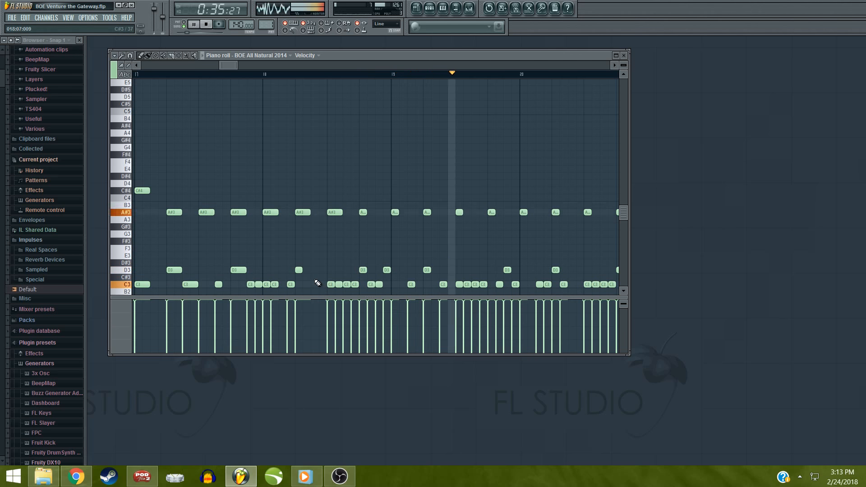
pyautogui.press('space')
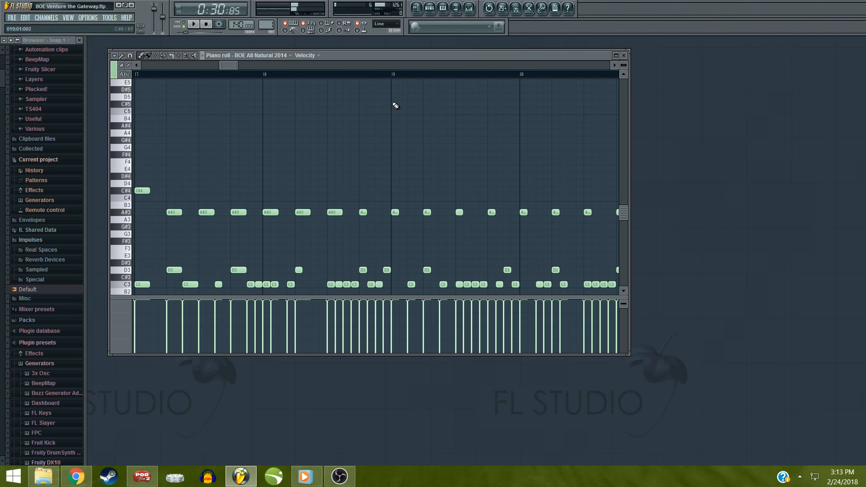
# Set the playback start to bar 19 and listen to the drum pattern from there
pyautogui.click(394, 75)
pyautogui.press('space')
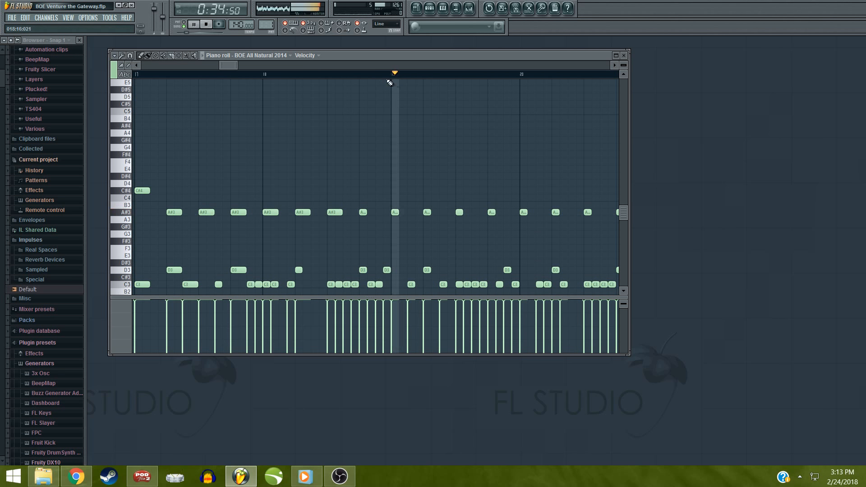
pyautogui.moveTo(231, 65); pyautogui.dragTo(240, 66)
pyautogui.press('space')
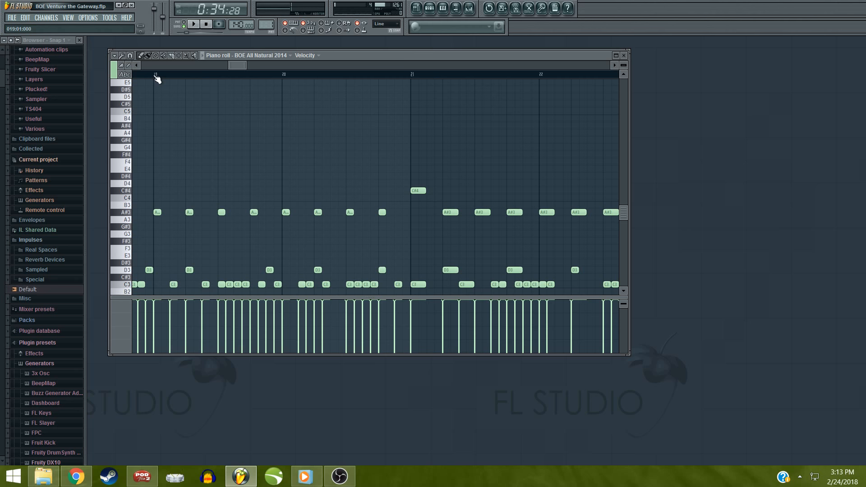
pyautogui.press('space')
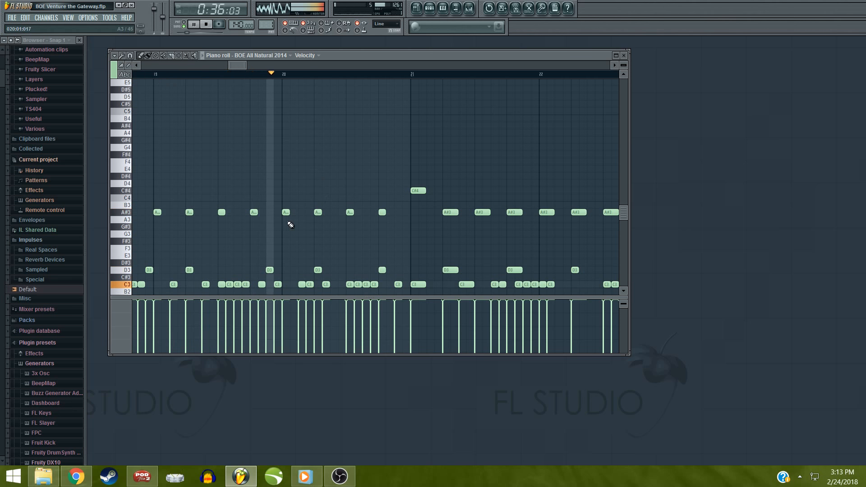
# Delete the A#3 note on step 13 of bar 19 and play from bar 19
pyautogui.press('space')
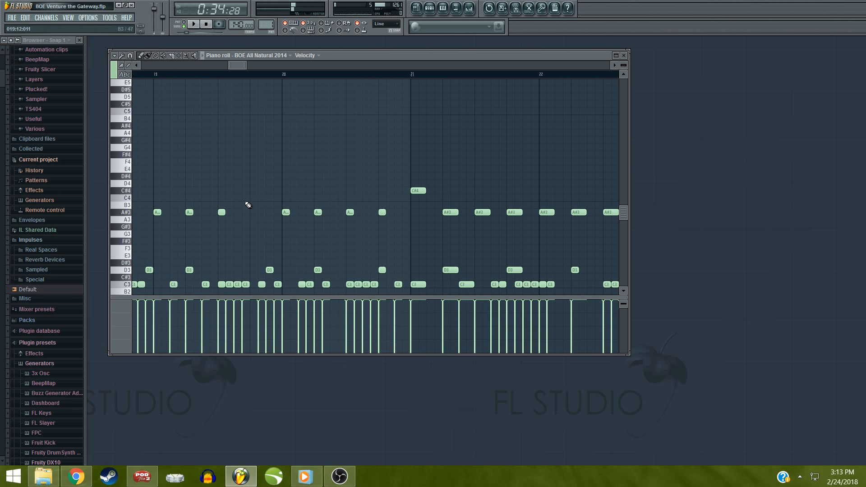
pyautogui.press('space')
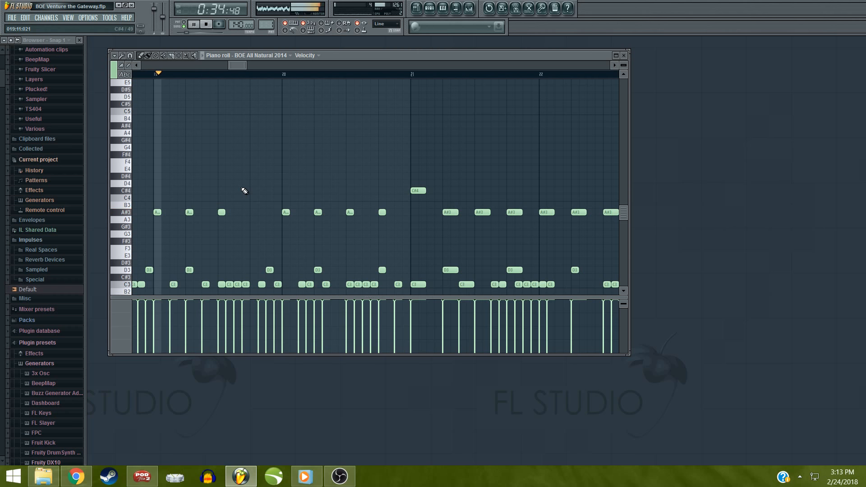
pyautogui.press('space')
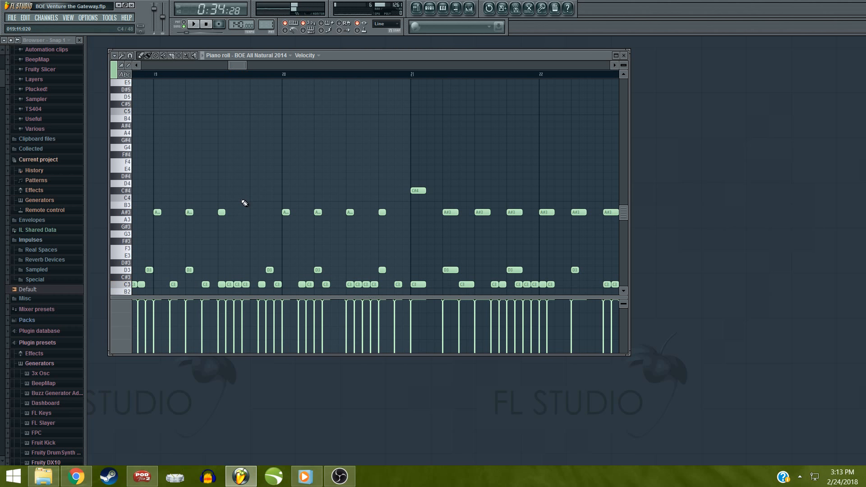
# Add one-step notes in bar 19, a G4 on step 12 and a D4 on step 15, and play from bar 19
pyautogui.moveTo(241, 183); pyautogui.dragTo(245, 159)
pyautogui.press('space')
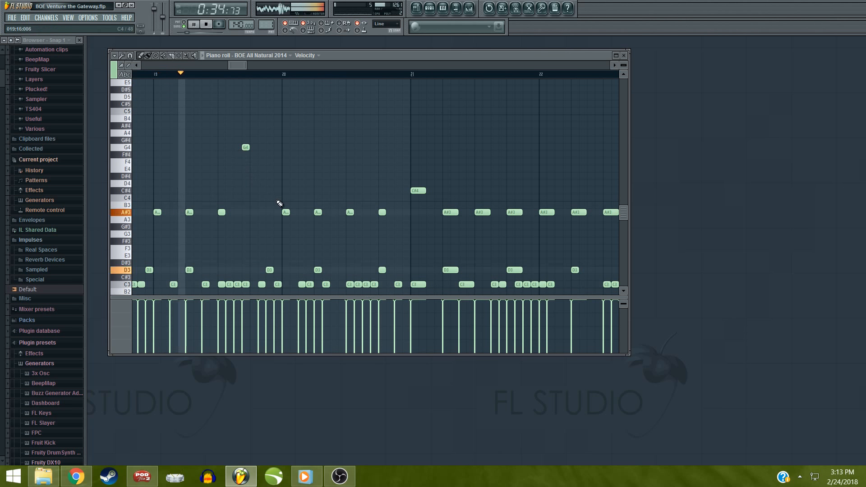
pyautogui.press('space')
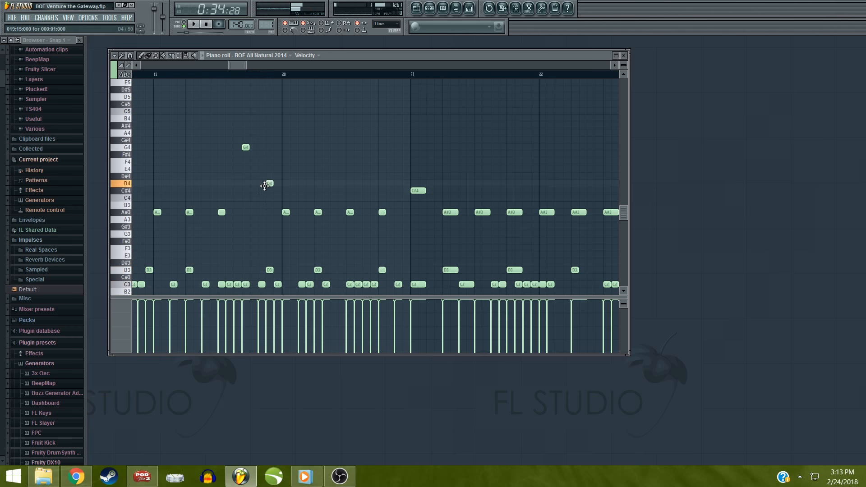
# Try moving the D4 note on step 15 of bar 19 to C#4 and play from bar 19
pyautogui.moveTo(264, 186); pyautogui.dragTo(266, 189)
pyautogui.press('space')
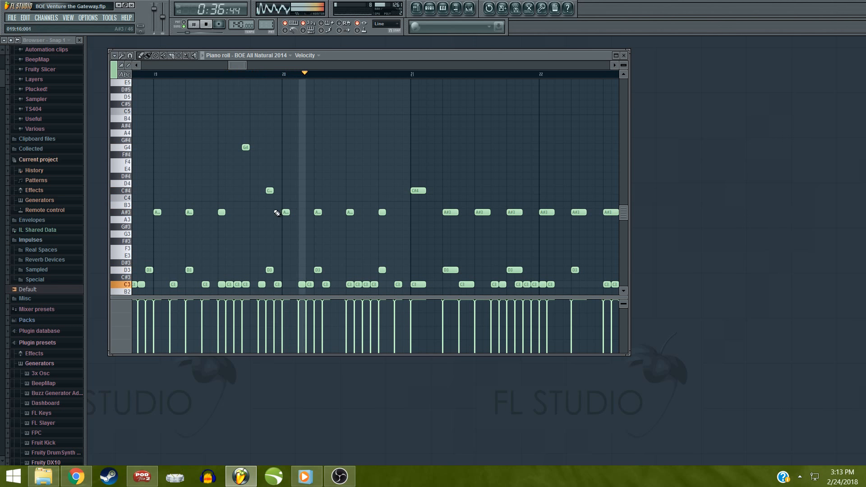
pyautogui.press('space')
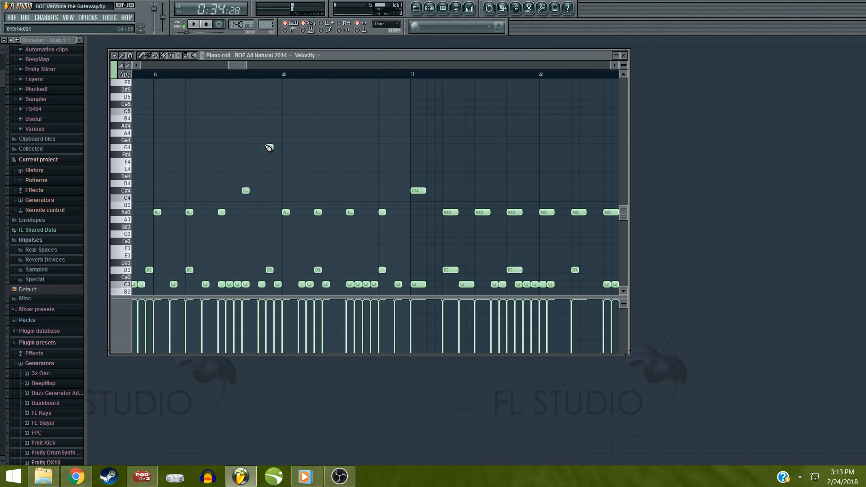
# Try C#4 on step 12 of bar 19 with G4 or E4 on step 15, and delete the A#3 note starting bar 20
pyautogui.press('space')
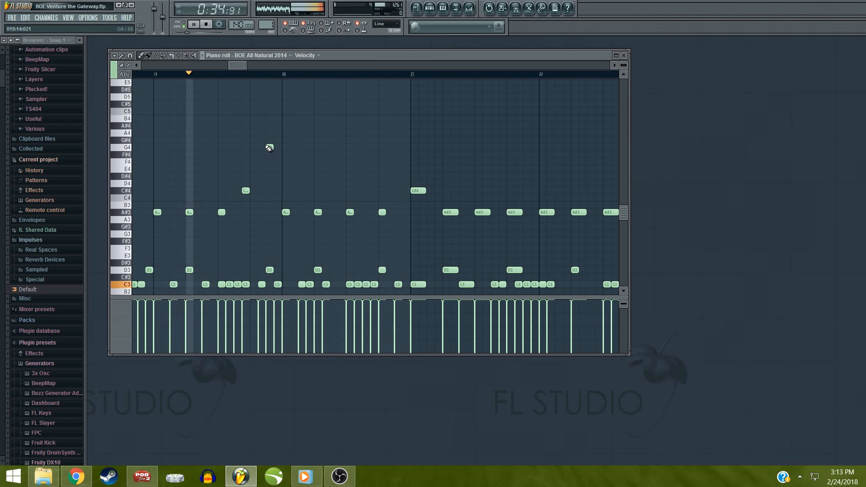
pyautogui.press('space')
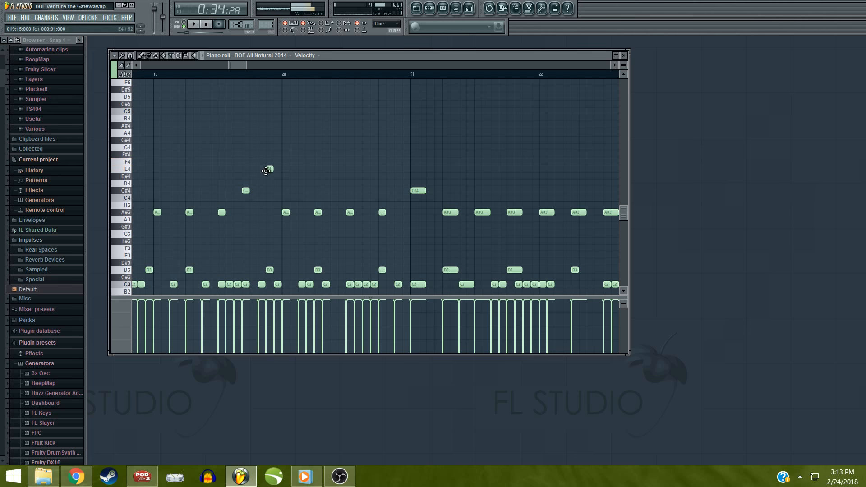
pyautogui.press('space')
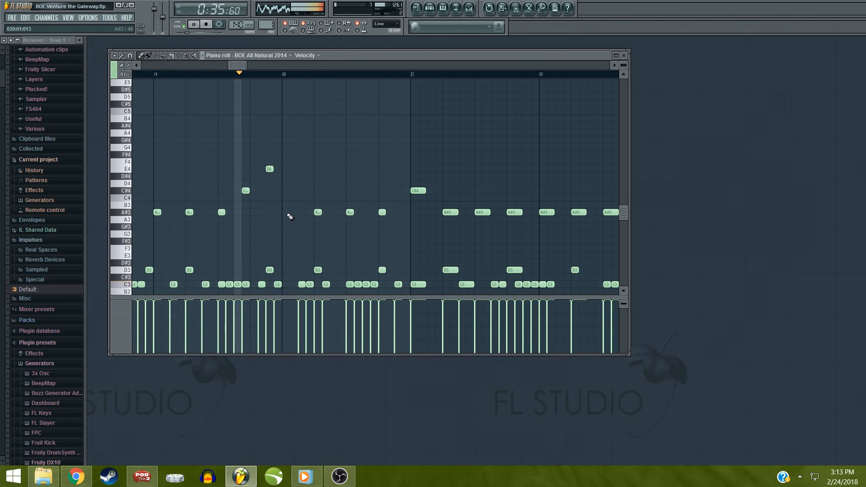
pyautogui.press('space')
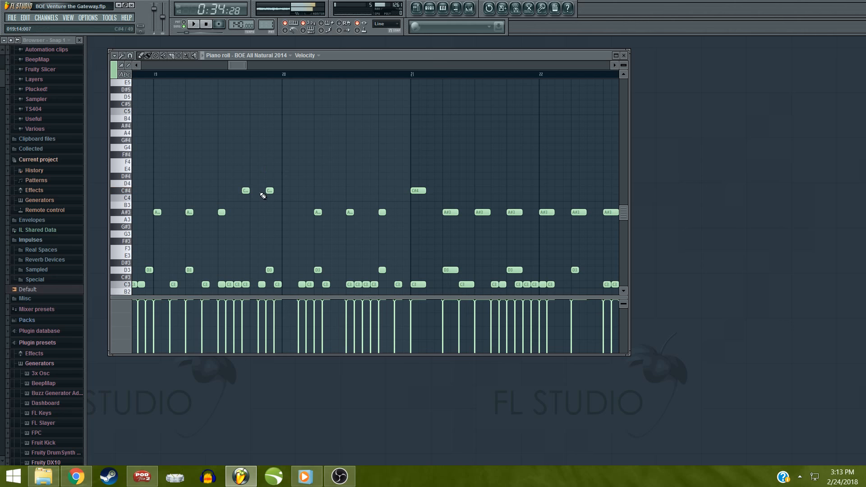
# Set bar 19 to G4 on step 12 and C#4 on step 15, and play from bar 19
pyautogui.moveTo(241, 155)
pyautogui.mouseDown()
pyautogui.moveTo(241, 164)
pyautogui.moveTo(241, 145)
pyautogui.mouseUp()
pyautogui.press('space')
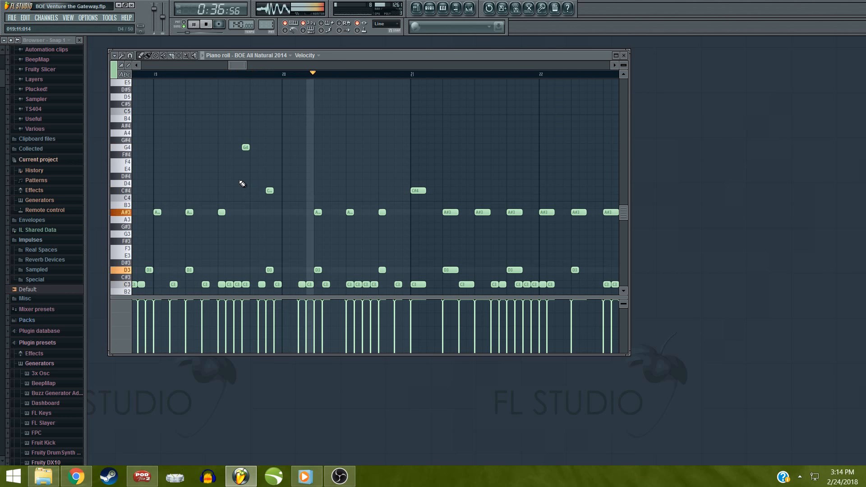
pyautogui.press('space')
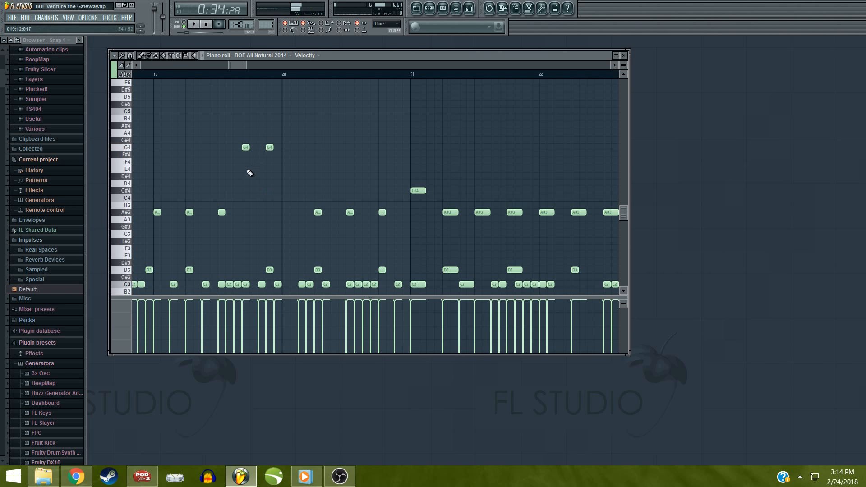
# With G4 on step 15 of bar 19, try E4 on step 12, return it to G4 and replay
pyautogui.moveTo(243, 178)
pyautogui.mouseDown()
pyautogui.moveTo(241, 189)
pyautogui.moveTo(242, 170)
pyautogui.mouseUp()
pyautogui.rightClick(246, 149)
pyautogui.press('space')
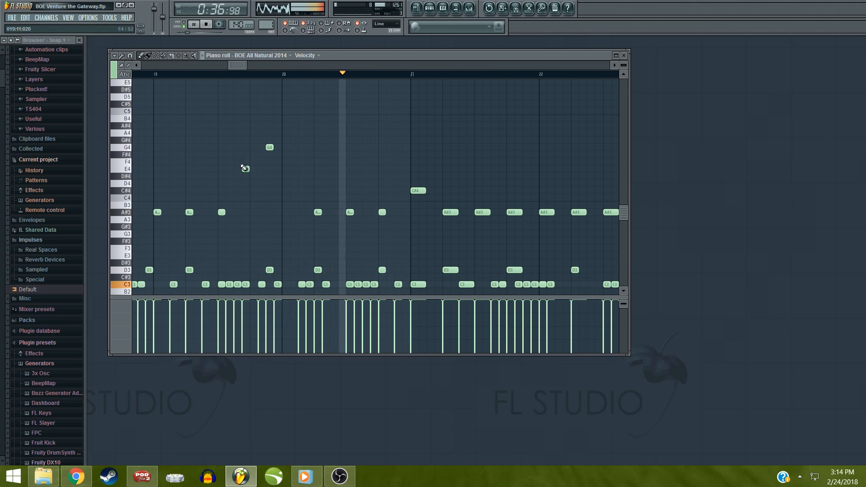
pyautogui.press('space')
pyautogui.press('space')
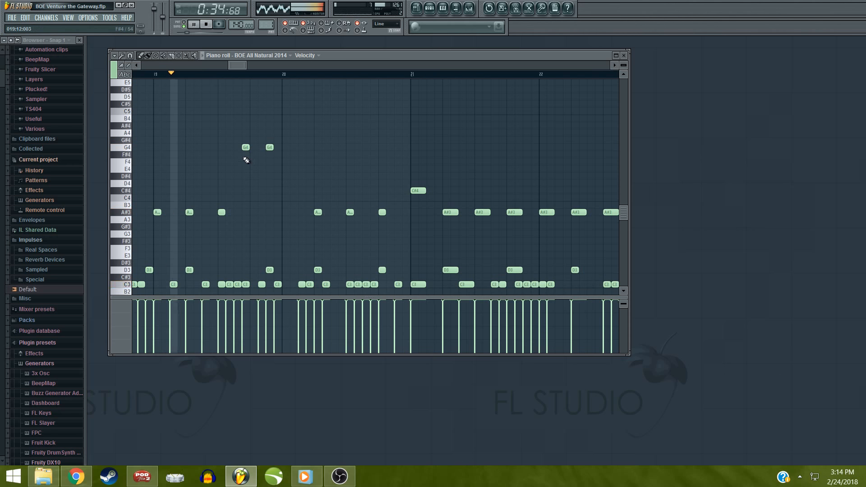
pyautogui.press('space')
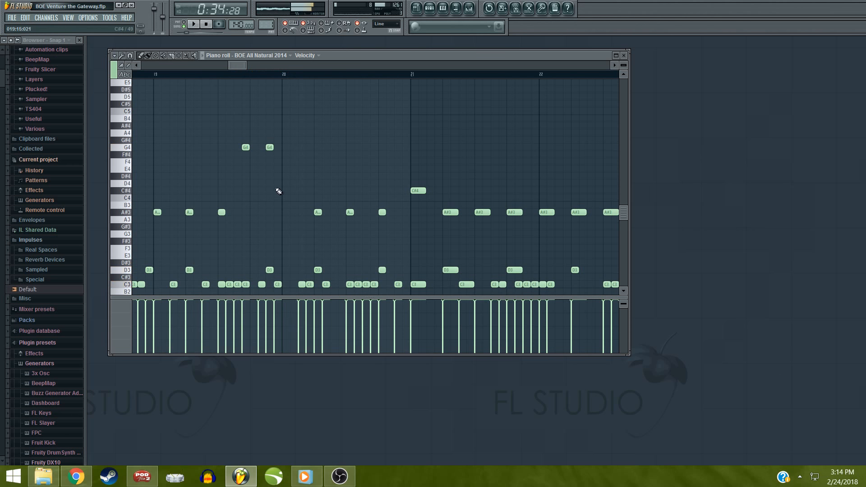
# Replace the G4 note on step 15 of bar 19 with an A#3 note and play from bar 19
pyautogui.press('space')
pyautogui.click(266, 213)
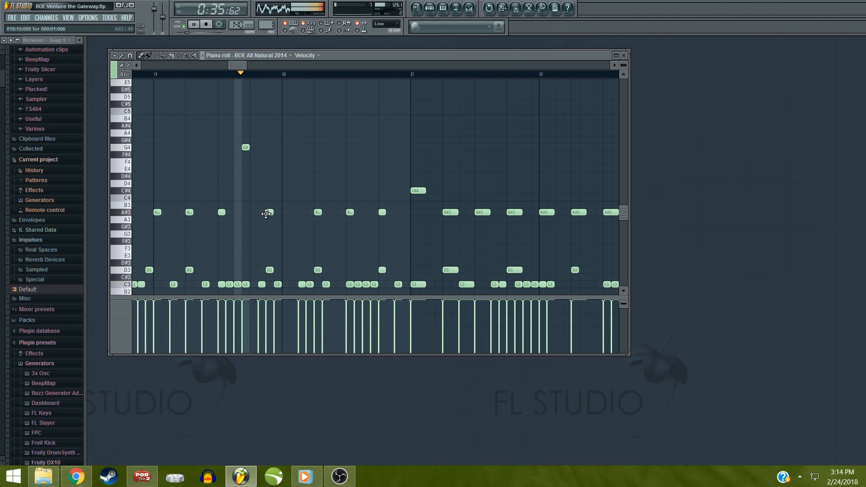
pyautogui.press('space')
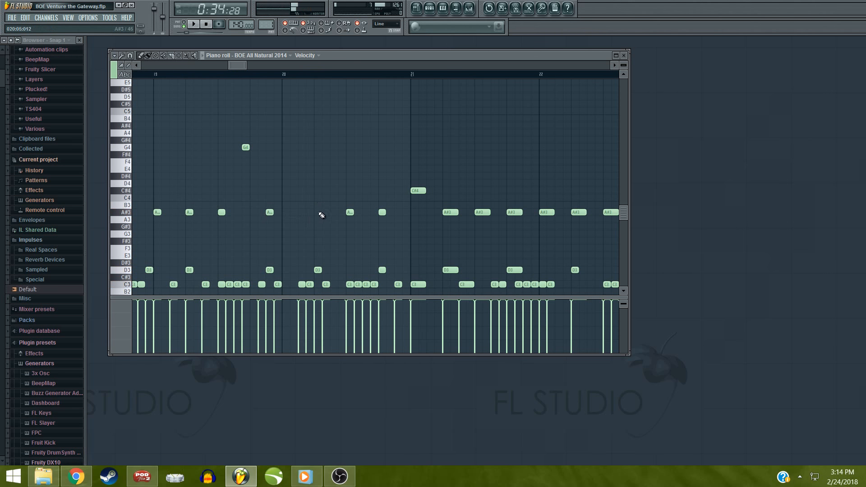
# Replace the A#3 notes on steps 5, 9 and 13 of bar 20 with E4 notes and play from bar 19
pyautogui.moveTo(314, 185); pyautogui.dragTo(316, 166)
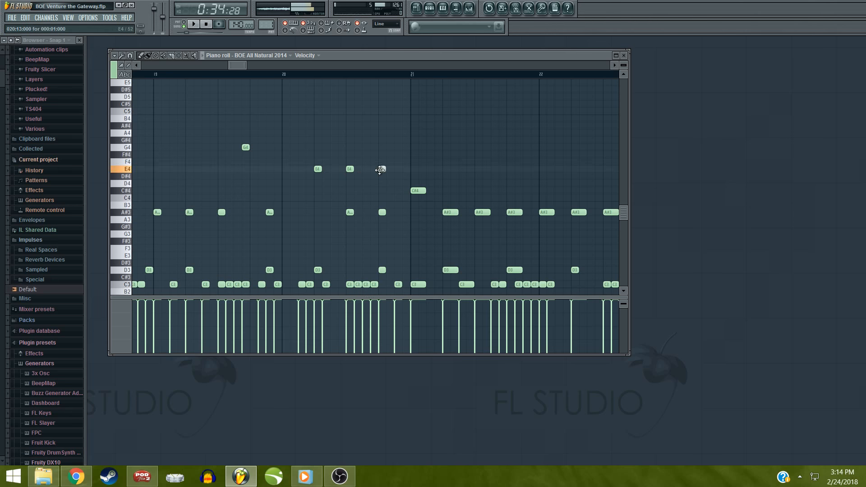
pyautogui.press('space')
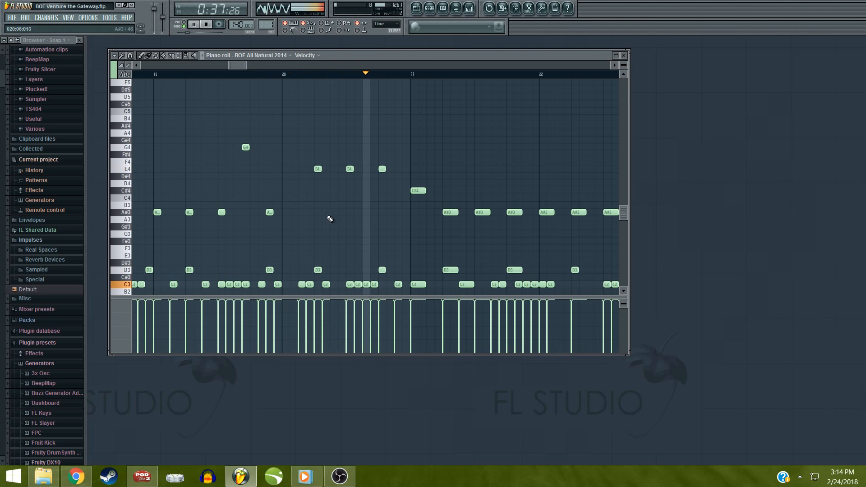
pyautogui.press('space')
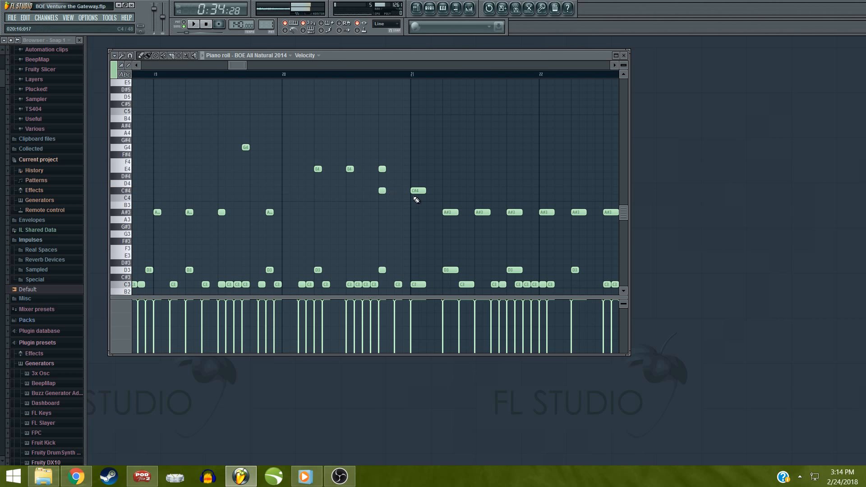
# Rework the end of bar 20 with C#4 on step 13, C3 on step 14 and D3 on steps 15 and 16, and play from bar 19
pyautogui.click(404, 271)
pyautogui.press('space')
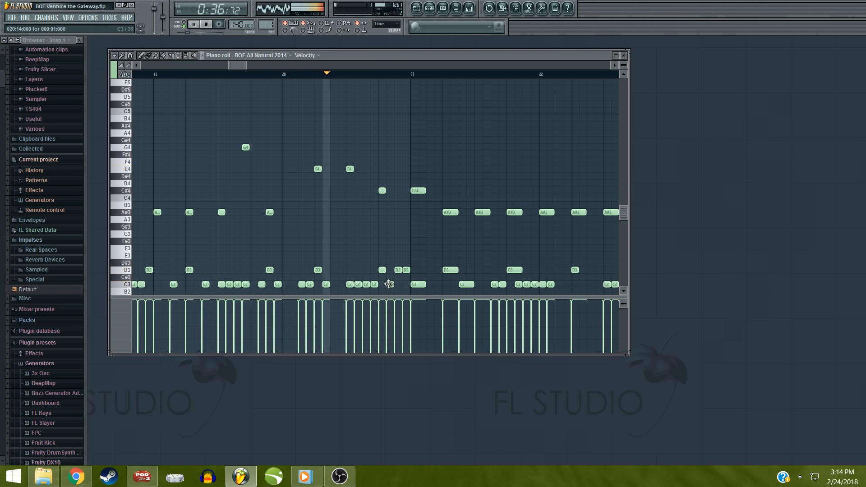
pyautogui.press('space')
pyautogui.press('space')
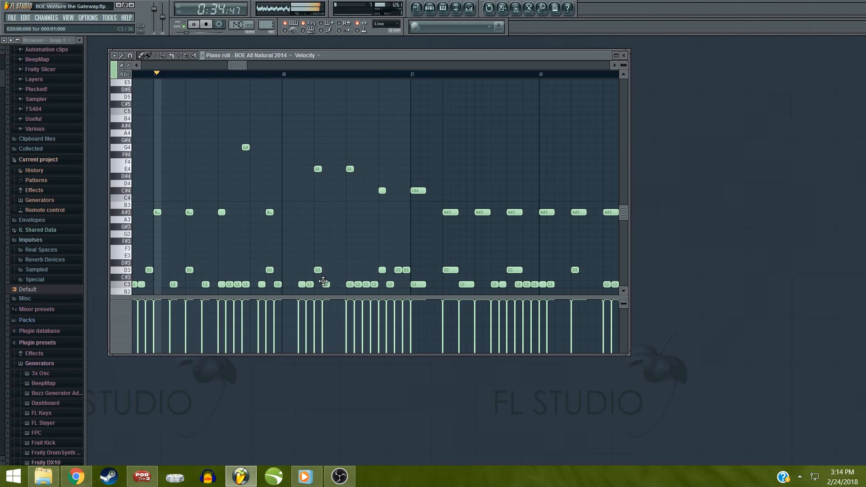
pyautogui.press('space')
# Delete the C3 kick note on step 10 of bar 19 and play from bar 19
pyautogui.rightClick(229, 284)
pyautogui.press('space')
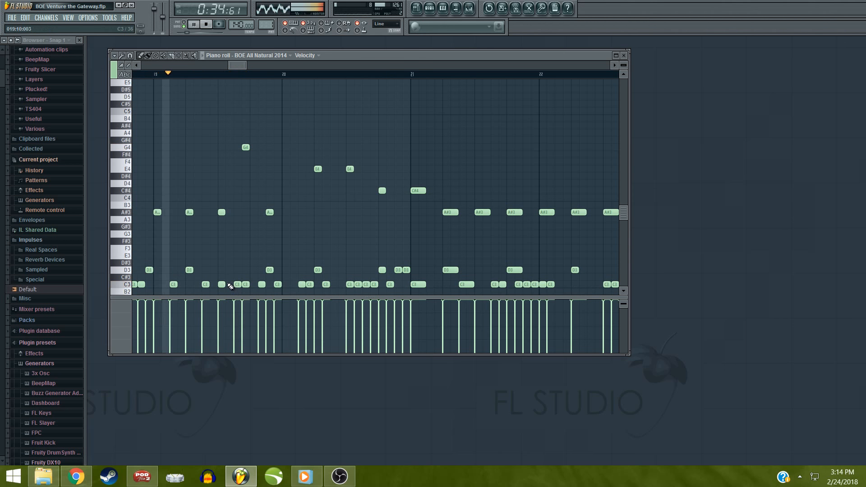
pyautogui.press('space')
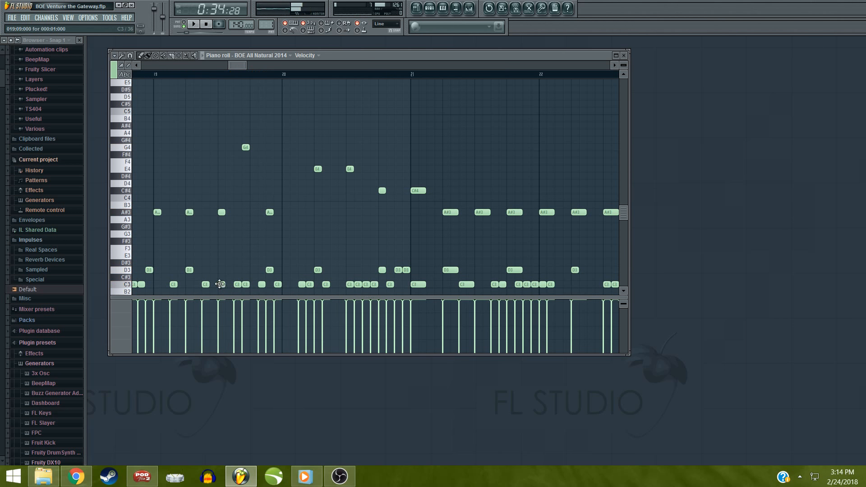
# Try bar 19 without the C3 kick on step 9 and without the one on step 11, playing each variant
pyautogui.rightClick(219, 284)
pyautogui.press('space')
pyautogui.press('space')
pyautogui.press('space')
pyautogui.rightClick(237, 285)
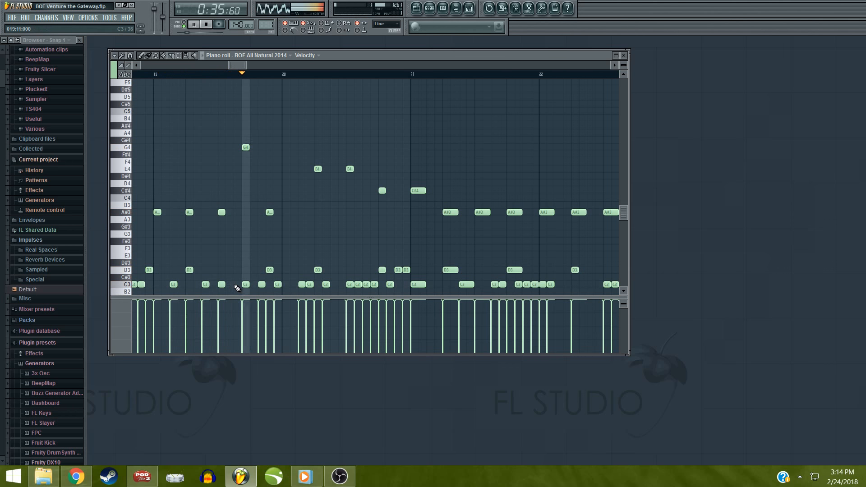
pyautogui.press('space')
pyautogui.press('space')
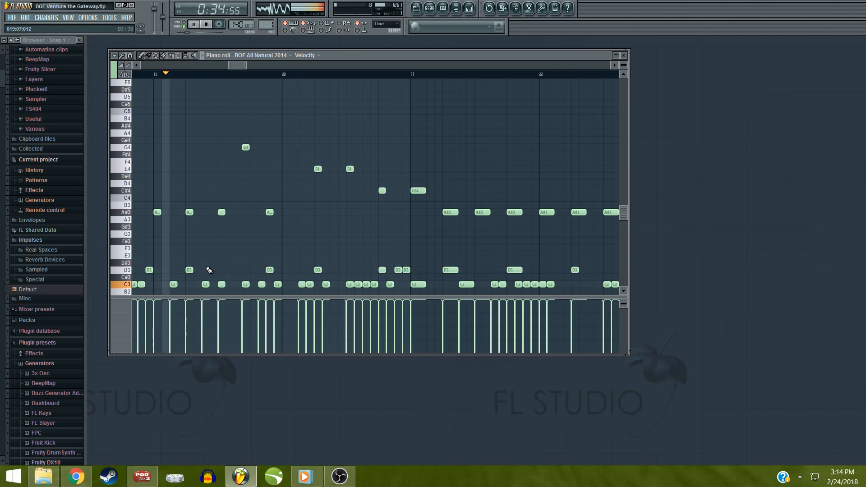
pyautogui.press('space')
# Put the C3 kick note back on step 11 of bar 19, leave step 10 empty and play from bar 19
pyautogui.click(235, 284)
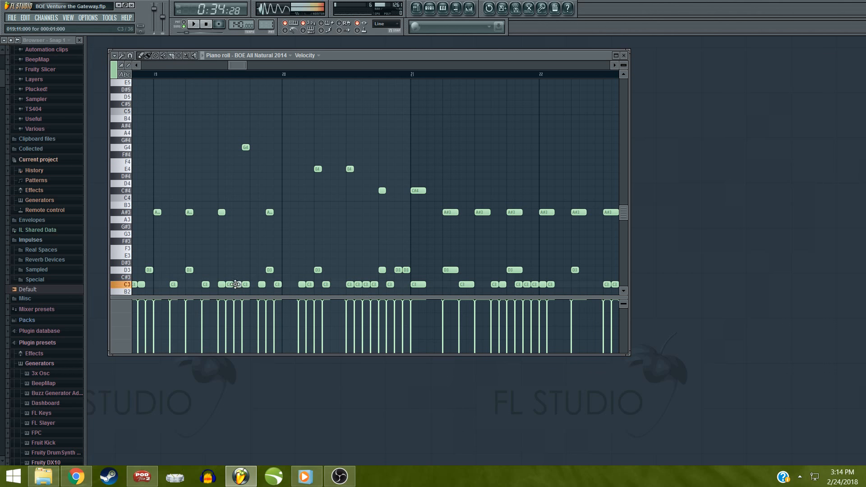
pyautogui.press('space')
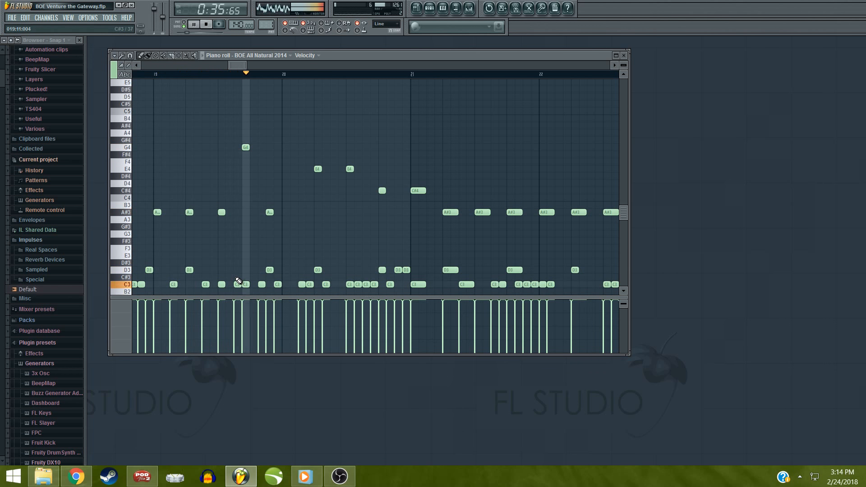
pyautogui.press('space')
pyautogui.press('space')
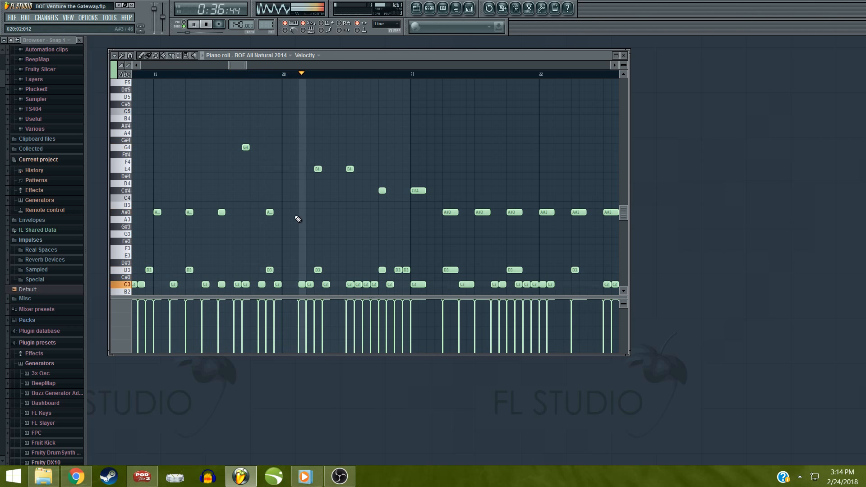
pyautogui.press('space')
# Add a one-step E4 note on step 1 of bar 20 and play from bar 19
pyautogui.click(287, 169)
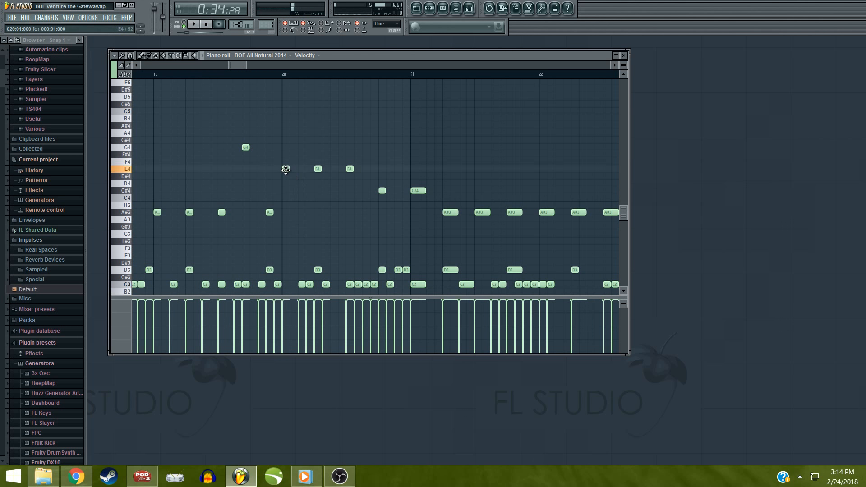
pyautogui.press('space')
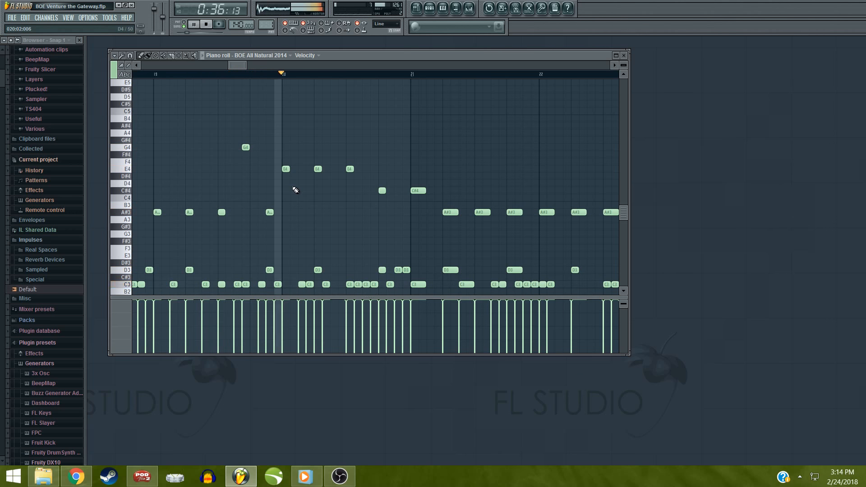
pyautogui.press('space')
# Delete the A#3 note on step 15 of bar 19 and listen to bars 19 and 20
pyautogui.rightClick(269, 215)
pyautogui.press('space')
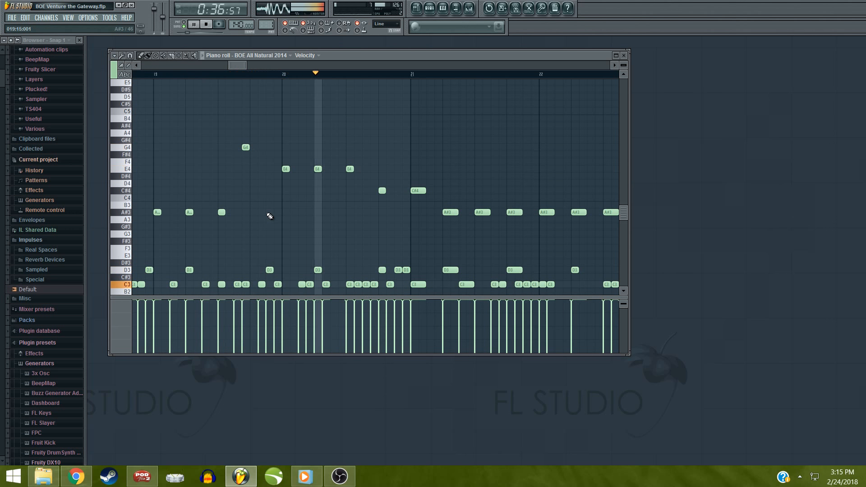
pyautogui.press('space')
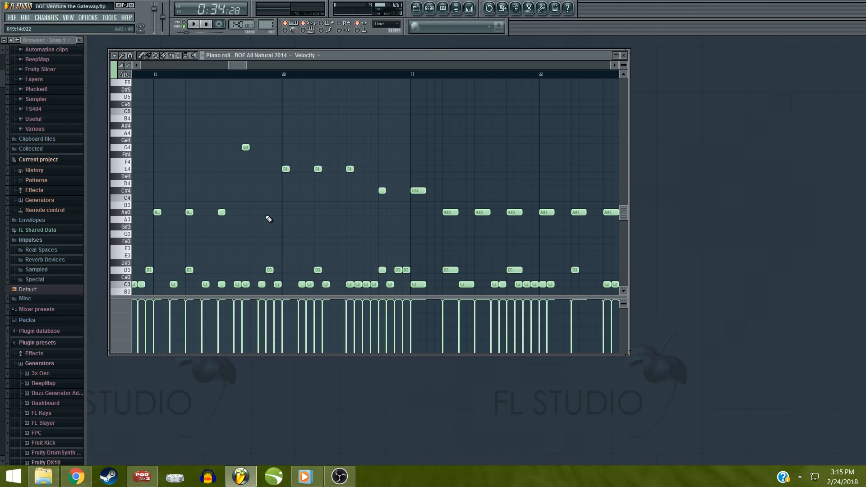
pyautogui.press('space')
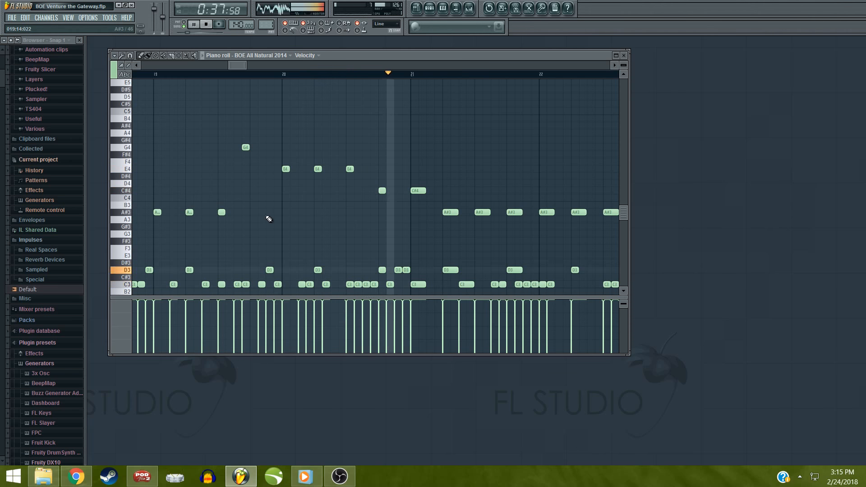
pyautogui.press('space')
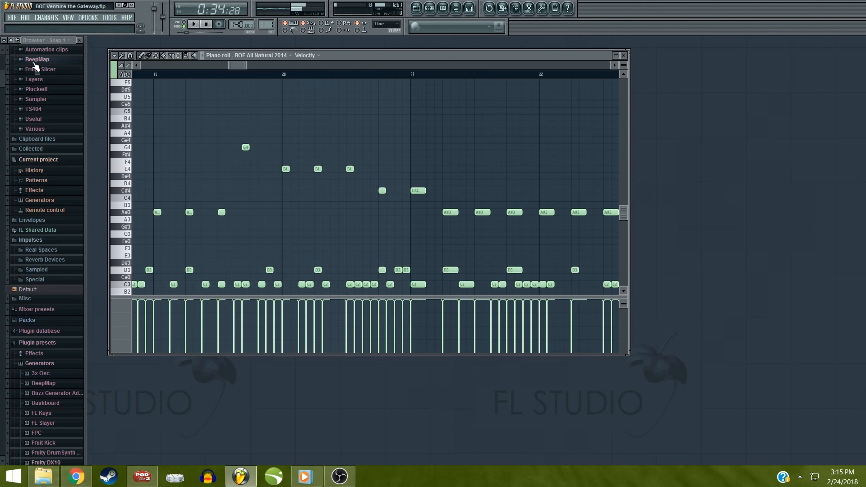
# Switch the piano roll's keyboard view between note names and piano keys, ending on note names
pyautogui.click(125, 75)
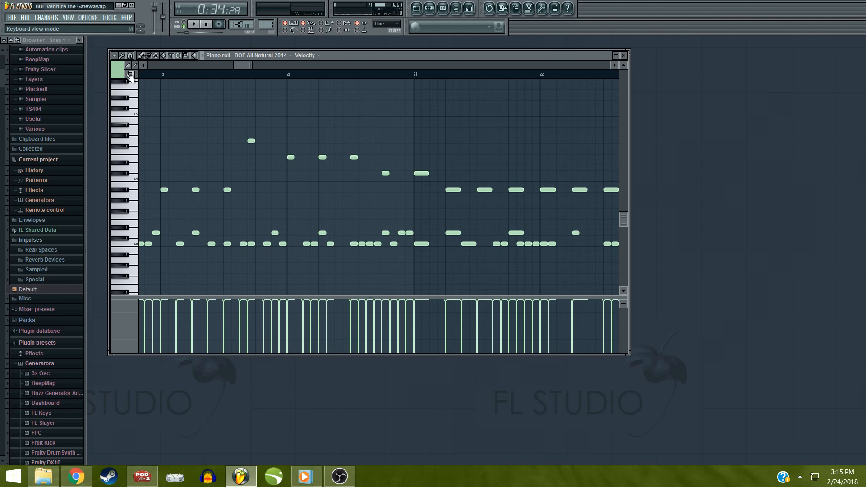
pyautogui.click(130, 76)
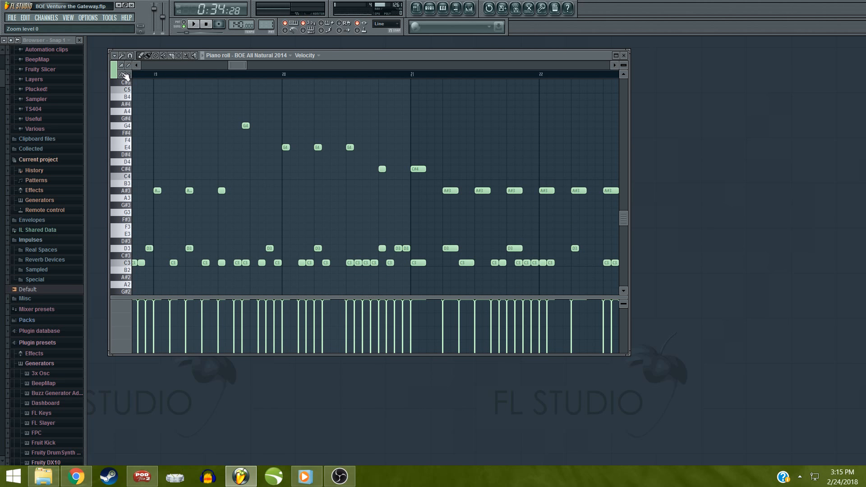
pyautogui.click(125, 76)
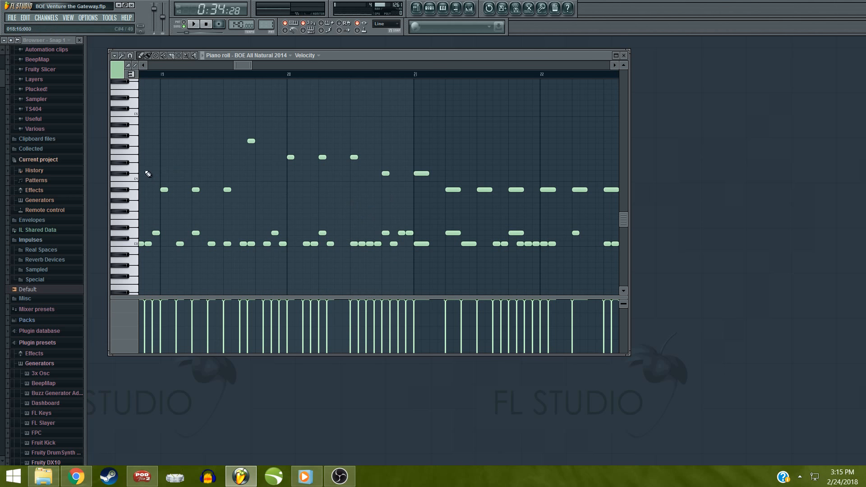
pyautogui.click(131, 76)
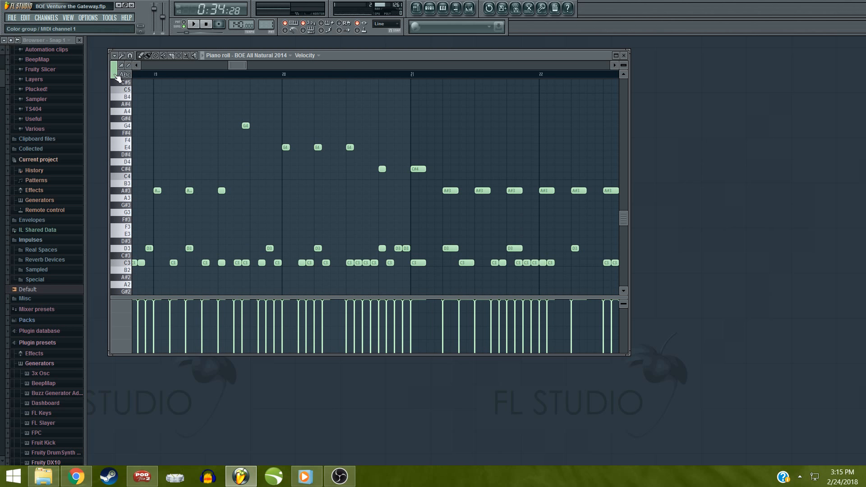
# Switch the piano roll's keyboard view back to piano keys and listen to the drums repeatedly from bar 19
pyautogui.click(123, 75)
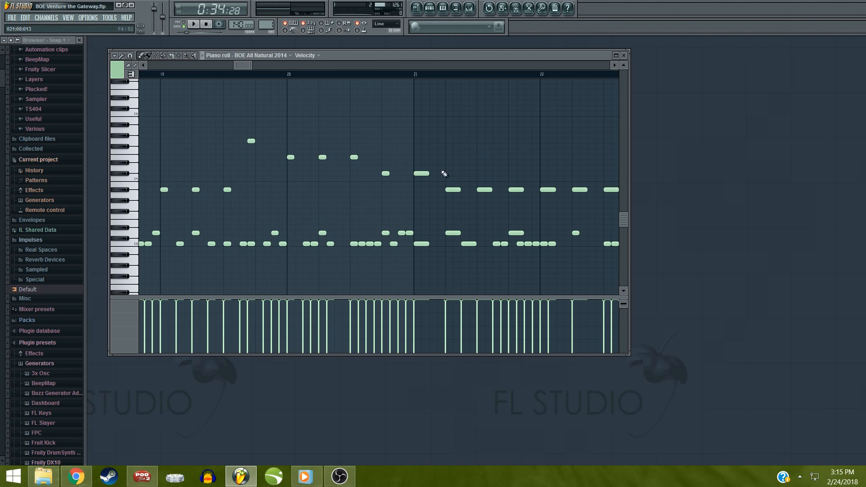
pyautogui.moveTo(246, 64)
pyautogui.mouseDown()
pyautogui.moveTo(222, 63)
pyautogui.moveTo(245, 64)
pyautogui.mouseUp()
pyautogui.press('space')
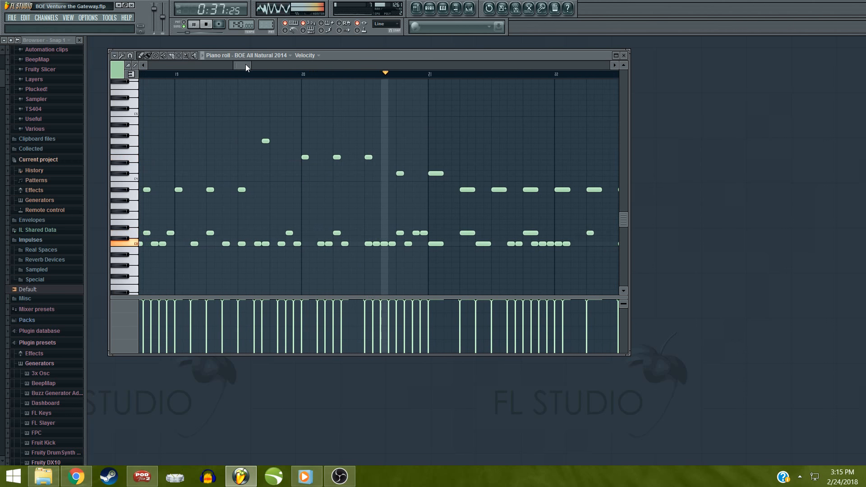
pyautogui.press('space')
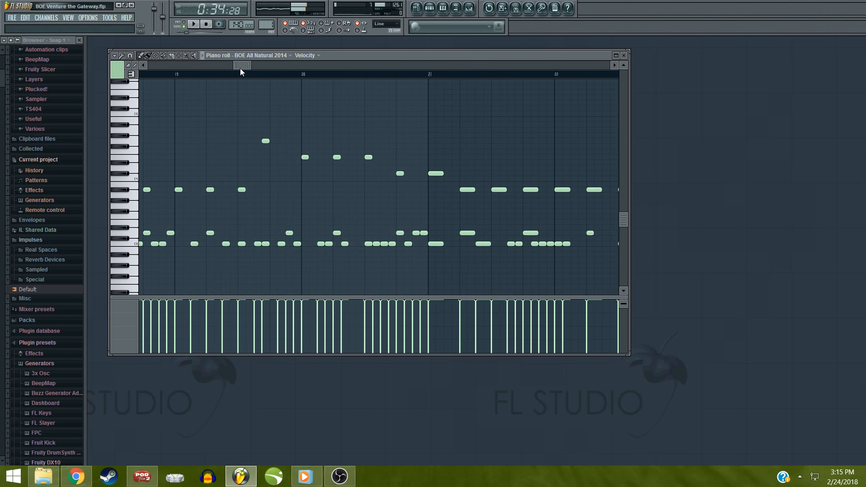
pyautogui.press('space')
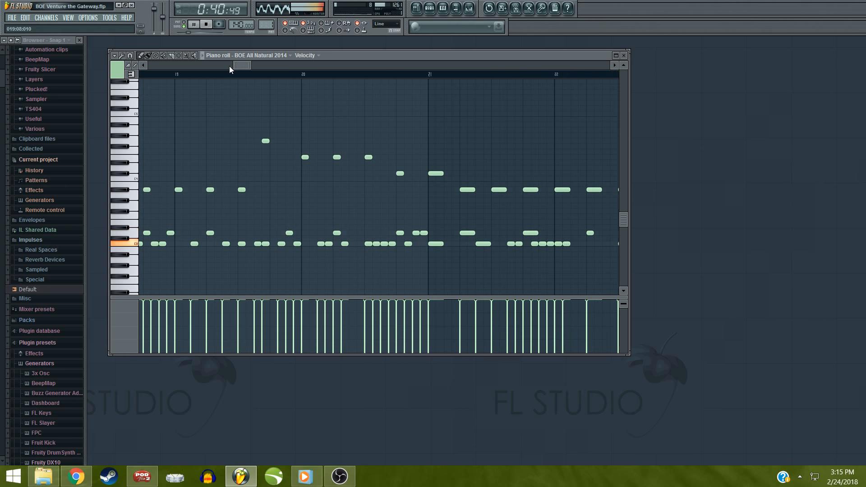
pyautogui.press('space')
pyautogui.press('space')
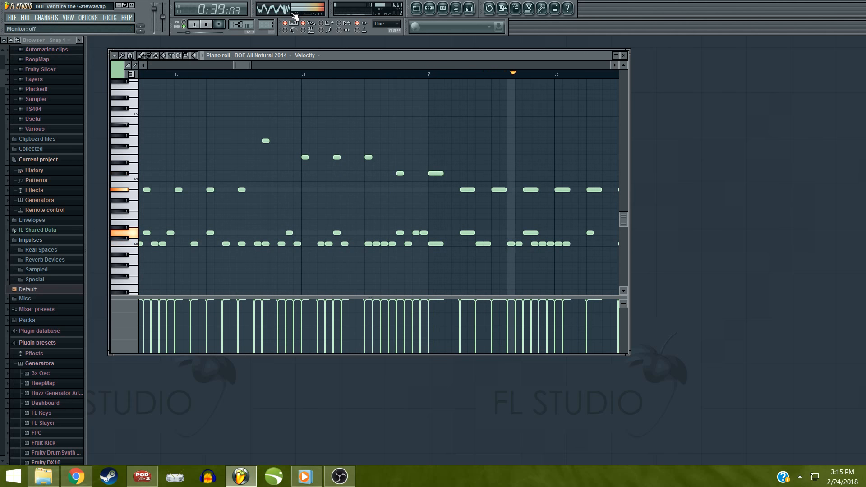
pyautogui.press('space')
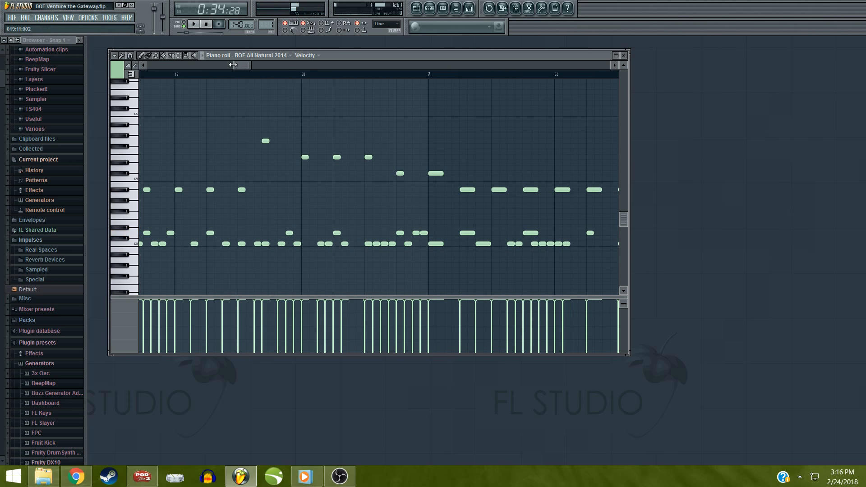
# Play the drum part from bar 17 into bar 21
pyautogui.moveTo(240, 64); pyautogui.dragTo(224, 68)
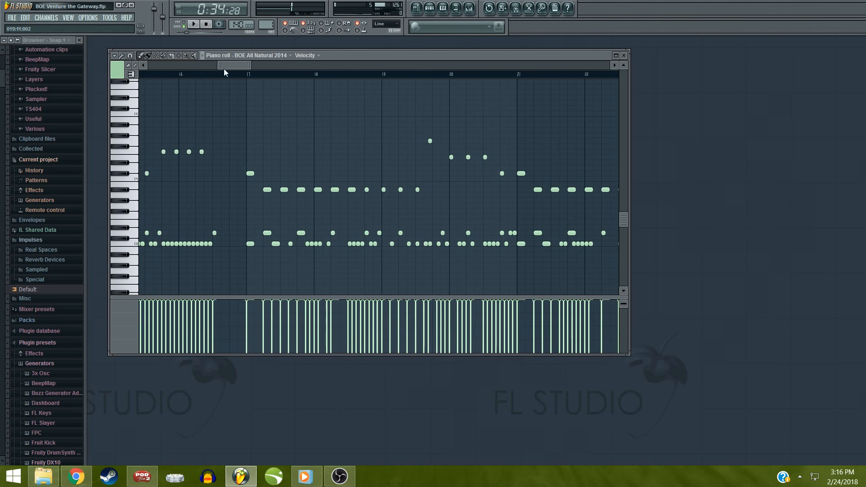
pyautogui.click(248, 79)
pyautogui.press('space')
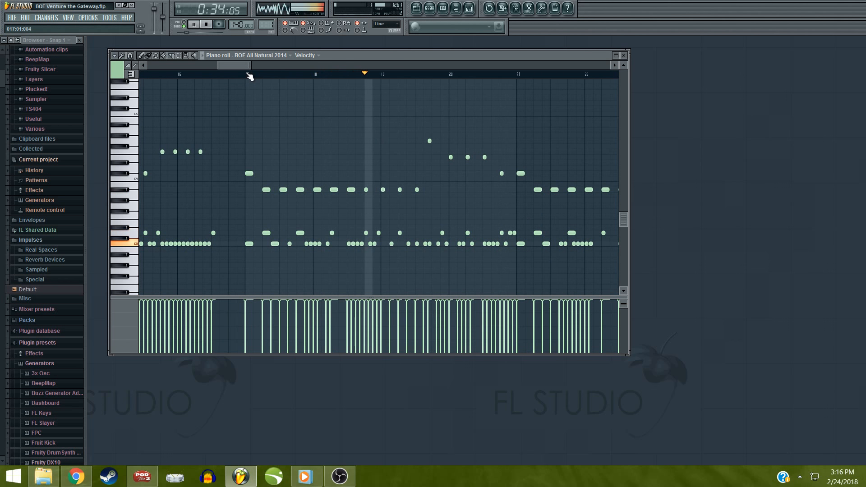
pyautogui.moveTo(219, 67); pyautogui.dragTo(229, 68)
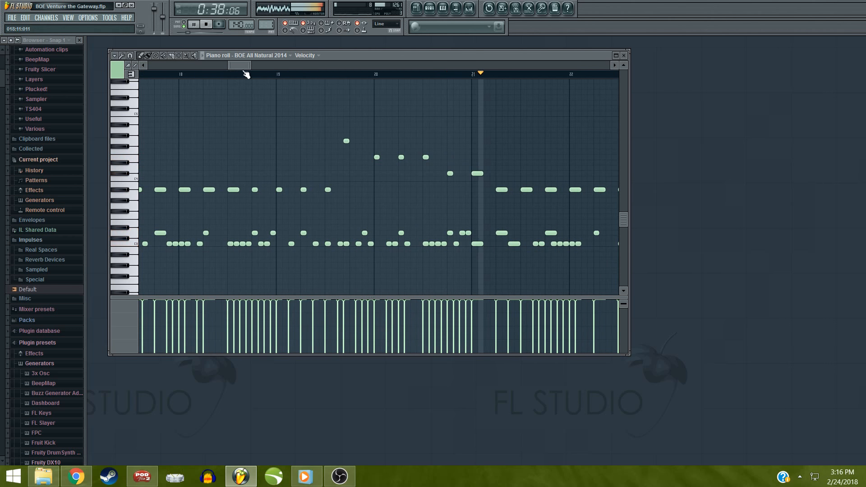
pyautogui.press('space')
pyautogui.moveTo(241, 64)
pyautogui.mouseDown()
pyautogui.moveTo(238, 73)
pyautogui.moveTo(233, 67)
pyautogui.mouseUp()
pyautogui.click(239, 73)
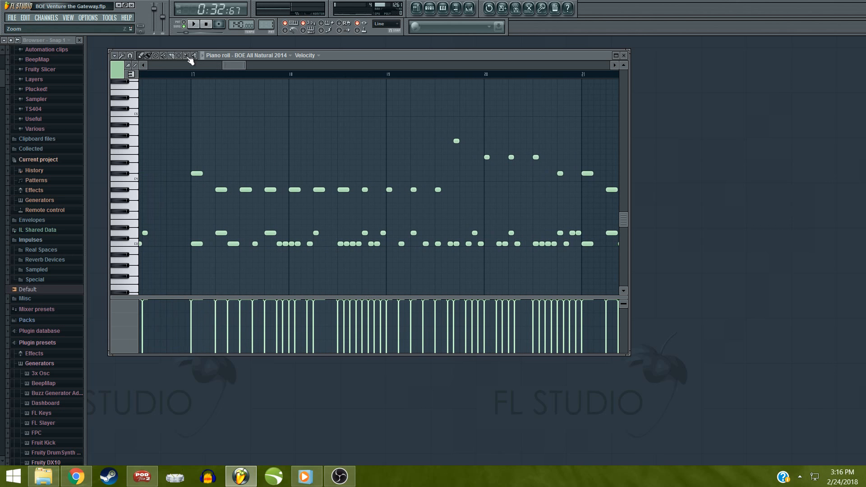
# Replace the notes in bars 21 to 24 with a copy of the notes from bars 17 to 20
pyautogui.moveTo(195, 91); pyautogui.dragTo(438, 267)
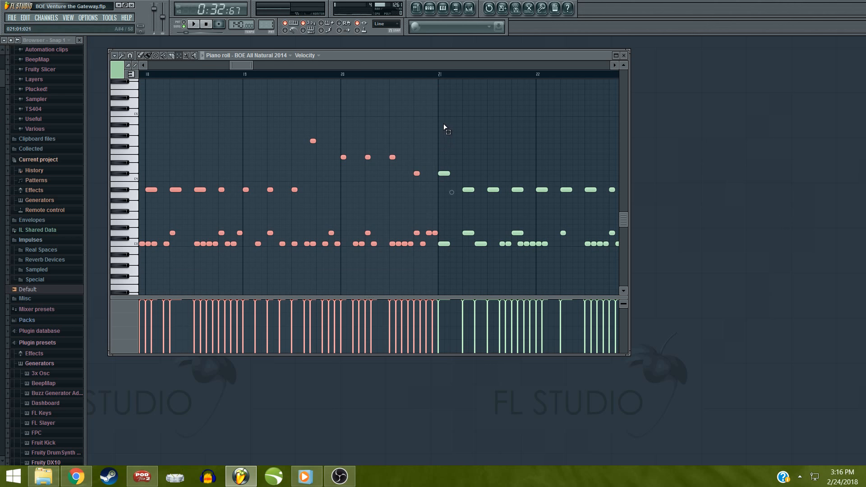
pyautogui.moveTo(442, 123); pyautogui.dragTo(467, 275)
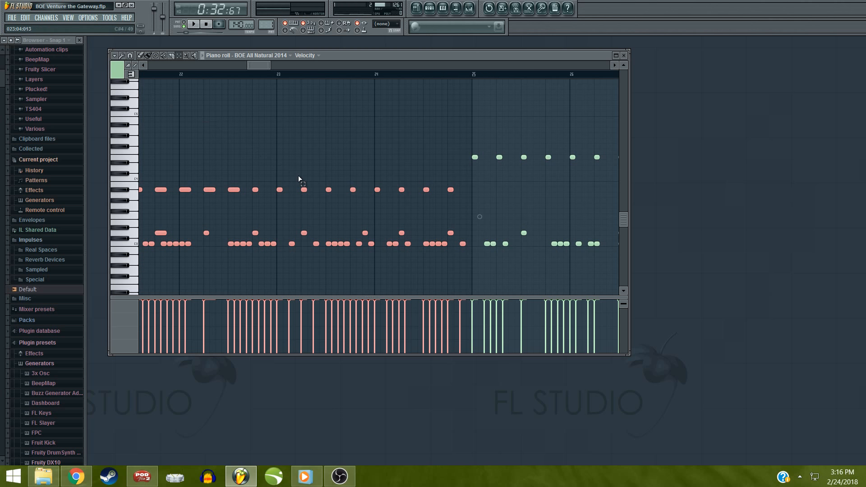
pyautogui.press('Delete')
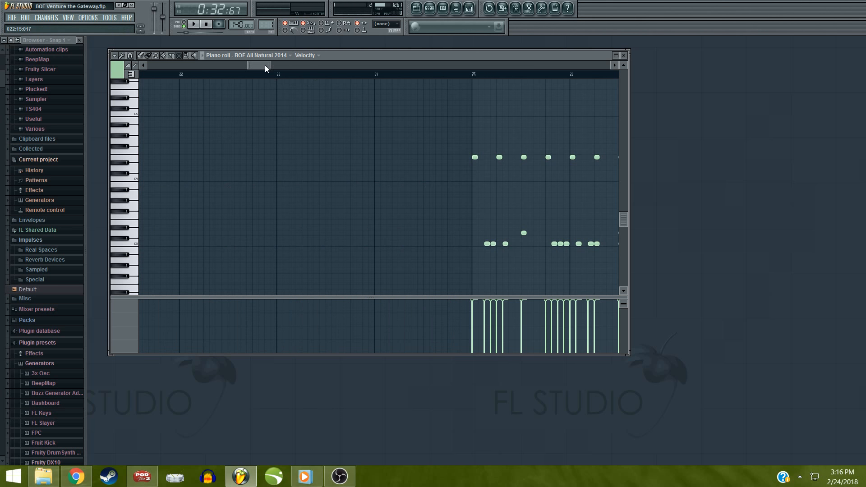
pyautogui.moveTo(264, 66); pyautogui.dragTo(260, 65)
pyautogui.hotkey('ctrl', 'z')
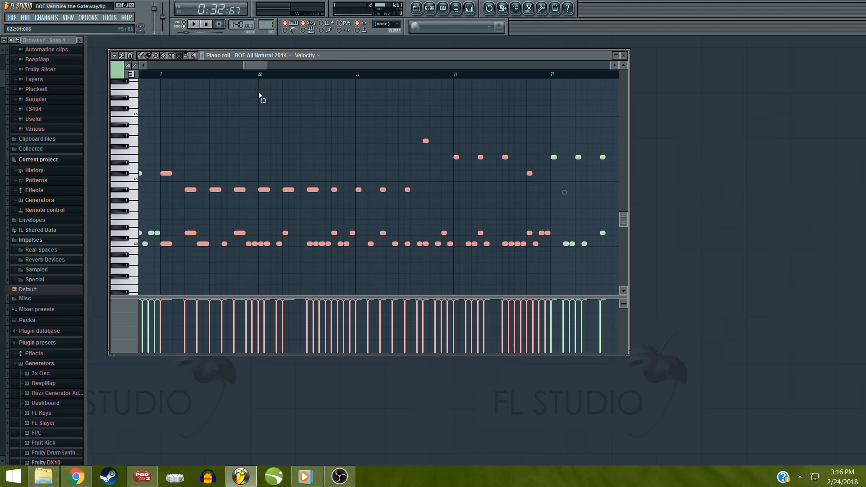
pyautogui.click(250, 140)
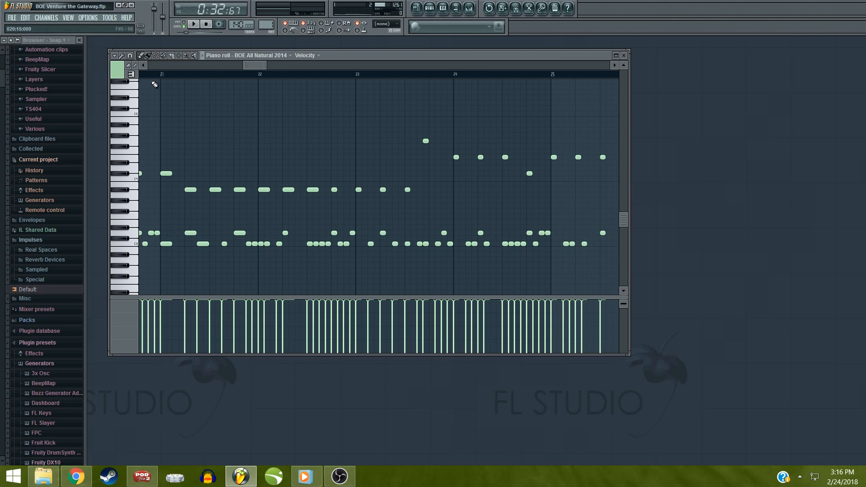
# Add a one-step C3 note on step 7 of bar 22 and play from bar 21
pyautogui.press('space')
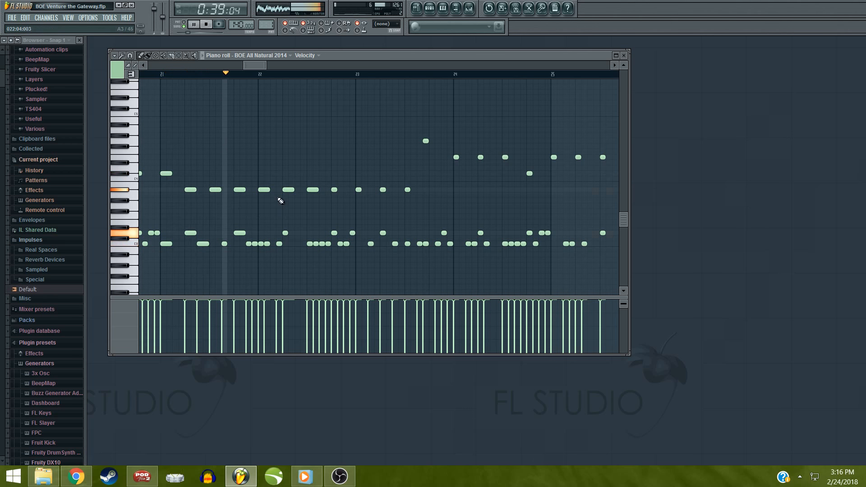
pyautogui.scroll(3, 343, 276)
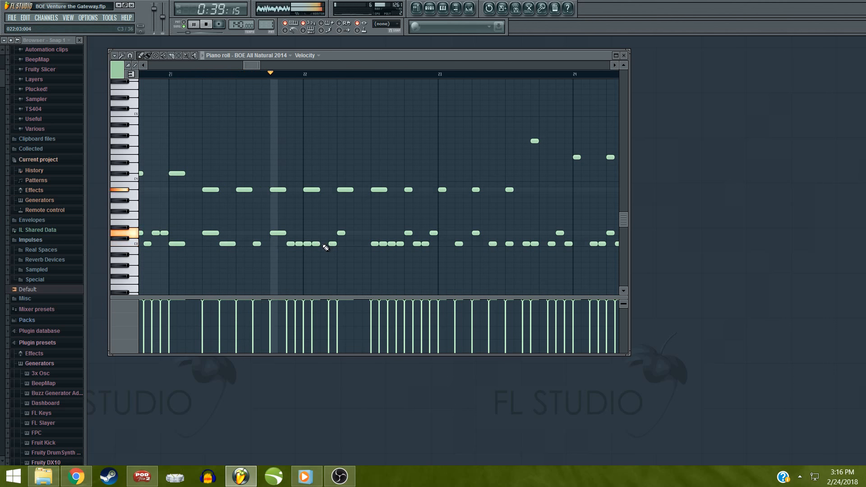
pyautogui.press('space')
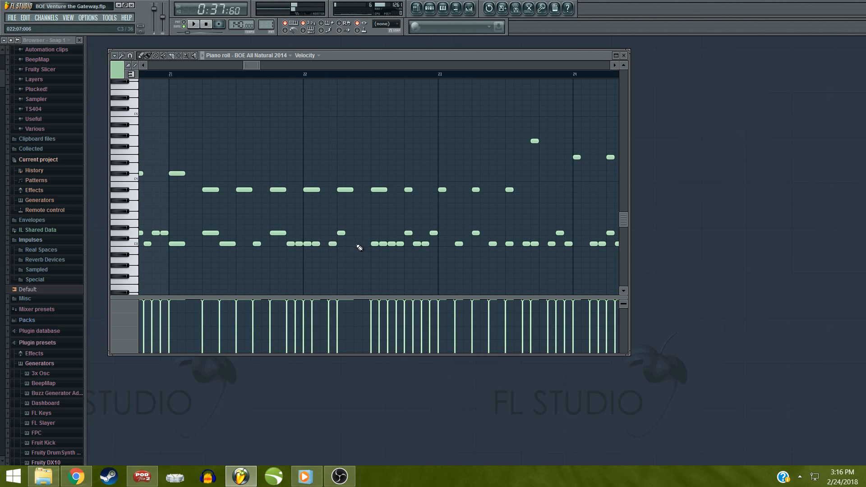
pyautogui.press('space')
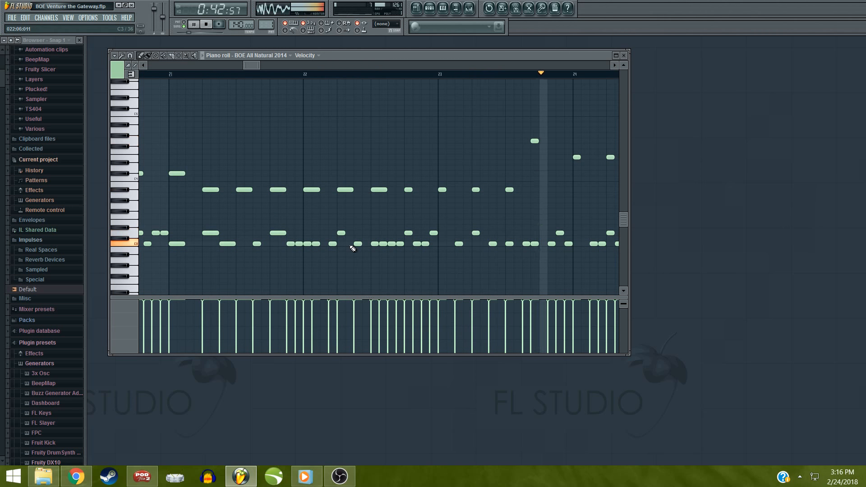
pyautogui.press('space')
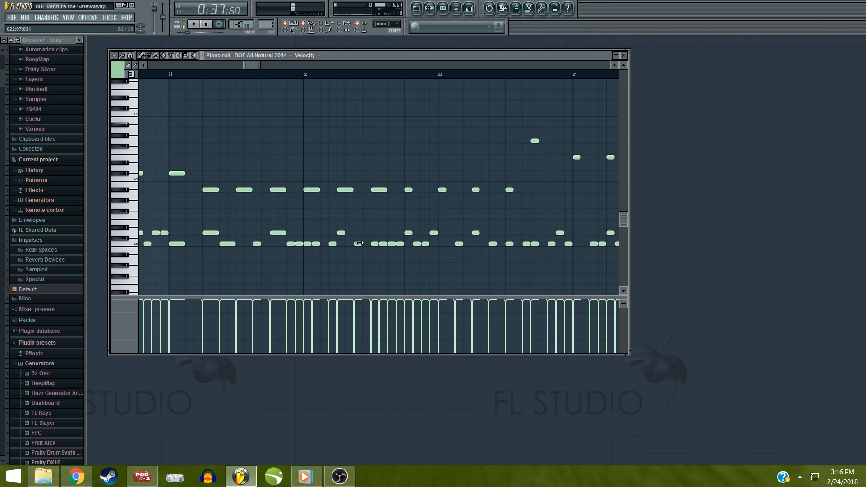
pyautogui.press('space')
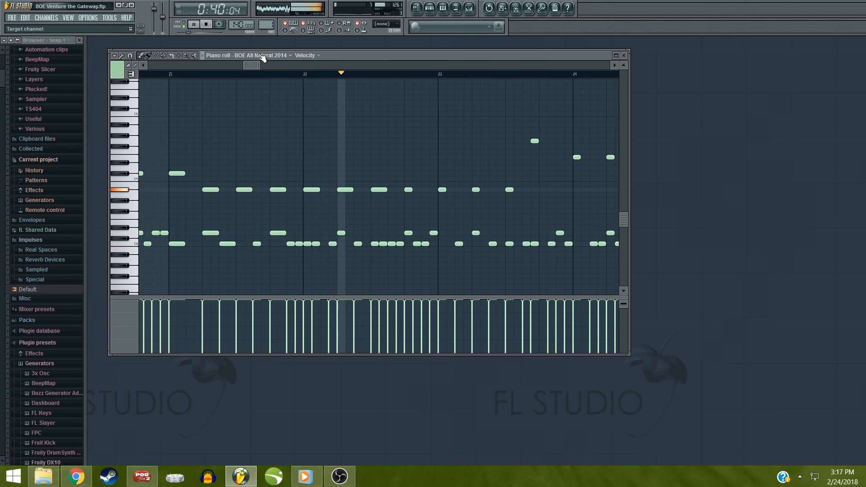
pyautogui.press('space')
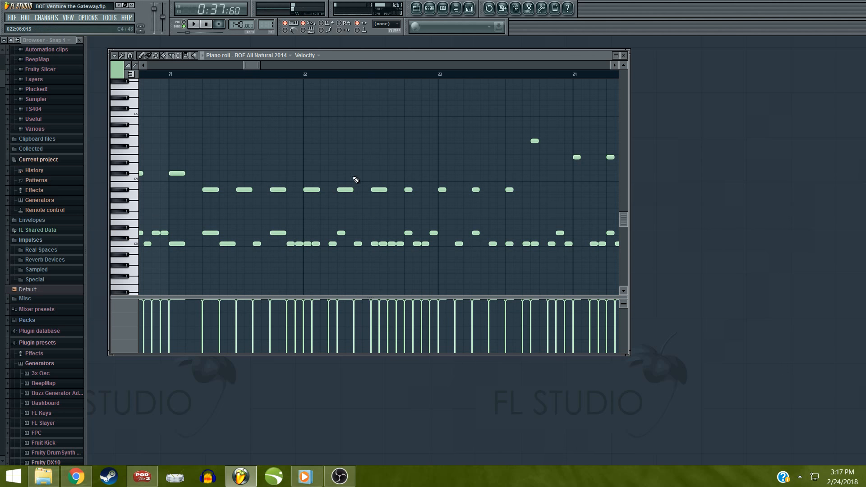
# Add a one-step G4 note on step 7 of bar 22 and play from bar 21
pyautogui.click(354, 173)
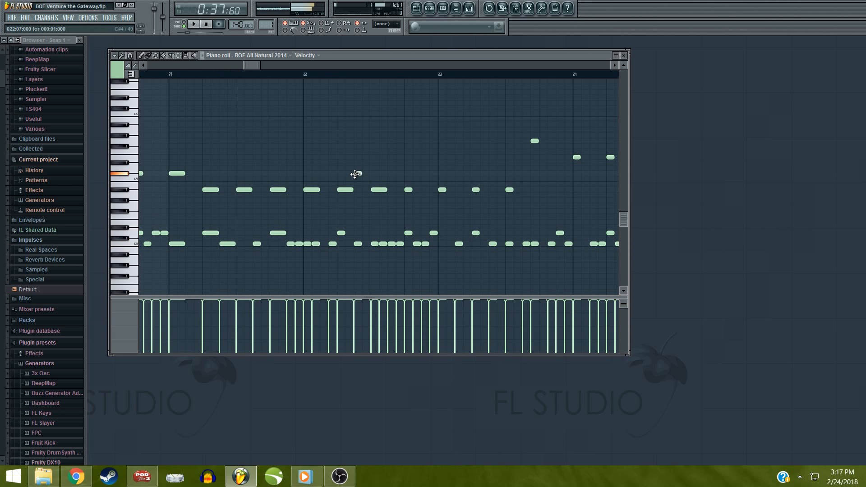
pyautogui.moveTo(354, 170); pyautogui.dragTo(356, 140)
pyautogui.press('space')
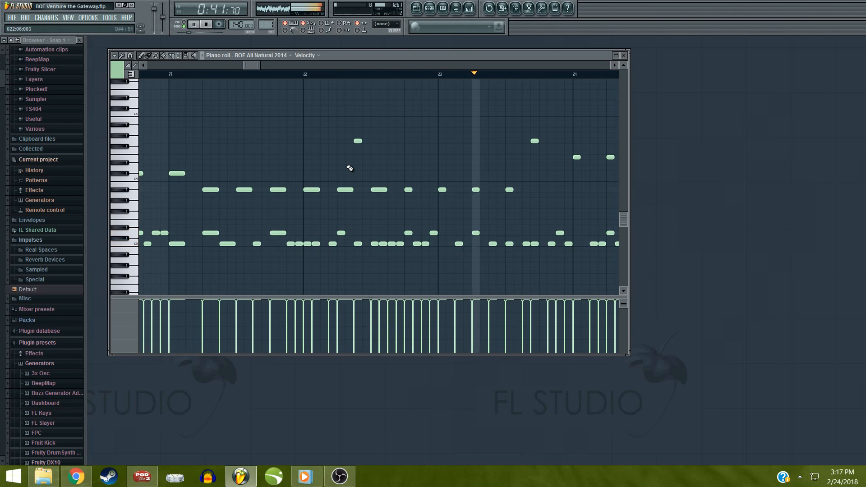
pyautogui.press('space')
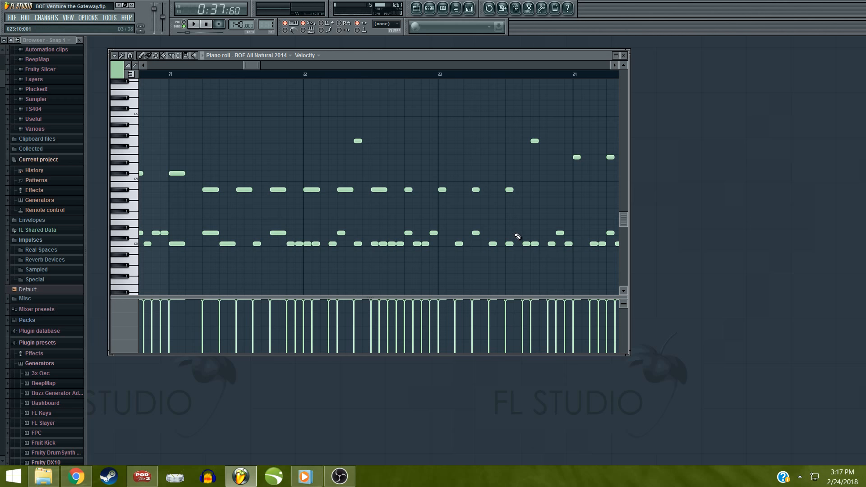
# Listen from bar 21, move the play position to bar 23 and play from there
pyautogui.press('space')
pyautogui.moveTo(249, 65); pyautogui.dragTo(260, 74)
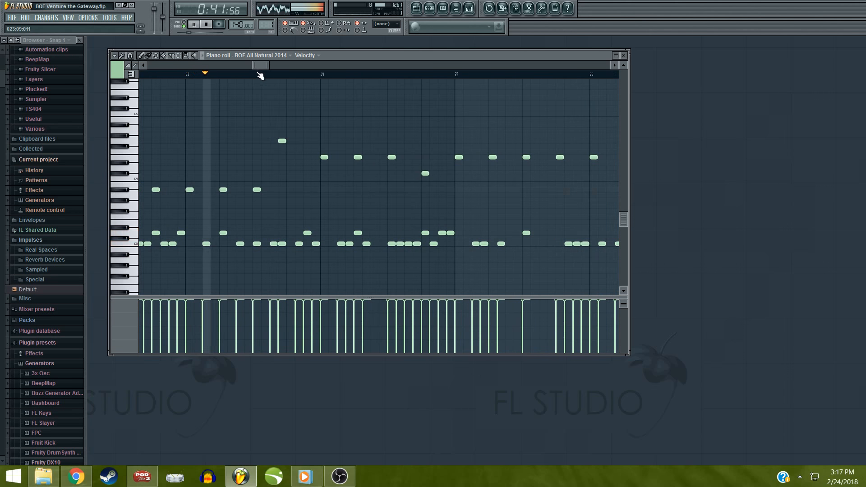
pyautogui.press('space')
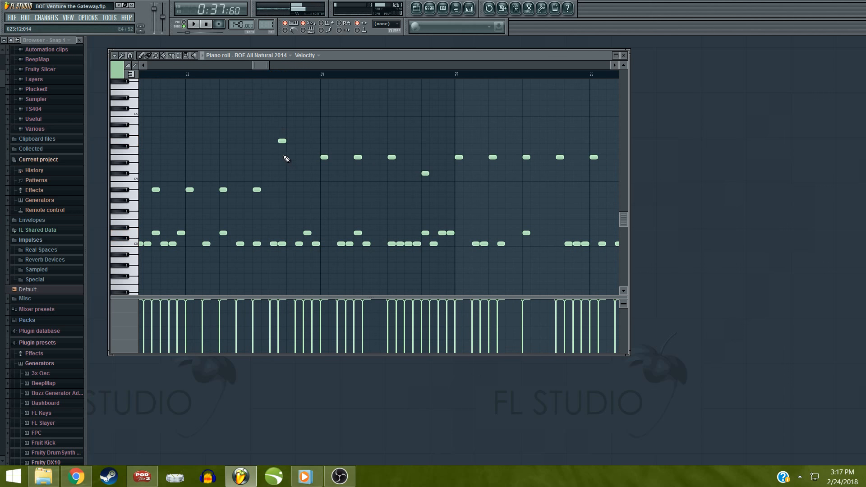
pyautogui.click(186, 75)
pyautogui.press('space')
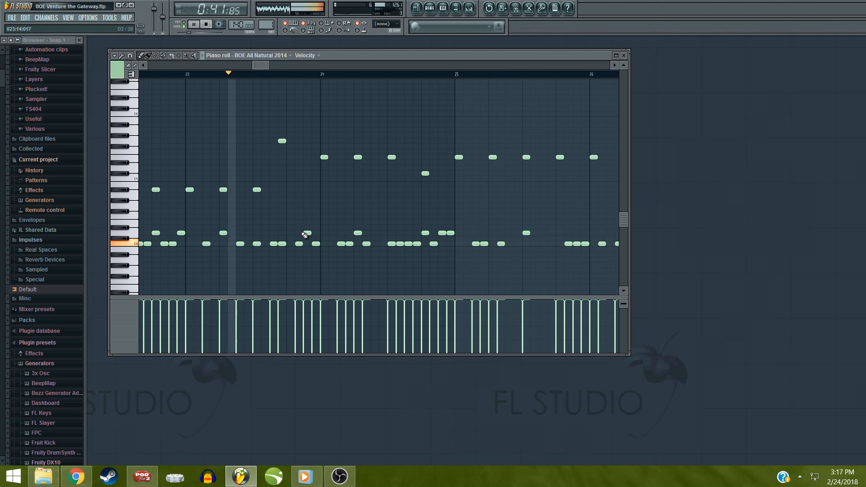
pyautogui.press('space')
# In bar 23, replace the C3 notes on steps 9, 12 and 16 with D3 notes and add C3 notes on steps 10 and 13
pyautogui.click(257, 233)
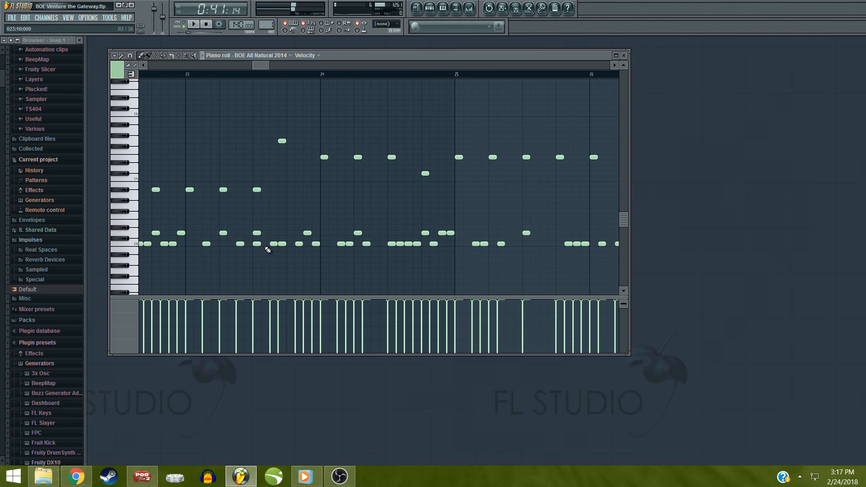
pyautogui.click(265, 243)
pyautogui.click(281, 233)
pyautogui.click(290, 244)
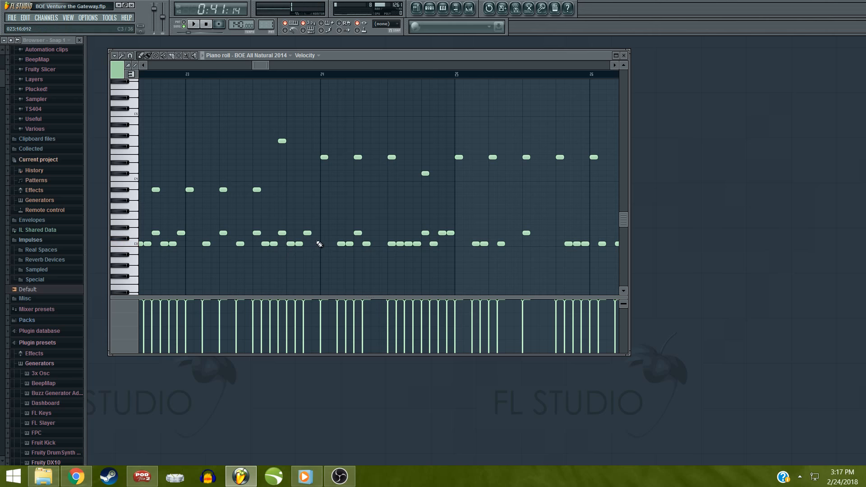
pyautogui.click(315, 233)
# Replace the A#3 note on step 9 and the G4 note on step 12 of bar 23 with E4 notes and play from bar 23
pyautogui.click(255, 157)
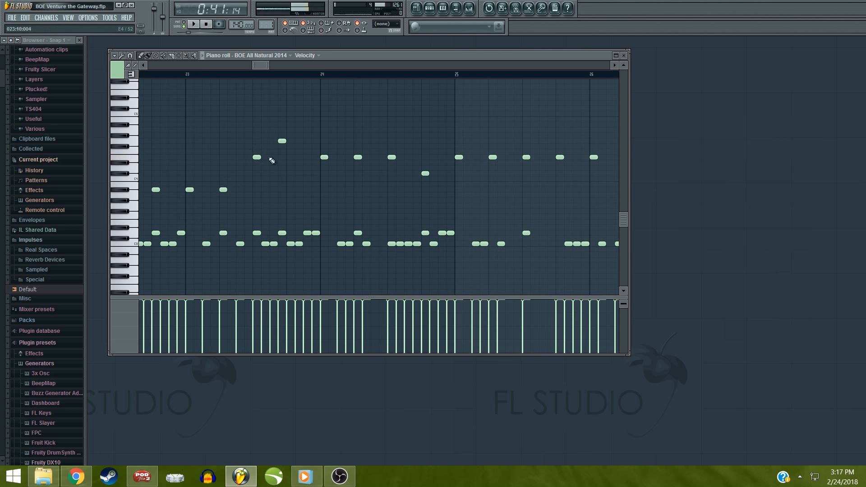
pyautogui.click(281, 157)
pyautogui.rightClick(281, 141)
pyautogui.press('space')
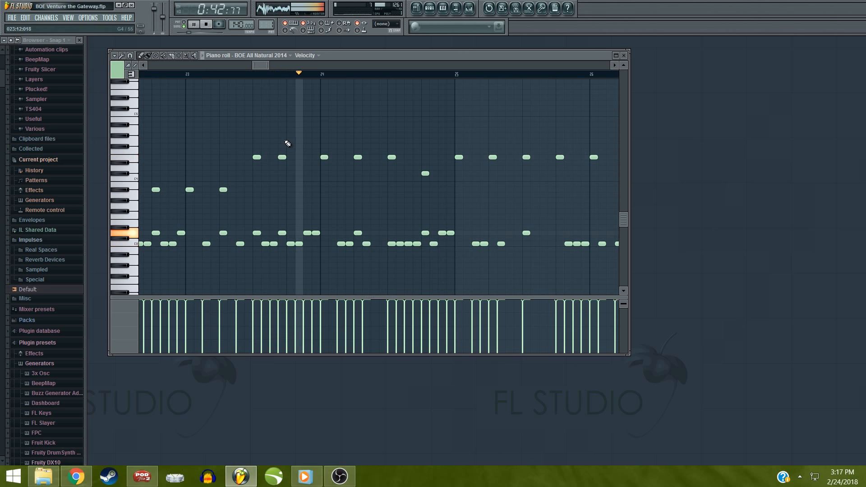
pyautogui.press('space')
pyautogui.press('space')
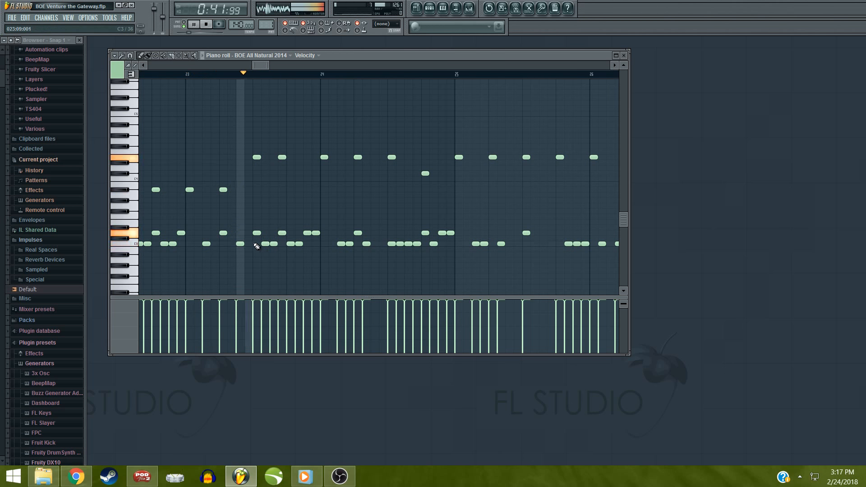
pyautogui.press('space')
# Add a one-step C3 note on step 8 of bar 23 and listen from bar 23 and from within bar 22
pyautogui.click(247, 244)
pyautogui.press('space')
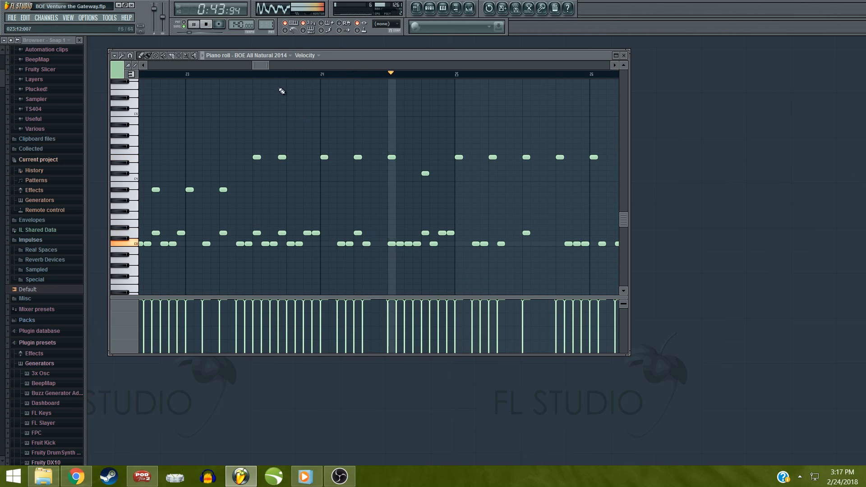
pyautogui.moveTo(260, 66); pyautogui.dragTo(258, 66)
pyautogui.click(160, 74)
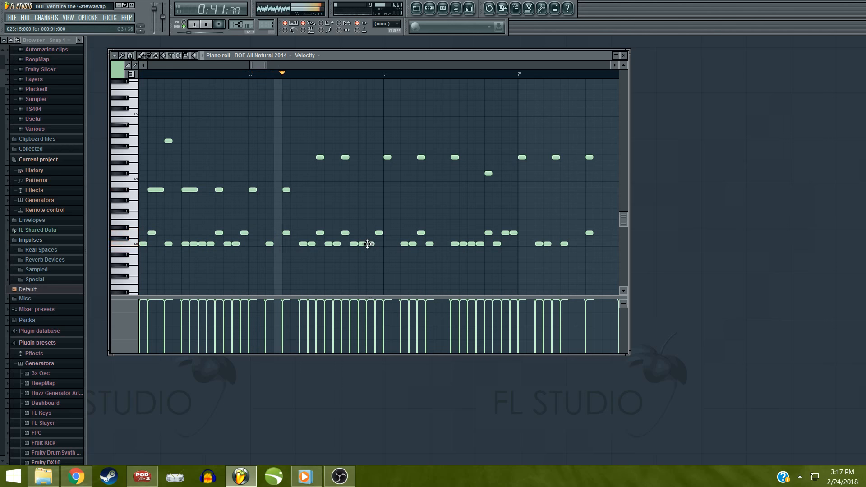
# In bar 23, place a D3 note on step 15, replace the D3 note on step 16 with C3 and play the passage
pyautogui.click(370, 243)
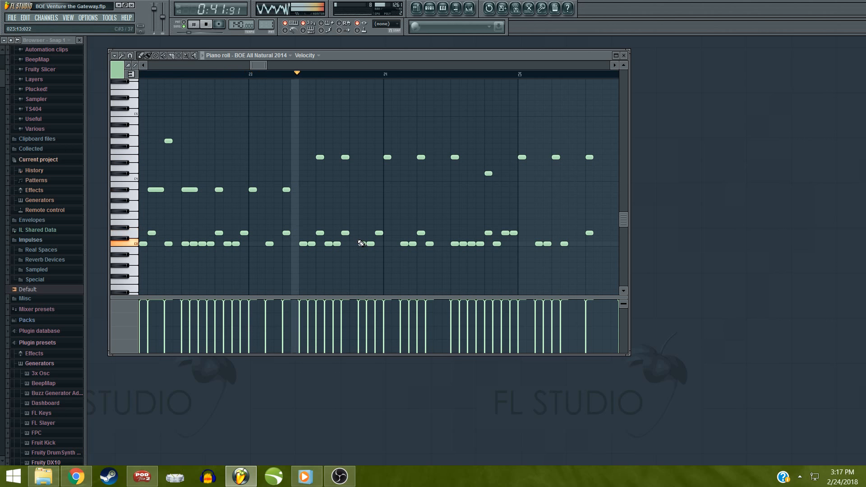
pyautogui.press('space')
pyautogui.rightClick(372, 244)
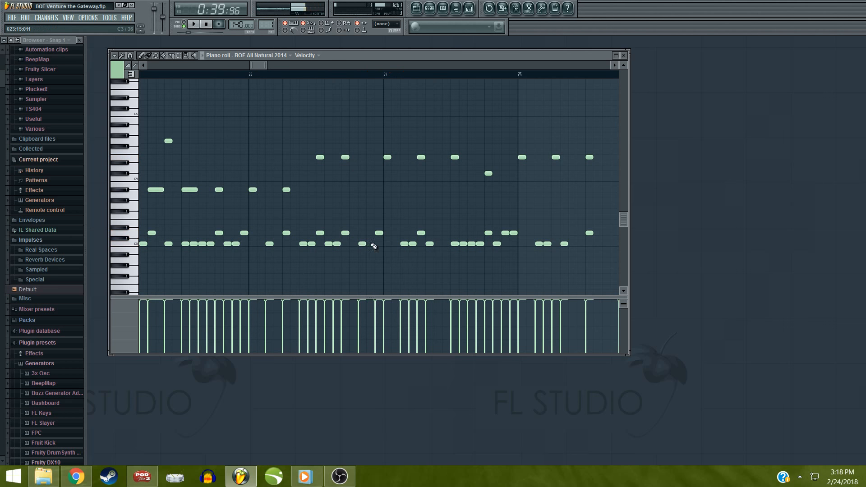
pyautogui.click(371, 233)
pyautogui.click(379, 244)
pyautogui.rightClick(379, 233)
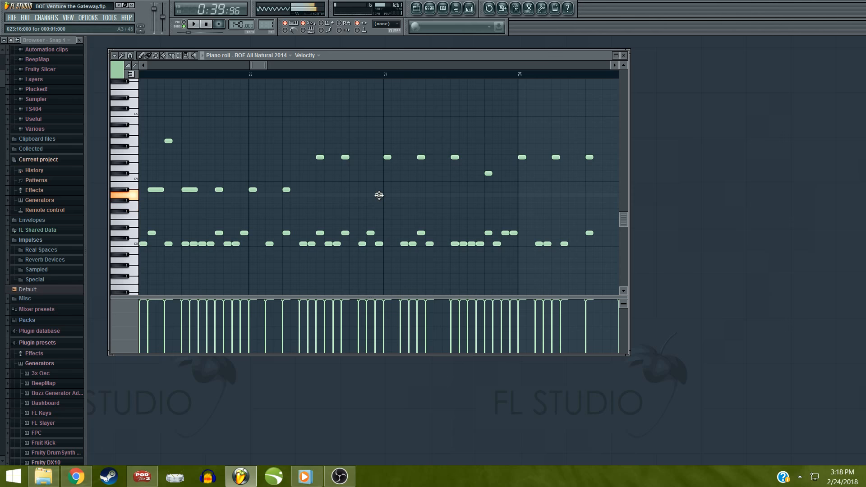
pyautogui.press('space')
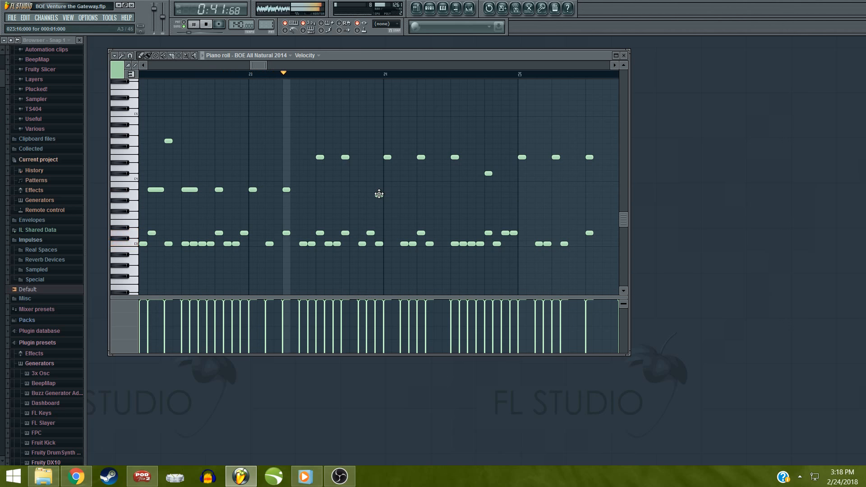
# Try an A3 note on step 16 of bar 23, delete the E4 note on step 1 of bar 24 and audition the passage
pyautogui.click(379, 194)
pyautogui.press('space')
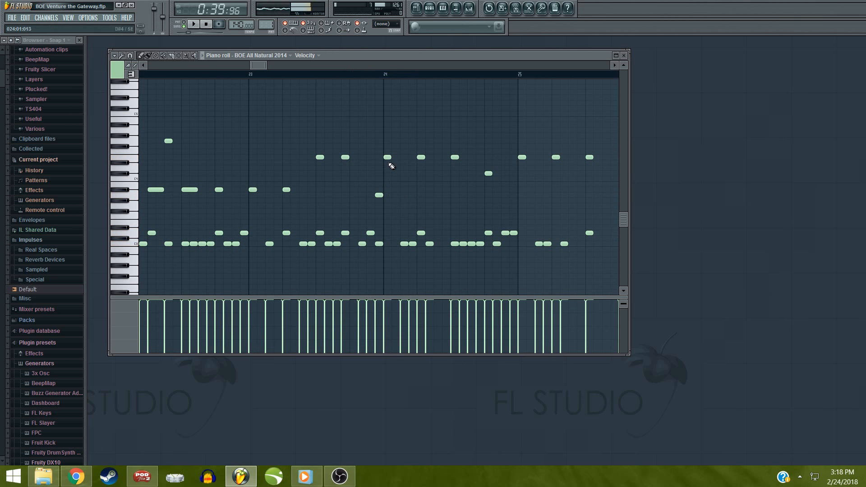
pyautogui.rightClick(387, 157)
pyautogui.press('space')
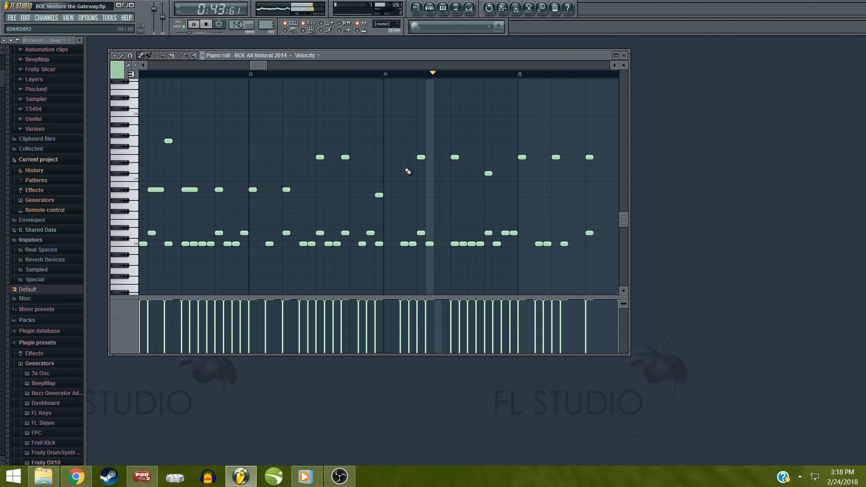
pyautogui.press('space')
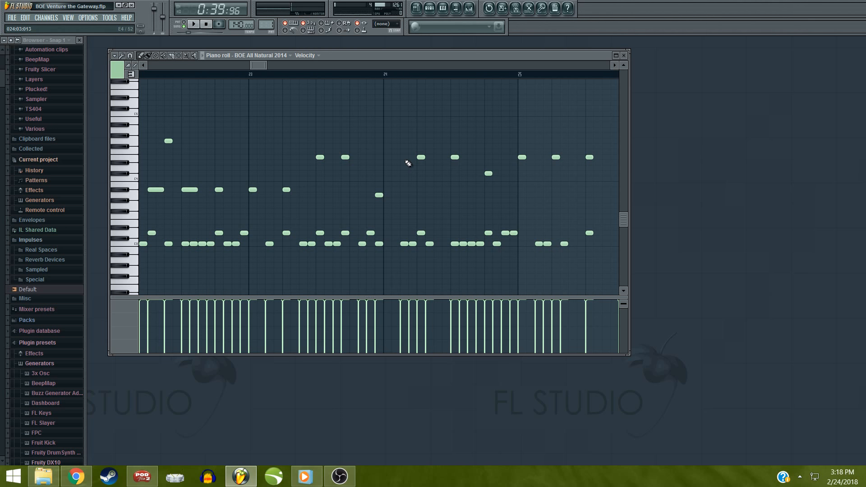
pyautogui.press('space')
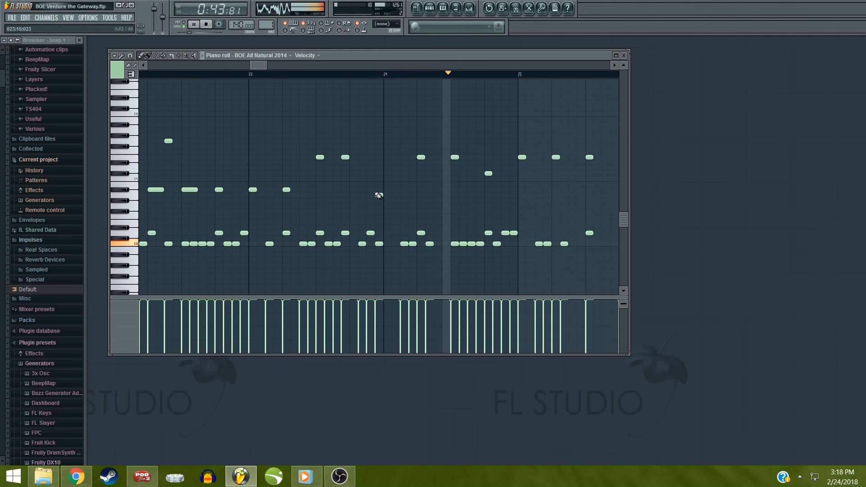
pyautogui.press('space')
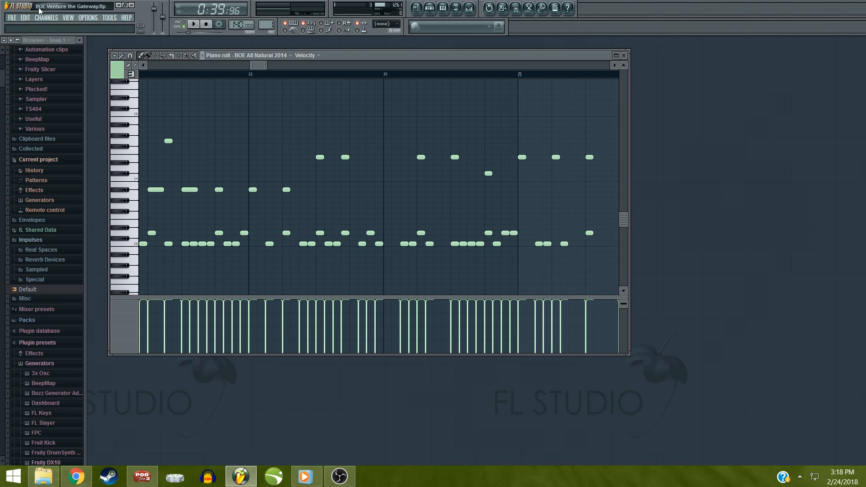
# Listen to the song from the start, and play it again from bar 17 while following the drum notes up to bar 25
pyautogui.click(210, 26)
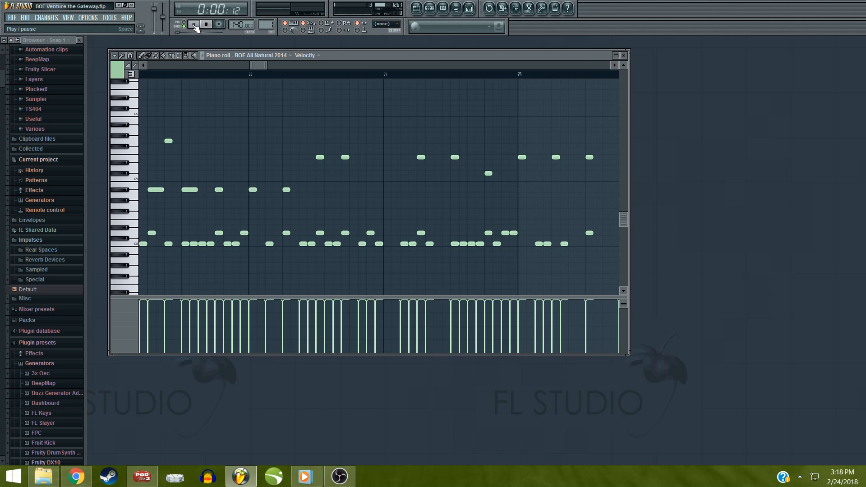
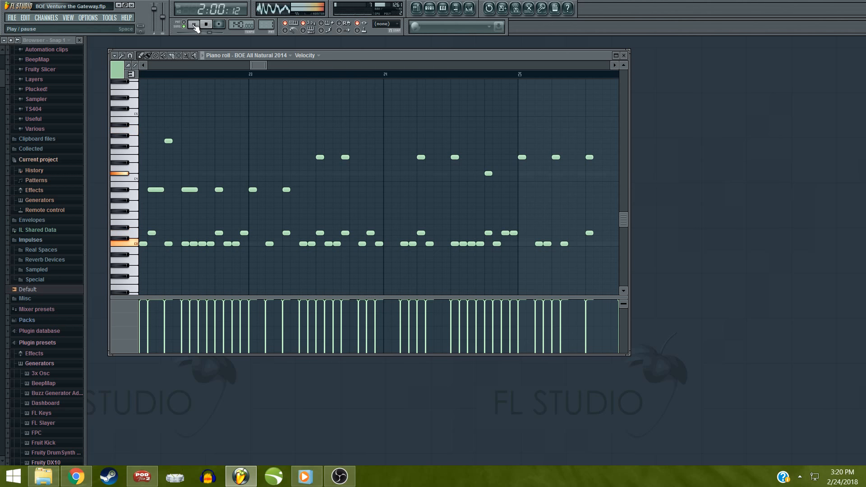
pyautogui.click(194, 26)
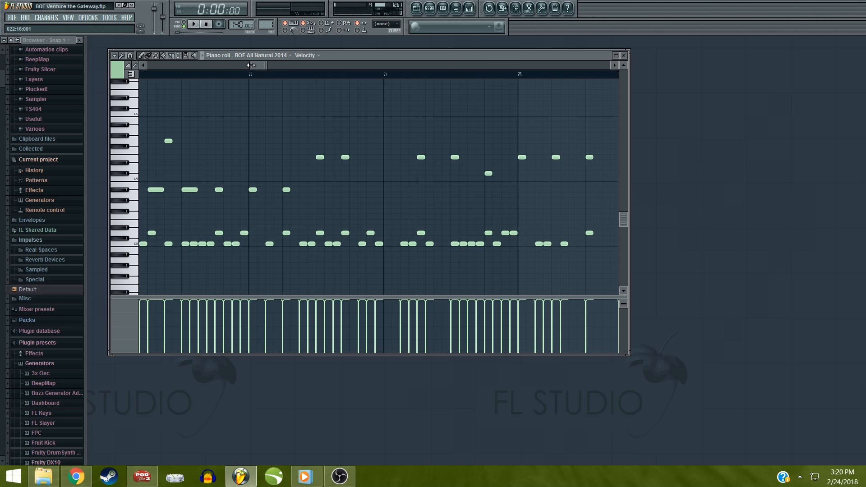
pyautogui.moveTo(251, 65); pyautogui.dragTo(190, 69)
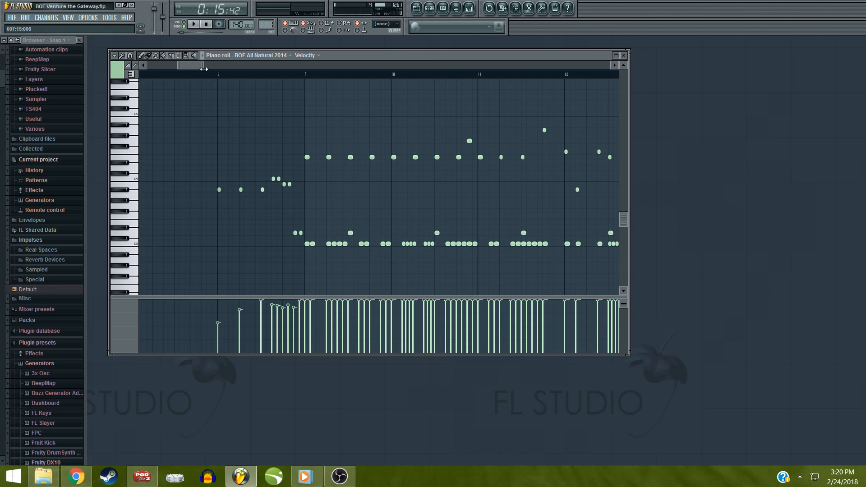
pyautogui.moveTo(195, 67); pyautogui.dragTo(251, 92)
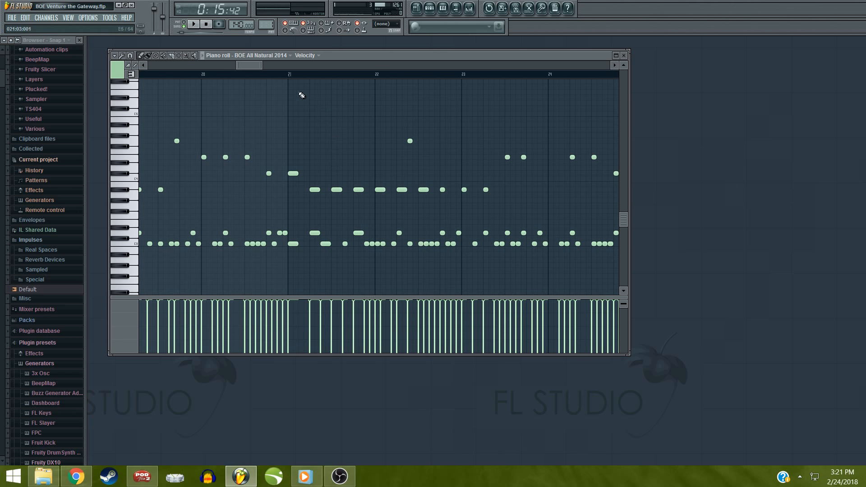
pyautogui.moveTo(236, 66)
pyautogui.mouseDown()
pyautogui.moveTo(251, 64)
pyautogui.moveTo(241, 67)
pyautogui.mouseUp()
pyautogui.click(397, 73)
pyautogui.press('space')
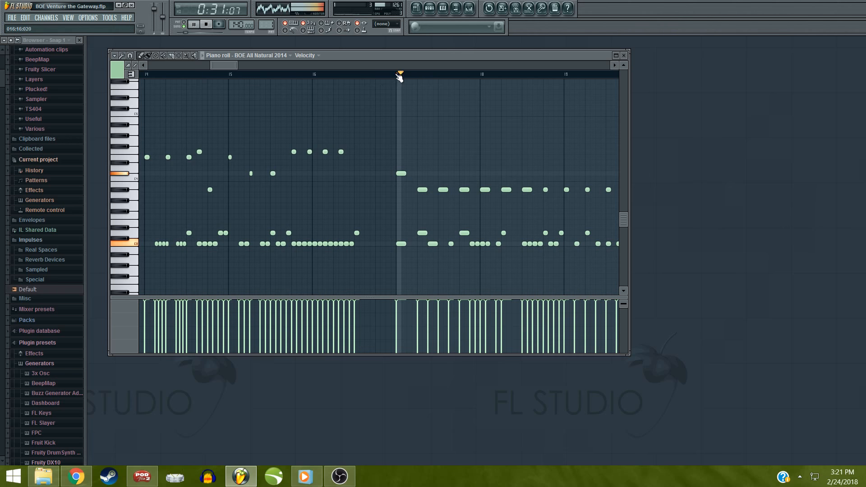
pyautogui.moveTo(221, 63); pyautogui.dragTo(242, 72)
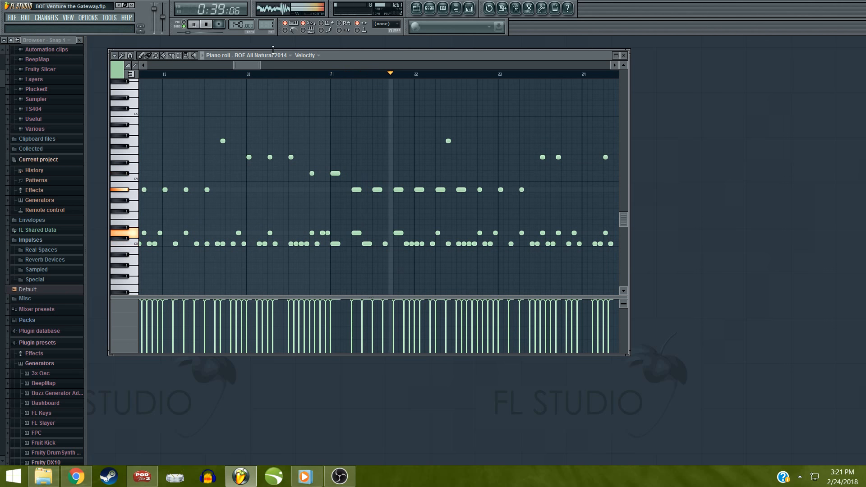
pyautogui.moveTo(247, 66)
pyautogui.mouseDown()
pyautogui.moveTo(276, 67)
pyautogui.moveTo(260, 65)
pyautogui.mouseUp()
pyautogui.press('space')
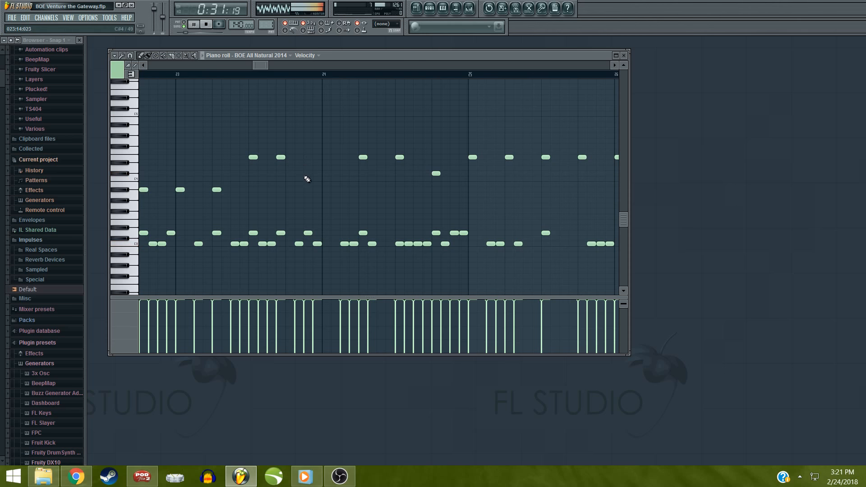
# Add a one-step G4 note on step 16 of bar 23 and play from near the end of bar 22
pyautogui.moveTo(305, 185); pyautogui.dragTo(317, 141)
pyautogui.moveTo(178, 68); pyautogui.dragTo(257, 67)
pyautogui.click(264, 77)
pyautogui.press('space')
pyautogui.click(272, 76)
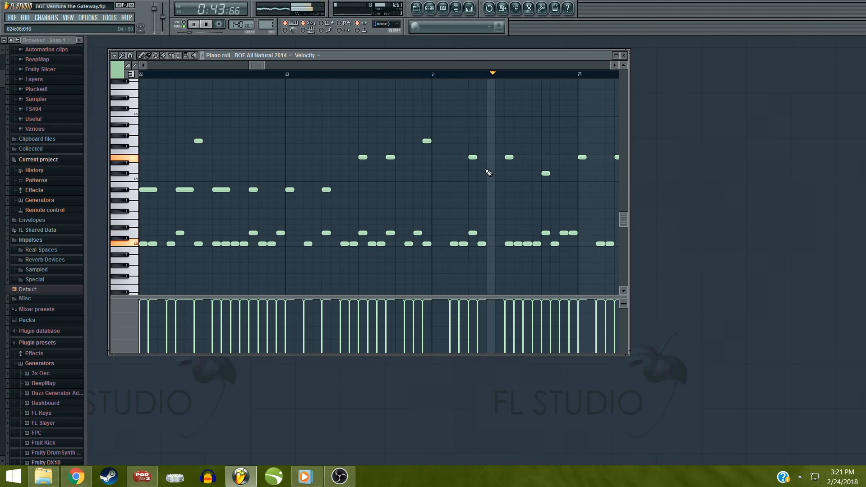
pyautogui.press('space')
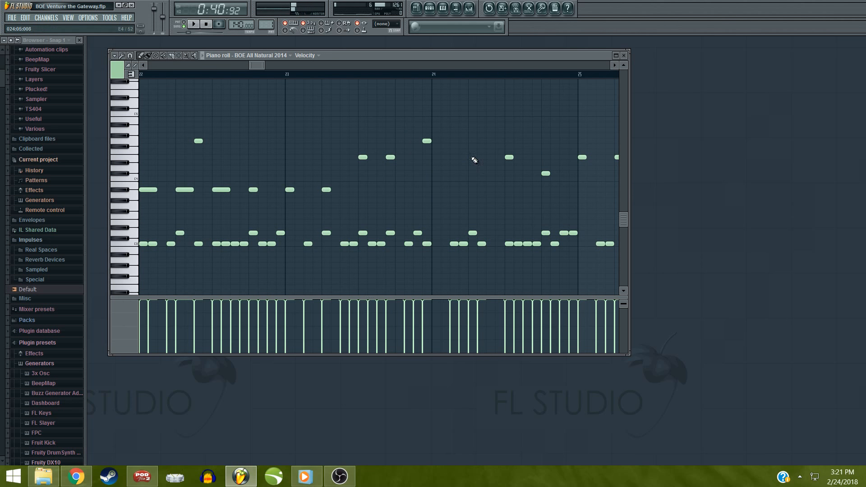
# In bar 24, replace the E4 notes on steps 5 and 9 with A#3 notes and delete the C#4 note on step 13
pyautogui.click(470, 190)
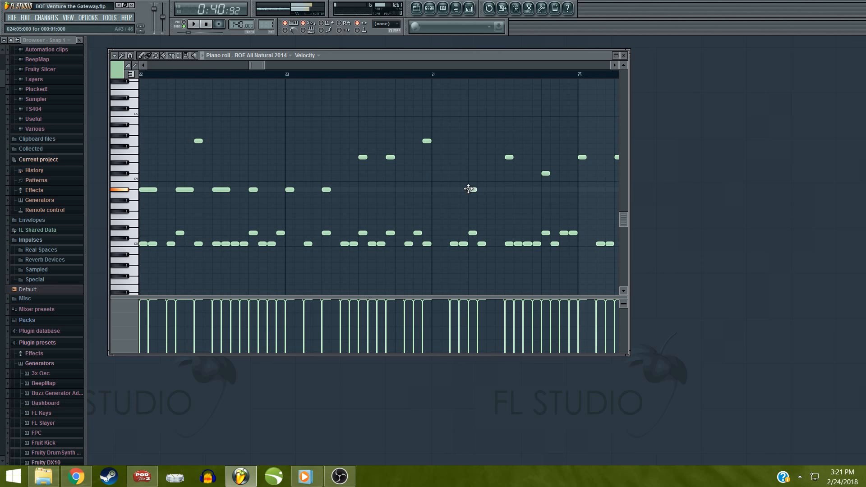
pyautogui.click(506, 189)
pyautogui.press('space')
pyautogui.rightClick(509, 158)
pyautogui.rightClick(547, 174)
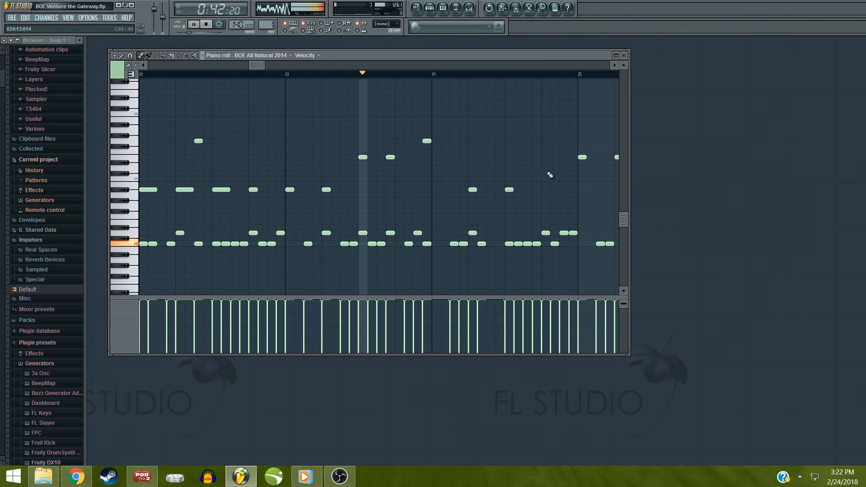
pyautogui.press('space')
# Delete the A#3 notes on steps 5 and 9 of bar 24, lower bar 23's G4 note on step 16 to C#4 and audition the result
pyautogui.moveTo(250, 67); pyautogui.dragTo(262, 66)
pyautogui.press('space')
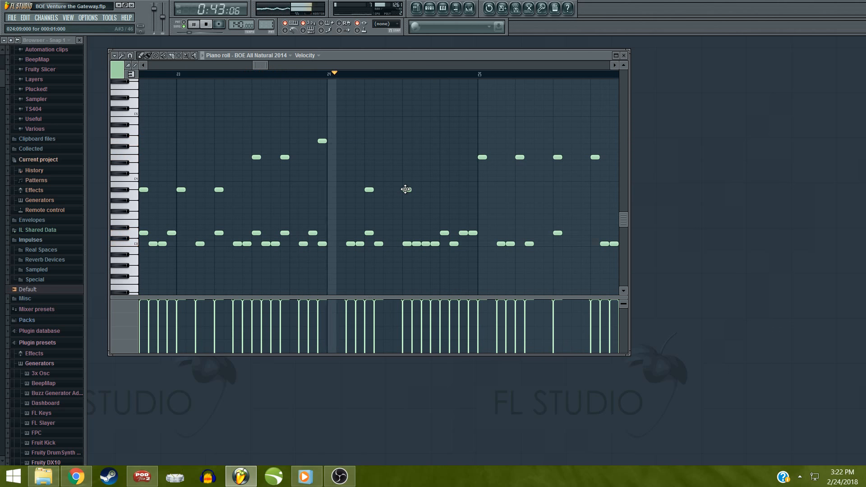
pyautogui.rightClick(405, 189)
pyautogui.press('space')
pyautogui.moveTo(321, 142); pyautogui.dragTo(318, 175)
pyautogui.press('space')
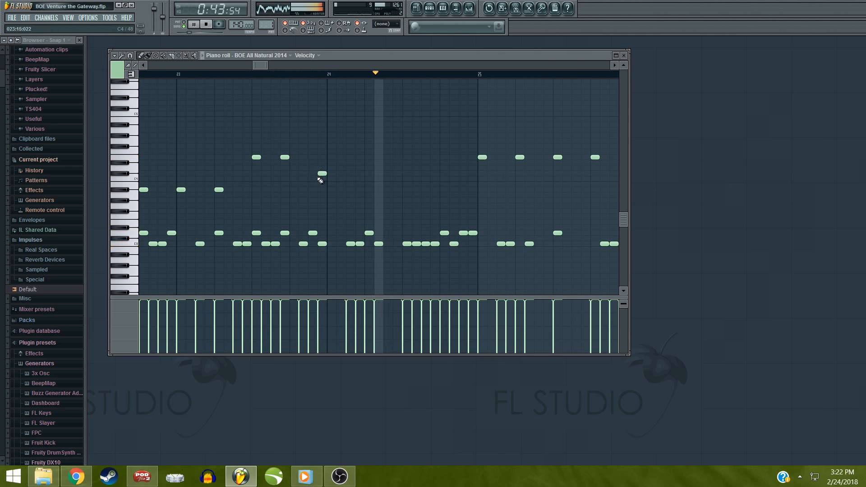
pyautogui.press('space')
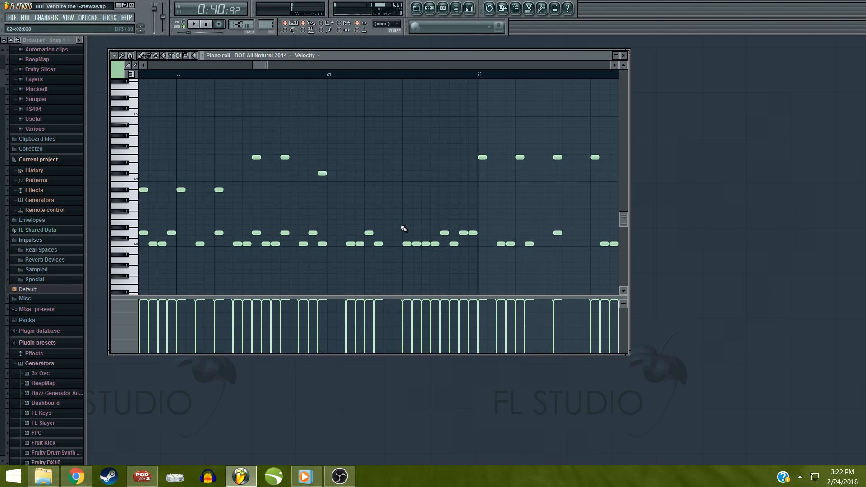
pyautogui.press('space')
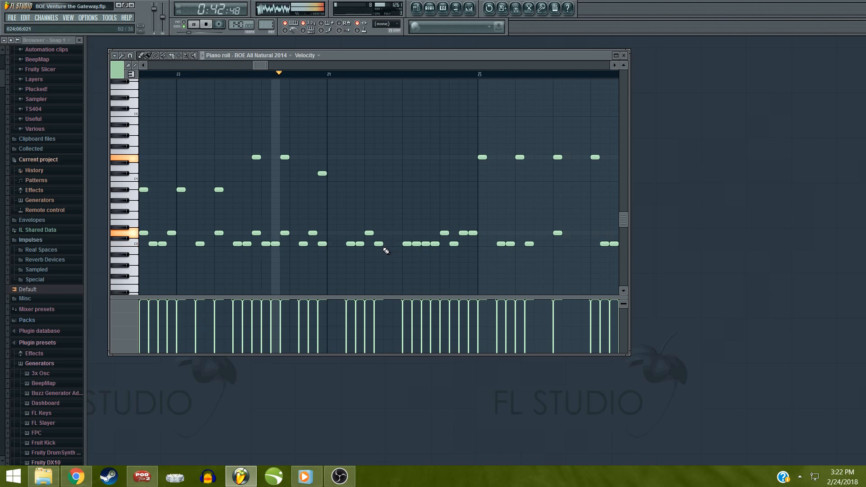
pyautogui.press('space')
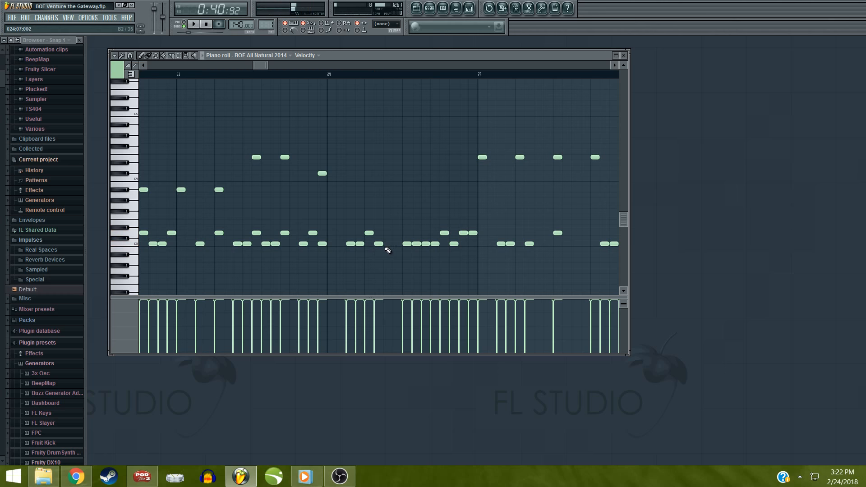
# In bar 24, put B3 and A3 in place of C3 on steps 9 and 10, change step 12 to D3 and clear steps 13 and 14
pyautogui.press('space')
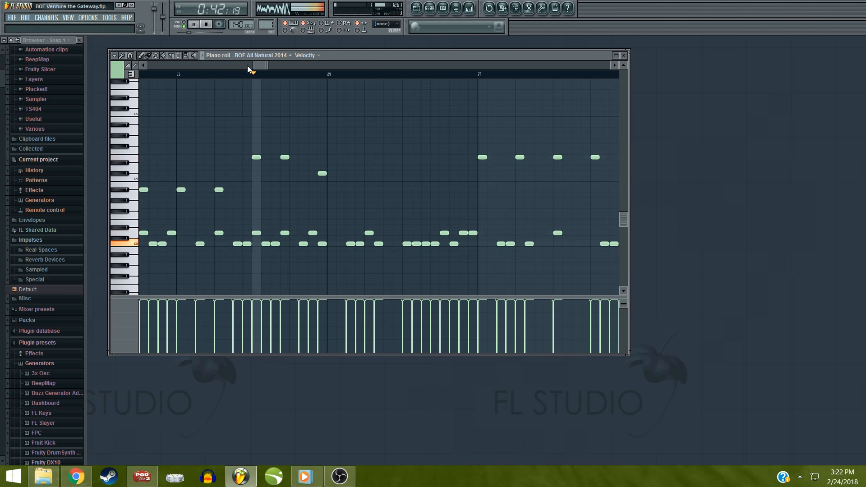
pyautogui.moveTo(254, 66); pyautogui.dragTo(265, 64)
pyautogui.press('space')
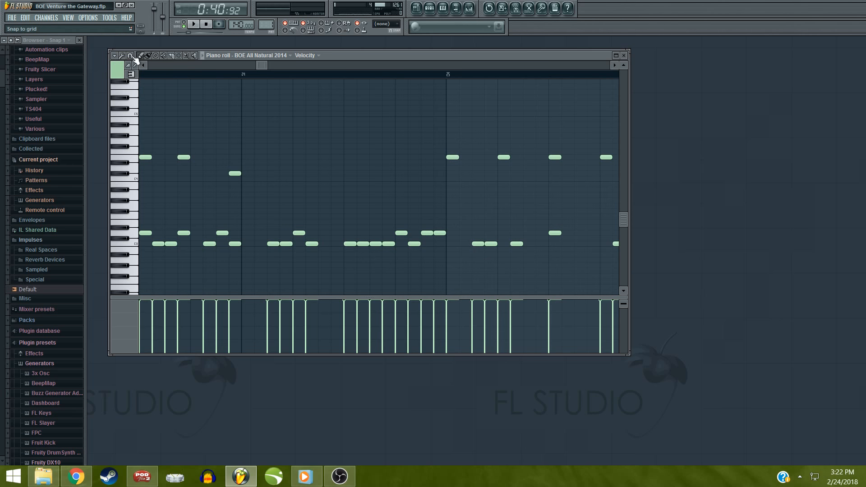
pyautogui.click(349, 184)
pyautogui.press('space')
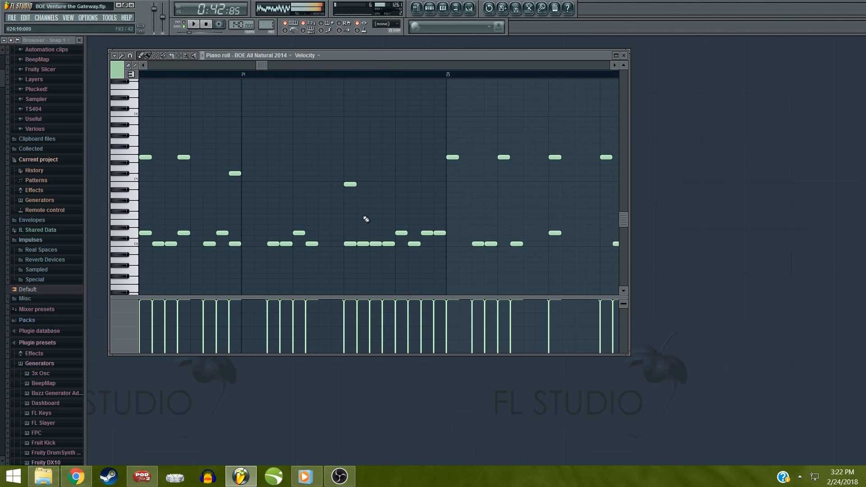
pyautogui.click(357, 190)
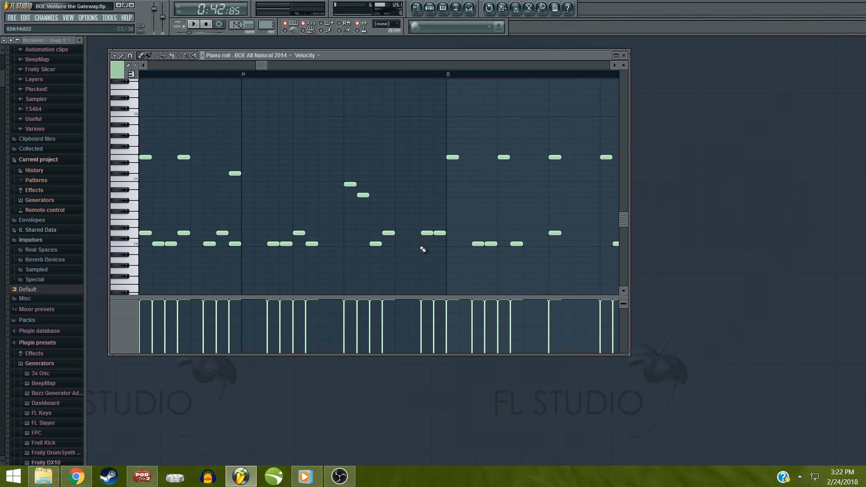
# Set the snap to 1/3 step and fill steps 13 and 14 of bar 24 with three evenly spaced C3 notes, each 16 ticks long
pyautogui.click(133, 56)
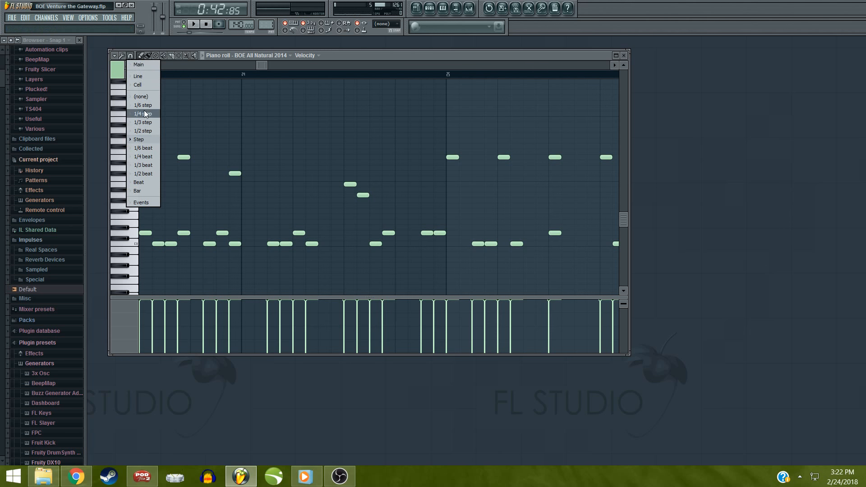
pyautogui.click(143, 118)
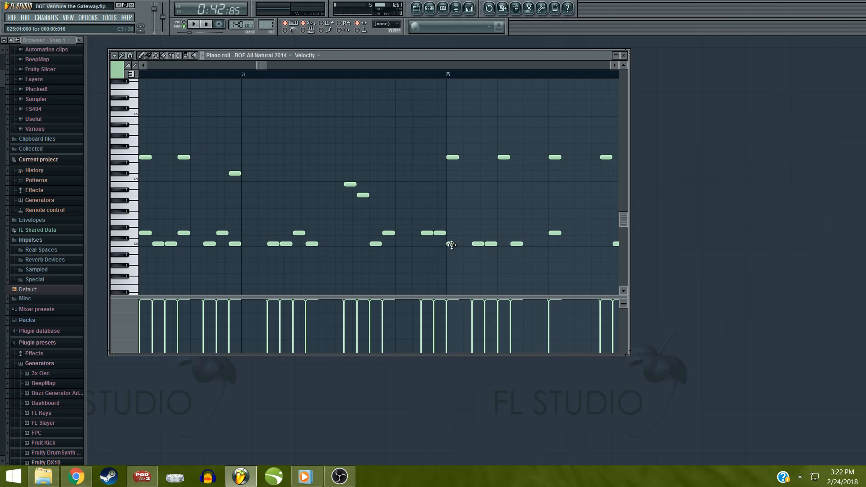
pyautogui.press('space')
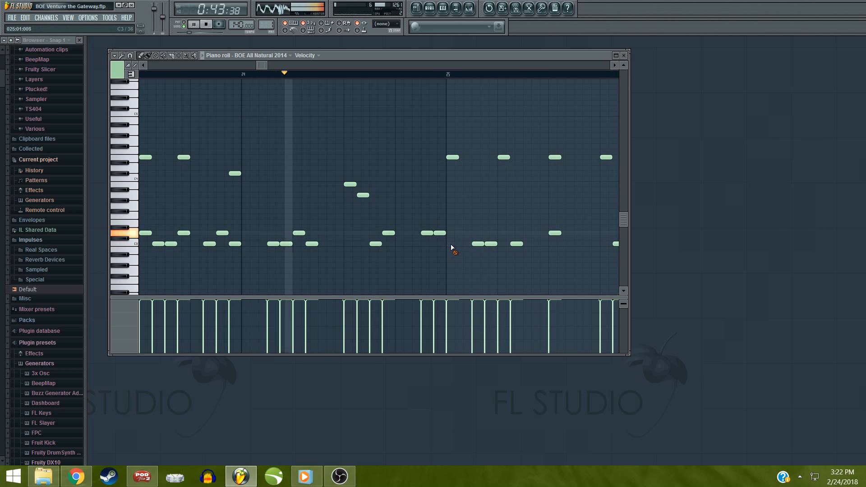
pyautogui.rightClick(450, 243)
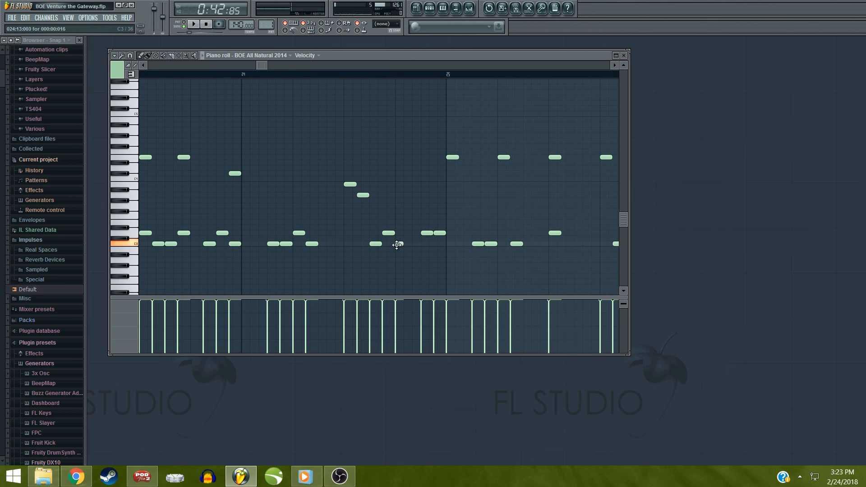
pyautogui.click(418, 244)
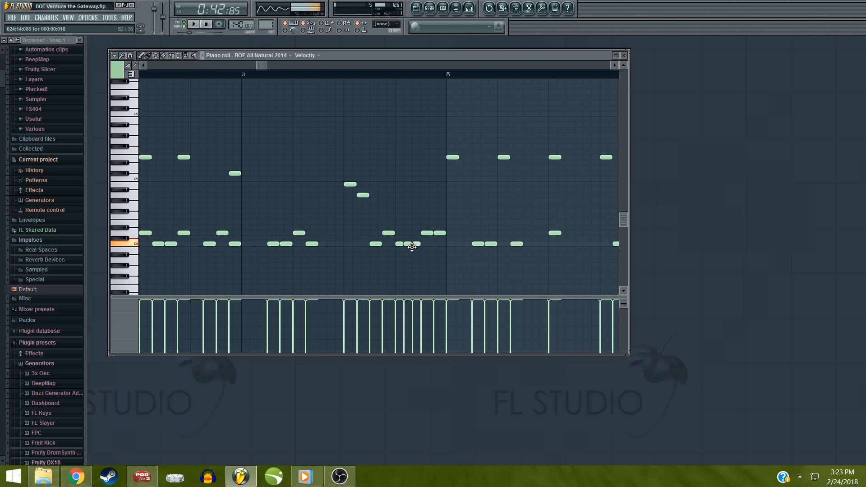
# Try a C3 note on step 1 of bar 25 while auditioning the drums from bar 24
pyautogui.press('space')
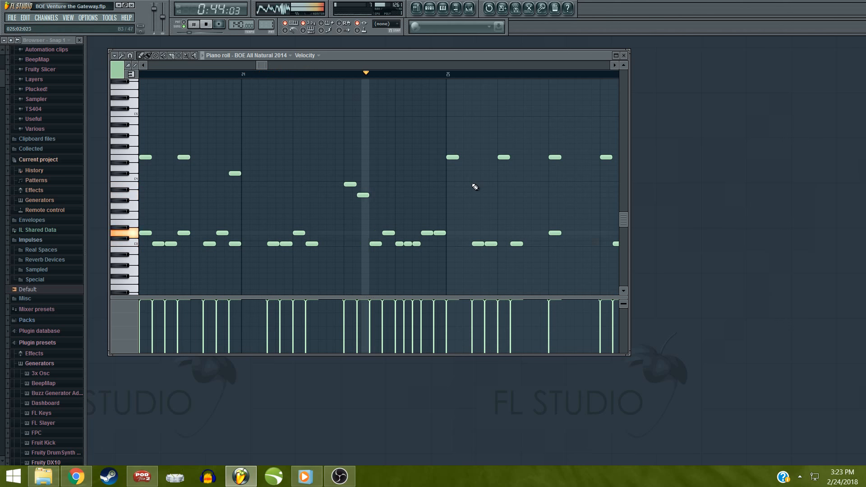
pyautogui.click(449, 244)
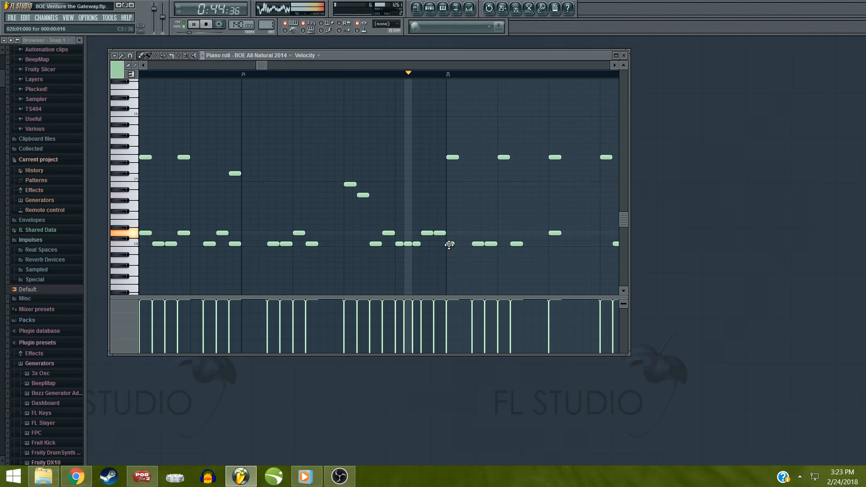
pyautogui.rightClick(449, 244)
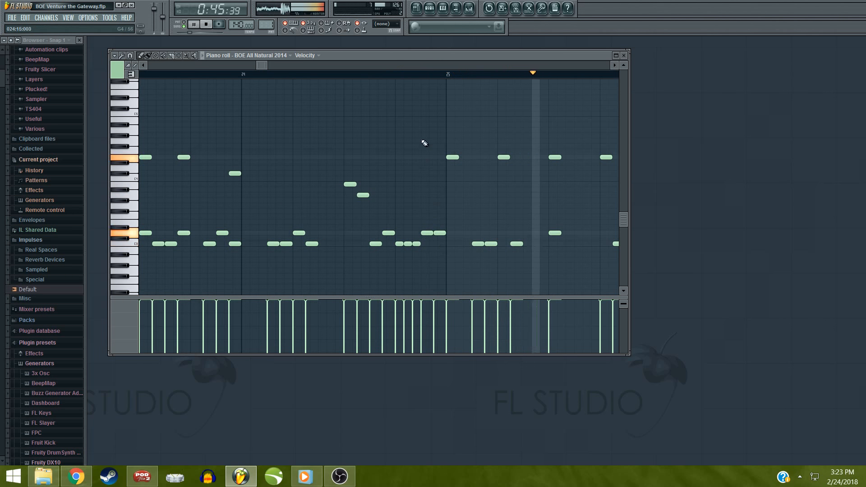
pyautogui.press('space')
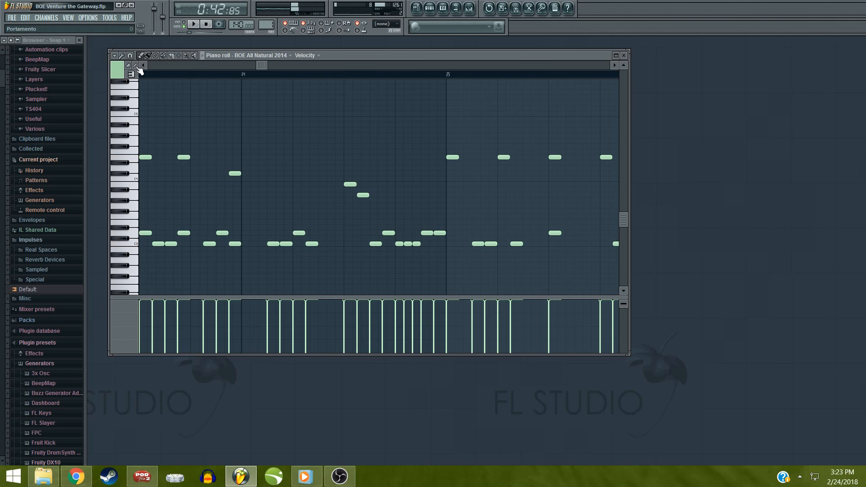
# Set the snap to step, add an A#3 note on step 5 and a C3 note on step 8 of bar 24, and audition the result
pyautogui.click(130, 56)
pyautogui.click(151, 140)
pyautogui.moveTo(293, 200); pyautogui.dragTo(288, 190)
pyautogui.press('space')
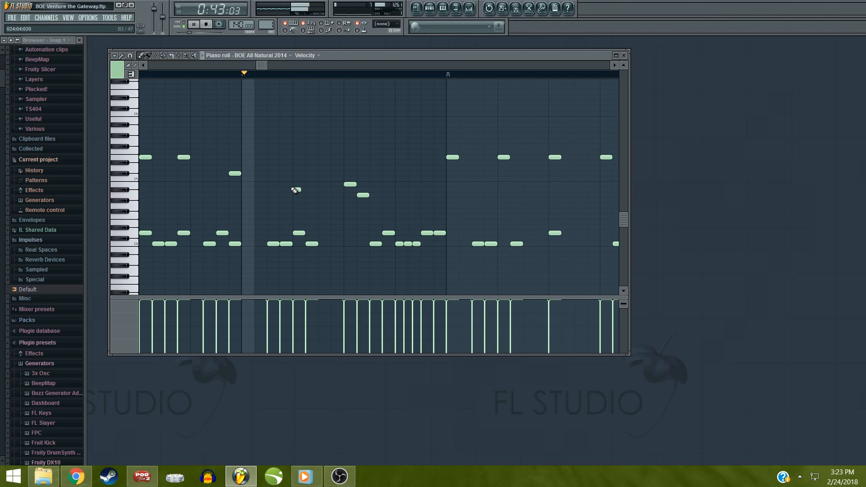
pyautogui.rightClick(296, 190)
pyautogui.press('space')
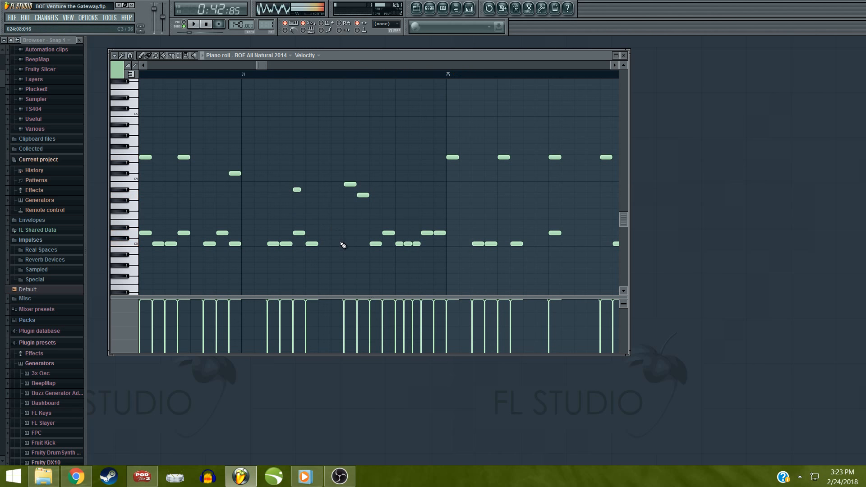
pyautogui.click(331, 244)
pyautogui.press('space')
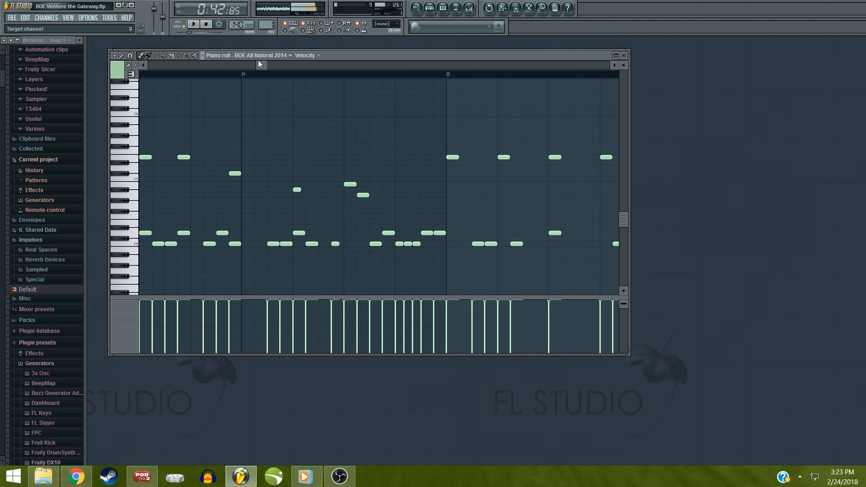
pyautogui.press('space')
# Set the playback position to the start of bar 23 and audition the drums into bar 25
pyautogui.moveTo(257, 65); pyautogui.dragTo(251, 67)
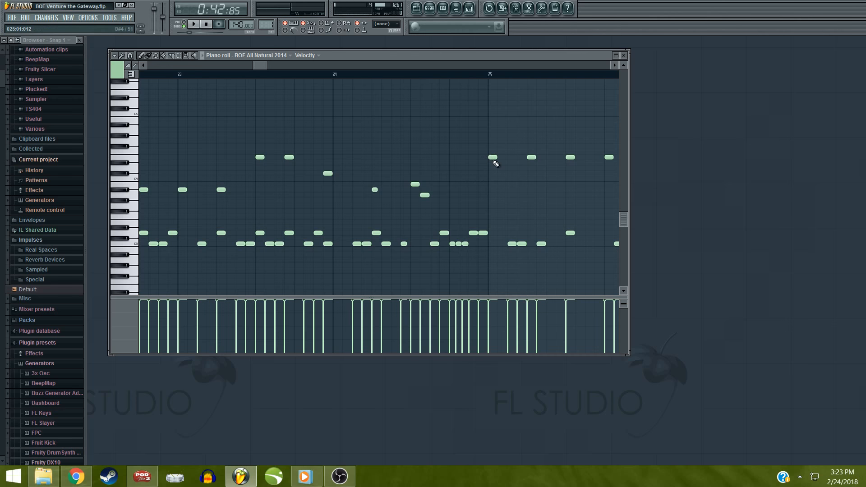
pyautogui.press('space')
pyautogui.press('space')
pyautogui.press('space')
pyautogui.click(182, 75)
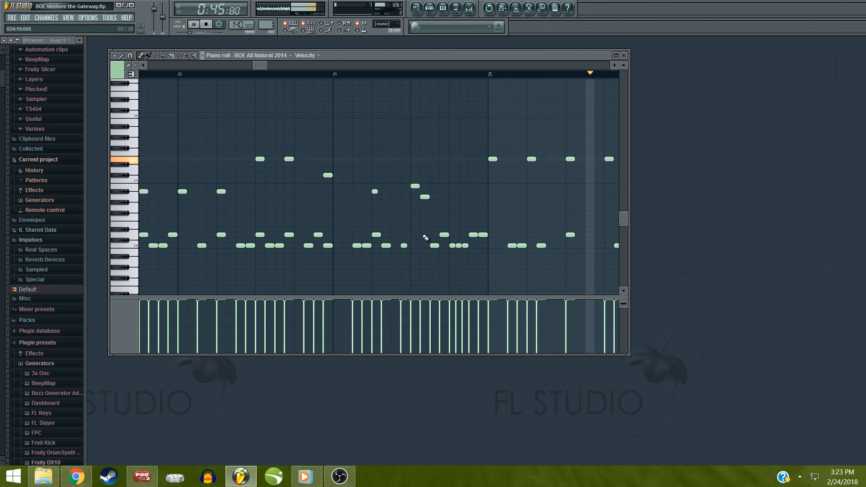
pyautogui.press('space')
pyautogui.press('space')
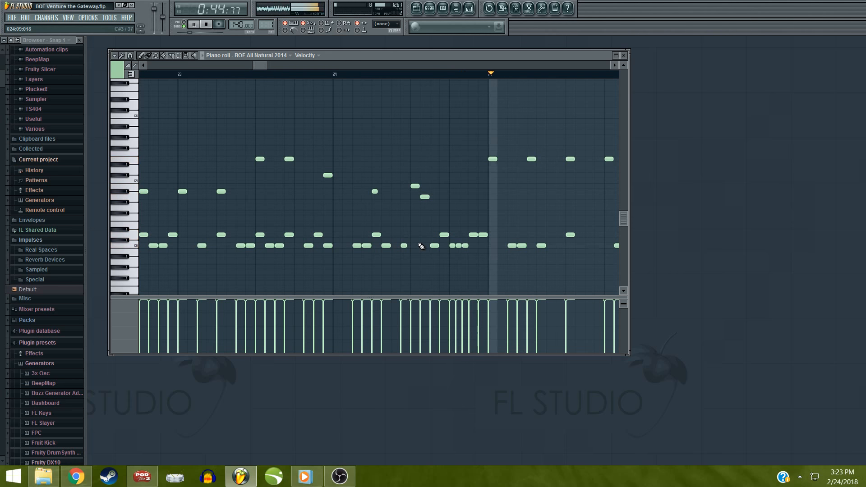
# In bar 24, replace the C3 note on step 6 with a 16-tick C3 note on step 7 and audition it
pyautogui.click(390, 246)
pyautogui.press('space')
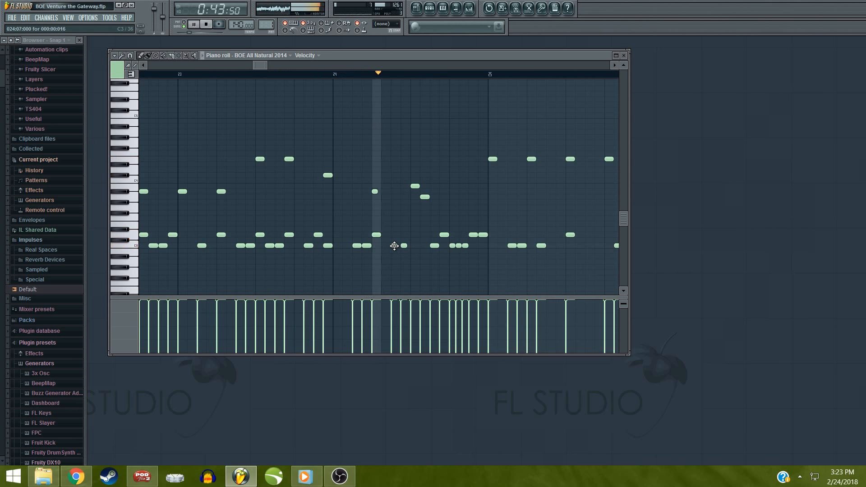
pyautogui.press('space')
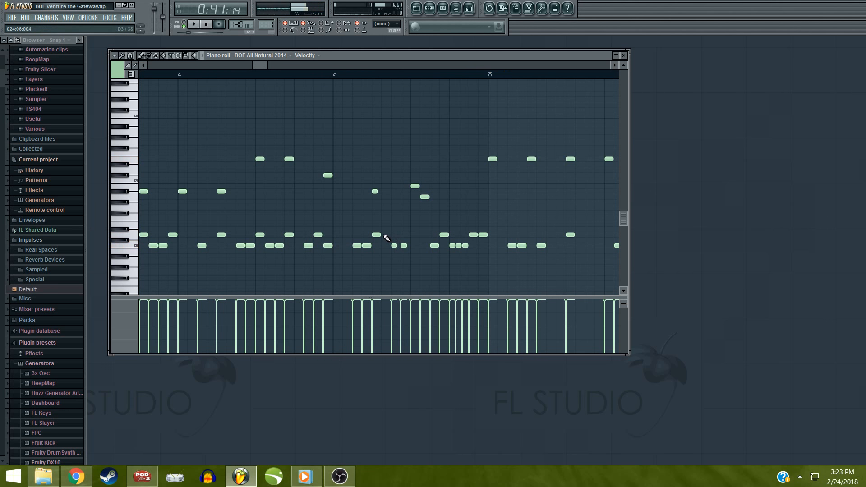
# Try a D3 note on step 6 of bar 24, remove it and audition the bars from 23 on
pyautogui.click(384, 234)
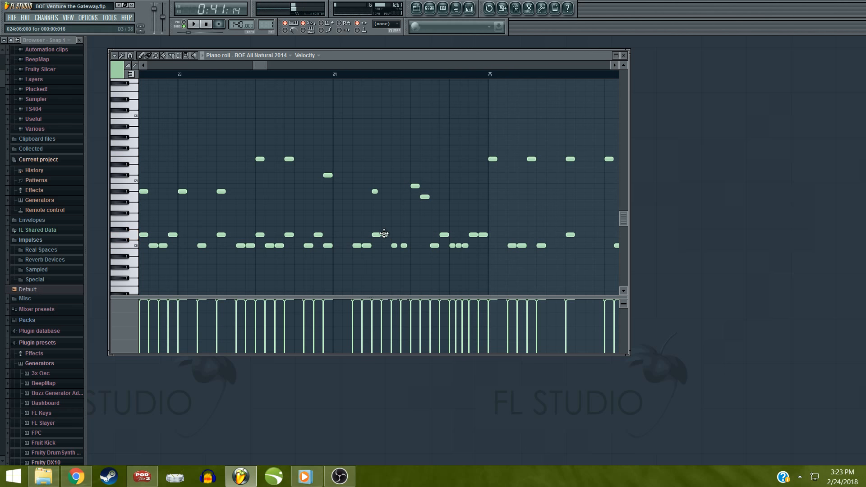
pyautogui.press('space')
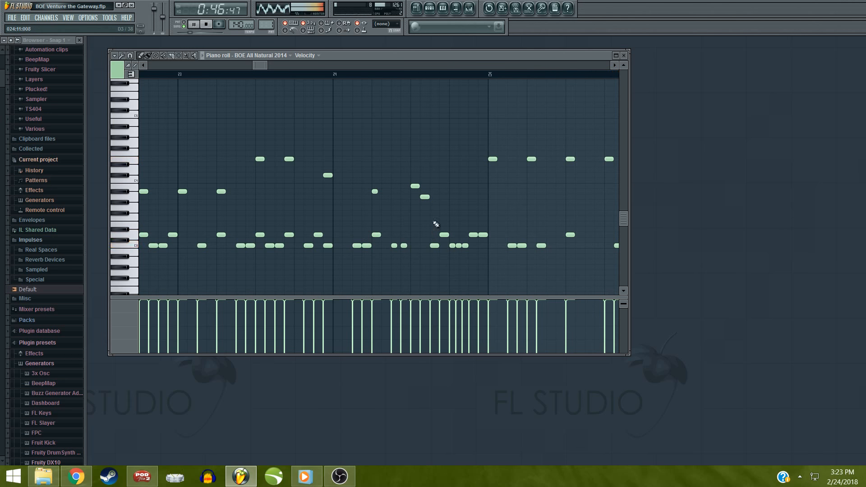
pyautogui.press('space')
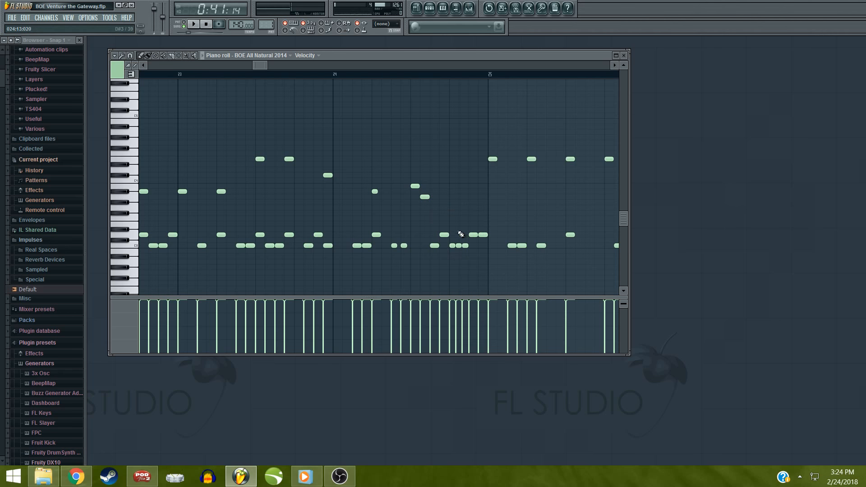
# Try a C3 note on step 13 of bar 25 and audition from the start of that bar
pyautogui.moveTo(261, 66); pyautogui.dragTo(270, 68)
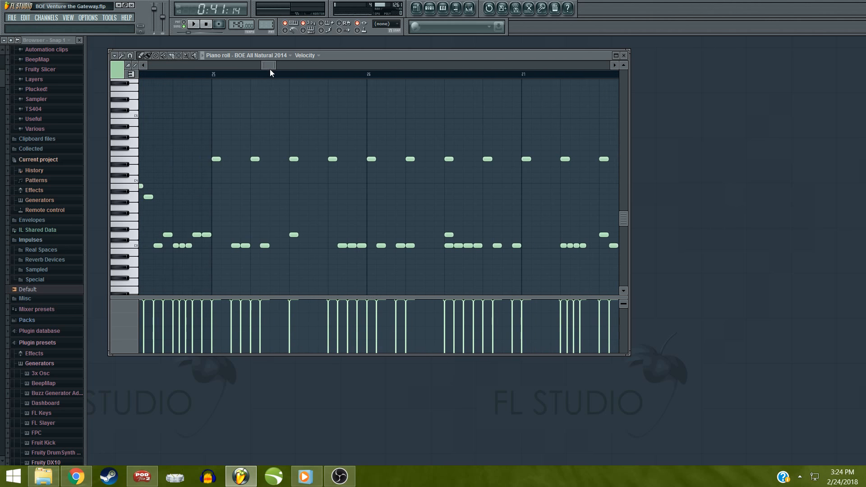
pyautogui.press('space')
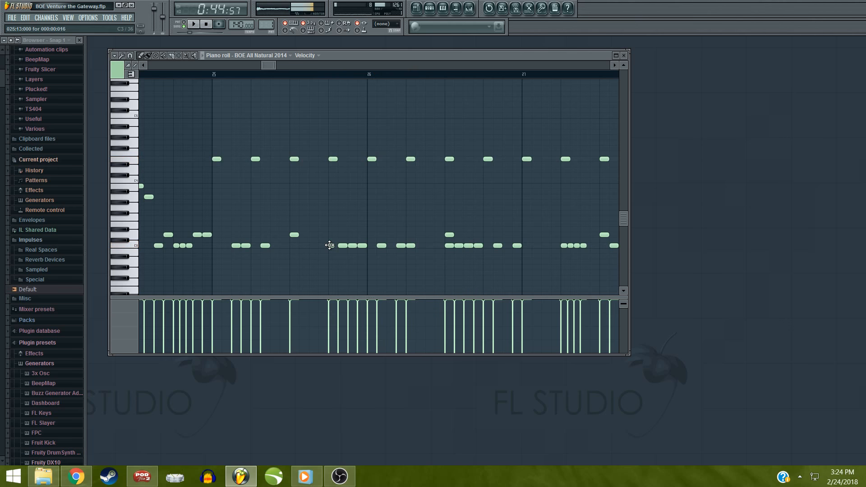
pyautogui.moveTo(265, 66); pyautogui.dragTo(272, 66)
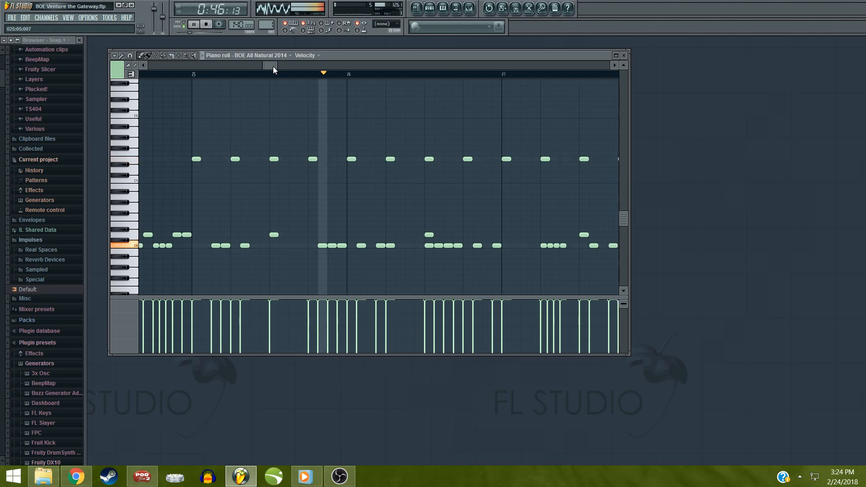
# In bar 26, add a C3 note on step 8, delete the C3 notes on steps 9 and 10, and audition from bar 25
pyautogui.press('space')
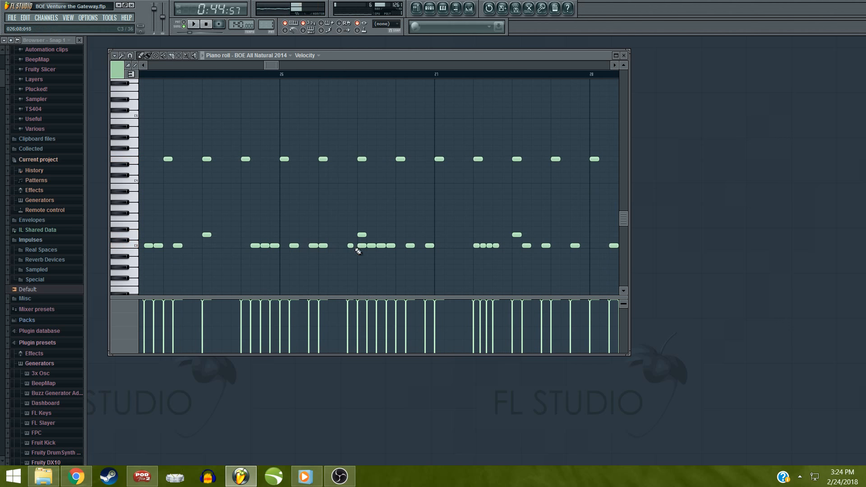
pyautogui.press('space')
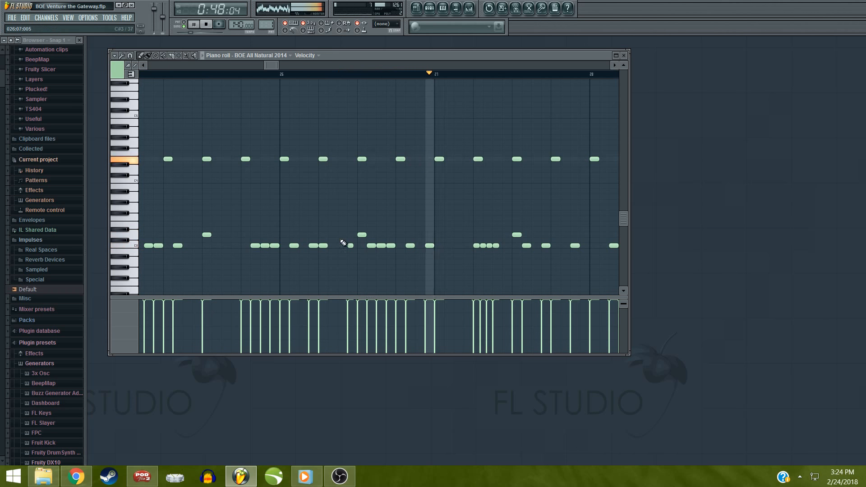
pyautogui.press('space')
pyautogui.press('space')
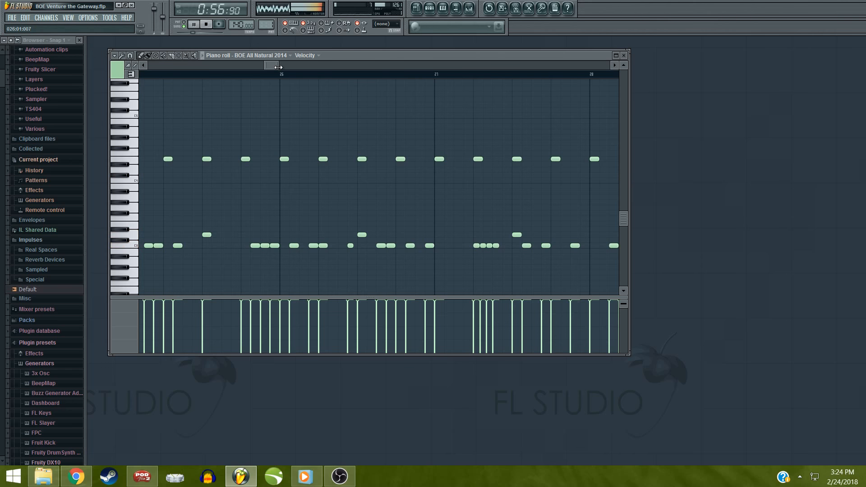
pyautogui.moveTo(279, 65); pyautogui.dragTo(266, 66)
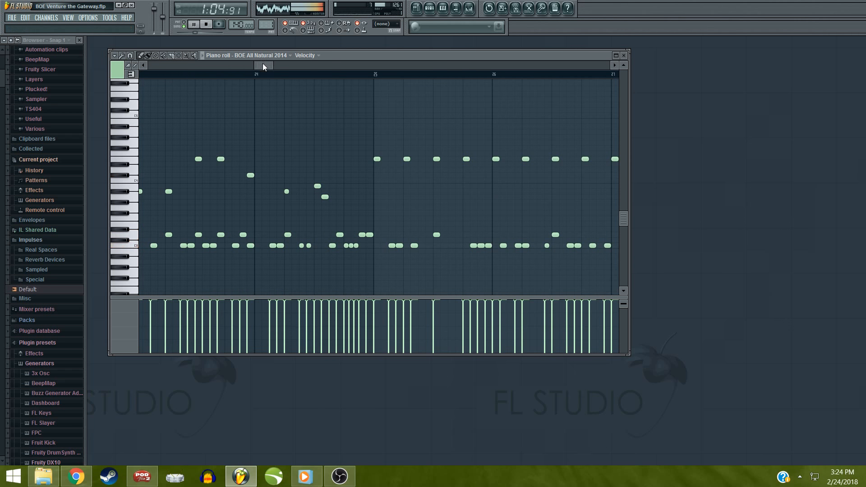
# Replace the C3 note on step 15 of bar 38 with a D3 and an E4 note and audition from the start of that bar
pyautogui.moveTo(262, 63); pyautogui.dragTo(329, 76)
pyautogui.press('space')
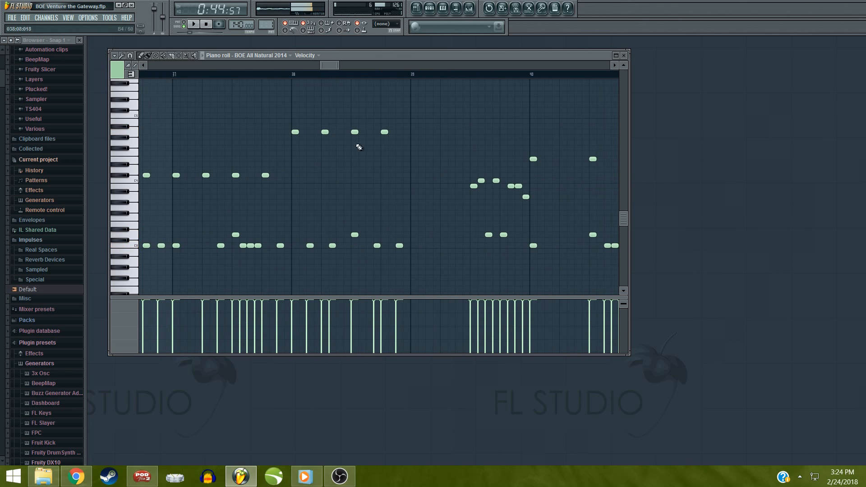
pyautogui.click(397, 235)
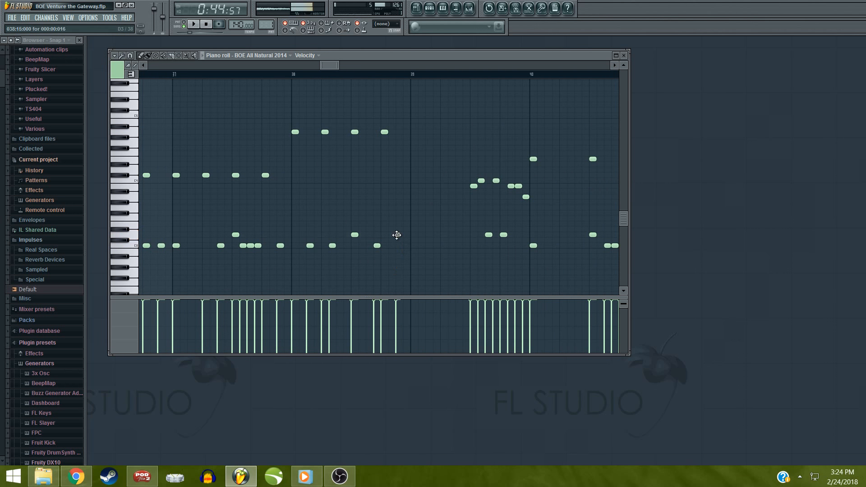
pyautogui.click(131, 56)
pyautogui.click(147, 142)
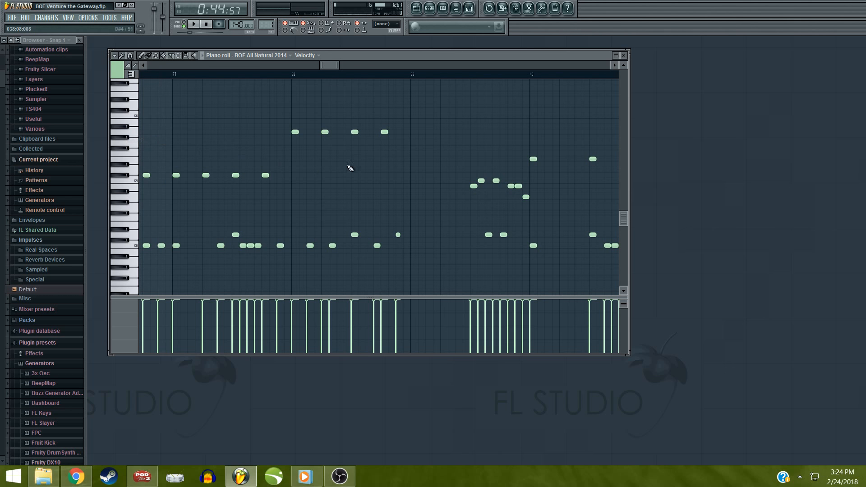
pyautogui.click(396, 176)
pyautogui.click(397, 158)
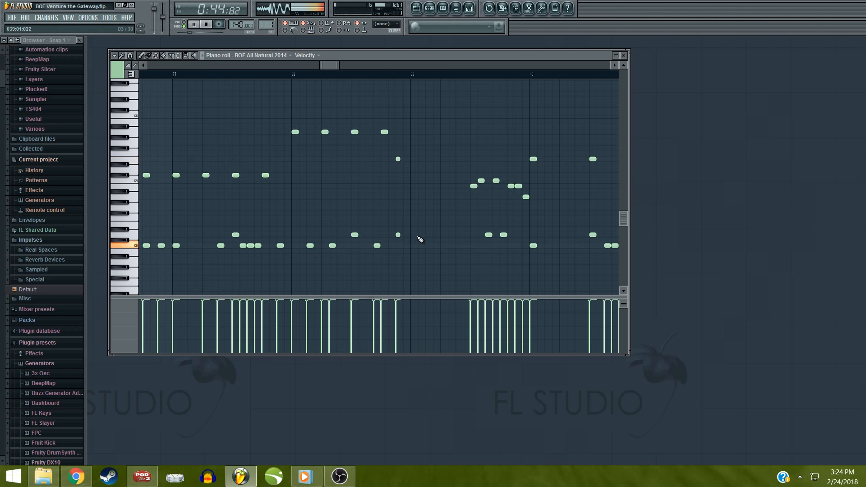
pyautogui.click(292, 81)
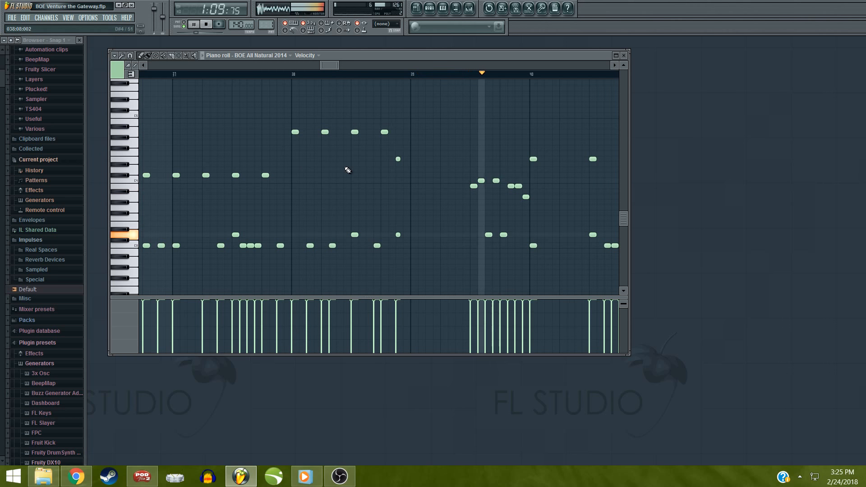
pyautogui.press('space')
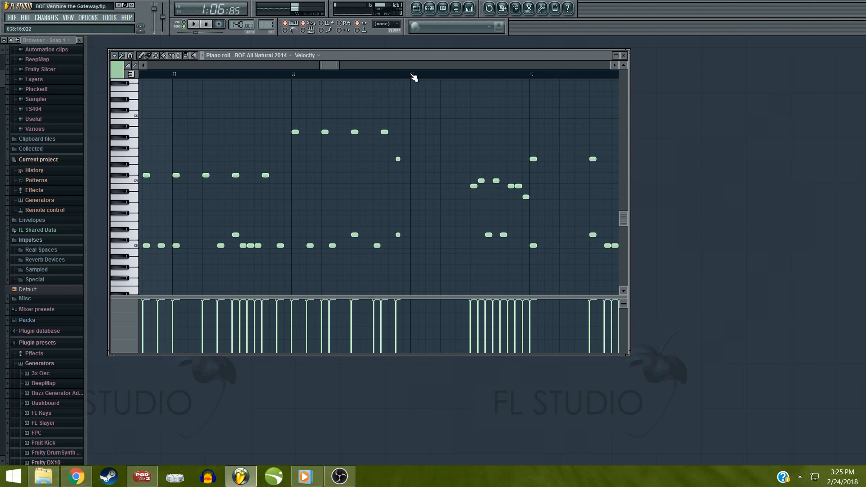
# In bar 39, replace the D3 on step 13 and B3 on step 14 with three evenly spaced C3 notes at 1/3 step snap and audition them
pyautogui.moveTo(322, 68); pyautogui.dragTo(339, 67)
pyautogui.press('space')
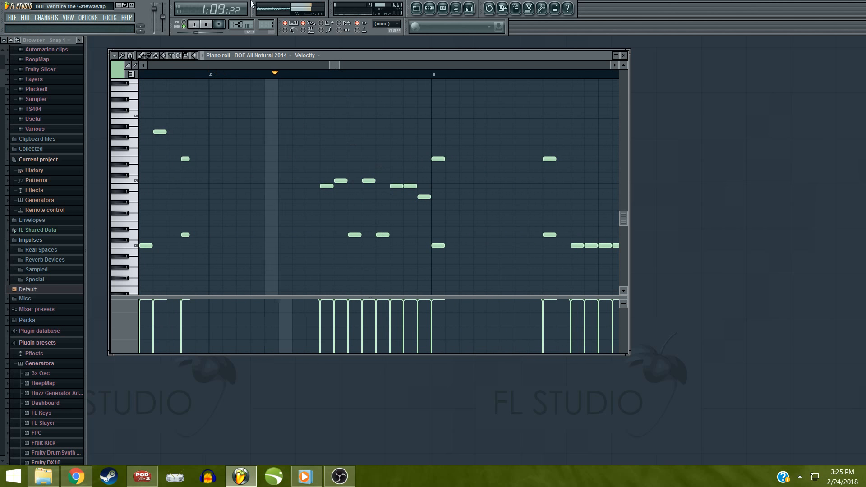
pyautogui.press('space')
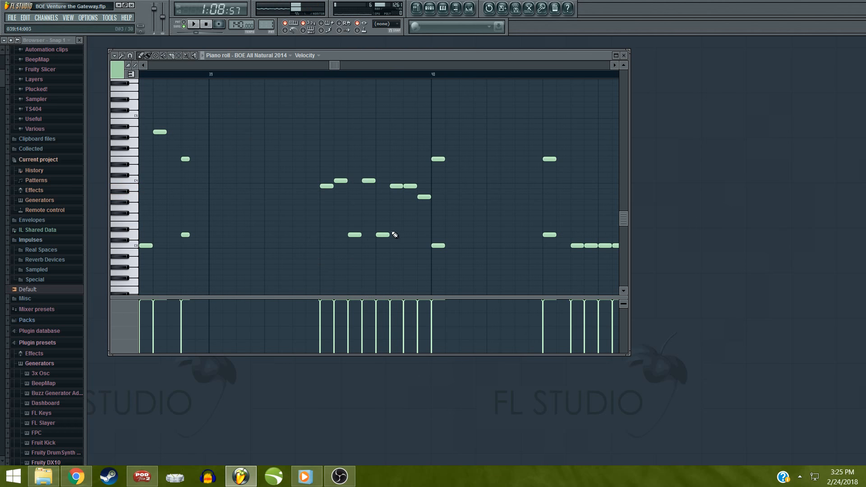
pyautogui.click(381, 245)
pyautogui.click(130, 55)
pyautogui.click(147, 124)
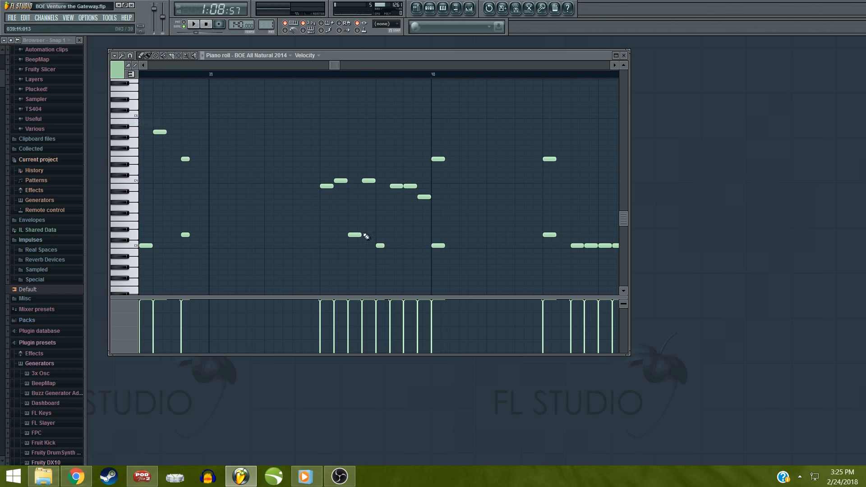
pyautogui.click(390, 246)
pyautogui.click(395, 245)
pyautogui.rightClick(396, 185)
pyautogui.press('space')
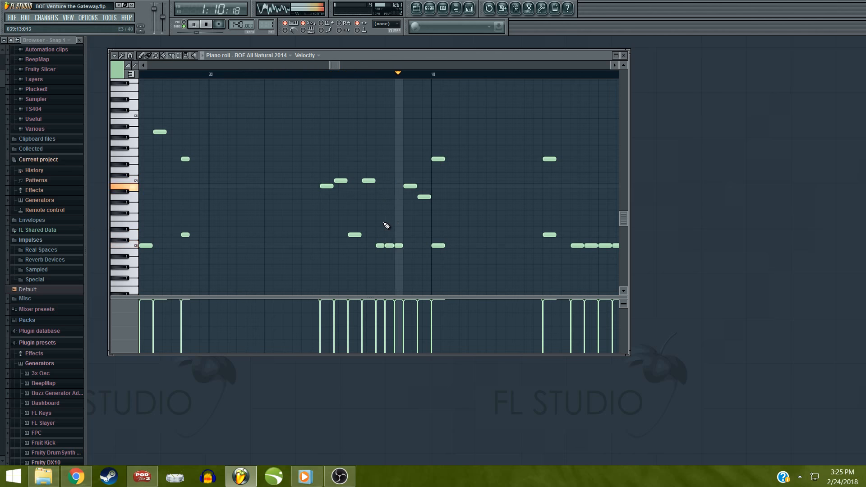
pyautogui.press('space')
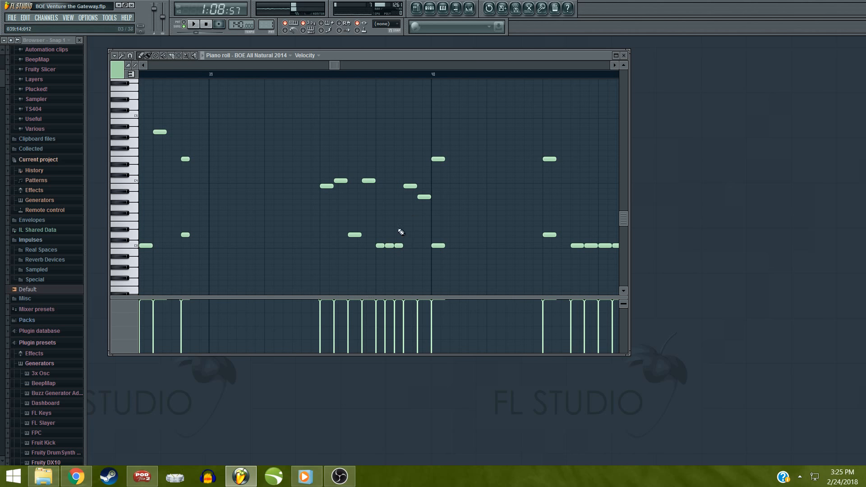
# In bar 39, replace the B3 note on step 15 and the A3 note on step 16 with D3 notes and audition the bar
pyautogui.click(408, 235)
pyautogui.click(421, 235)
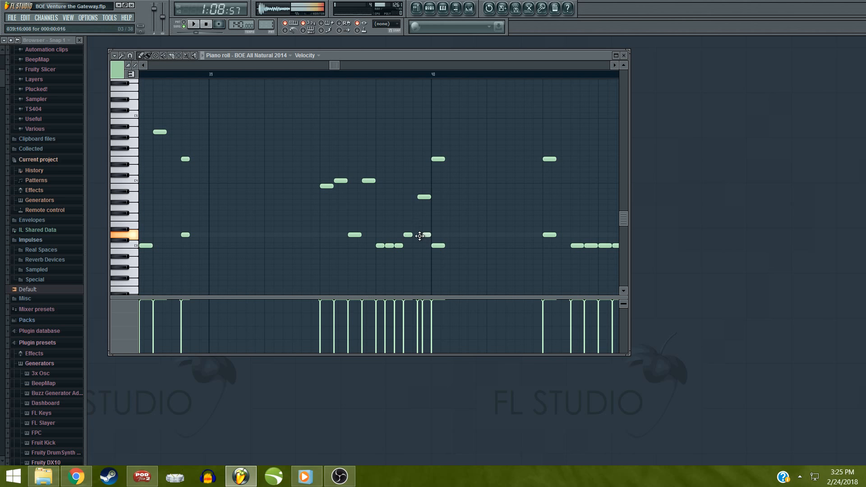
pyautogui.press('space')
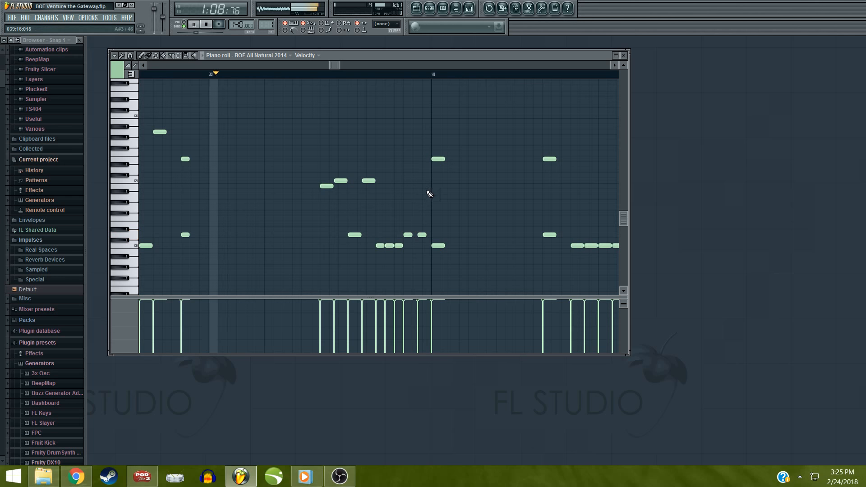
# In bar 39, try a D3 in place of the third short C3 note, delete the D3 on step 16 and audition
pyautogui.press('space')
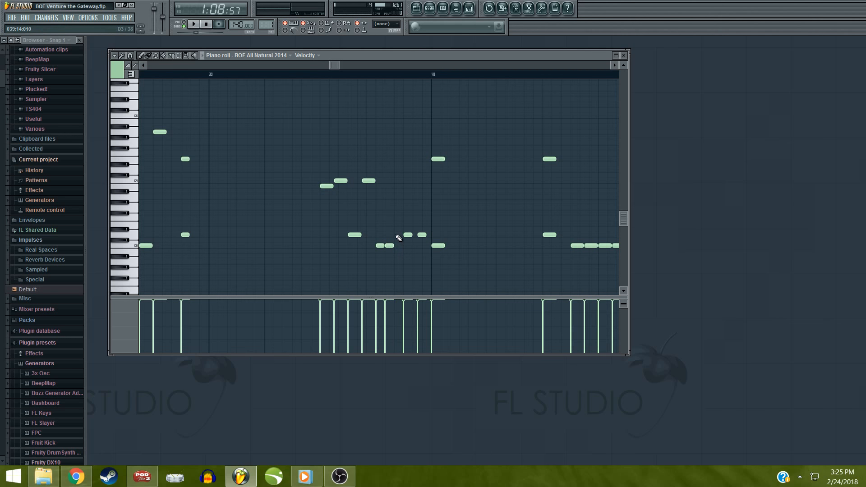
pyautogui.click(397, 235)
pyautogui.press('space')
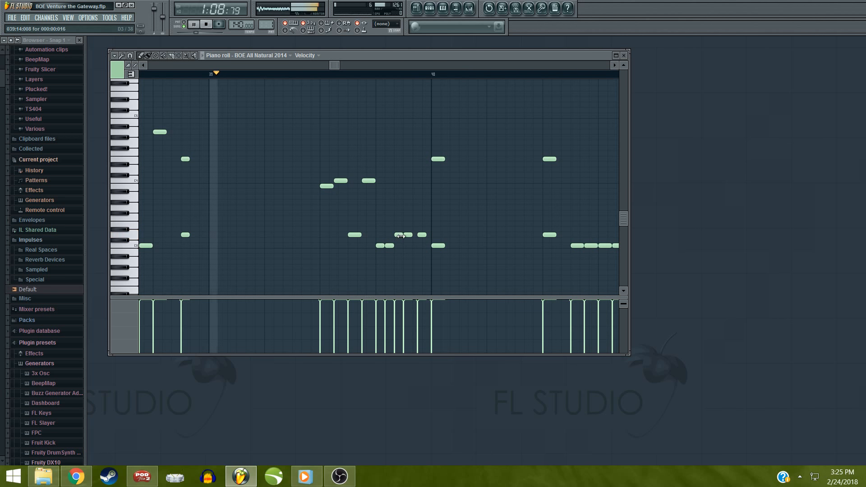
pyautogui.rightClick(422, 235)
pyautogui.press('space')
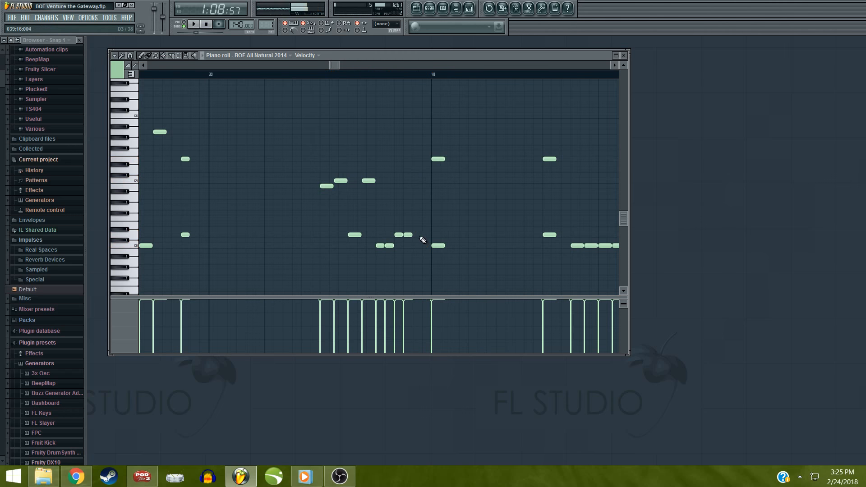
# Delete the remaining C3 and D3 notes on steps 13 to 16 of bar 39, set snap to Step and audition
pyautogui.press('space')
pyautogui.rightClick(408, 235)
pyautogui.rightClick(399, 235)
pyautogui.press('space')
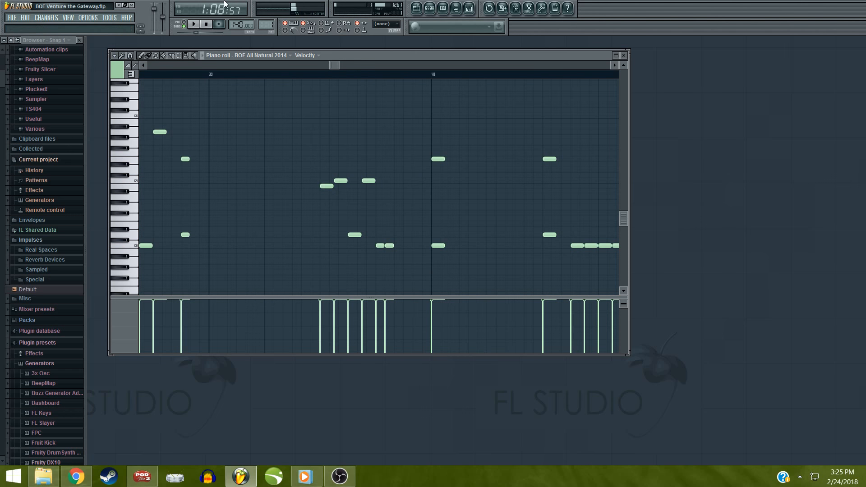
pyautogui.click(131, 56)
pyautogui.click(138, 139)
pyautogui.press('space')
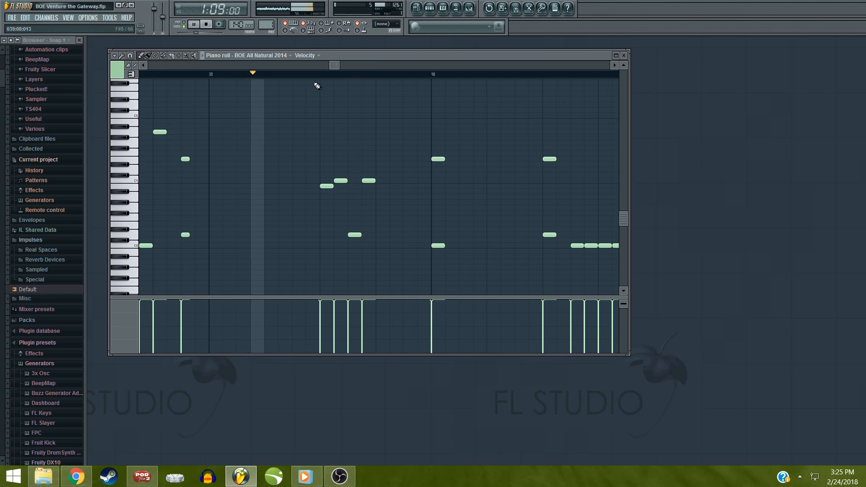
# Place short D3 notes on steps 13, 15 and 16 of bar 39
pyautogui.click(377, 235)
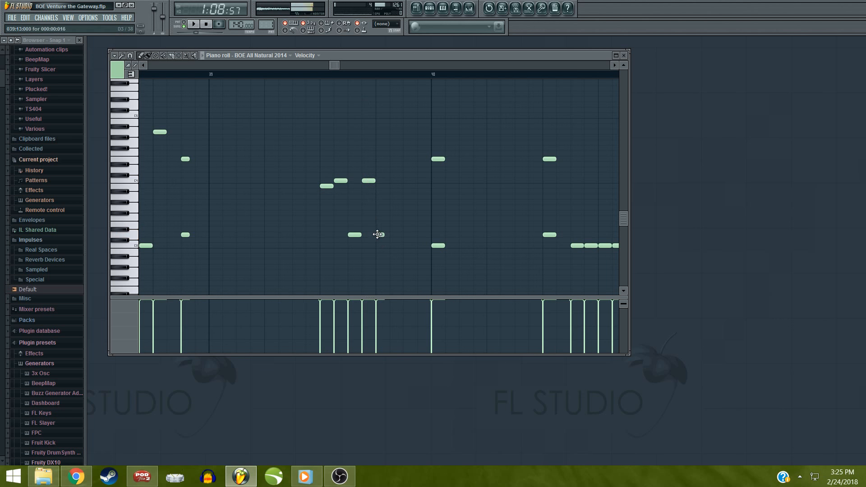
pyautogui.click(404, 235)
pyautogui.click(421, 235)
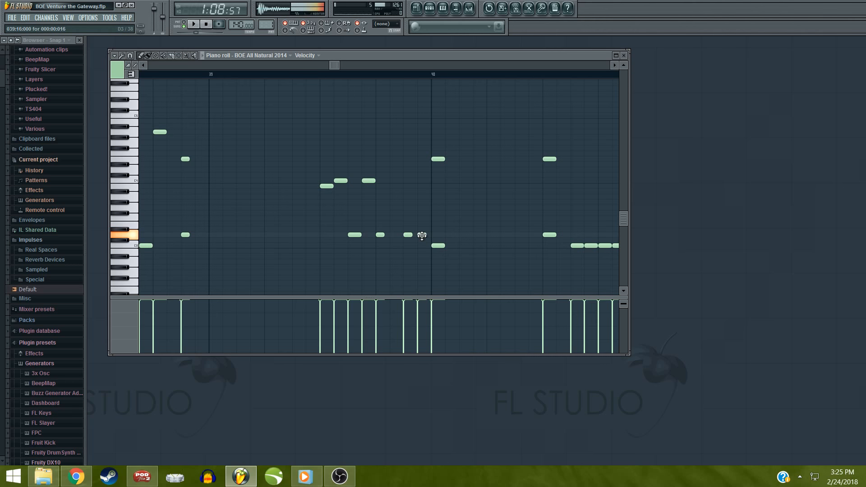
# At 1/3 step snap, try two short C3 notes between the D3 notes on steps 13 and 15 of bar 39, audition and delete them
pyautogui.click(132, 55)
pyautogui.click(143, 123)
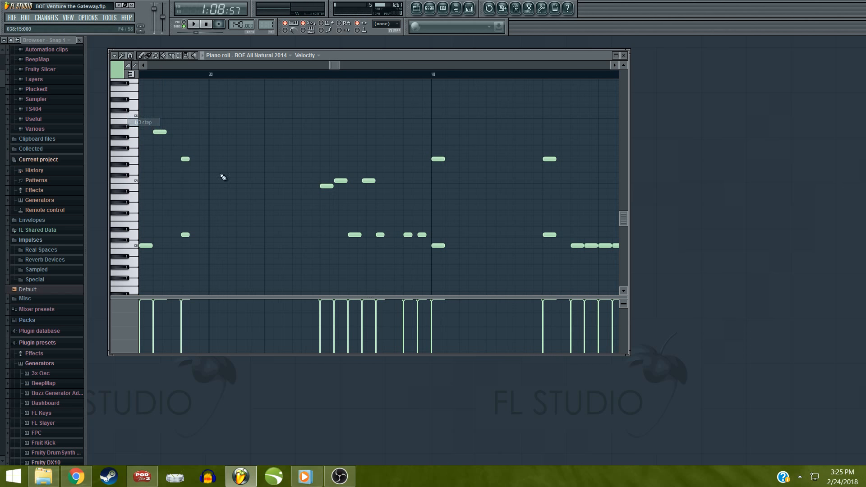
pyautogui.click(389, 245)
pyautogui.click(398, 245)
pyautogui.press('space')
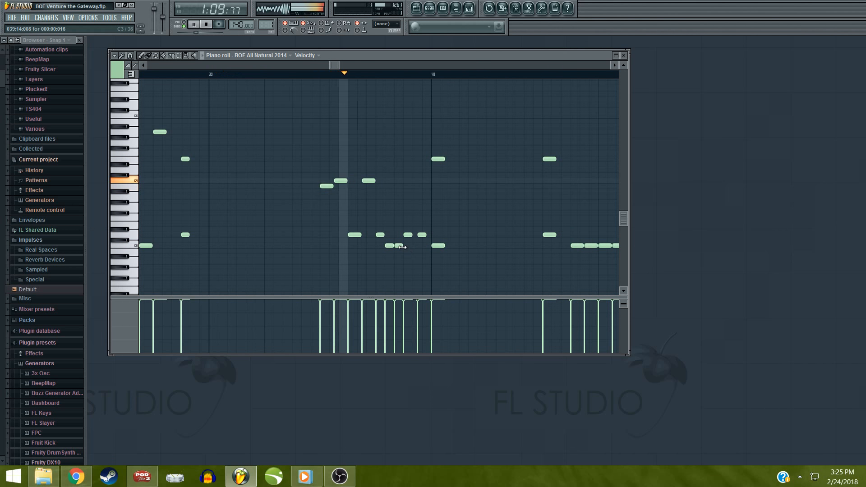
pyautogui.press('space')
pyautogui.rightClick(399, 246)
pyautogui.rightClick(391, 246)
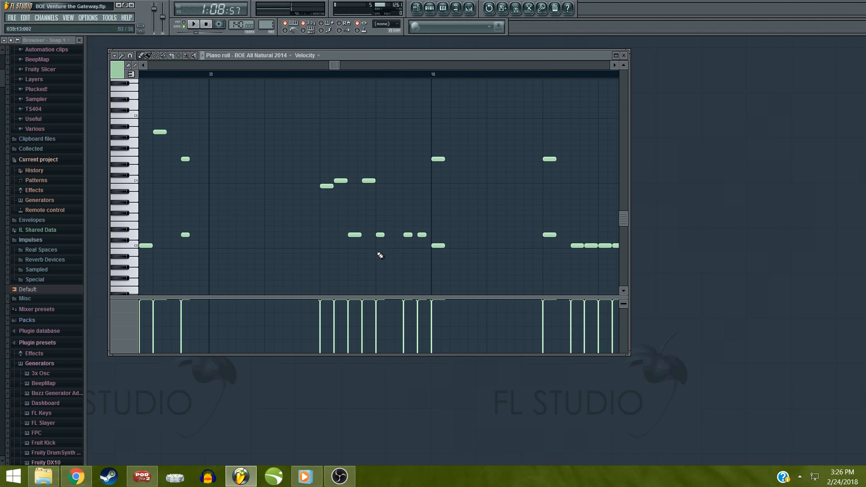
# Place a short C3 note on step 14 of bar 39 and audition the fill
pyautogui.click(383, 245)
pyautogui.press('space')
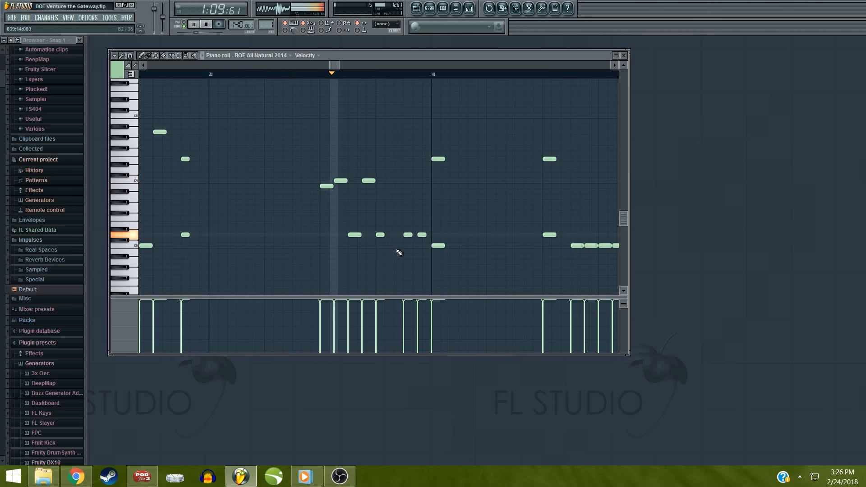
pyautogui.moveTo(387, 247); pyautogui.dragTo(391, 247)
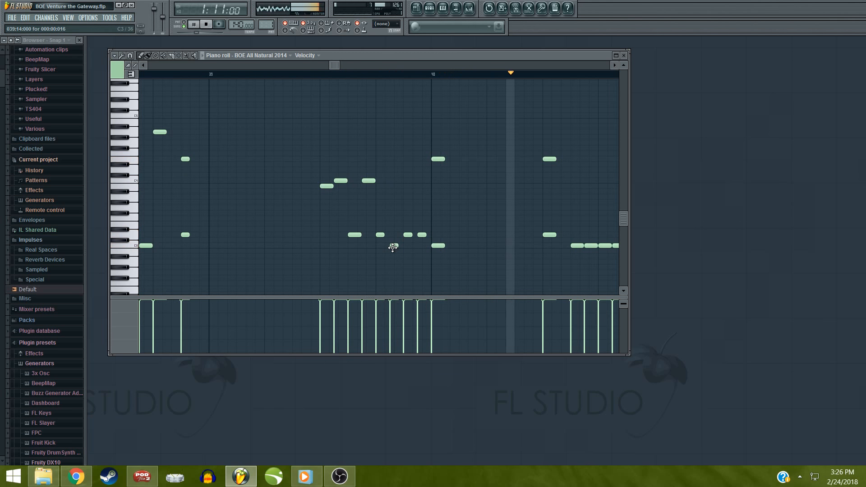
pyautogui.press('space')
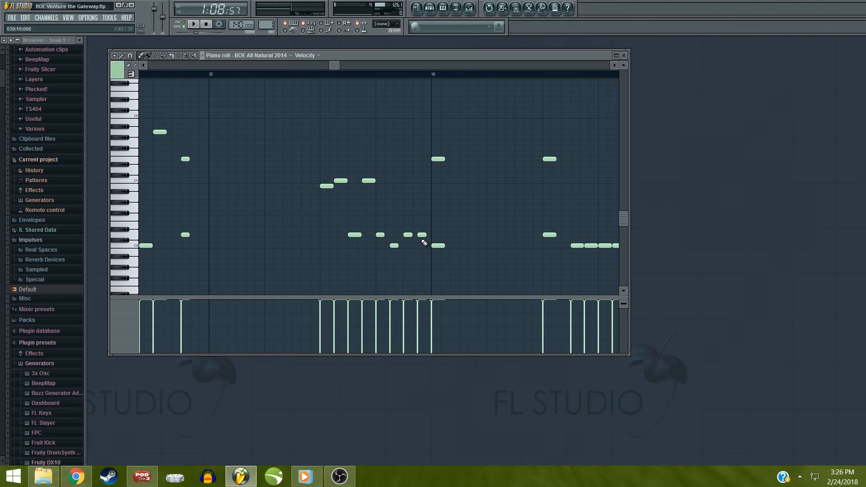
# Audition the drum part from the start of bar 40 into bar 42
pyautogui.moveTo(337, 69); pyautogui.dragTo(343, 66)
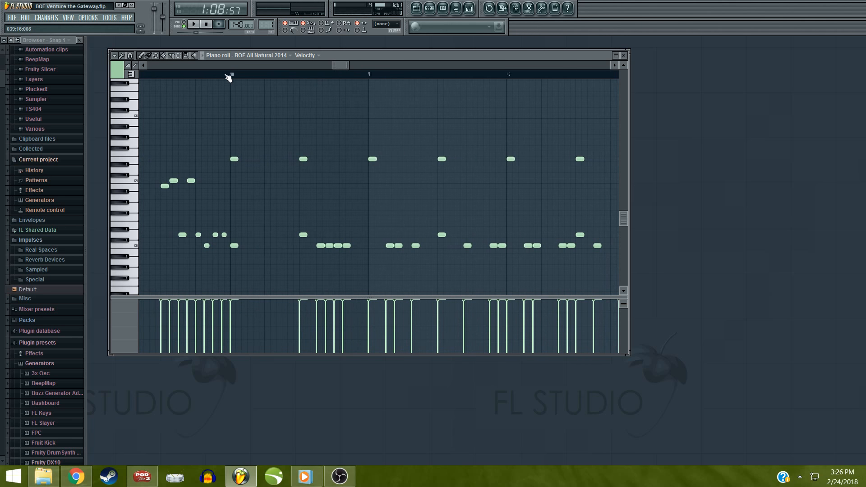
pyautogui.press('space')
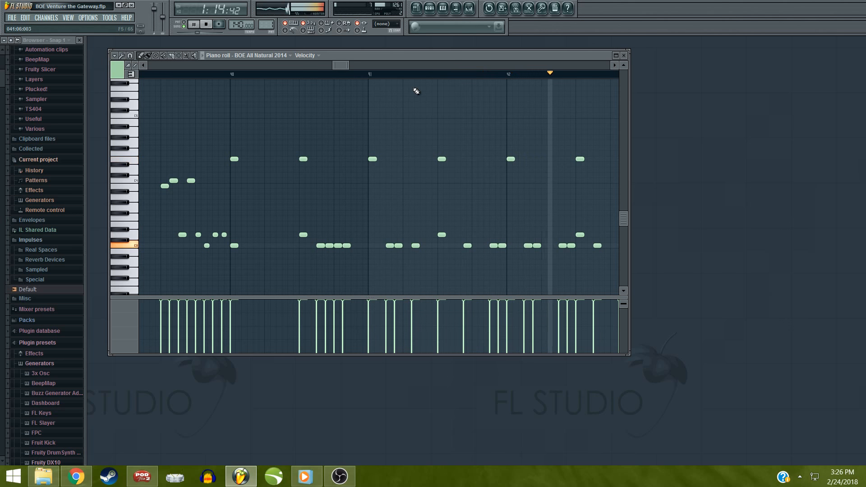
pyautogui.press('space')
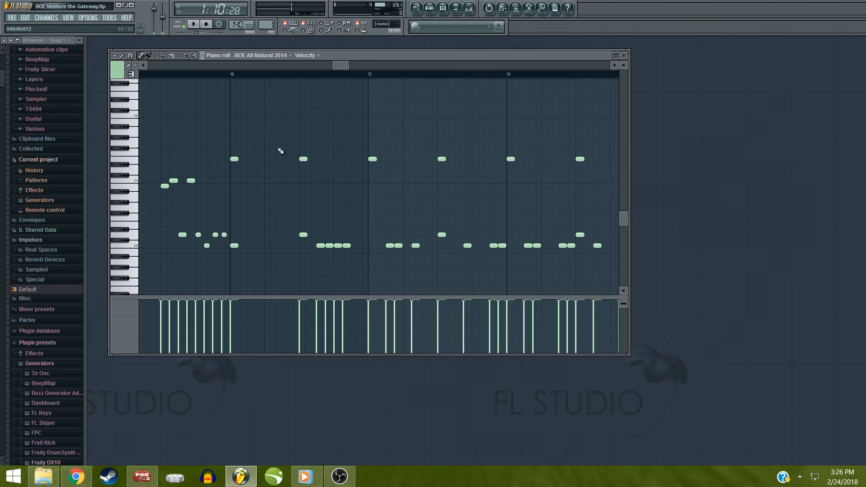
# Select the fill notes on steps 9 to 16 of bar 39, leaving out the C3 note on step 14
pyautogui.moveTo(343, 65); pyautogui.dragTo(338, 66)
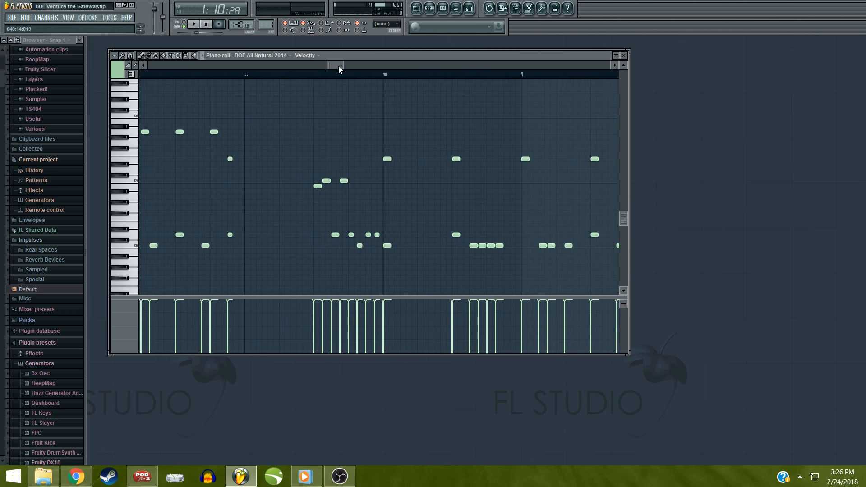
pyautogui.click(183, 55)
pyautogui.moveTo(304, 156); pyautogui.dragTo(388, 273)
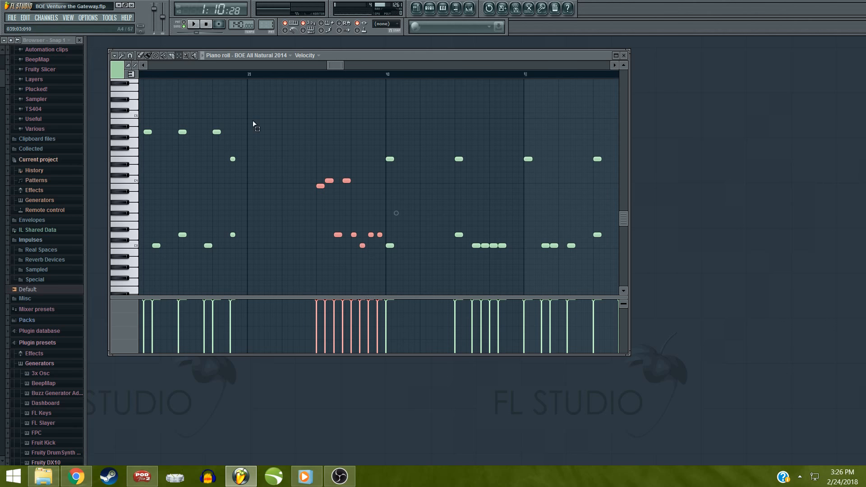
pyautogui.click(149, 56)
pyautogui.click(185, 56)
pyautogui.moveTo(353, 238); pyautogui.dragTo(368, 252)
pyautogui.moveTo(303, 170); pyautogui.dragTo(387, 241)
# Lower the velocities of the notes on steps 9 to 12 and step 15 of bar 39 and audition from step 9
pyautogui.moveTo(320, 317); pyautogui.dragTo(338, 309)
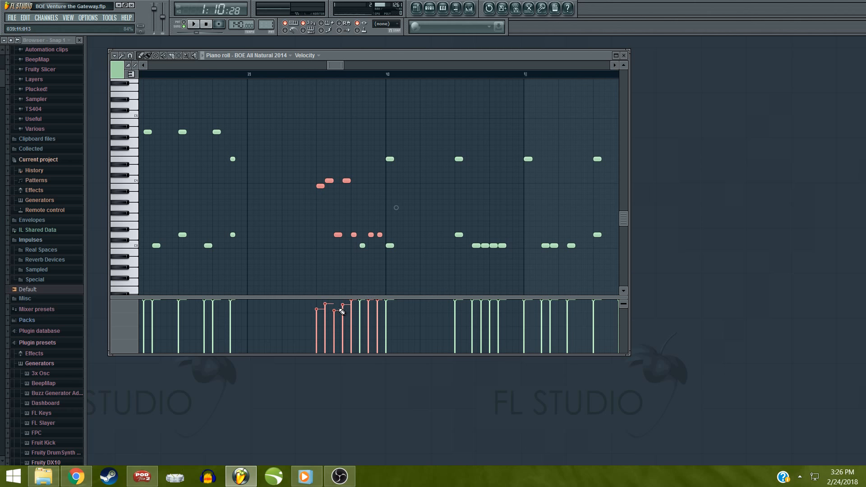
pyautogui.moveTo(341, 311); pyautogui.dragTo(341, 306)
pyautogui.press('space')
pyautogui.click(314, 75)
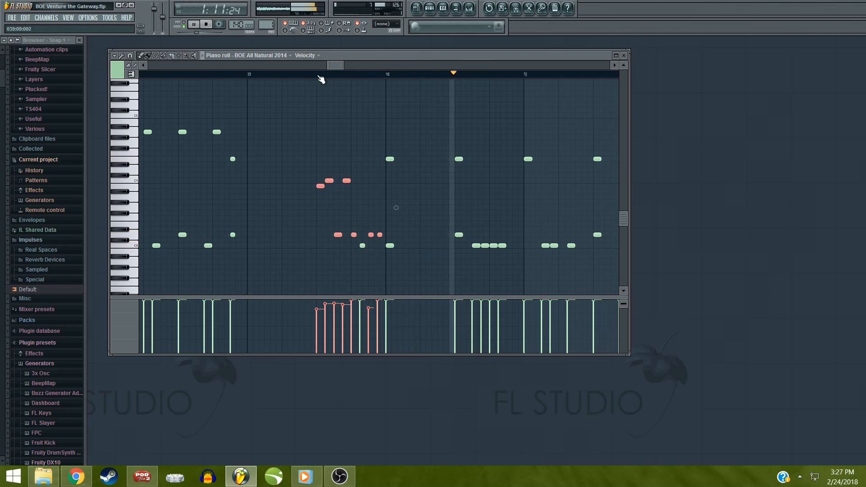
pyautogui.press('space')
pyautogui.press('space')
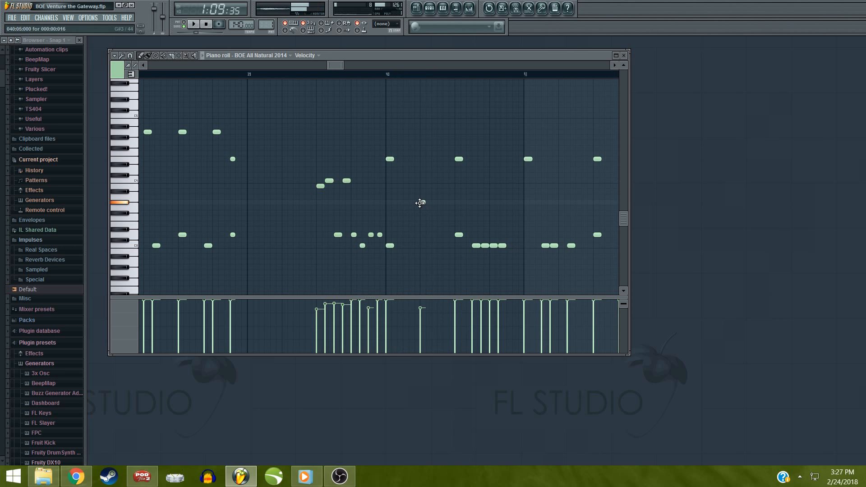
# Try a short A#3 note at 100% velocity on step 5 of bar 40 and audition it from step 9 of bar 39
pyautogui.click(422, 201)
pyautogui.click(420, 202)
pyautogui.moveTo(420, 202); pyautogui.dragTo(419, 192)
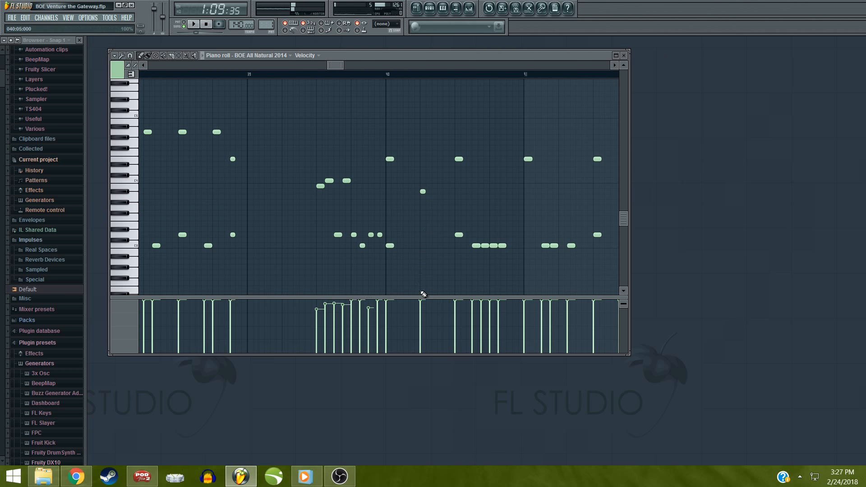
pyautogui.press('space')
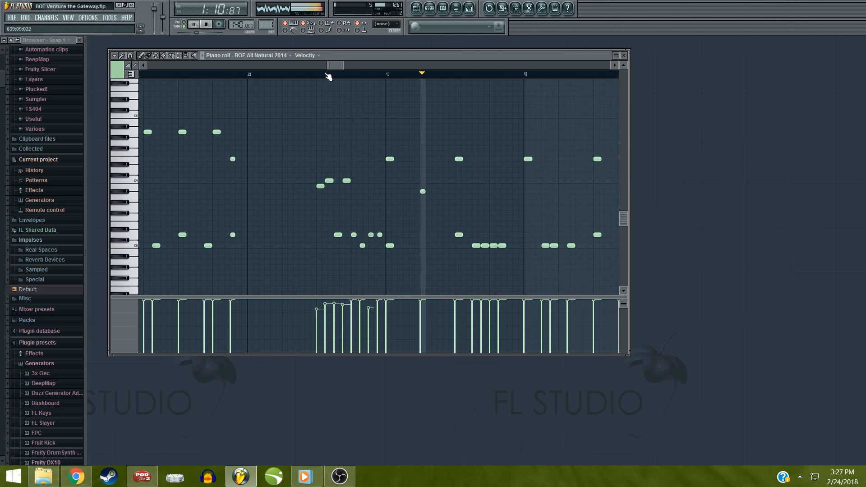
pyautogui.press('space')
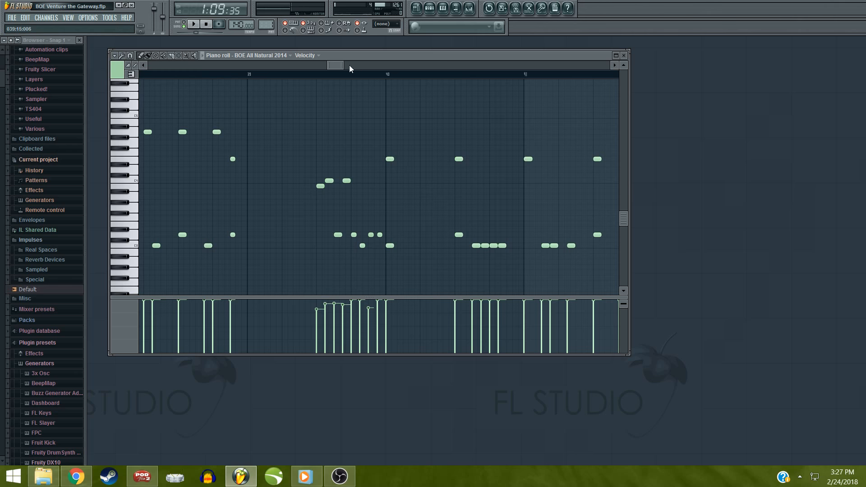
pyautogui.click(421, 202)
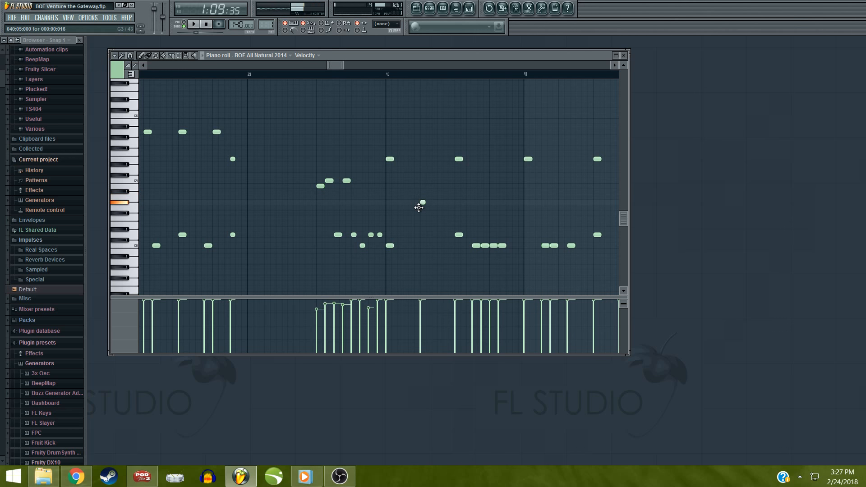
pyautogui.moveTo(419, 207); pyautogui.dragTo(439, 202)
pyautogui.rightClick(441, 203)
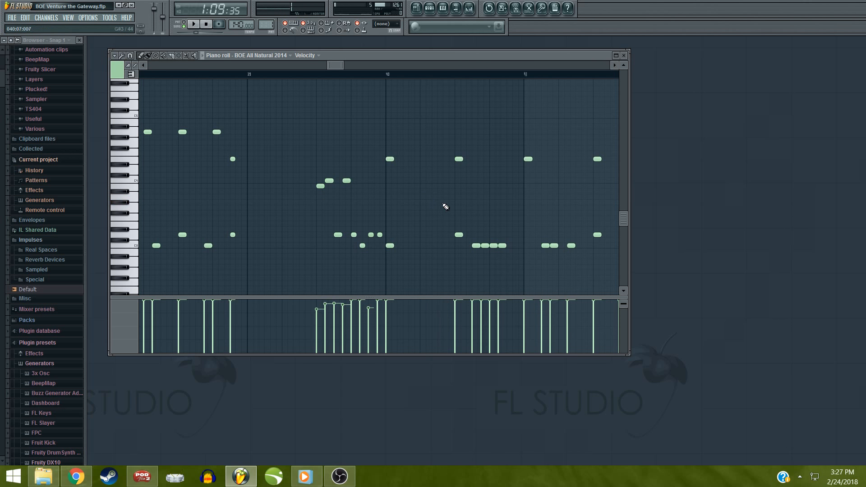
# Set snap to Step and place a one-step A#3 note on step 7 of bar 40
pyautogui.click(133, 56)
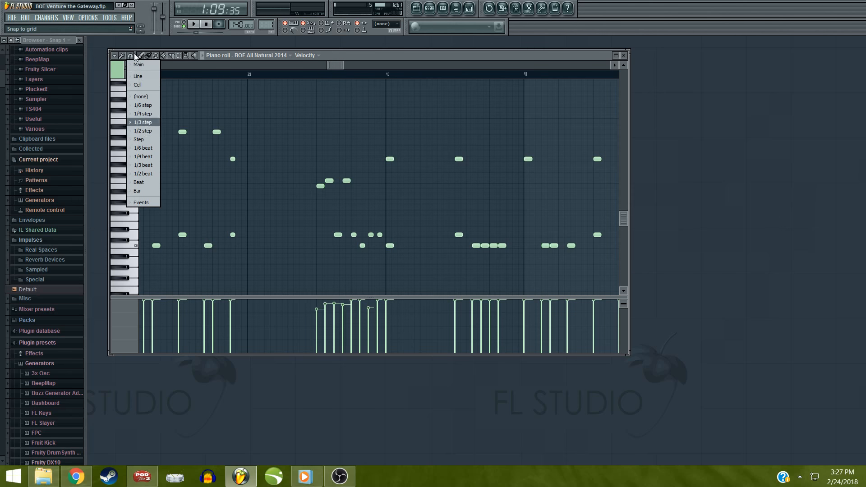
pyautogui.click(152, 142)
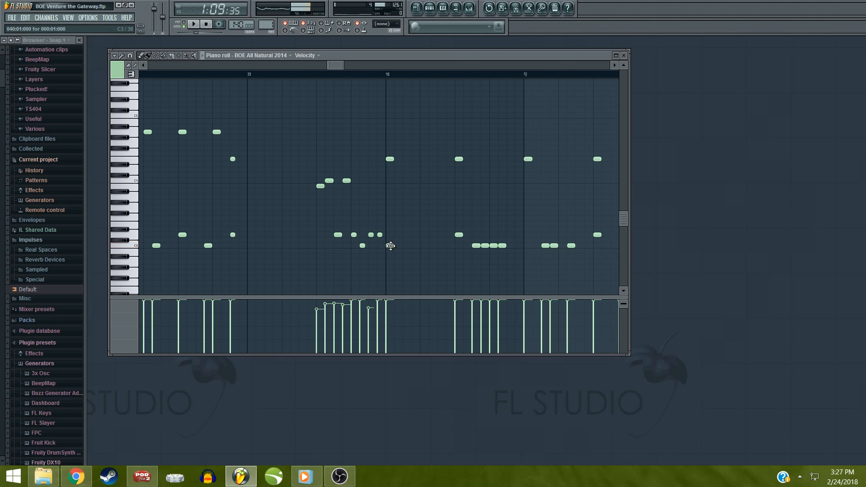
pyautogui.click(423, 209)
pyautogui.moveTo(423, 208); pyautogui.dragTo(422, 192)
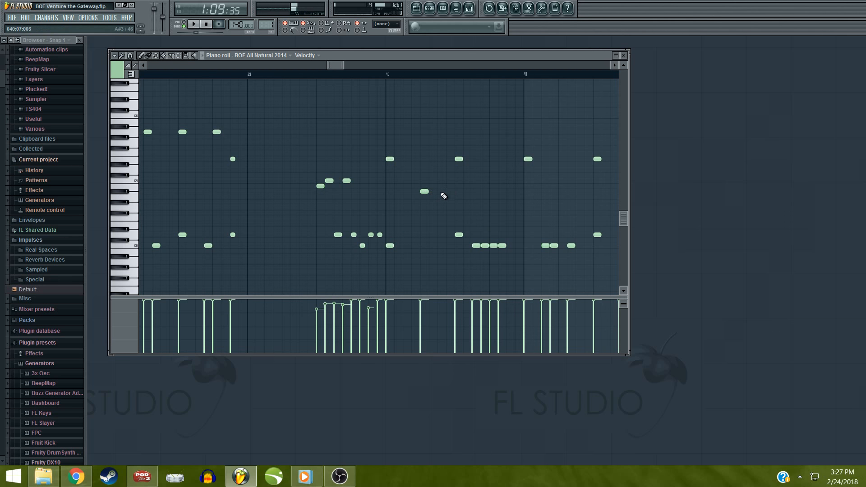
pyautogui.click(441, 192)
# Audition the drum part repeatedly from the start of bar 40 to check the added A#3 note and the following bars
pyautogui.moveTo(333, 64); pyautogui.dragTo(342, 66)
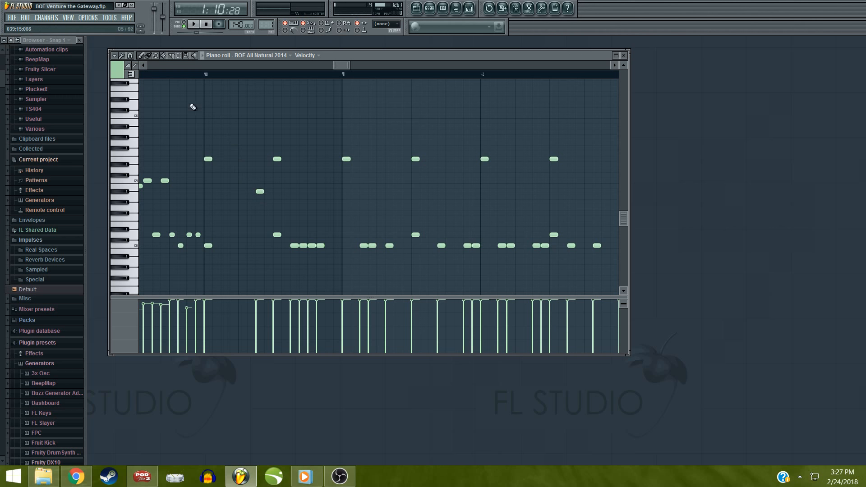
pyautogui.press('space')
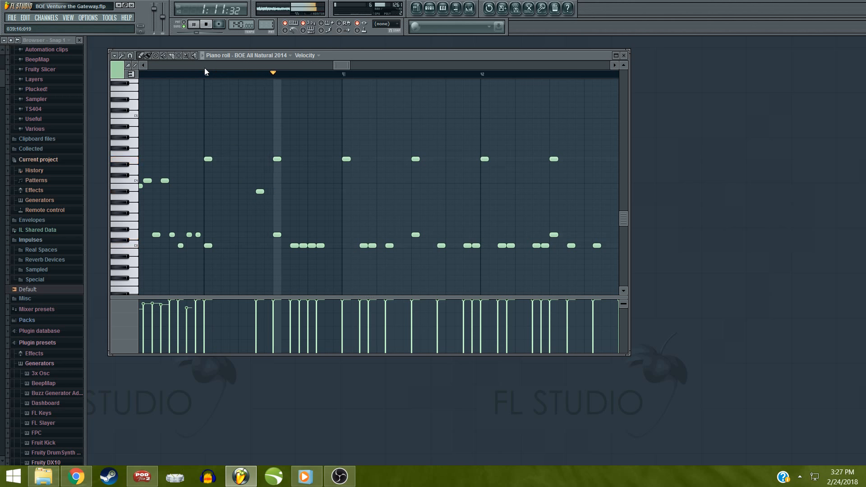
pyautogui.press('space')
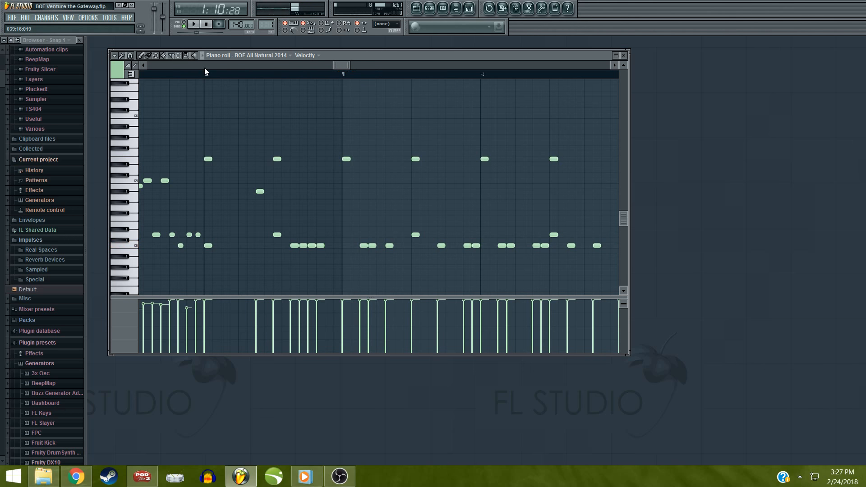
pyautogui.press('space')
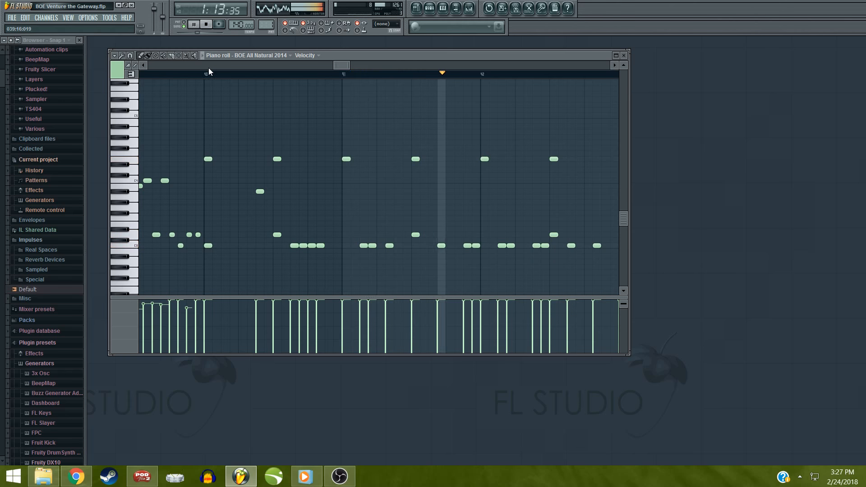
pyautogui.press('space')
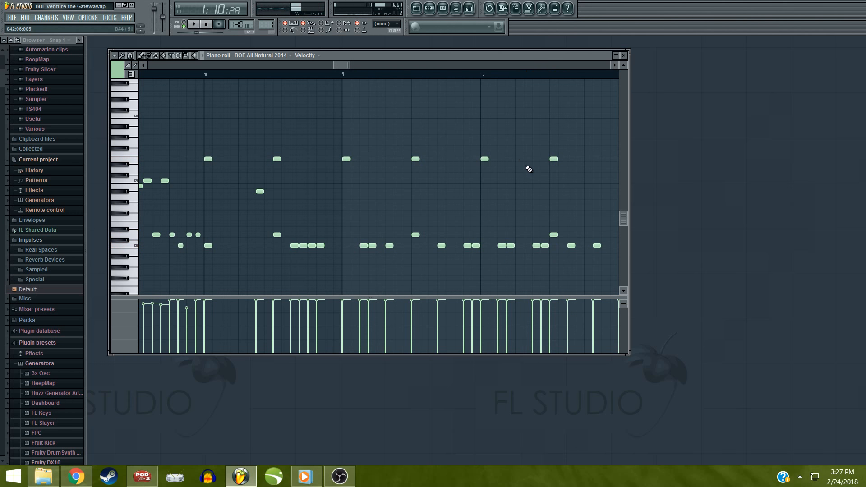
pyautogui.press('space')
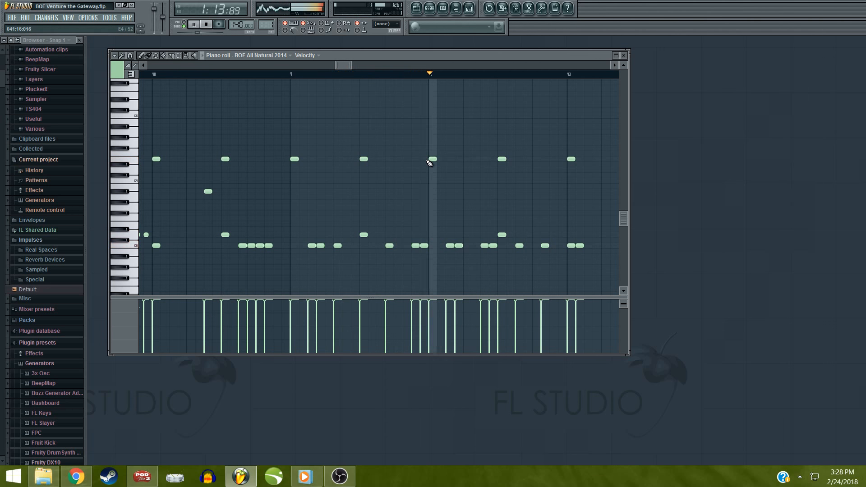
# Place a one-step G4 note on step 14 of bar 42 and audition the surrounding drum part
pyautogui.press('space')
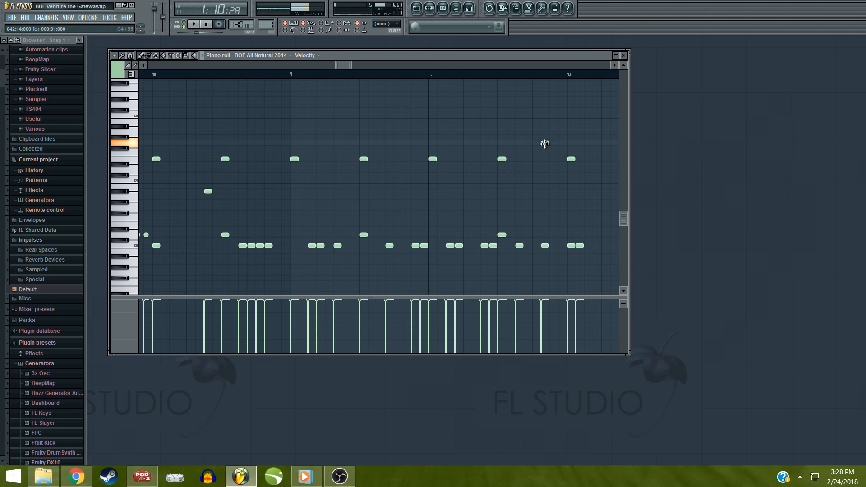
pyautogui.press('space')
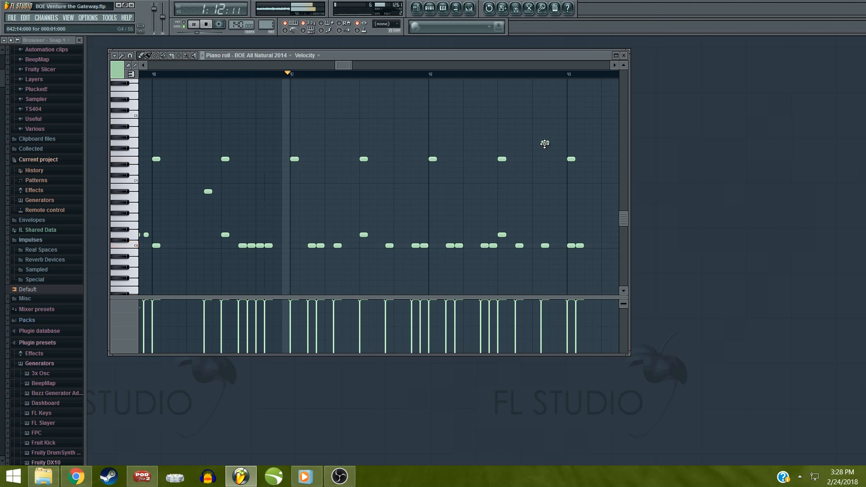
pyautogui.click(544, 143)
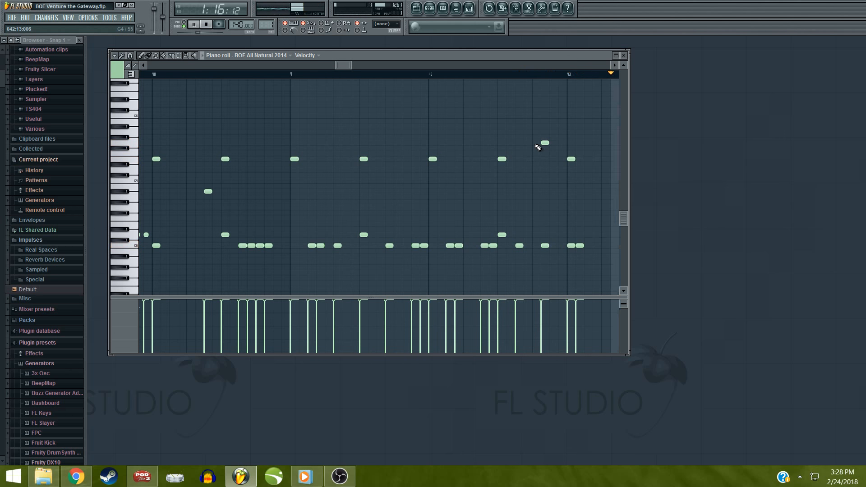
pyautogui.press('space')
# Place one-step F4 notes on steps 5 and 7 of bar 43 and audition them from the start of the bar
pyautogui.moveTo(346, 65); pyautogui.dragTo(349, 63)
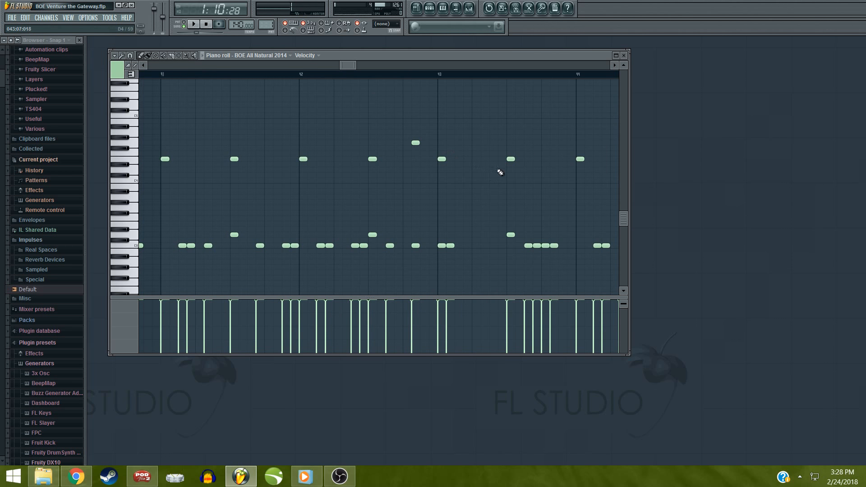
pyautogui.click(492, 154)
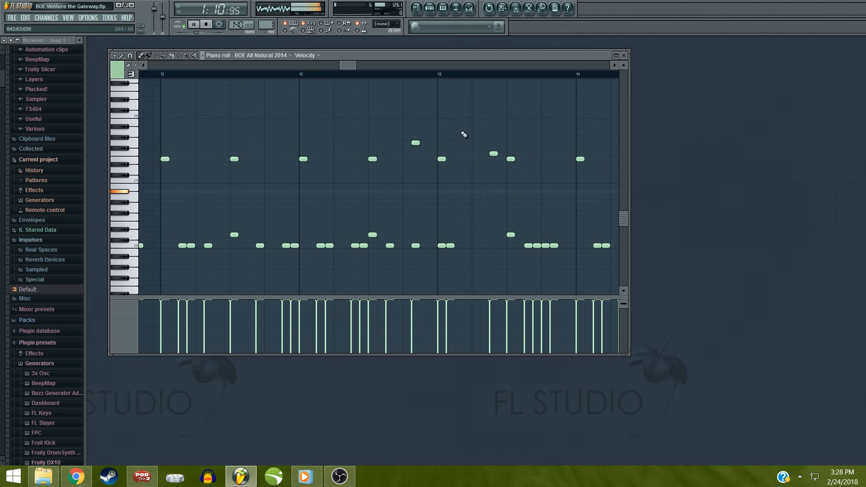
pyautogui.click(437, 73)
pyautogui.press('space')
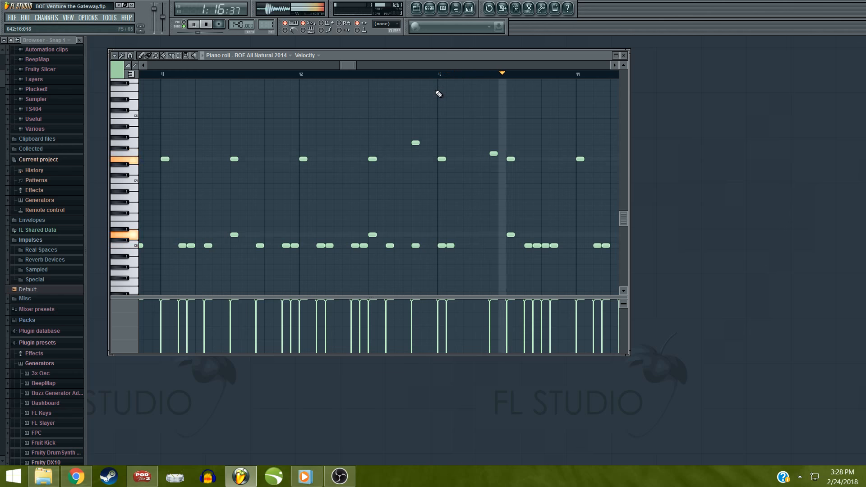
pyautogui.press('space')
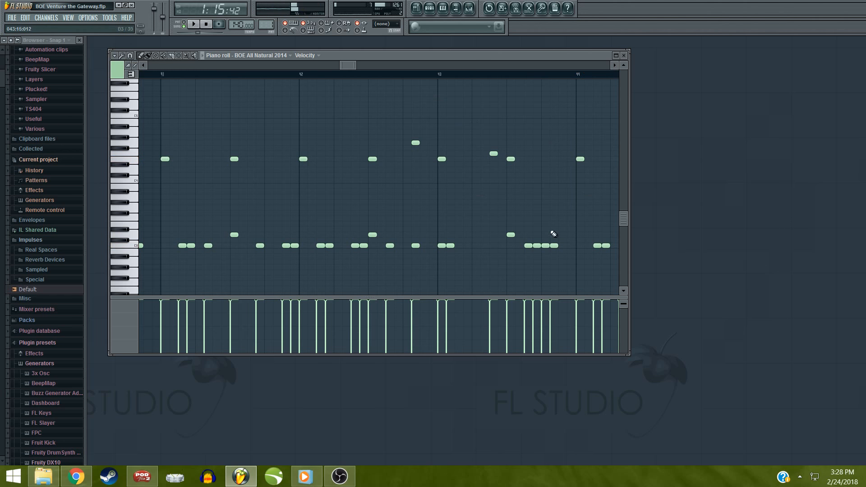
pyautogui.click(474, 153)
pyautogui.press('space')
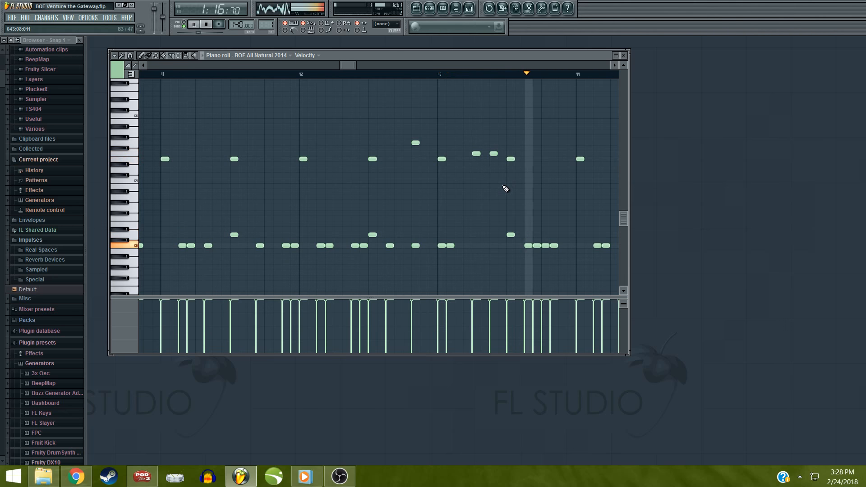
pyautogui.press('space')
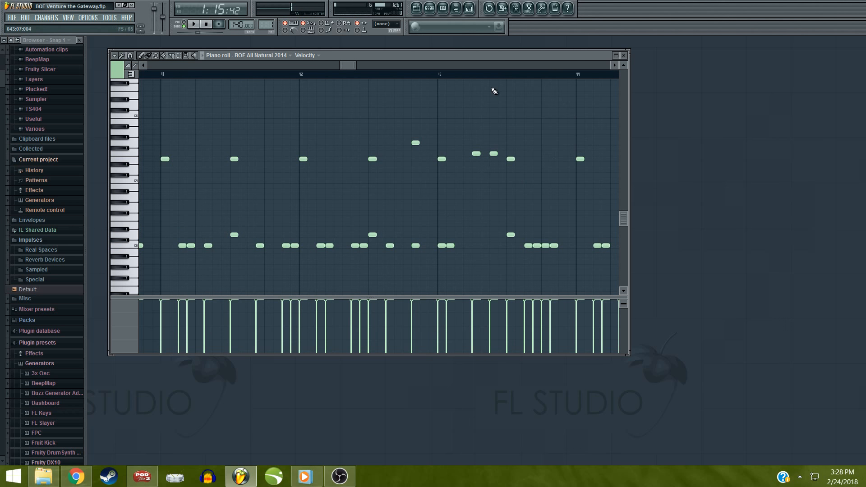
# Close the drum part's piano roll and save the project
pyautogui.moveTo(357, 65); pyautogui.dragTo(360, 65)
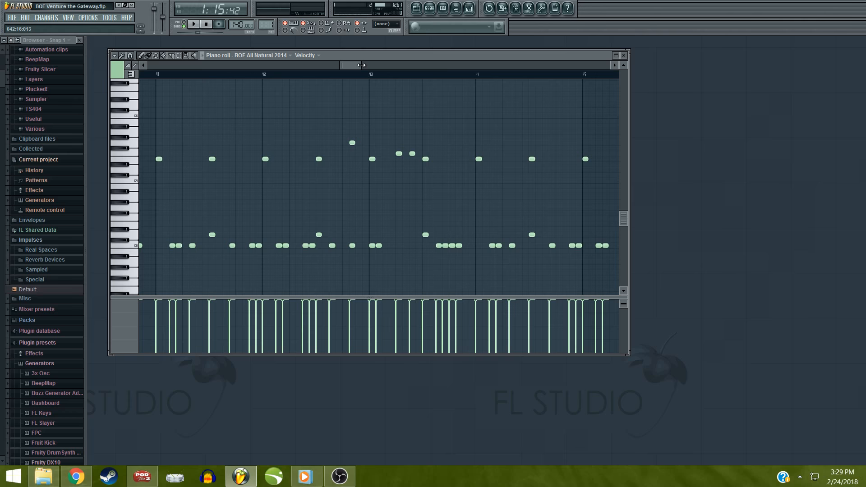
pyautogui.moveTo(364, 63); pyautogui.dragTo(366, 64)
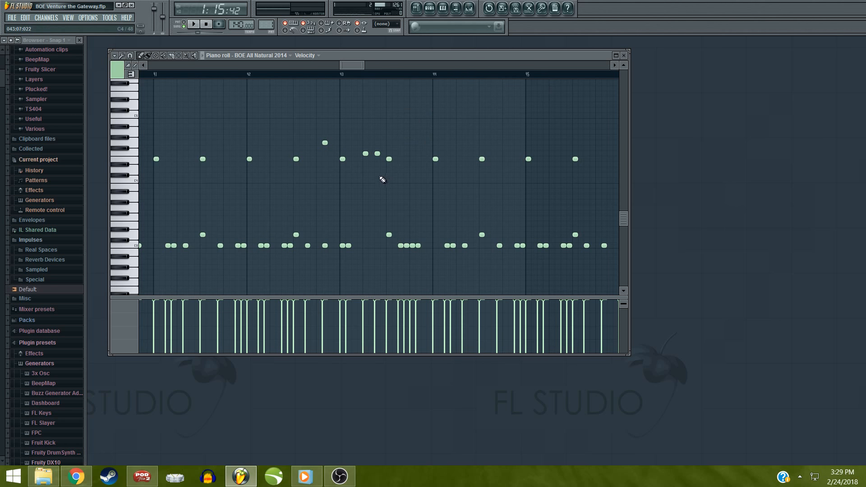
pyautogui.click(624, 55)
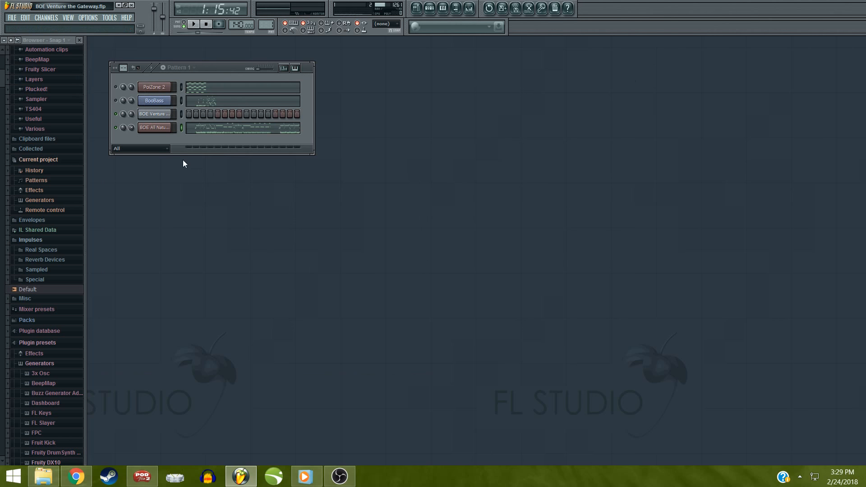
pyautogui.click(20, 19)
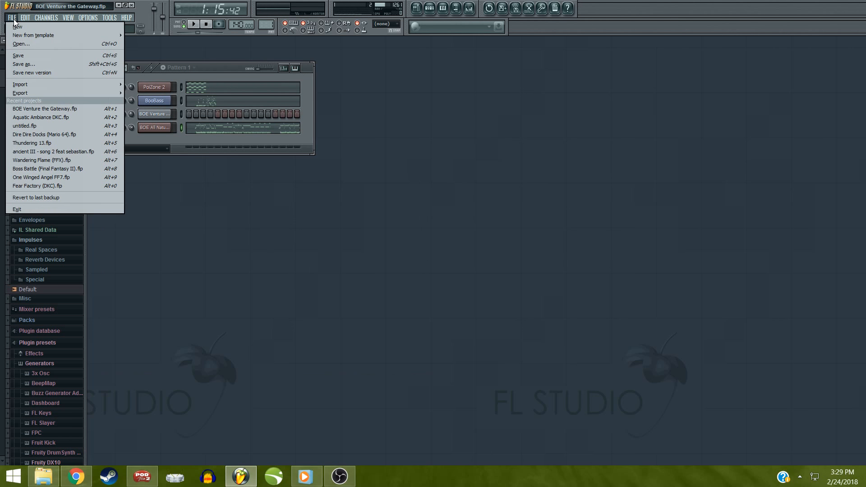
pyautogui.click(23, 53)
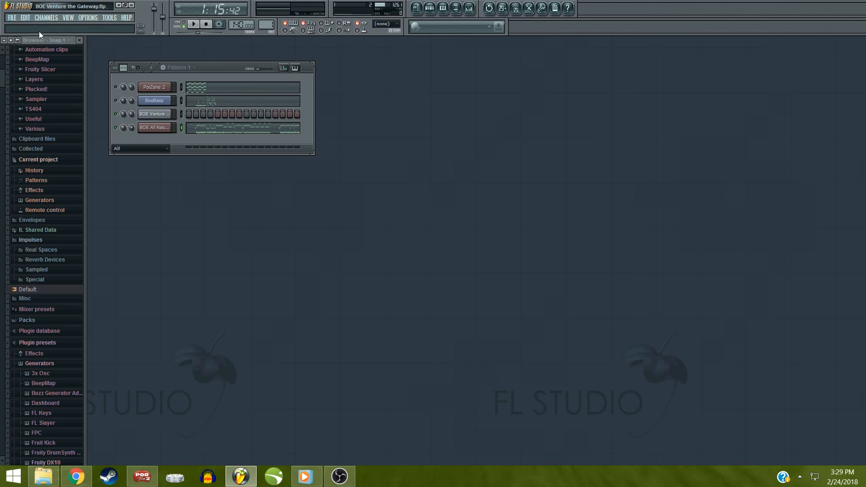
# Open the recent project "Dire Dire Docks (Mario 64).flp" and move its channel rack slightly up
pyautogui.click(18, 18)
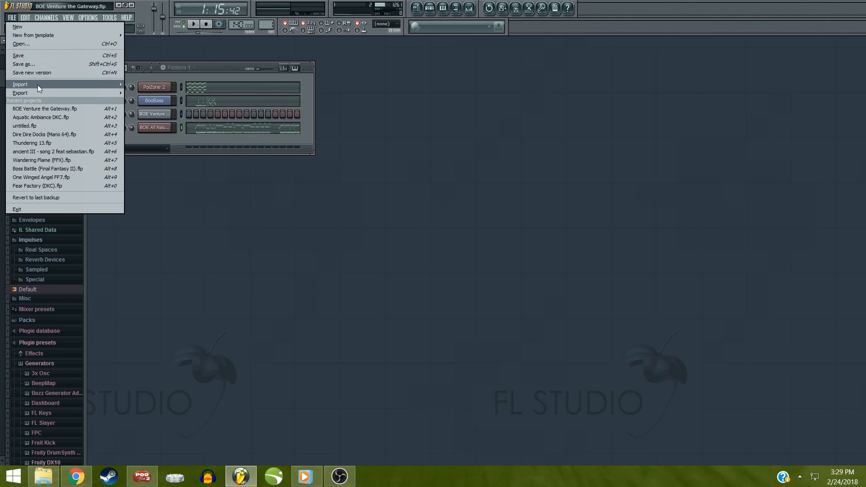
pyautogui.moveTo(45, 95)
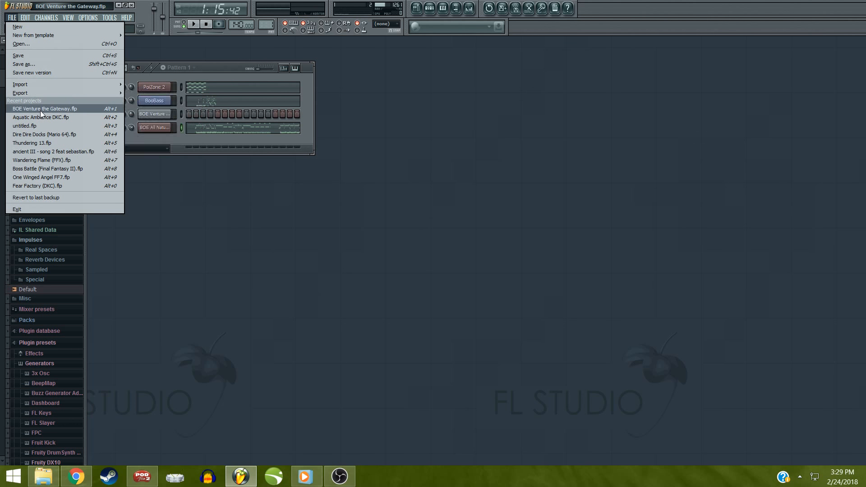
pyautogui.click(39, 133)
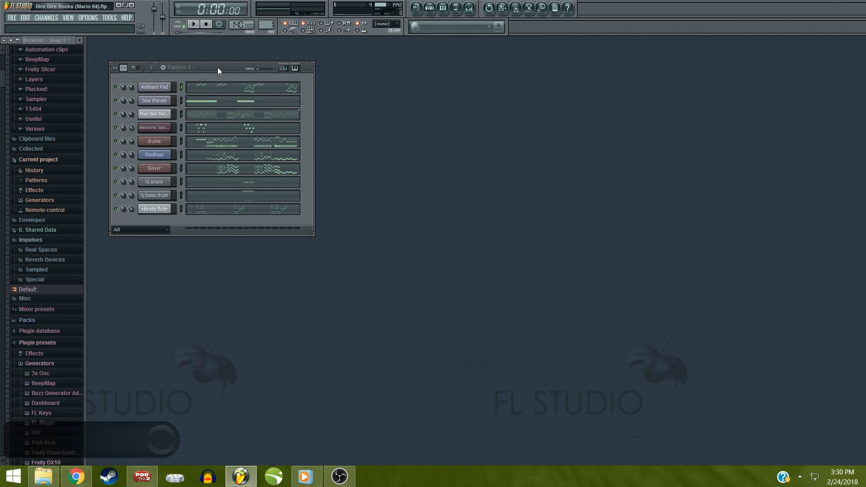
pyautogui.moveTo(217, 67)
pyautogui.mouseDown()
pyautogui.moveTo(226, 58)
pyautogui.moveTo(215, 58)
pyautogui.mouseUp()
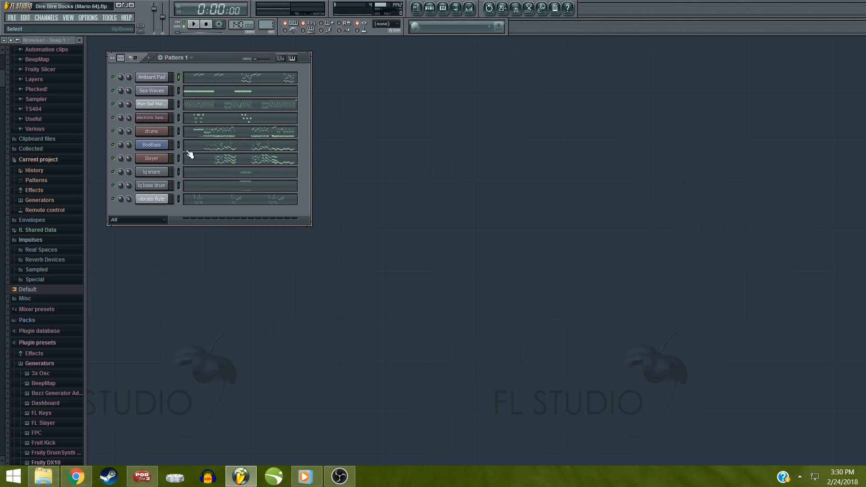
# Open the Slayer channel's piano roll and view its notes in bars 37 to 45
pyautogui.rightClick(161, 159)
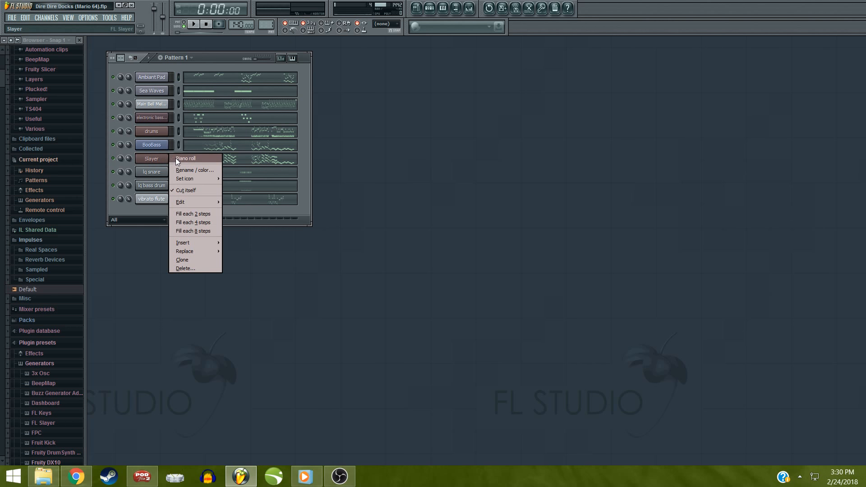
pyautogui.click(176, 158)
pyautogui.moveTo(170, 66); pyautogui.dragTo(455, 72)
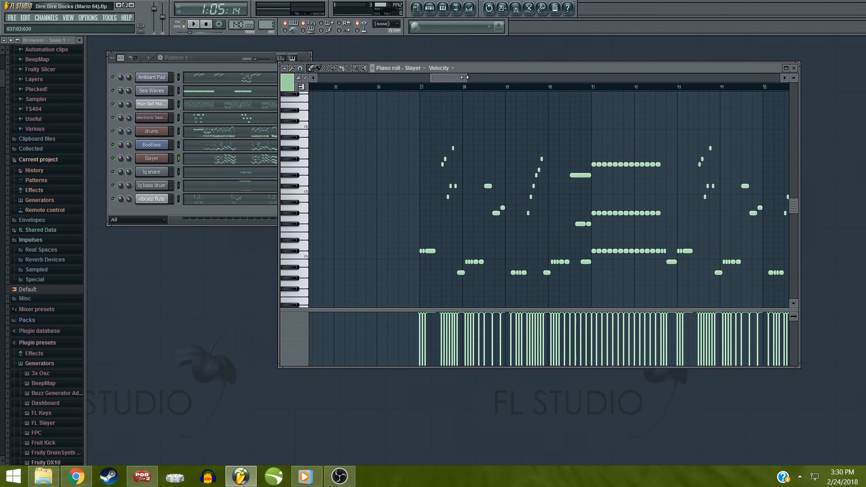
# Mute every channel except Main Bell Melody and play the song from the beginning
pyautogui.click(112, 131)
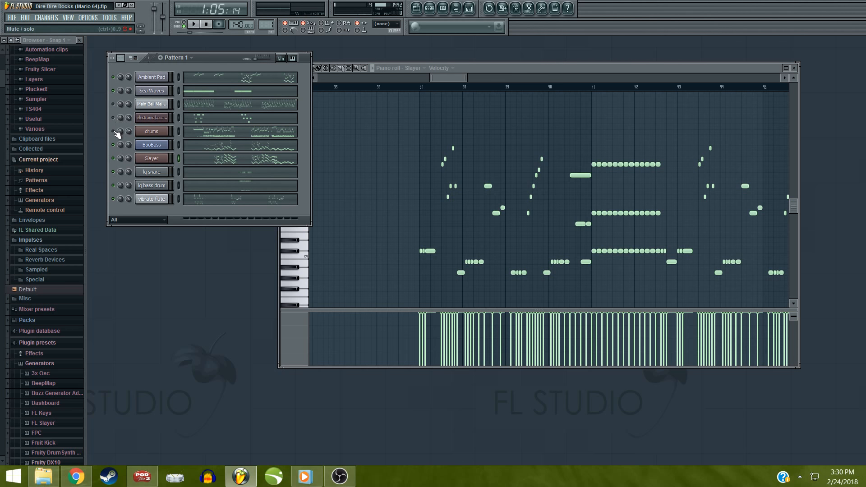
pyautogui.rightClick(170, 76)
pyautogui.click(162, 69)
pyautogui.click(114, 92)
pyautogui.click(113, 104)
pyautogui.click(114, 118)
pyautogui.click(113, 131)
pyautogui.click(113, 145)
pyautogui.click(205, 24)
pyautogui.click(113, 104)
pyautogui.click(114, 77)
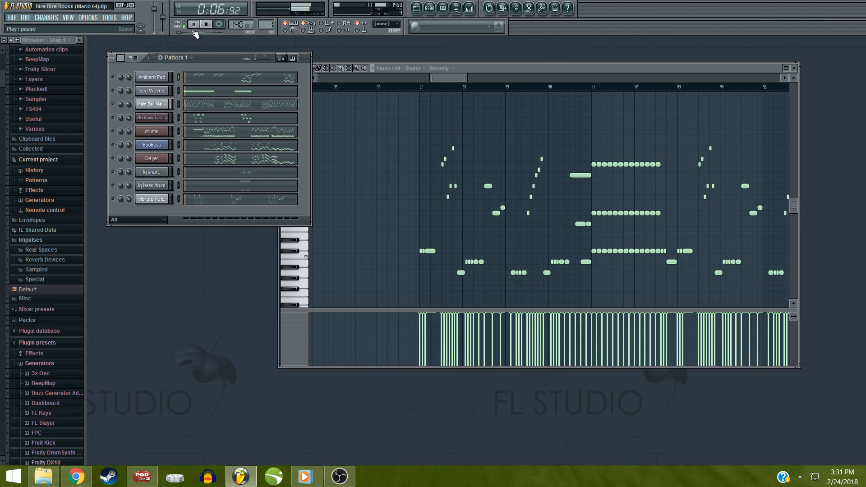
# Review the Main Bell Melody notes in the piano roll during playback, stop, and return to the channel rack
pyautogui.rightClick(163, 105)
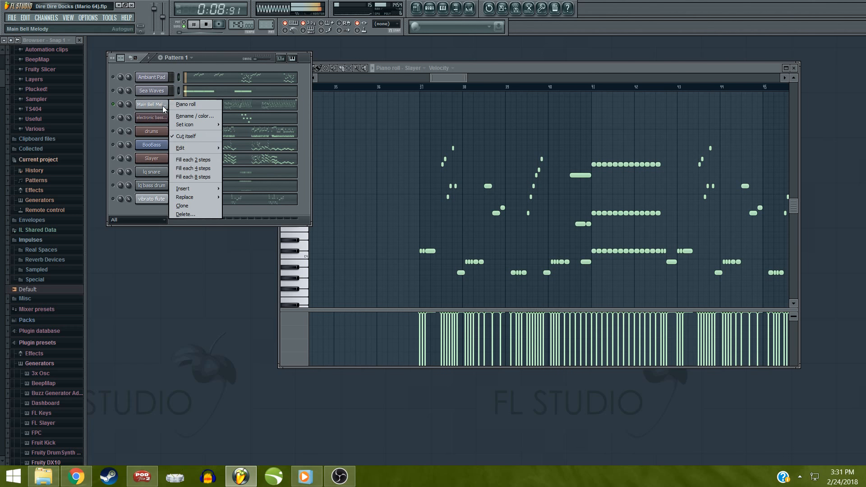
pyautogui.click(178, 106)
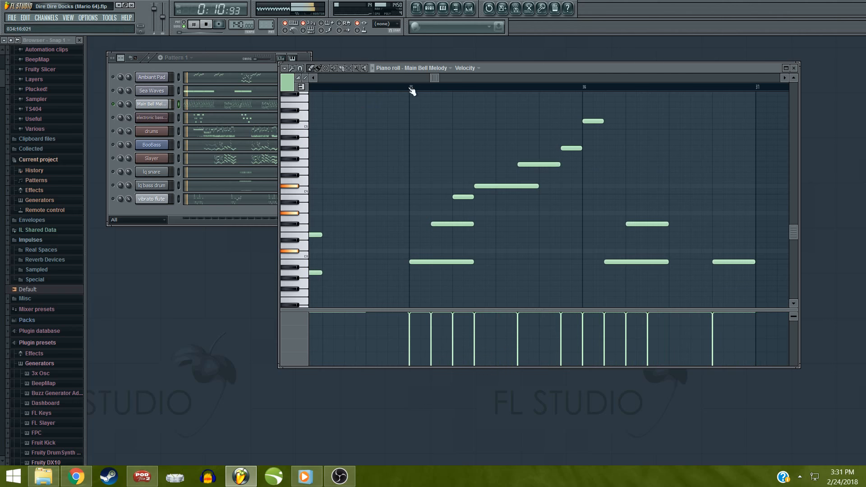
pyautogui.moveTo(437, 78); pyautogui.dragTo(390, 85)
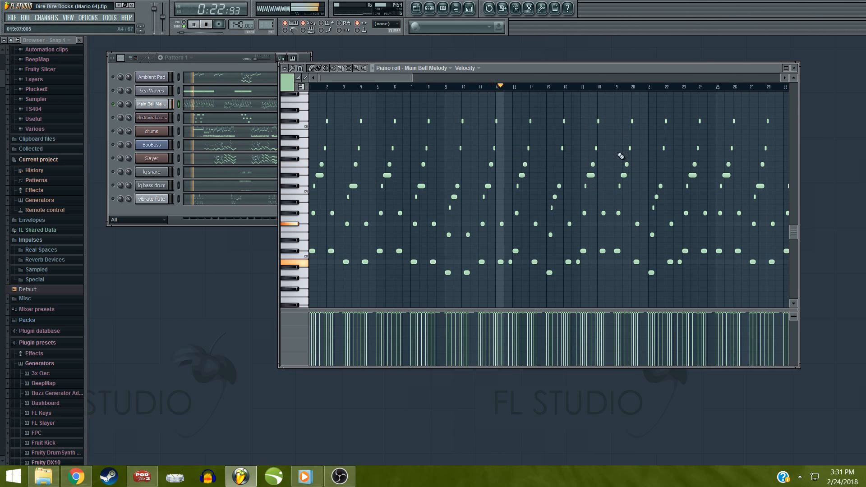
pyautogui.press('space')
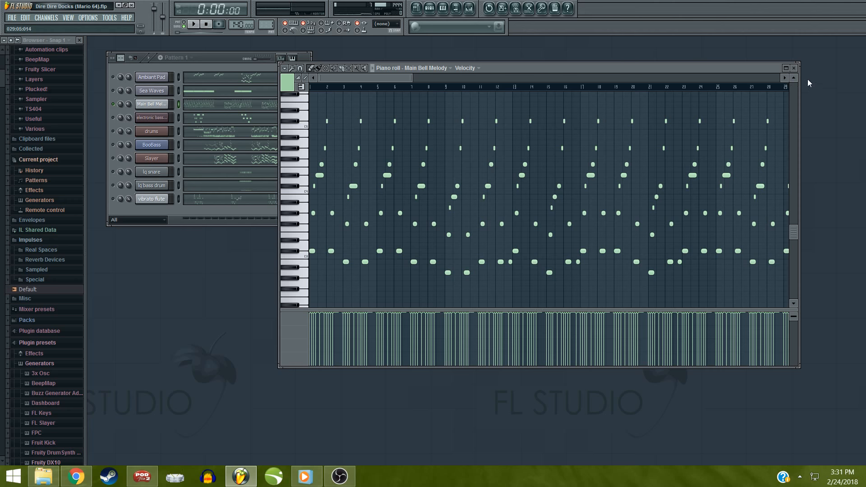
pyautogui.click(794, 71)
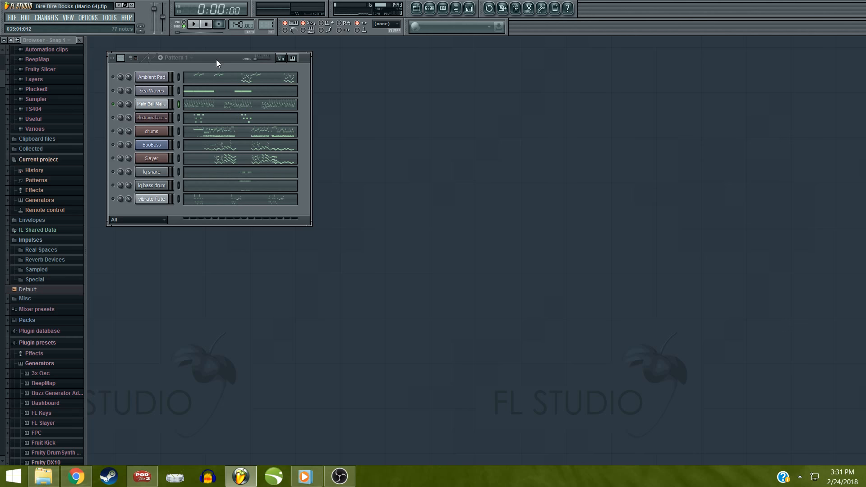
pyautogui.moveTo(216, 60); pyautogui.dragTo(209, 53)
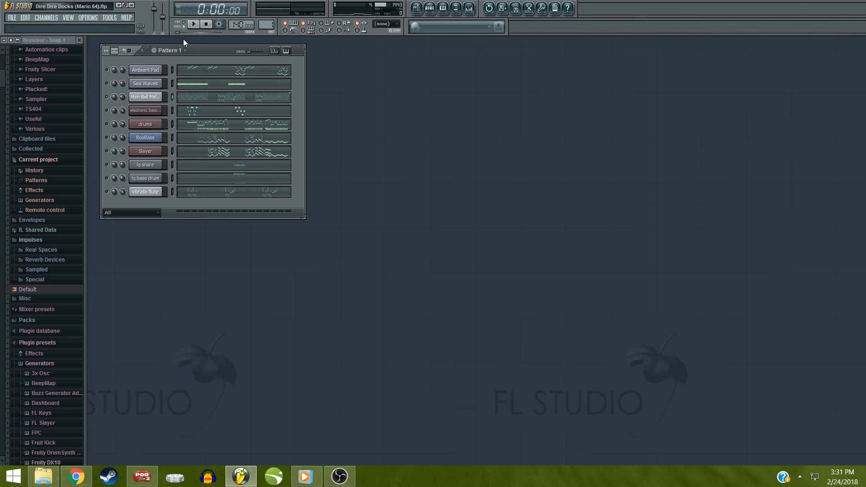
# Solo the Sea Waves channel, switch playback to pattern mode and audition it from the start
pyautogui.rightClick(106, 83)
pyautogui.press('space')
pyautogui.click(183, 24)
pyautogui.press('space')
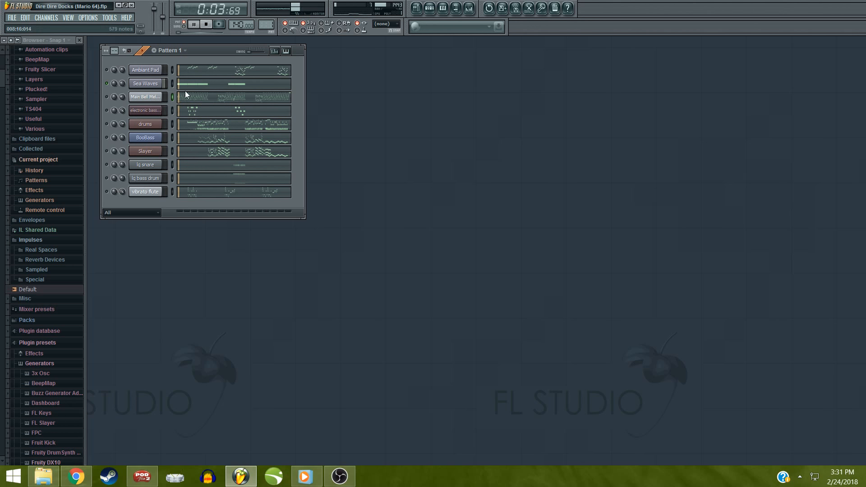
pyautogui.press('space')
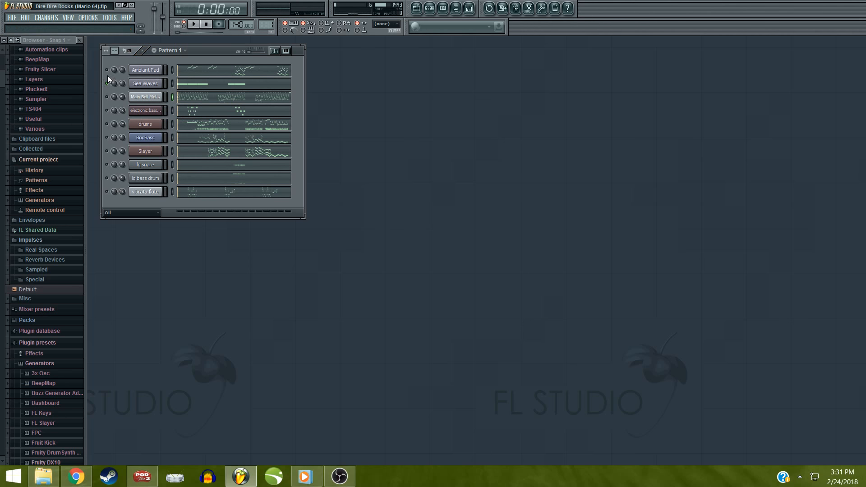
# Unmute the Ambiant Pad channel and open its piano roll
pyautogui.click(107, 71)
pyautogui.click(107, 83)
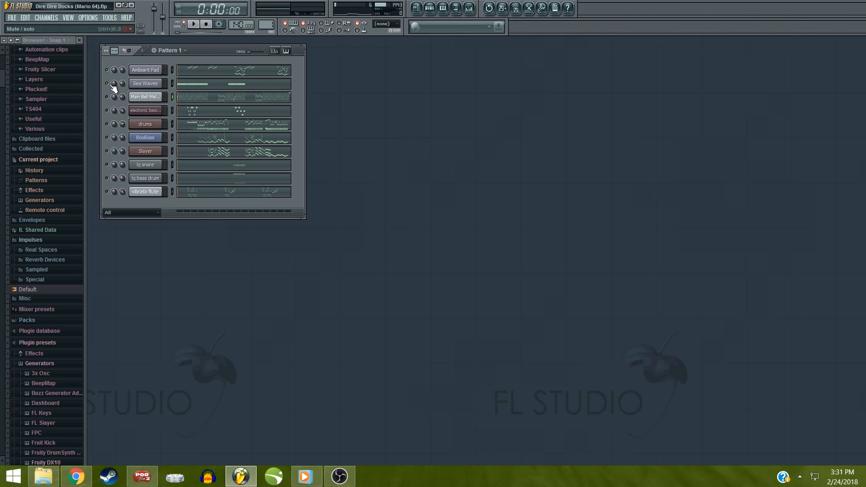
pyautogui.rightClick(155, 71)
pyautogui.click(167, 74)
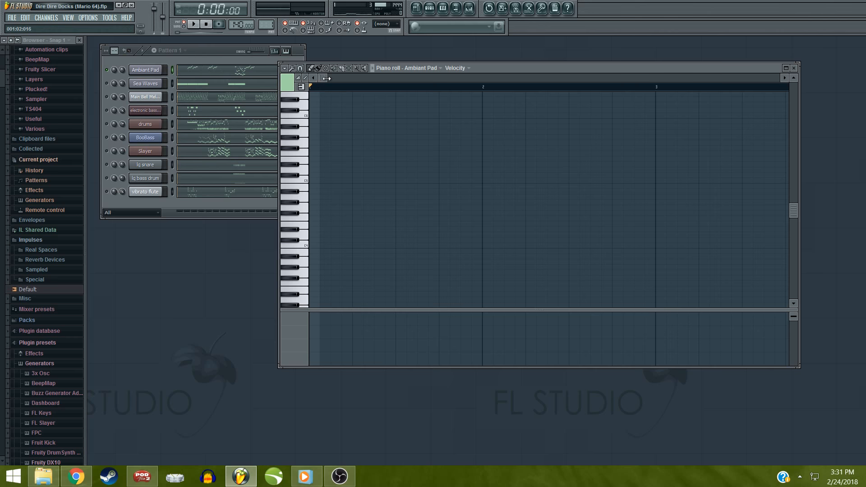
# Audition the Ambiant Pad melody from the start of bar 13
pyautogui.moveTo(326, 78); pyautogui.dragTo(370, 89)
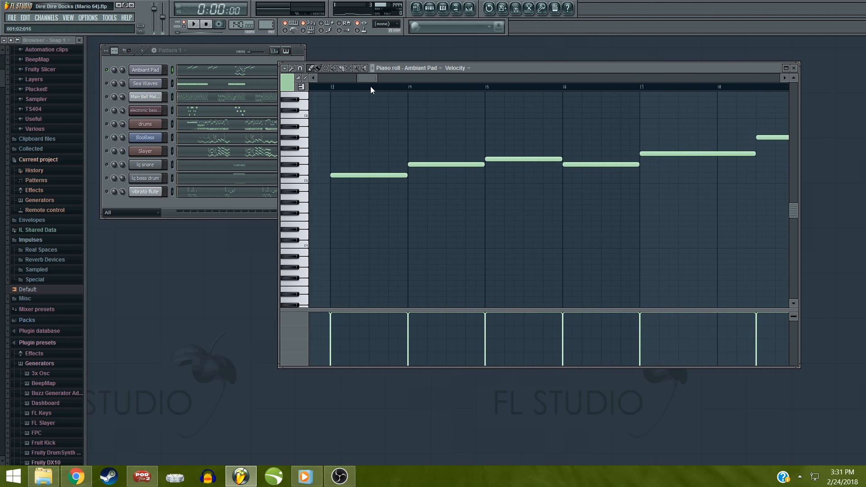
pyautogui.click(346, 90)
pyautogui.press('space')
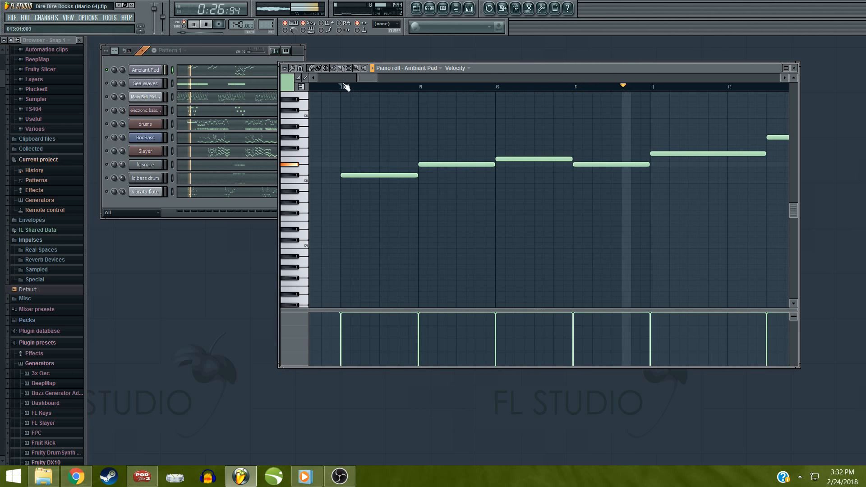
pyautogui.press('space')
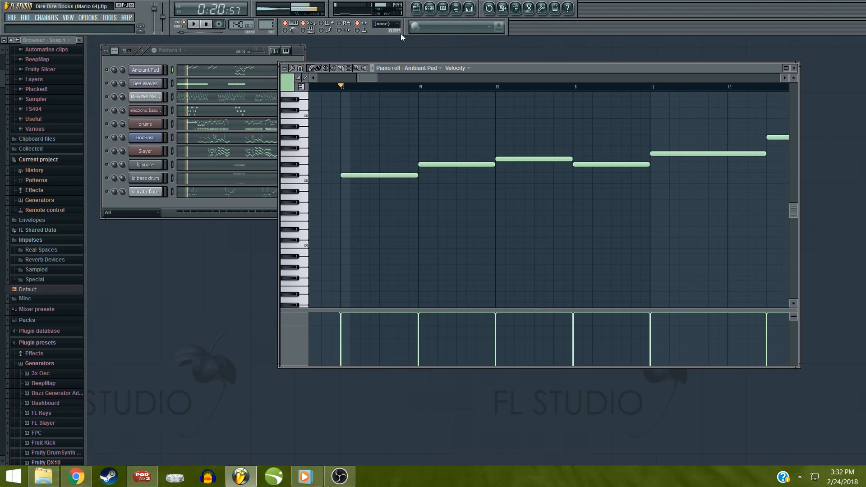
# Close the Ambiant Pad piano roll, open the one for vibrato flute and solo that channel
pyautogui.click(794, 68)
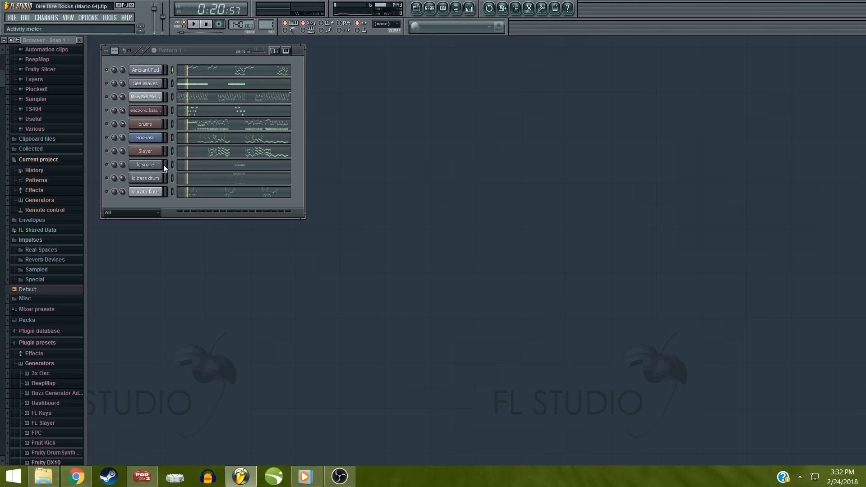
pyautogui.rightClick(163, 188)
pyautogui.click(182, 193)
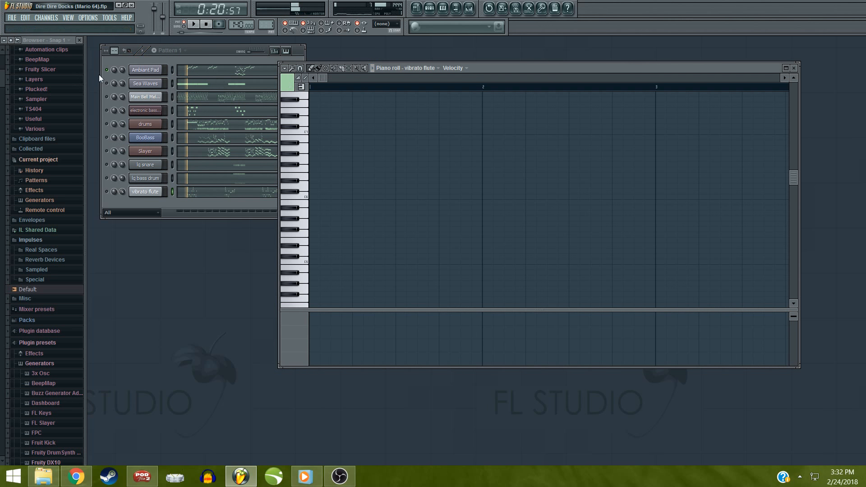
pyautogui.click(107, 192)
# Audition the vibrato flute melody from bar 13 while reviewing its notes, and close the piano roll
pyautogui.press('space')
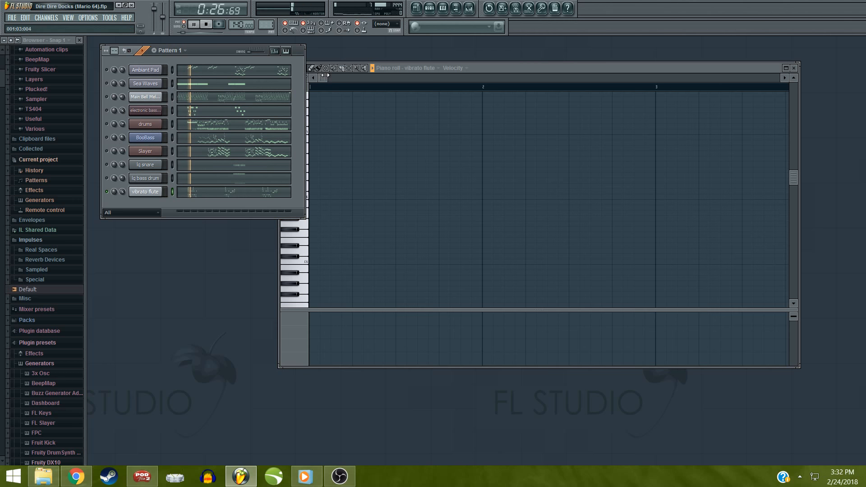
pyautogui.moveTo(325, 75); pyautogui.dragTo(412, 87)
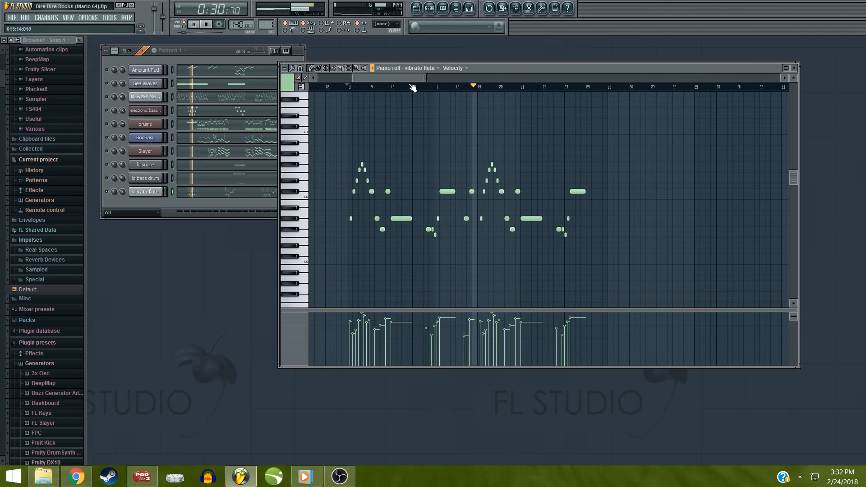
pyautogui.press('space')
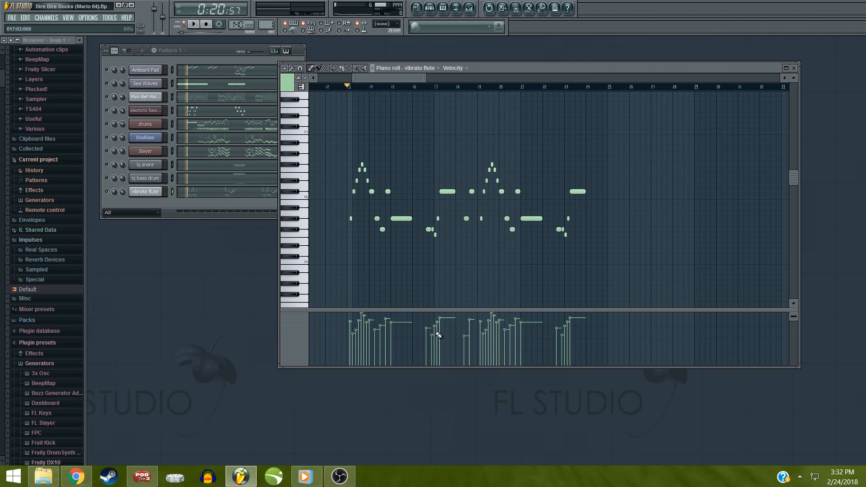
pyautogui.click(794, 68)
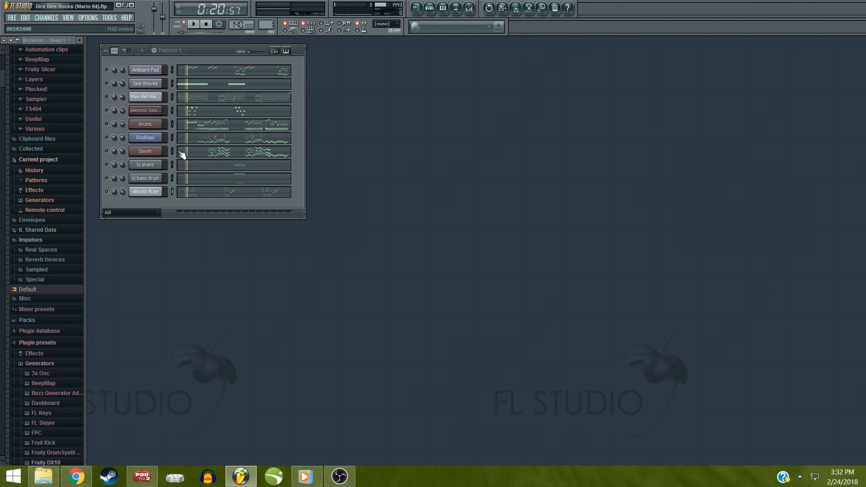
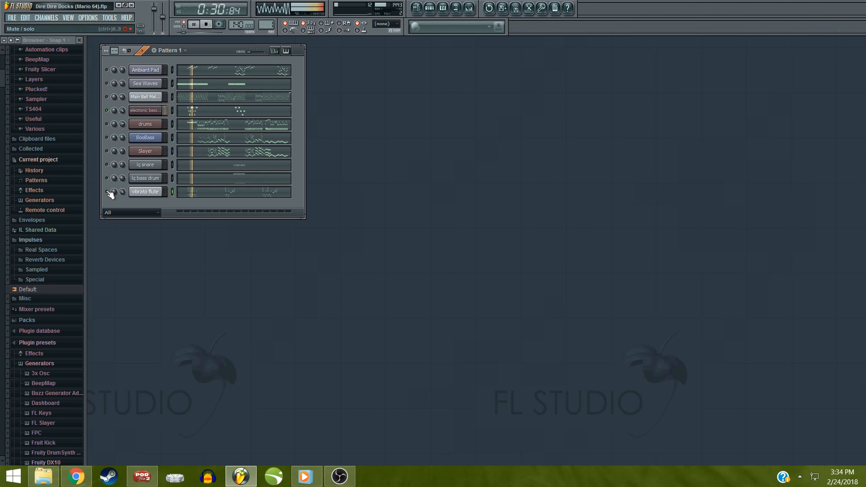
# Stop the electronic bass playback, solo the drums channel and audition it from bar 13
pyautogui.press('space')
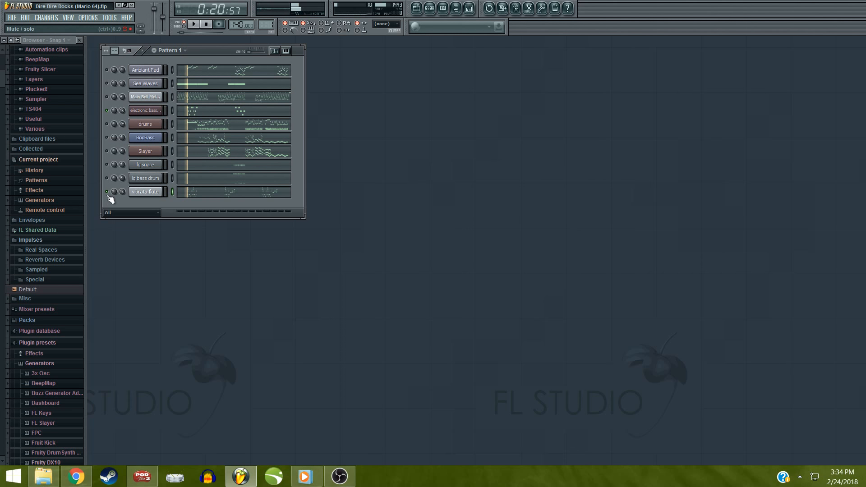
pyautogui.rightClick(107, 124)
pyautogui.press('space')
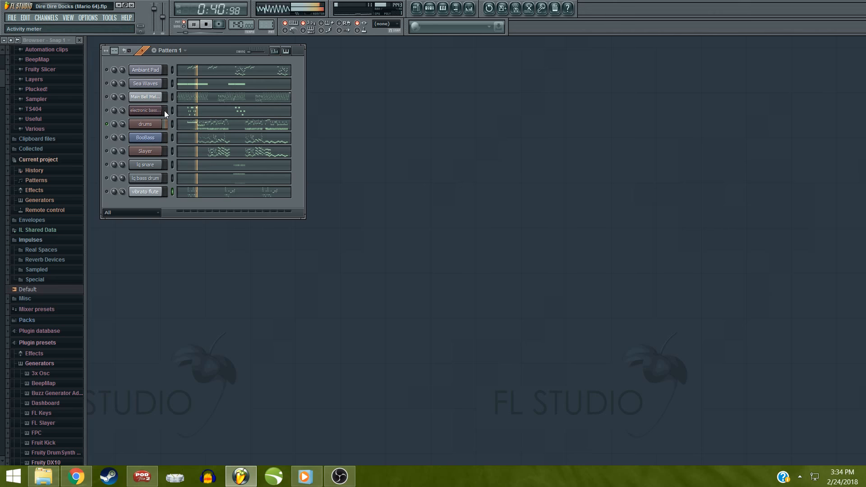
pyautogui.press('space')
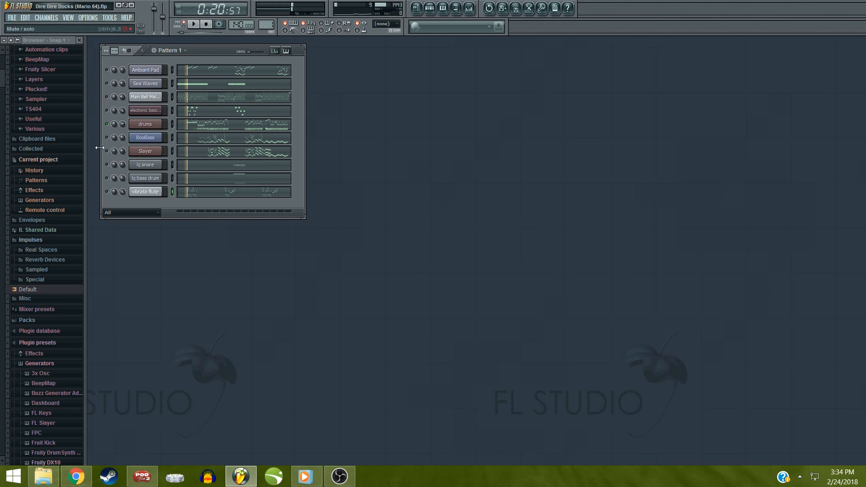
# Open the drums piano roll, set the playback start at bar 24 and briefly play the notes
pyautogui.rightClick(163, 131)
pyautogui.click(178, 124)
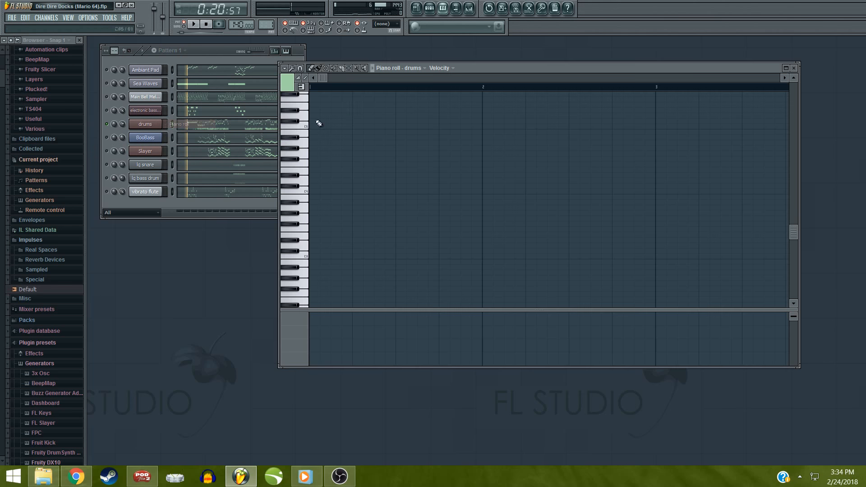
pyautogui.moveTo(327, 75); pyautogui.dragTo(402, 89)
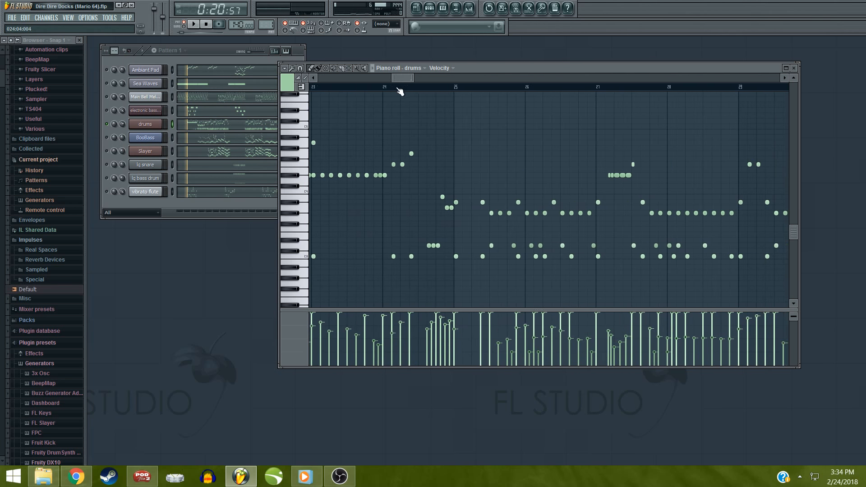
pyautogui.click(386, 91)
pyautogui.press('space')
pyautogui.press('space')
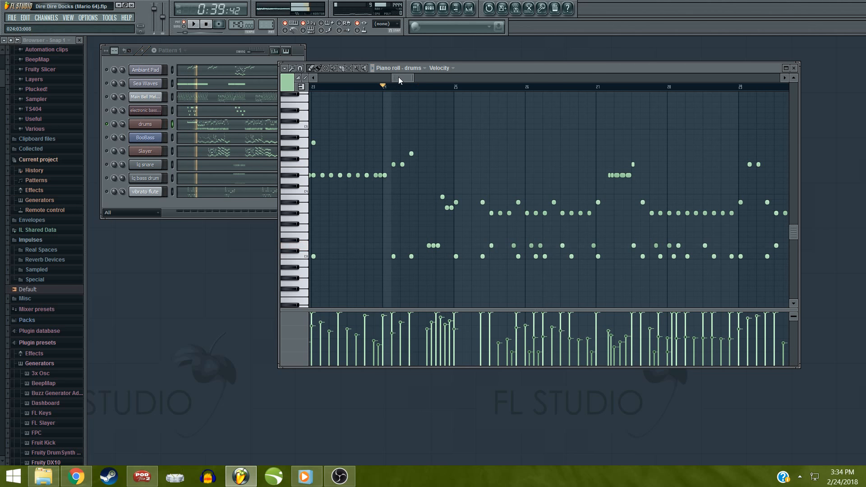
# Move the playback start to bar 25 and audition the main drum beat
pyautogui.moveTo(398, 77)
pyautogui.mouseDown()
pyautogui.moveTo(360, 81)
pyautogui.moveTo(406, 87)
pyautogui.mouseUp()
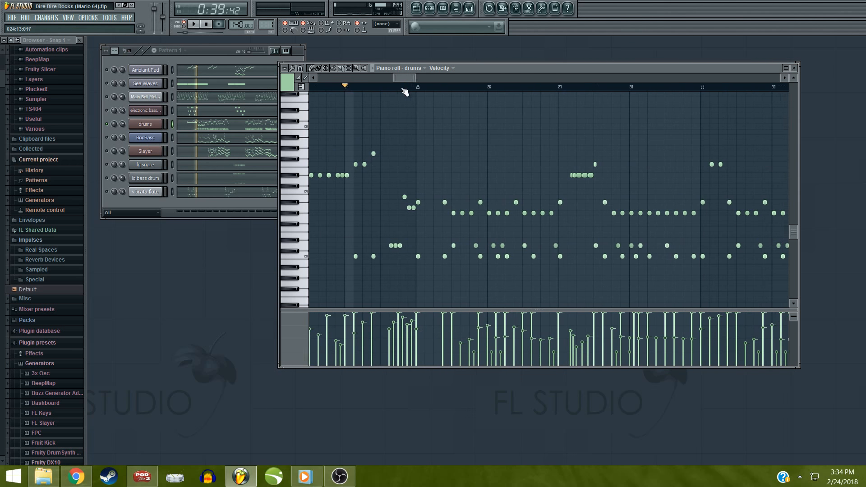
pyautogui.click(417, 87)
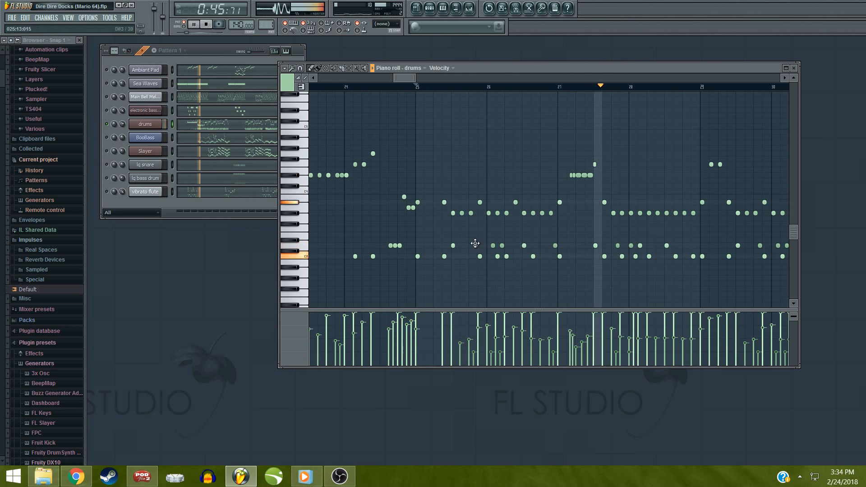
pyautogui.click(617, 245)
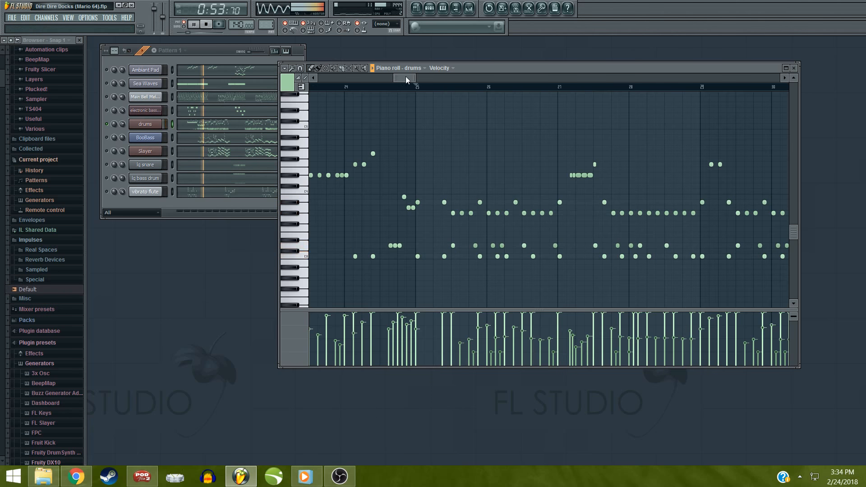
pyautogui.moveTo(405, 77); pyautogui.dragTo(409, 77)
pyautogui.press('space')
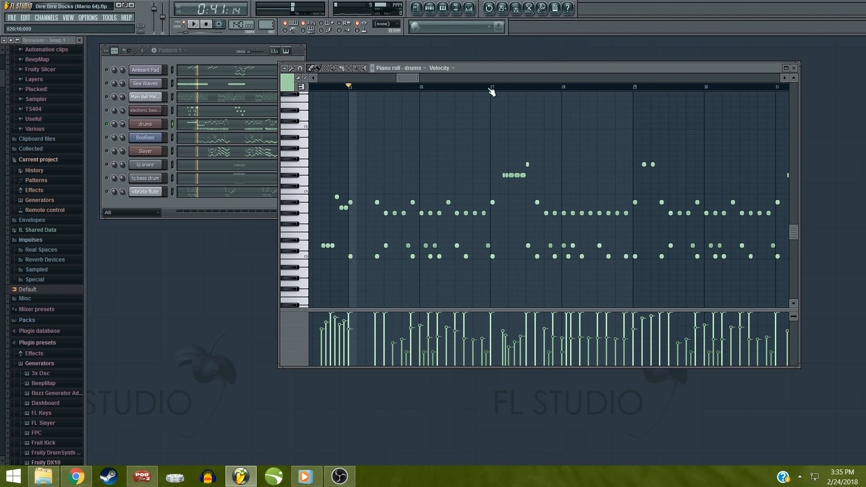
# Replay the drum part from bar 25 in a closer view, and audition it again from bar 27
pyautogui.moveTo(418, 78); pyautogui.dragTo(412, 78)
pyautogui.press('space')
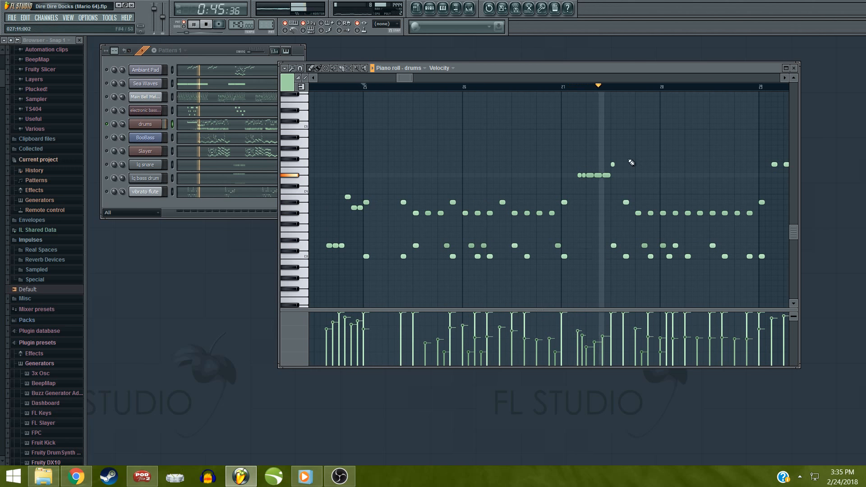
pyautogui.press('space')
pyautogui.click(564, 90)
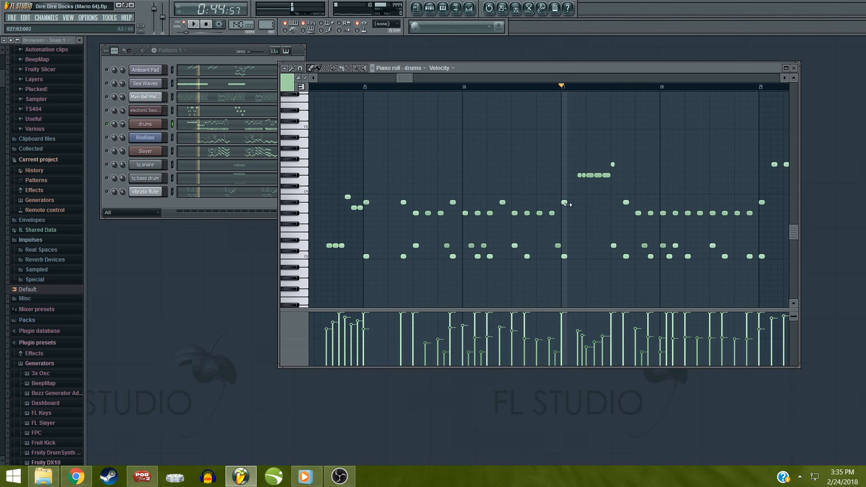
pyautogui.press('space')
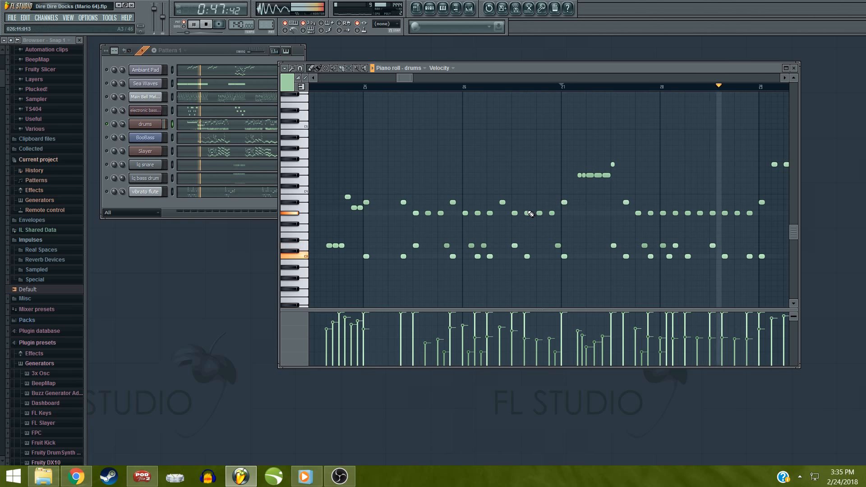
pyautogui.press('space')
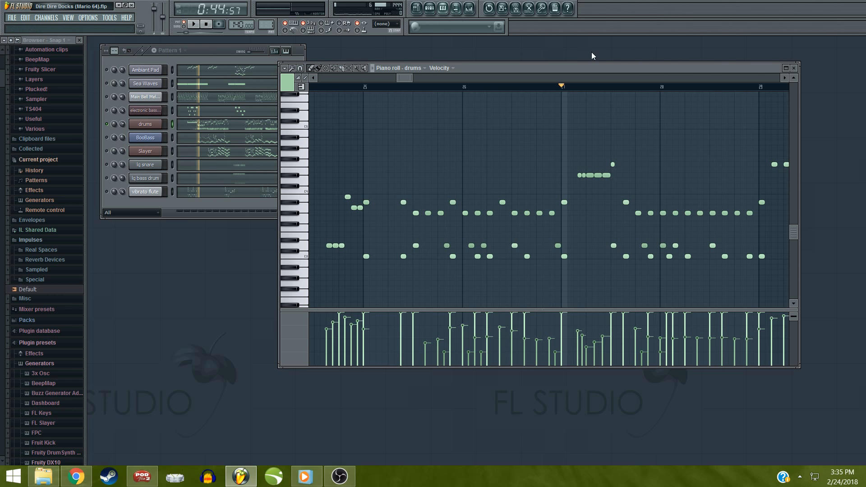
# Close the drums piano roll, unmute the BooBass channel and play it together with the drums
pyautogui.click(794, 67)
pyautogui.click(107, 138)
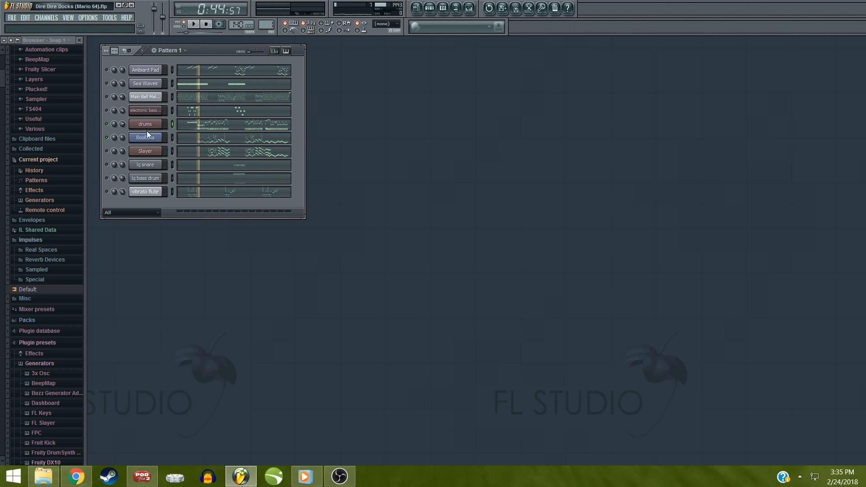
pyautogui.press('space')
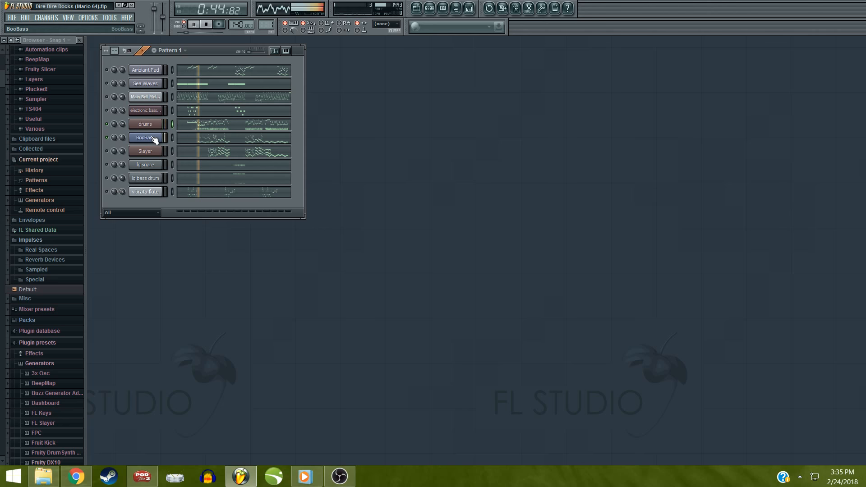
# Follow the drum notes in the reopened piano roll during playback, and unmute Slayer to audition it with the drums and BooBass
pyautogui.rightClick(160, 122)
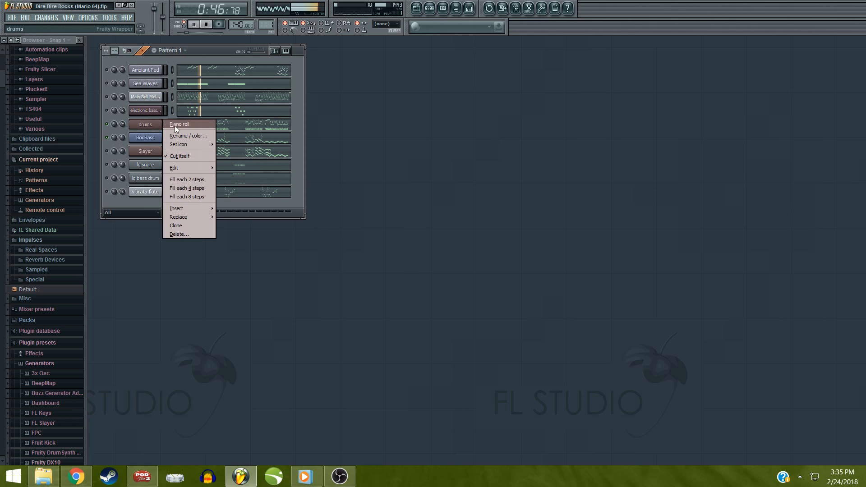
pyautogui.click(175, 125)
pyautogui.moveTo(326, 79); pyautogui.dragTo(421, 80)
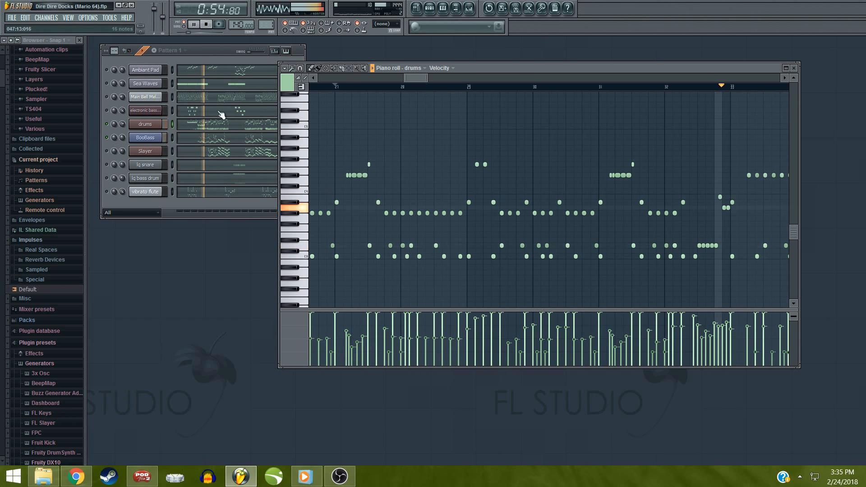
pyautogui.click(107, 152)
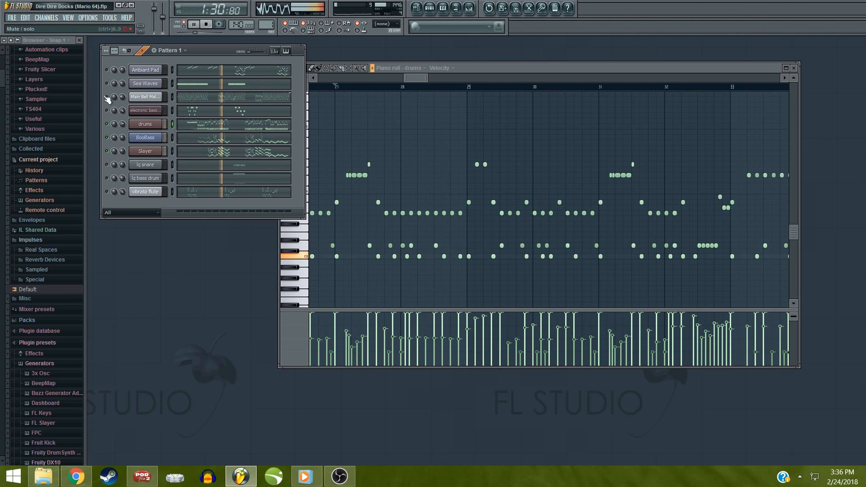
pyautogui.press('space')
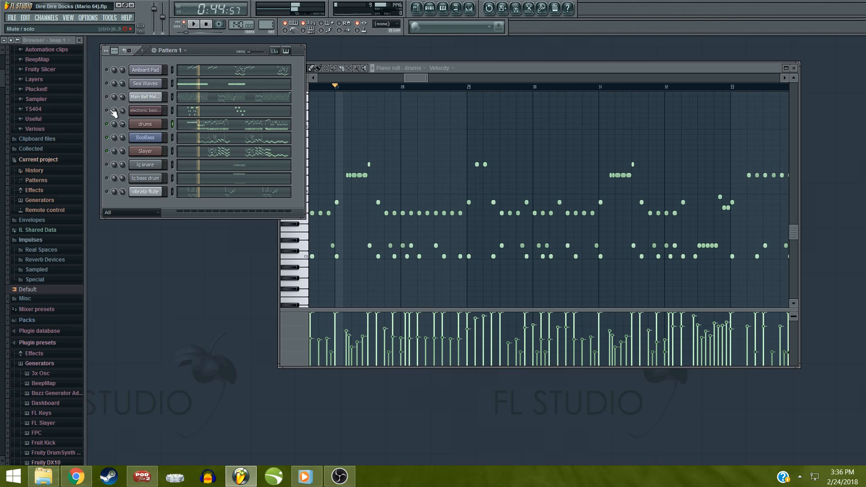
# Unmute all remaining channels and play the full arrangement from bar 27 while reviewing the drum notes further along the pattern
pyautogui.click(111, 110)
pyautogui.press('space')
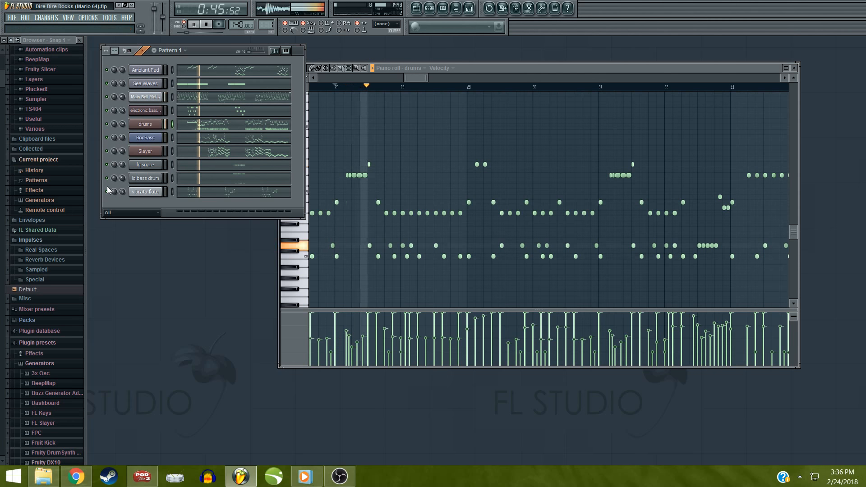
pyautogui.moveTo(418, 77); pyautogui.dragTo(461, 78)
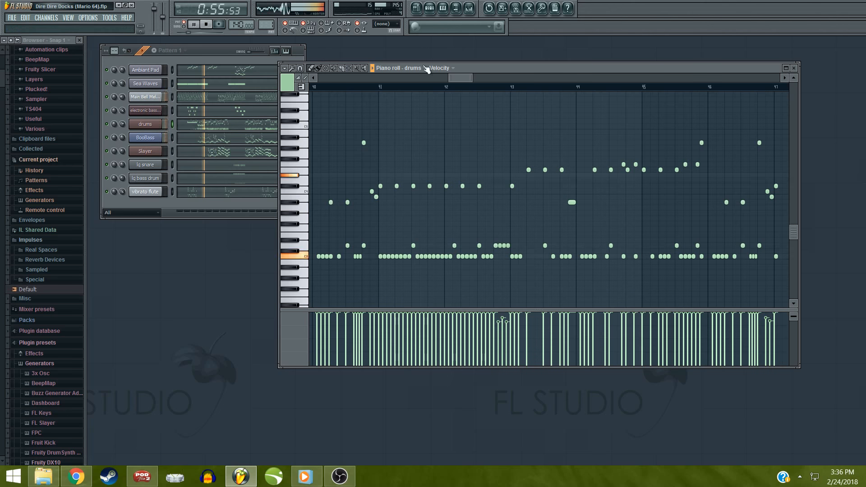
pyautogui.moveTo(448, 78); pyautogui.dragTo(439, 78)
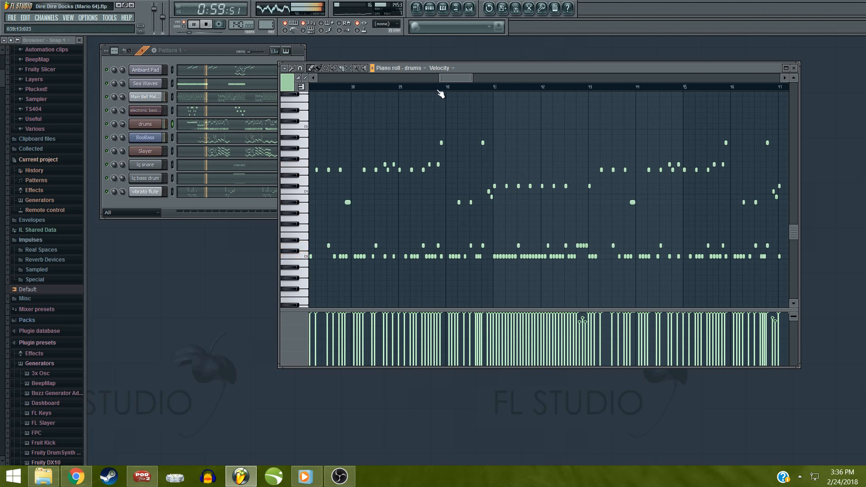
# Review the earlier drum notes in the drums piano roll during playback, and close the piano roll
pyautogui.moveTo(447, 79); pyautogui.dragTo(407, 74)
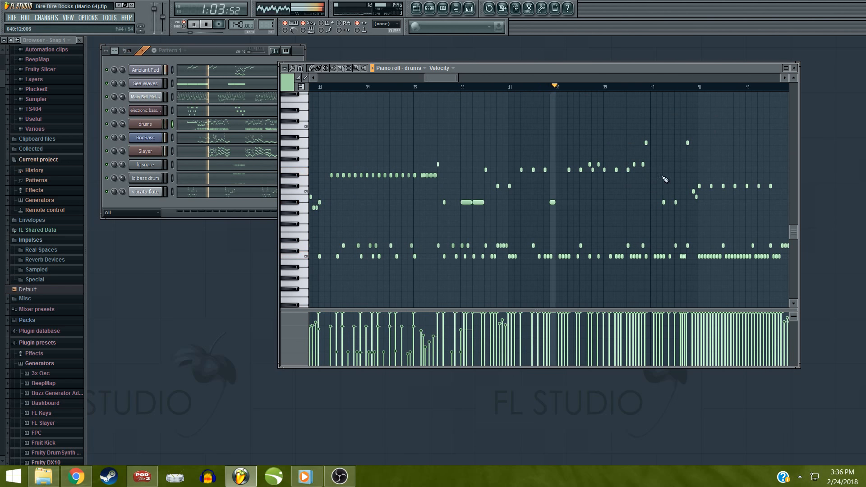
pyautogui.click(627, 245)
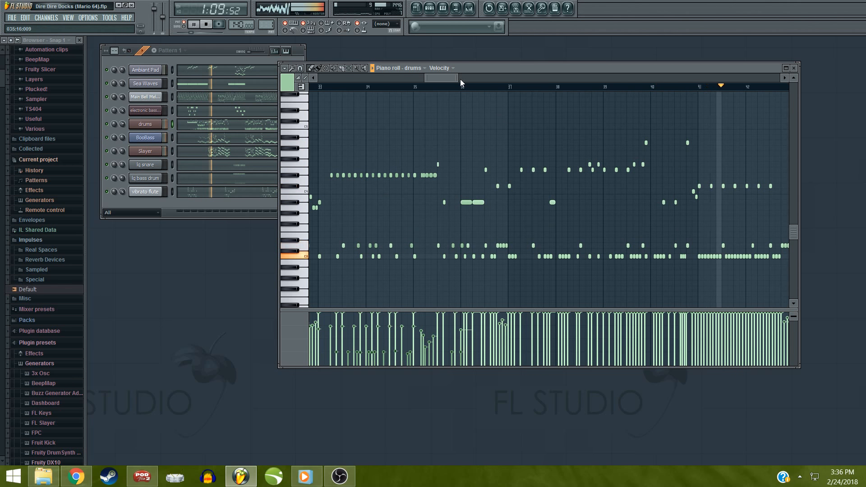
pyautogui.click(794, 68)
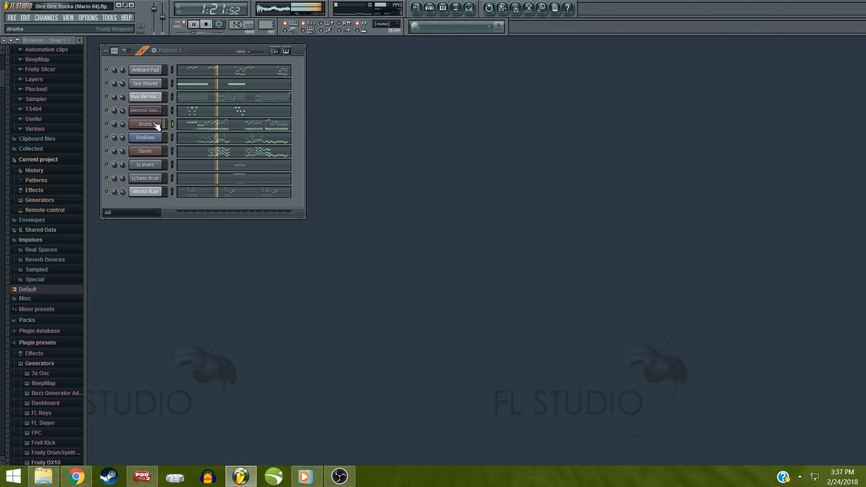
# Stop playback and close the Dire Dire Docks project and FL Studio without saving changes
pyautogui.press('space')
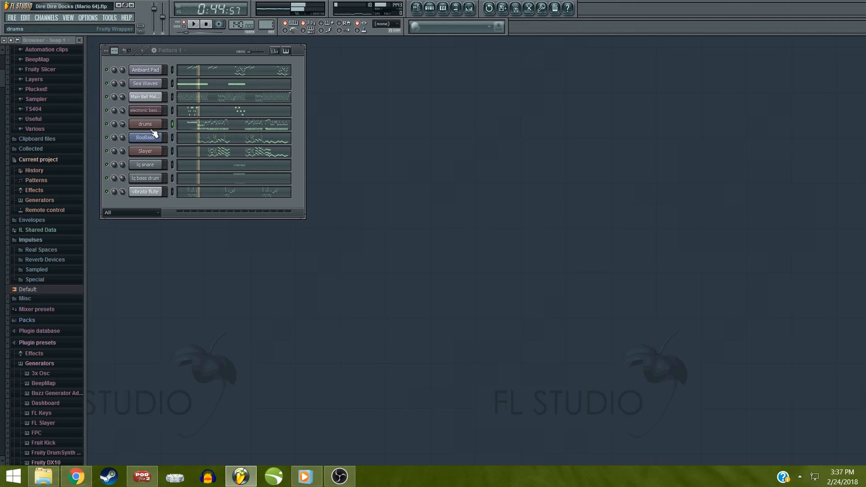
pyautogui.click(132, 6)
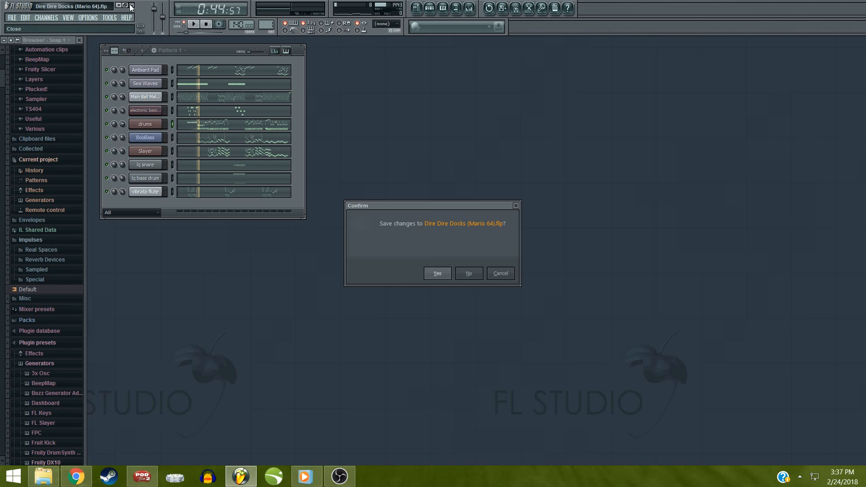
pyautogui.click(469, 273)
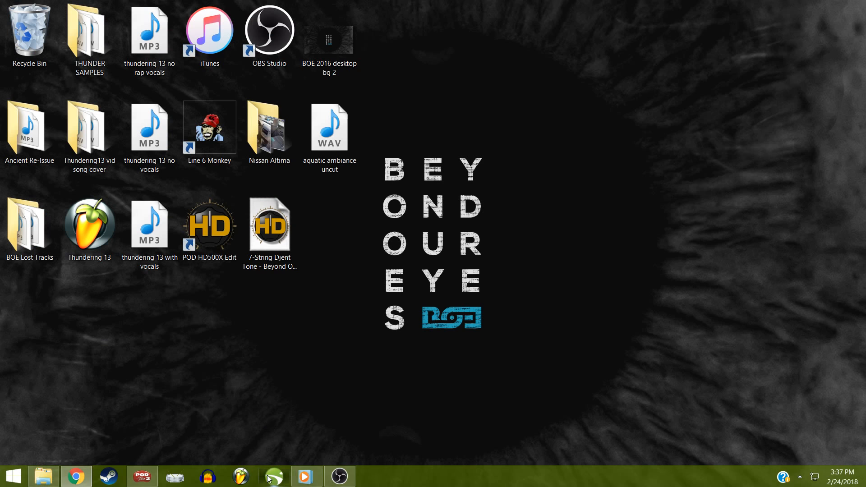
# Launch Mixcraft, decline the update check, and load the previous project Wandering Flame (FFX).mx5
pyautogui.click(274, 476)
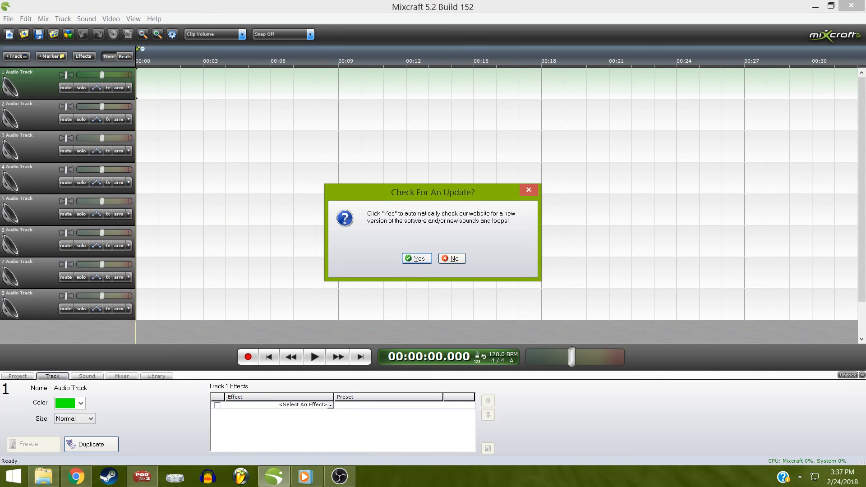
pyautogui.click(451, 259)
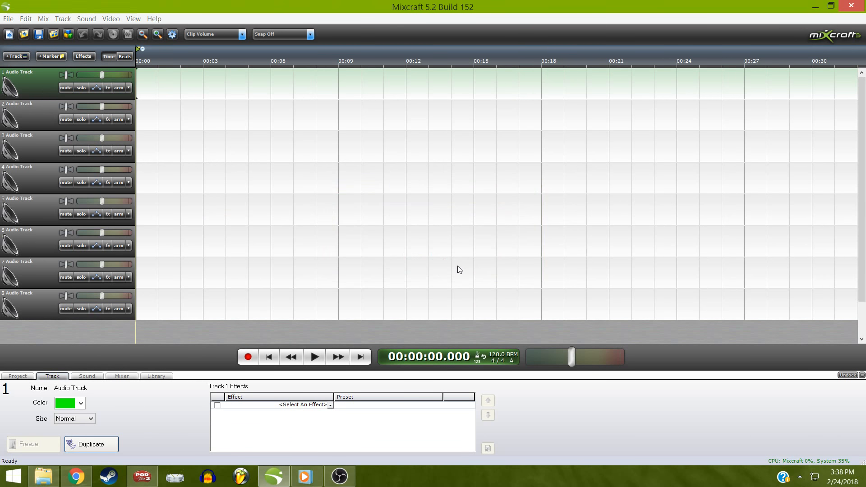
pyautogui.click(450, 300)
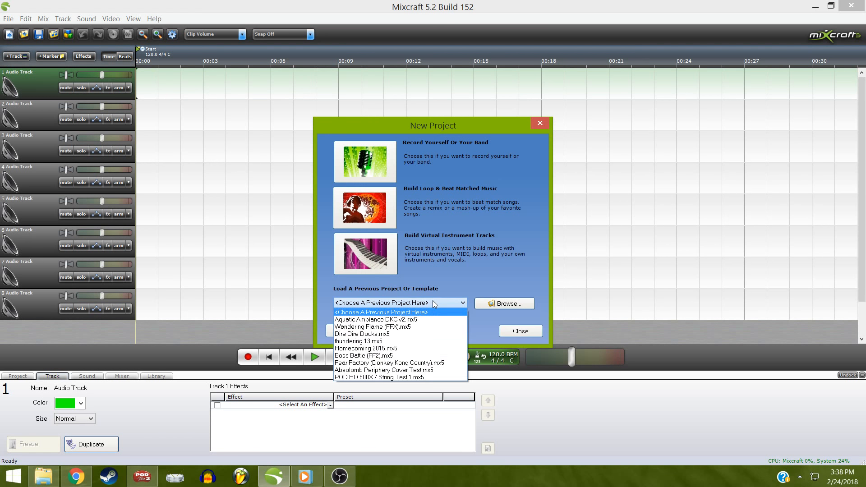
pyautogui.click(428, 325)
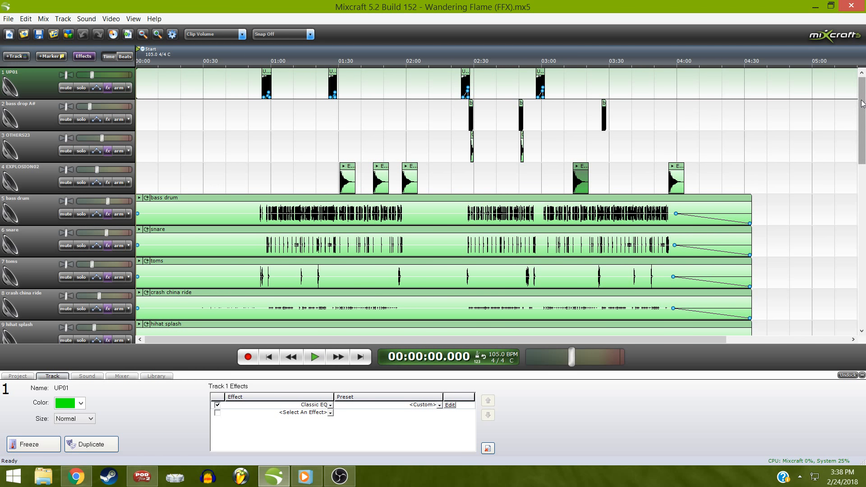
# Audition the first UP01 riser clip on its own from about 0:55, and release the track's solo
pyautogui.moveTo(860, 106); pyautogui.dragTo(850, 92)
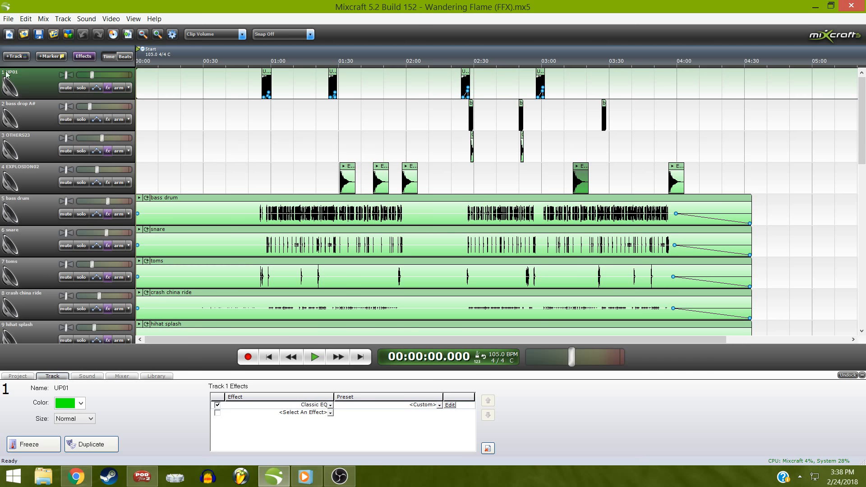
pyautogui.click(265, 63)
pyautogui.scroll(3, 266, 64)
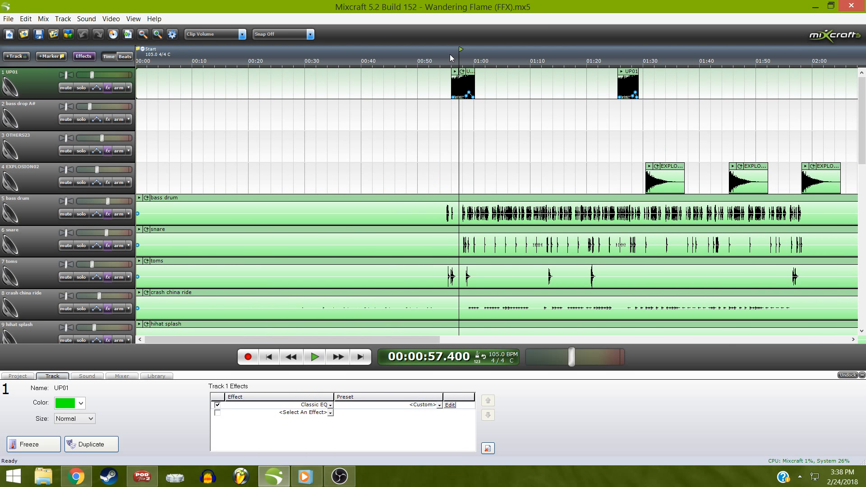
pyautogui.click(450, 61)
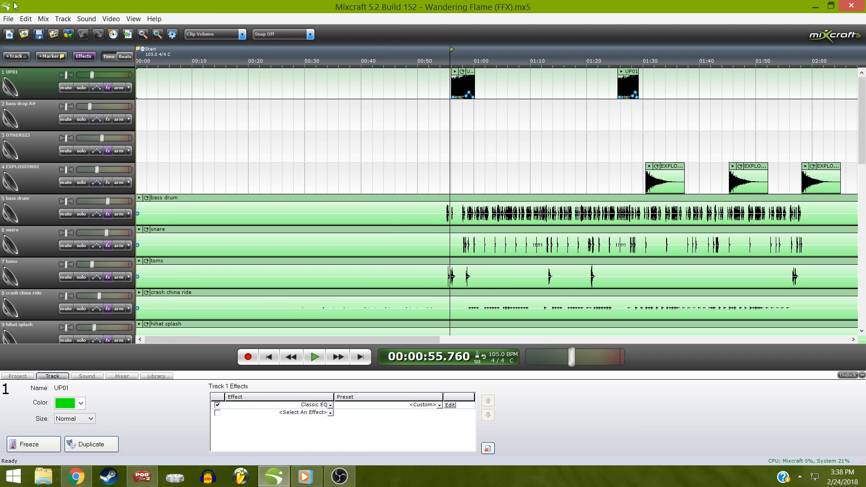
pyautogui.click(81, 88)
pyautogui.press('space')
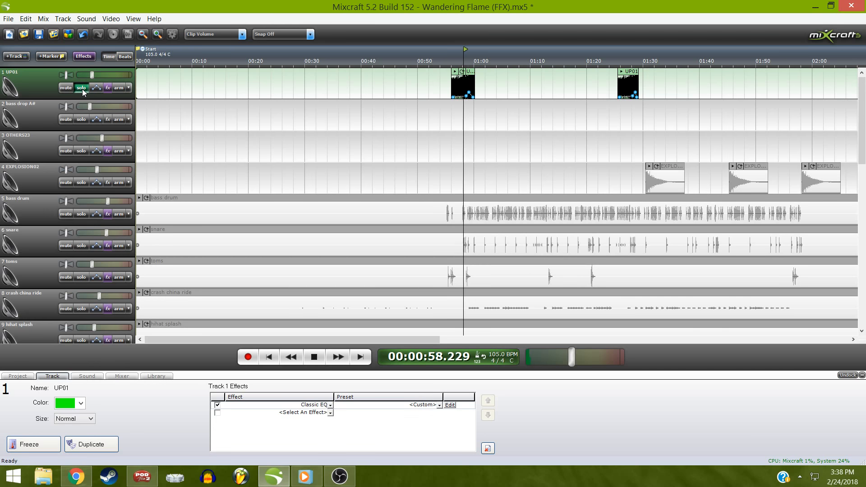
pyautogui.click(81, 88)
pyautogui.press('space')
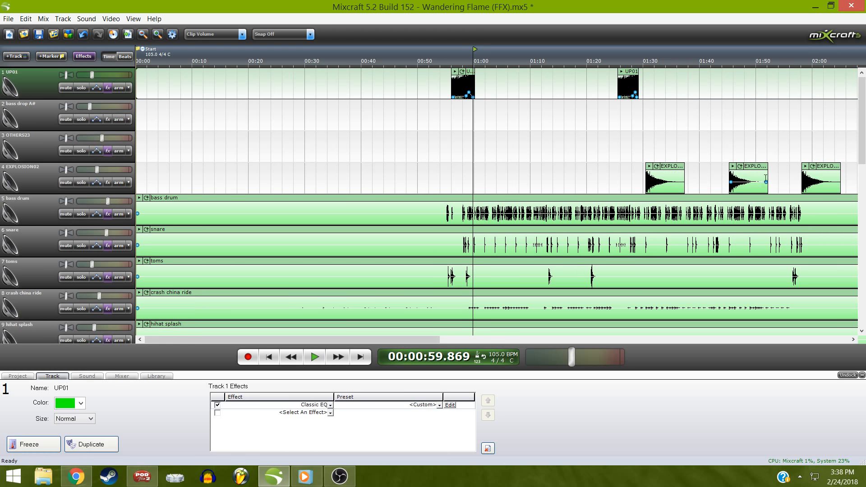
# Solo the snare and EXPLOSION02 tracks and listen to the section from about 1:25
pyautogui.moveTo(354, 339); pyautogui.dragTo(488, 355)
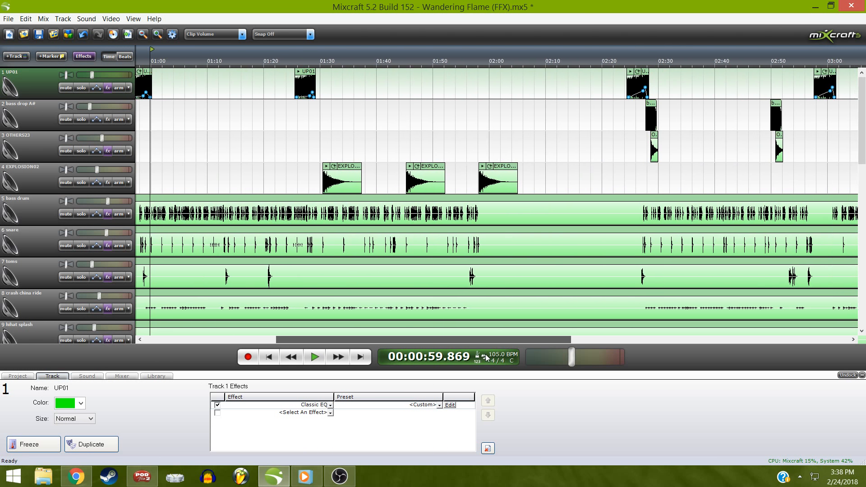
pyautogui.click(318, 63)
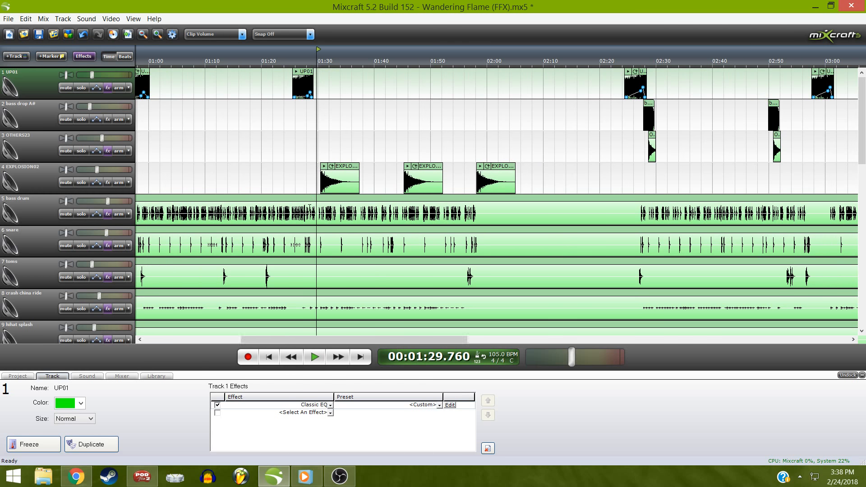
pyautogui.scroll(4, 516, 165)
pyautogui.scroll(2, 516, 165)
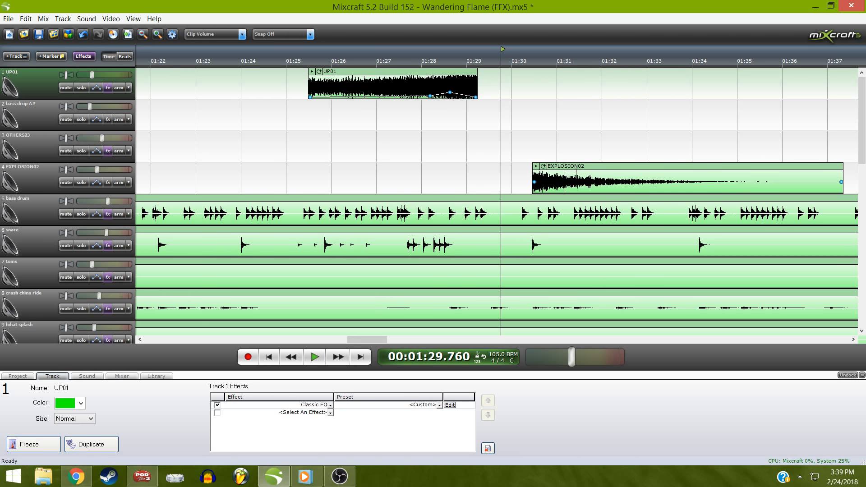
pyautogui.click(280, 62)
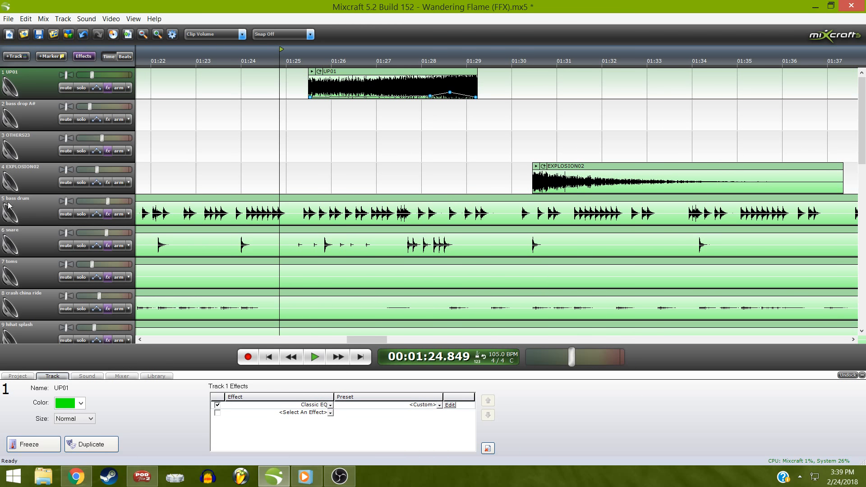
pyautogui.click(81, 245)
pyautogui.click(81, 182)
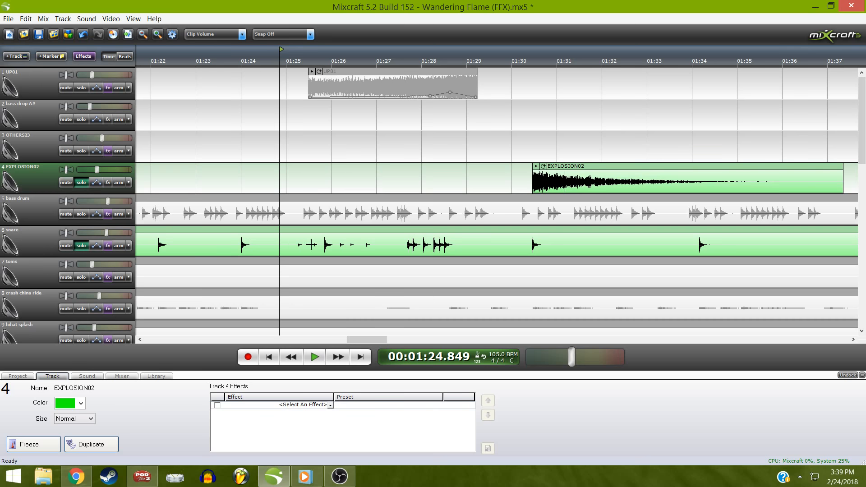
pyautogui.press('space')
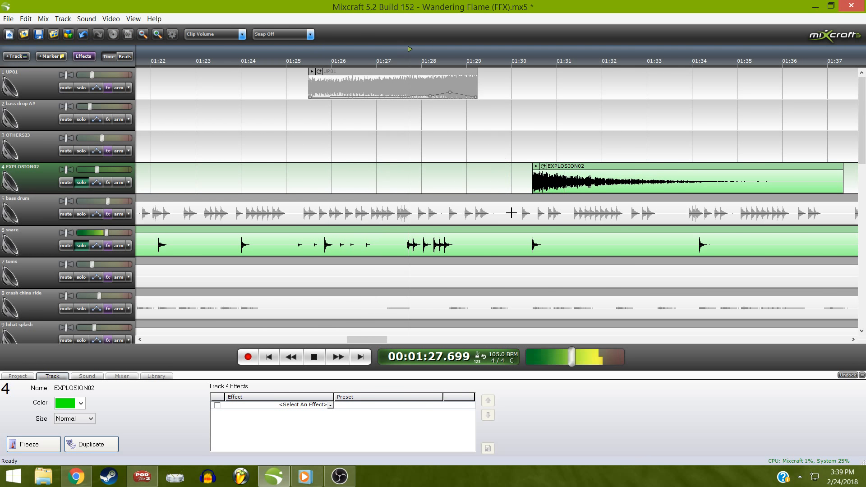
pyautogui.press('space')
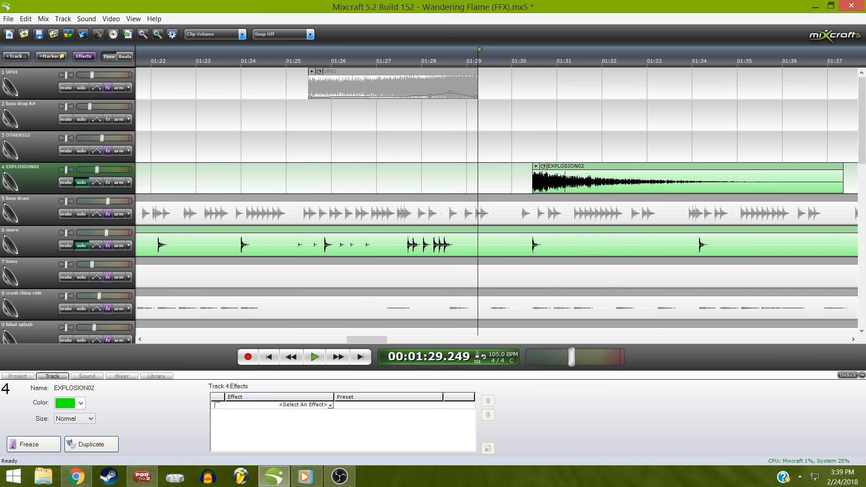
# Play the first EXPLOSION02 clip together with the snare from just before its start, and release both solos
pyautogui.click(527, 55)
pyautogui.press('space')
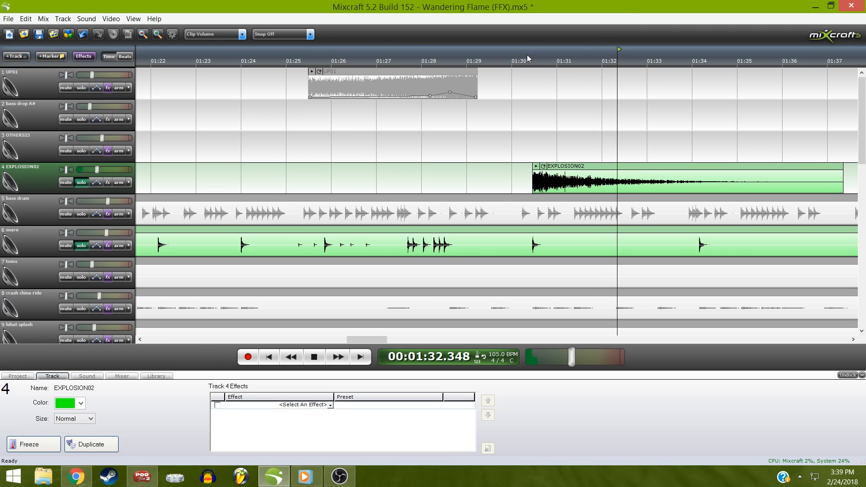
pyautogui.press('space')
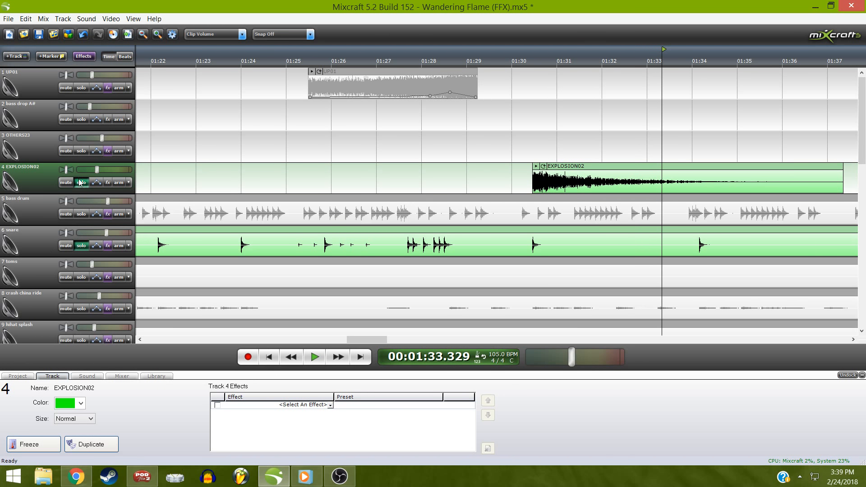
pyautogui.click(81, 182)
pyautogui.click(84, 246)
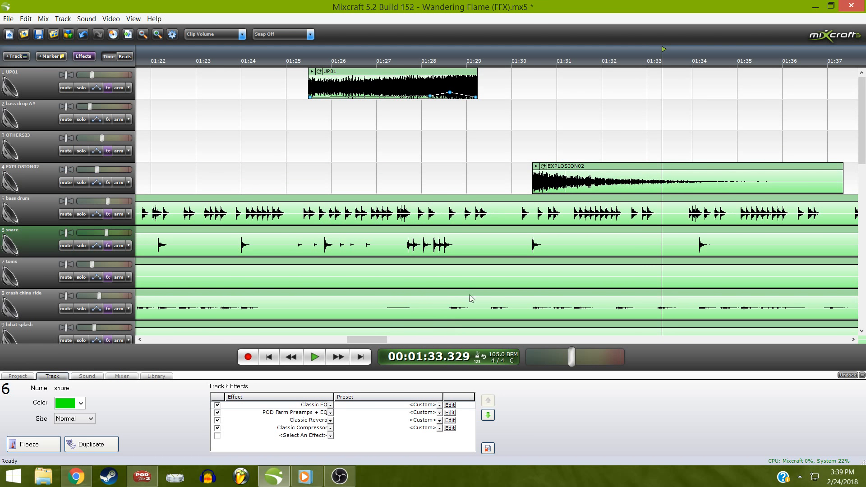
# Solo the OTHERS23 track and play its first clip from just before its start
pyautogui.moveTo(367, 340); pyautogui.dragTo(428, 341)
pyautogui.scroll(-6, 437, 277)
pyautogui.scroll(-3, 436, 280)
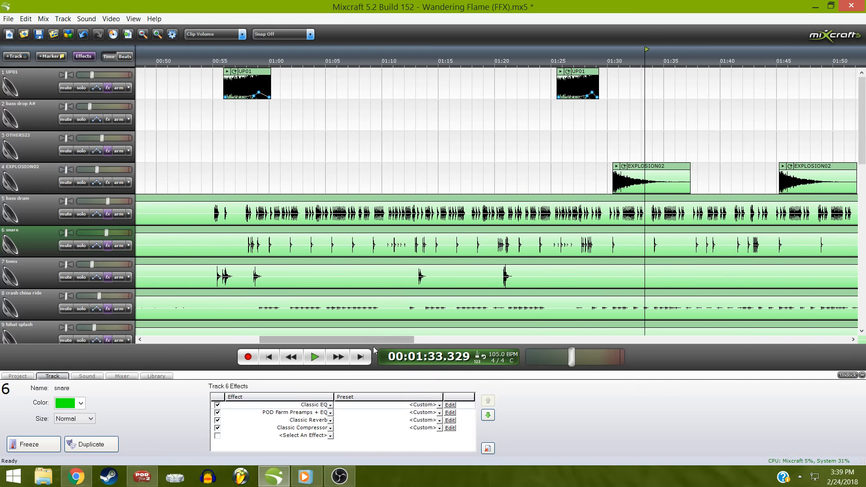
pyautogui.moveTo(374, 340); pyautogui.dragTo(575, 307)
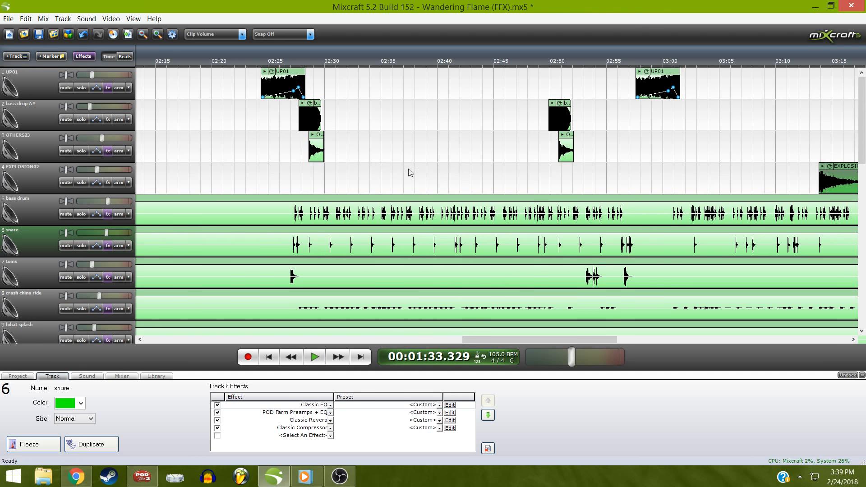
pyautogui.click(275, 65)
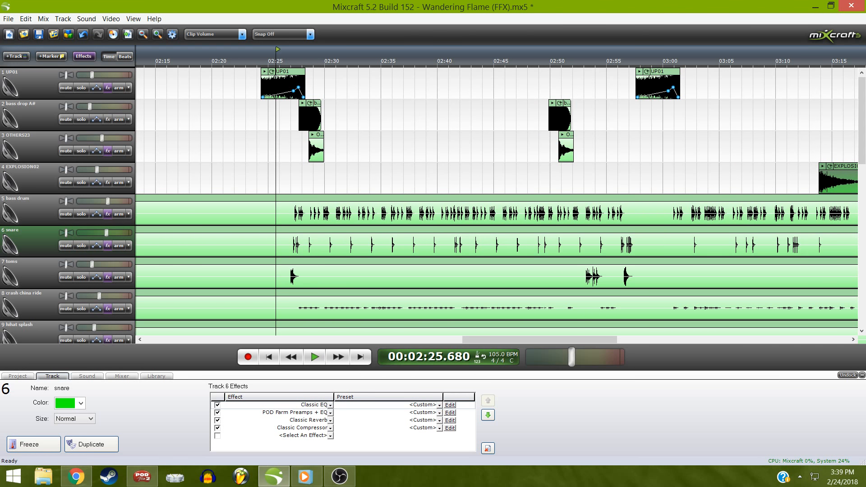
pyautogui.click(81, 151)
pyautogui.click(305, 61)
pyautogui.press('space')
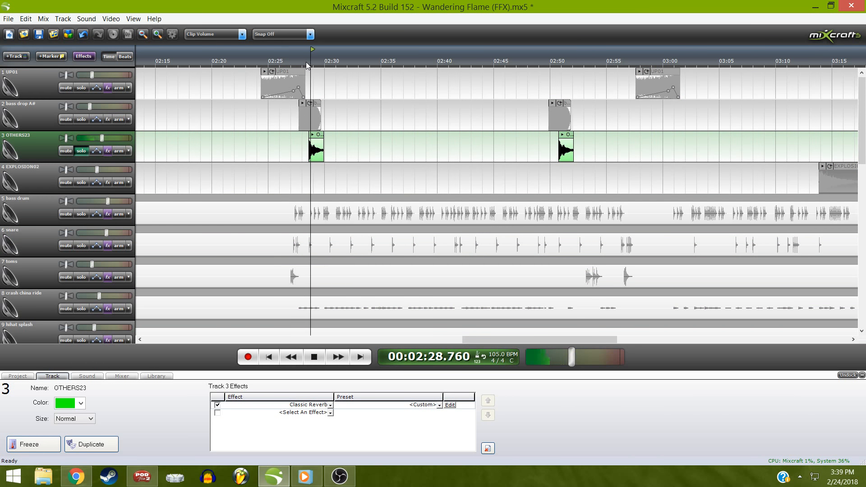
pyautogui.press('space')
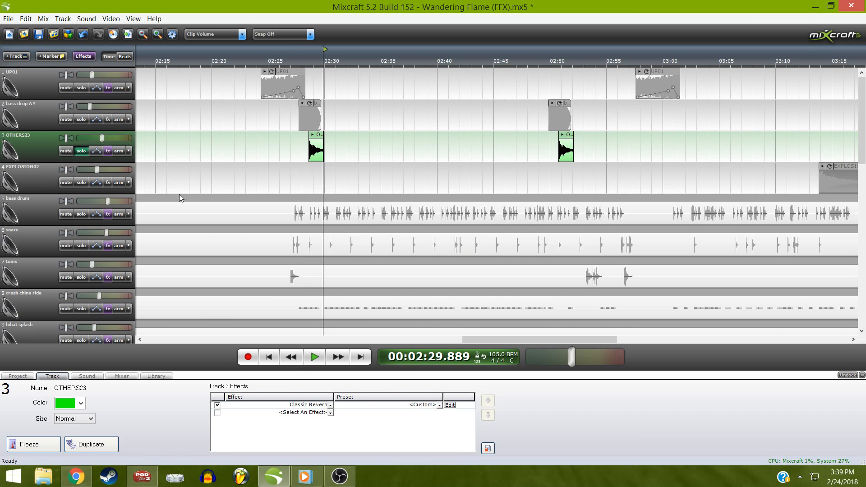
# Audition the first OTHERS23 clip layered with the snare by soloing the snare too, and release the snare's solo
pyautogui.click(88, 212)
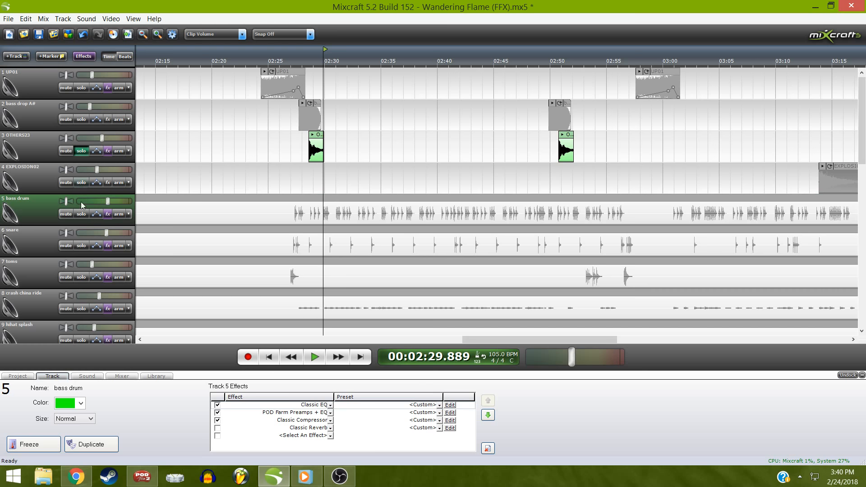
pyautogui.click(81, 246)
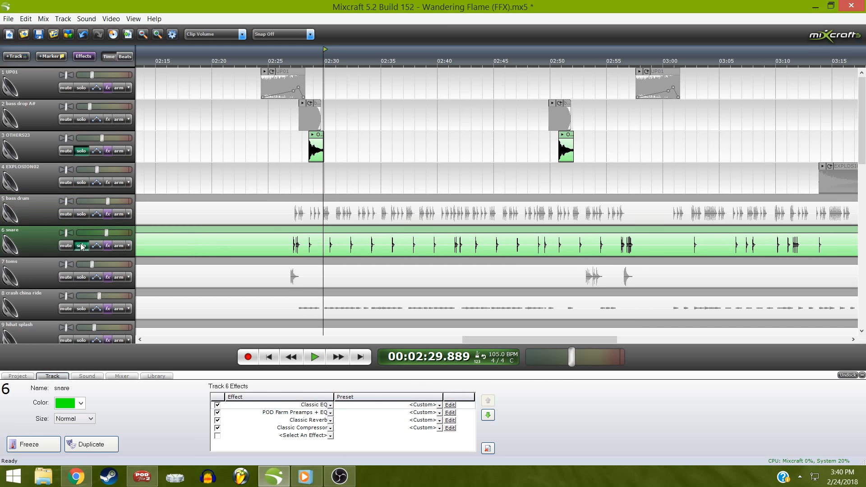
pyautogui.click(302, 63)
pyautogui.press('space')
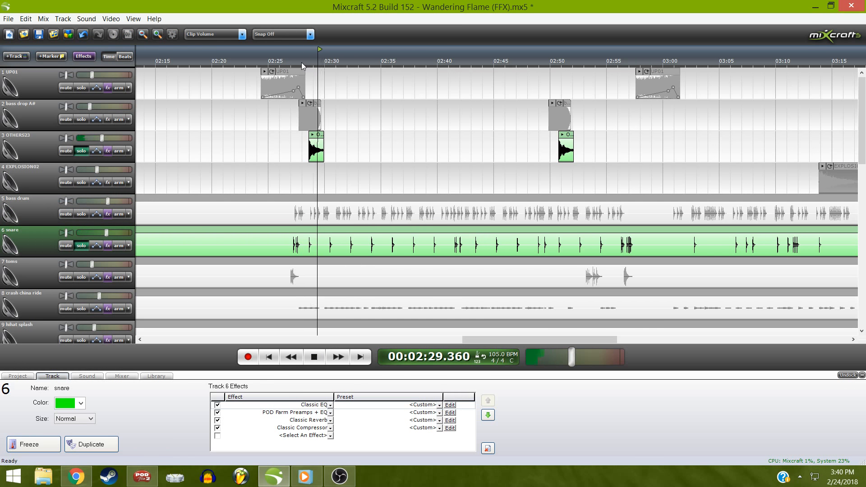
pyautogui.press('space')
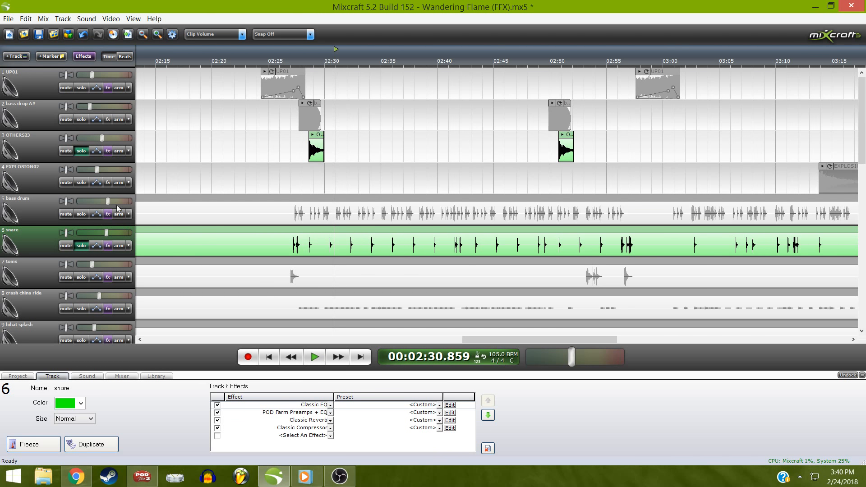
pyautogui.click(82, 246)
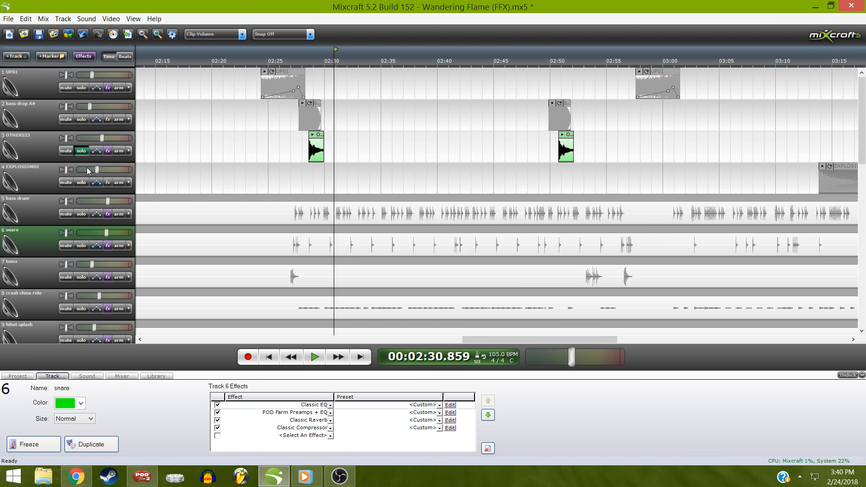
# Solo the bass drum, snare, toms, crash china ride and hihat splash along with OTHERS23, and listen from about 2:25
pyautogui.click(79, 155)
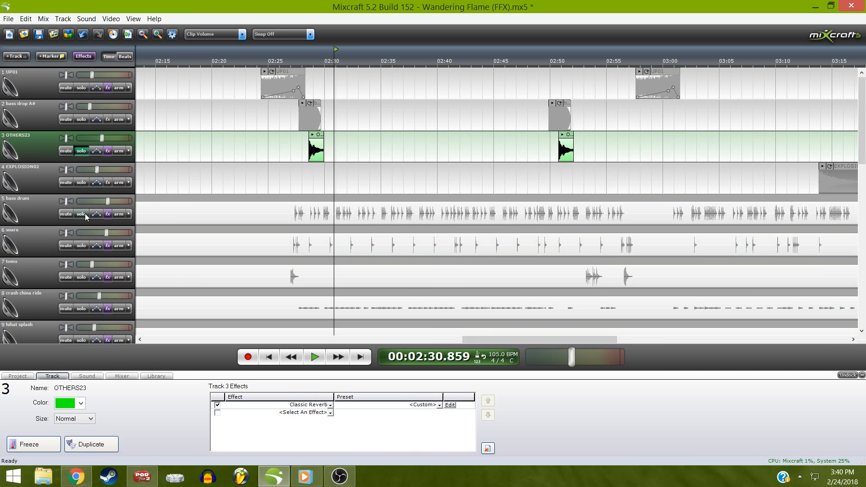
pyautogui.click(85, 213)
pyautogui.click(85, 244)
pyautogui.click(82, 277)
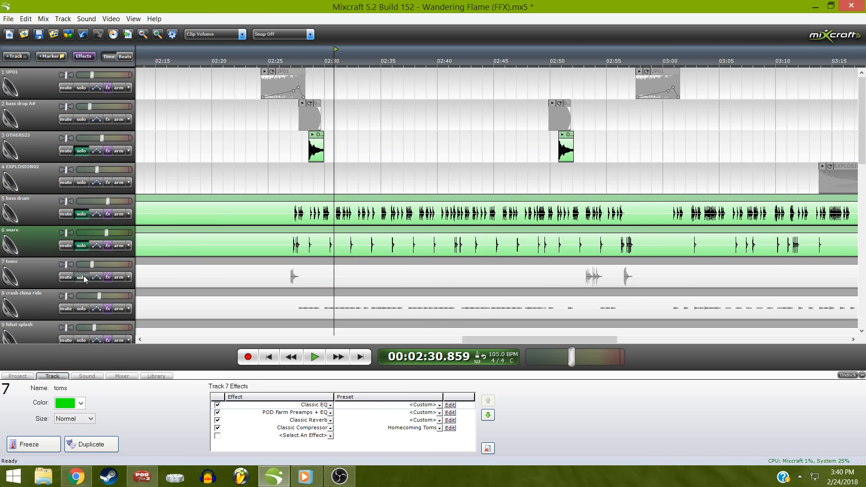
pyautogui.click(82, 309)
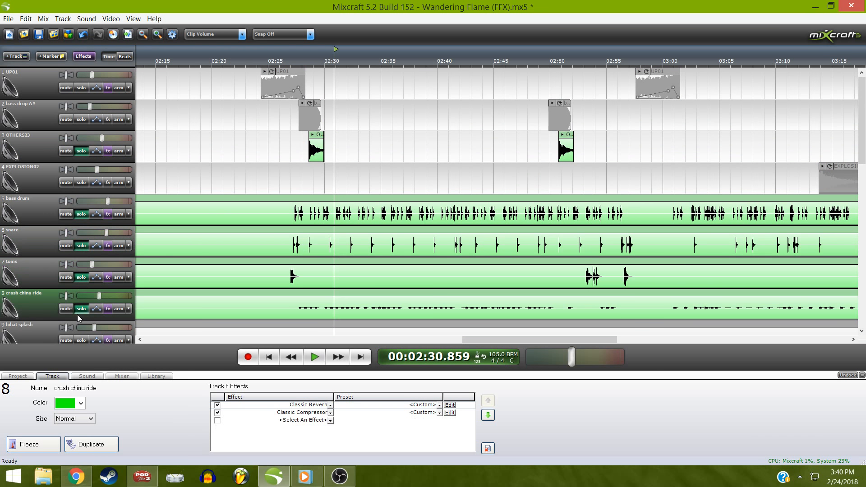
pyautogui.click(81, 340)
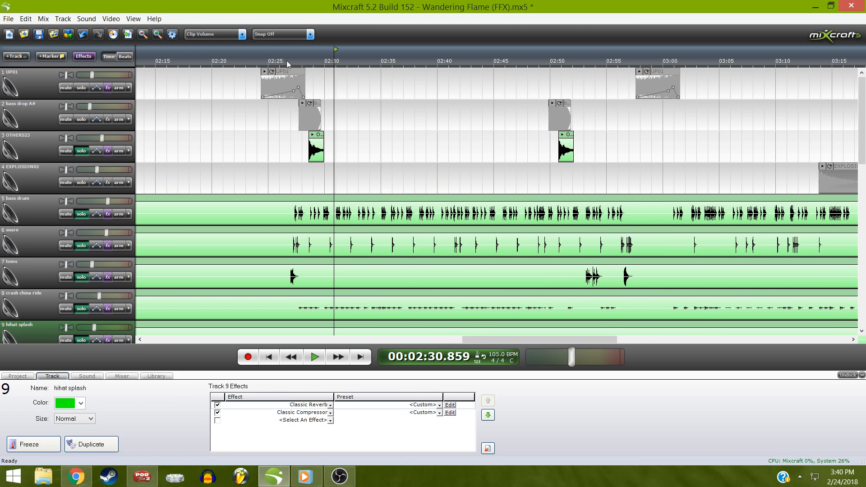
pyautogui.click(276, 62)
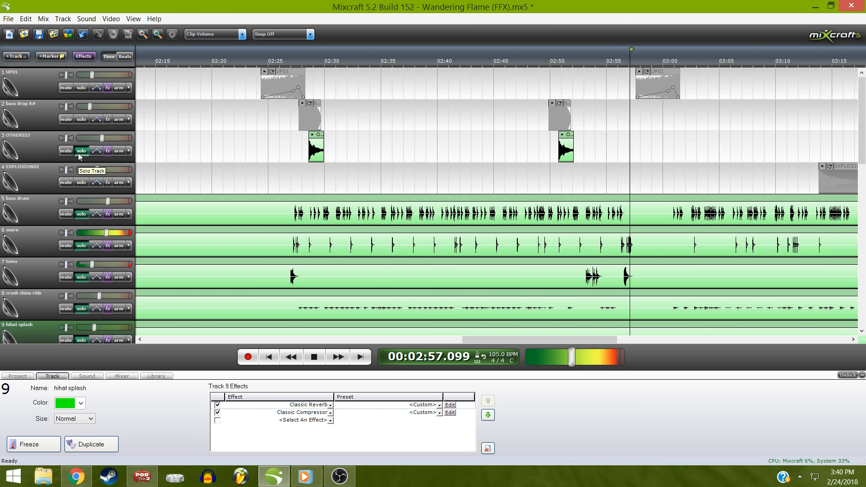
pyautogui.press('space')
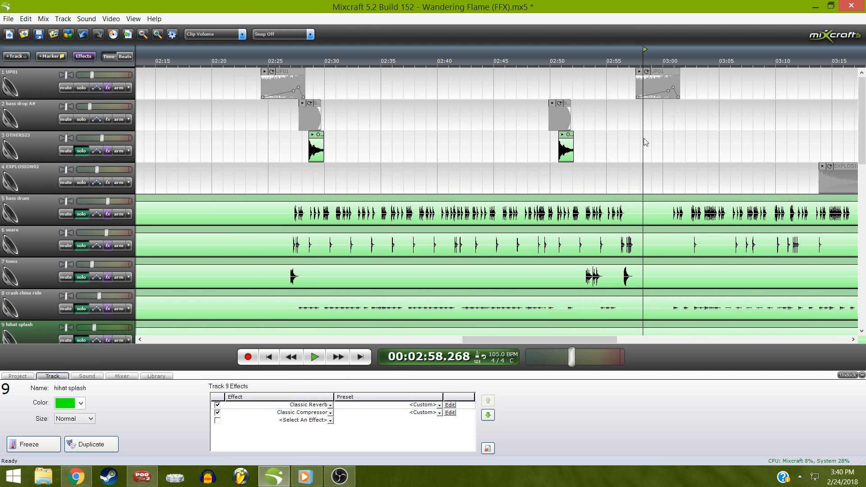
# Play the second OTHERS23 clip twice with the soloed drums, starting from about 2:50 each time
pyautogui.click(550, 64)
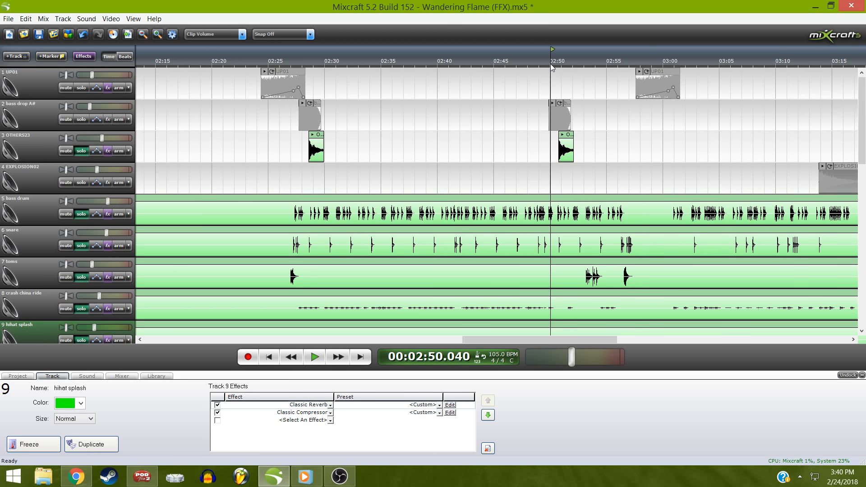
pyautogui.press('space')
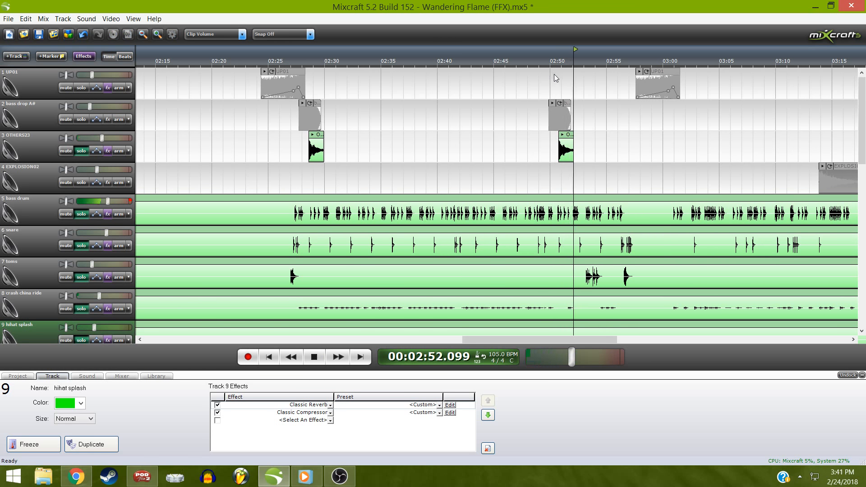
pyautogui.press('space')
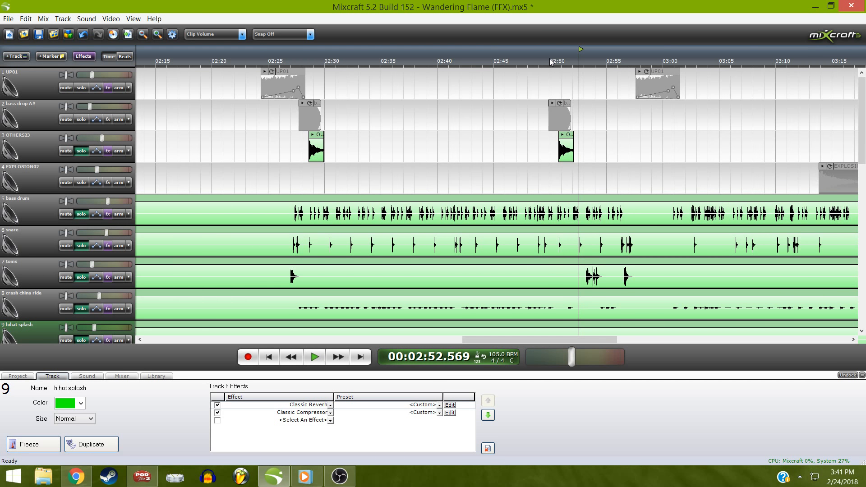
pyautogui.click(551, 62)
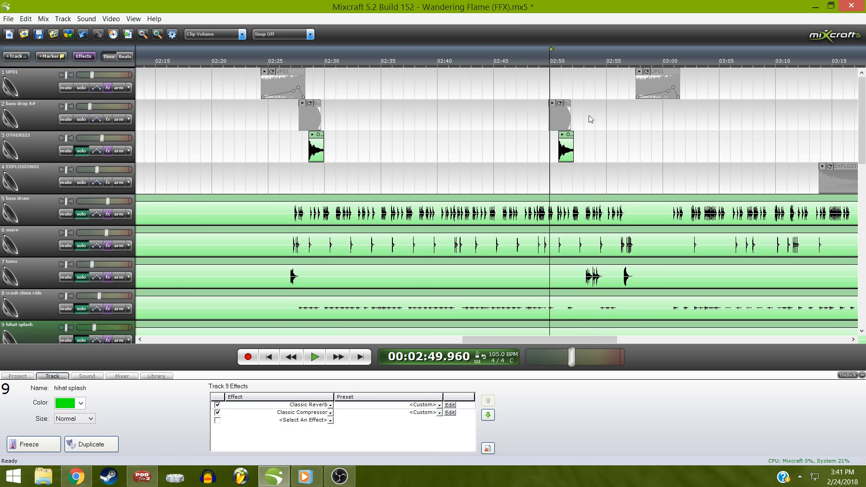
pyautogui.press('space')
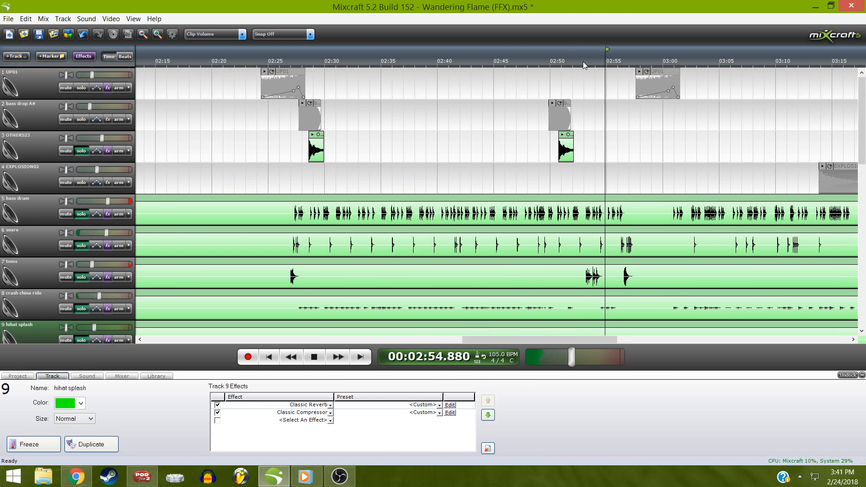
pyautogui.press('space')
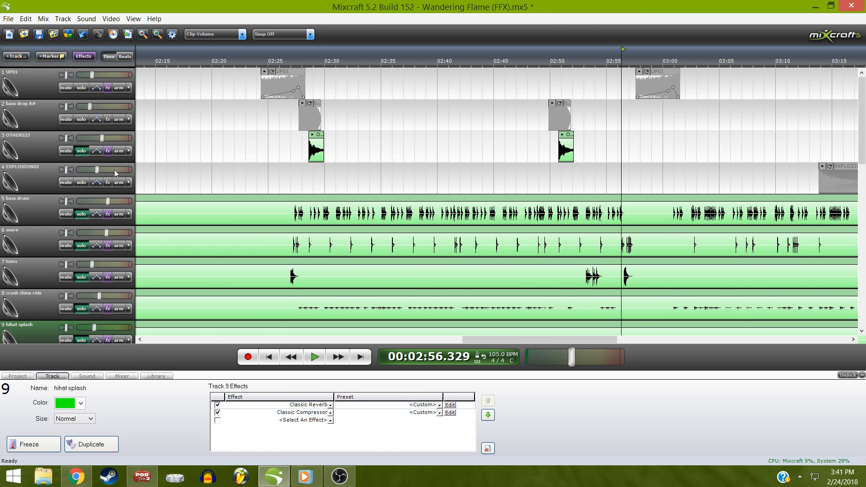
# Release the solos on OTHERS23 and the bass drum, snare, toms, crash china ride and hihat splash tracks
pyautogui.click(82, 152)
pyautogui.click(82, 214)
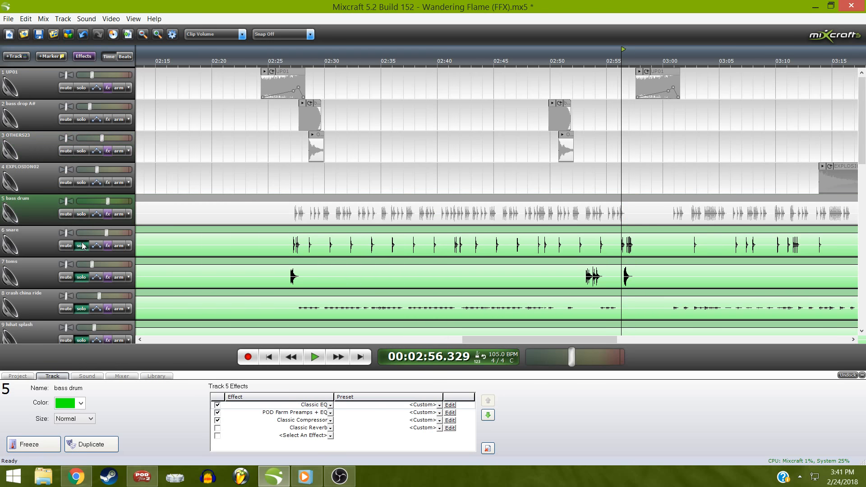
pyautogui.click(81, 246)
pyautogui.click(80, 276)
pyautogui.click(78, 310)
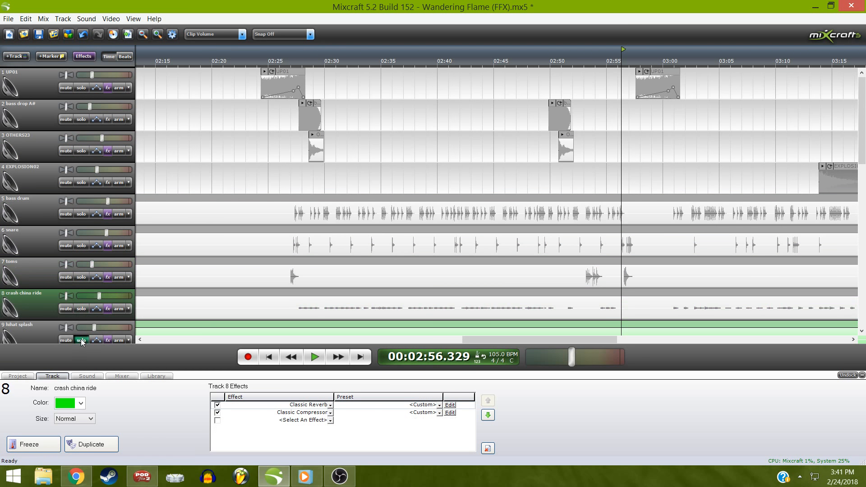
pyautogui.click(81, 341)
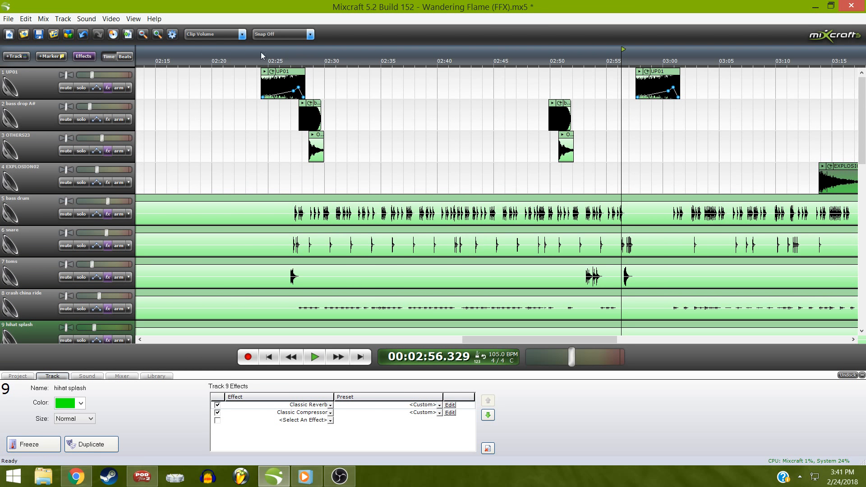
# Play the full mix from just before the first UP01 clip, through the second OTHERS23 clip, while viewing the guitar tracks
pyautogui.click(237, 60)
pyautogui.press('space')
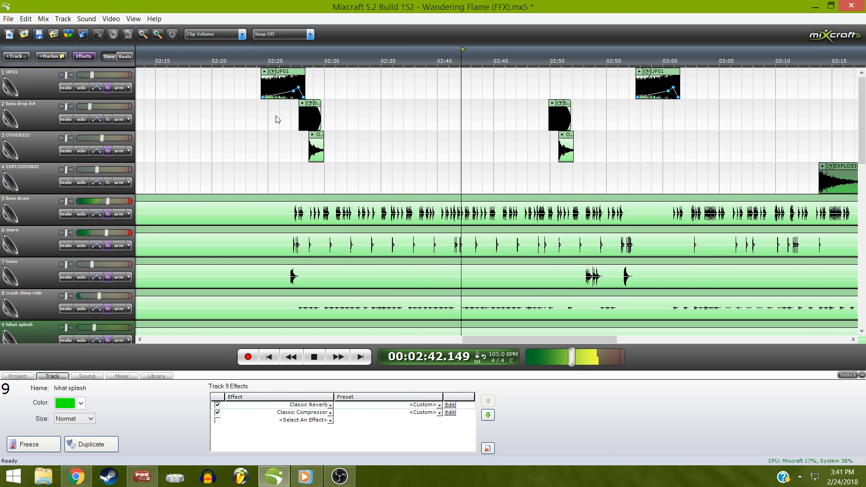
pyautogui.moveTo(862, 120); pyautogui.dragTo(859, 190)
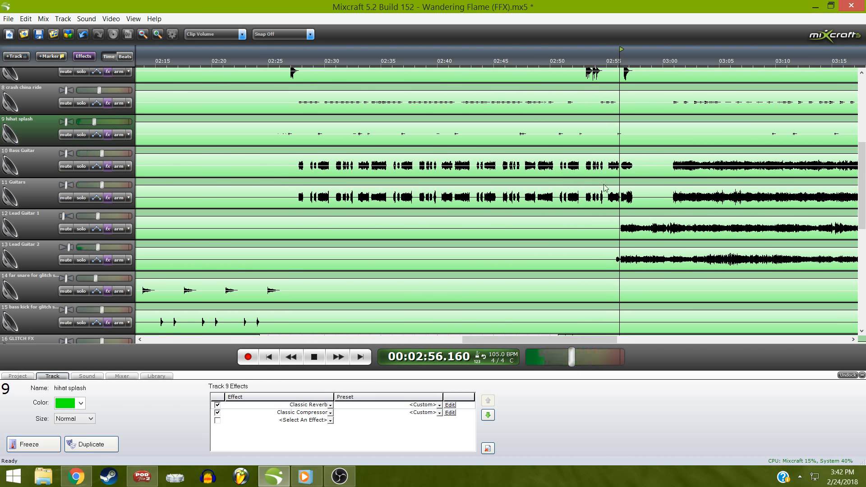
pyautogui.press('space')
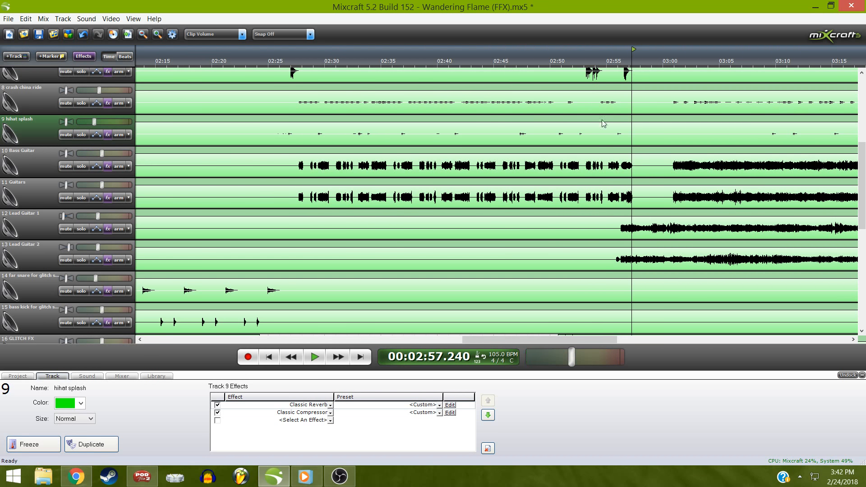
# Replay the full mix from about 2:50 through the passage leading into the lead guitars
pyautogui.click(559, 71)
pyautogui.press('space')
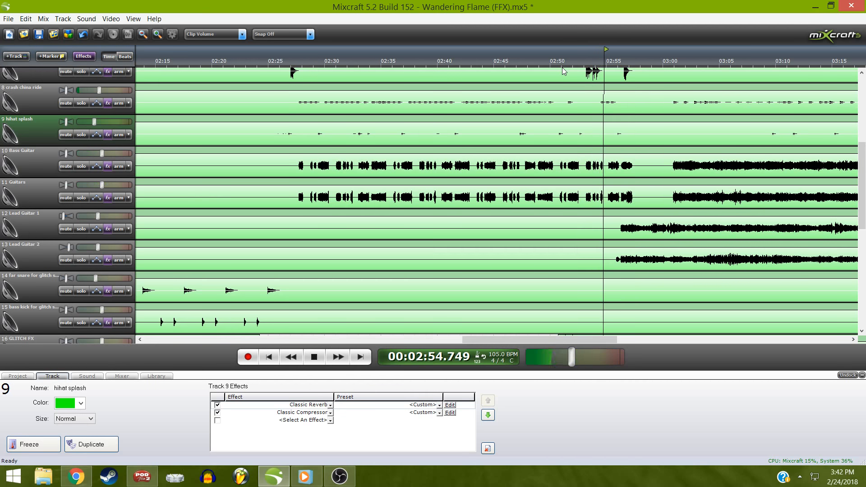
pyautogui.press('space')
# Examine the drum arrangement across the song and the effect chains of the crash china ride, hihat splash and toms tracks
pyautogui.scroll(-1, 549, 220)
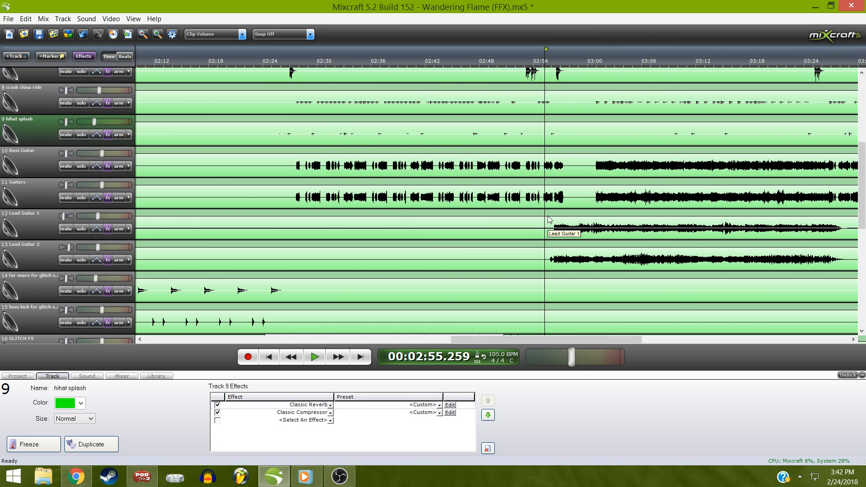
pyautogui.scroll(-1, 549, 220)
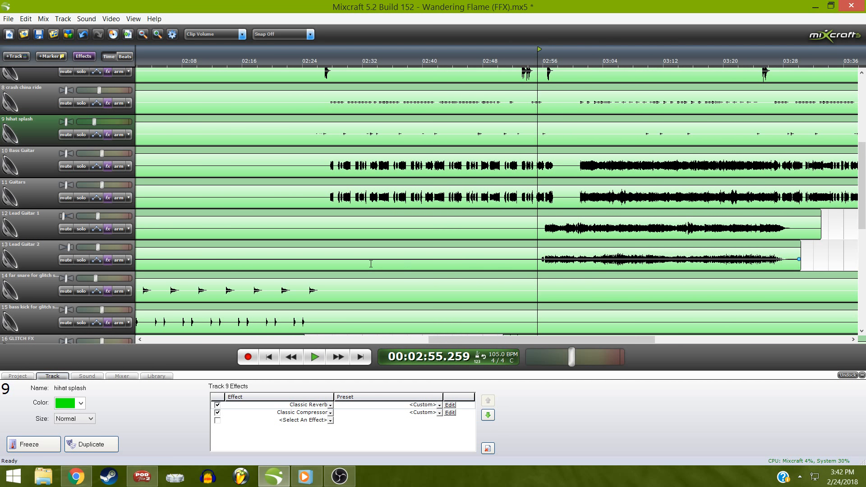
pyautogui.scroll(-3, 370, 264)
pyautogui.moveTo(862, 215); pyautogui.dragTo(860, 174)
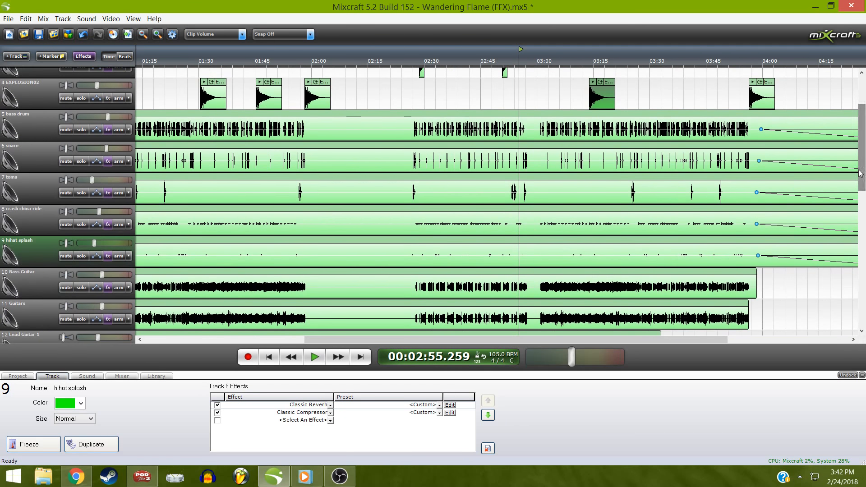
pyautogui.moveTo(567, 339); pyautogui.dragTo(462, 353)
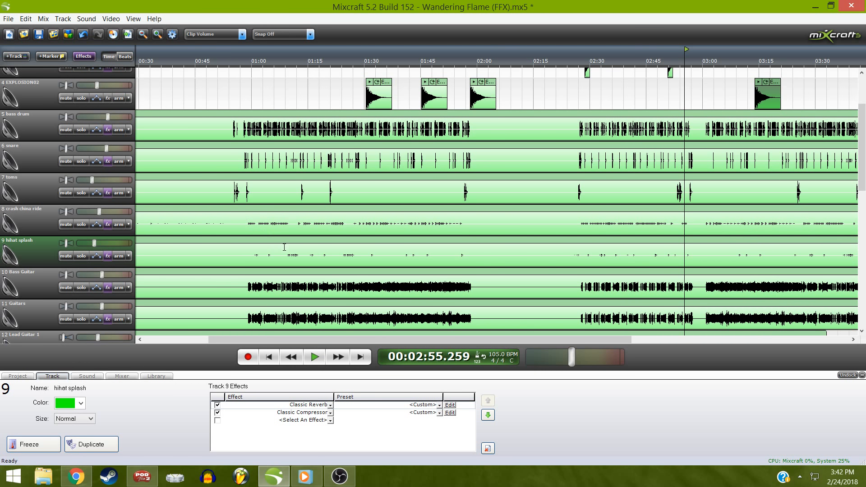
pyautogui.click(28, 227)
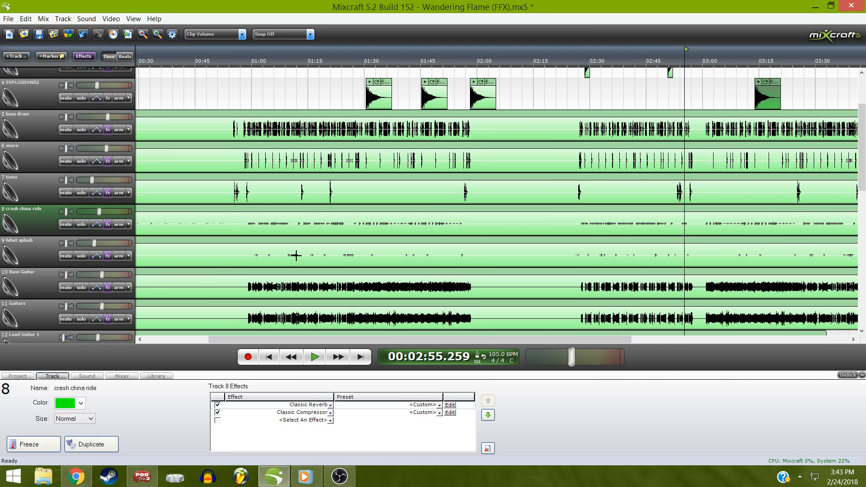
pyautogui.click(53, 248)
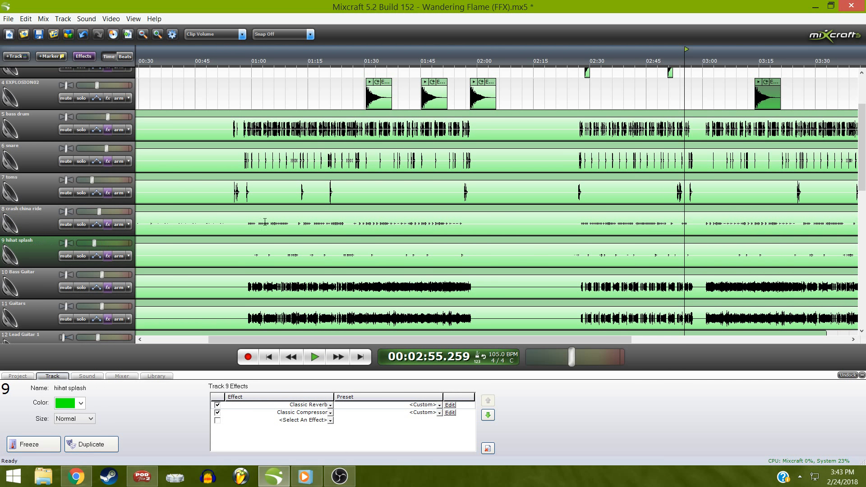
pyautogui.click(35, 186)
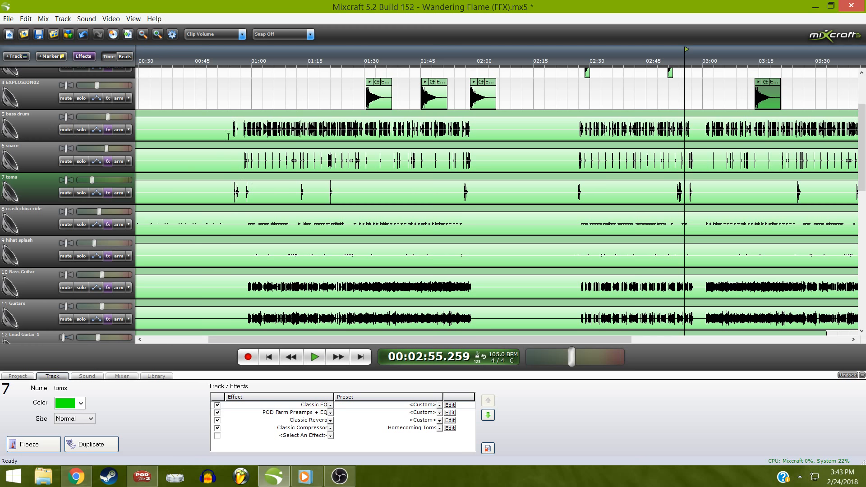
# Inspect the bass drum track's POD Farm Preamps + EQ and Classic EQ settings, closing each effect window
pyautogui.click(34, 125)
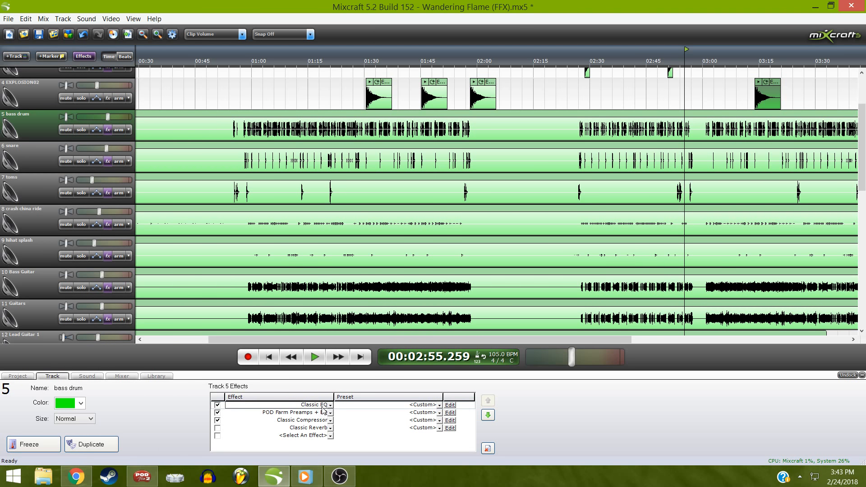
pyautogui.click(450, 413)
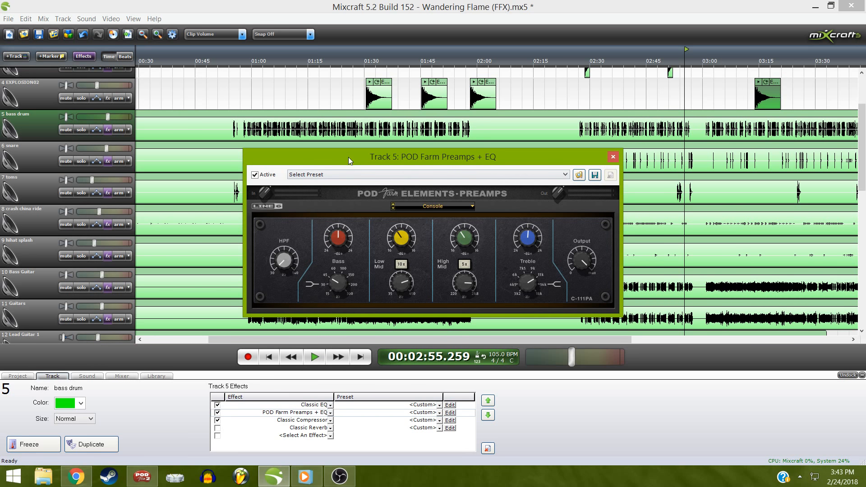
pyautogui.moveTo(348, 157); pyautogui.dragTo(383, 115)
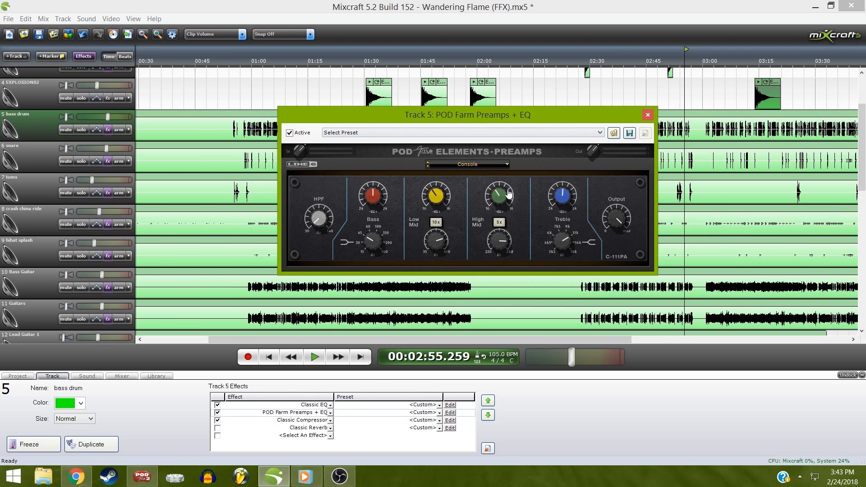
pyautogui.click(648, 115)
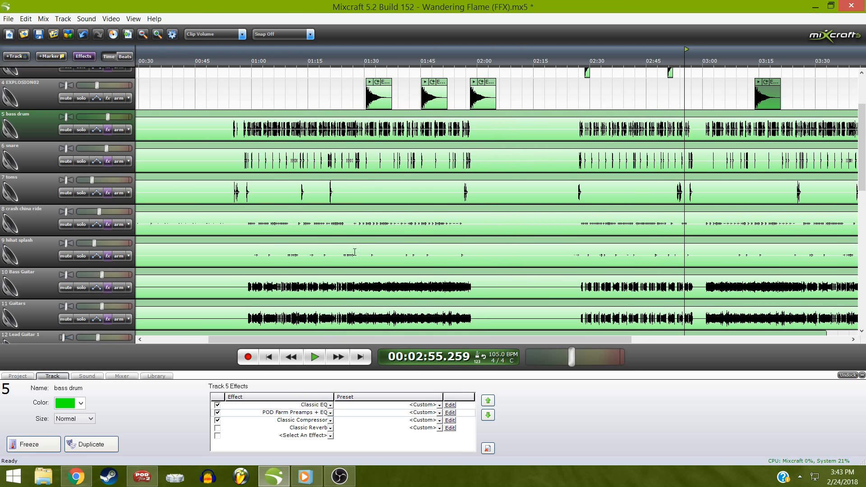
pyautogui.click(453, 405)
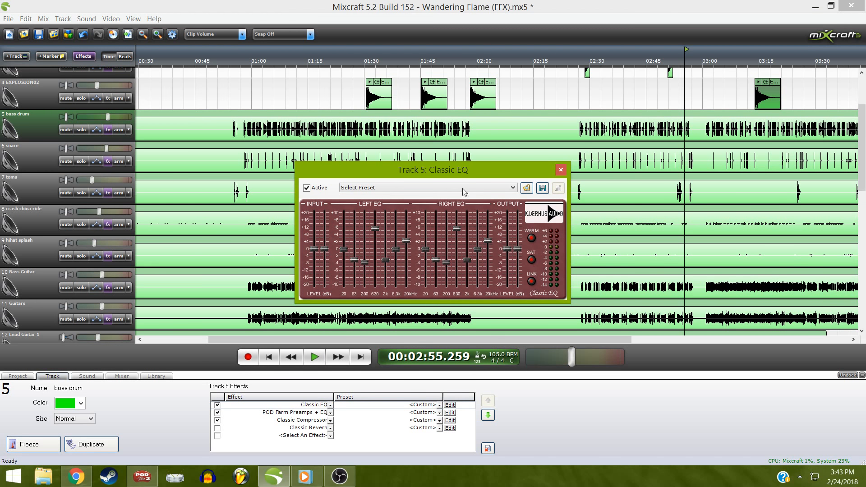
pyautogui.moveTo(469, 174); pyautogui.dragTo(456, 193)
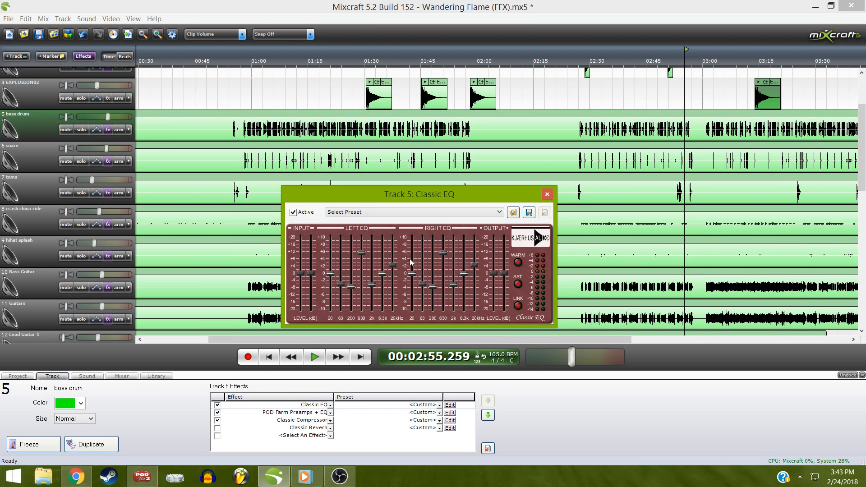
pyautogui.click(547, 194)
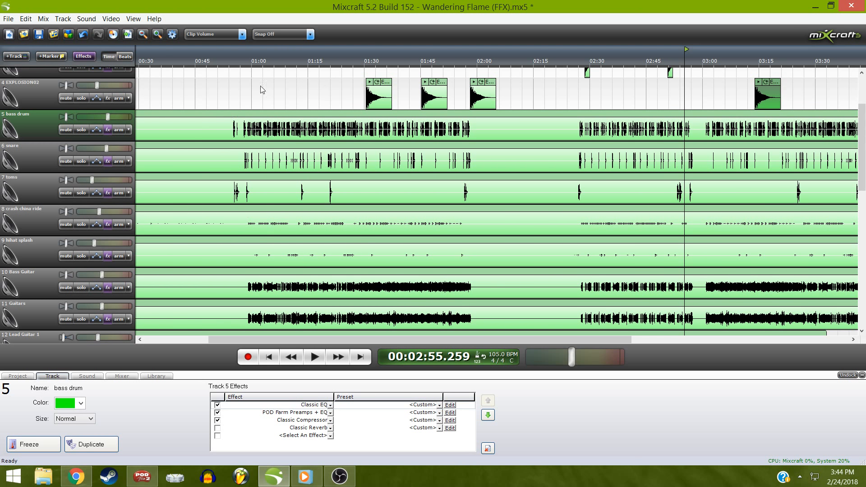
# Compare the effect chains of the bass drum and snare tracks, with the playhead placed at about 0:58
pyautogui.click(245, 63)
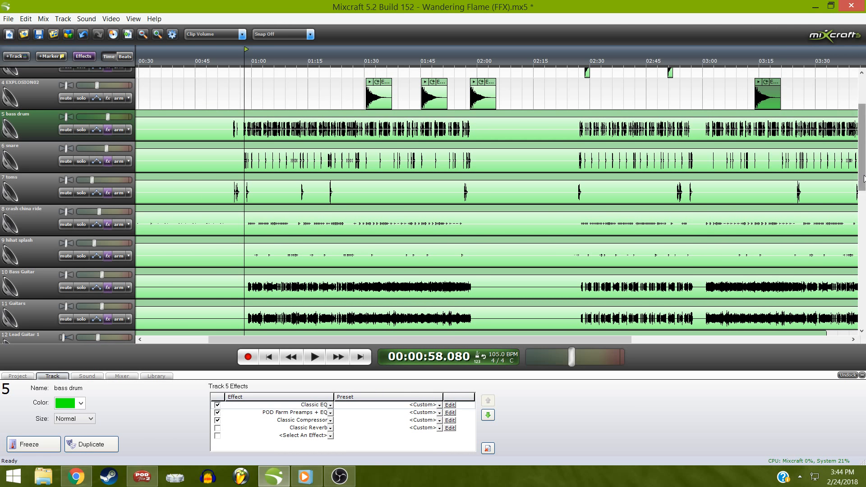
pyautogui.scroll(-1, 863, 178)
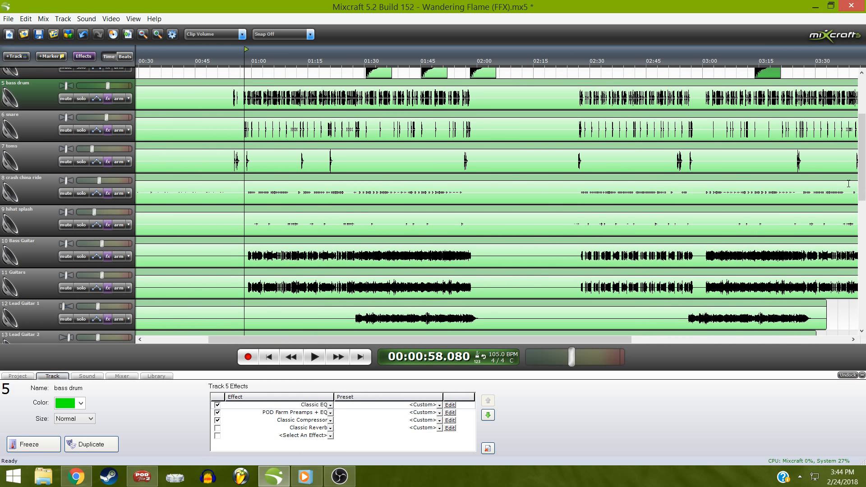
pyautogui.scroll(-3, 863, 208)
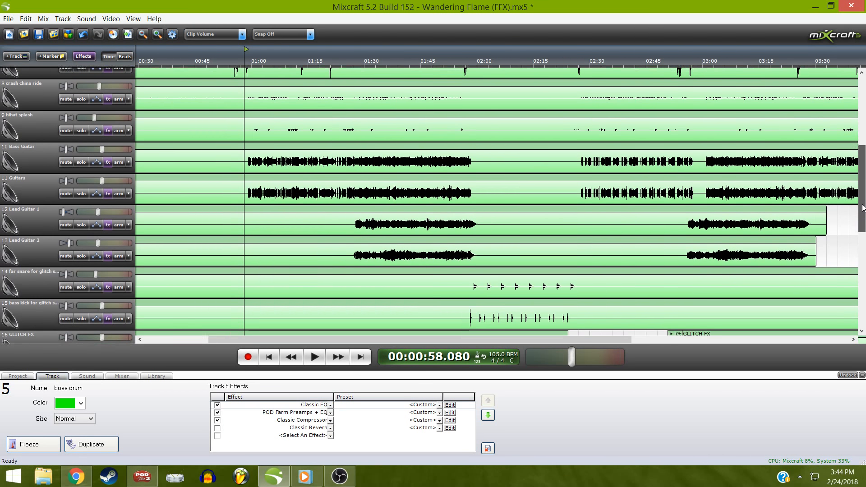
pyautogui.scroll(-1, 863, 207)
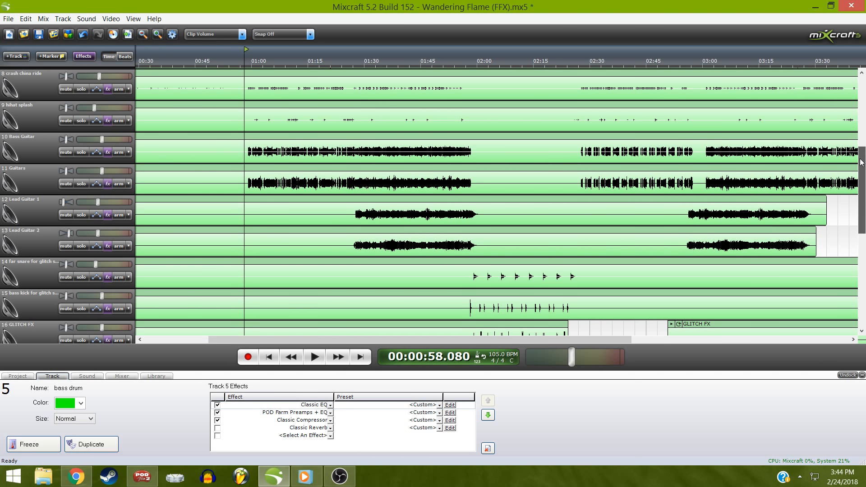
pyautogui.moveTo(862, 162); pyautogui.dragTo(862, 114)
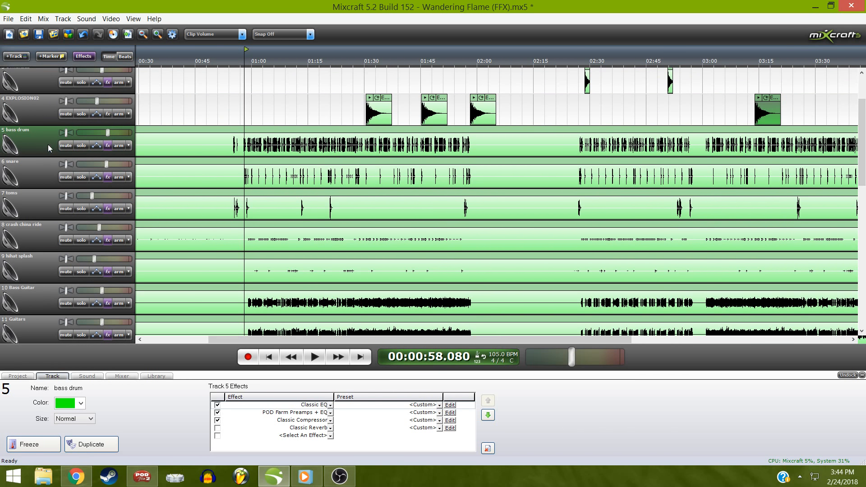
pyautogui.click(36, 160)
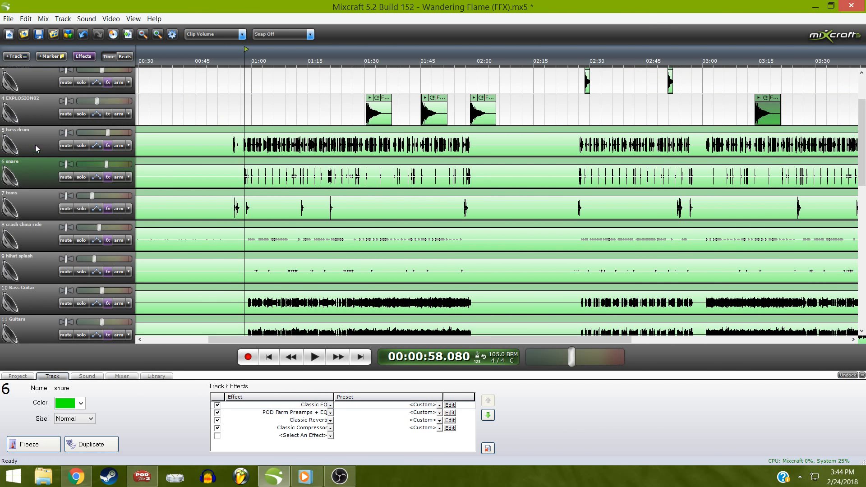
pyautogui.click(35, 145)
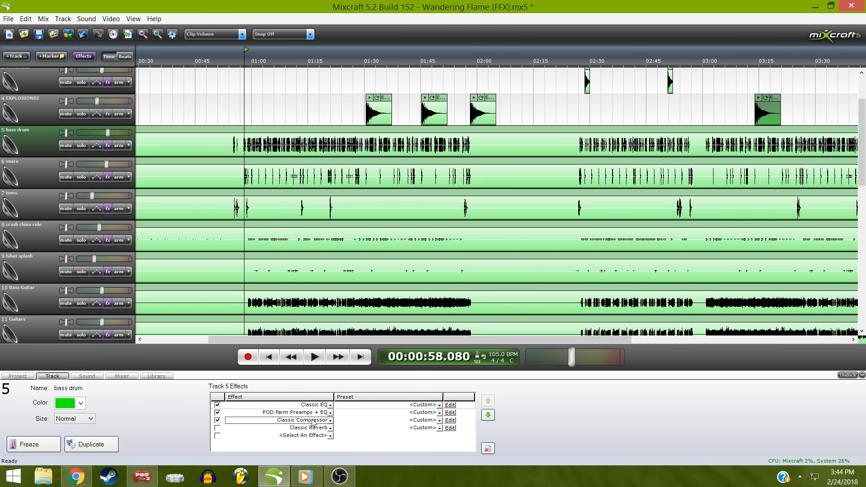
pyautogui.click(47, 178)
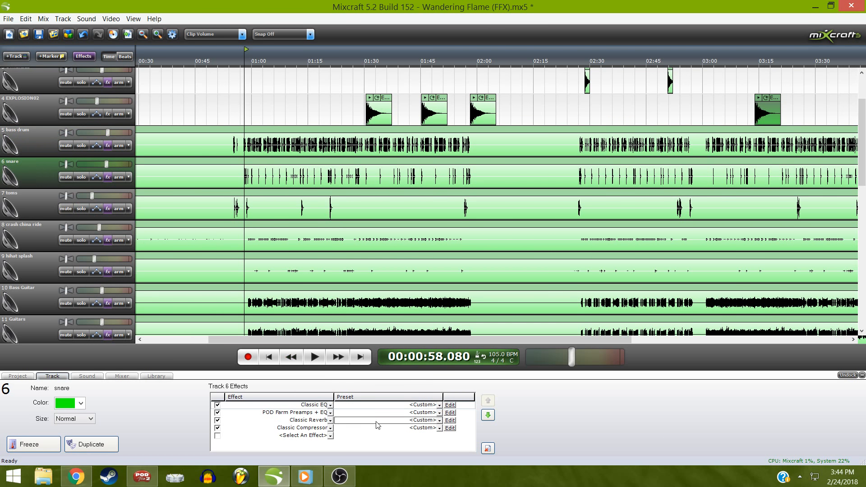
pyautogui.click(461, 422)
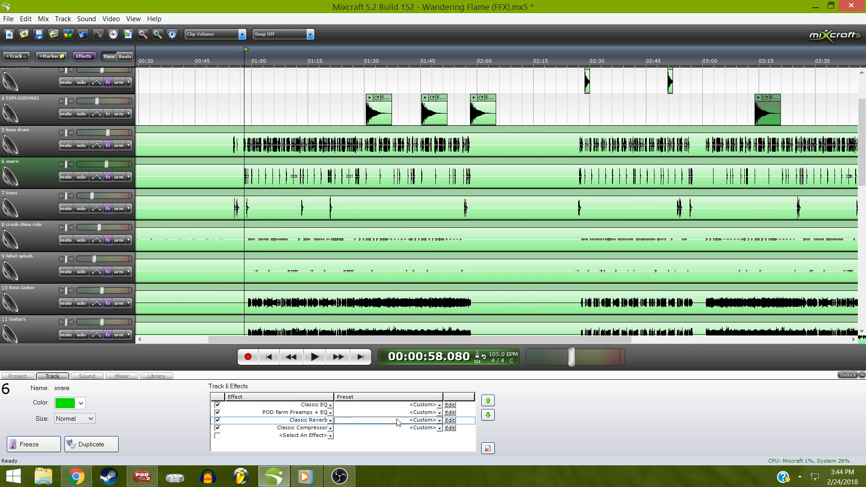
# Solo the snare track, disable its Classic Reverb, and briefly play it from about 0:58
pyautogui.click(82, 178)
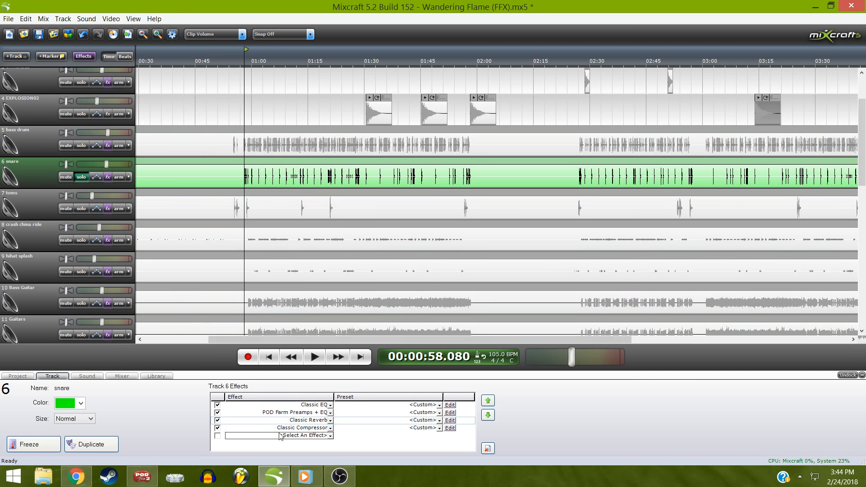
pyautogui.click(217, 421)
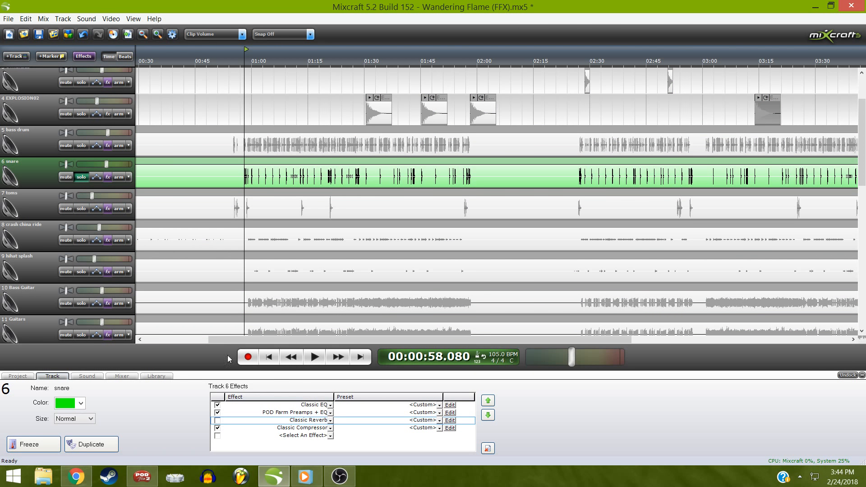
pyautogui.click(245, 66)
pyautogui.press('space')
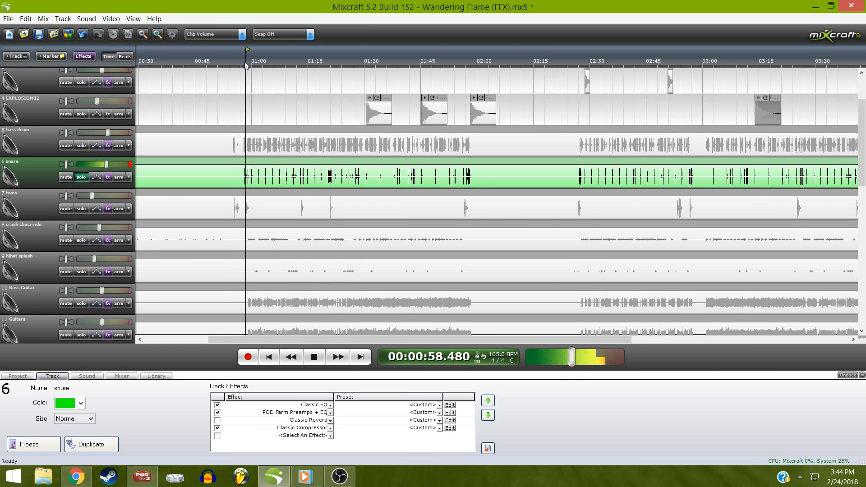
pyautogui.press('space')
# Disable the snare's Classic Compressor, POD Farm Preamps + EQ and Classic EQ, and play the dry snare from about 0:57 to 1:06
pyautogui.click(217, 428)
pyautogui.click(217, 412)
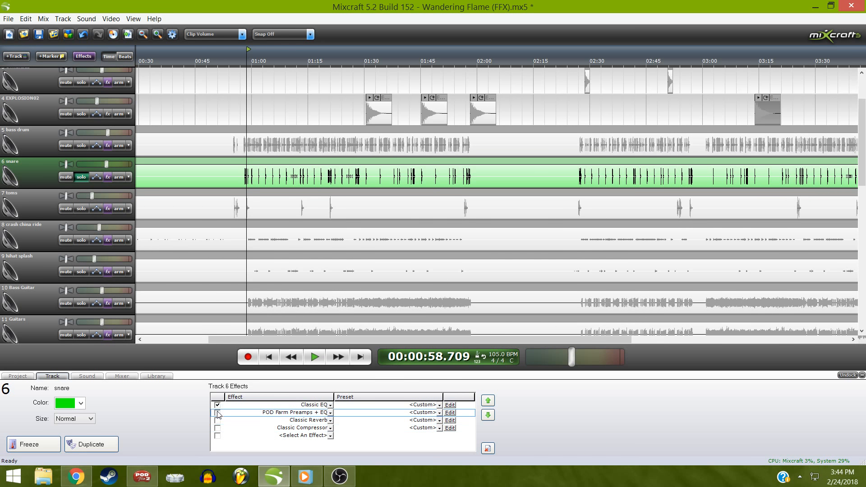
pyautogui.click(217, 405)
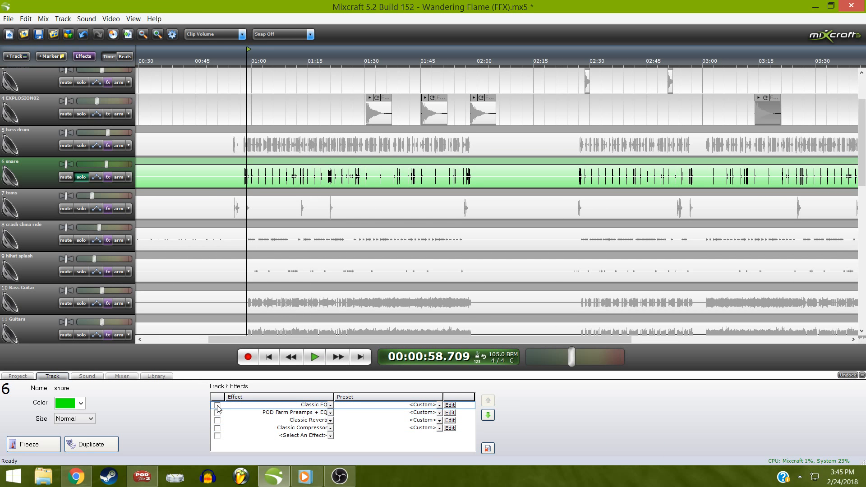
pyautogui.click(242, 61)
pyautogui.press('space')
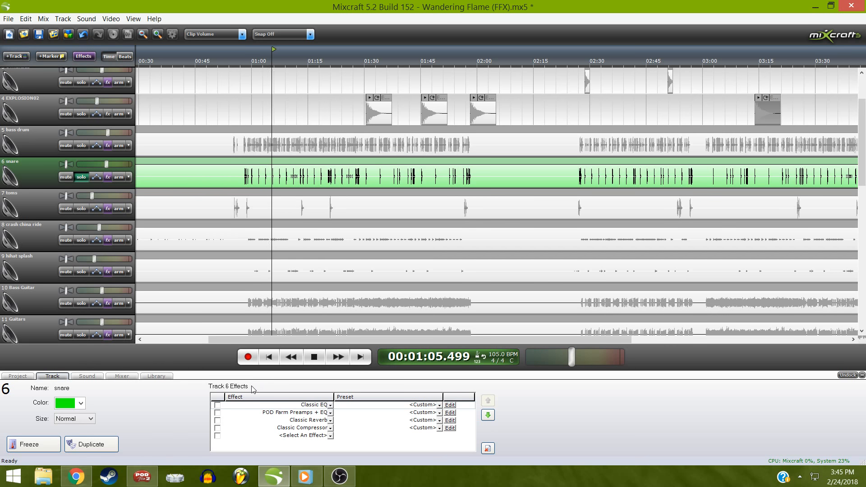
pyautogui.press('space')
# Re-enable the snare's Classic EQ, POD Farm Preamps + EQ and Classic Compressor, and play it without reverb from about 0:57
pyautogui.click(216, 410)
pyautogui.click(220, 415)
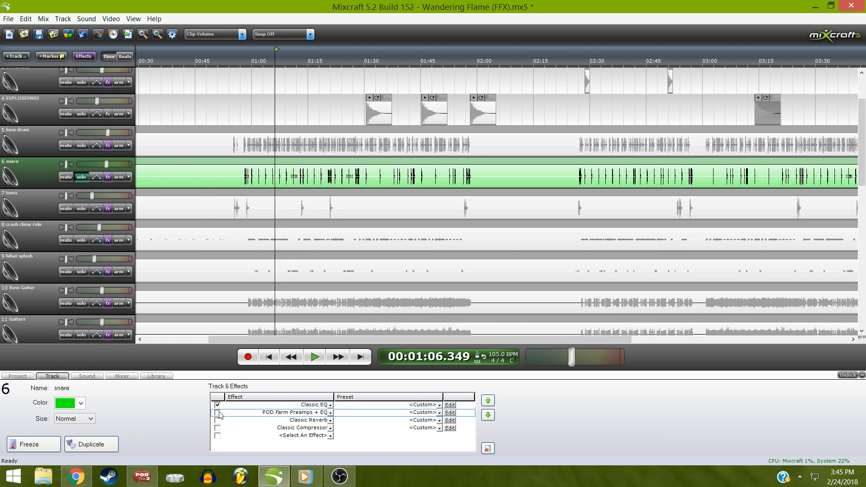
pyautogui.click(218, 423)
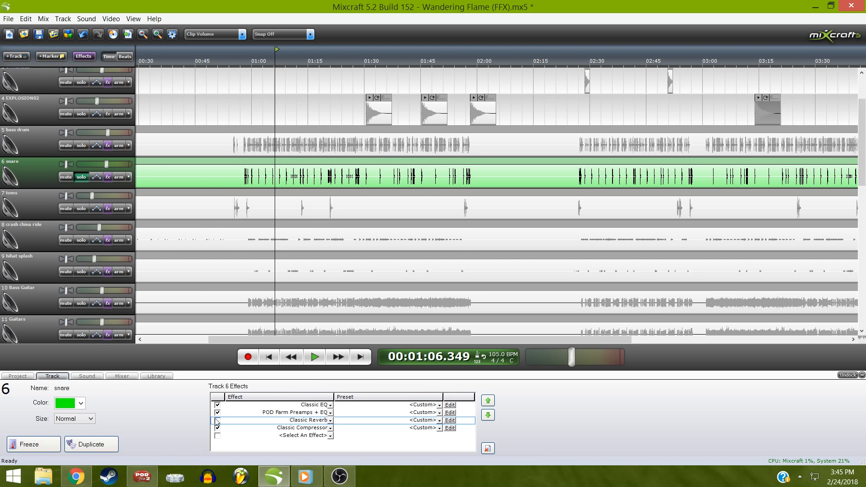
pyautogui.click(217, 428)
pyautogui.click(241, 60)
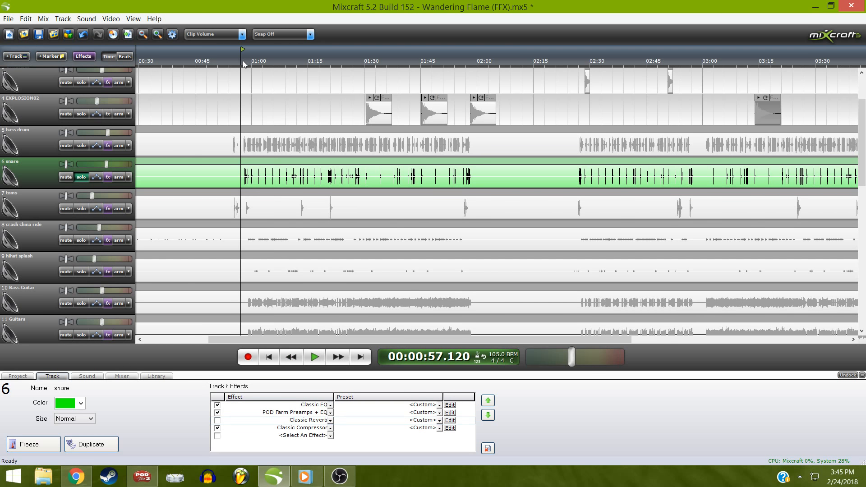
pyautogui.press('space')
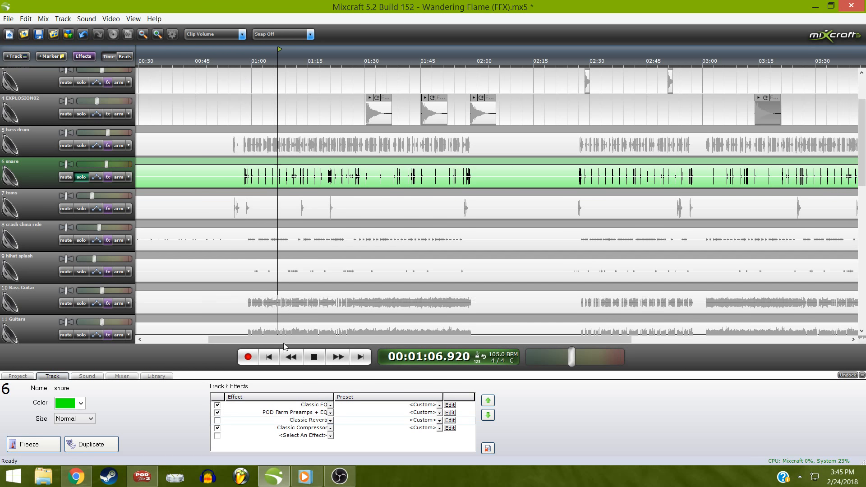
pyautogui.press('space')
# Inspect the snare track's POD Farm Preamps + EQ and Classic EQ settings, closing each effect window
pyautogui.click(451, 412)
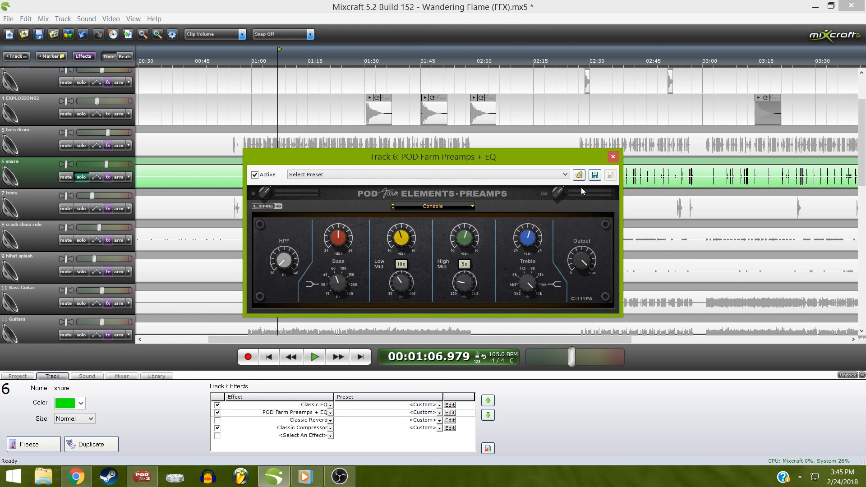
pyautogui.click(613, 156)
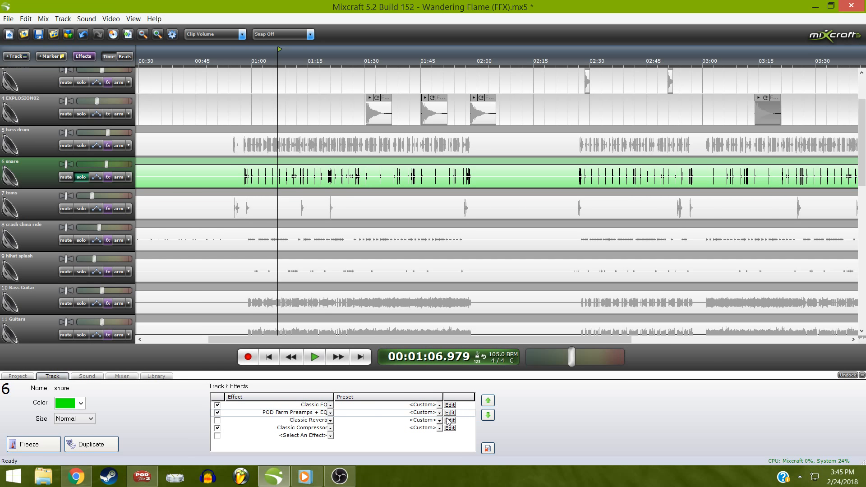
pyautogui.click(450, 412)
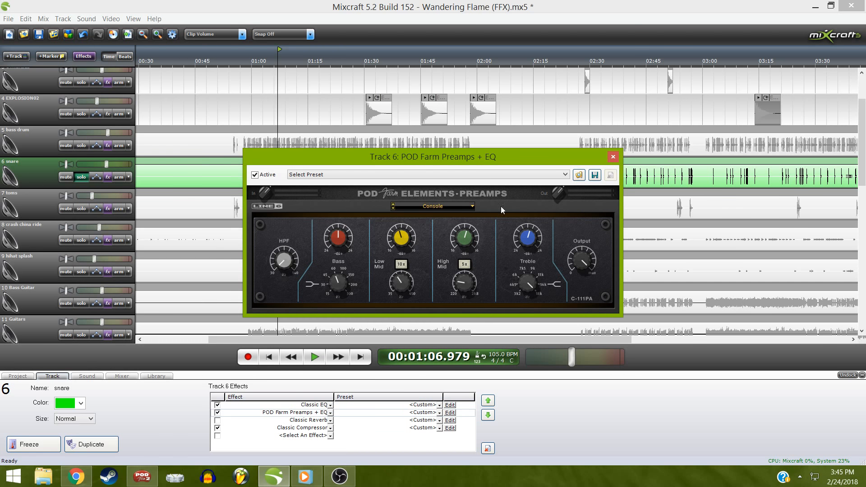
pyautogui.click(613, 157)
pyautogui.click(450, 405)
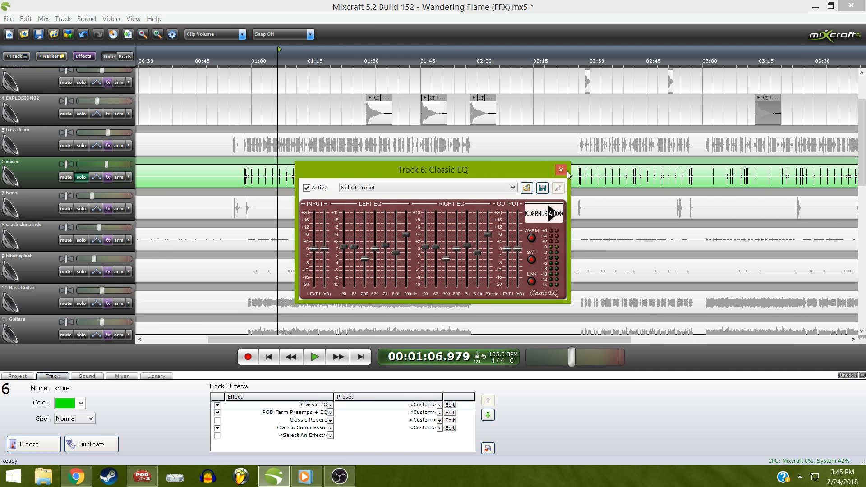
pyautogui.click(561, 170)
pyautogui.click(451, 413)
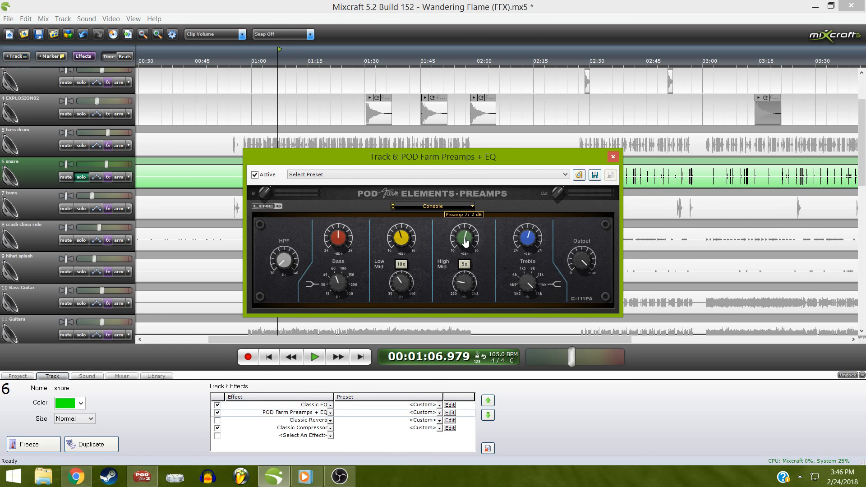
pyautogui.click(612, 156)
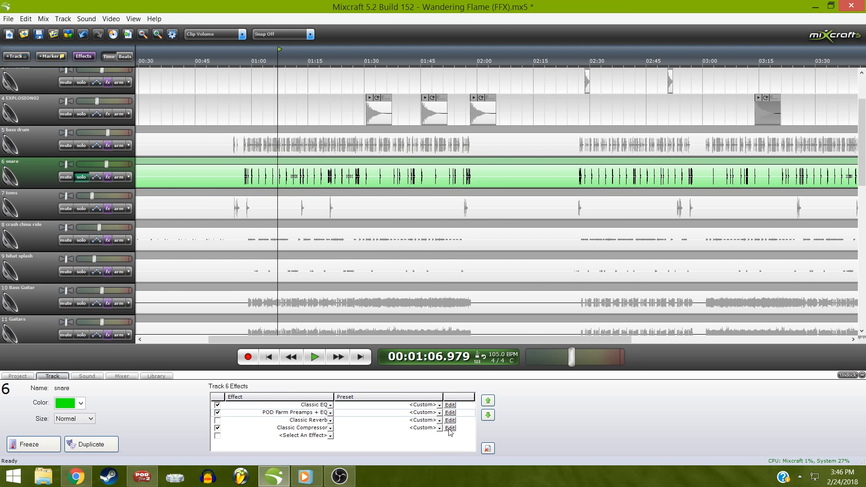
# Open the snare's Classic Compressor, disable it, and play the uncompressed snare from about 0:58 to 1:04
pyautogui.click(449, 428)
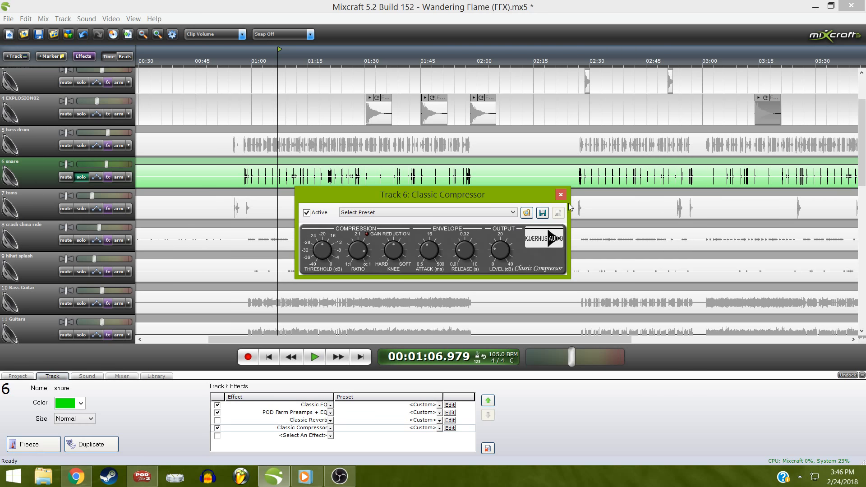
pyautogui.click(246, 72)
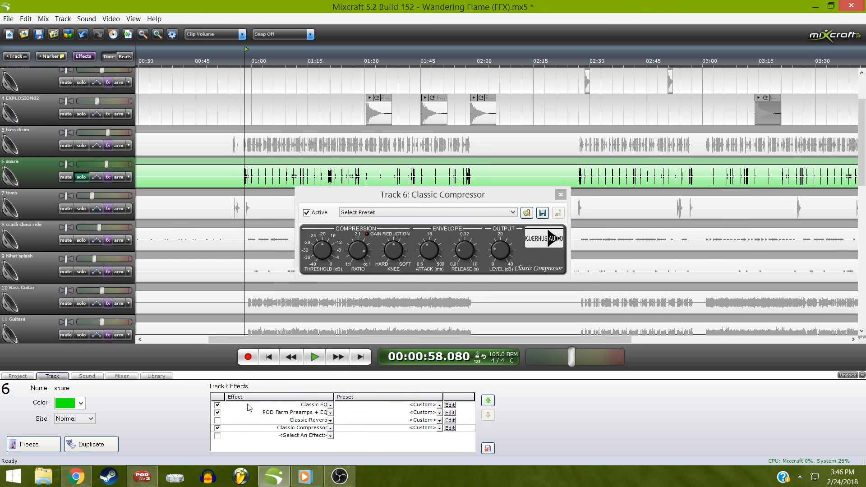
pyautogui.click(217, 428)
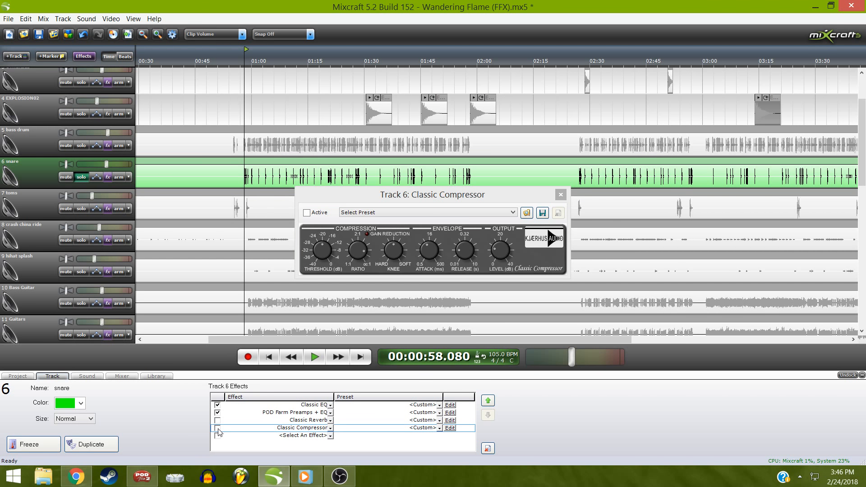
pyautogui.press('space')
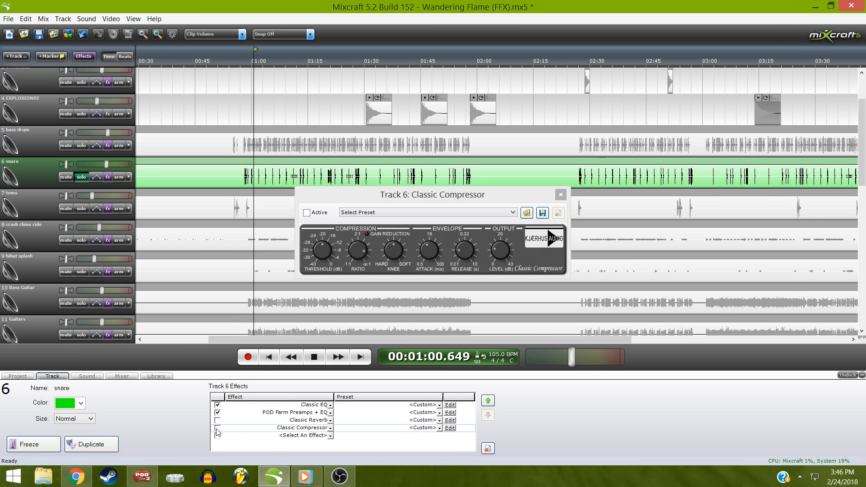
pyautogui.click(315, 357)
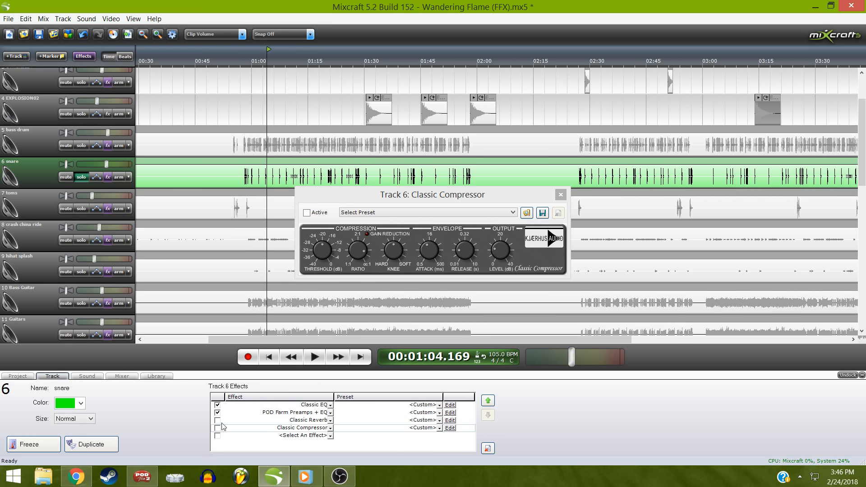
# Re-enable the snare's Classic Compressor, replay the snare from about 0:58, and close the compressor window
pyautogui.click(217, 428)
pyautogui.click(246, 61)
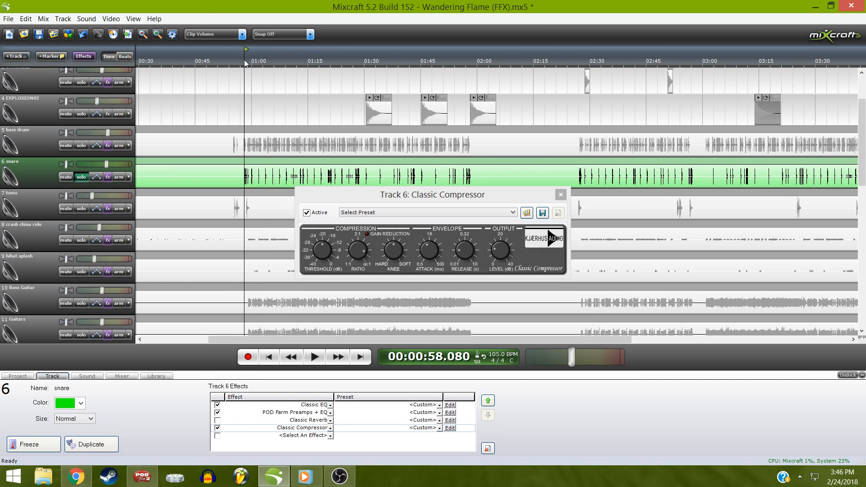
pyautogui.press('space')
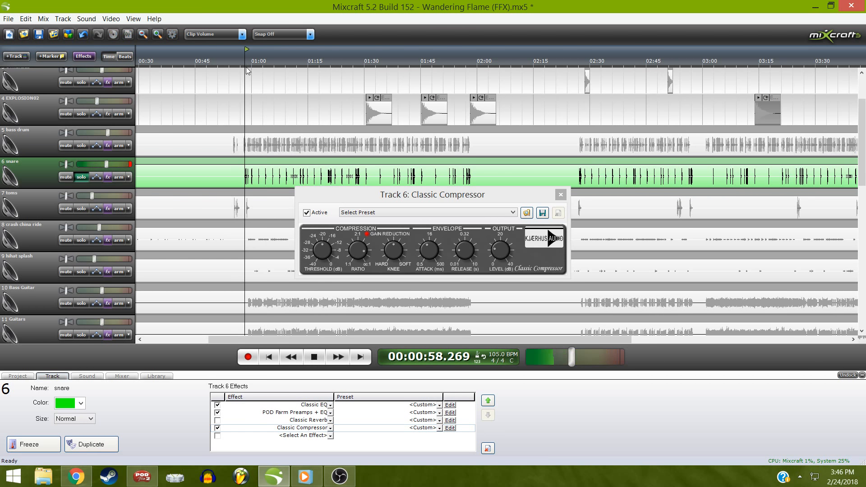
pyautogui.click(562, 194)
pyautogui.click(315, 356)
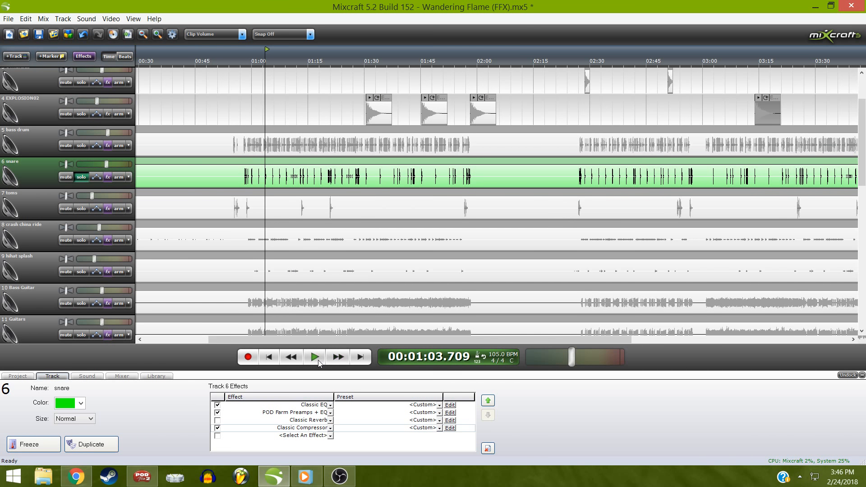
# Re-enable the snare's Classic Reverb and play the soloed snare from about 0:58 to 1:08
pyautogui.click(218, 421)
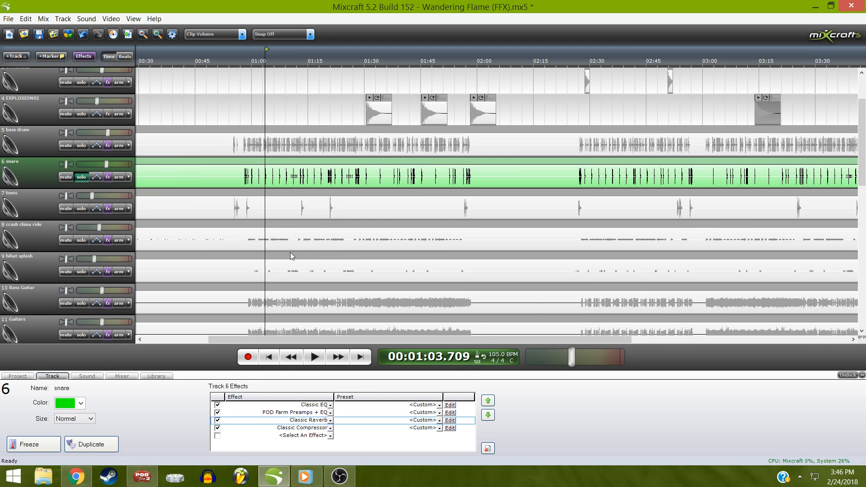
pyautogui.click(243, 54)
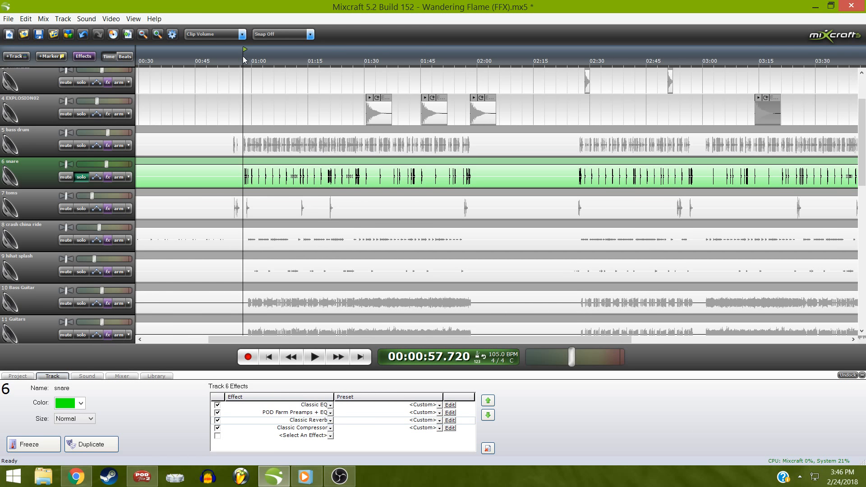
pyautogui.click(244, 63)
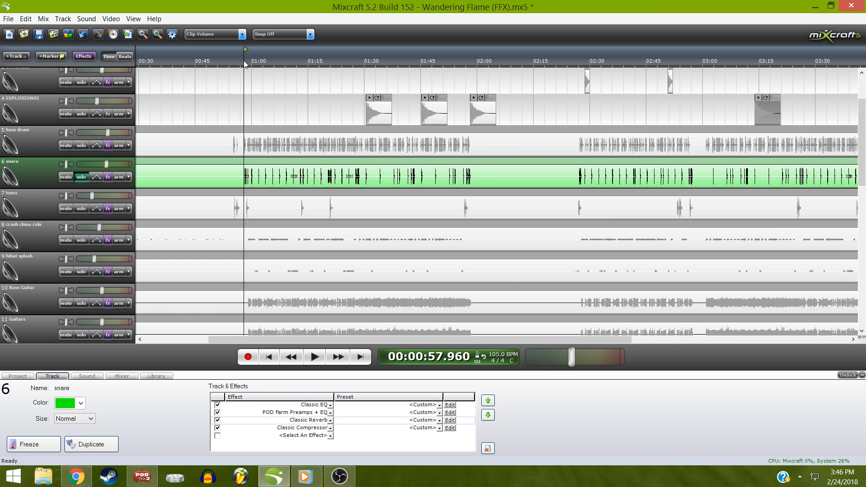
pyautogui.press('space')
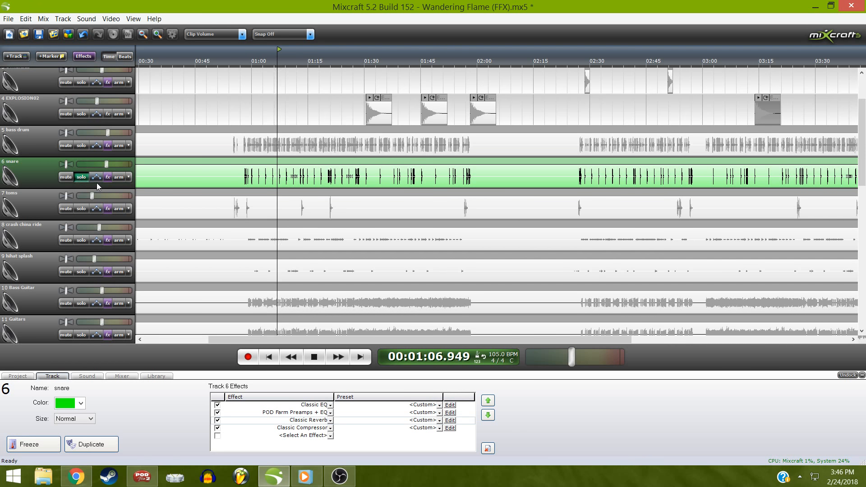
pyautogui.press('space')
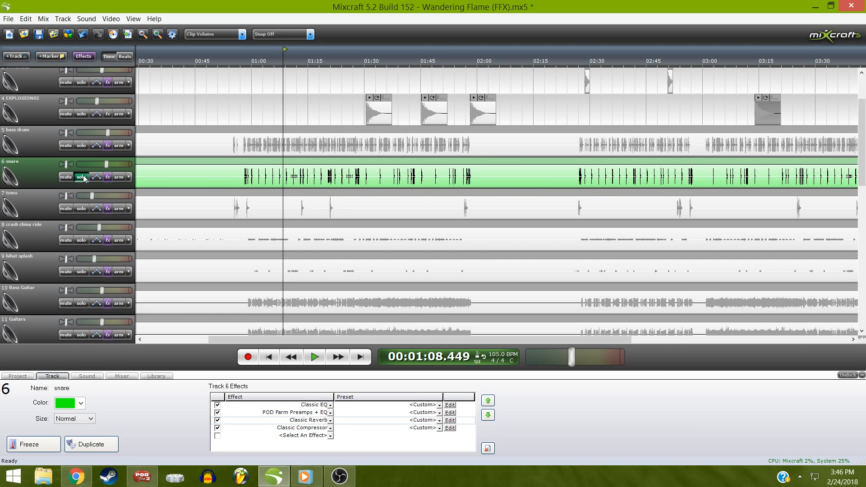
# Solo the toms instead of the snare and play their fills from about 0:55 and from about 2:51
pyautogui.click(82, 177)
pyautogui.click(44, 207)
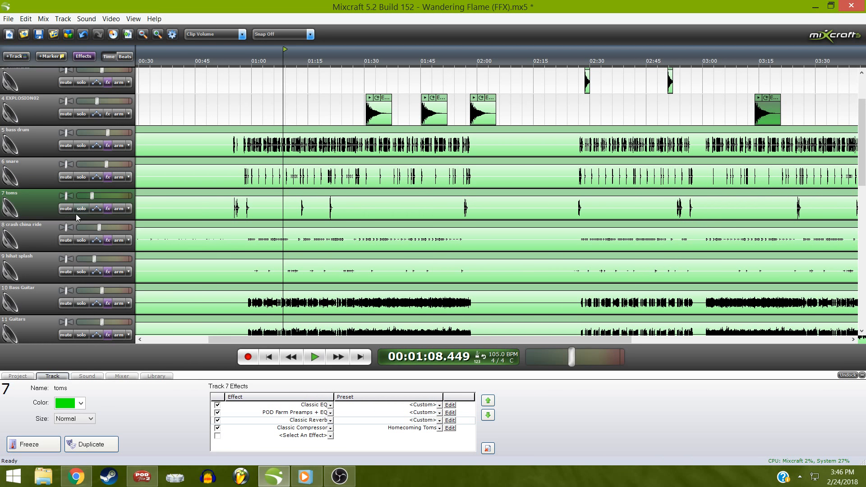
pyautogui.click(77, 210)
pyautogui.click(229, 64)
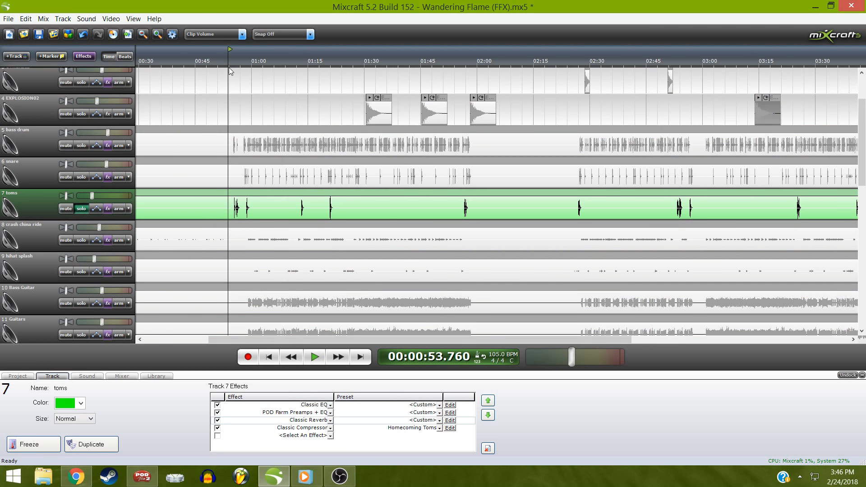
pyautogui.click(233, 63)
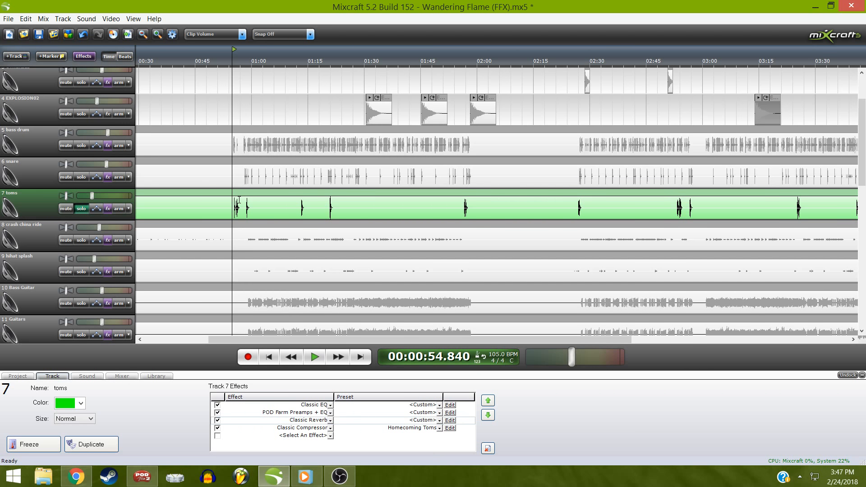
pyautogui.press('space')
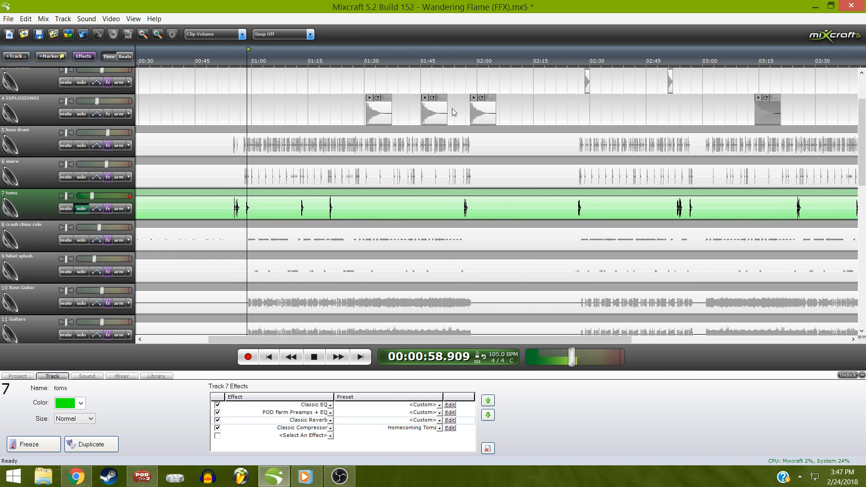
pyautogui.press('space')
pyautogui.click(670, 60)
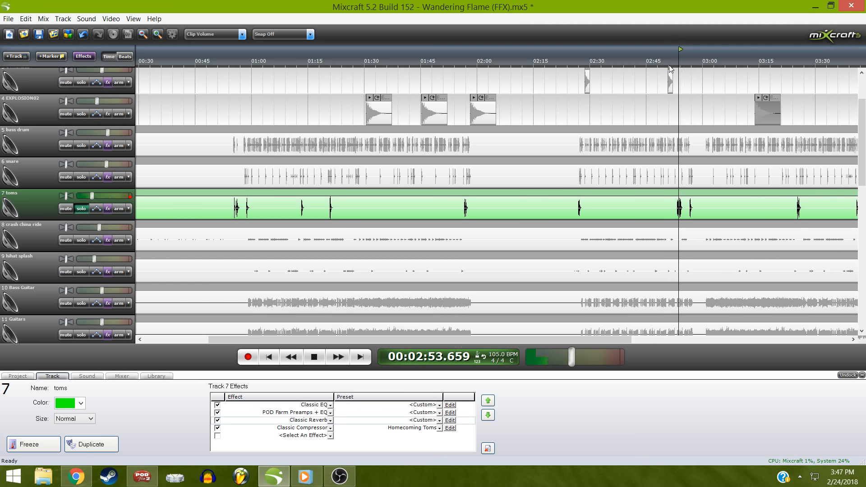
pyautogui.press('space')
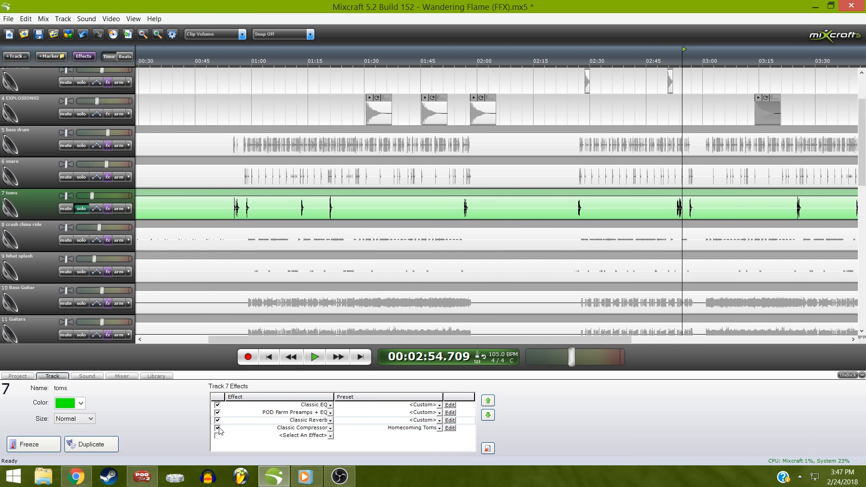
# Disable all four effects on the toms and play the dry fill from about 2:52 twice
pyautogui.click(217, 427)
pyautogui.click(217, 420)
pyautogui.click(216, 412)
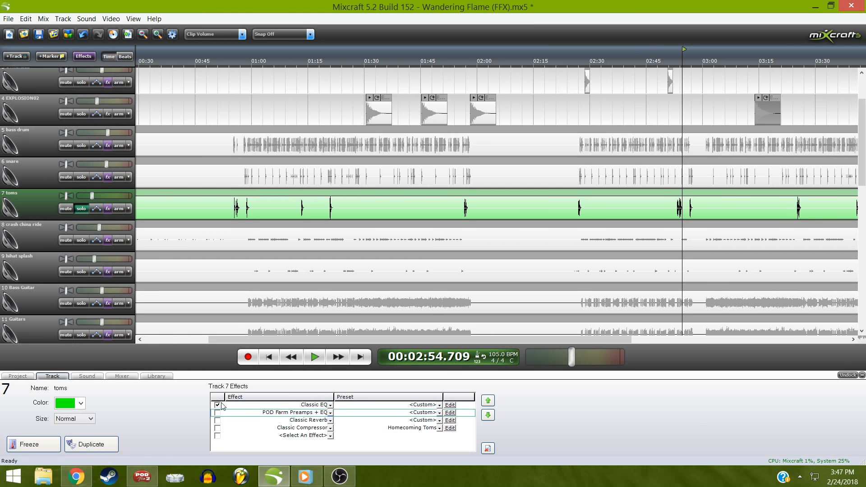
pyautogui.click(218, 405)
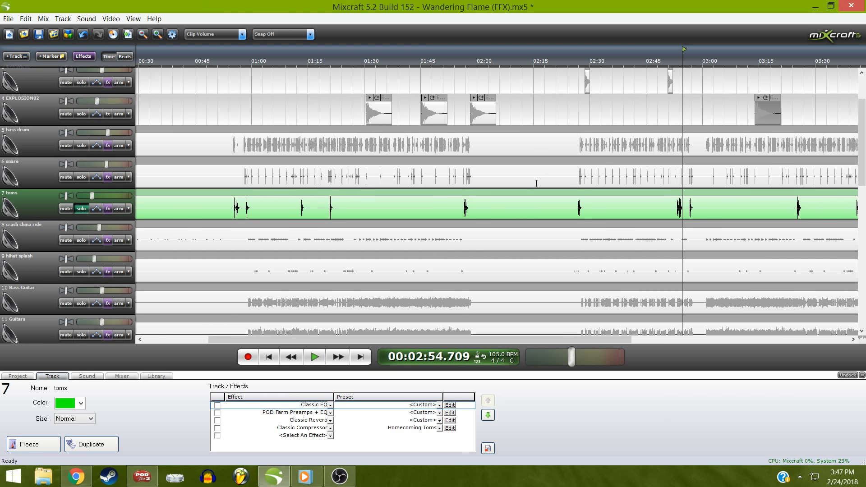
pyautogui.click(675, 62)
pyautogui.press('space')
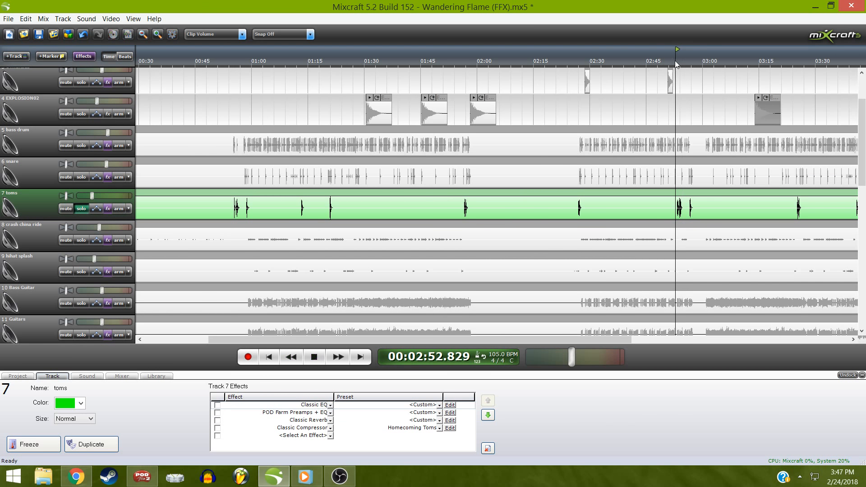
pyautogui.press('space')
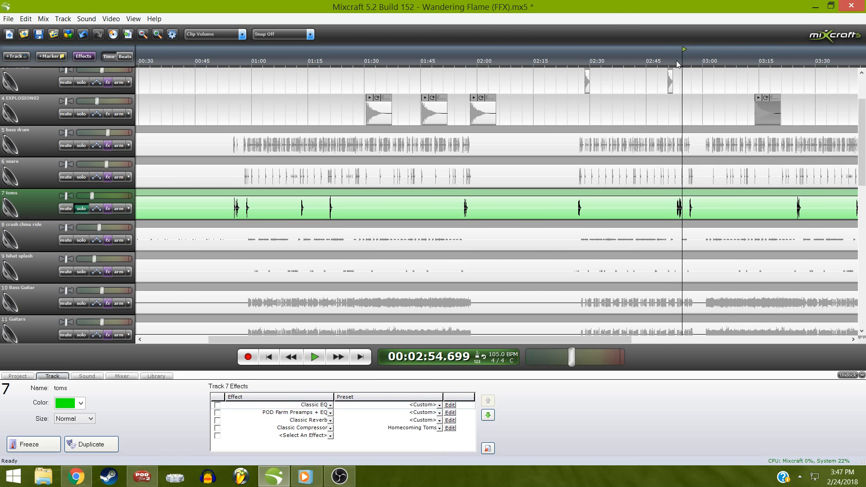
pyautogui.click(677, 62)
pyautogui.press('space')
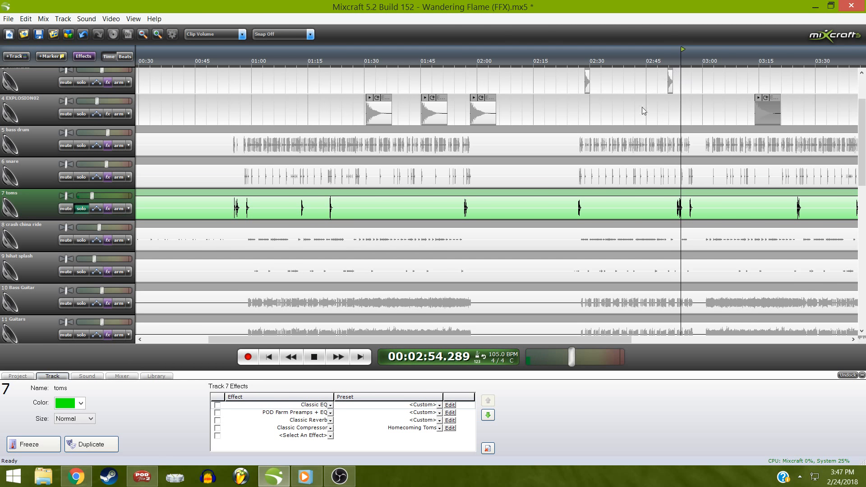
pyautogui.press('space')
# Re-enable the toms' Classic Compressor, Classic Reverb, POD Farm Preamps + EQ and Classic EQ, and replay the fill from about 2:52
pyautogui.click(217, 427)
pyautogui.click(217, 420)
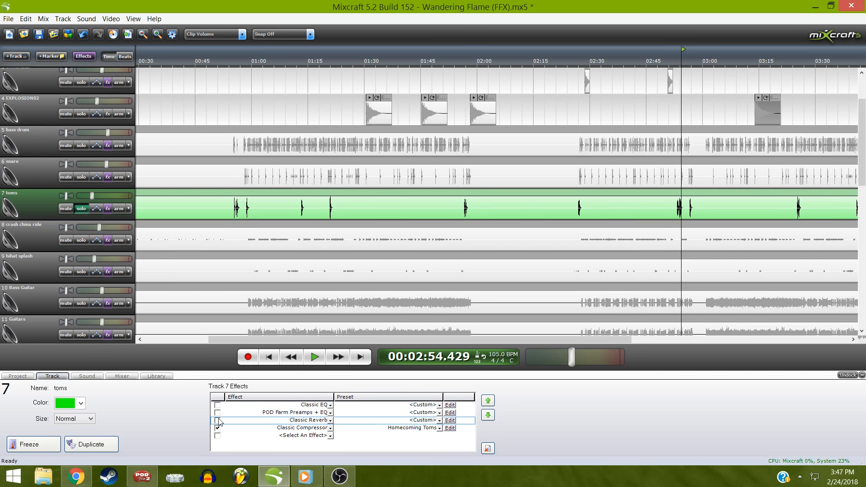
pyautogui.click(219, 413)
pyautogui.click(218, 405)
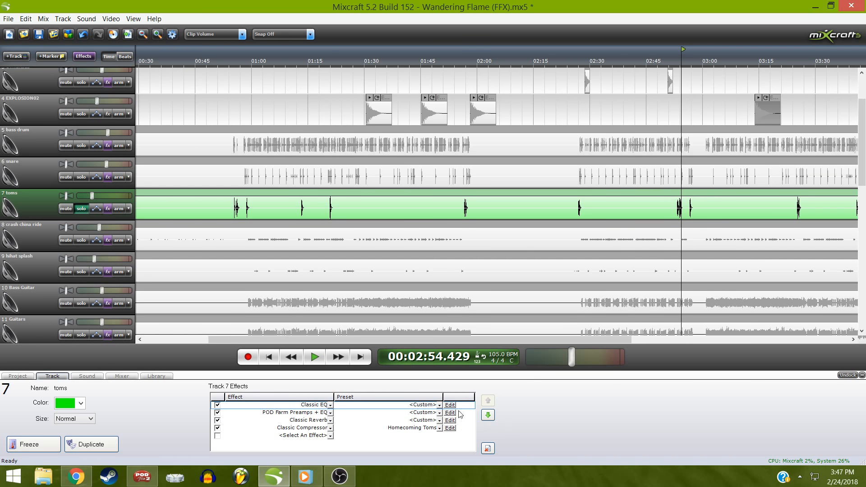
pyautogui.click(675, 63)
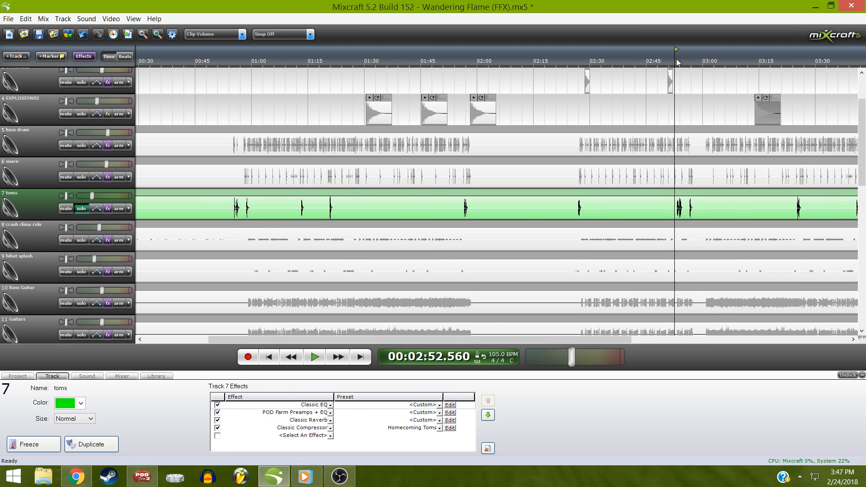
pyautogui.click(676, 62)
pyautogui.press('space')
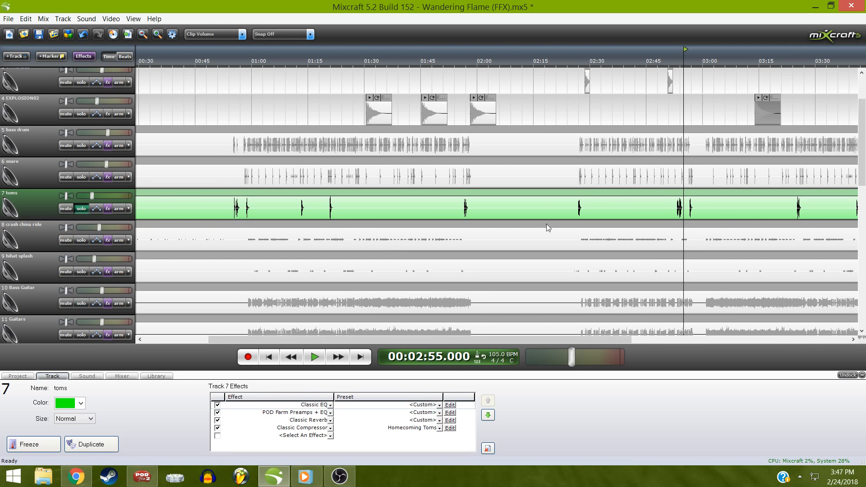
# Play the single tom hit at about 2:57 with its effects on
pyautogui.scroll(-1, 861, 145)
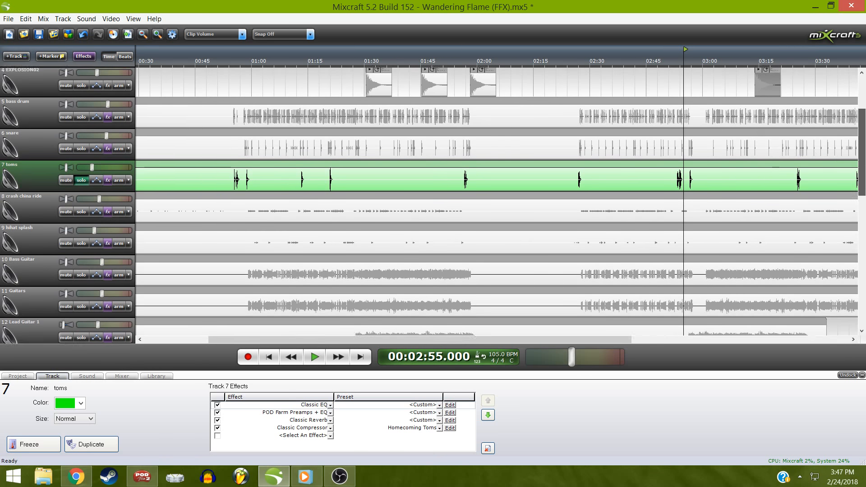
pyautogui.click(690, 60)
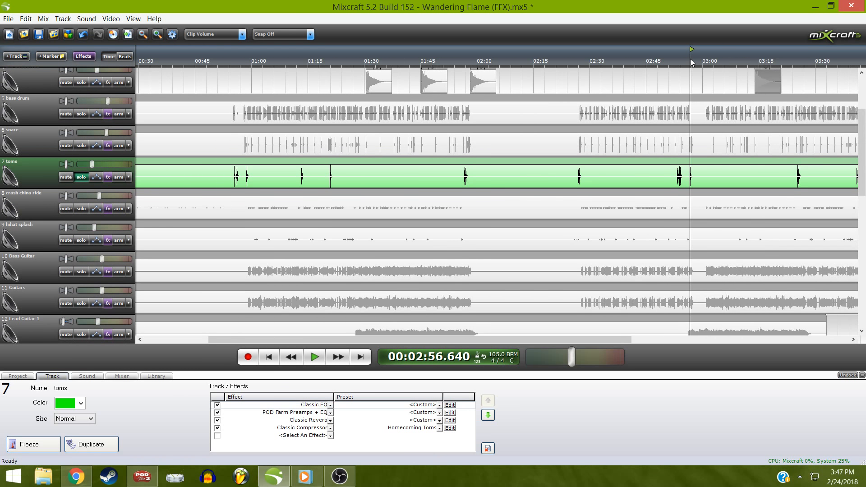
pyautogui.press('space')
pyautogui.press('space')
pyautogui.press('space')
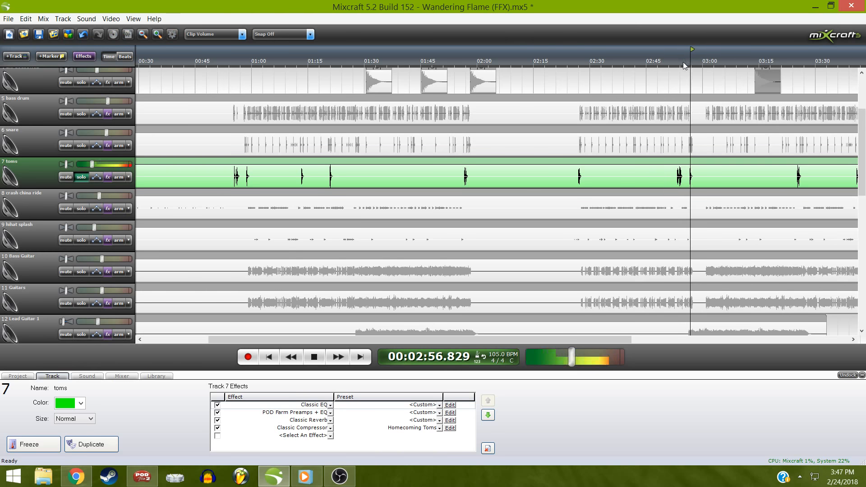
pyautogui.press('space')
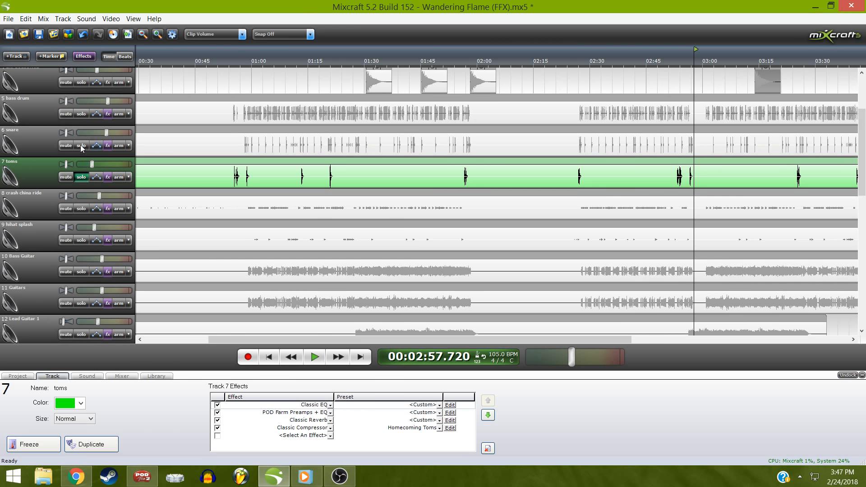
# Solo the snare and bass drum together with the toms and play them from about 2:51
pyautogui.click(81, 146)
pyautogui.click(82, 114)
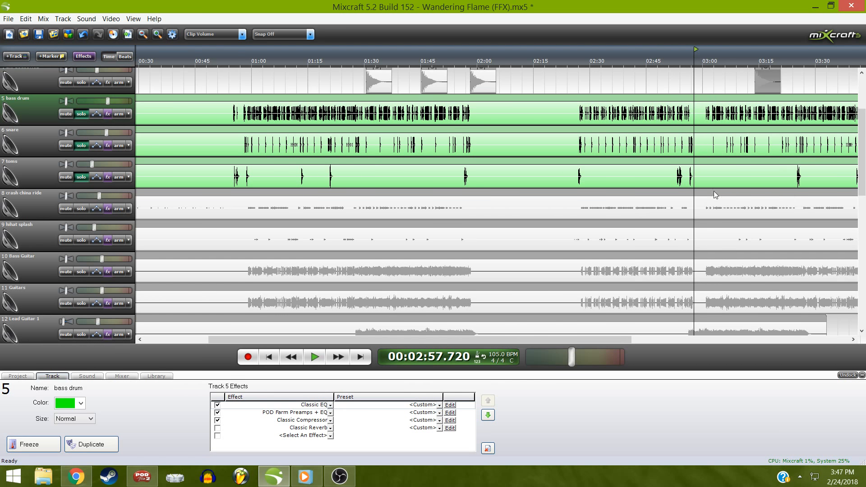
pyautogui.click(670, 61)
pyautogui.press('space')
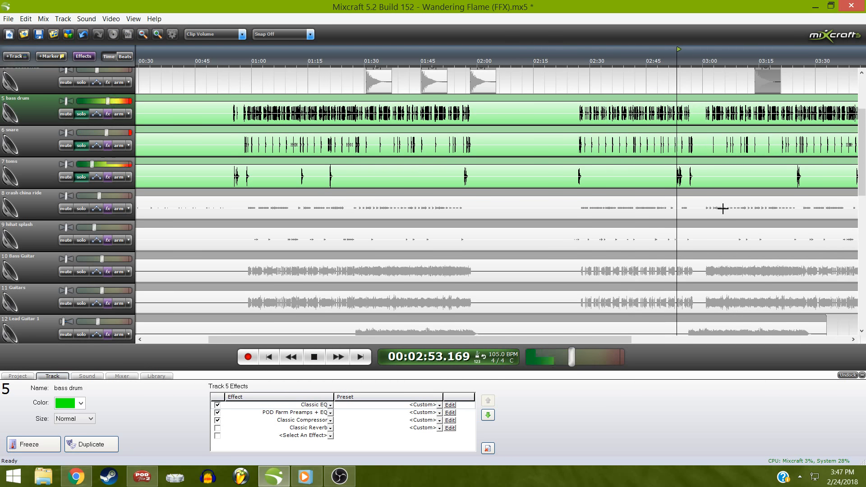
# Turn off solo on the toms, snare and bass drum, and stop playback
pyautogui.click(79, 177)
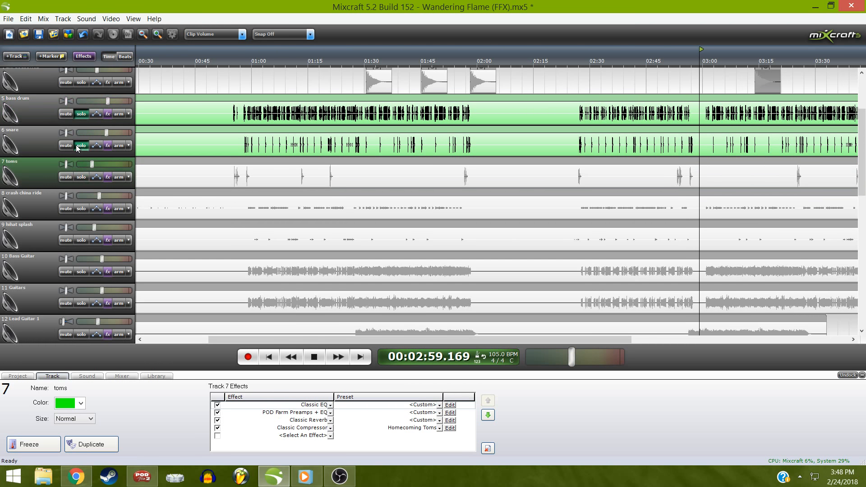
pyautogui.click(81, 145)
pyautogui.click(81, 113)
pyautogui.press('space')
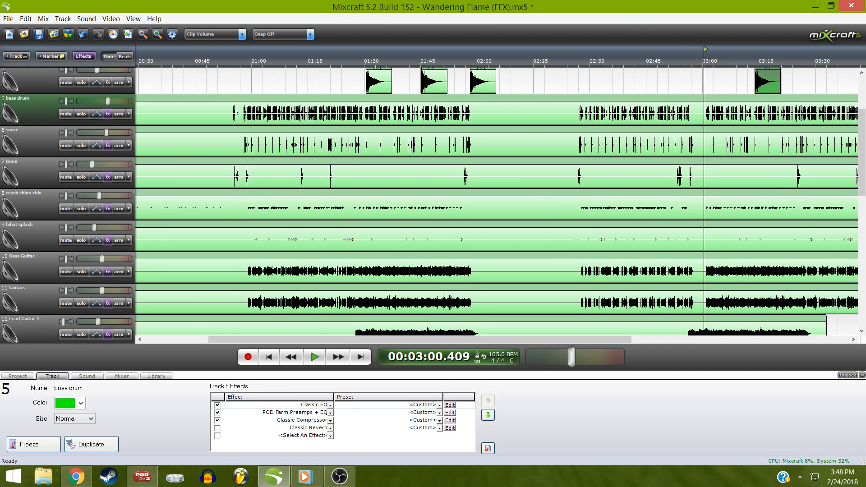
# Open the Bass Guitar track's POD Farm Preamps + EQ and move its window clear of the track controls
pyautogui.scroll(-3, 167, 124)
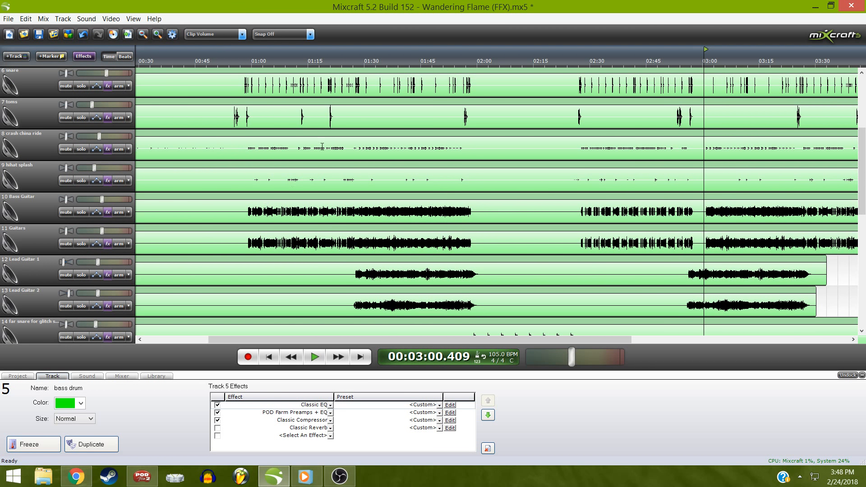
pyautogui.click(44, 205)
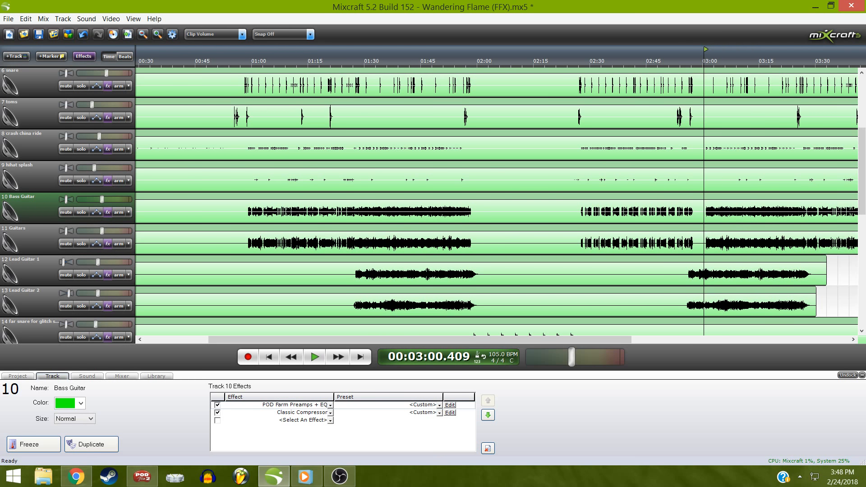
pyautogui.scroll(-1, 31, 195)
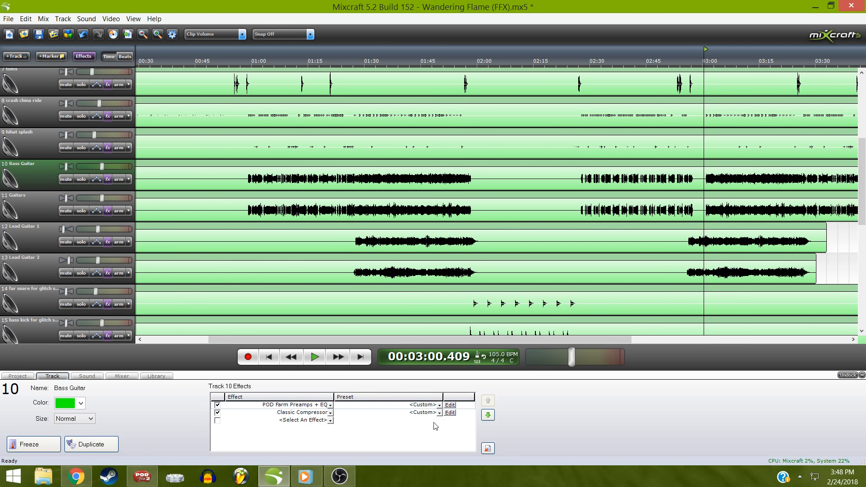
pyautogui.click(455, 406)
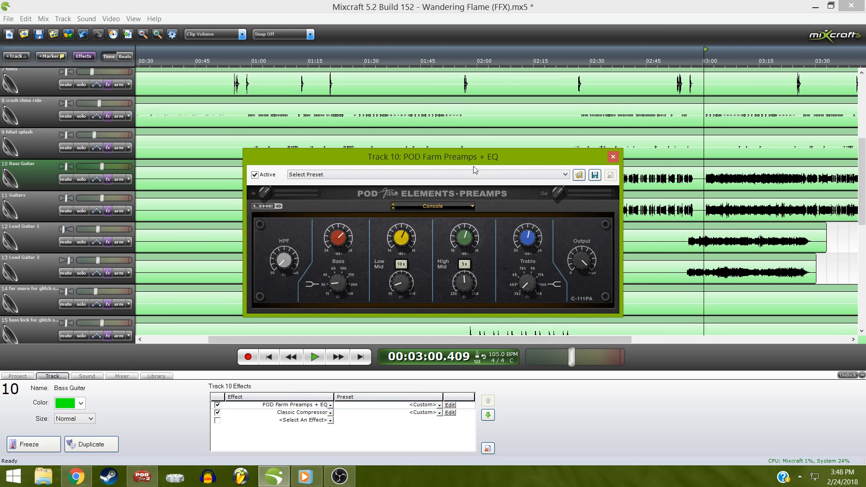
pyautogui.moveTo(480, 156); pyautogui.dragTo(622, 193)
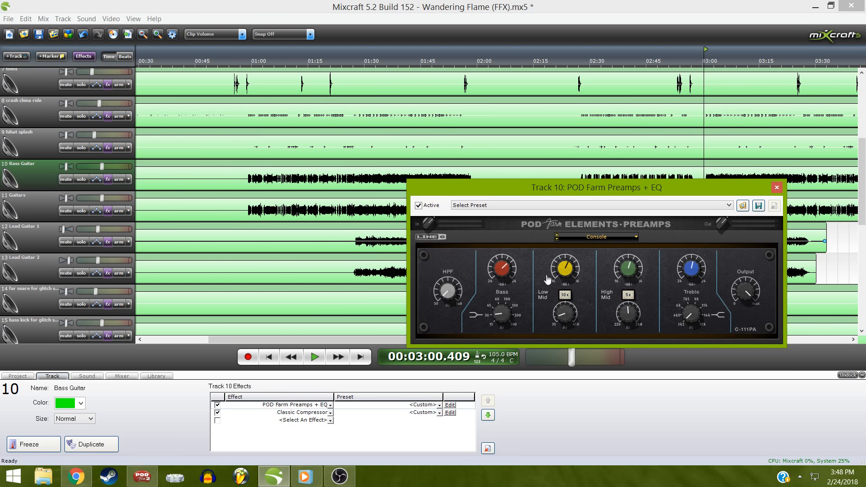
# Solo the Bass Guitar track and play it from about 1:18 with the preamp window open
pyautogui.click(81, 179)
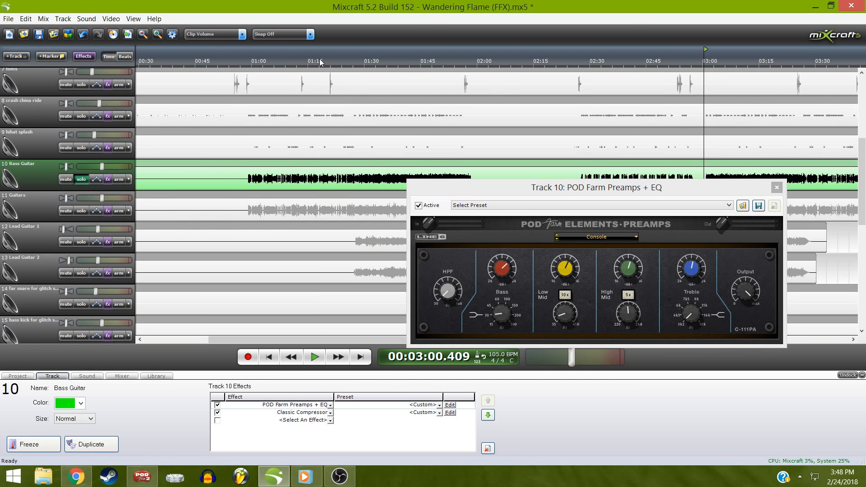
pyautogui.click(320, 62)
pyautogui.press('space')
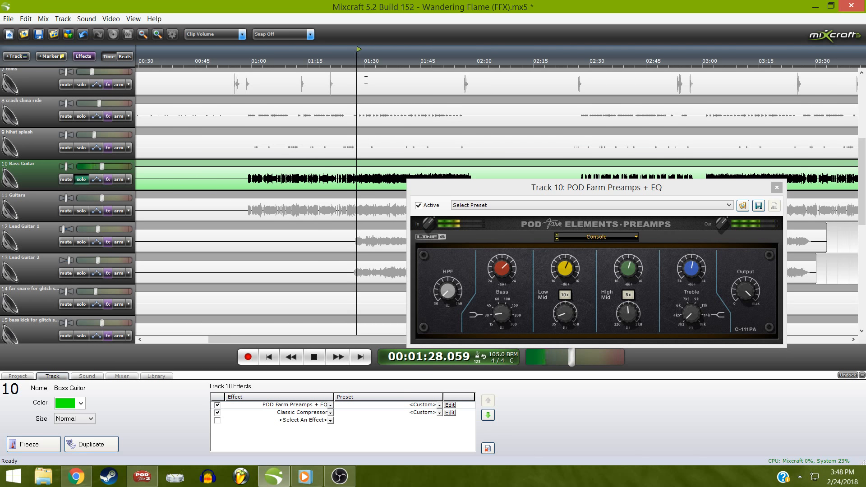
# Stop playback, move the Bass Guitar's POD Farm Preamps + EQ window to inspect its Low Mid controls, and close it
pyautogui.press('space')
pyautogui.moveTo(541, 186); pyautogui.dragTo(511, 176)
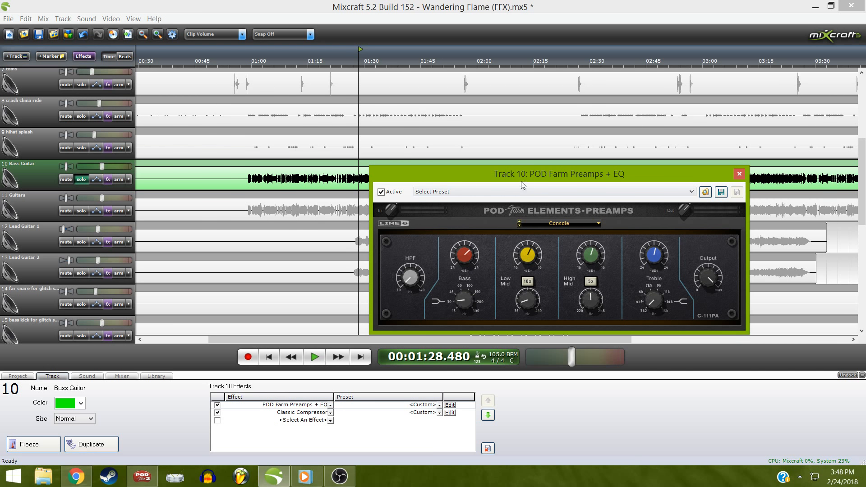
pyautogui.moveTo(524, 176); pyautogui.dragTo(527, 206)
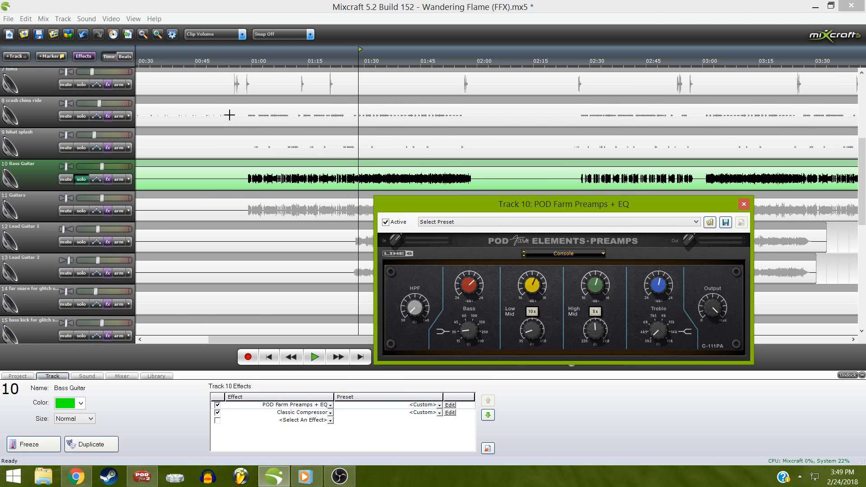
pyautogui.moveTo(463, 204); pyautogui.dragTo(448, 200)
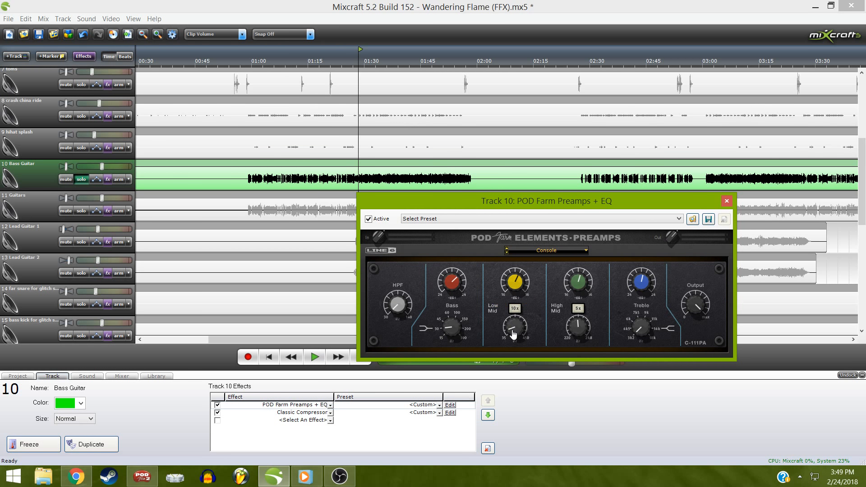
pyautogui.moveTo(511, 328)
pyautogui.click(726, 202)
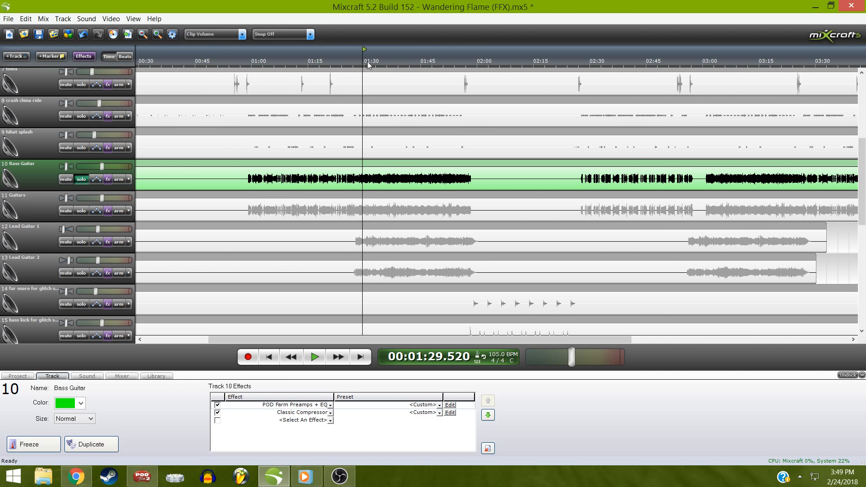
# Play the Bass Guitar from about 1:22 with POD Farm Preamps + EQ and Classic Compressor off, turning both back on for comparison
pyautogui.press('space')
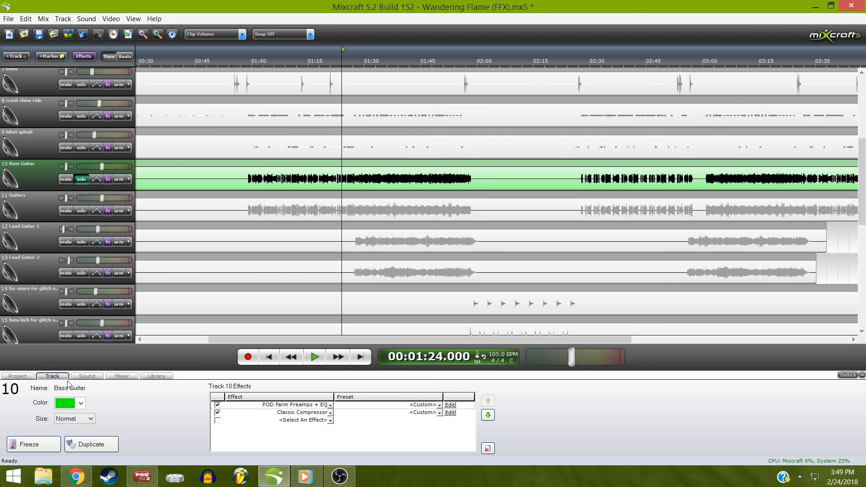
pyautogui.click(217, 404)
pyautogui.click(217, 412)
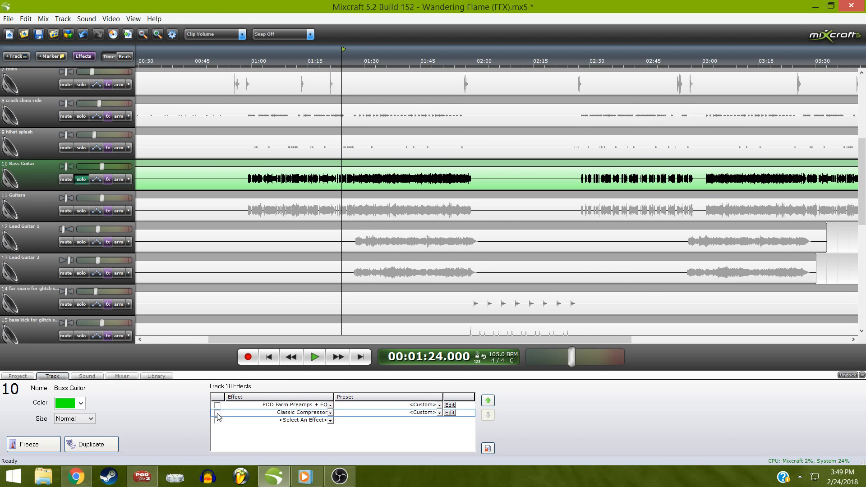
pyautogui.click(337, 59)
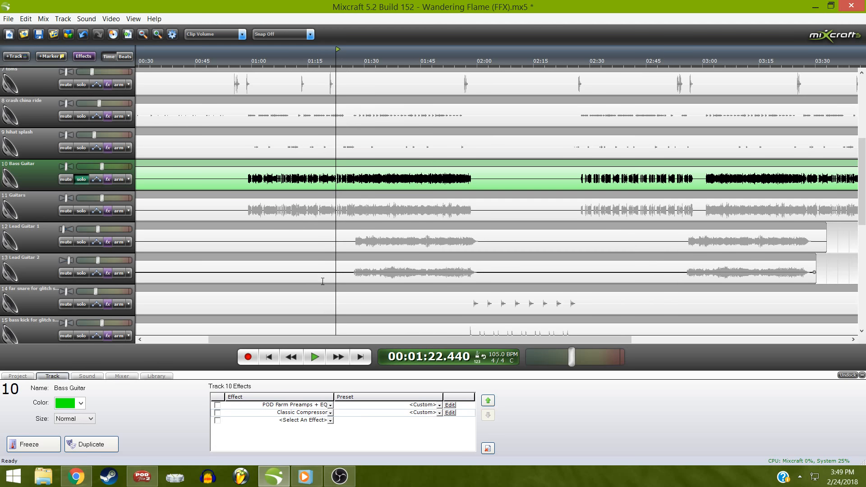
pyautogui.click(217, 413)
pyautogui.click(217, 405)
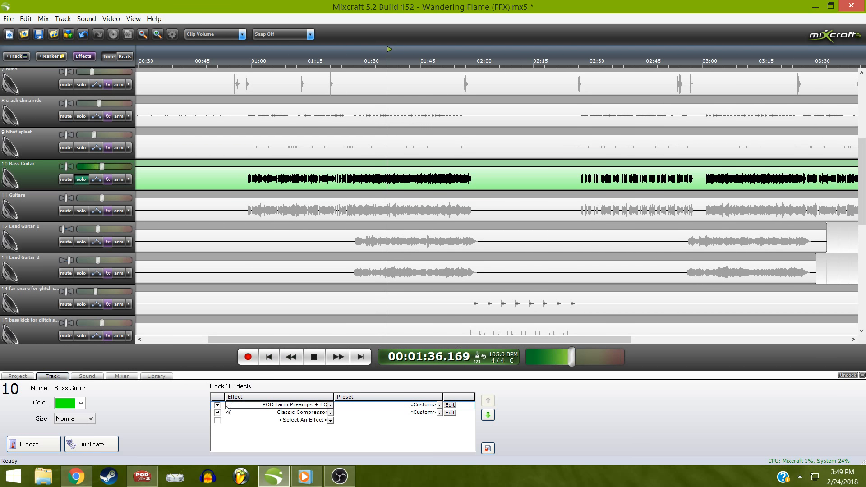
# Reopen the Bass Guitar's preamp, sweep its Low Mid frequency and boost the gain during playback, and restore the gain to 3 dB
pyautogui.click(450, 404)
pyautogui.moveTo(496, 159); pyautogui.dragTo(647, 186)
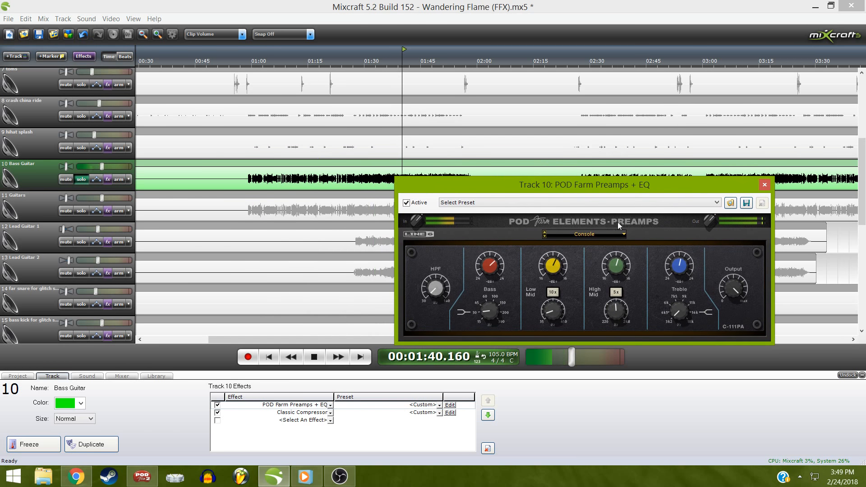
pyautogui.moveTo(548, 315)
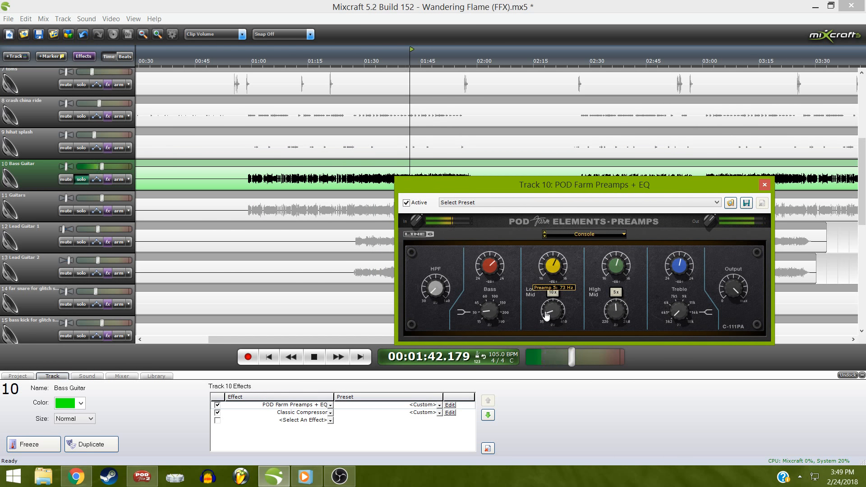
pyautogui.moveTo(546, 315); pyautogui.dragTo(551, 228)
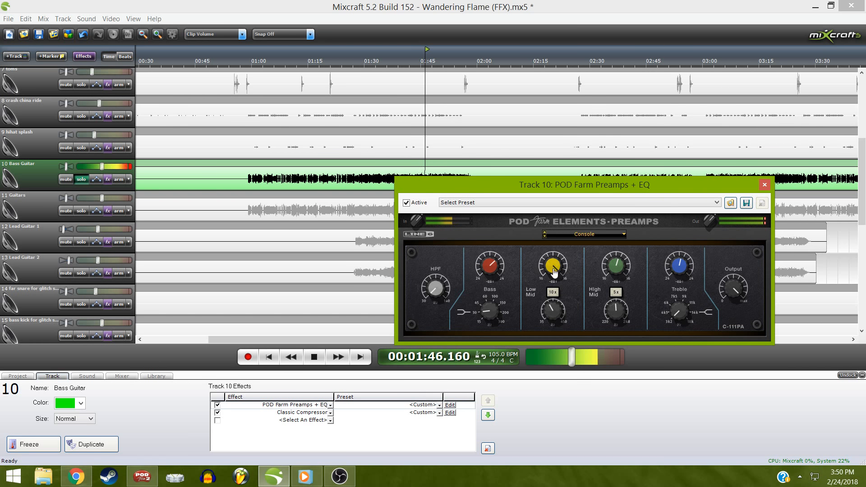
pyautogui.moveTo(547, 312); pyautogui.dragTo(536, 334)
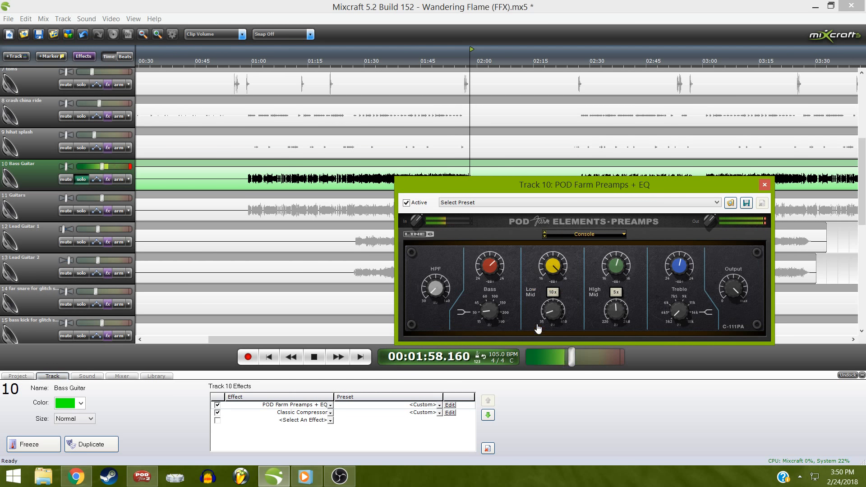
pyautogui.moveTo(551, 264); pyautogui.dragTo(547, 293)
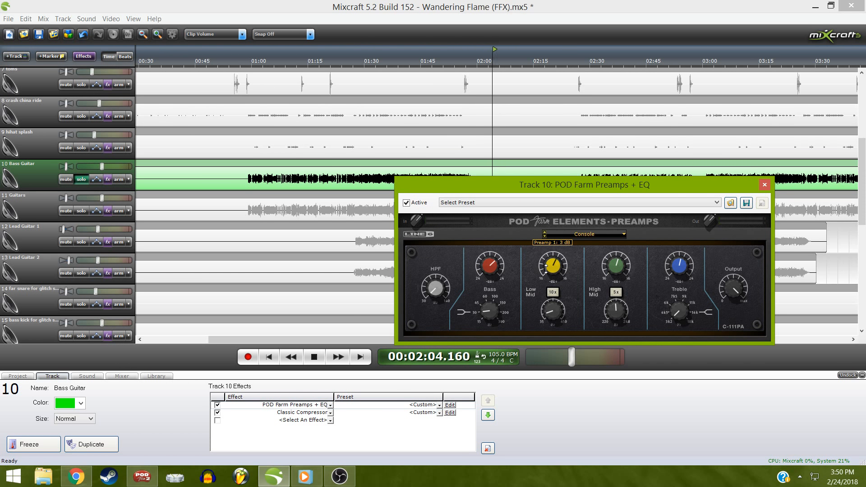
pyautogui.click(765, 184)
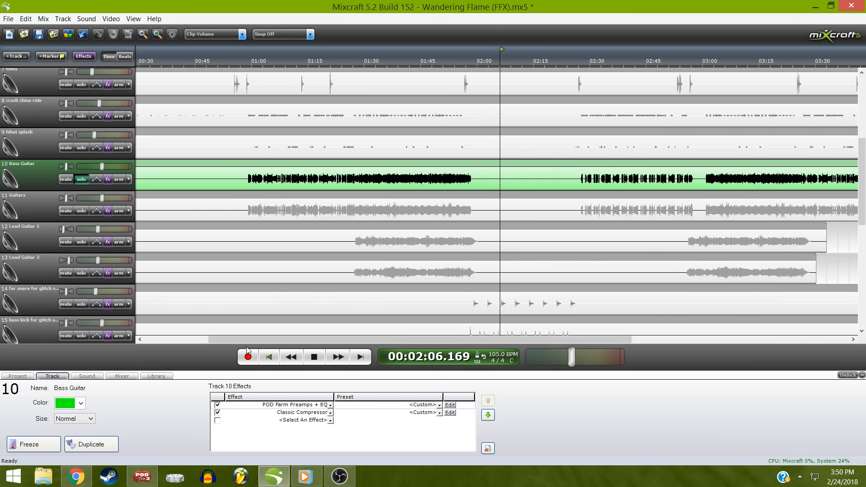
# Stop playback, switch the solo from Bass Guitar to the Guitars track, and place the playhead at about 0:58
pyautogui.click(81, 179)
pyautogui.press('space')
pyautogui.click(50, 206)
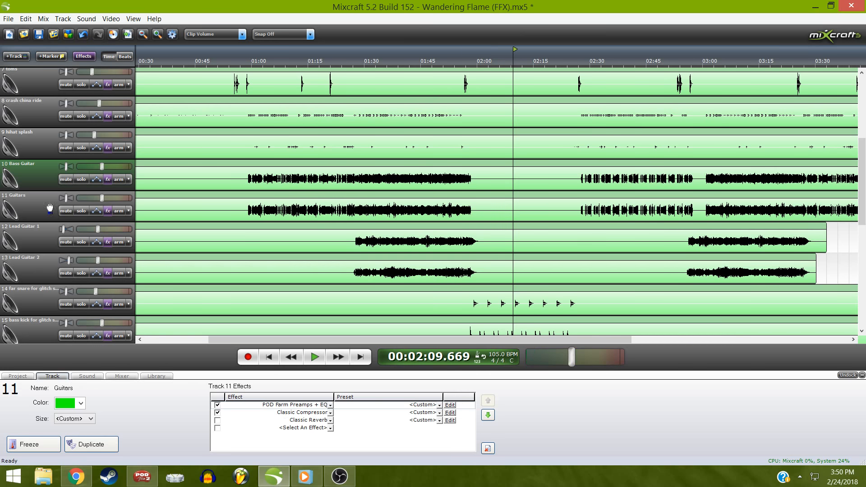
pyautogui.click(80, 211)
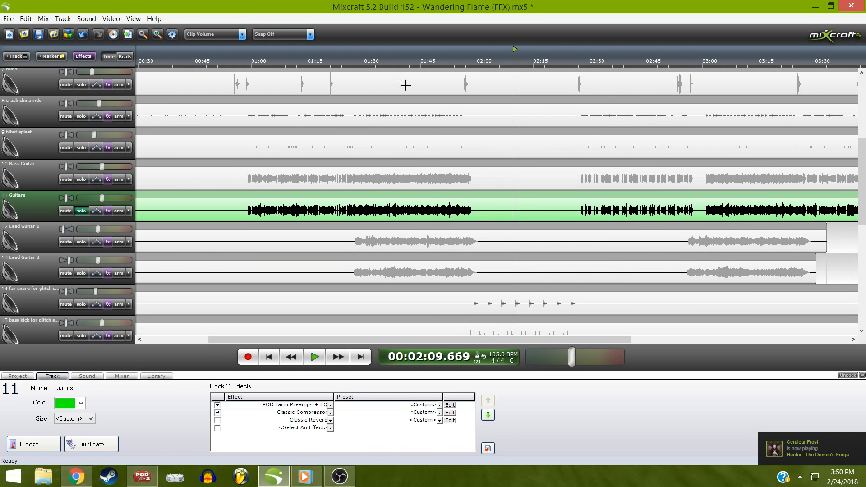
pyautogui.click(248, 62)
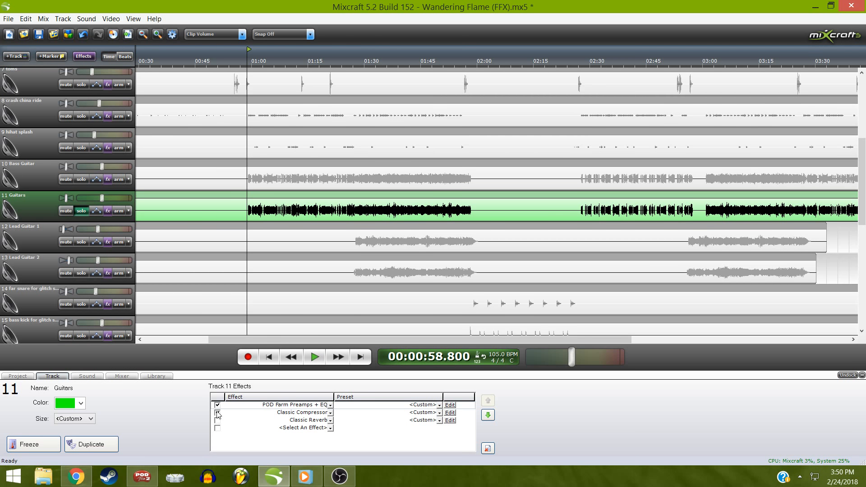
# Open the Guitars track's POD Farm Preamps + EQ, move it clear of the waveform to inspect the EQ, and close it
pyautogui.click(417, 413)
pyautogui.click(449, 406)
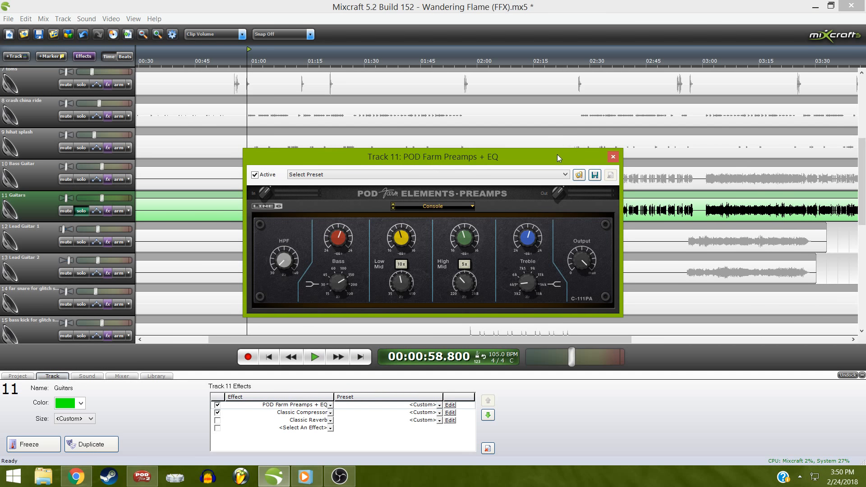
pyautogui.moveTo(557, 156); pyautogui.dragTo(675, 260)
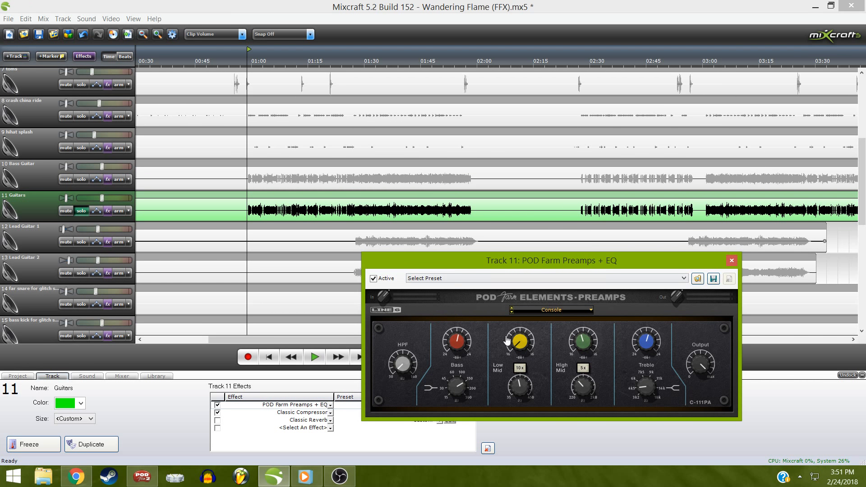
pyautogui.click(732, 261)
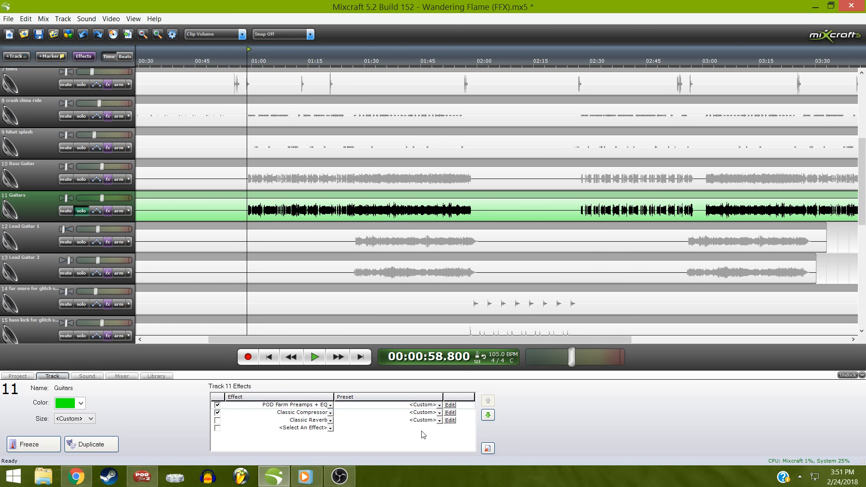
# Restore the Guitars track's solo and recheck the Treble settings in its POD Farm Preamps + EQ
pyautogui.hotkey('ctrl', 'a')
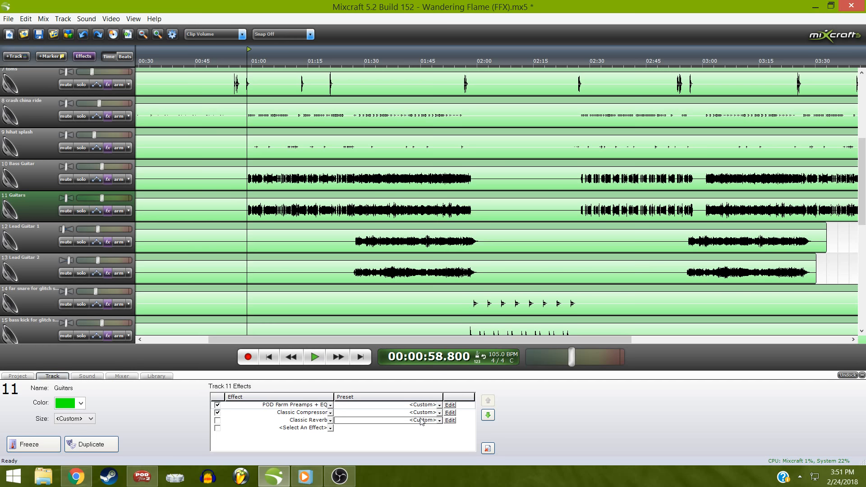
pyautogui.click(80, 211)
pyautogui.click(449, 404)
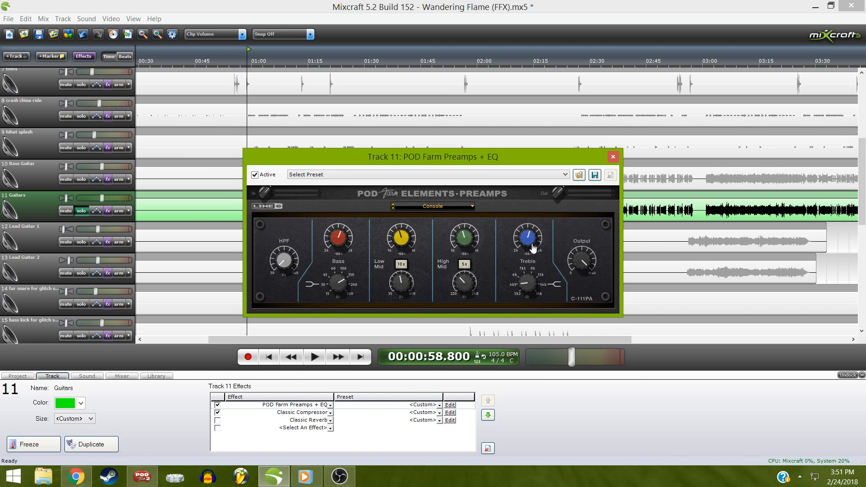
pyautogui.click(614, 158)
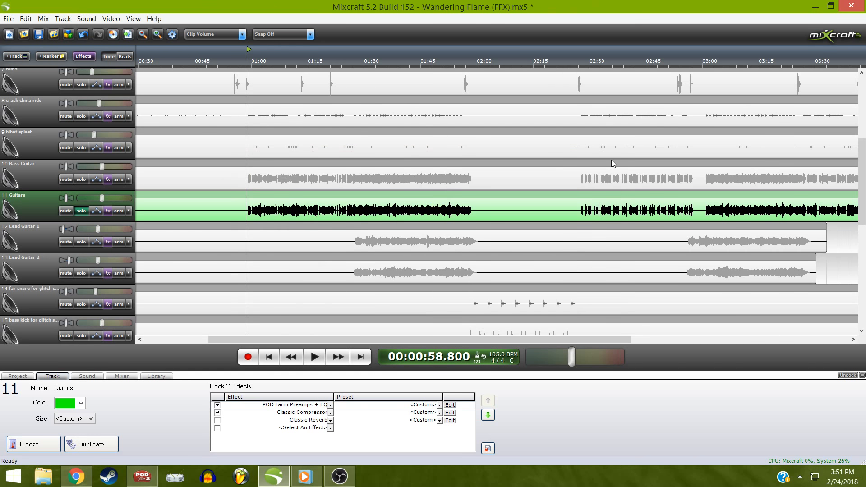
# Turn off the Guitars track's Classic Compressor and POD Farm Preamps + EQ, and play it dry from about 0:58 to 1:10
pyautogui.click(217, 412)
pyautogui.click(216, 404)
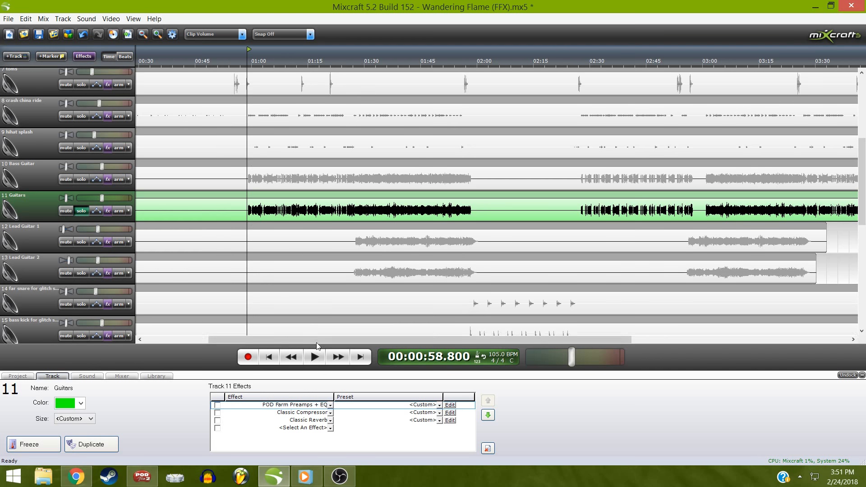
pyautogui.click(316, 357)
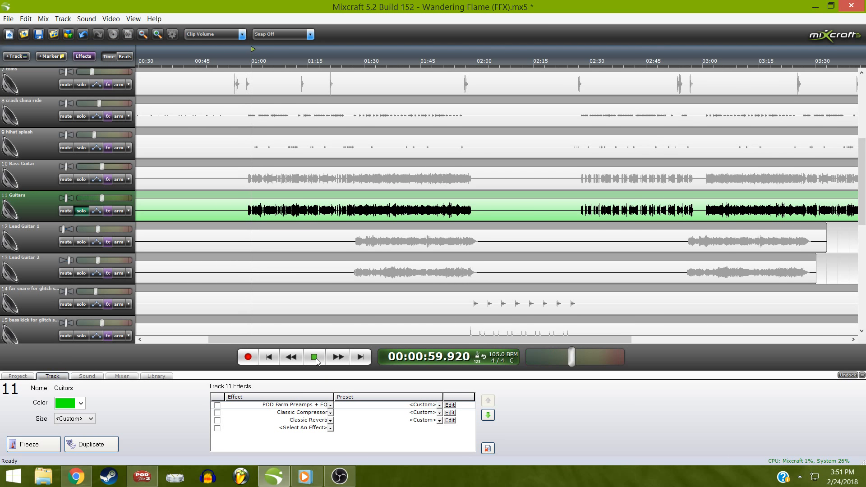
pyautogui.press('space')
# Turn the Guitars track's POD Farm Preamps + EQ and Classic Compressor back on and replay it from about 0:58
pyautogui.click(217, 405)
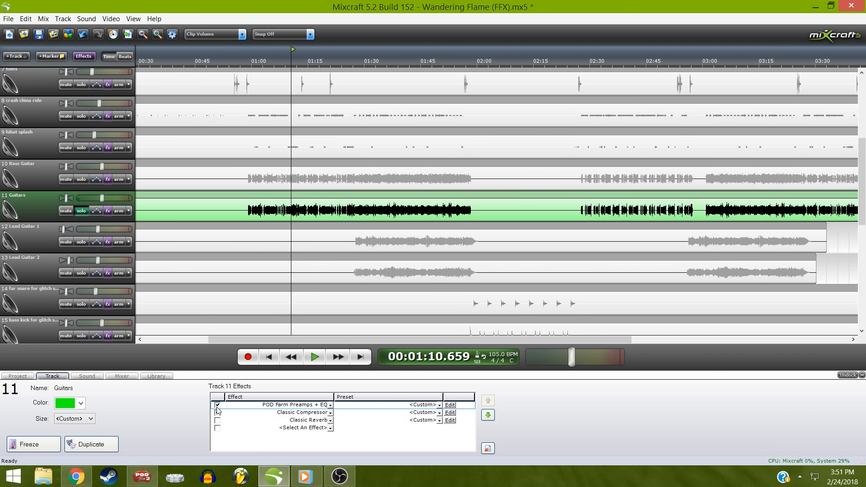
pyautogui.click(217, 412)
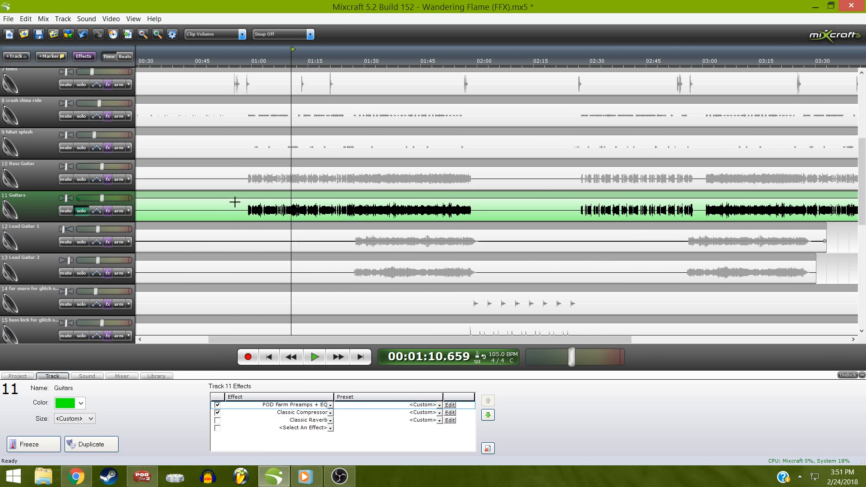
pyautogui.click(248, 62)
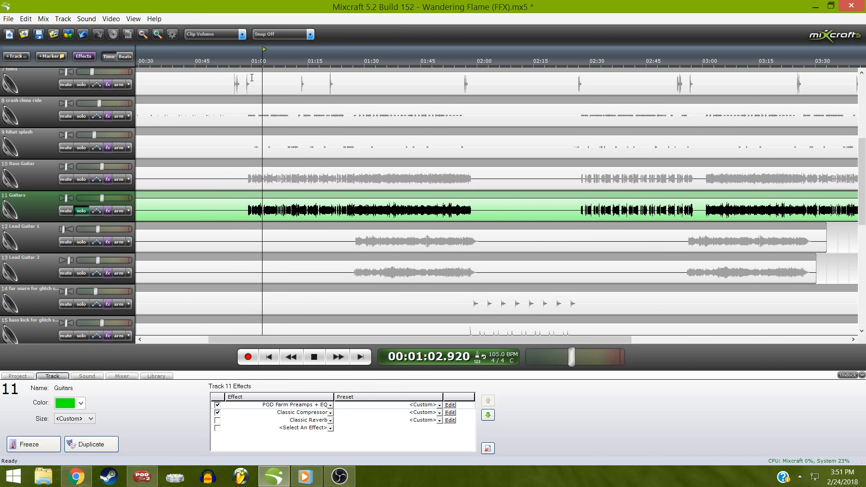
# Compare the Guitars track during playback by switching both active effects off and on again, and stop playback
pyautogui.click(217, 405)
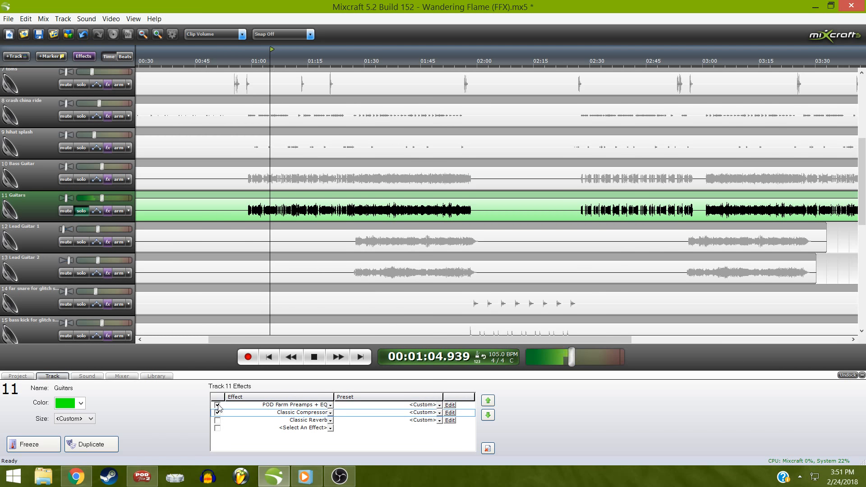
pyautogui.click(217, 413)
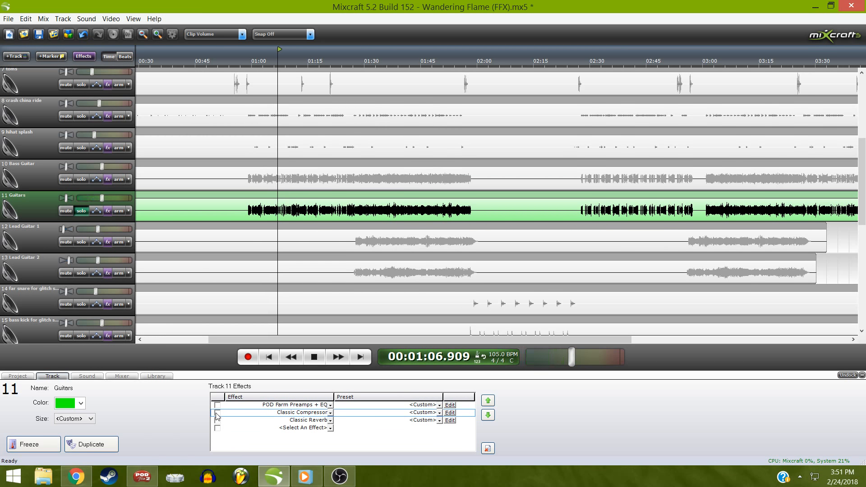
pyautogui.click(217, 413)
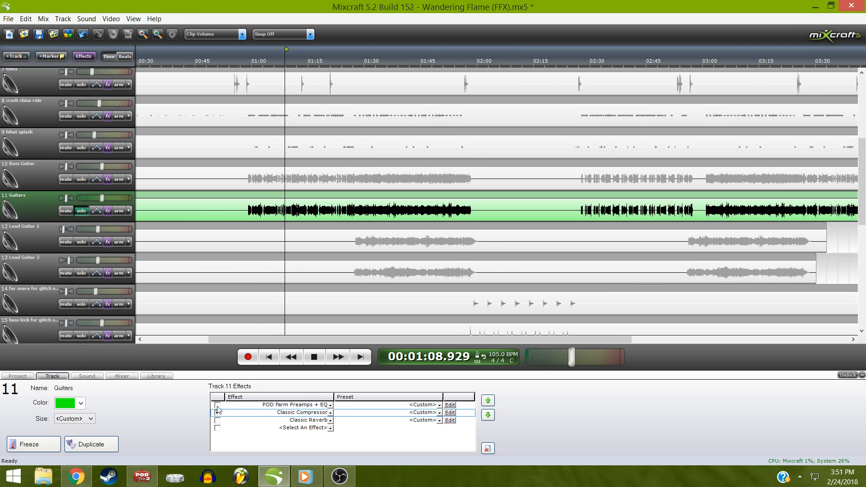
pyautogui.click(217, 405)
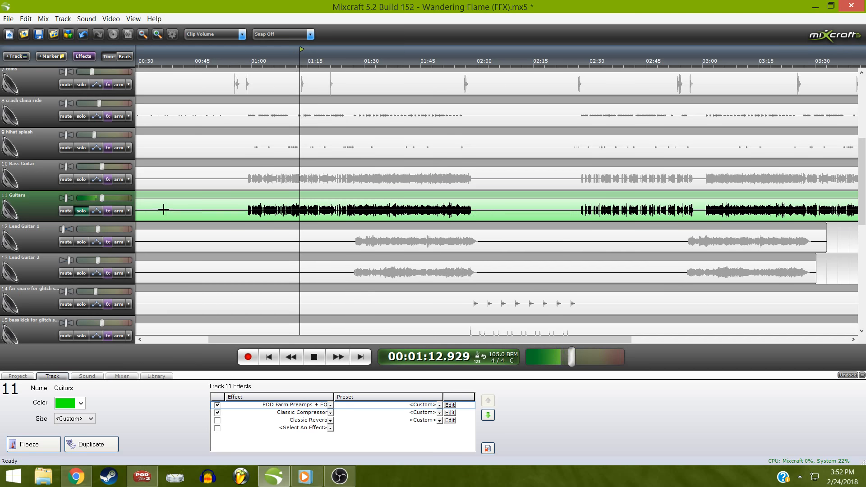
pyautogui.press('space')
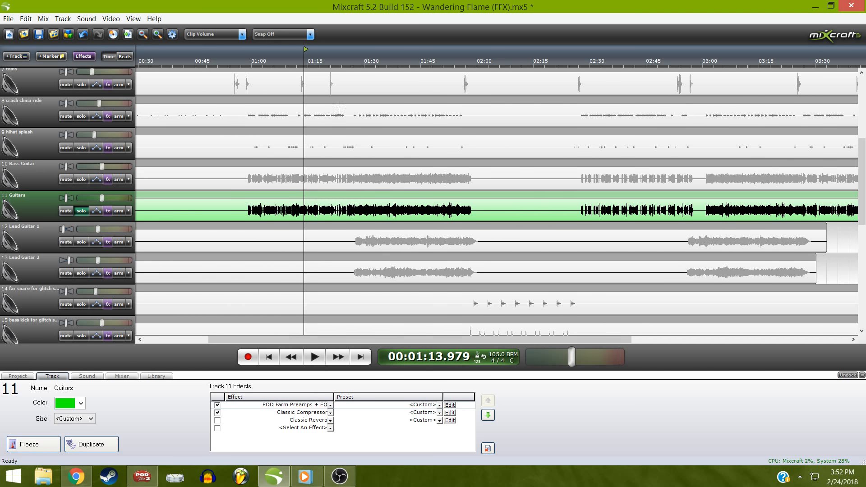
# Place the playhead at 1:27, where the lead guitars enter, and show the effects of the Lead Guitar 2 track
pyautogui.click(352, 63)
pyautogui.click(354, 64)
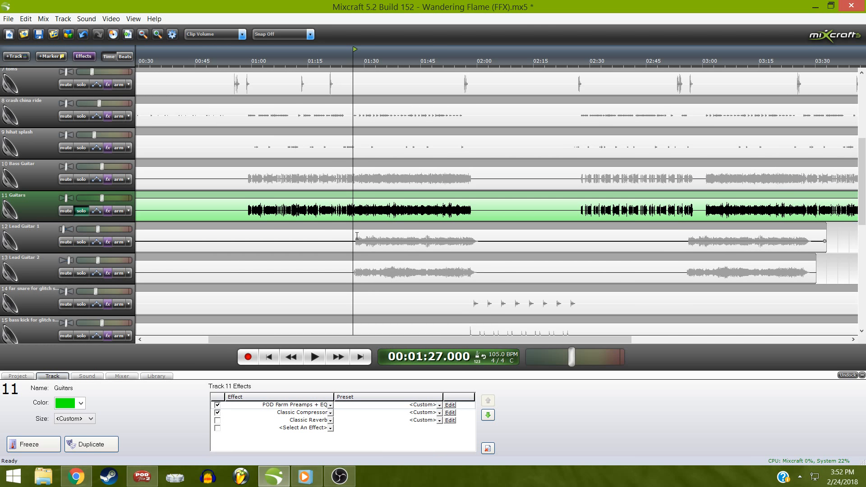
pyautogui.click(33, 272)
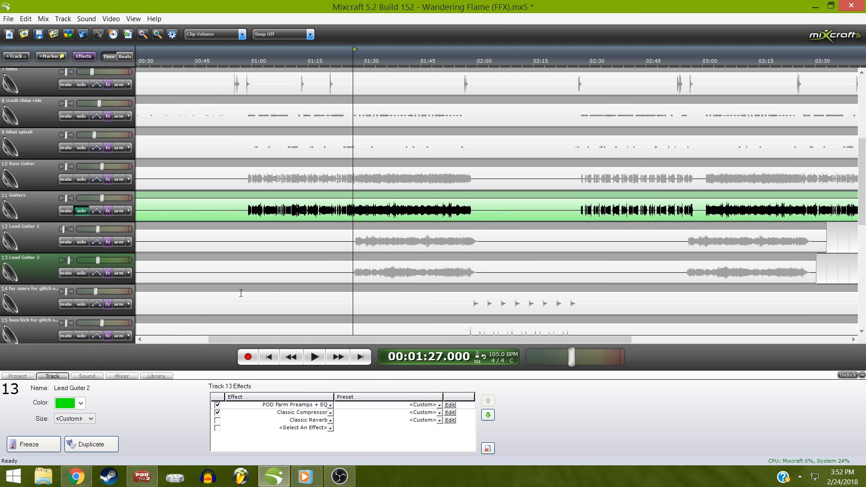
# Solo the Lead Guitar 2 track and play it from 1:27, releasing the Guitars solo during playback, and stop at about 1:36
pyautogui.click(83, 273)
pyautogui.press('space')
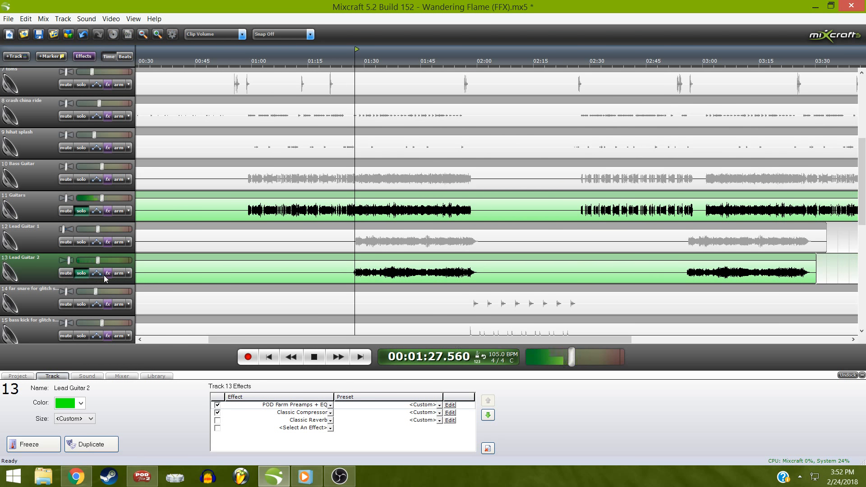
pyautogui.click(83, 211)
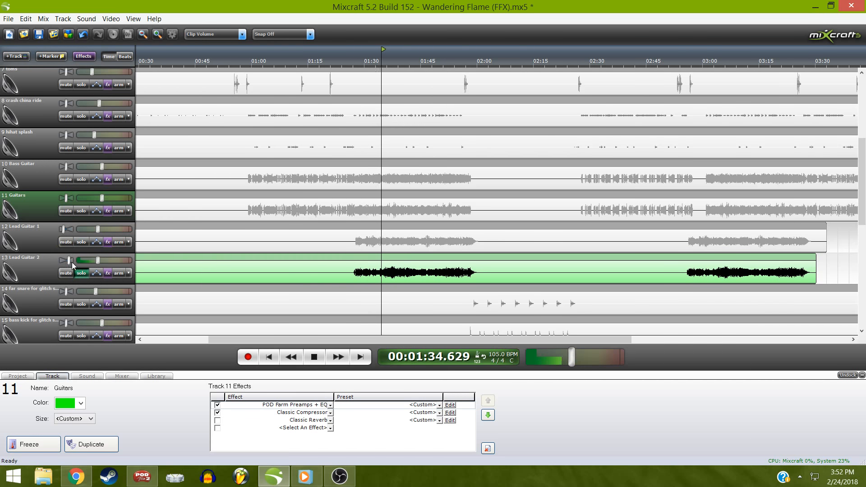
pyautogui.press('space')
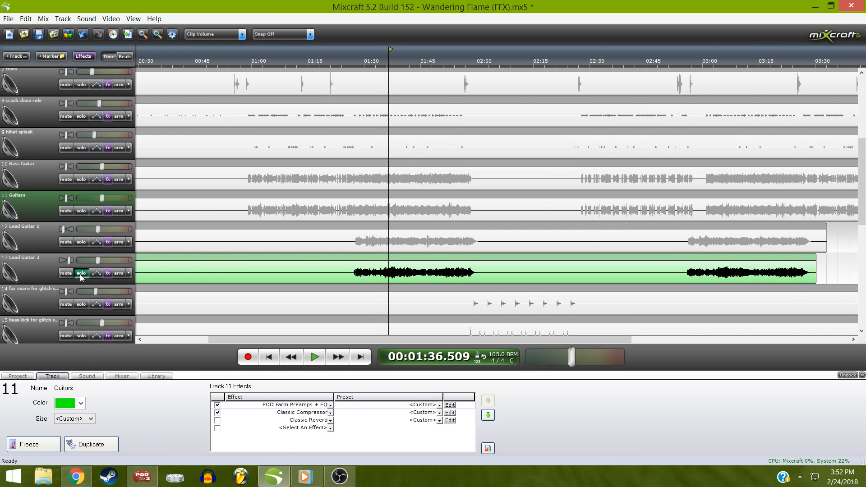
# Audition Lead Guitar 1 alone from about 1:36, add Lead Guitar 2 to the solo, and stop and unsolo both near 1:59
pyautogui.click(80, 275)
pyautogui.click(80, 241)
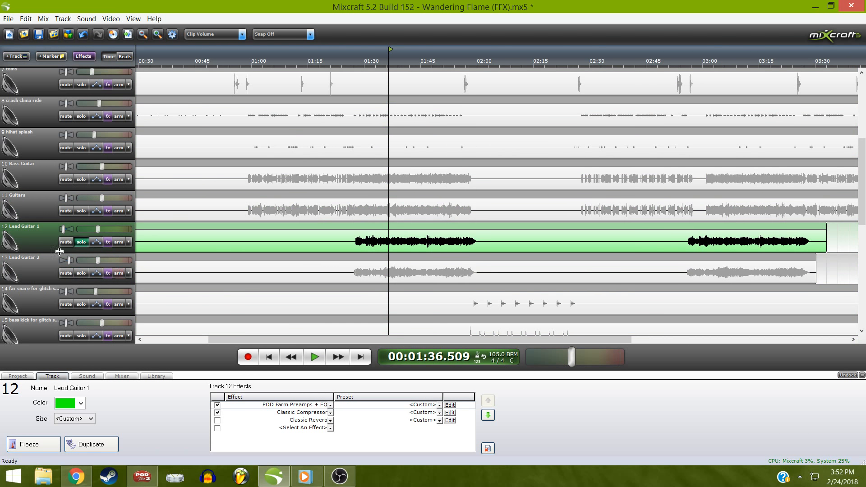
pyautogui.press('space')
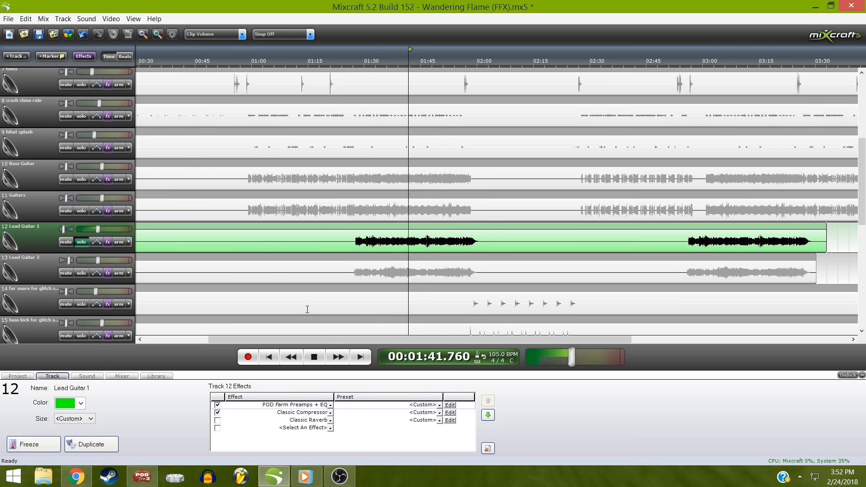
pyautogui.click(82, 272)
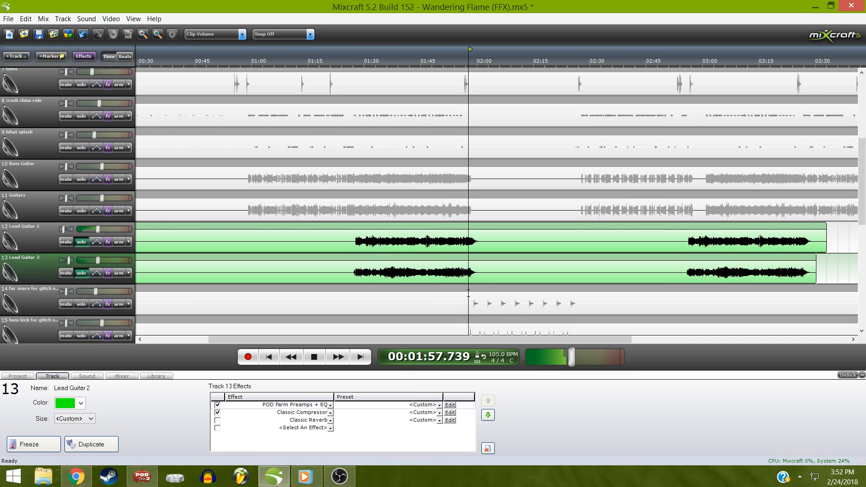
pyautogui.press('space')
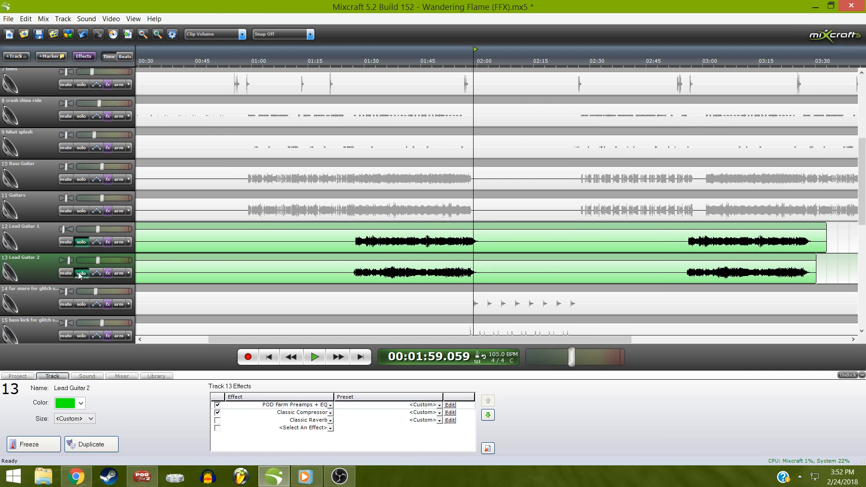
pyautogui.click(81, 273)
pyautogui.click(80, 242)
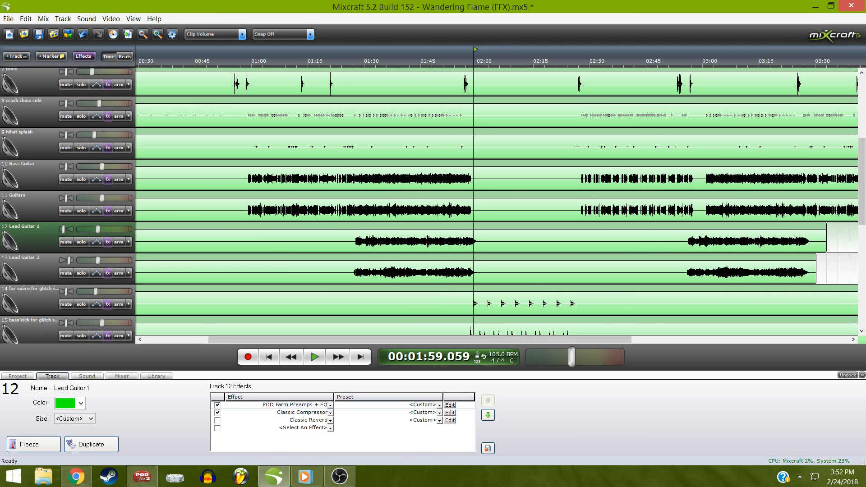
# Review the effects of the pad, sub bass and glitch tracks one by one, from 2nd lead pad up to bass kick for glitch section
pyautogui.moveTo(862, 196); pyautogui.dragTo(863, 271)
pyautogui.click(47, 307)
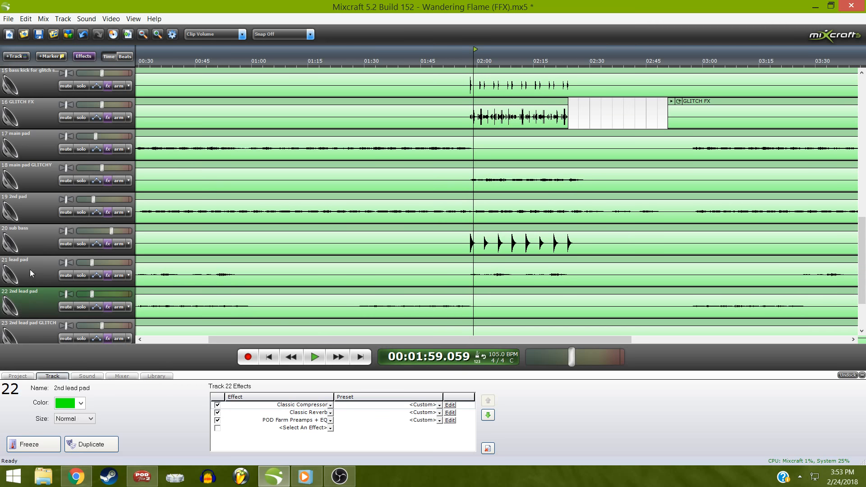
pyautogui.click(31, 267)
pyautogui.click(39, 245)
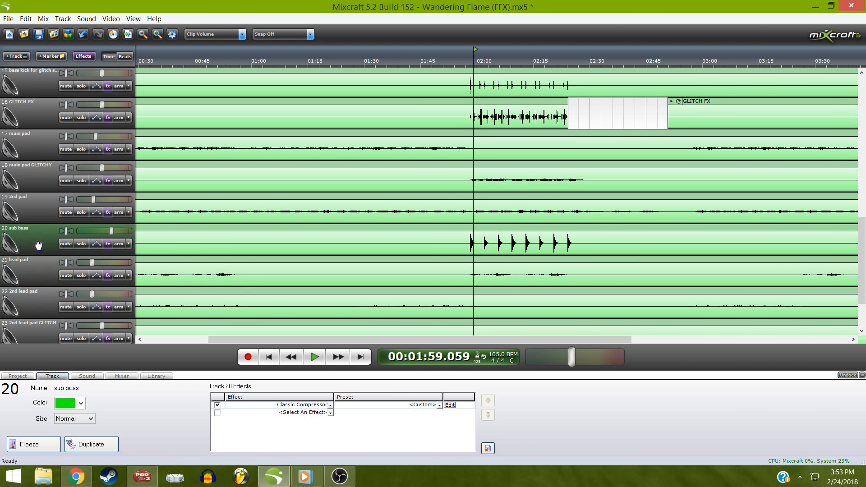
pyautogui.click(43, 214)
pyautogui.click(46, 180)
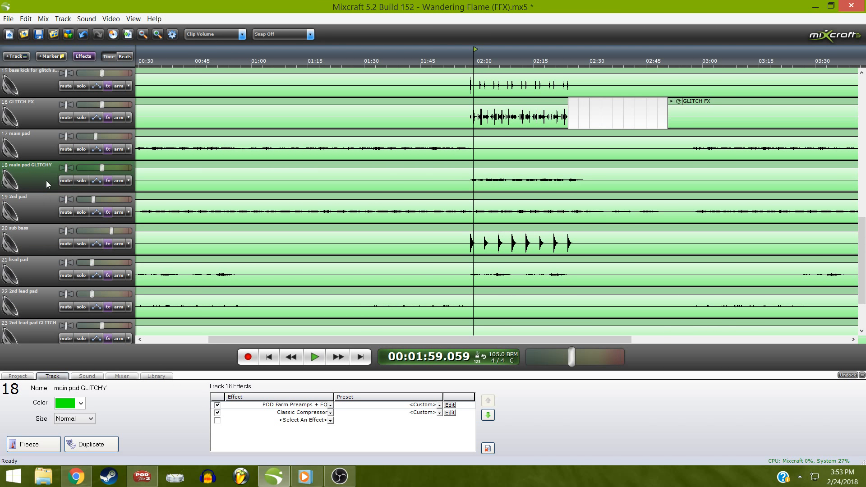
pyautogui.click(42, 142)
pyautogui.click(42, 114)
pyautogui.click(40, 87)
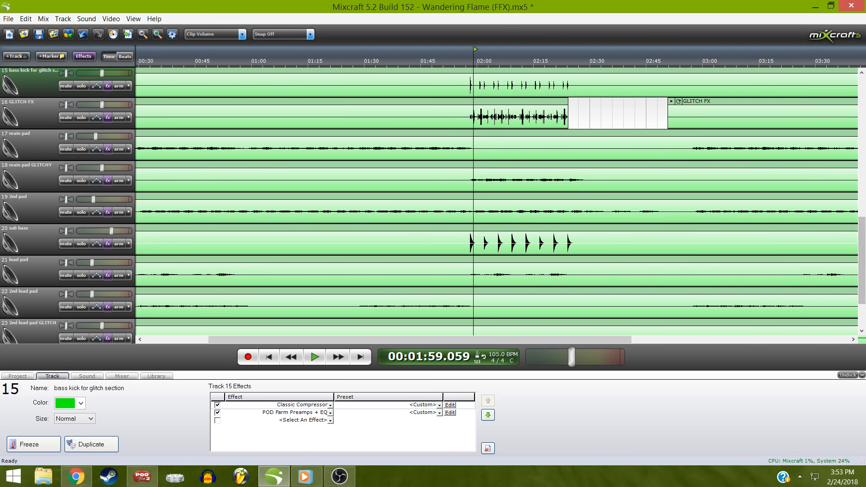
# Place the playhead at about 1:58, where the glitch section starts, and play the full mix
pyautogui.moveTo(860, 242); pyautogui.dragTo(859, 197)
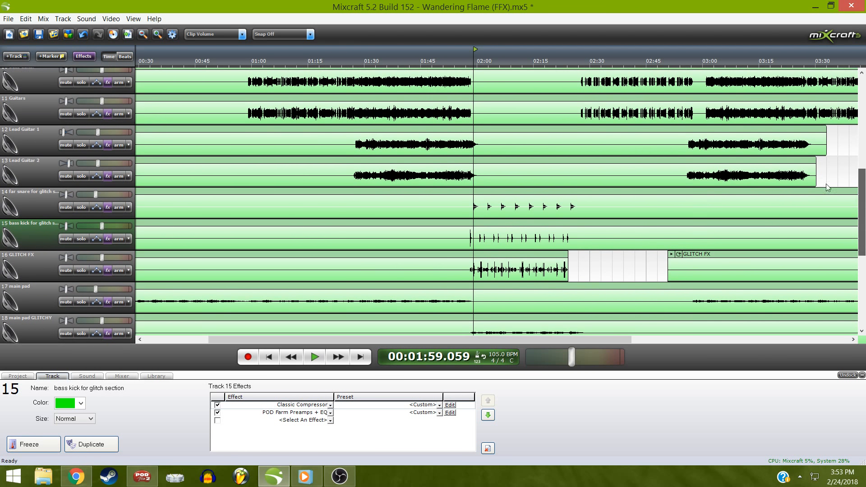
pyautogui.click(472, 61)
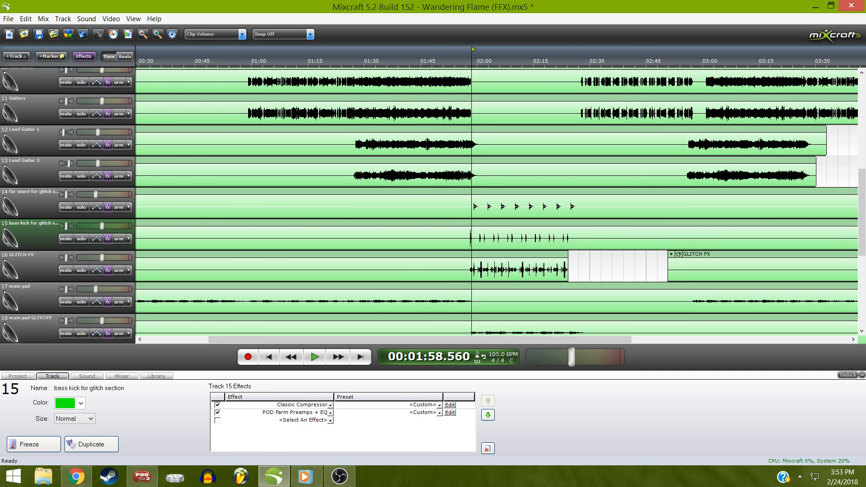
pyautogui.press('space')
# Solo the far snare, bass kick and GLITCH FX tracks during playback of the glitch section, and stop and release the solos
pyautogui.moveTo(860, 211); pyautogui.dragTo(861, 239)
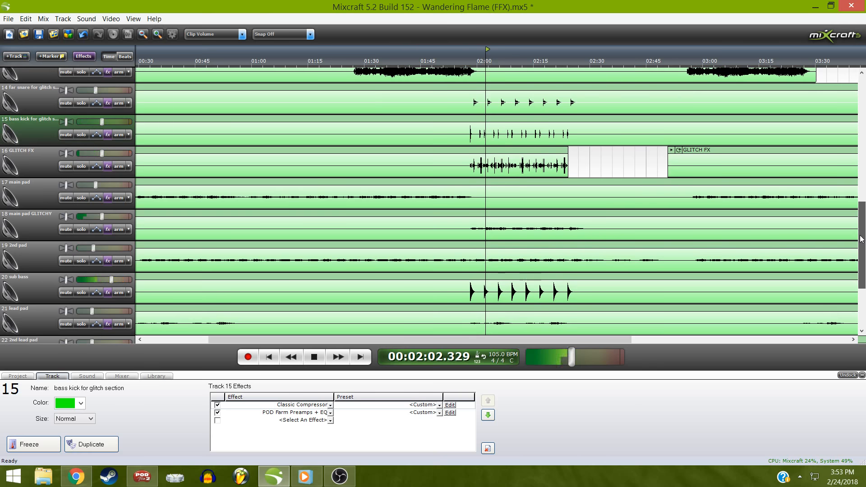
pyautogui.click(80, 105)
pyautogui.click(80, 104)
pyautogui.click(81, 134)
pyautogui.click(81, 166)
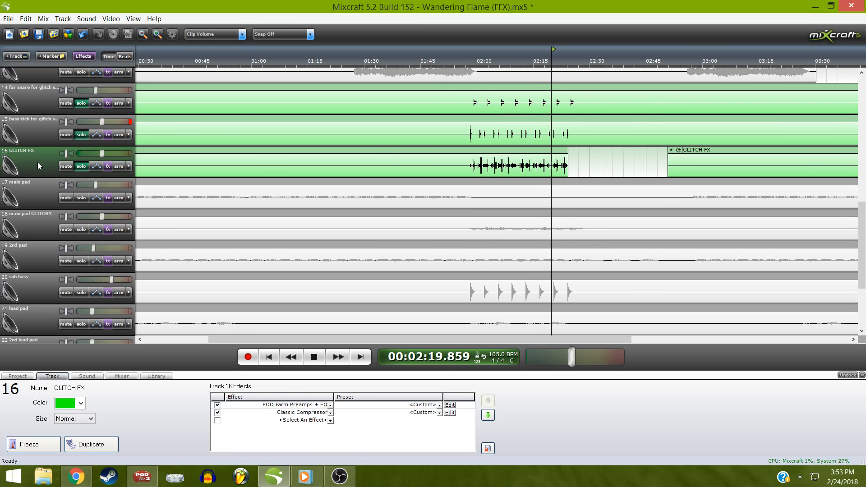
pyautogui.press('space')
pyautogui.click(81, 166)
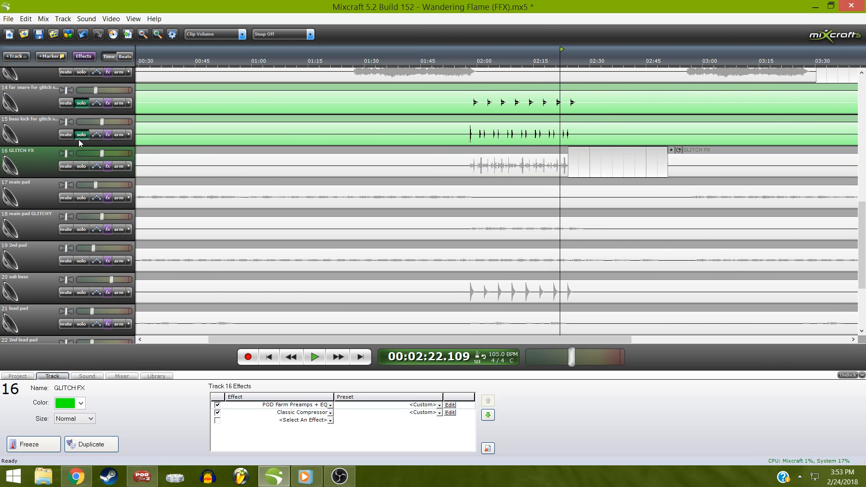
pyautogui.click(82, 104)
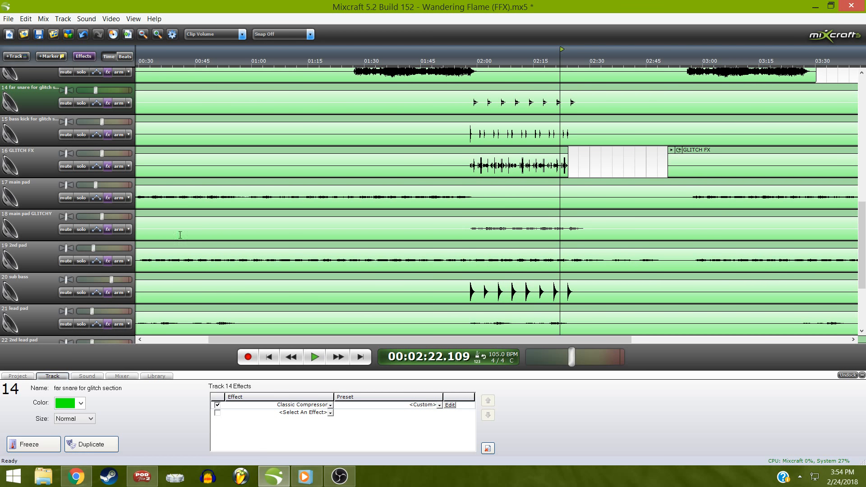
# Solo the main pad GLITCHY track and the lead pad track in turn, releasing each solo again
pyautogui.click(80, 230)
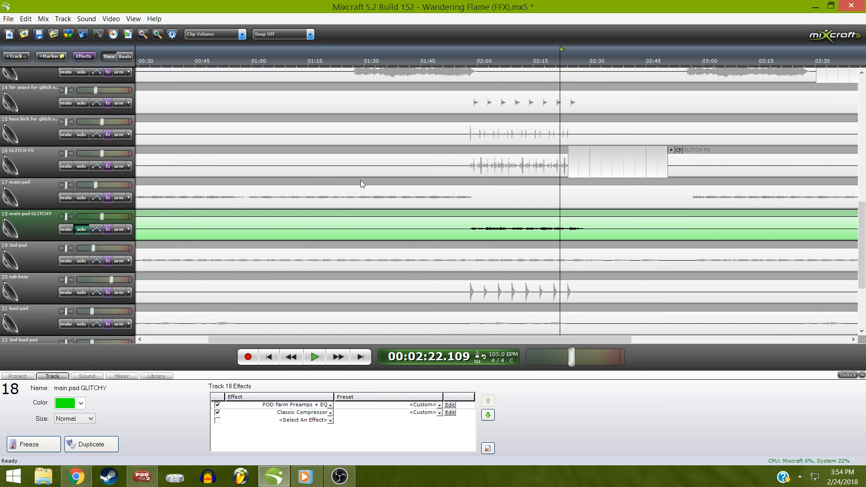
pyautogui.click(77, 229)
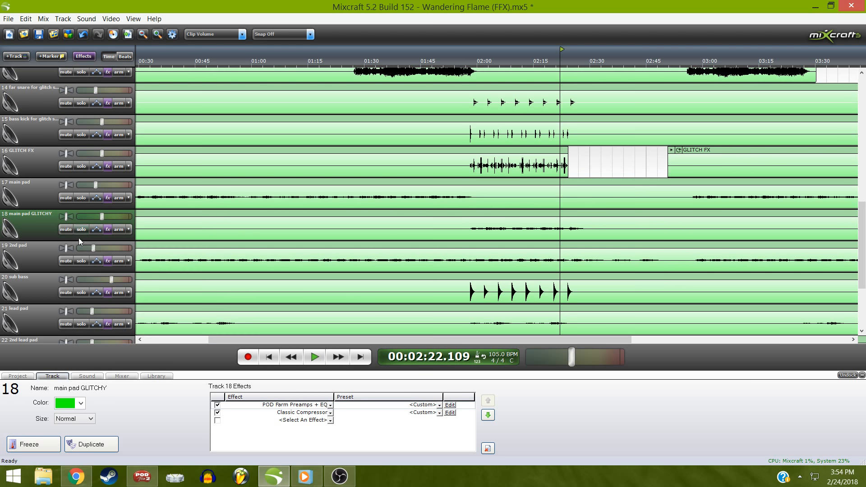
pyautogui.moveTo(862, 261); pyautogui.dragTo(862, 300)
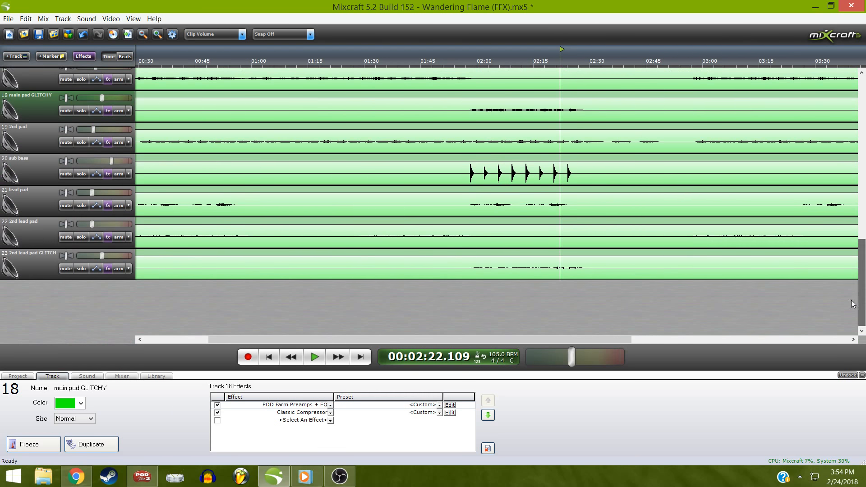
pyautogui.click(80, 206)
pyautogui.click(80, 206)
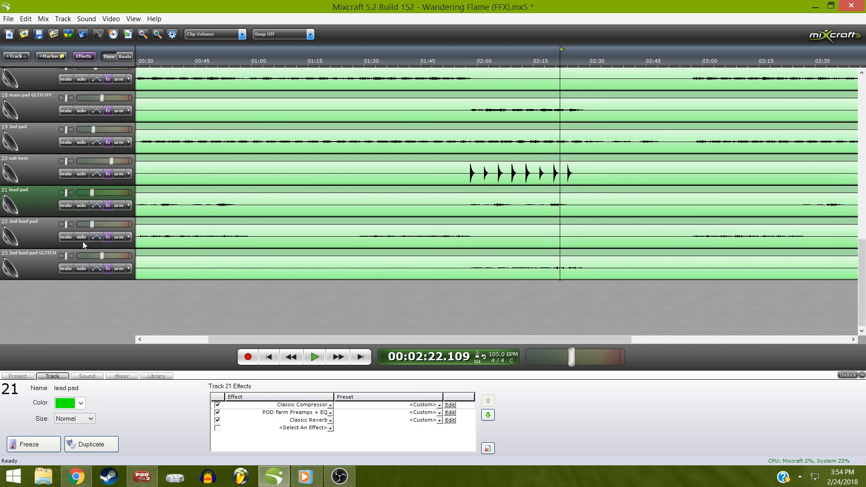
# Audition the 2nd lead pad GLITCH track solo from the start of the glitch section, and release the solo and stop at about 2:13
pyautogui.click(81, 269)
pyautogui.click(467, 62)
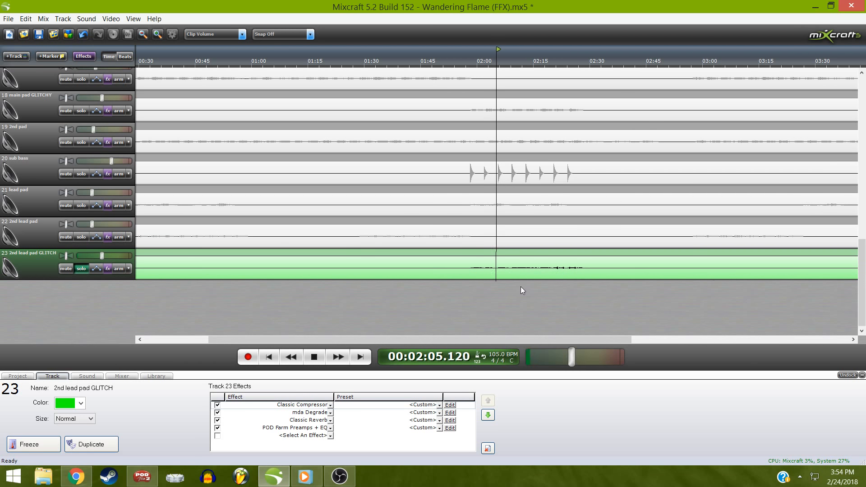
pyautogui.click(81, 269)
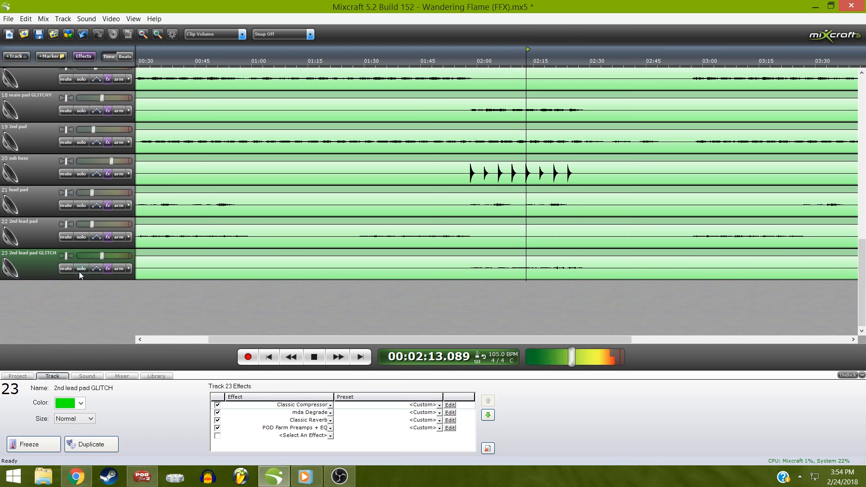
pyautogui.press('space')
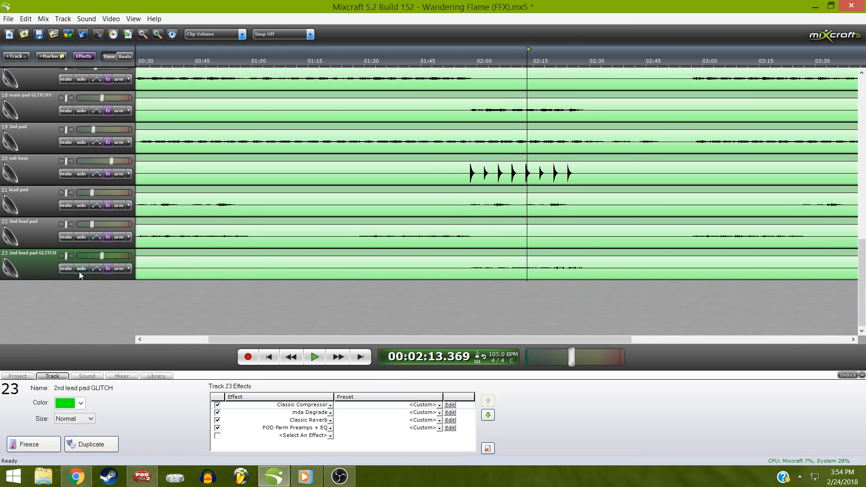
# Audition the sub bass track solo from about 1:57, release its solo during playback, and stop at about 2:03
pyautogui.click(468, 60)
pyautogui.click(81, 174)
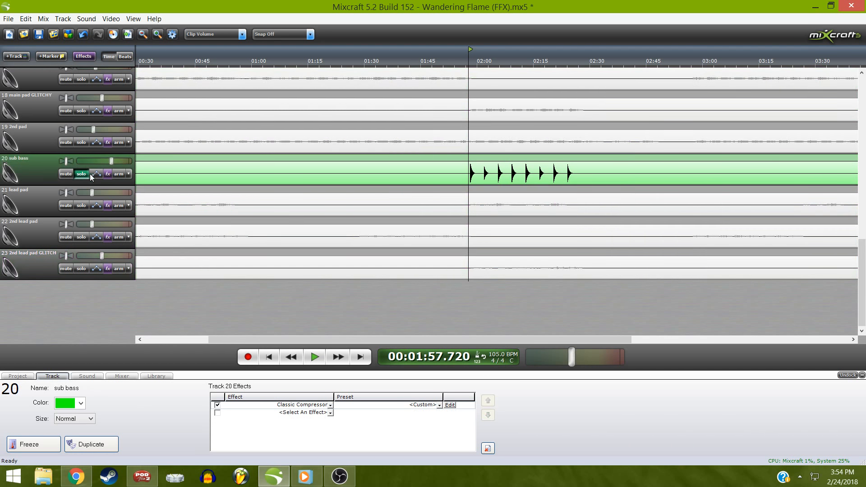
pyautogui.press('space')
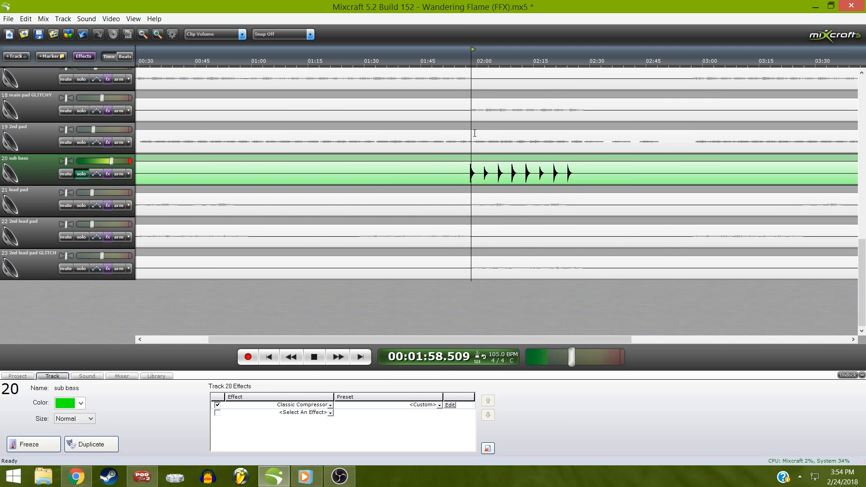
pyautogui.click(78, 173)
pyautogui.press('space')
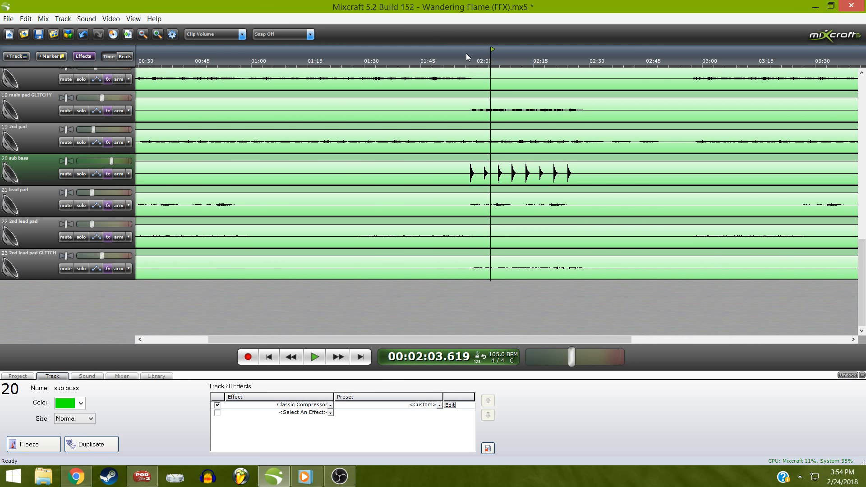
# Play the full mix from the start of the glitch section past 2:34, and stop playback
pyautogui.click(467, 53)
pyautogui.click(470, 64)
pyautogui.press('space')
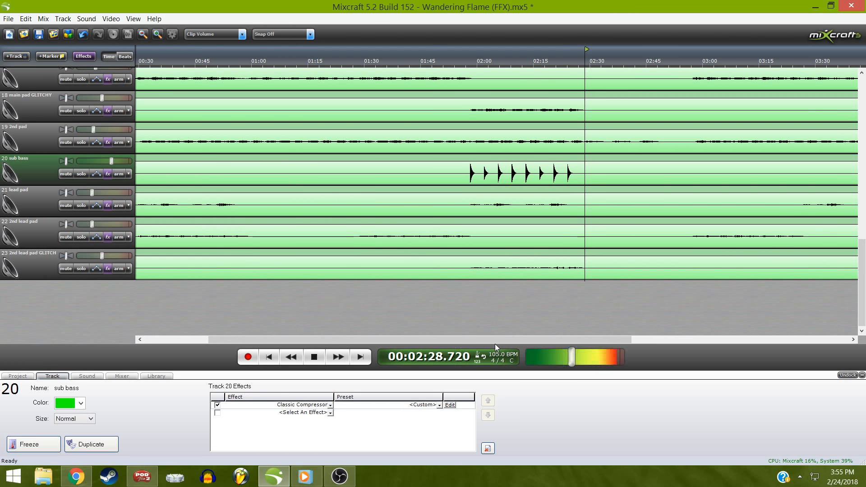
pyautogui.moveTo(527, 337); pyautogui.dragTo(511, 339)
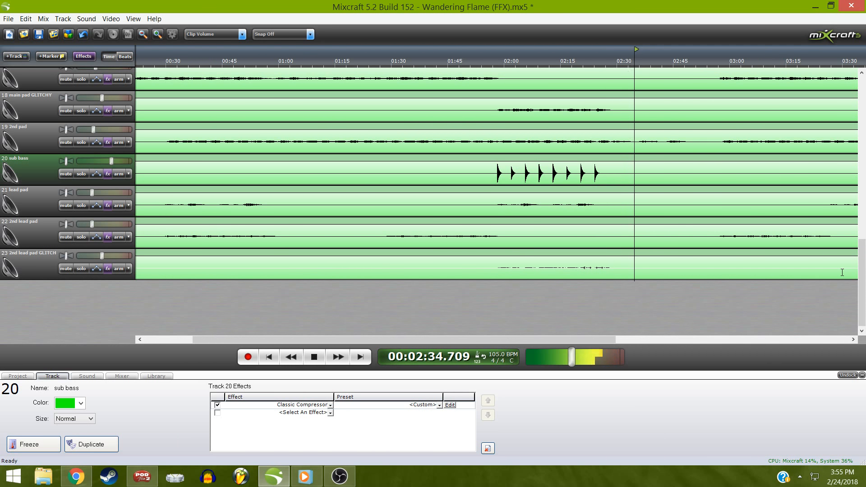
pyautogui.press('space')
# Play the full mix from about 0:54, stop at about 1:39, and return the playhead to the project start
pyautogui.moveTo(862, 282); pyautogui.dragTo(863, 156)
pyautogui.click(257, 64)
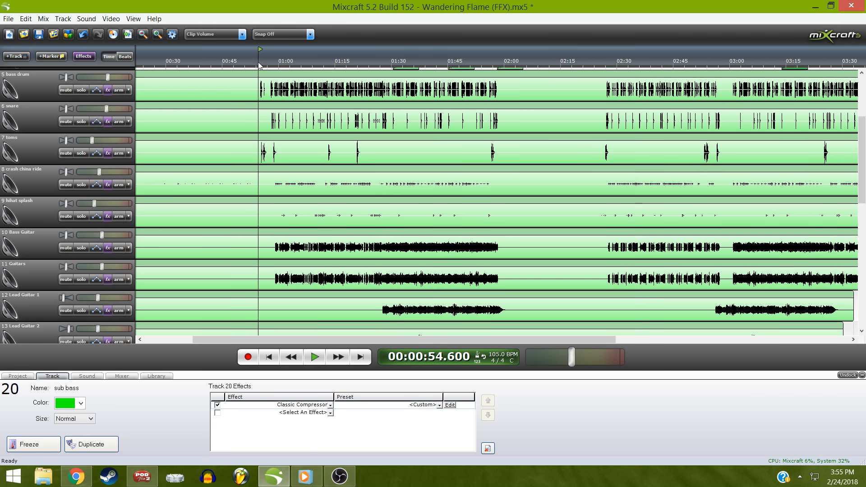
pyautogui.press('space')
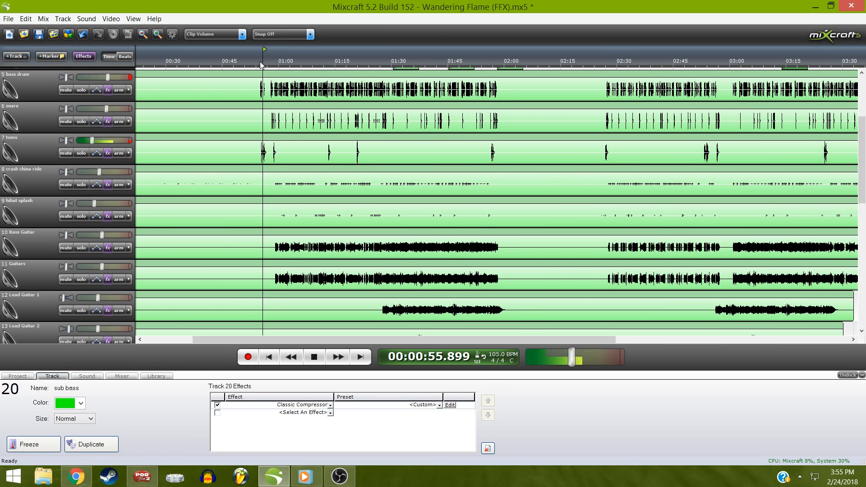
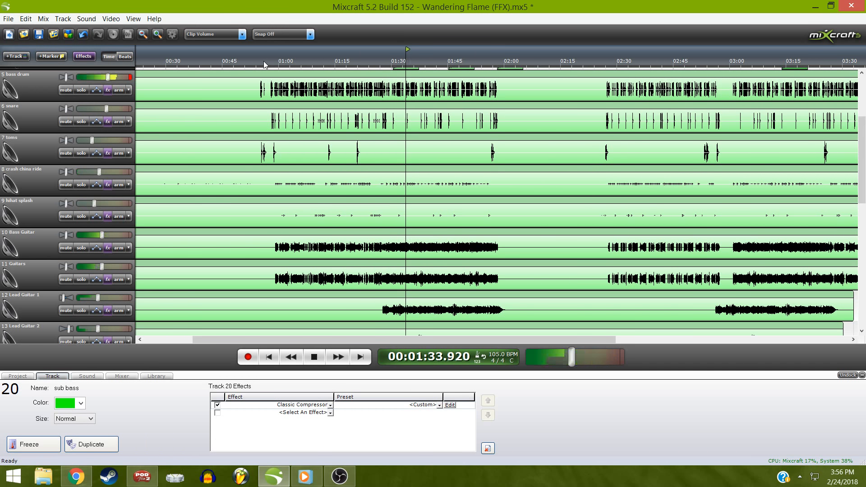
pyautogui.click(315, 359)
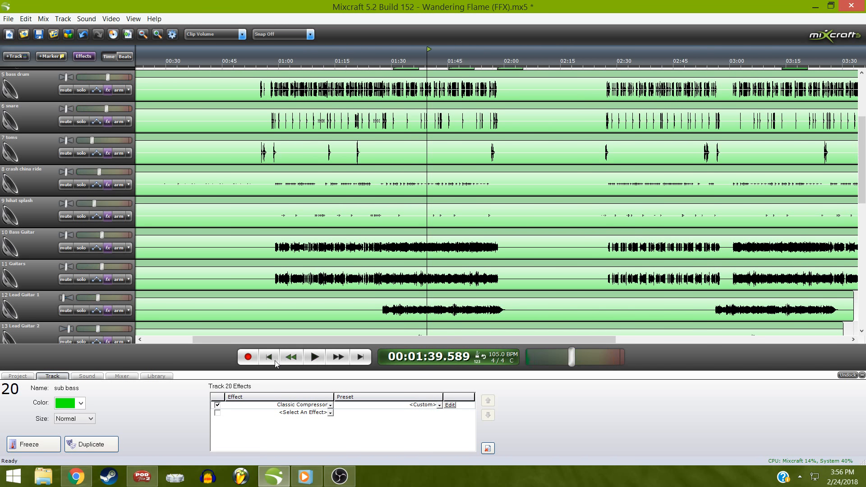
pyautogui.click(269, 357)
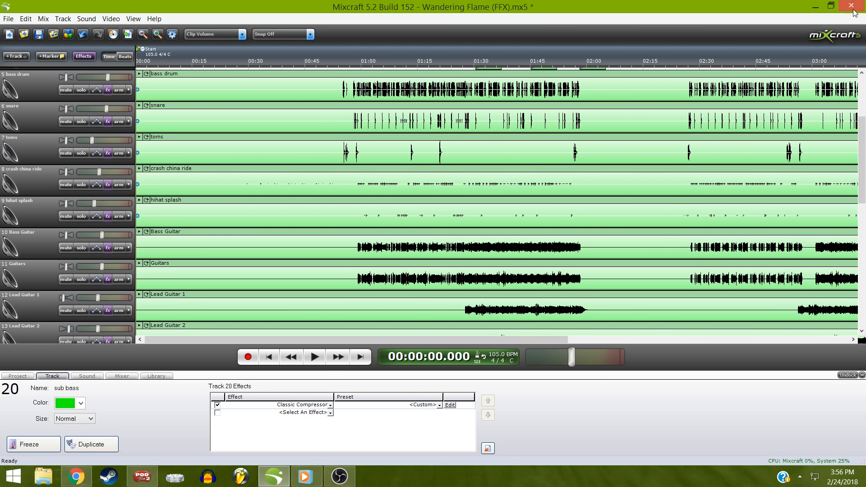
# Start opening another project and discard the unsaved changes to Wandering Flame (FFX)
pyautogui.click(10, 19)
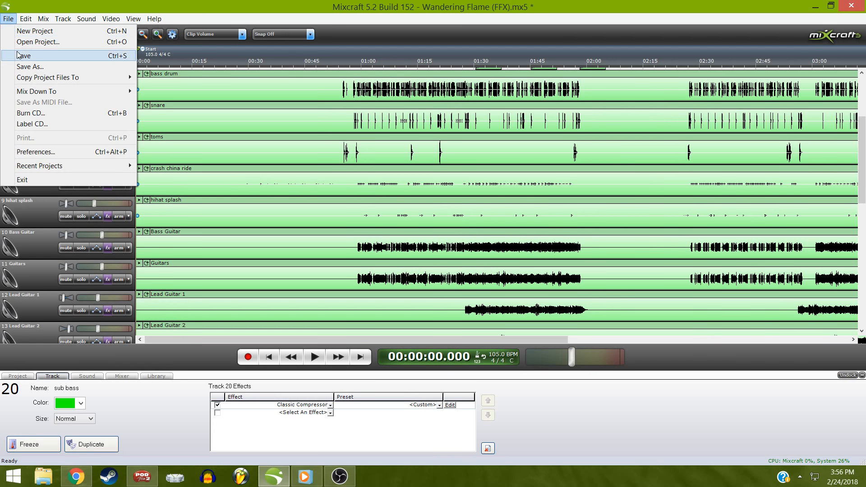
pyautogui.click(16, 43)
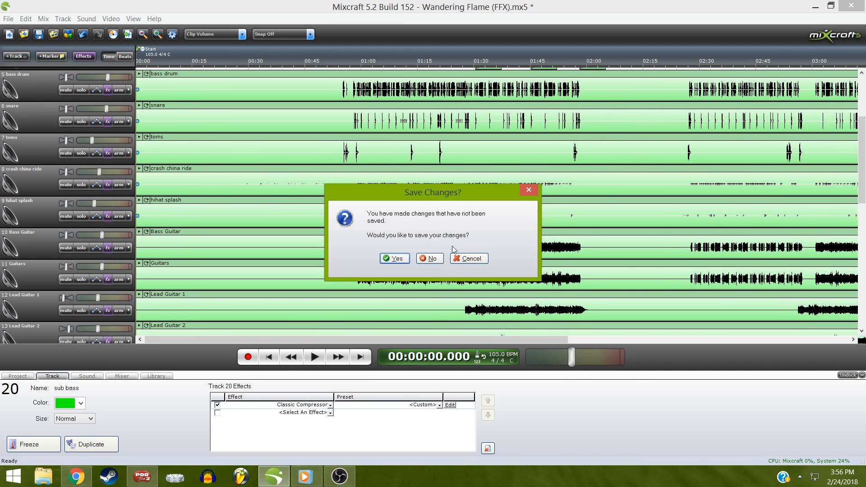
pyautogui.click(429, 259)
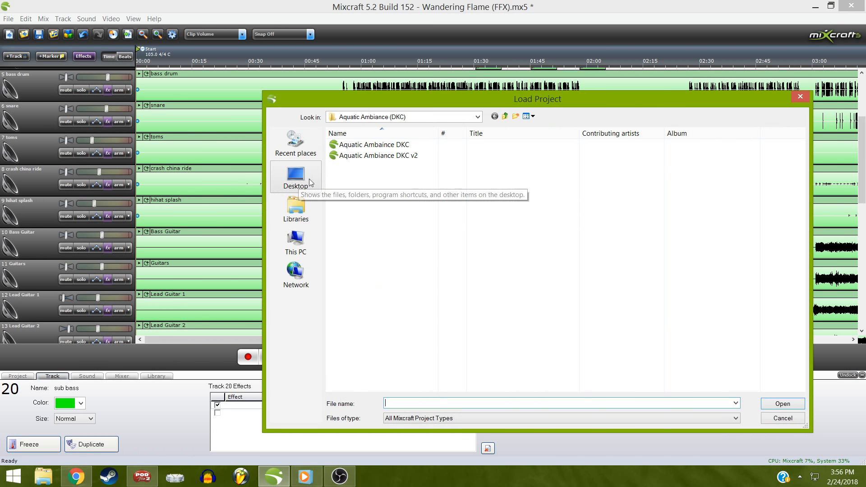
pyautogui.click(505, 117)
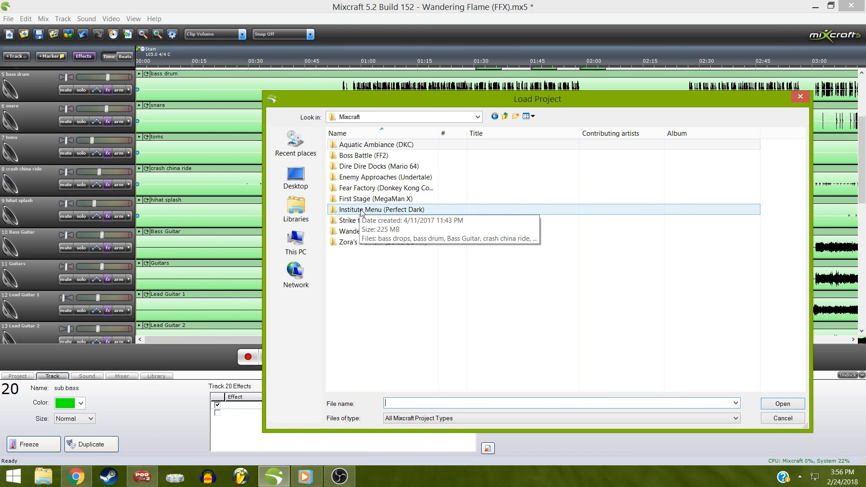
pyautogui.click(505, 118)
pyautogui.click(506, 118)
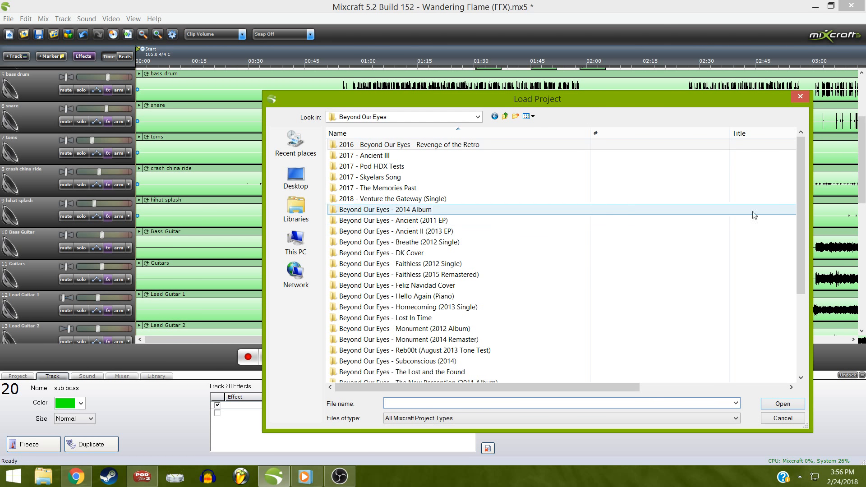
pyautogui.moveTo(800, 189); pyautogui.dragTo(799, 201)
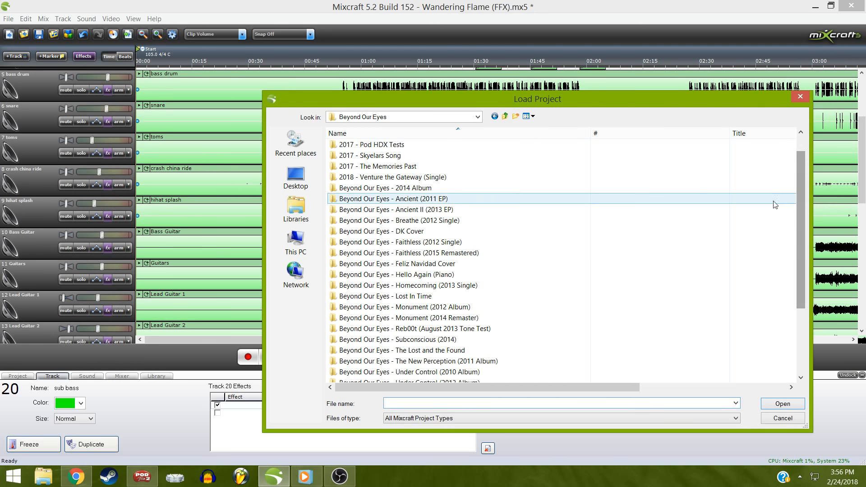
pyautogui.click(295, 178)
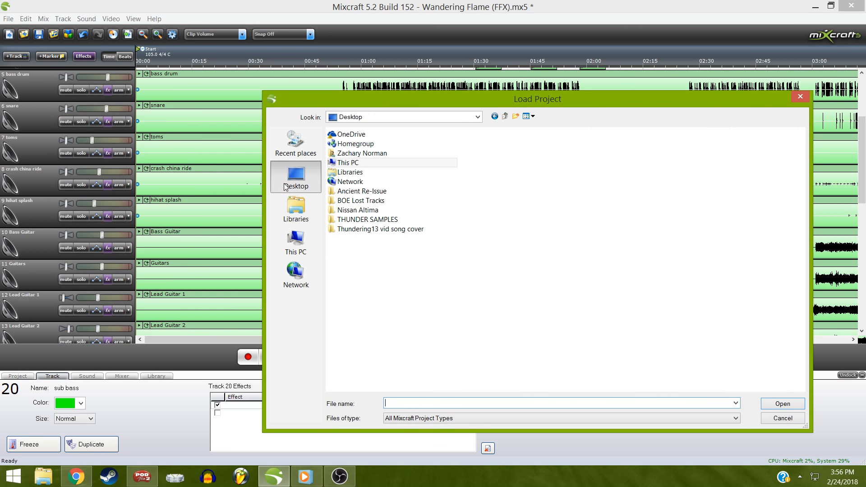
pyautogui.click(363, 191)
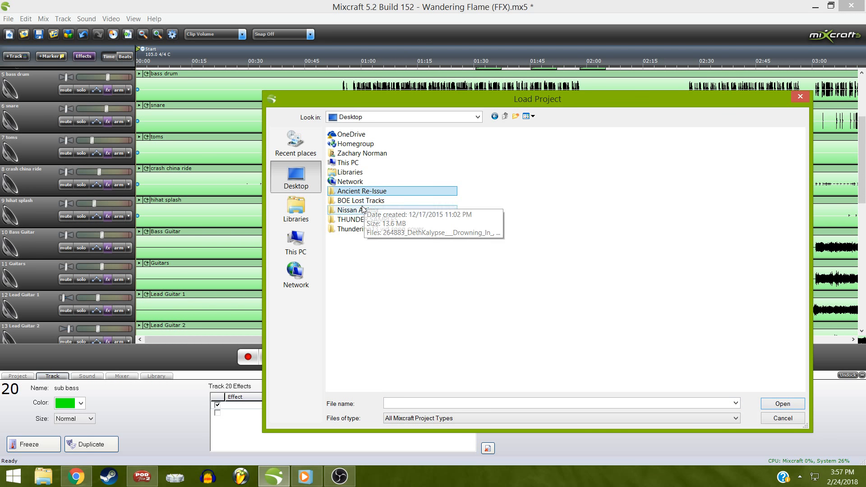
# Open the Song 01 project from the Mixcraft folder of 2017 - Ancient III, under Beyond Our Eyes in the Music library's Recordings
pyautogui.click(297, 209)
pyautogui.doubleClick(356, 144)
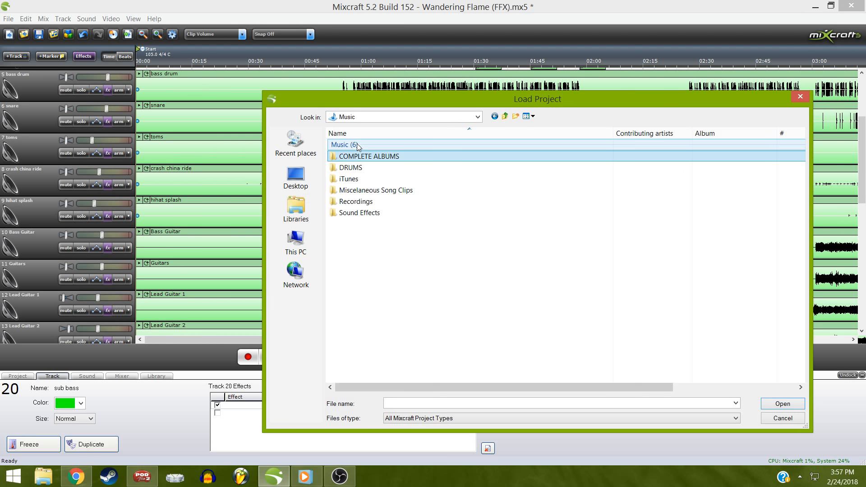
pyautogui.doubleClick(367, 202)
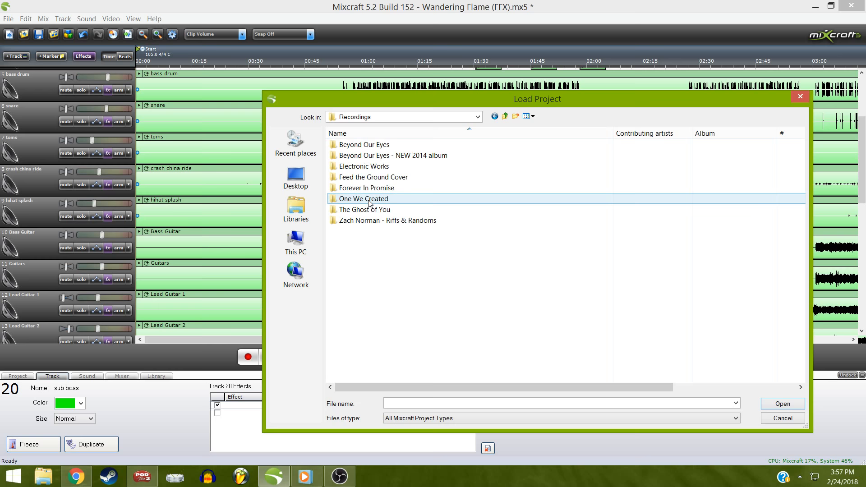
pyautogui.doubleClick(369, 146)
pyautogui.doubleClick(369, 156)
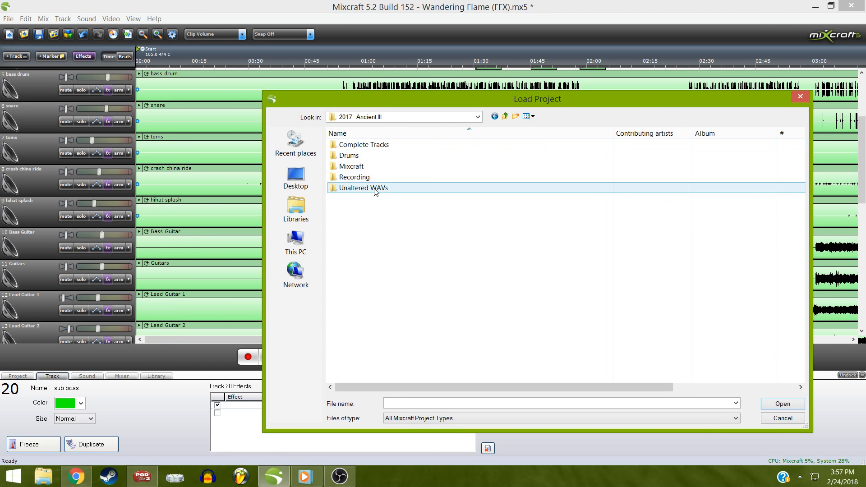
pyautogui.doubleClick(369, 166)
pyautogui.doubleClick(368, 145)
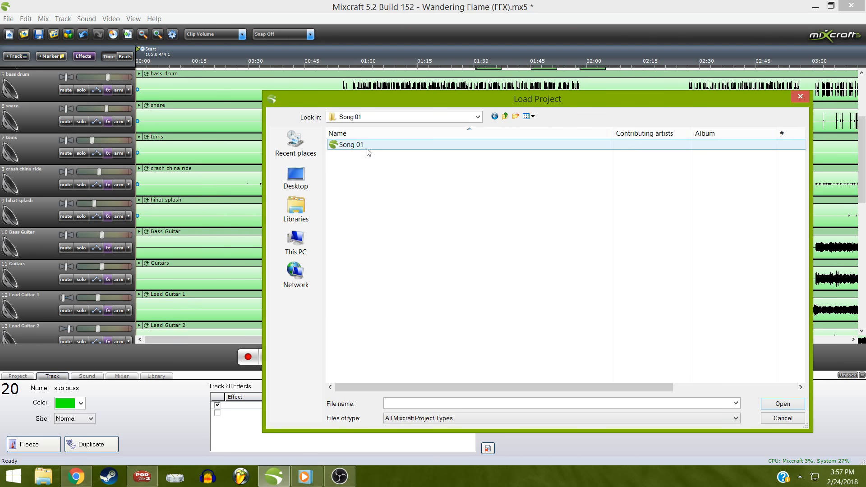
pyautogui.doubleClick(369, 147)
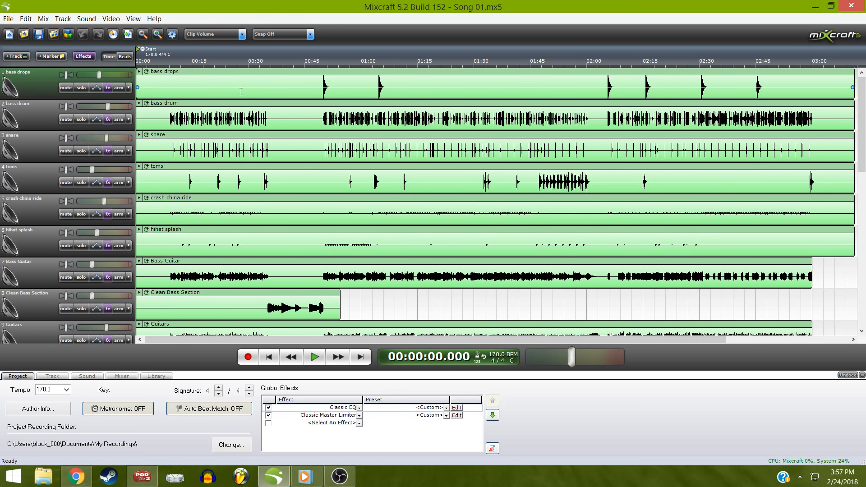
# Place the playhead at about 0:12 and display the snare track's effects, highlighting POD Farm Reverbs in the chain
pyautogui.click(183, 60)
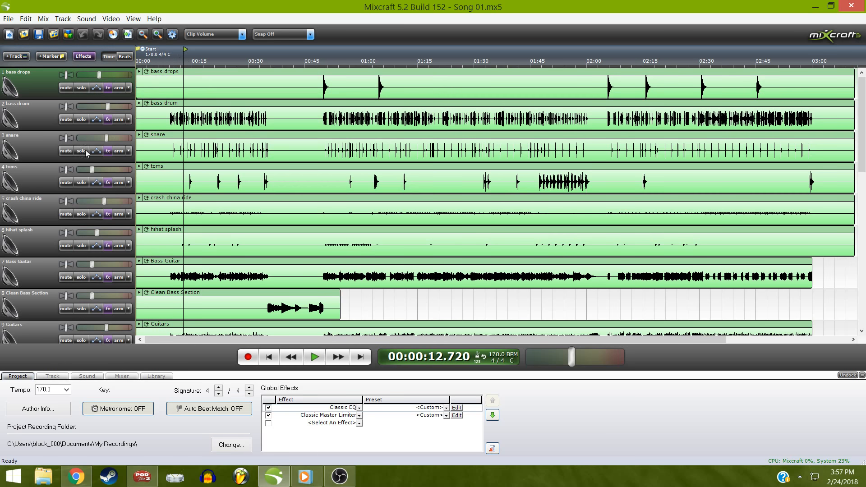
pyautogui.click(30, 145)
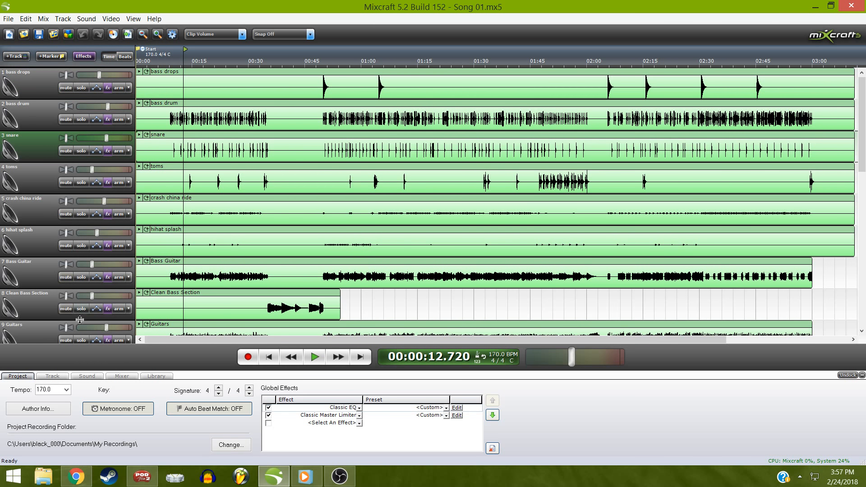
pyautogui.click(60, 377)
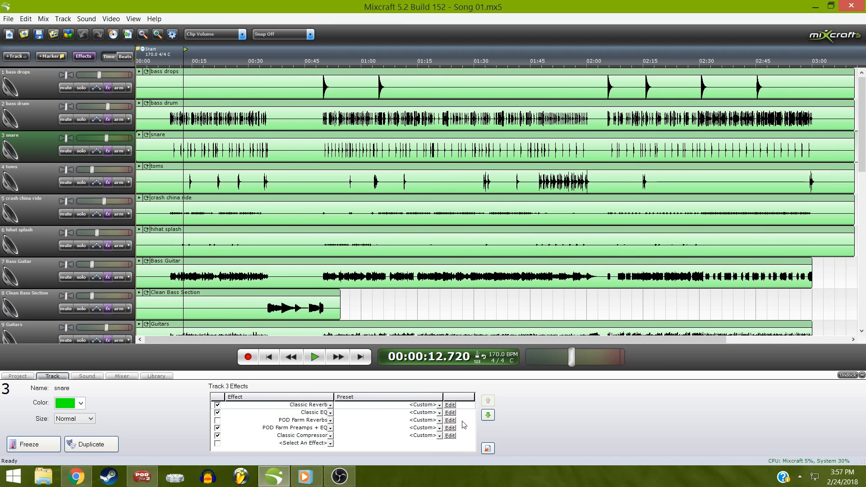
pyautogui.click(312, 421)
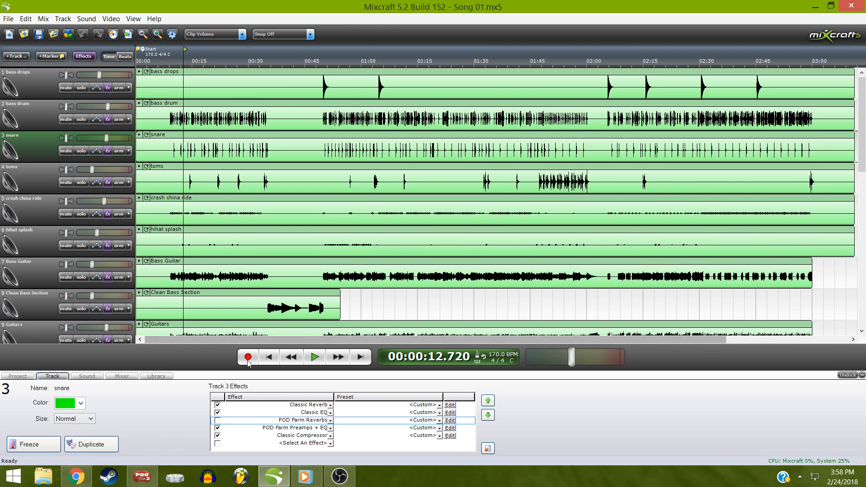
# Bring the vocal tracks into view, play the full mix from shortly before the Screams clip, and stop at about 1:04
pyautogui.moveTo(864, 152); pyautogui.dragTo(865, 293)
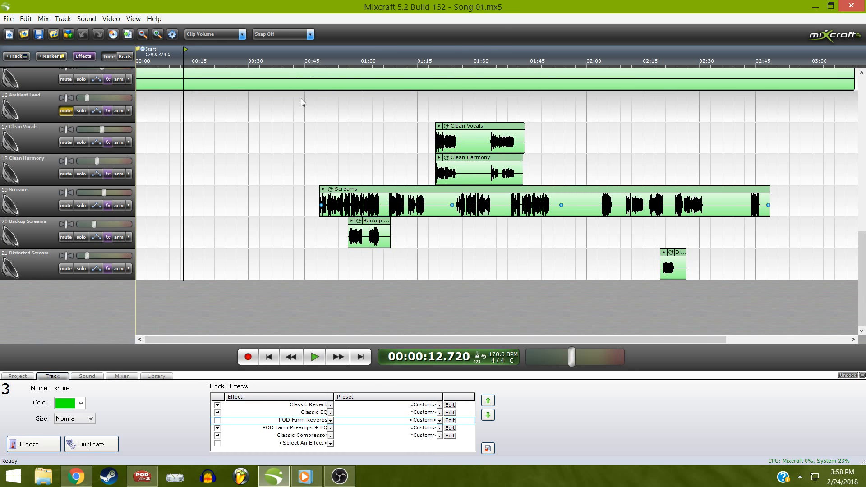
pyautogui.click(302, 61)
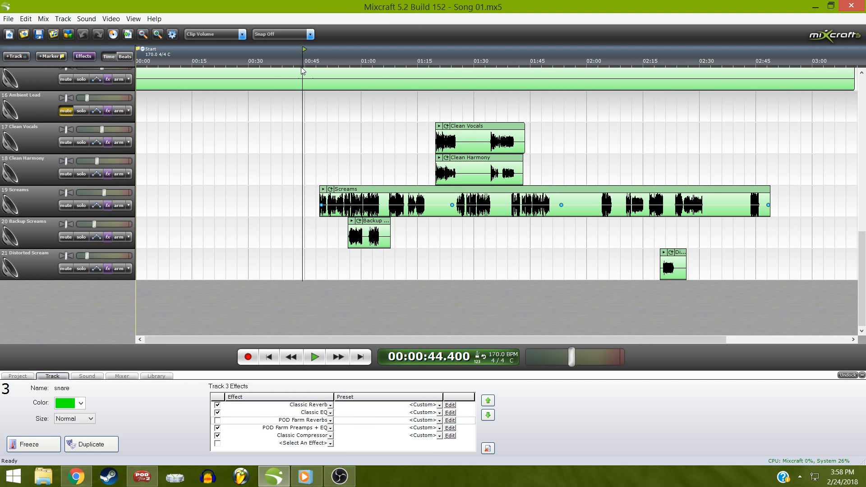
pyautogui.click(290, 60)
pyautogui.press('space')
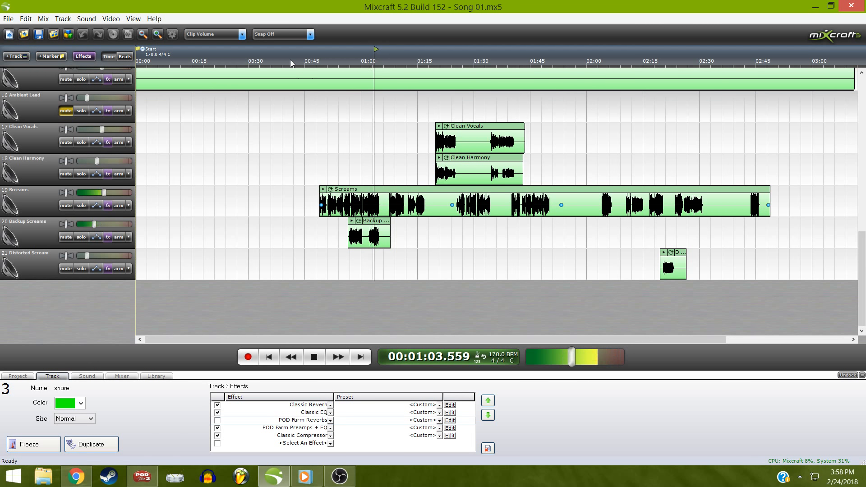
pyautogui.press('space')
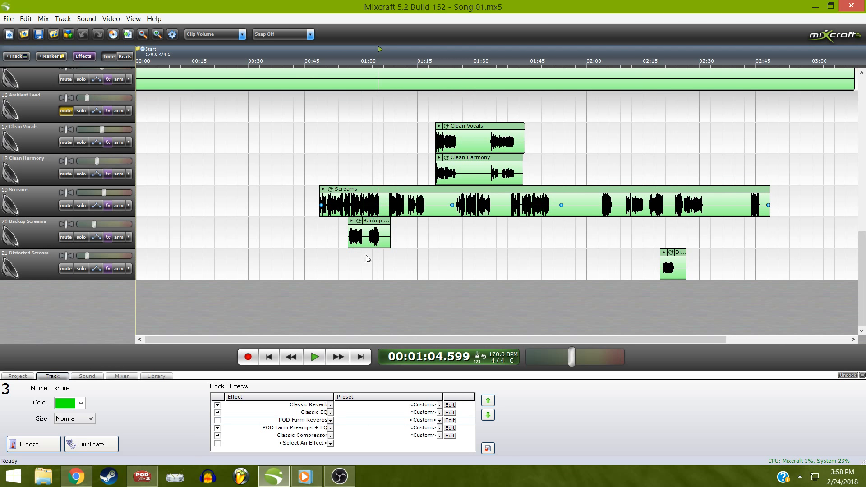
# Solo the Screams track, display its effects, and play it briefly from about 0:47, stopping at about 0:48
pyautogui.click(39, 234)
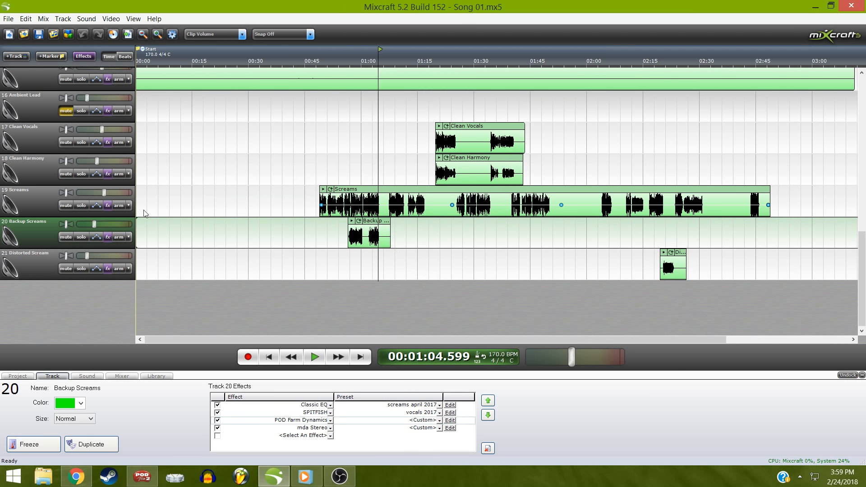
pyautogui.click(29, 196)
pyautogui.click(81, 205)
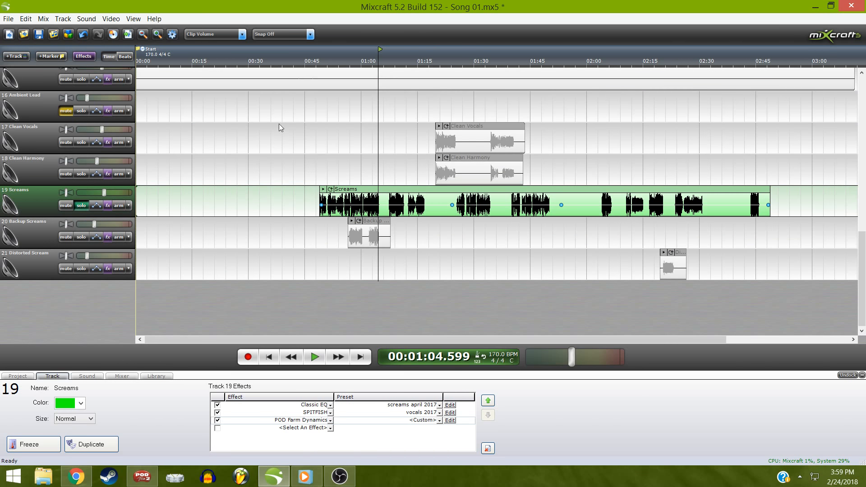
pyautogui.click(315, 60)
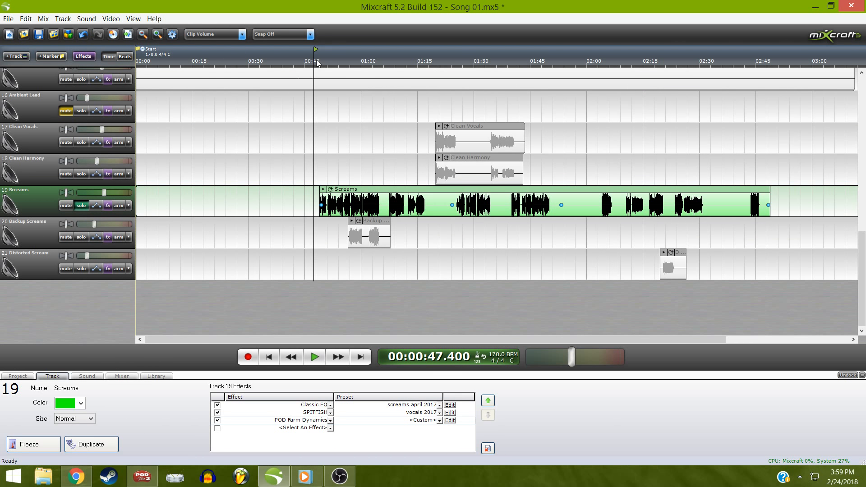
pyautogui.press('space')
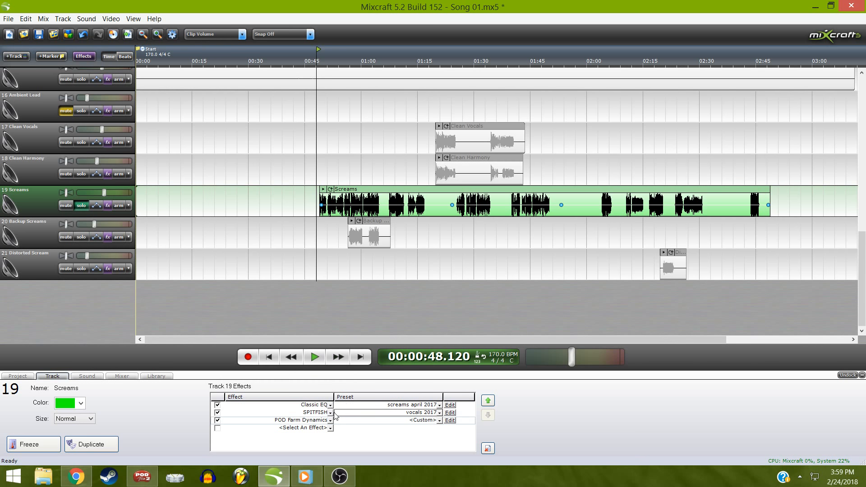
# Inspect the SPITFISH, Classic EQ and POD Farm Dynamics settings of the Screams track one after another, closing each effect window
pyautogui.click(451, 412)
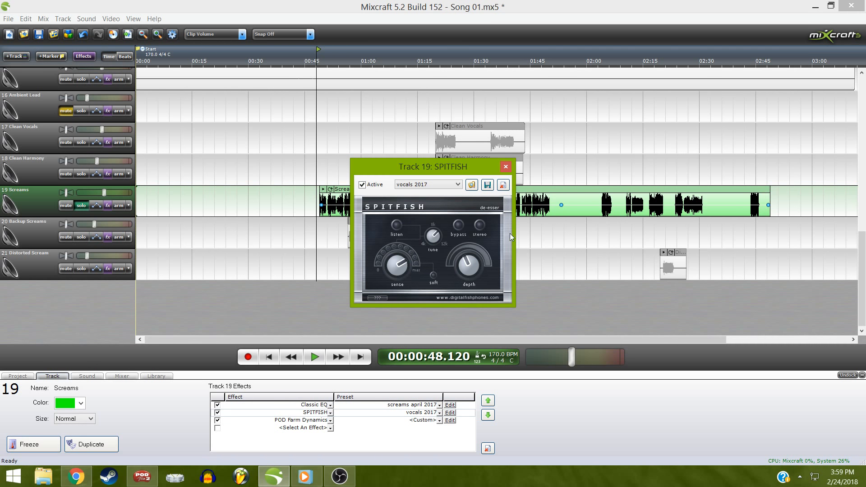
pyautogui.click(505, 167)
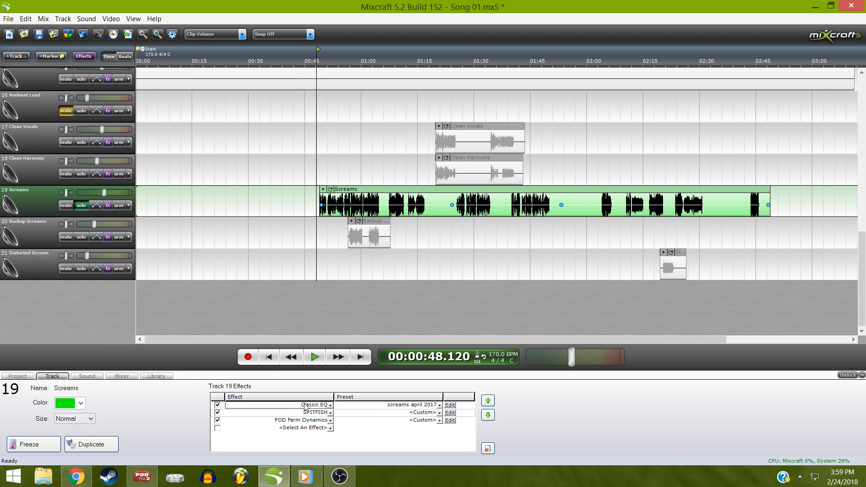
pyautogui.click(449, 405)
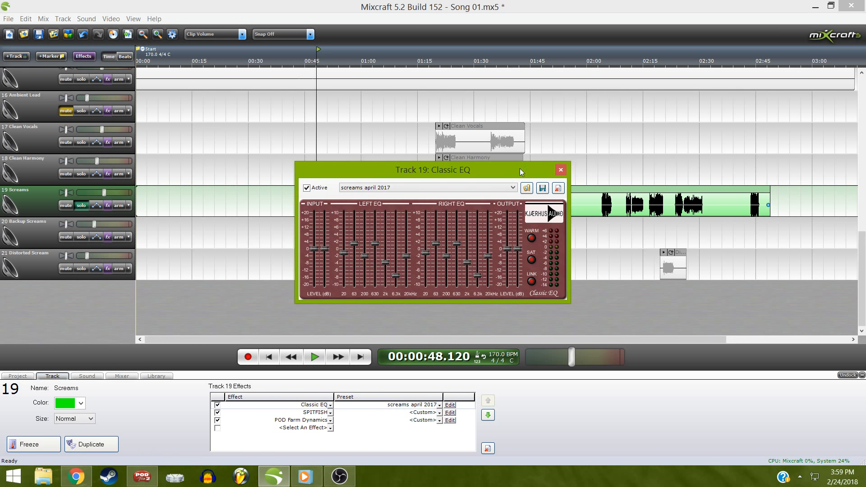
pyautogui.click(560, 170)
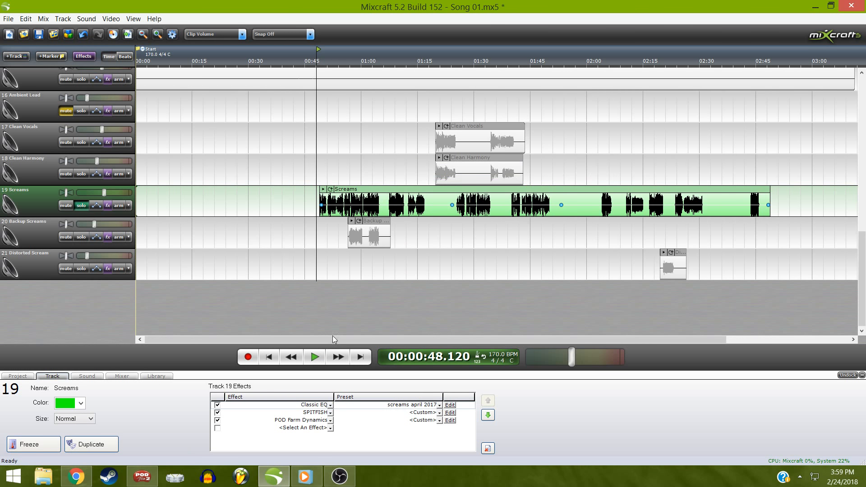
pyautogui.click(448, 421)
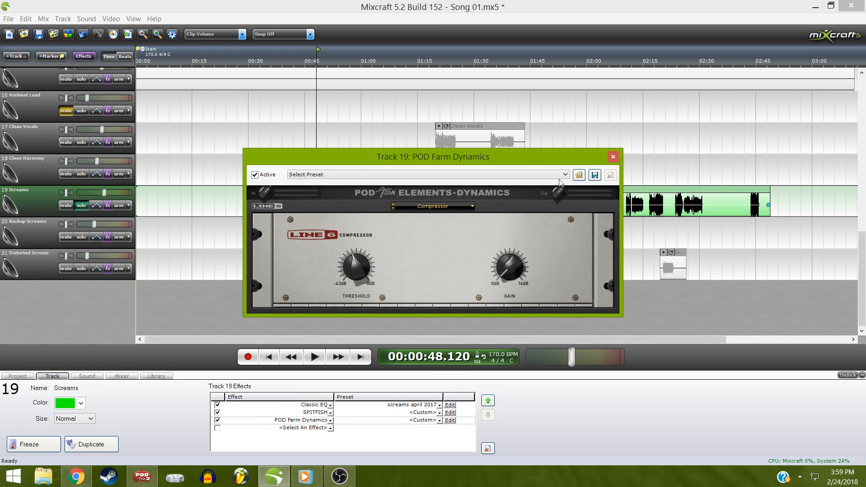
pyautogui.click(612, 157)
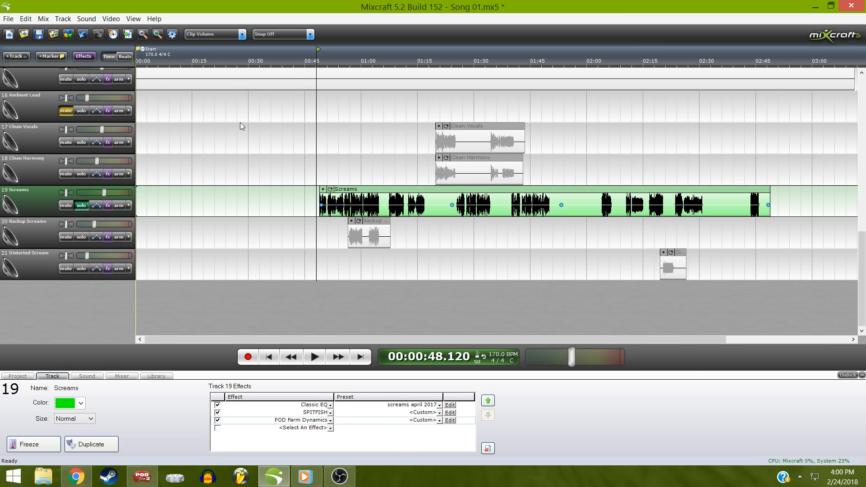
# Audition the soloed Screams track with its effects active from the start of its clip, and stop at about 1:04
pyautogui.click(320, 61)
pyautogui.click(319, 62)
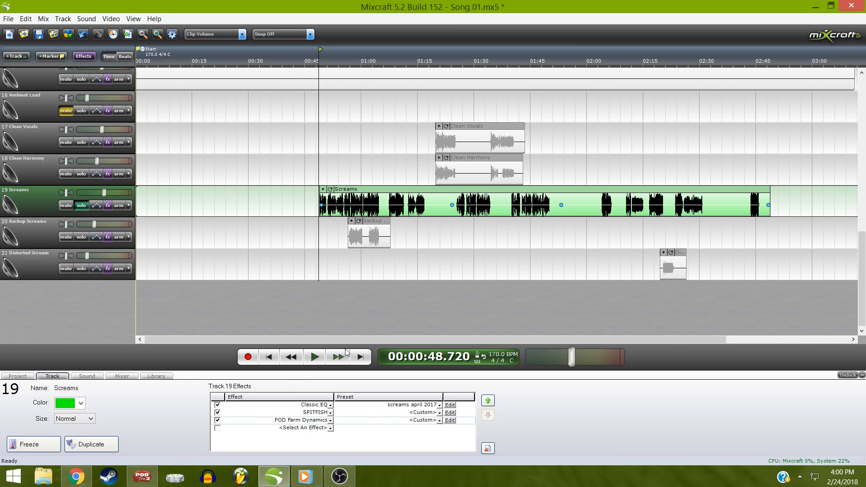
pyautogui.click(315, 357)
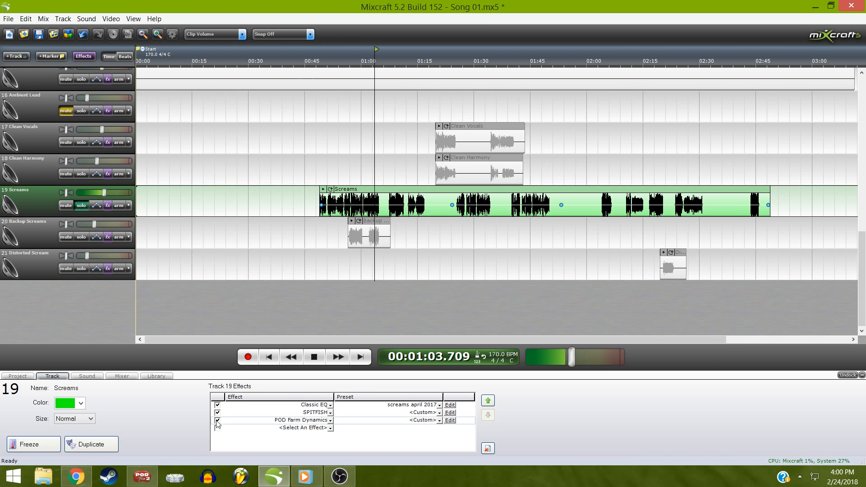
pyautogui.press('space')
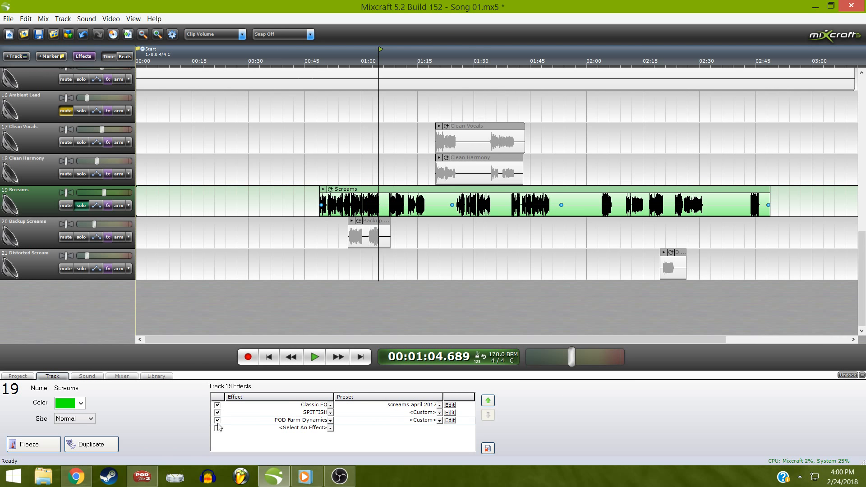
# Bypass POD Farm Dynamics, SPITFISH and Classic EQ on the Screams track and audition it dry from about 0:48, stopping at about 1:05
pyautogui.click(218, 420)
pyautogui.click(217, 412)
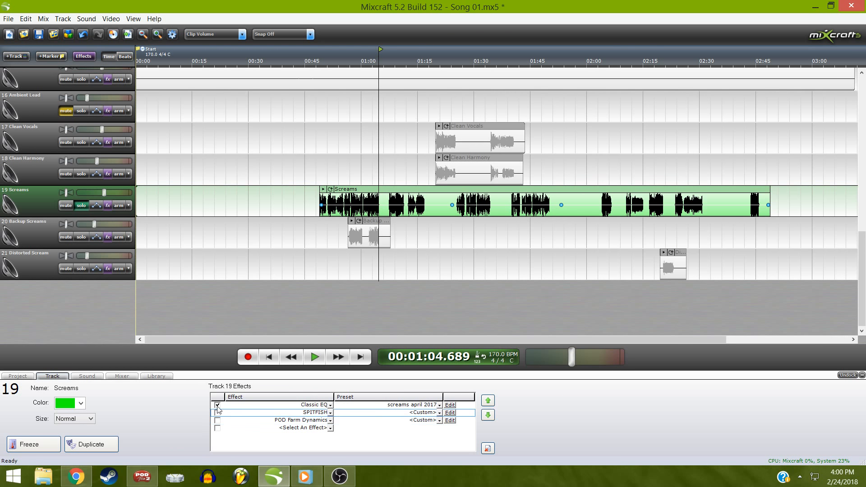
pyautogui.click(217, 405)
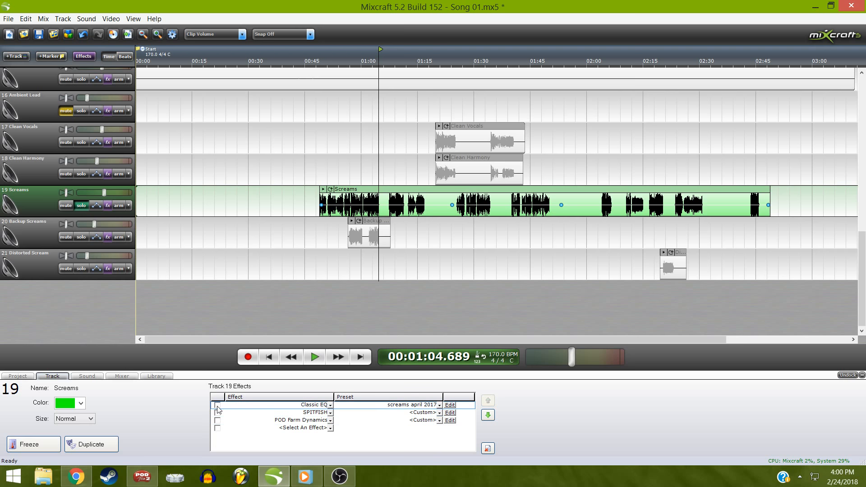
pyautogui.click(317, 66)
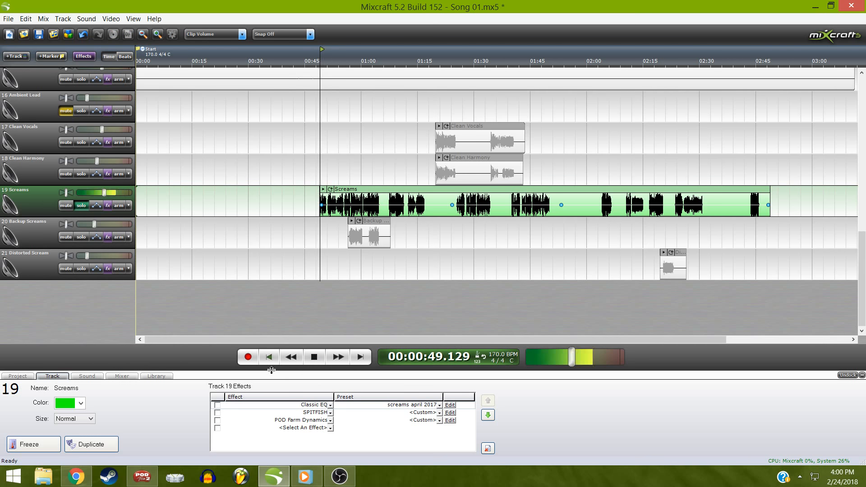
pyautogui.click(291, 407)
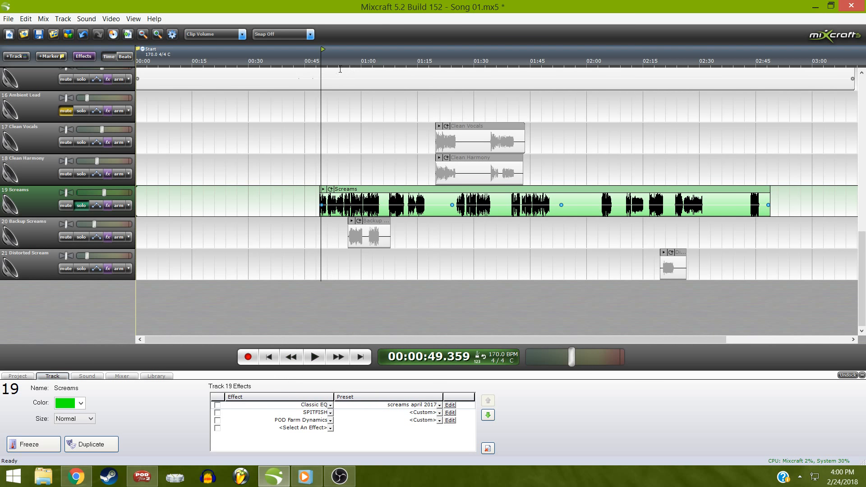
pyautogui.click(316, 62)
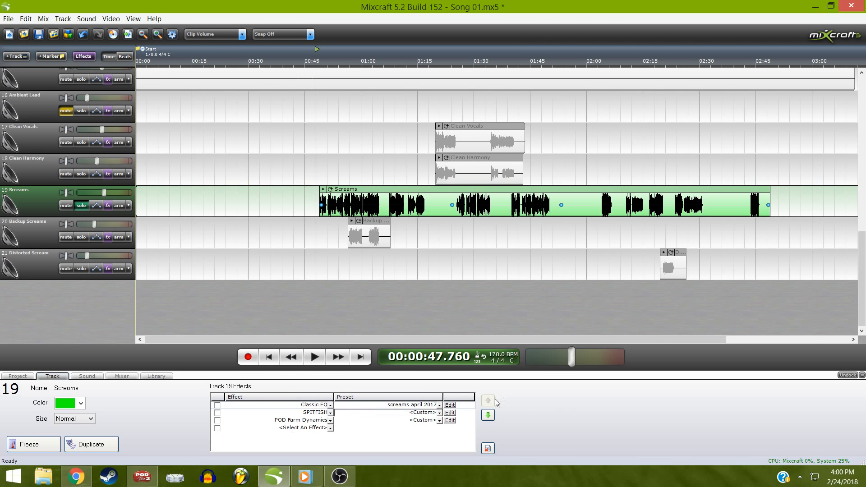
pyautogui.press('space')
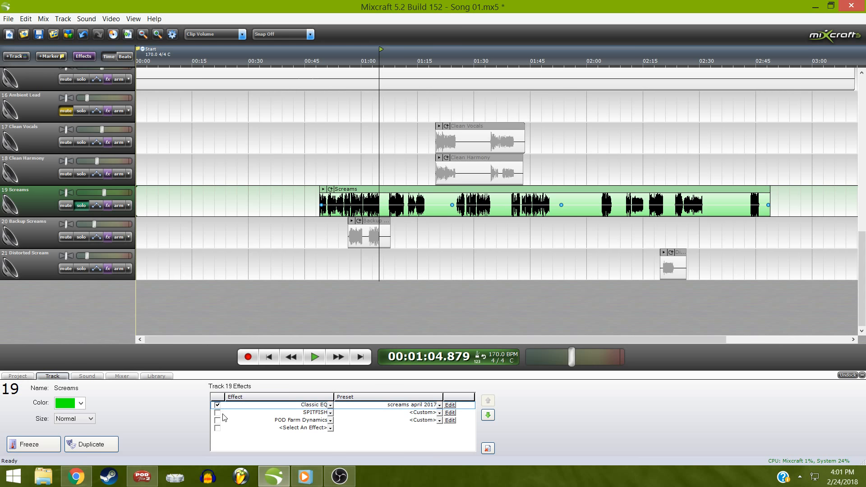
# Re-enable the Screams track's effects, including SPITFISH and POD Farm Dynamics, and solo the Backup Screams track in its place
pyautogui.click(219, 413)
pyautogui.click(217, 420)
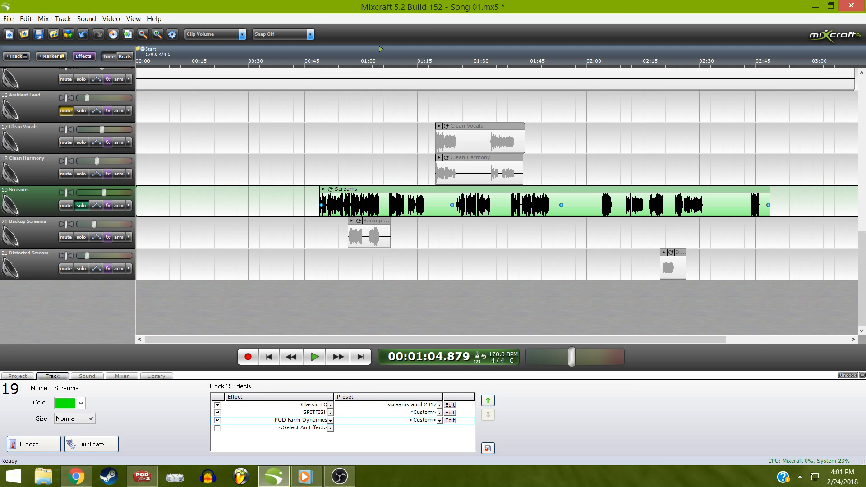
pyautogui.click(55, 229)
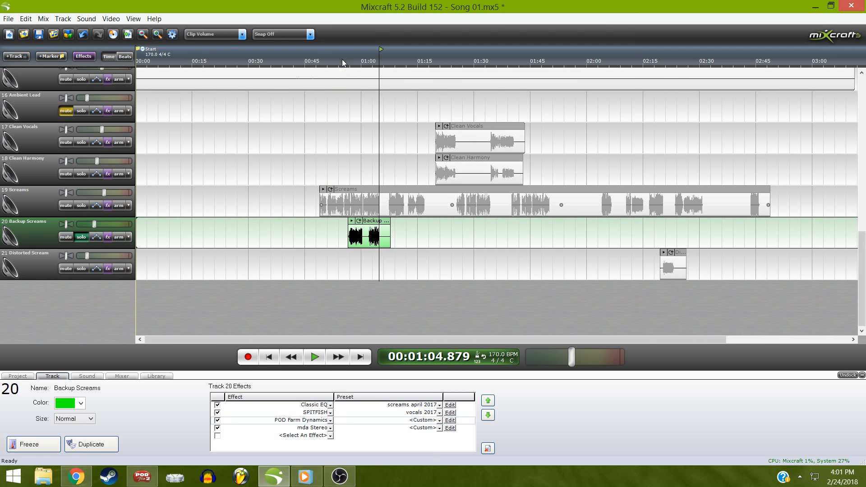
# Audition the soloed Backup Screams track with its effects active from the start of its clip at about 0:56
pyautogui.click(342, 60)
pyautogui.click(348, 65)
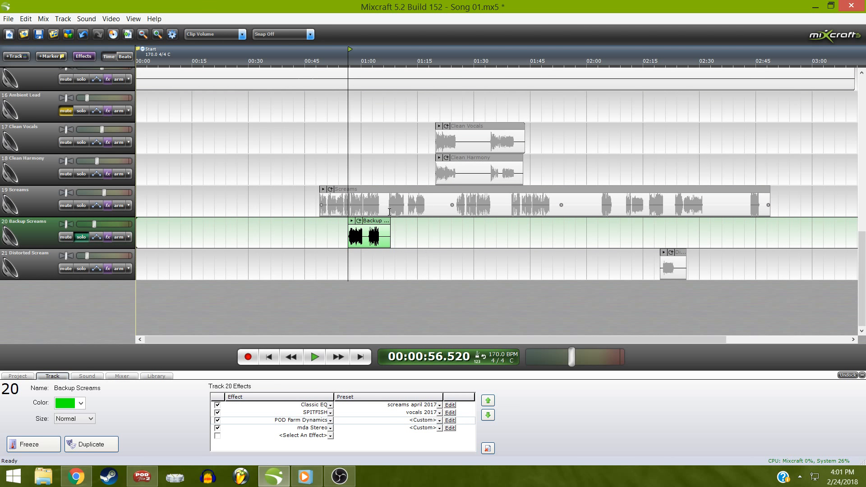
pyautogui.scroll(3, 389, 211)
pyautogui.press('space')
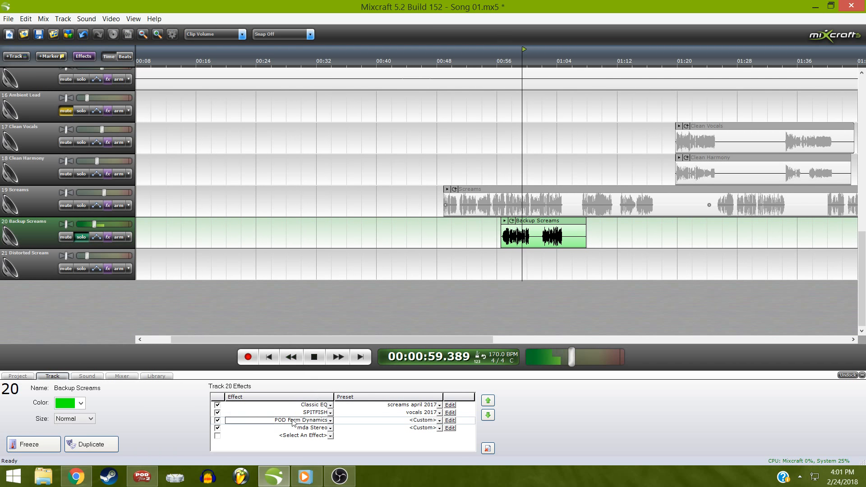
# Bypass mda Stereo, POD Farm Dynamics, SPITFISH and Classic EQ on Backup Screams and audition it dry from about 0:55, stopping at about 1:05
pyautogui.click(217, 428)
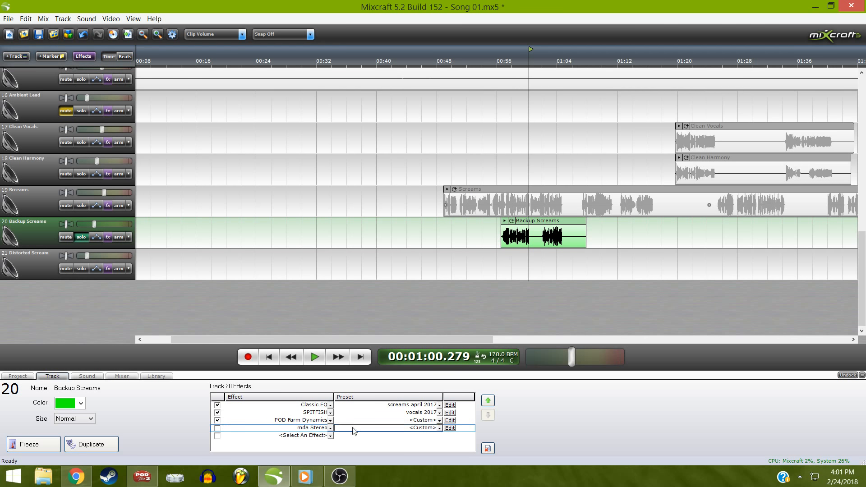
pyautogui.click(497, 64)
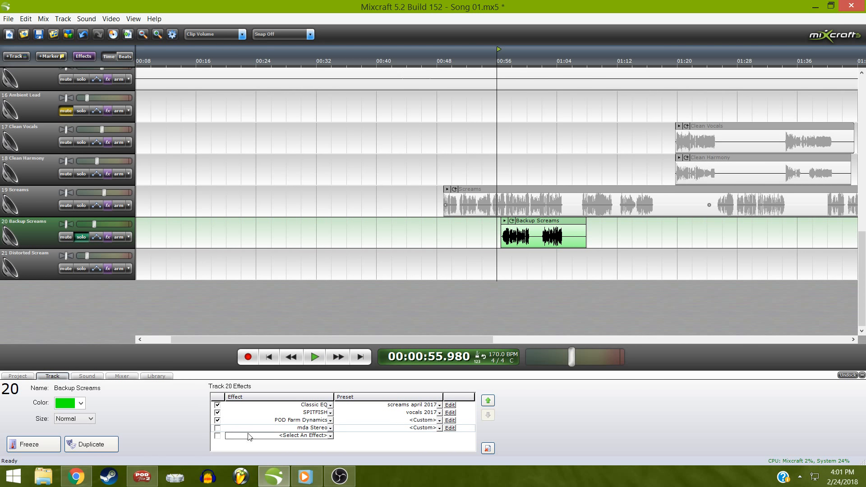
pyautogui.click(217, 420)
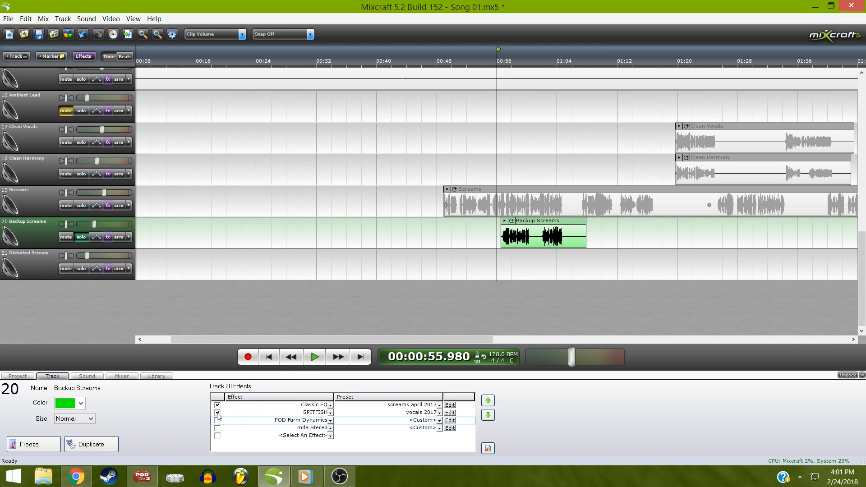
pyautogui.click(217, 412)
pyautogui.click(217, 405)
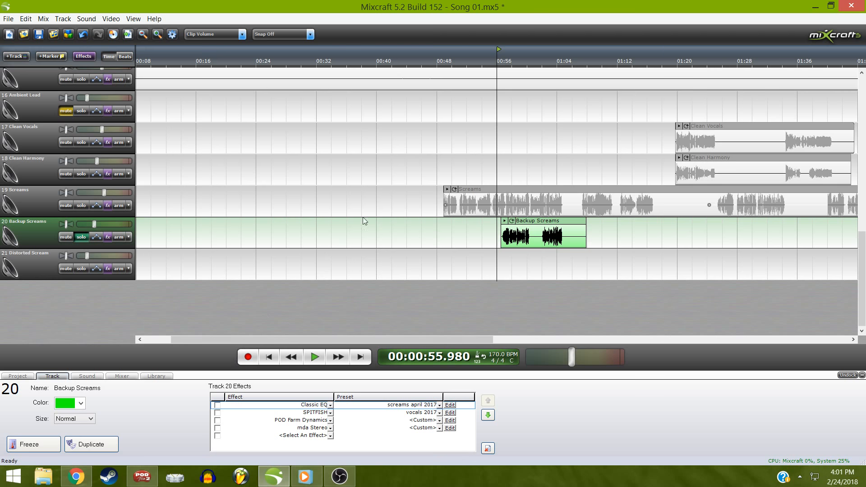
pyautogui.click(491, 60)
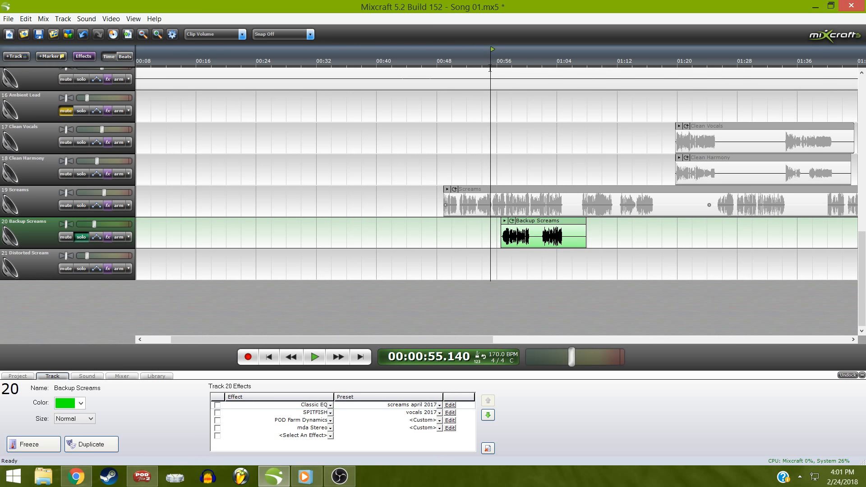
pyautogui.press('space')
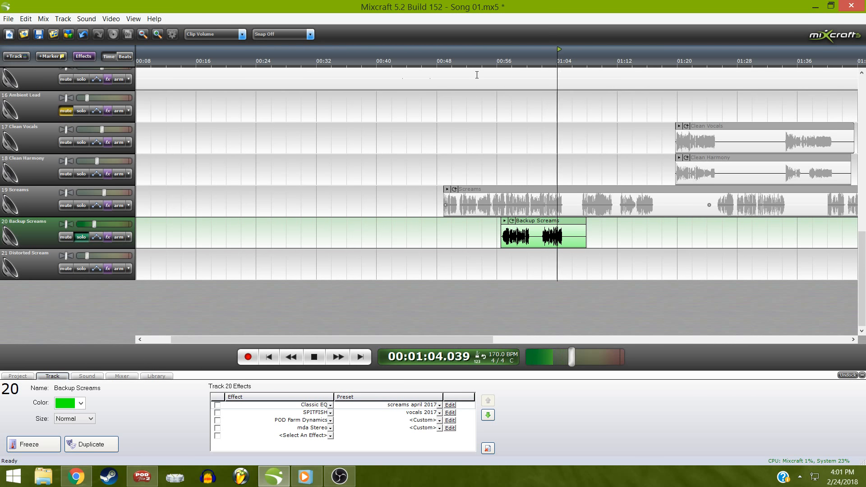
pyautogui.press('space')
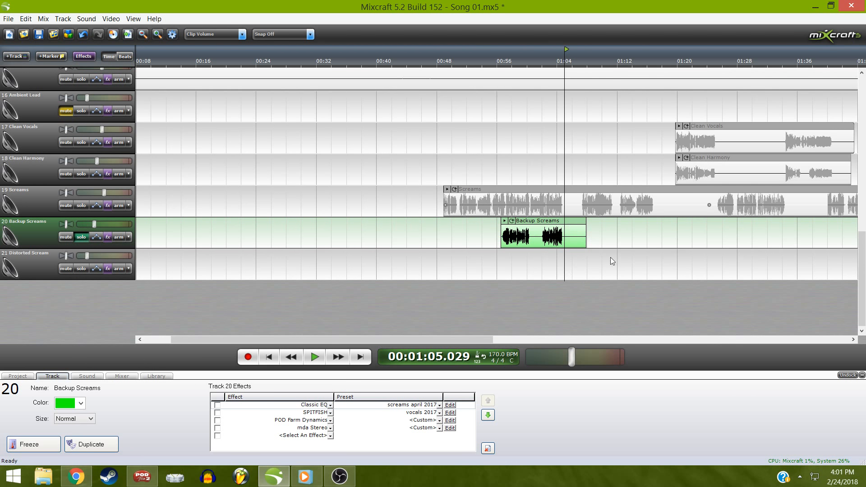
# Solo Screams together with Backup Screams and play both with all effects bypassed from about 0:48, stopping at about 1:05
pyautogui.click(82, 205)
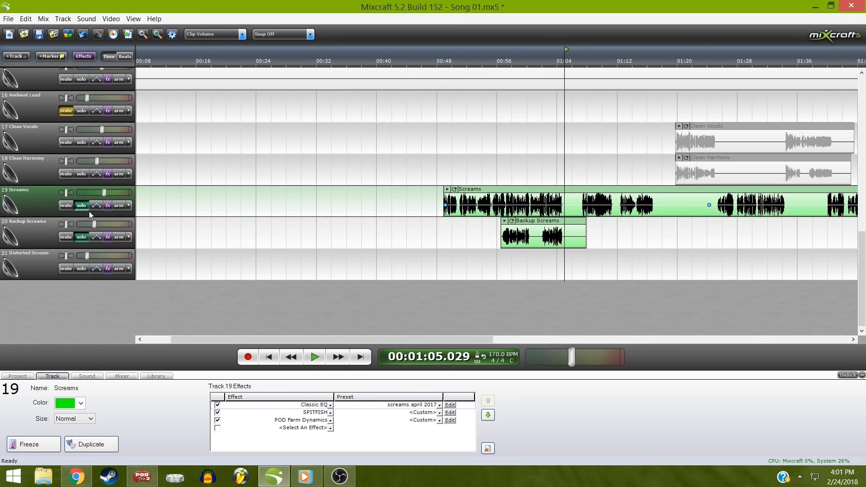
pyautogui.click(436, 66)
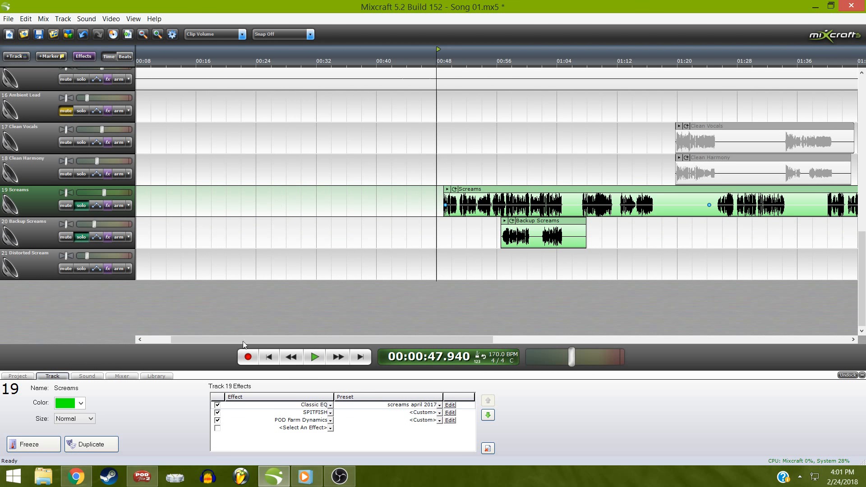
pyautogui.click(218, 420)
pyautogui.click(217, 412)
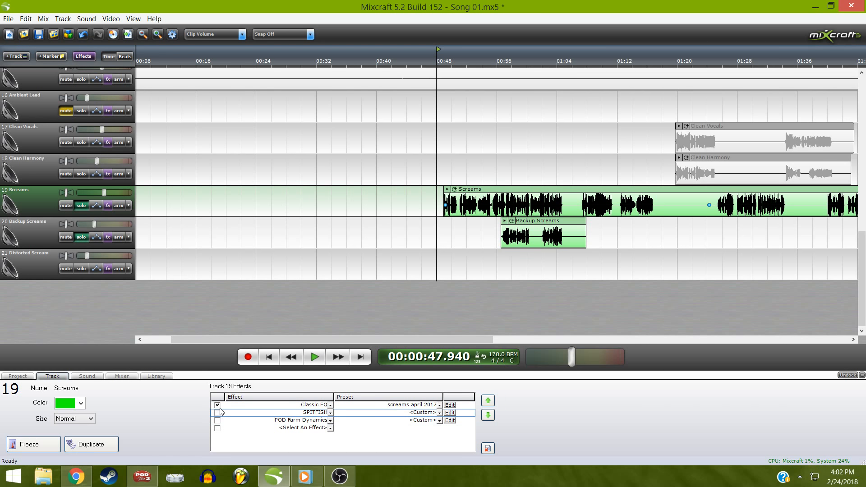
pyautogui.click(218, 405)
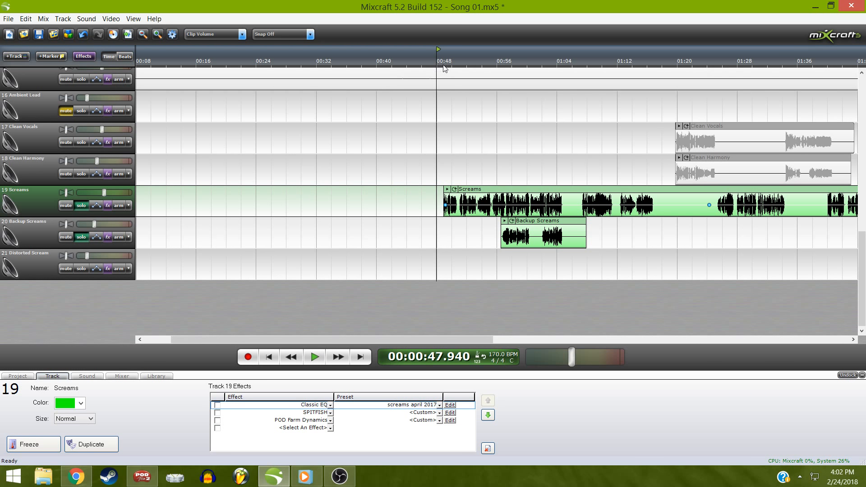
pyautogui.press('space')
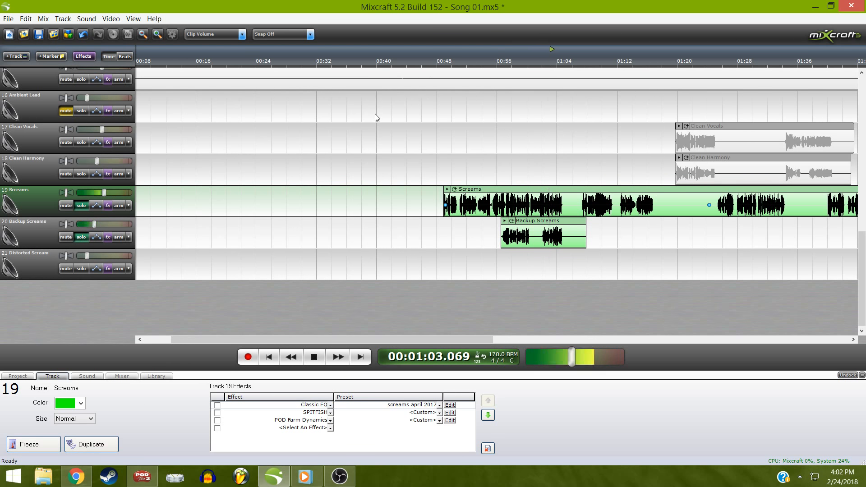
pyautogui.press('space')
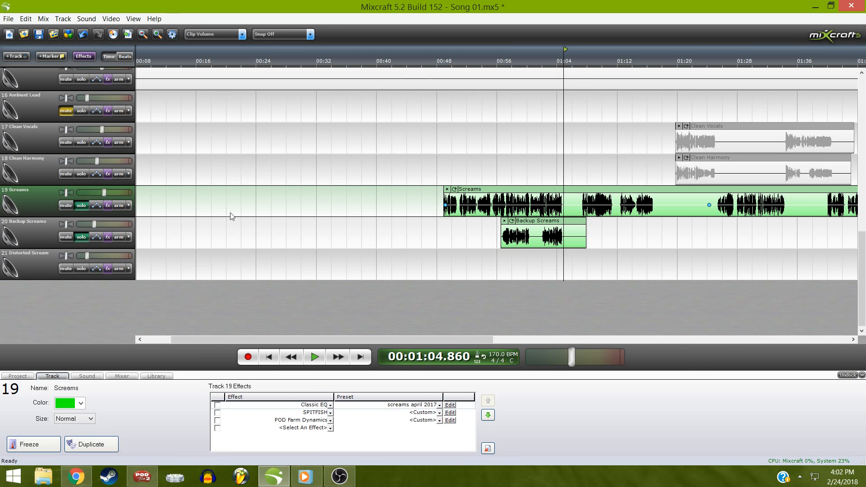
# Re-enable Classic EQ, SPITFISH and POD Farm Dynamics on both scream tracks, plus mda Stereo on Backup Screams
pyautogui.click(218, 420)
pyautogui.click(218, 412)
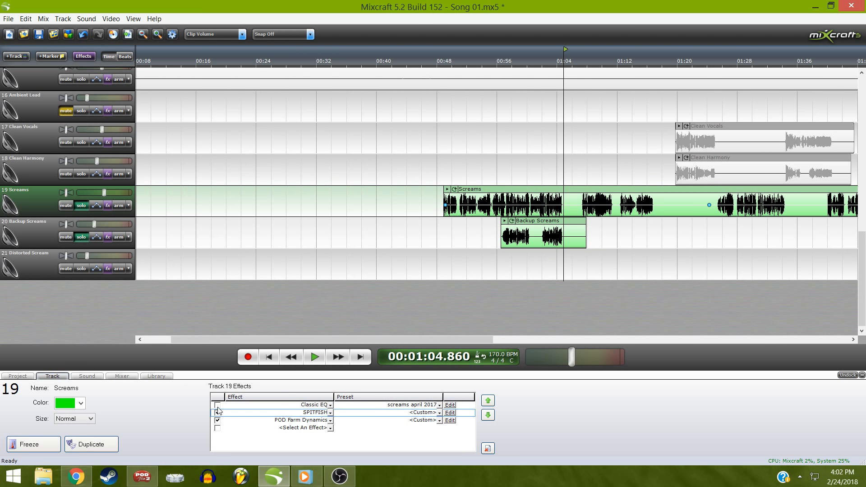
pyautogui.click(217, 405)
pyautogui.click(49, 233)
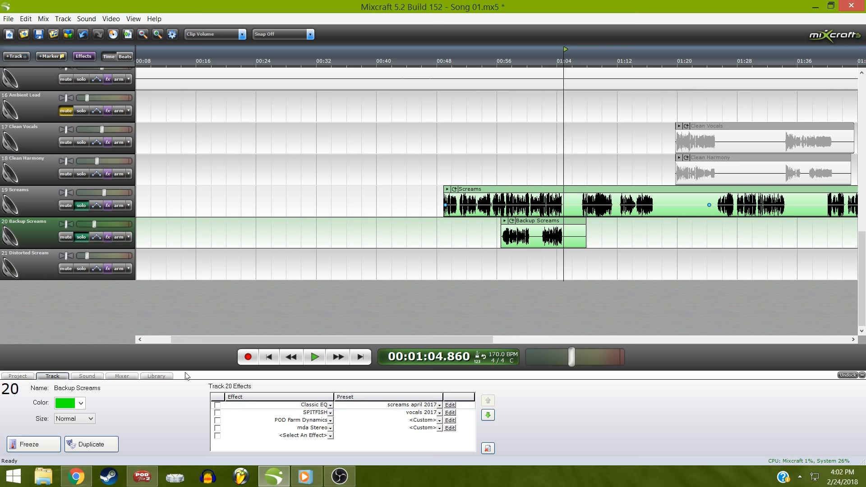
pyautogui.click(216, 428)
pyautogui.click(218, 414)
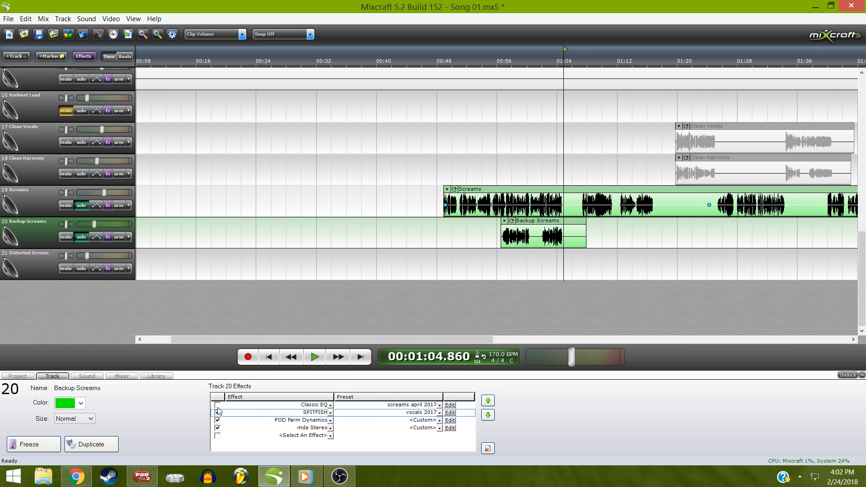
pyautogui.click(217, 404)
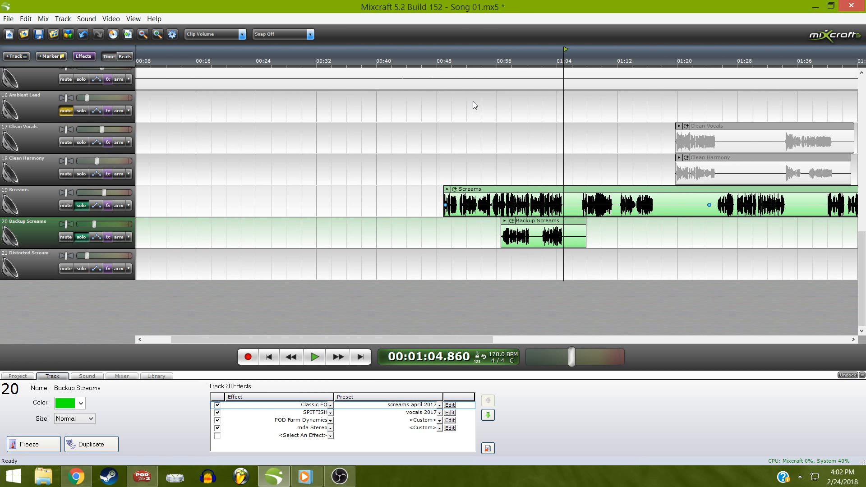
# Audition Screams and Backup Screams together with effects from about 0:48, skip ahead to about 0:56, and stop at about 1:05
pyautogui.click(442, 63)
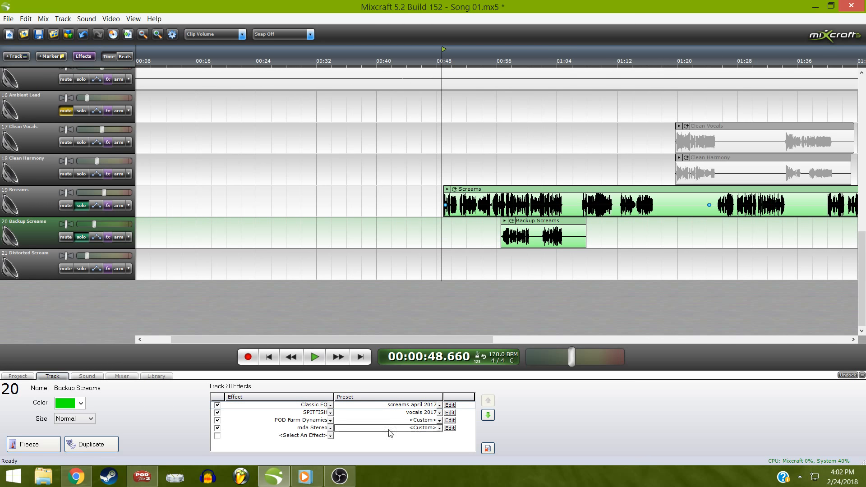
pyautogui.press('space')
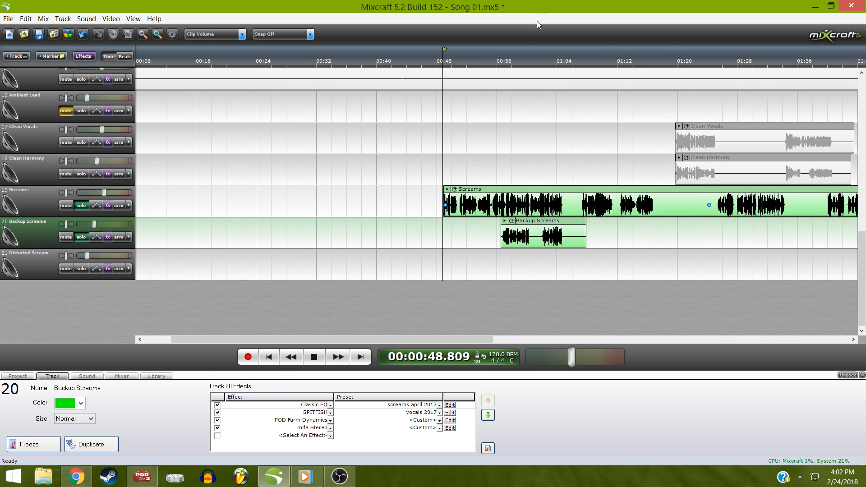
pyautogui.click(495, 64)
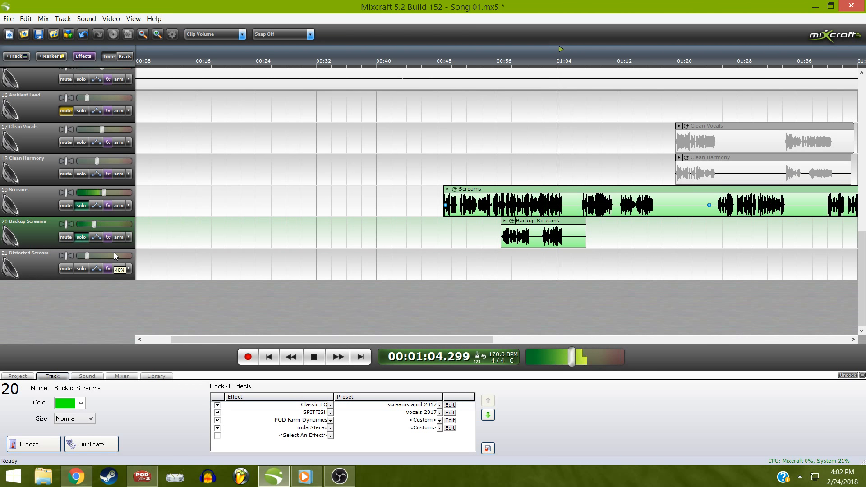
pyautogui.press('space')
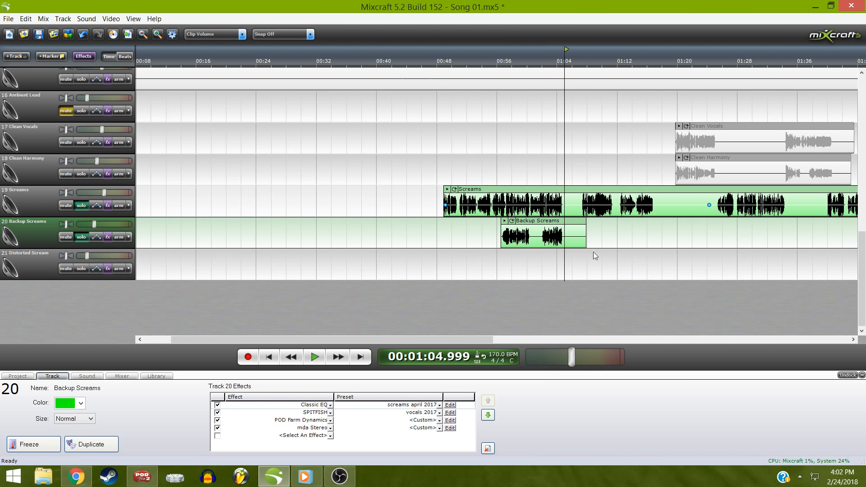
# Play the soloed scream tracks with effects from about 1:07 and stop at about 1:18
pyautogui.click(582, 53)
pyautogui.press('space')
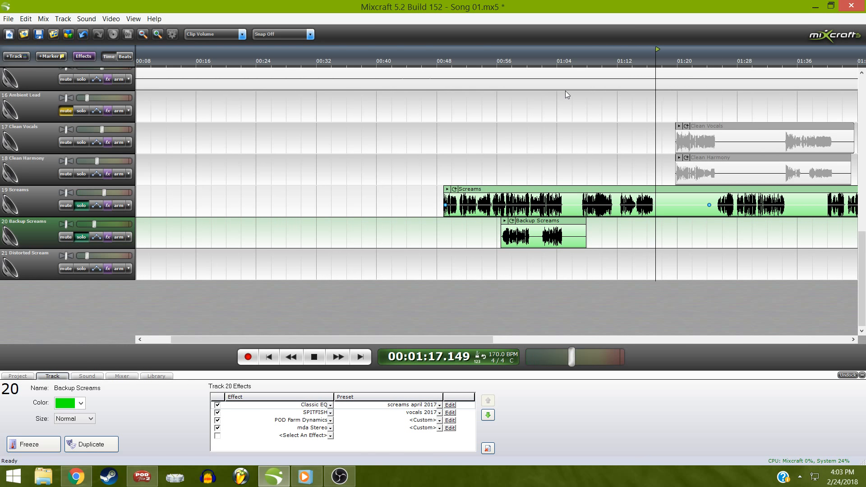
pyautogui.press('space')
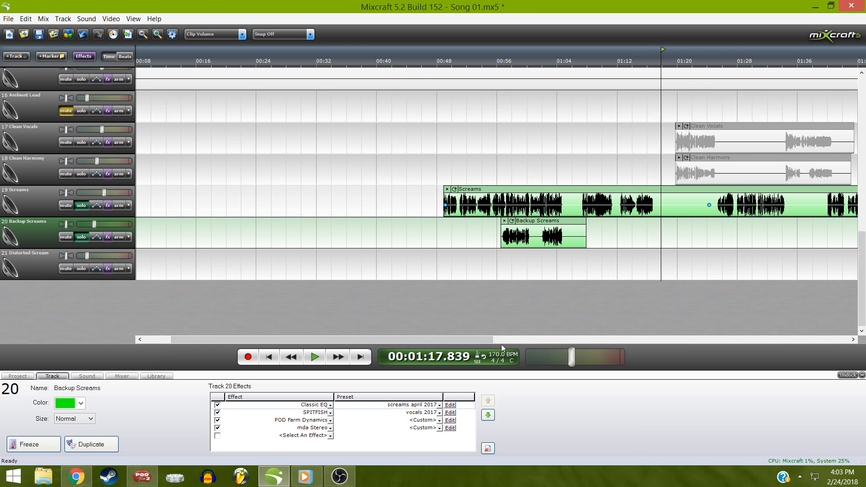
# Bring the Clean Vocals section into view and turn off solo on the Backup Screams and Screams tracks
pyautogui.moveTo(478, 339); pyautogui.dragTo(613, 345)
pyautogui.click(81, 237)
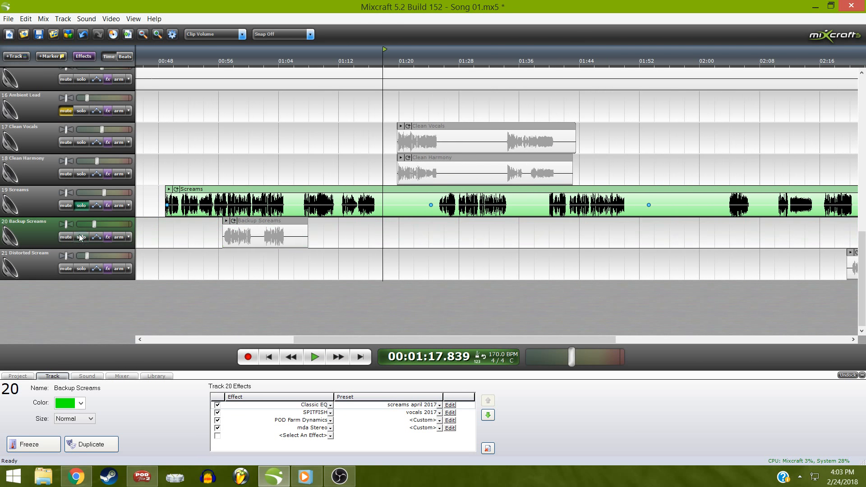
pyautogui.click(82, 206)
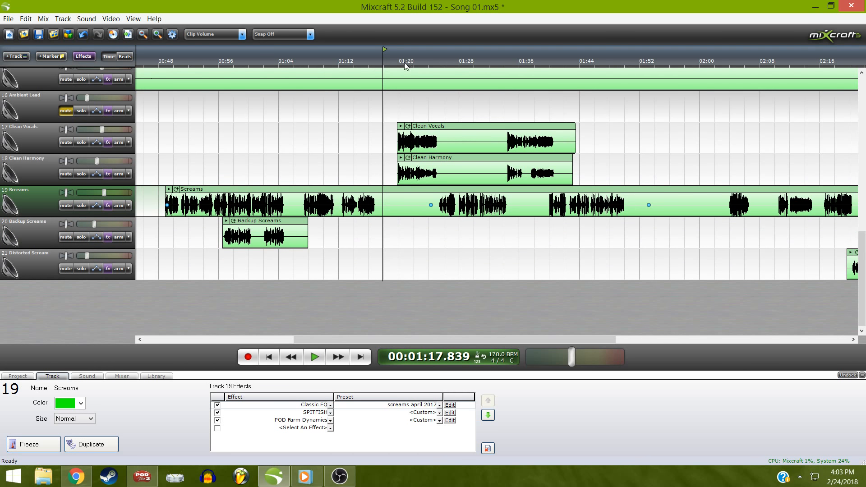
# Play the full mix through the clean vocal section from about 1:19 and stop at about 1:42
pyautogui.click(394, 58)
pyautogui.press('space')
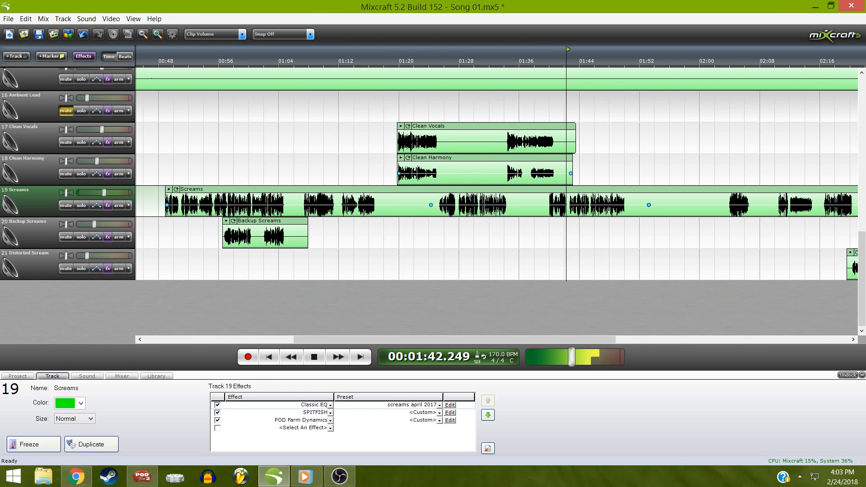
pyautogui.press('space')
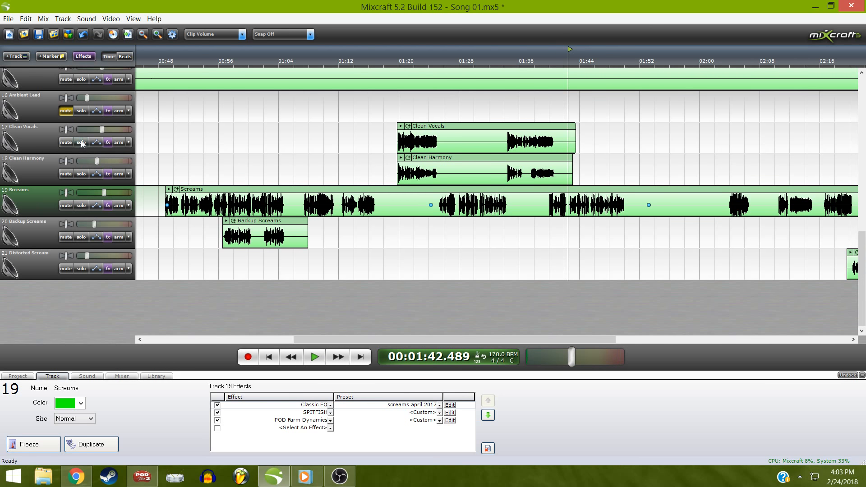
# Solo Clean Vocals and Clean Harmony and audition them with effects from about 1:19, skipping ahead to about 1:34 and stopping at about 1:41
pyautogui.click(80, 140)
pyautogui.click(84, 174)
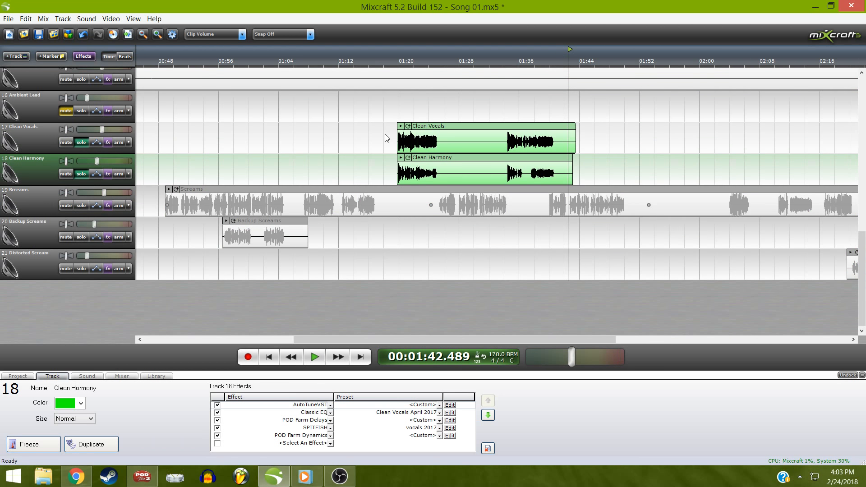
pyautogui.click(395, 57)
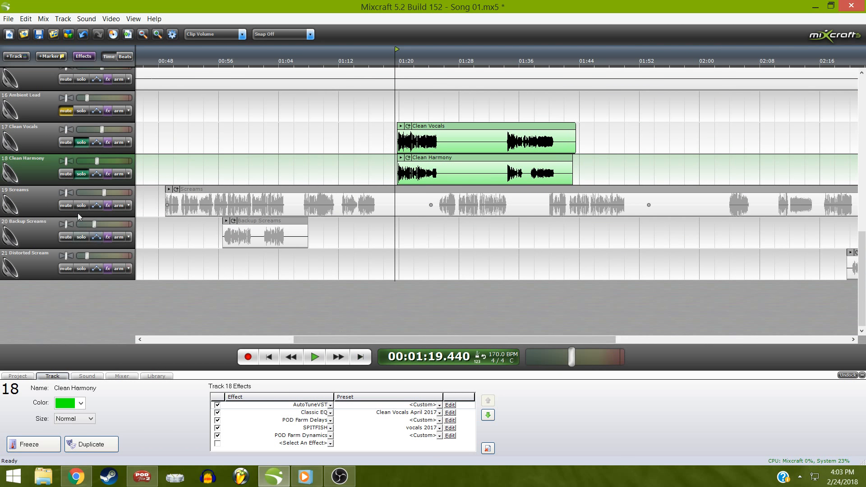
pyautogui.press('space')
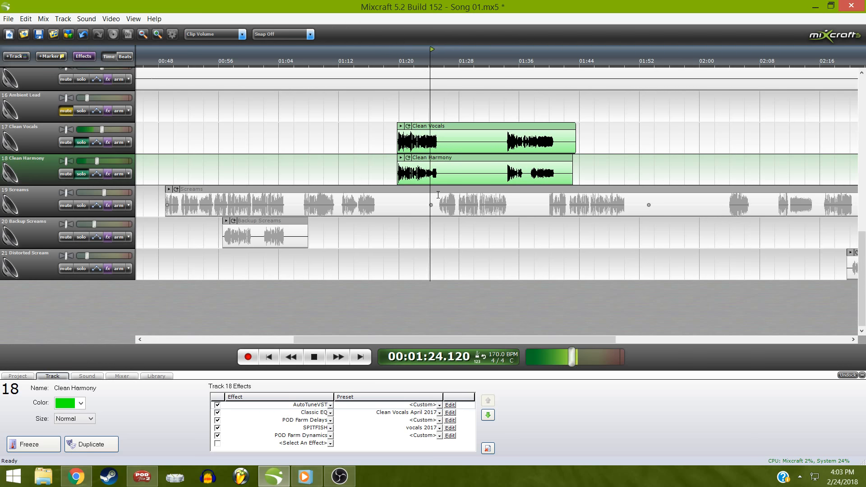
pyautogui.click(505, 58)
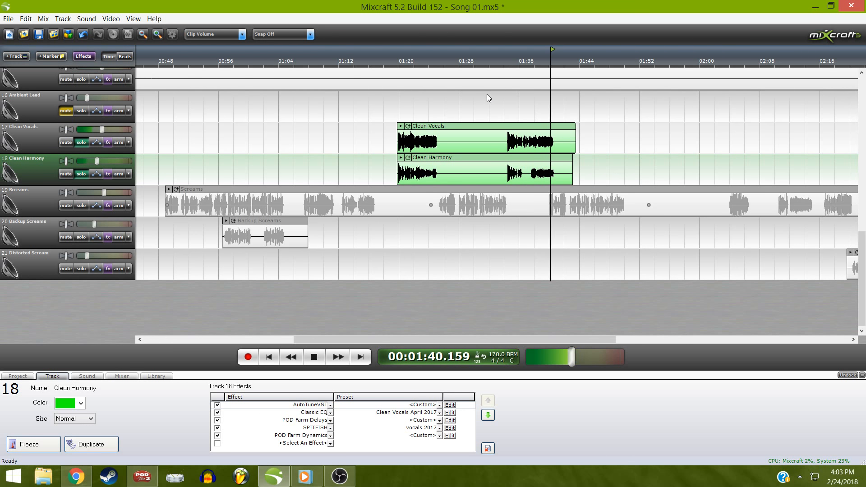
pyautogui.press('space')
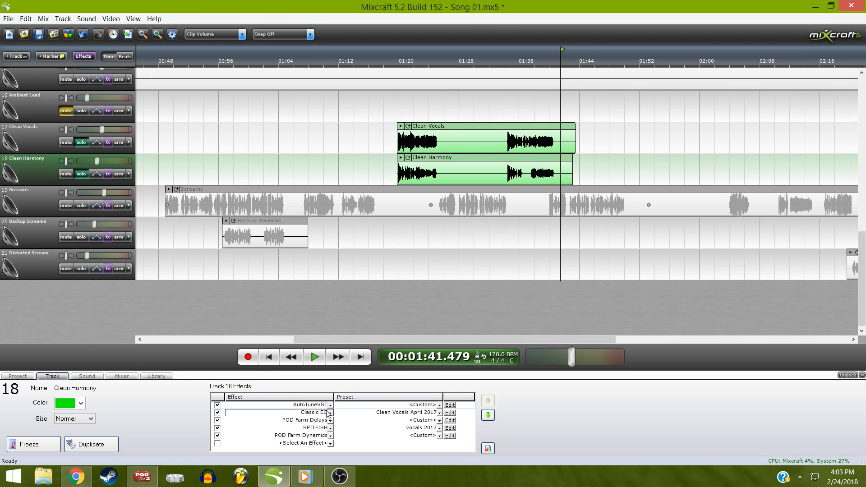
# Inspect the AutoTuneVST settings on Clean Harmony, close them, and return the playhead to about 1:19
pyautogui.click(450, 405)
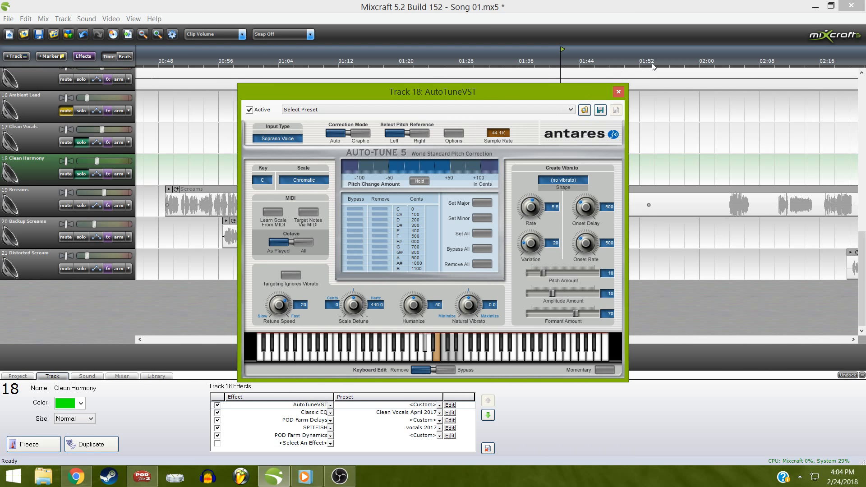
pyautogui.click(618, 94)
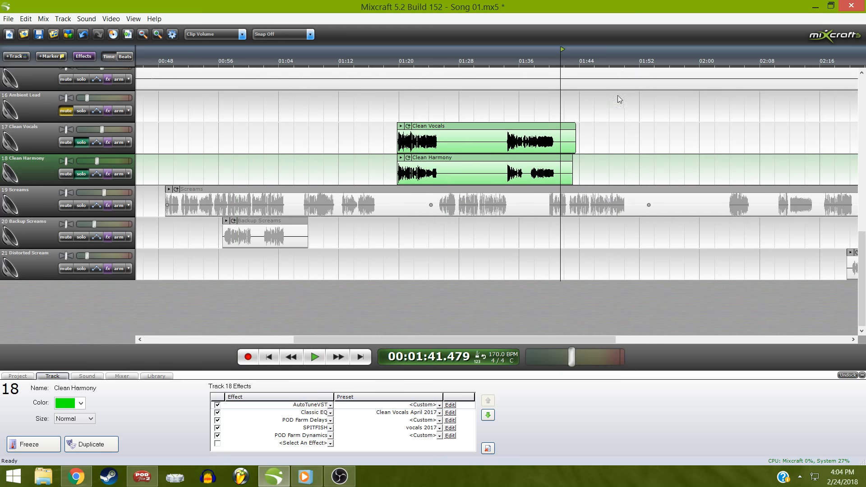
pyautogui.click(393, 64)
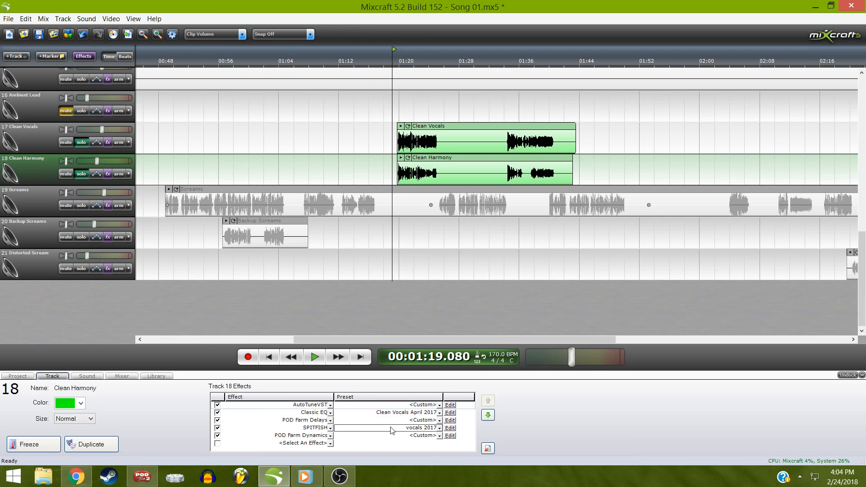
pyautogui.click(396, 51)
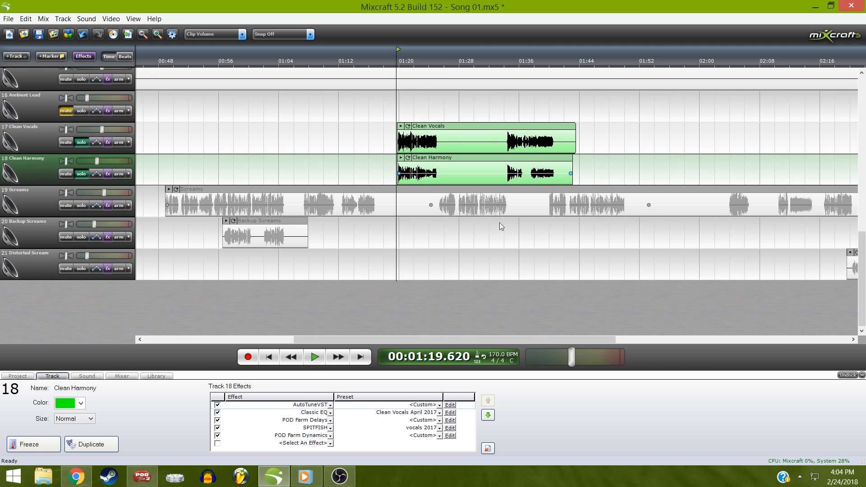
# Disable POD Farm Dynamics, SPITFISH, POD Farm Delays, Classic EQ and AutoTuneVST on the Clean Harmony track
pyautogui.click(218, 435)
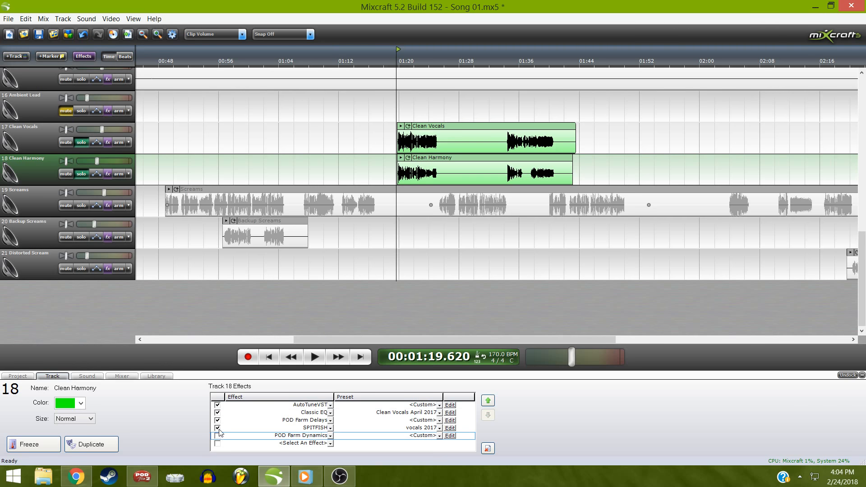
pyautogui.click(217, 428)
pyautogui.click(217, 420)
pyautogui.click(217, 412)
pyautogui.click(217, 405)
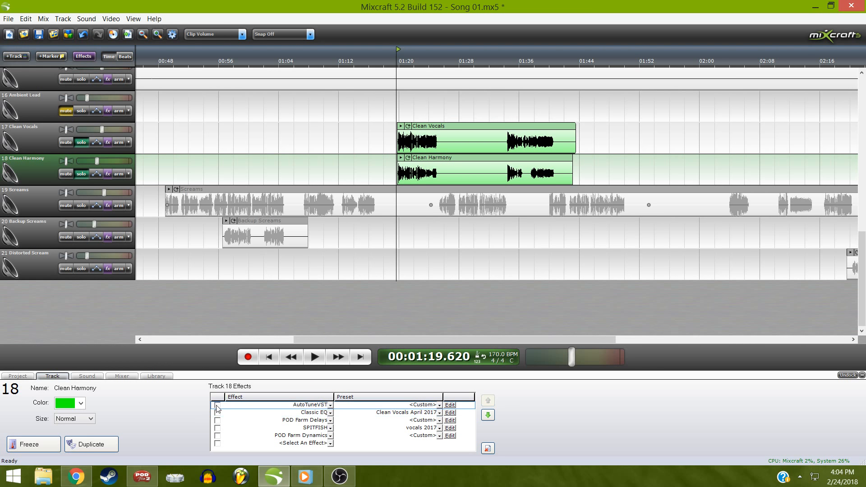
# Disable all five effects on the Clean Vocals track, from POD Farm Dynamics through AutoTuneVST
pyautogui.click(40, 139)
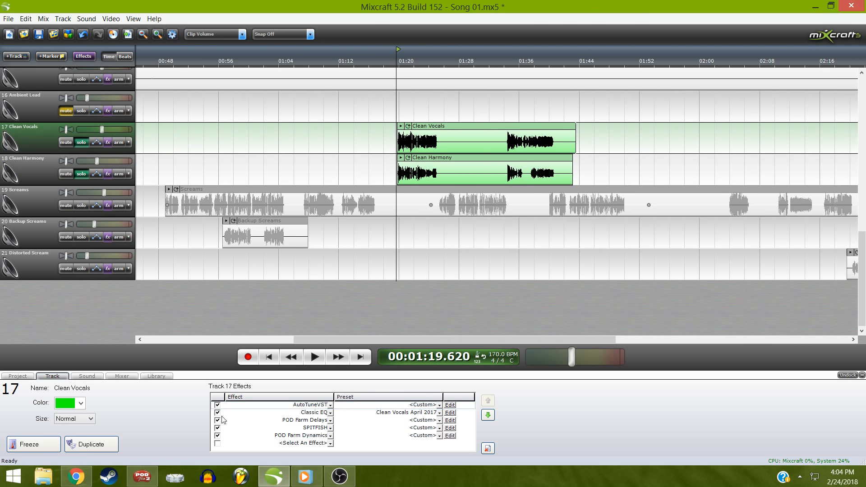
pyautogui.click(218, 435)
pyautogui.click(217, 428)
pyautogui.click(217, 420)
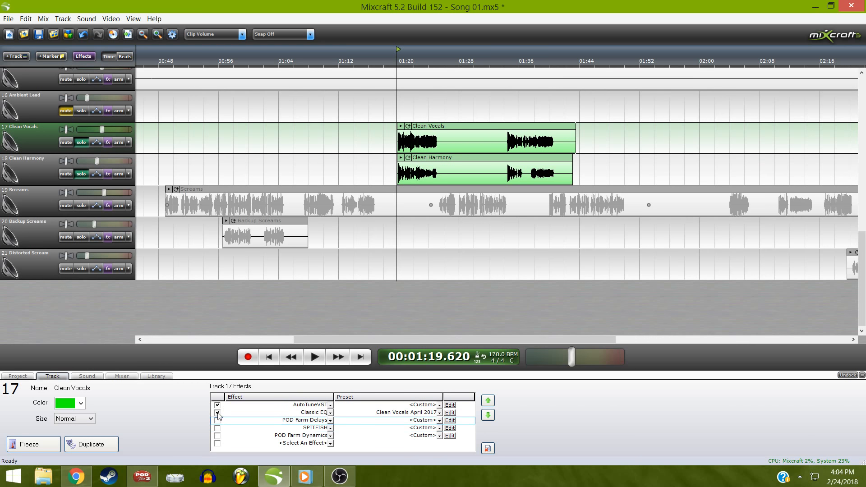
pyautogui.click(217, 413)
pyautogui.click(217, 404)
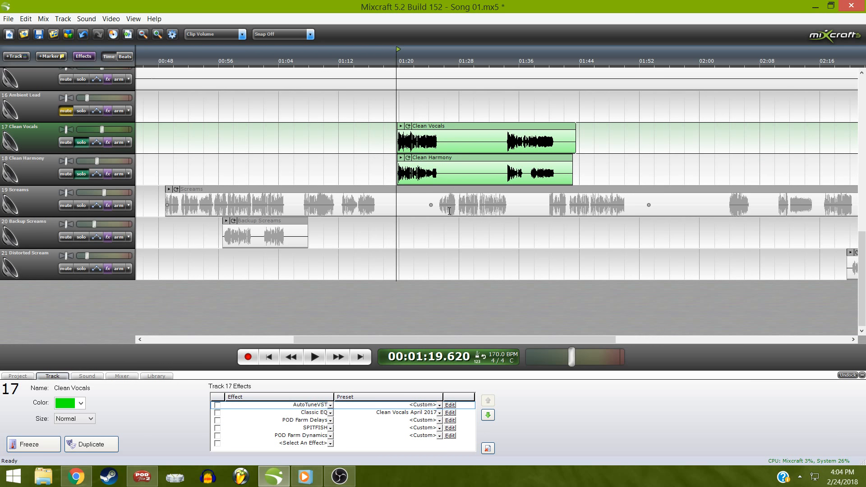
# Audition both clean tracks without effects from about 1:19, skip ahead to about 1:34, stop at about 1:40, and return to about 1:19
pyautogui.click(391, 55)
pyautogui.press('space')
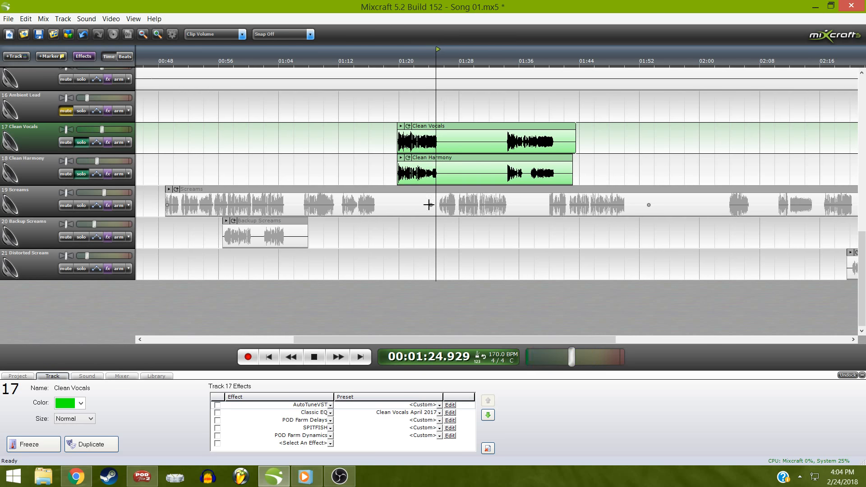
pyautogui.click(504, 65)
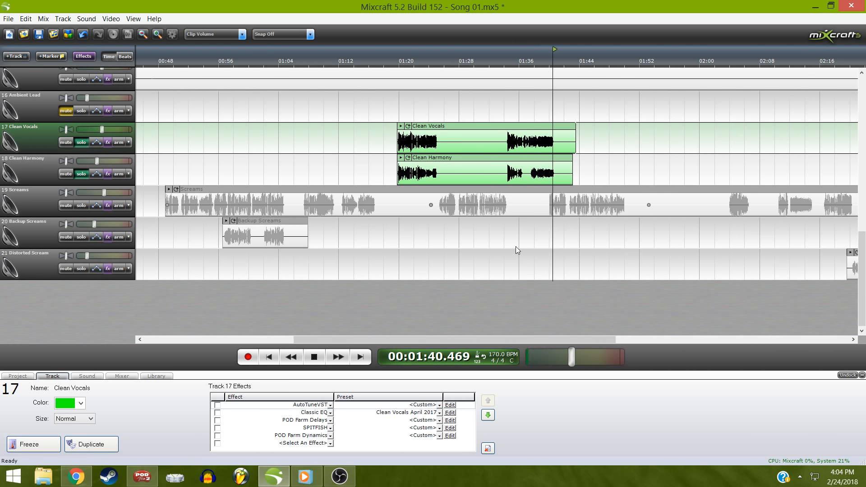
pyautogui.press('space')
pyautogui.click(397, 55)
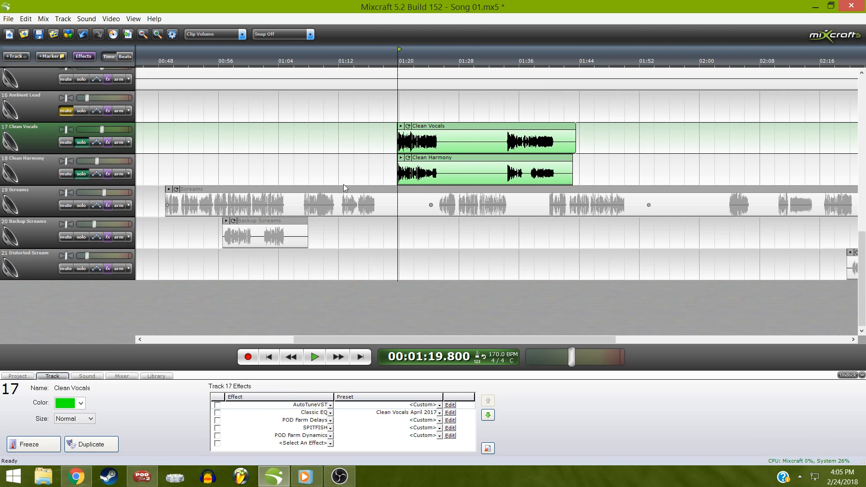
# Re-enable AutoTuneVST, Classic EQ, SPITFISH and POD Farm Dynamics on Clean Vocals, leaving POD Farm Delays off
pyautogui.click(217, 405)
pyautogui.click(216, 413)
pyautogui.click(218, 421)
pyautogui.click(218, 428)
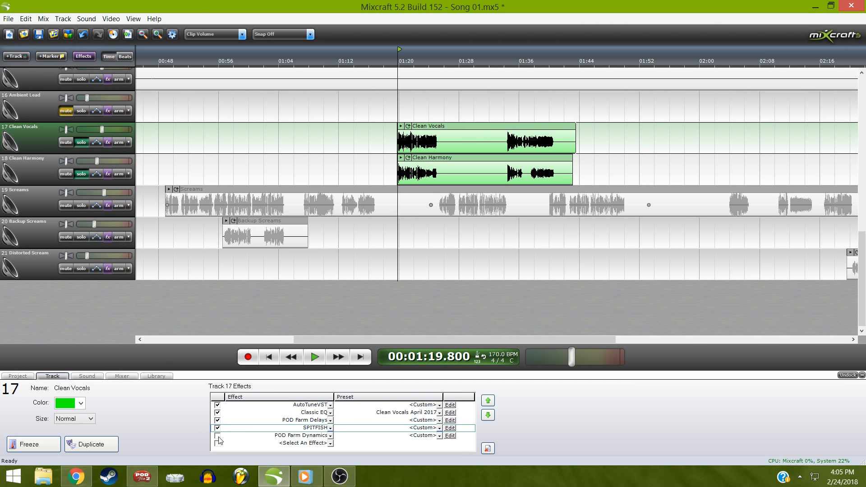
pyautogui.click(217, 436)
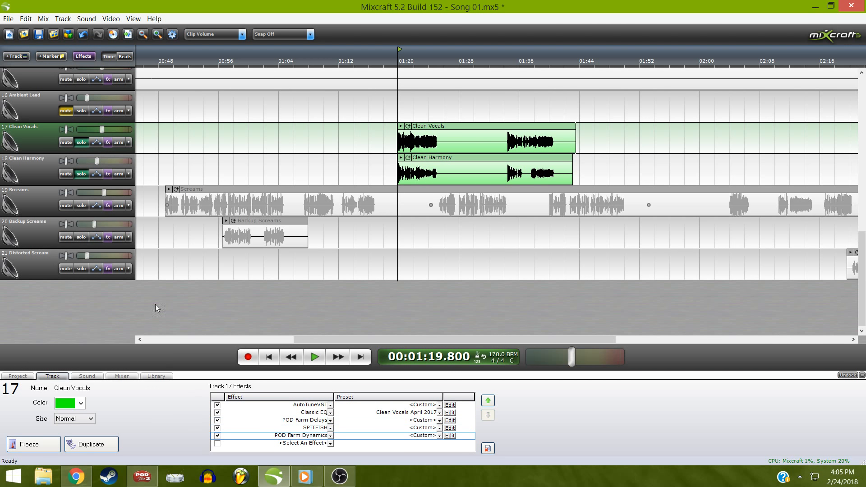
pyautogui.click(217, 420)
# Re-enable POD Farm Dynamics, SPITFISH, Classic EQ and AutoTuneVST on Clean Harmony, leaving POD Farm Delays off
pyautogui.click(46, 179)
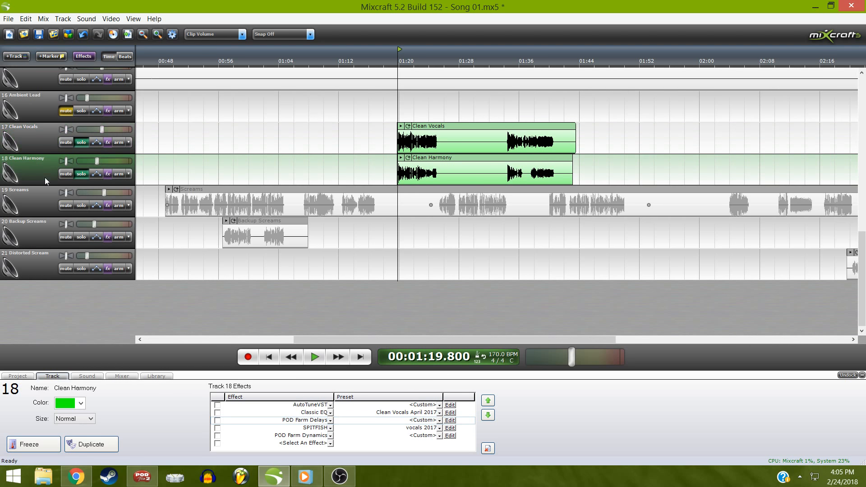
pyautogui.click(217, 435)
pyautogui.click(217, 427)
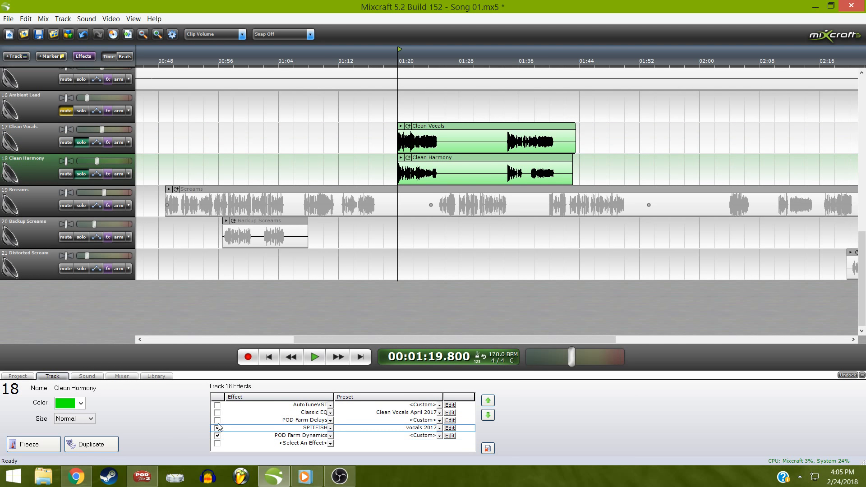
pyautogui.click(217, 421)
pyautogui.click(218, 413)
pyautogui.click(218, 405)
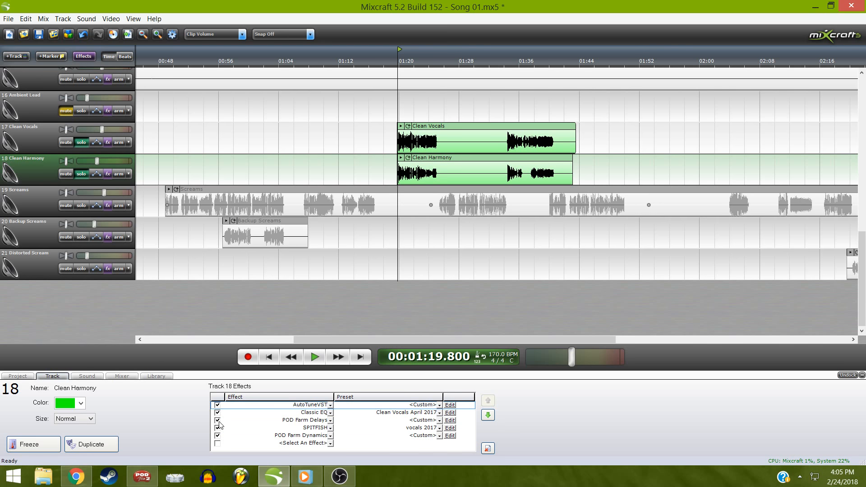
pyautogui.click(217, 420)
# Audition both clean tracks without delays from about 1:19 to 1:26, and check the POD Farm Dynamics settings on Clean Harmony
pyautogui.click(395, 65)
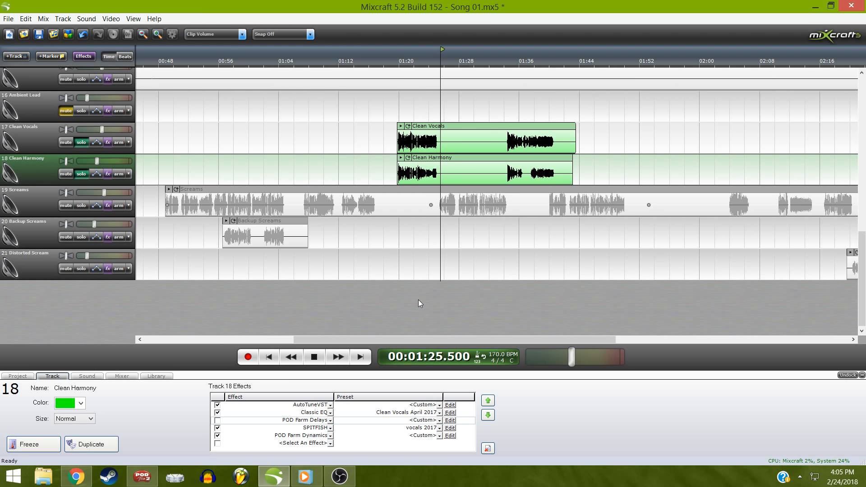
pyautogui.press('space')
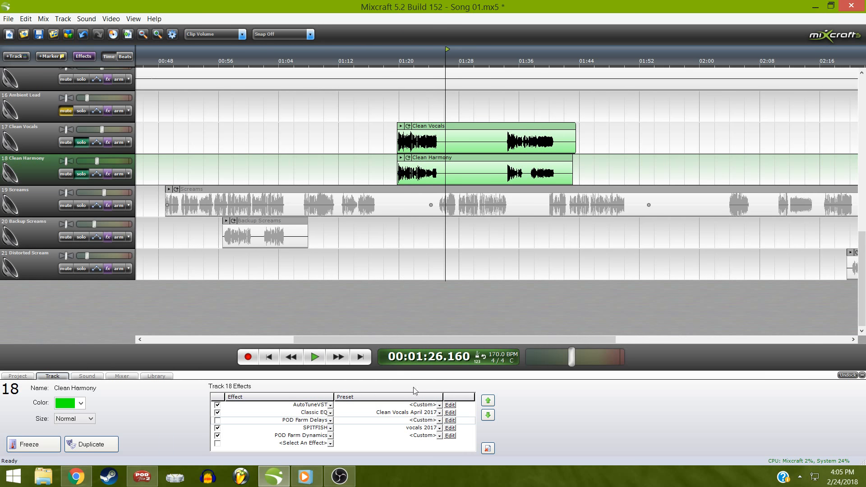
pyautogui.click(450, 435)
pyautogui.click(613, 158)
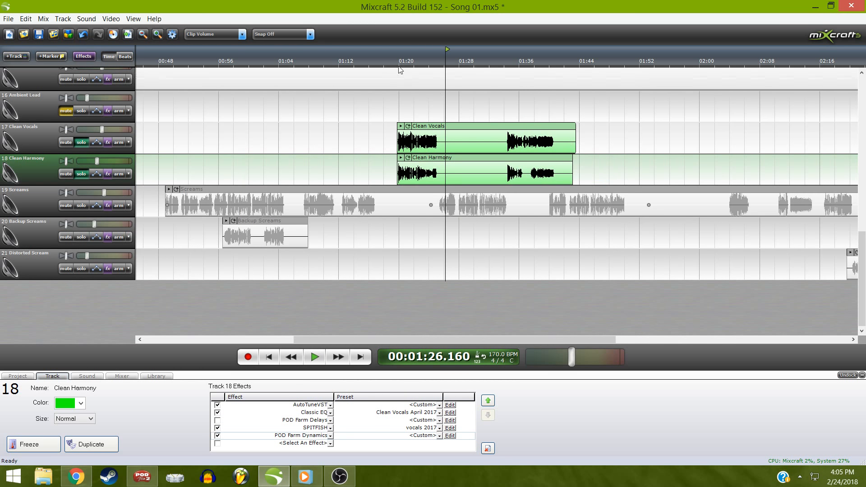
# Return the playhead to about 1:19 and re-enable POD Farm Delays on Clean Harmony and Clean Vocals
pyautogui.click(398, 60)
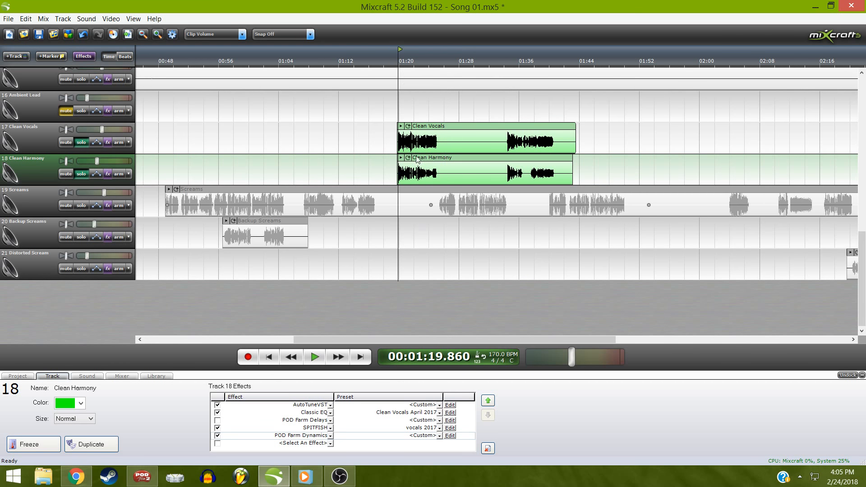
pyautogui.click(217, 422)
pyautogui.click(42, 126)
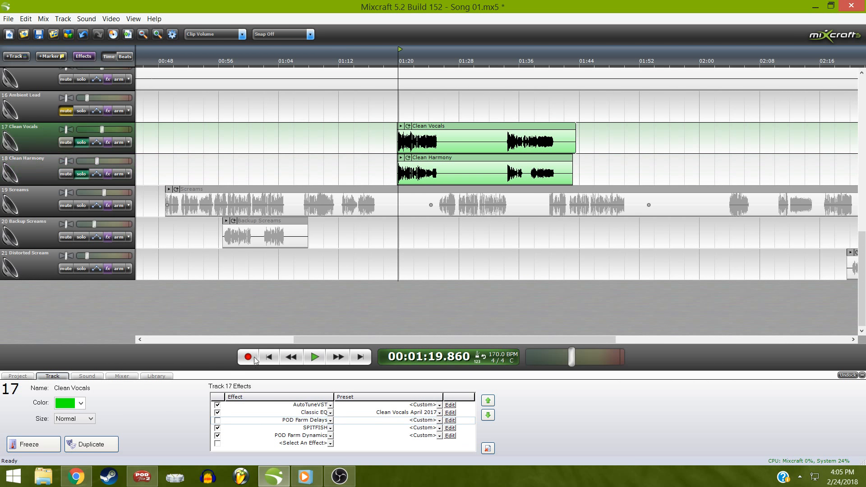
pyautogui.click(216, 420)
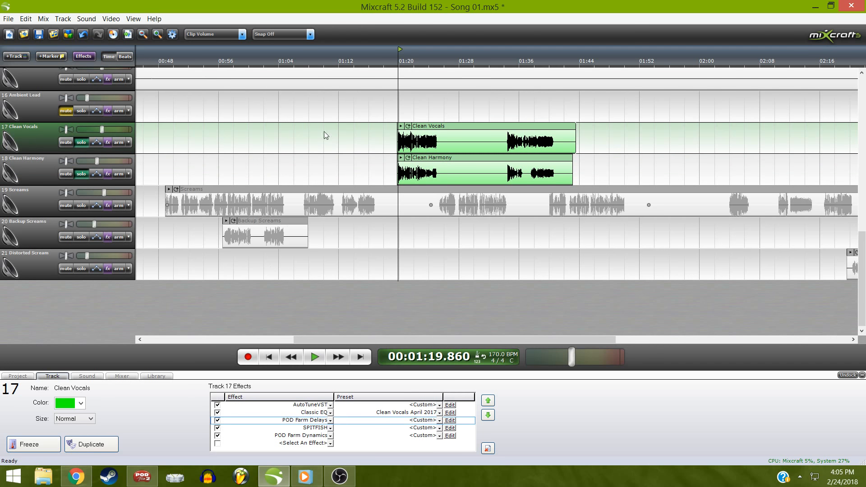
# Audition both clean tracks with all effects from about 1:19 to 1:28, and turn off solo on Clean Harmony and Clean Vocals
pyautogui.click(396, 55)
pyautogui.press('space')
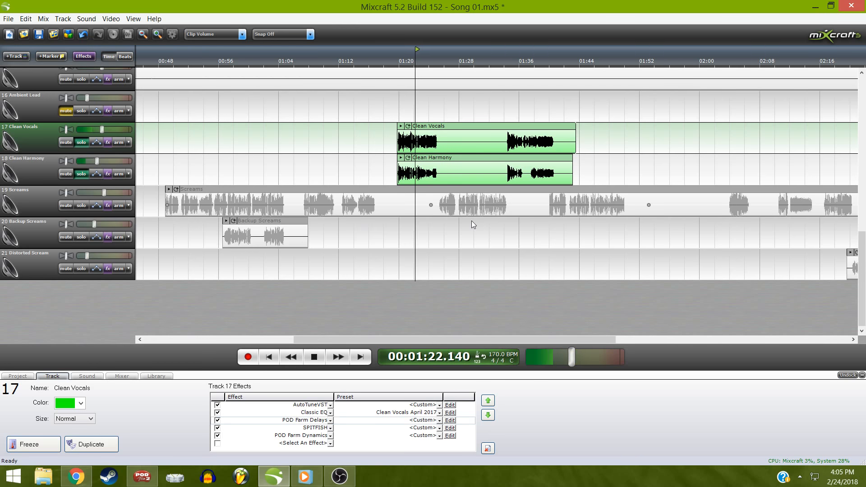
pyautogui.click(36, 167)
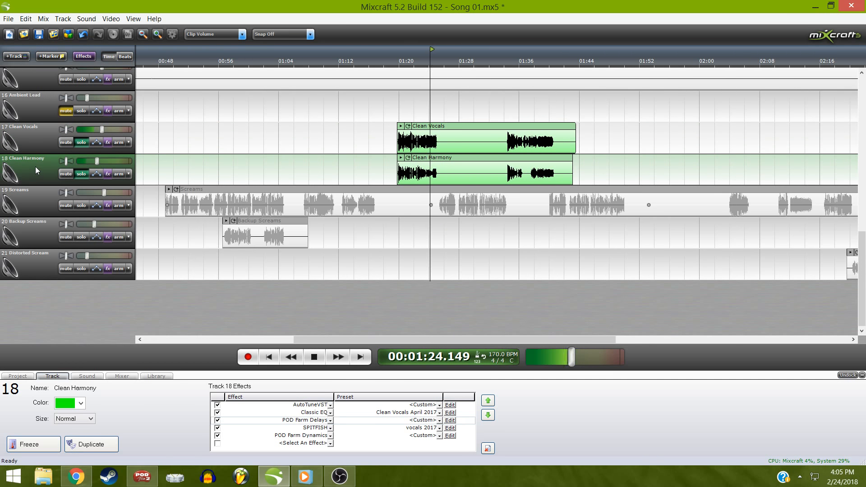
pyautogui.click(25, 132)
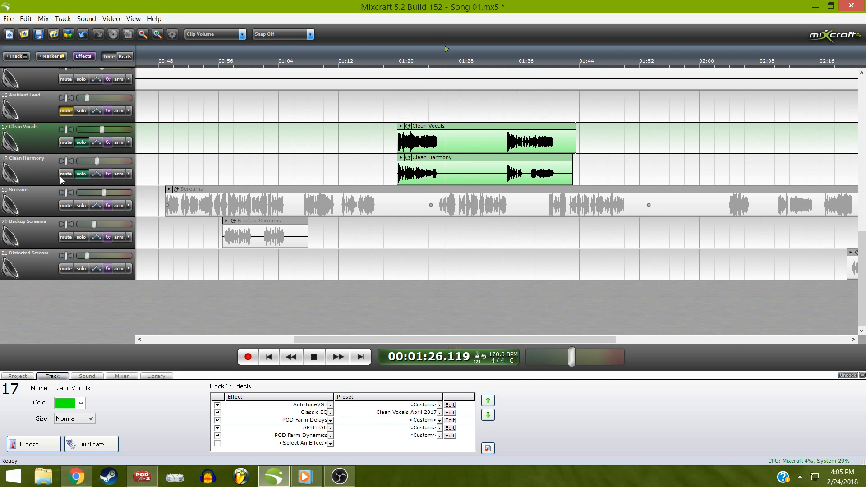
pyautogui.press('space')
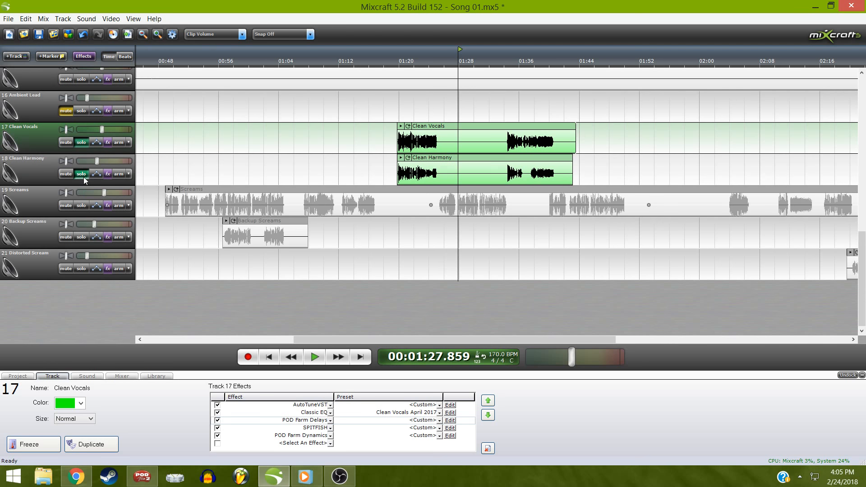
pyautogui.click(83, 176)
pyautogui.click(80, 141)
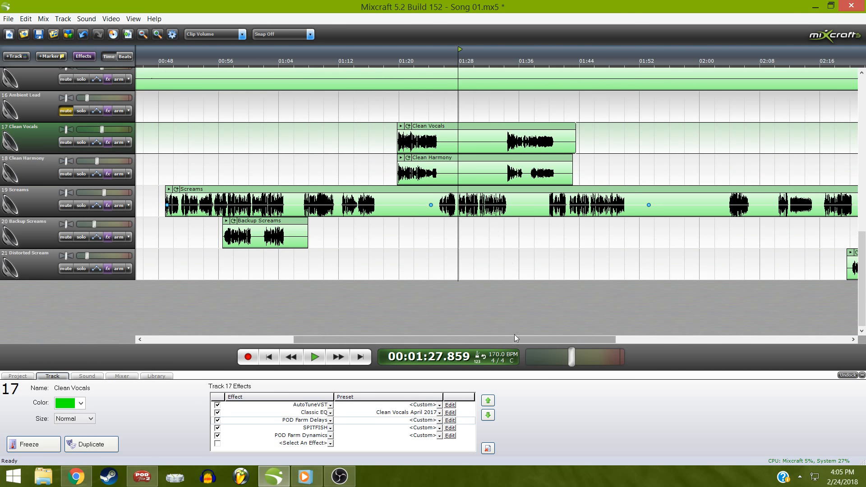
# Trim the end of the Distorted Scream clip to about 2:25, and audition the full mix from about 2:10 to 2:25
pyautogui.moveTo(448, 340); pyautogui.dragTo(563, 340)
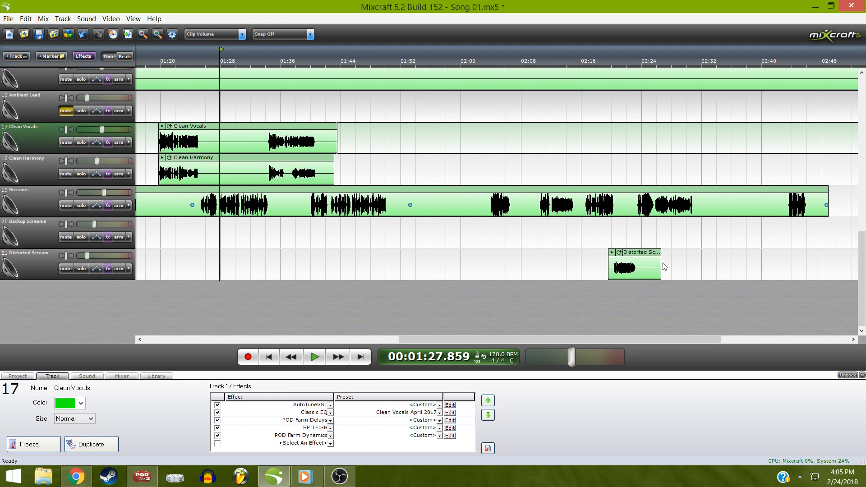
pyautogui.moveTo(660, 261); pyautogui.dragTo(656, 263)
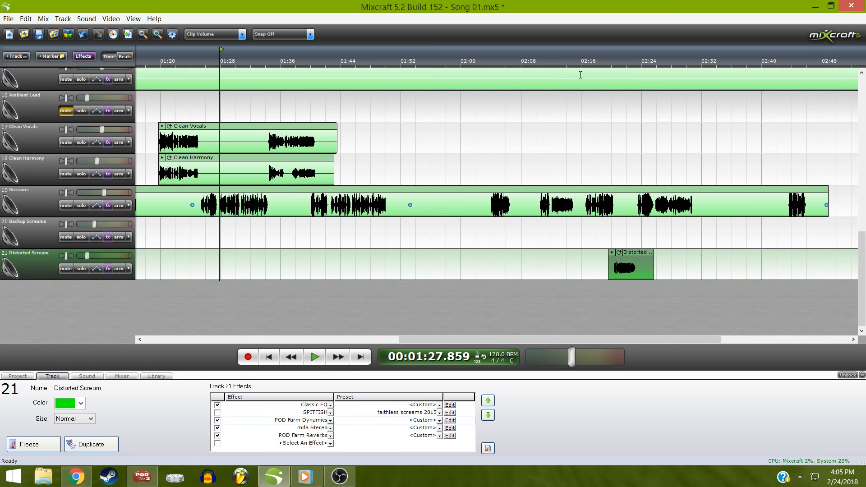
pyautogui.click(587, 61)
pyautogui.click(536, 60)
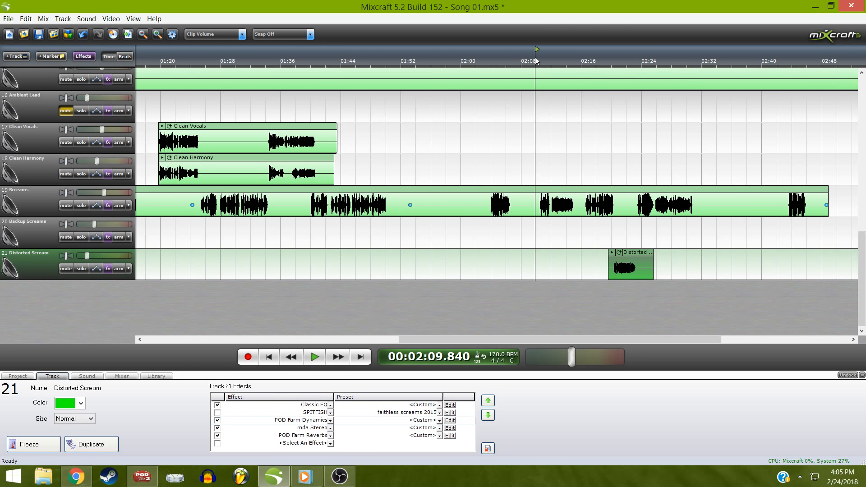
pyautogui.press('space')
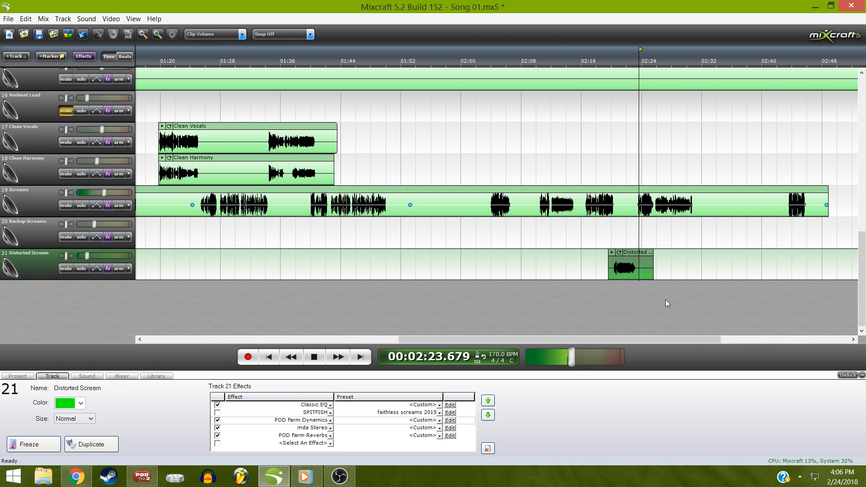
pyautogui.press('space')
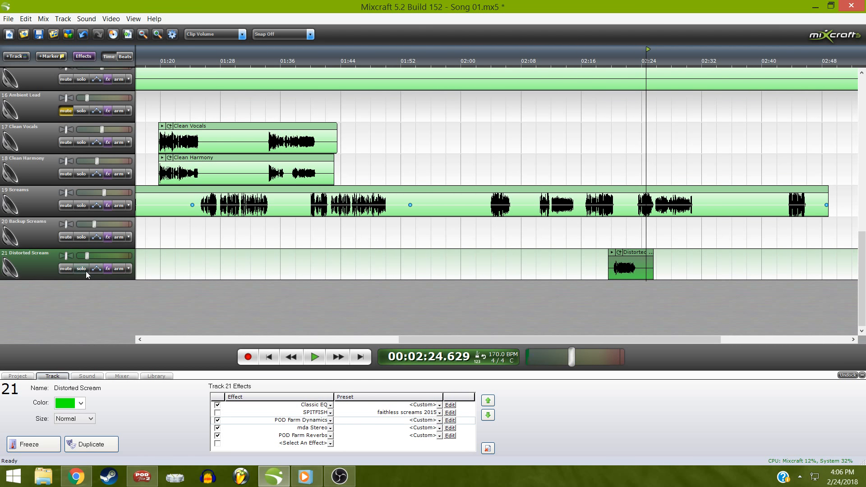
# Solo Distorted Scream and audition it from about 2:19 to 2:24
pyautogui.click(85, 269)
pyautogui.click(606, 60)
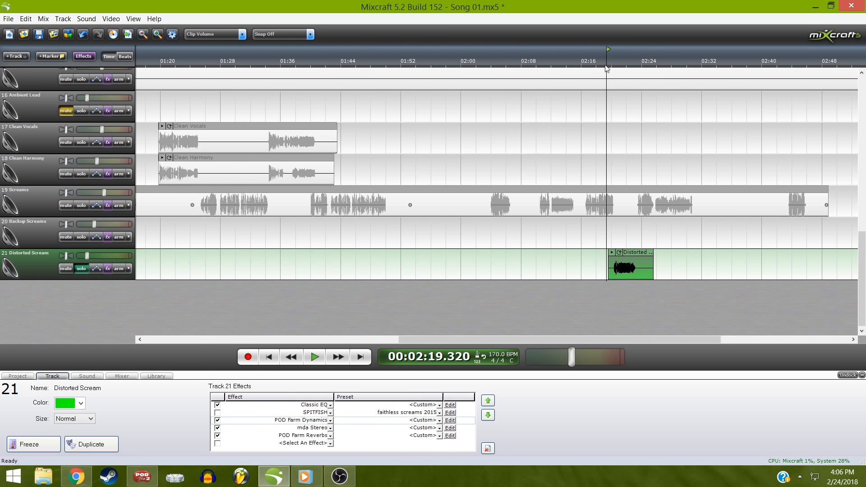
pyautogui.press('space')
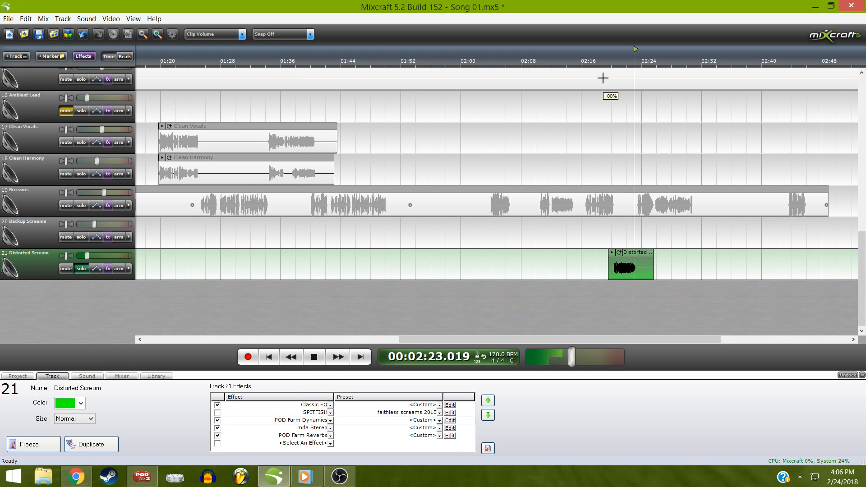
pyautogui.press('space')
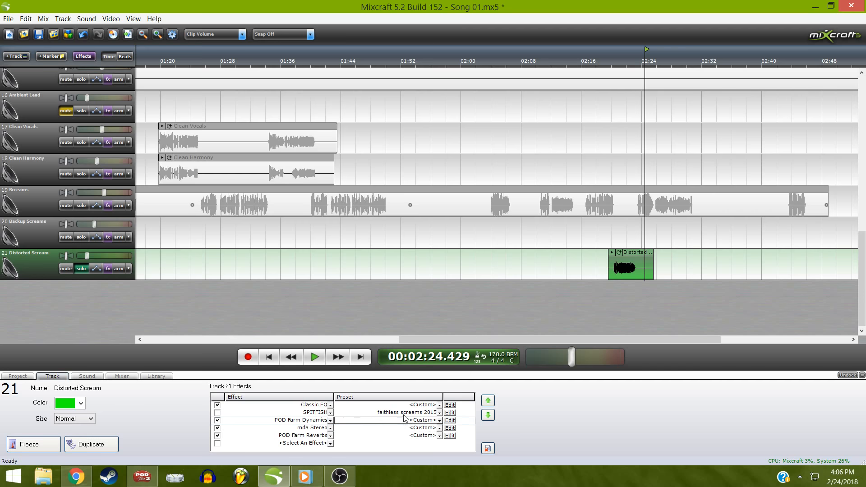
# Check the POD Farm Dynamics settings on Distorted Scream, return the playhead to about 2:18, and turn off the track's solo
pyautogui.click(450, 421)
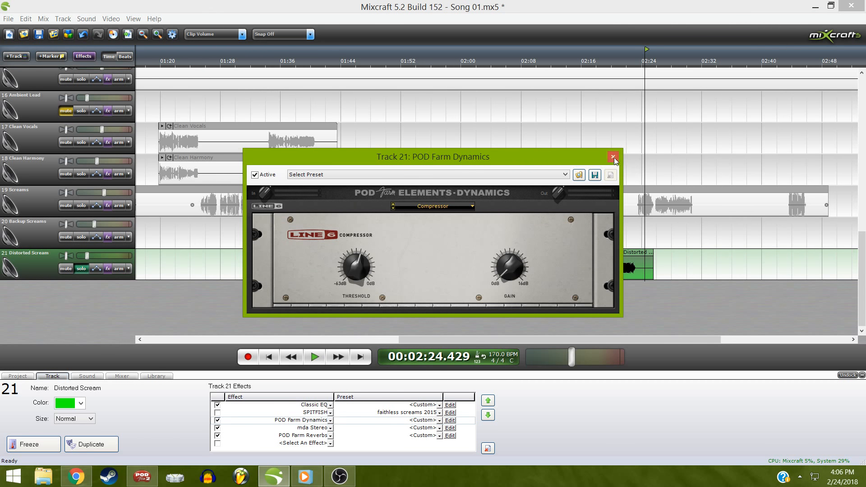
pyautogui.click(614, 158)
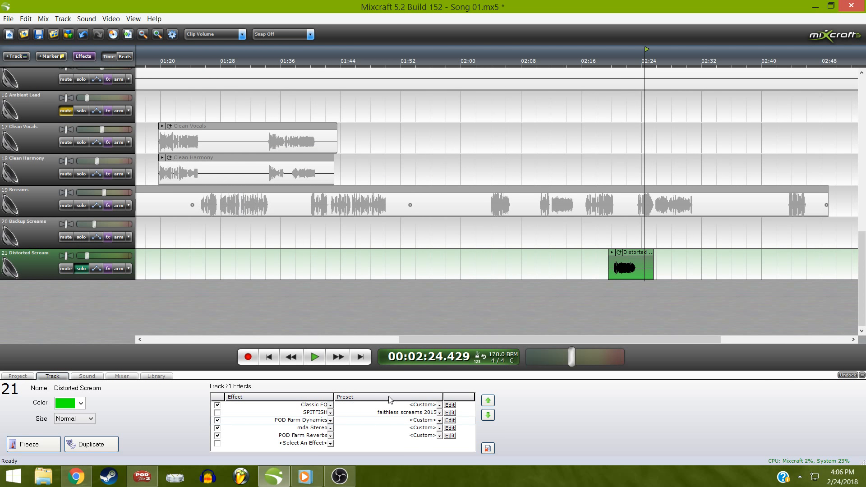
pyautogui.press('space')
pyautogui.press('space')
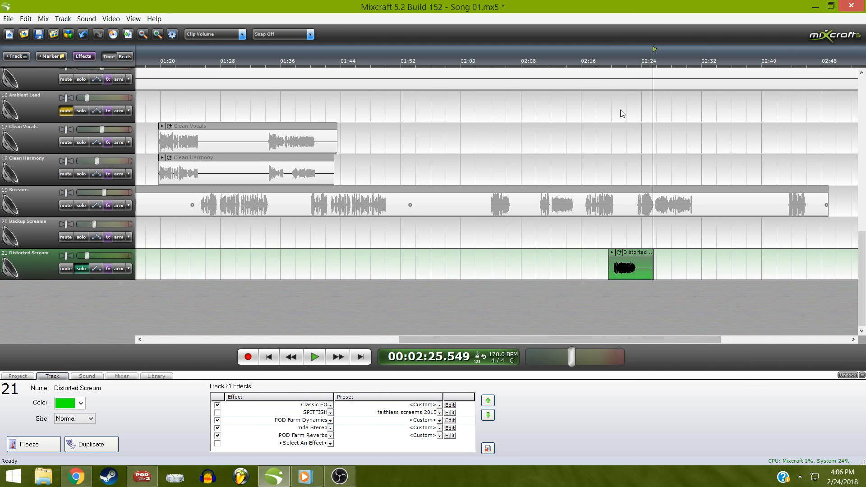
pyautogui.click(598, 60)
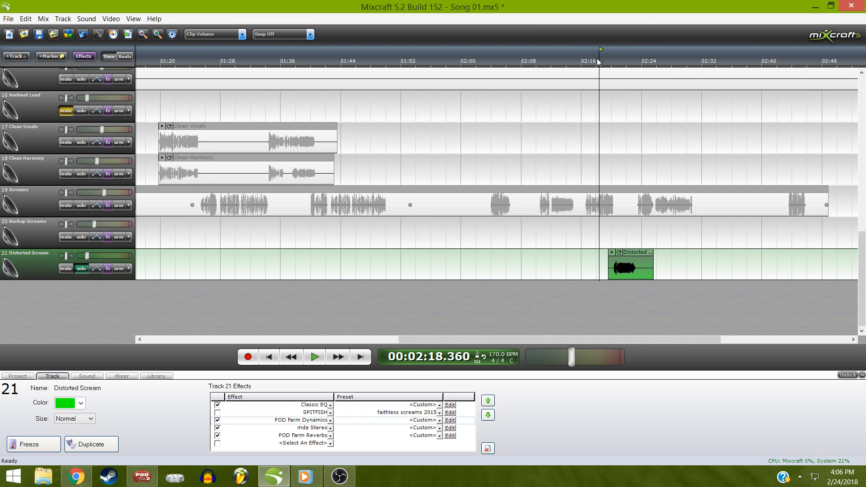
pyautogui.click(80, 269)
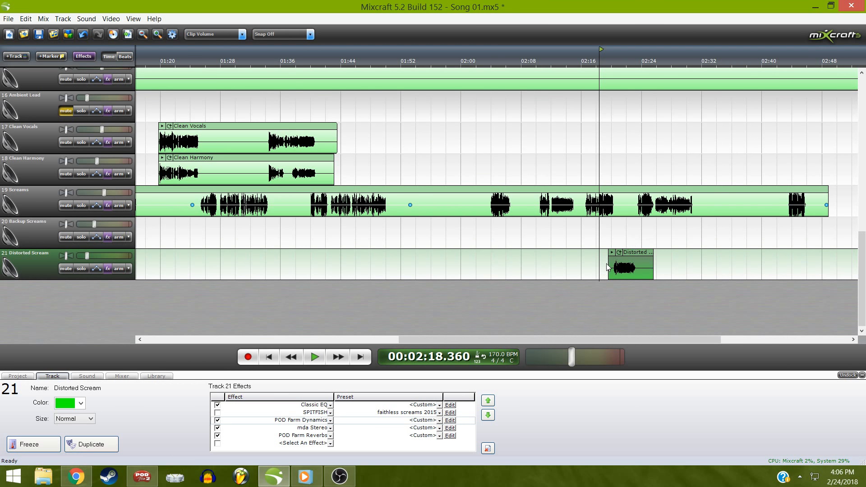
# Solo Screams and Distorted Scream, and audition them from about 2:16 to 2:33 and from about 2:44 to 2:47
pyautogui.click(614, 59)
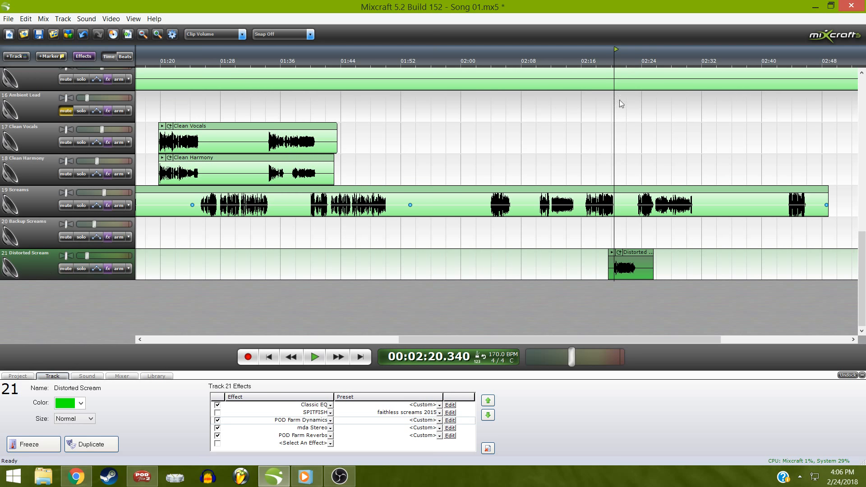
pyautogui.click(81, 205)
pyautogui.click(81, 268)
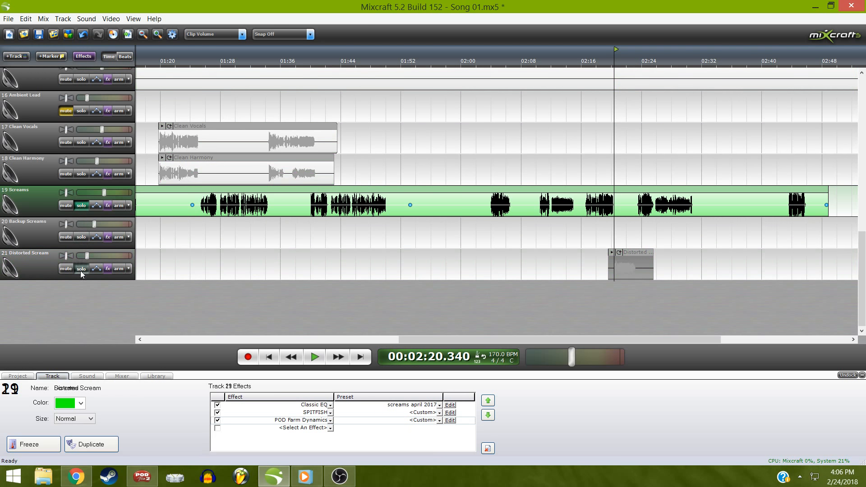
pyautogui.click(582, 67)
pyautogui.press('space')
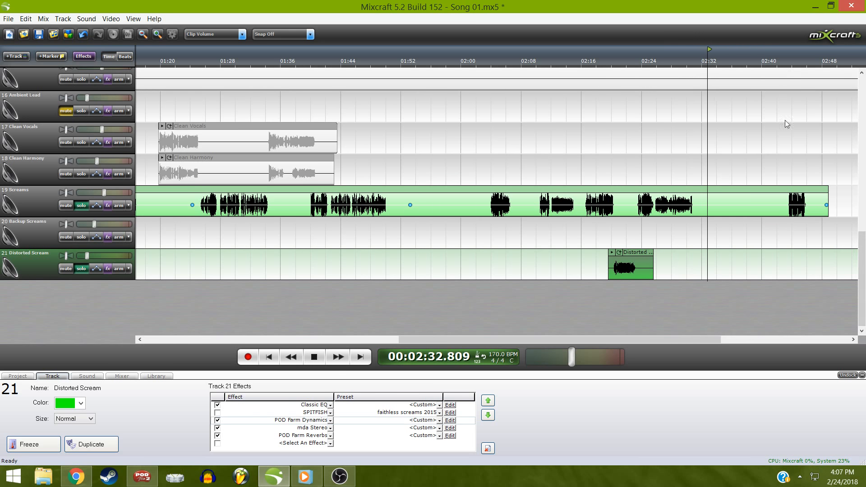
pyautogui.press('space')
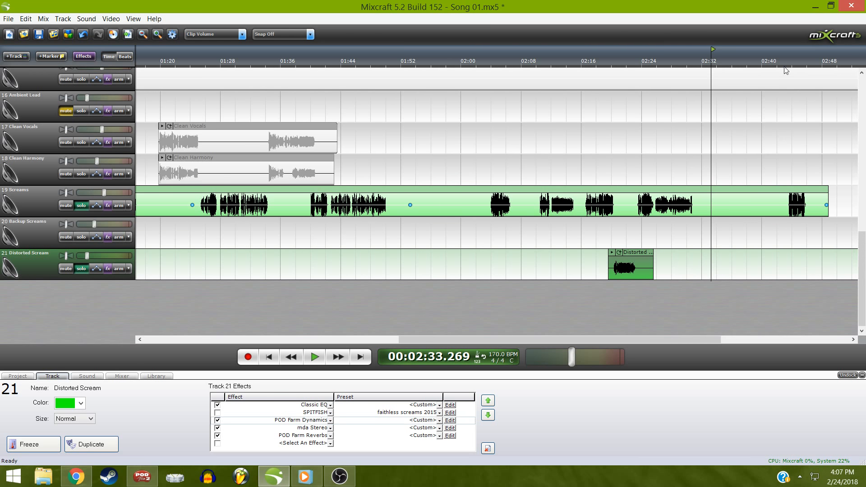
pyautogui.click(789, 61)
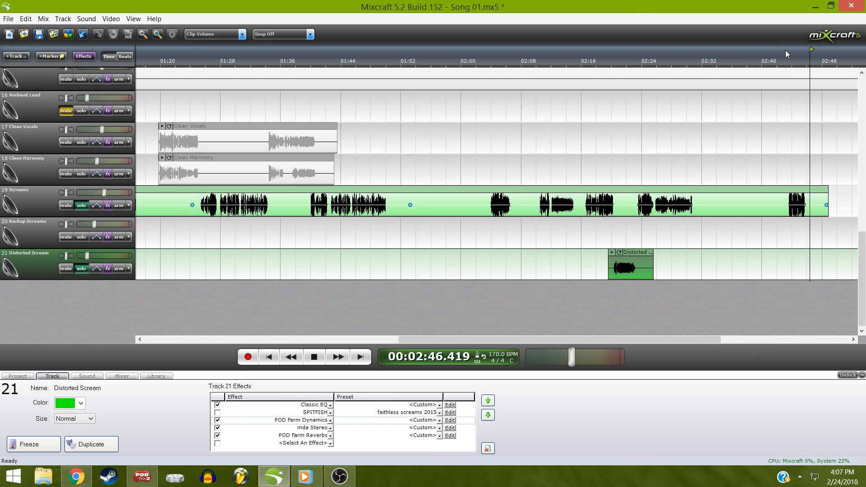
pyautogui.press('space')
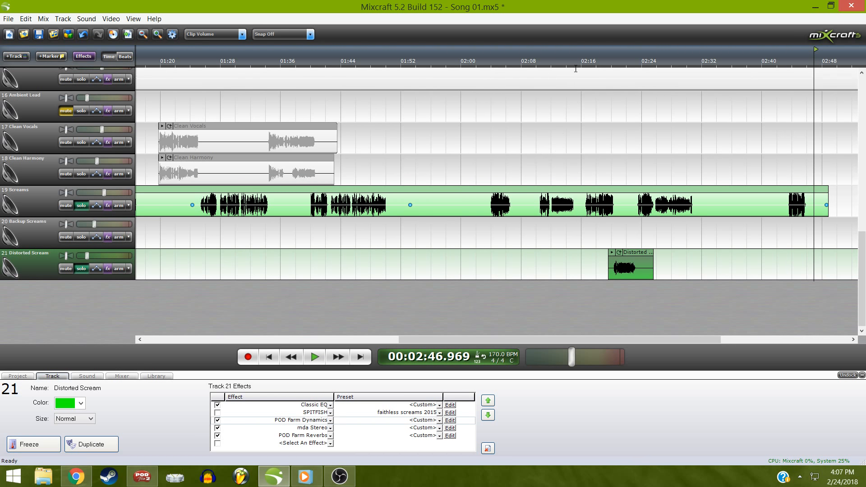
# Audition the soloed scream tracks between about 2:03 and 2:16, and turn off solo on Screams and Distorted Scream
pyautogui.click(581, 60)
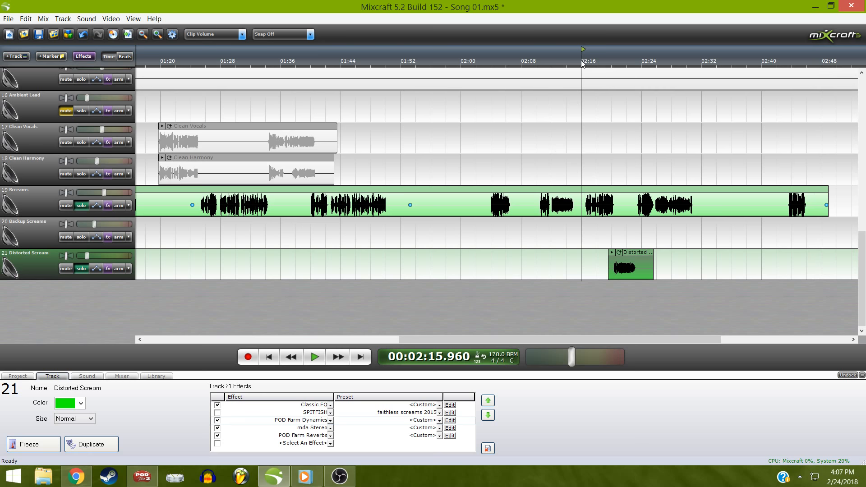
pyautogui.click(487, 67)
pyautogui.press('space')
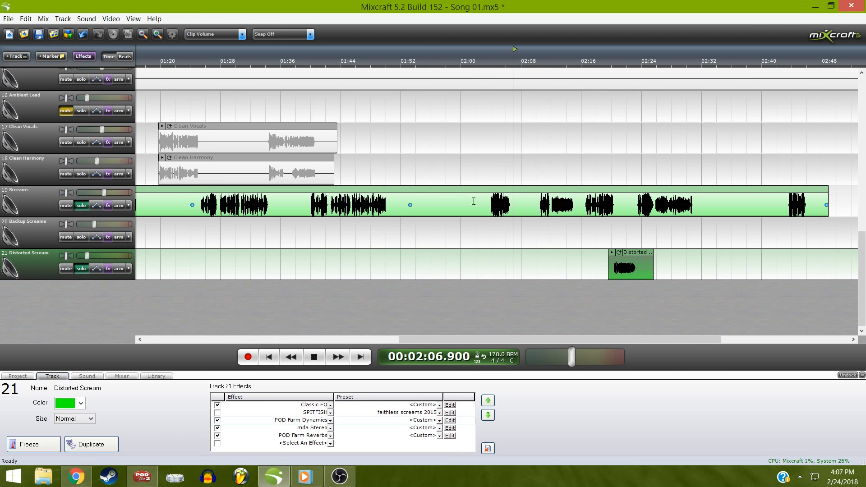
pyautogui.click(542, 58)
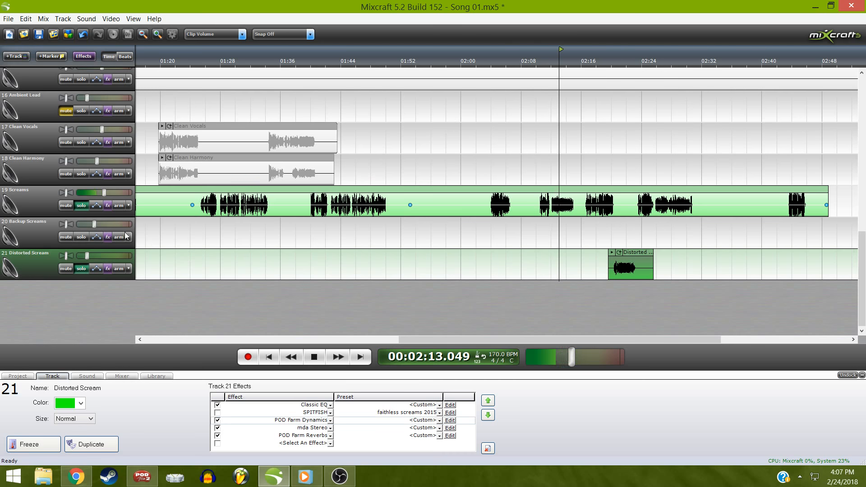
pyautogui.press('space')
pyautogui.click(82, 206)
pyautogui.click(83, 268)
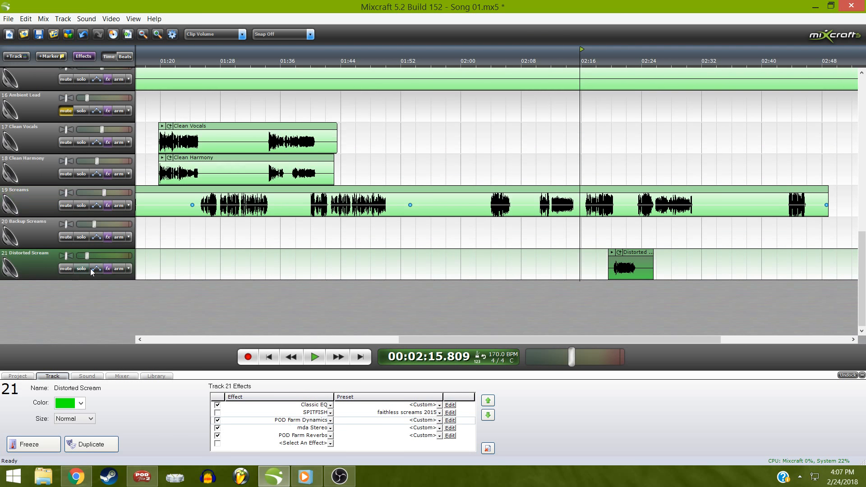
# Play the full mix from about 2:01 to 2:52, and return the playhead to the start of the song
pyautogui.click(468, 68)
pyautogui.press('space')
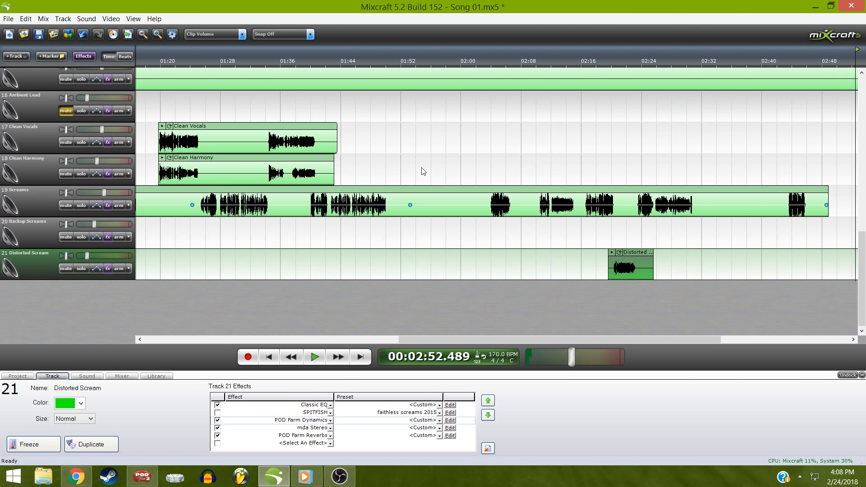
pyautogui.click(290, 357)
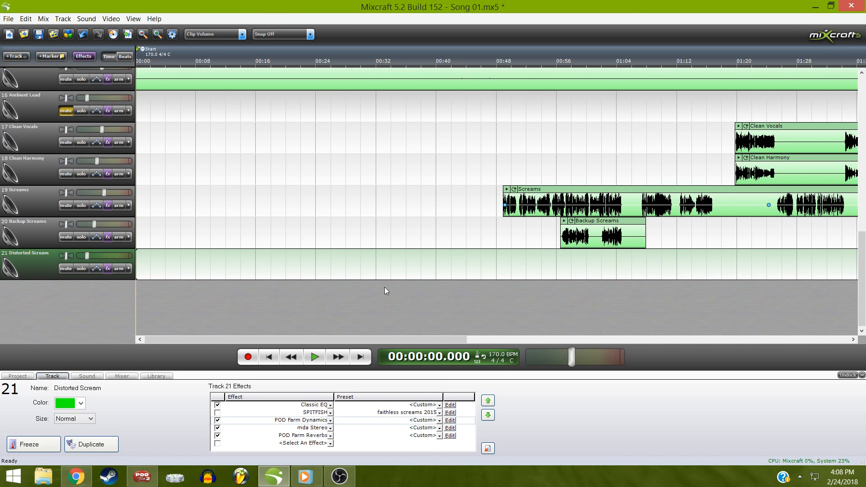
# Open the recent project Wandering Flame (FFX).mx5, discarding the unsaved changes to Song 01
pyautogui.click(8, 23)
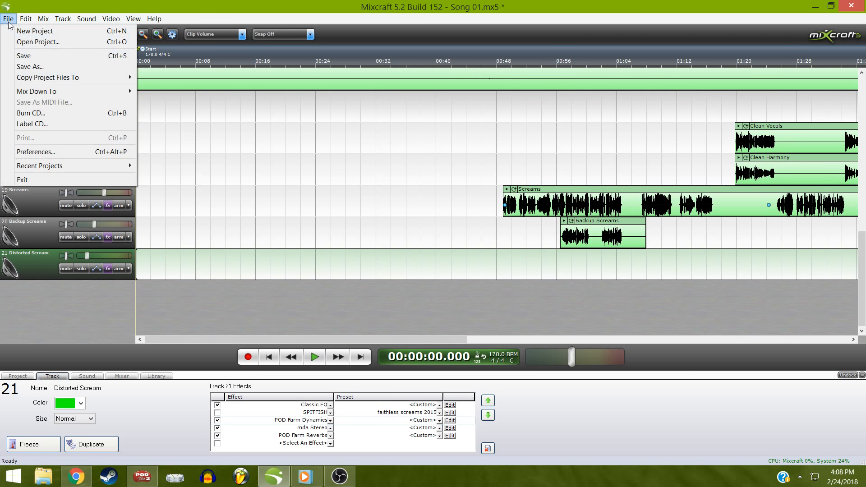
pyautogui.moveTo(55, 93)
pyautogui.moveTo(129, 164)
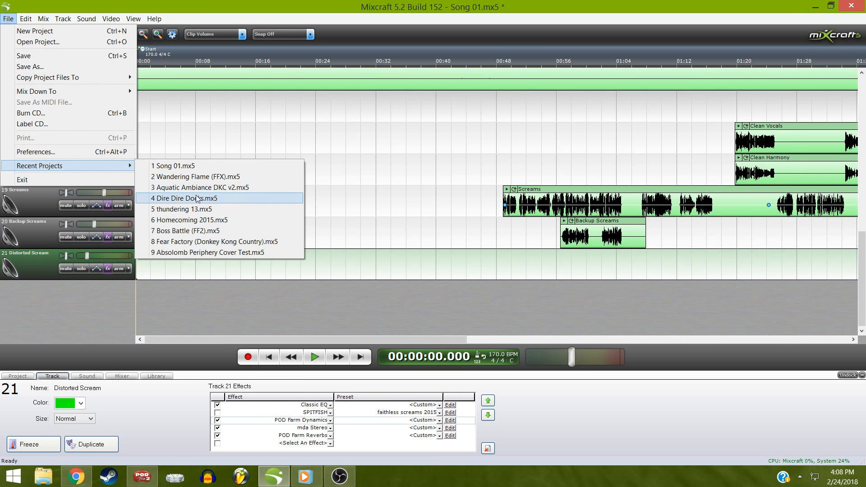
pyautogui.click(202, 177)
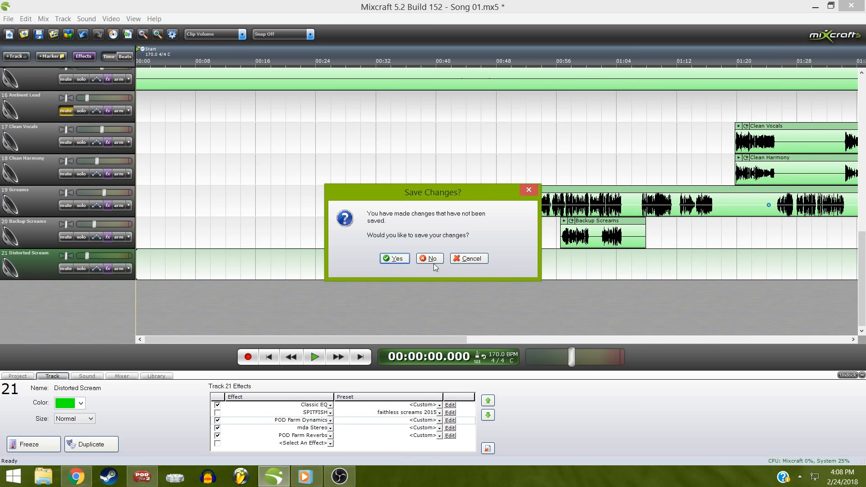
pyautogui.click(432, 259)
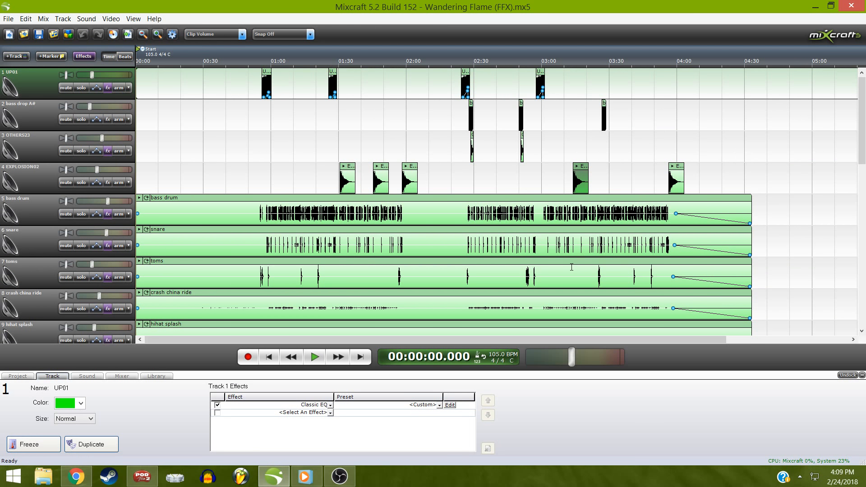
# Highlight the drum clips and the bass and guitar clips in turn, and look through the project's remaining tracks
pyautogui.moveTo(805, 218); pyautogui.dragTo(45, 217)
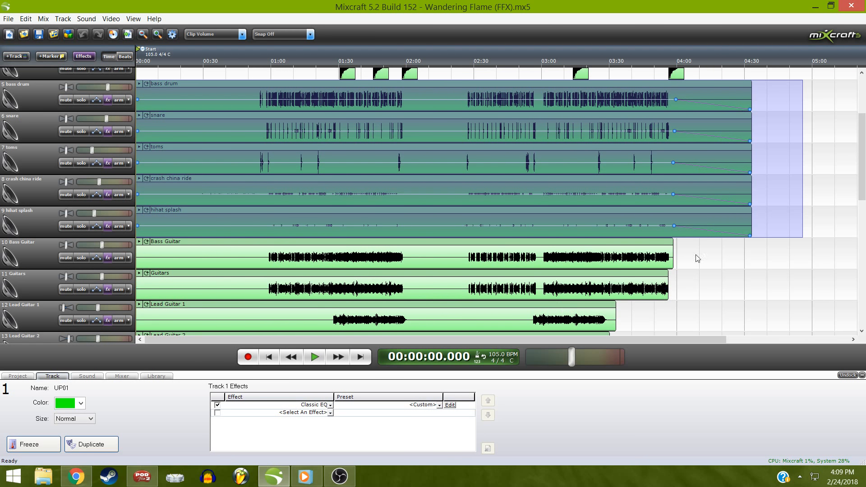
pyautogui.moveTo(781, 252); pyautogui.dragTo(130, 314)
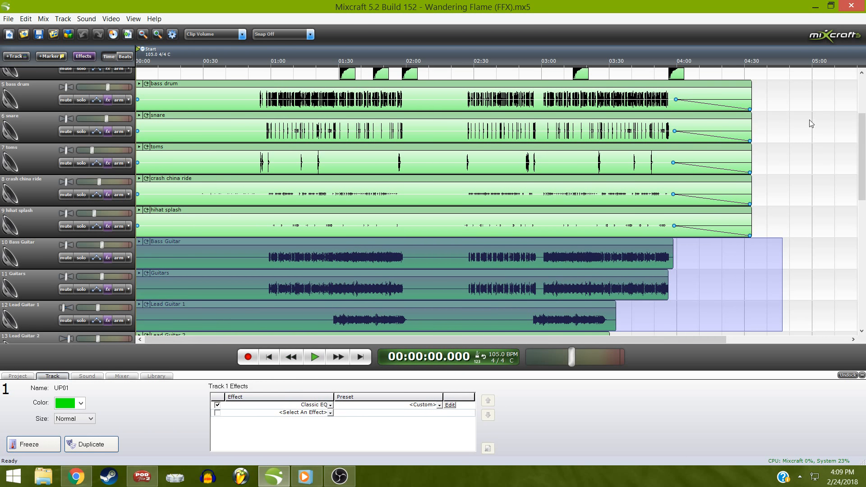
pyautogui.moveTo(811, 96); pyautogui.dragTo(1, 189)
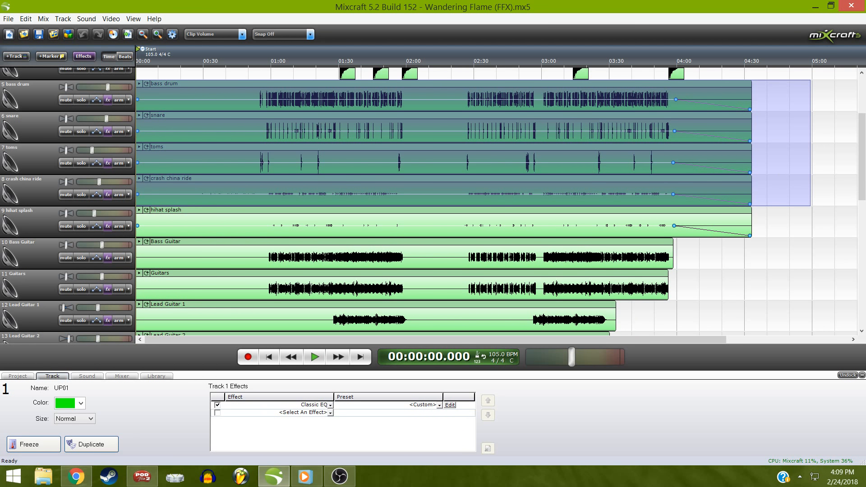
pyautogui.scroll(-3, 433, 205)
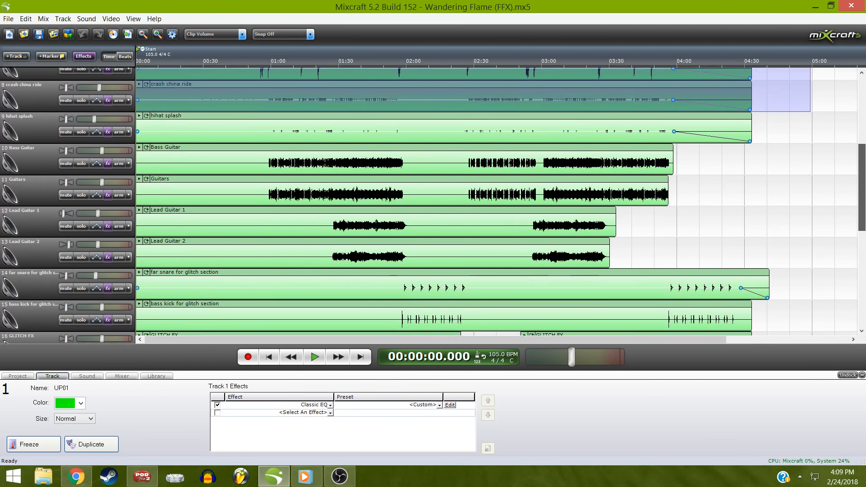
pyautogui.scroll(-5, 432, 206)
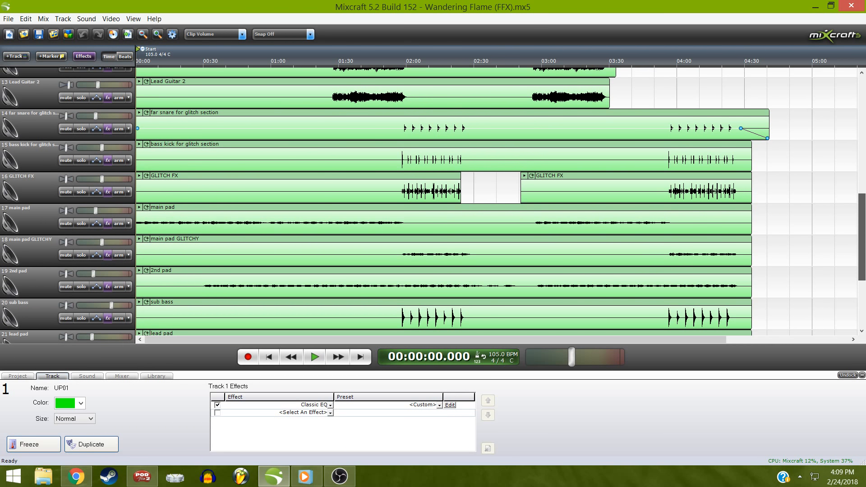
pyautogui.moveTo(865, 247); pyautogui.dragTo(849, 51)
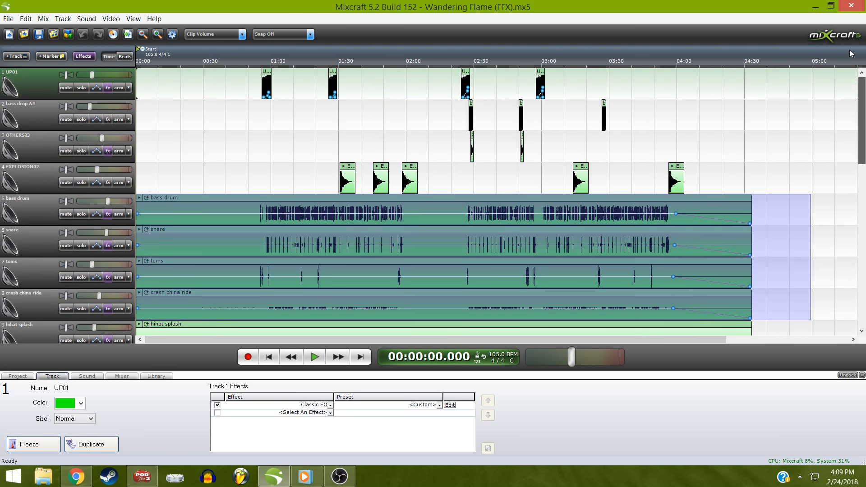
# Switch to FL Studio and open the project BOE Venture the Gateway.flp
pyautogui.click(9, 19)
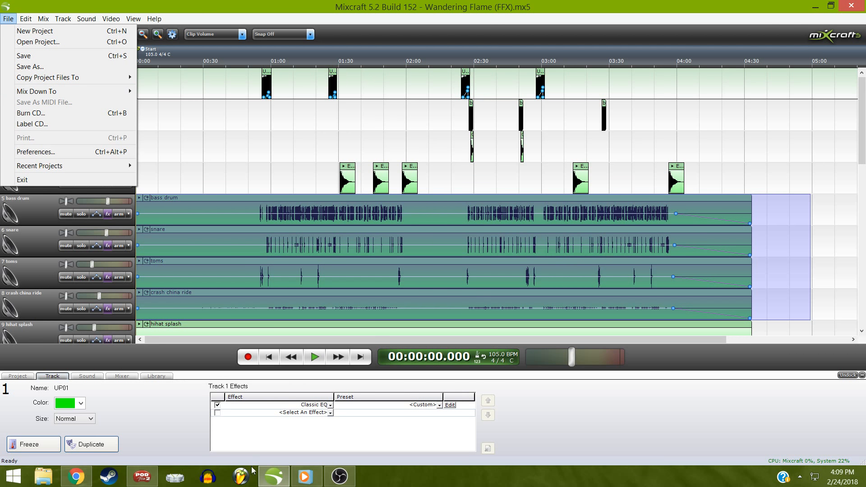
pyautogui.click(305, 475)
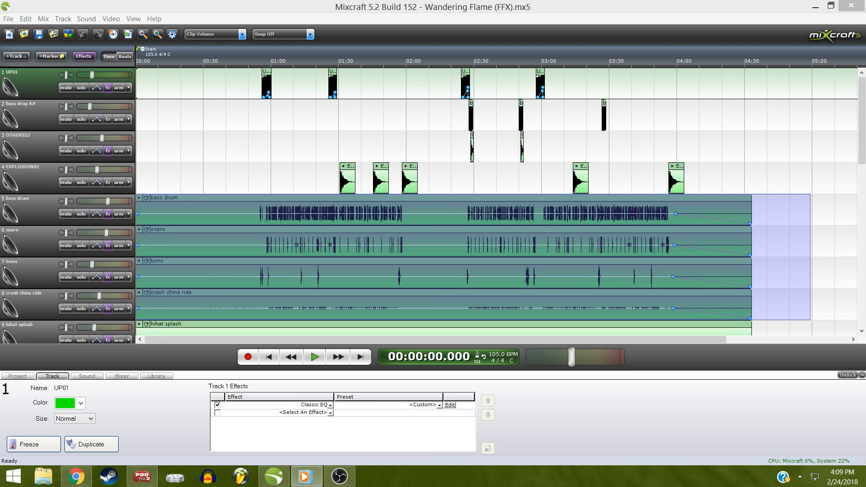
pyautogui.click(273, 475)
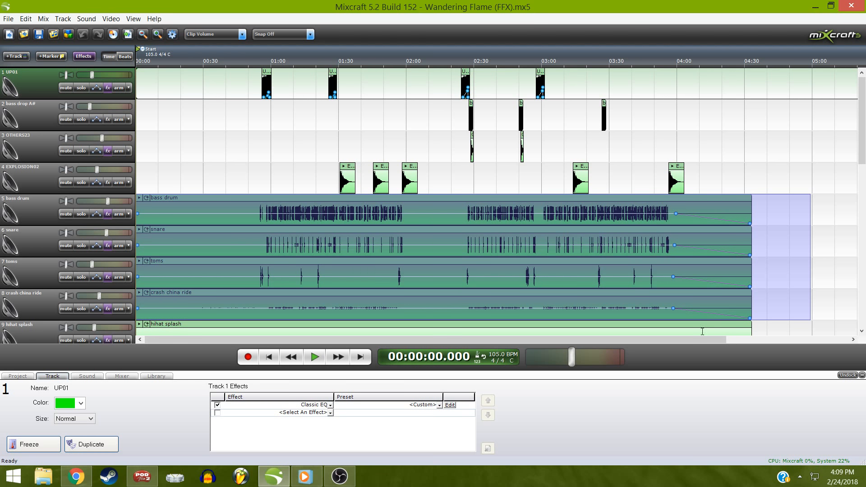
pyautogui.click(246, 482)
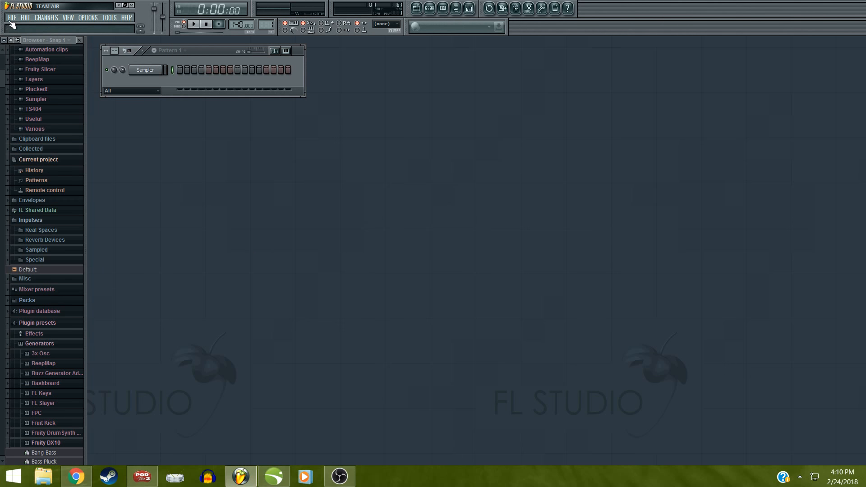
pyautogui.click(11, 19)
pyautogui.click(47, 116)
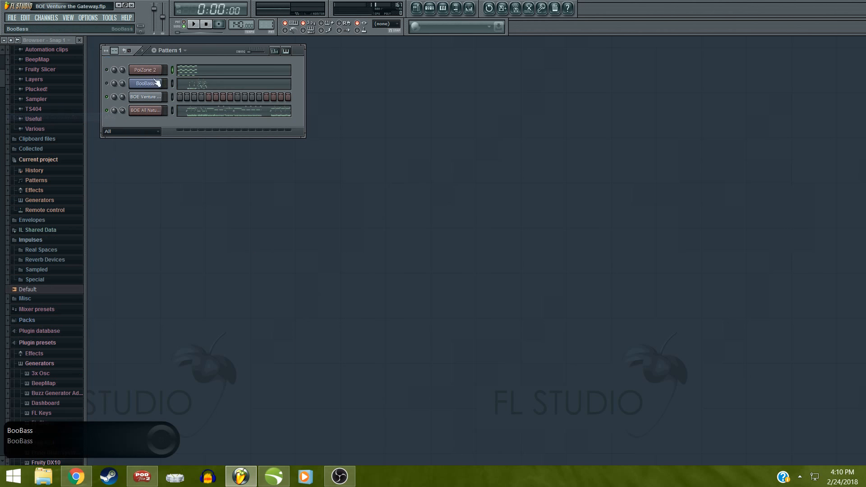
# Start playing the song, and open the BOE All Natural channel's Steven Slate Drums plugin, placing its window clear of the channel rack
pyautogui.click(194, 25)
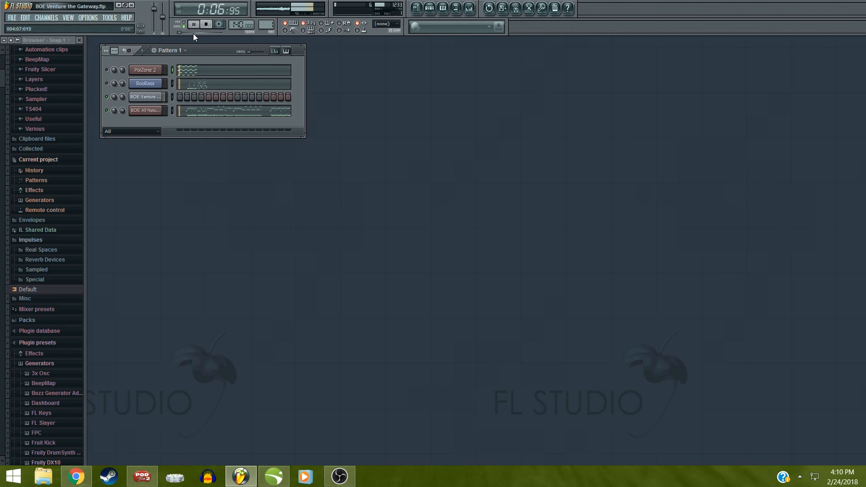
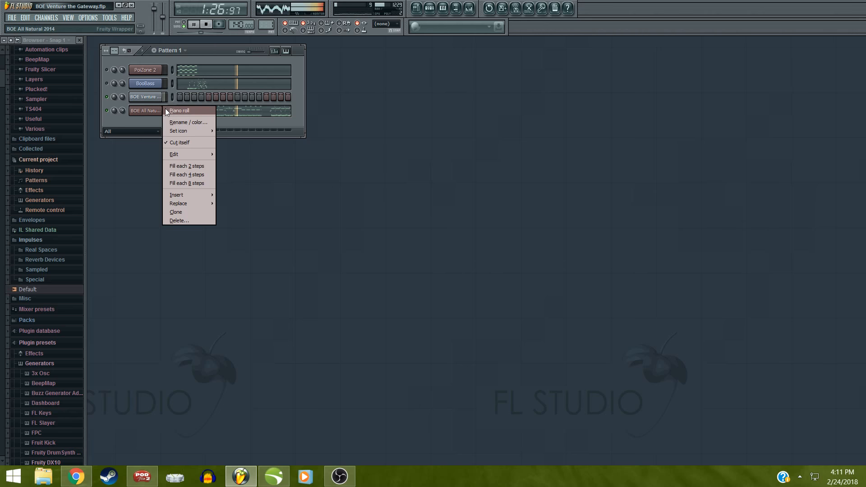
pyautogui.click(157, 110)
pyautogui.click(151, 111)
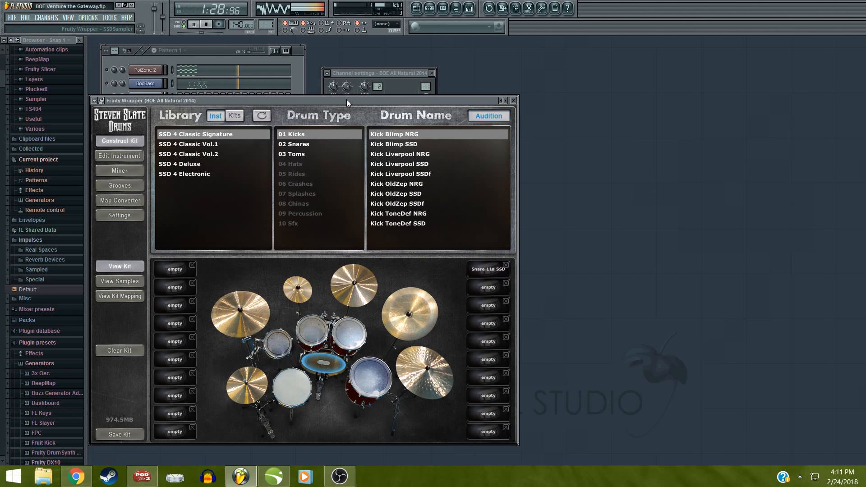
pyautogui.moveTo(347, 99); pyautogui.dragTo(669, 63)
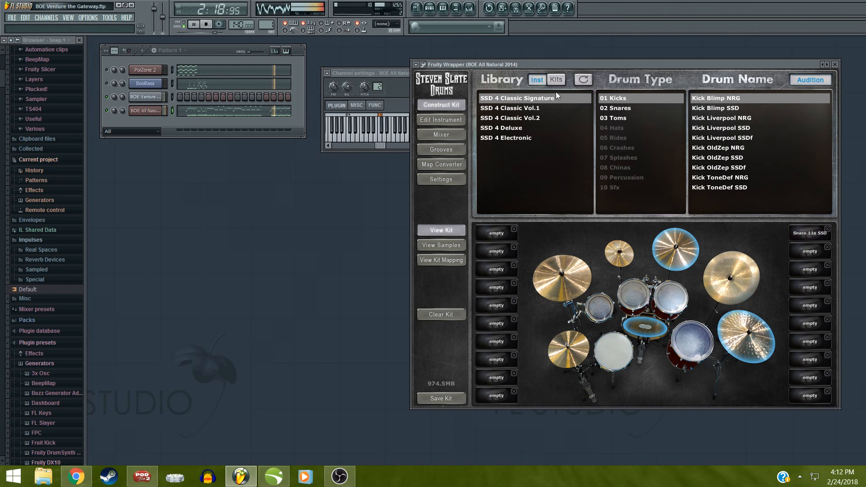
# Browse the drum plugin's instrument libraries from SSD 4 Classic Vol.1 and Vol.2 to SSD 4 Deluxe and SSD 4 Electronic
pyautogui.click(545, 108)
pyautogui.click(542, 118)
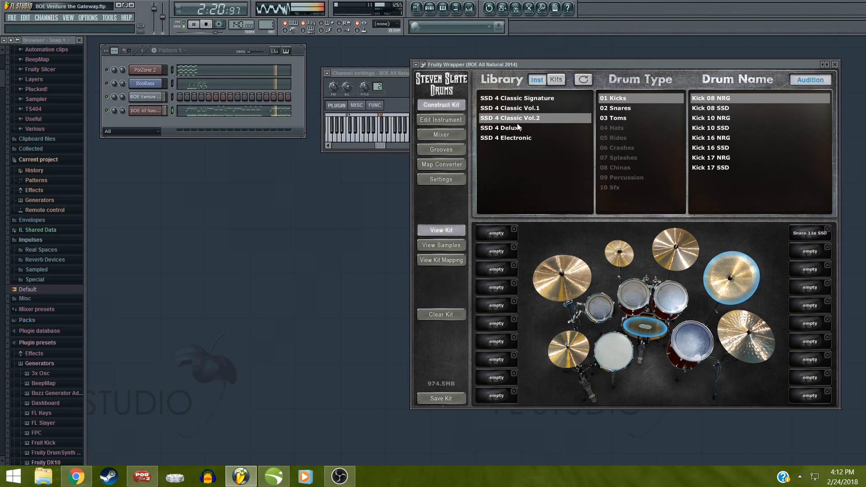
pyautogui.click(514, 127)
pyautogui.click(509, 139)
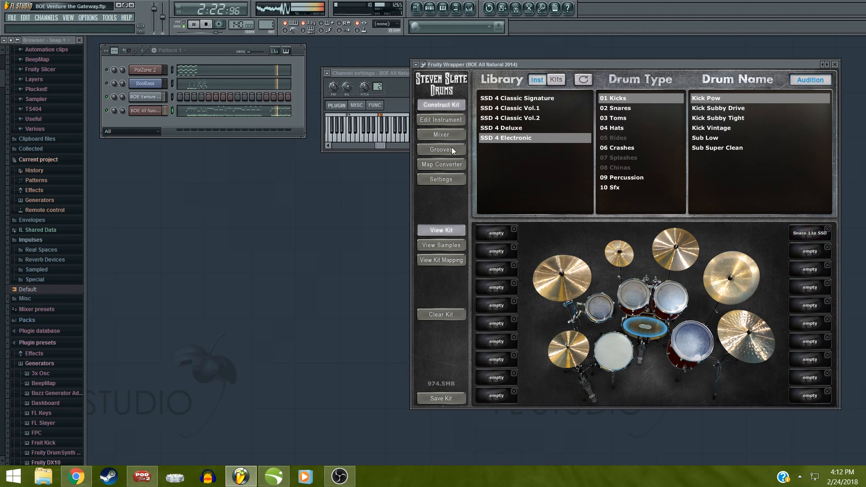
# Examine the drum plugin's mixer channels from Kick through to Aux 1
pyautogui.click(426, 134)
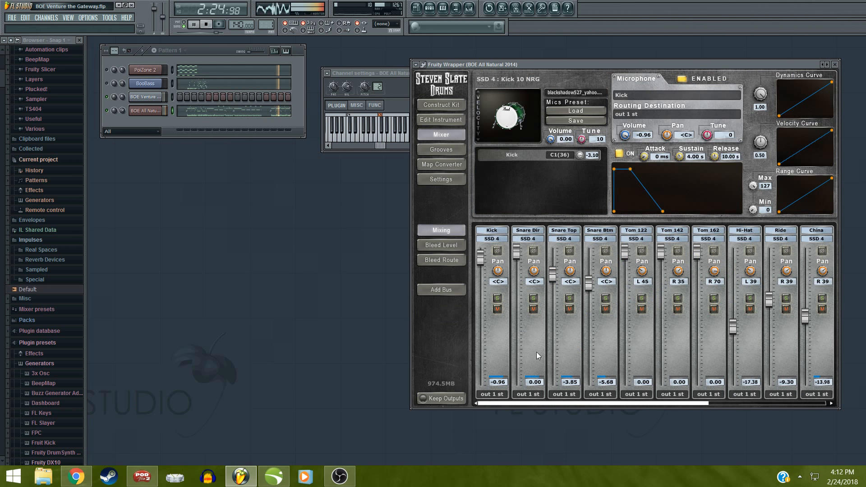
pyautogui.scroll(-5, 503, 328)
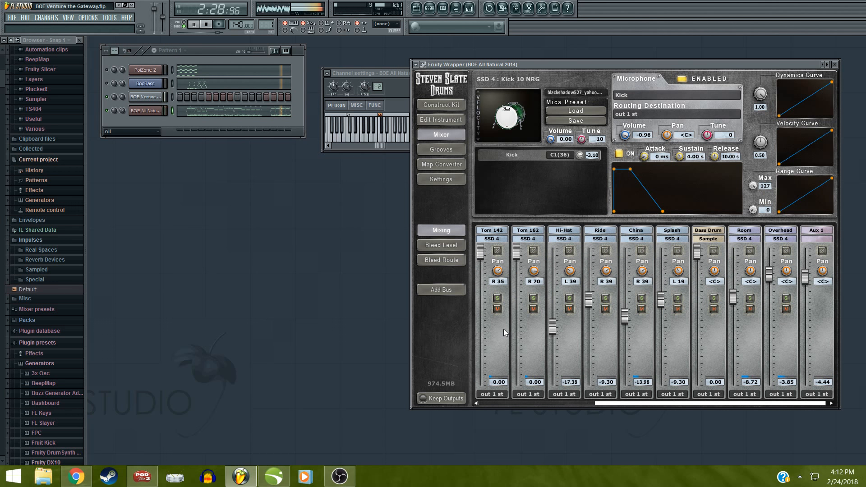
pyautogui.scroll(5, 503, 328)
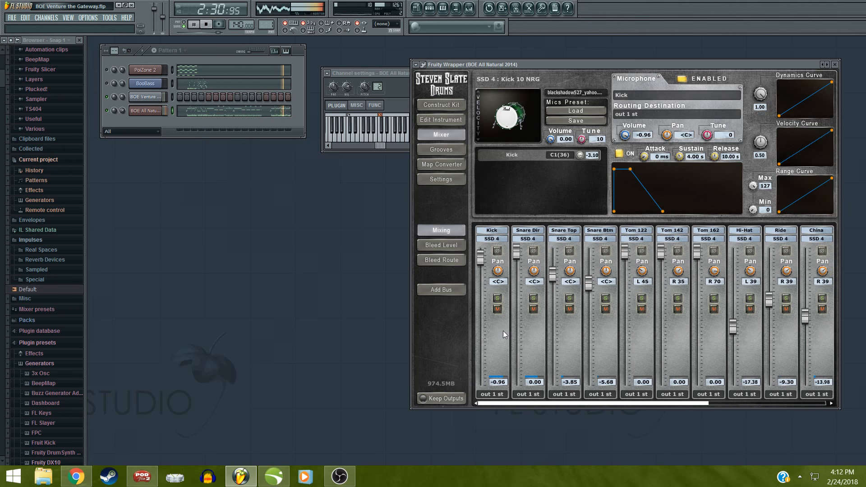
pyautogui.scroll(-5, 491, 336)
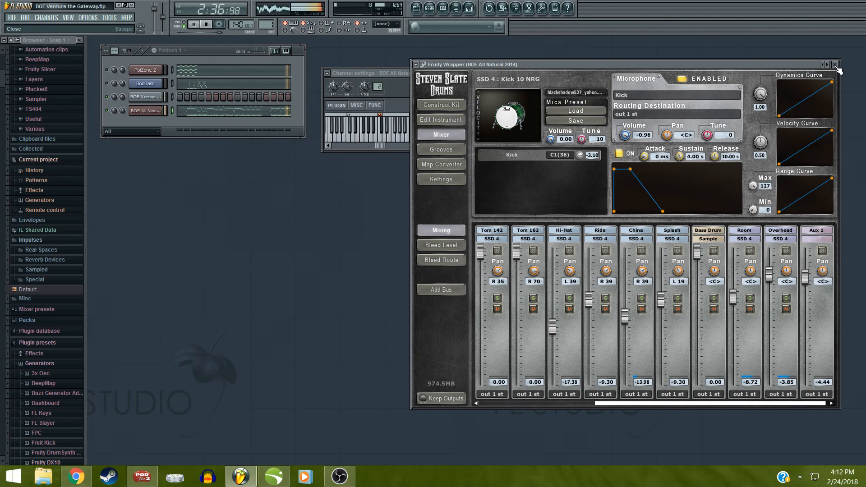
# Return the drum plugin to the Construct Kit page, then stop the song and close the plugin window
pyautogui.click(435, 104)
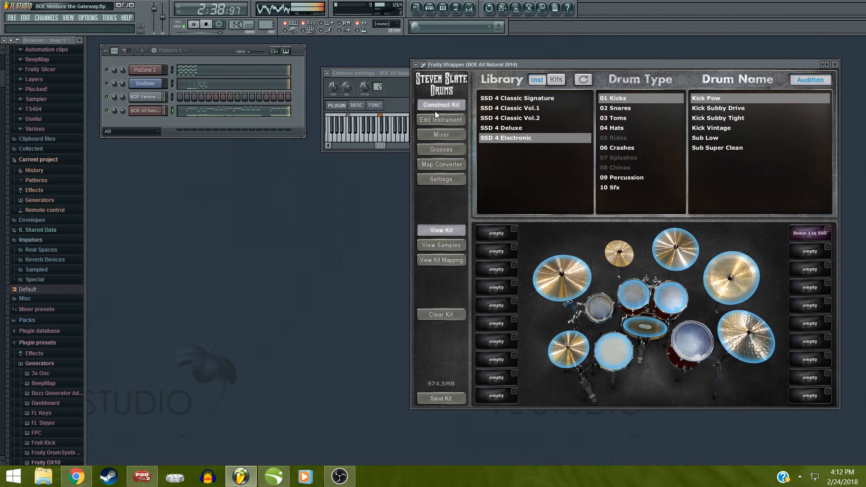
pyautogui.click(435, 115)
pyautogui.click(436, 106)
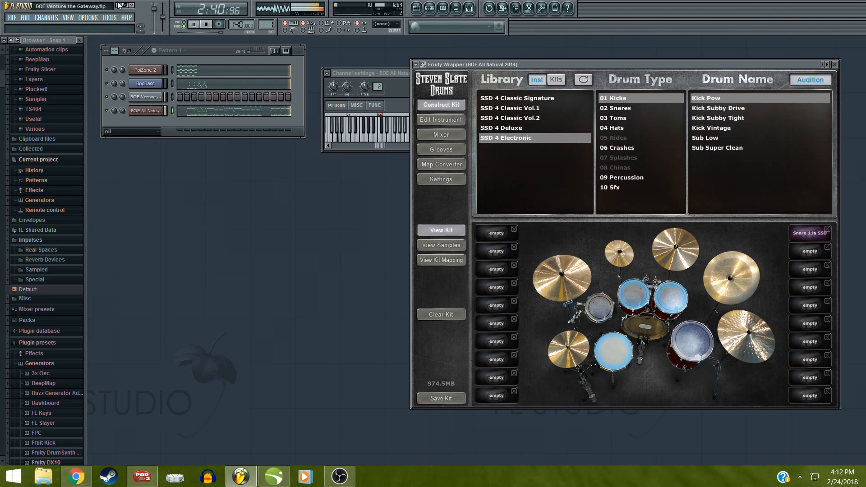
pyautogui.click(209, 25)
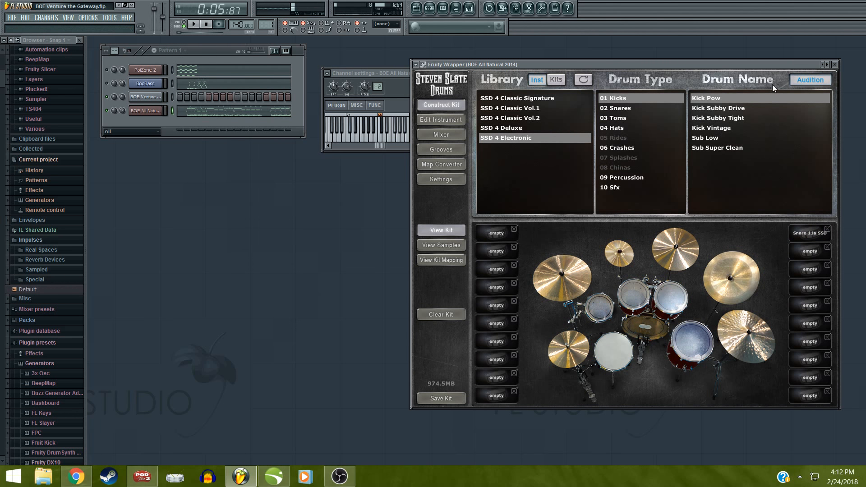
pyautogui.click(835, 64)
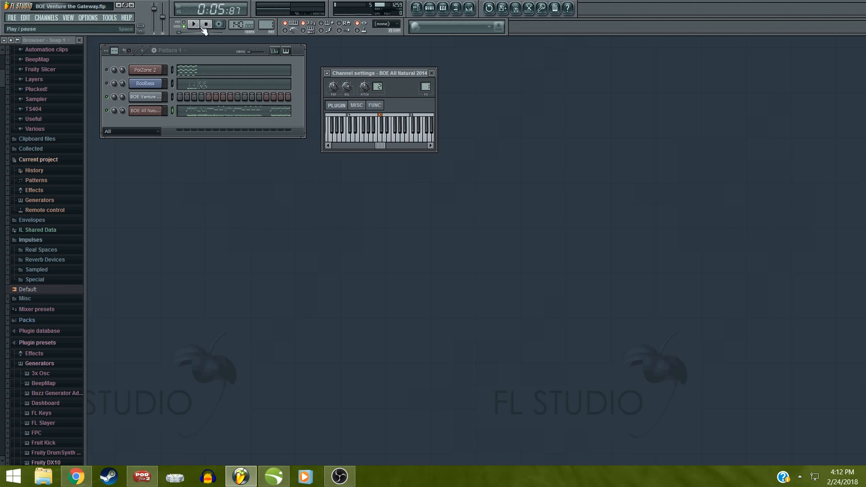
# Shift the channel rack slightly, and audition the song at several positions between about 1:07 and 1:33 before stopping playback
pyautogui.moveTo(207, 49); pyautogui.dragTo(218, 64)
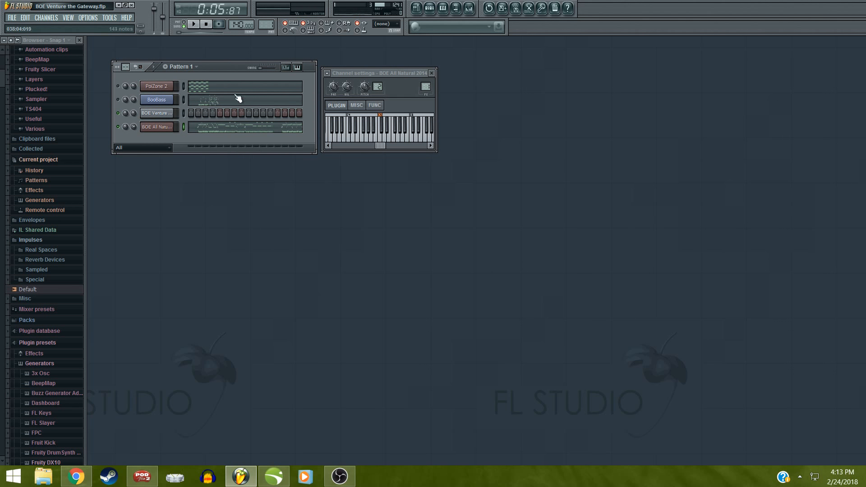
pyautogui.click(205, 24)
pyautogui.scroll(4, 210, 34)
pyautogui.click(193, 24)
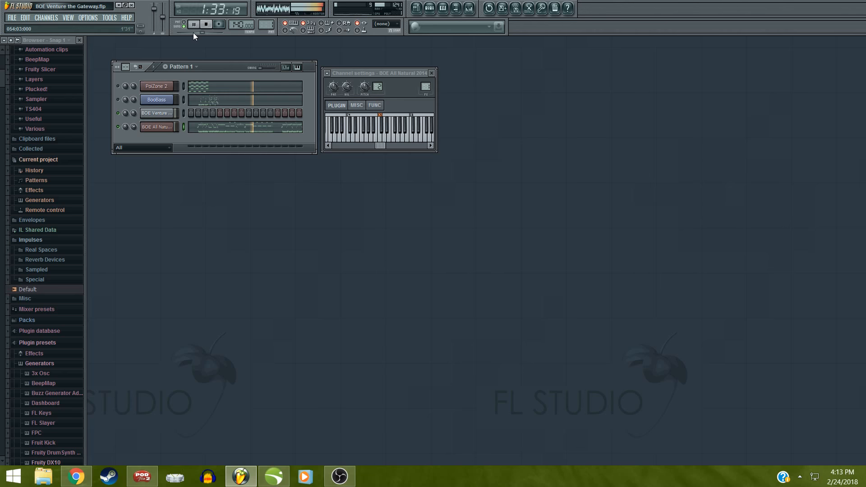
pyautogui.scroll(-6, 193, 33)
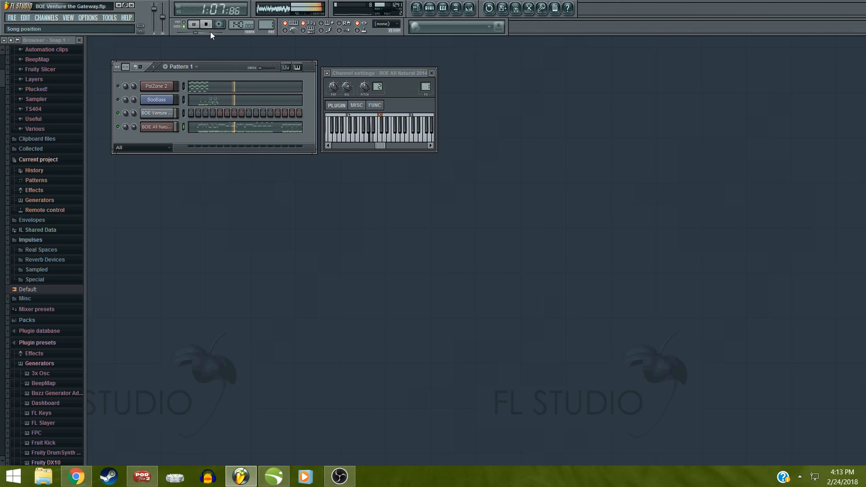
pyautogui.scroll(2, 210, 33)
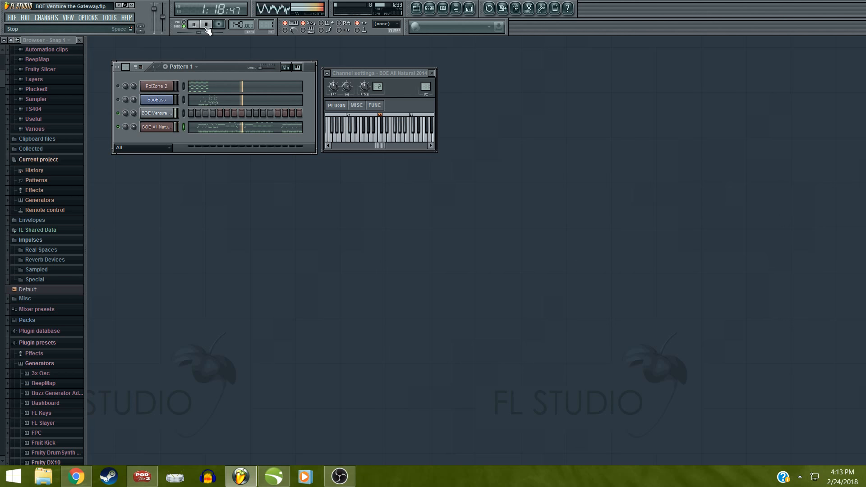
pyautogui.click(206, 25)
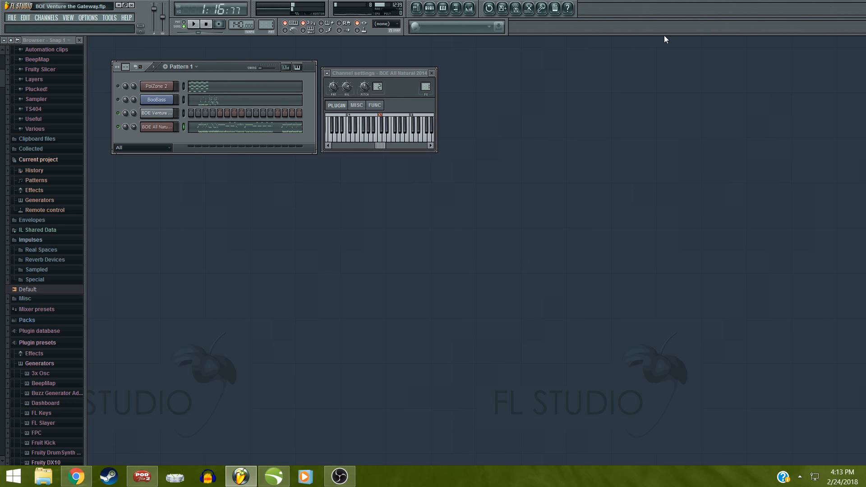
# Switch to Chrome's SoundCloud page, place its window beside FL Studio, and pause Gateway [Intro] at 0:48
pyautogui.hotkey('alt', 'Tab')
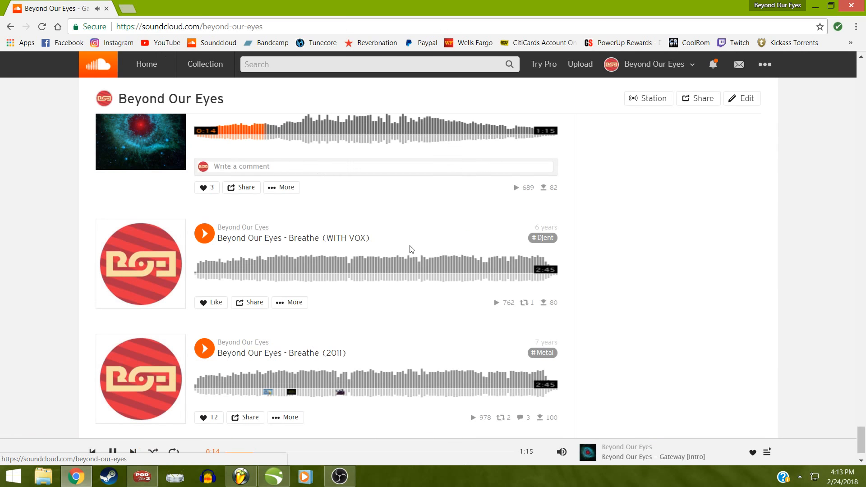
pyautogui.scroll(-1, 211, 253)
pyautogui.scroll(3, 210, 253)
pyautogui.scroll(1, 208, 252)
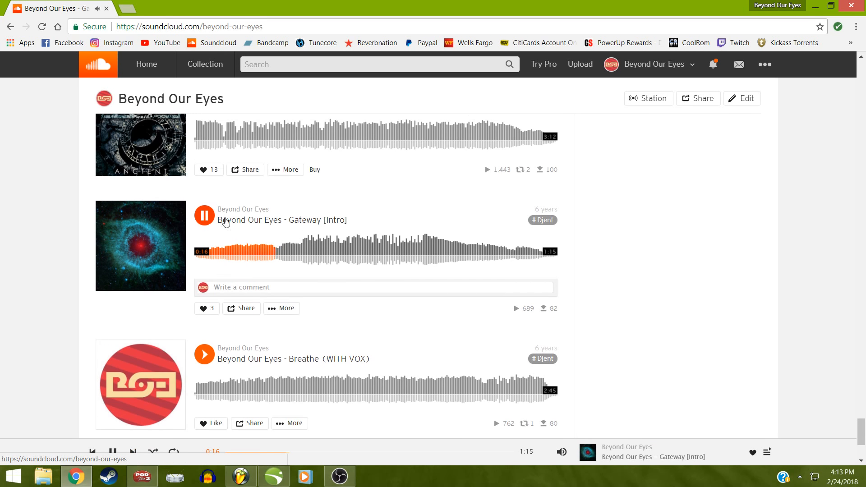
pyautogui.click(831, 6)
pyautogui.moveTo(352, 39); pyautogui.dragTo(706, 18)
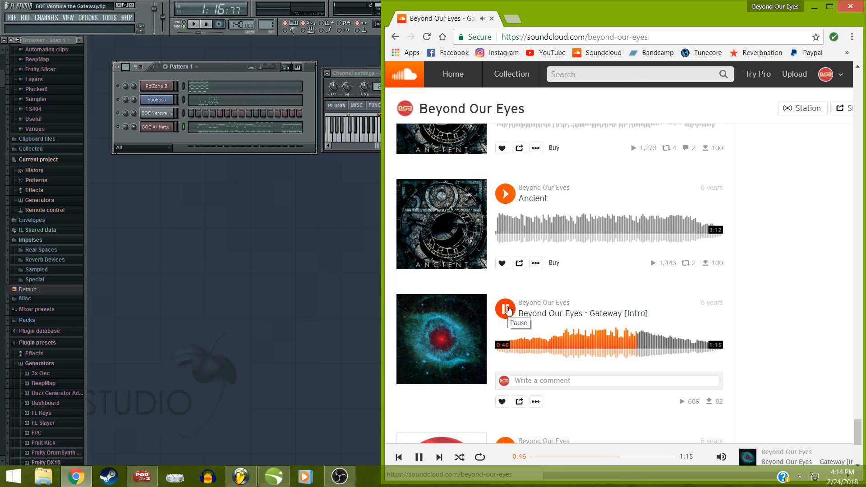
pyautogui.click(505, 308)
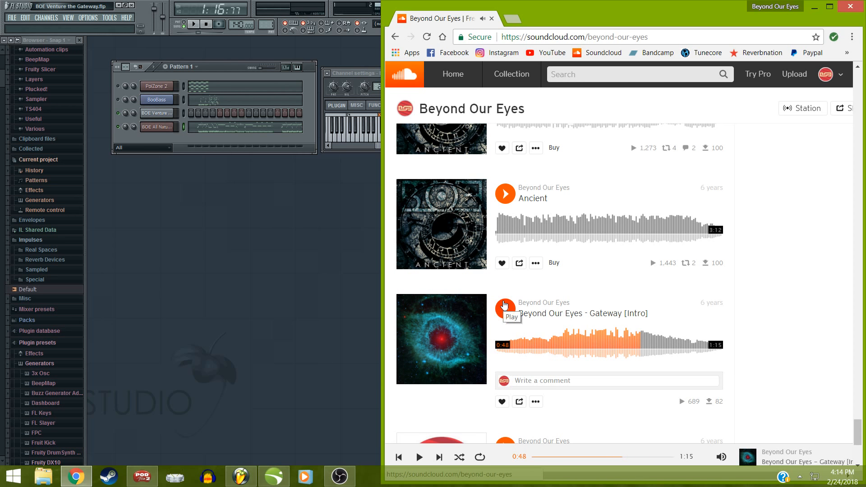
# Switch back to FL Studio and show the BOE All Natural 2014 drum notes around bars 38 to 41 in the piano roll
pyautogui.click(231, 63)
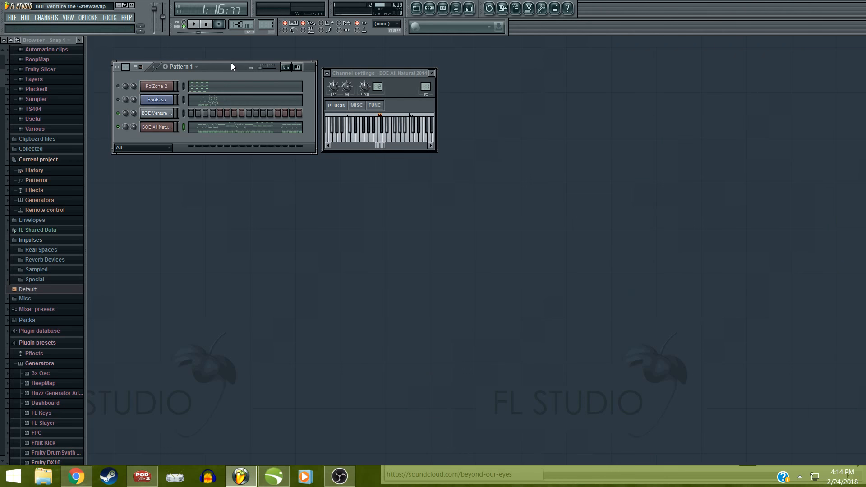
pyautogui.rightClick(153, 126)
pyautogui.click(190, 127)
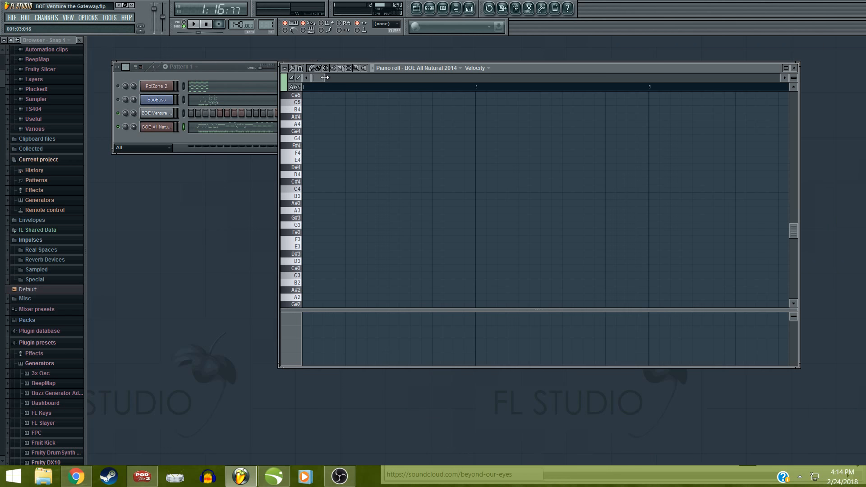
pyautogui.moveTo(323, 76); pyautogui.dragTo(497, 80)
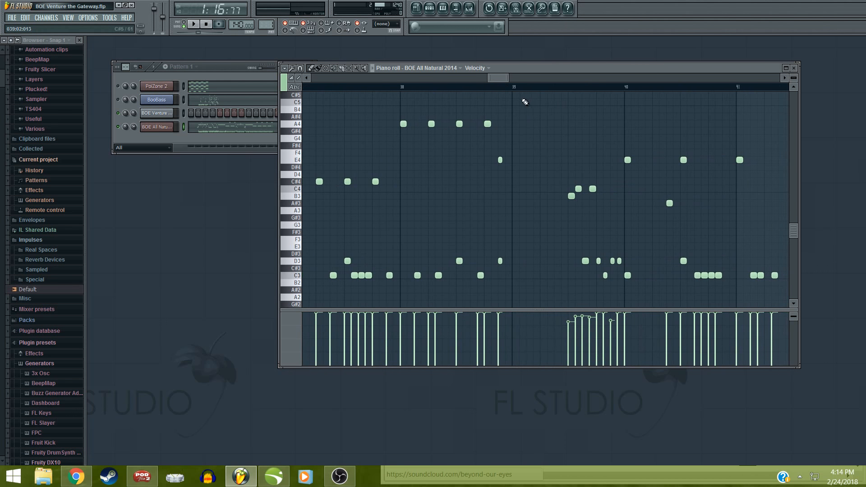
# Play the song with the drum piano roll open, move the browser window out of the way, and stop playback
pyautogui.press('space')
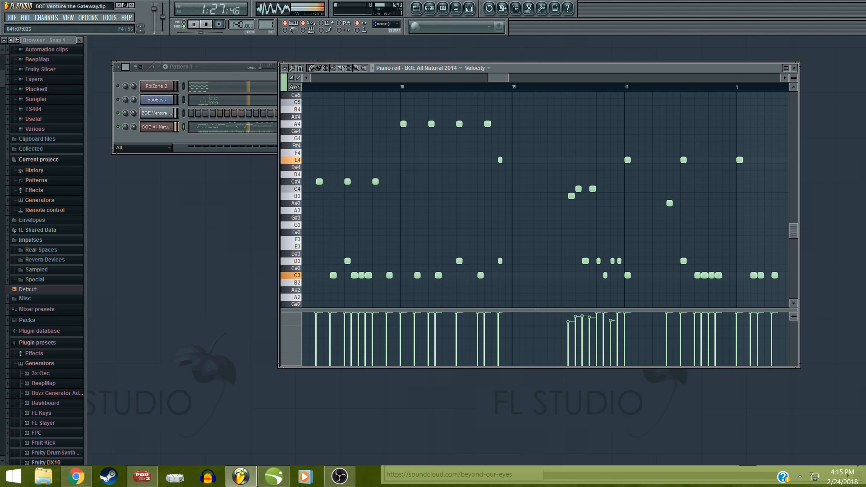
pyautogui.hotkey('alt', 'Tab')
pyautogui.moveTo(611, 28); pyautogui.dragTo(865, 33)
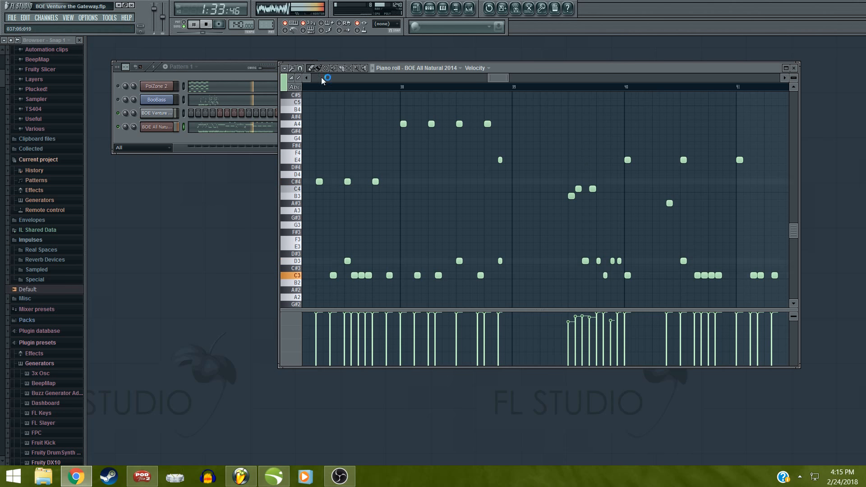
pyautogui.click(206, 25)
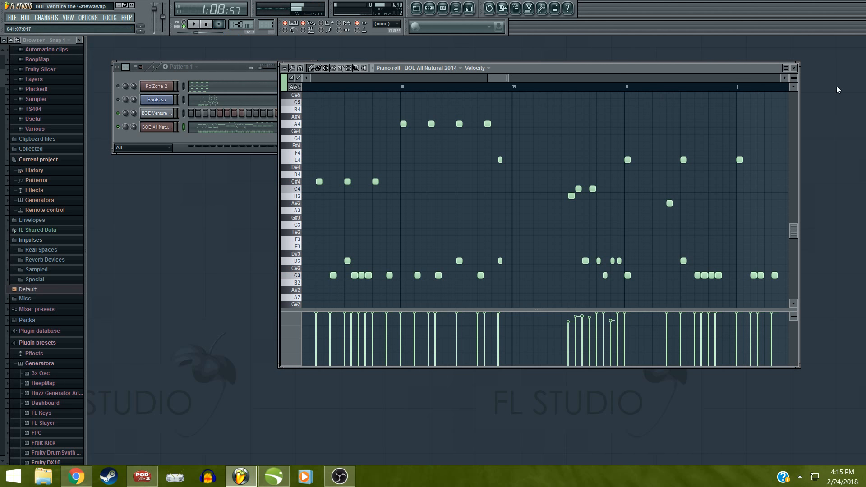
pyautogui.click(865, 90)
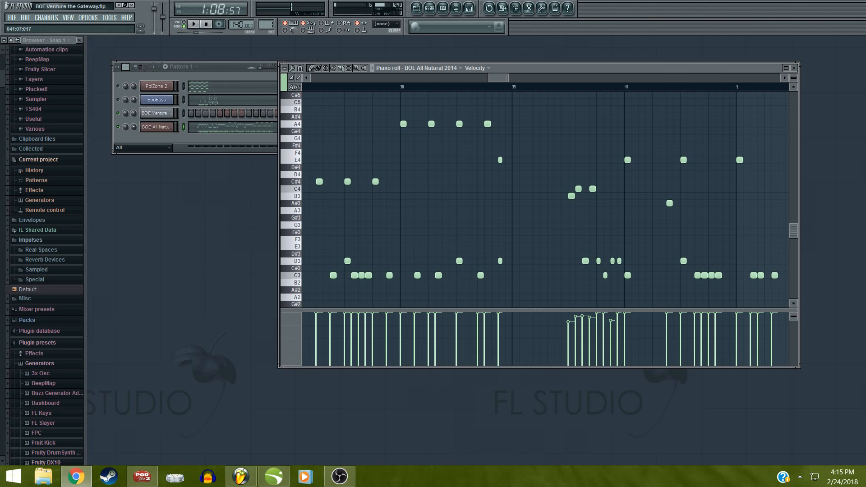